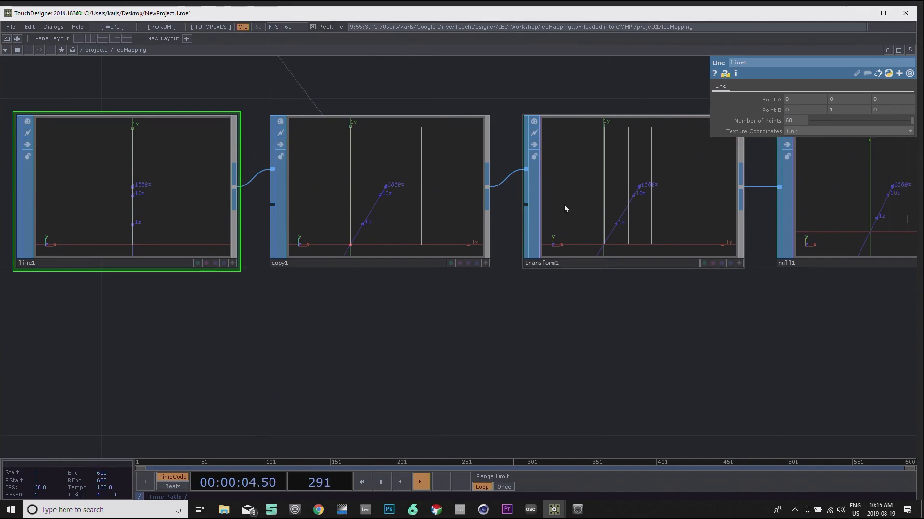
# Step: Make null1's viewer active and turn on point numbers for all geometry in its display options
pyautogui.moveTo(593, 314); pyautogui.dragTo(474, 322)
pyautogui.scroll(-3, 514, 320)
pyautogui.moveTo(531, 311); pyautogui.dragTo(498, 335)
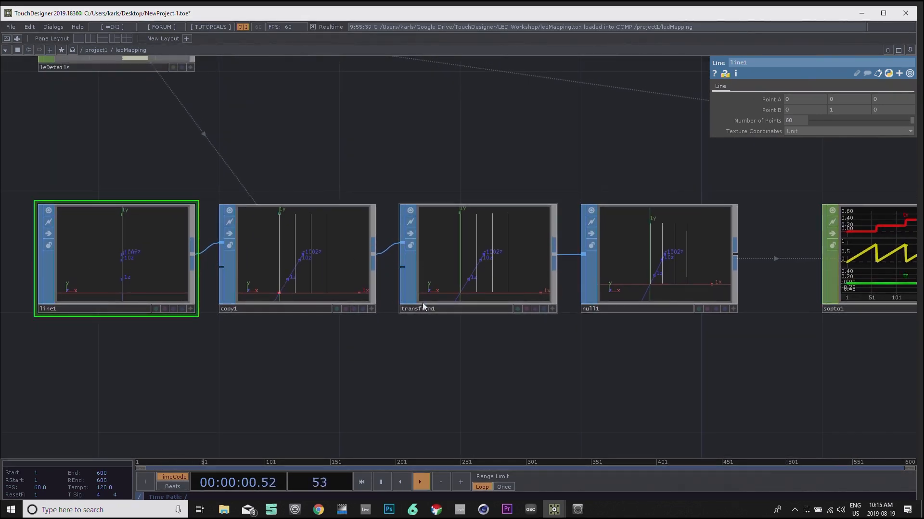
pyautogui.click(733, 309)
pyautogui.scroll(3, 776, 291)
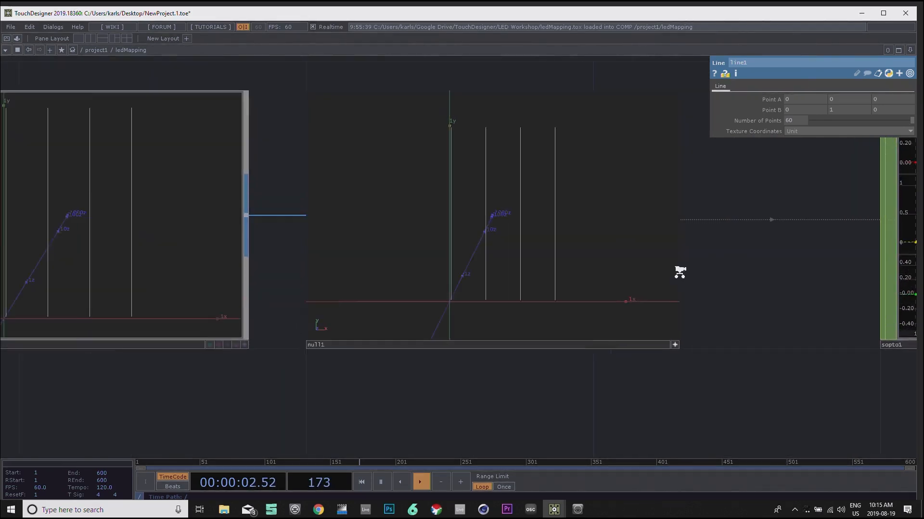
pyautogui.rightClick(620, 250)
pyautogui.click(647, 228)
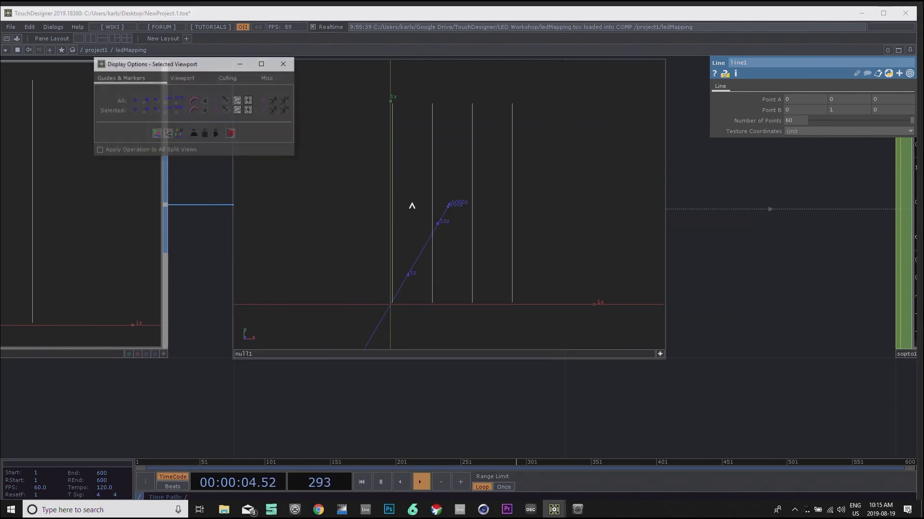
pyautogui.click(144, 101)
# Step: Examine the numbered points along null1's four lines and the tx, ty and tz channel graphs of sopto1
pyautogui.scroll(3, 810, 309)
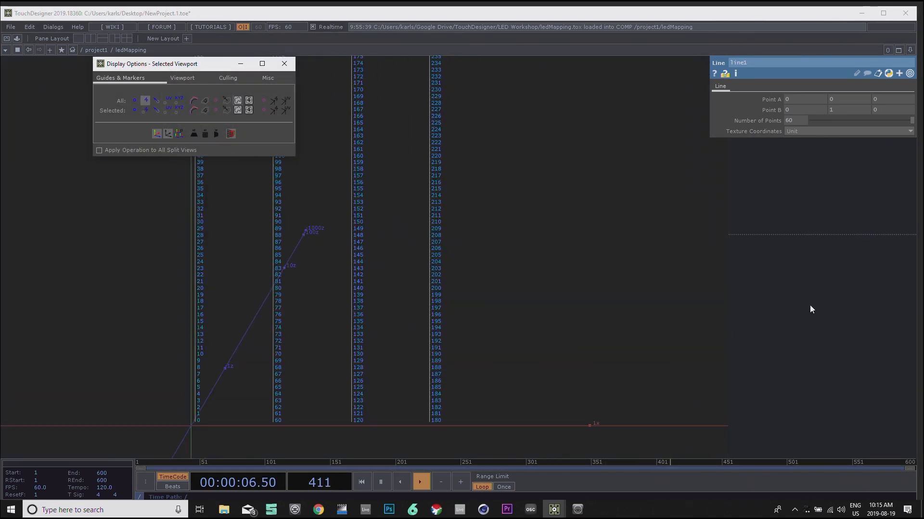
pyautogui.moveTo(798, 290); pyautogui.dragTo(868, 347)
pyautogui.scroll(2, 806, 299)
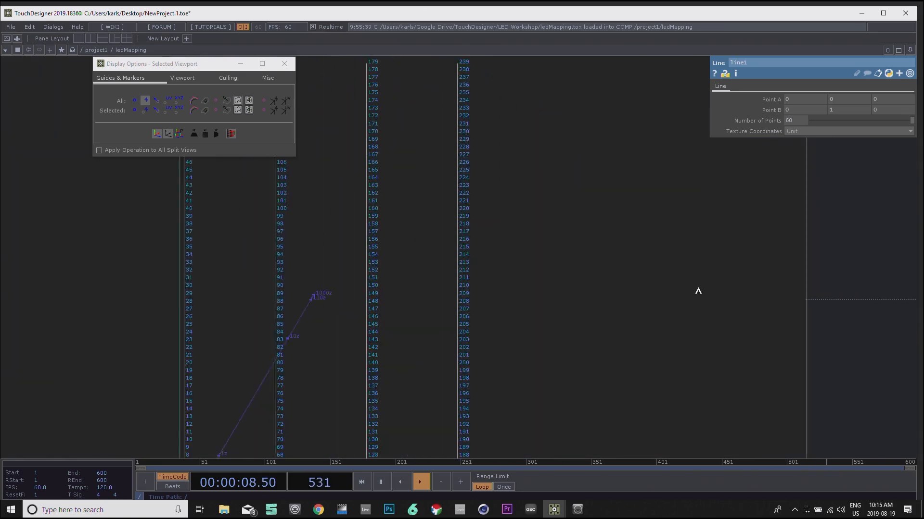
pyautogui.scroll(-2, 804, 302)
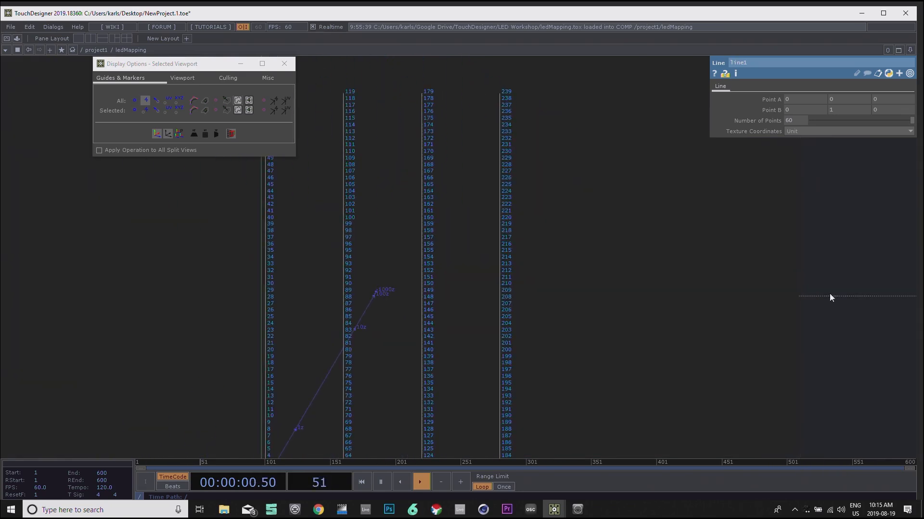
pyautogui.scroll(-3, 637, 303)
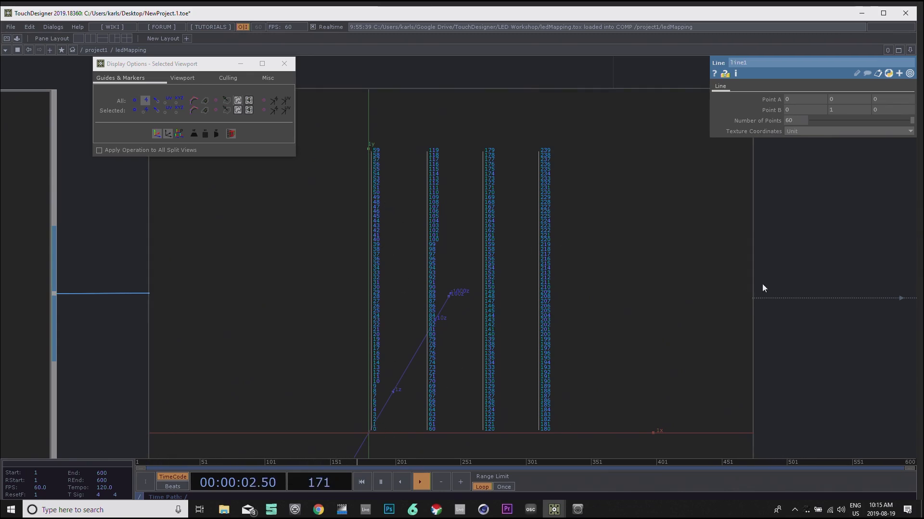
pyautogui.scroll(-5, 784, 291)
pyautogui.moveTo(848, 213); pyautogui.dragTo(519, 182)
pyautogui.scroll(-2, 520, 189)
pyautogui.scroll(-1, 520, 189)
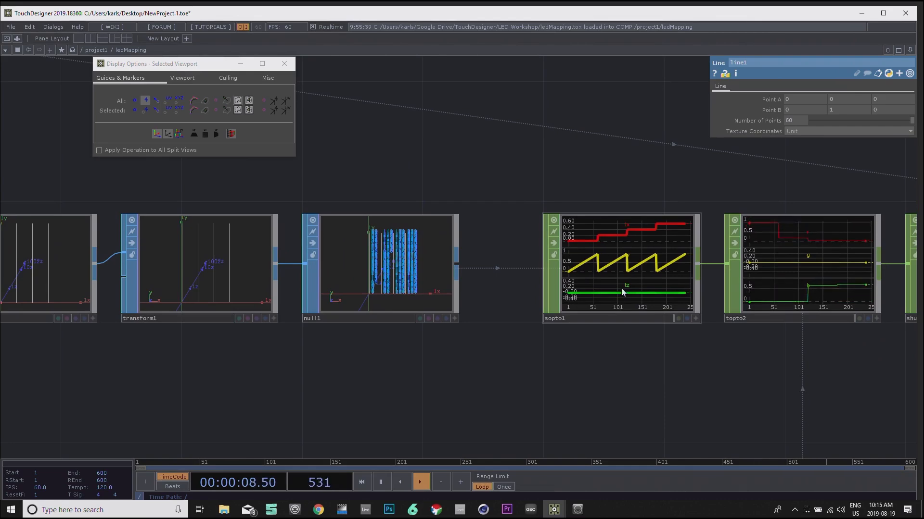
pyautogui.scroll(2, 610, 298)
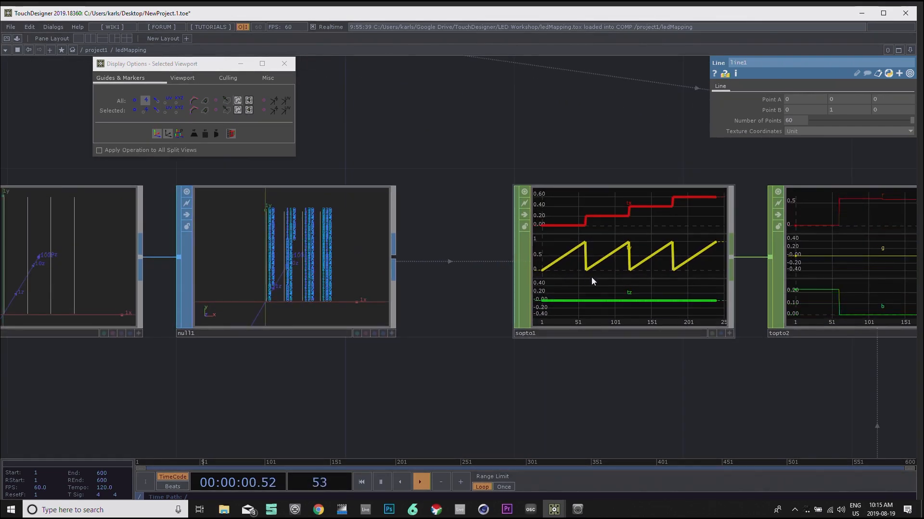
pyautogui.scroll(2, 588, 279)
pyautogui.moveTo(651, 383); pyautogui.dragTo(611, 393)
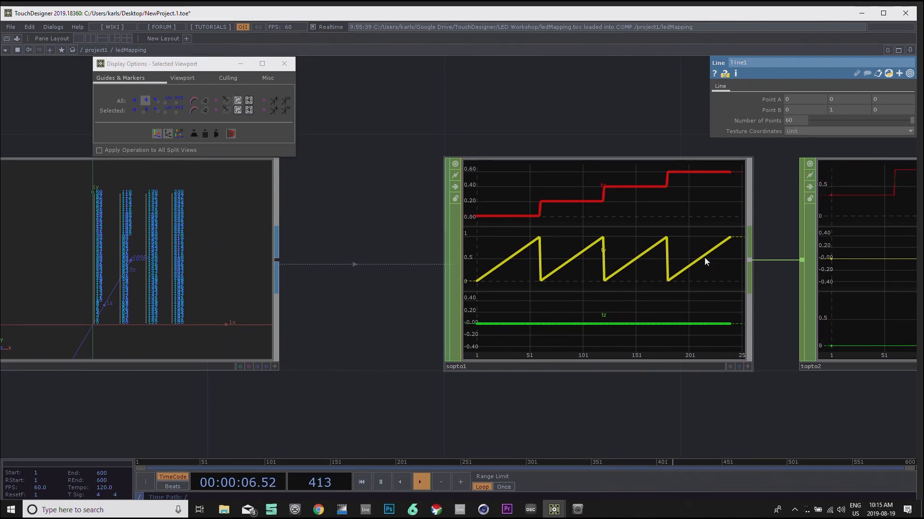
pyautogui.scroll(-4, 796, 394)
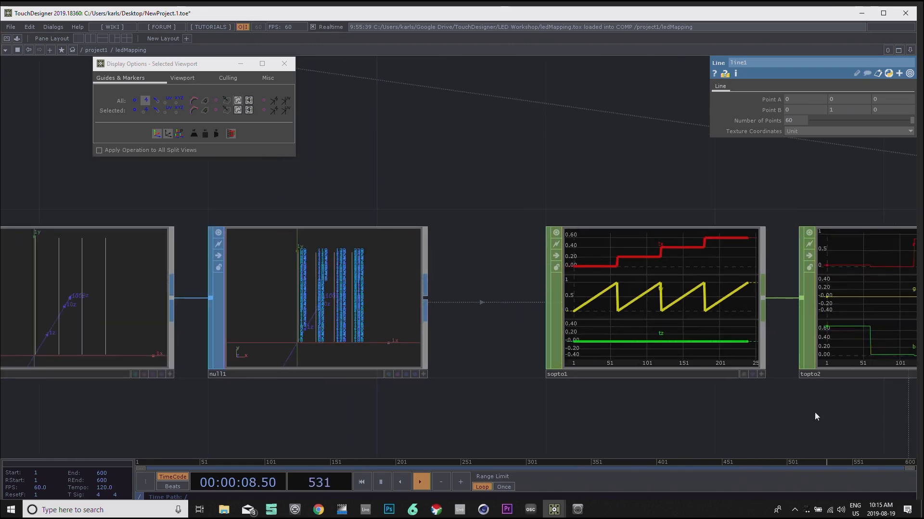
# Step: Examine the animated ramp1 gradient passing into null2 and its link up to topto2
pyautogui.moveTo(667, 403); pyautogui.dragTo(612, 279)
pyautogui.scroll(3, 760, 330)
pyautogui.scroll(2, 760, 332)
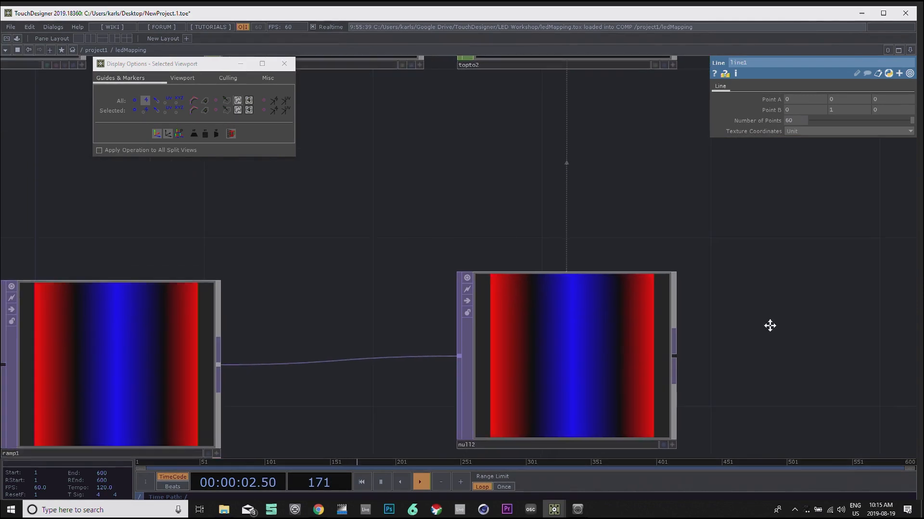
pyautogui.moveTo(754, 342); pyautogui.dragTo(779, 319)
pyautogui.moveTo(779, 248); pyautogui.dragTo(777, 273)
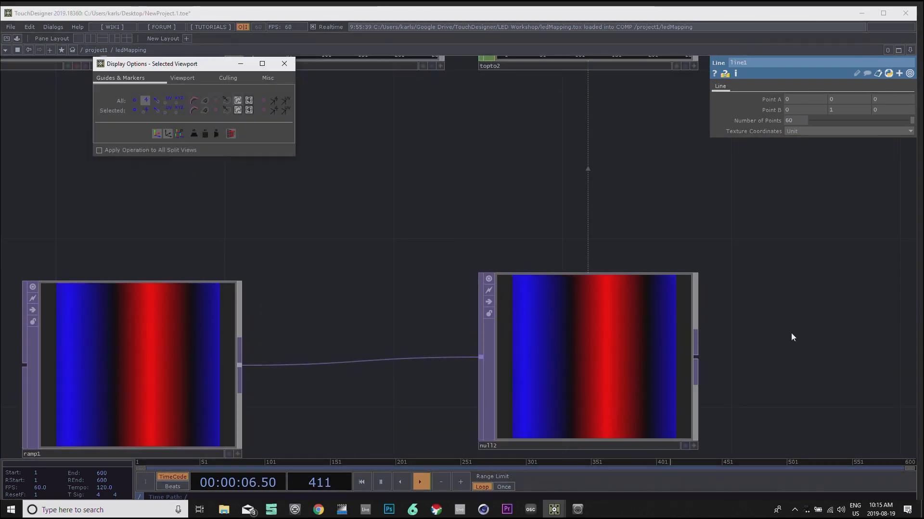
pyautogui.moveTo(723, 195); pyautogui.dragTo(731, 299)
pyautogui.moveTo(709, 264); pyautogui.dragTo(723, 311)
pyautogui.moveTo(689, 236); pyautogui.dragTo(689, 131)
pyautogui.moveTo(713, 225); pyautogui.dragTo(760, 360)
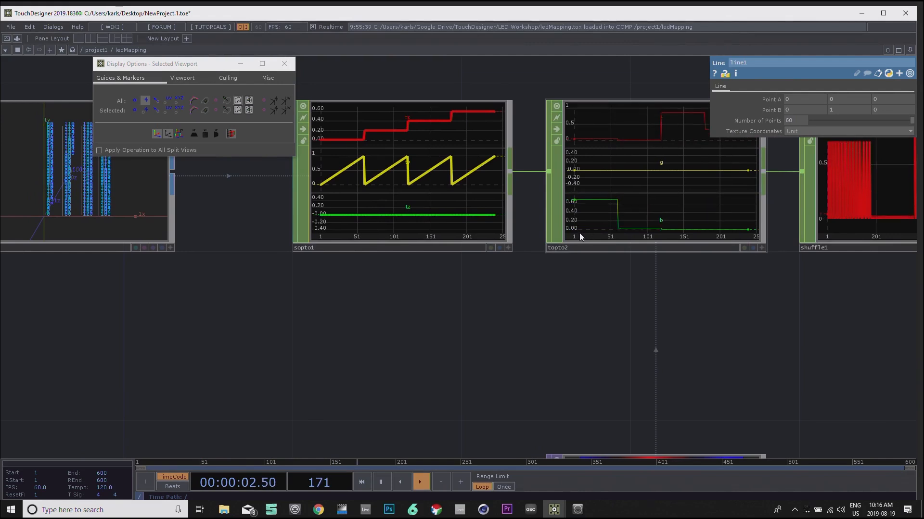
# Step: Compare sopto1's position channels feeding topto2's UV sampling input with the r, g and b channels sampled from null2
pyautogui.moveTo(679, 361); pyautogui.dragTo(663, 301)
pyautogui.moveTo(593, 268); pyautogui.dragTo(586, 293)
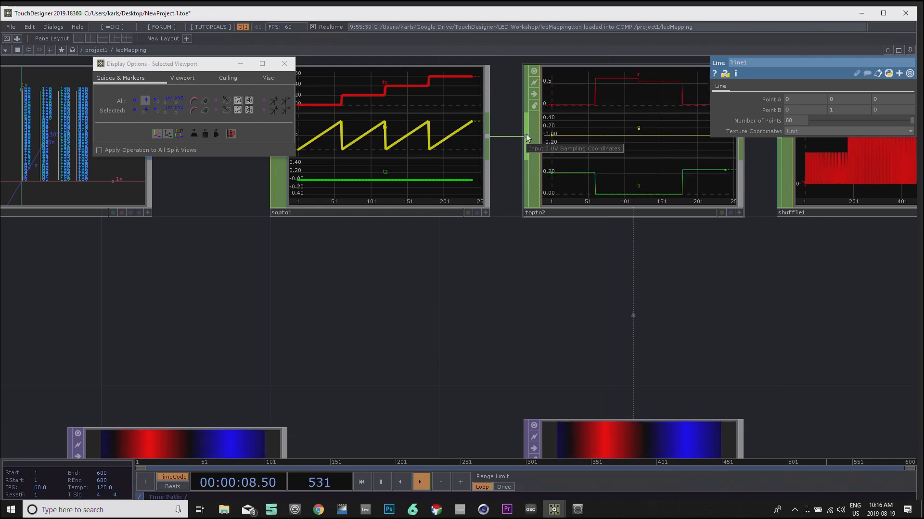
pyautogui.moveTo(692, 288); pyautogui.dragTo(704, 265)
pyautogui.moveTo(260, 258); pyautogui.dragTo(488, 312)
pyautogui.moveTo(634, 391); pyautogui.dragTo(471, 222)
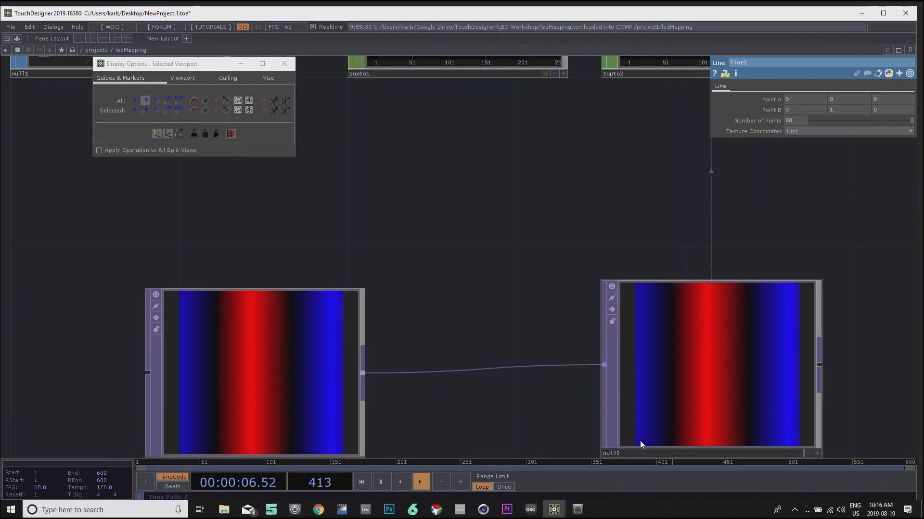
pyautogui.moveTo(643, 250); pyautogui.dragTo(598, 426)
pyautogui.moveTo(750, 329); pyautogui.dragTo(711, 359)
pyautogui.scroll(3, 620, 227)
pyautogui.scroll(4, 514, 284)
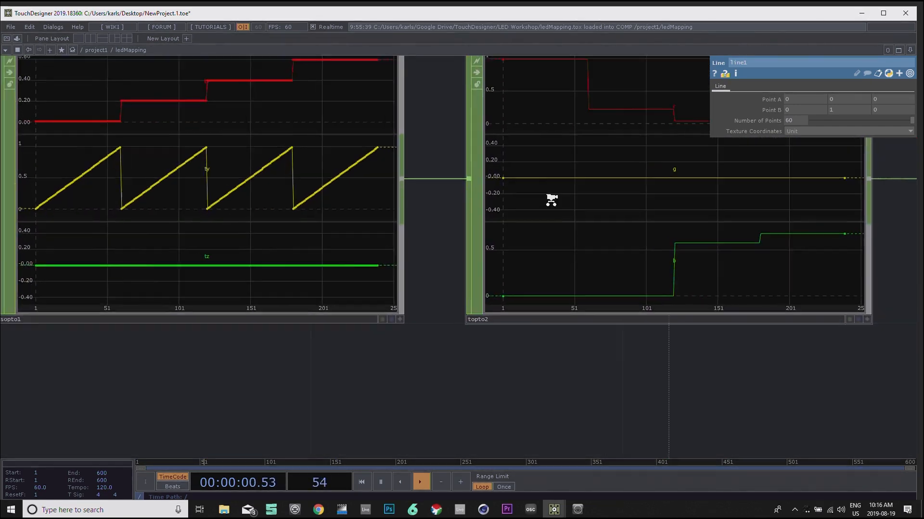
pyautogui.moveTo(706, 370); pyautogui.dragTo(634, 396)
pyautogui.scroll(-4, 522, 191)
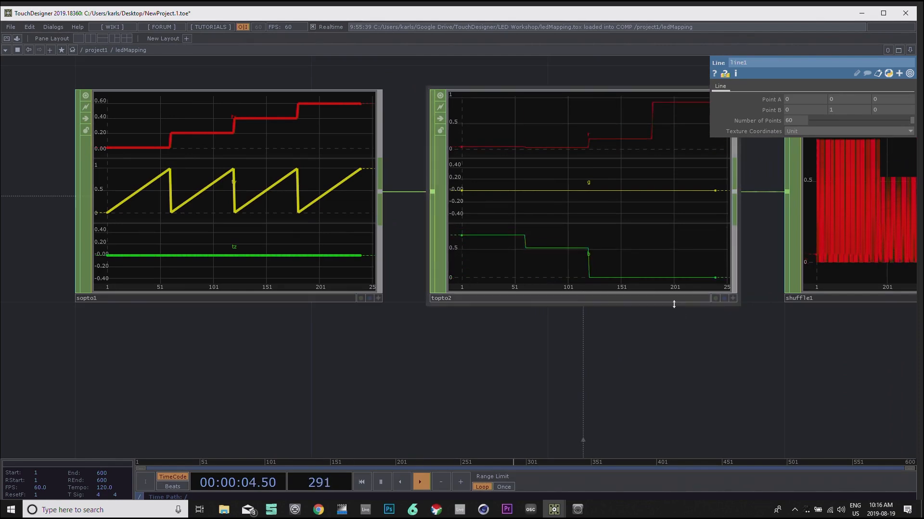
pyautogui.scroll(-3, 716, 354)
pyautogui.moveTo(716, 358); pyautogui.dragTo(683, 362)
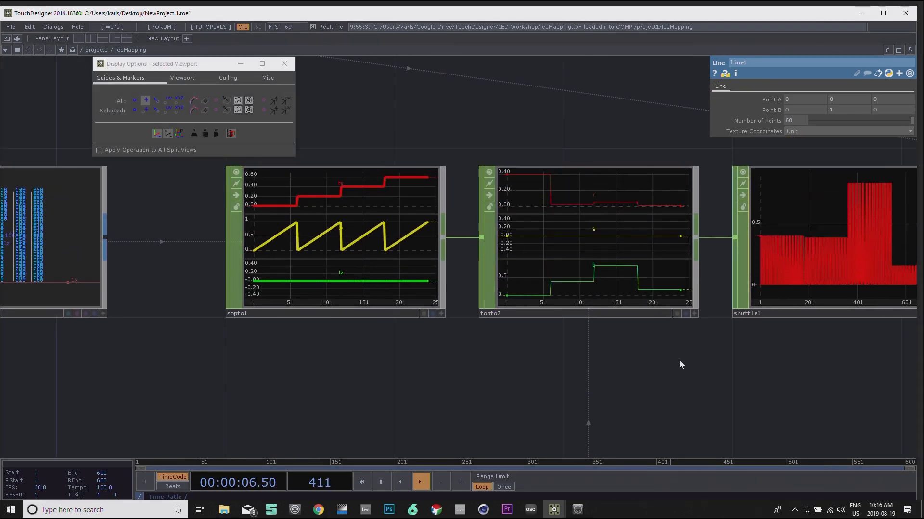
pyautogui.scroll(-6, 661, 385)
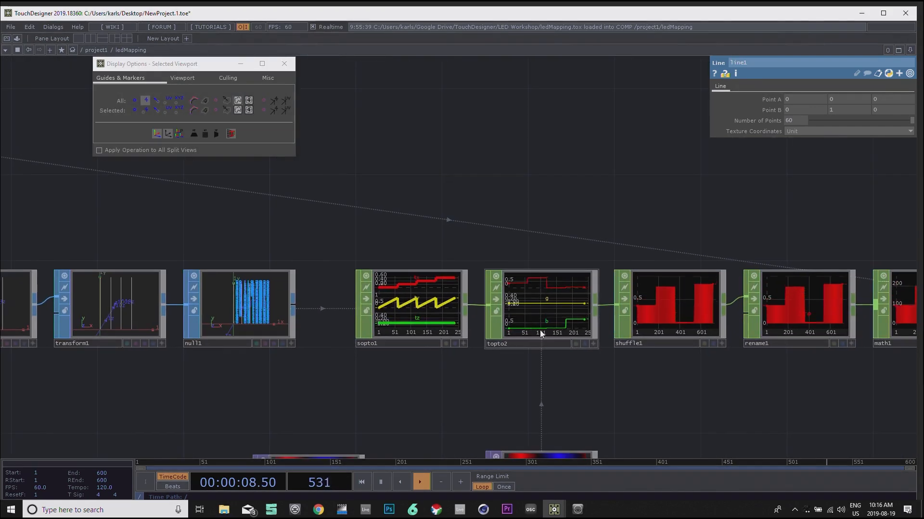
# Step: View the universe and channel layout diagram in Google Slides, and return to the TouchDesigner project
pyautogui.hotkey('alt', 'Tab')
pyautogui.hotkey('alt', 'Tab')
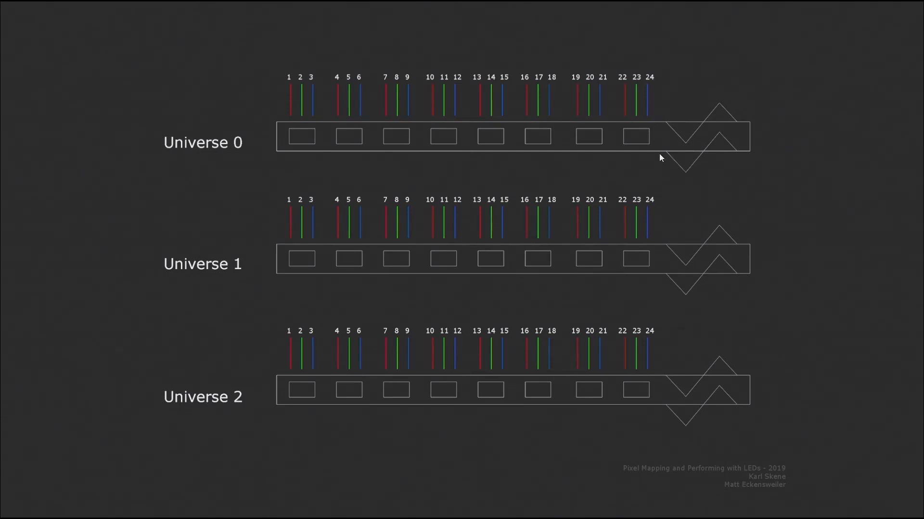
pyautogui.hotkey('alt', 'Tab')
pyautogui.press('Tab')
pyautogui.press('Tab')
pyautogui.press('Tab')
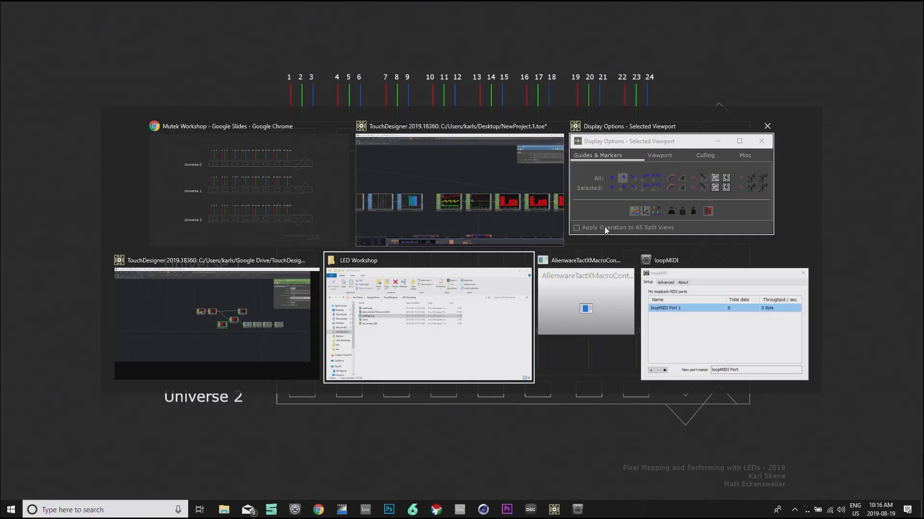
pyautogui.click(529, 180)
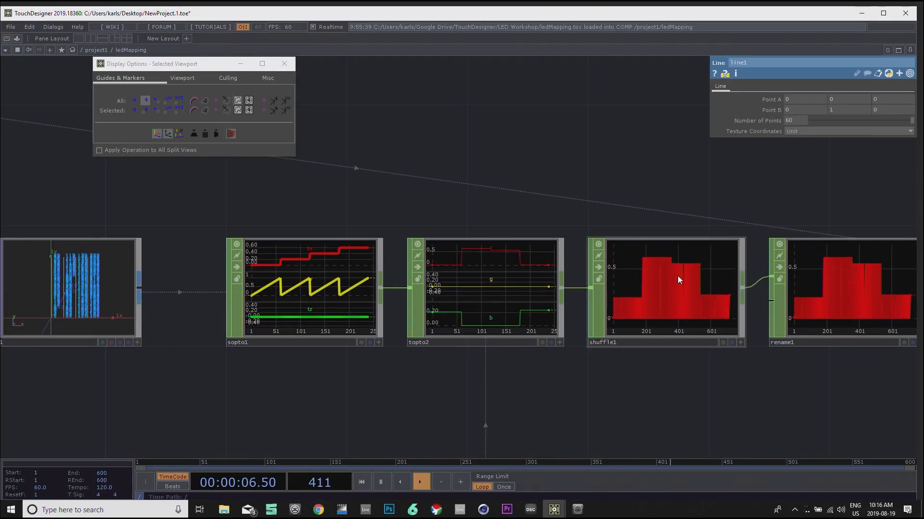
# Step: Select shuffle1 and zoom its active viewer in to inspect the individual samples
pyautogui.click(678, 279)
pyautogui.moveTo(670, 172); pyautogui.dragTo(536, 159)
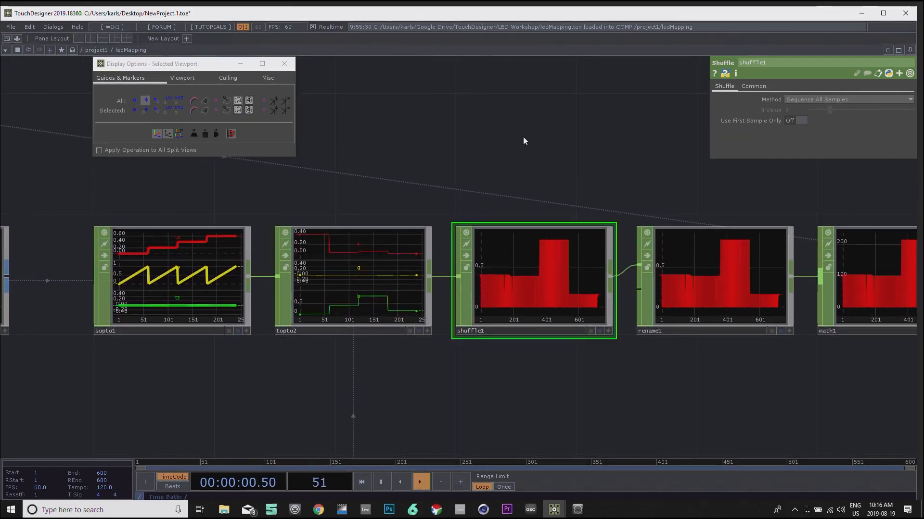
pyautogui.scroll(5, 537, 303)
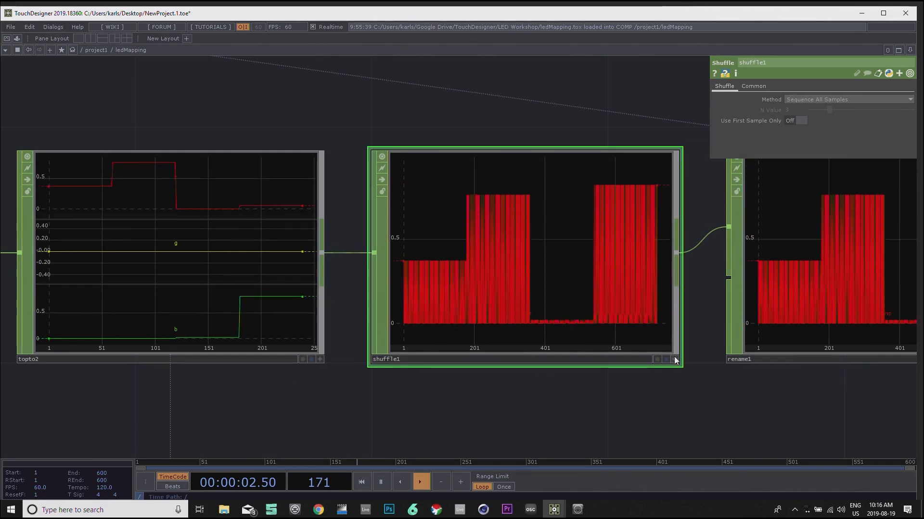
pyautogui.click(675, 358)
pyautogui.moveTo(456, 269); pyautogui.dragTo(829, 291, button='middle')
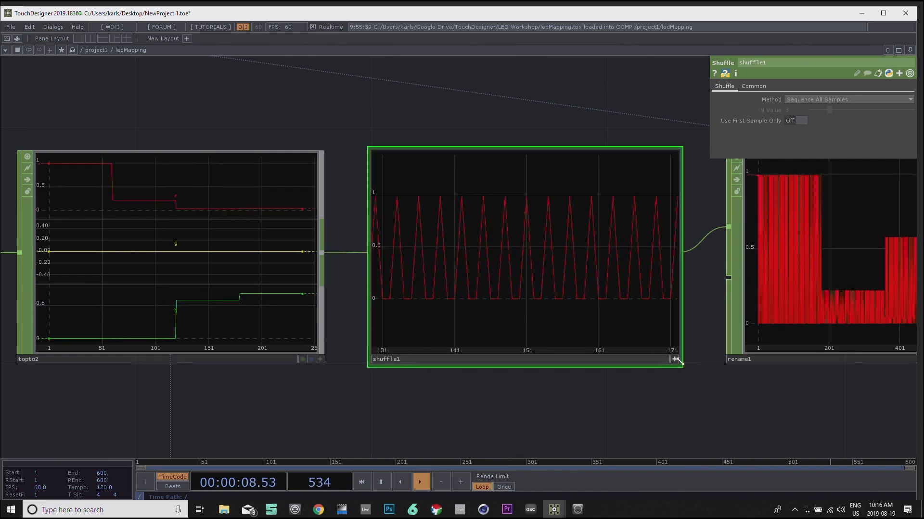
pyautogui.rightClick(623, 264)
pyautogui.moveTo(640, 318)
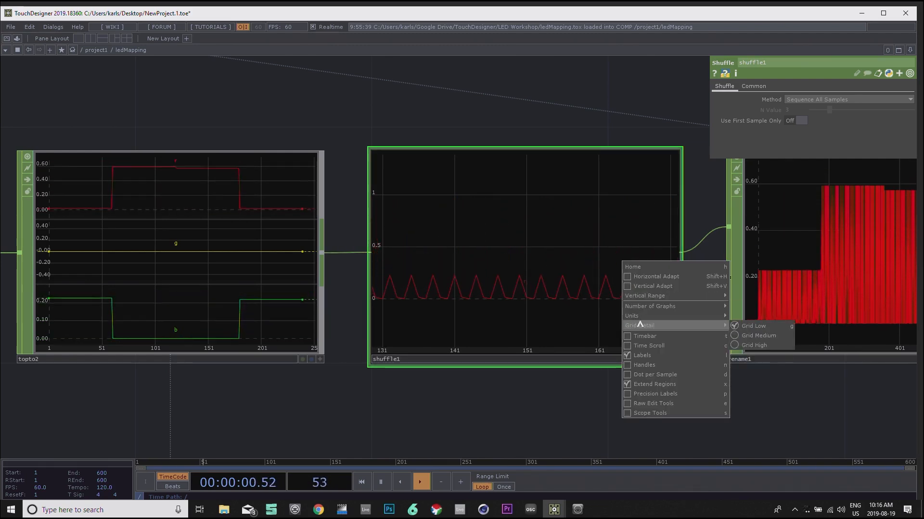
pyautogui.press('Escape')
pyautogui.click(674, 358)
pyautogui.rightClick(617, 310)
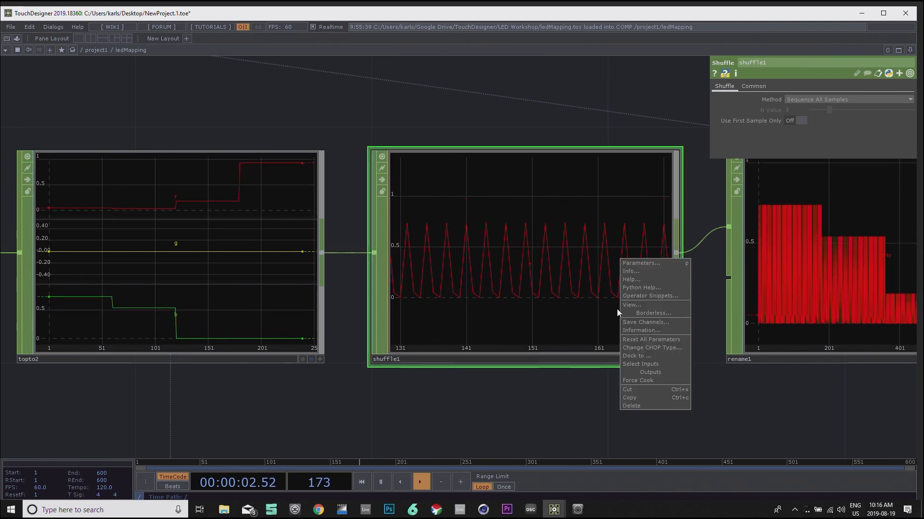
pyautogui.press('Escape')
pyautogui.click(674, 359)
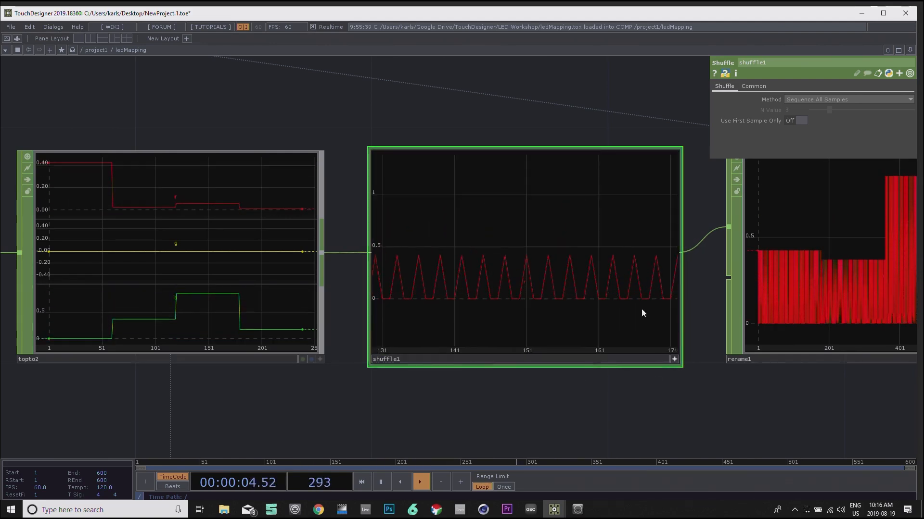
# Step: Turn on Horizontal Adapt and Vertical Adapt for shuffle1's viewer graph
pyautogui.rightClick(644, 255)
pyautogui.click(673, 268)
pyautogui.rightClick(657, 278)
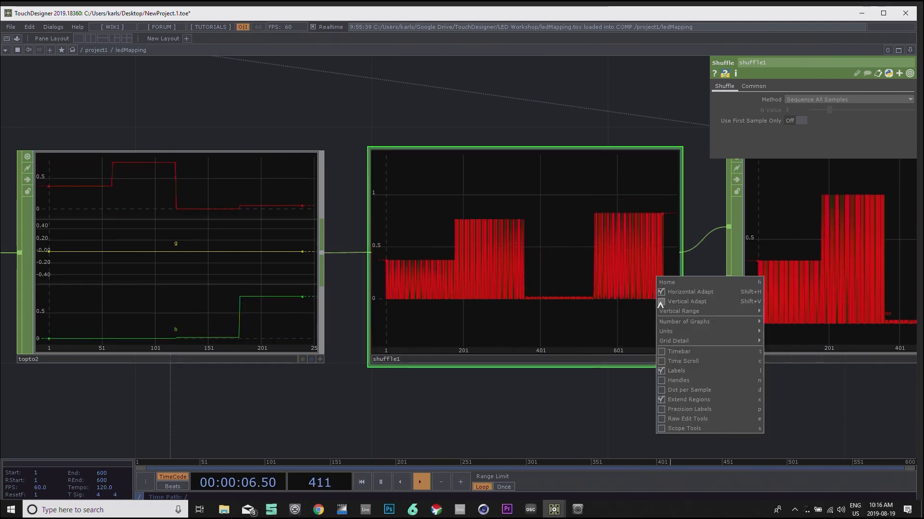
pyautogui.click(660, 302)
pyautogui.scroll(-6, 617, 391)
pyautogui.press('d')
# Step: Select shuffle2 and compare its Split N Samples settings and per-strip channels with the universe diagram in the slides
pyautogui.moveTo(682, 394); pyautogui.dragTo(530, 376)
pyautogui.moveTo(638, 389); pyautogui.dragTo(507, 373)
pyautogui.click(683, 313)
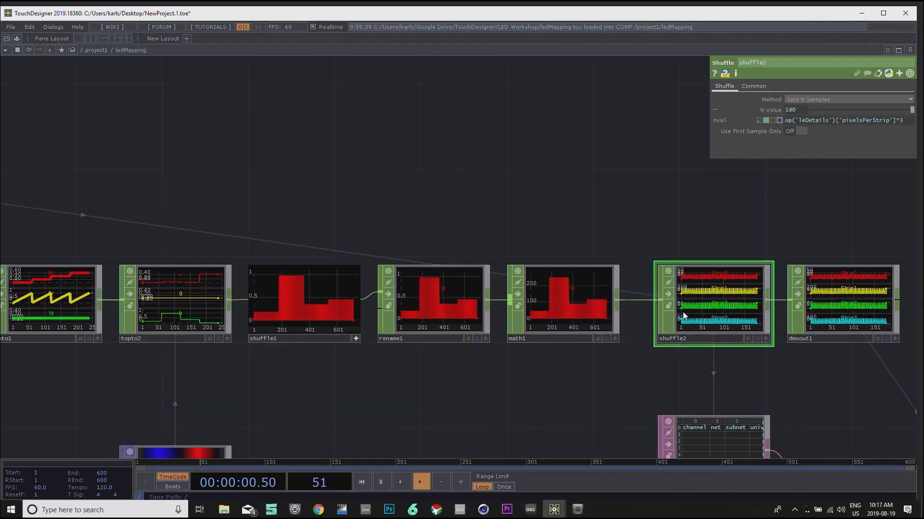
pyautogui.hotkey('alt', 'Tab')
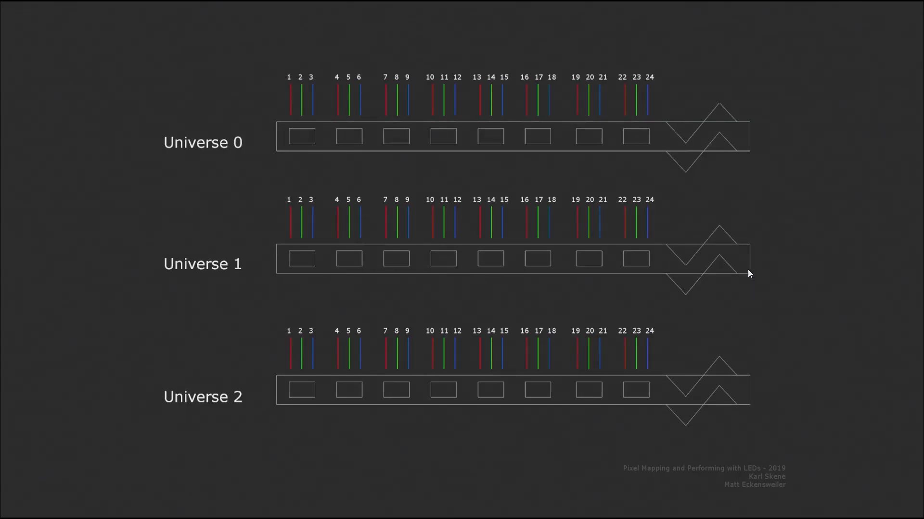
pyautogui.hotkey('alt', 'Tab')
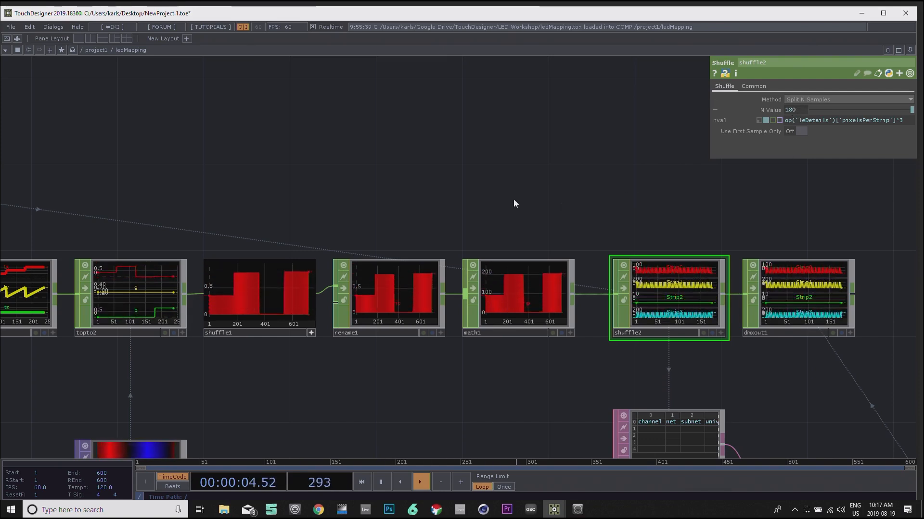
pyautogui.scroll(5, 689, 237)
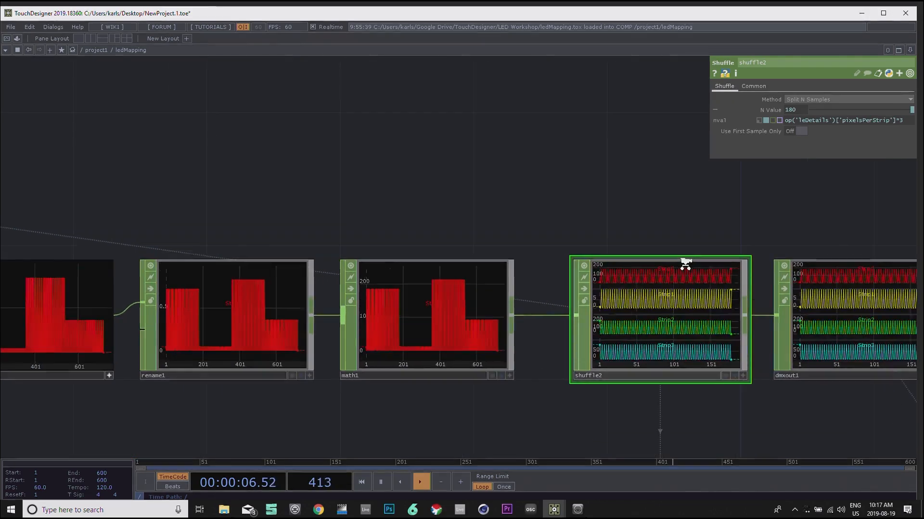
pyautogui.moveTo(619, 182); pyautogui.dragTo(606, 177)
pyautogui.moveTo(717, 199); pyautogui.dragTo(557, 192)
pyautogui.scroll(-5, 630, 242)
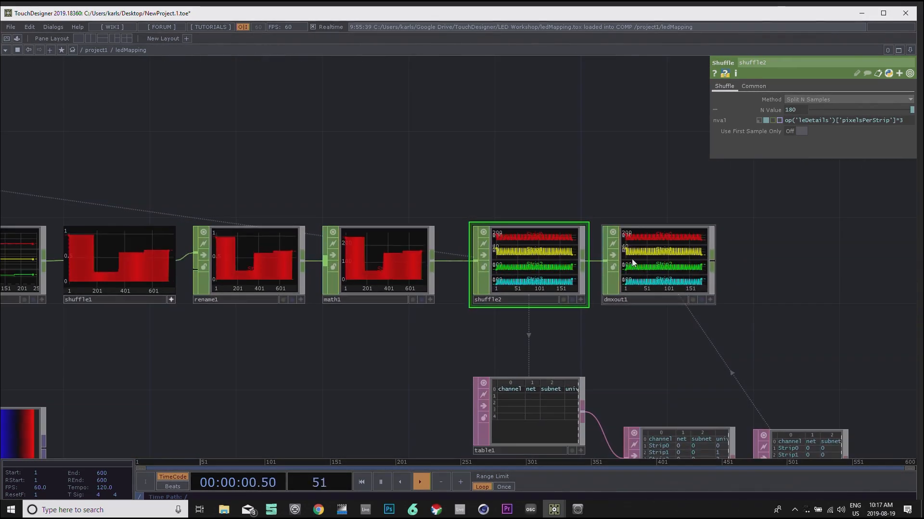
# Step: Select dmxout1 to review its network settings, and rename1 to review its From and To channel names
pyautogui.moveTo(601, 193); pyautogui.dragTo(529, 117)
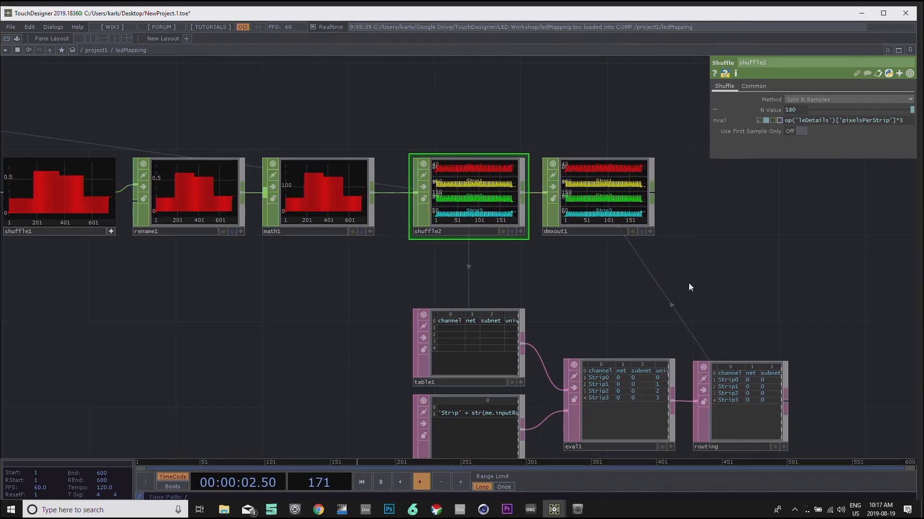
pyautogui.click(605, 197)
pyautogui.moveTo(493, 253); pyautogui.dragTo(649, 264)
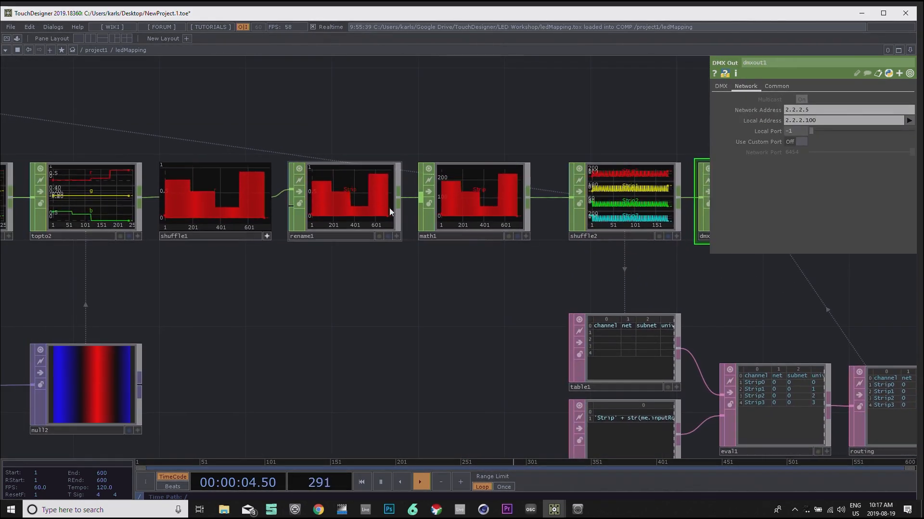
pyautogui.click(375, 203)
pyautogui.moveTo(367, 261)
pyautogui.mouseDown()
pyautogui.moveTo(377, 272)
pyautogui.moveTo(355, 250)
pyautogui.mouseUp()
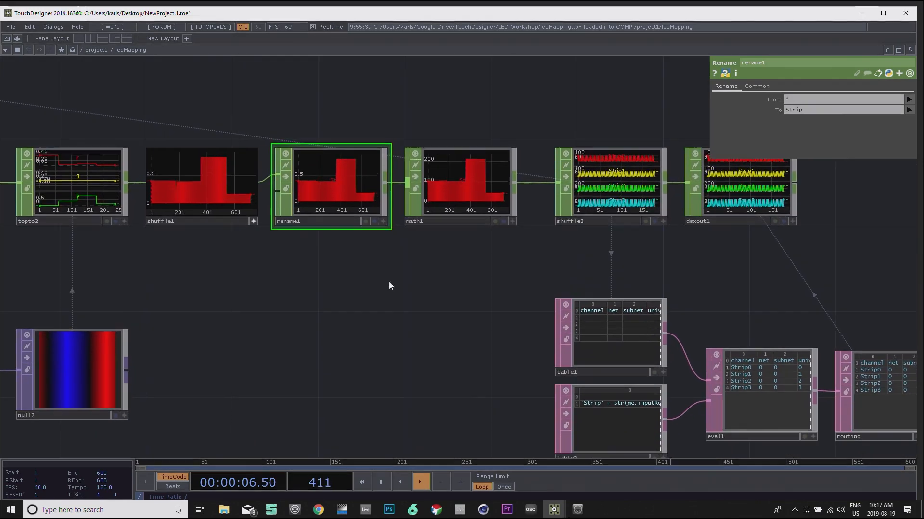
pyautogui.moveTo(466, 275); pyautogui.dragTo(446, 264)
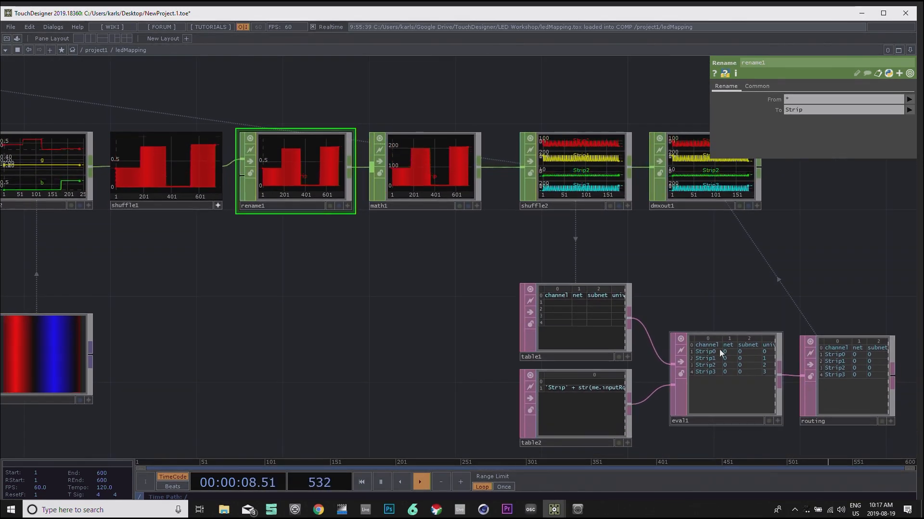
# Step: Select math1 and examine the Mult-Add values that scale the samples to the DMX range
pyautogui.click(435, 190)
pyautogui.moveTo(434, 219); pyautogui.dragTo(445, 254)
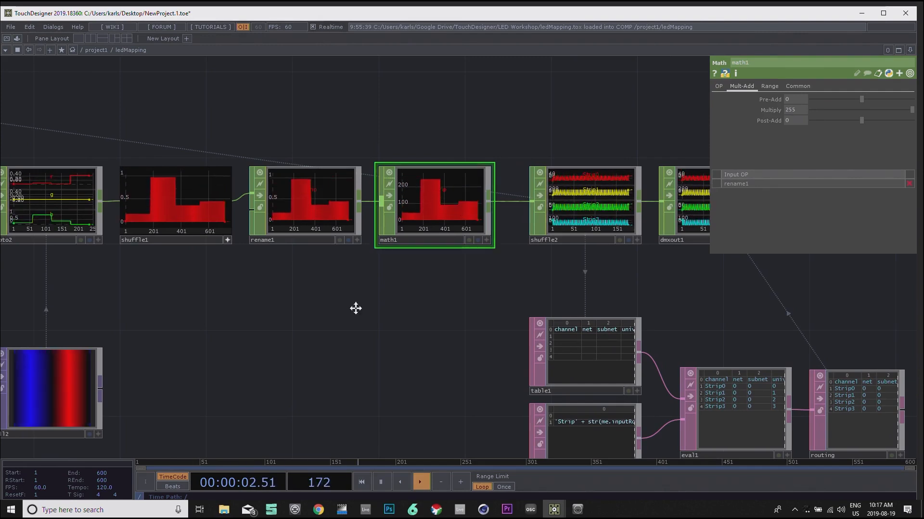
pyautogui.moveTo(354, 307); pyautogui.dragTo(437, 319)
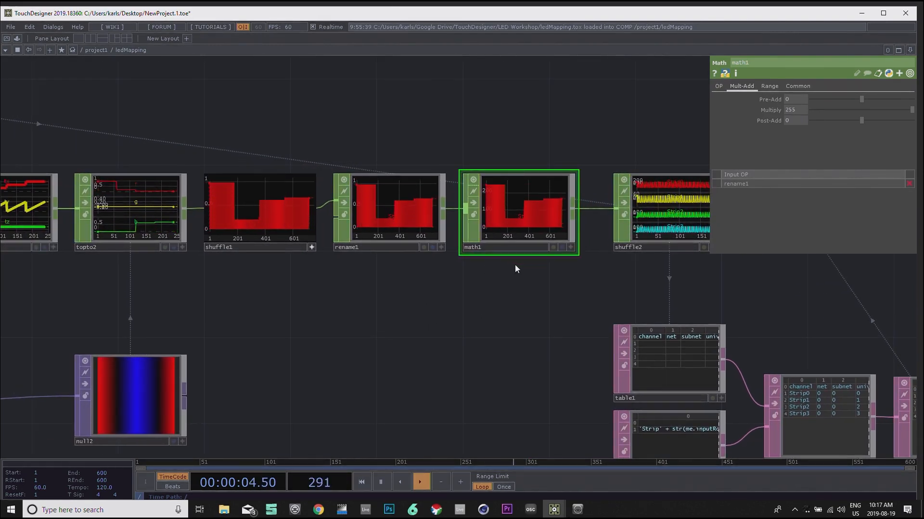
pyautogui.moveTo(515, 266); pyautogui.dragTo(455, 264)
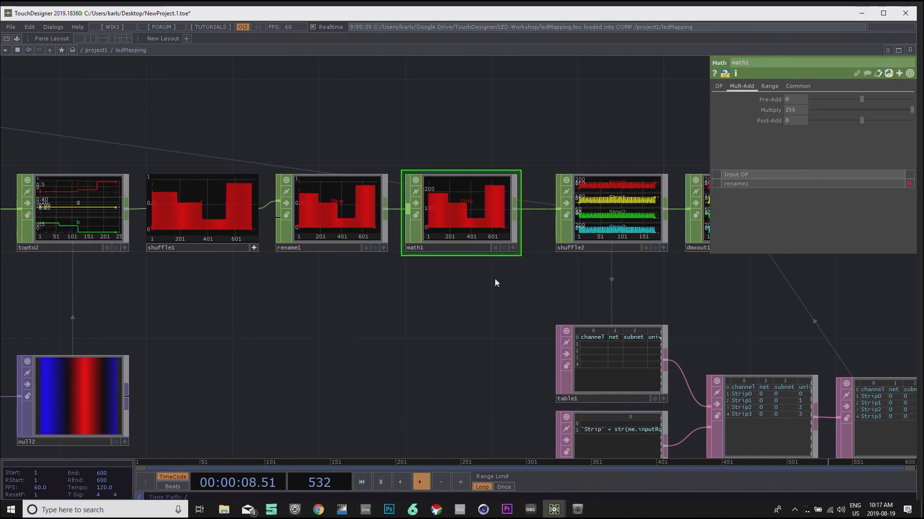
# Step: Return to dmxout1 and examine its network address parameters alongside the connected routing table
pyautogui.moveTo(538, 289); pyautogui.dragTo(406, 268)
pyautogui.click(584, 207)
pyautogui.moveTo(608, 319); pyautogui.dragTo(567, 266)
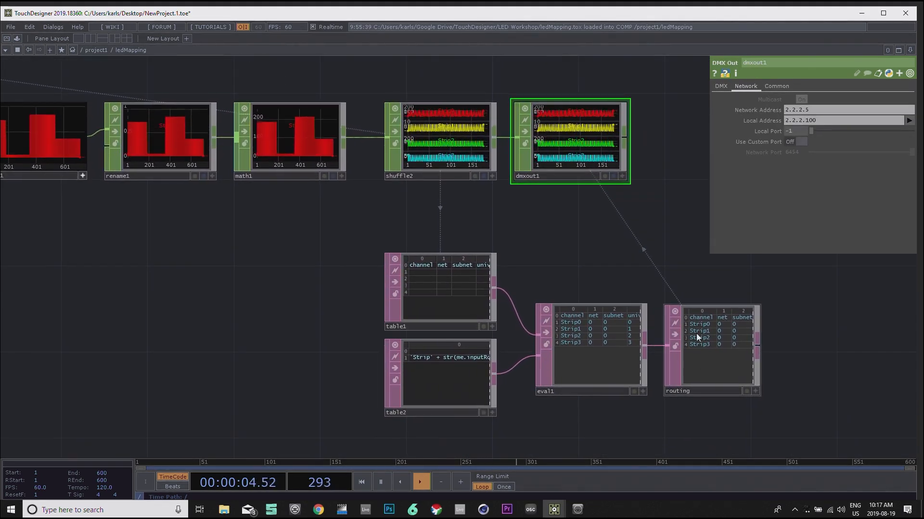
# Step: Move table1, table2, eval1 and routing together closer under the shuffle chain, and widen the routing node to show all its columns
pyautogui.moveTo(704, 289); pyautogui.dragTo(477, 402, button='right')
pyautogui.moveTo(570, 380); pyautogui.dragTo(389, 389)
pyautogui.click(564, 368)
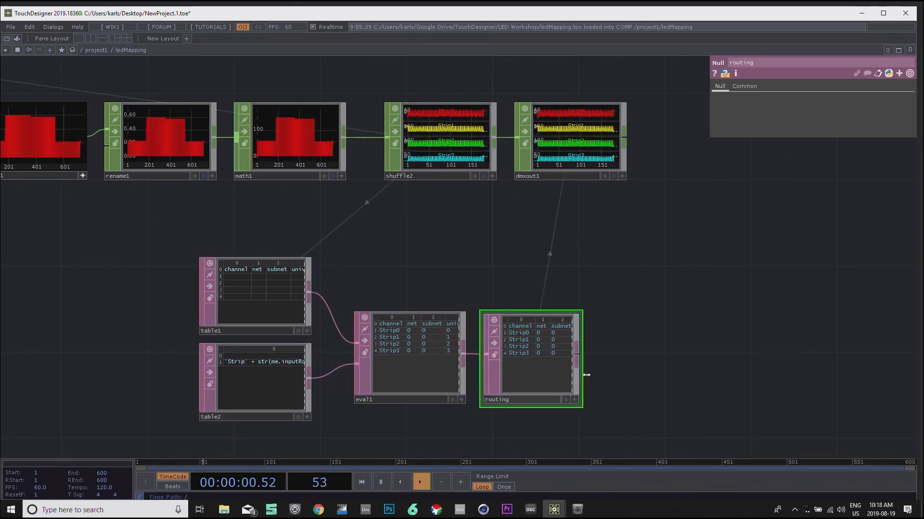
pyautogui.moveTo(582, 367); pyautogui.dragTo(692, 370)
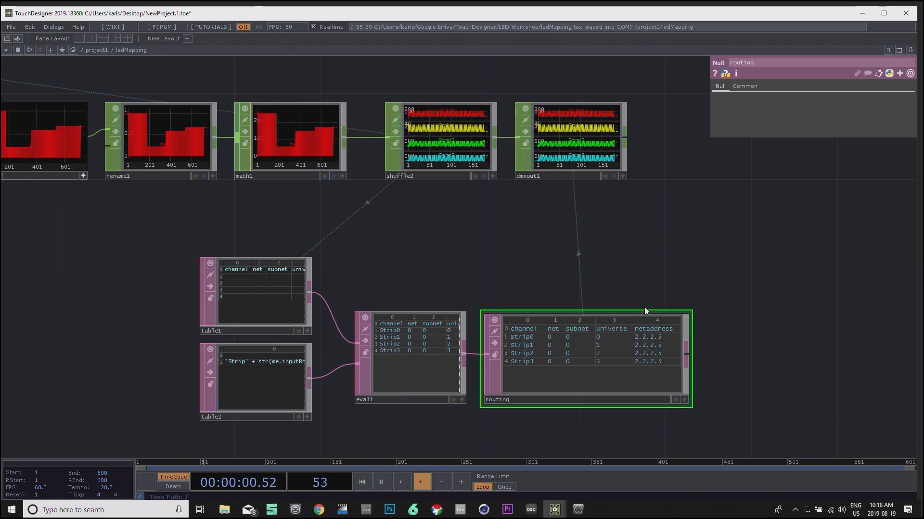
# Step: Trace the chain back from the routing table to the line geometry, opening the viewport Display Options along the way
pyautogui.scroll(-2, 673, 268)
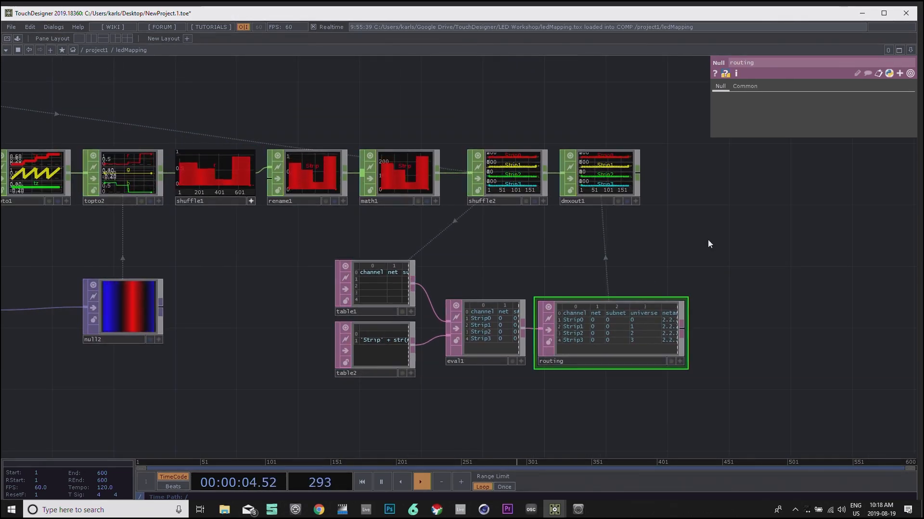
pyautogui.moveTo(708, 238); pyautogui.dragTo(775, 233)
pyautogui.press('d')
pyautogui.moveTo(341, 302); pyautogui.dragTo(458, 308)
pyautogui.scroll(3, 341, 323)
pyautogui.press('d')
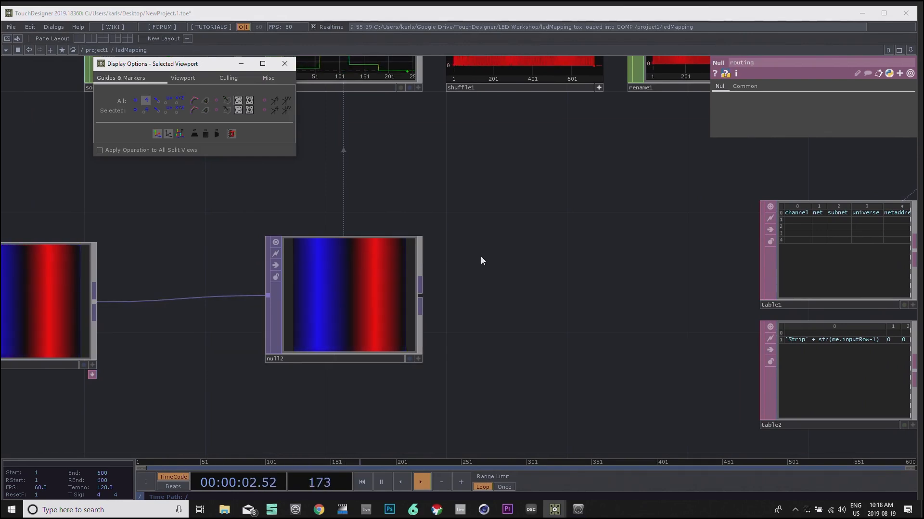
pyautogui.moveTo(534, 306); pyautogui.dragTo(468, 415)
pyautogui.moveTo(690, 311); pyautogui.dragTo(769, 295)
pyautogui.moveTo(286, 312)
pyautogui.mouseDown()
pyautogui.moveTo(585, 311)
pyautogui.moveTo(813, 330)
pyautogui.mouseUp()
pyautogui.moveTo(331, 312); pyautogui.dragTo(546, 356)
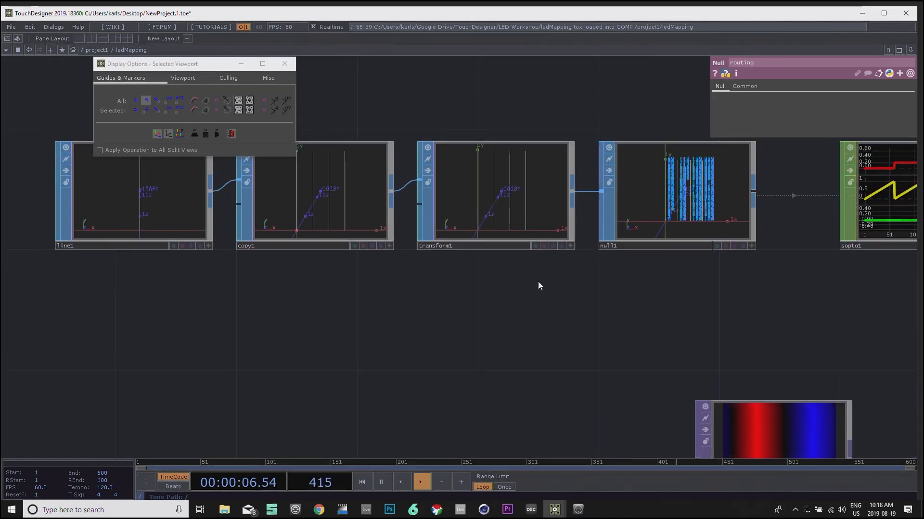
# Step: Review the whole network from leDetails and line1 through the texture sampling at topto2 to dmxout1 and routing
pyautogui.scroll(-3, 587, 299)
pyautogui.moveTo(554, 311)
pyautogui.mouseDown()
pyautogui.moveTo(443, 286)
pyautogui.moveTo(370, 284)
pyautogui.moveTo(515, 284)
pyautogui.moveTo(389, 289)
pyautogui.mouseUp()
pyautogui.scroll(-6, 592, 305)
pyautogui.moveTo(595, 285)
pyautogui.mouseDown()
pyautogui.moveTo(485, 267)
pyautogui.moveTo(483, 282)
pyautogui.mouseUp()
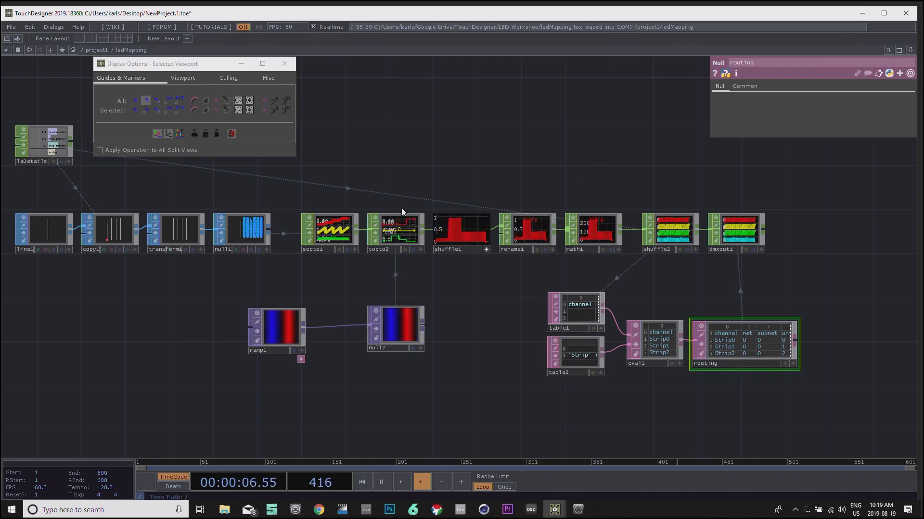
pyautogui.moveTo(418, 204); pyautogui.dragTo(505, 192)
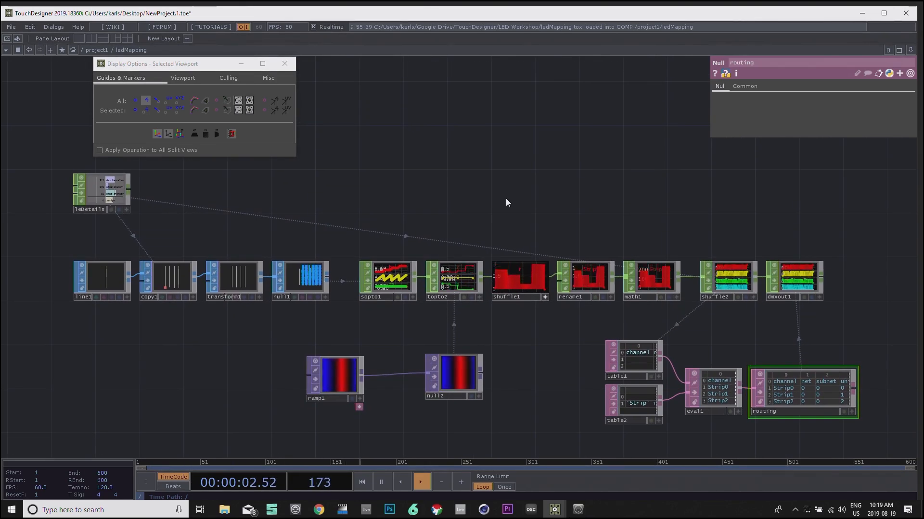
pyautogui.moveTo(503, 195); pyautogui.dragTo(495, 198)
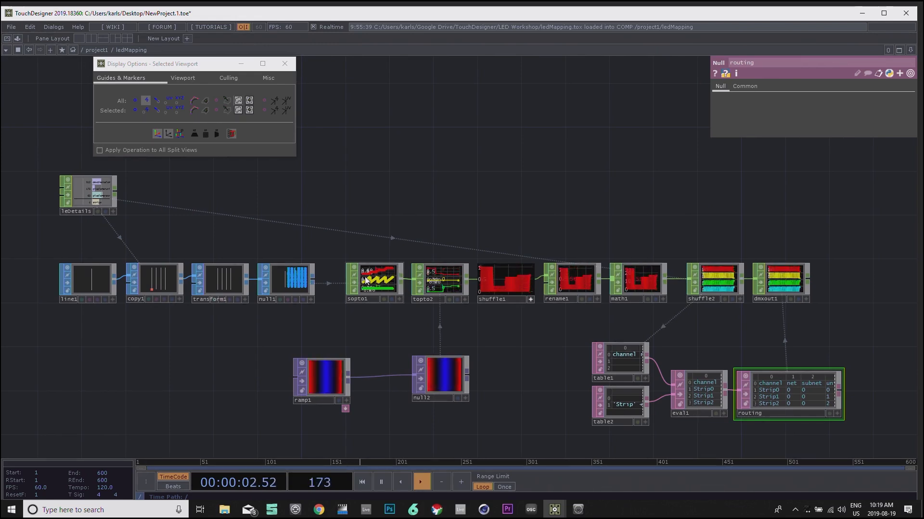
pyautogui.scroll(4, 258, 309)
pyautogui.moveTo(284, 318); pyautogui.dragTo(316, 268)
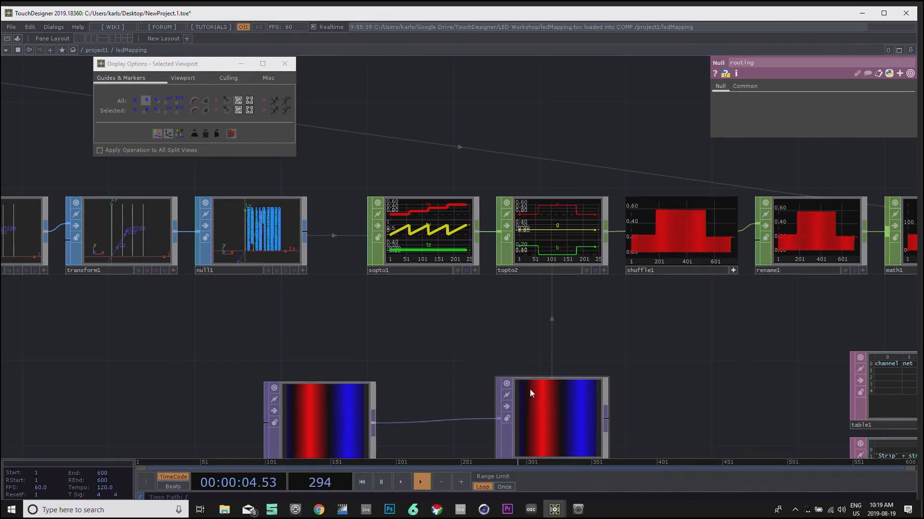
pyautogui.scroll(-4, 619, 159)
pyautogui.moveTo(663, 274); pyautogui.dragTo(476, 341)
pyautogui.moveTo(590, 187); pyautogui.dragTo(619, 199)
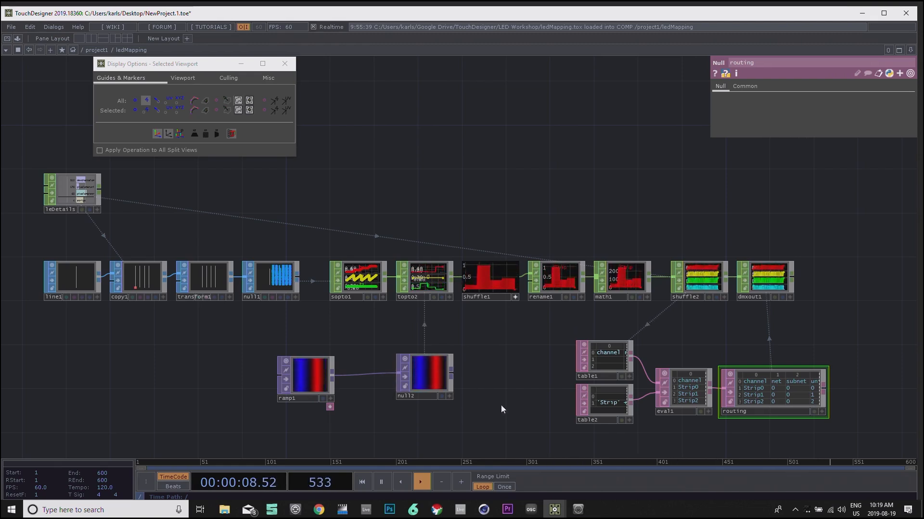
# Step: Try the Radial and Horizontal types on ramp1, and set its Type to Vertical
pyautogui.click(324, 379)
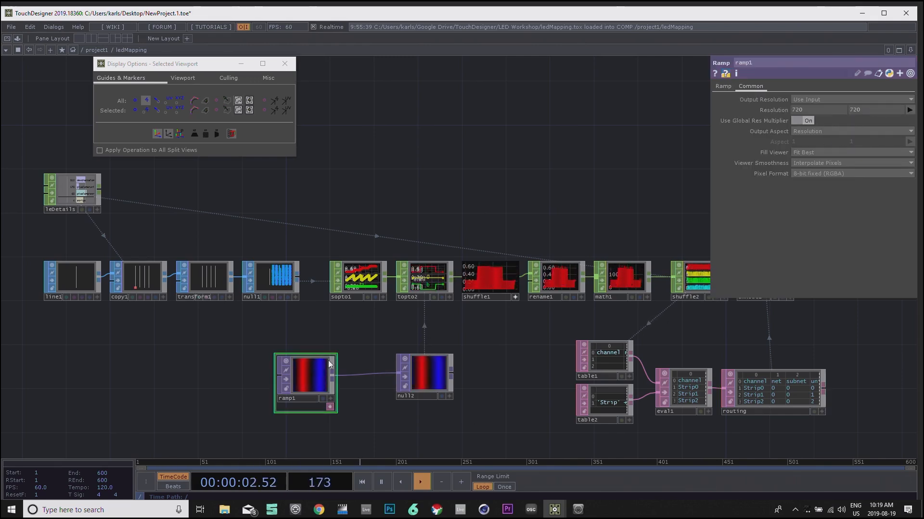
pyautogui.click(725, 87)
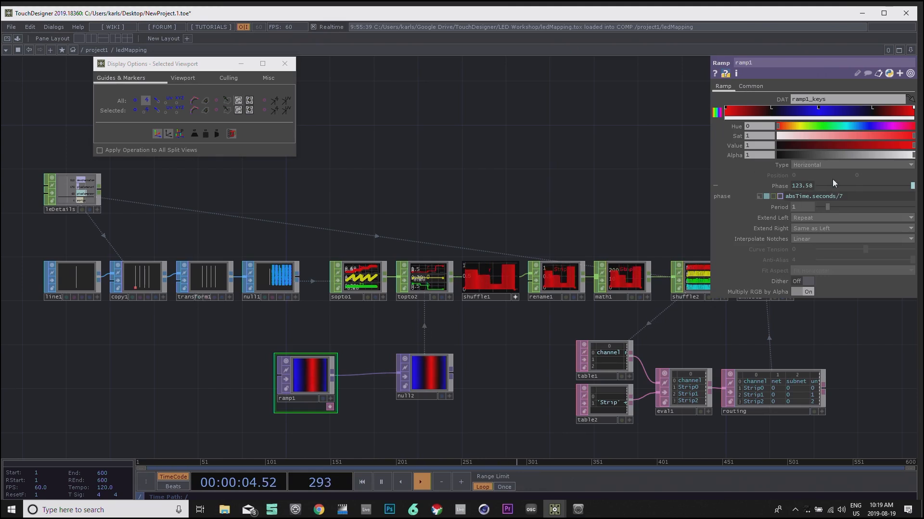
pyautogui.click(828, 165)
pyautogui.click(807, 190)
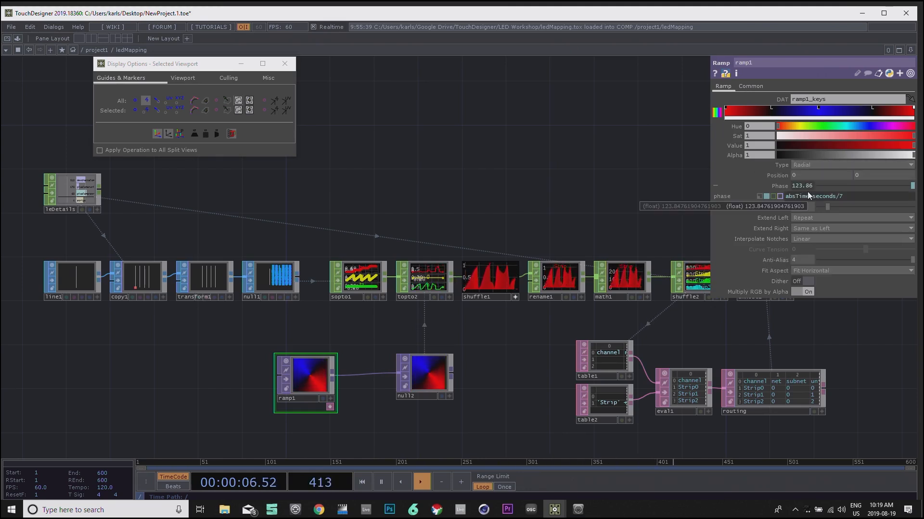
pyautogui.click(827, 166)
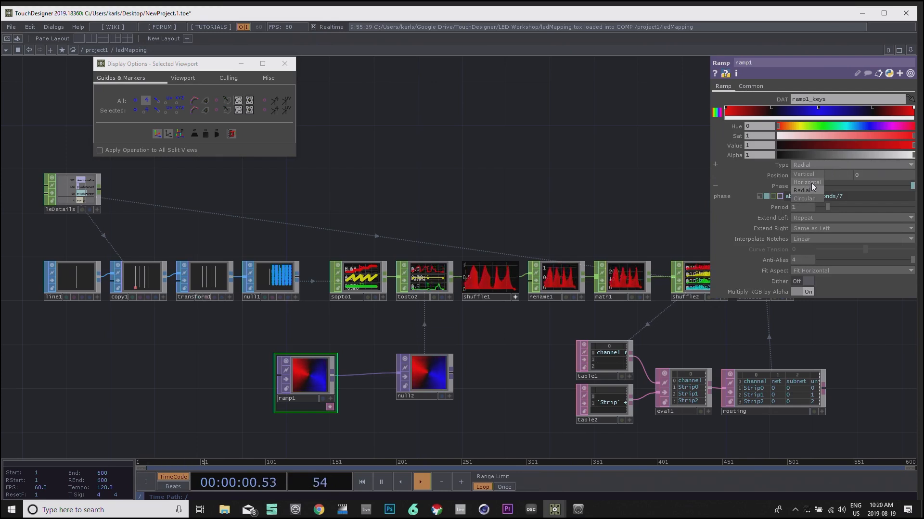
pyautogui.click(811, 183)
pyautogui.click(817, 167)
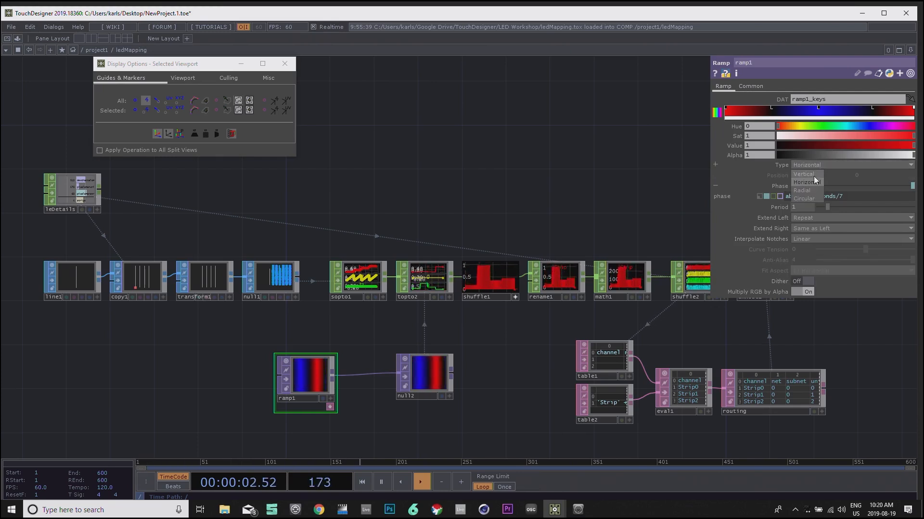
pyautogui.click(813, 176)
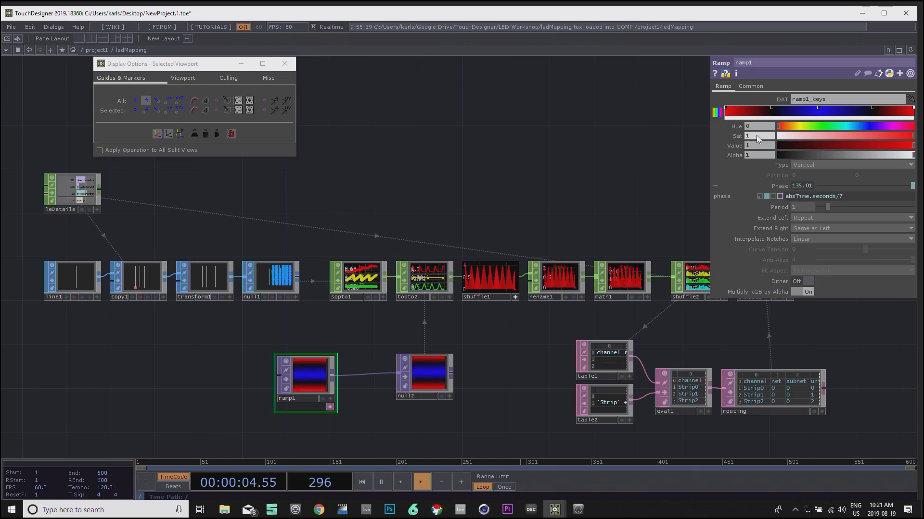
pyautogui.moveTo(493, 144); pyautogui.dragTo(479, 140)
pyautogui.scroll(-3, 481, 142)
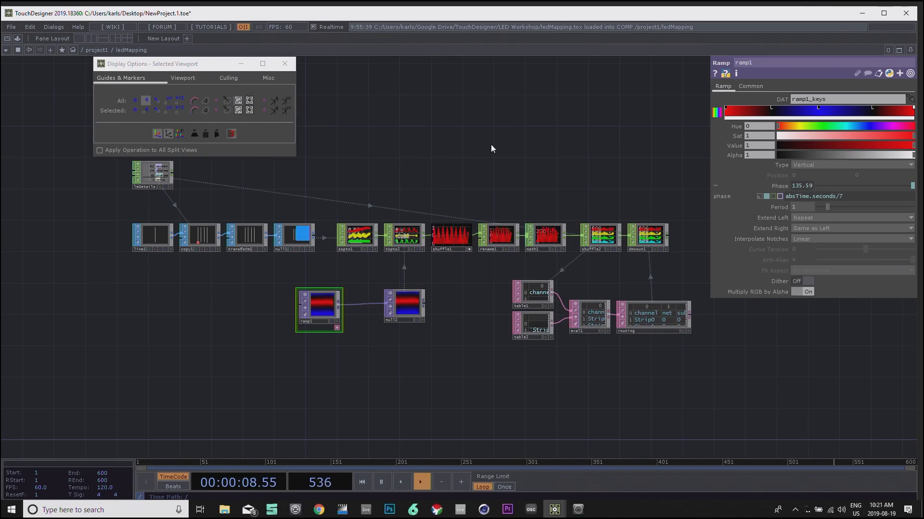
pyautogui.moveTo(528, 171); pyautogui.dragTo(532, 225)
pyautogui.moveTo(488, 192); pyautogui.dragTo(531, 189)
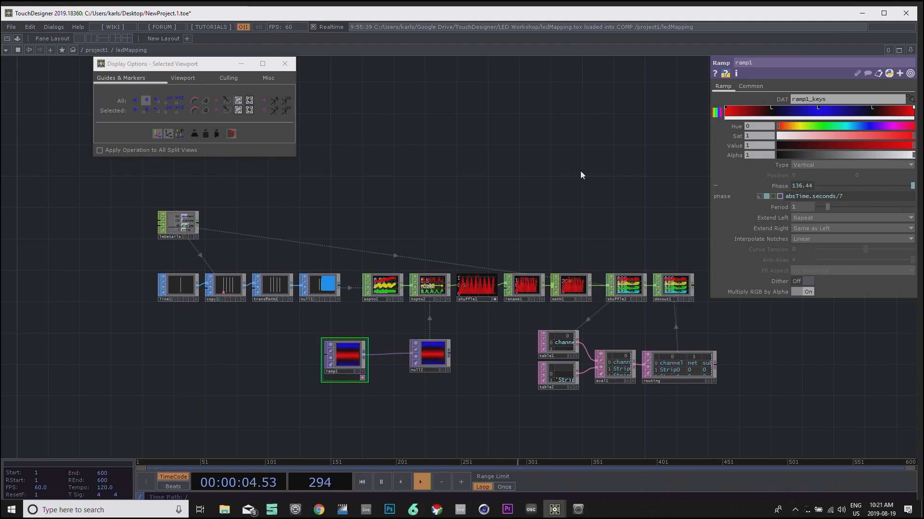
pyautogui.moveTo(581, 172); pyautogui.dragTo(555, 174)
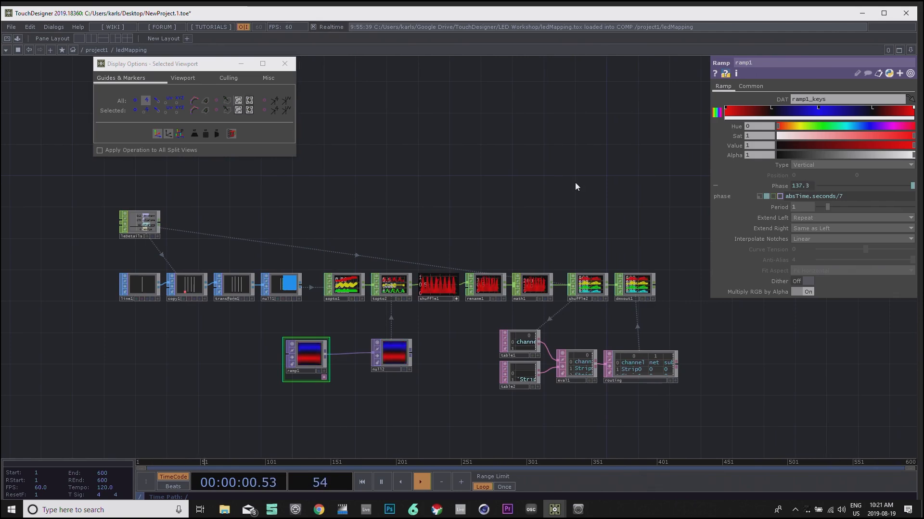
pyautogui.moveTo(570, 181); pyautogui.dragTo(539, 184)
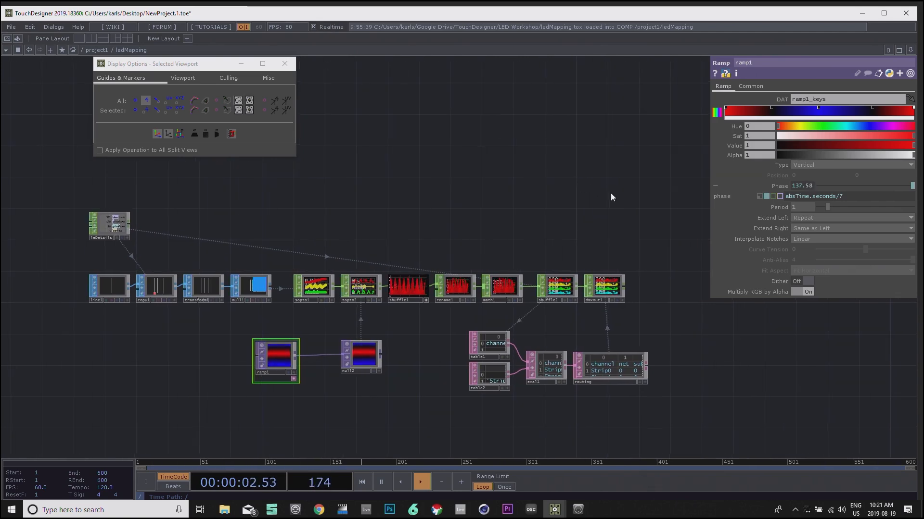
pyautogui.moveTo(601, 187); pyautogui.dragTo(588, 180)
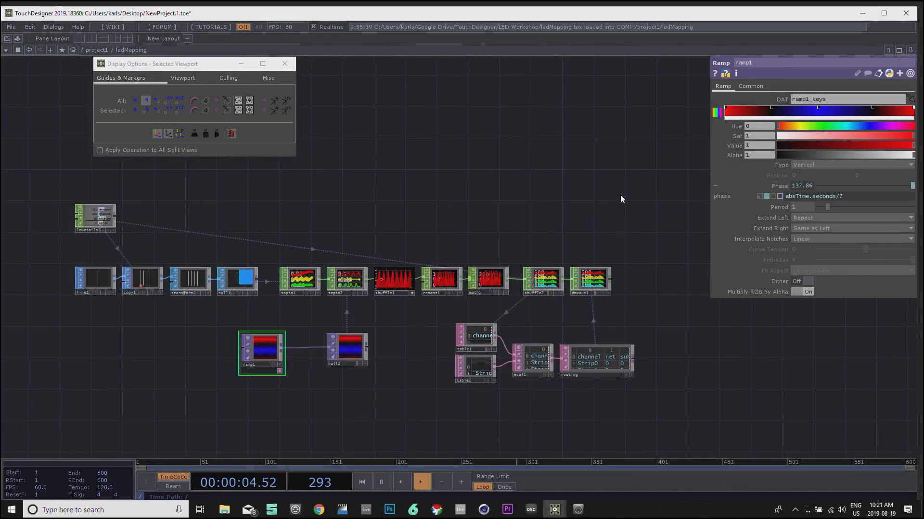
pyautogui.moveTo(607, 195); pyautogui.dragTo(557, 185)
pyautogui.moveTo(505, 222); pyautogui.dragTo(500, 227)
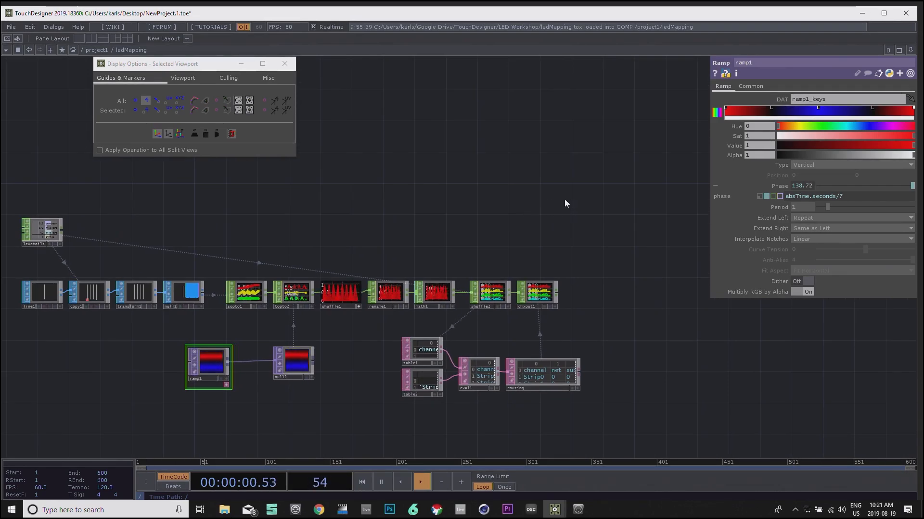
# Step: Add a Base component to the ledMapping network in the empty space above the DMX output end of the chain
pyautogui.scroll(-5, 567, 199)
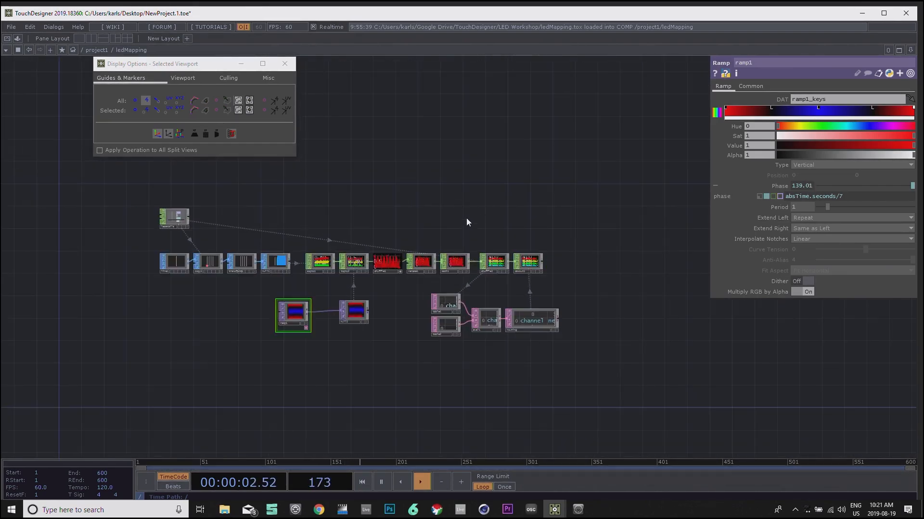
pyautogui.moveTo(474, 208); pyautogui.dragTo(460, 239)
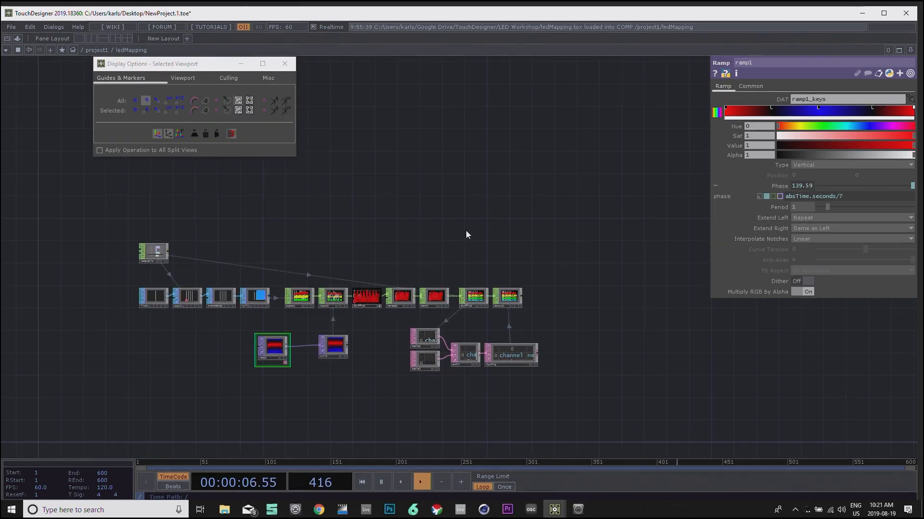
pyautogui.press('Tab')
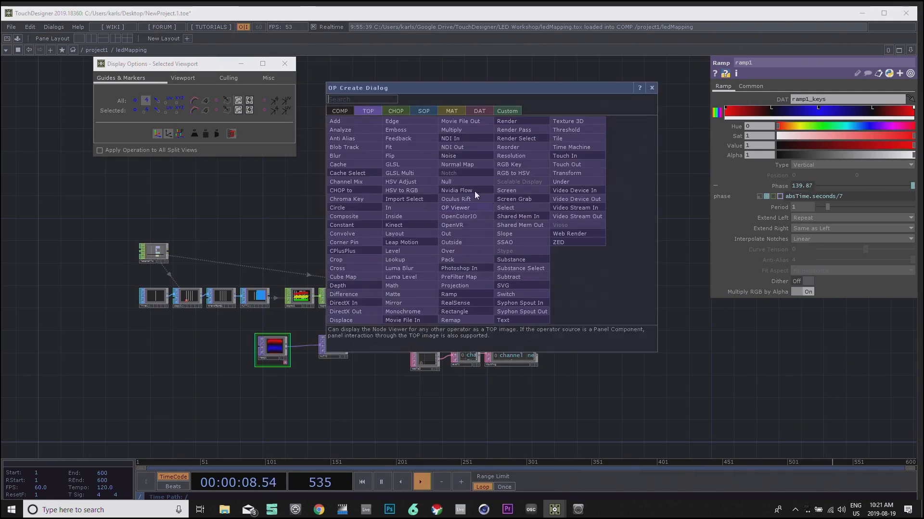
pyautogui.click(342, 111)
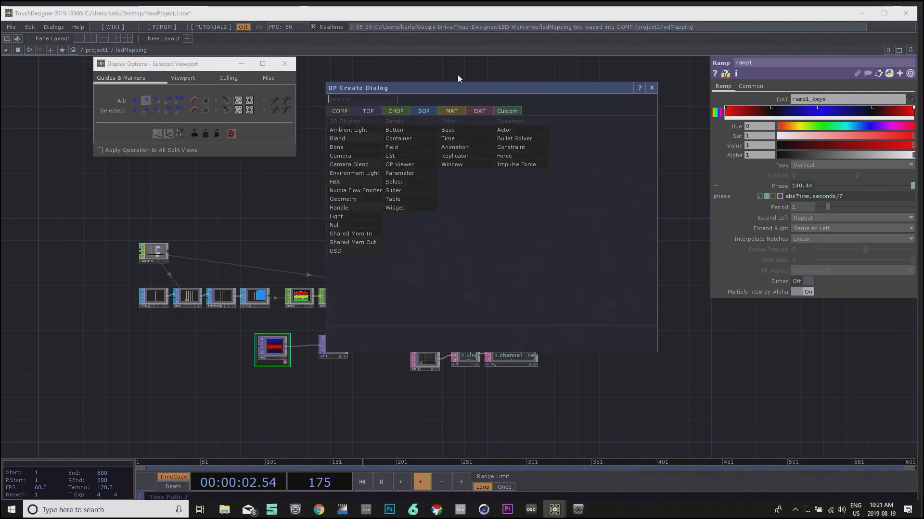
pyautogui.click(456, 131)
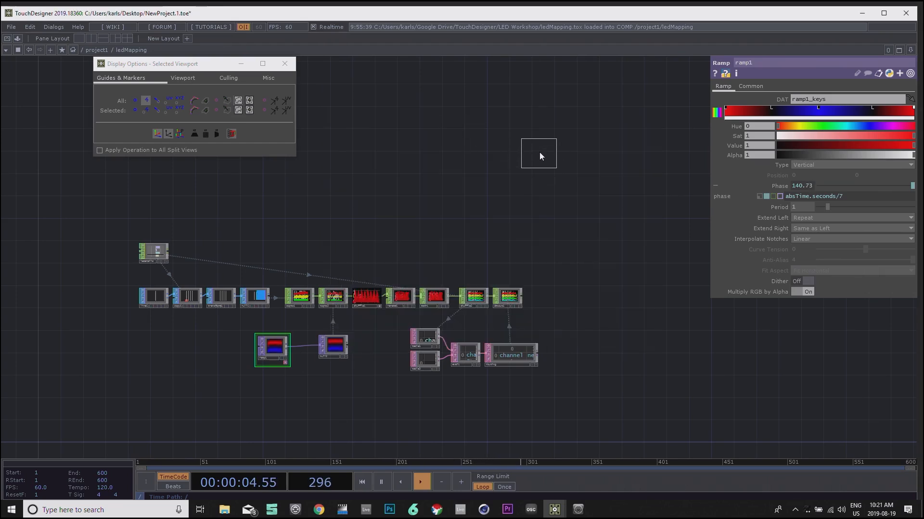
pyautogui.click(540, 153)
pyautogui.moveTo(580, 158); pyautogui.dragTo(484, 299)
# Step: Rename the new Base component to previz
pyautogui.scroll(5, 468, 202)
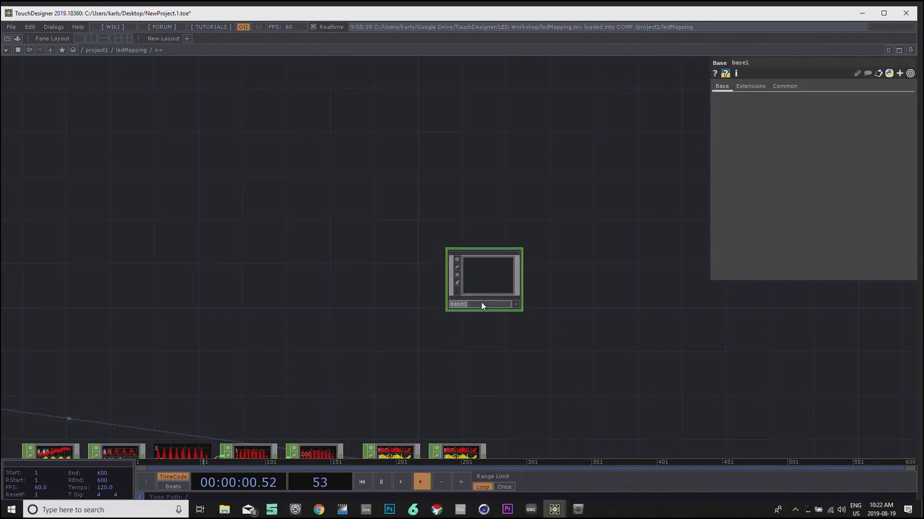
pyautogui.write('Pre')
pyautogui.press('BackSpace')
pyautogui.press('BackSpace')
pyautogui.press('BackSpace')
pyautogui.write('previz')
pyautogui.press('Return')
pyautogui.moveTo(607, 282)
pyautogui.mouseDown()
pyautogui.moveTo(607, 222)
pyautogui.moveTo(598, 281)
pyautogui.moveTo(617, 270)
pyautogui.mouseUp()
pyautogui.press('d')
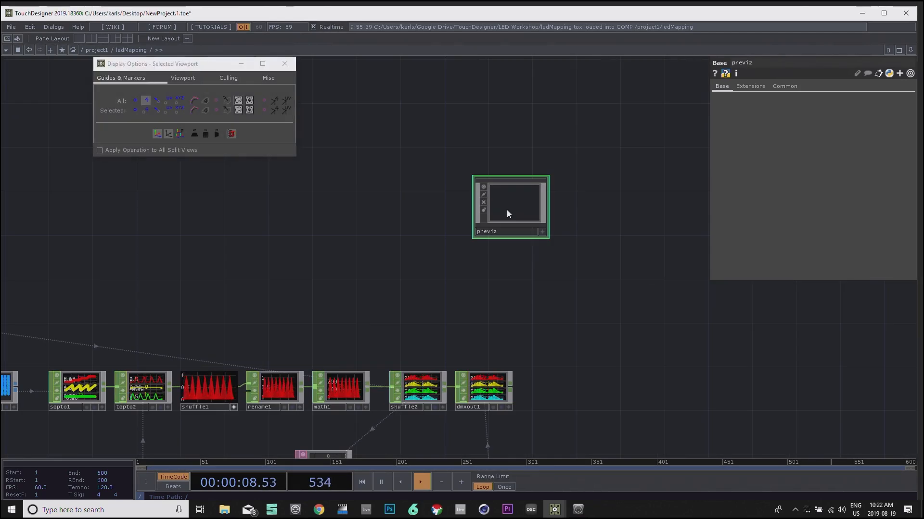
# Step: Enter the previz component and place a Rectangle SOP in its empty network
pyautogui.doubleClick(507, 214)
pyautogui.moveTo(498, 287); pyautogui.dragTo(518, 231)
pyautogui.scroll(-2, 518, 233)
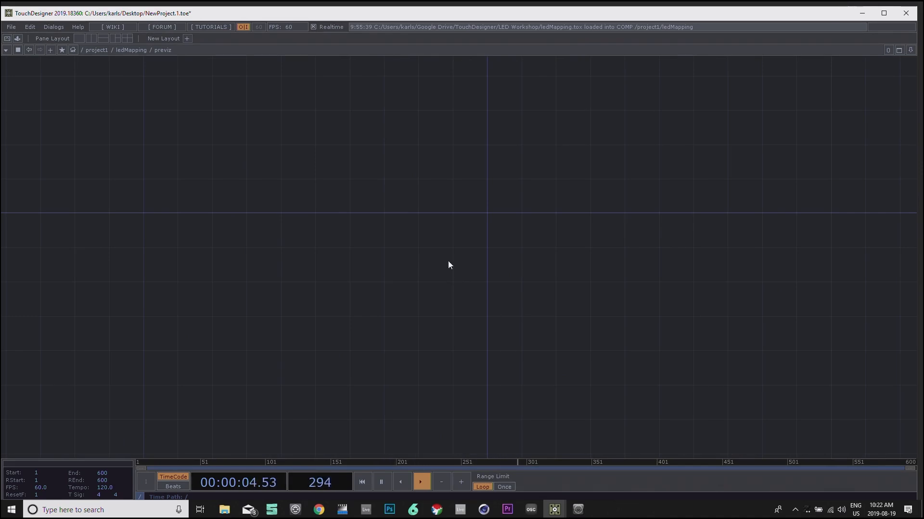
pyautogui.moveTo(430, 250); pyautogui.dragTo(437, 243)
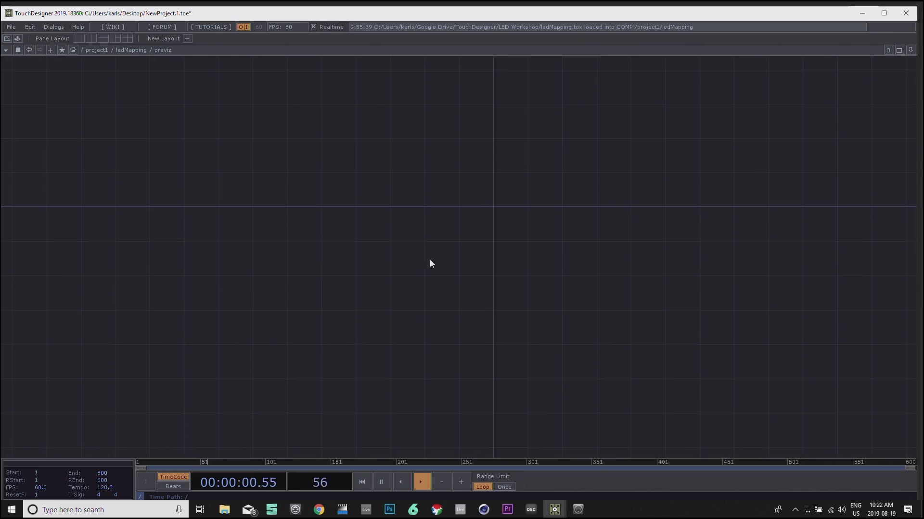
pyautogui.moveTo(444, 240); pyautogui.dragTo(479, 228)
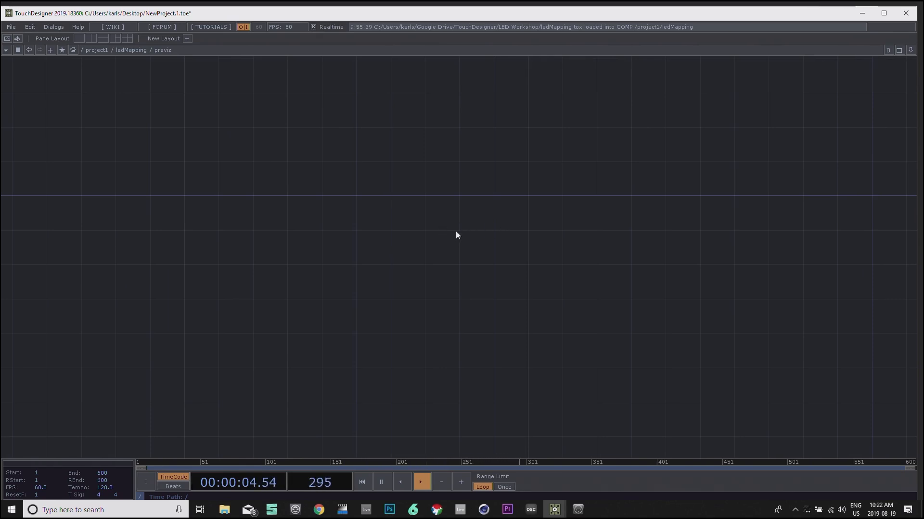
pyautogui.doubleClick(417, 243)
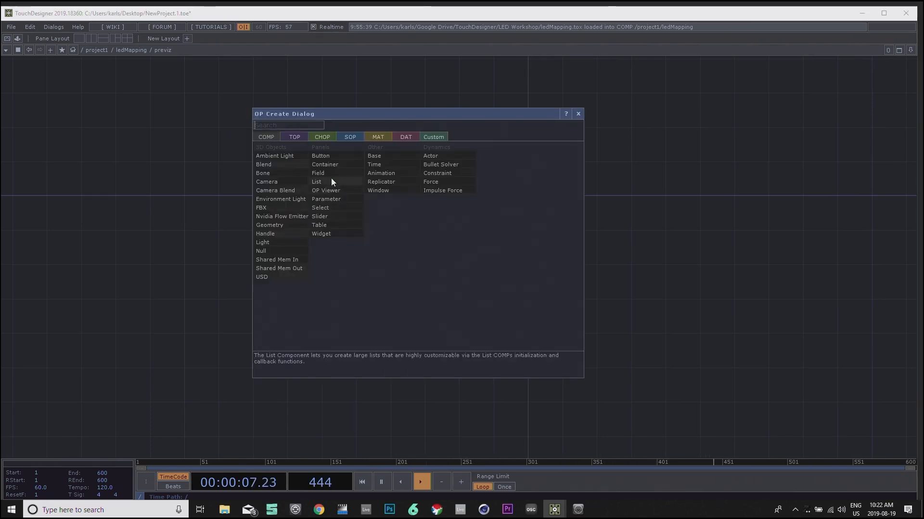
pyautogui.click(346, 137)
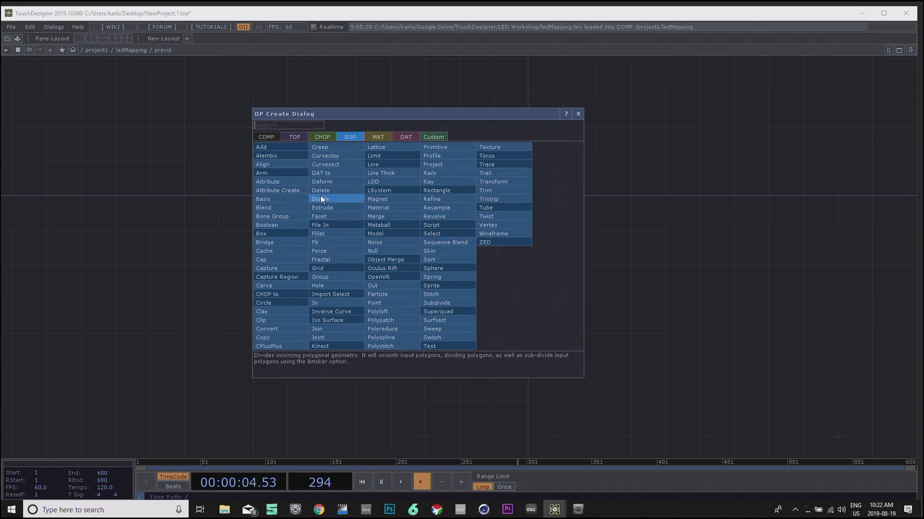
pyautogui.write('rec')
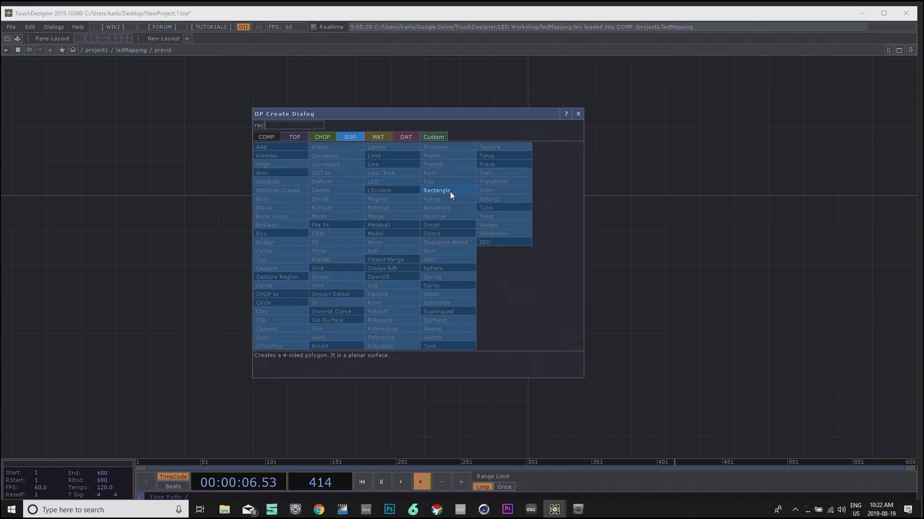
pyautogui.click(447, 190)
pyautogui.click(391, 237)
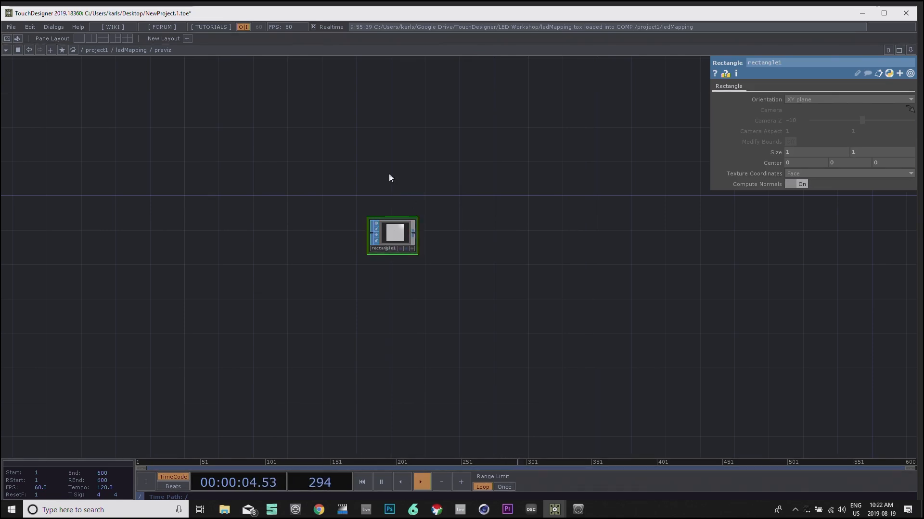
# Step: Set the rectangle's size to 0.08 by 0.08
pyautogui.press('h')
pyautogui.moveTo(283, 246); pyautogui.dragTo(309, 239)
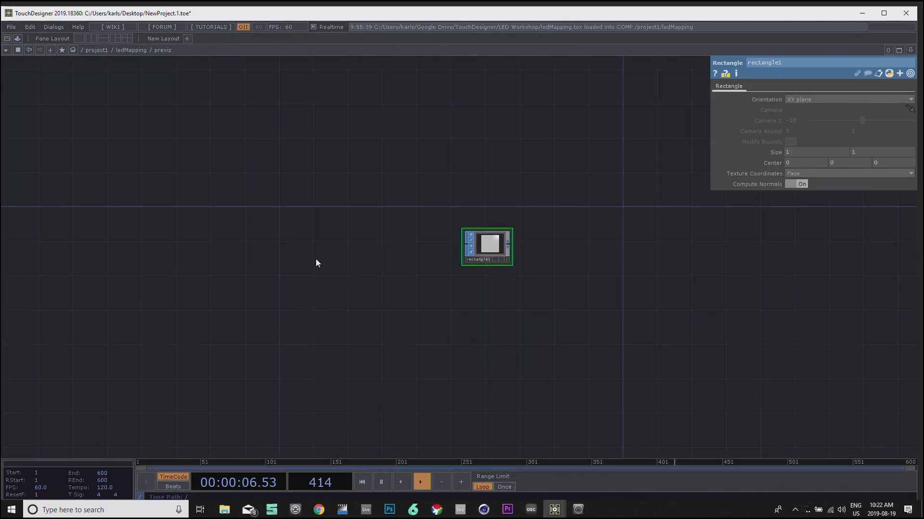
pyautogui.moveTo(372, 272); pyautogui.dragTo(328, 266)
pyautogui.moveTo(472, 254); pyautogui.dragTo(376, 253)
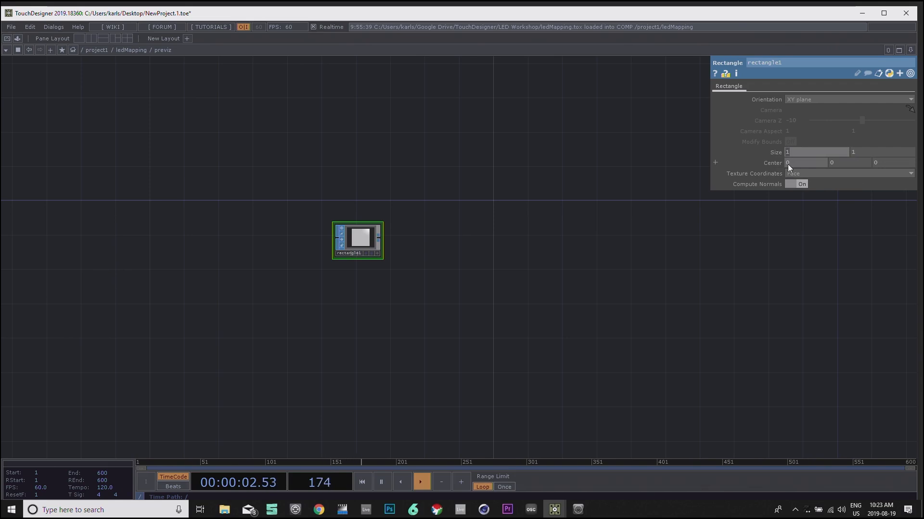
pyautogui.write('0.08')
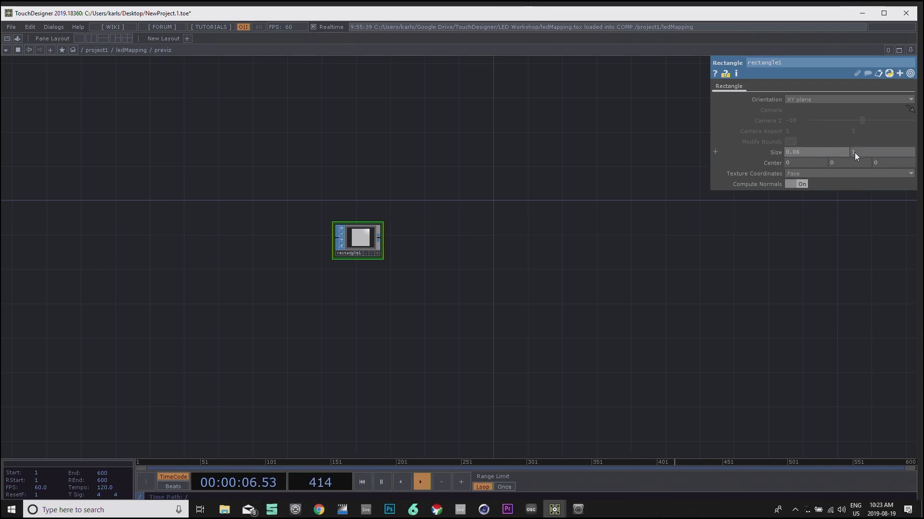
pyautogui.moveTo(856, 152); pyautogui.dragTo(845, 150)
pyautogui.write('0.08')
pyautogui.press('Return')
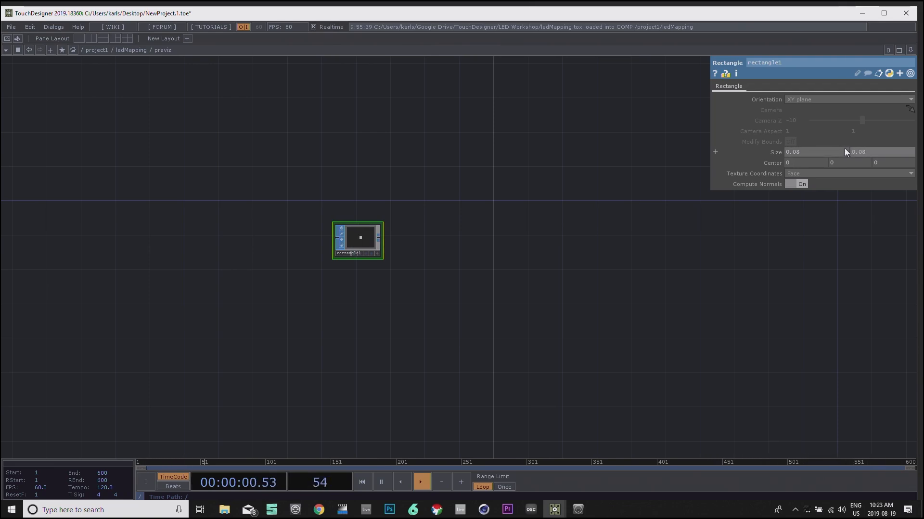
# Step: Create a Geometry component from the rectangle's output, placed just after it
pyautogui.moveTo(441, 281); pyautogui.dragTo(454, 275)
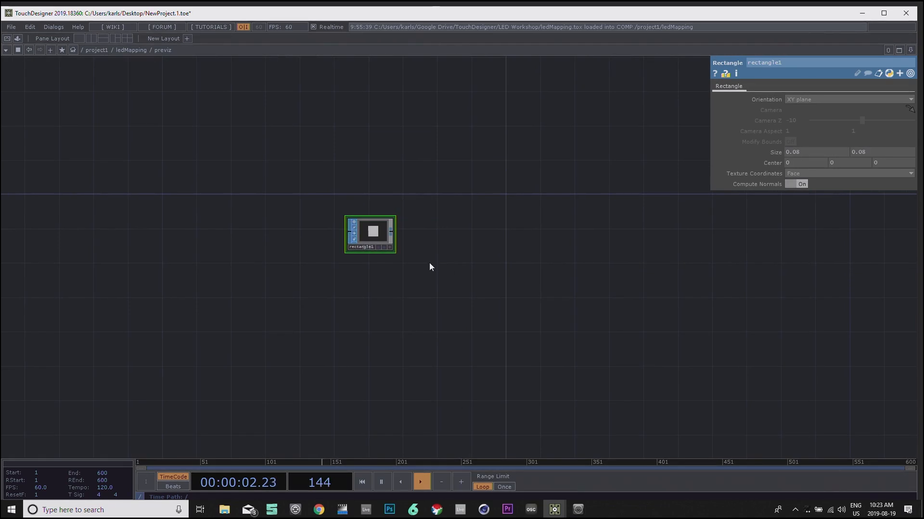
pyautogui.rightClick(391, 232)
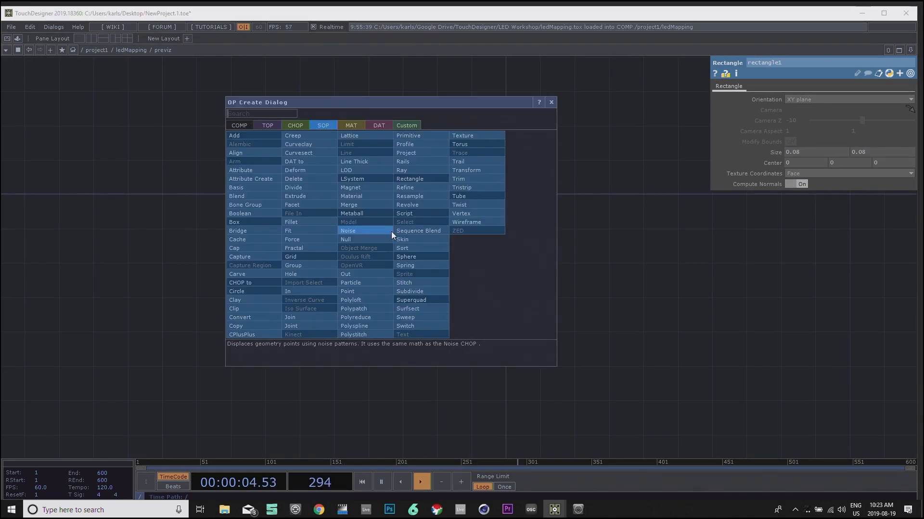
pyautogui.click(235, 125)
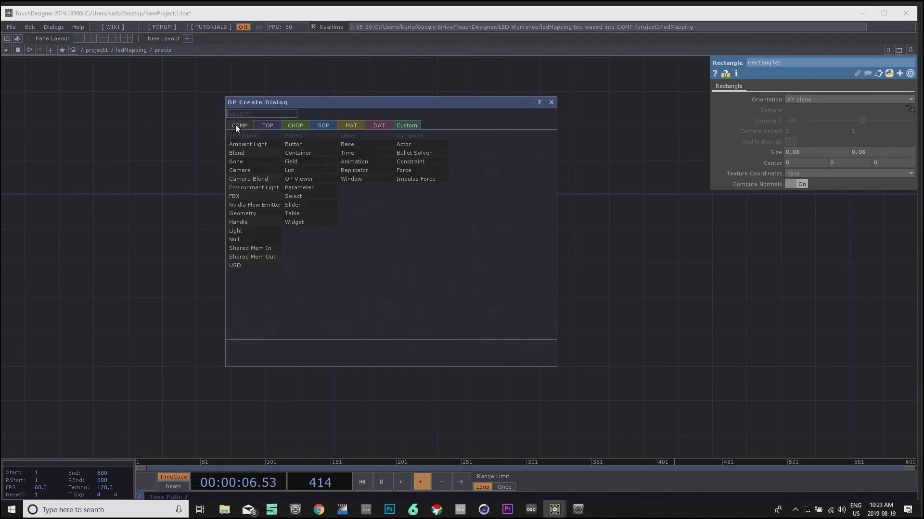
pyautogui.write('geo')
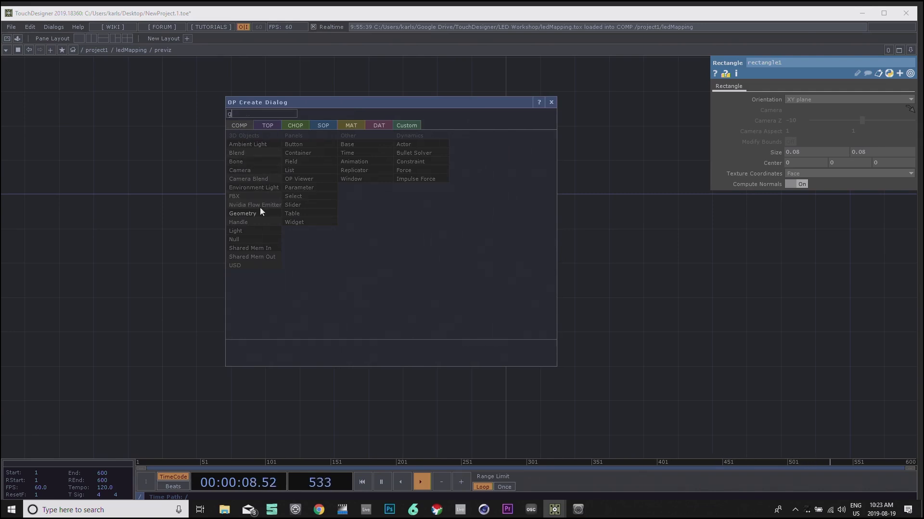
pyautogui.click(258, 213)
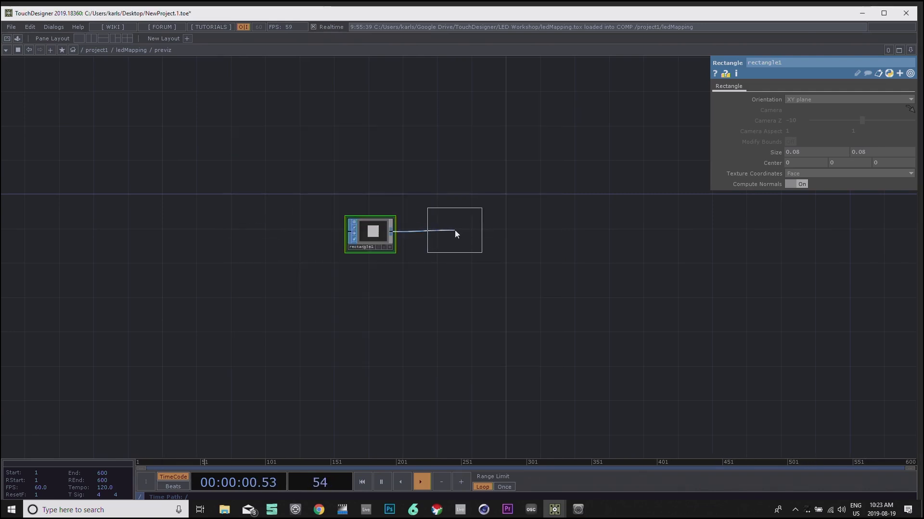
pyautogui.click(455, 230)
pyautogui.moveTo(387, 313); pyautogui.dragTo(476, 340)
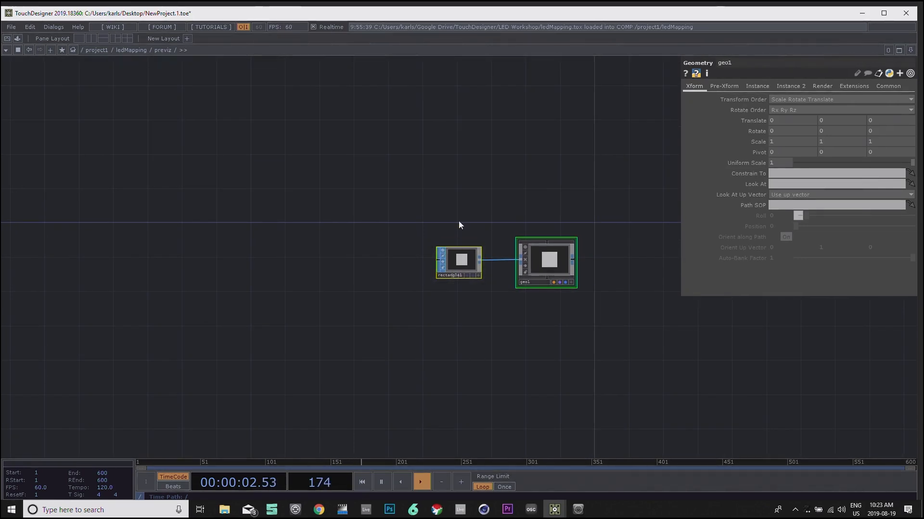
pyautogui.moveTo(536, 173); pyautogui.dragTo(522, 173)
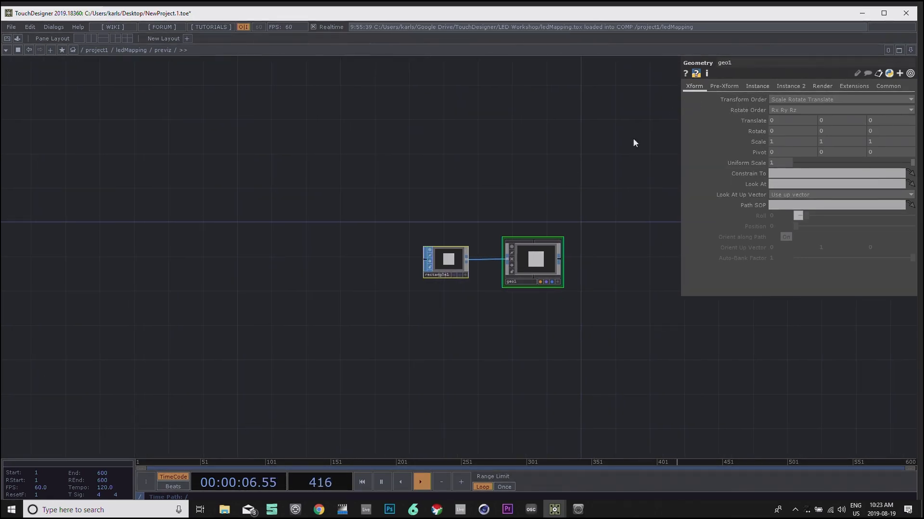
# Step: Turn on Instancing for the Geometry component
pyautogui.click(757, 86)
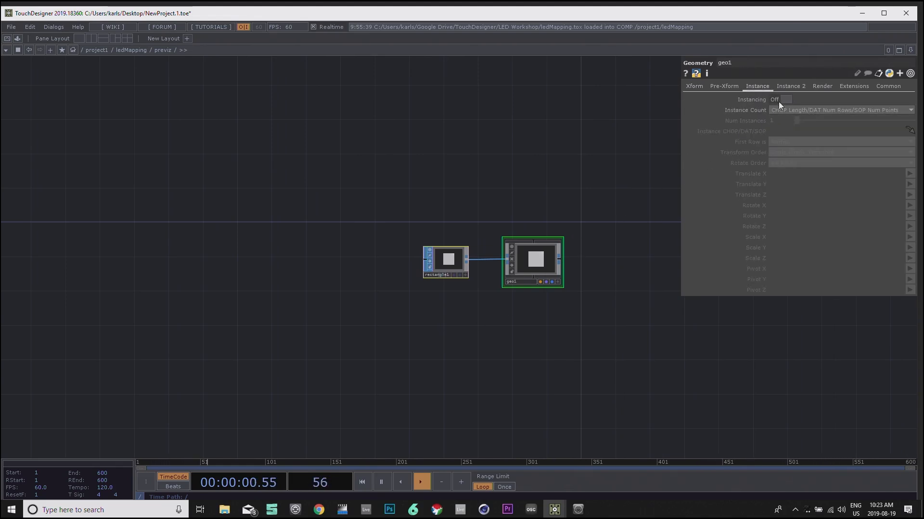
pyautogui.click(782, 101)
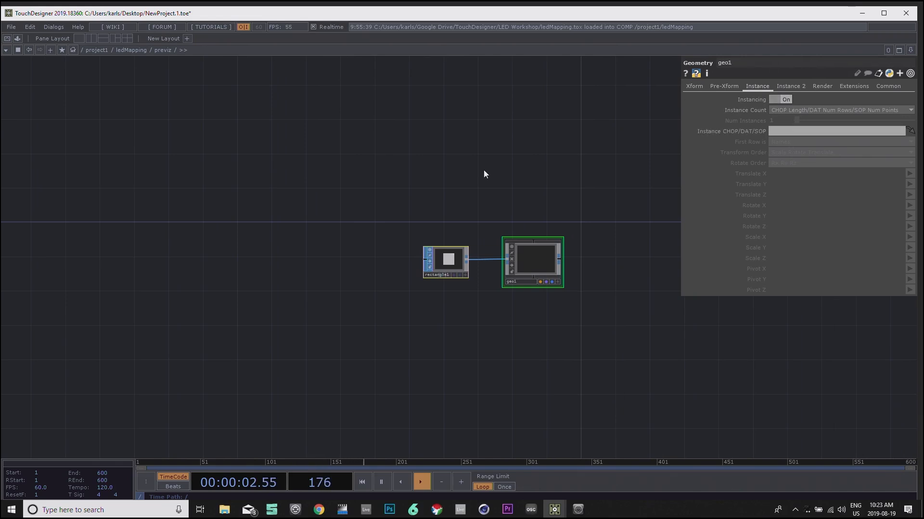
pyautogui.moveTo(438, 175); pyautogui.dragTo(554, 163)
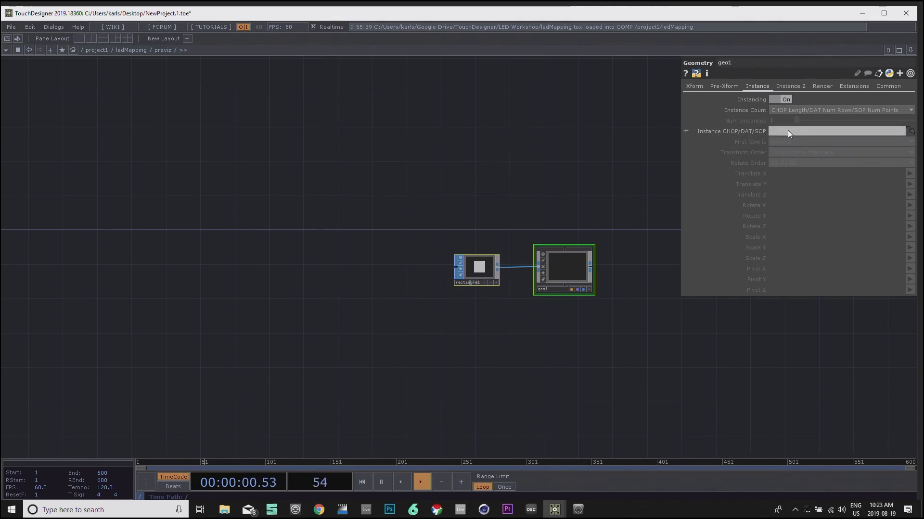
pyautogui.moveTo(495, 153); pyautogui.dragTo(535, 168)
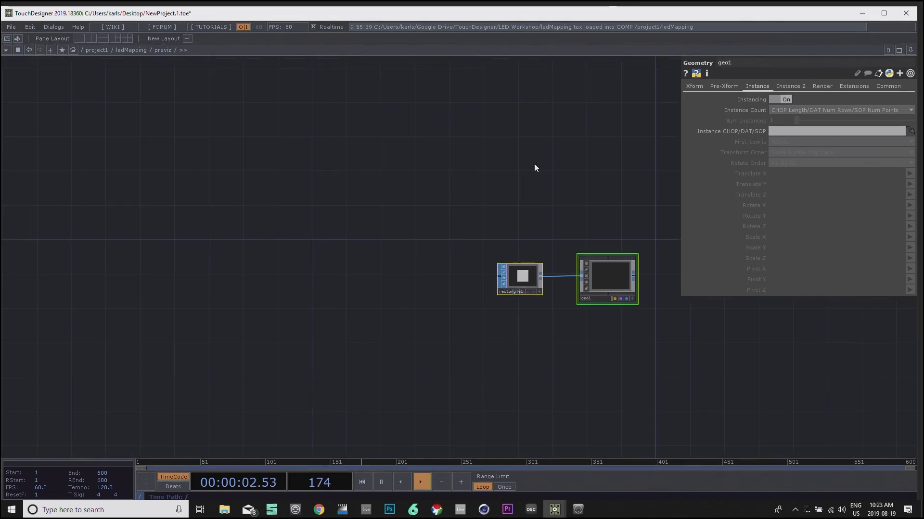
pyautogui.moveTo(314, 184); pyautogui.dragTo(337, 181)
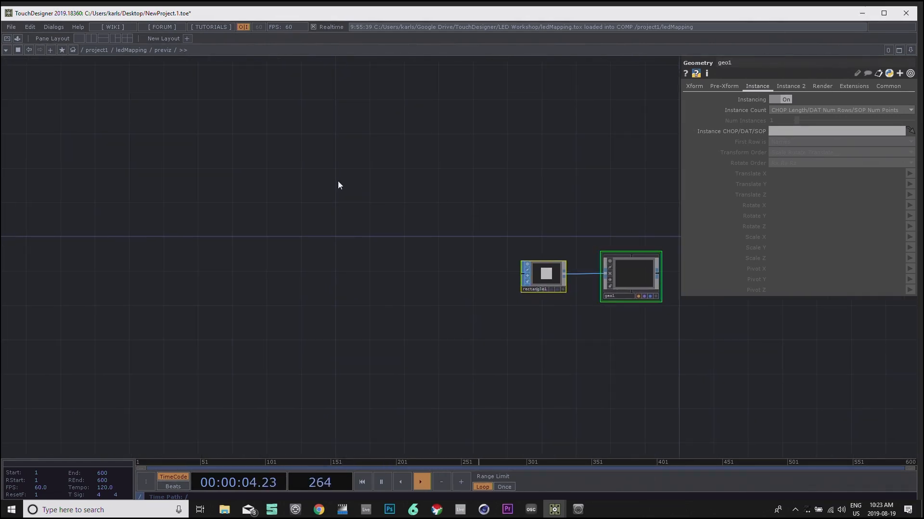
# Step: Add an In CHOP ahead of the rectangle and place a copy of it directly below
pyautogui.doubleClick(351, 246)
pyautogui.click(255, 141)
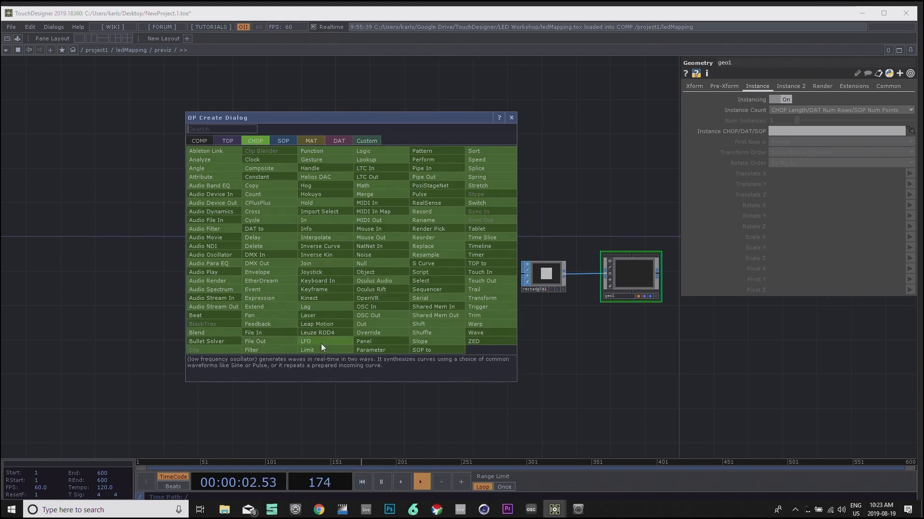
pyautogui.write('in')
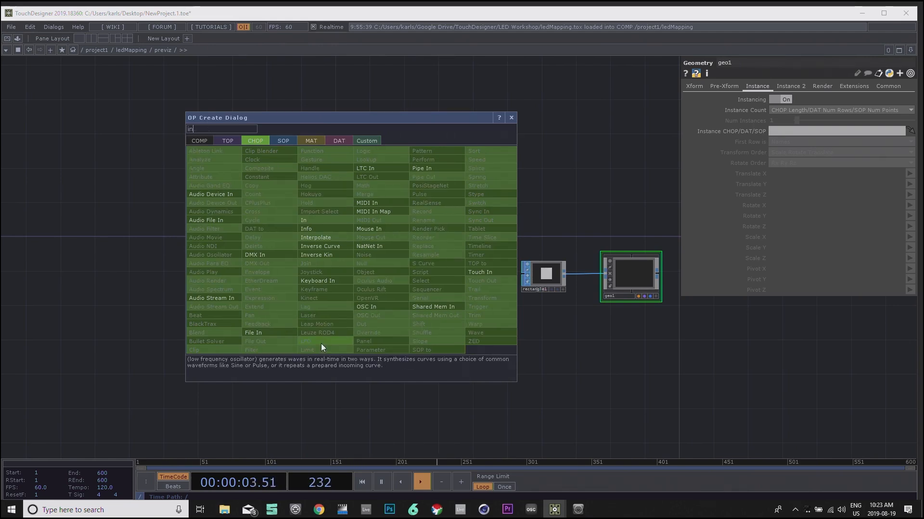
pyautogui.click(337, 221)
pyautogui.click(345, 227)
pyautogui.hotkey('ctrl', 'c')
pyautogui.hotkey('ctrl', 'v')
pyautogui.moveTo(506, 201); pyautogui.dragTo(569, 208)
pyautogui.moveTo(428, 193); pyautogui.dragTo(414, 262, button='right')
pyautogui.moveTo(413, 232); pyautogui.dragTo(396, 270)
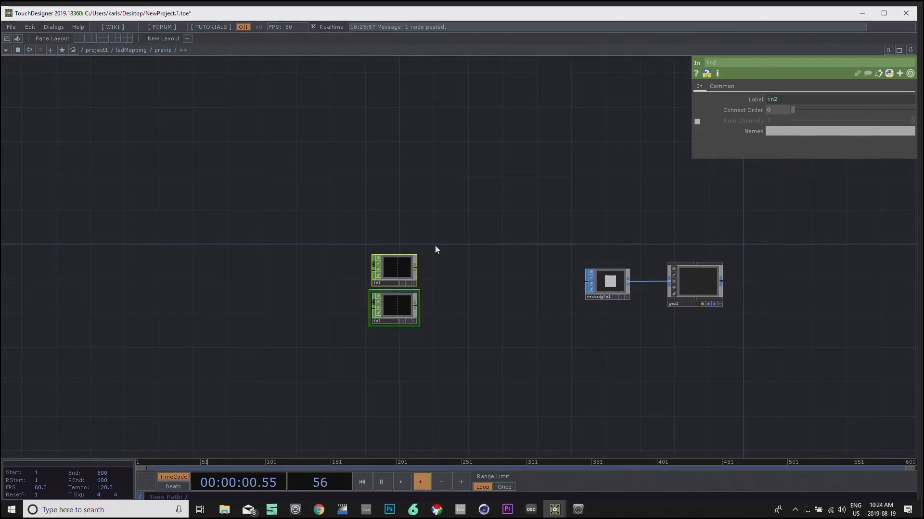
pyautogui.moveTo(448, 208); pyautogui.dragTo(466, 202)
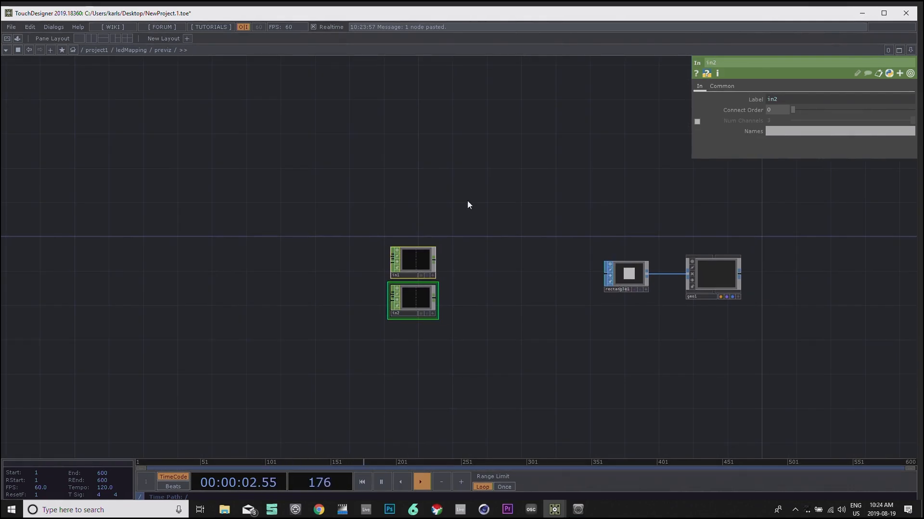
# Step: Go back up to the ledMapping network, with previz and the whole LED chain in view
pyautogui.click(472, 200)
pyautogui.press('u')
pyautogui.moveTo(346, 266); pyautogui.dragTo(425, 283)
pyautogui.scroll(-4, 405, 221)
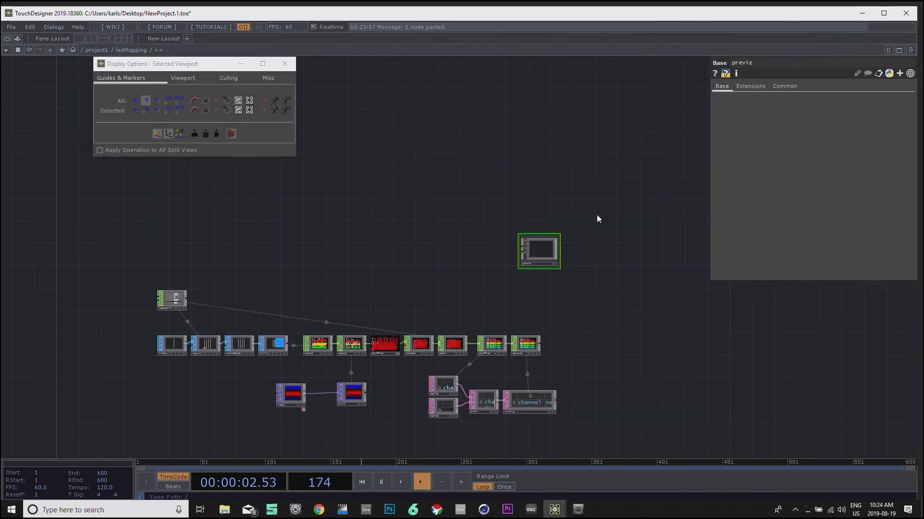
# Step: Move the previz component closer above the LED chain
pyautogui.moveTo(544, 248); pyautogui.dragTo(600, 234)
pyautogui.scroll(5, 426, 272)
pyautogui.moveTo(466, 331); pyautogui.dragTo(446, 306)
pyautogui.moveTo(368, 400); pyautogui.dragTo(350, 325)
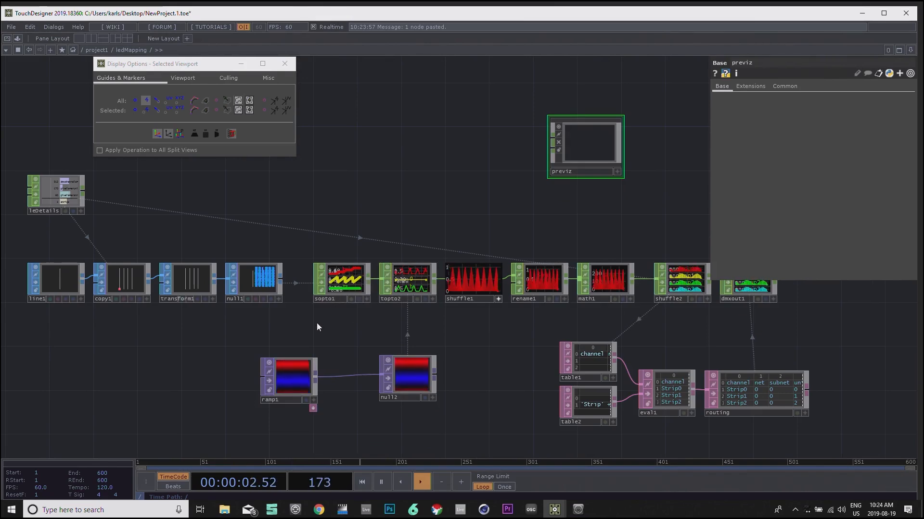
# Step: Examine the sopto1 position channels, the null1 geometry that feeds them and the neighbouring topto2 colour channels
pyautogui.moveTo(317, 322); pyautogui.dragTo(357, 315)
pyautogui.click(349, 281)
pyautogui.scroll(5, 350, 281)
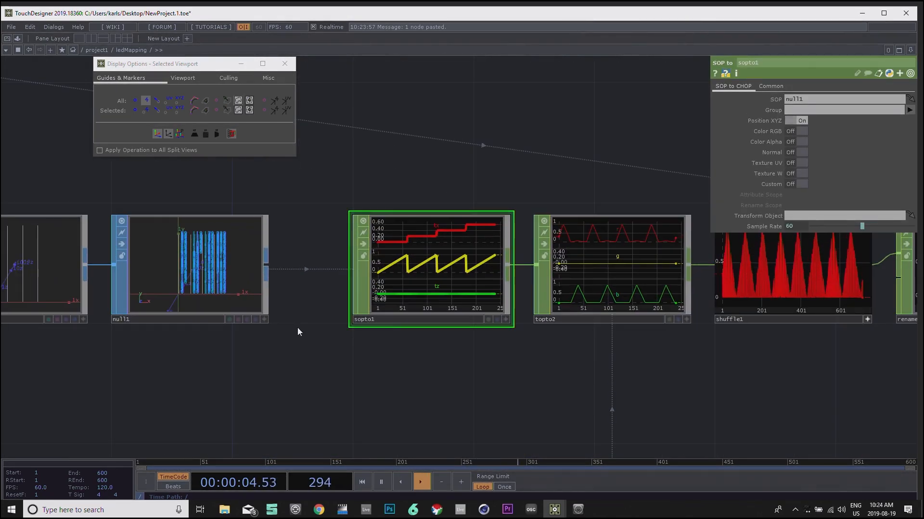
pyautogui.scroll(1, 298, 328)
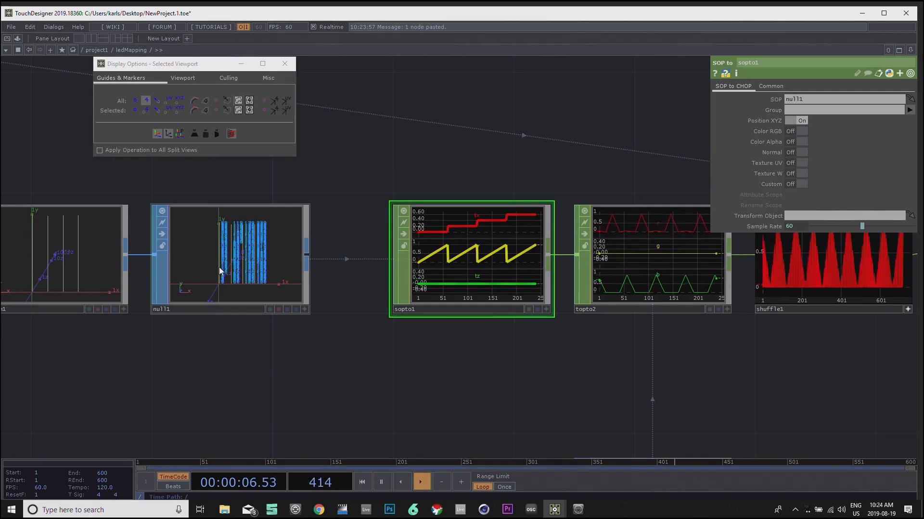
pyautogui.moveTo(342, 348); pyautogui.dragTo(258, 359)
pyautogui.moveTo(201, 374); pyautogui.dragTo(289, 369)
pyautogui.moveTo(563, 375); pyautogui.dragTo(390, 381)
pyautogui.moveTo(540, 153); pyautogui.dragTo(458, 284)
pyautogui.scroll(-2, 454, 288)
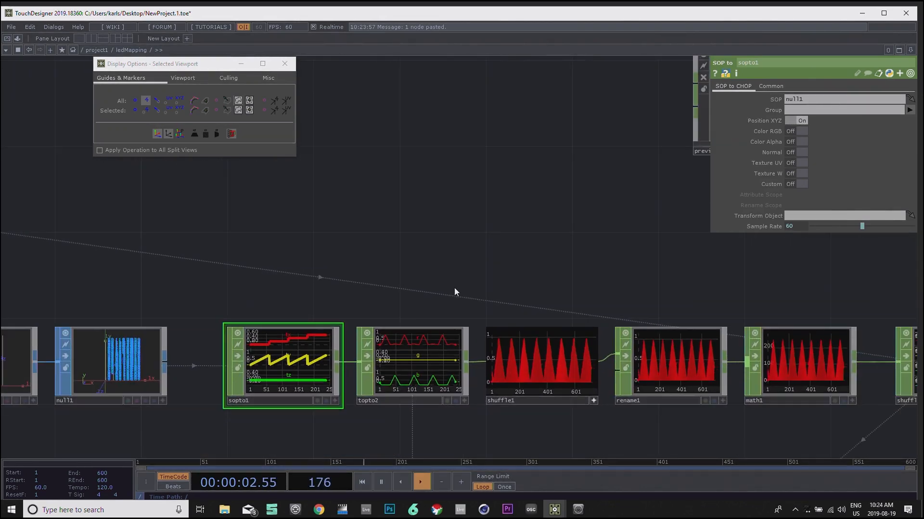
pyautogui.moveTo(527, 221); pyautogui.dragTo(419, 281)
pyautogui.scroll(-2, 420, 281)
# Step: Wire the sopto1 output into the first input of previz and the topto2 output into its second input
pyautogui.moveTo(292, 374); pyautogui.dragTo(539, 177)
pyautogui.moveTo(571, 270); pyautogui.dragTo(564, 242)
pyautogui.moveTo(469, 435); pyautogui.dragTo(518, 325)
pyautogui.moveTo(455, 412); pyautogui.dragTo(424, 448)
pyautogui.moveTo(524, 206); pyautogui.dragTo(479, 280)
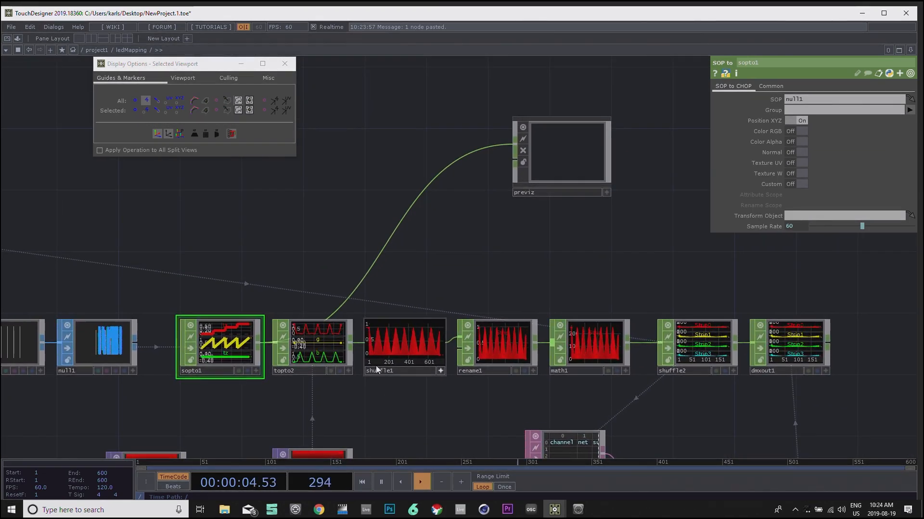
pyautogui.moveTo(348, 345); pyautogui.dragTo(509, 172)
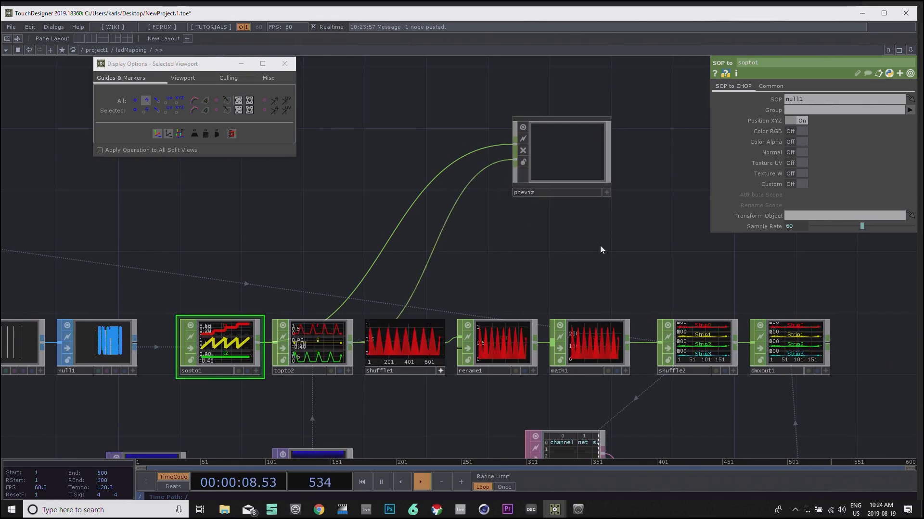
# Step: Enter the previz component and move both In CHOPs together farther away from the rectangle
pyautogui.moveTo(449, 381); pyautogui.dragTo(469, 316)
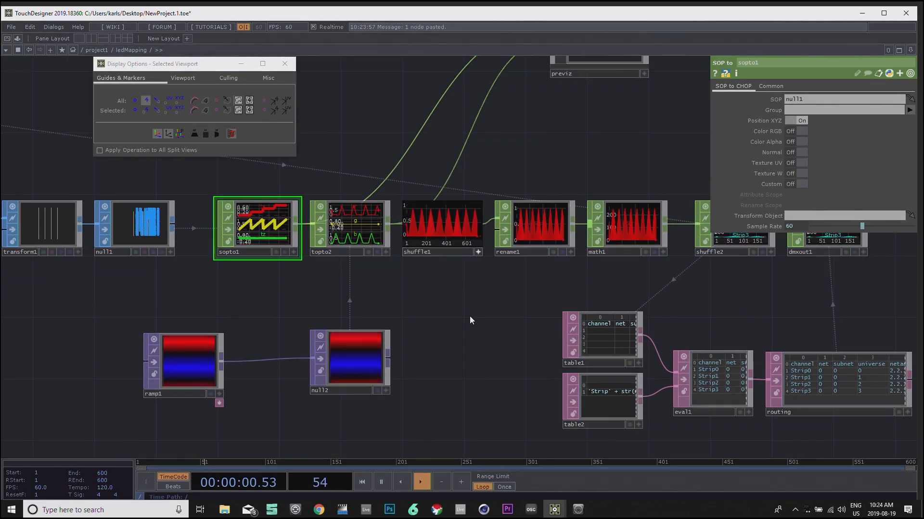
pyautogui.moveTo(514, 237); pyautogui.dragTo(470, 302)
pyautogui.moveTo(528, 209); pyautogui.dragTo(440, 300)
pyautogui.press('i')
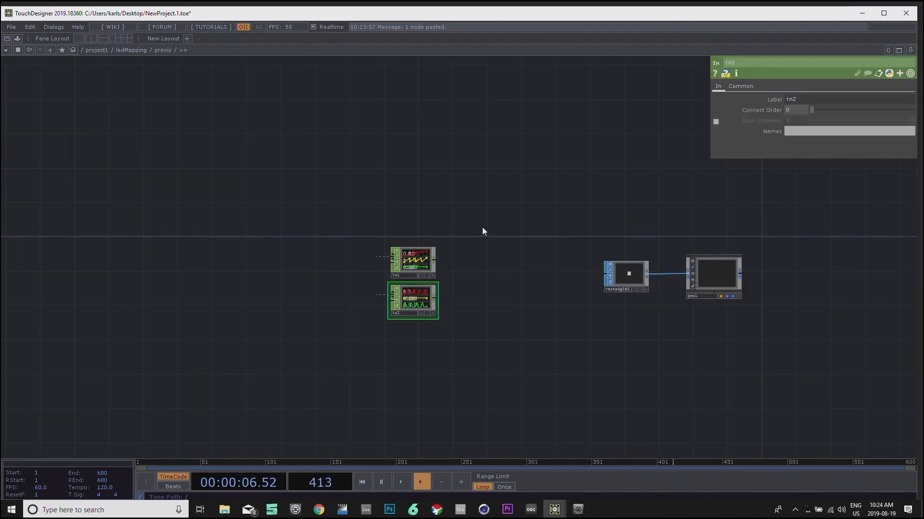
pyautogui.moveTo(452, 292); pyautogui.dragTo(438, 290)
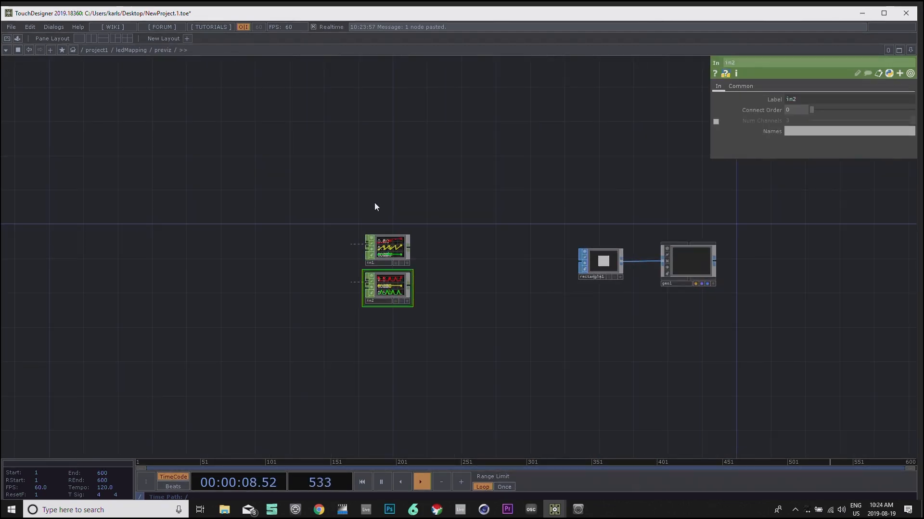
pyautogui.moveTo(375, 203); pyautogui.dragTo(381, 293, button='right')
pyautogui.moveTo(397, 253); pyautogui.dragTo(238, 260)
pyautogui.click(307, 268)
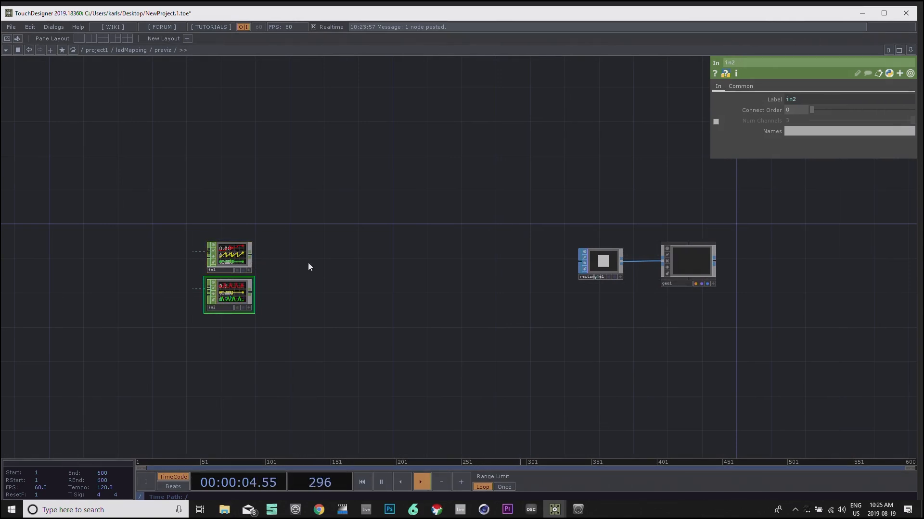
# Step: Add a Merge CHOP after the two In CHOPs and wire in1 and in2 into it
pyautogui.press('Tab')
pyautogui.write('mer')
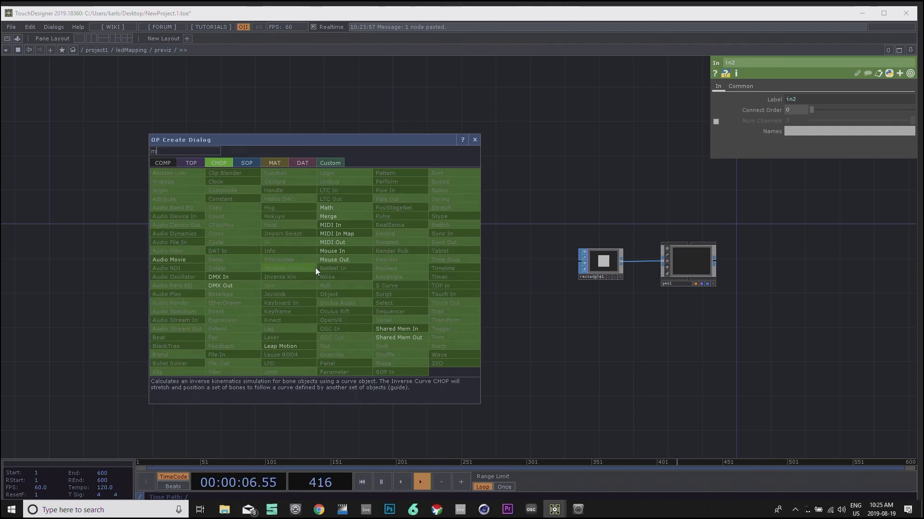
pyautogui.click(339, 218)
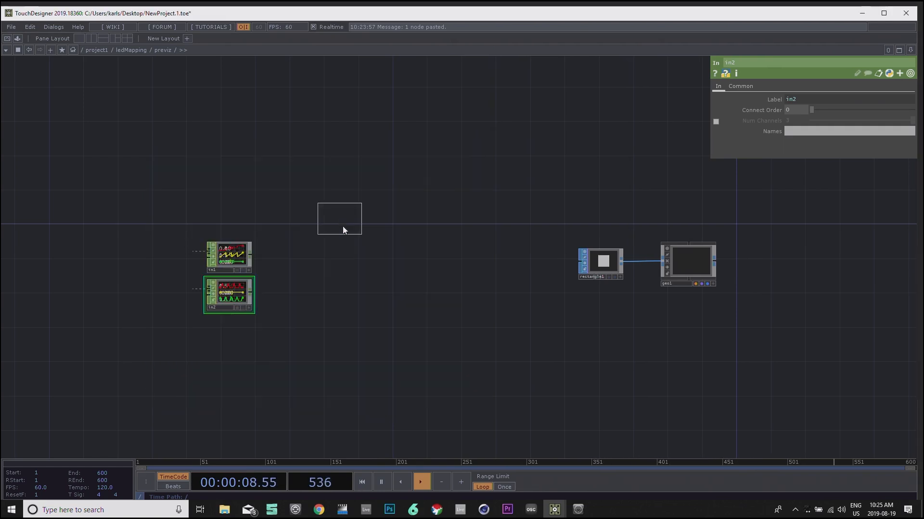
pyautogui.click(314, 273)
pyautogui.moveTo(250, 255); pyautogui.dragTo(303, 273)
pyautogui.moveTo(249, 293); pyautogui.dragTo(297, 282)
pyautogui.scroll(3, 323, 318)
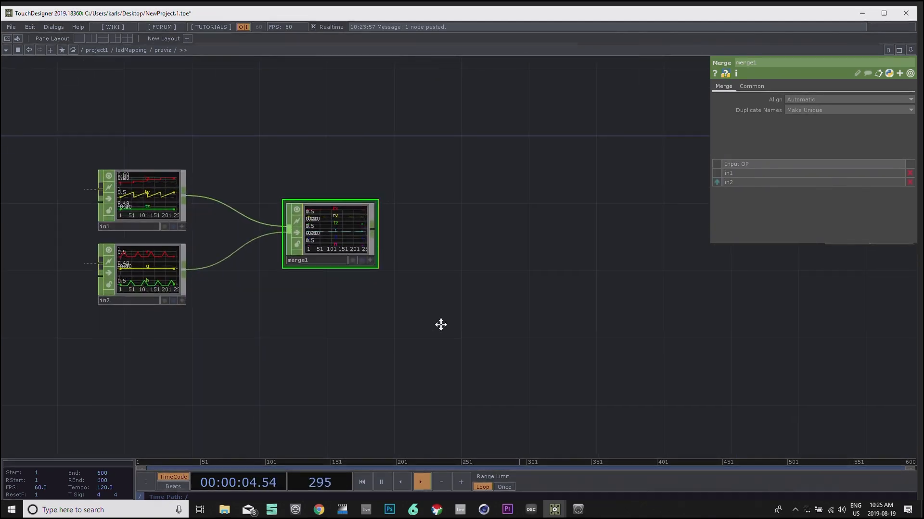
# Step: Add a Null CHOP from the output of merge1, placed just after it
pyautogui.moveTo(467, 314); pyautogui.dragTo(417, 335, button='middle')
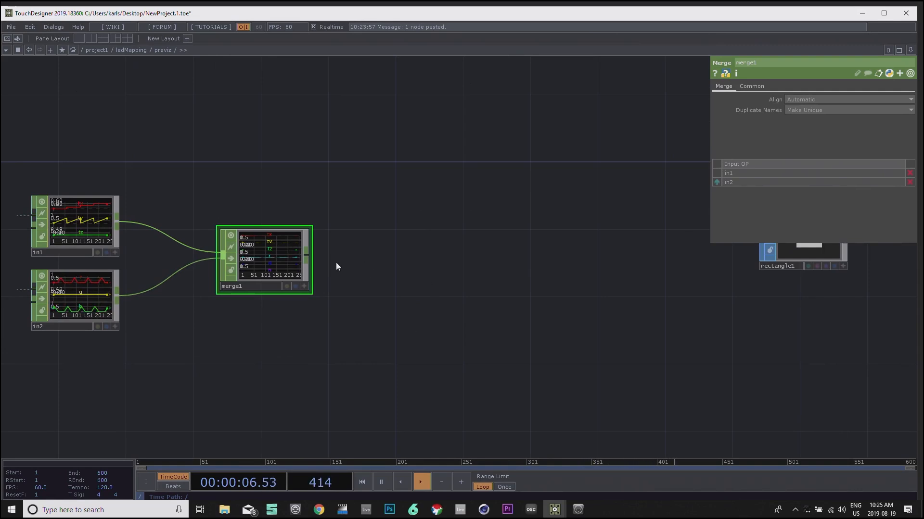
pyautogui.rightClick(310, 261)
pyautogui.write('null')
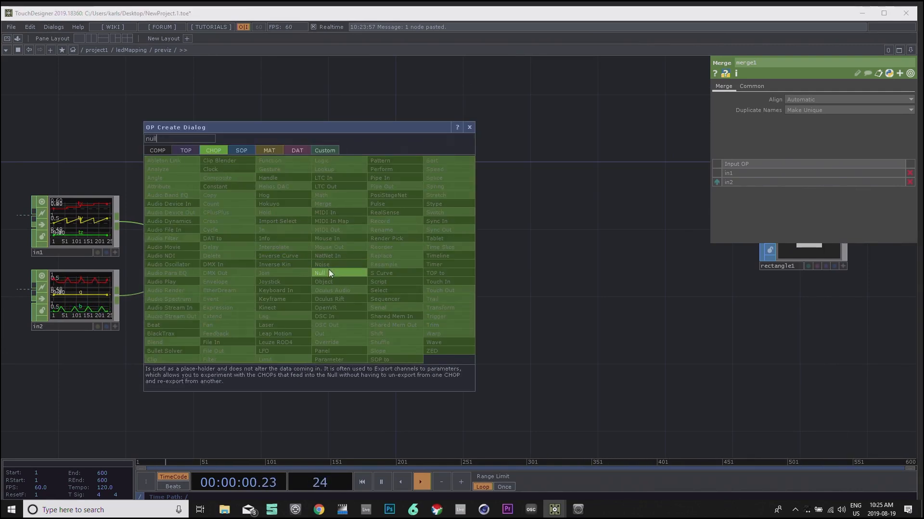
pyautogui.click(328, 272)
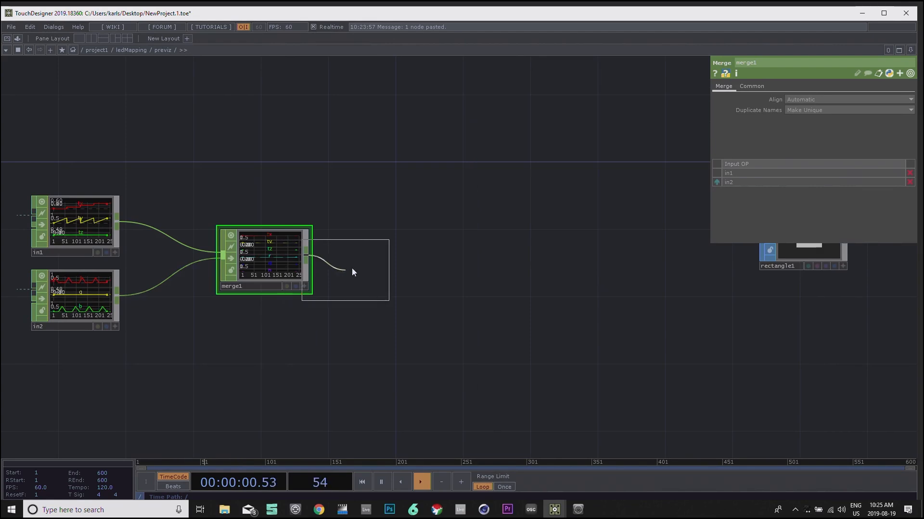
pyautogui.click(382, 262)
pyautogui.scroll(3, 384, 288)
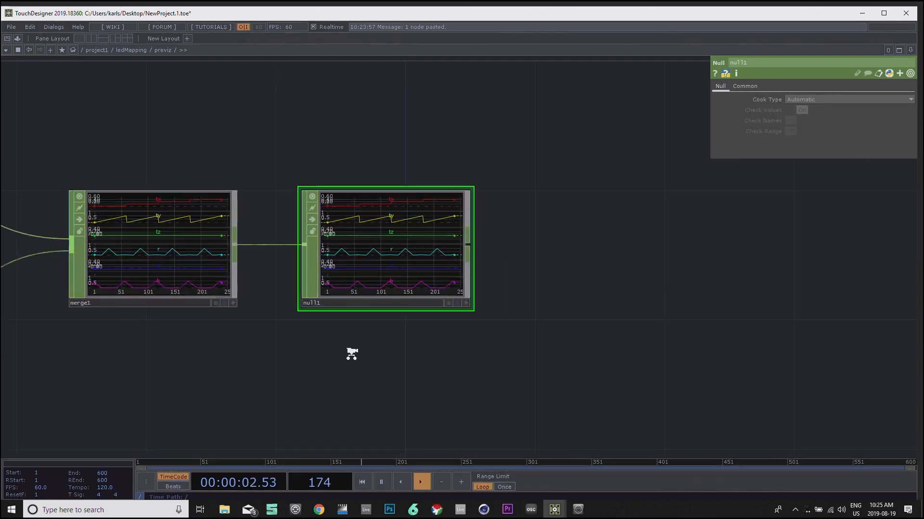
# Step: Rename the Null CHOP as instanceChans
pyautogui.scroll(2, 380, 351)
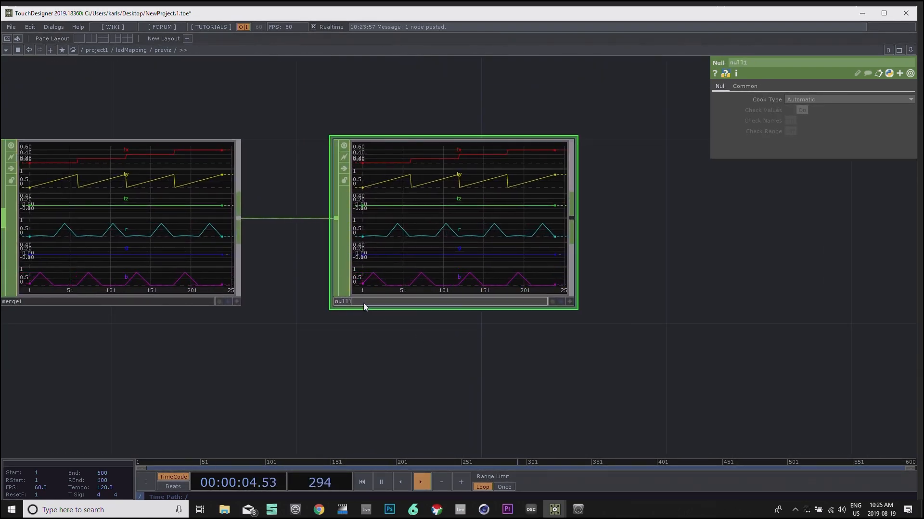
pyautogui.write('instanceChans')
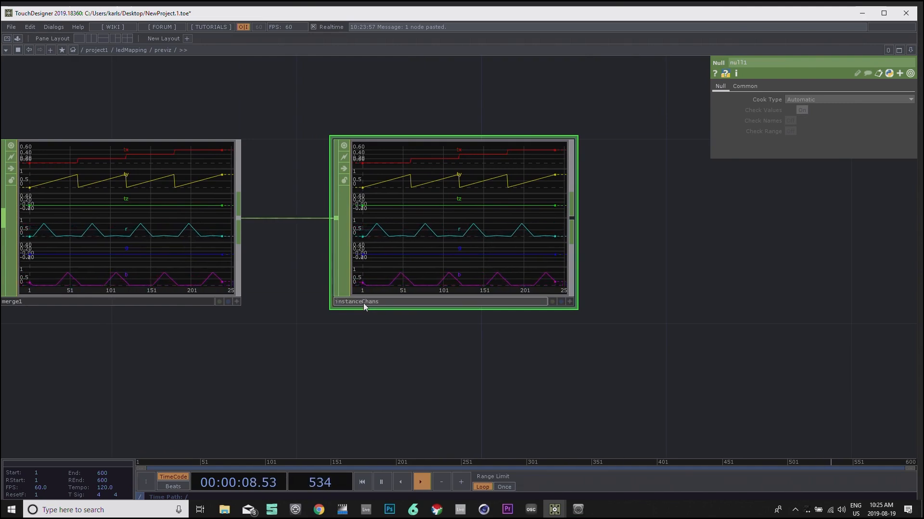
pyautogui.press('Return')
# Step: Assign the instanceChans CHOP as the Instance CHOP/DAT/SOP of the geo1 Geometry component
pyautogui.moveTo(651, 326); pyautogui.dragTo(547, 319)
pyautogui.scroll(-2, 548, 319)
pyautogui.scroll(2, 409, 376)
pyautogui.moveTo(673, 299); pyautogui.dragTo(815, 339)
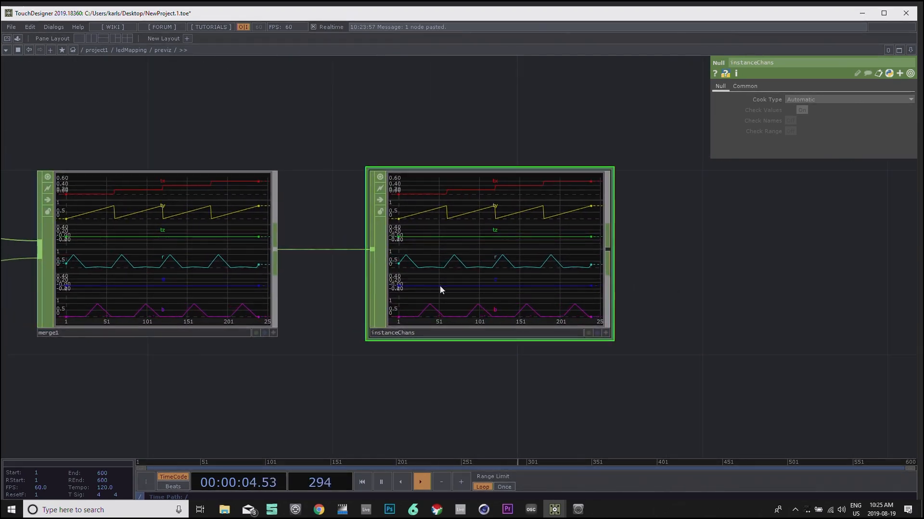
pyautogui.moveTo(707, 269); pyautogui.dragTo(593, 255)
pyautogui.scroll(-2, 599, 281)
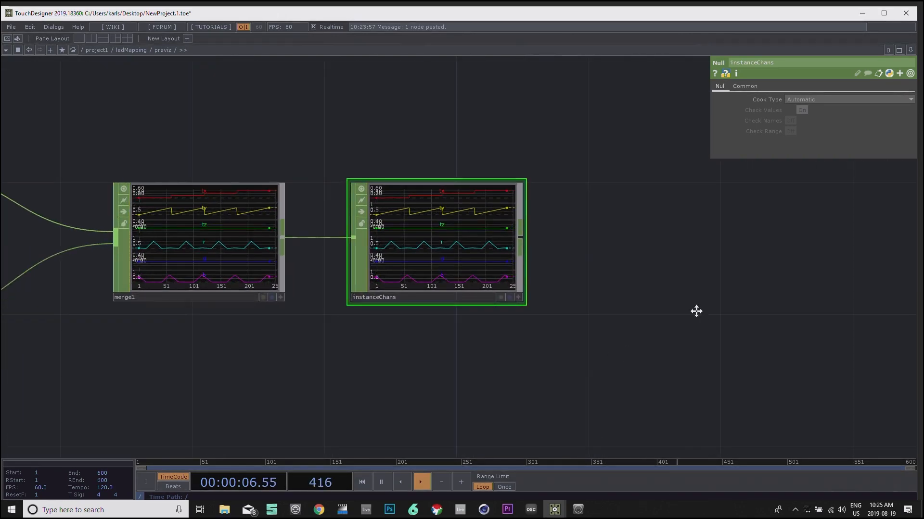
pyautogui.moveTo(703, 311); pyautogui.dragTo(542, 332)
pyautogui.scroll(-3, 541, 331)
pyautogui.moveTo(638, 318); pyautogui.dragTo(494, 307)
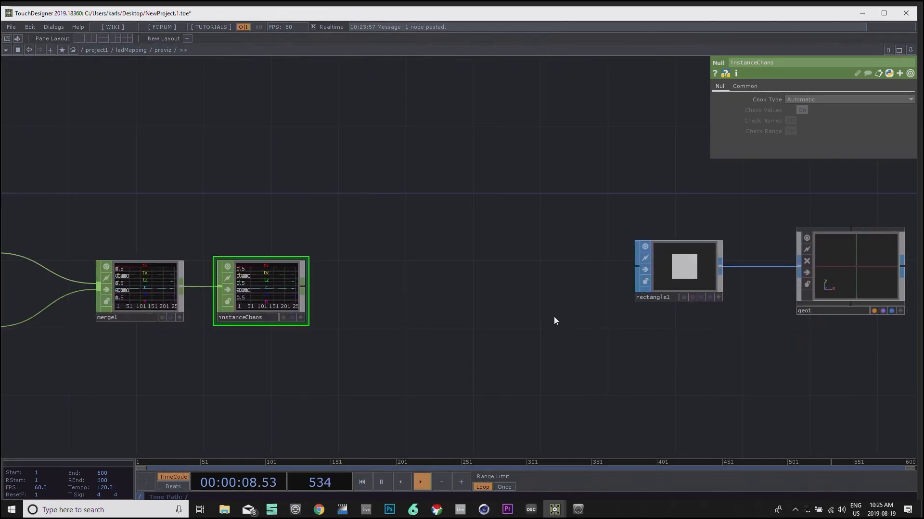
pyautogui.moveTo(604, 360); pyautogui.dragTo(426, 355)
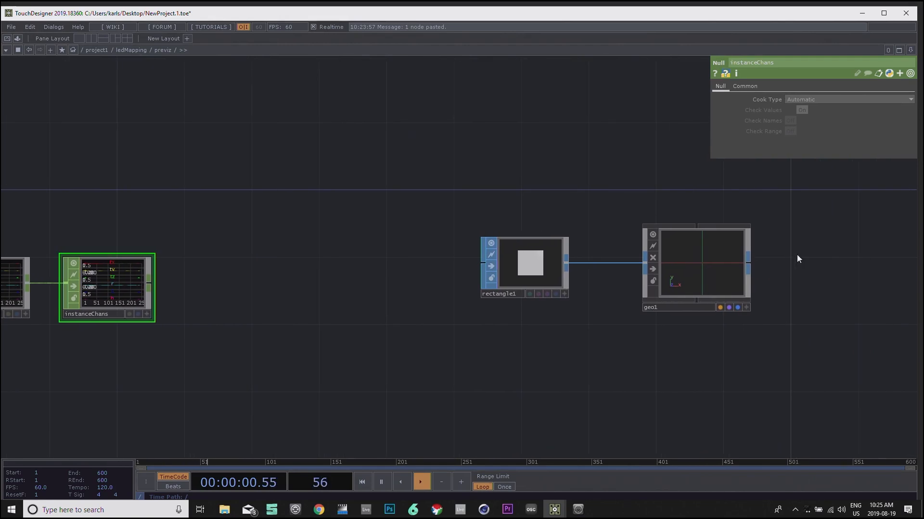
pyautogui.click(714, 265)
pyautogui.moveTo(618, 157); pyautogui.dragTo(475, 195)
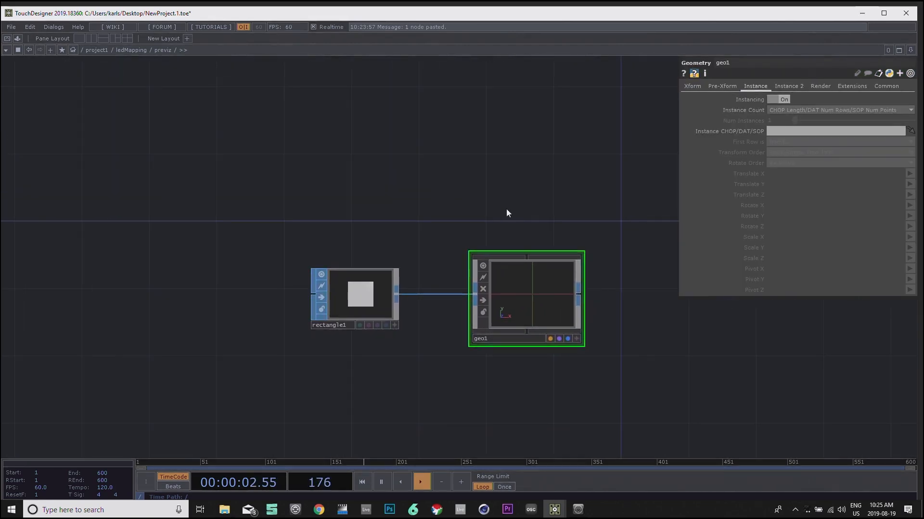
pyautogui.press('h')
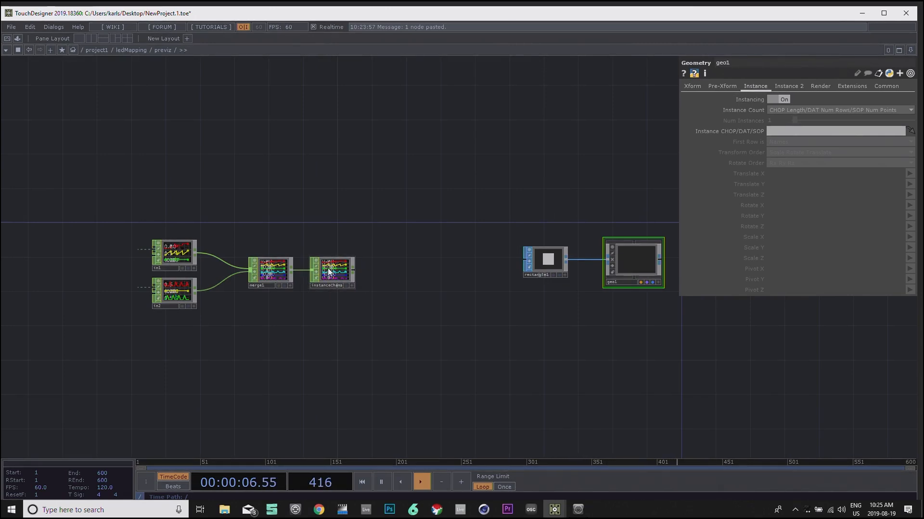
pyautogui.moveTo(329, 272); pyautogui.dragTo(795, 132)
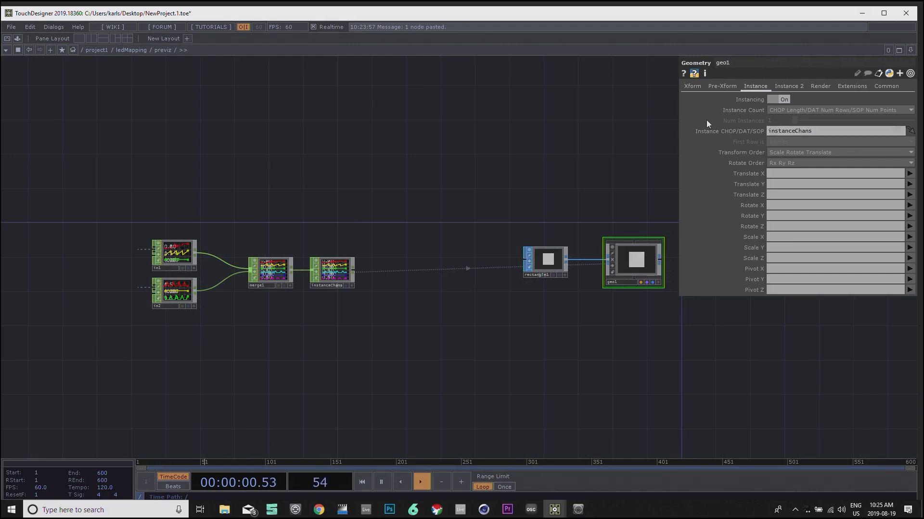
# Step: Set geo1's instance Translate X, Y and Z to the channels tx, ty and tz
pyautogui.moveTo(499, 138); pyautogui.dragTo(463, 125)
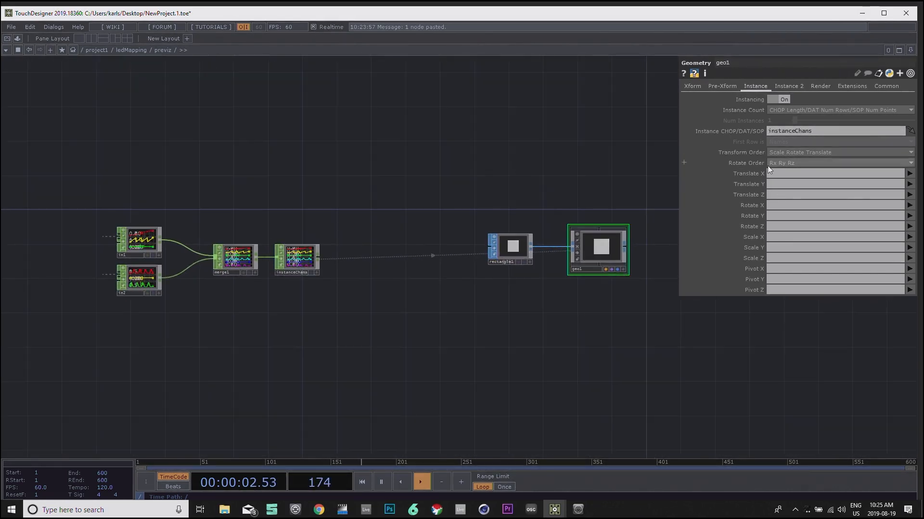
pyautogui.moveTo(592, 161); pyautogui.dragTo(687, 171)
pyautogui.scroll(5, 412, 268)
pyautogui.moveTo(350, 229); pyautogui.dragTo(477, 214)
pyautogui.scroll(4, 471, 285)
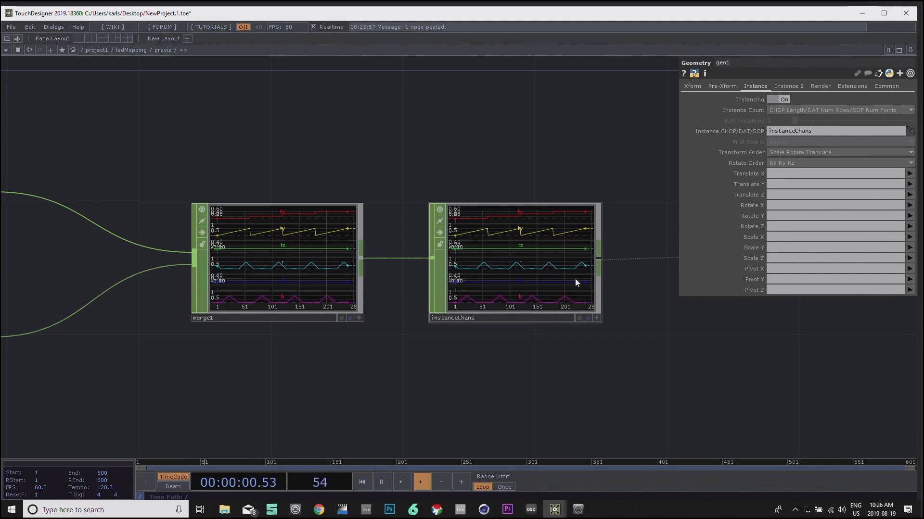
pyautogui.moveTo(575, 148); pyautogui.dragTo(614, 147)
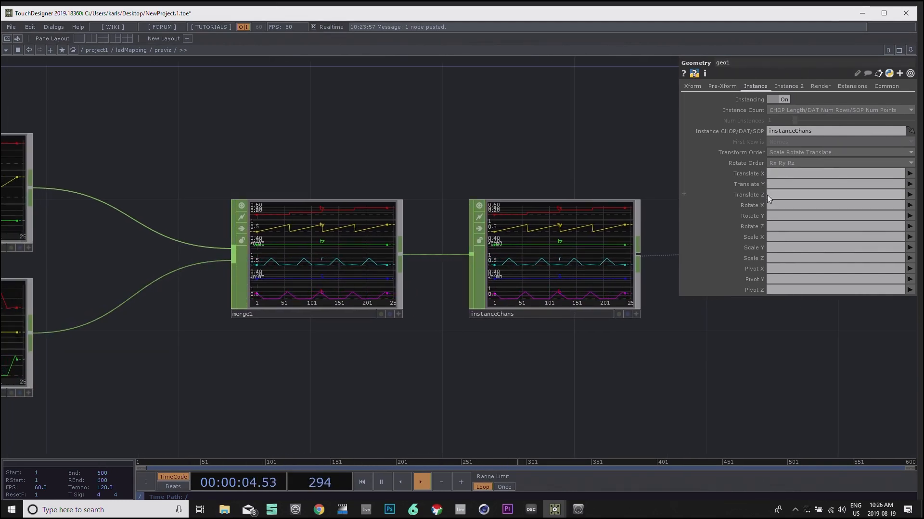
pyautogui.click(909, 174)
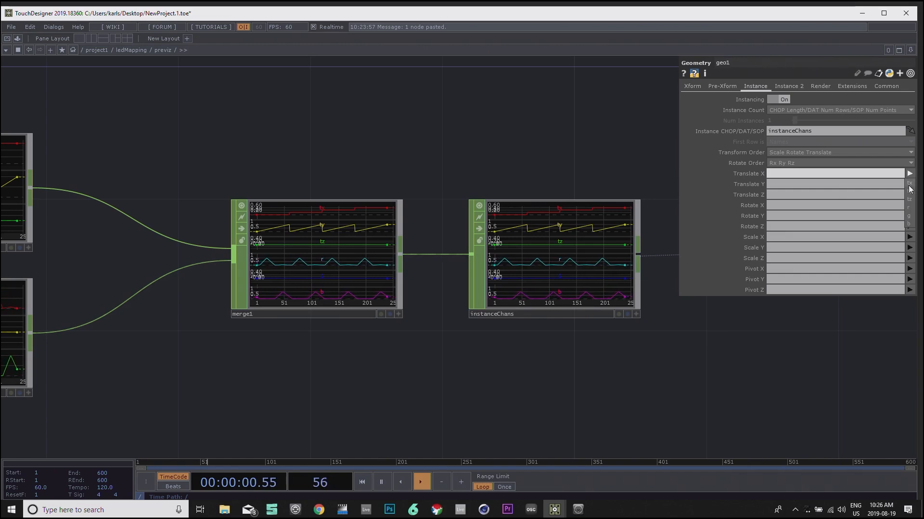
pyautogui.click(909, 188)
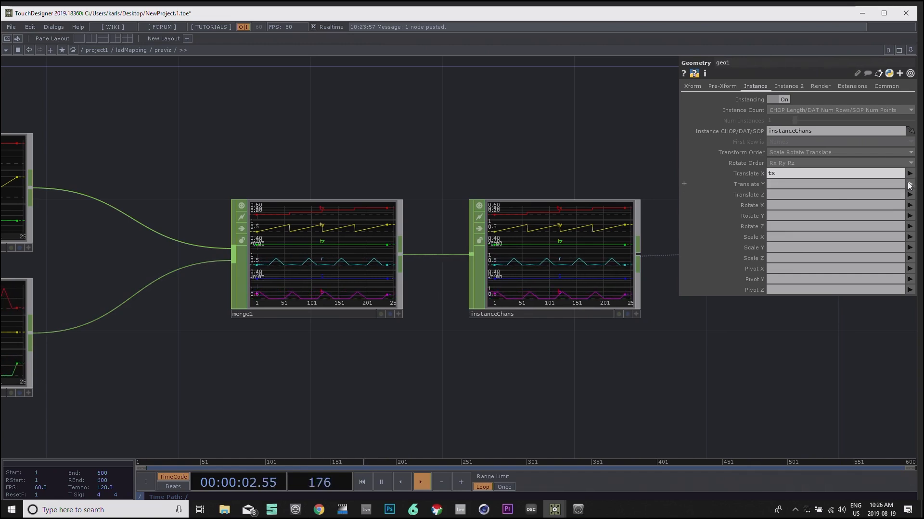
pyautogui.click(909, 185)
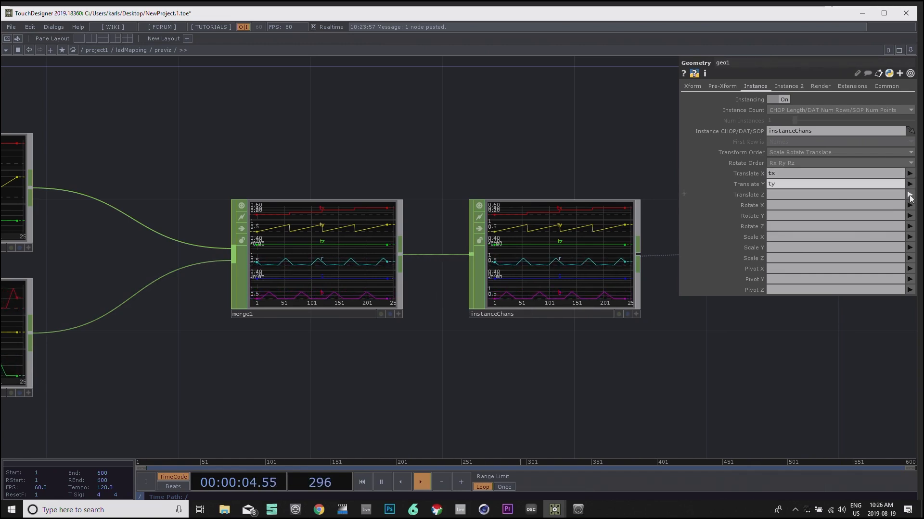
pyautogui.click(910, 195)
pyautogui.click(910, 221)
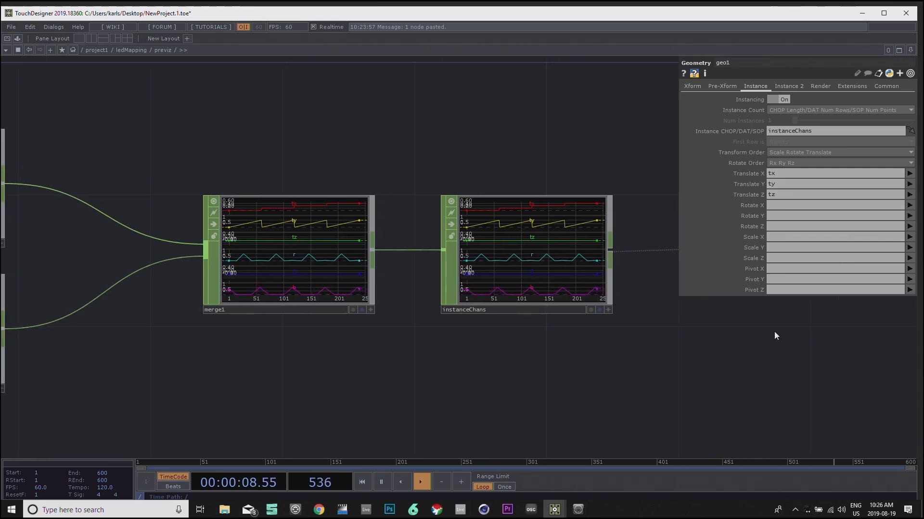
# Step: Set geo1's instance colour R, G and B to the channels r, g and b
pyautogui.click(789, 86)
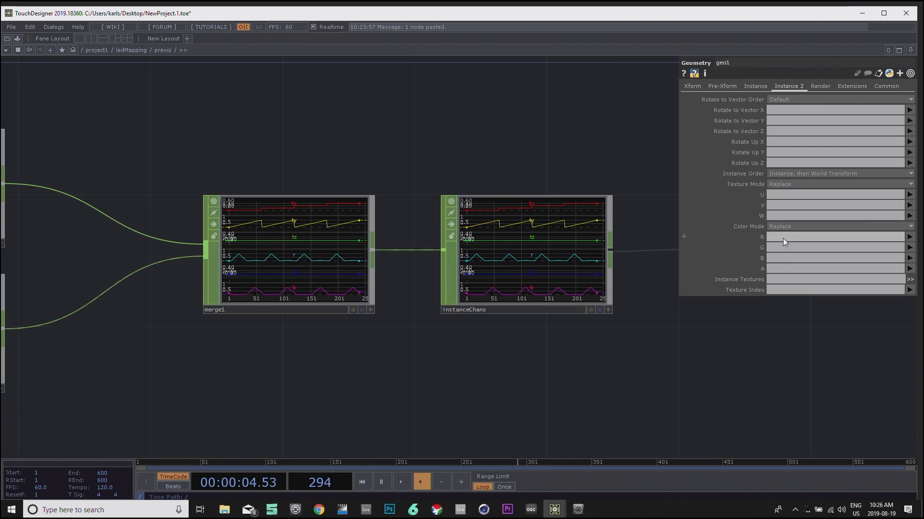
pyautogui.click(909, 239)
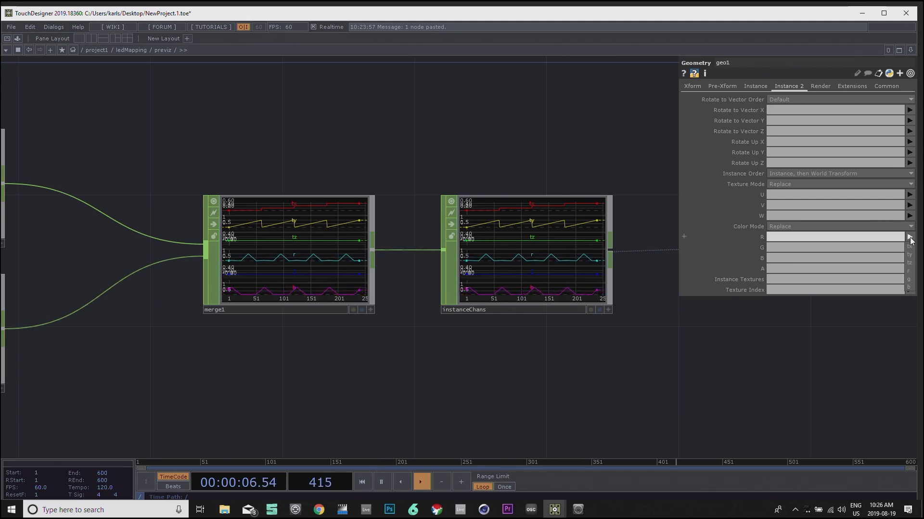
pyautogui.click(784, 237)
pyautogui.write('r')
pyautogui.click(787, 247)
pyautogui.write('g')
pyautogui.click(776, 258)
pyautogui.write('b')
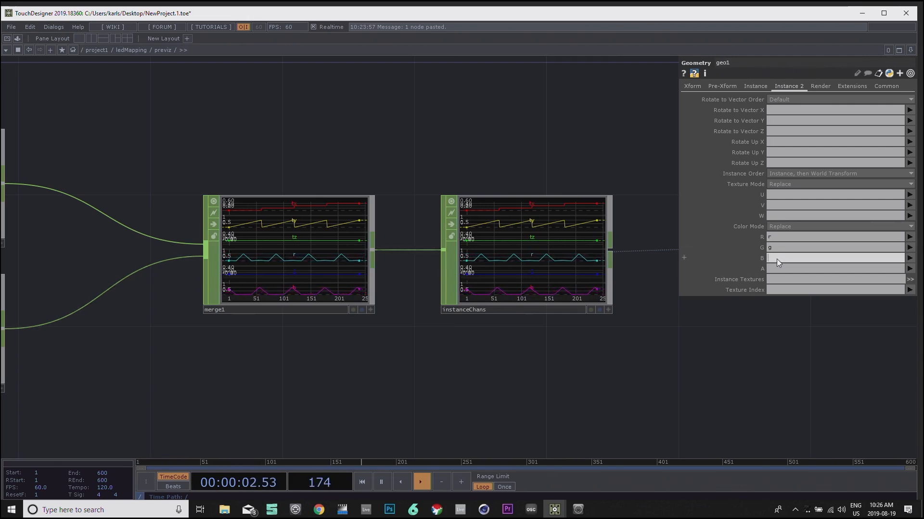
# Step: Examine the coloured rectangle instances in geo1's viewer
pyautogui.moveTo(732, 369); pyautogui.dragTo(518, 352)
pyautogui.scroll(-5, 588, 351)
pyautogui.moveTo(737, 349); pyautogui.dragTo(383, 319)
pyautogui.moveTo(678, 355); pyautogui.dragTo(613, 346)
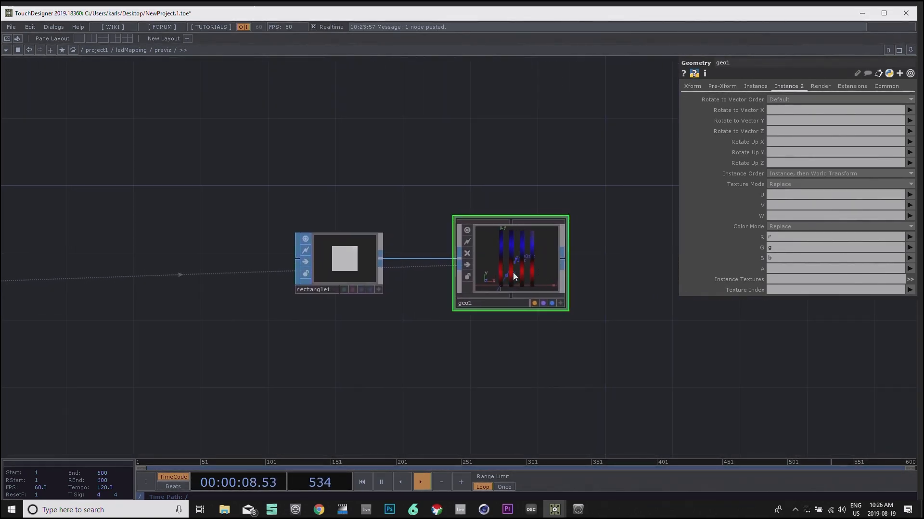
pyautogui.scroll(5, 485, 264)
pyautogui.scroll(2, 484, 263)
pyautogui.scroll(-4, 485, 264)
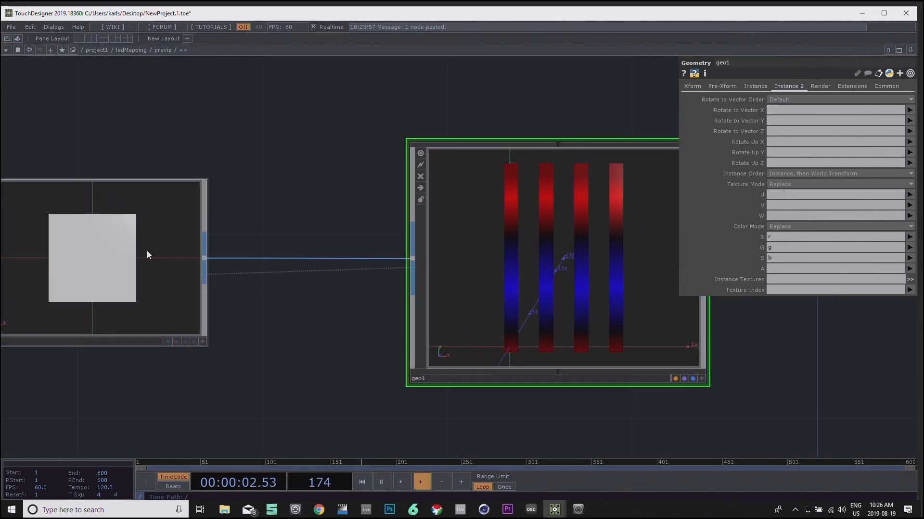
# Step: Set the size of the rectangle1 SOP to 0.008 by 0.008
pyautogui.click(108, 268)
pyautogui.scroll(4, 534, 274)
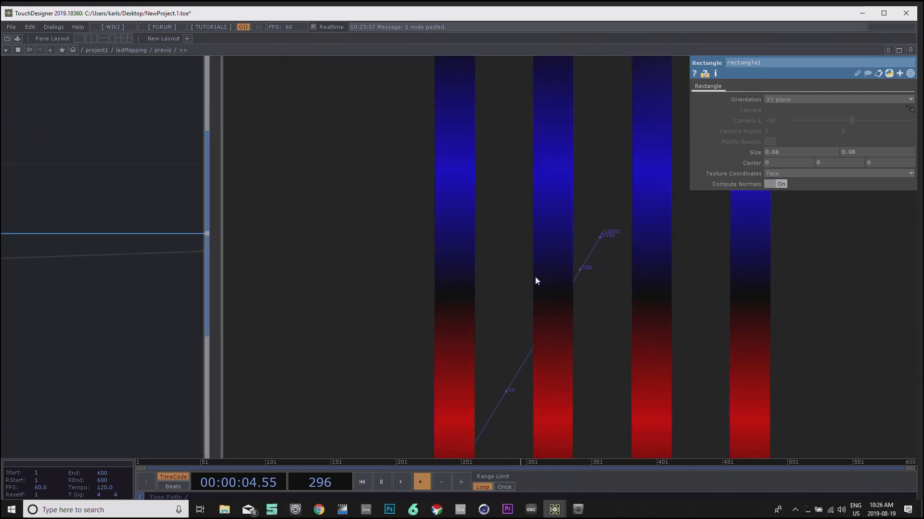
pyautogui.scroll(-4, 534, 278)
pyautogui.moveTo(806, 340); pyautogui.dragTo(615, 322)
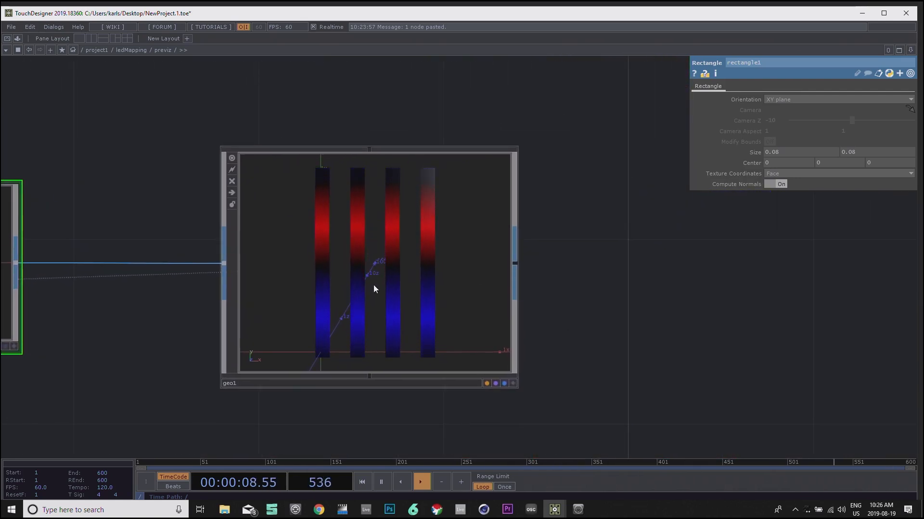
pyautogui.click(775, 154)
pyautogui.write('0')
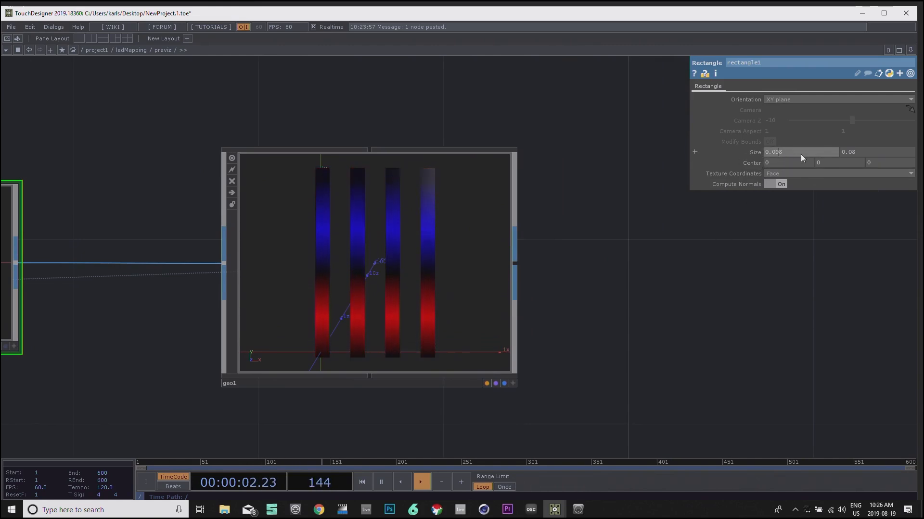
pyautogui.click(851, 151)
pyautogui.write('0')
pyautogui.click(745, 282)
pyautogui.scroll(6, 319, 283)
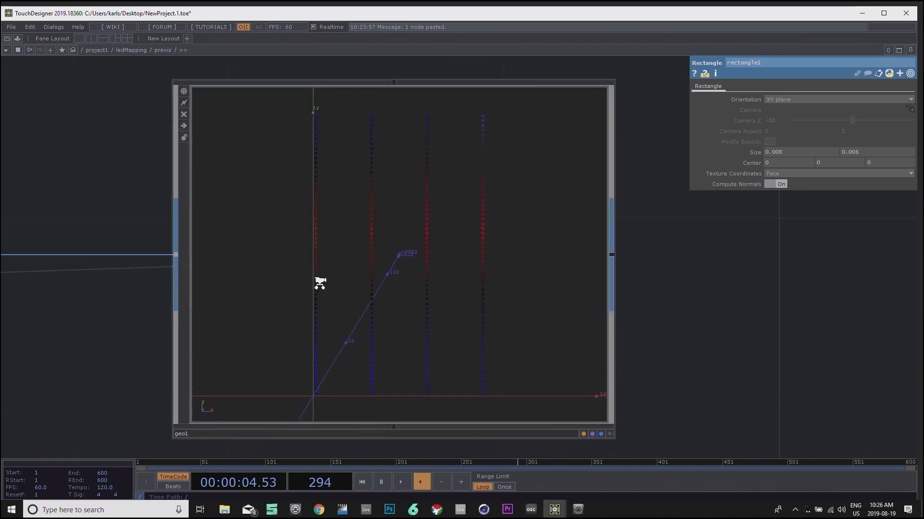
# Step: Set the size of the rectangle1 SOP to 0.01 by 0.01
pyautogui.scroll(-2, 319, 286)
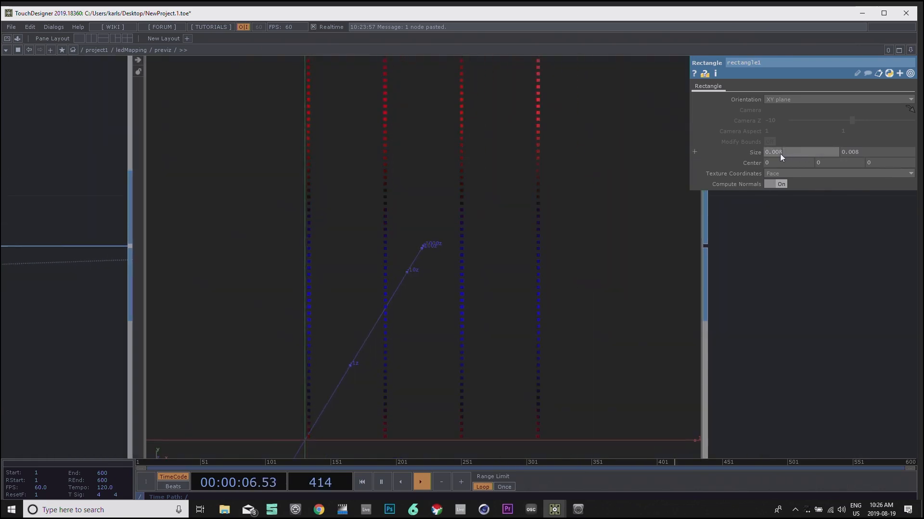
pyautogui.write('0.01')
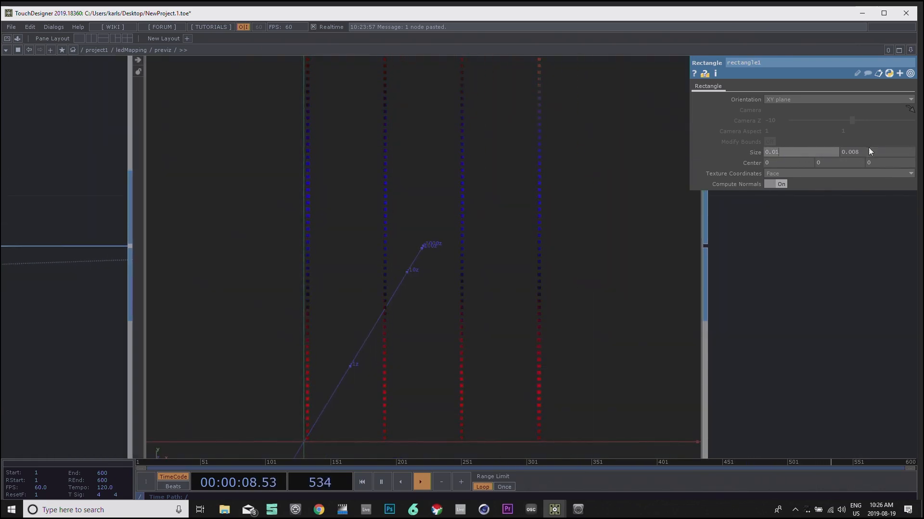
pyautogui.doubleClick(857, 153)
pyautogui.write('0.01')
pyautogui.press('Return')
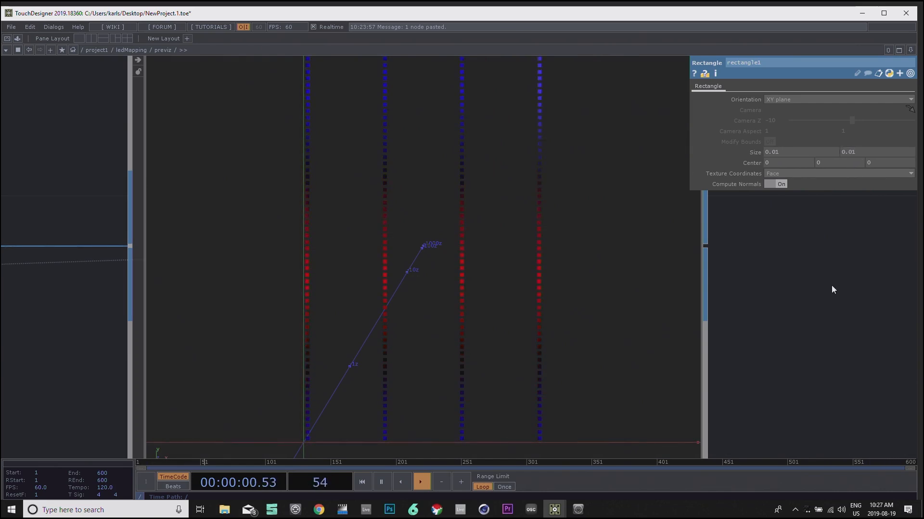
# Step: Add a Constant MAT in the empty space above geo1
pyautogui.scroll(-5, 726, 295)
pyautogui.scroll(-2, 527, 298)
pyautogui.scroll(4, 526, 299)
pyautogui.scroll(-5, 528, 305)
pyautogui.scroll(-2, 528, 305)
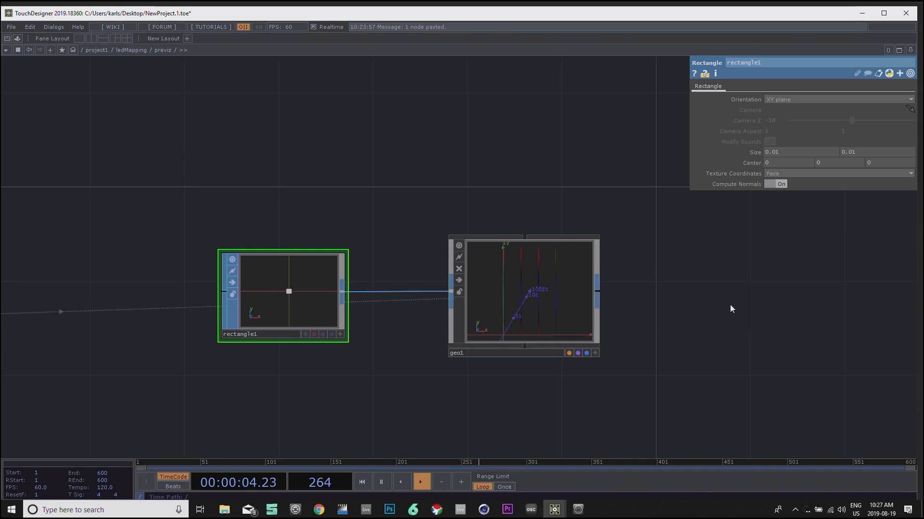
pyautogui.click(557, 288)
pyautogui.moveTo(445, 186); pyautogui.dragTo(337, 242)
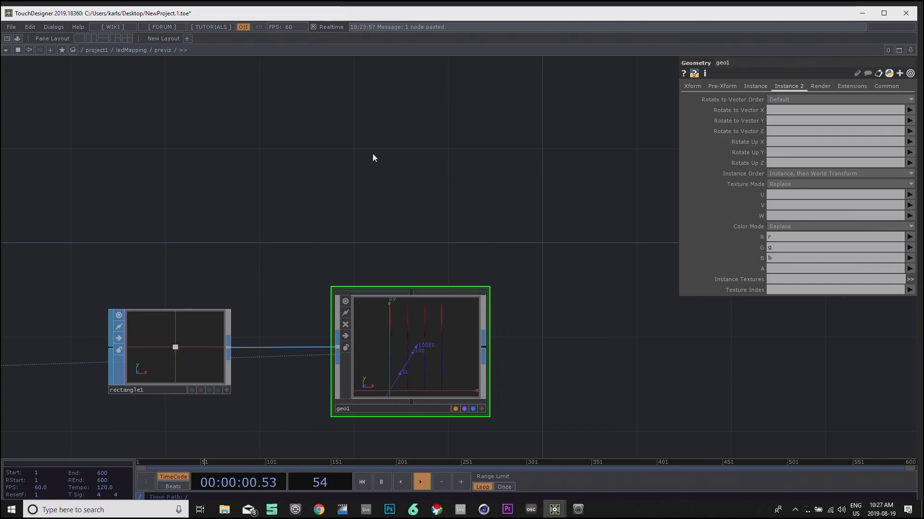
pyautogui.press('Tab')
pyautogui.click(331, 47)
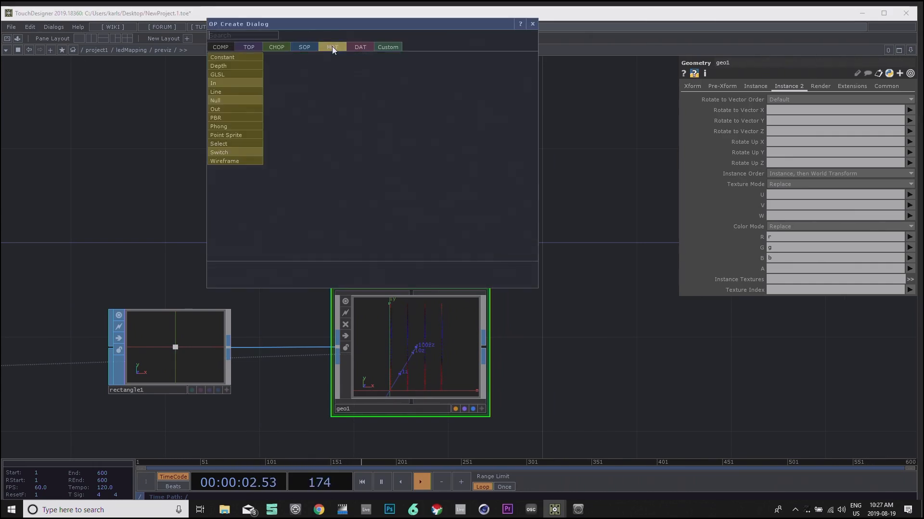
pyautogui.click(225, 58)
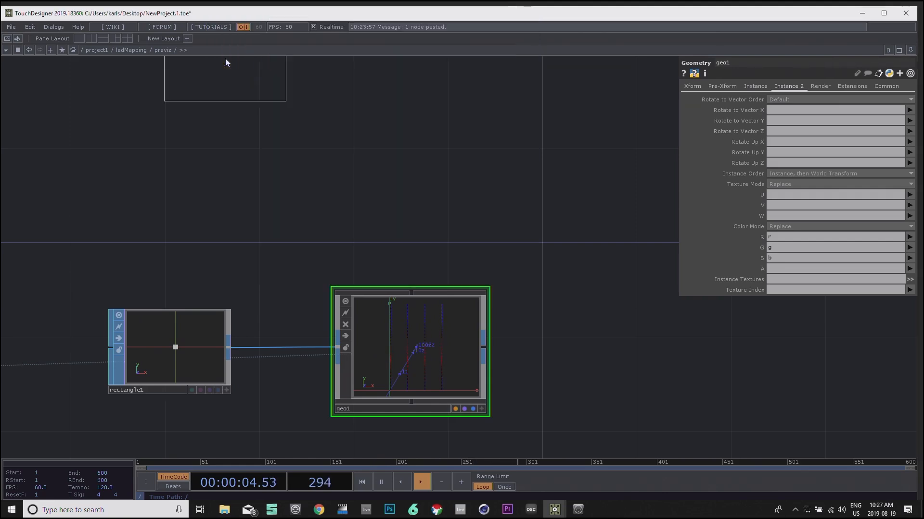
pyautogui.click(403, 196)
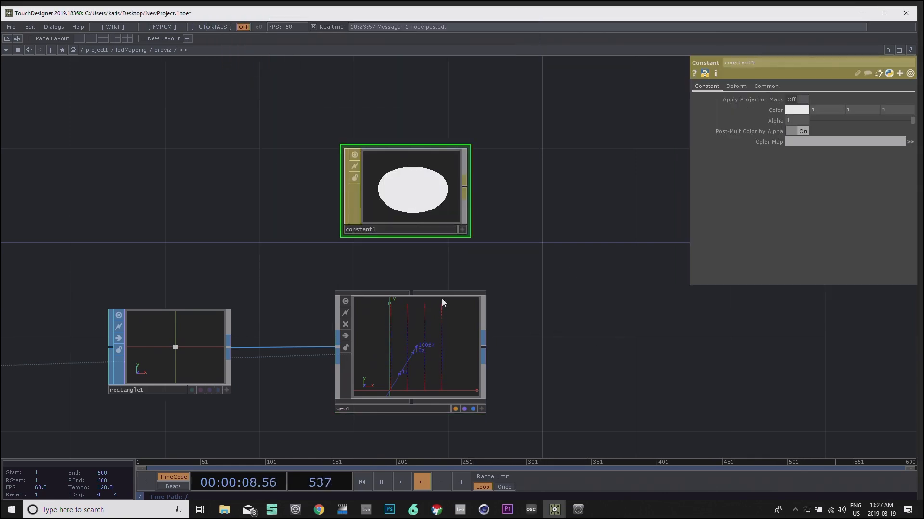
# Step: Assign constant1 as the Material of the geo1 Geometry component
pyautogui.moveTo(392, 195); pyautogui.dragTo(405, 336)
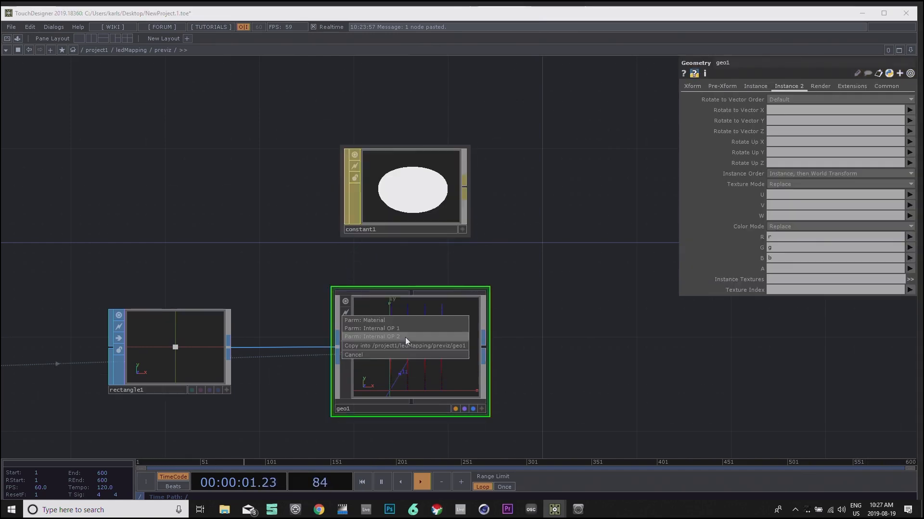
pyautogui.click(373, 321)
pyautogui.press('h')
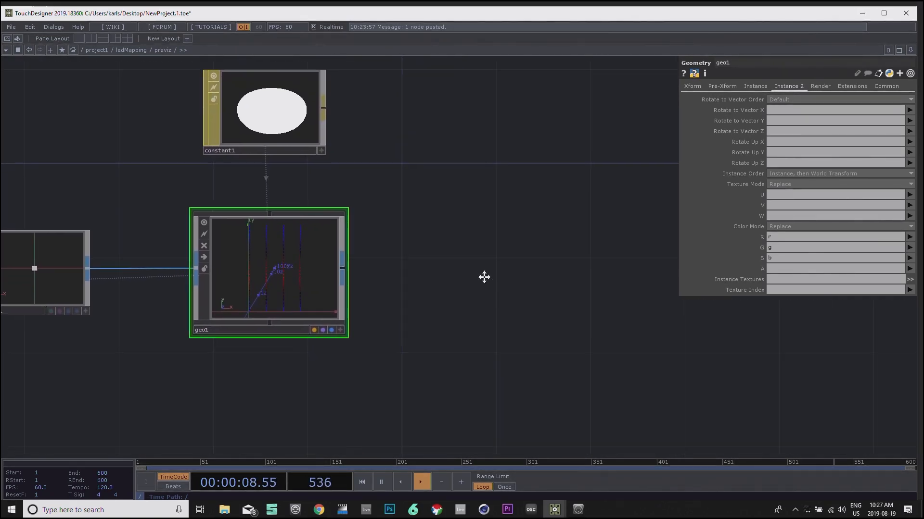
# Step: Add a Render TOP in the empty space to the right of geo1
pyautogui.moveTo(486, 275); pyautogui.dragTo(352, 313)
pyautogui.moveTo(425, 279); pyautogui.dragTo(618, 279)
pyautogui.moveTo(544, 261); pyautogui.dragTo(498, 237)
pyautogui.press('Tab')
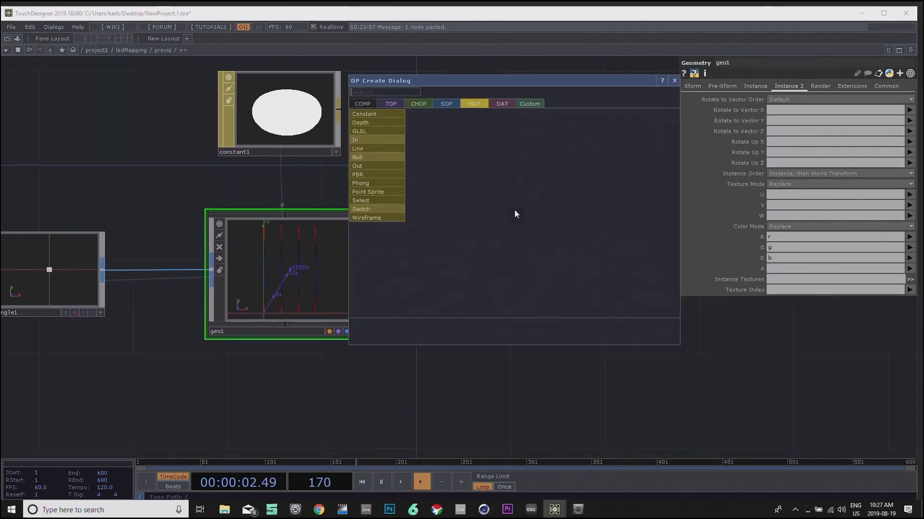
pyautogui.click(420, 102)
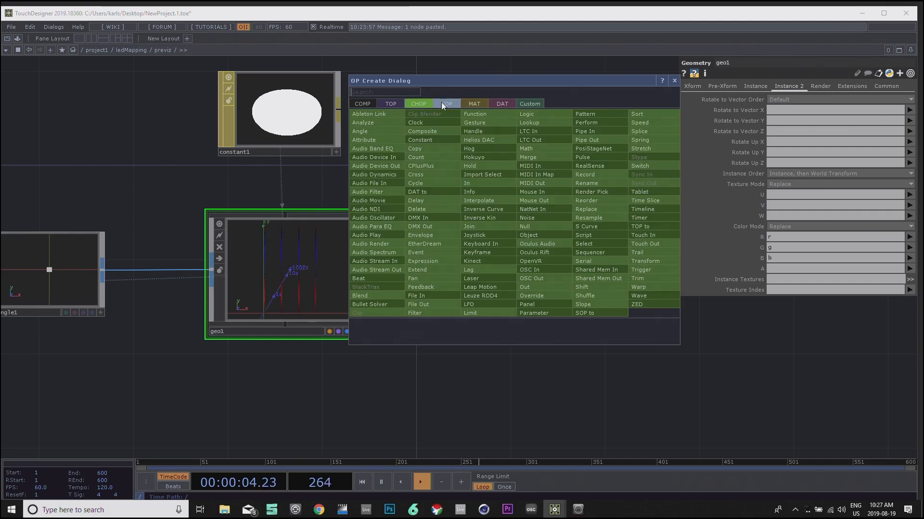
pyautogui.click(398, 103)
pyautogui.write('ren')
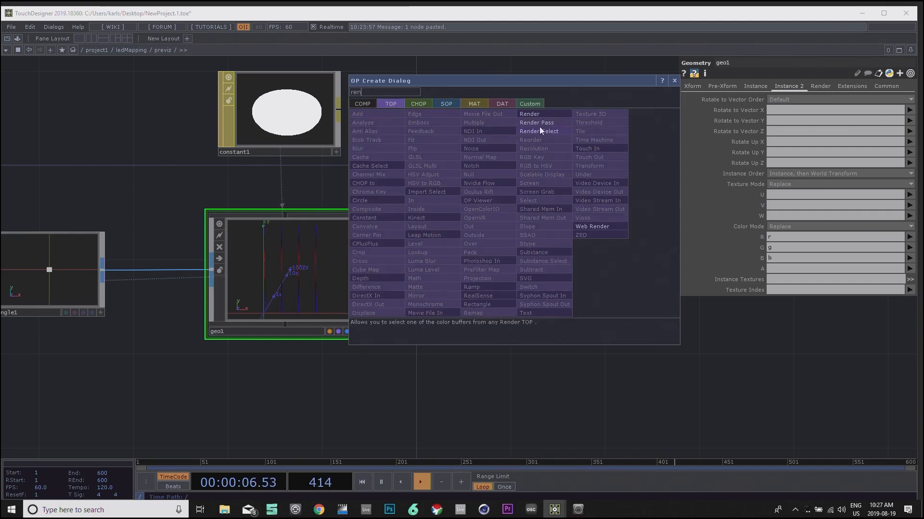
pyautogui.click(535, 114)
pyautogui.click(534, 226)
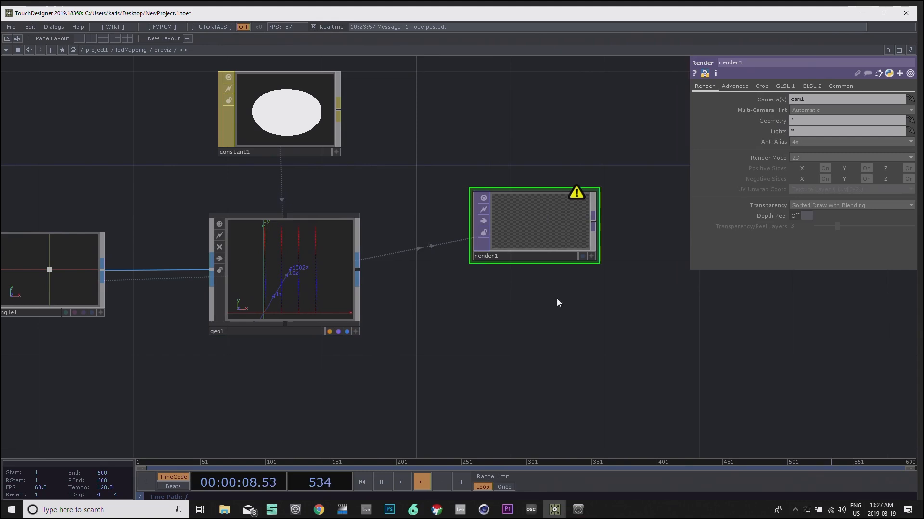
# Step: Move render1 down so it sits roughly level with geo1
pyautogui.moveTo(568, 317); pyautogui.dragTo(556, 363)
pyautogui.moveTo(419, 176); pyautogui.dragTo(491, 189)
pyautogui.moveTo(404, 193); pyautogui.dragTo(354, 214)
pyautogui.moveTo(520, 297); pyautogui.dragTo(527, 335)
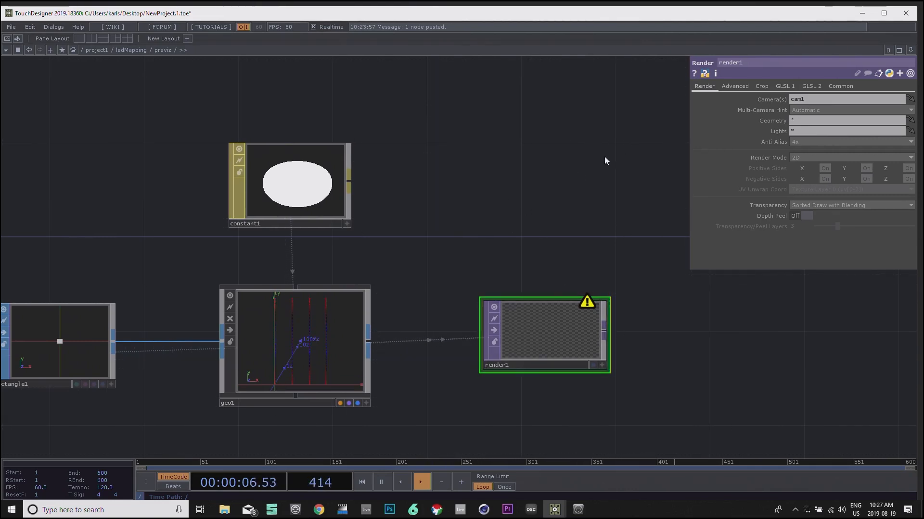
# Step: Add a Camera component in the empty space above render1
pyautogui.moveTo(551, 174); pyautogui.dragTo(483, 198)
pyautogui.press('Tab')
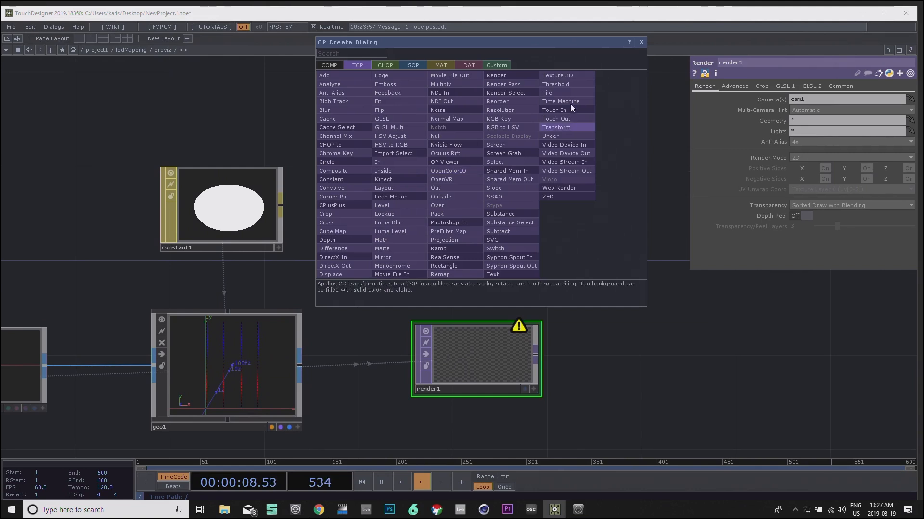
pyautogui.click(325, 66)
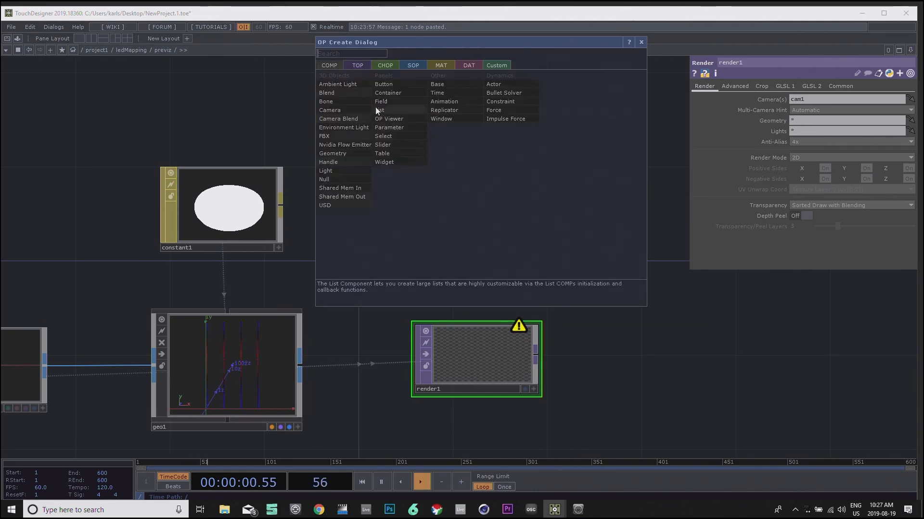
pyautogui.click(330, 111)
pyautogui.click(476, 175)
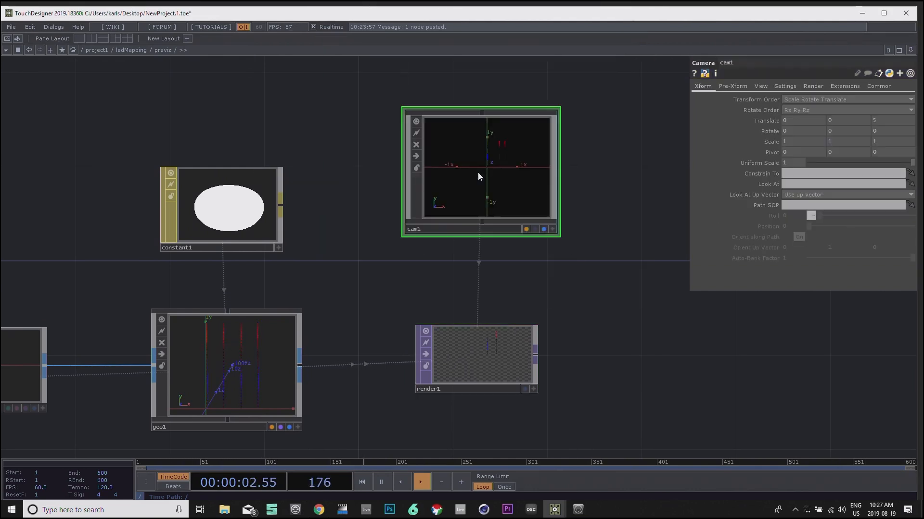
# Step: Examine how the LED strips are framed in cam1's viewer and in render1's output
pyautogui.scroll(4, 585, 197)
pyautogui.moveTo(588, 189); pyautogui.dragTo(624, 323)
pyautogui.moveTo(146, 294); pyautogui.dragTo(257, 261)
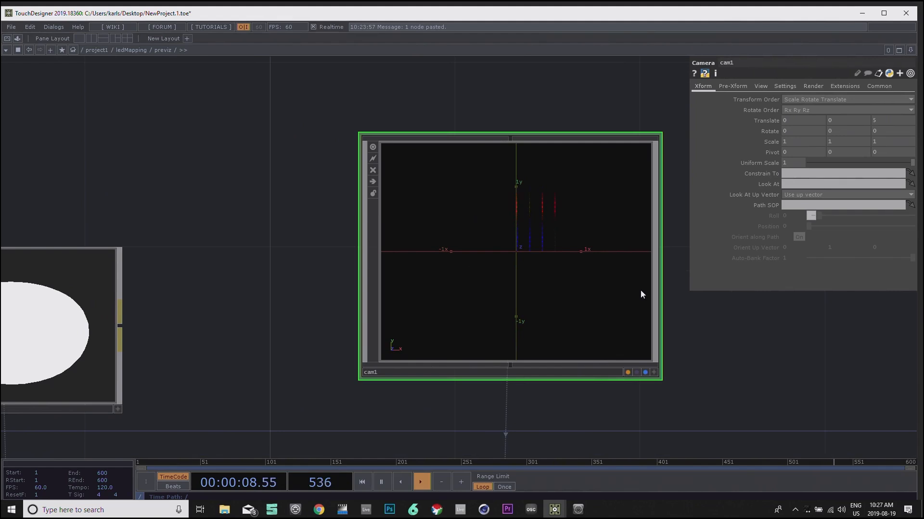
pyautogui.moveTo(819, 343); pyautogui.dragTo(784, 332)
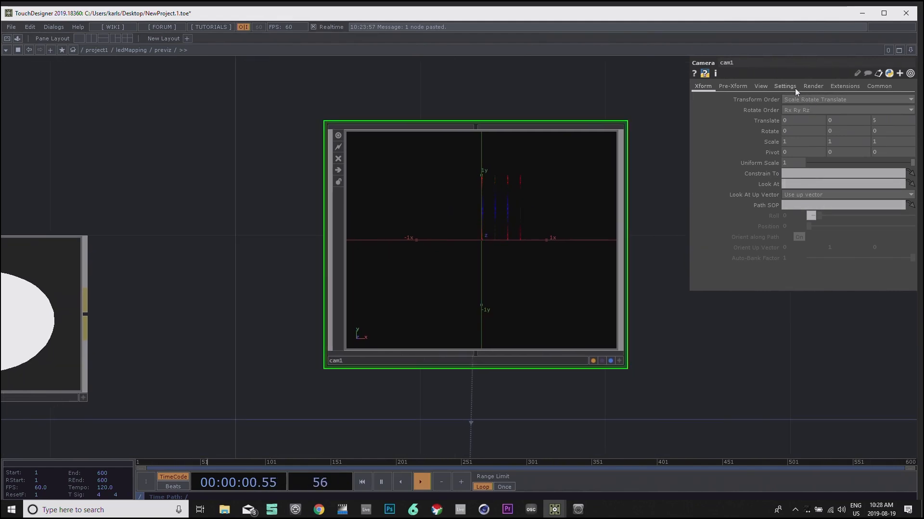
pyautogui.moveTo(650, 143); pyautogui.dragTo(654, 109)
pyautogui.scroll(-3, 607, 129)
pyautogui.scroll(3, 523, 230)
pyautogui.moveTo(597, 319); pyautogui.dragTo(443, 173)
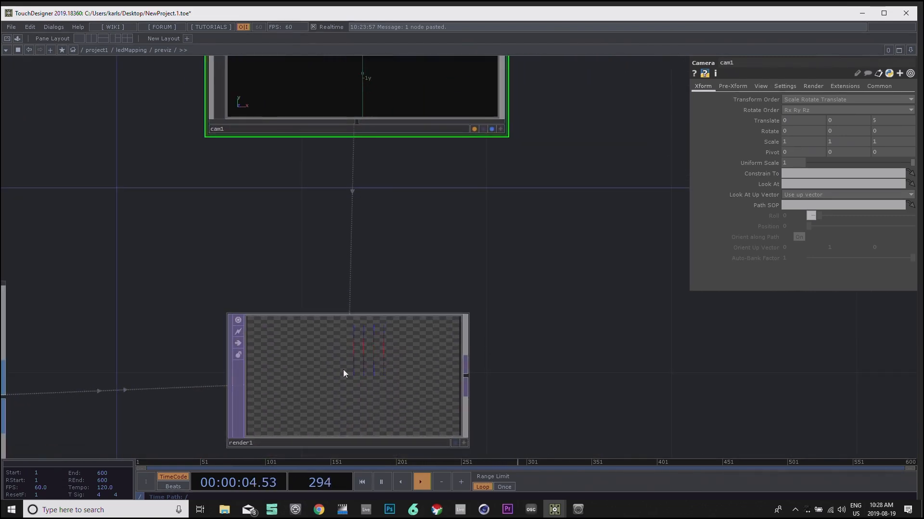
pyautogui.moveTo(308, 259); pyautogui.dragTo(448, 271)
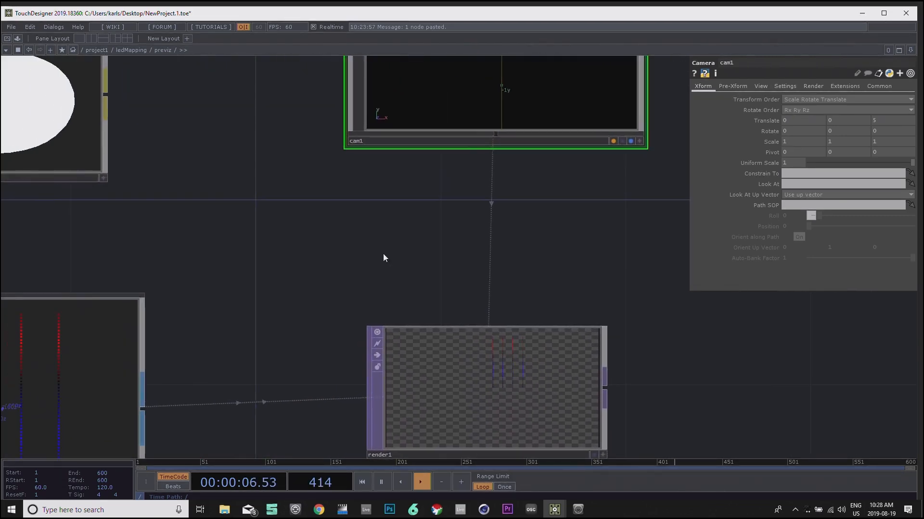
pyautogui.moveTo(255, 226); pyautogui.dragTo(110, 190)
pyautogui.moveTo(529, 200); pyautogui.dragTo(547, 281)
pyautogui.moveTo(607, 242); pyautogui.dragTo(589, 282)
# Step: Set cam1's projection to Orthographic
pyautogui.click(786, 86)
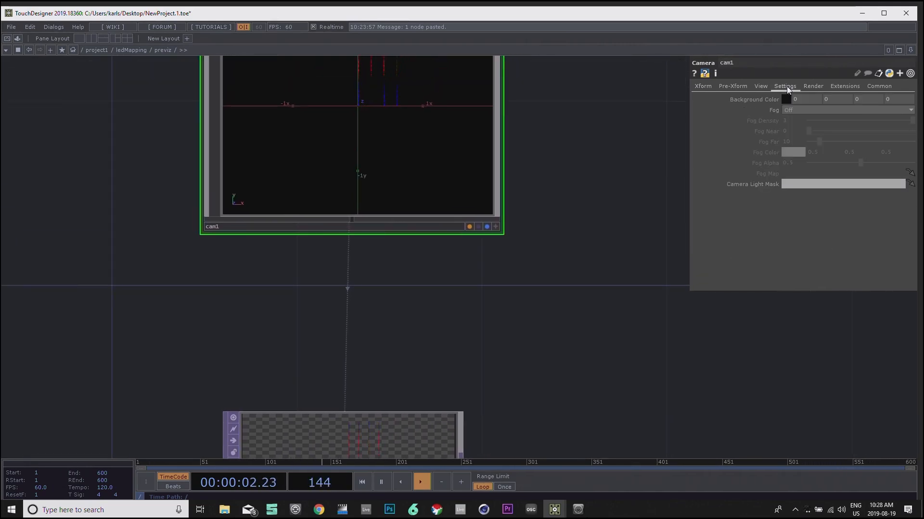
pyautogui.click(761, 86)
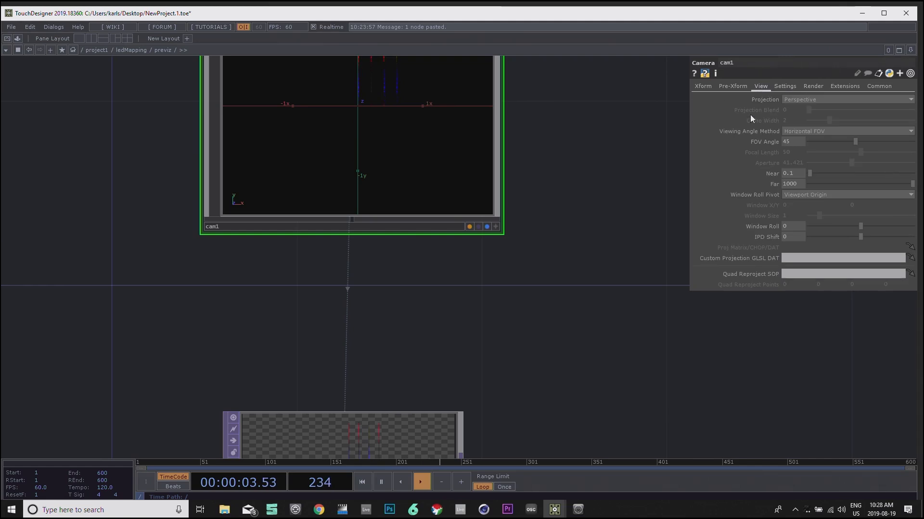
pyautogui.click(801, 99)
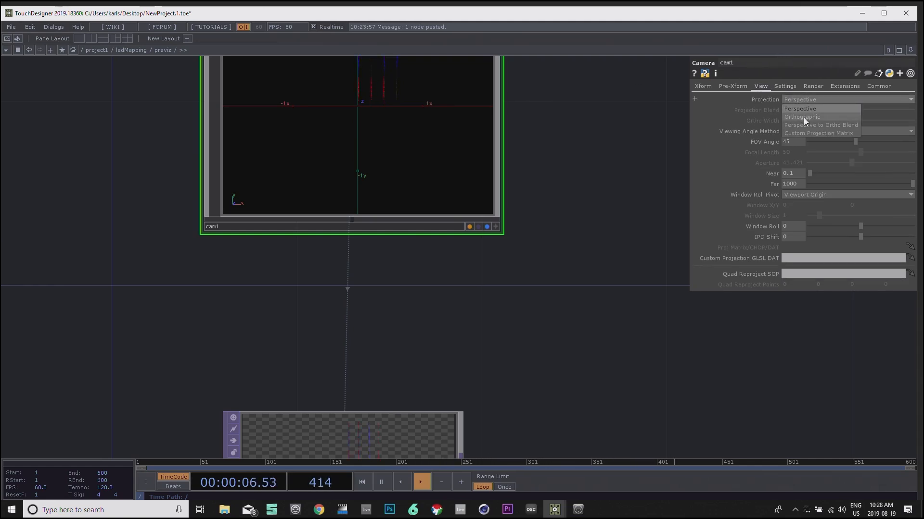
pyautogui.click(812, 118)
pyautogui.moveTo(624, 204); pyautogui.dragTo(621, 288)
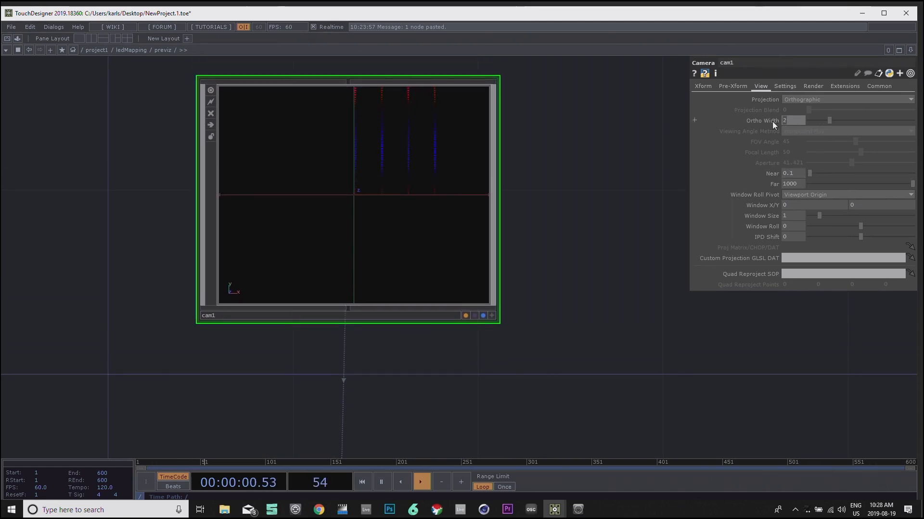
# Step: Set cam1's Ortho Width to 1
pyautogui.write('1')
pyautogui.press('Return')
pyautogui.moveTo(646, 162); pyautogui.dragTo(651, 221)
pyautogui.moveTo(651, 221); pyautogui.dragTo(652, 200, button='middle')
pyautogui.scroll(-2, 651, 200)
pyautogui.scroll(2, 437, 258)
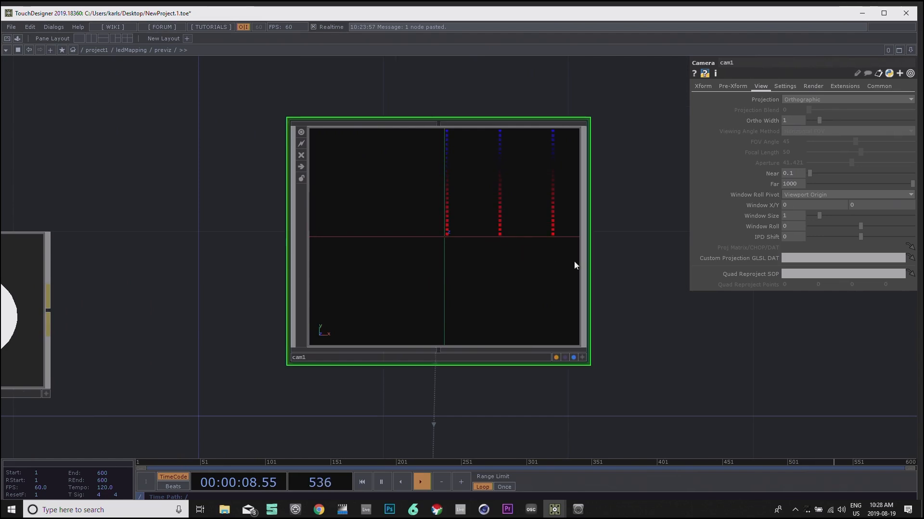
pyautogui.moveTo(641, 119); pyautogui.dragTo(618, 127)
pyautogui.moveTo(143, 206); pyautogui.dragTo(237, 158)
pyautogui.scroll(-3, 237, 158)
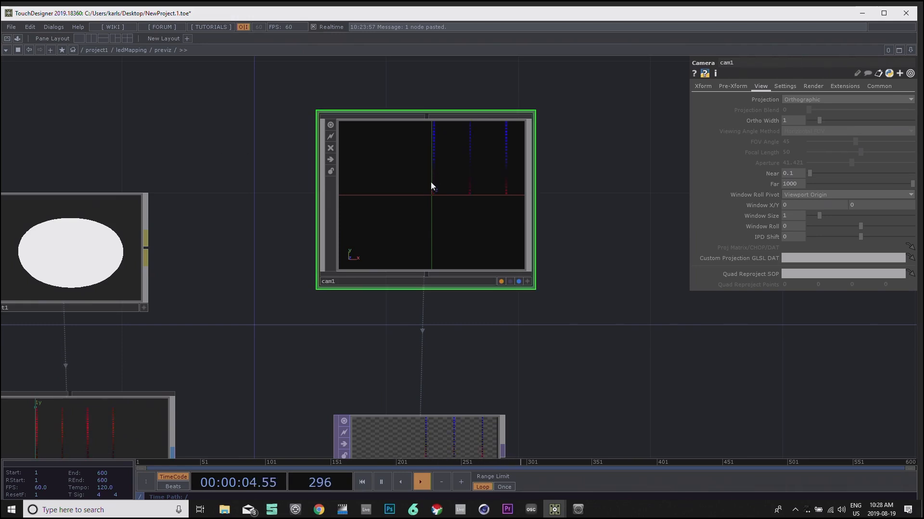
pyautogui.scroll(3, 443, 169)
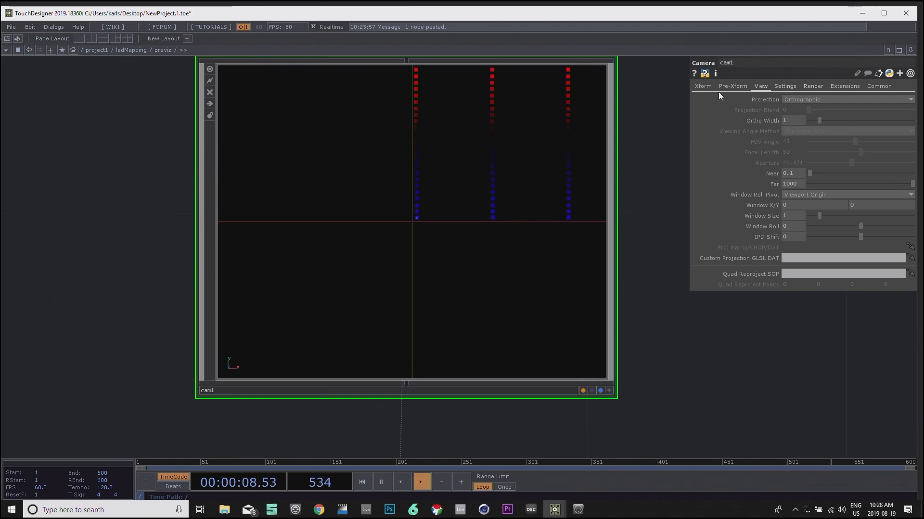
# Step: Set cam1's X and Y translation to 0.5 each
pyautogui.click(704, 86)
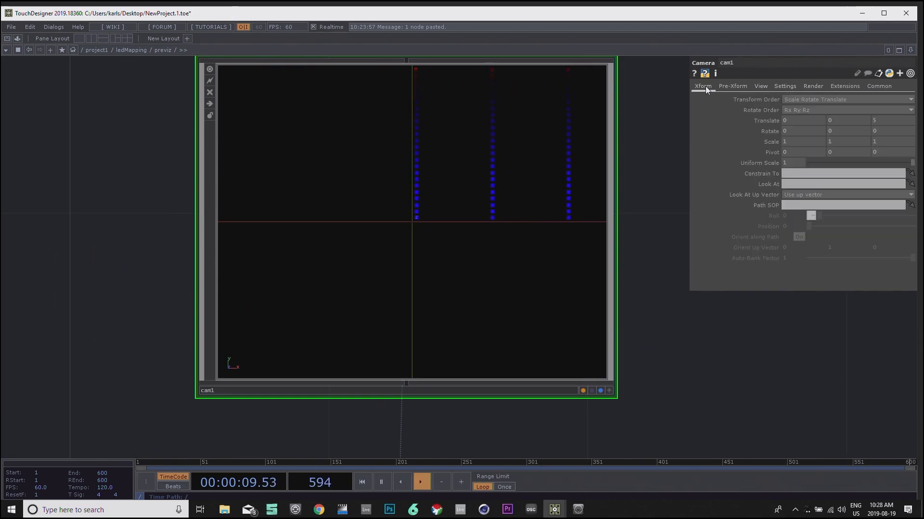
pyautogui.click(792, 120)
pyautogui.write('5')
pyautogui.click(839, 119)
pyautogui.write('.5')
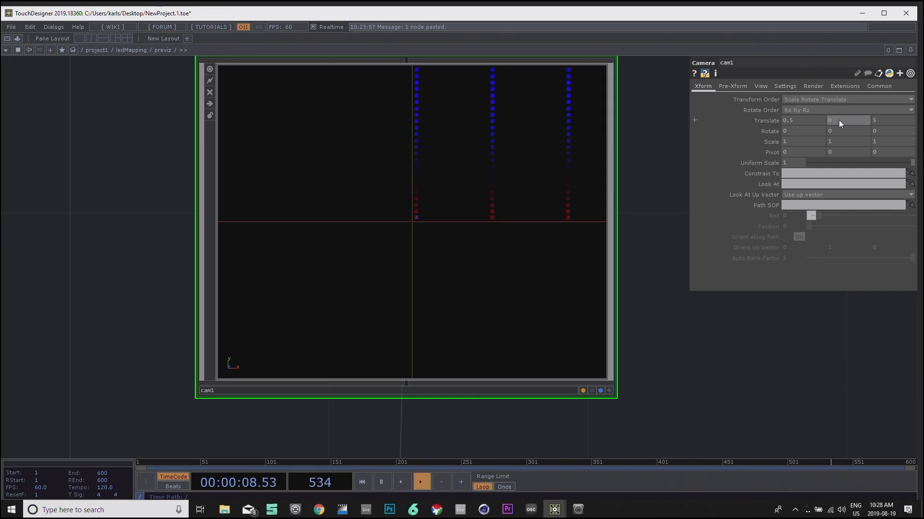
pyautogui.click(832, 333)
pyautogui.moveTo(663, 162); pyautogui.dragTo(608, 210)
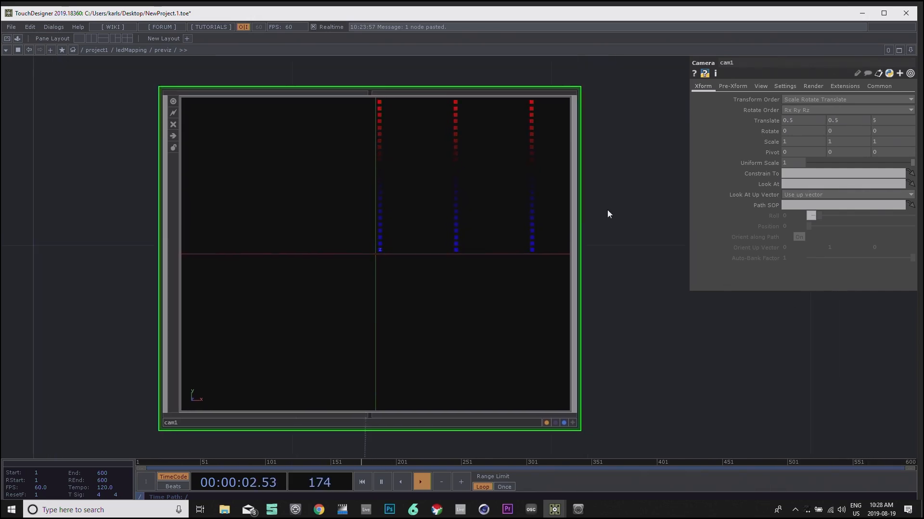
pyautogui.scroll(-3, 607, 209)
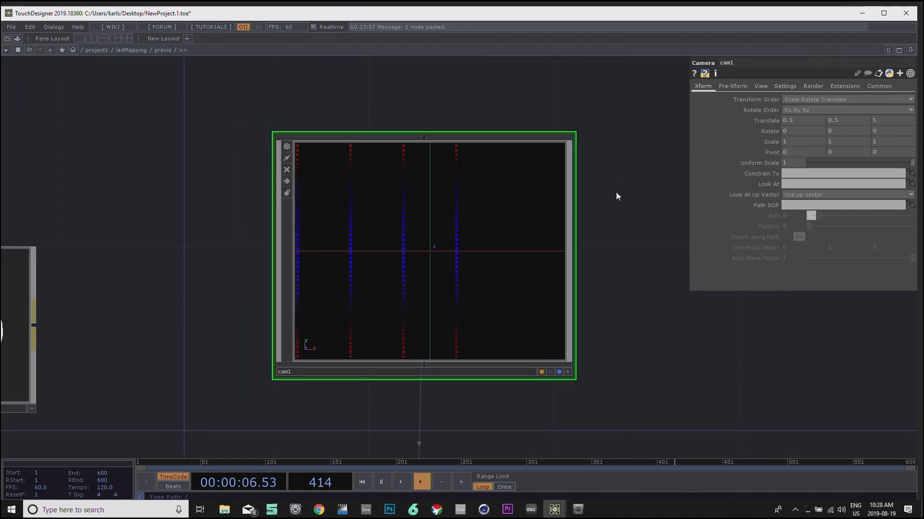
# Step: Examine how the LED strips line up with the edges of cam1's view and compare with render1's output
pyautogui.scroll(2, 422, 226)
pyautogui.scroll(2, 422, 228)
pyautogui.scroll(-4, 422, 228)
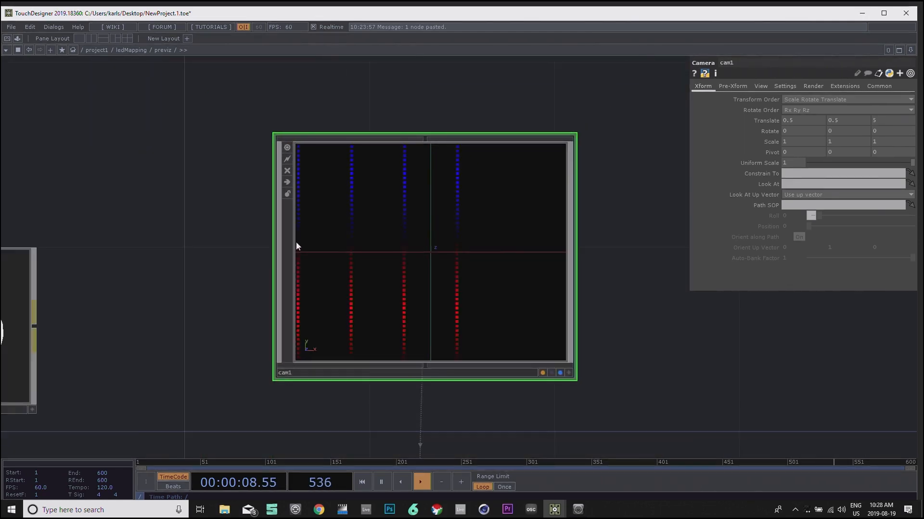
pyautogui.moveTo(218, 202); pyautogui.dragTo(255, 184)
pyautogui.scroll(3, 392, 179)
pyautogui.scroll(-1, 387, 179)
pyautogui.scroll(1, 387, 179)
pyautogui.moveTo(181, 204); pyautogui.dragTo(226, 192)
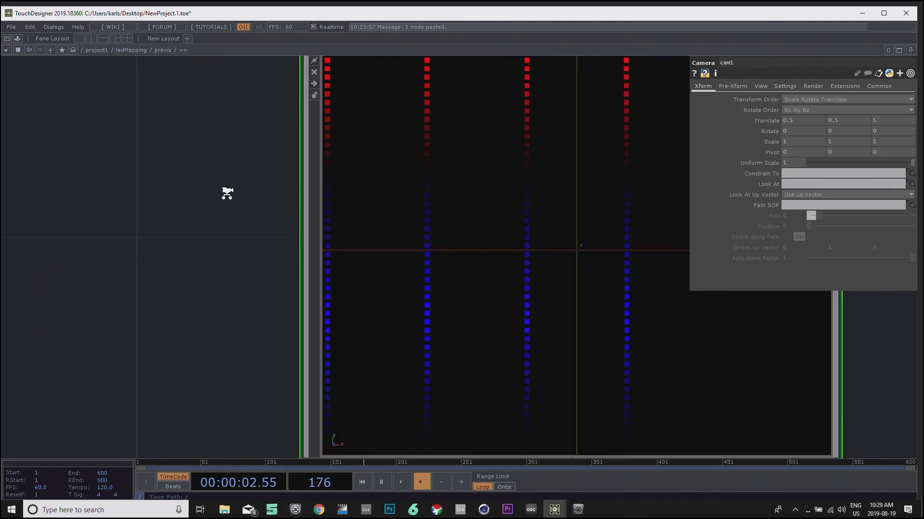
pyautogui.scroll(-3, 227, 192)
pyautogui.moveTo(153, 210); pyautogui.dragTo(414, 106)
pyautogui.scroll(-2, 524, 208)
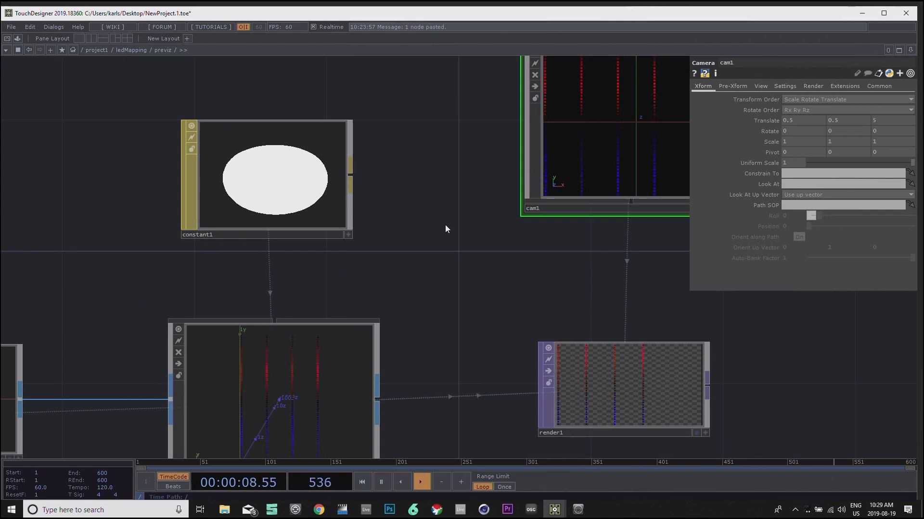
pyautogui.scroll(-3, 406, 231)
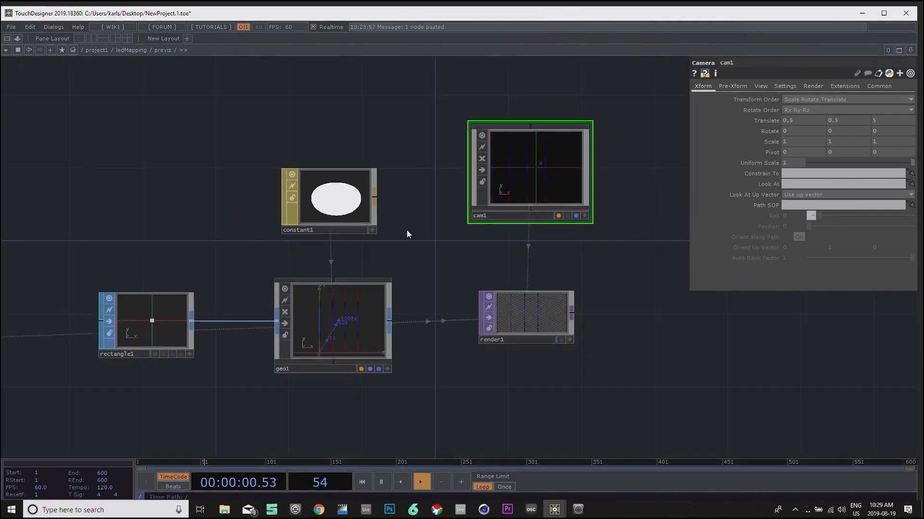
# Step: Try deleting the constant1 material that is assigned to geo1
pyautogui.click(359, 203)
pyautogui.scroll(5, 470, 264)
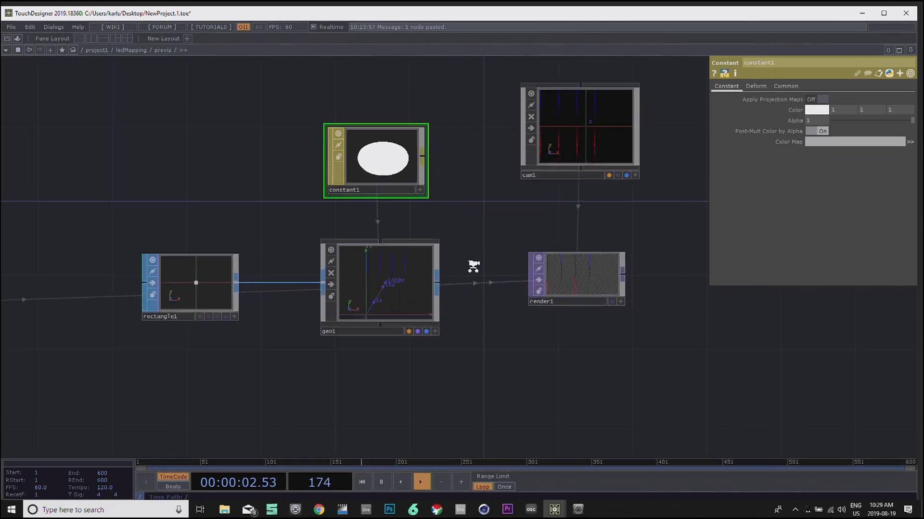
pyautogui.moveTo(495, 155); pyautogui.dragTo(429, 233)
pyautogui.scroll(-3, 428, 233)
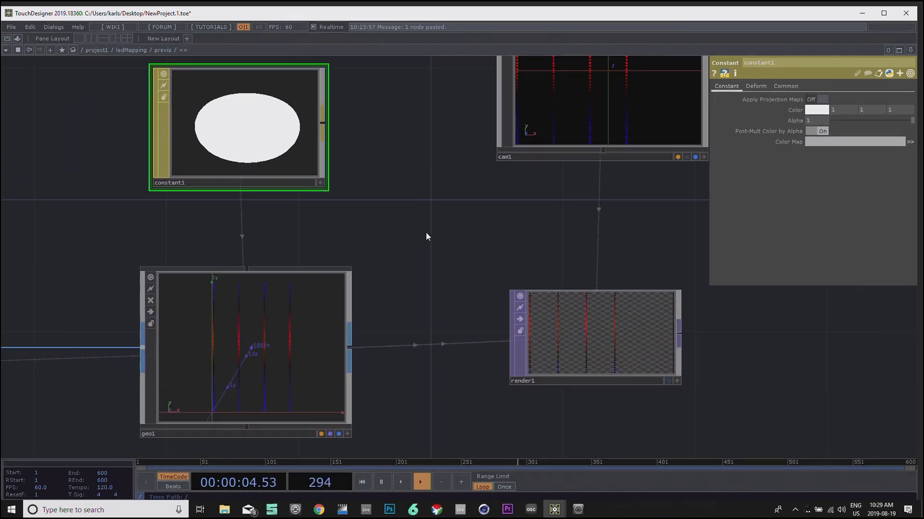
pyautogui.moveTo(446, 235); pyautogui.dragTo(449, 211)
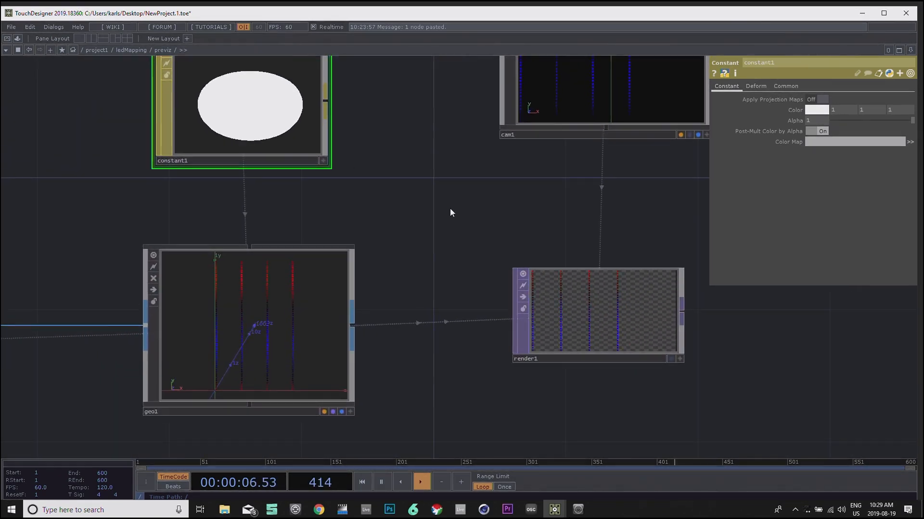
pyautogui.click(611, 296)
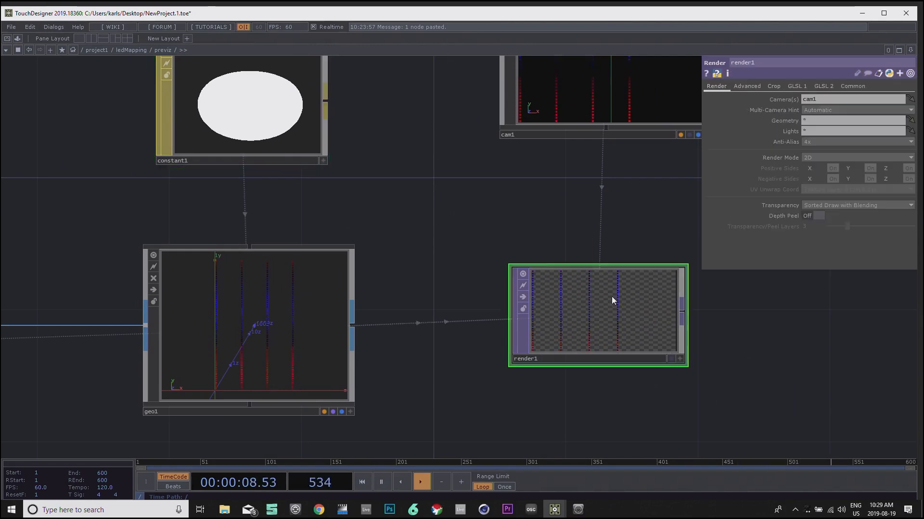
pyautogui.click(288, 131)
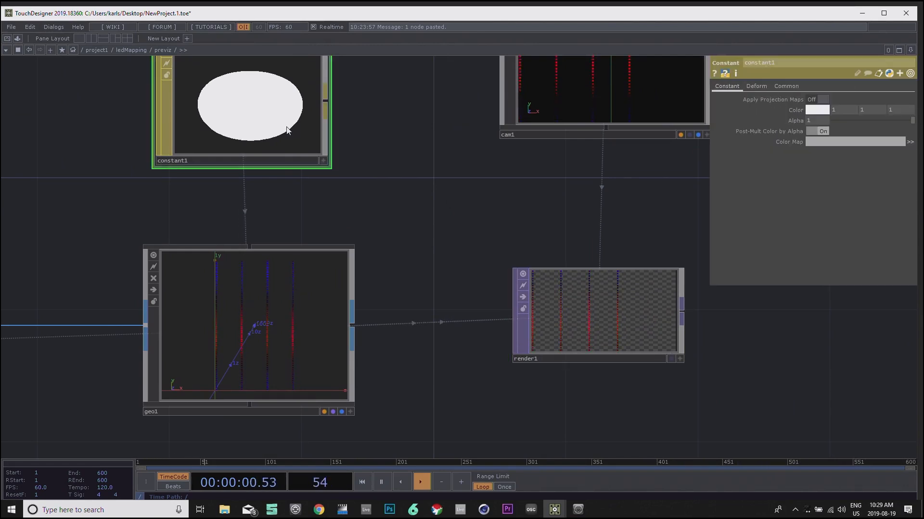
pyautogui.press('Delete')
# Step: Examine how render1 and geo1 display the LED strips without the constant1 material
pyautogui.scroll(6, 558, 291)
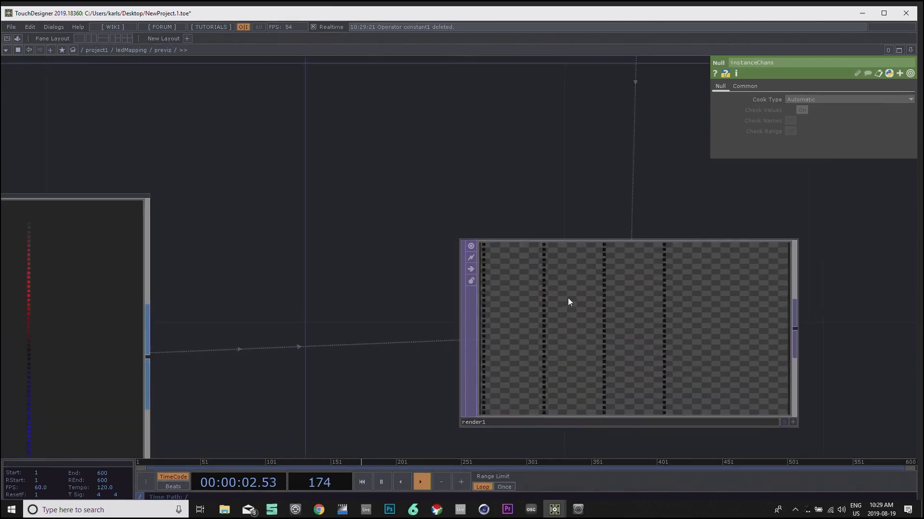
pyautogui.moveTo(265, 147); pyautogui.dragTo(265, 129)
pyautogui.scroll(-3, 298, 170)
pyautogui.scroll(3, 574, 266)
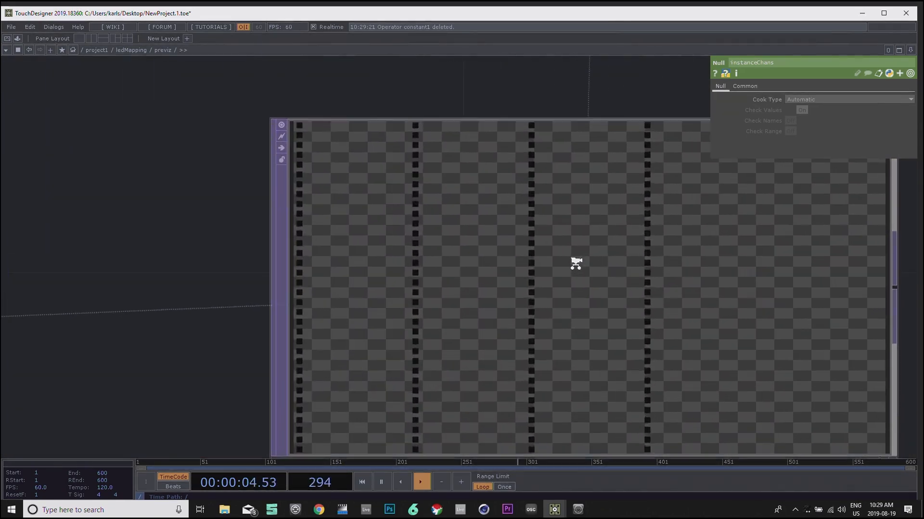
pyautogui.scroll(-3, 574, 266)
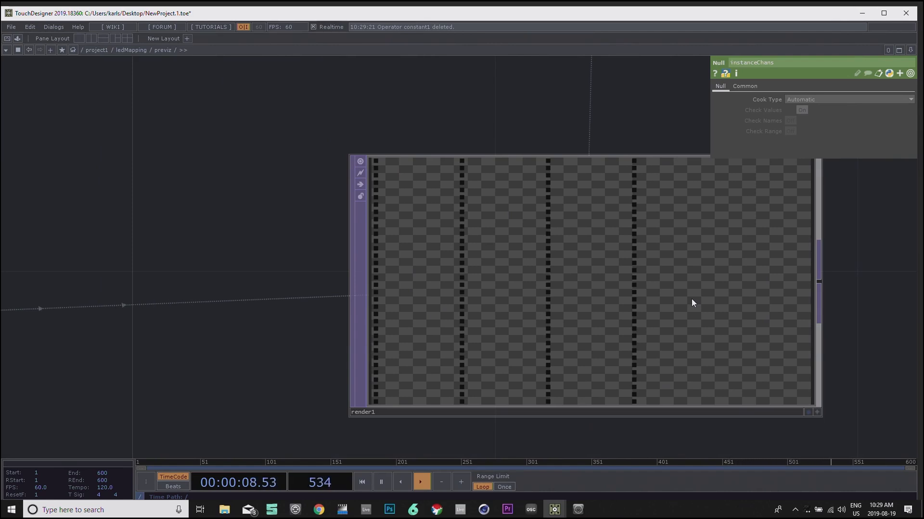
pyautogui.scroll(-3, 755, 269)
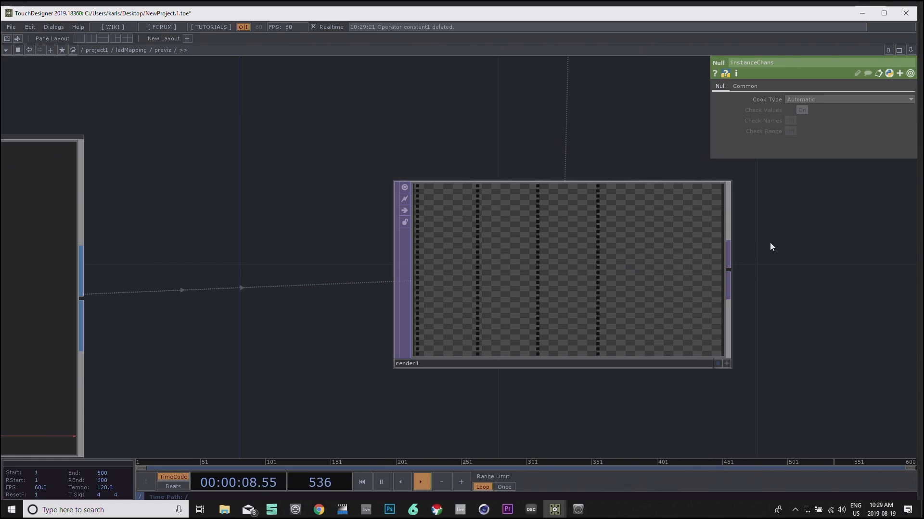
pyautogui.moveTo(810, 233); pyautogui.dragTo(791, 229)
pyautogui.scroll(-3, 726, 242)
pyautogui.moveTo(491, 184); pyautogui.dragTo(646, 181)
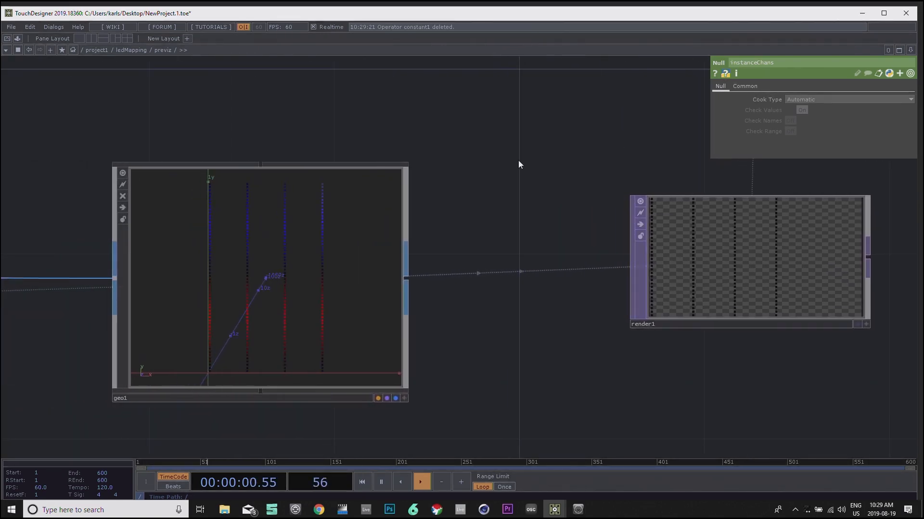
# Step: Undo the deletion of the constant1 material and review render1's output again
pyautogui.hotkey('ctrl', 'z')
pyautogui.moveTo(581, 154); pyautogui.dragTo(354, 264)
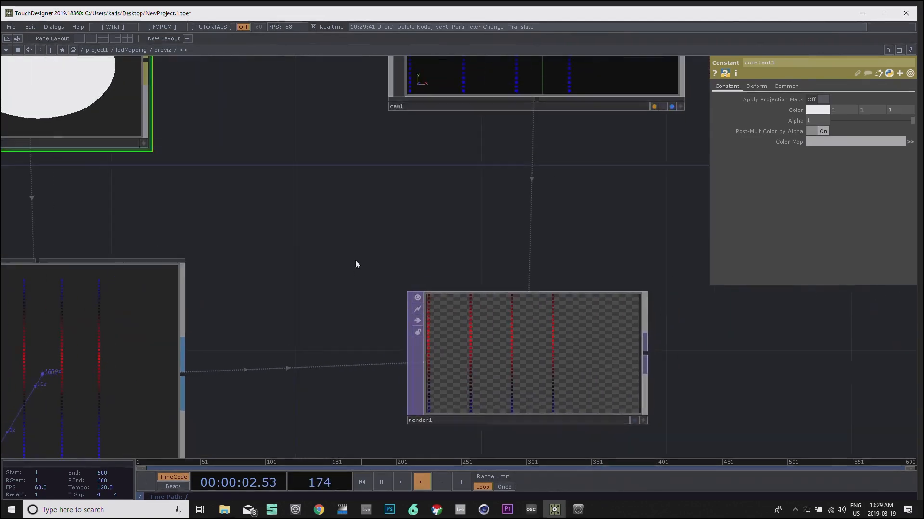
pyautogui.scroll(-3, 356, 264)
pyautogui.scroll(-2, 422, 330)
pyautogui.scroll(4, 423, 329)
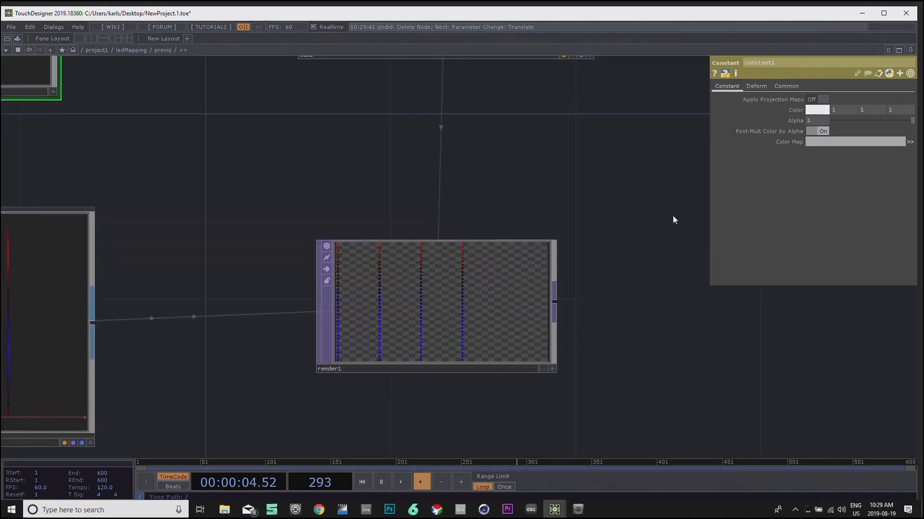
pyautogui.moveTo(643, 200); pyautogui.dragTo(595, 207)
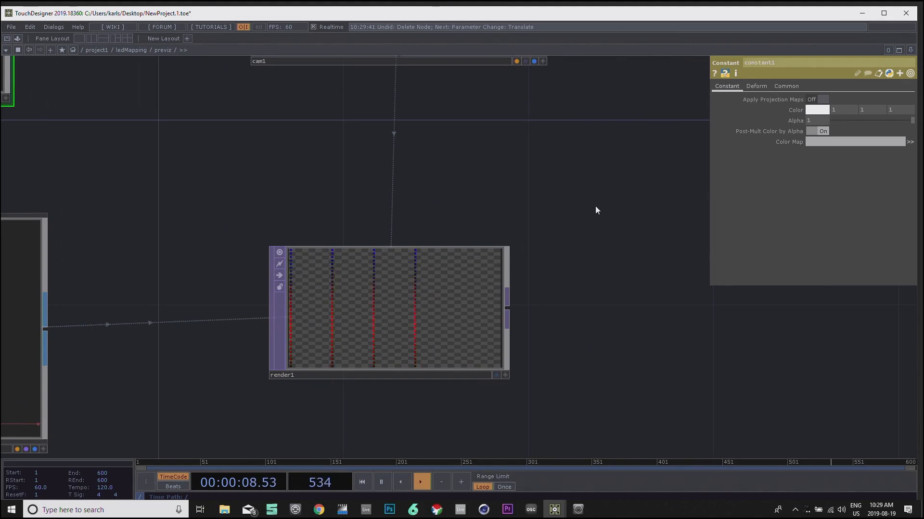
pyautogui.moveTo(532, 169); pyautogui.dragTo(489, 229)
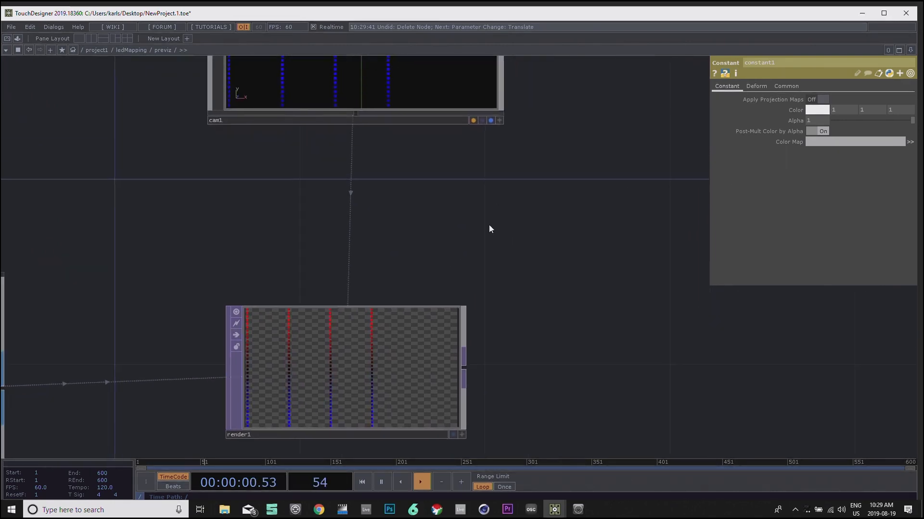
pyautogui.scroll(-3, 488, 235)
pyautogui.moveTo(533, 286); pyautogui.dragTo(536, 255)
# Step: Set render1's resolution to 720 by 720
pyautogui.click(430, 306)
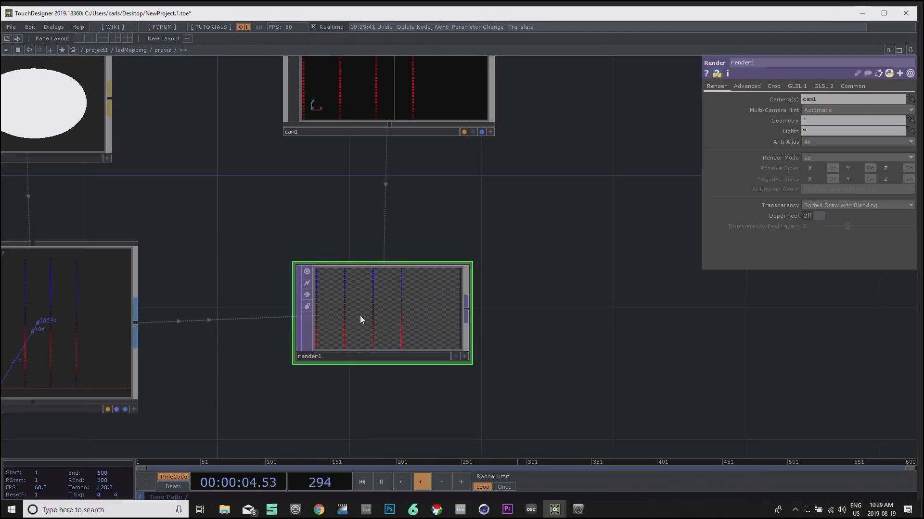
pyautogui.scroll(7, 361, 317)
pyautogui.moveTo(332, 162); pyautogui.dragTo(494, 150)
pyautogui.moveTo(595, 122); pyautogui.dragTo(422, 92)
pyautogui.click(853, 87)
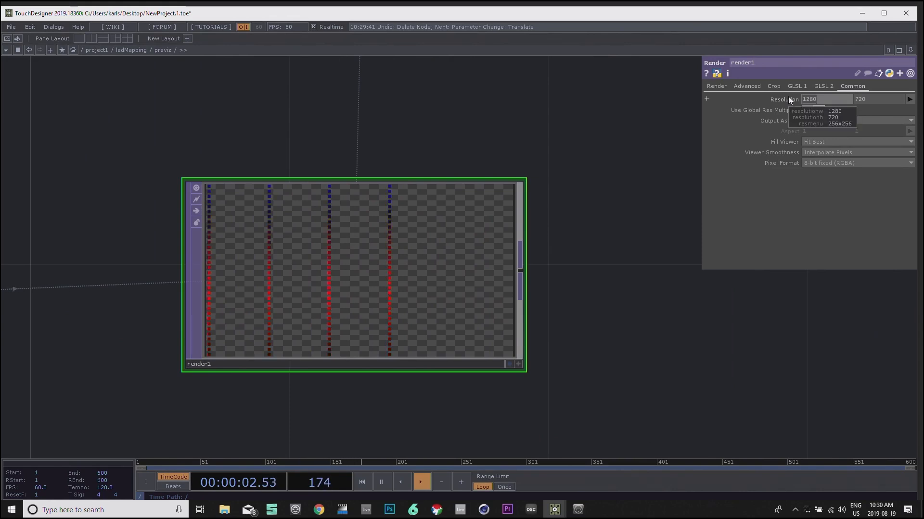
pyautogui.write('72')
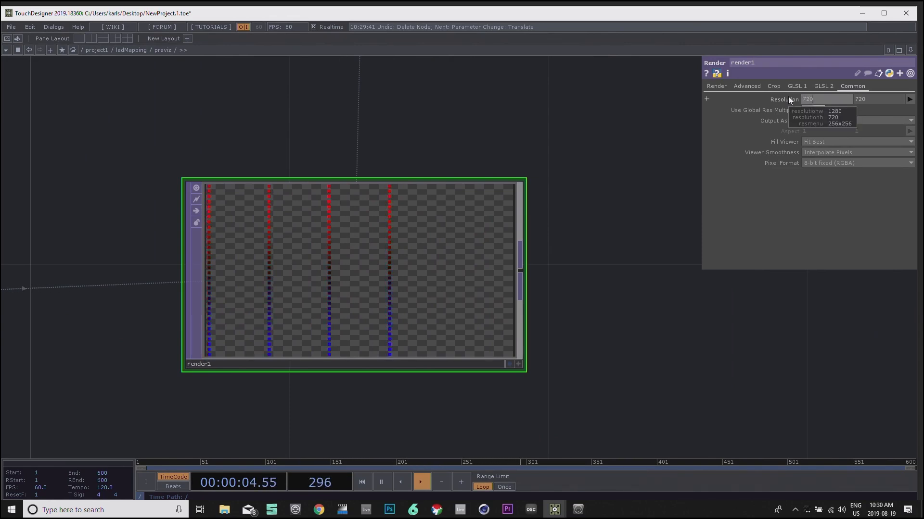
pyautogui.press('Return')
pyautogui.moveTo(580, 316); pyautogui.dragTo(622, 295)
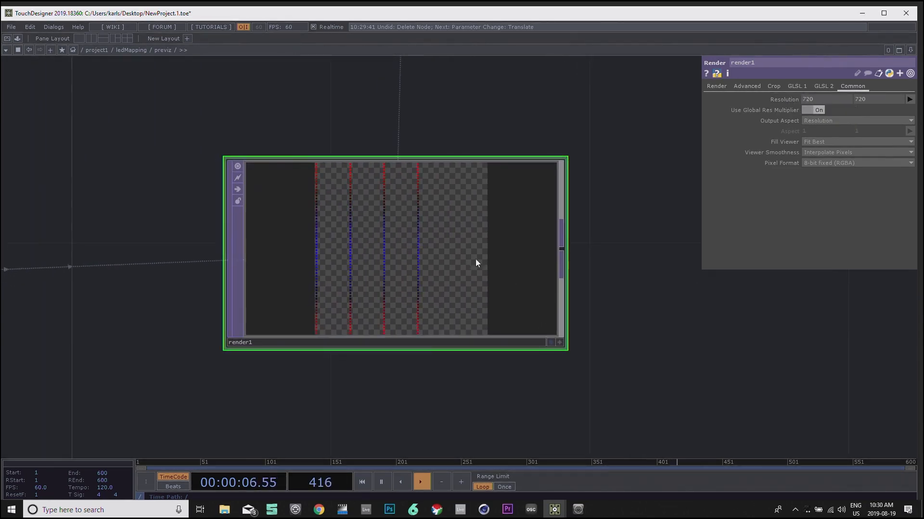
pyautogui.scroll(-2, 513, 293)
pyautogui.moveTo(641, 344); pyautogui.dragTo(580, 347)
pyautogui.scroll(-2, 576, 282)
pyautogui.scroll(-1, 577, 283)
# Step: Inspect the previz component from the parent ledMapping network, and return inside it to render1
pyautogui.moveTo(268, 165); pyautogui.dragTo(362, 202)
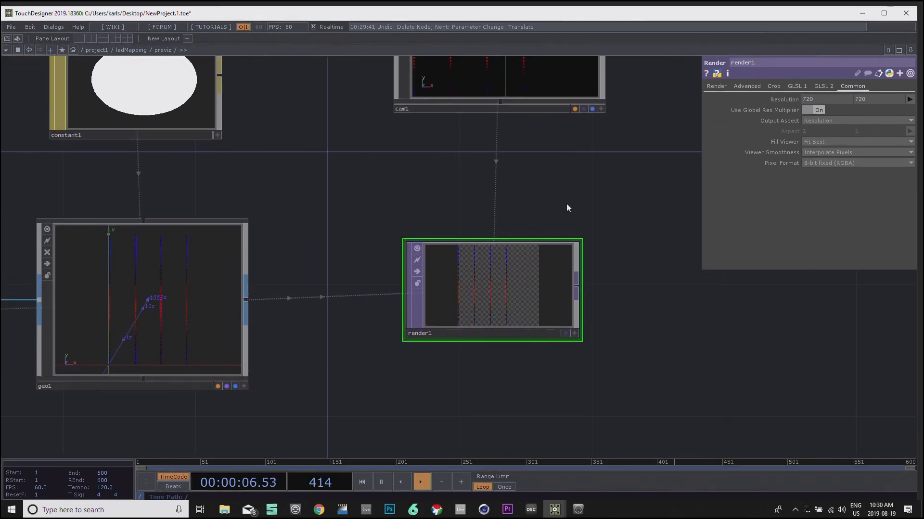
pyautogui.moveTo(567, 208); pyautogui.dragTo(508, 192)
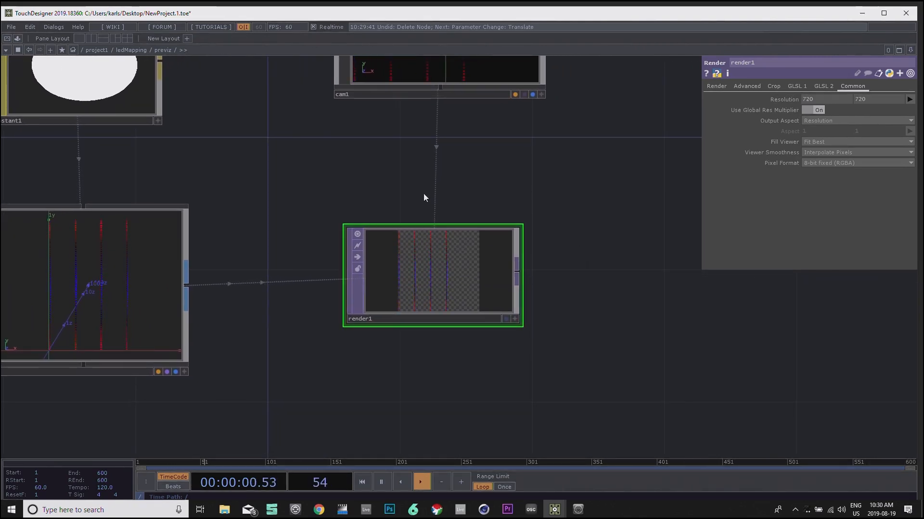
pyautogui.moveTo(622, 179); pyautogui.dragTo(606, 193)
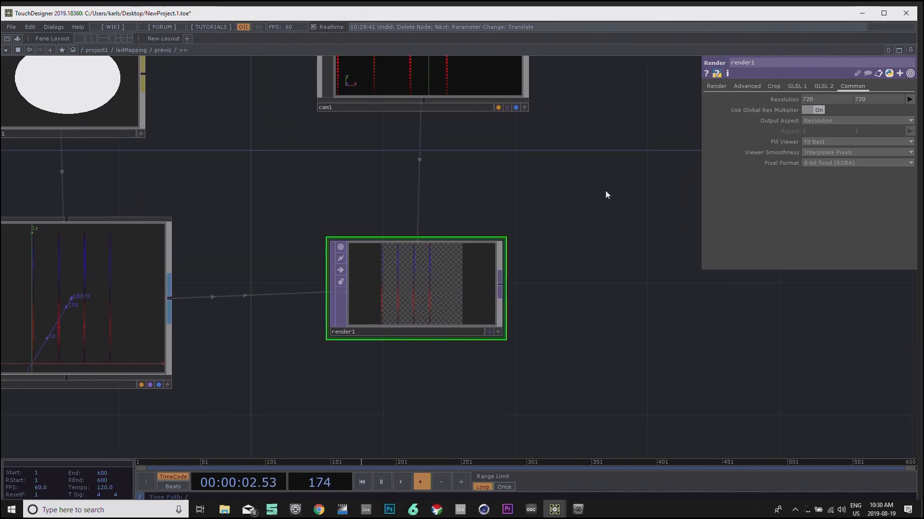
pyautogui.press('u')
pyautogui.moveTo(590, 224); pyautogui.dragTo(584, 270)
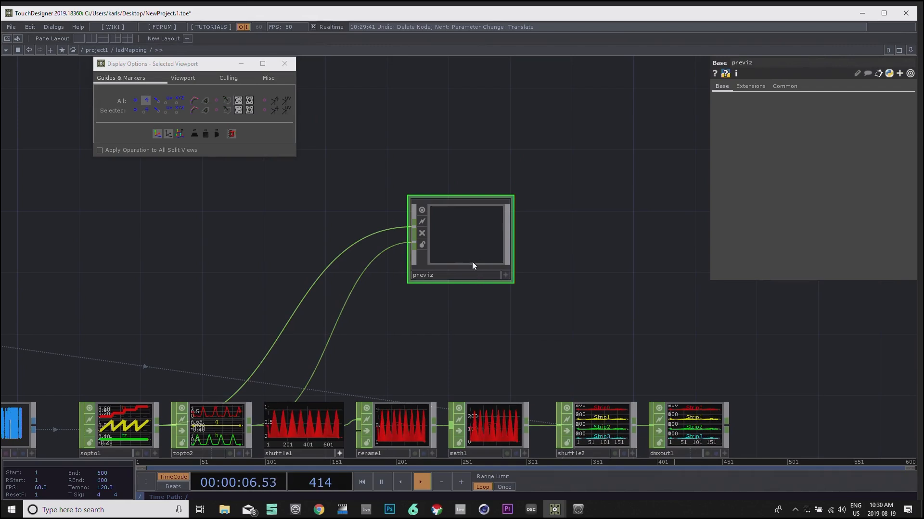
pyautogui.scroll(5, 458, 234)
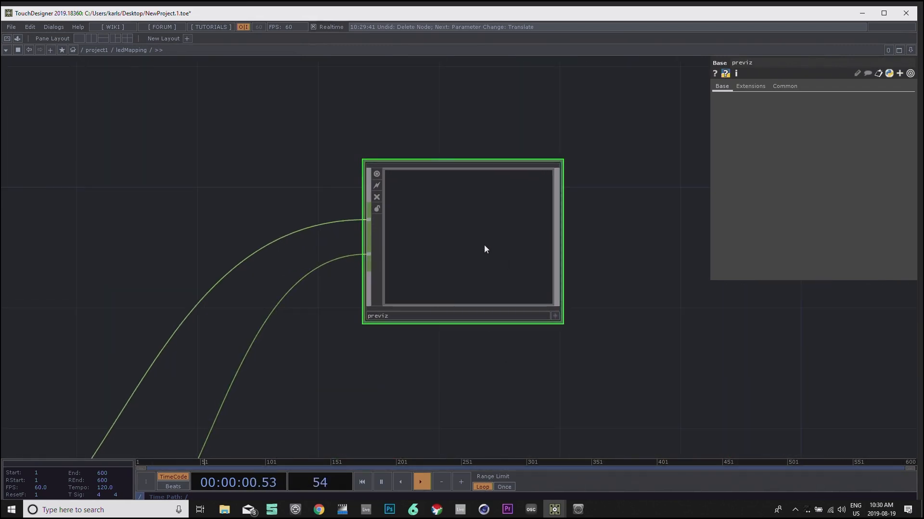
pyautogui.press('i')
pyautogui.moveTo(555, 312); pyautogui.dragTo(469, 301)
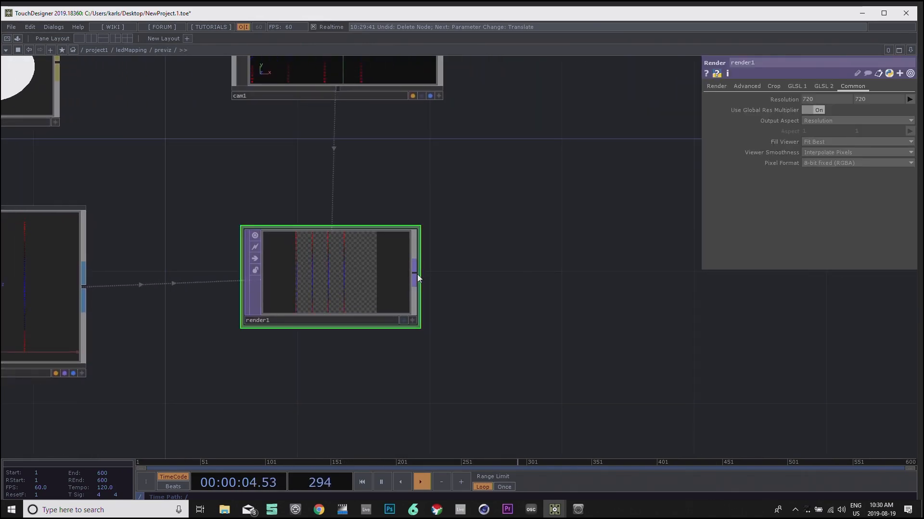
# Step: Add an Out TOP after render1 inside the previz component
pyautogui.rightClick(418, 277)
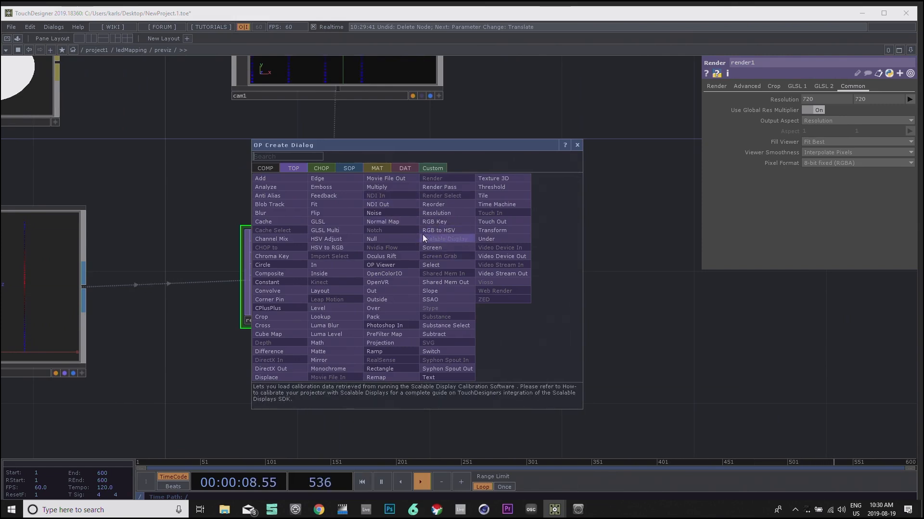
pyautogui.write('out')
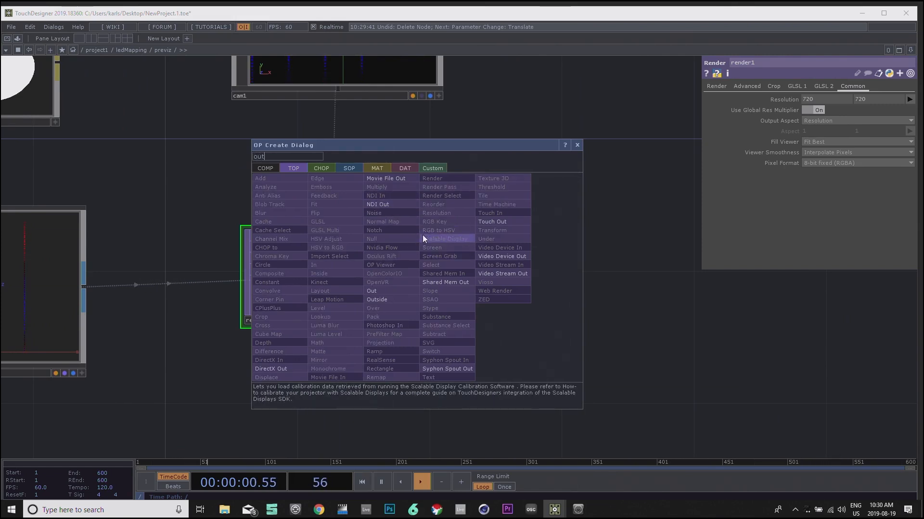
pyautogui.click(381, 289)
pyautogui.click(552, 279)
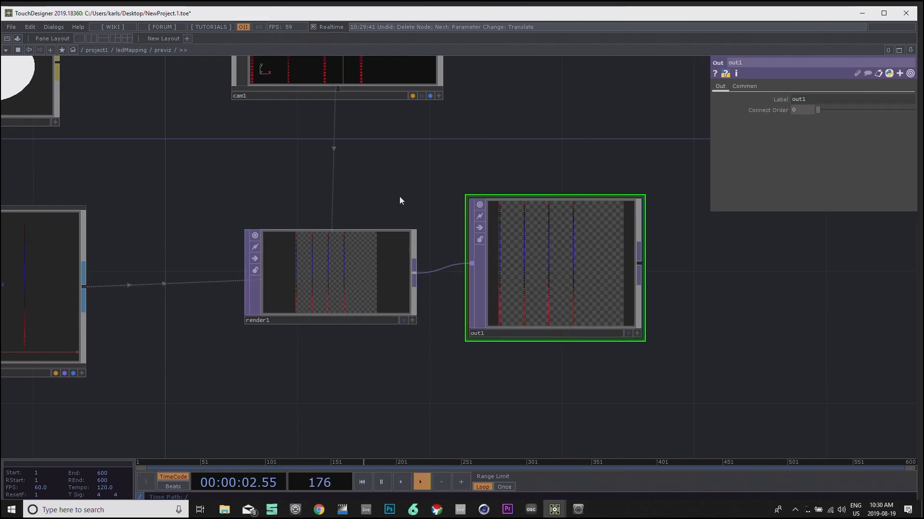
# Step: Check previz's operator viewer setting and its LED strip preview from the ledMapping network
pyautogui.press('u')
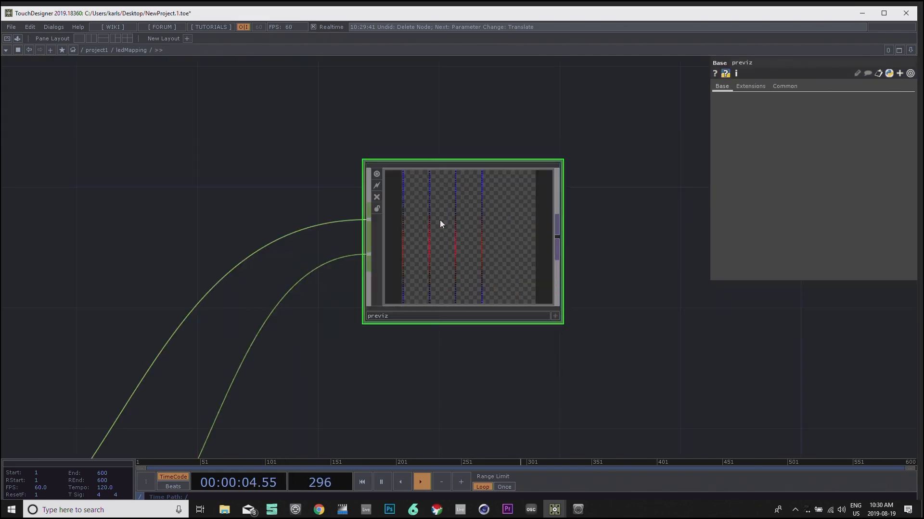
pyautogui.click(786, 88)
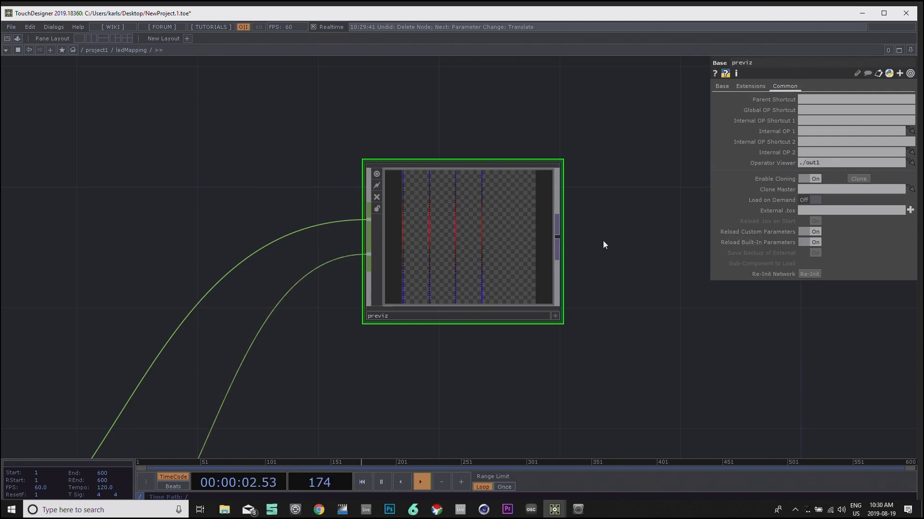
pyautogui.moveTo(633, 238); pyautogui.dragTo(631, 244)
pyautogui.scroll(4, 452, 253)
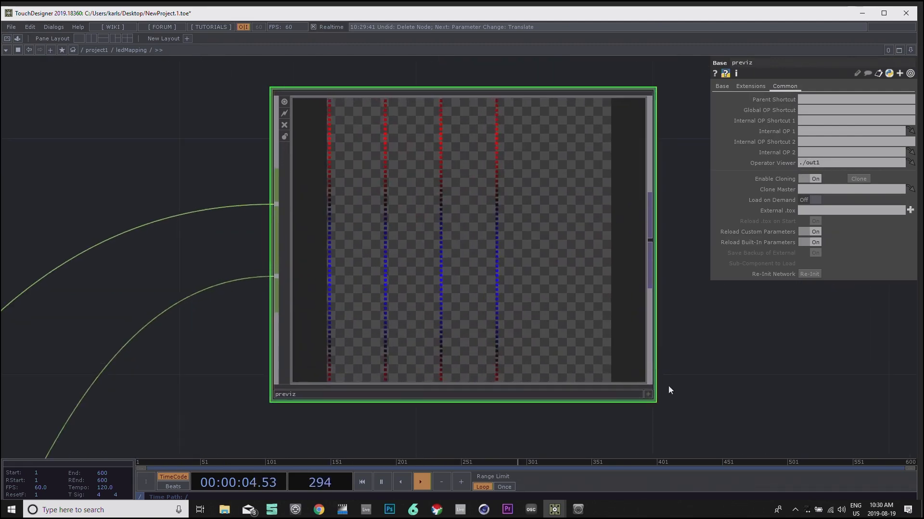
pyautogui.scroll(-4, 750, 378)
pyautogui.moveTo(789, 385); pyautogui.dragTo(669, 353)
pyautogui.scroll(-3, 670, 354)
pyautogui.moveTo(679, 386); pyautogui.dragTo(537, 343)
pyautogui.moveTo(402, 146); pyautogui.dragTo(389, 179)
# Step: Add a Base component next to ledMapping in the project1 network and name it UI
pyautogui.press('u')
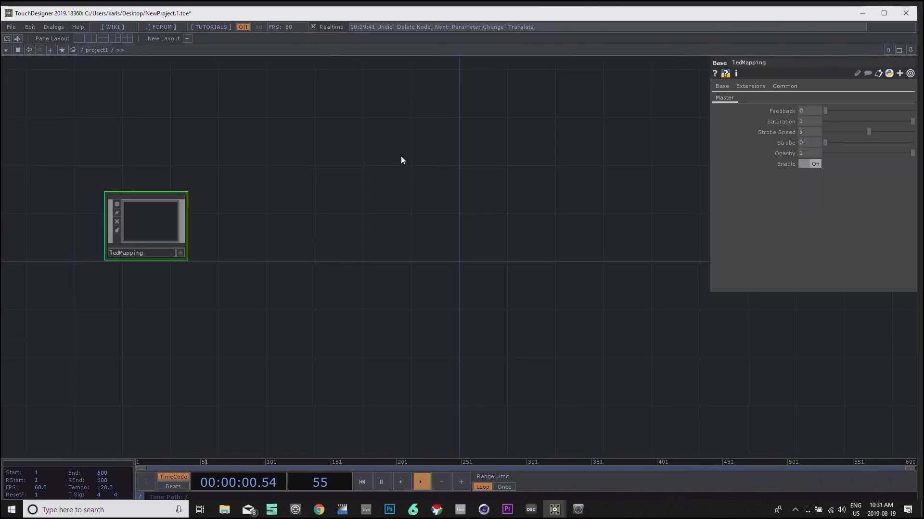
pyautogui.moveTo(334, 218); pyautogui.dragTo(480, 231)
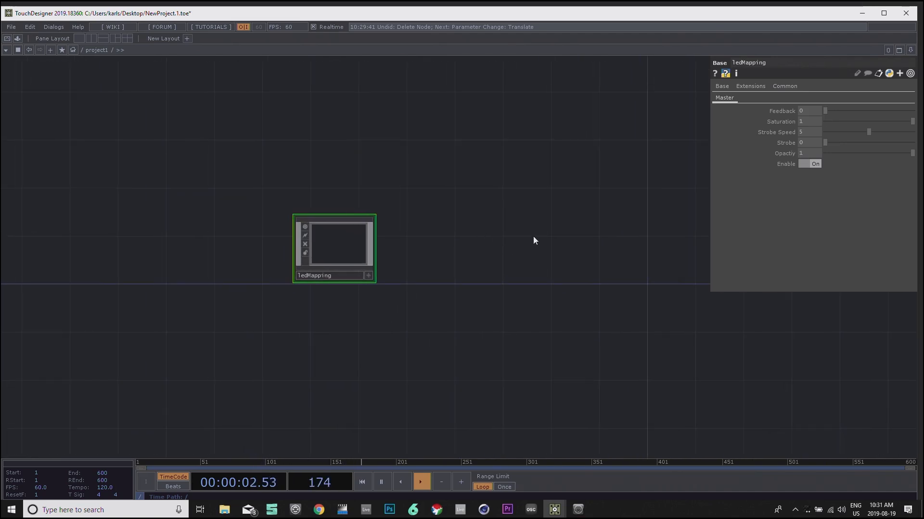
pyautogui.press('Tab')
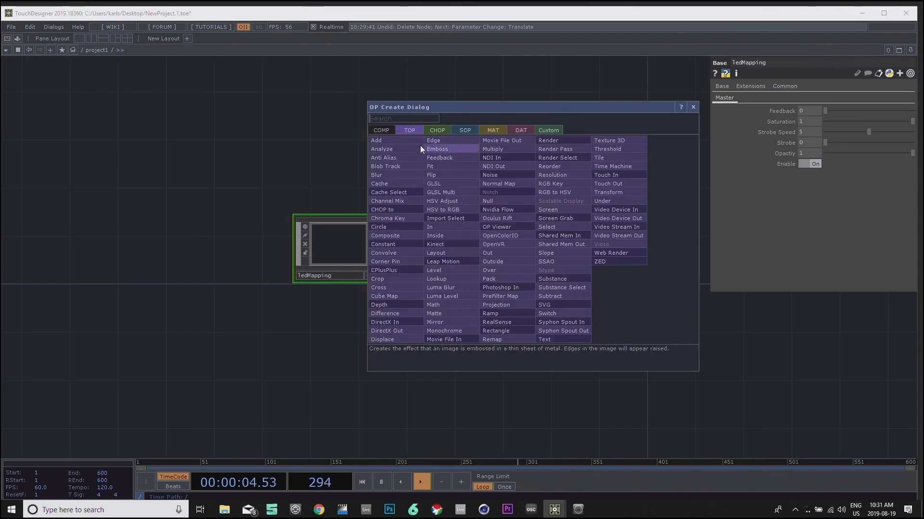
pyautogui.click(384, 131)
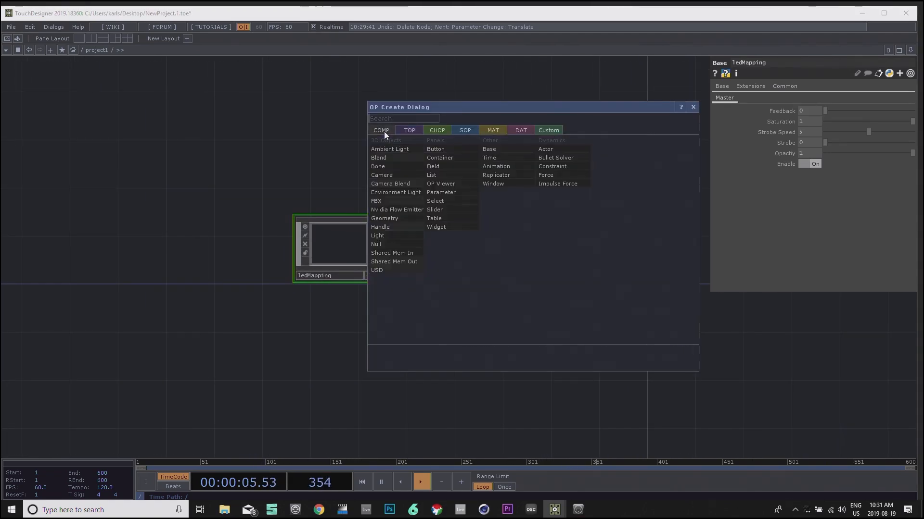
pyautogui.click(501, 149)
pyautogui.click(496, 247)
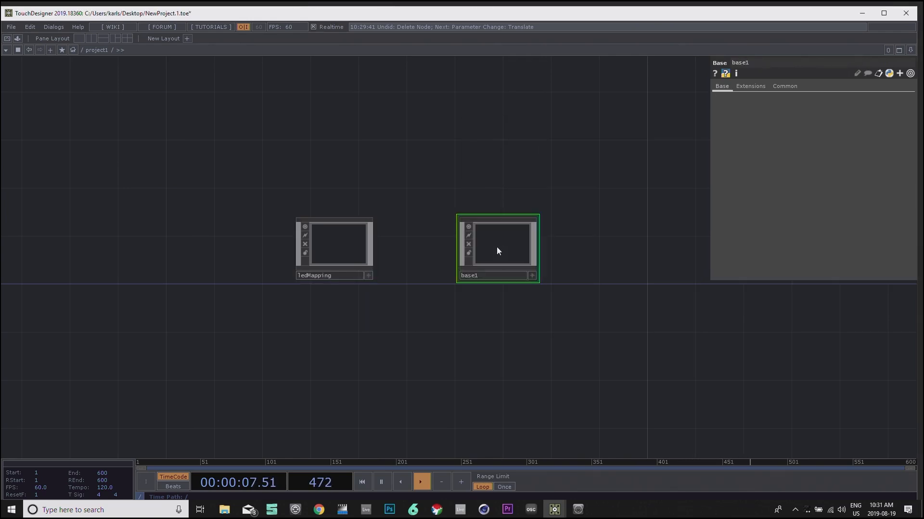
pyautogui.click(487, 273)
pyautogui.write('UI')
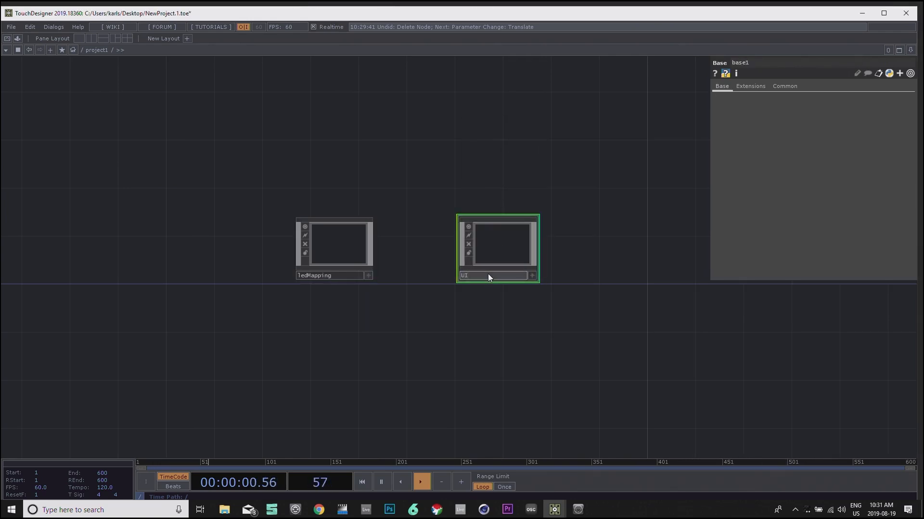
pyautogui.press('Return')
# Step: Change the UI component's type to Container
pyautogui.moveTo(552, 220); pyautogui.dragTo(540, 238)
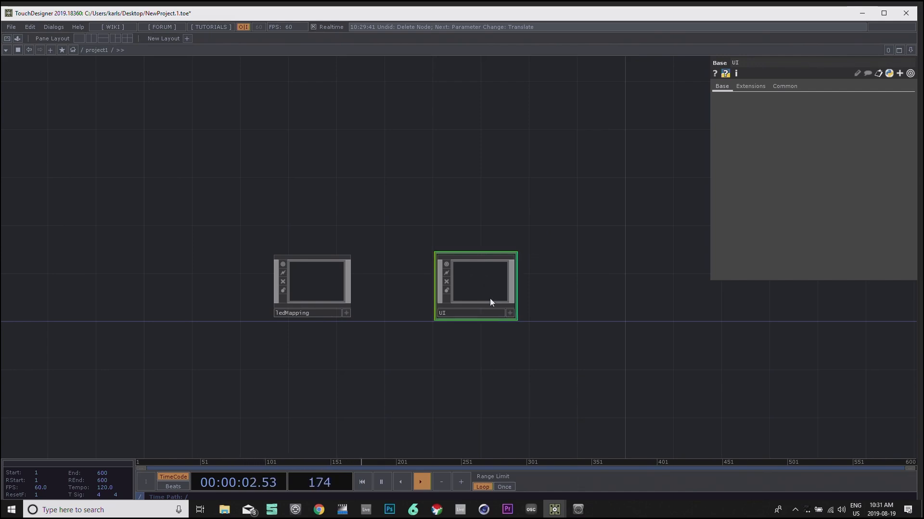
pyautogui.rightClick(474, 286)
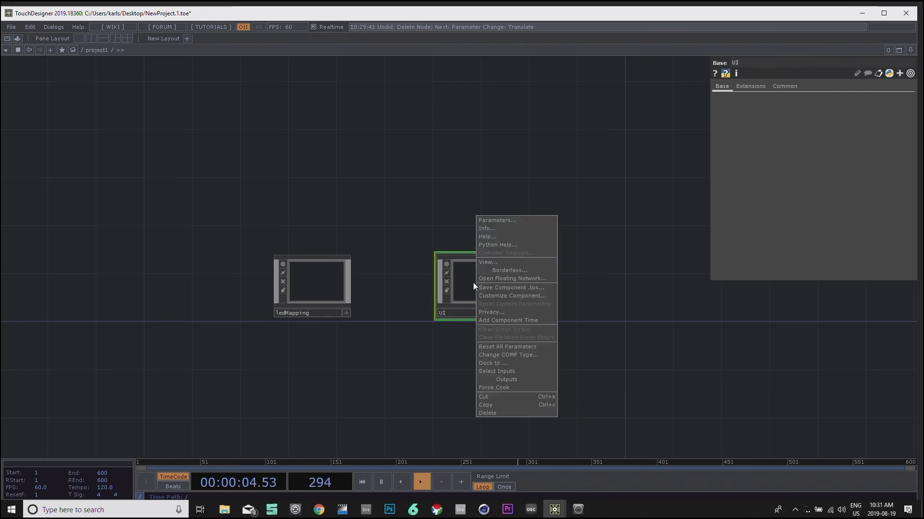
pyautogui.click(512, 356)
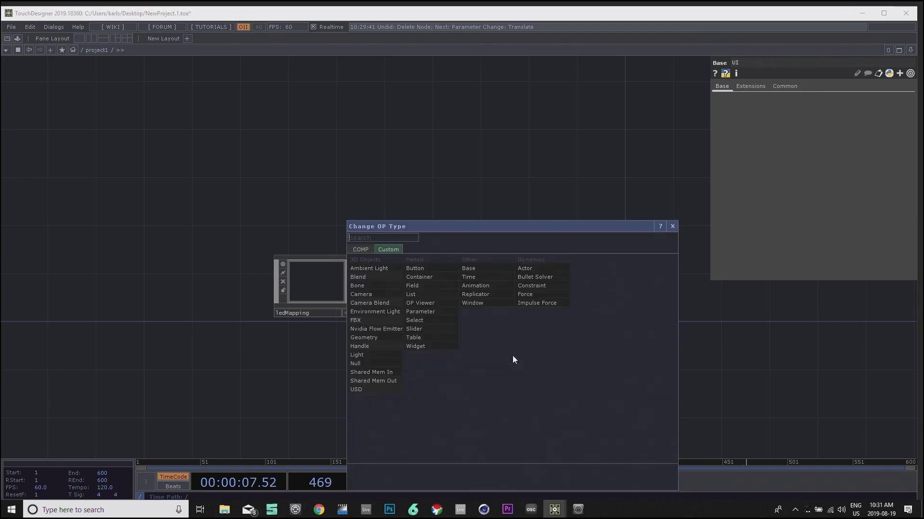
pyautogui.click(425, 278)
pyautogui.scroll(5, 451, 268)
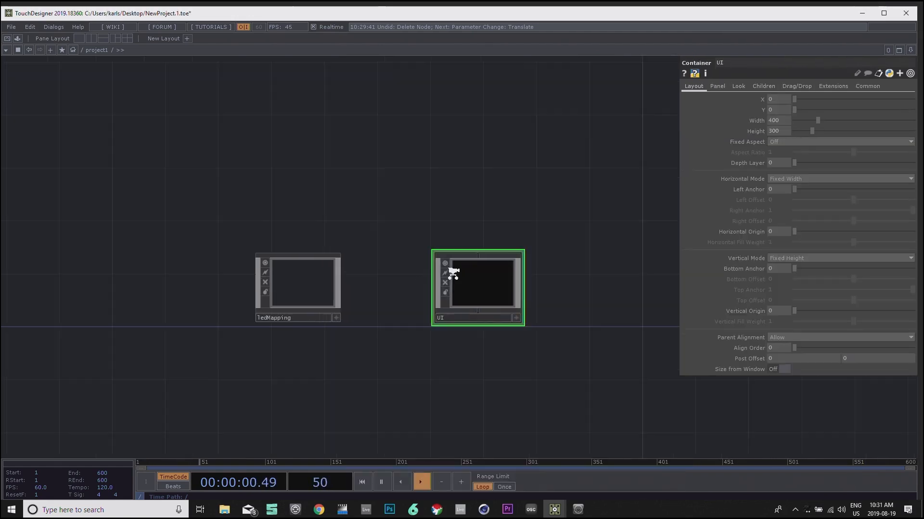
pyautogui.moveTo(544, 173); pyautogui.dragTo(429, 140)
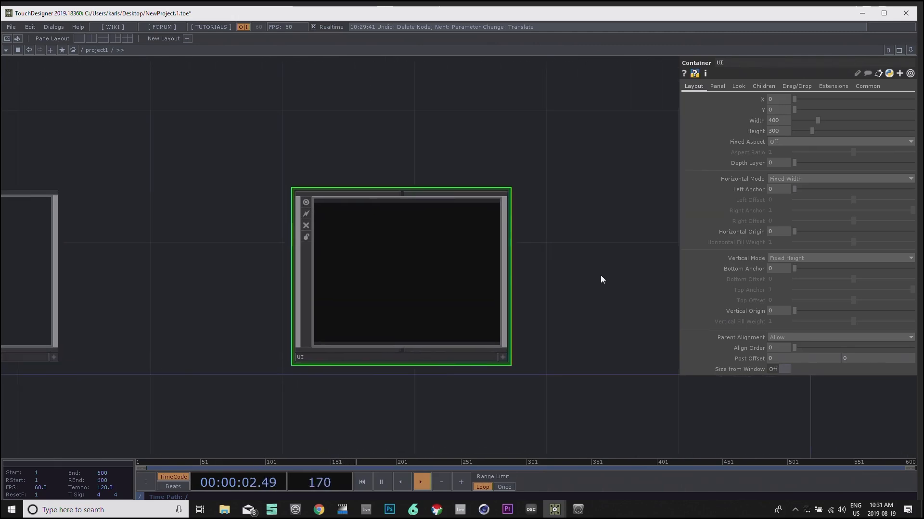
# Step: Split the workspace into two side-by-side network panes, one showing the root network and the other project1
pyautogui.moveTo(262, 202); pyautogui.dragTo(417, 179)
pyautogui.scroll(-3, 328, 220)
pyautogui.moveTo(500, 152); pyautogui.dragTo(414, 144)
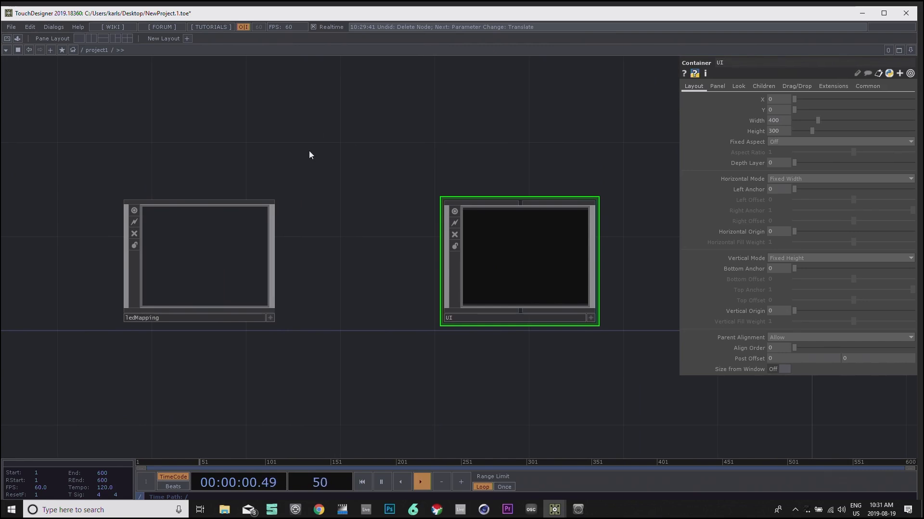
pyautogui.click(88, 39)
pyautogui.moveTo(748, 135); pyautogui.dragTo(555, 167)
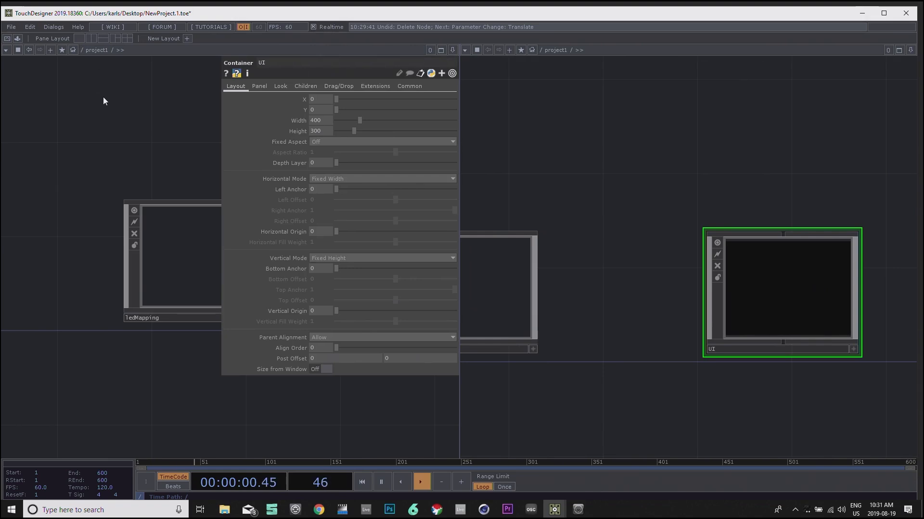
pyautogui.press('u')
pyautogui.moveTo(68, 119); pyautogui.dragTo(169, 150)
pyautogui.scroll(5, 137, 229)
pyautogui.moveTo(168, 118); pyautogui.dragTo(61, 180)
pyautogui.moveTo(122, 183); pyautogui.dragTo(68, 154)
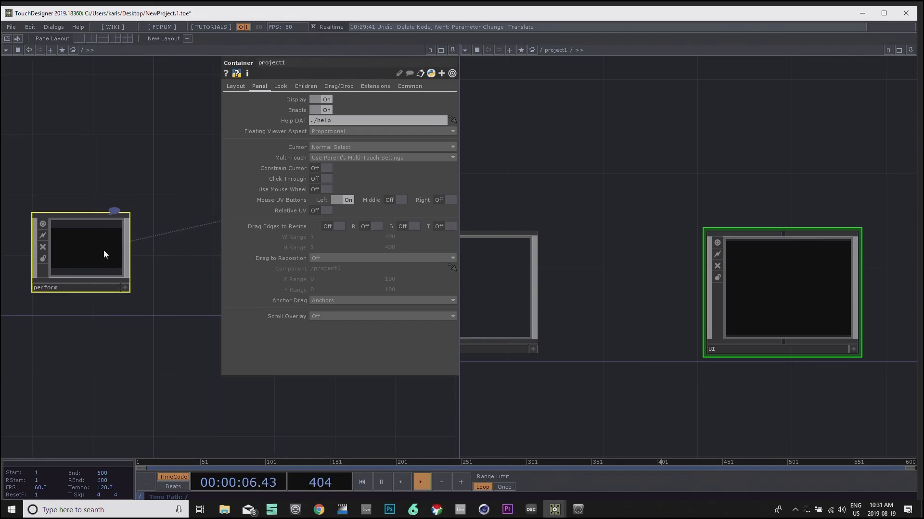
# Step: Assign the UI container as the Window Operator of the root-level perform window, giving project1/UI
pyautogui.click(74, 262)
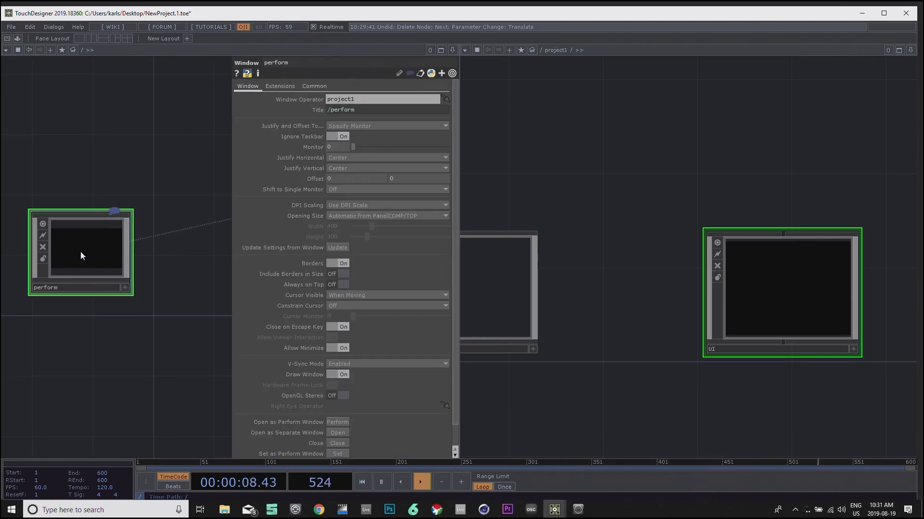
pyautogui.moveTo(113, 166); pyautogui.dragTo(170, 157)
pyautogui.scroll(4, 126, 255)
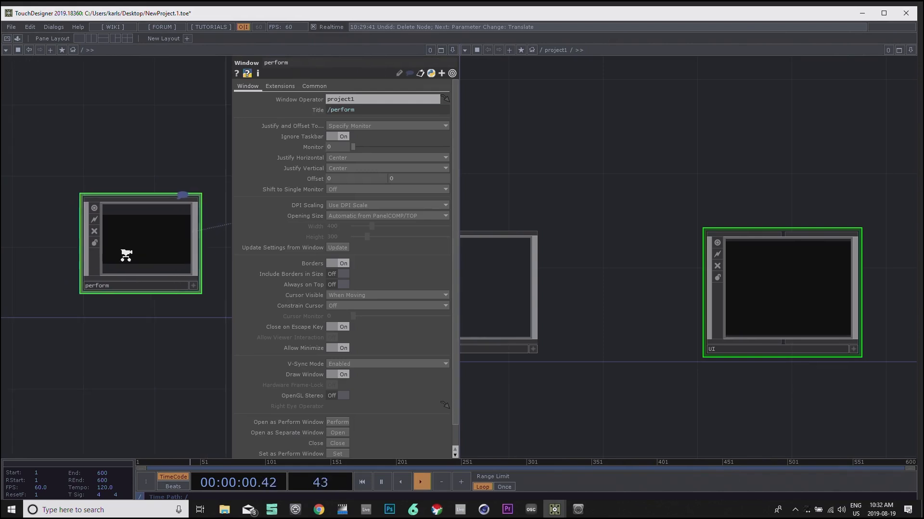
pyautogui.scroll(-2, 126, 254)
pyautogui.moveTo(176, 123); pyautogui.dragTo(127, 116)
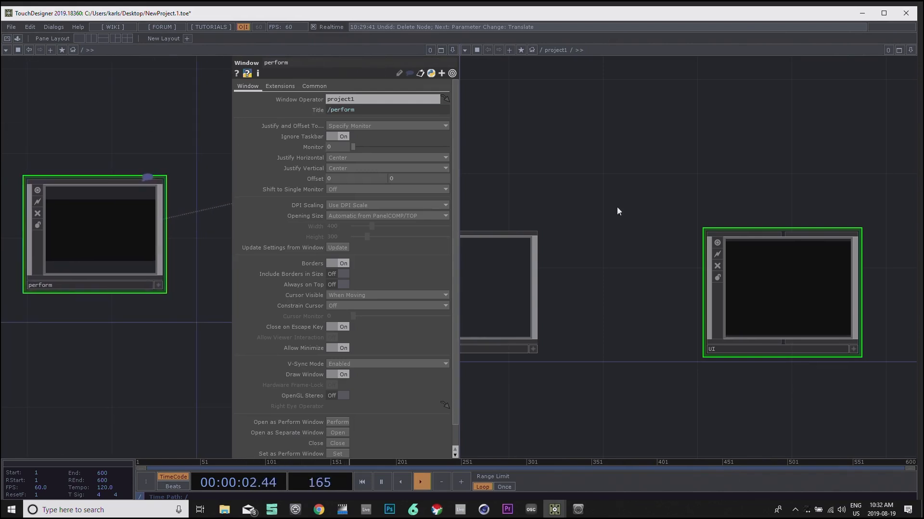
pyautogui.moveTo(804, 297); pyautogui.dragTo(355, 100)
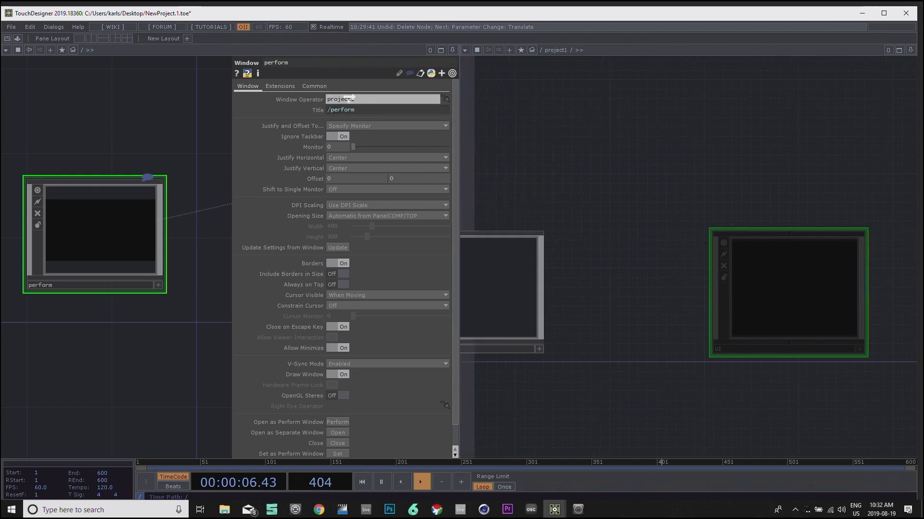
pyautogui.moveTo(657, 177); pyautogui.dragTo(716, 157)
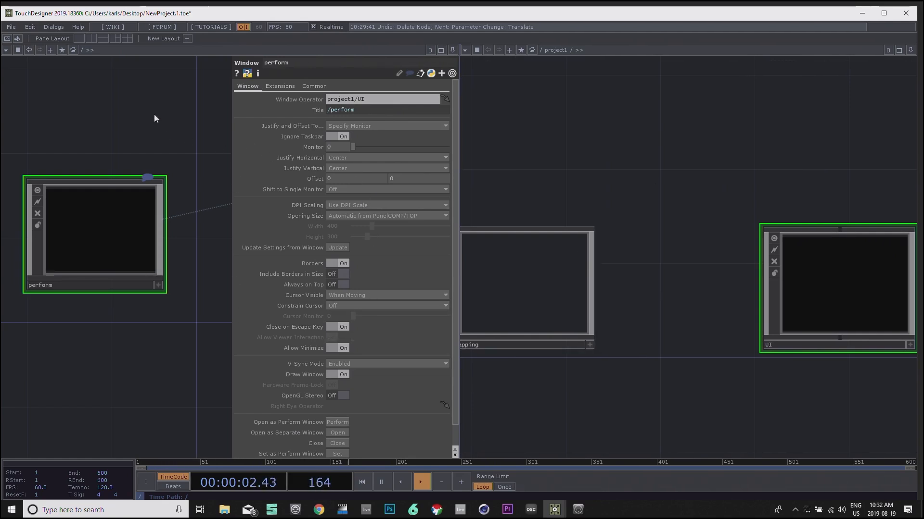
# Step: Preview the UI container in perform mode, and return to the network editor
pyautogui.moveTo(154, 114); pyautogui.dragTo(175, 111)
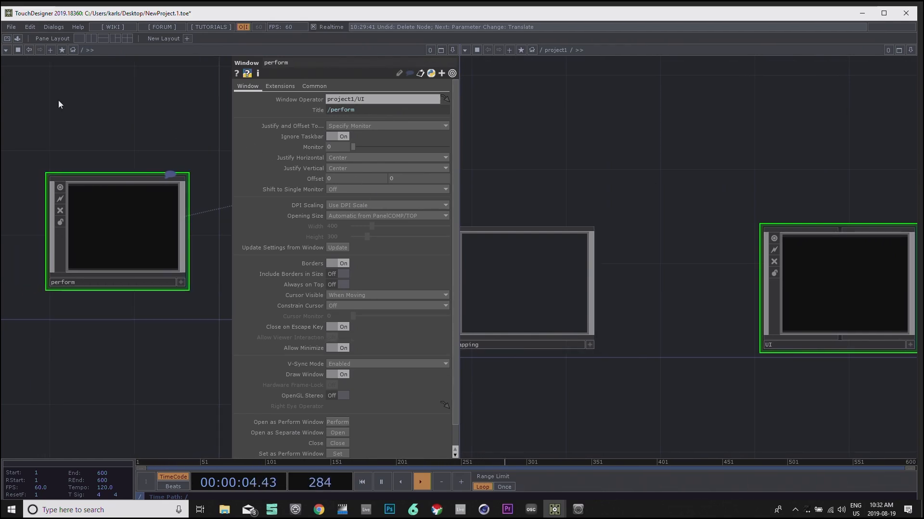
pyautogui.click(8, 42)
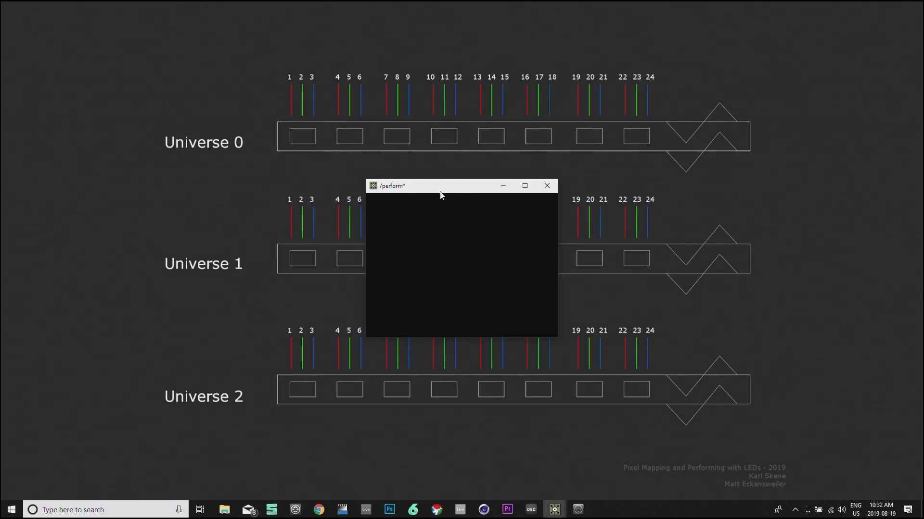
pyautogui.moveTo(441, 189); pyautogui.dragTo(421, 154)
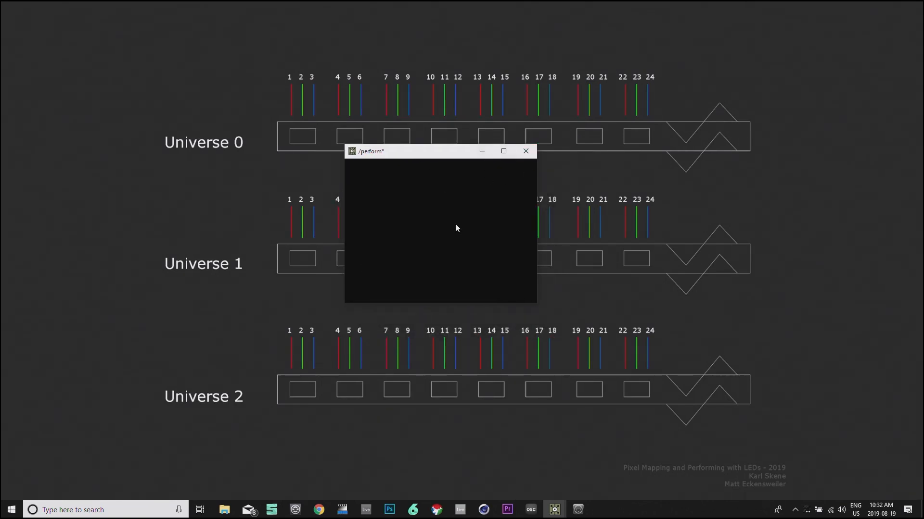
pyautogui.press('Escape')
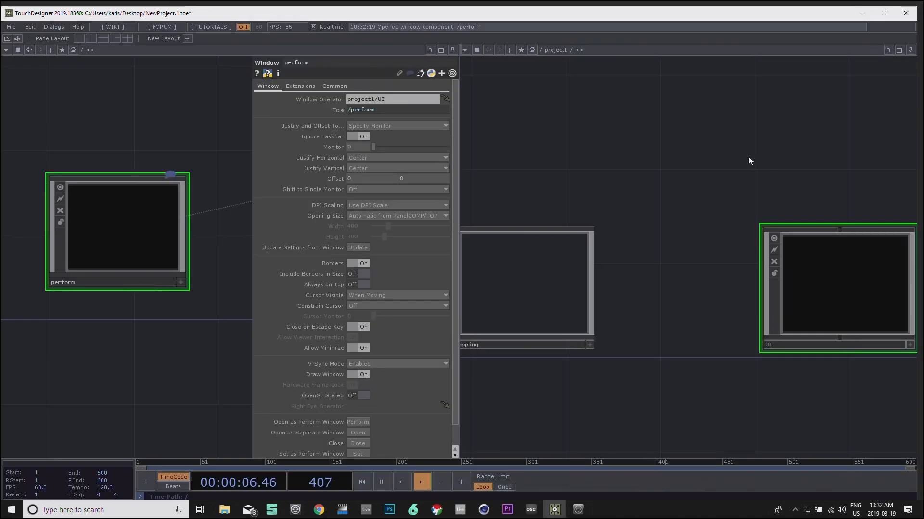
# Step: Set the UI container's width to 1920 and its height to 1080
pyautogui.moveTo(678, 166); pyautogui.dragTo(601, 142)
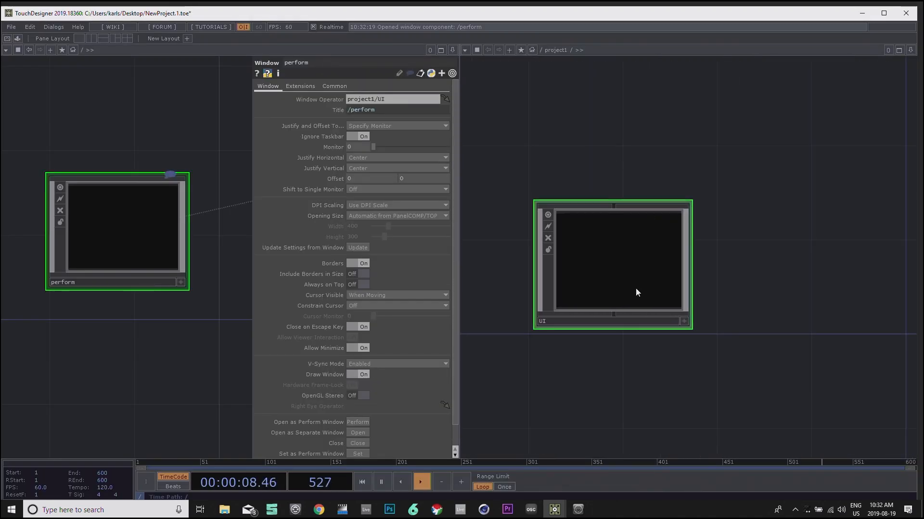
pyautogui.doubleClick(618, 272)
pyautogui.press('u')
pyautogui.press('p')
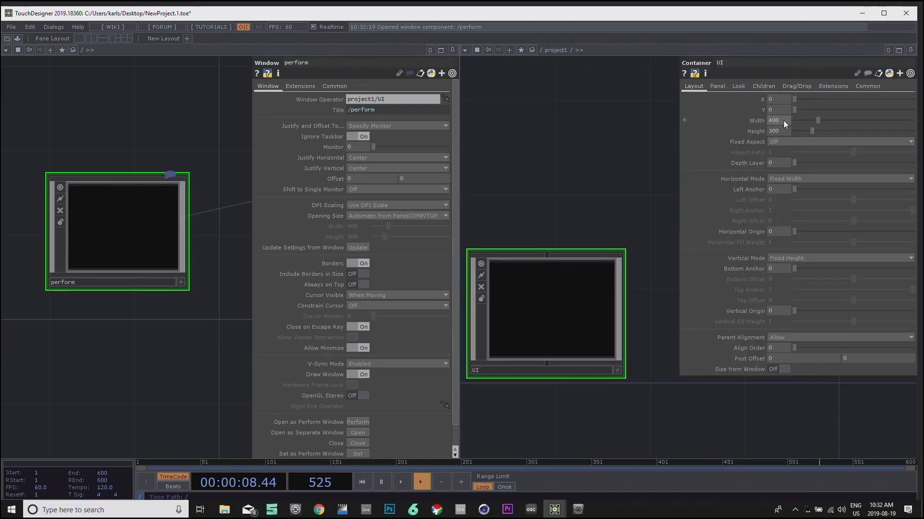
pyautogui.write('1280')
pyautogui.press('BackSpace')
pyautogui.press('BackSpace')
pyautogui.press('BackSpace')
pyautogui.press('BackSpace')
pyautogui.write('1920')
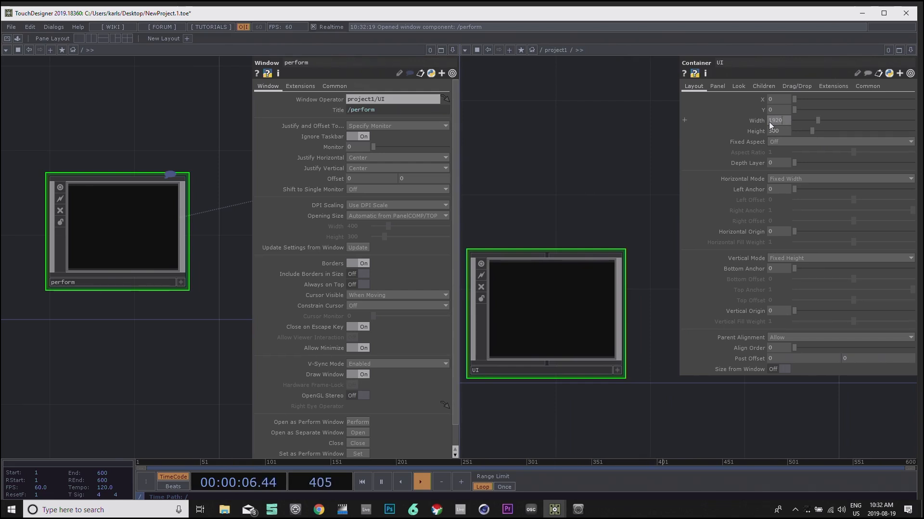
pyautogui.click(779, 130)
pyautogui.write('1080')
pyautogui.press('Return')
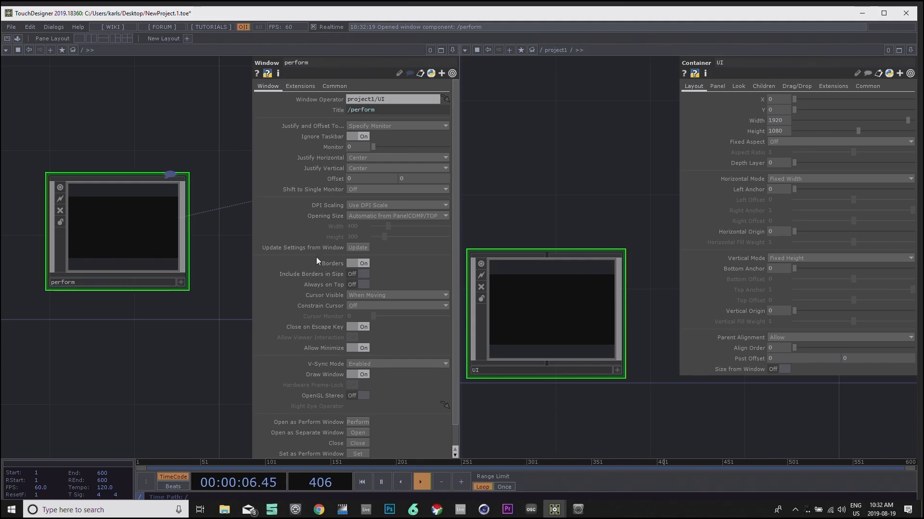
# Step: Turn off the perform window's borders and set its opening size to Fill
pyautogui.click(364, 263)
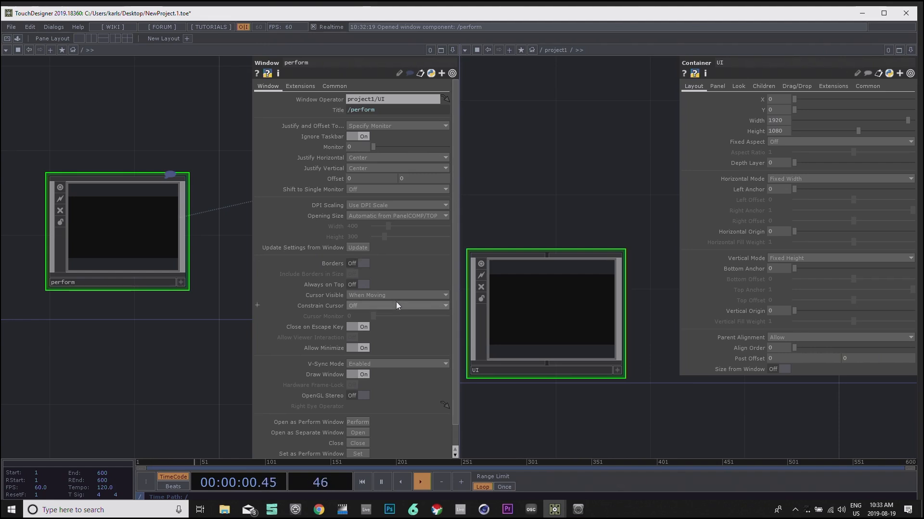
pyautogui.click(399, 219)
pyautogui.click(357, 235)
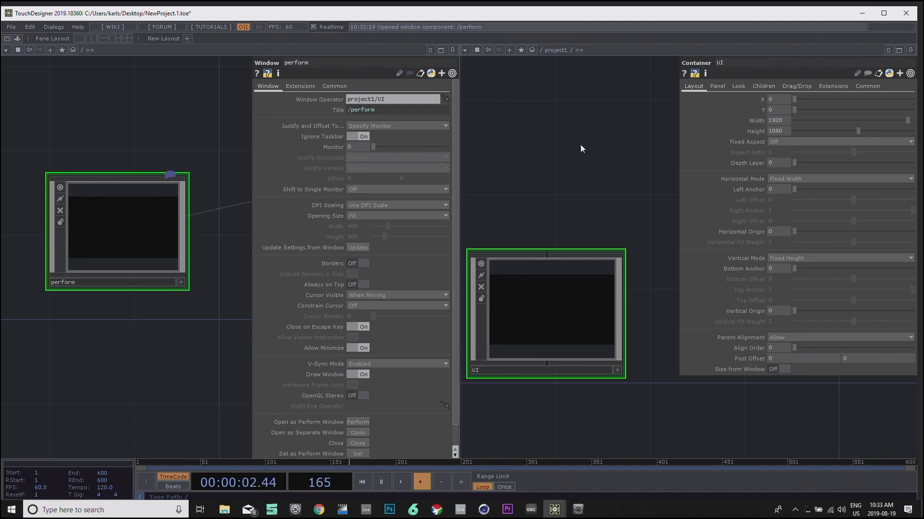
# Step: Close the pane showing the root network, keeping only the project1 network in a single pane
pyautogui.moveTo(540, 146); pyautogui.dragTo(555, 143)
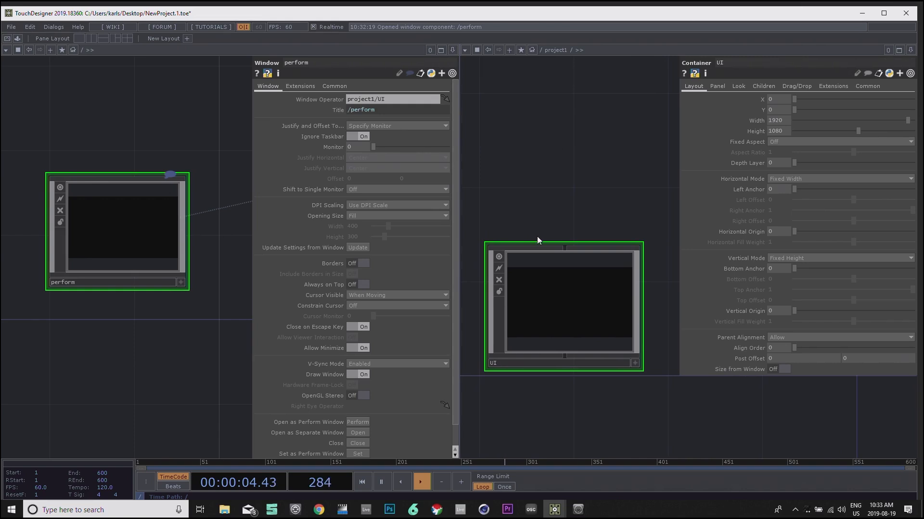
pyautogui.click(453, 51)
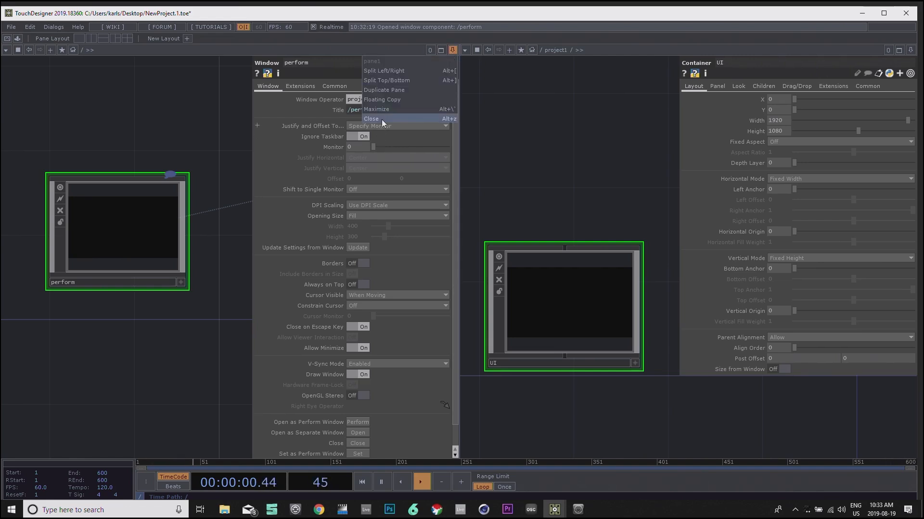
pyautogui.click(381, 123)
pyautogui.moveTo(200, 203); pyautogui.dragTo(484, 191)
pyautogui.moveTo(272, 152); pyautogui.dragTo(425, 173)
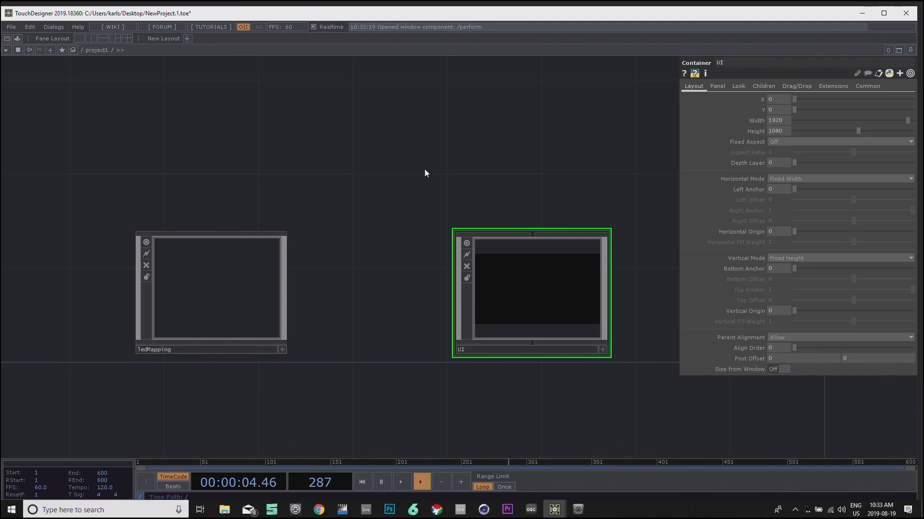
pyautogui.moveTo(410, 206); pyautogui.dragTo(318, 174)
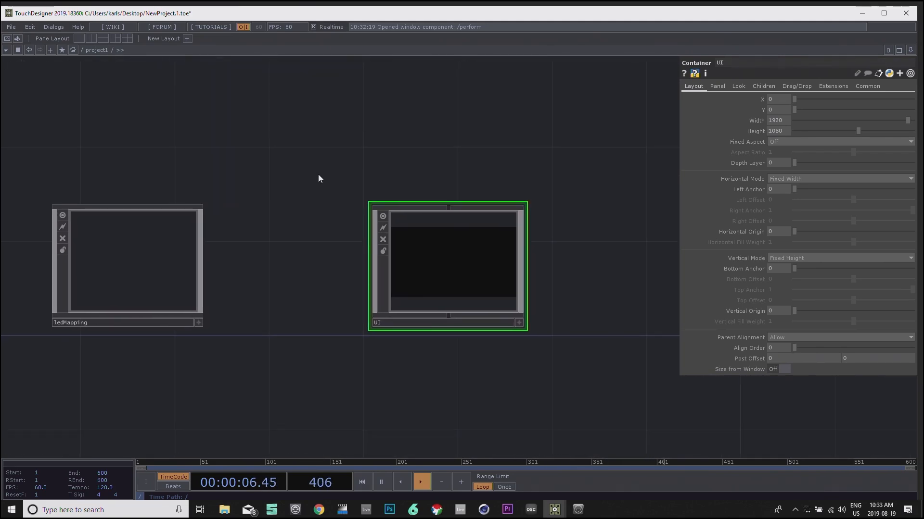
# Step: Enter the UI container and add an OP Viewer component to its empty network
pyautogui.doubleClick(459, 269)
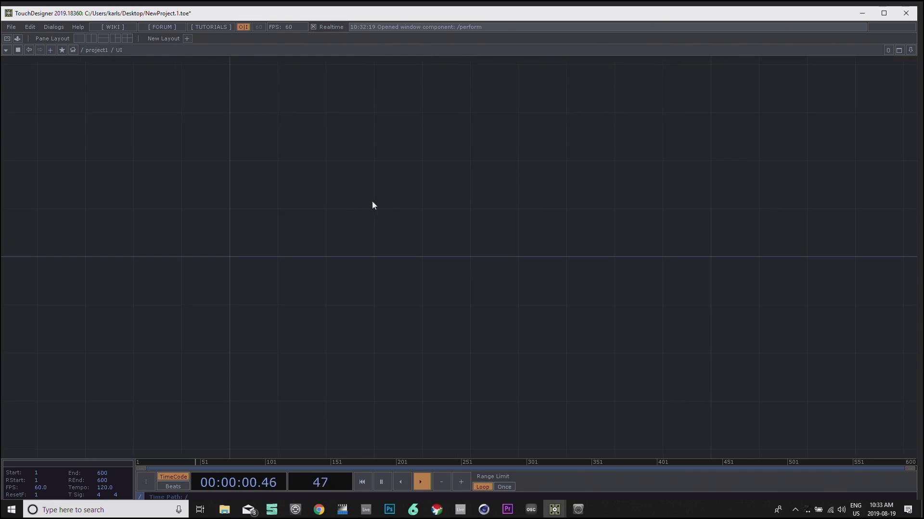
pyautogui.moveTo(338, 201); pyautogui.dragTo(475, 212)
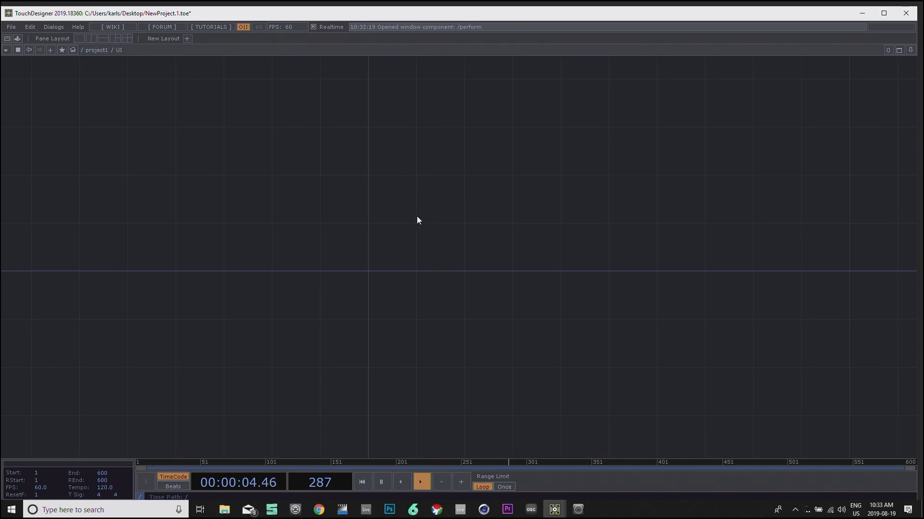
pyautogui.press('Tab')
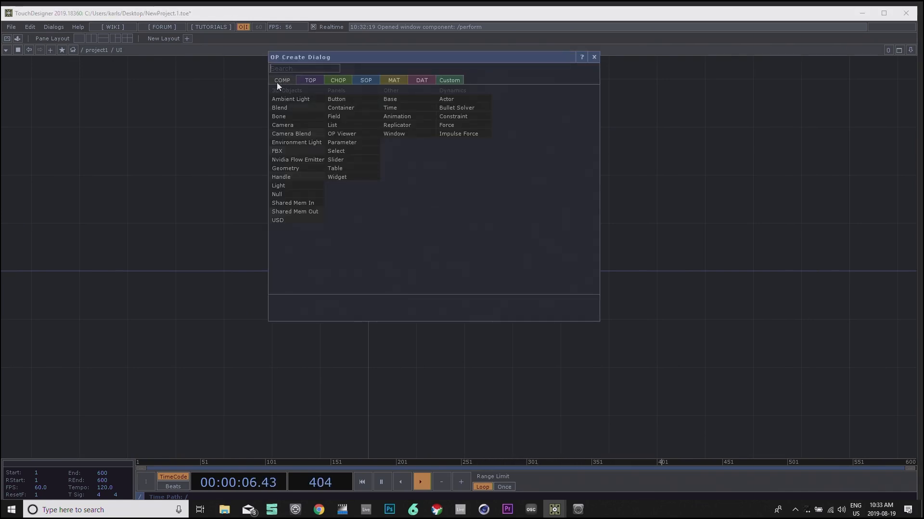
pyautogui.click(346, 133)
pyautogui.click(361, 224)
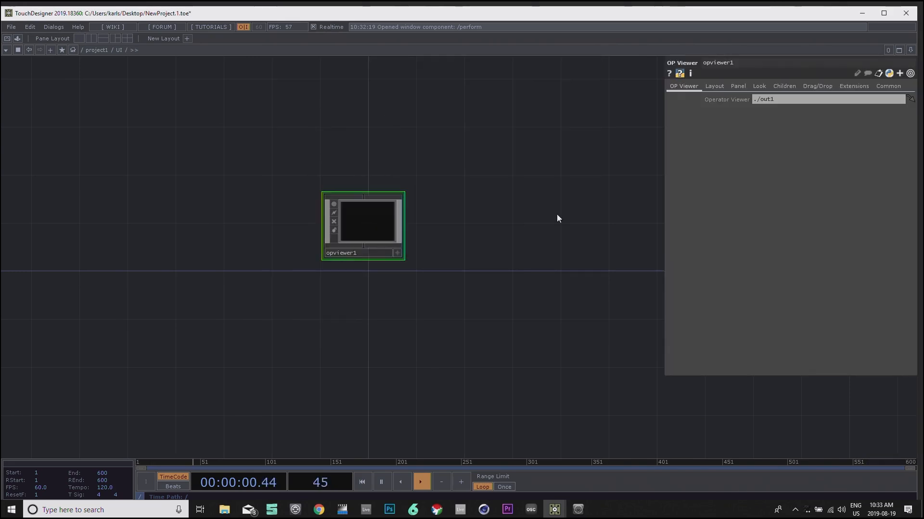
pyautogui.moveTo(548, 177); pyautogui.dragTo(526, 186)
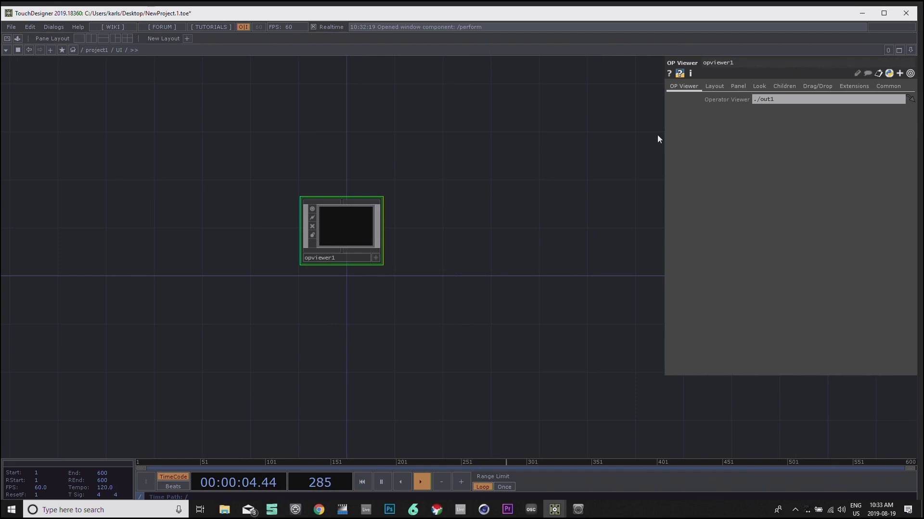
pyautogui.moveTo(527, 191); pyautogui.dragTo(459, 222)
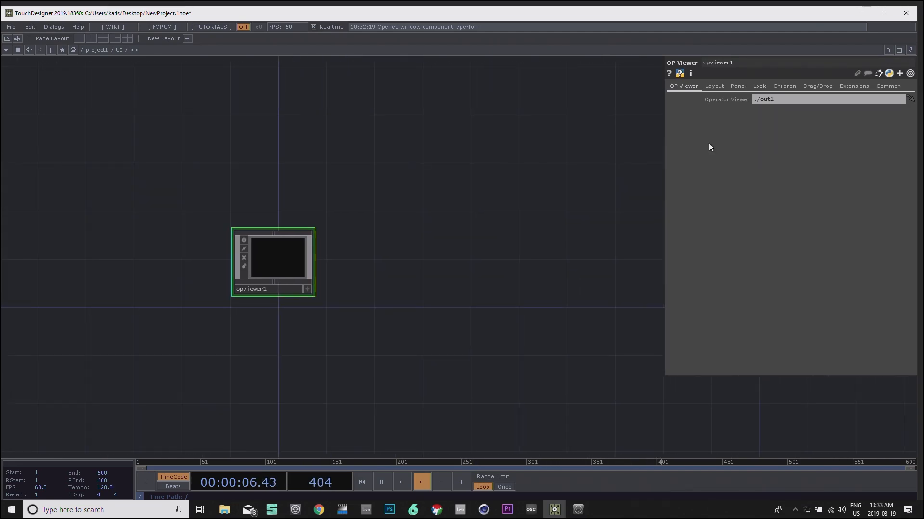
# Step: Show the OP Viewer's Look parameters, split the editor into two side-by-side panes, and open ledMapping's previz network in the second
pyautogui.click(760, 86)
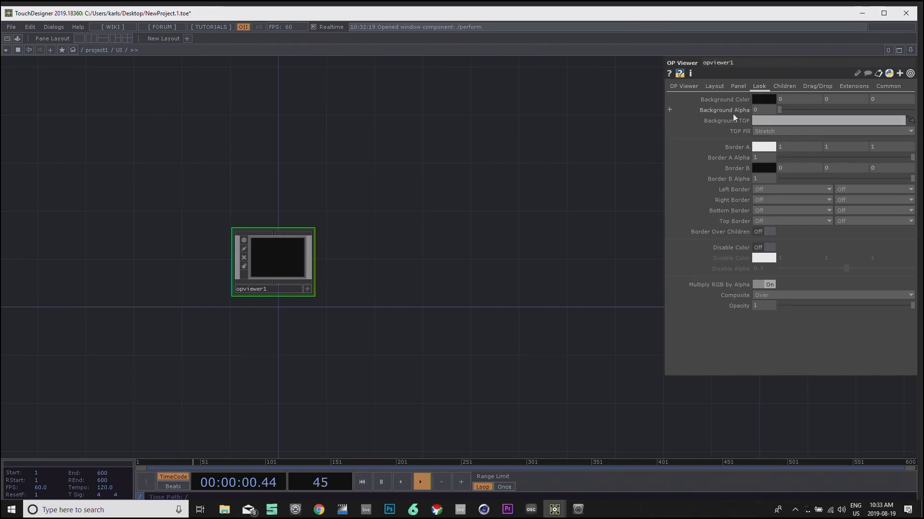
pyautogui.moveTo(504, 181); pyautogui.dragTo(515, 213)
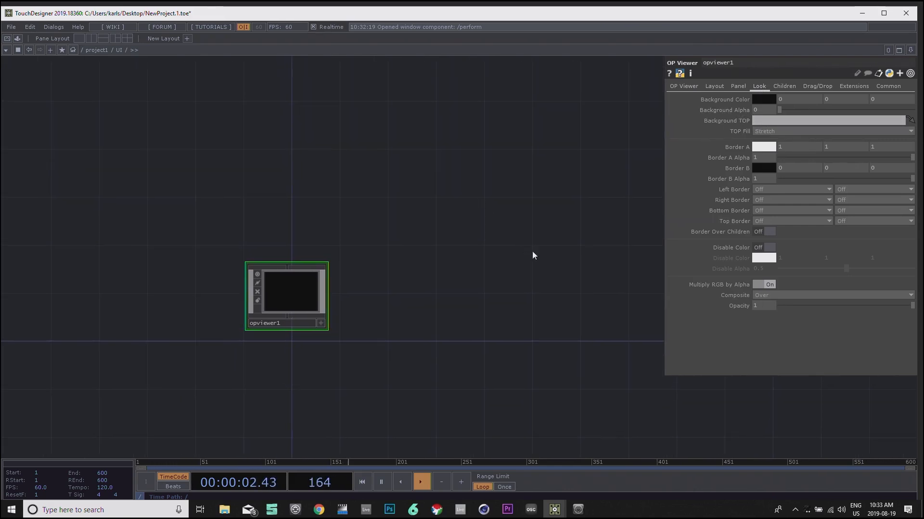
pyautogui.moveTo(532, 251); pyautogui.dragTo(505, 215)
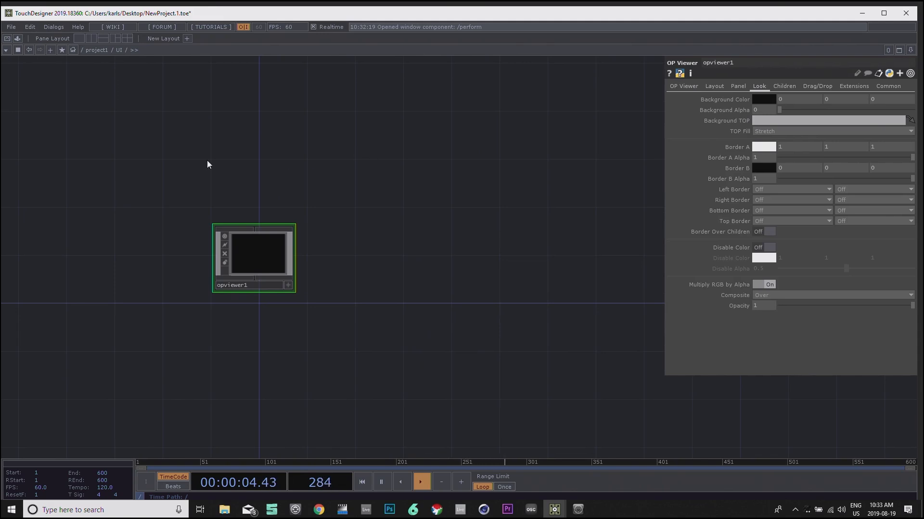
pyautogui.click(91, 39)
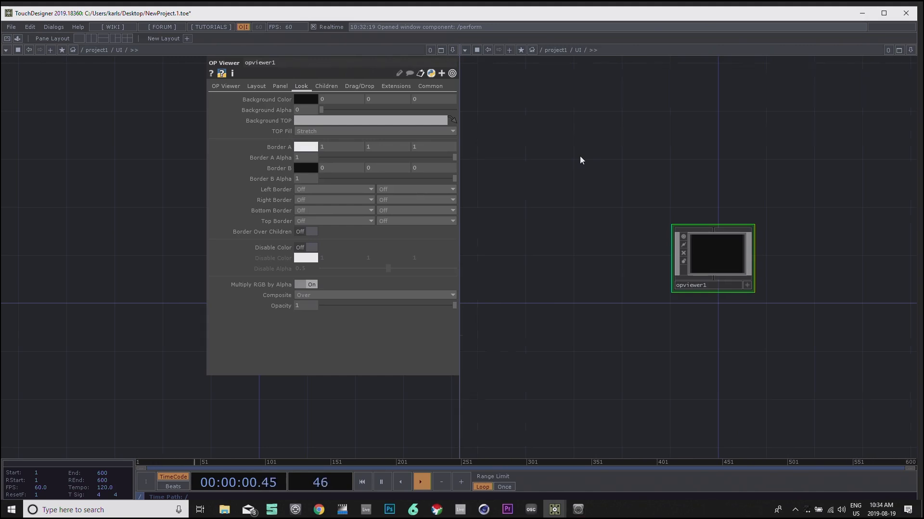
pyautogui.press('u')
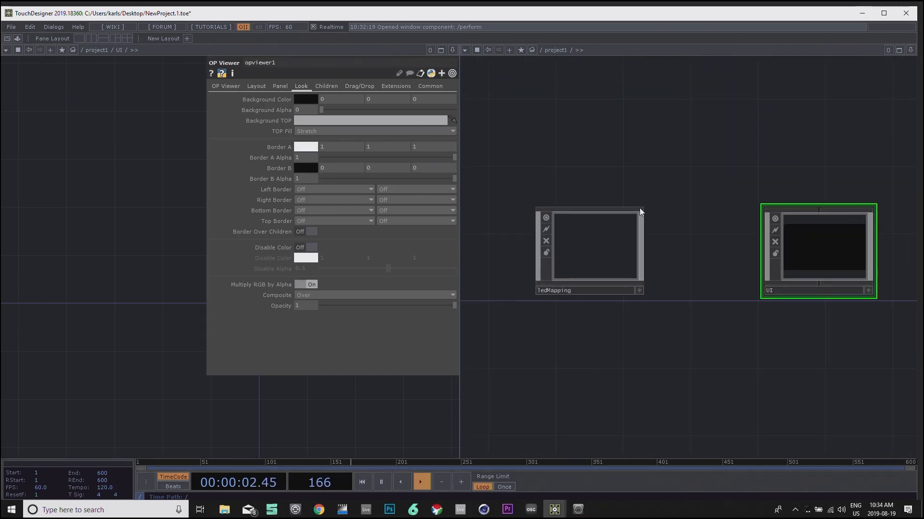
pyautogui.press('i')
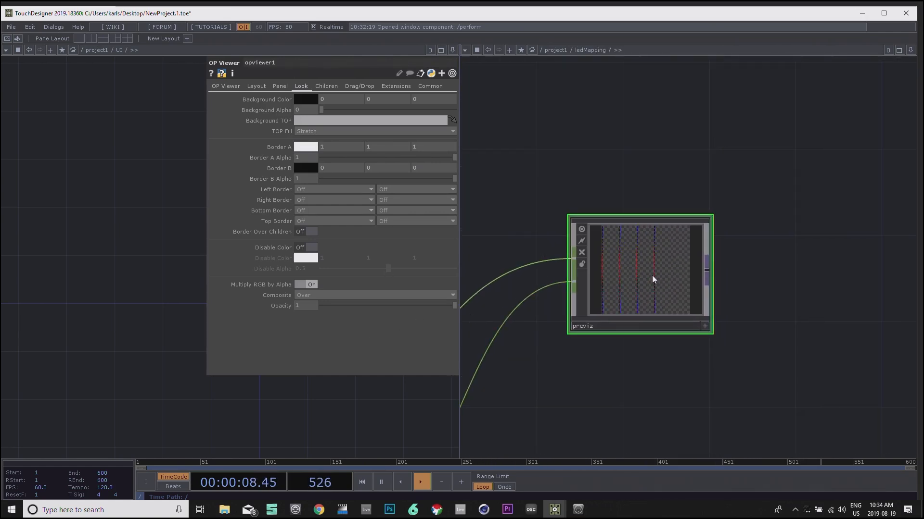
pyautogui.press('i')
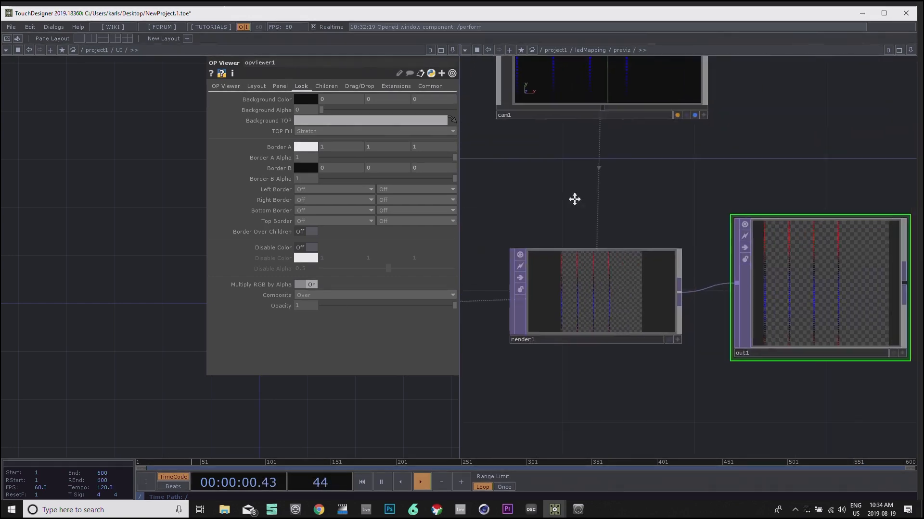
pyautogui.moveTo(574, 199); pyautogui.dragTo(566, 203)
# Step: Assign previz's out1 as the Background TOP of opviewer1, giving /project1/ledMapping/previz/out1
pyautogui.moveTo(204, 182); pyautogui.dragTo(94, 186)
pyautogui.moveTo(172, 161); pyautogui.dragTo(120, 153)
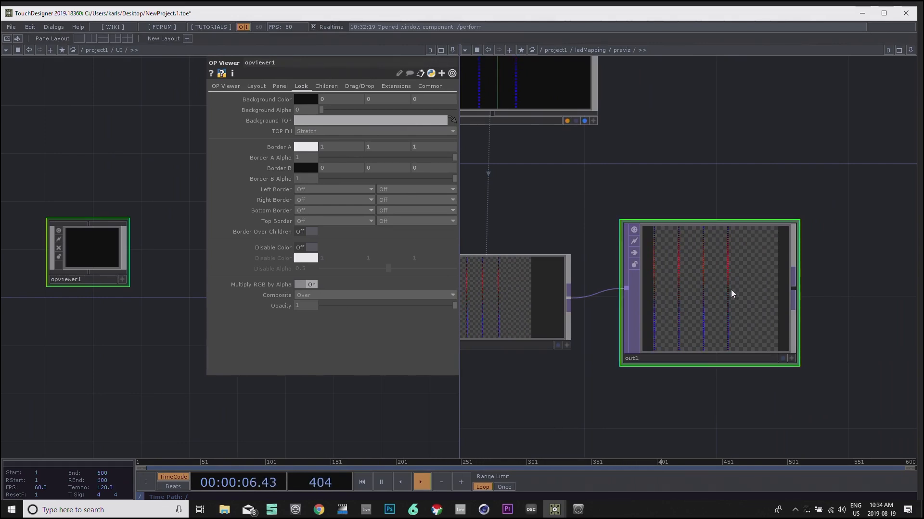
pyautogui.moveTo(731, 293); pyautogui.dragTo(345, 122)
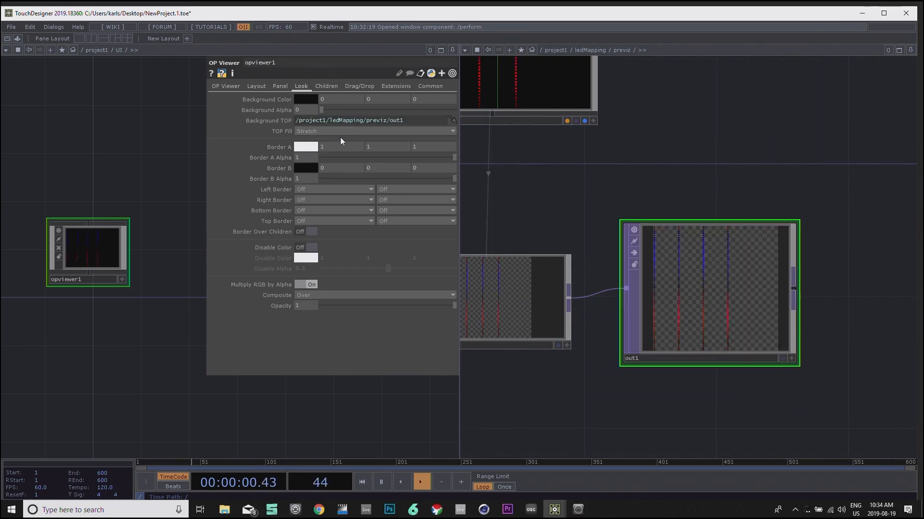
# Step: Close the pane showing the previz network, keeping only the UI network
pyautogui.moveTo(619, 188); pyautogui.dragTo(713, 189)
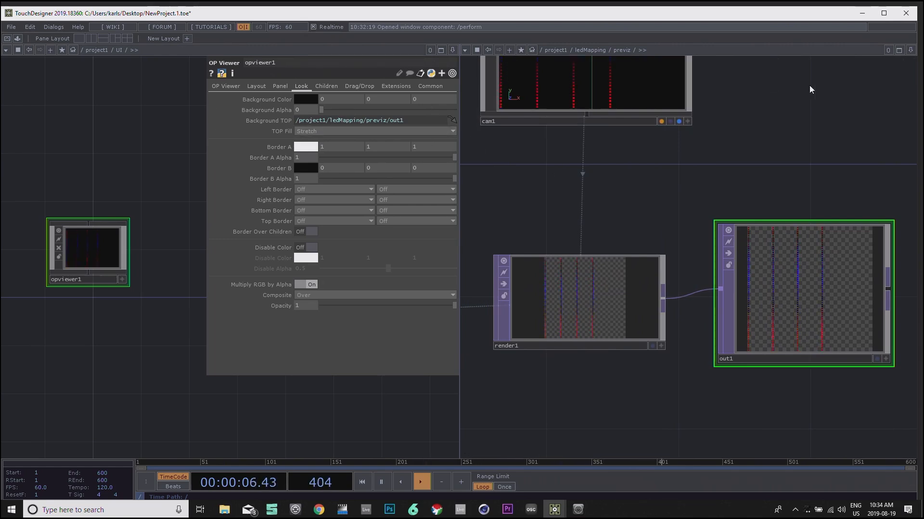
pyautogui.click(910, 50)
pyautogui.click(845, 120)
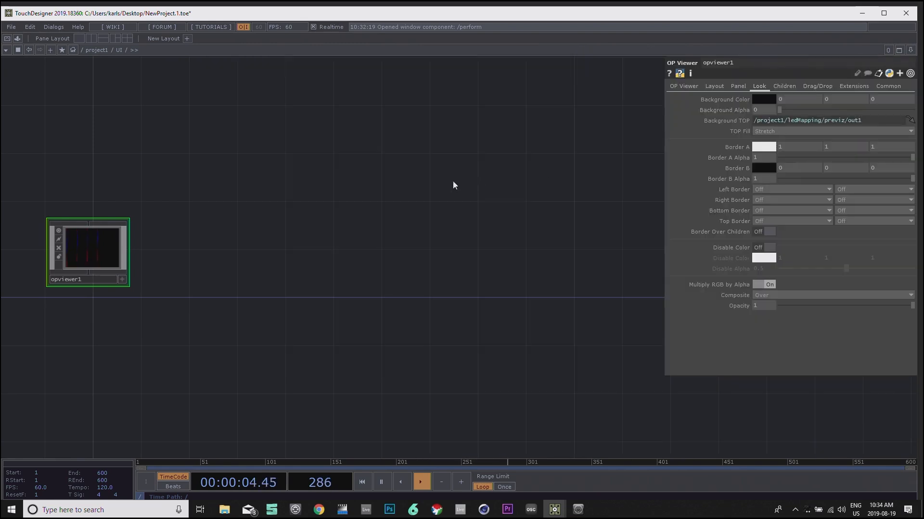
# Step: Preview the UI container with the LED strips in perform mode
pyautogui.press('h')
pyautogui.scroll(2, 329, 282)
pyautogui.moveTo(145, 176); pyautogui.dragTo(288, 215)
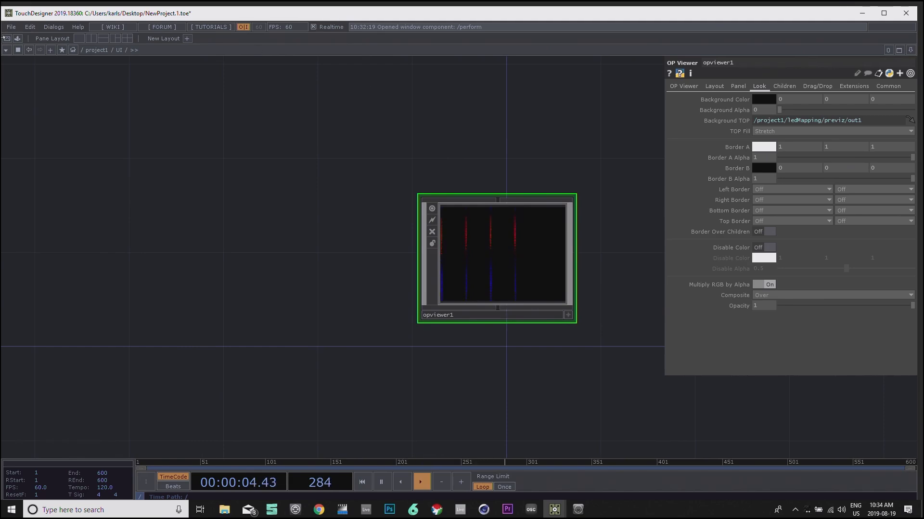
pyautogui.click(6, 38)
pyautogui.press('Escape')
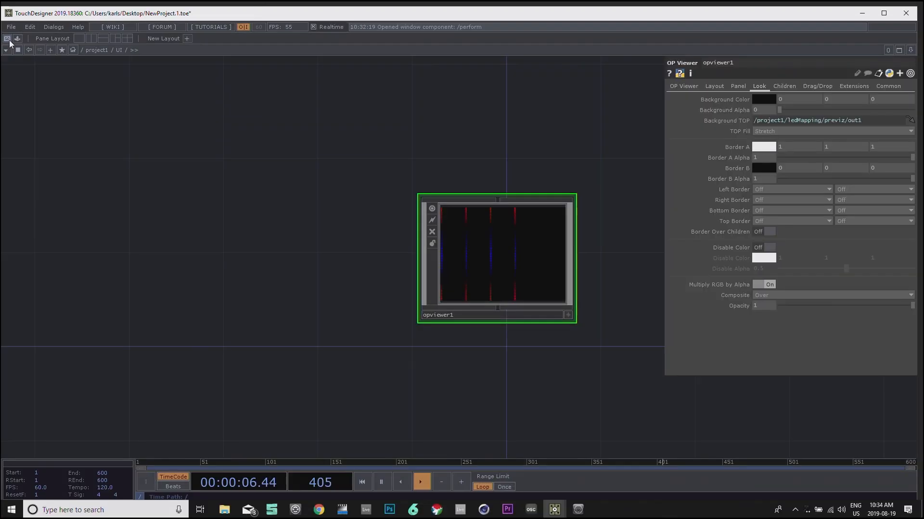
pyautogui.click(10, 39)
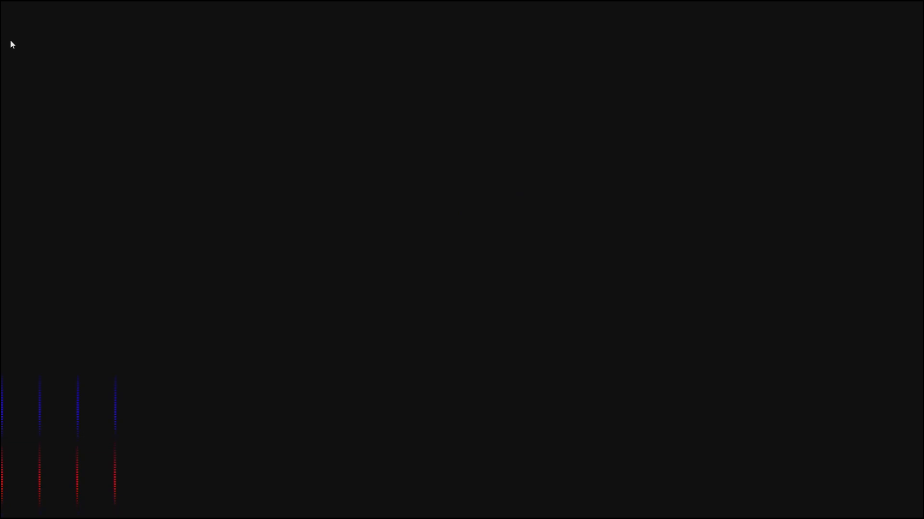
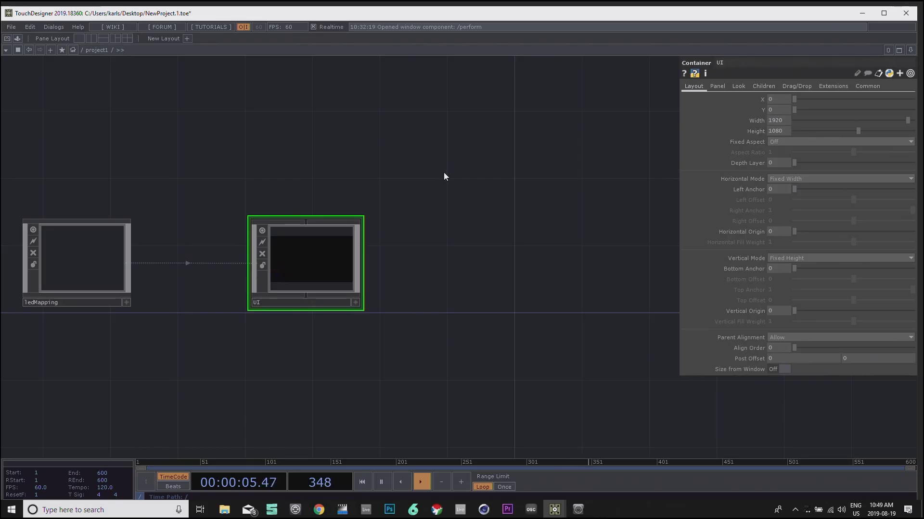
# Step: Go up to the root network and split the editor into two side-by-side panes with the perform window in the first
pyautogui.press('u')
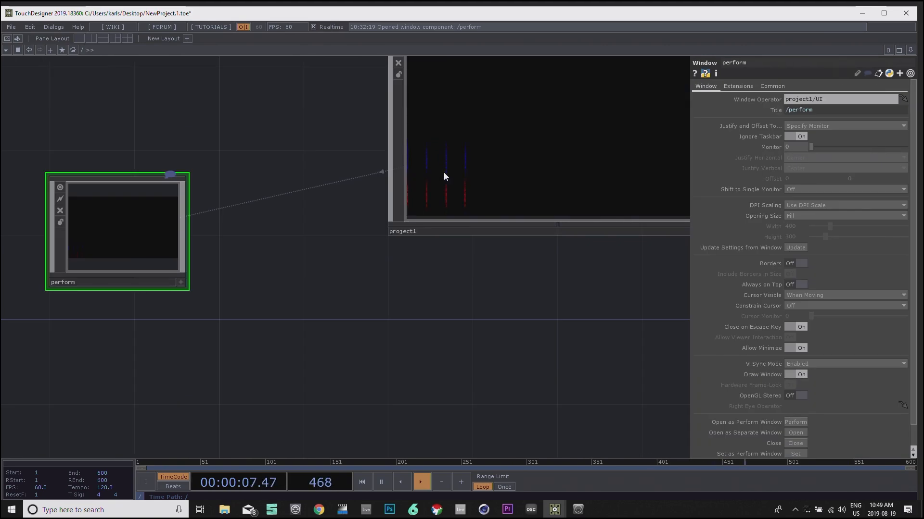
pyautogui.moveTo(273, 133); pyautogui.dragTo(160, 223)
pyautogui.moveTo(457, 109); pyautogui.dragTo(418, 143)
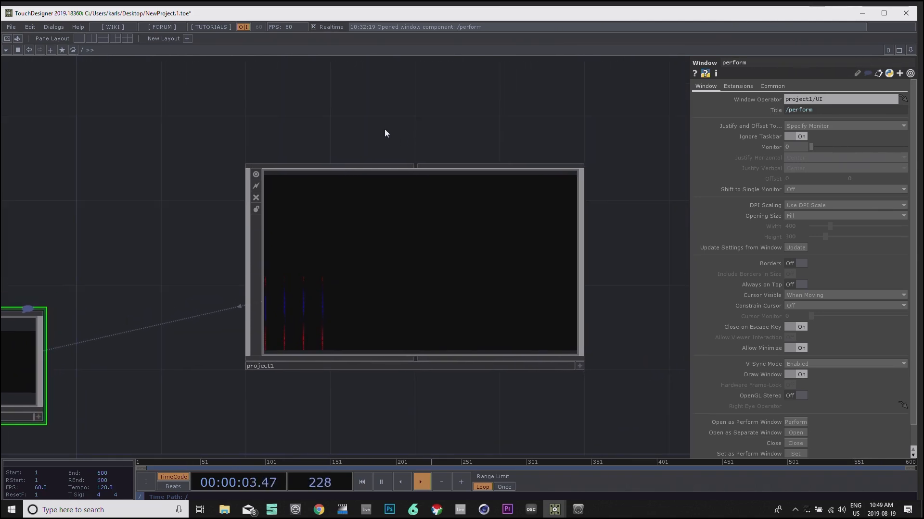
pyautogui.moveTo(383, 132); pyautogui.dragTo(461, 126)
pyautogui.scroll(-2, 460, 132)
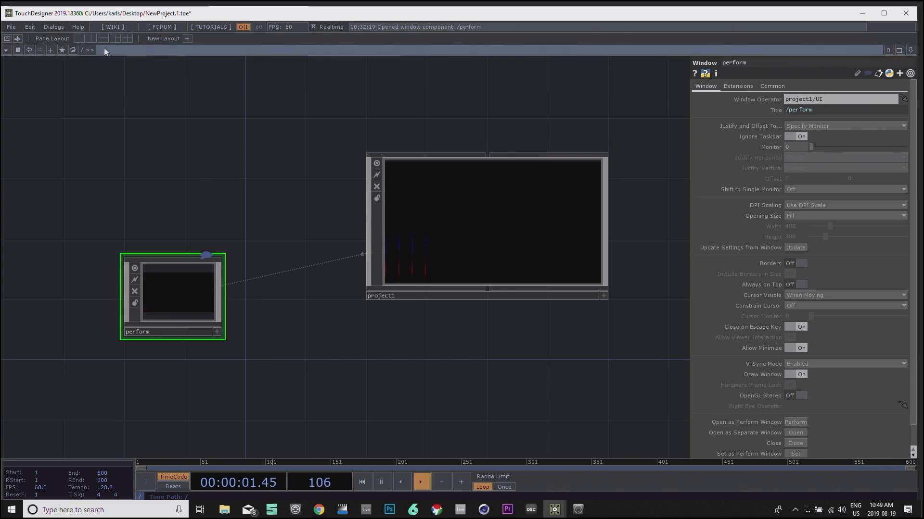
pyautogui.click(92, 38)
pyautogui.moveTo(128, 141); pyautogui.dragTo(75, 145)
pyautogui.moveTo(167, 139); pyautogui.dragTo(112, 127)
pyautogui.moveTo(593, 147); pyautogui.dragTo(493, 163)
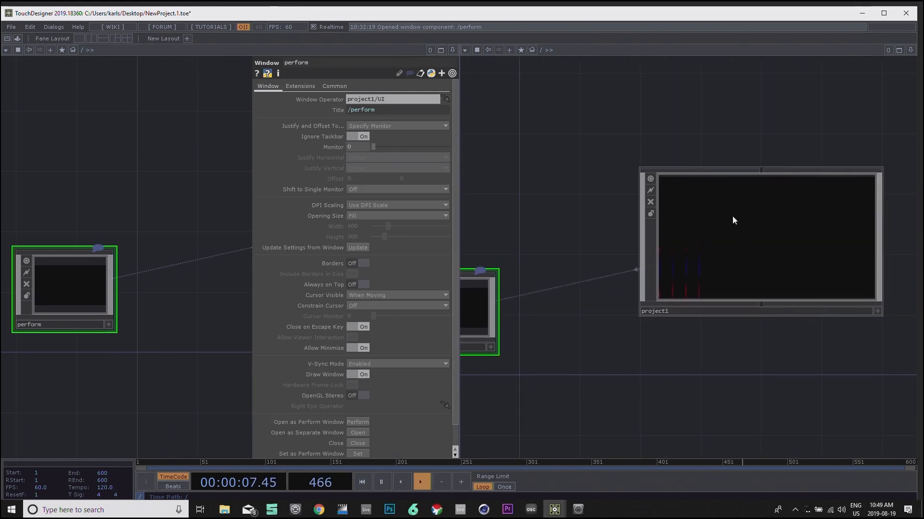
# Step: Open project1's UI network in the second pane and examine opviewer1's Background TOP reference
pyautogui.doubleClick(732, 216)
pyautogui.moveTo(740, 175); pyautogui.dragTo(582, 127)
pyautogui.press('p')
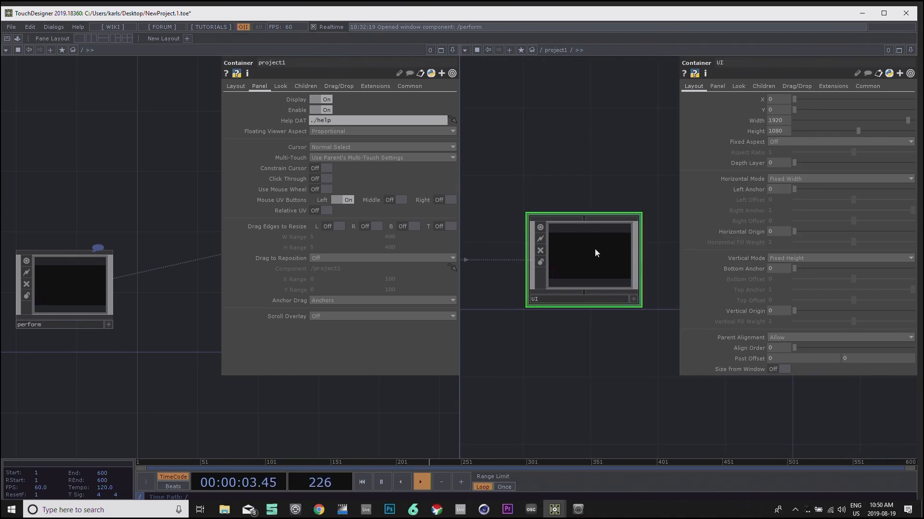
pyautogui.press('i')
pyautogui.moveTo(566, 238); pyautogui.dragTo(538, 221)
pyautogui.moveTo(538, 222); pyautogui.dragTo(592, 189, button='middle')
pyautogui.moveTo(589, 188); pyautogui.dragTo(414, 198)
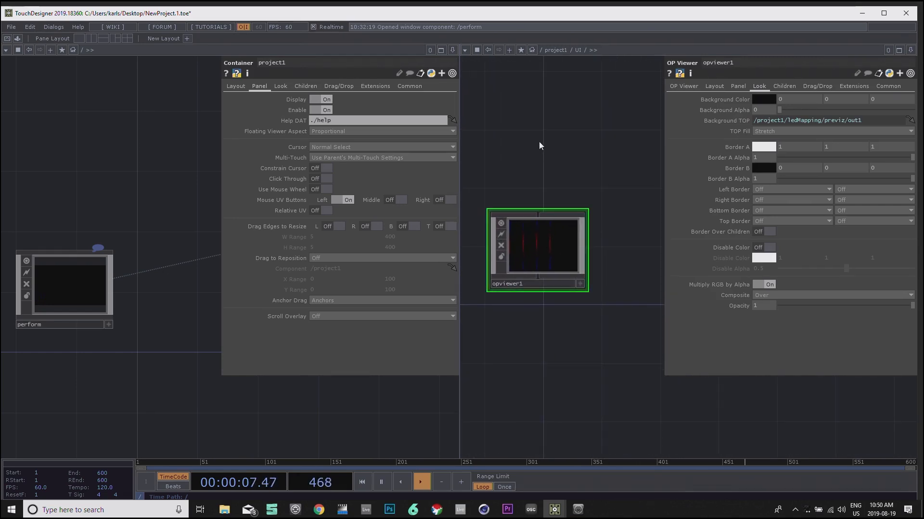
pyautogui.moveTo(558, 160); pyautogui.dragTo(540, 173)
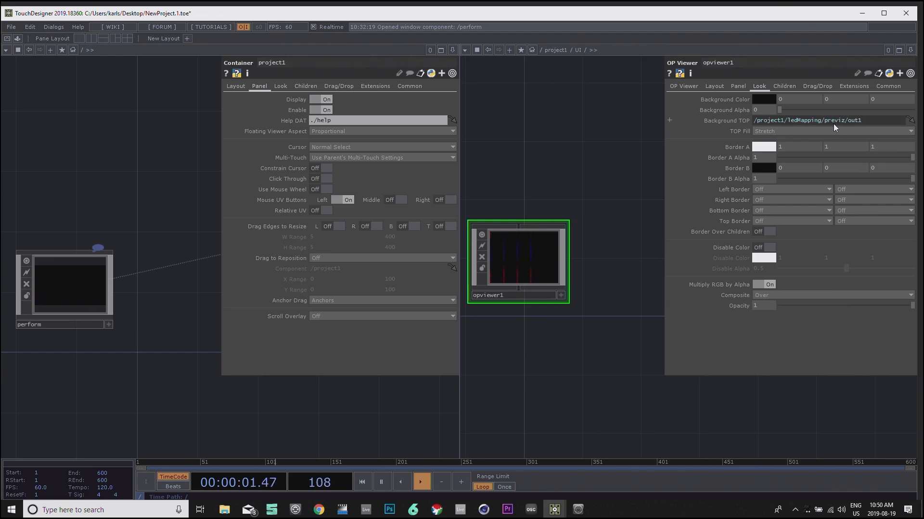
pyautogui.moveTo(574, 148); pyautogui.dragTo(619, 139)
# Step: Select the root-level perform window and review its Window Operator and opening size settings beside opviewer1
pyautogui.moveTo(133, 354); pyautogui.dragTo(158, 314)
pyautogui.click(97, 248)
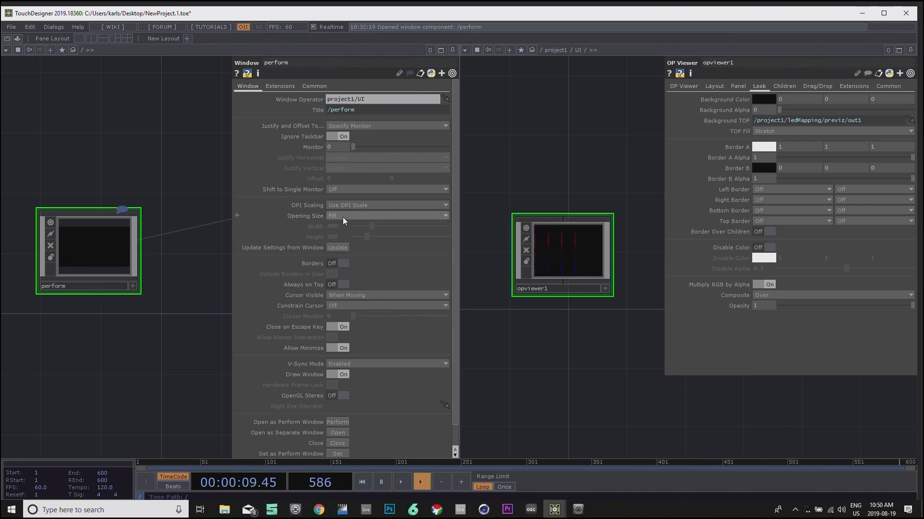
pyautogui.moveTo(106, 192); pyautogui.dragTo(92, 152)
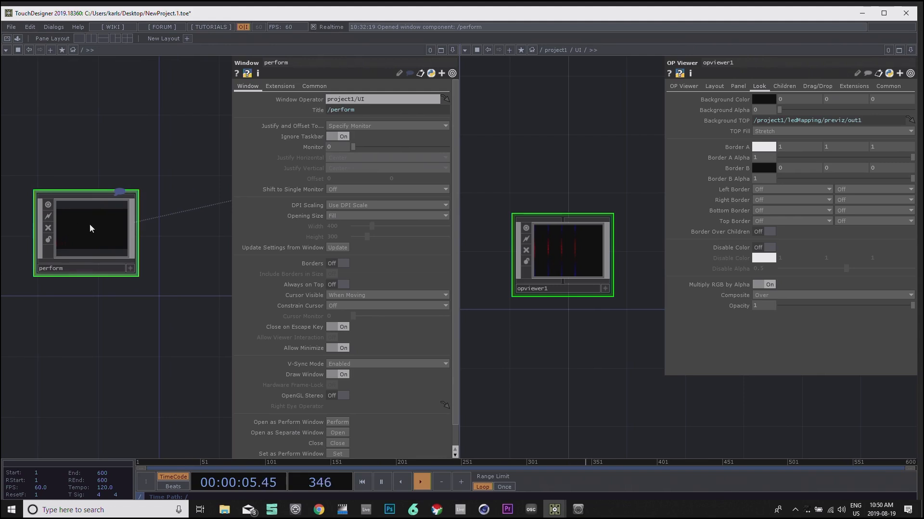
pyautogui.scroll(3, 89, 225)
pyautogui.moveTo(536, 170); pyautogui.dragTo(504, 177)
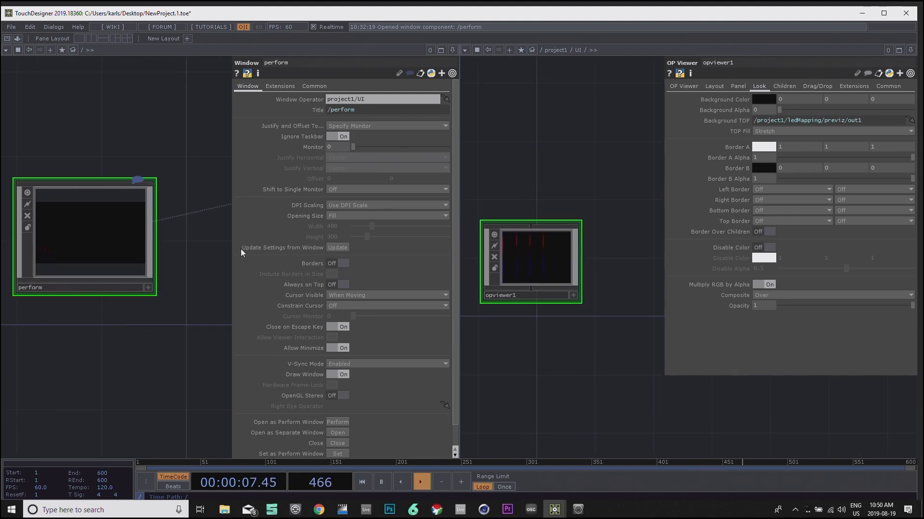
# Step: Set opviewer1's left, right, bottom and top borders to Border A
pyautogui.scroll(5, 68, 252)
pyautogui.moveTo(144, 370); pyautogui.dragTo(227, 362)
pyautogui.scroll(2, 104, 270)
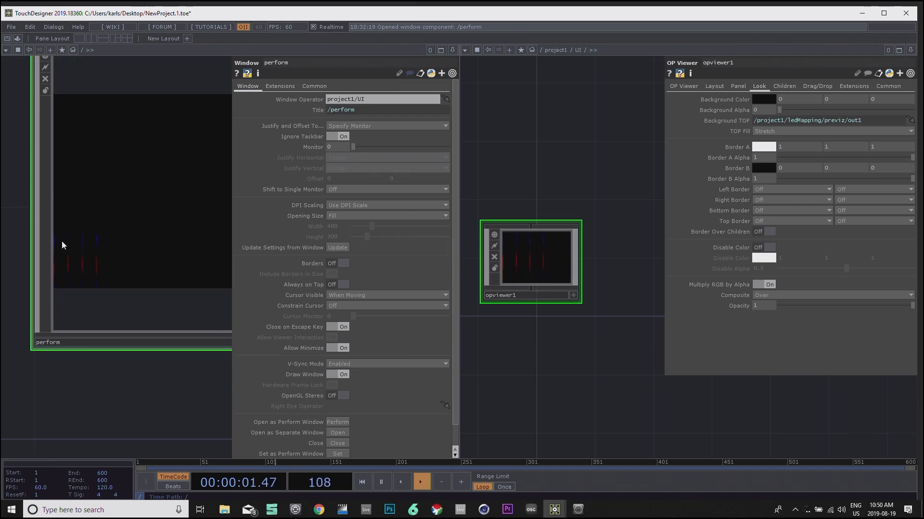
pyautogui.moveTo(571, 166); pyautogui.dragTo(622, 149)
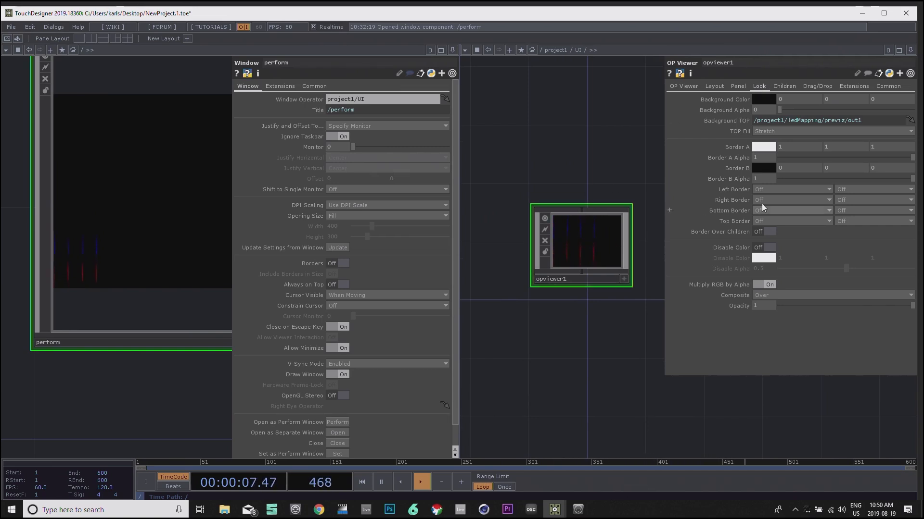
pyautogui.click(770, 190)
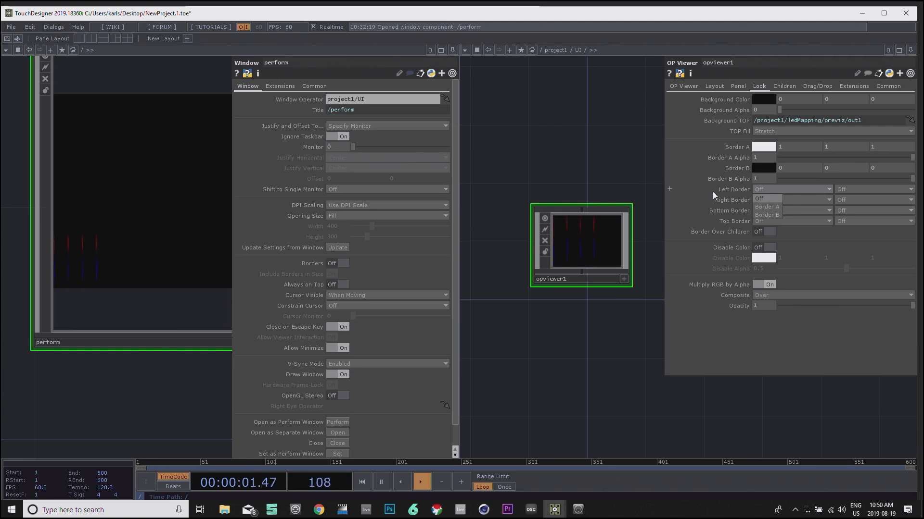
pyautogui.click(767, 208)
pyautogui.click(768, 200)
pyautogui.click(769, 219)
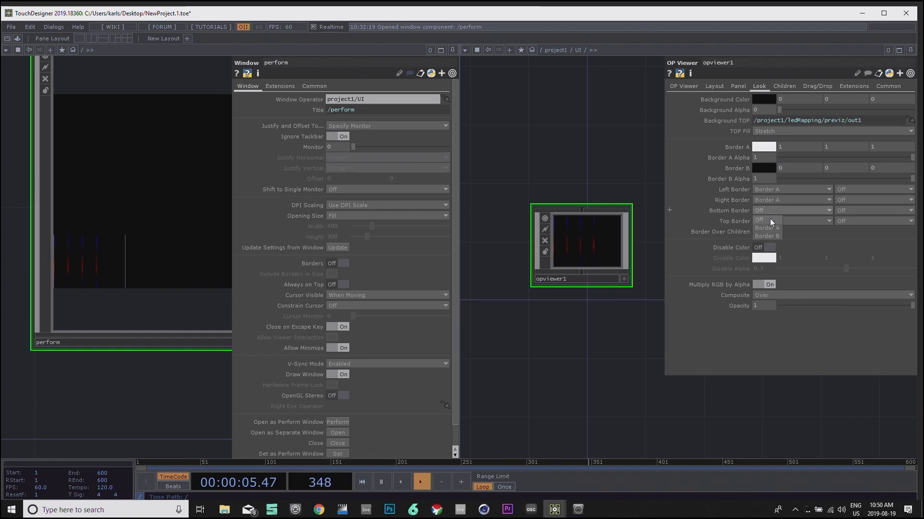
pyautogui.click(770, 228)
pyautogui.click(770, 219)
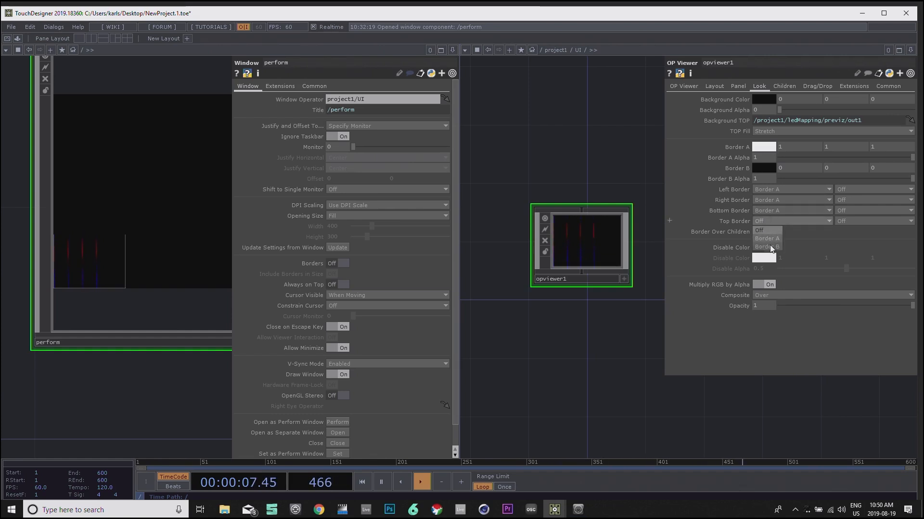
pyautogui.click(769, 239)
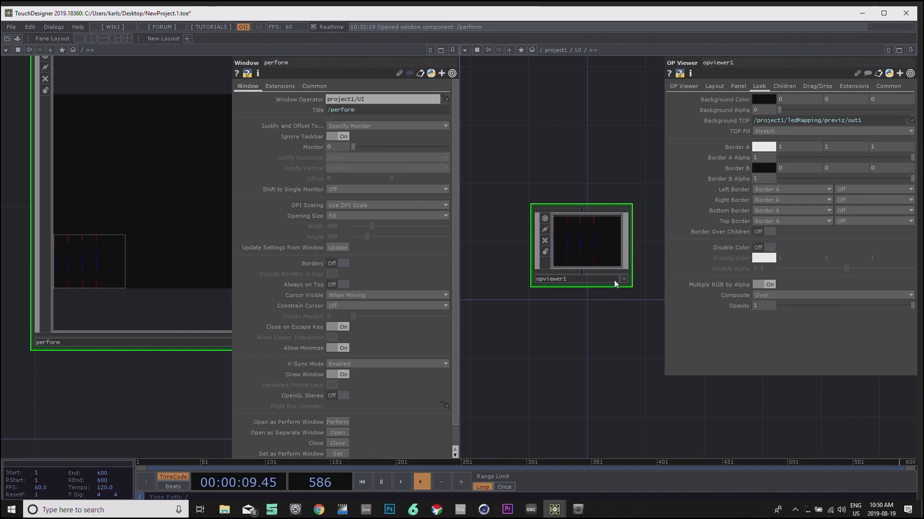
# Step: Close the pane showing the perform window and go up from the UI network to project1
pyautogui.moveTo(585, 128); pyautogui.dragTo(556, 143)
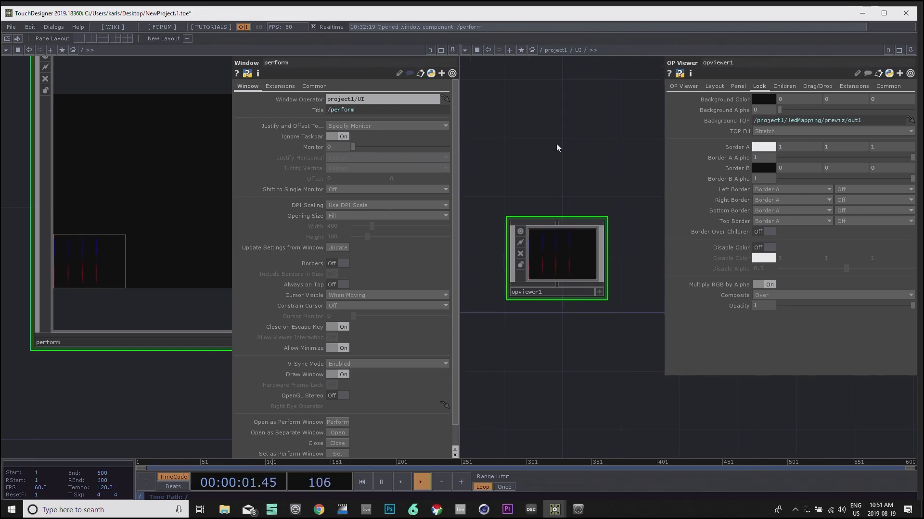
pyautogui.click(452, 50)
pyautogui.click(382, 118)
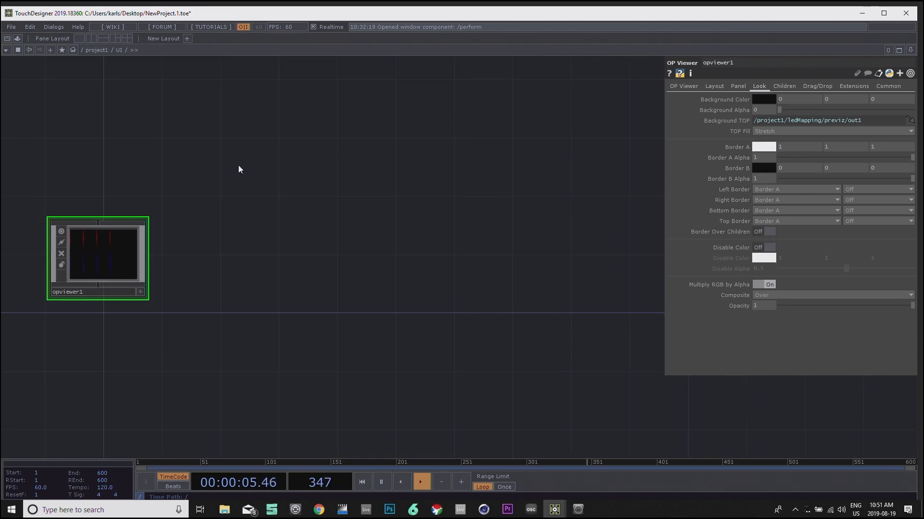
pyautogui.moveTo(239, 168); pyautogui.dragTo(545, 144)
pyautogui.moveTo(425, 138); pyautogui.dragTo(393, 142)
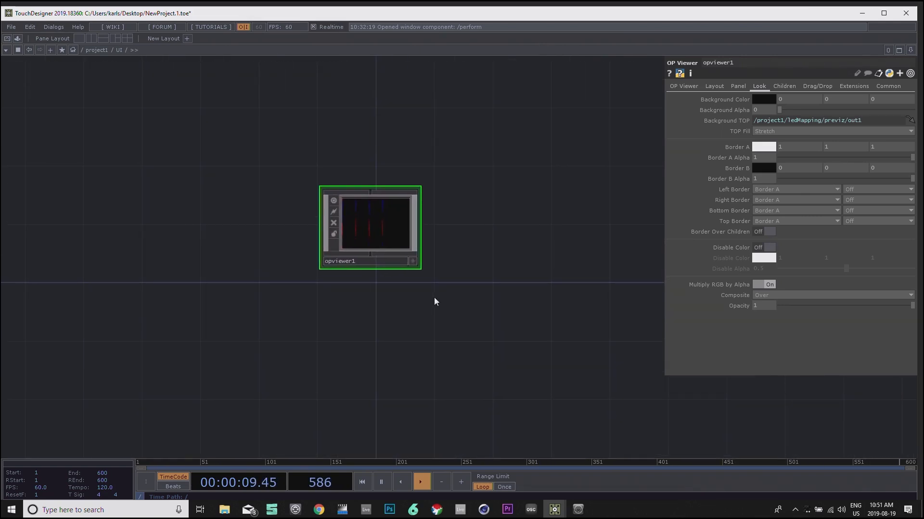
pyautogui.moveTo(301, 191); pyautogui.dragTo(377, 202)
pyautogui.click(96, 50)
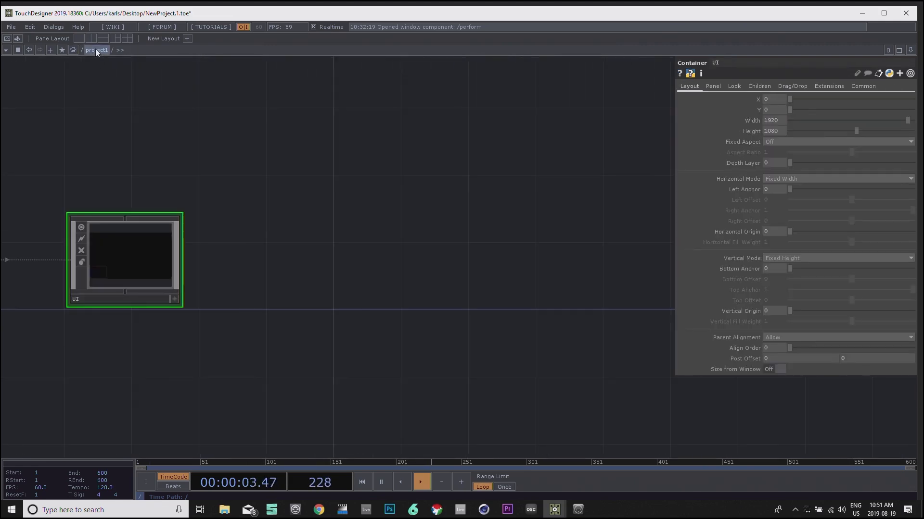
pyautogui.moveTo(125, 122); pyautogui.dragTo(500, 111)
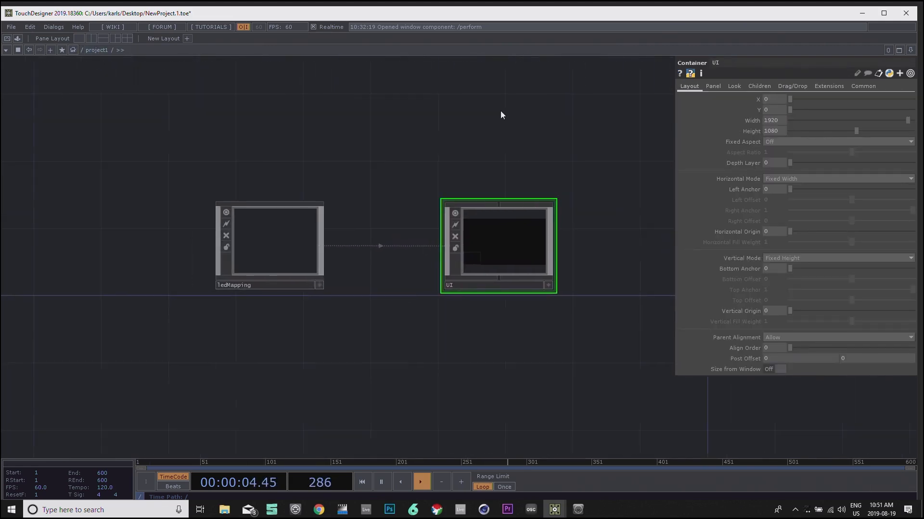
# Step: Look inside the UI container and return to project1's network
pyautogui.doubleClick(509, 230)
pyautogui.scroll(5, 555, 288)
pyautogui.moveTo(594, 257); pyautogui.dragTo(550, 393)
pyautogui.click(104, 51)
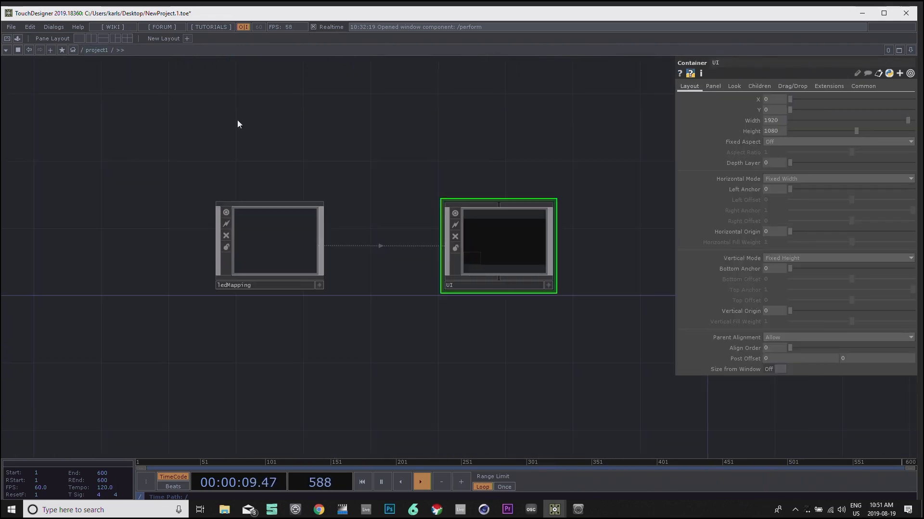
# Step: Open the ledMapping network and bring the previz component into view
pyautogui.moveTo(363, 134); pyautogui.dragTo(429, 132)
pyautogui.doubleClick(332, 243)
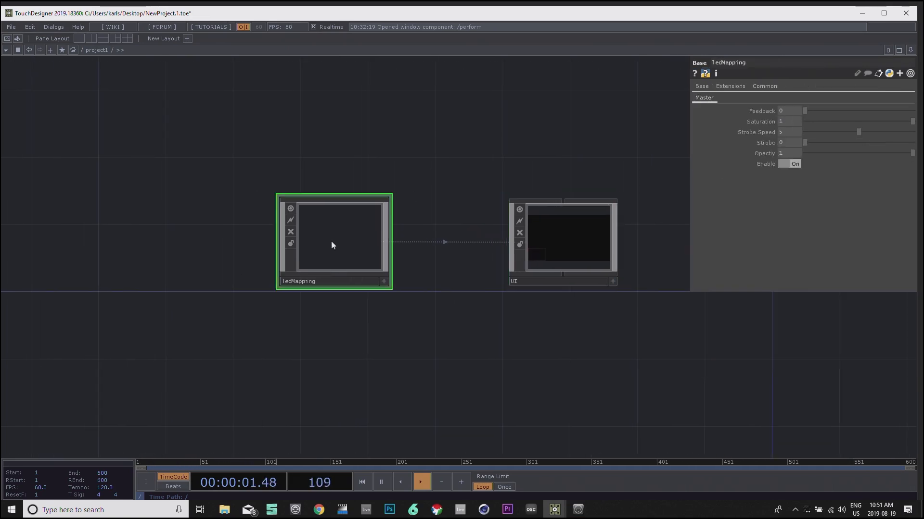
pyautogui.moveTo(557, 274); pyautogui.dragTo(806, 166)
pyautogui.scroll(-3, 508, 268)
pyautogui.moveTo(480, 292); pyautogui.dragTo(422, 292)
pyautogui.moveTo(332, 201); pyautogui.dragTo(368, 182)
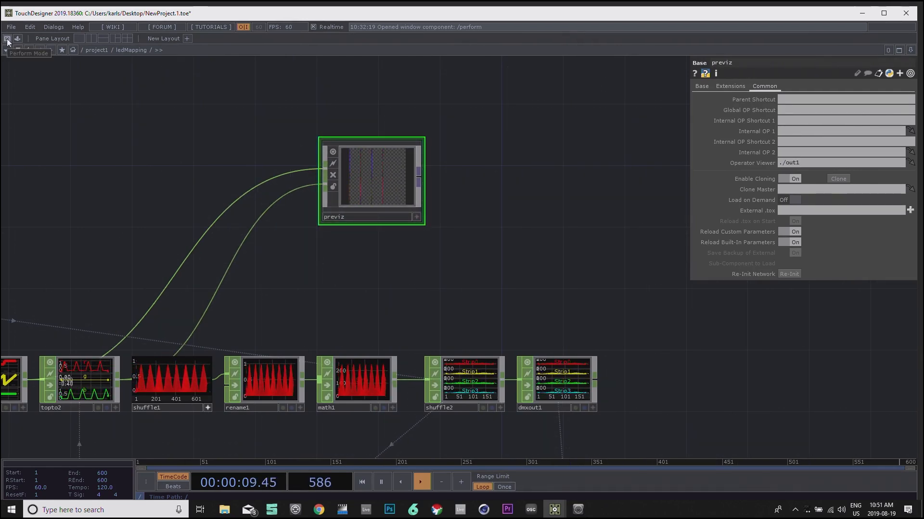
# Step: Set the Value of ramp1's blue middle key to 0 and preview the LED strips in perform mode
pyautogui.moveTo(144, 254); pyautogui.dragTo(397, 206)
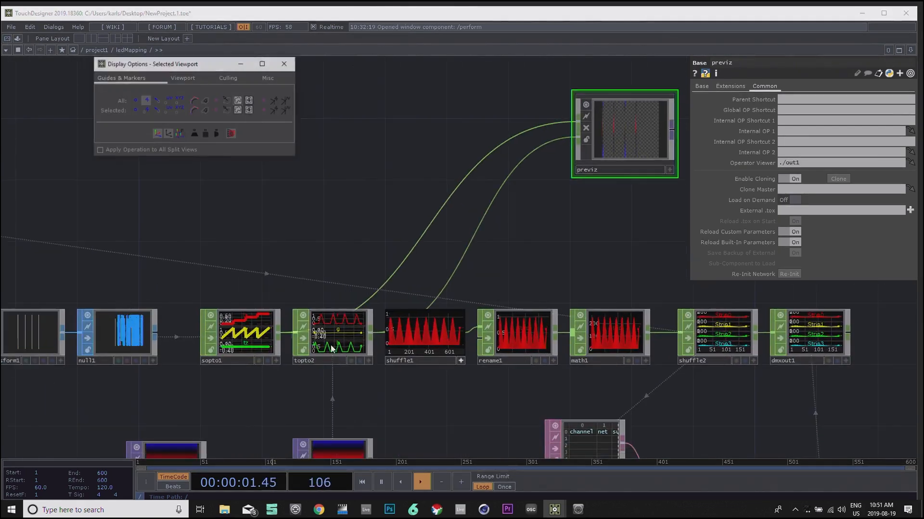
pyautogui.moveTo(268, 389); pyautogui.dragTo(292, 250)
pyautogui.click(199, 342)
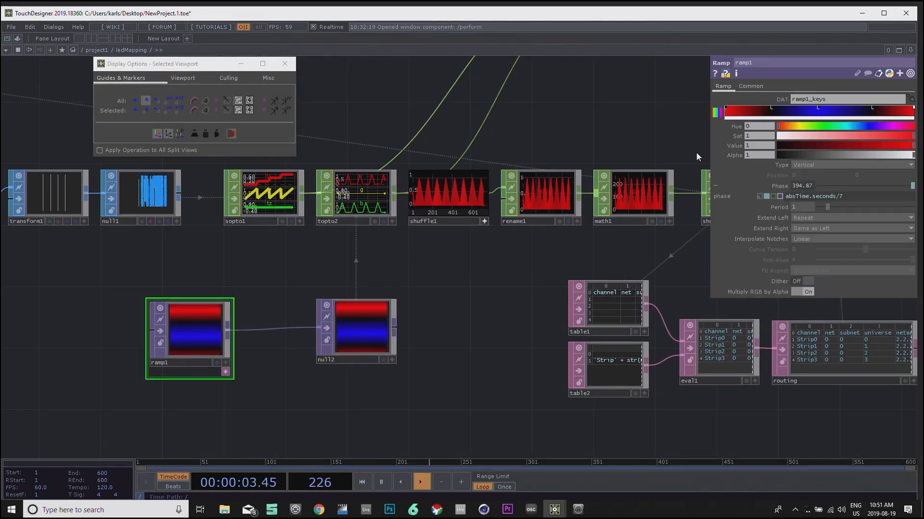
pyautogui.click(872, 110)
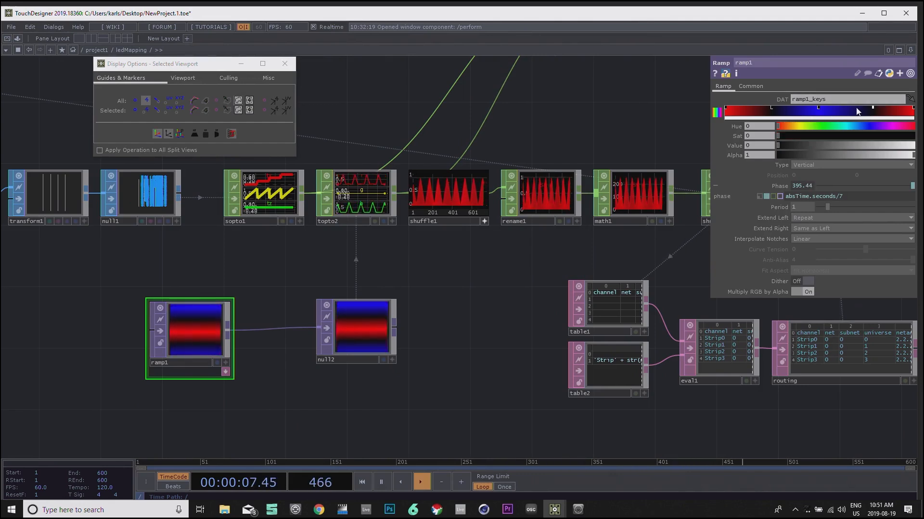
pyautogui.click(819, 110)
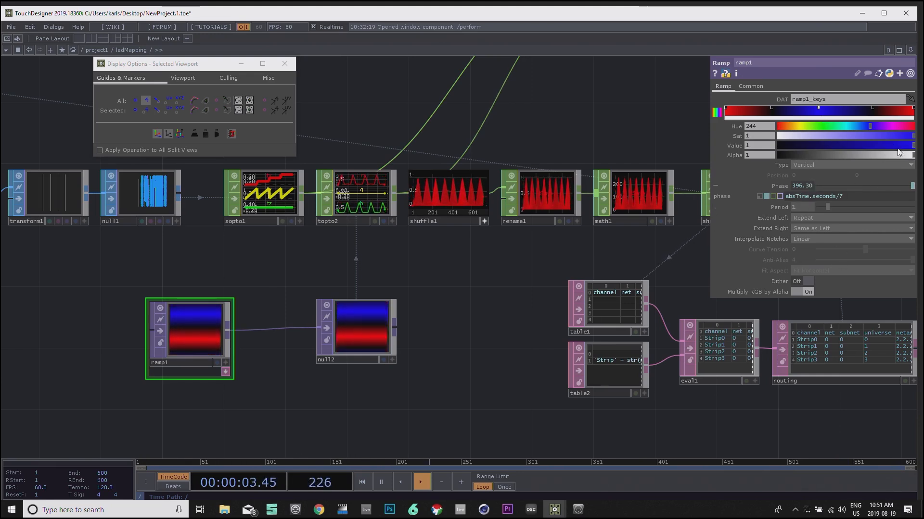
pyautogui.moveTo(904, 151); pyautogui.dragTo(772, 146)
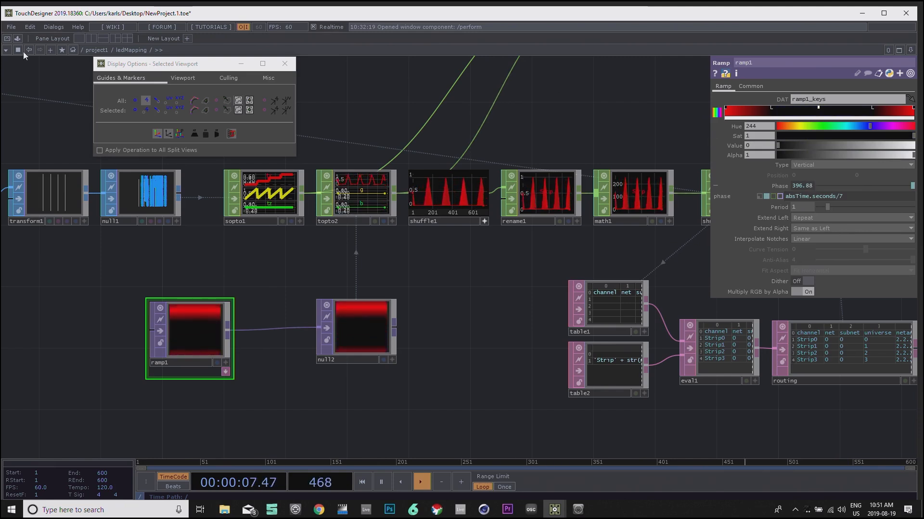
pyautogui.click(10, 41)
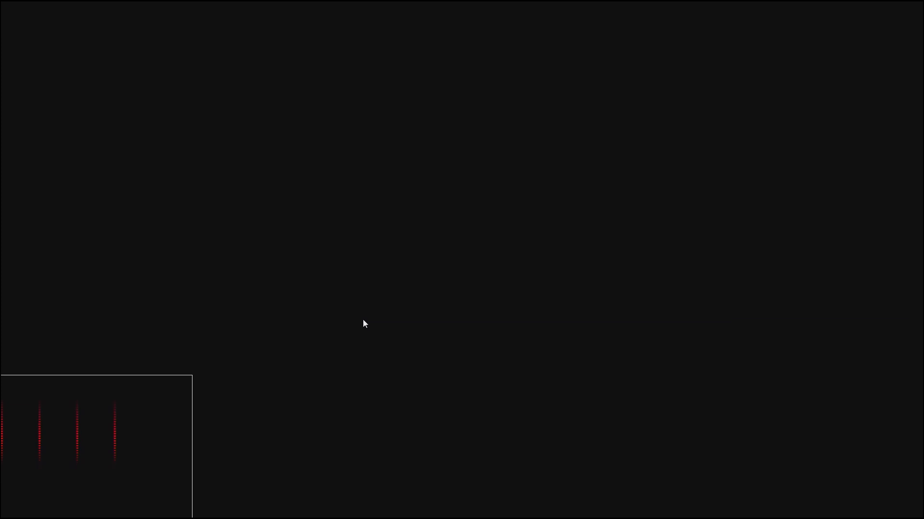
pyautogui.press('Escape')
# Step: Open the previz component's network and bring its out1 operator into close view
pyautogui.moveTo(402, 299); pyautogui.dragTo(122, 380)
pyautogui.moveTo(566, 170); pyautogui.dragTo(560, 267)
pyautogui.click(395, 277)
pyautogui.moveTo(471, 284); pyautogui.dragTo(389, 340)
pyautogui.moveTo(330, 271); pyautogui.dragTo(380, 221)
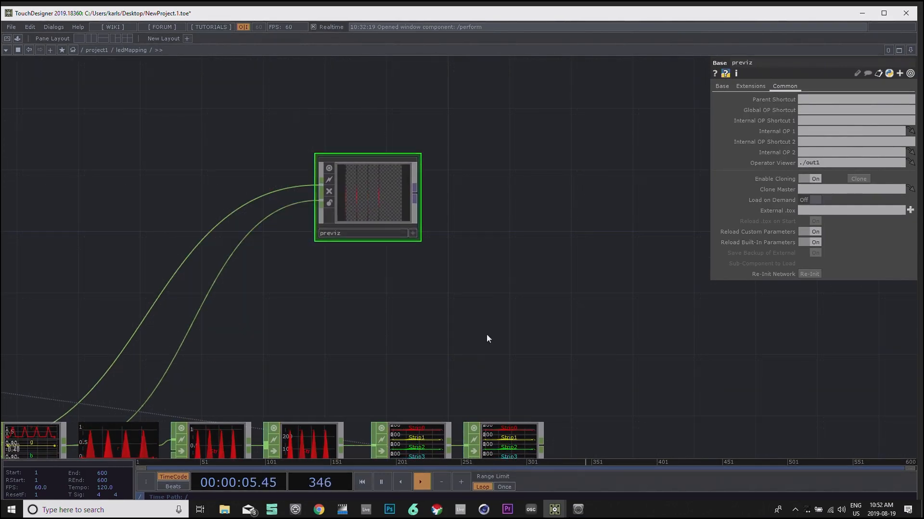
pyautogui.press('i')
pyautogui.moveTo(532, 272); pyautogui.dragTo(527, 176)
pyautogui.moveTo(527, 175); pyautogui.dragTo(495, 307, button='middle')
pyautogui.moveTo(416, 265); pyautogui.dragTo(325, 296)
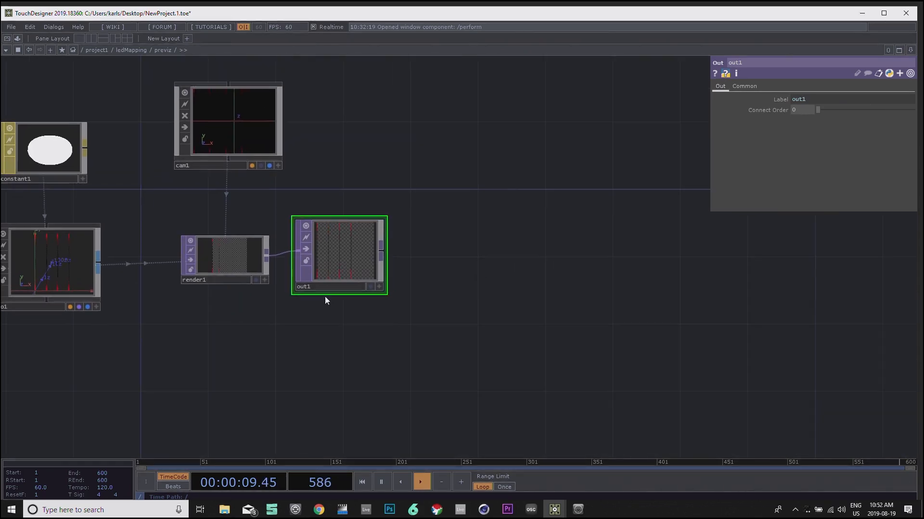
pyautogui.moveTo(300, 361); pyautogui.dragTo(347, 331, button='middle')
pyautogui.moveTo(381, 338); pyautogui.dragTo(318, 369)
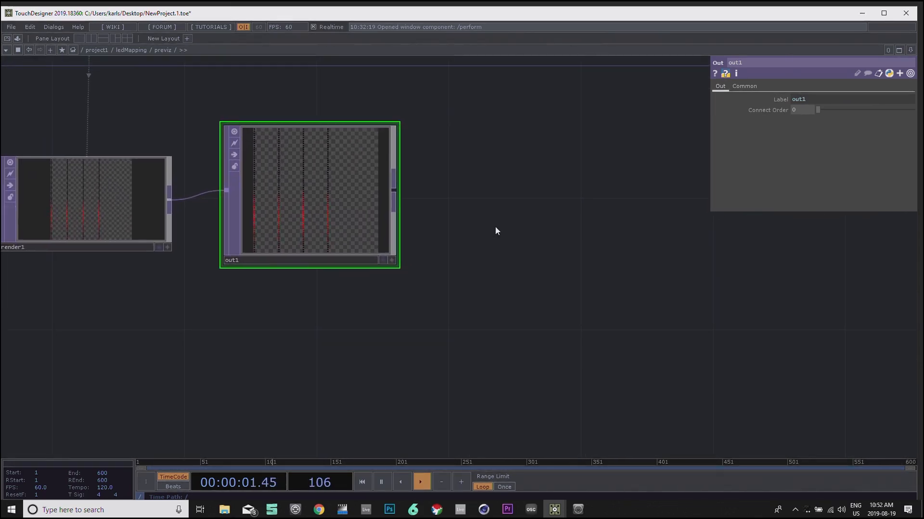
# Step: Add a Constant TOP below out1 and set its color to 0.4, 0.4, 0.4
pyautogui.click(394, 192)
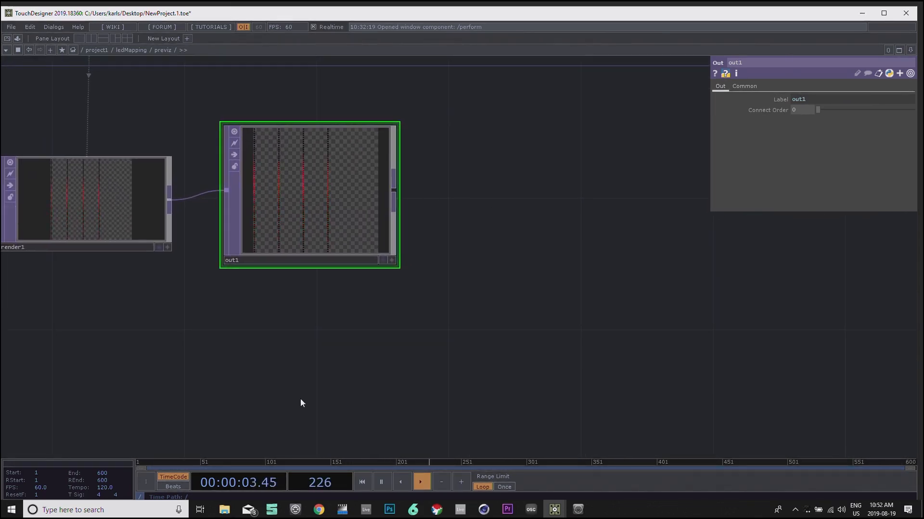
pyautogui.click(301, 401)
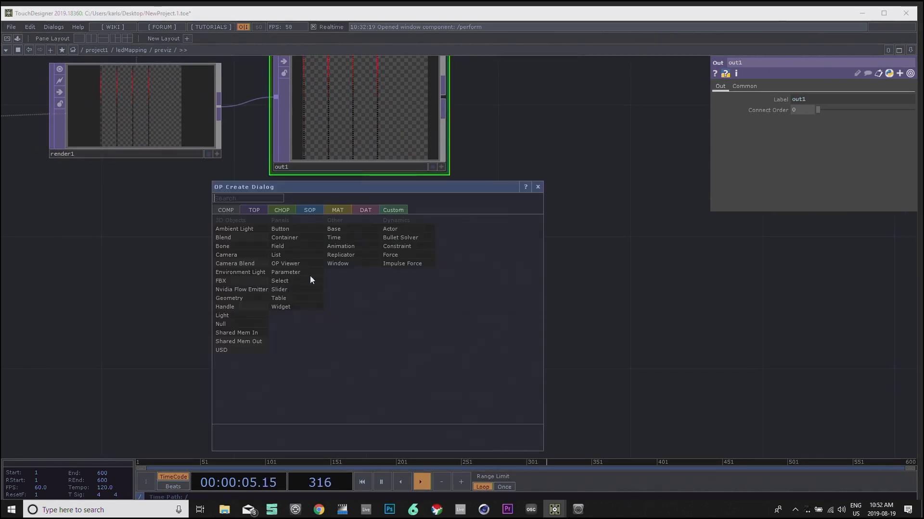
pyautogui.click(254, 210)
pyautogui.write('const')
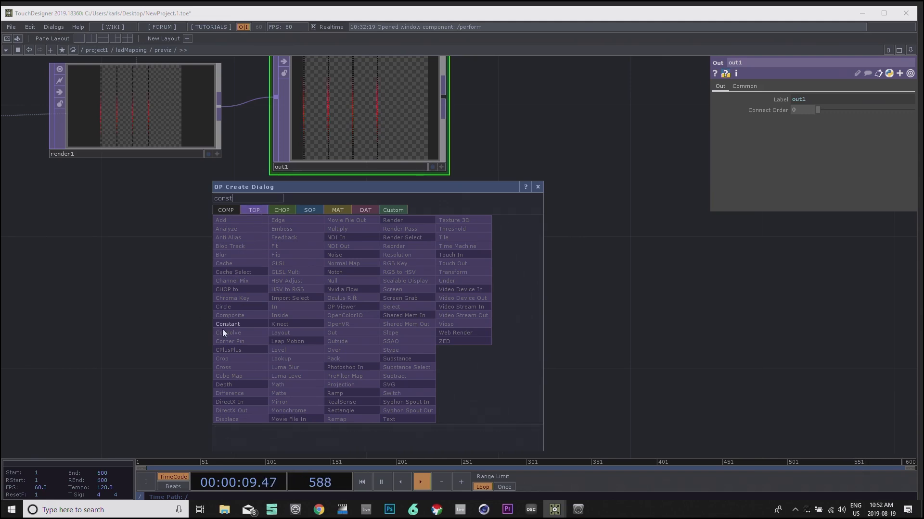
pyautogui.click(237, 324)
pyautogui.click(369, 294)
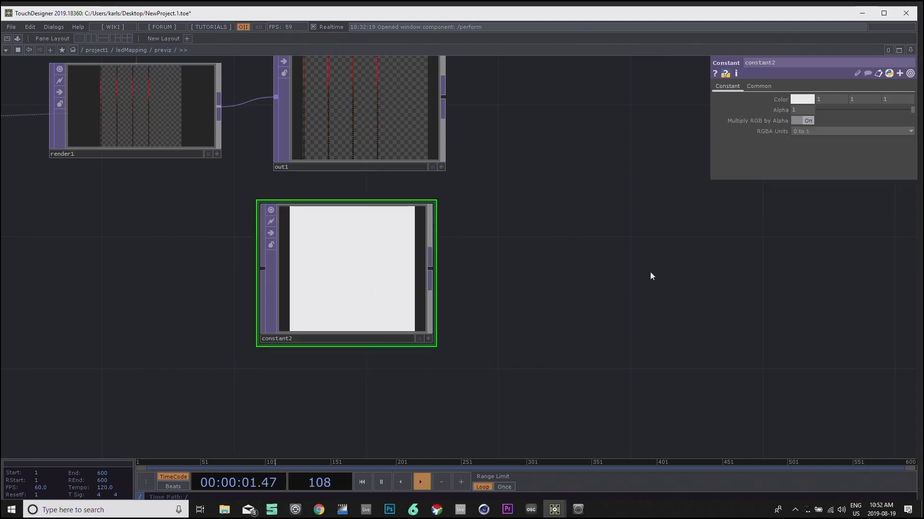
pyautogui.middleClick(780, 100)
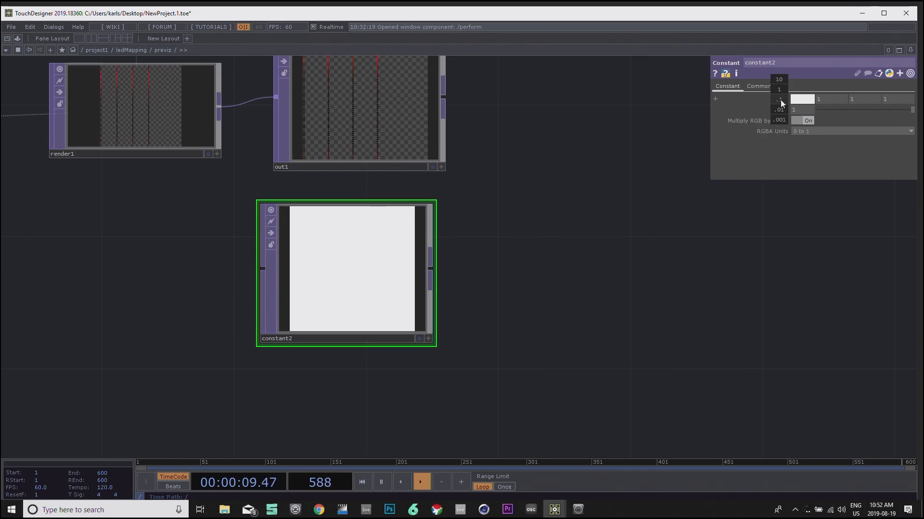
pyautogui.moveTo(775, 102)
pyautogui.mouseDown(button='middle')
pyautogui.moveTo(776, 81)
pyautogui.moveTo(779, 100)
pyautogui.mouseUp(button='middle')
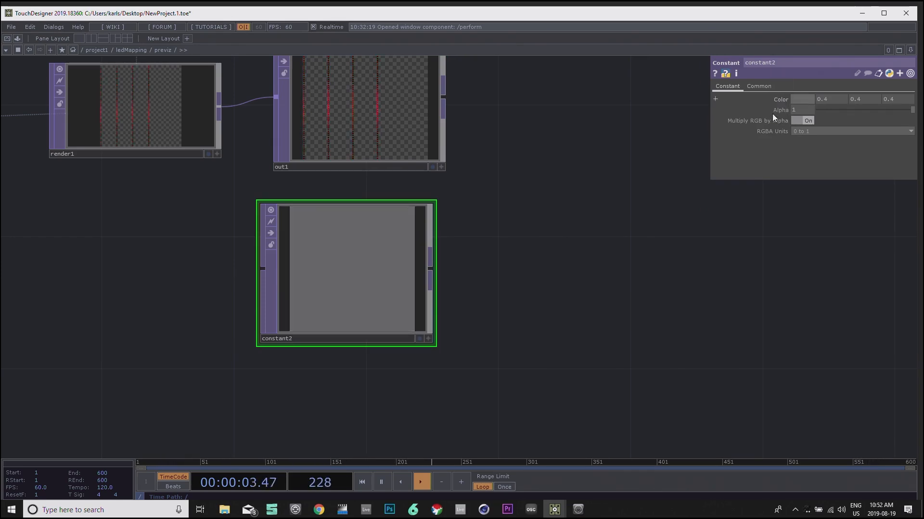
# Step: Add an Over TOP fed by out1 and connect constant2 to its second input
pyautogui.moveTo(548, 171); pyautogui.dragTo(544, 214)
pyautogui.moveTo(543, 214); pyautogui.dragTo(549, 242, button='middle')
pyautogui.moveTo(583, 255); pyautogui.dragTo(532, 272)
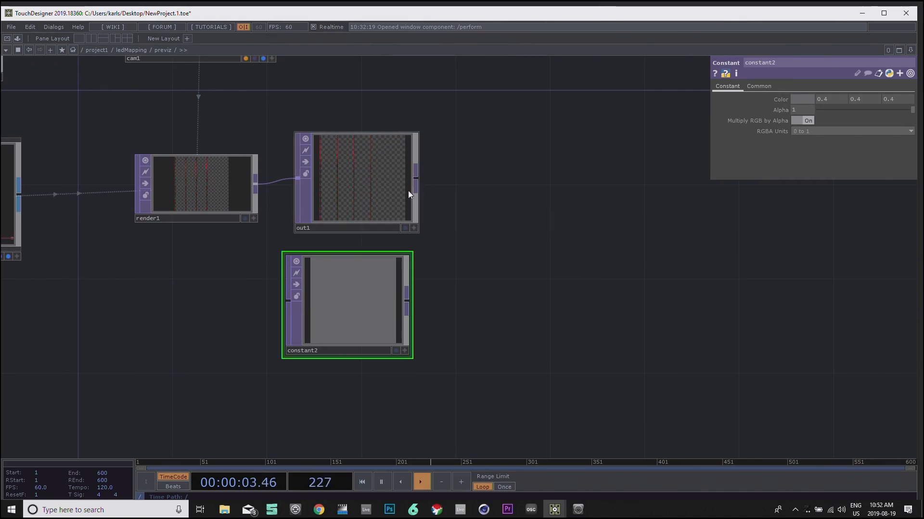
pyautogui.rightClick(417, 181)
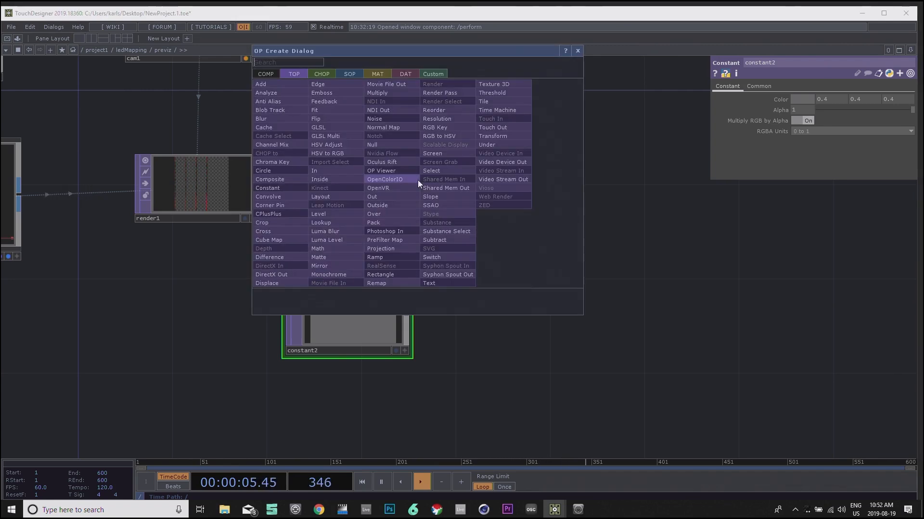
pyautogui.write('over')
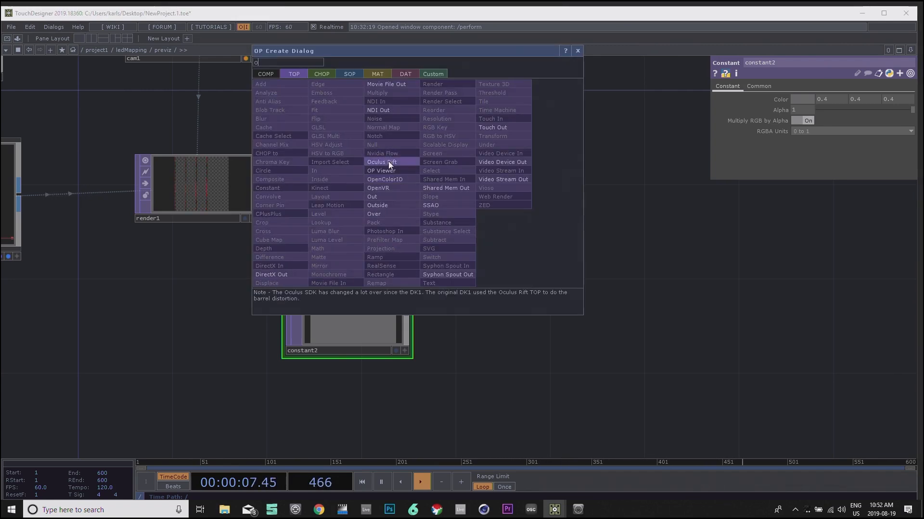
pyautogui.click(385, 218)
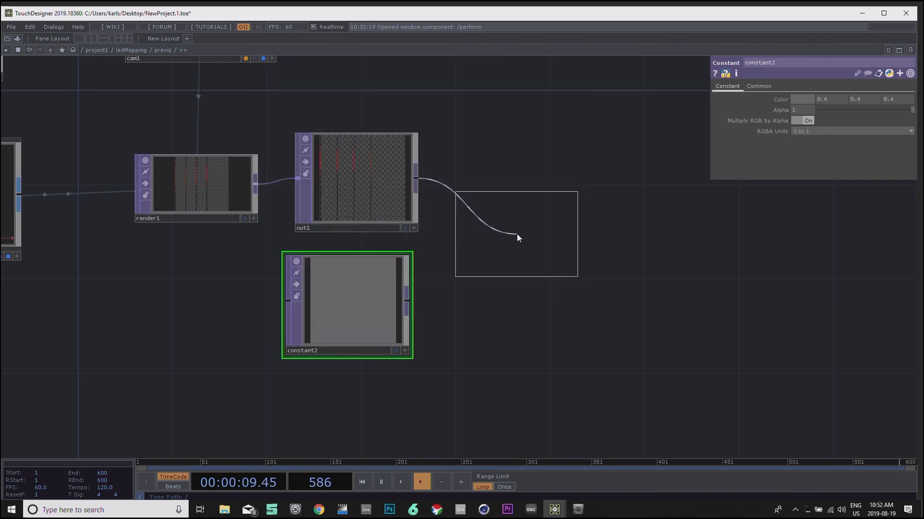
pyautogui.click(565, 240)
pyautogui.moveTo(707, 321); pyautogui.dragTo(677, 299)
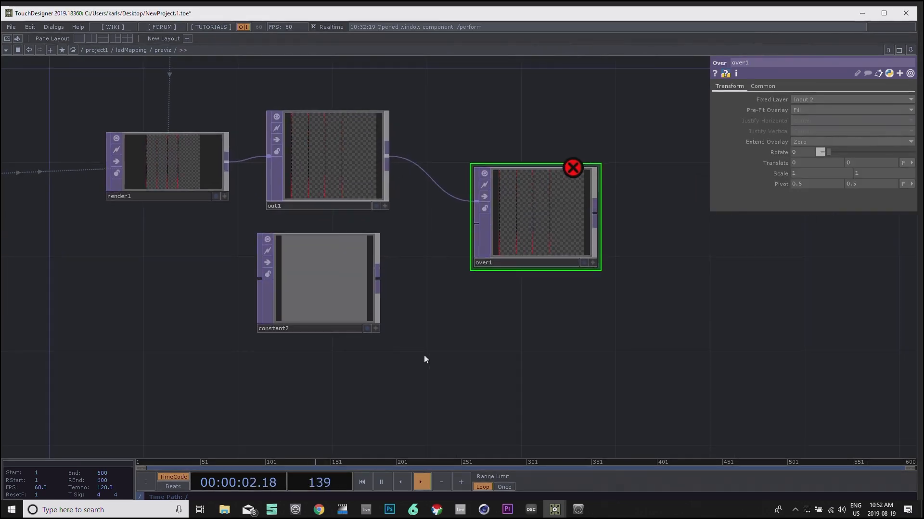
pyautogui.click(324, 292)
pyautogui.moveTo(378, 279); pyautogui.dragTo(472, 233)
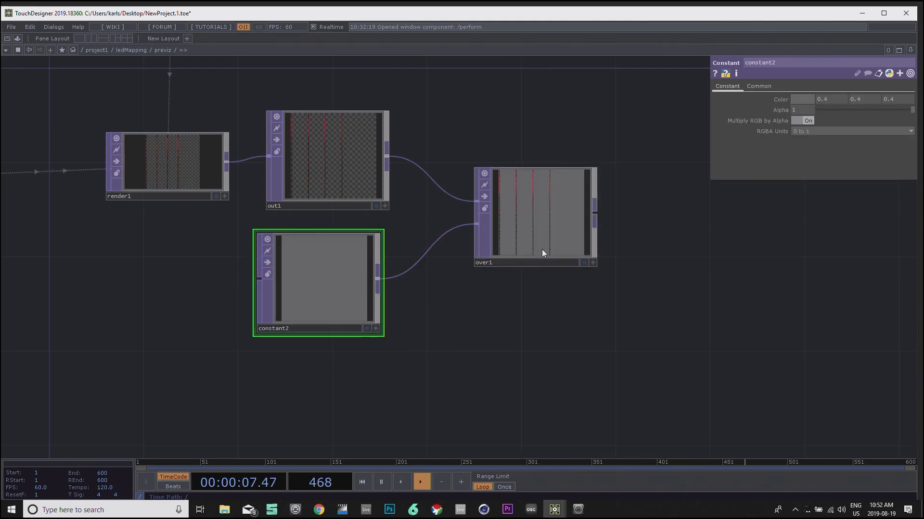
# Step: Delete out1 so render1 feeds over1 directly, and move over1 slightly closer to render1
pyautogui.click(551, 225)
pyautogui.scroll(-3, 613, 337)
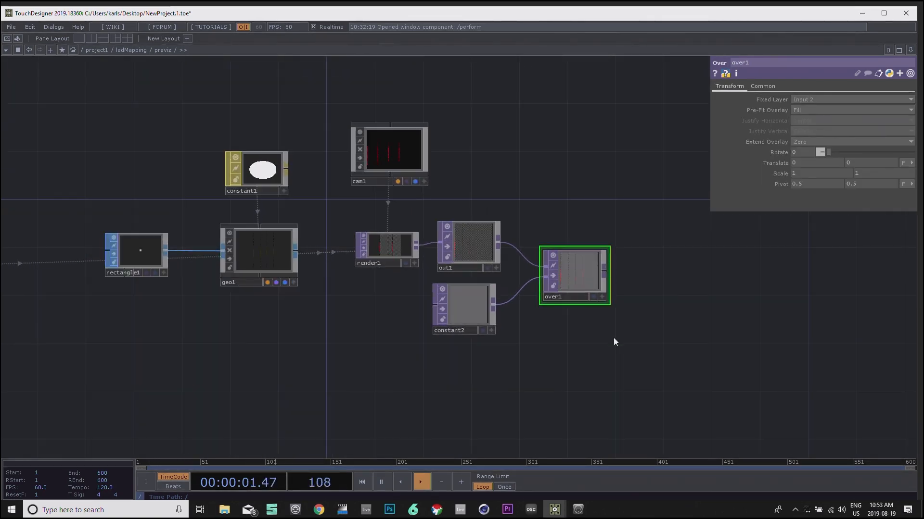
pyautogui.moveTo(613, 338); pyautogui.dragTo(547, 353)
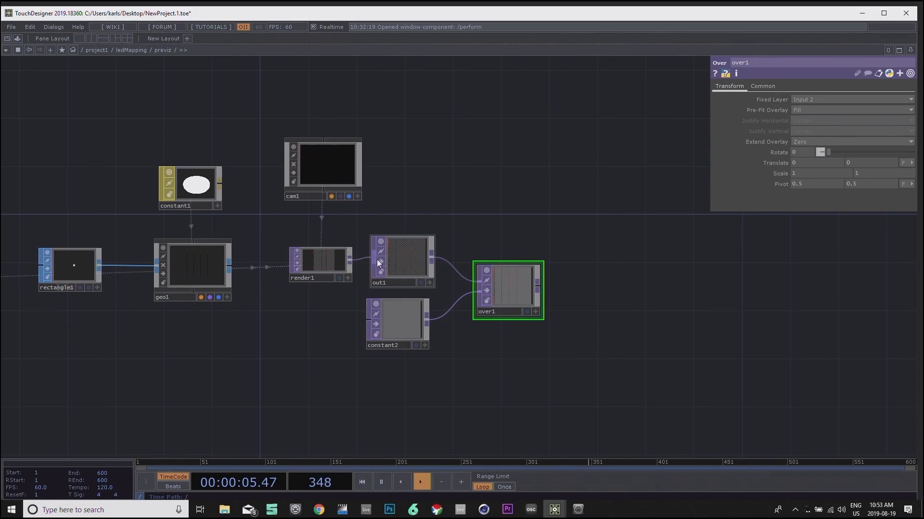
pyautogui.click(404, 261)
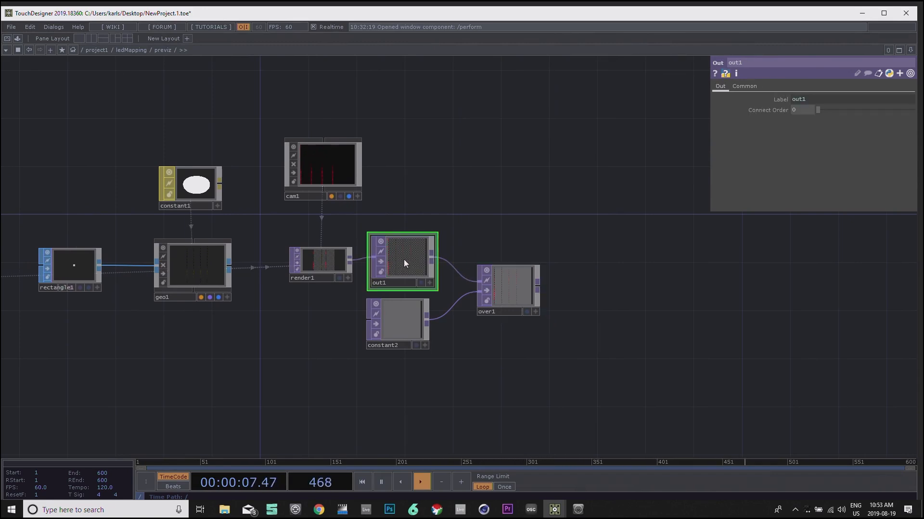
pyautogui.press('Delete')
pyautogui.moveTo(499, 287); pyautogui.dragTo(485, 277)
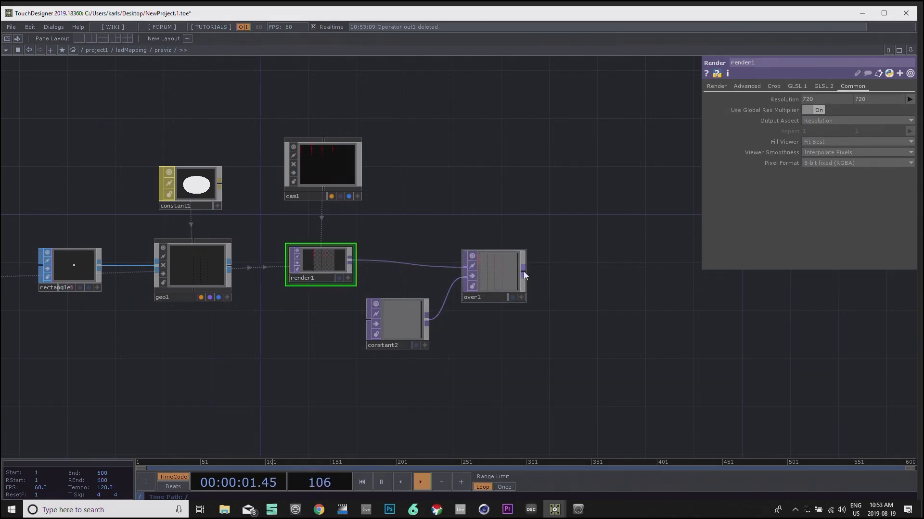
pyautogui.rightClick(523, 271)
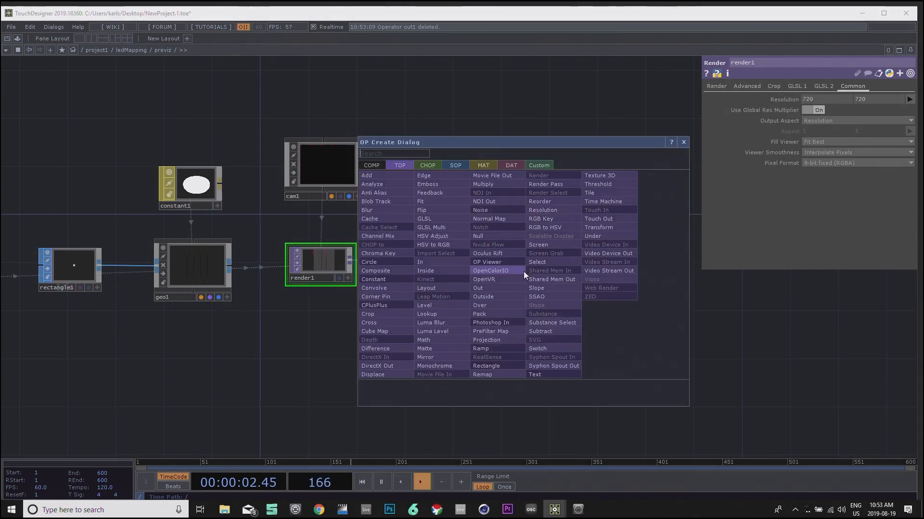
pyautogui.click(494, 305)
pyautogui.click(520, 342)
pyautogui.press('Delete')
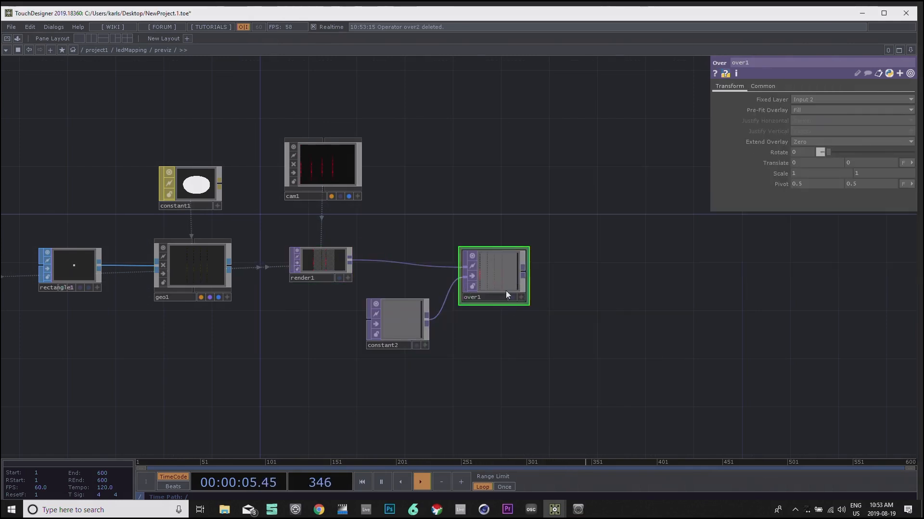
# Step: Add an Out TOP fed by over1's output
pyautogui.rightClick(521, 274)
pyautogui.write('out')
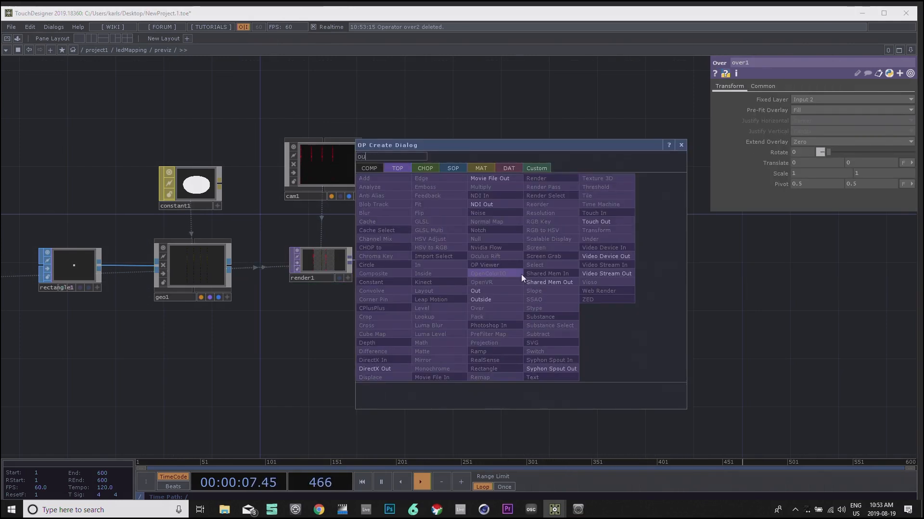
pyautogui.click(477, 292)
pyautogui.click(601, 284)
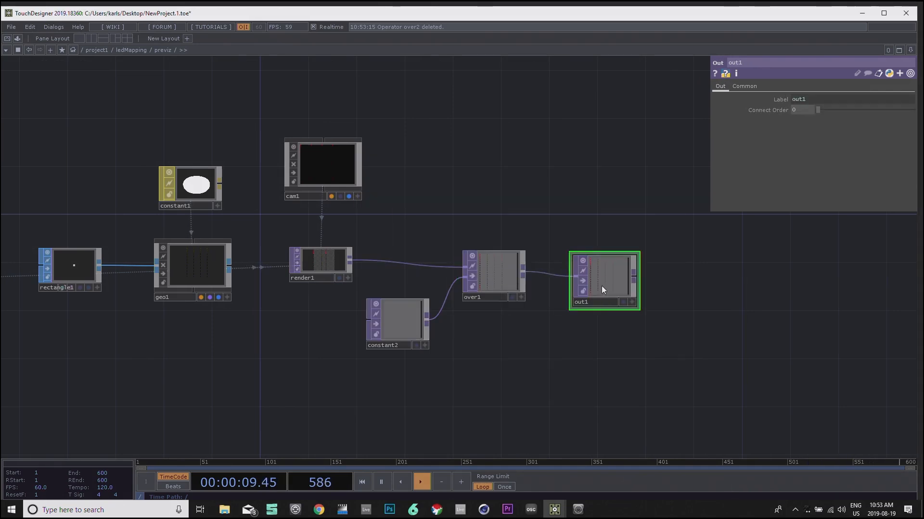
pyautogui.scroll(3, 550, 322)
pyautogui.moveTo(449, 380); pyautogui.dragTo(530, 376)
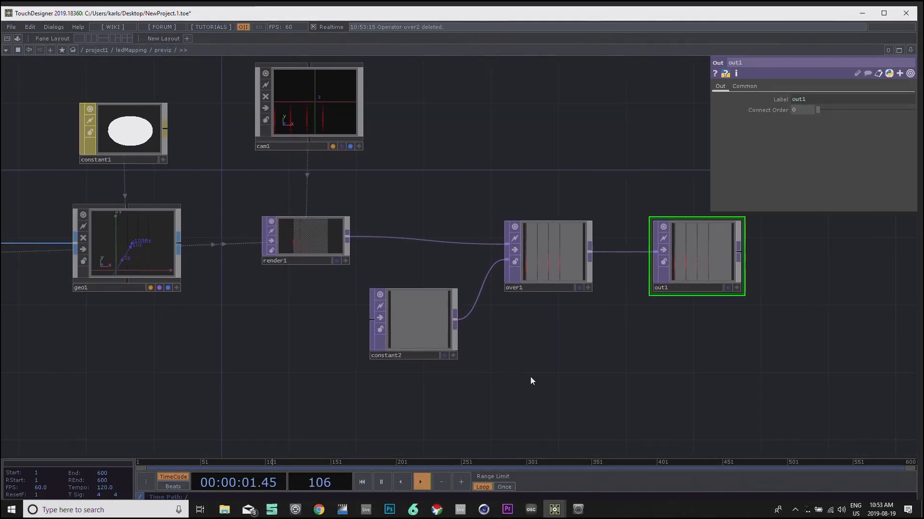
# Step: Try Input 1 as over1's Fixed Layer and return it to Input 2
pyautogui.click(540, 258)
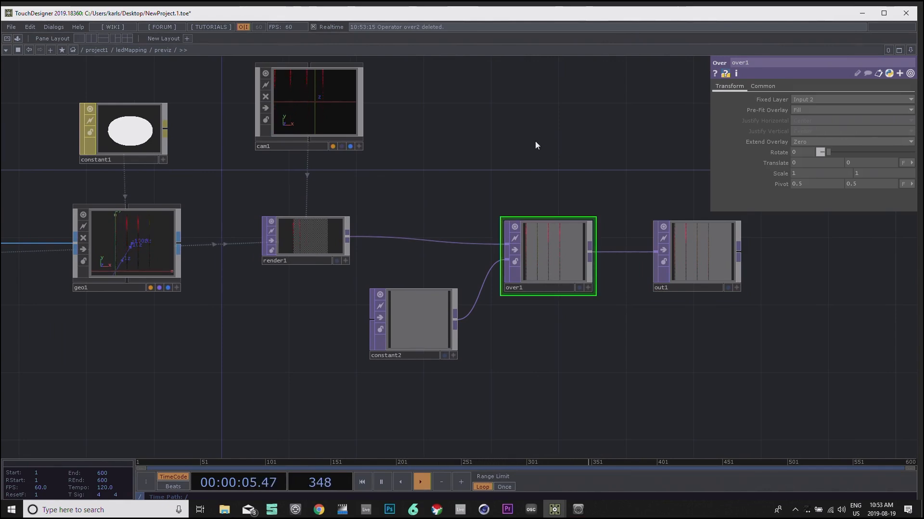
pyautogui.moveTo(537, 145); pyautogui.dragTo(443, 136)
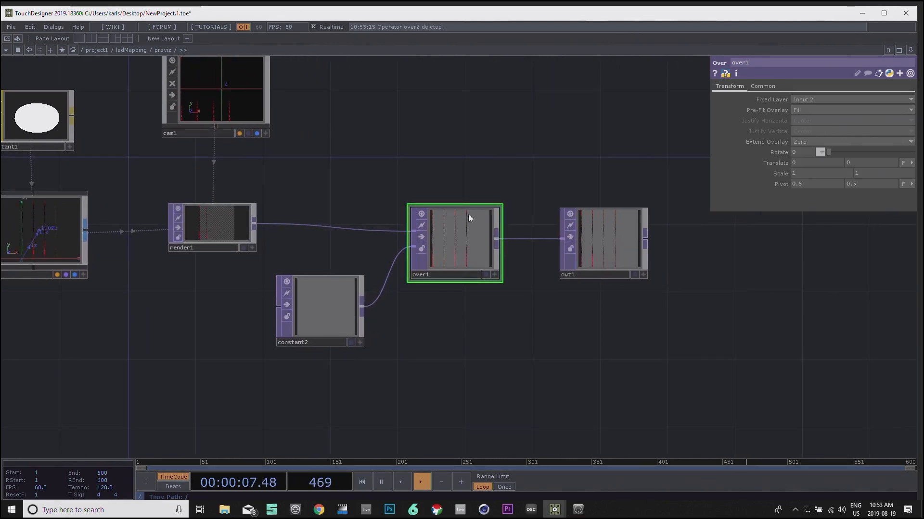
pyautogui.click(824, 101)
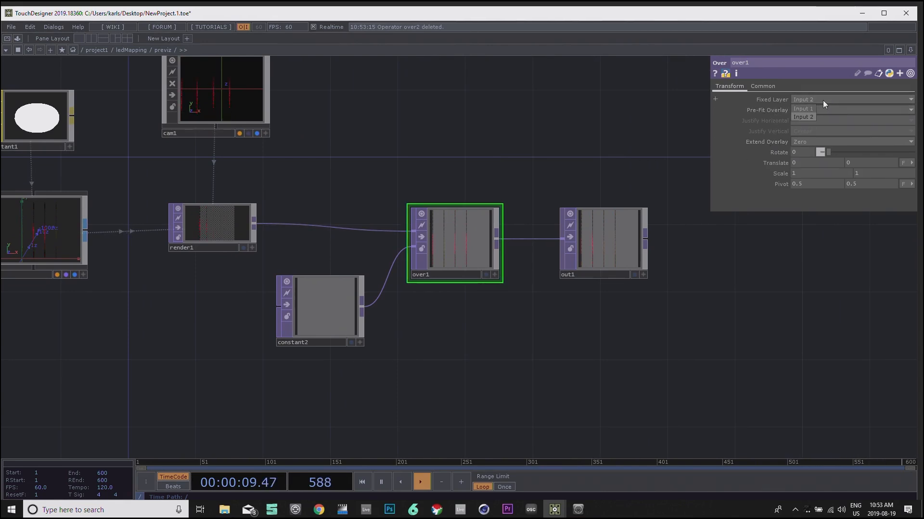
pyautogui.click(802, 109)
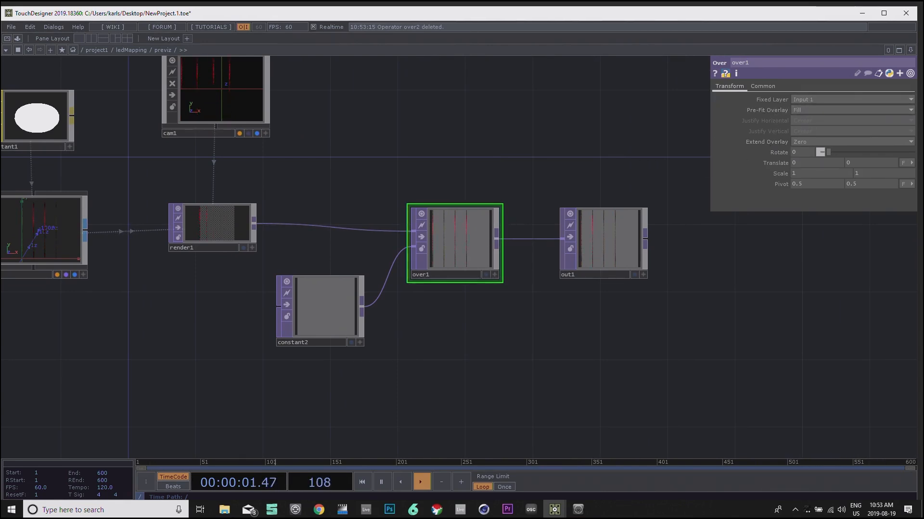
pyautogui.click(818, 100)
pyautogui.click(807, 116)
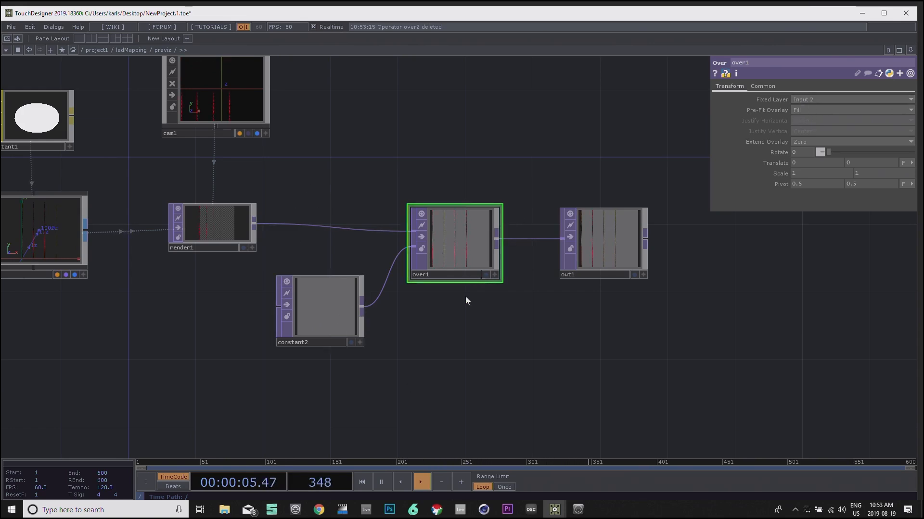
# Step: Check the sizes of constant2 and render1 and set over1's Fixed Layer to Input 1
pyautogui.click(327, 312)
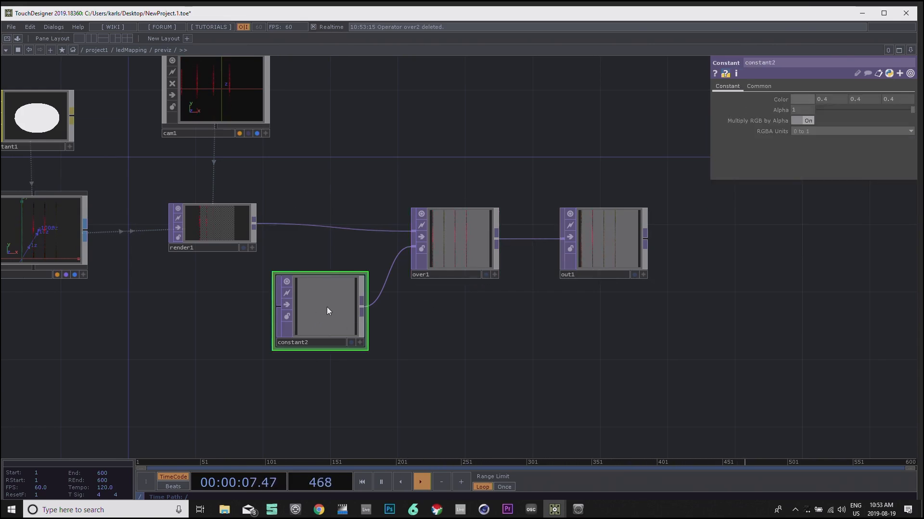
pyautogui.middleClick(325, 311)
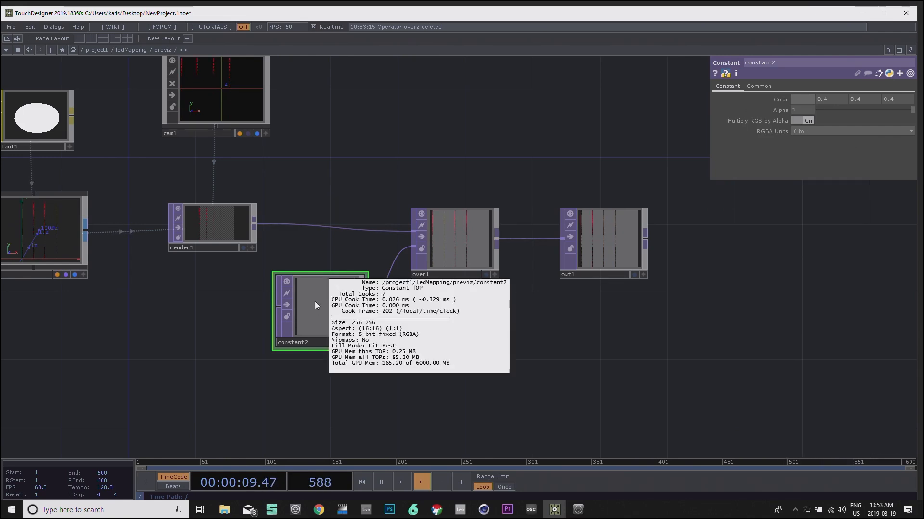
pyautogui.middleClick(207, 228)
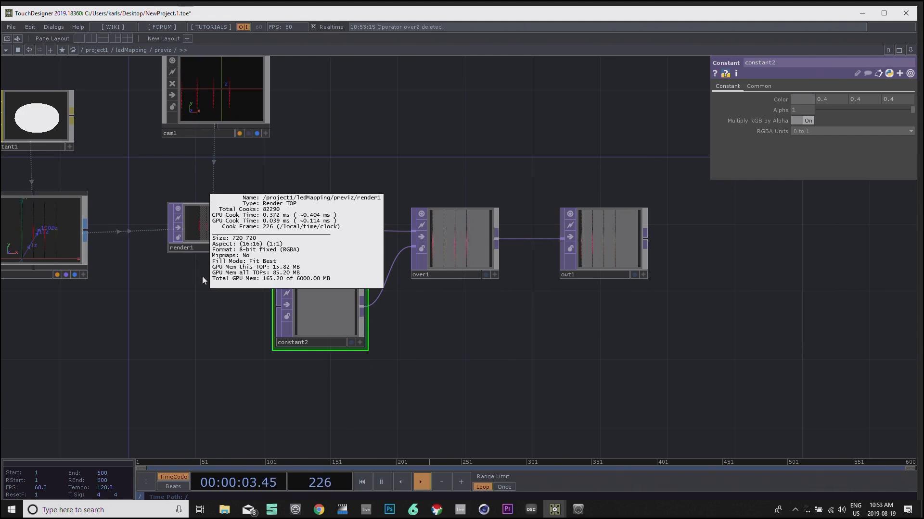
pyautogui.click(456, 238)
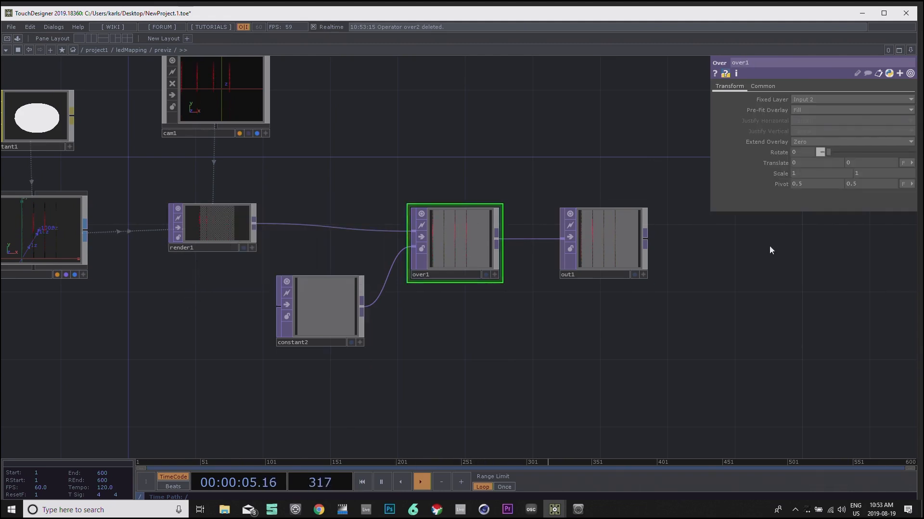
pyautogui.click(805, 100)
# Step: Move out1 farther from over1 to leave room on the wire between them
pyautogui.scroll(5, 455, 244)
pyautogui.scroll(-4, 455, 244)
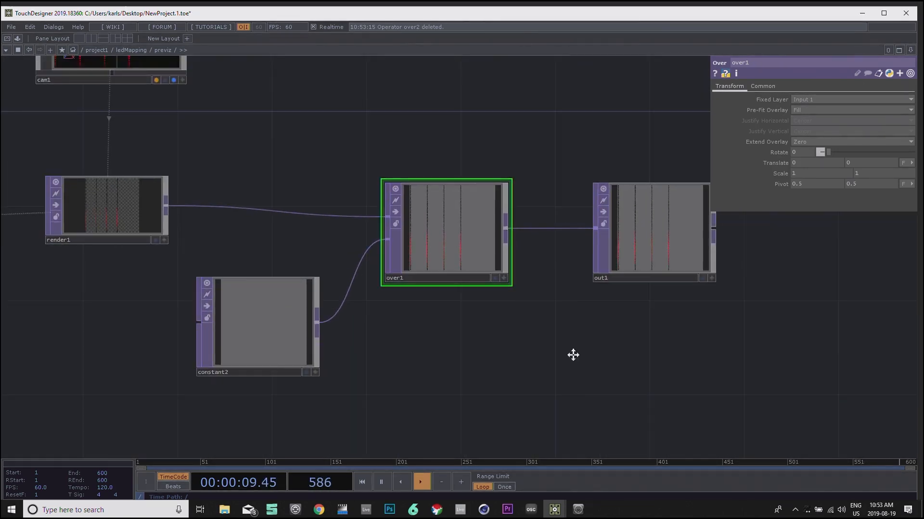
pyautogui.moveTo(573, 355); pyautogui.dragTo(458, 330)
pyautogui.moveTo(591, 340); pyautogui.dragTo(463, 356)
pyautogui.moveTo(379, 208); pyautogui.dragTo(598, 208)
pyautogui.moveTo(303, 315); pyautogui.dragTo(536, 342)
pyautogui.moveTo(840, 250); pyautogui.dragTo(820, 259)
pyautogui.moveTo(550, 352); pyautogui.dragTo(552, 334)
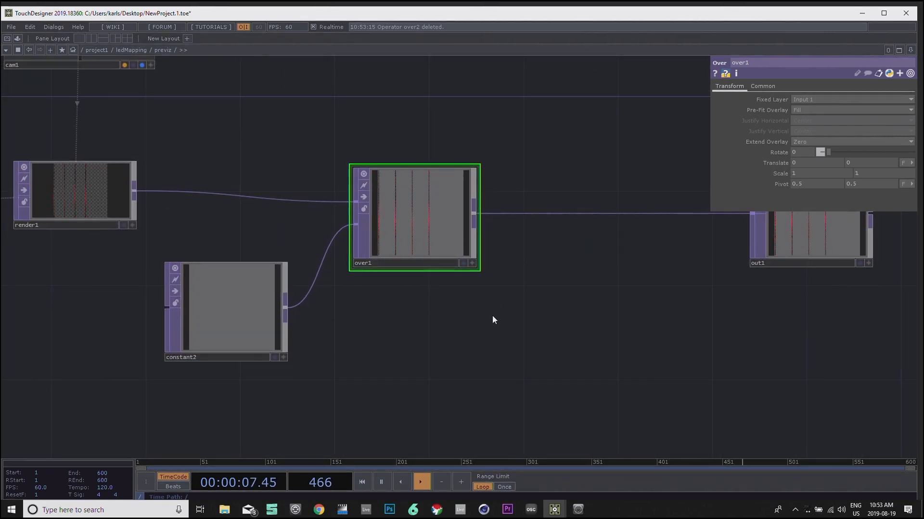
pyautogui.moveTo(588, 278); pyautogui.dragTo(528, 291)
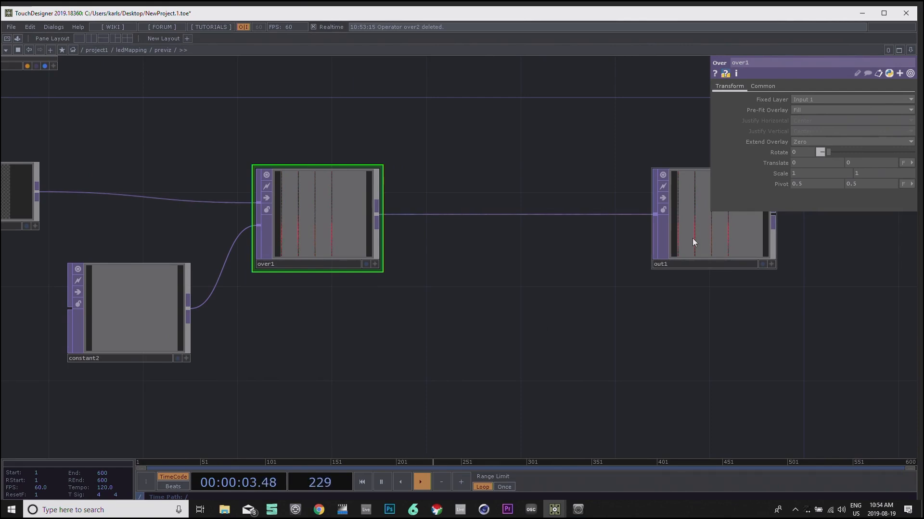
pyautogui.moveTo(461, 320); pyautogui.dragTo(446, 293)
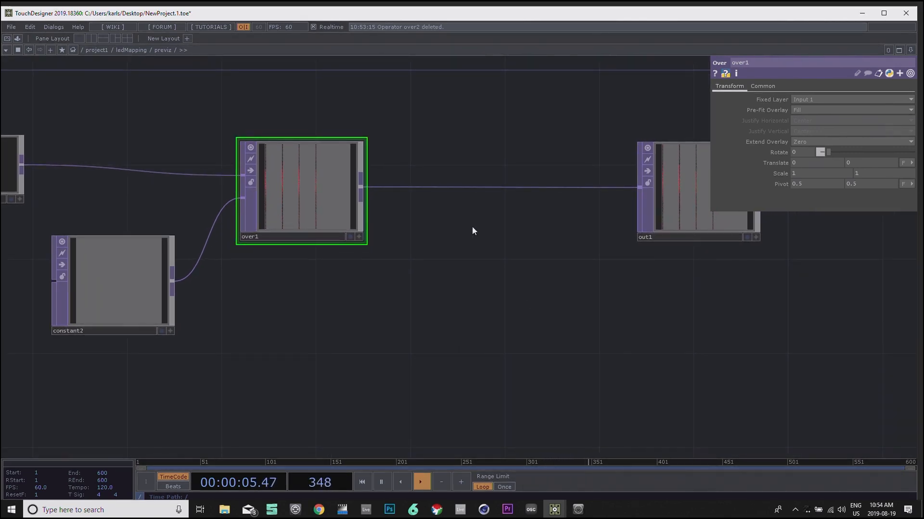
# Step: Insert an Add TOP into the wire between over1 and out1 and line it up with its neighbours
pyautogui.rightClick(515, 188)
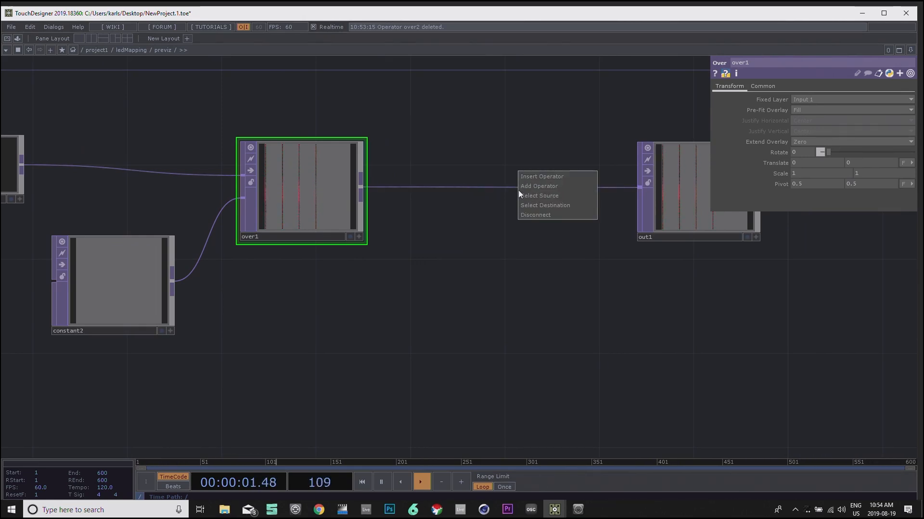
pyautogui.click(533, 177)
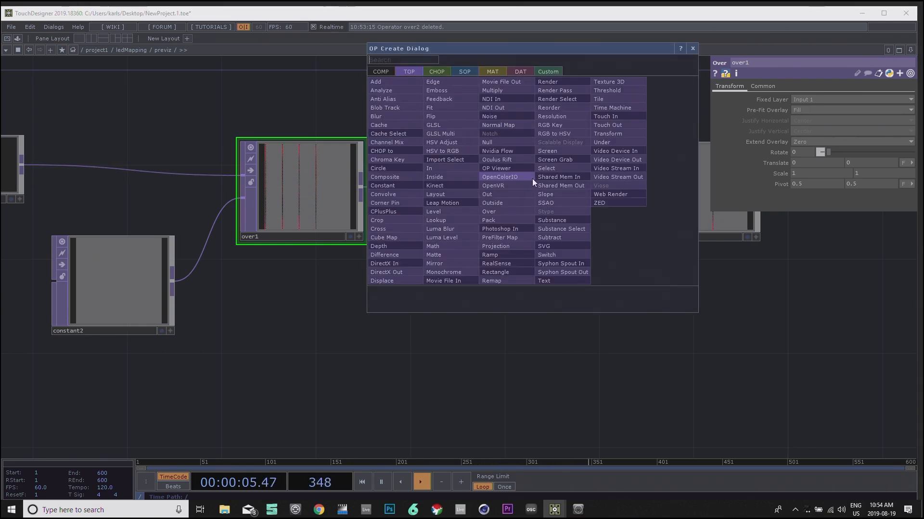
pyautogui.click(394, 82)
pyautogui.click(532, 248)
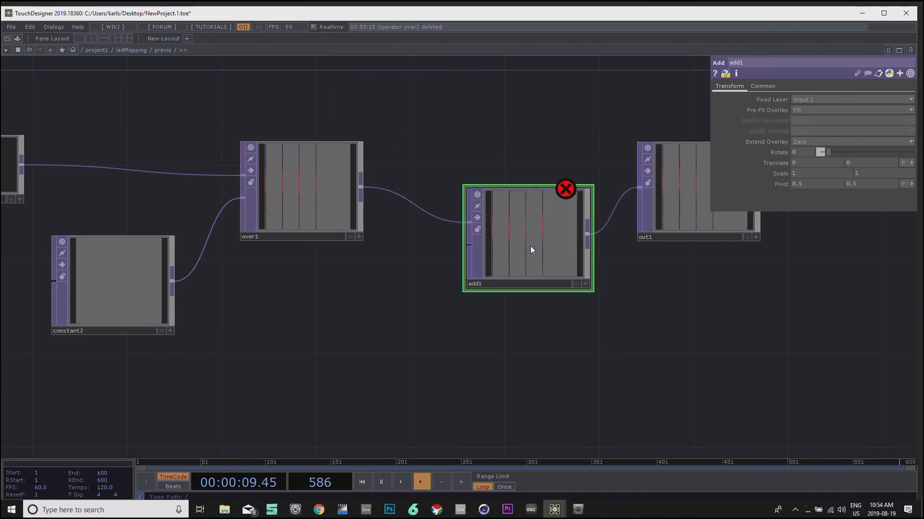
pyautogui.moveTo(577, 359); pyautogui.dragTo(631, 277)
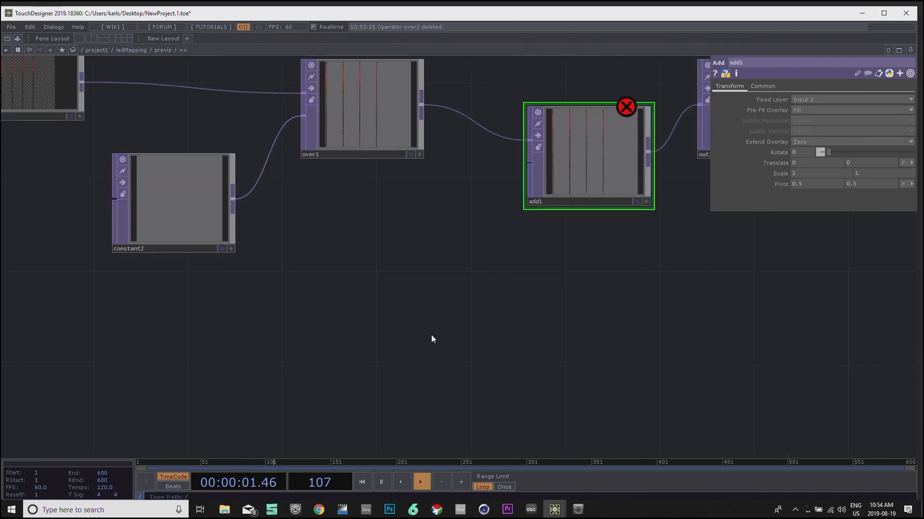
pyautogui.moveTo(431, 336); pyautogui.dragTo(480, 346)
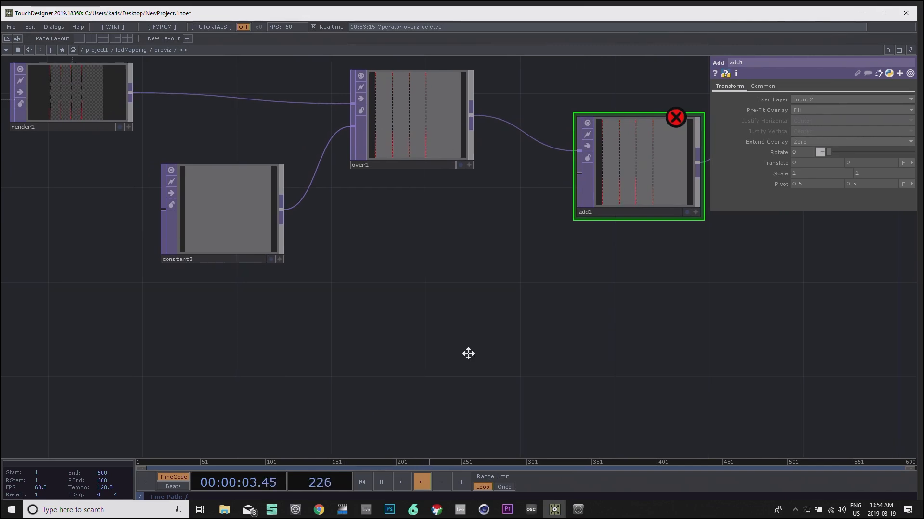
pyautogui.press('h')
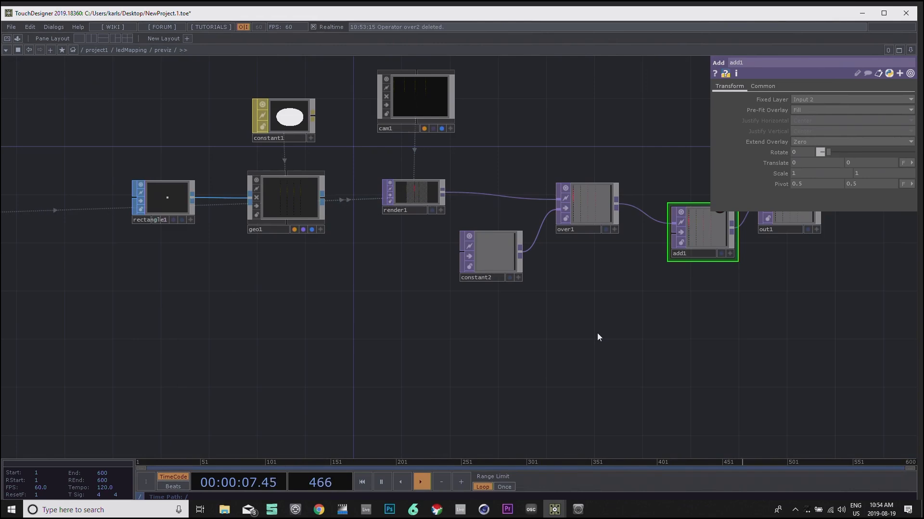
pyautogui.moveTo(597, 333); pyautogui.dragTo(454, 329)
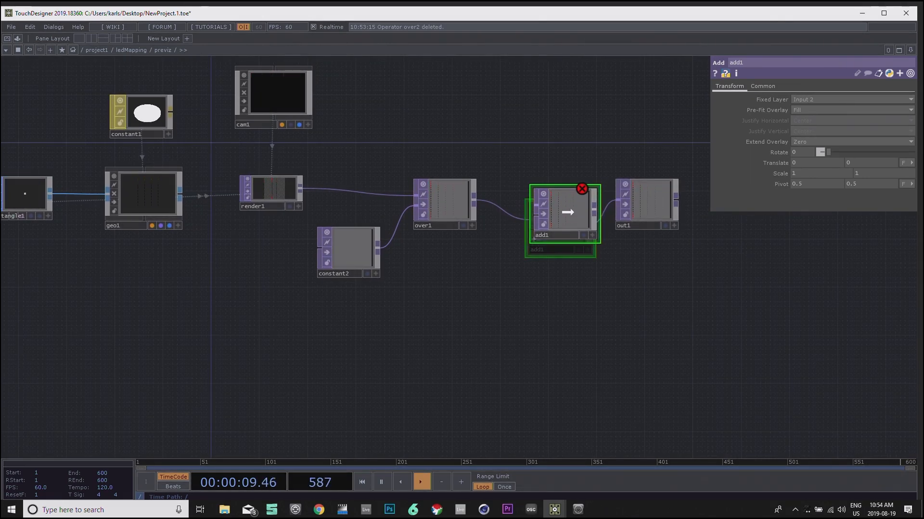
# Step: Return to the ledMapping network and select null2, with the ramp1 and CHOP chain in view
pyautogui.press('u')
pyautogui.moveTo(343, 401); pyautogui.dragTo(588, 226)
pyautogui.scroll(-2, 587, 225)
pyautogui.moveTo(482, 334); pyautogui.dragTo(545, 299)
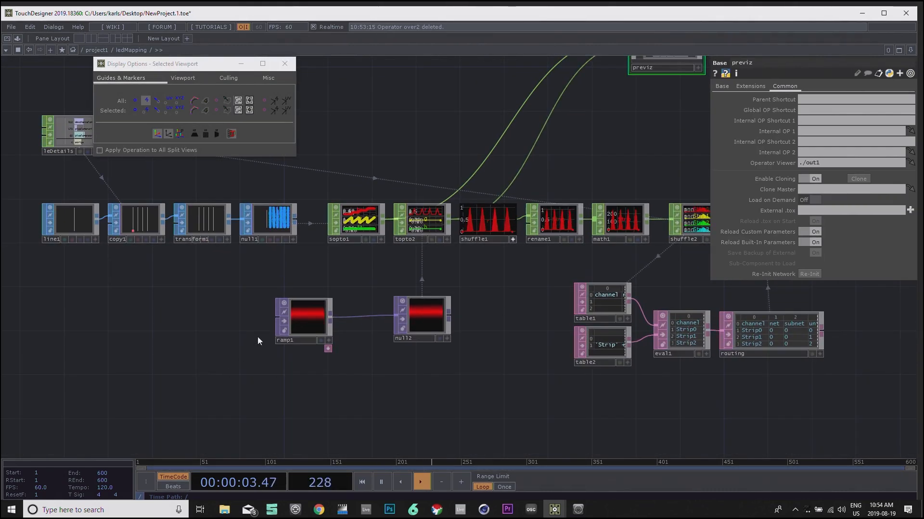
pyautogui.click(424, 316)
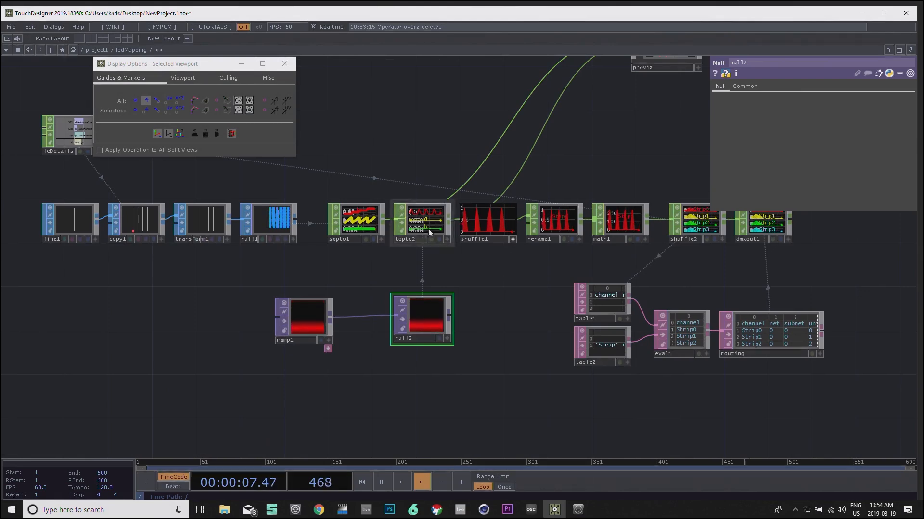
pyautogui.scroll(6, 398, 251)
pyautogui.scroll(-4, 402, 254)
pyautogui.moveTo(526, 317); pyautogui.dragTo(408, 299)
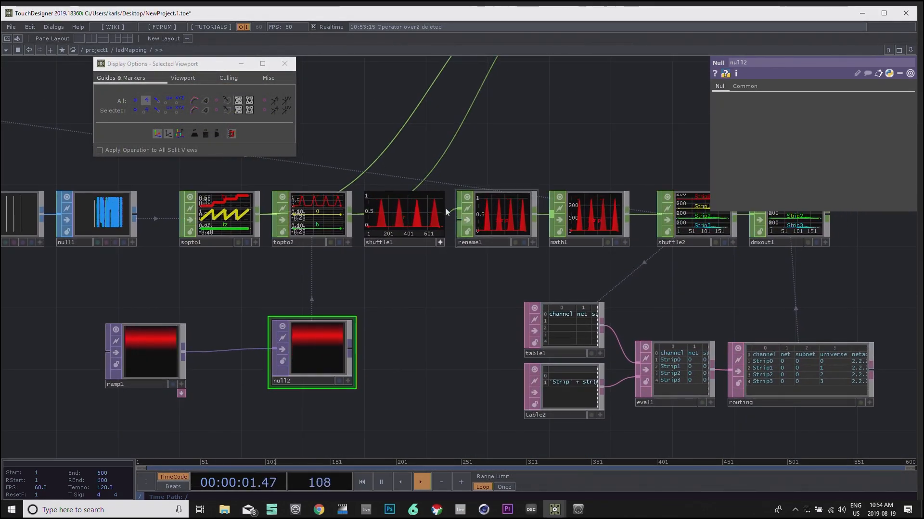
# Step: Split the workspace into two side-by-side network panes, close the Display Options window and bring previz into view in the second pane
pyautogui.click(90, 39)
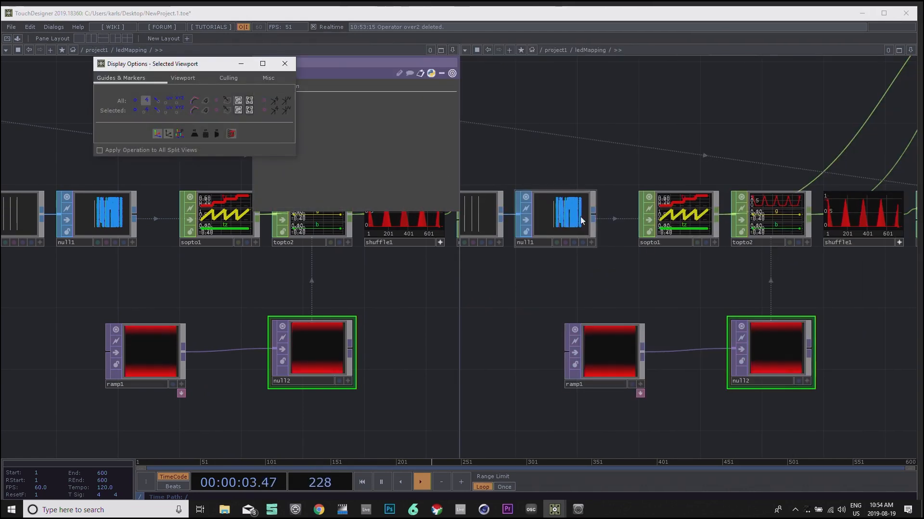
pyautogui.moveTo(597, 261); pyautogui.dragTo(551, 260)
pyautogui.moveTo(358, 357); pyautogui.dragTo(312, 391)
pyautogui.click(290, 64)
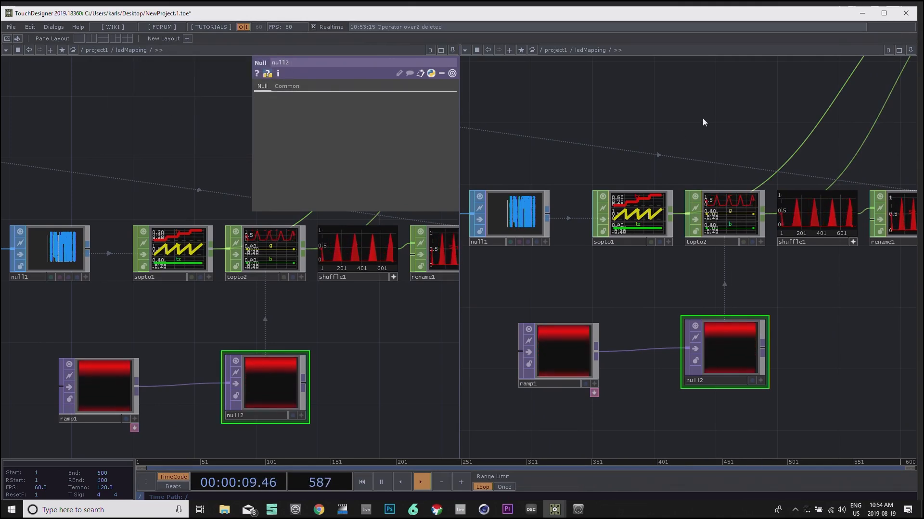
pyautogui.moveTo(567, 122); pyautogui.dragTo(332, 163)
pyautogui.moveTo(788, 138); pyautogui.dragTo(610, 262)
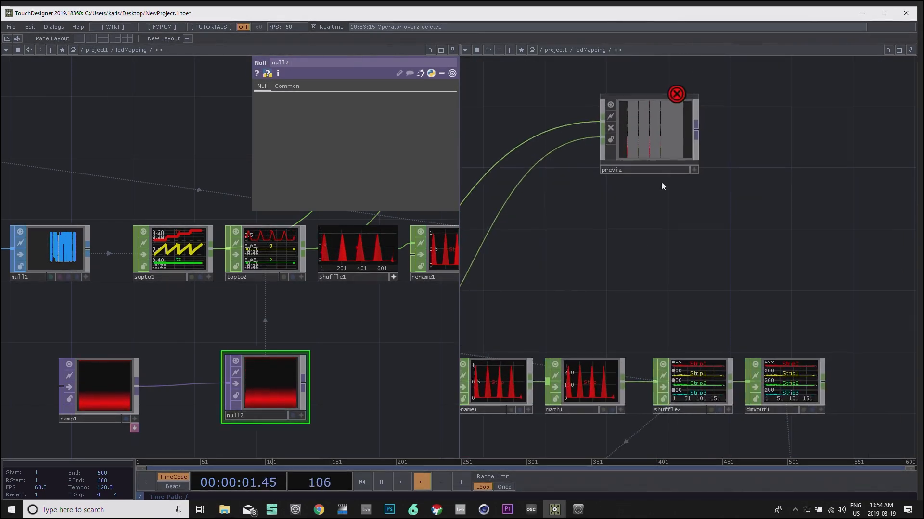
# Step: Enter the previz component in the second pane and place a Select TOP in the empty space below over1 and add1
pyautogui.doubleClick(645, 131)
pyautogui.moveTo(763, 357); pyautogui.dragTo(555, 386)
pyautogui.moveTo(761, 338); pyautogui.dragTo(550, 336)
pyautogui.moveTo(665, 329); pyautogui.dragTo(760, 311)
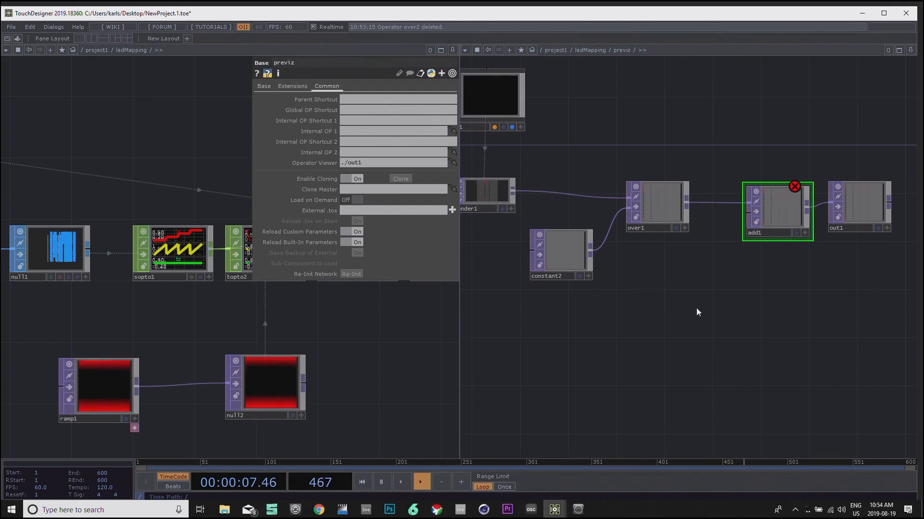
pyautogui.press('Tab')
pyautogui.write('sel')
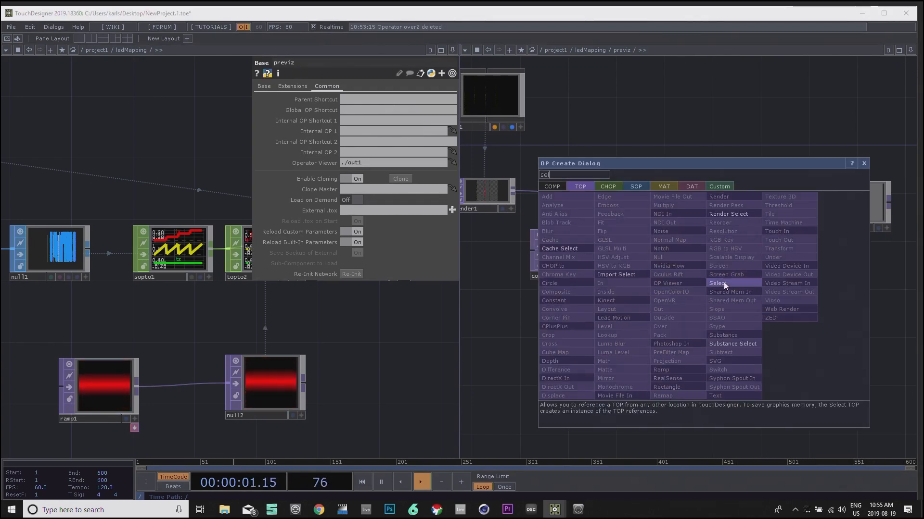
pyautogui.click(723, 283)
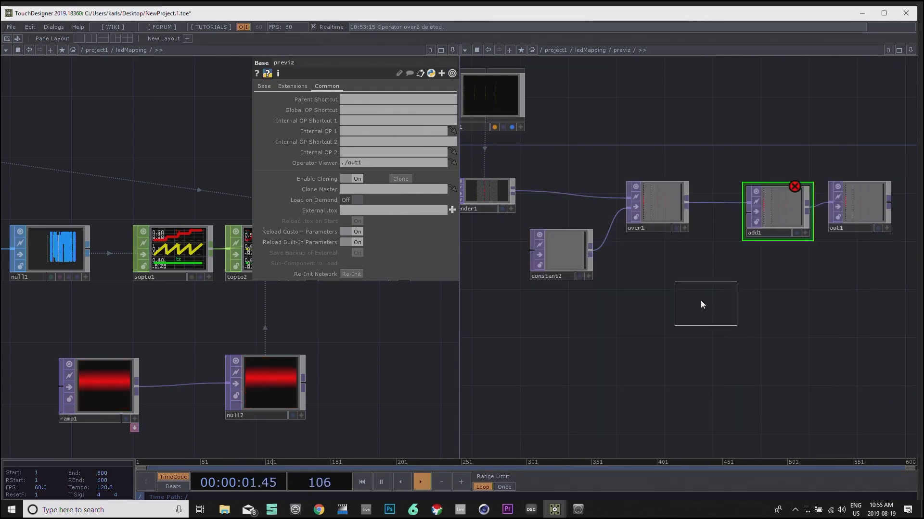
pyautogui.click(697, 296)
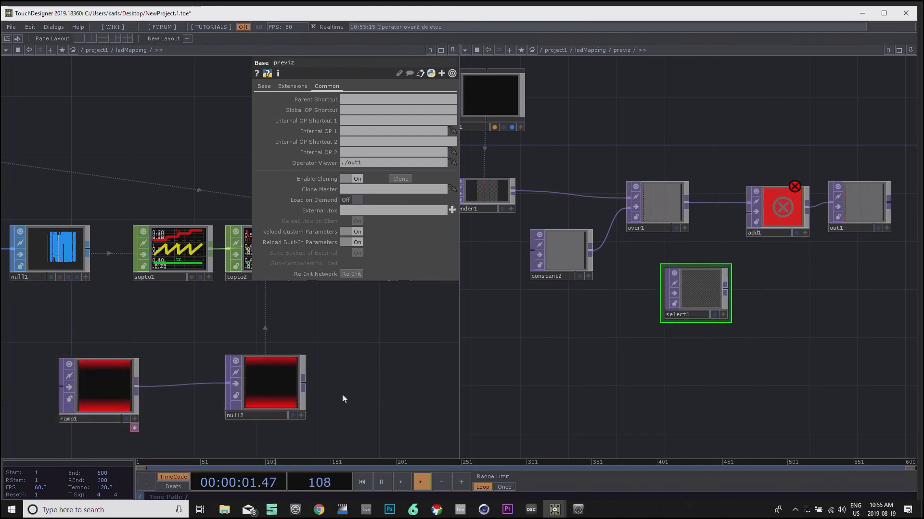
# Step: Reference null2 from the ledMapping network as select1's TOP parameter, using a relative path
pyautogui.moveTo(351, 362); pyautogui.dragTo(304, 349)
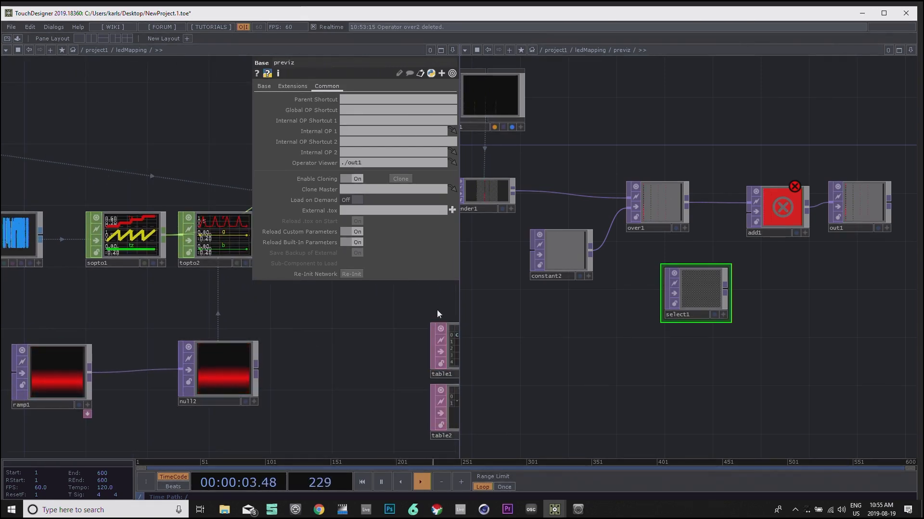
pyautogui.moveTo(221, 371); pyautogui.dragTo(700, 289)
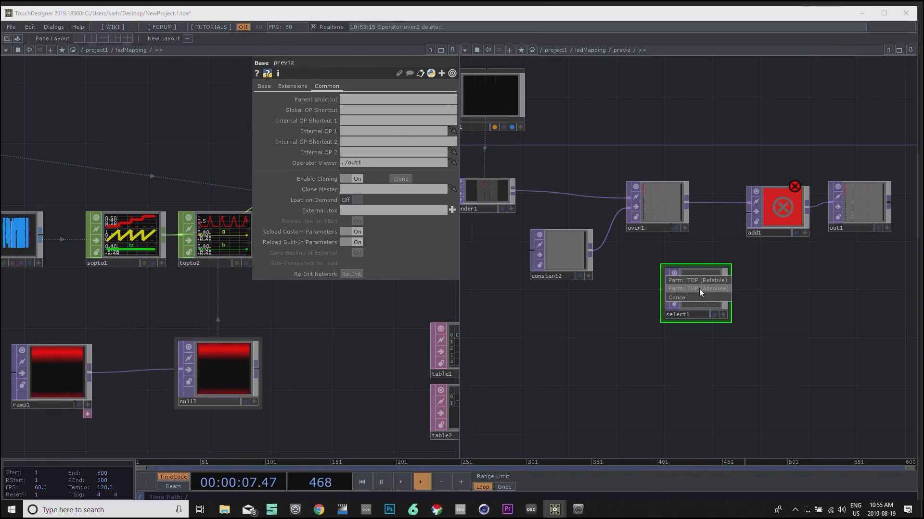
pyautogui.click(713, 280)
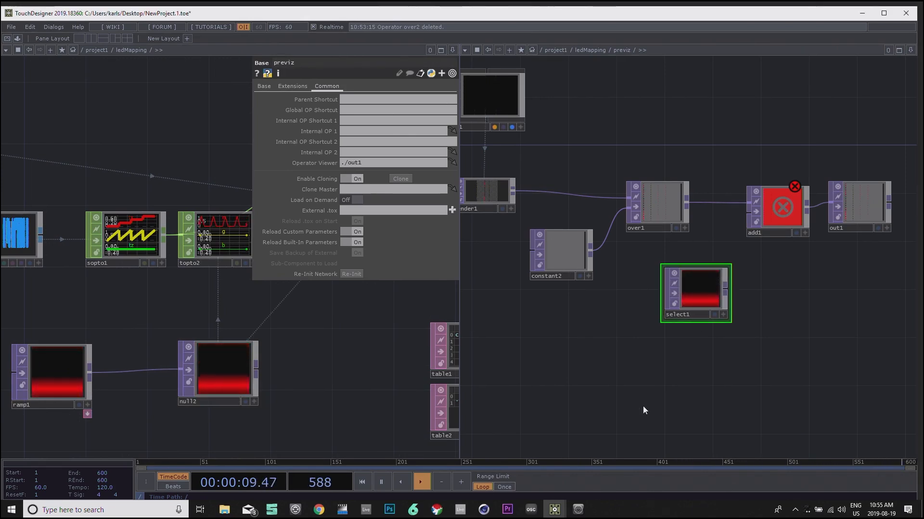
# Step: Wire select1's output into the input of add1, alongside over1
pyautogui.moveTo(775, 299); pyautogui.dragTo(711, 296)
pyautogui.click(664, 288)
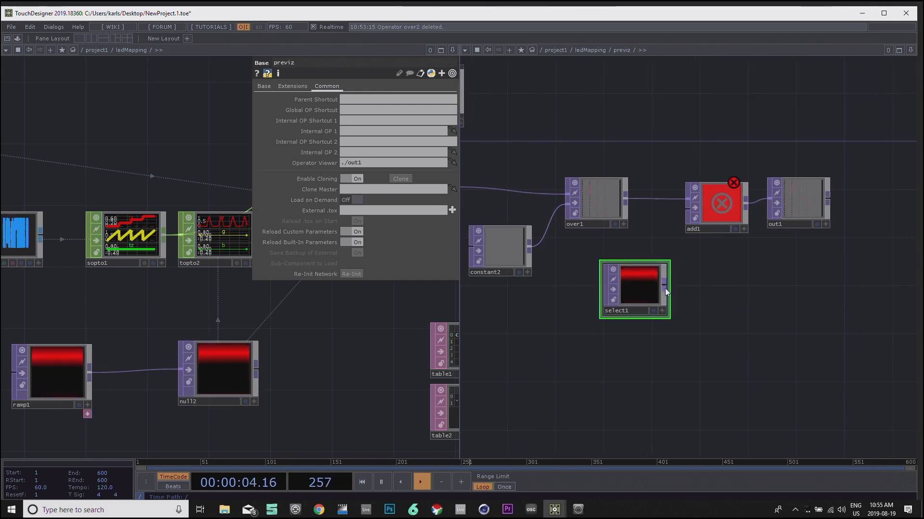
pyautogui.click(685, 215)
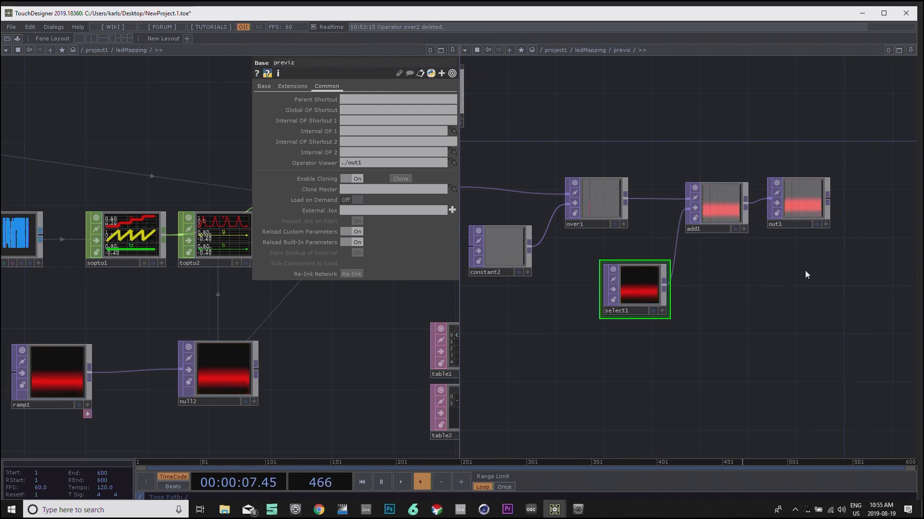
# Step: Examine the add1 and out1 viewers up close to compare the ramp overlay with the LED strips
pyautogui.moveTo(804, 270); pyautogui.dragTo(778, 287)
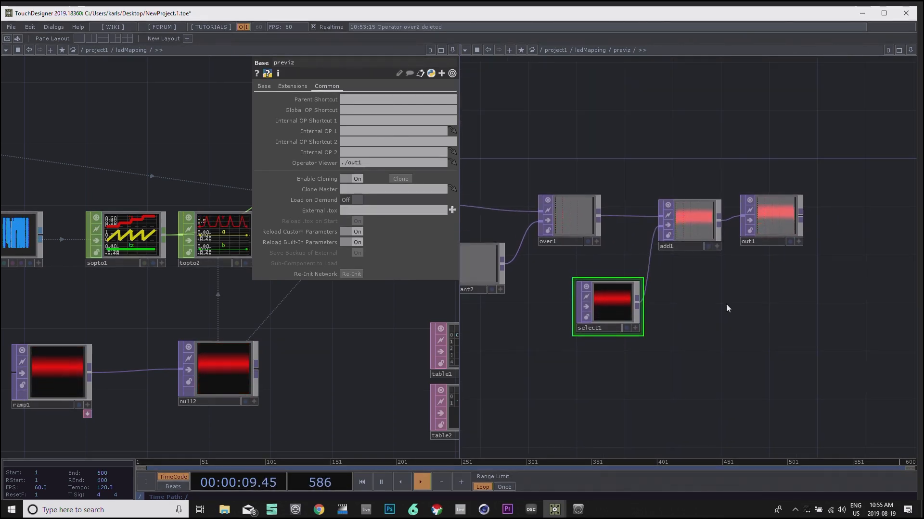
pyautogui.scroll(3, 789, 238)
pyautogui.scroll(3, 768, 216)
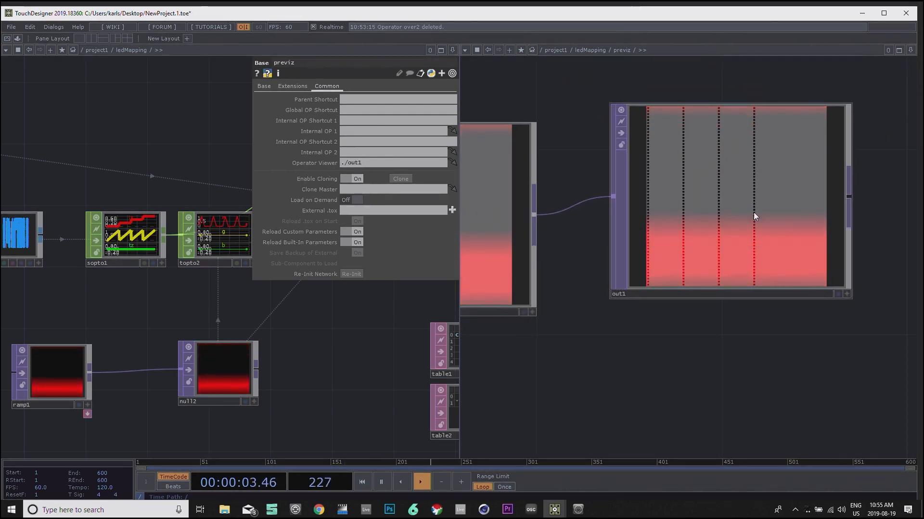
pyautogui.scroll(-3, 753, 212)
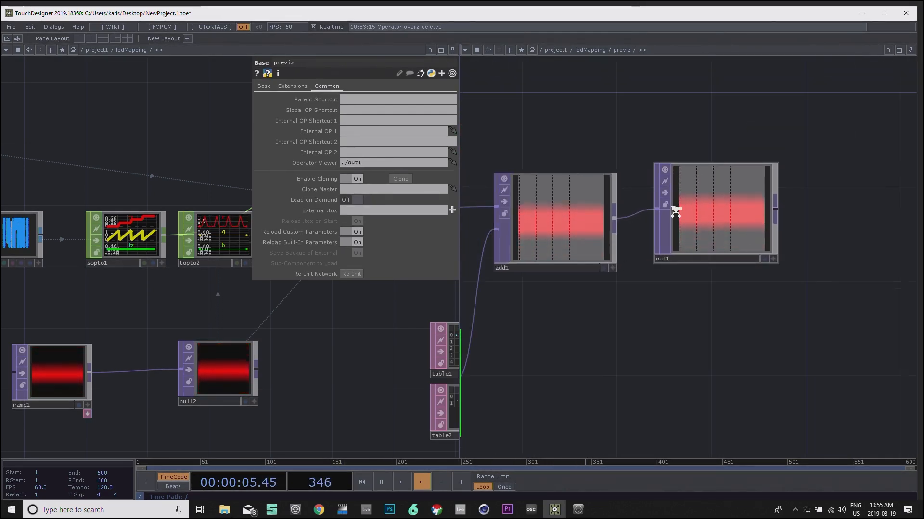
pyautogui.scroll(3, 753, 237)
pyautogui.scroll(-3, 753, 263)
pyautogui.scroll(-3, 753, 263)
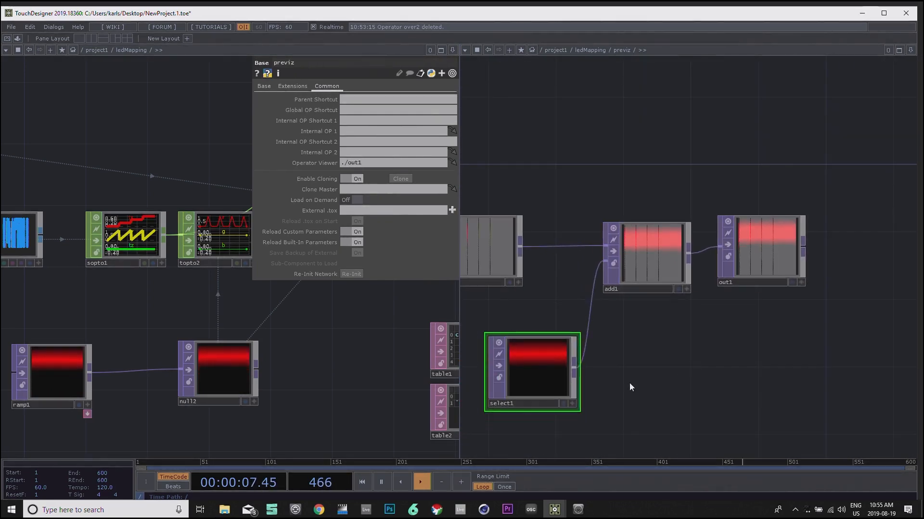
# Step: Move the select1 node farther away from add1 in the previz network to make room between them
pyautogui.moveTo(629, 383); pyautogui.dragTo(703, 330)
pyautogui.moveTo(617, 319); pyautogui.dragTo(567, 330)
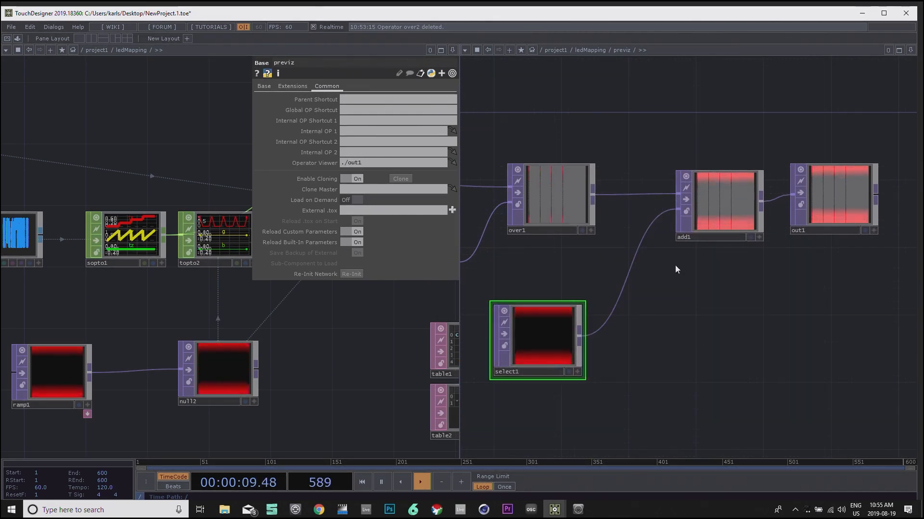
pyautogui.moveTo(673, 309); pyautogui.dragTo(657, 266)
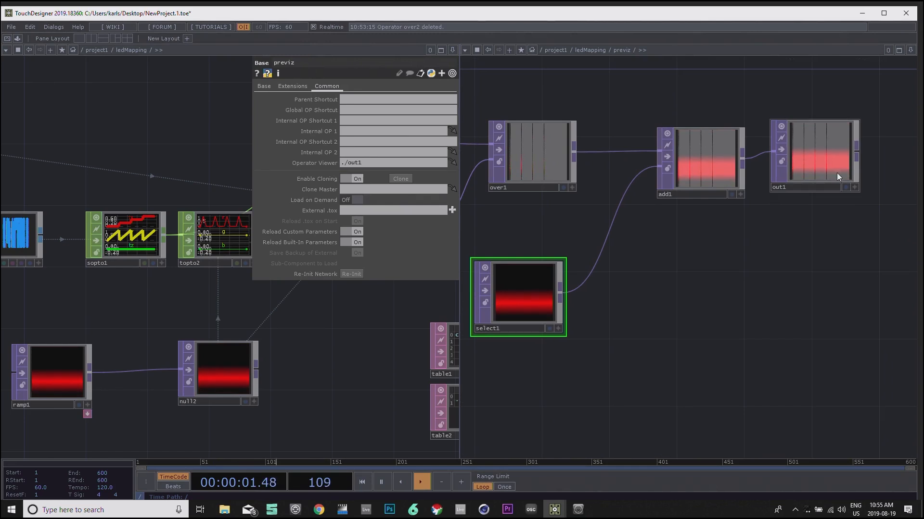
pyautogui.scroll(2, 822, 158)
pyautogui.scroll(-2, 818, 154)
pyautogui.moveTo(679, 314); pyautogui.dragTo(841, 299)
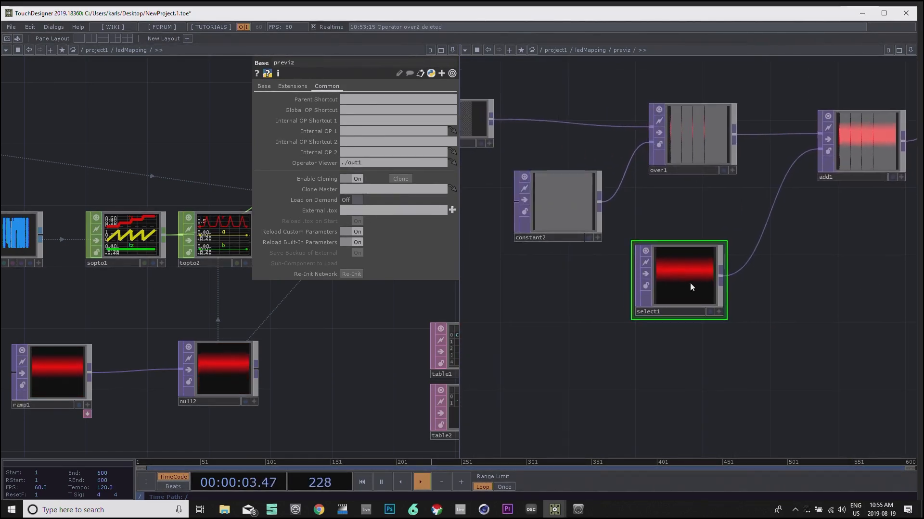
pyautogui.moveTo(682, 283); pyautogui.dragTo(655, 323)
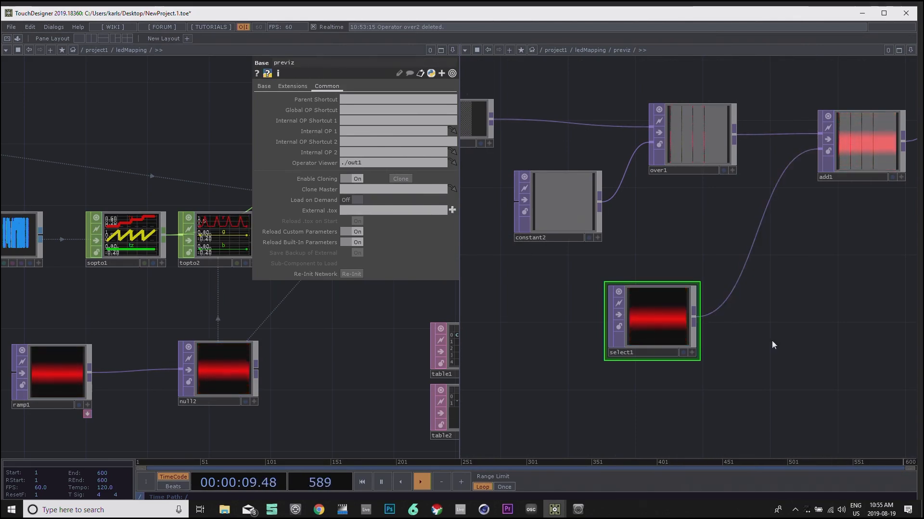
pyautogui.moveTo(811, 307); pyautogui.dragTo(802, 299)
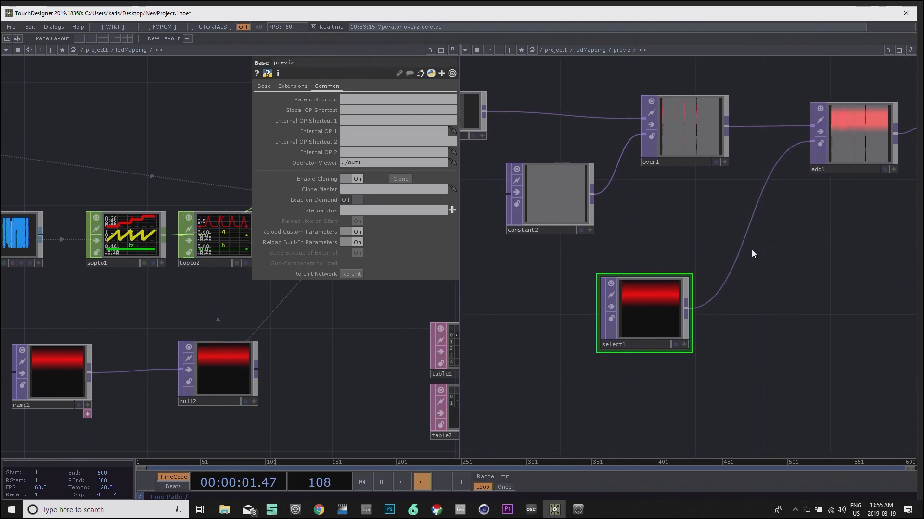
# Step: Insert a Level TOP between select1 and add1 in the previz network
pyautogui.rightClick(740, 245)
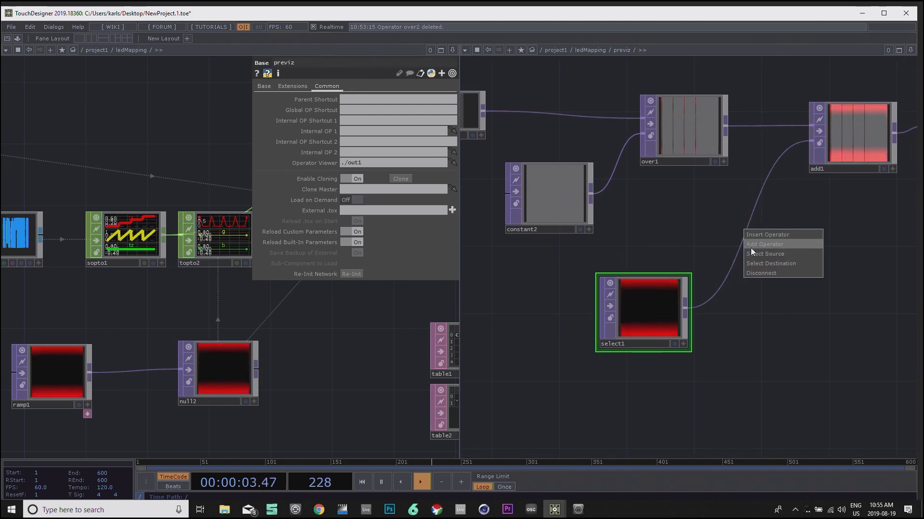
pyautogui.click(723, 221)
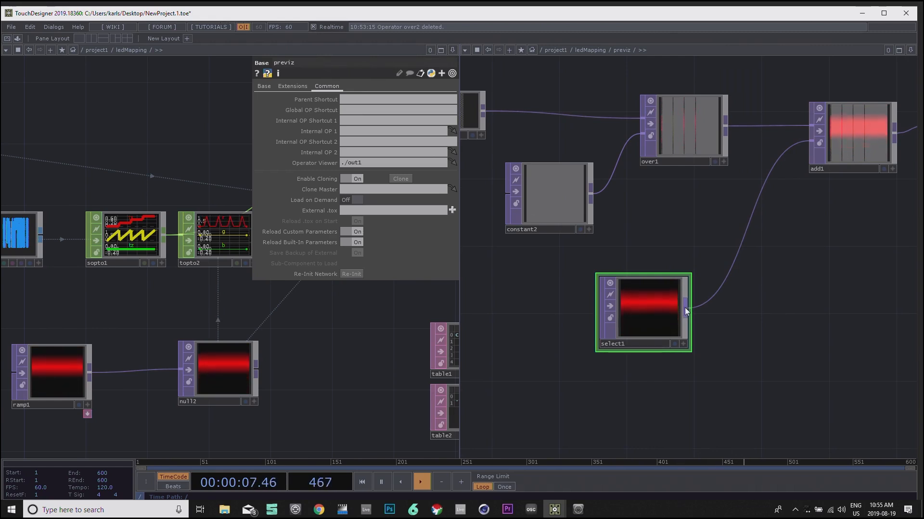
pyautogui.rightClick(685, 307)
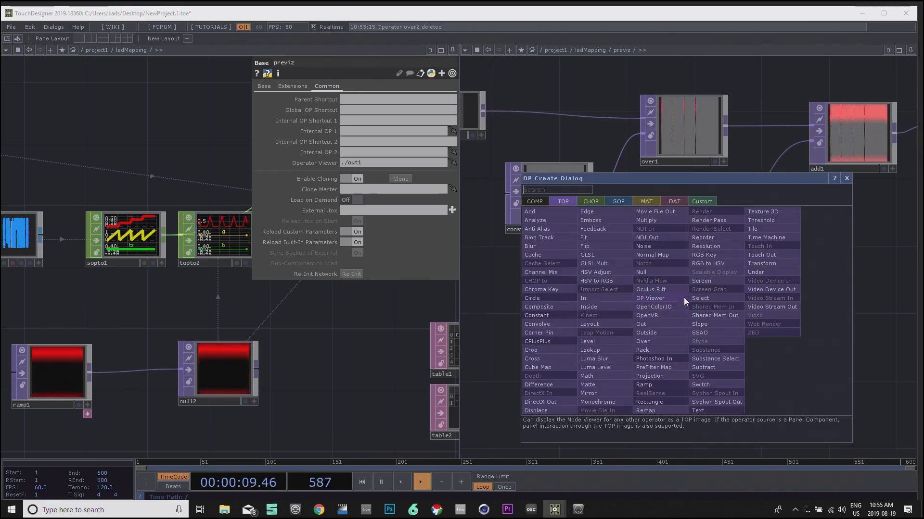
pyautogui.write('leve')
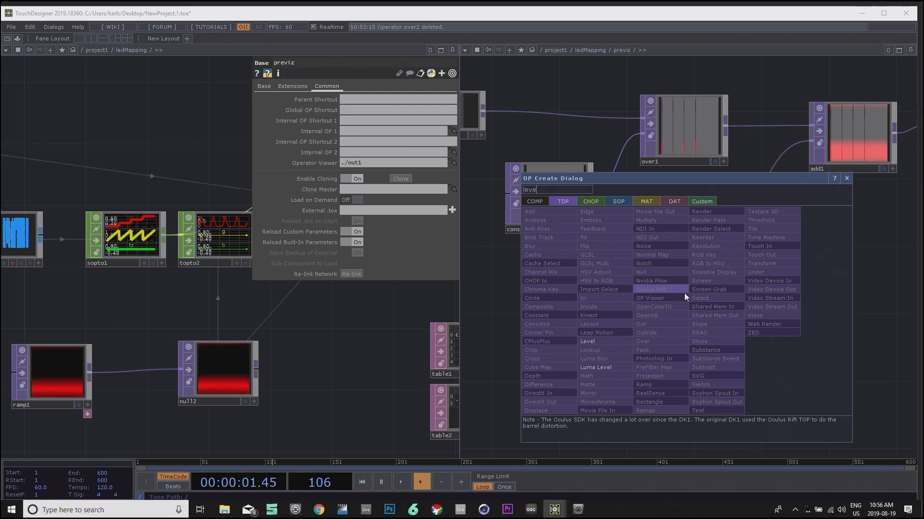
pyautogui.click(599, 342)
pyautogui.click(746, 310)
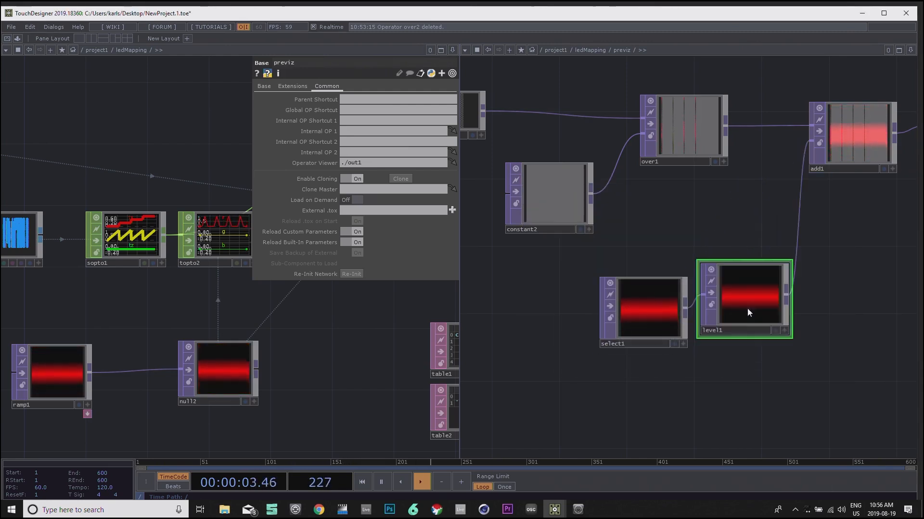
# Step: Close the ledMapping pane so the previz network fills the whole workspace
pyautogui.moveTo(725, 373); pyautogui.dragTo(654, 377)
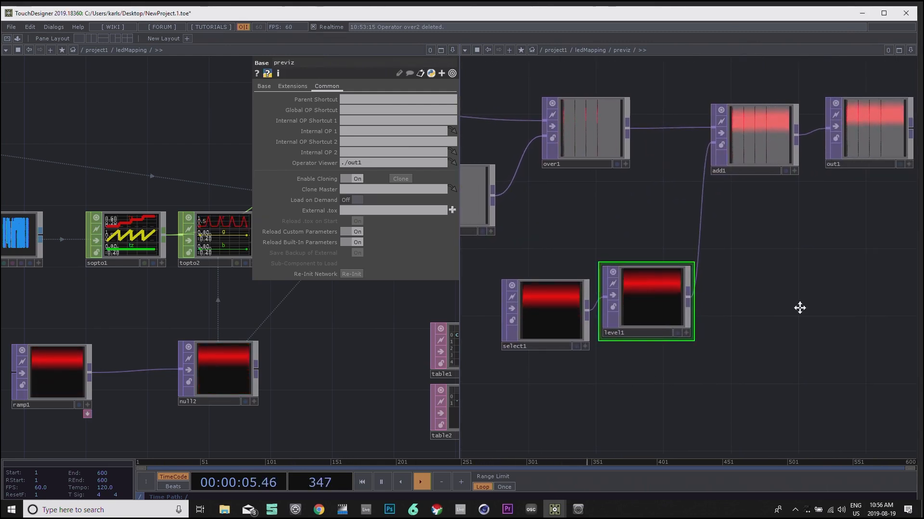
pyautogui.moveTo(778, 302); pyautogui.dragTo(773, 316)
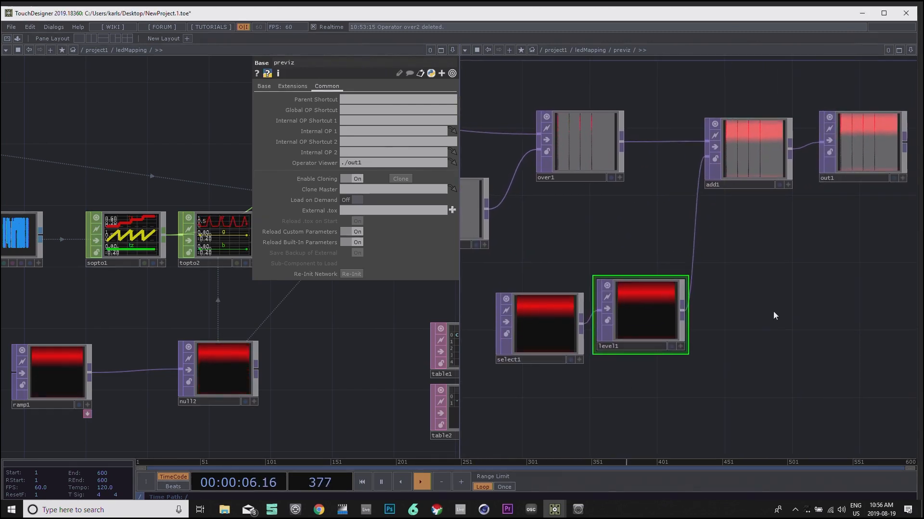
pyautogui.click(454, 51)
pyautogui.click(385, 119)
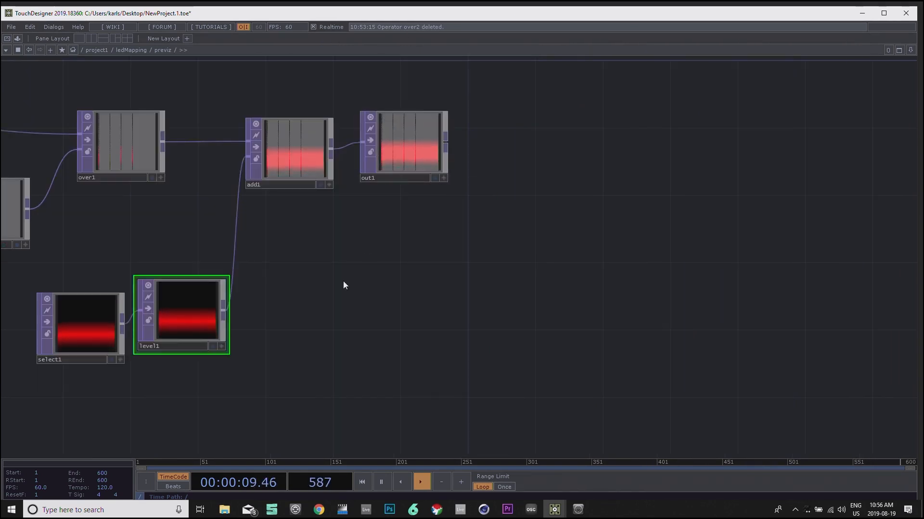
# Step: Preview the composited LED output full screen and return to the previz network
pyautogui.moveTo(383, 308); pyautogui.dragTo(606, 326)
pyautogui.scroll(-3, 612, 328)
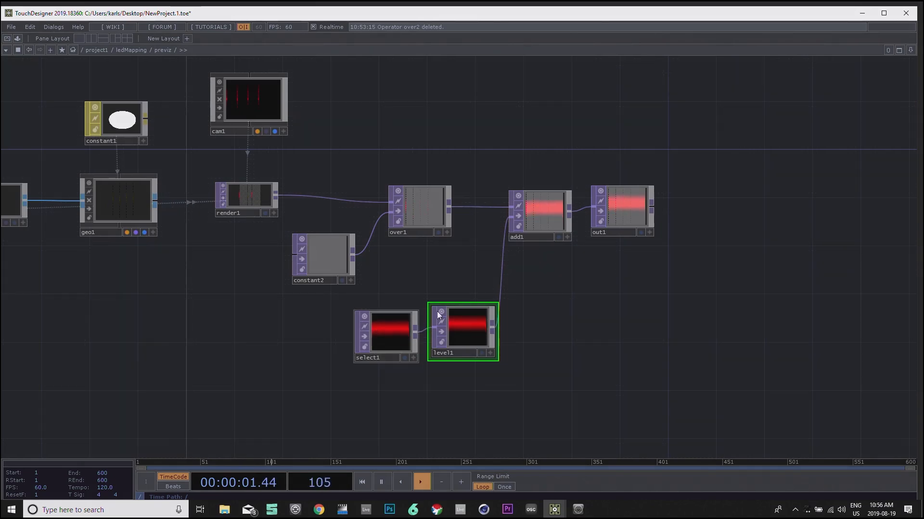
pyautogui.moveTo(643, 303); pyautogui.dragTo(630, 323)
pyautogui.scroll(8, 645, 301)
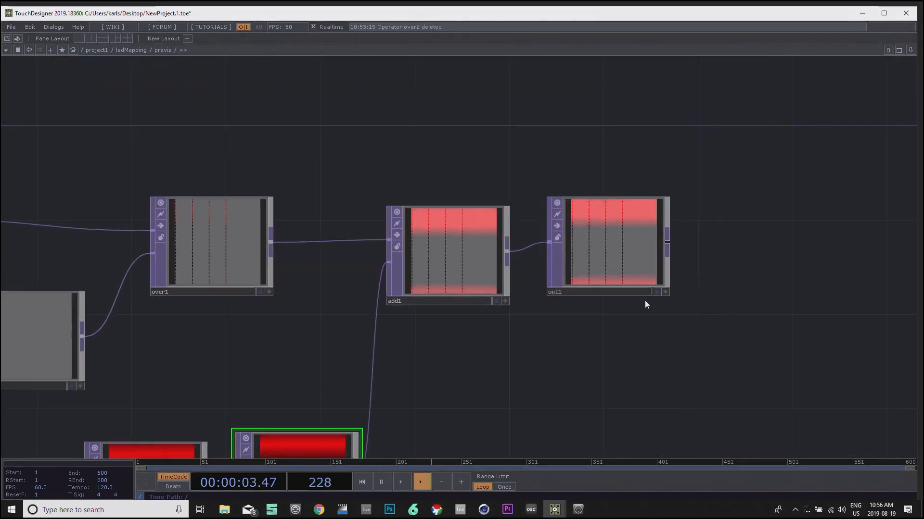
pyautogui.click(6, 37)
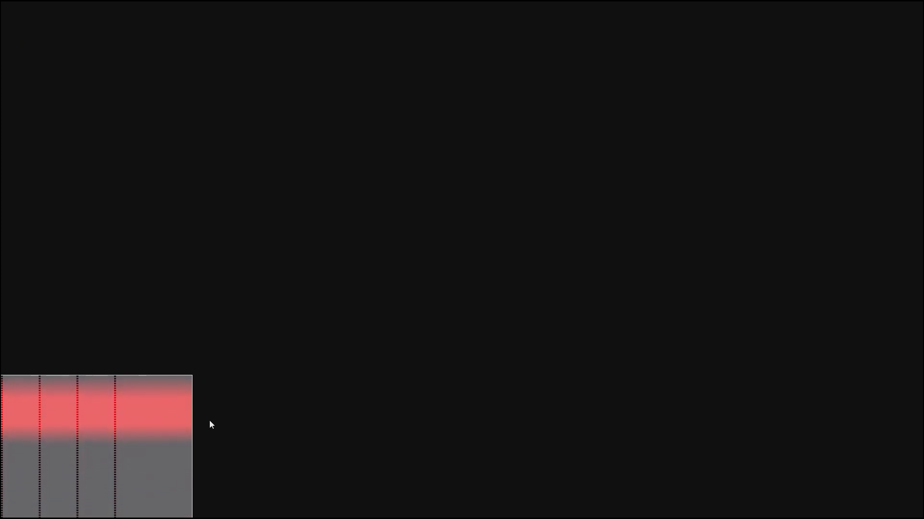
pyautogui.press('Escape')
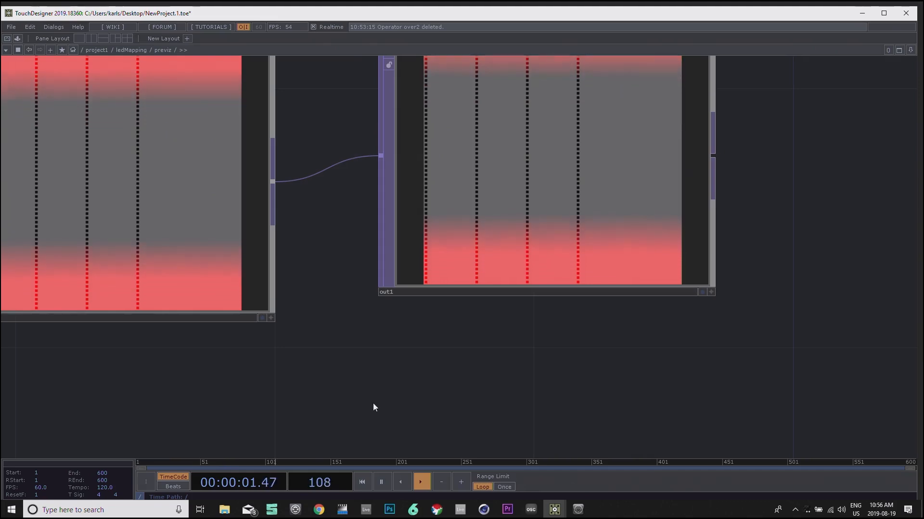
pyautogui.scroll(-5, 586, 385)
pyautogui.scroll(-6, 652, 339)
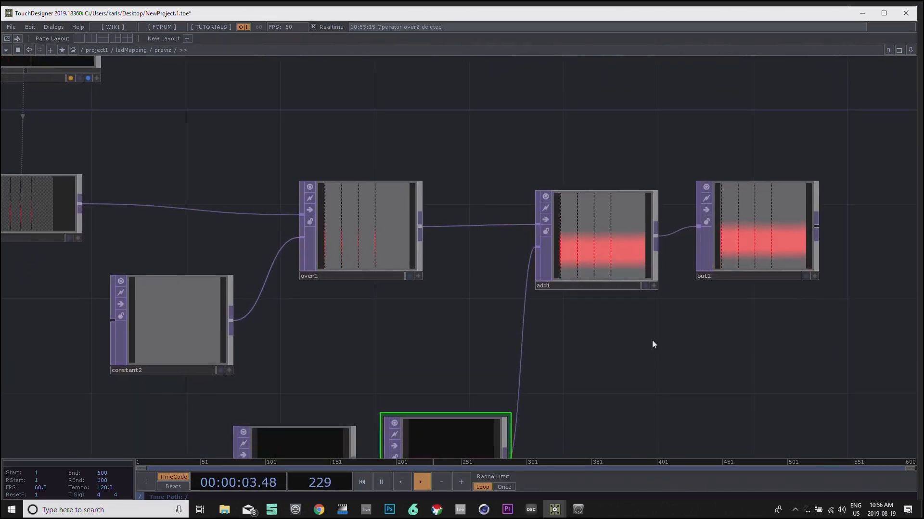
# Step: Reposition add1 and out1 lower in the network, with out1 aligned directly beside add1
pyautogui.moveTo(647, 261); pyautogui.dragTo(714, 315)
pyautogui.click(720, 311)
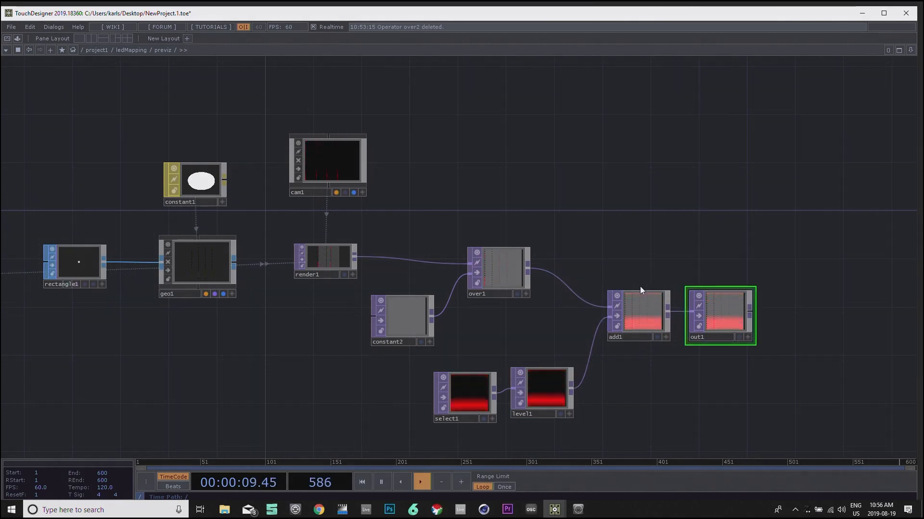
pyautogui.moveTo(632, 265); pyautogui.dragTo(652, 243)
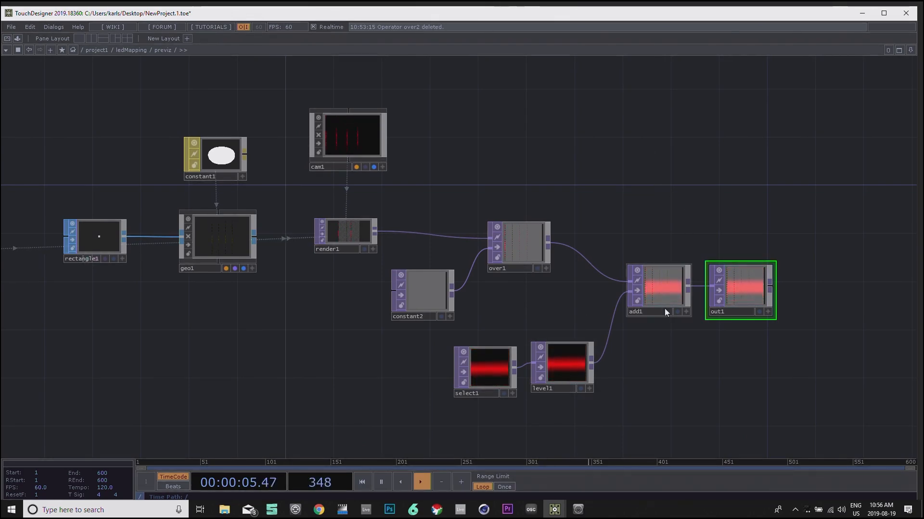
# Step: Show the parameters of level1 and try lowering its post opacity
pyautogui.click(562, 367)
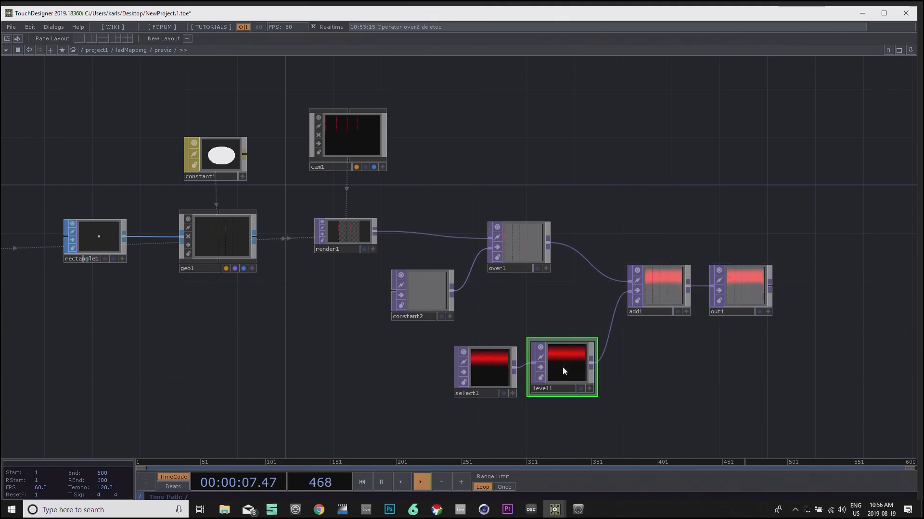
pyautogui.press('p')
pyautogui.moveTo(560, 111); pyautogui.dragTo(475, 97)
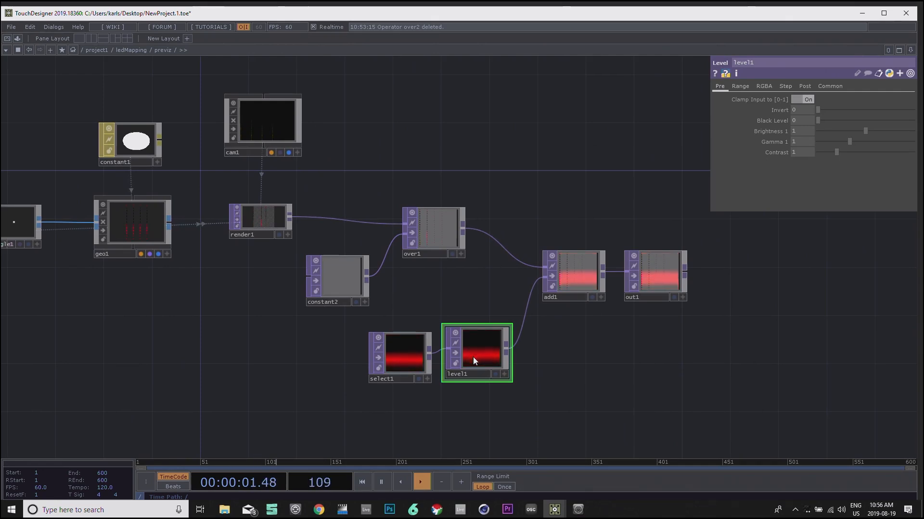
pyautogui.click(804, 86)
pyautogui.moveTo(908, 109); pyautogui.dragTo(875, 111)
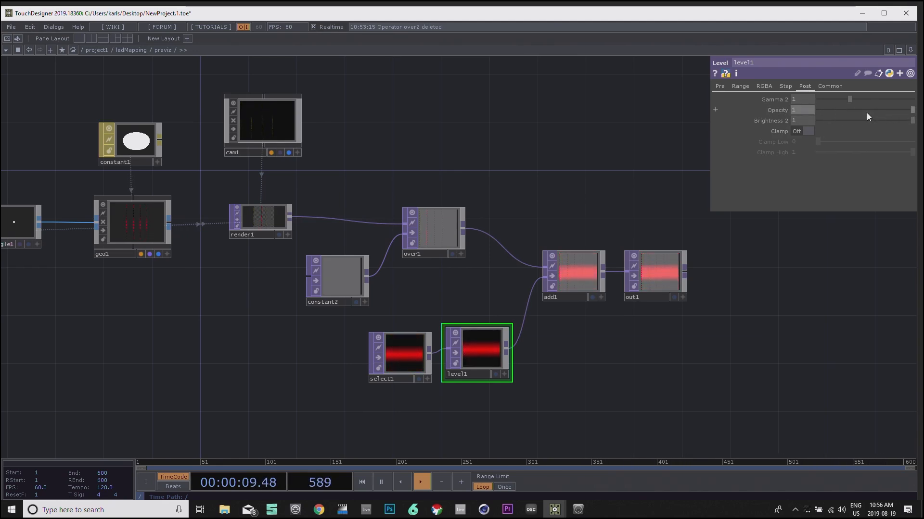
# Step: Darken the constant2 background by setting its red, green and blue color values to 0.3
pyautogui.click(346, 279)
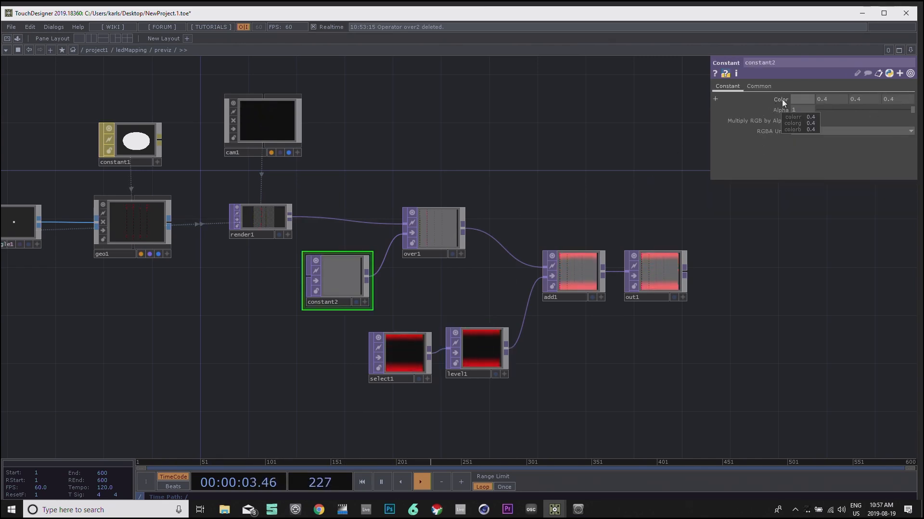
pyautogui.moveTo(778, 99); pyautogui.dragTo(765, 100, button='middle')
pyautogui.scroll(3, 639, 290)
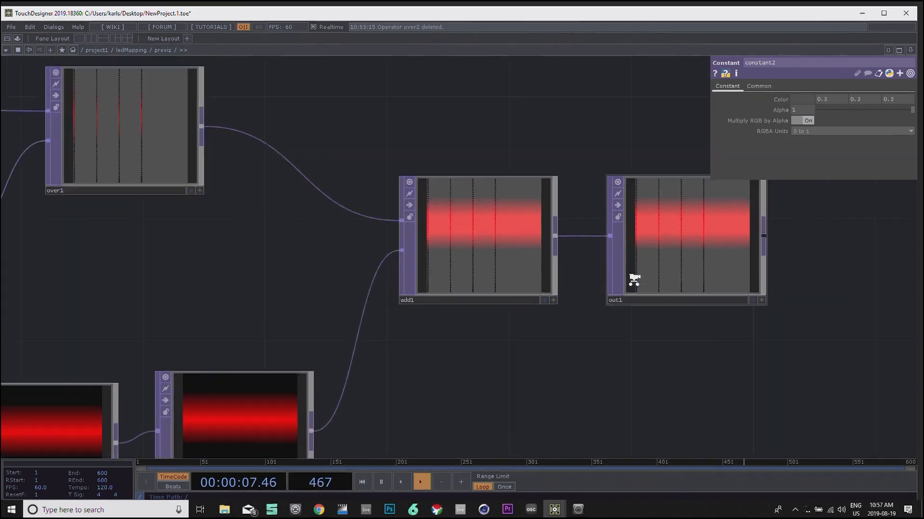
pyautogui.scroll(1, 634, 280)
pyautogui.moveTo(618, 122); pyautogui.dragTo(638, 164)
pyautogui.moveTo(167, 352); pyautogui.dragTo(198, 269)
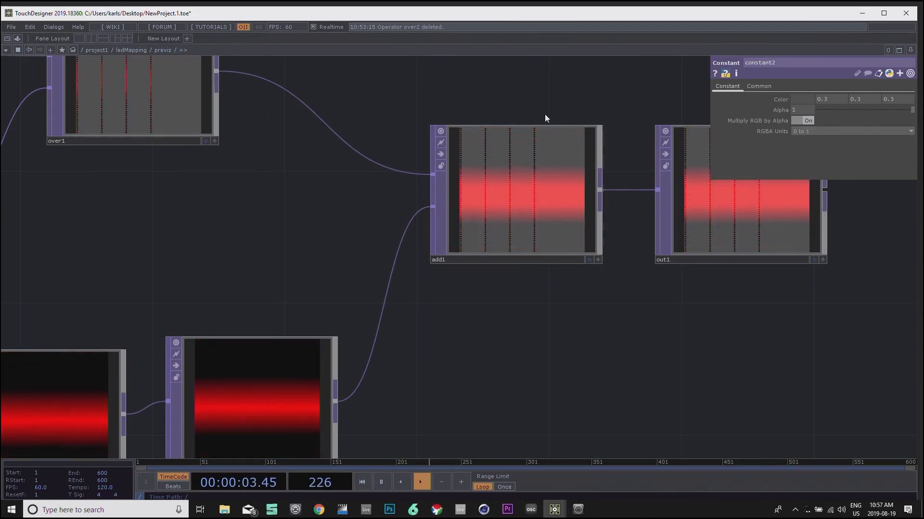
pyautogui.scroll(-5, 566, 178)
pyautogui.moveTo(481, 109); pyautogui.dragTo(606, 188)
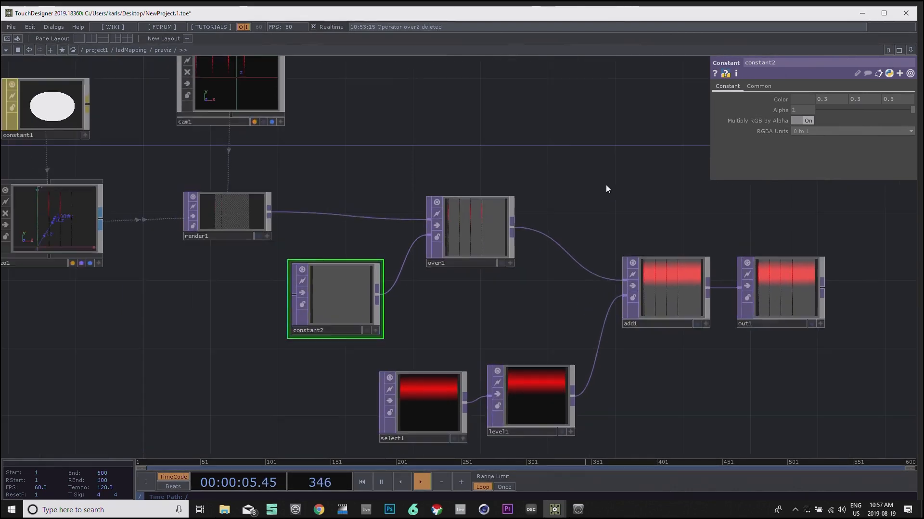
pyautogui.scroll(-2, 606, 190)
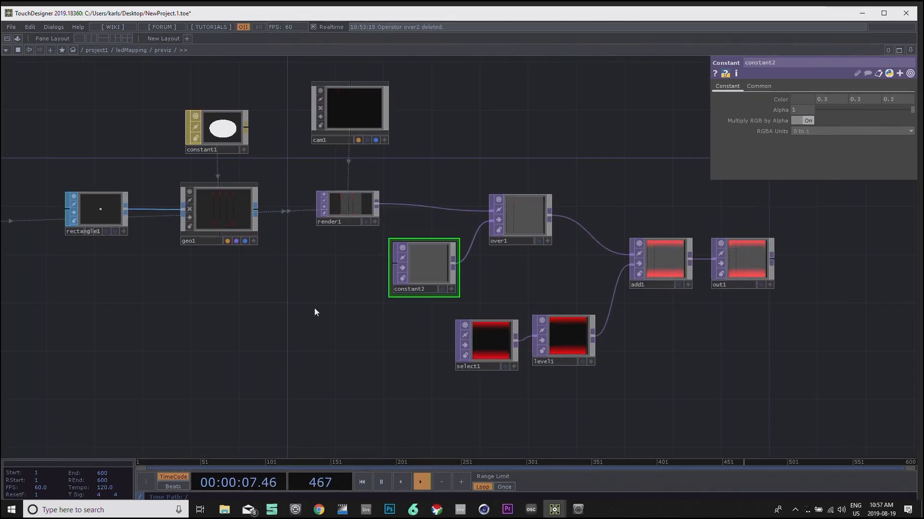
# Step: Return to the parent ledMapping network and bring the previz component into view
pyautogui.press('u')
pyautogui.moveTo(404, 206); pyautogui.dragTo(35, 314)
pyautogui.moveTo(454, 246); pyautogui.dragTo(634, 407)
pyautogui.moveTo(372, 178); pyautogui.dragTo(545, 193)
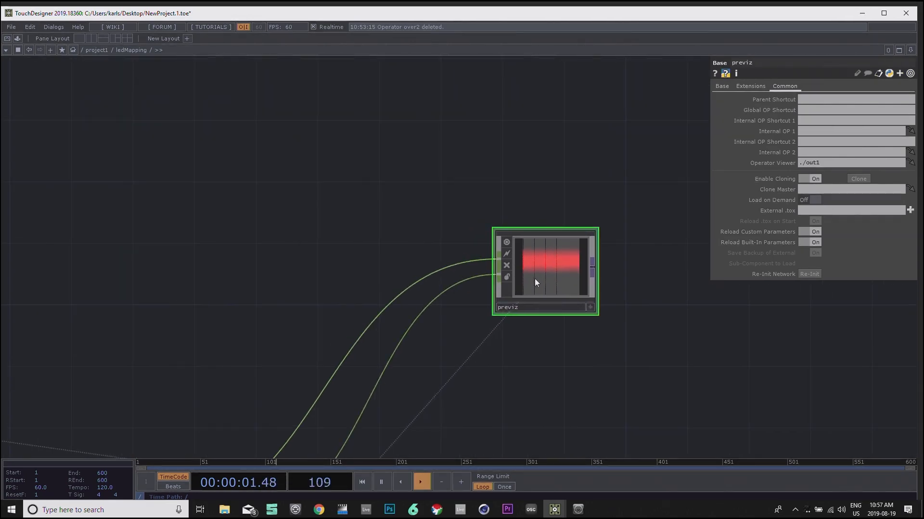
pyautogui.moveTo(572, 155); pyautogui.dragTo(497, 144)
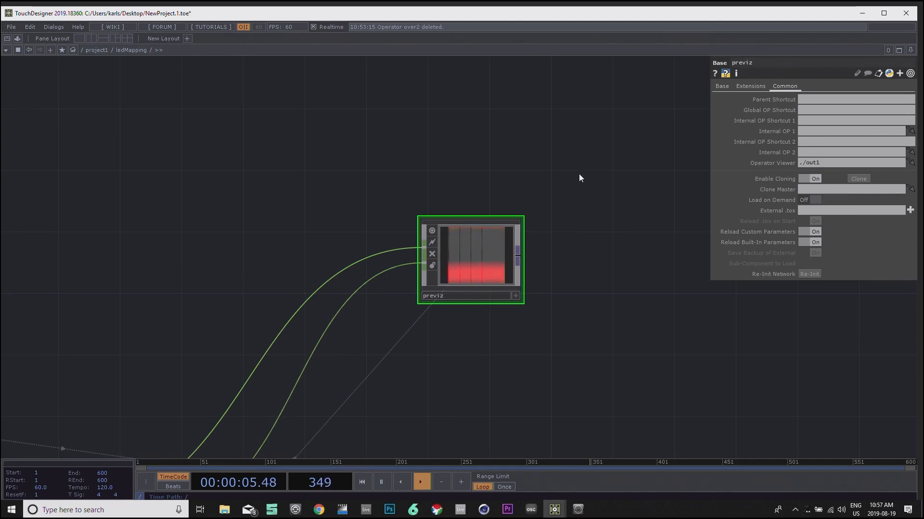
pyautogui.moveTo(609, 274); pyautogui.dragTo(573, 234)
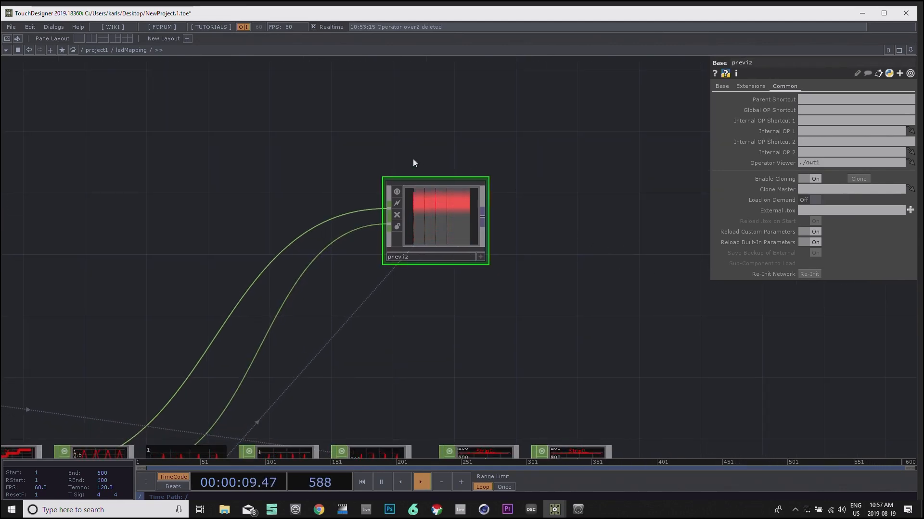
# Step: Open the component editor for previz, add a custom parameter page named Previz, and show that page in the parameters
pyautogui.rightClick(437, 213)
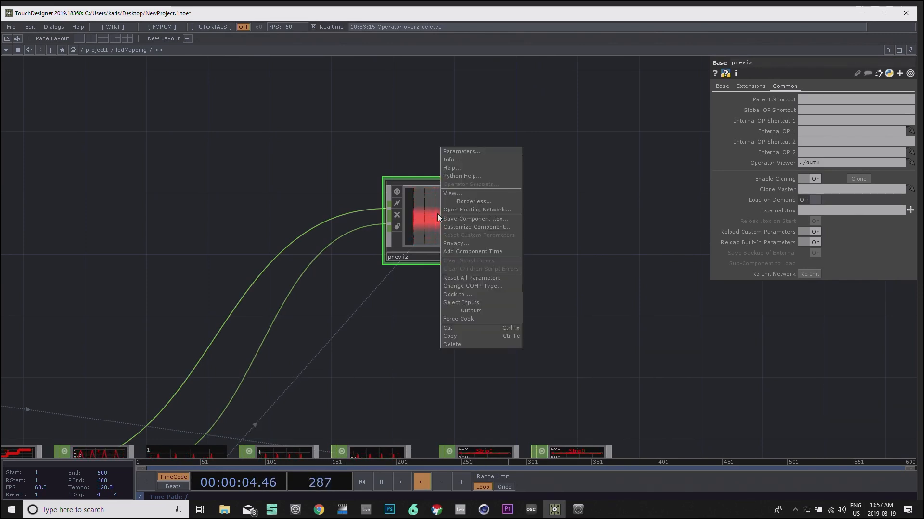
pyautogui.click(466, 227)
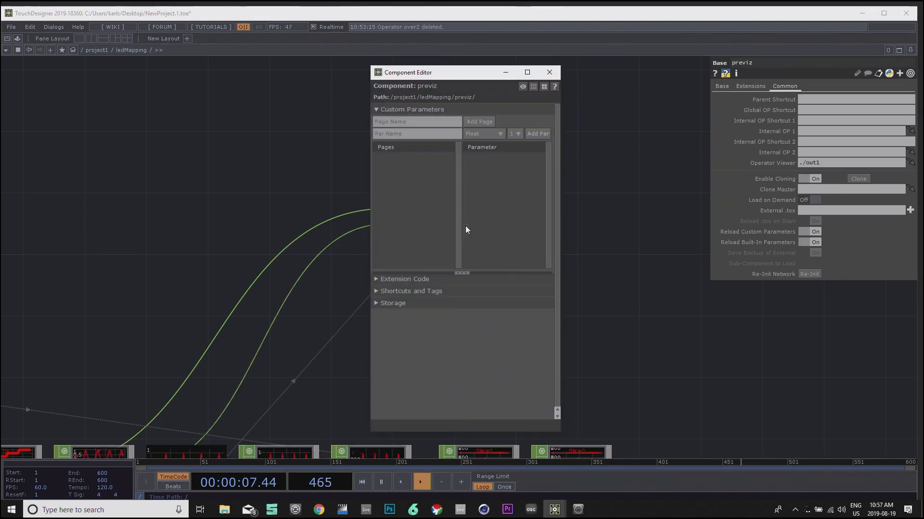
pyautogui.moveTo(454, 75); pyautogui.dragTo(547, 70)
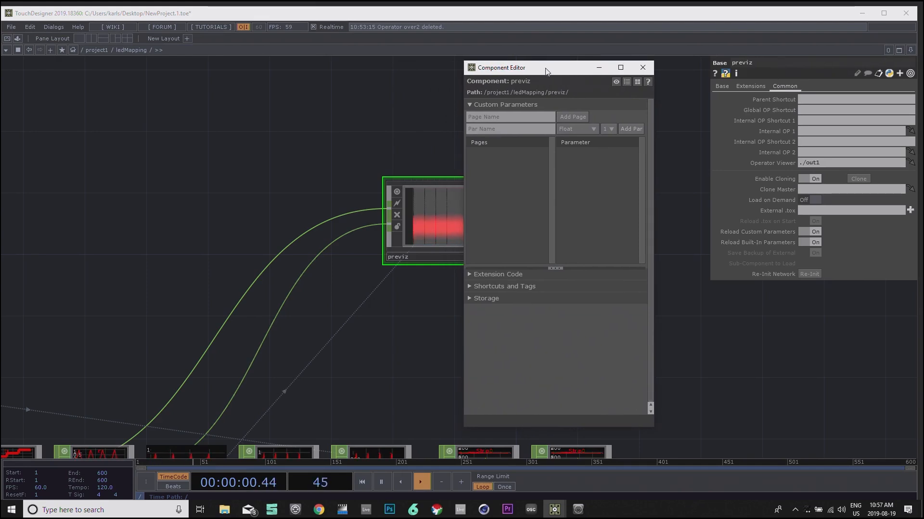
pyautogui.click(504, 118)
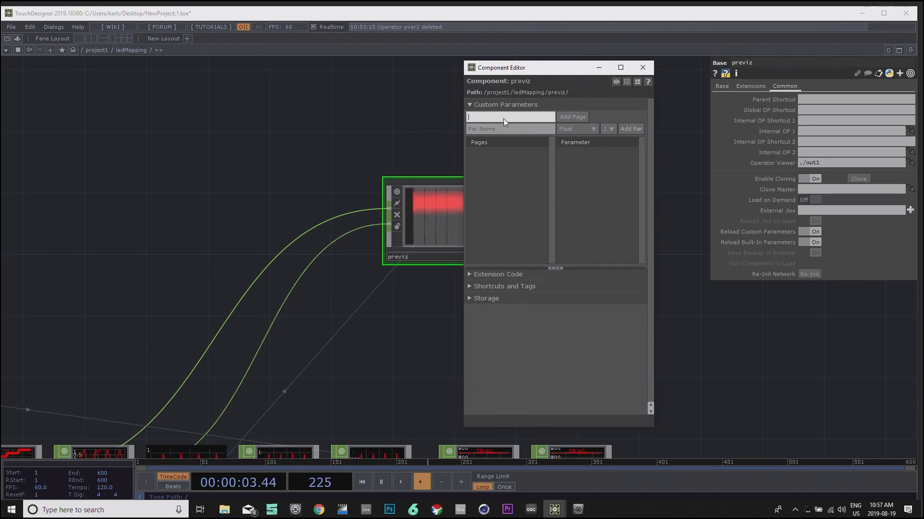
pyautogui.write('Previz')
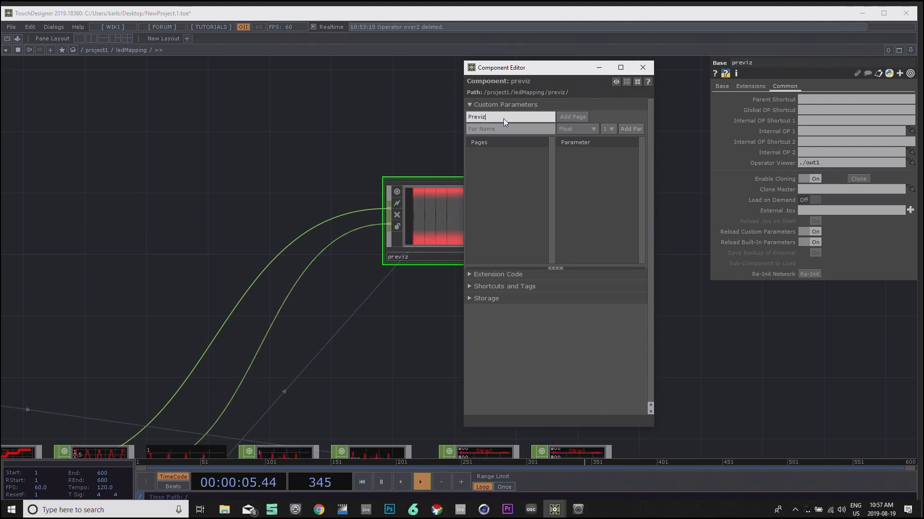
pyautogui.click(571, 116)
pyautogui.moveTo(546, 72); pyautogui.dragTo(260, 59)
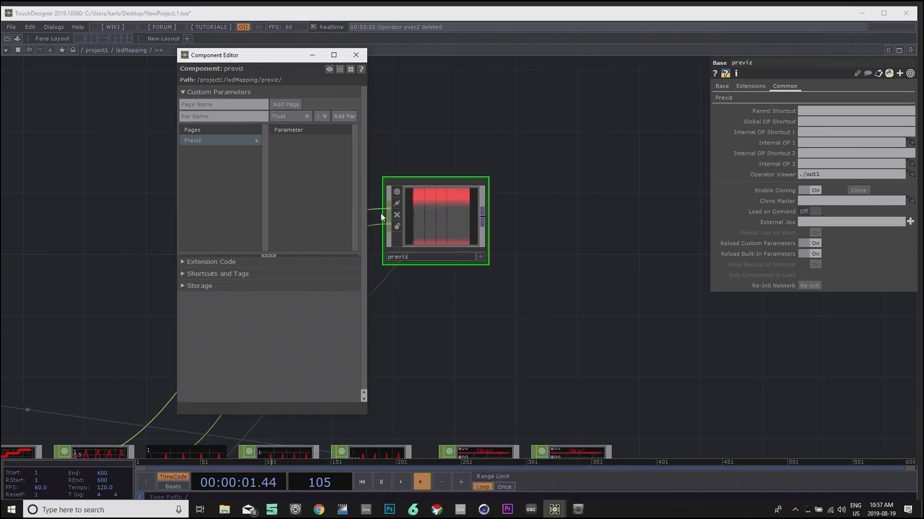
pyautogui.click(724, 99)
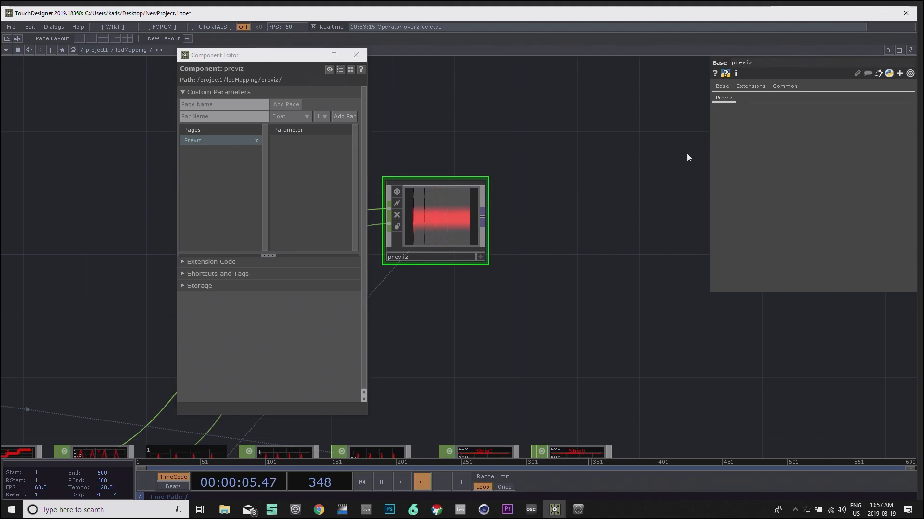
pyautogui.moveTo(214, 58); pyautogui.dragTo(518, 64)
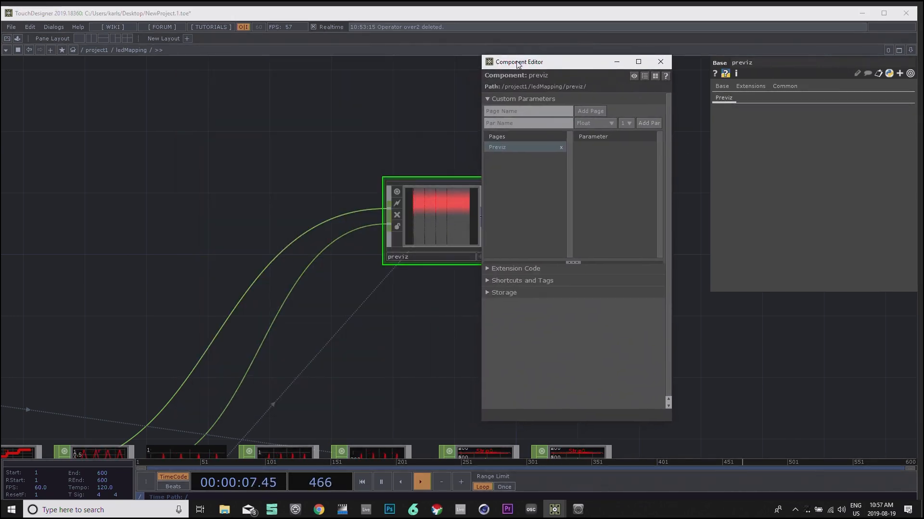
# Step: Add a single-value Float custom parameter named Background to the Previz page
pyautogui.click(495, 124)
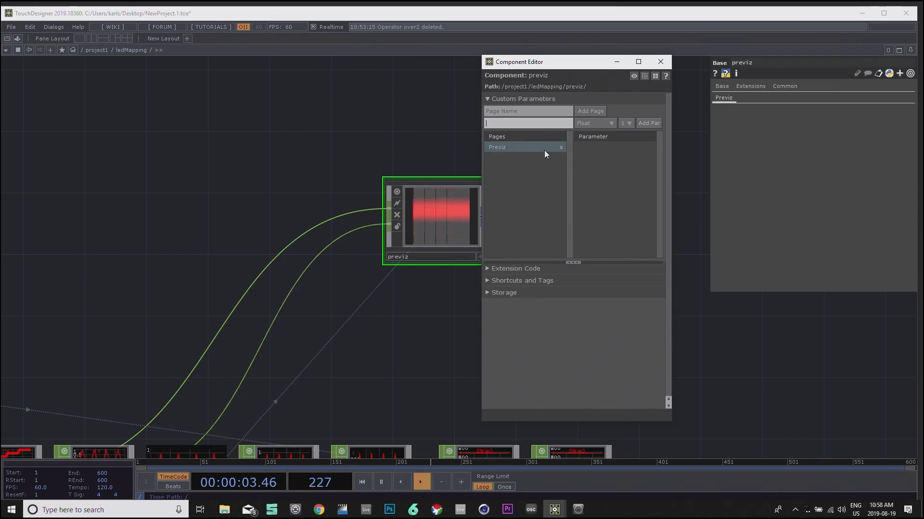
pyautogui.write('Background')
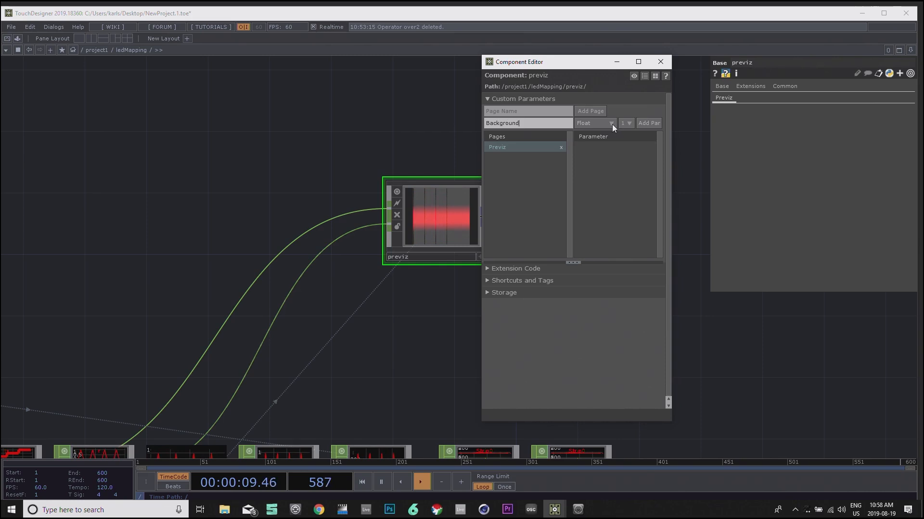
pyautogui.click(646, 123)
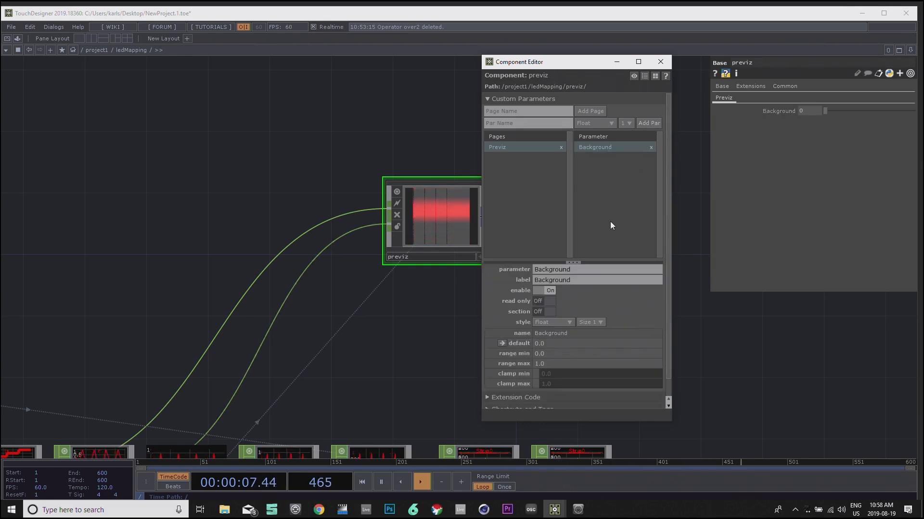
# Step: Add a single-value Float custom parameter named Content to the Previz page and close the component editor
pyautogui.click(530, 125)
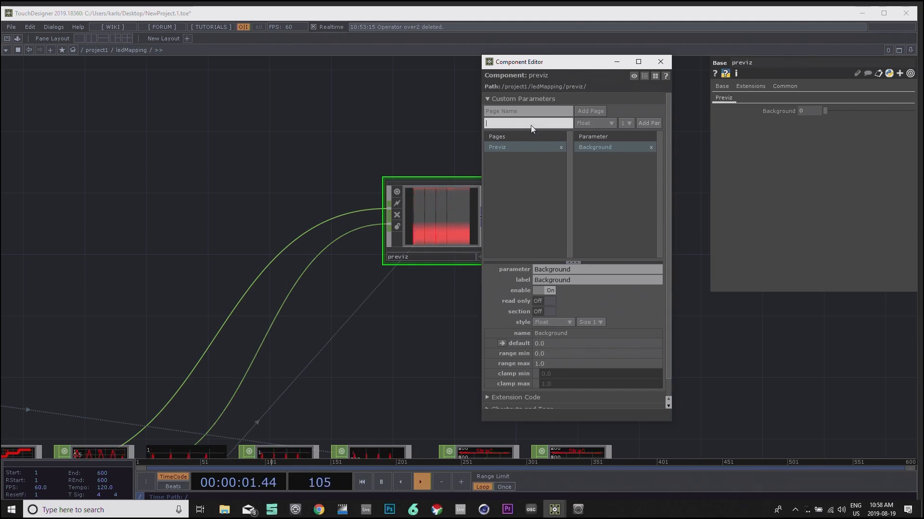
pyautogui.write('Content')
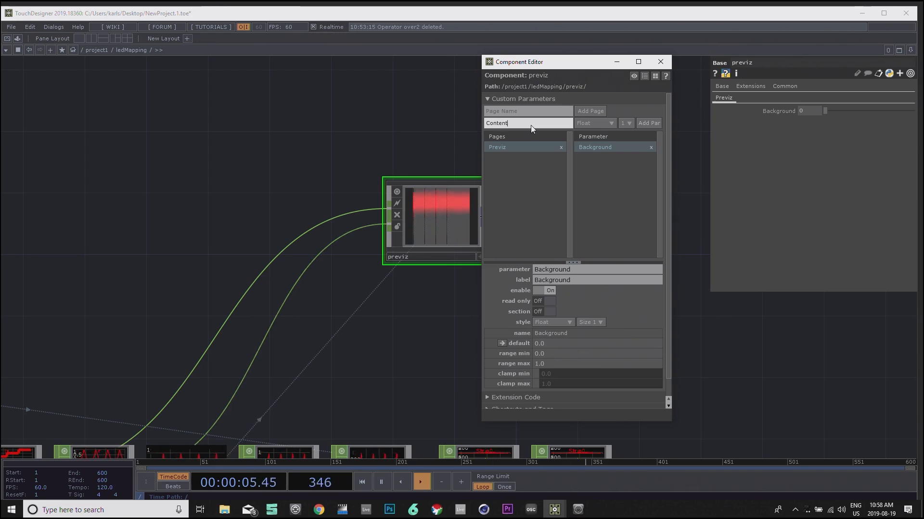
pyautogui.click(645, 123)
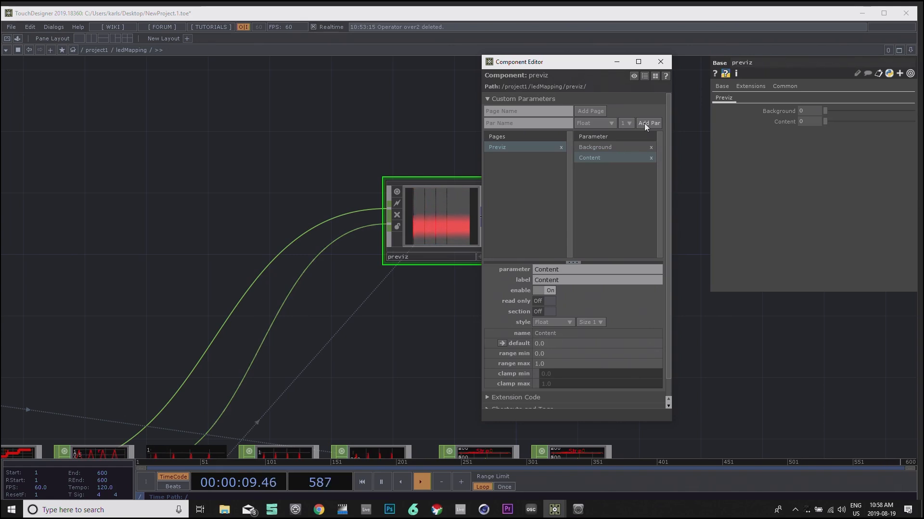
pyautogui.moveTo(578, 65); pyautogui.dragTo(363, 60)
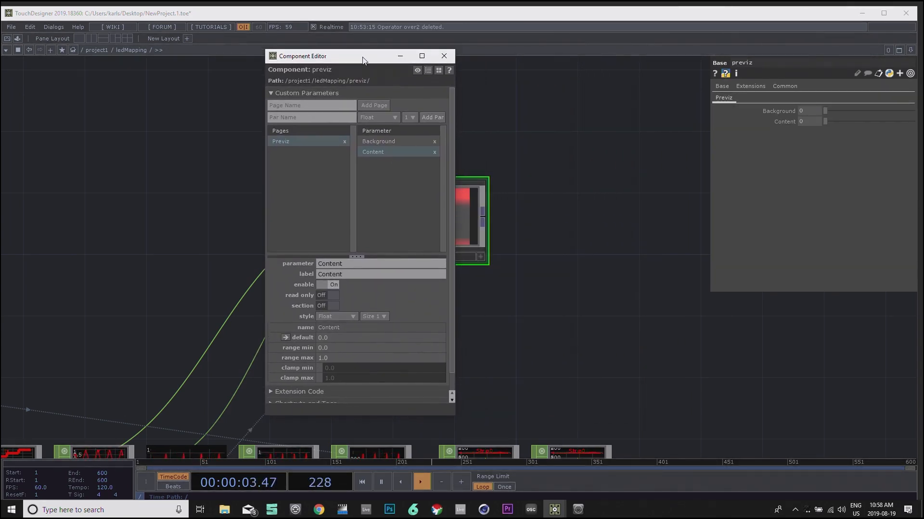
pyautogui.moveTo(531, 131); pyautogui.dragTo(636, 140)
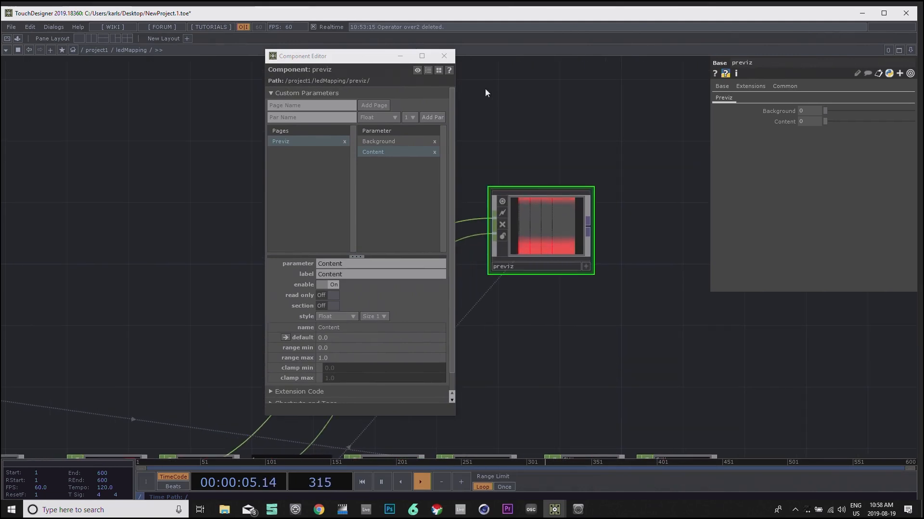
pyautogui.click(443, 57)
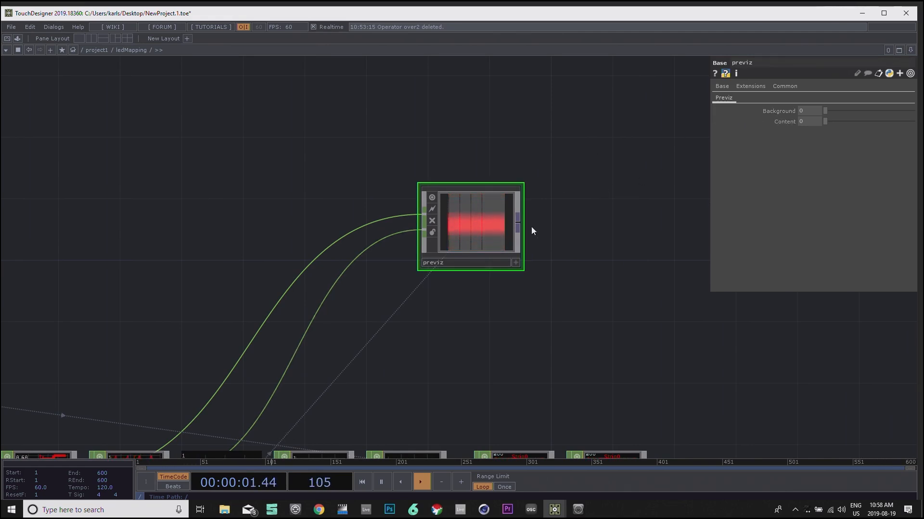
# Step: Customize the previz component again, setting both its parent shortcut and OP shortcut to Previz
pyautogui.rightClick(479, 222)
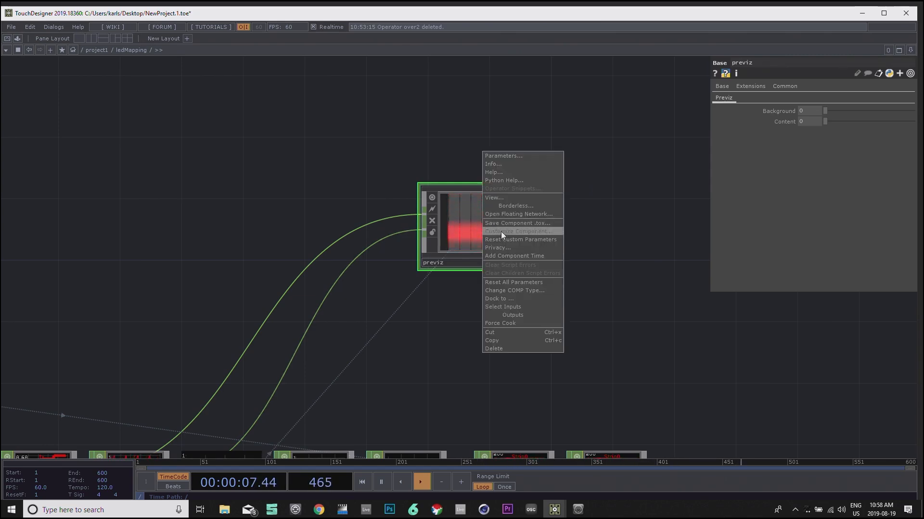
pyautogui.click(501, 232)
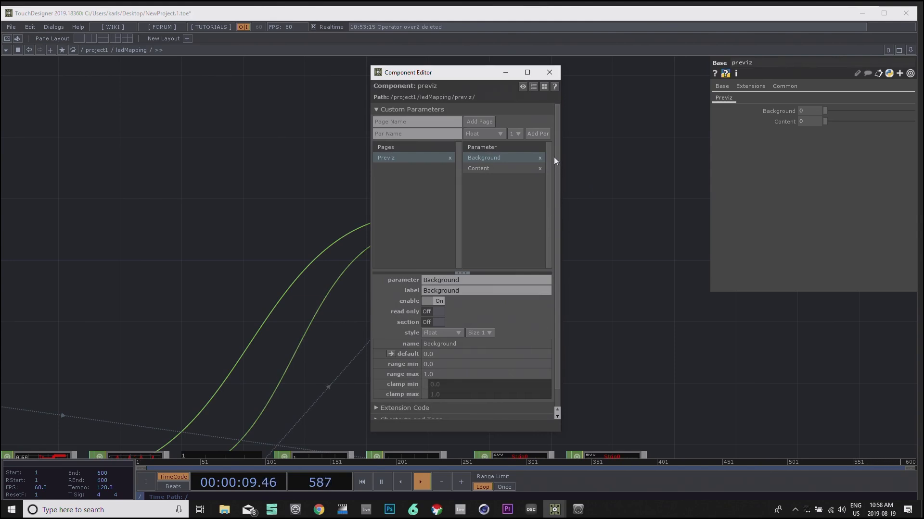
pyautogui.moveTo(558, 151); pyautogui.dragTo(557, 189)
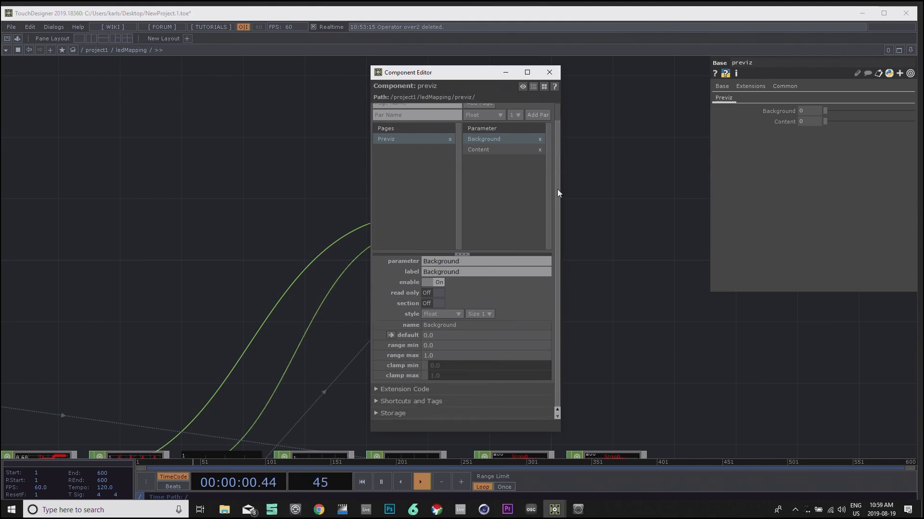
pyautogui.click(377, 401)
pyautogui.scroll(2, 445, 268)
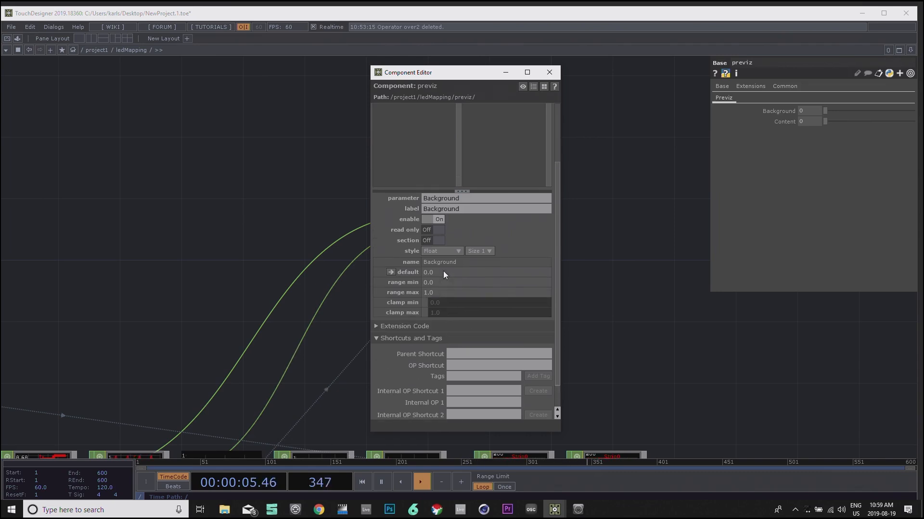
pyautogui.scroll(-1, 473, 241)
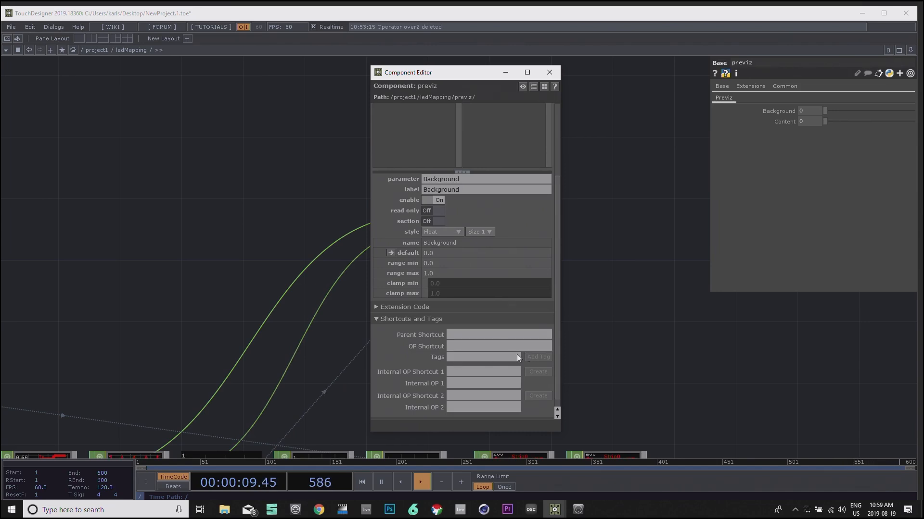
pyautogui.click(463, 334)
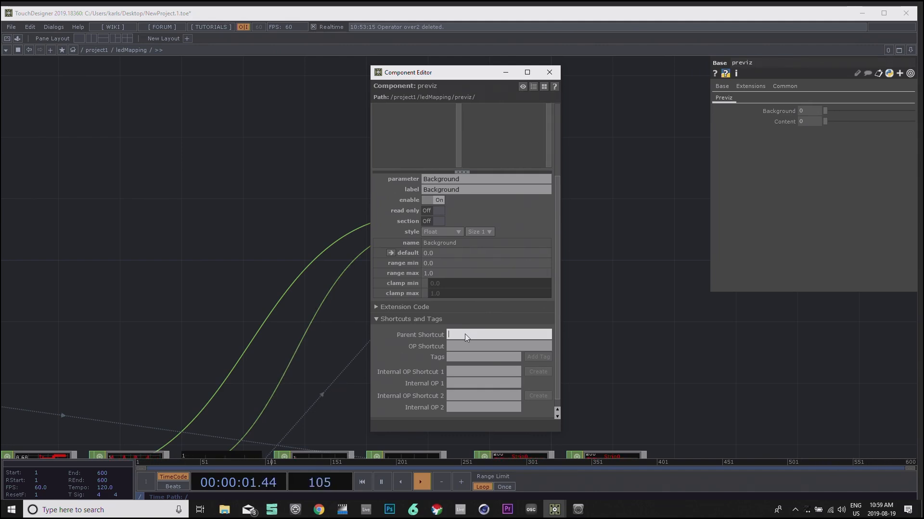
pyautogui.write('iz')
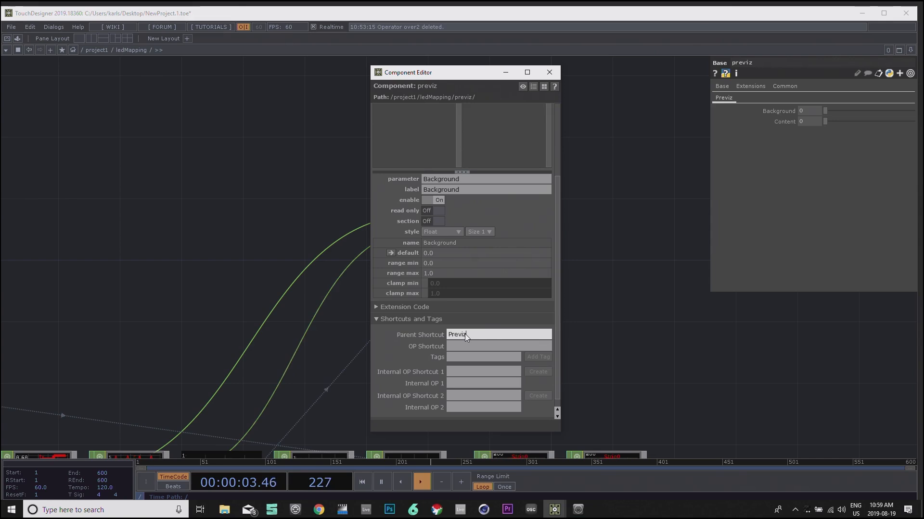
pyautogui.press('Tab')
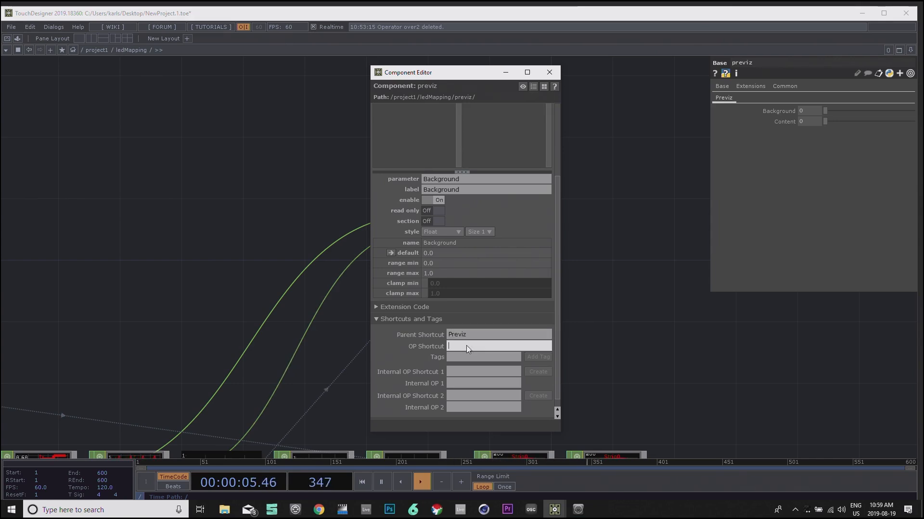
pyautogui.write('Previz')
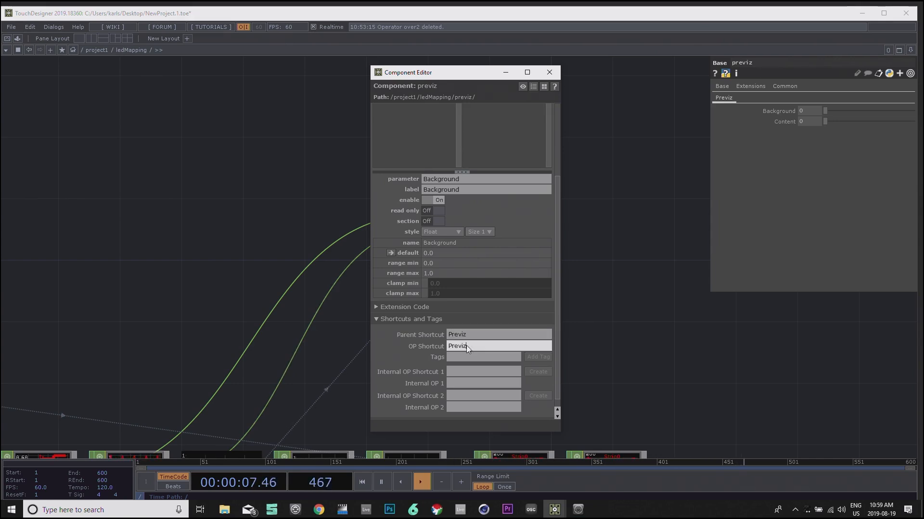
pyautogui.press('Return')
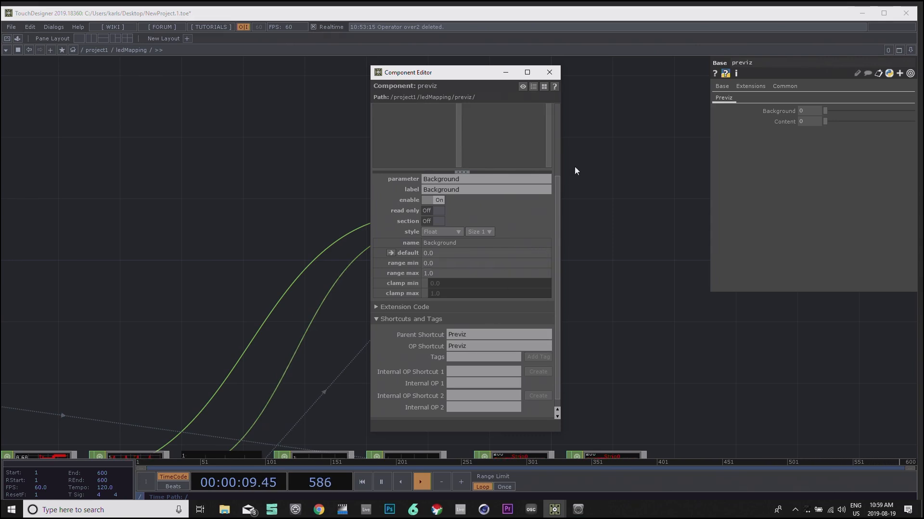
pyautogui.click(552, 72)
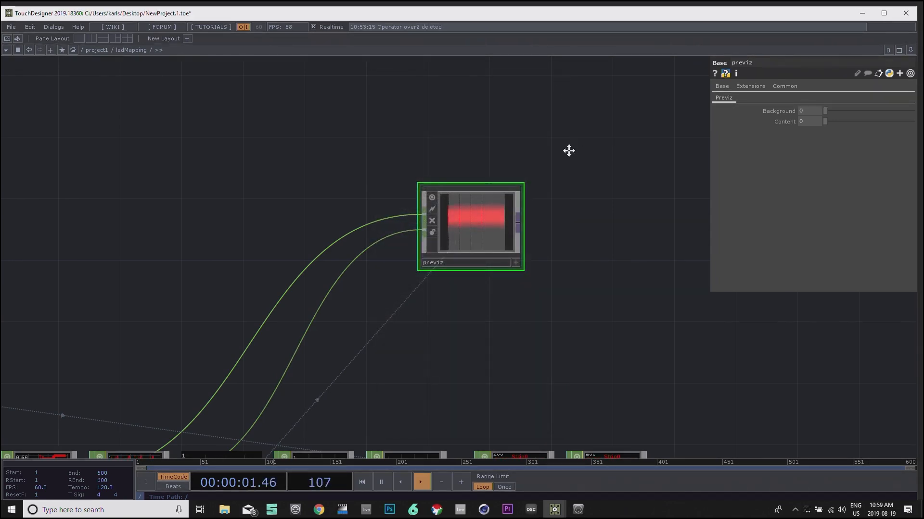
# Step: Enter the previz network and open the previz component's own parameters in a floating window beside the nodes
pyautogui.moveTo(583, 151); pyautogui.dragTo(523, 177)
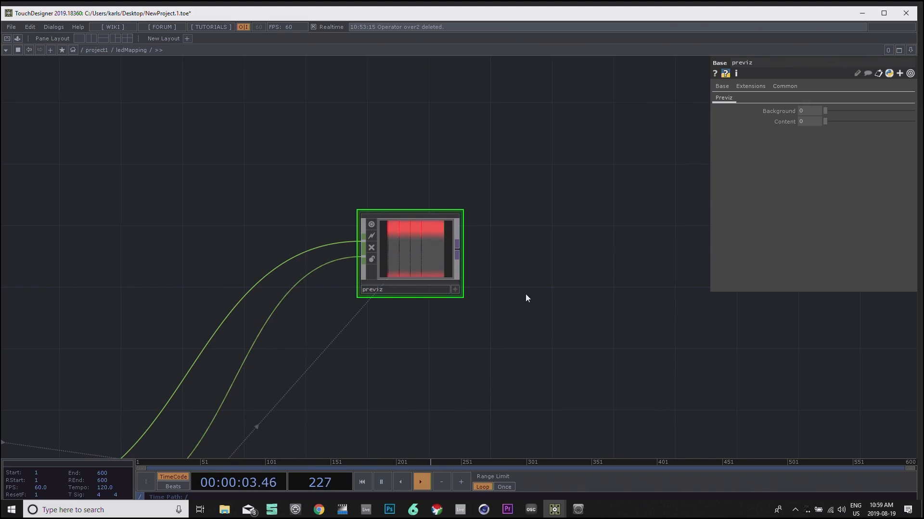
pyautogui.doubleClick(411, 253)
pyautogui.moveTo(305, 316); pyautogui.dragTo(415, 322)
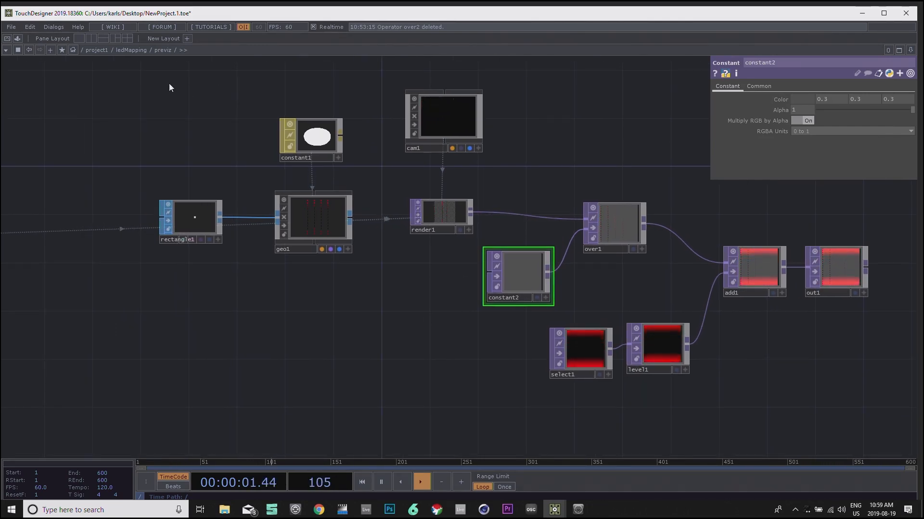
pyautogui.rightClick(166, 50)
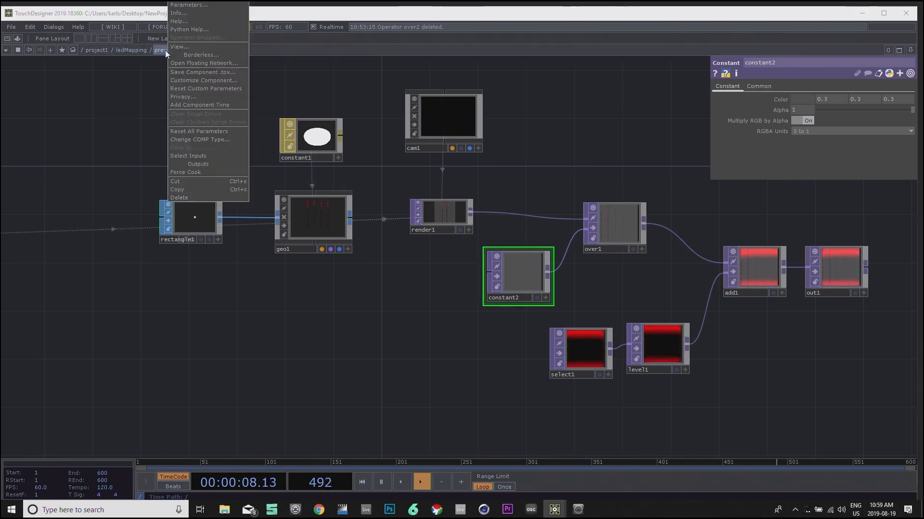
pyautogui.click(190, 4)
pyautogui.moveTo(180, 32); pyautogui.dragTo(175, 144)
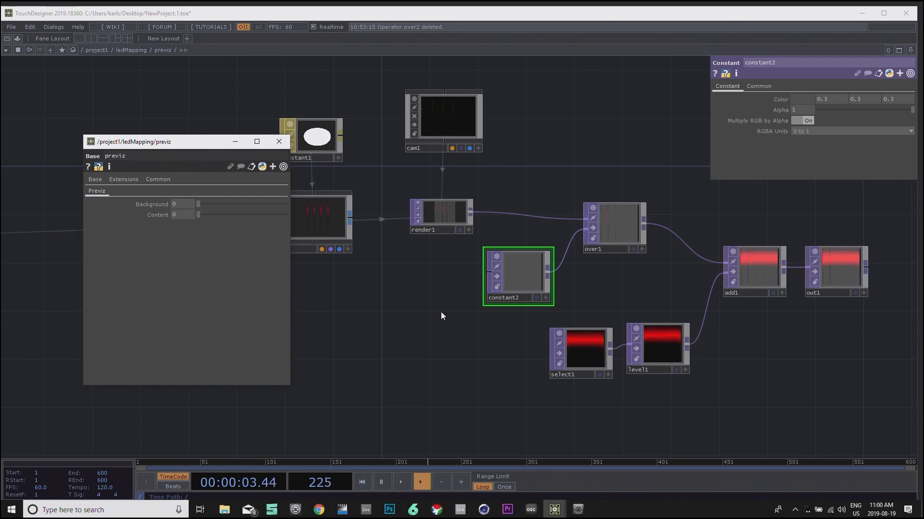
# Step: Reference the previz component's Background parameter in all three color channels of constant2
pyautogui.moveTo(445, 342); pyautogui.dragTo(449, 338)
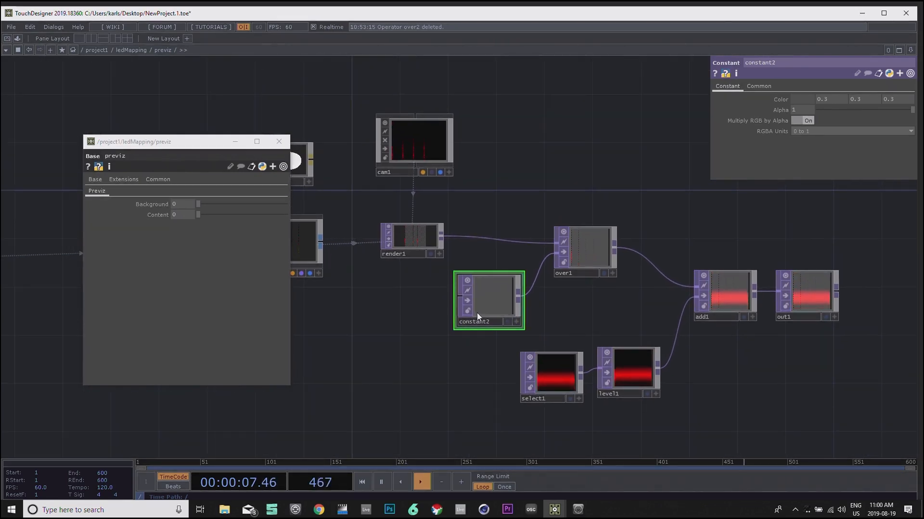
pyautogui.scroll(3, 478, 313)
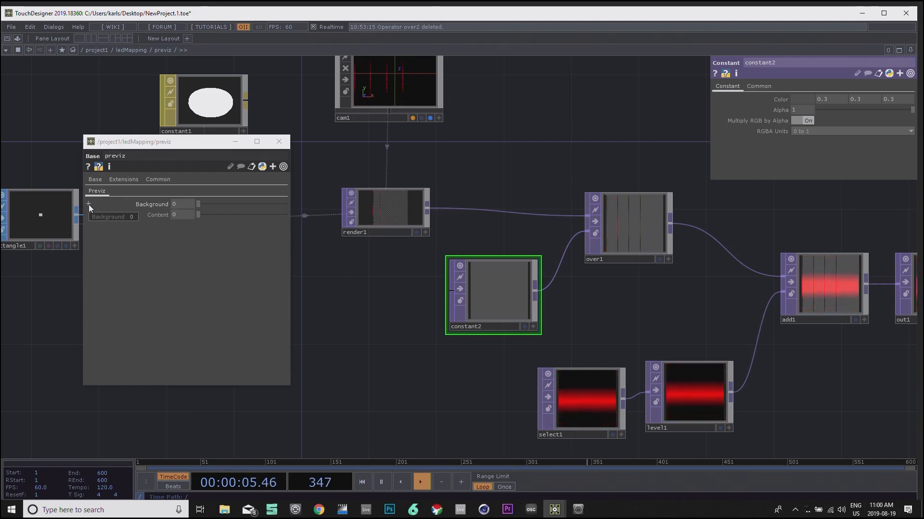
pyautogui.click(88, 204)
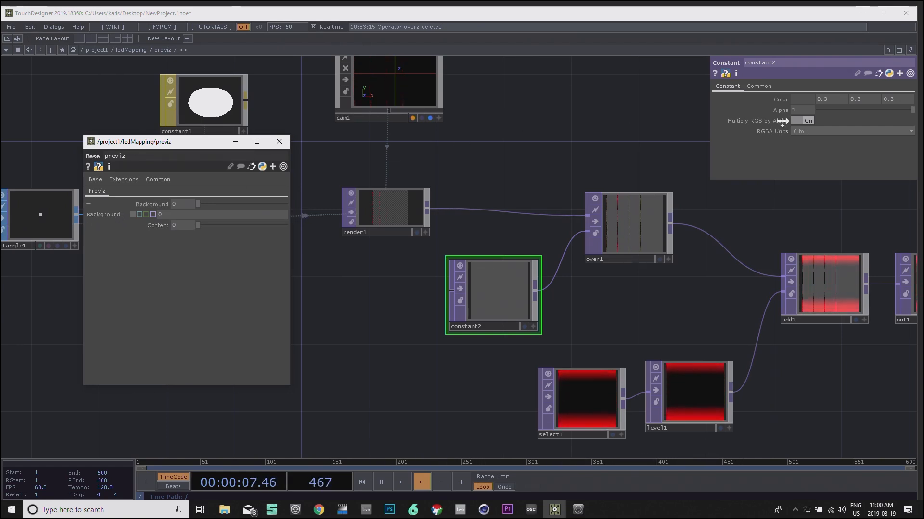
pyautogui.moveTo(775, 101); pyautogui.dragTo(777, 99)
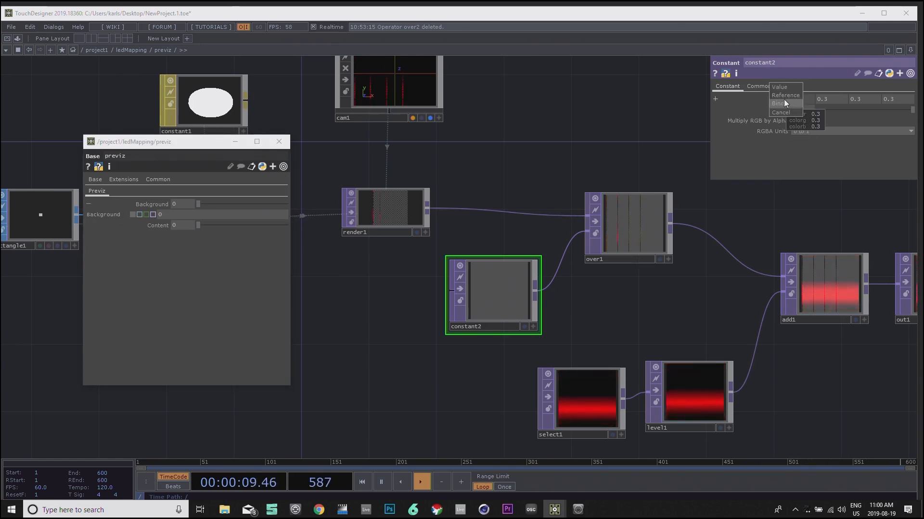
pyautogui.click(784, 96)
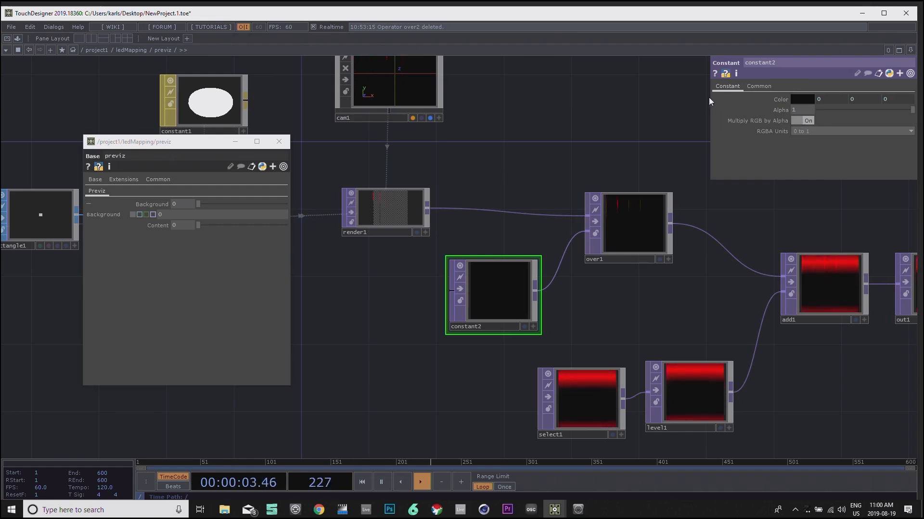
pyautogui.click(714, 99)
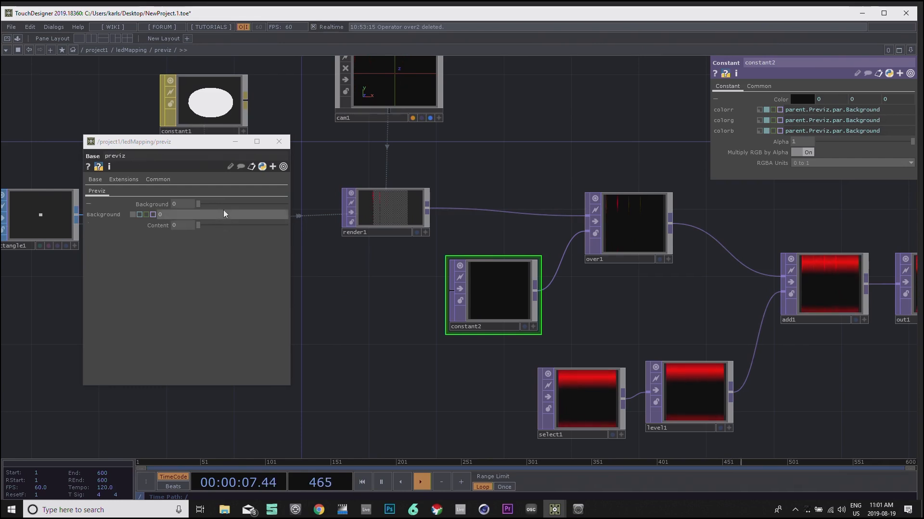
pyautogui.moveTo(200, 203); pyautogui.dragTo(151, 209)
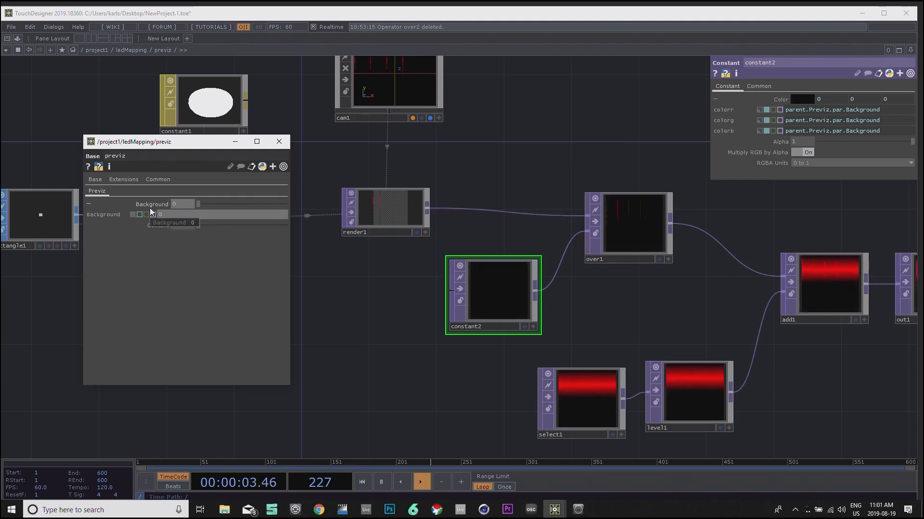
# Step: Reference the previz component's Content parameter in the Opacity of level1
pyautogui.moveTo(650, 297); pyautogui.dragTo(569, 264)
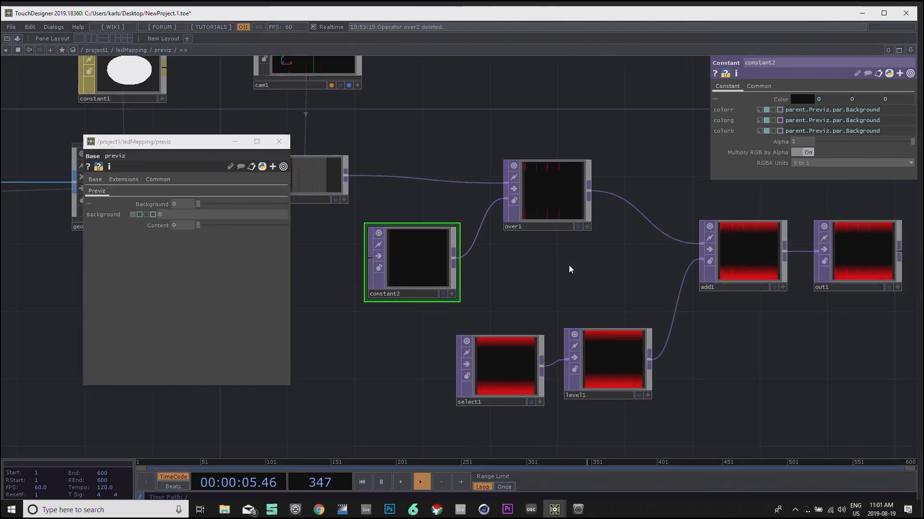
pyautogui.click(608, 371)
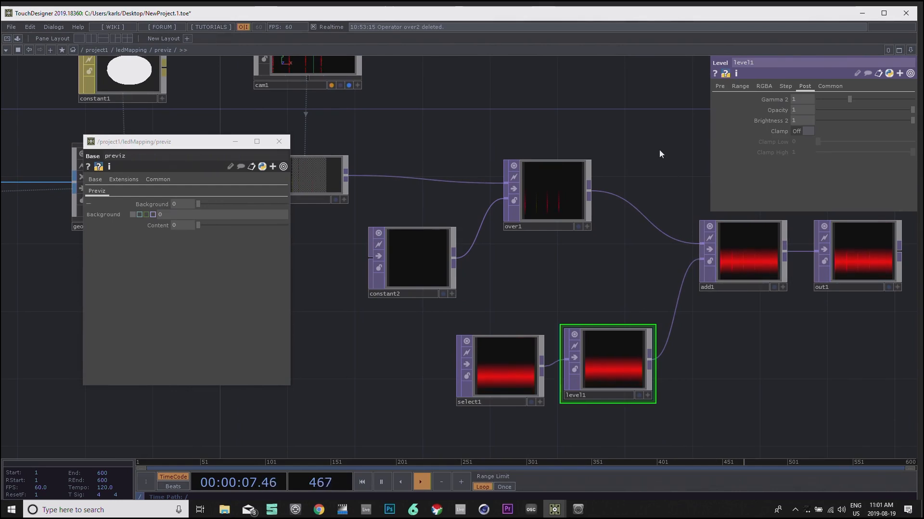
pyautogui.moveTo(661, 352); pyautogui.dragTo(547, 324)
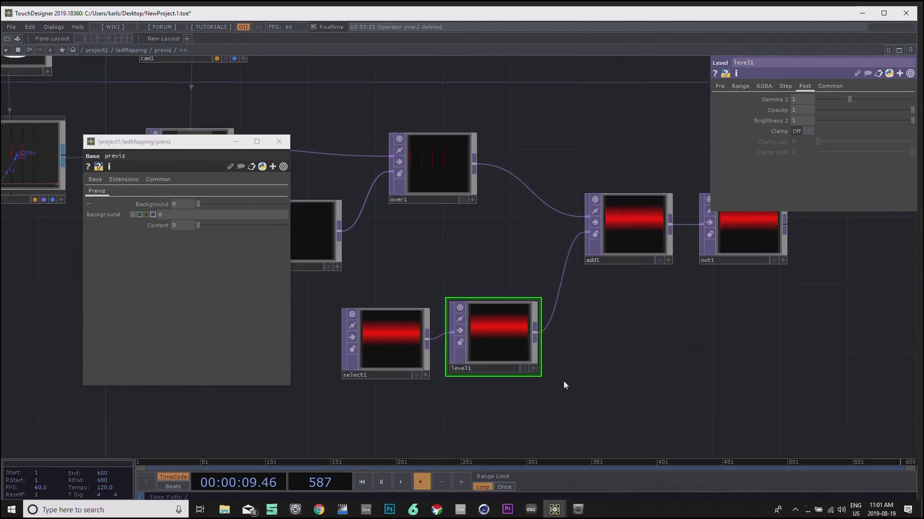
pyautogui.moveTo(449, 420); pyautogui.dragTo(529, 407)
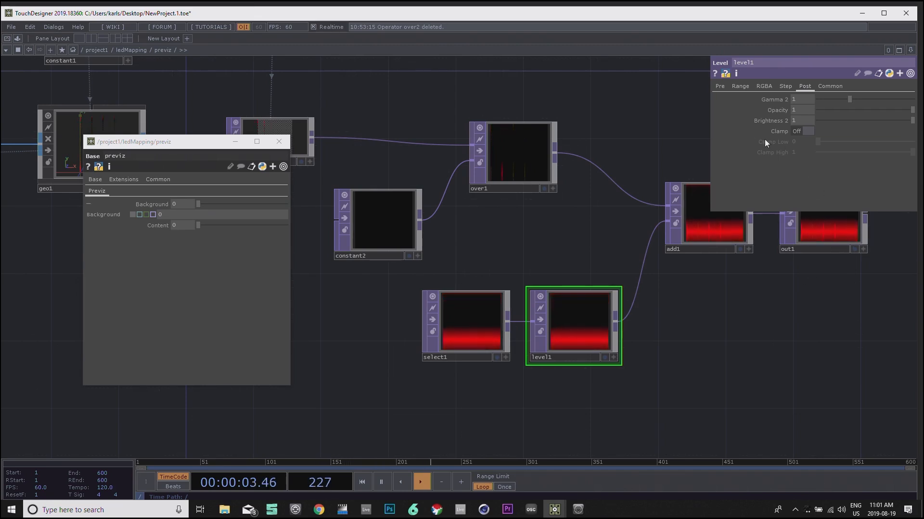
pyautogui.click(88, 225)
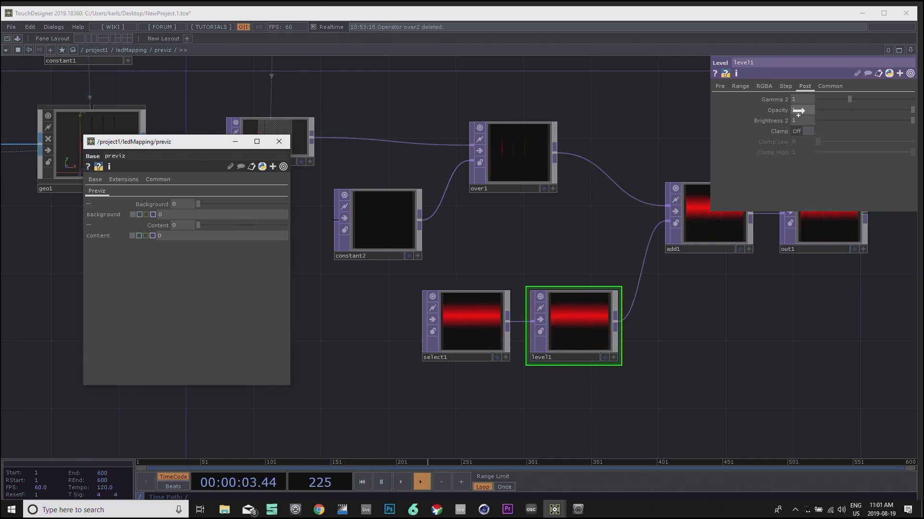
pyautogui.moveTo(800, 110); pyautogui.dragTo(806, 107)
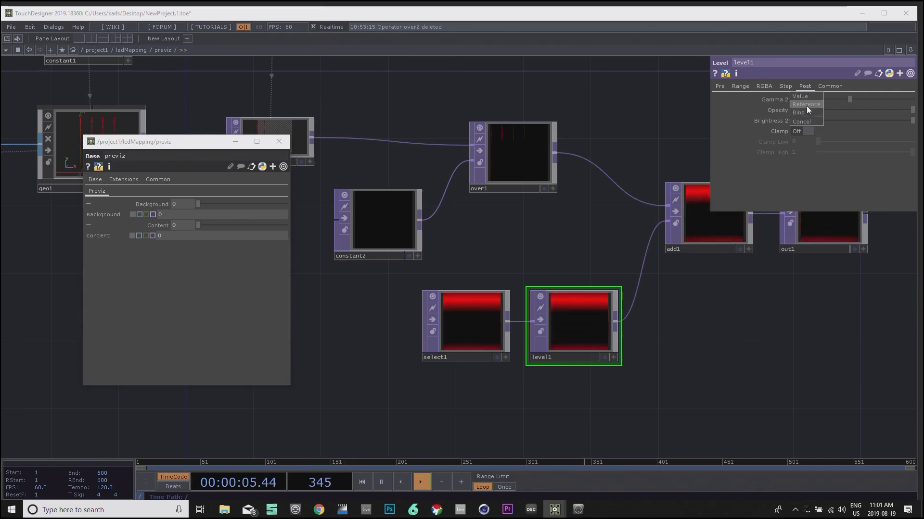
pyautogui.click(806, 106)
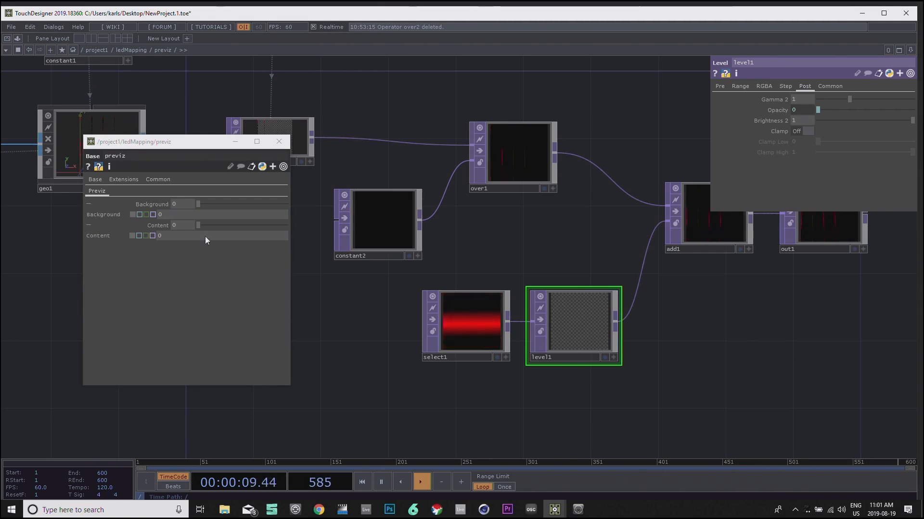
# Step: Set the Content parameter to 0.187, close the floating parameter window and check the output in Perform Mode
pyautogui.moveTo(198, 225)
pyautogui.mouseDown()
pyautogui.moveTo(232, 221)
pyautogui.moveTo(214, 219)
pyautogui.mouseUp()
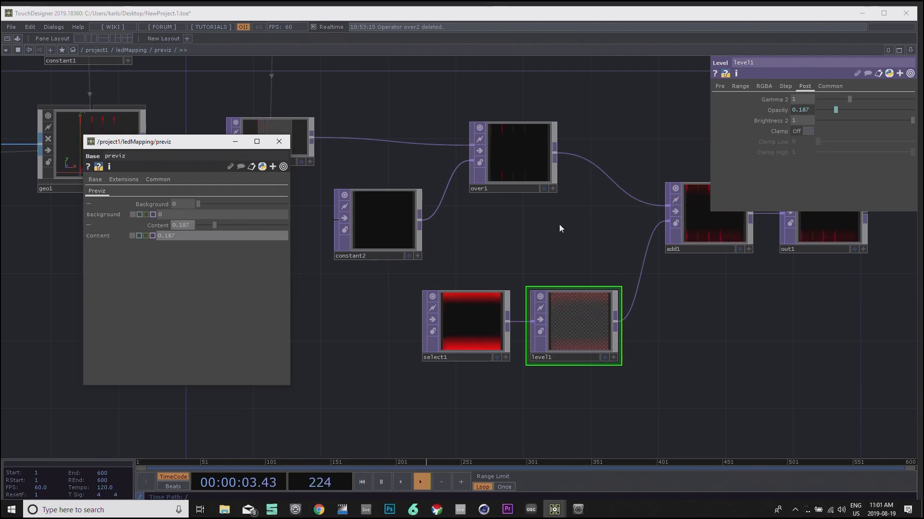
pyautogui.click(285, 146)
pyautogui.moveTo(561, 250); pyautogui.dragTo(431, 272)
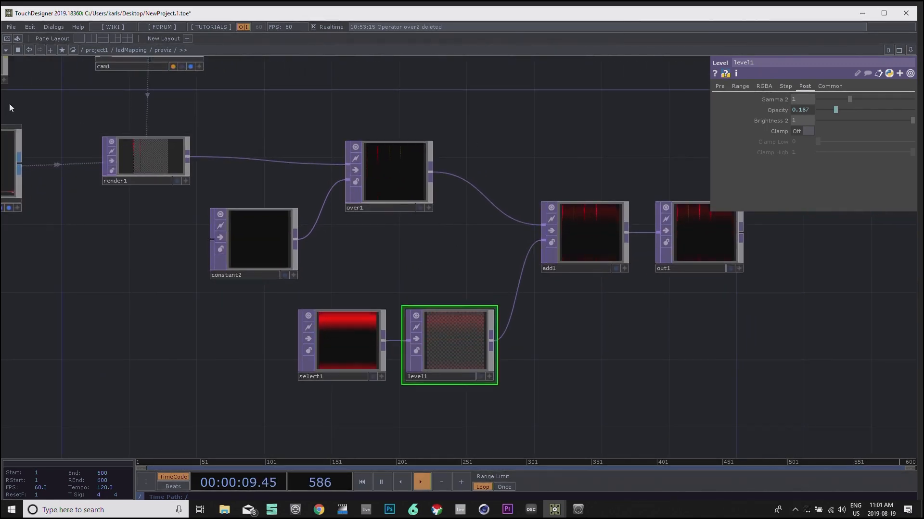
pyautogui.click(7, 38)
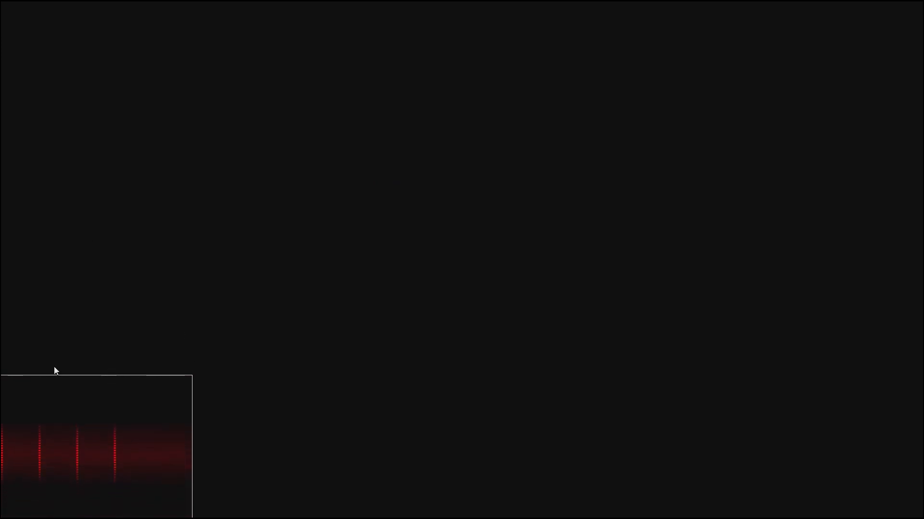
pyautogui.press('Escape')
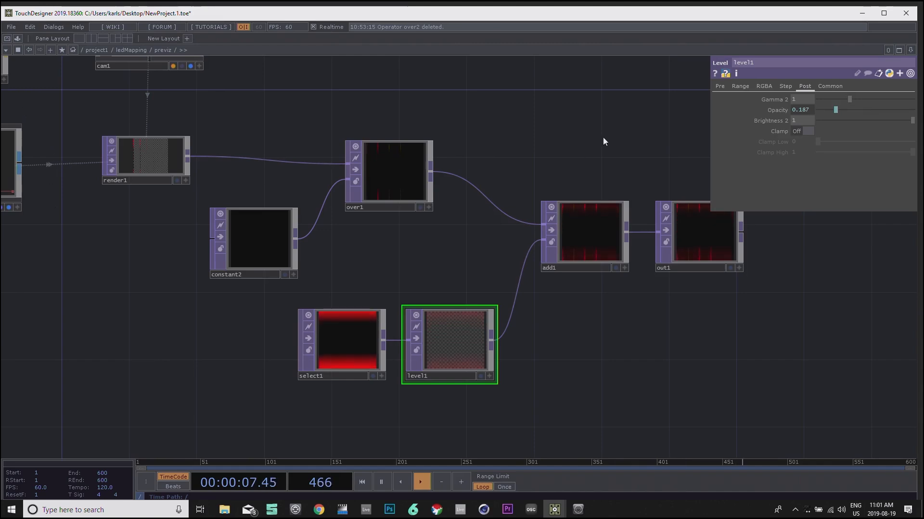
# Step: Go up from the previz network to project1 and enter the UI container
pyautogui.moveTo(591, 150); pyautogui.dragTo(518, 206)
pyautogui.press('u')
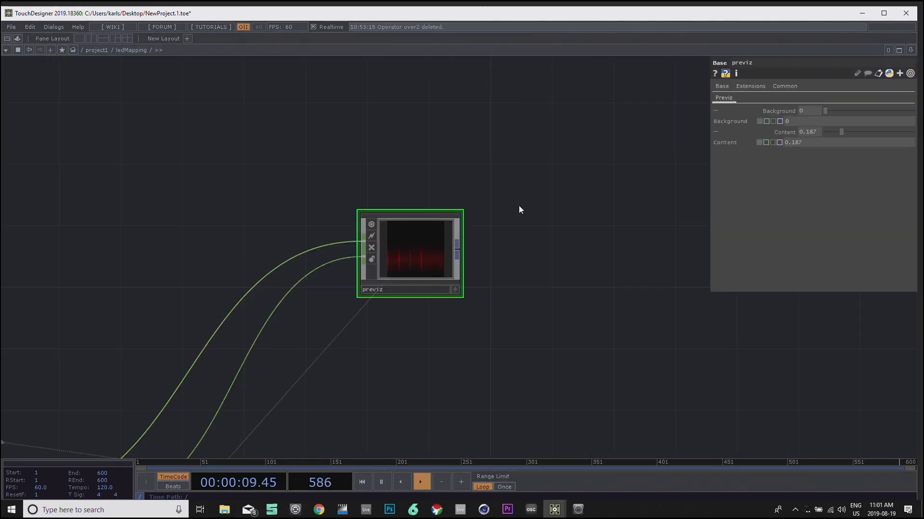
pyautogui.moveTo(555, 297); pyautogui.dragTo(556, 171)
pyautogui.moveTo(556, 171); pyautogui.dragTo(599, 219, button='middle')
pyautogui.moveTo(599, 219); pyautogui.dragTo(529, 134)
pyautogui.moveTo(514, 120); pyautogui.dragTo(528, 152, button='middle')
pyautogui.press('u')
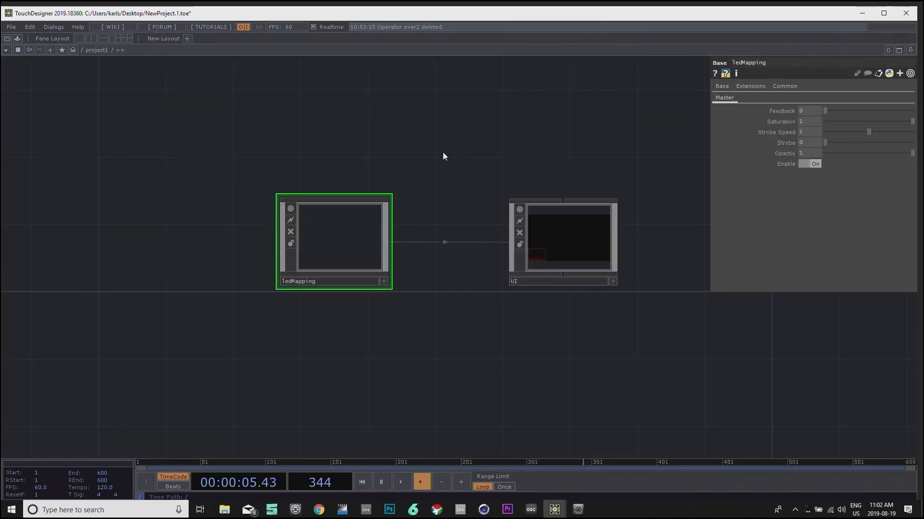
pyautogui.click(564, 241)
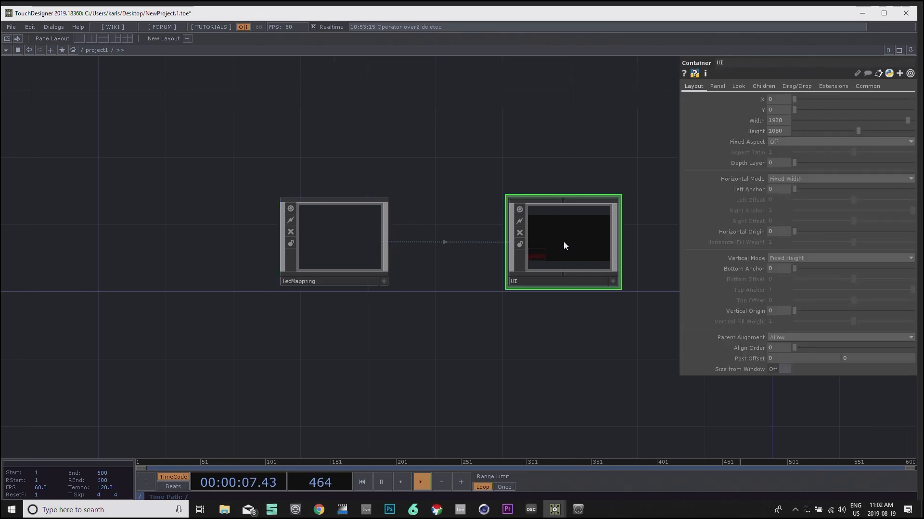
pyautogui.press('i')
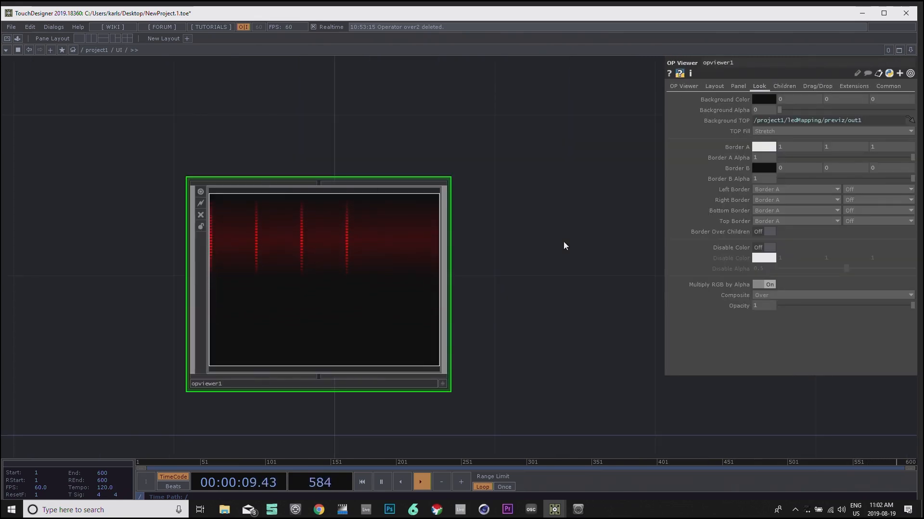
# Step: Add a Parameter COMP to the UI network and place it beside opviewer1 with some space between them
pyautogui.scroll(-2, 564, 242)
pyautogui.moveTo(564, 241); pyautogui.dragTo(468, 231)
pyautogui.scroll(-3, 545, 238)
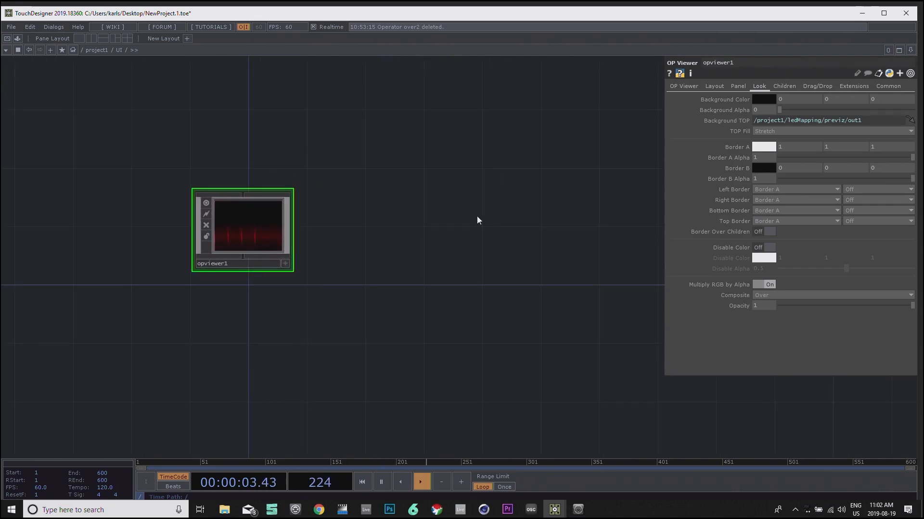
pyautogui.press('Tab')
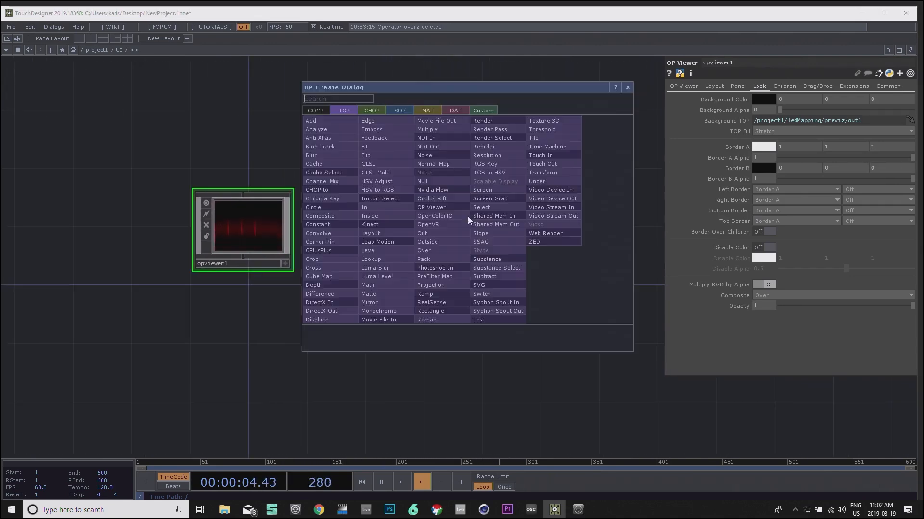
pyautogui.click(316, 113)
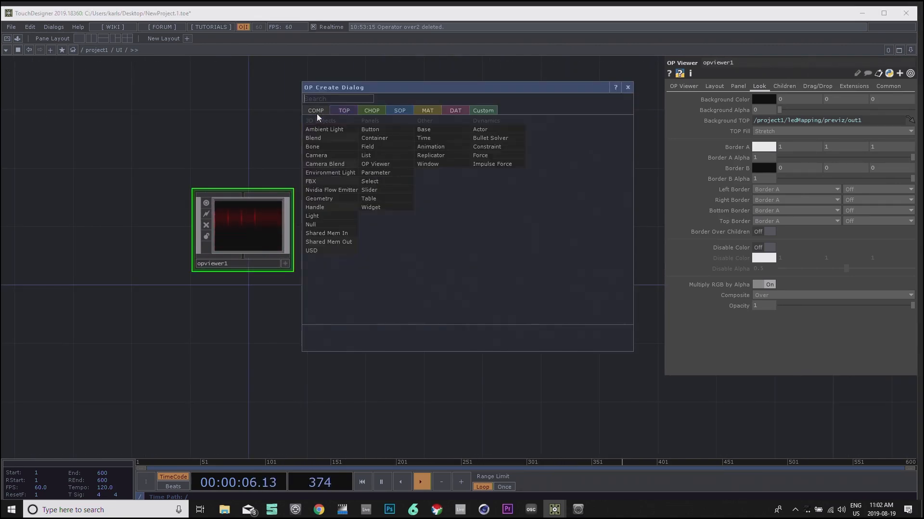
pyautogui.click(386, 172)
pyautogui.click(399, 235)
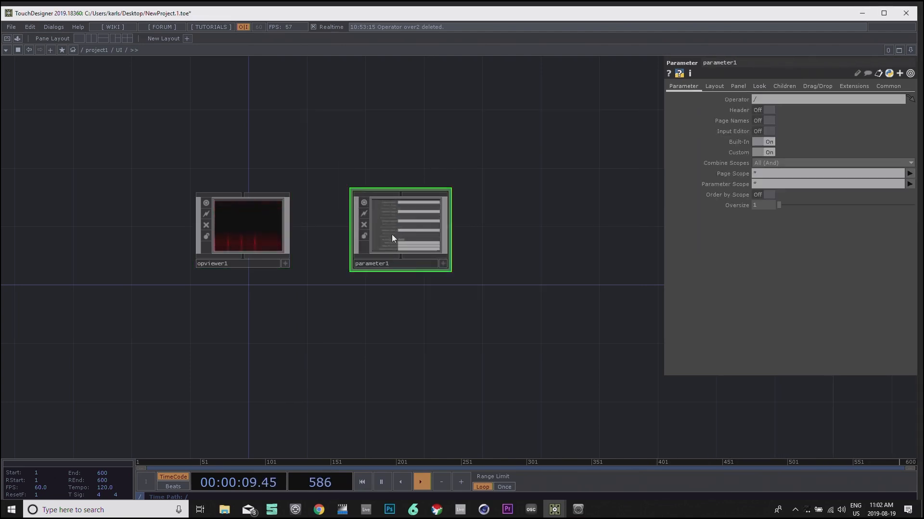
pyautogui.click(268, 233)
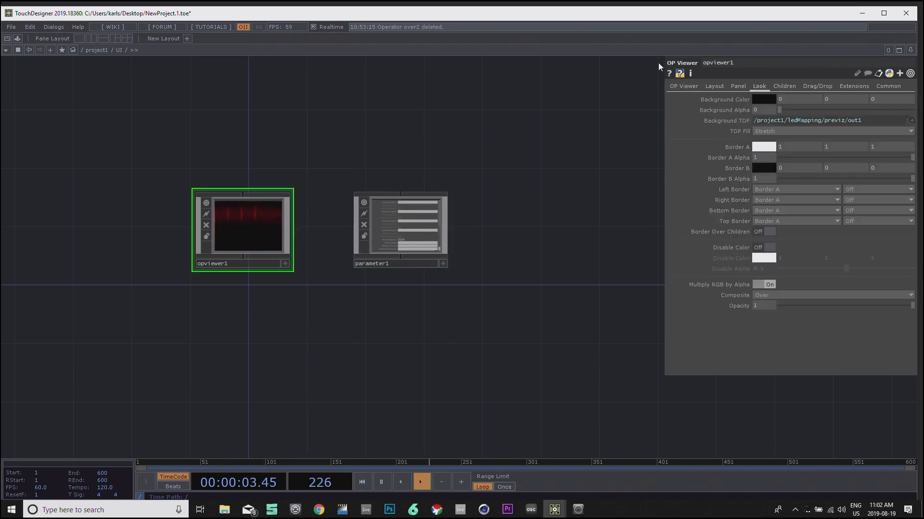
pyautogui.click(420, 233)
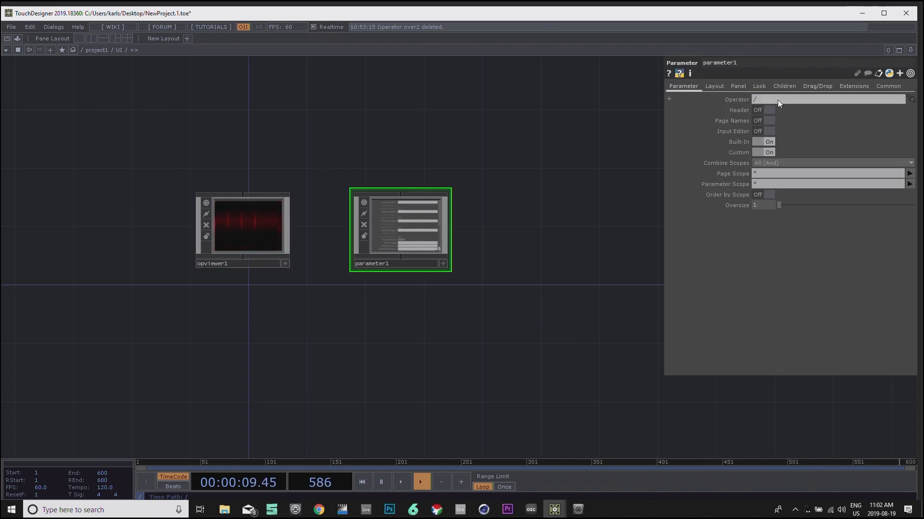
pyautogui.moveTo(399, 176); pyautogui.dragTo(426, 174)
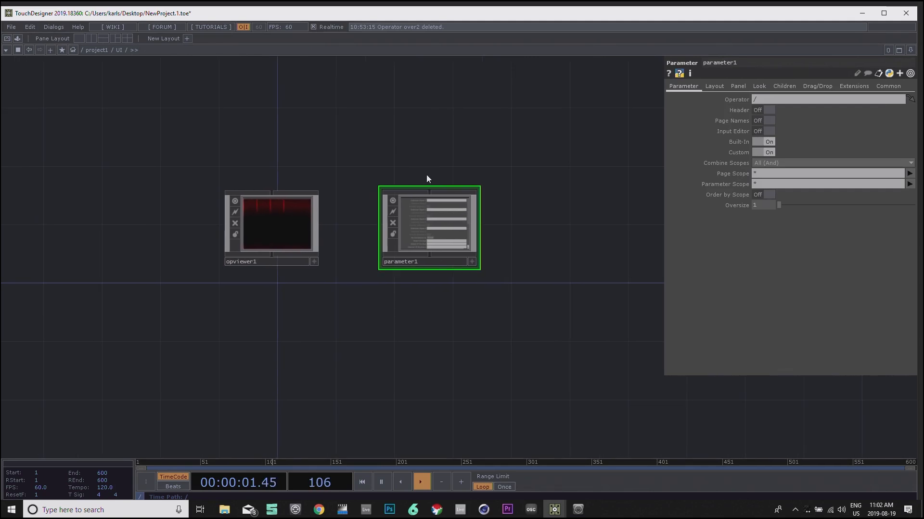
pyautogui.moveTo(442, 200); pyautogui.dragTo(466, 200)
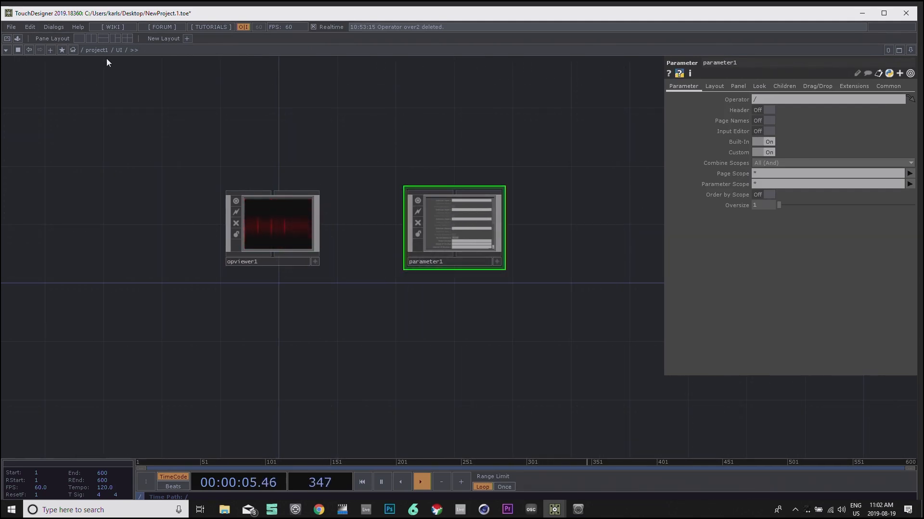
# Step: Split the workspace into two side-by-side network panes, showing ledMapping in one and UI in the other
pyautogui.click(91, 39)
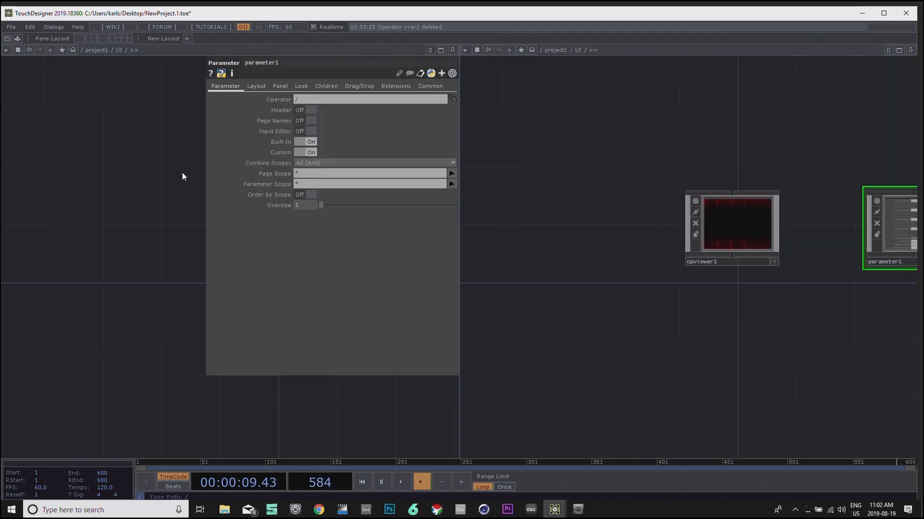
pyautogui.moveTo(163, 148); pyautogui.dragTo(66, 178)
pyautogui.press('u')
pyautogui.scroll(-5, 139, 168)
pyautogui.scroll(5, 130, 202)
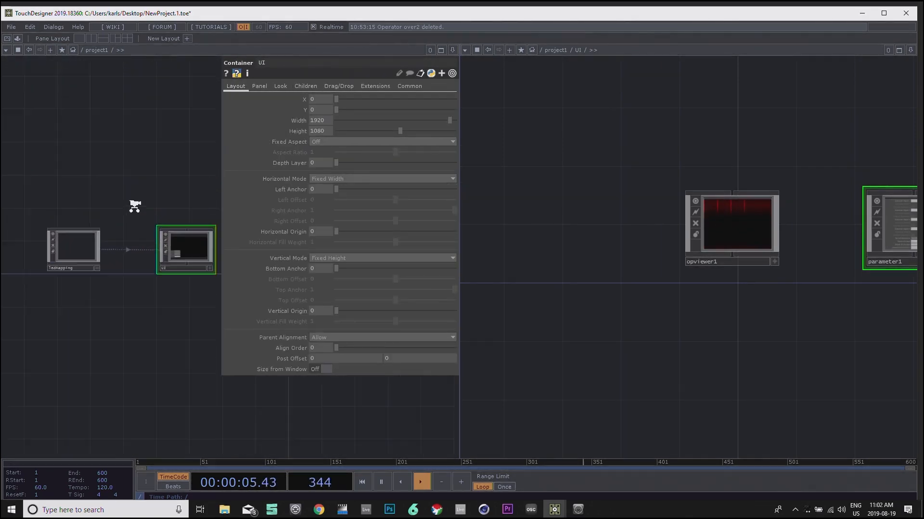
pyautogui.moveTo(119, 164); pyautogui.dragTo(143, 200)
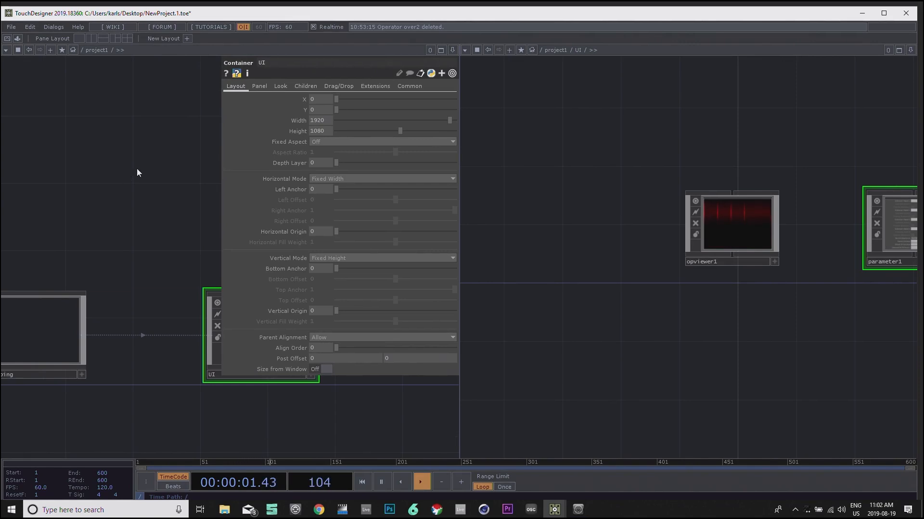
pyautogui.click(111, 50)
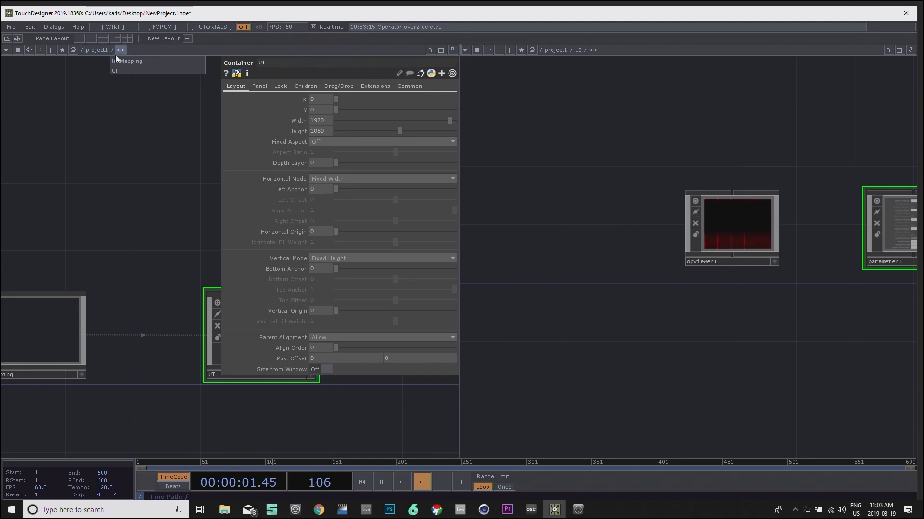
pyautogui.click(146, 62)
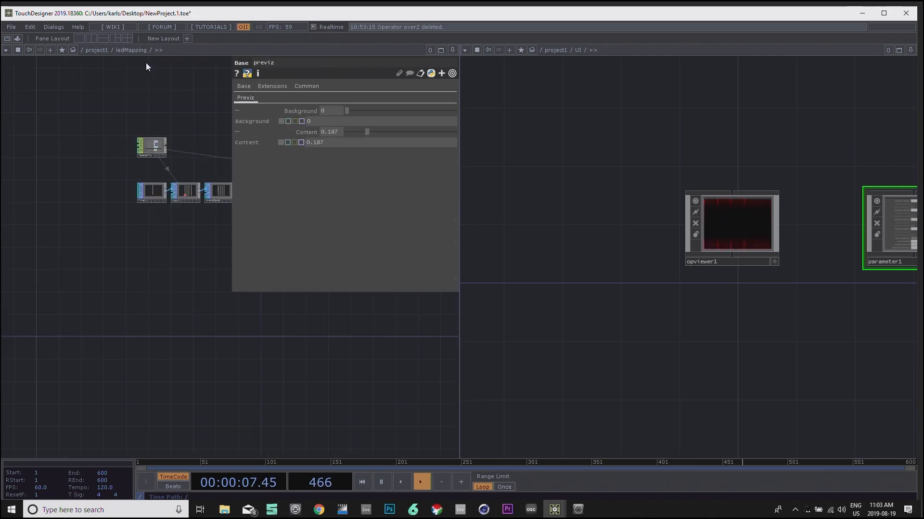
# Step: Assign the previz component from the ledMapping network as the Operator of parameter1
pyautogui.moveTo(153, 104); pyautogui.dragTo(34, 160)
pyautogui.moveTo(219, 124); pyautogui.dragTo(80, 158)
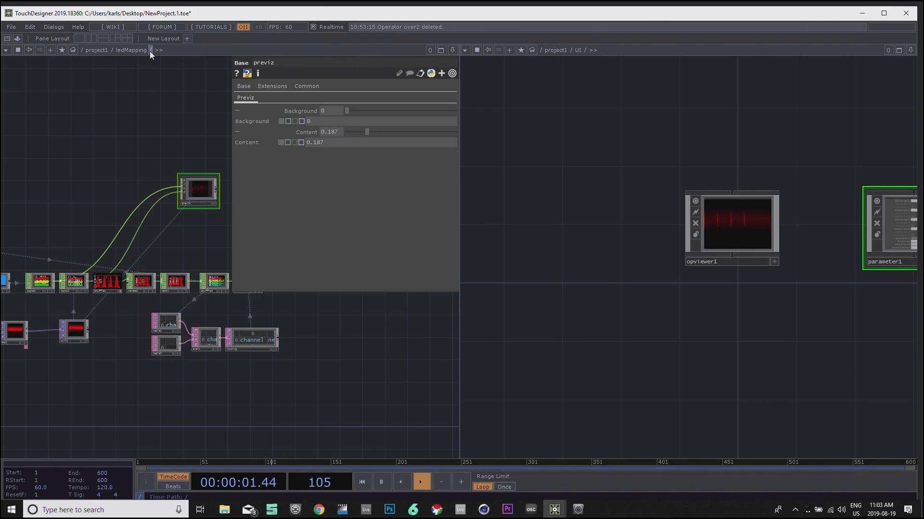
pyautogui.click(151, 51)
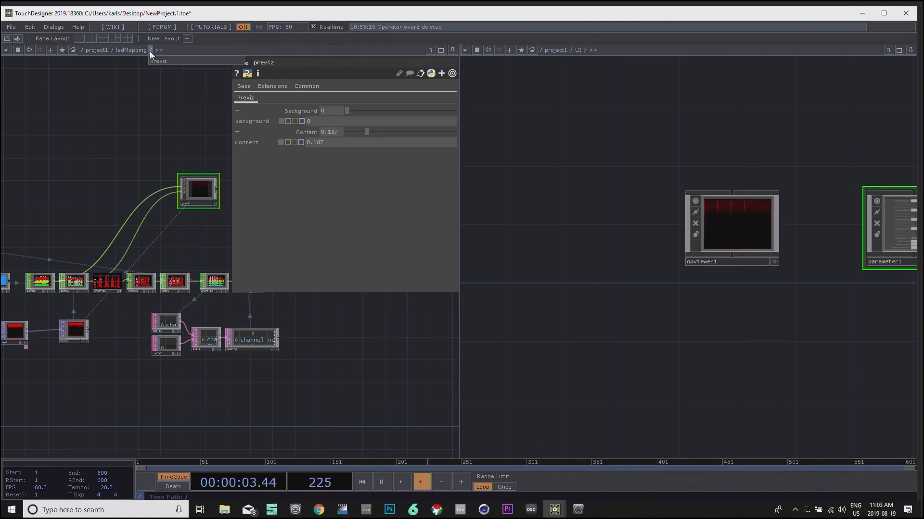
pyautogui.moveTo(163, 150); pyautogui.dragTo(36, 174)
pyautogui.scroll(3, 158, 161)
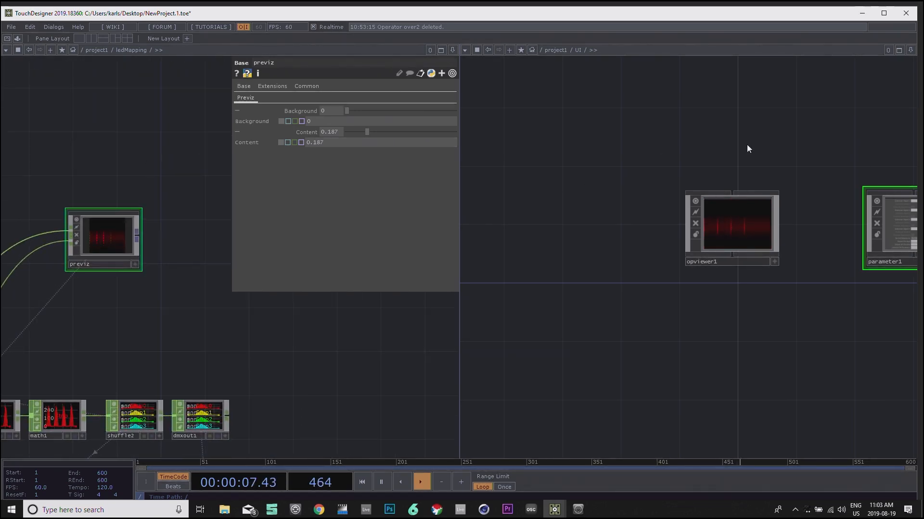
pyautogui.moveTo(748, 148); pyautogui.dragTo(673, 153)
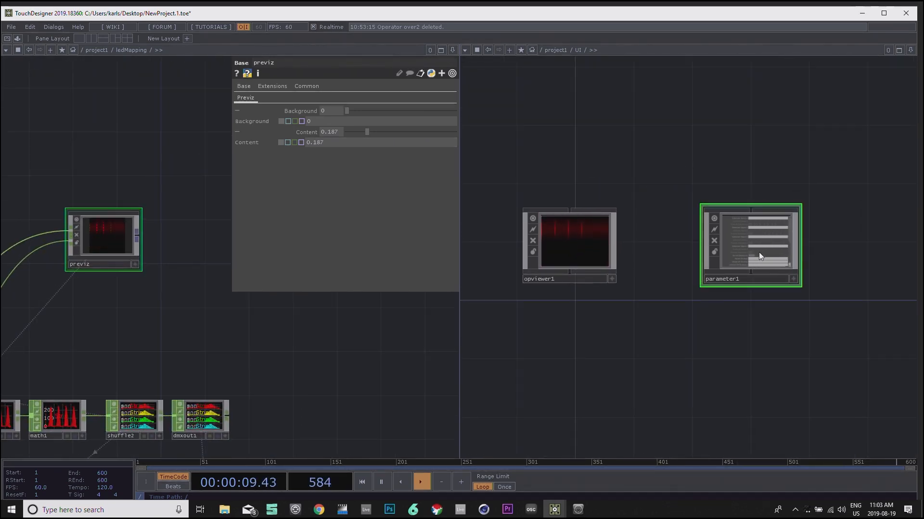
pyautogui.press('p')
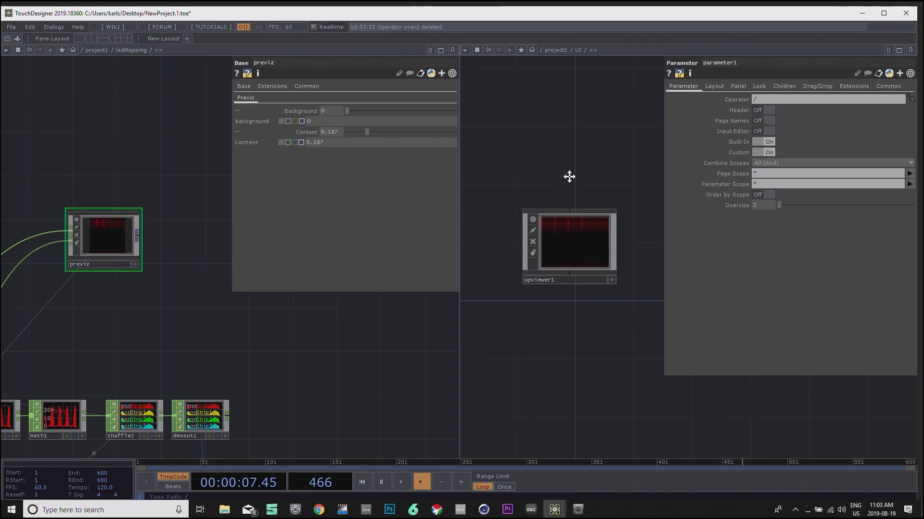
pyautogui.moveTo(568, 166); pyautogui.dragTo(572, 192)
pyautogui.scroll(-4, 573, 192)
pyautogui.moveTo(629, 168); pyautogui.dragTo(562, 166)
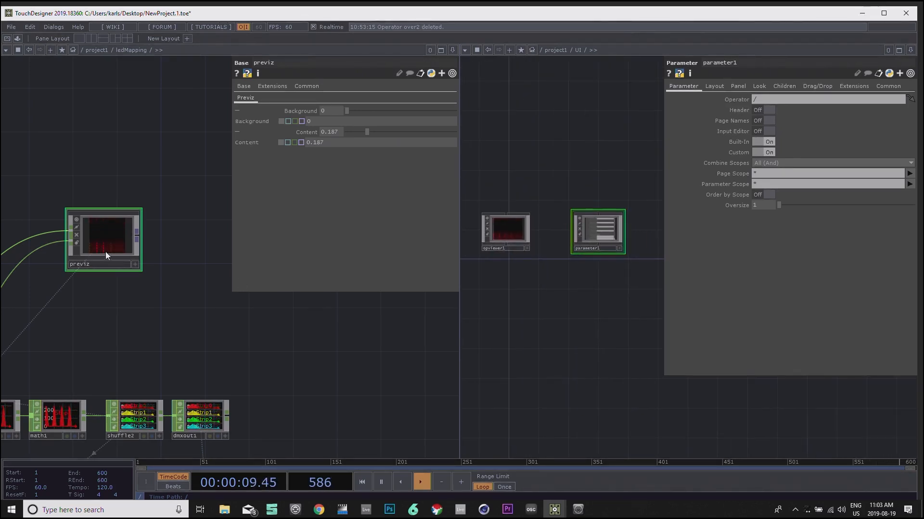
pyautogui.moveTo(99, 238); pyautogui.dragTo(795, 98)
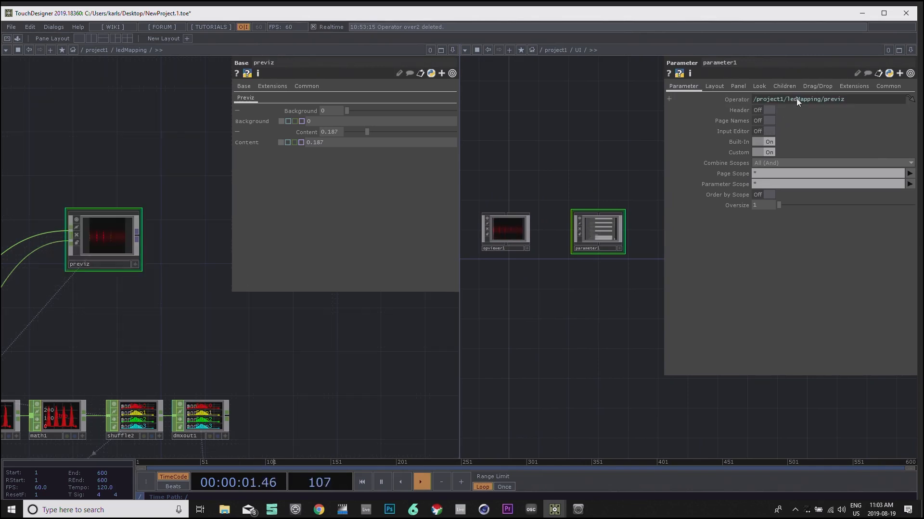
# Step: Return the workspace to a single network pane showing parameter1 in the UI network
pyautogui.moveTo(611, 275); pyautogui.dragTo(598, 312)
pyautogui.scroll(5, 564, 270)
pyautogui.moveTo(613, 180); pyautogui.dragTo(541, 192)
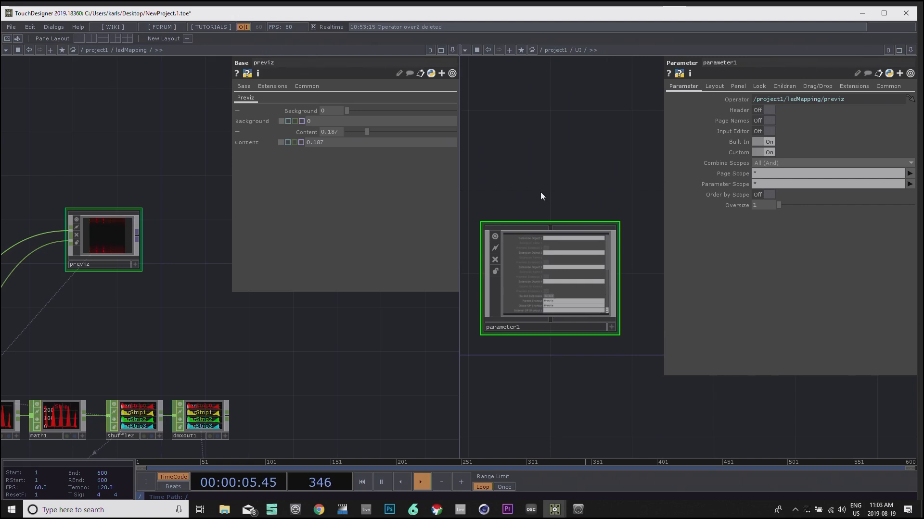
pyautogui.scroll(4, 538, 214)
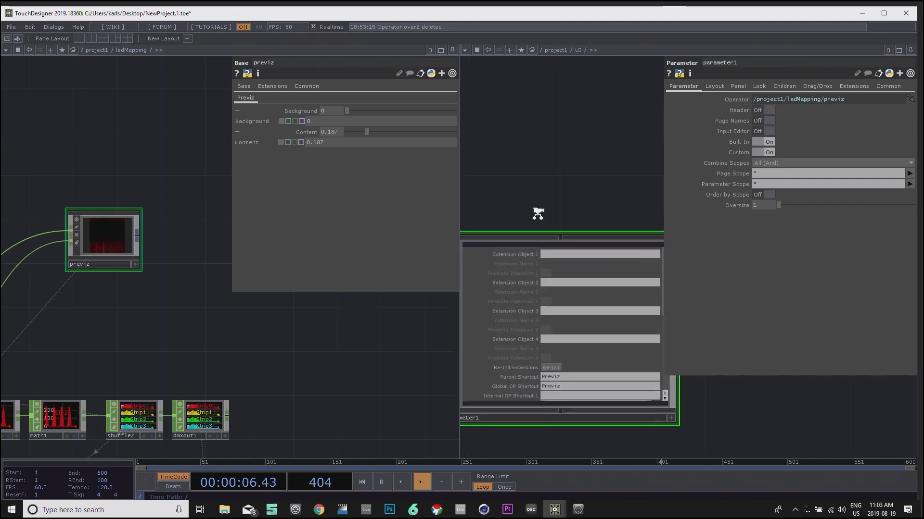
pyautogui.click(452, 50)
pyautogui.click(378, 118)
pyautogui.moveTo(322, 173); pyautogui.dragTo(510, 155)
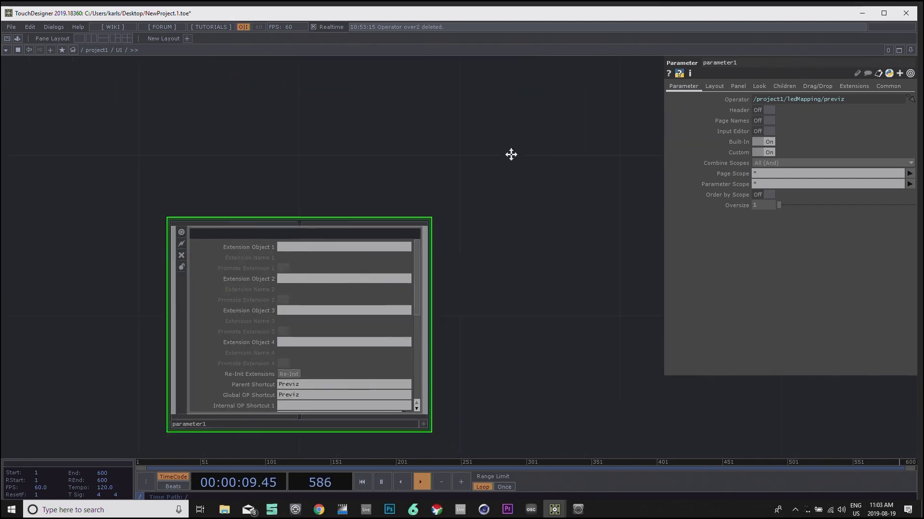
# Step: Limit parameter1's Page Scope to Previz and turn on Page Names
pyautogui.scroll(4, 383, 325)
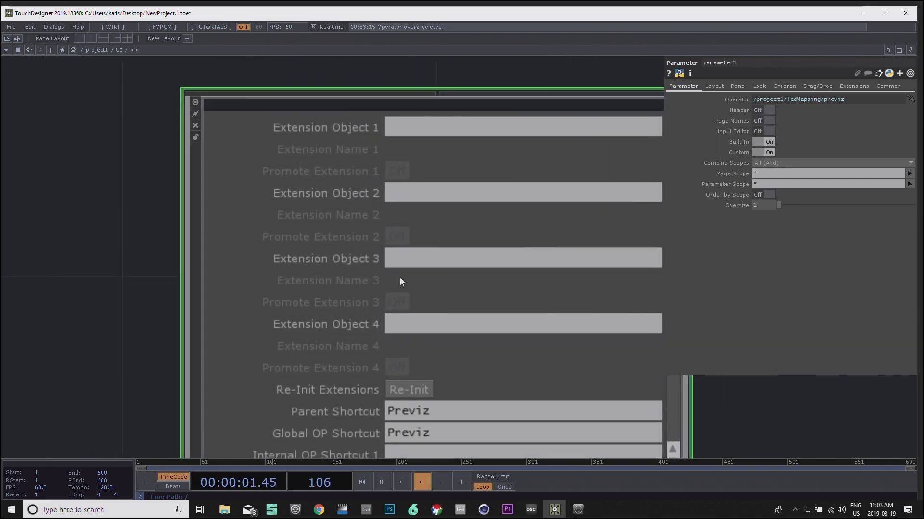
pyautogui.scroll(-3, 397, 224)
pyautogui.moveTo(591, 126); pyautogui.dragTo(537, 95)
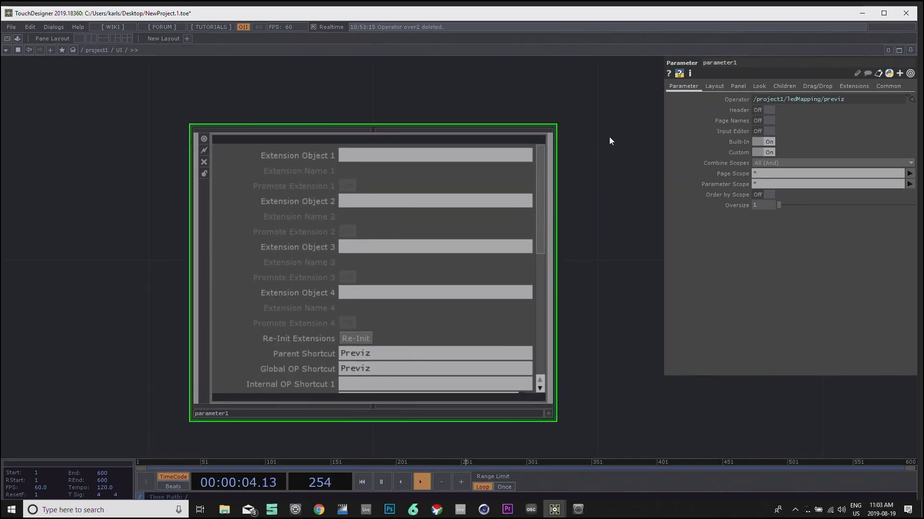
pyautogui.click(910, 173)
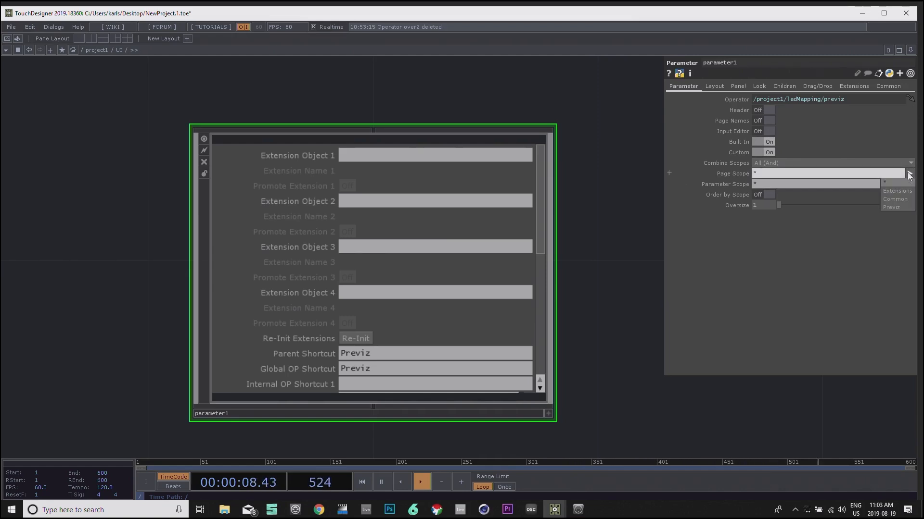
pyautogui.click(895, 207)
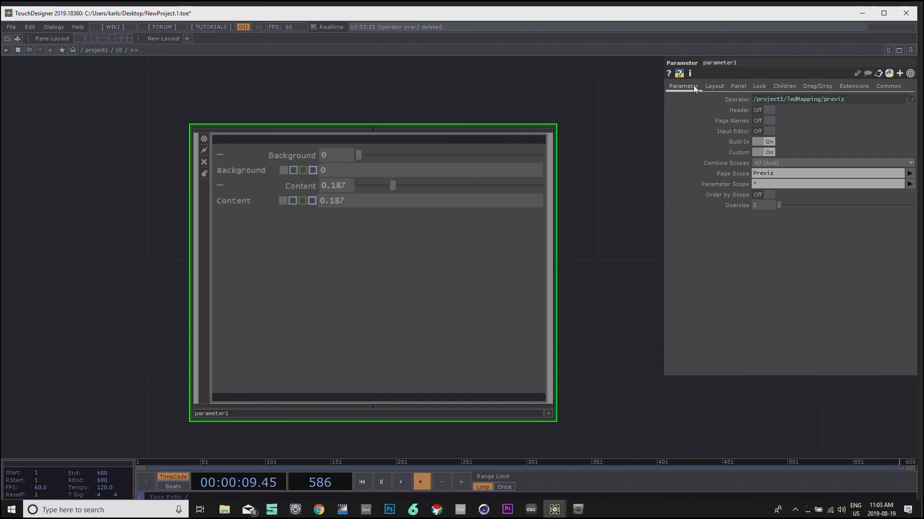
pyautogui.click(710, 86)
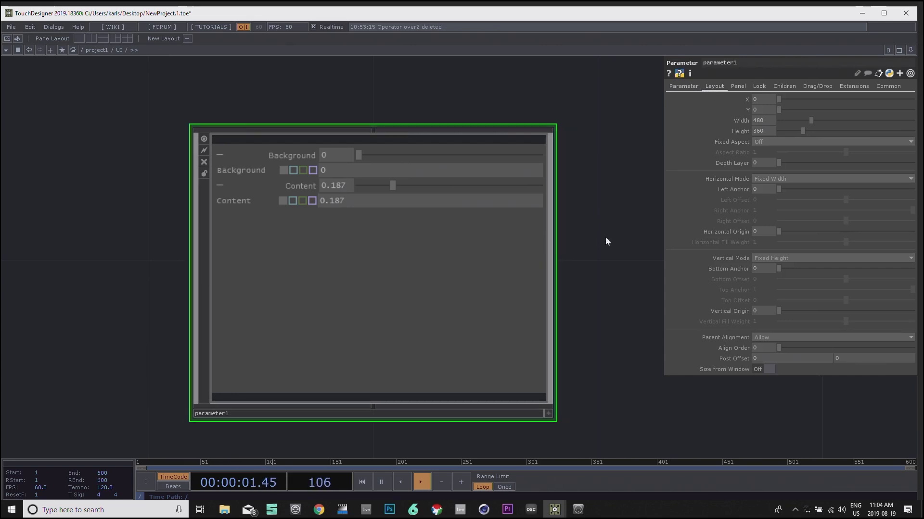
pyautogui.moveTo(645, 121); pyautogui.dragTo(641, 120)
pyautogui.click(677, 88)
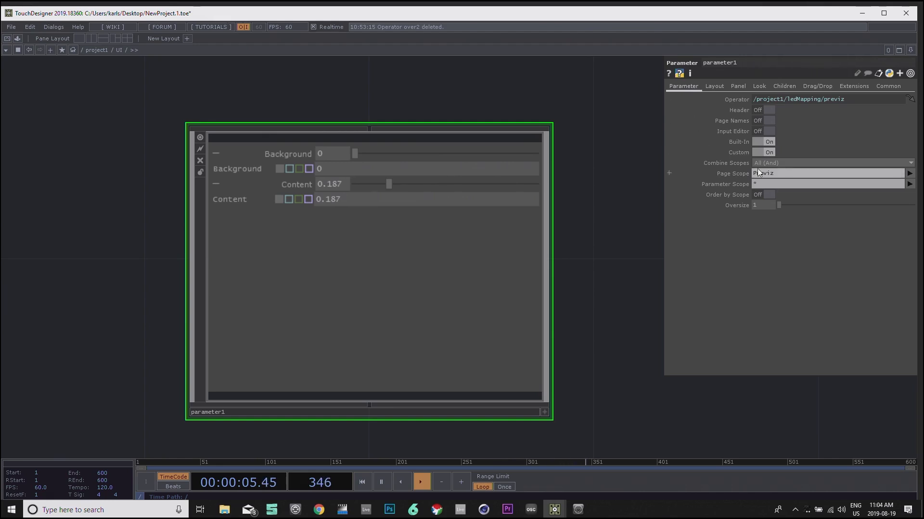
pyautogui.click(769, 120)
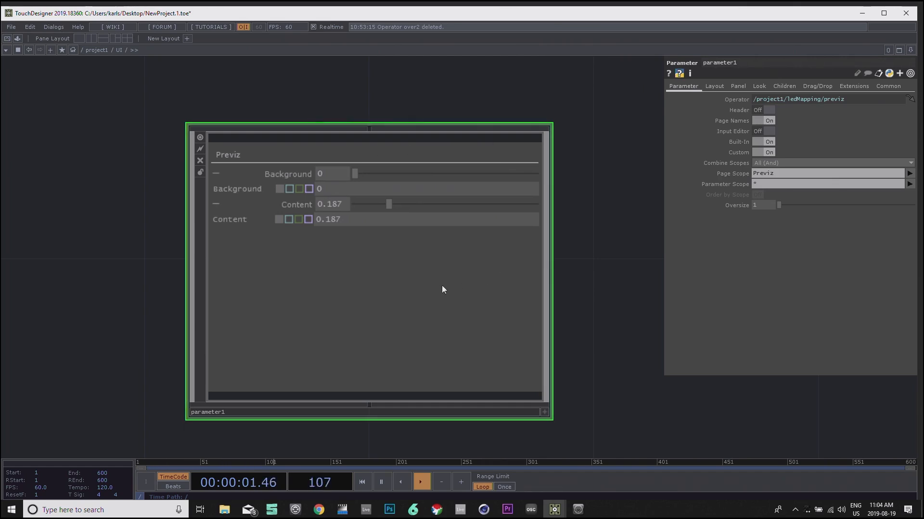
# Step: Set parameter1's Background Alpha to 0
pyautogui.click(761, 85)
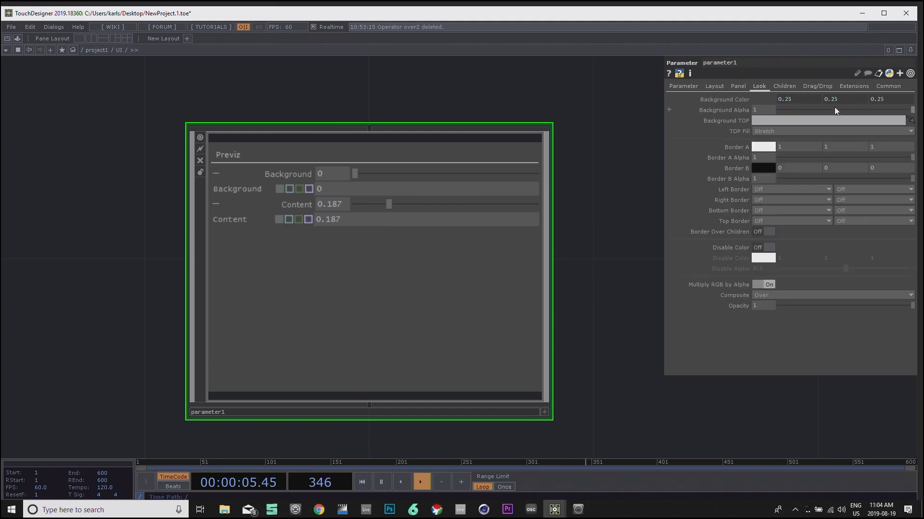
pyautogui.moveTo(913, 110); pyautogui.dragTo(733, 127)
pyautogui.scroll(4, 336, 180)
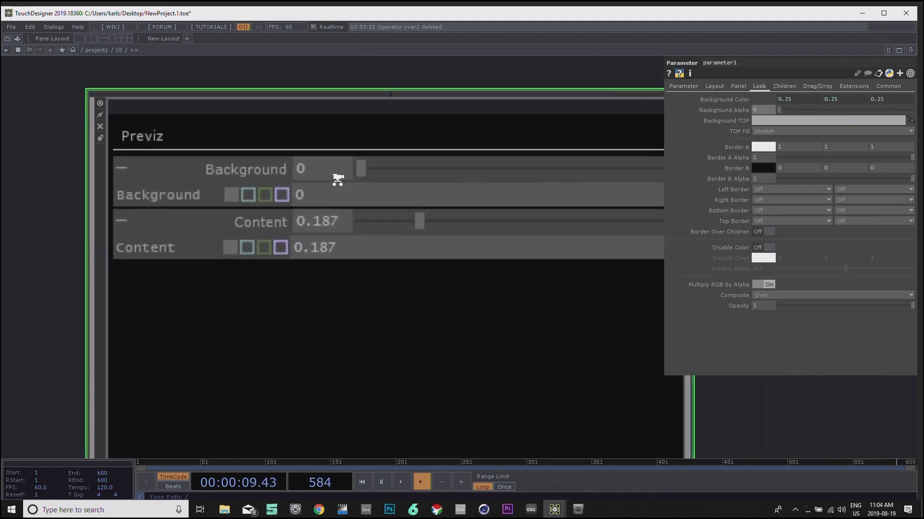
pyautogui.scroll(-4, 336, 180)
pyautogui.moveTo(606, 213); pyautogui.dragTo(580, 217)
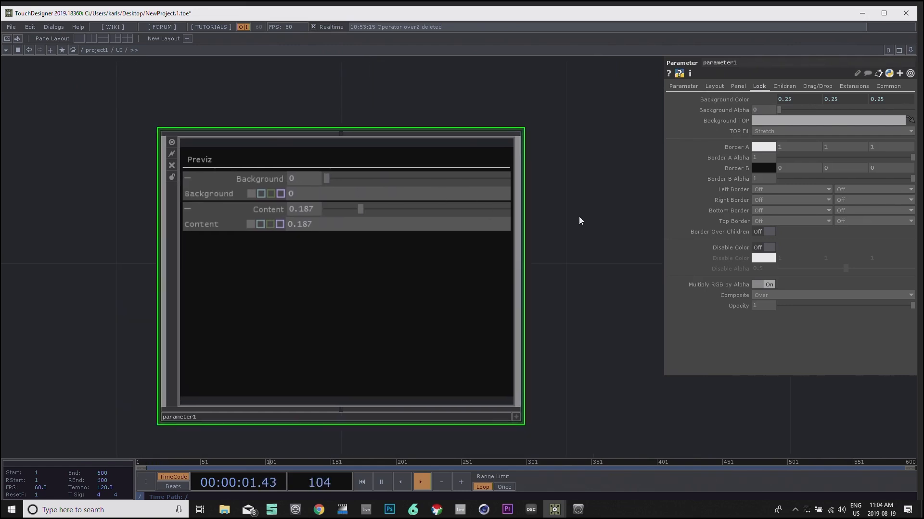
# Step: Reduce parameter1's layout Height to 125 so the panel fits its Background and Content controls
pyautogui.click(715, 87)
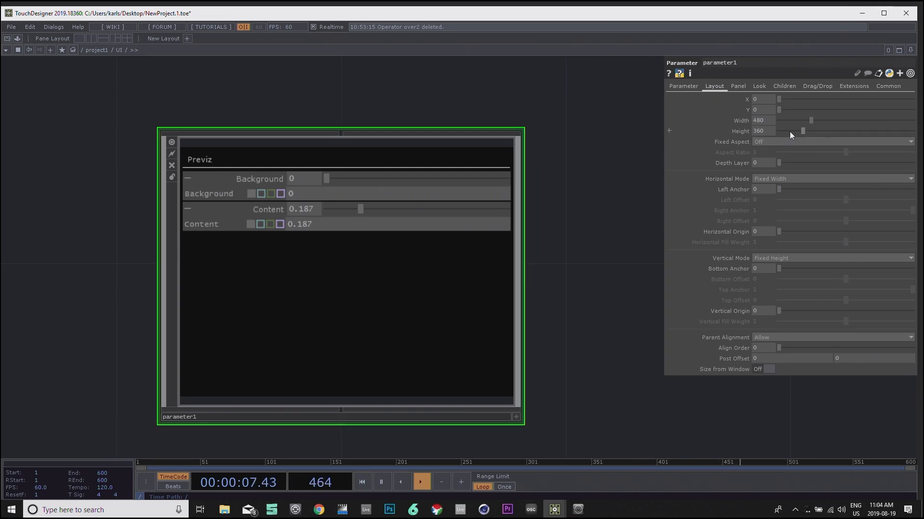
pyautogui.scroll(3, 243, 211)
pyautogui.scroll(-3, 243, 211)
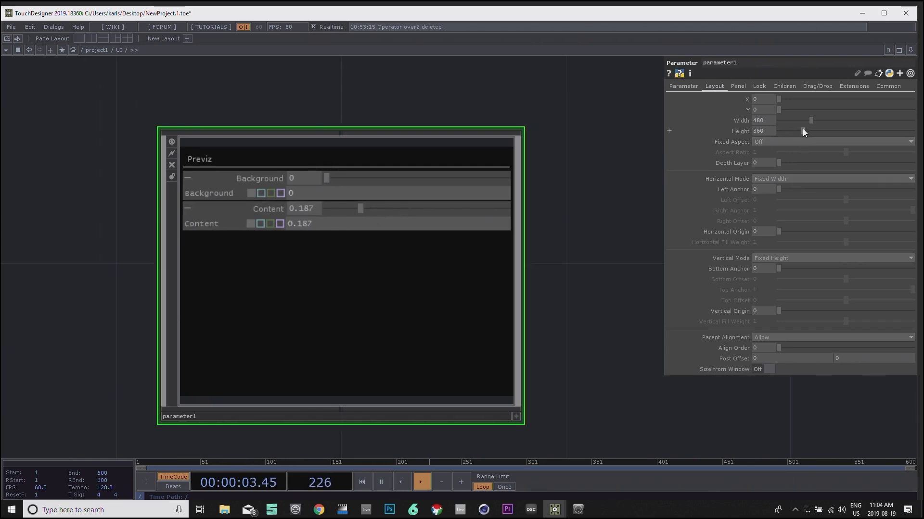
pyautogui.moveTo(802, 129); pyautogui.dragTo(786, 130)
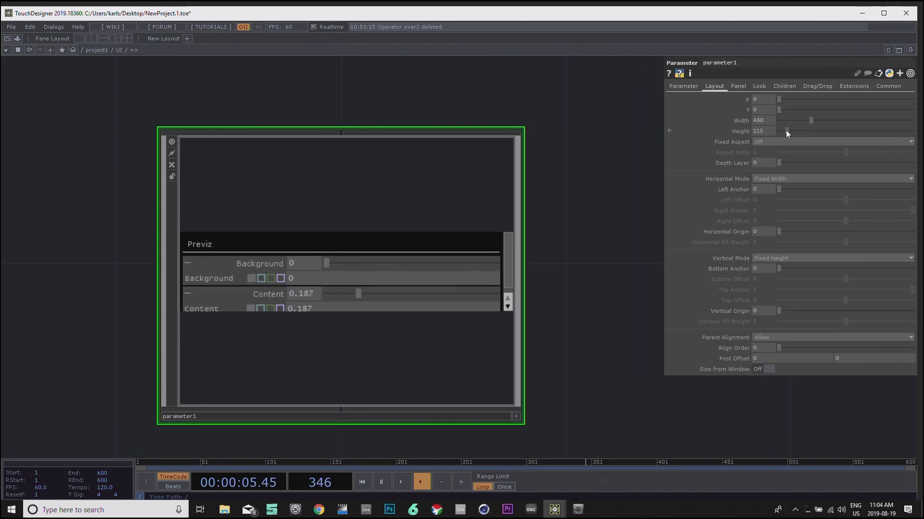
pyautogui.moveTo(786, 129); pyautogui.dragTo(760, 134)
pyautogui.scroll(3, 760, 134)
pyautogui.scroll(-5, 703, 151)
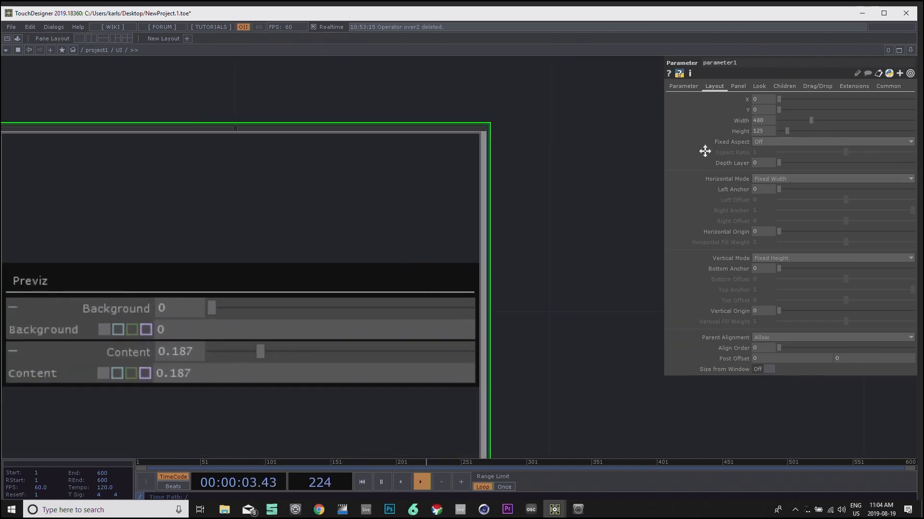
# Step: Compare the layout width and height of opviewer1 with those of parameter1
pyautogui.moveTo(264, 225); pyautogui.dragTo(445, 231)
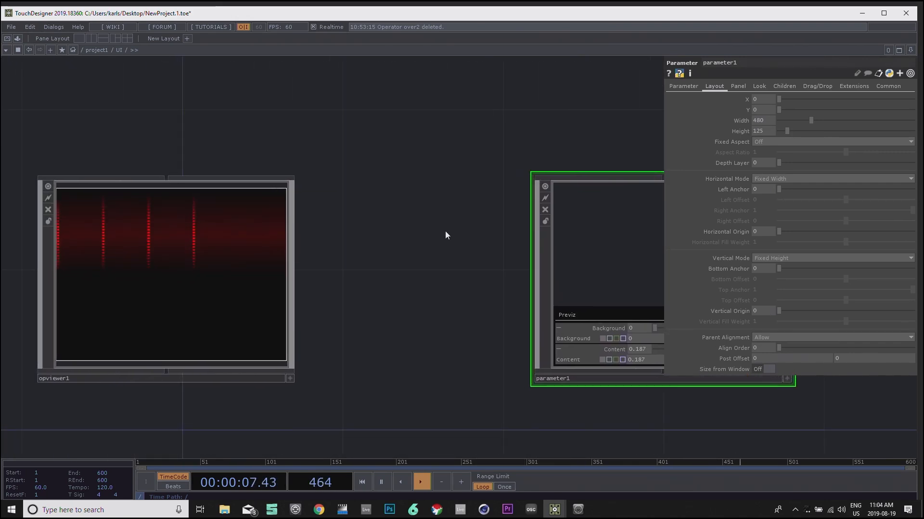
pyautogui.click(233, 240)
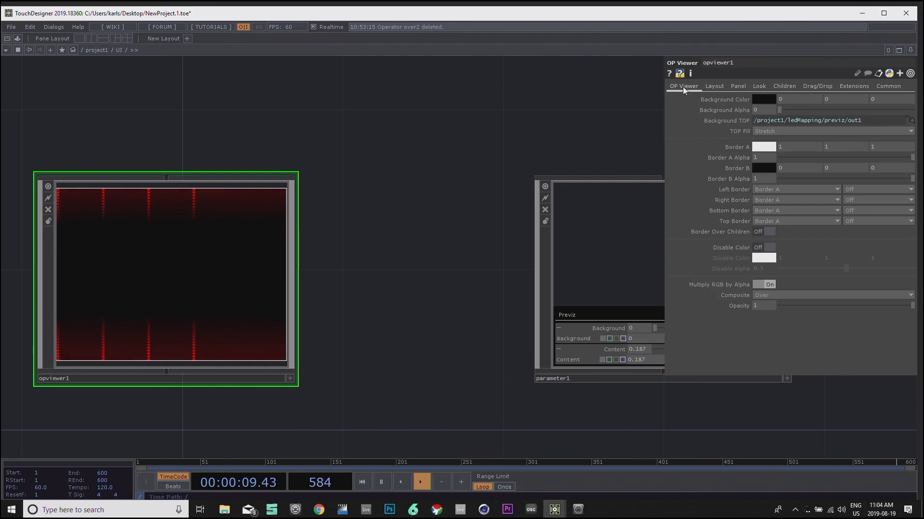
pyautogui.click(716, 87)
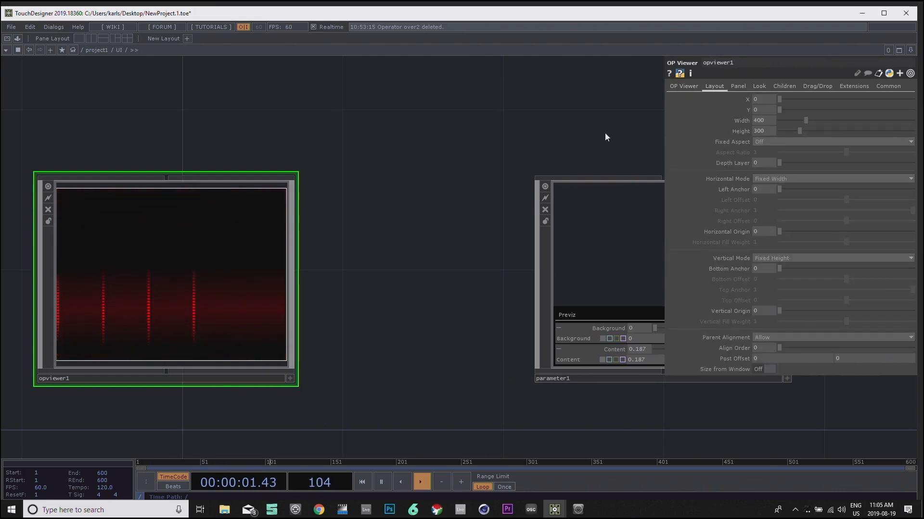
pyautogui.moveTo(604, 133); pyautogui.dragTo(409, 146)
pyautogui.click(520, 276)
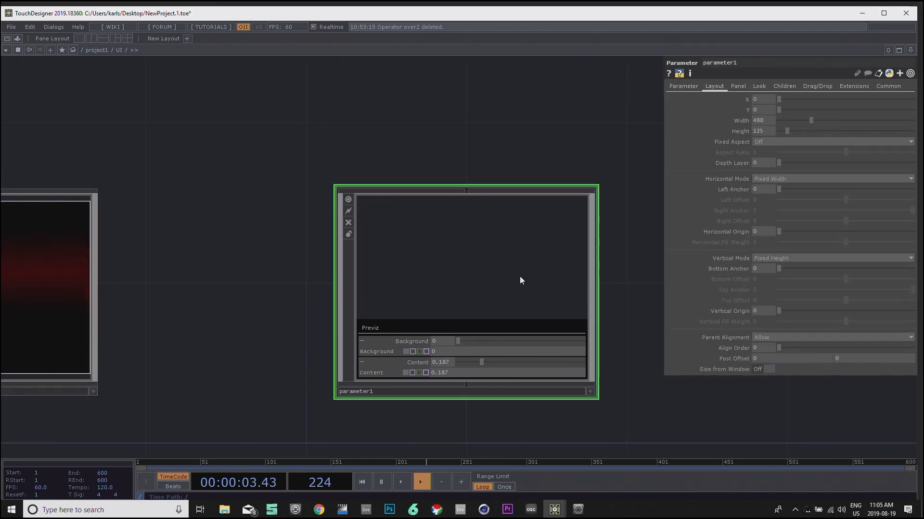
pyautogui.moveTo(513, 141); pyautogui.dragTo(486, 139)
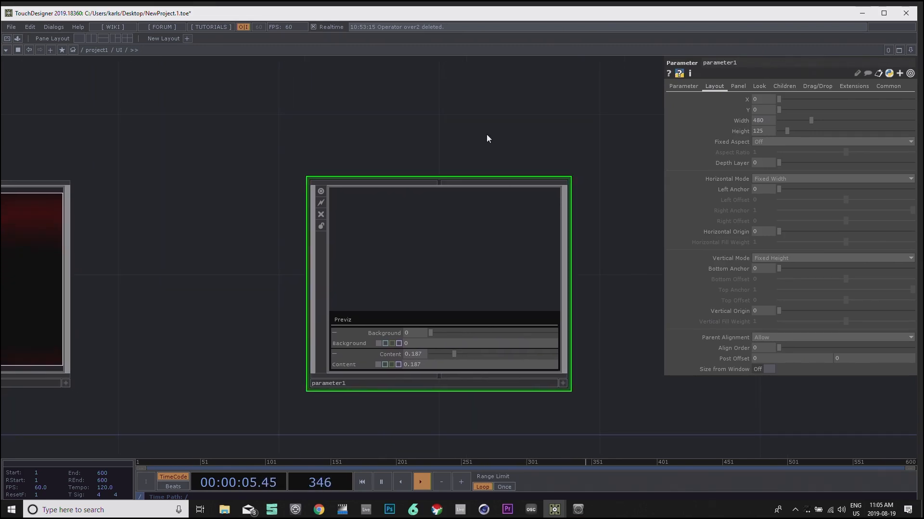
pyautogui.moveTo(431, 168); pyautogui.dragTo(494, 179)
pyautogui.scroll(-3, 498, 186)
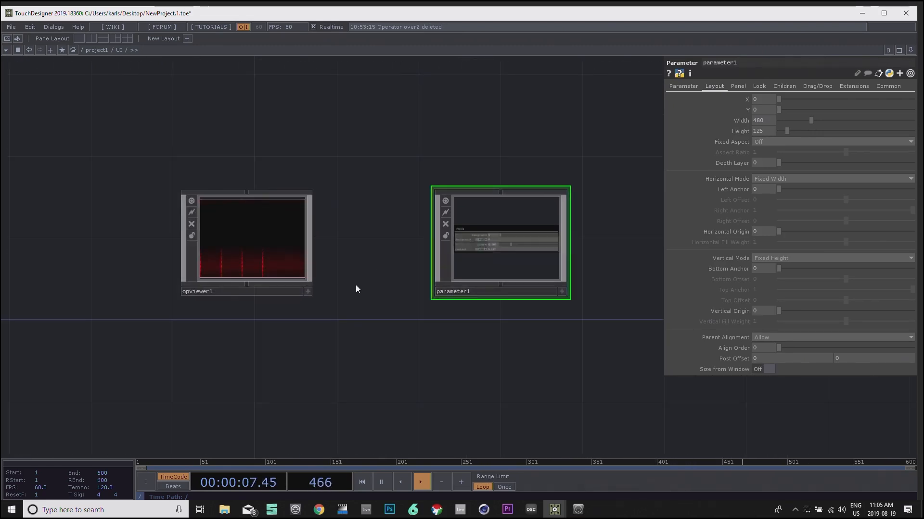
# Step: Split the workspace into two side-by-side panes, keeping parameter1's Parameter page in one and opening the ledMapping network in the other
pyautogui.click(90, 37)
pyautogui.moveTo(662, 141); pyautogui.dragTo(596, 170)
pyautogui.moveTo(120, 134); pyautogui.dragTo(27, 145)
pyautogui.moveTo(106, 149); pyautogui.dragTo(10, 150)
pyautogui.moveTo(152, 174); pyautogui.dragTo(39, 164)
pyautogui.click(226, 87)
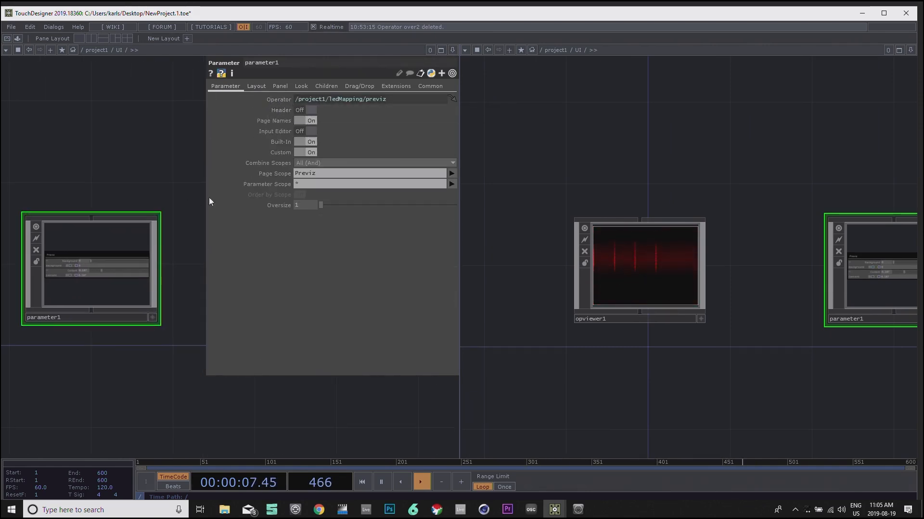
pyautogui.moveTo(862, 161); pyautogui.dragTo(800, 175)
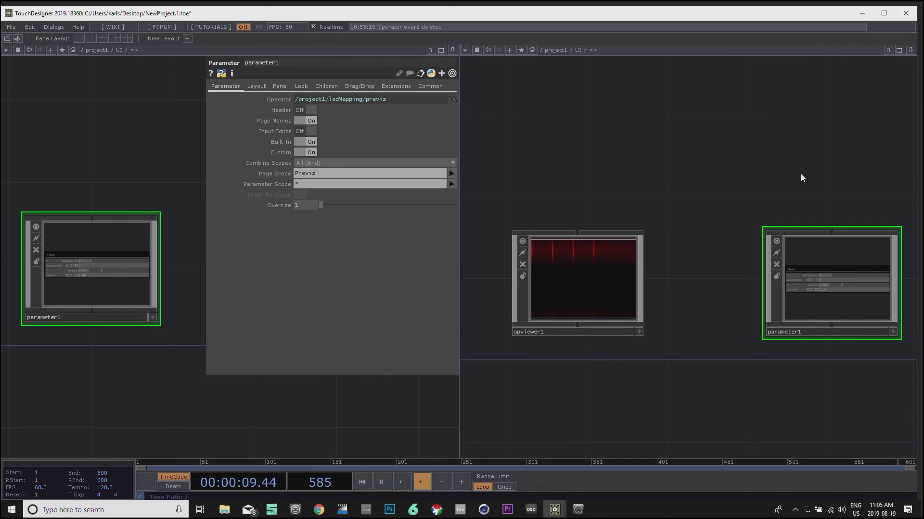
pyautogui.press('u')
pyautogui.moveTo(607, 241); pyautogui.dragTo(702, 218)
pyautogui.scroll(-3, 708, 215)
pyautogui.doubleClick(625, 275)
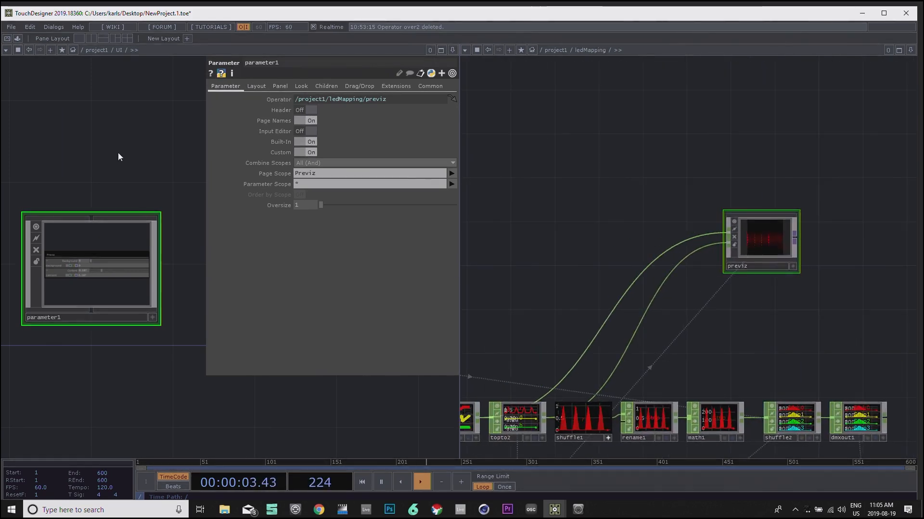
pyautogui.moveTo(118, 156); pyautogui.dragTo(107, 197)
pyautogui.moveTo(769, 237)
pyautogui.mouseDown()
pyautogui.moveTo(409, 152)
pyautogui.moveTo(337, 98)
pyautogui.moveTo(744, 197)
pyautogui.moveTo(767, 226)
pyautogui.mouseUp()
pyautogui.moveTo(721, 177); pyautogui.dragTo(808, 171)
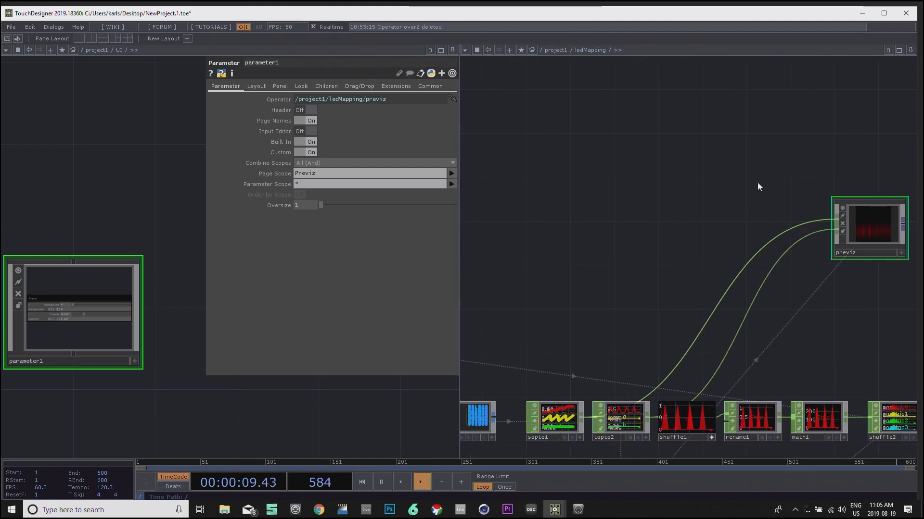
pyautogui.moveTo(123, 178); pyautogui.dragTo(183, 157)
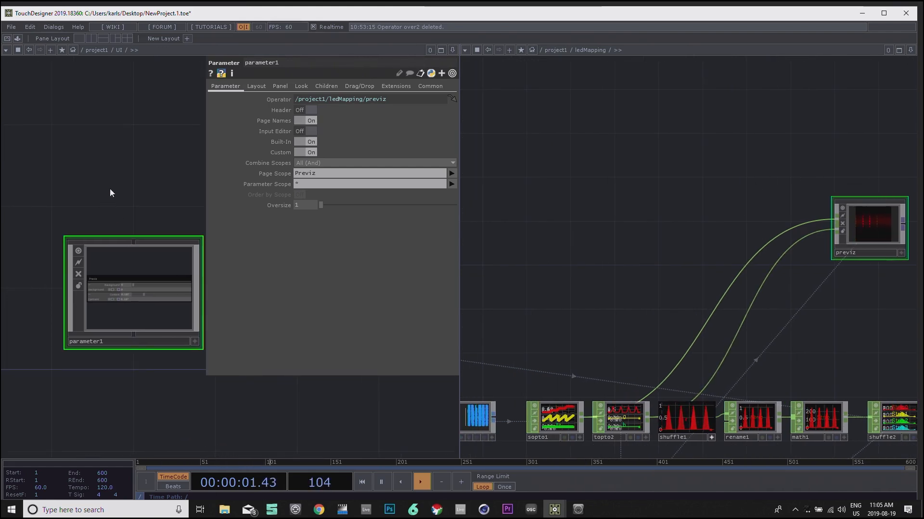
# Step: Review parameter1's Parameter and Look pages, including its target operator, Page Scope and background settings
pyautogui.moveTo(110, 188); pyautogui.dragTo(102, 177)
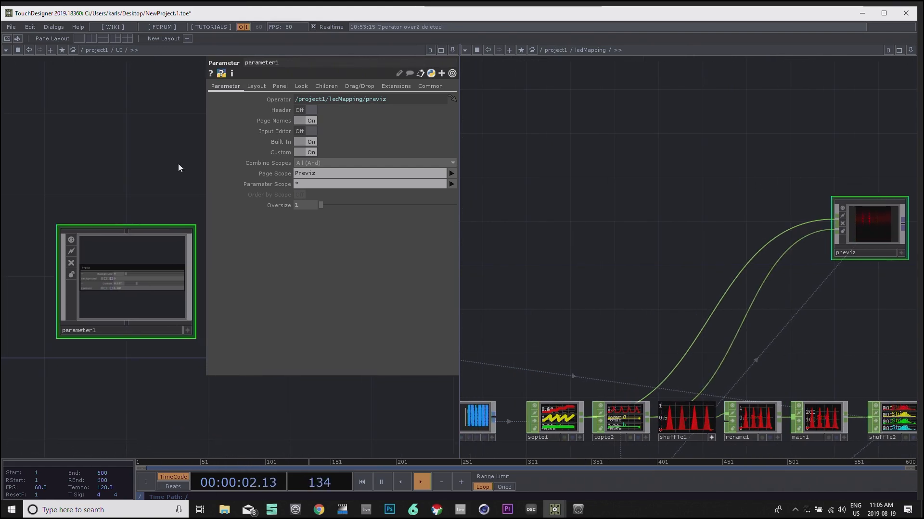
pyautogui.click(450, 173)
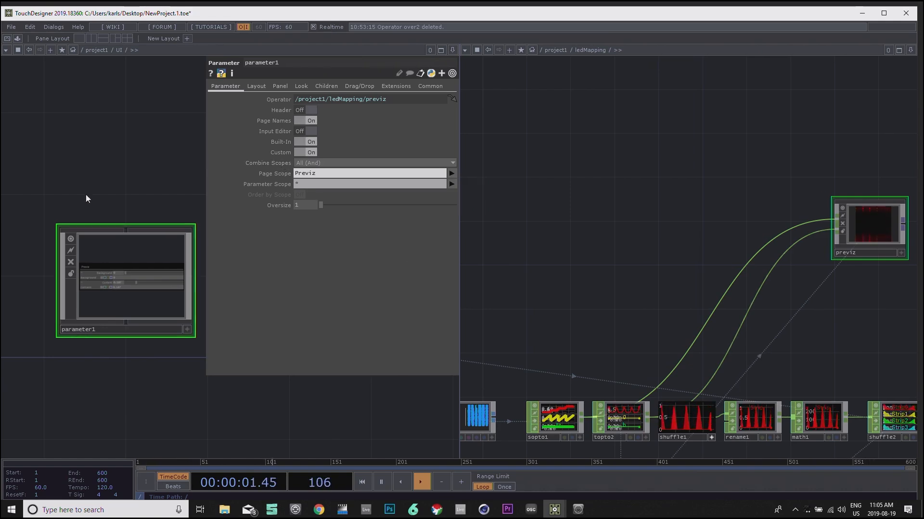
pyautogui.click(300, 87)
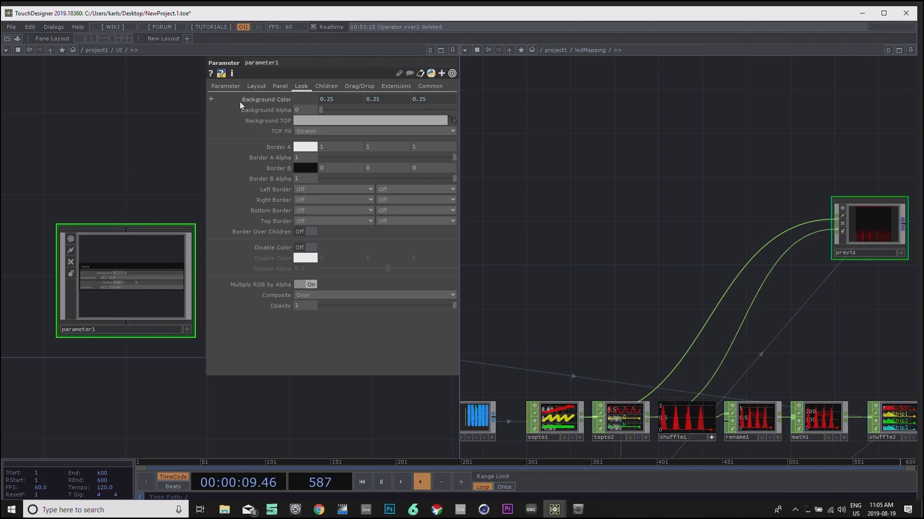
pyautogui.click(226, 86)
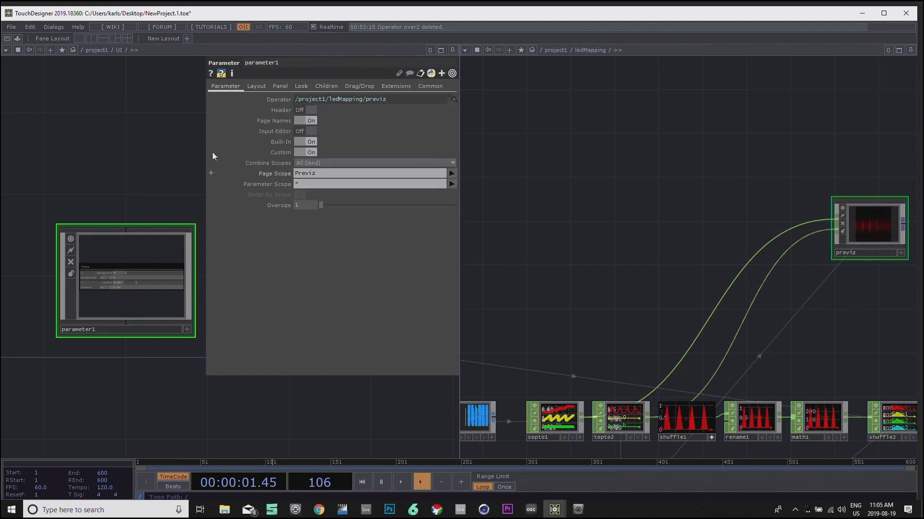
pyautogui.scroll(5, 122, 177)
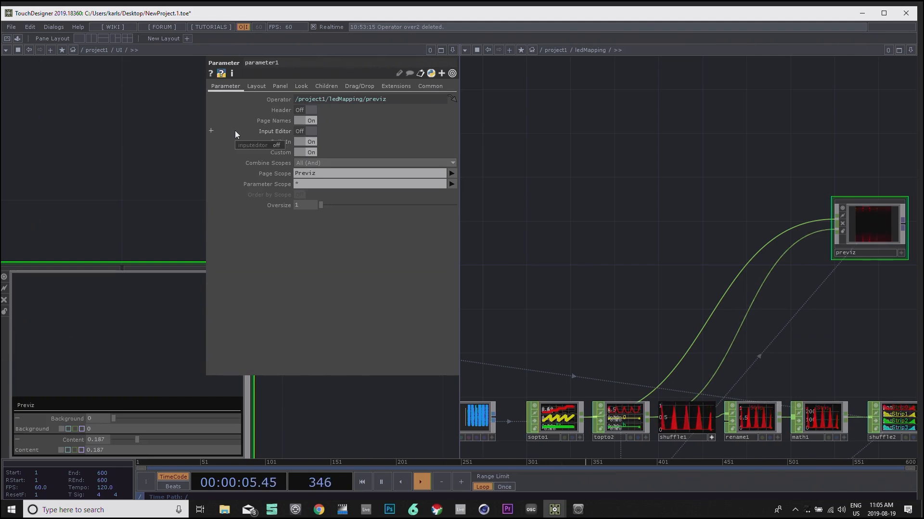
pyautogui.moveTo(140, 169); pyautogui.dragTo(184, 139)
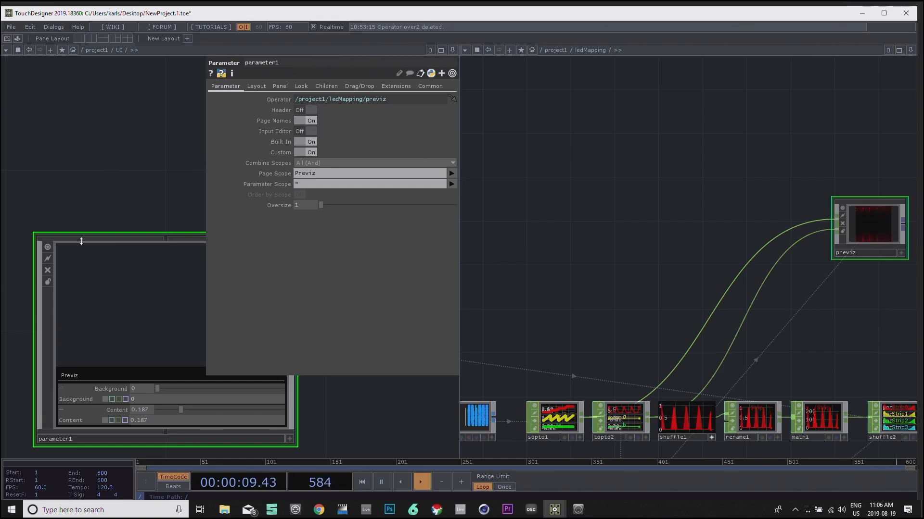
# Step: Set parameter1's layout Width to 400
pyautogui.click(263, 86)
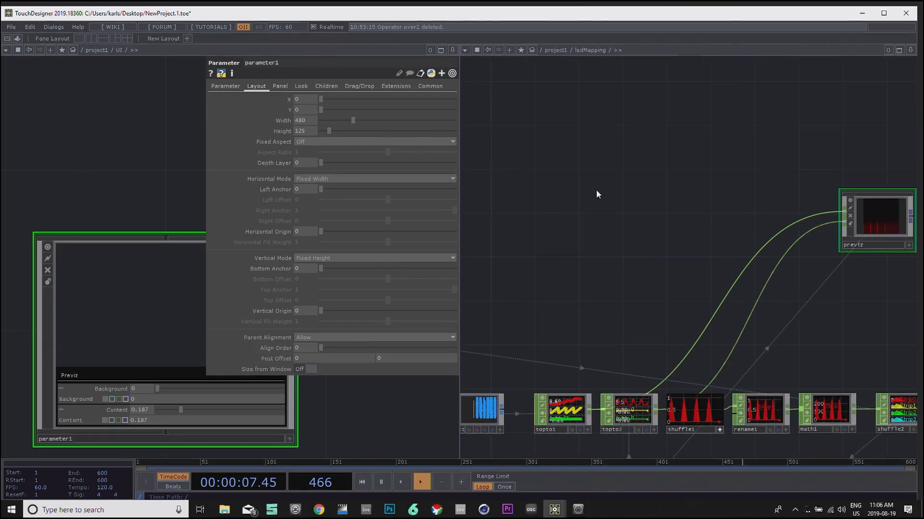
pyautogui.scroll(-3, 671, 216)
pyautogui.moveTo(671, 221); pyautogui.dragTo(829, 210)
pyautogui.moveTo(112, 152); pyautogui.dragTo(116, 152)
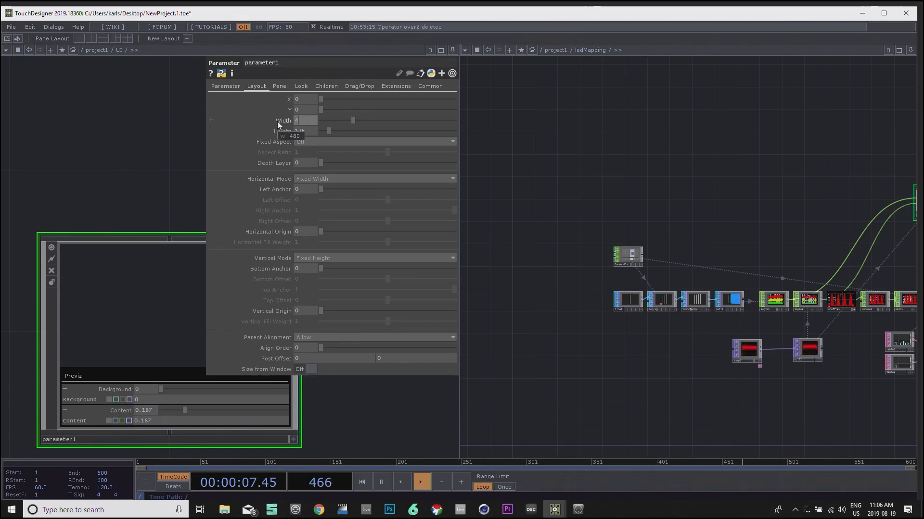
pyautogui.write('00')
pyautogui.press('Return')
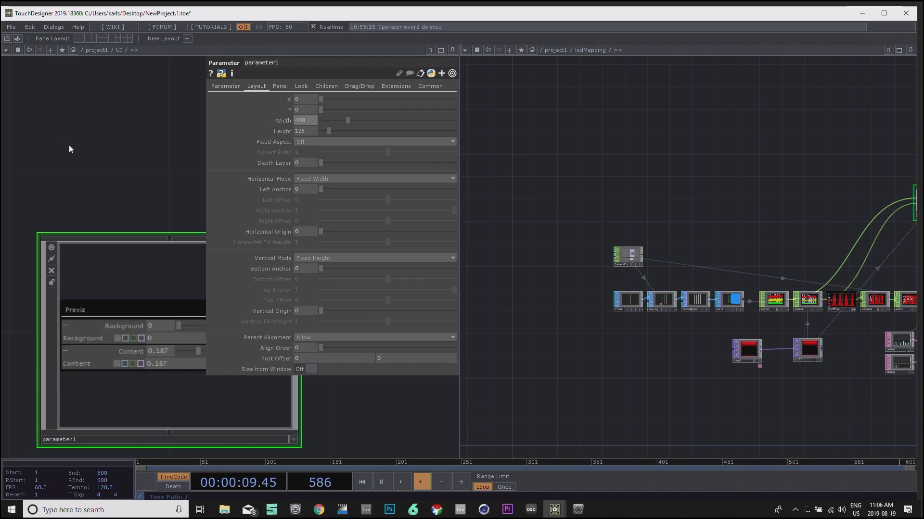
pyautogui.moveTo(68, 146); pyautogui.dragTo(89, 144)
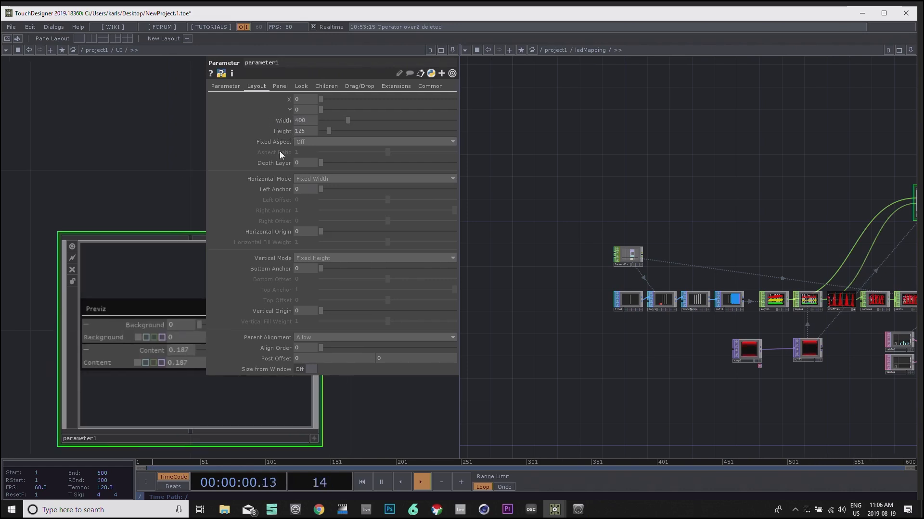
# Step: Close the ledMapping pane so the UI network fills the workspace, showing both opviewer1 and parameter1
pyautogui.click(913, 52)
pyautogui.click(847, 117)
pyautogui.moveTo(461, 202); pyautogui.dragTo(720, 172)
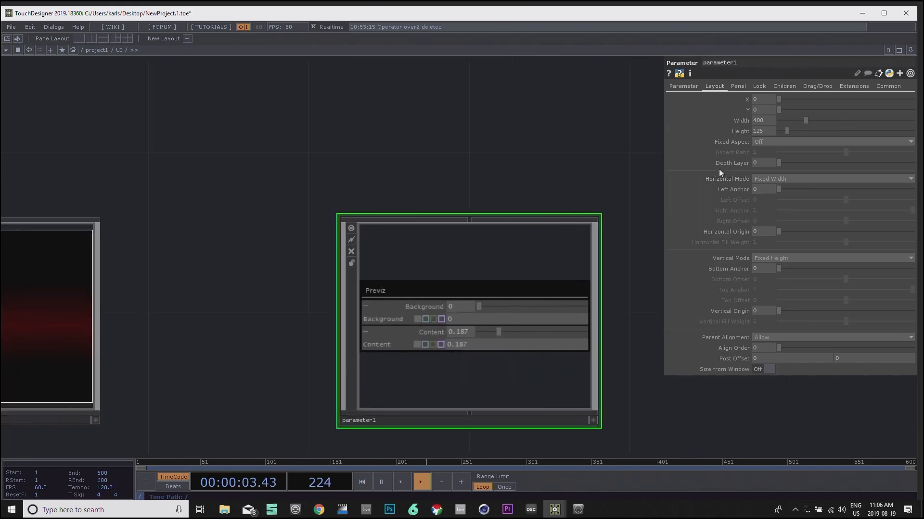
pyautogui.scroll(-5, 720, 172)
pyautogui.moveTo(490, 155); pyautogui.dragTo(448, 185)
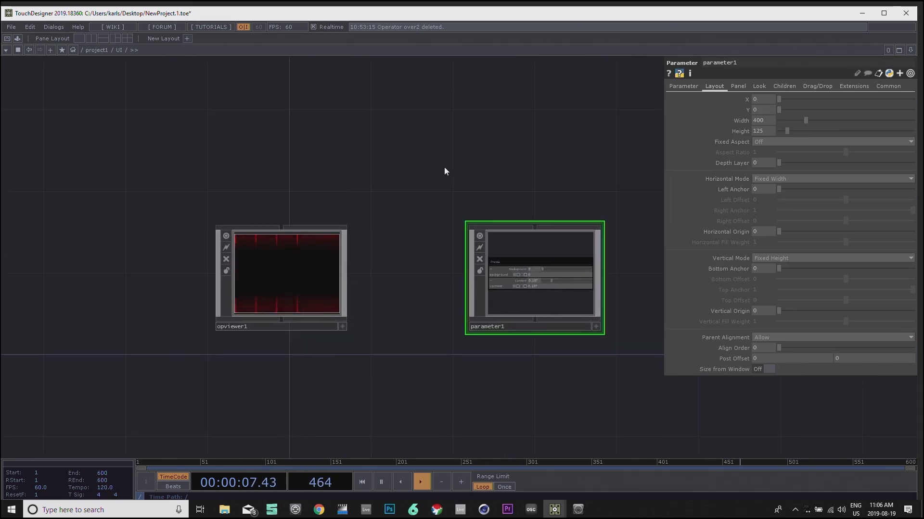
# Step: Preview the UI panel in Perform mode and return to the network editor
pyautogui.click(6, 39)
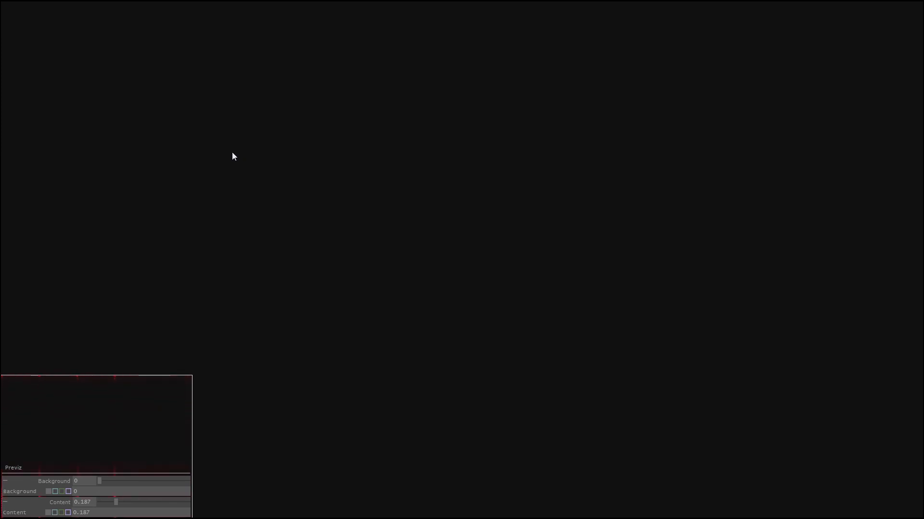
pyautogui.press('Escape')
pyautogui.moveTo(399, 182); pyautogui.dragTo(400, 203)
pyautogui.scroll(-2, 398, 181)
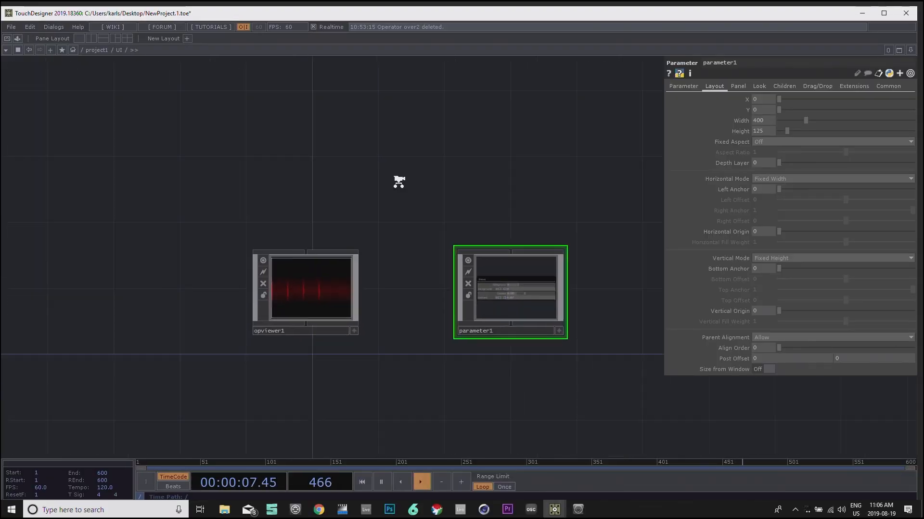
# Step: Add a Container COMP to the UI network above opviewer1 and parameter1
pyautogui.moveTo(428, 162); pyautogui.dragTo(431, 211)
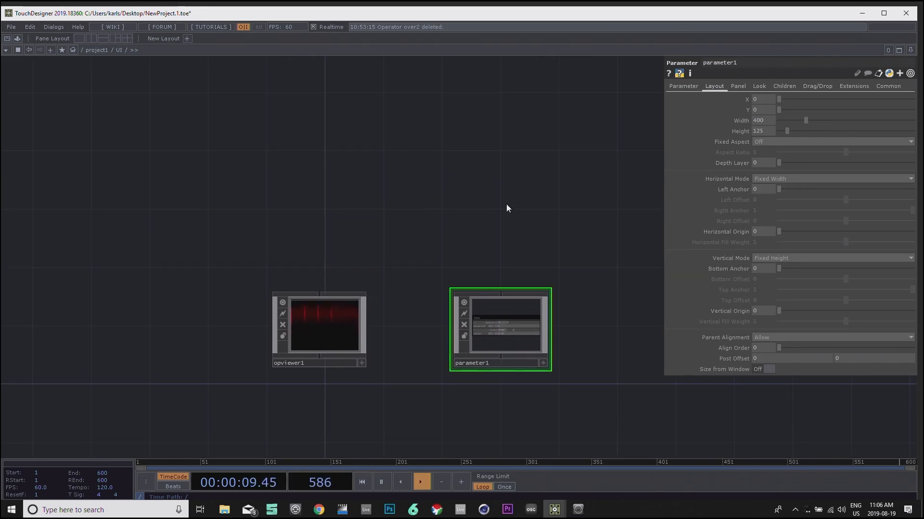
pyautogui.moveTo(402, 162); pyautogui.dragTo(422, 199)
pyautogui.scroll(-3, 377, 204)
pyautogui.press('Tab')
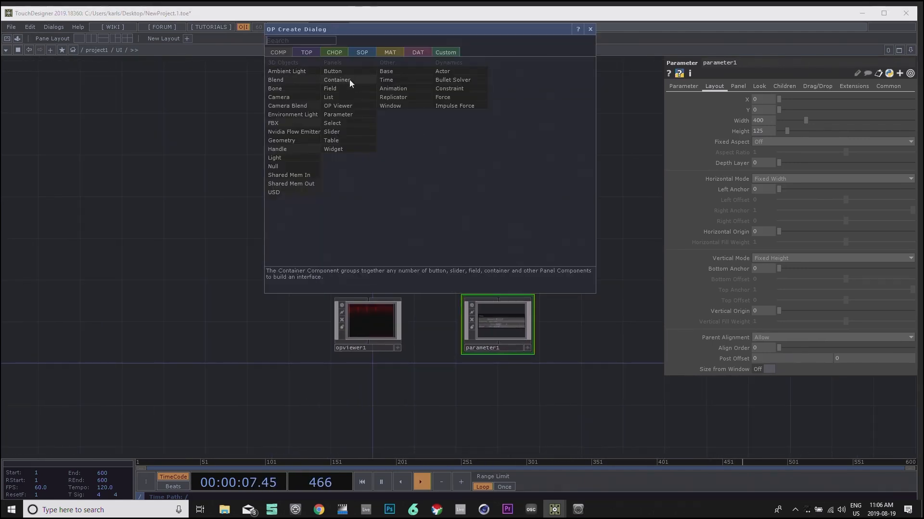
pyautogui.click(349, 79)
pyautogui.click(442, 171)
pyautogui.moveTo(631, 195); pyautogui.dragTo(552, 235)
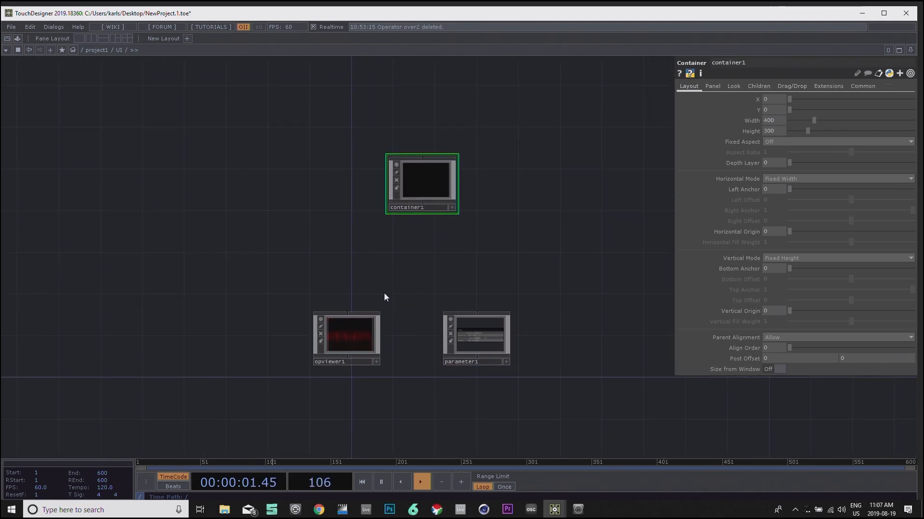
# Step: Move opviewer1 and parameter1 out of the UI network and into container1
pyautogui.moveTo(366, 346); pyautogui.dragTo(556, 324, button='right')
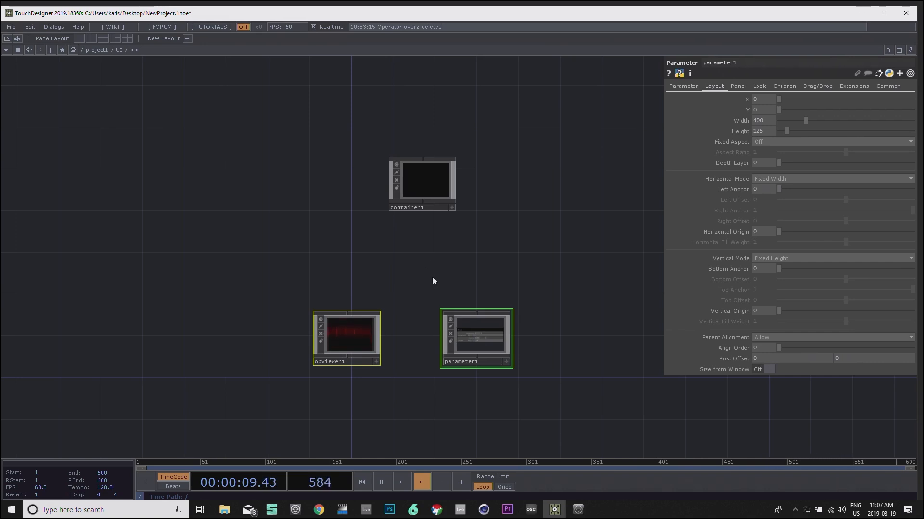
pyautogui.press('Delete')
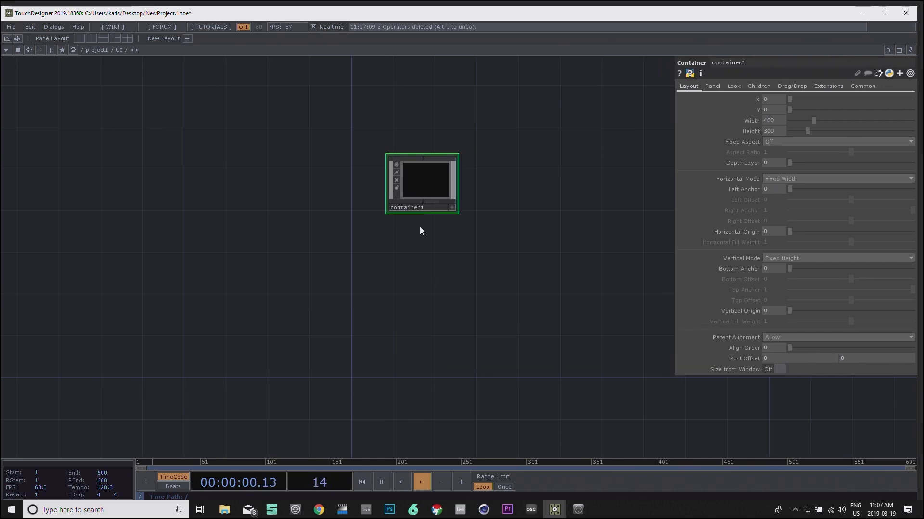
pyautogui.doubleClick(417, 183)
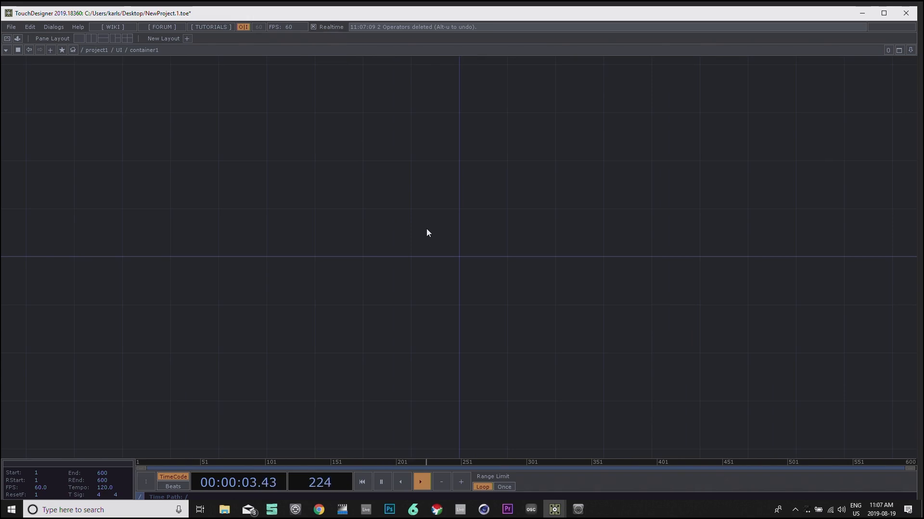
pyautogui.hotkey('ctrl', 'v')
pyautogui.moveTo(549, 141); pyautogui.dragTo(453, 250)
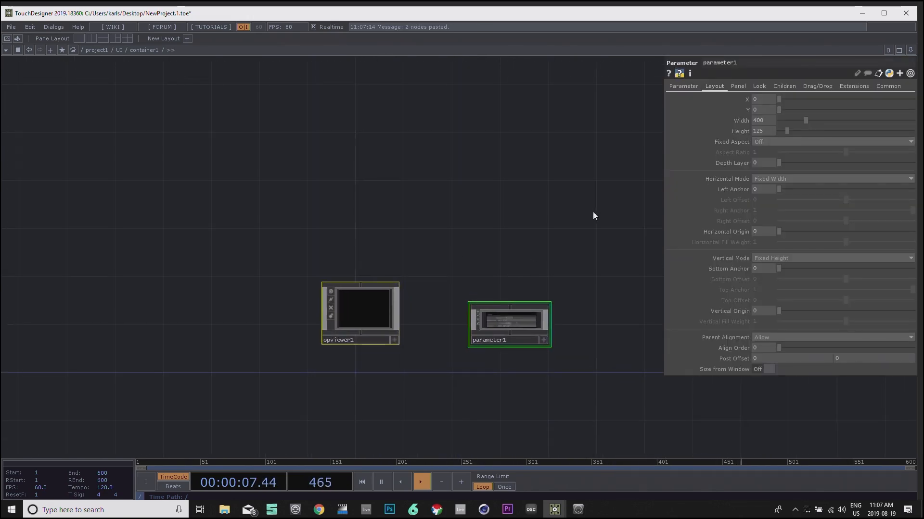
pyautogui.moveTo(555, 210); pyautogui.dragTo(520, 206)
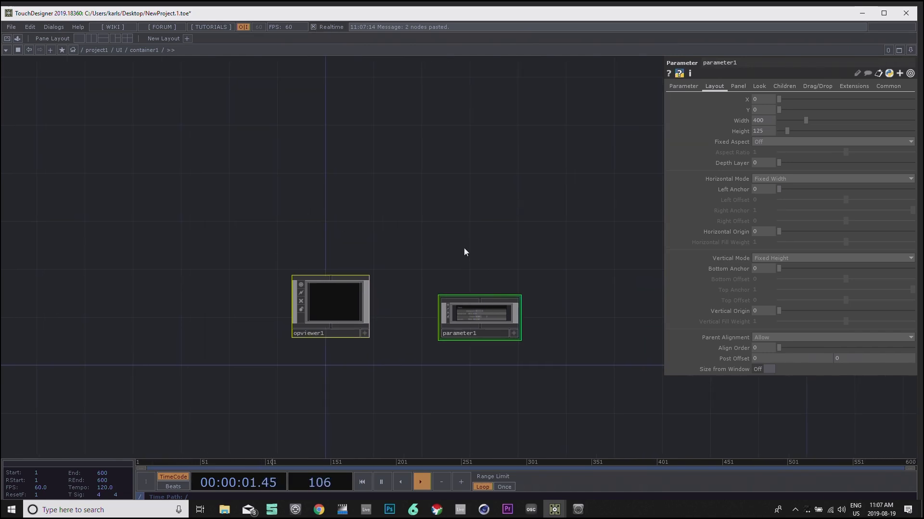
# Step: Check container1's combined panel and compare the layout heights of opviewer1 and parameter1 inside it
pyautogui.press('u')
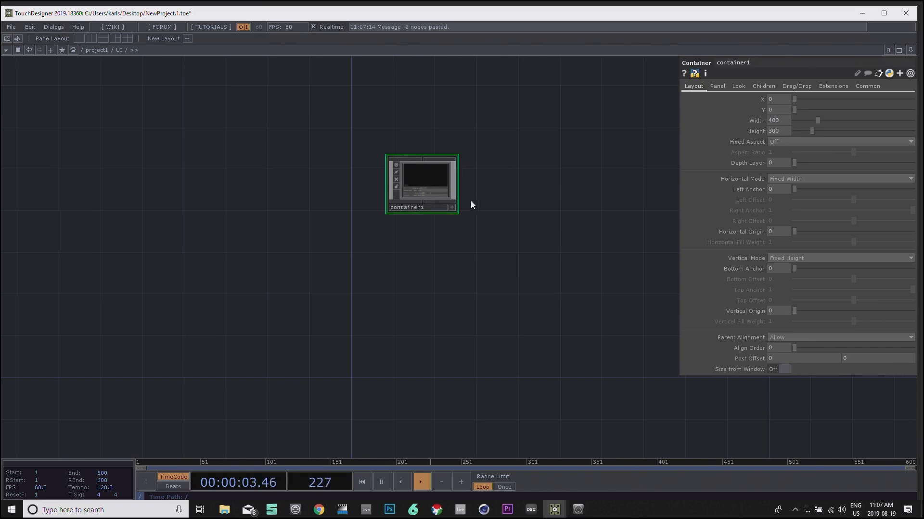
pyautogui.moveTo(492, 224); pyautogui.dragTo(474, 331)
pyautogui.scroll(5, 402, 289)
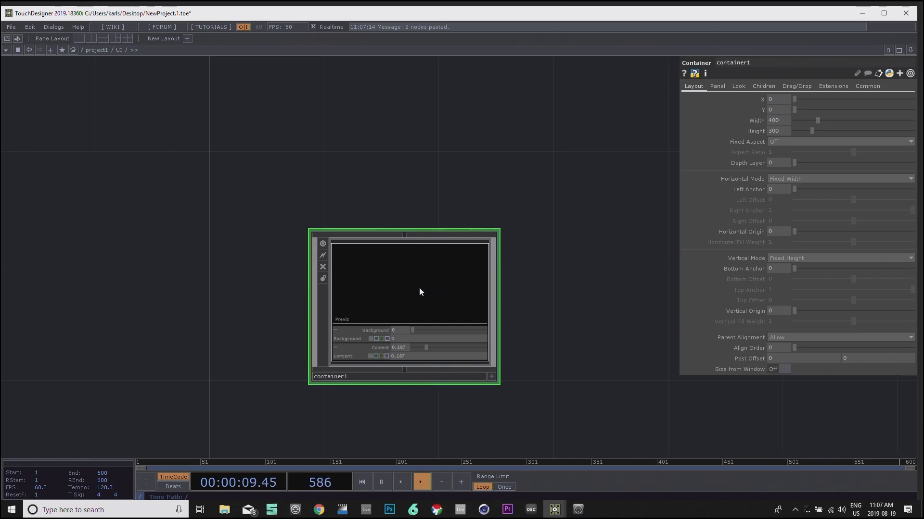
pyautogui.press('i')
pyautogui.click(336, 300)
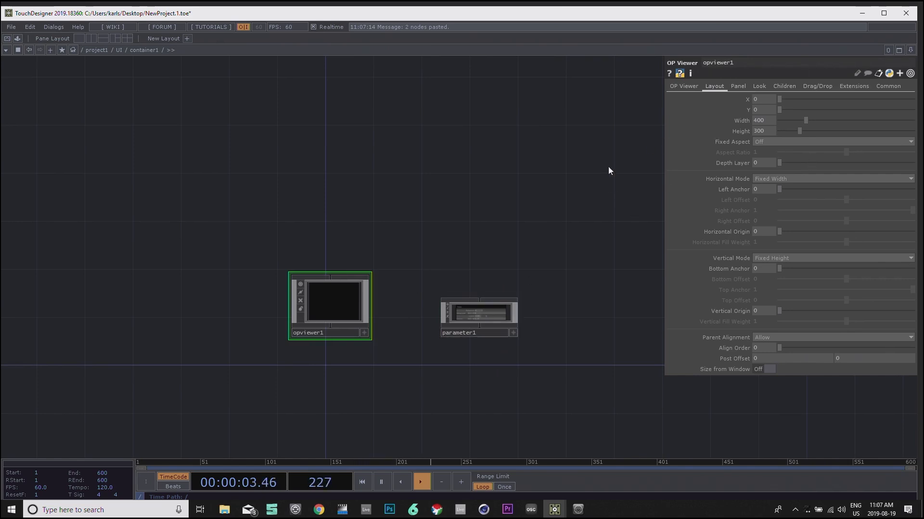
pyautogui.click(484, 314)
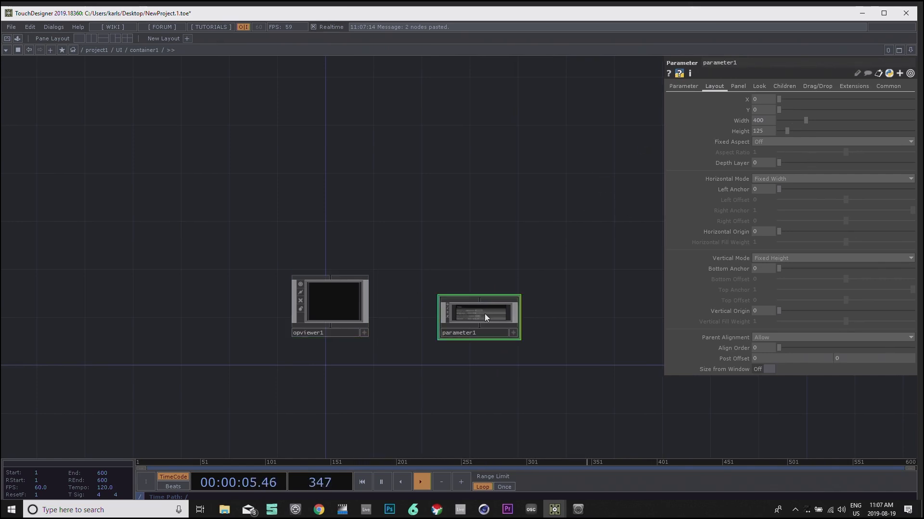
pyautogui.click(333, 307)
pyautogui.click(481, 313)
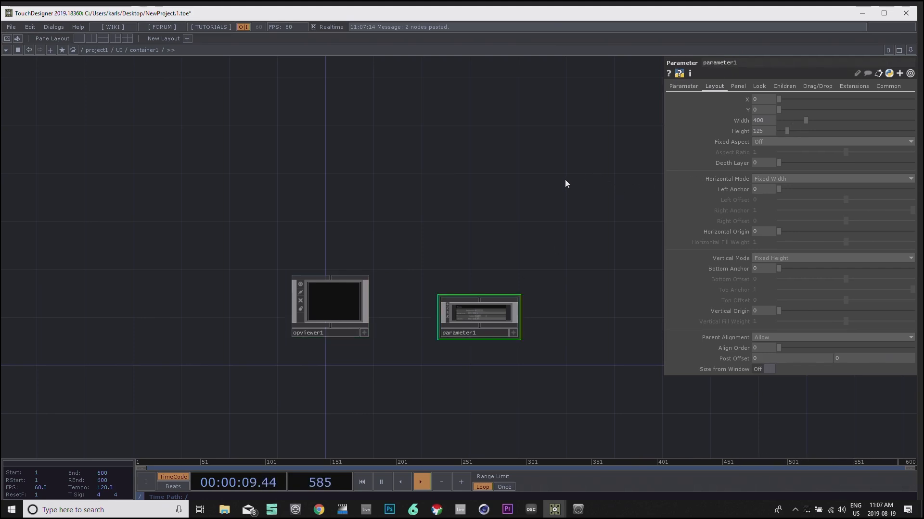
pyautogui.press('u')
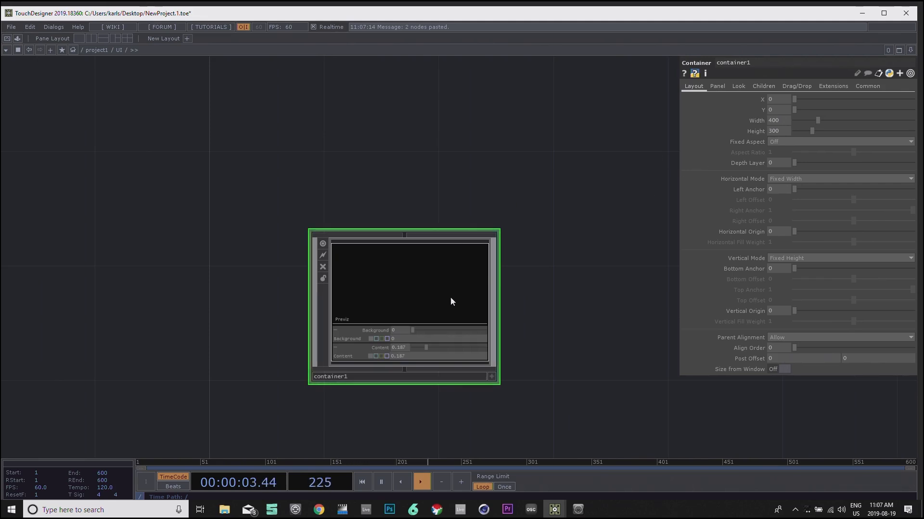
# Step: Set container1's layout Height to 425 so both child panels fit stacked
pyautogui.moveTo(415, 292); pyautogui.dragTo(414, 269)
pyautogui.click(766, 131)
pyautogui.write('425')
pyautogui.press('Return')
pyautogui.scroll(3, 440, 309)
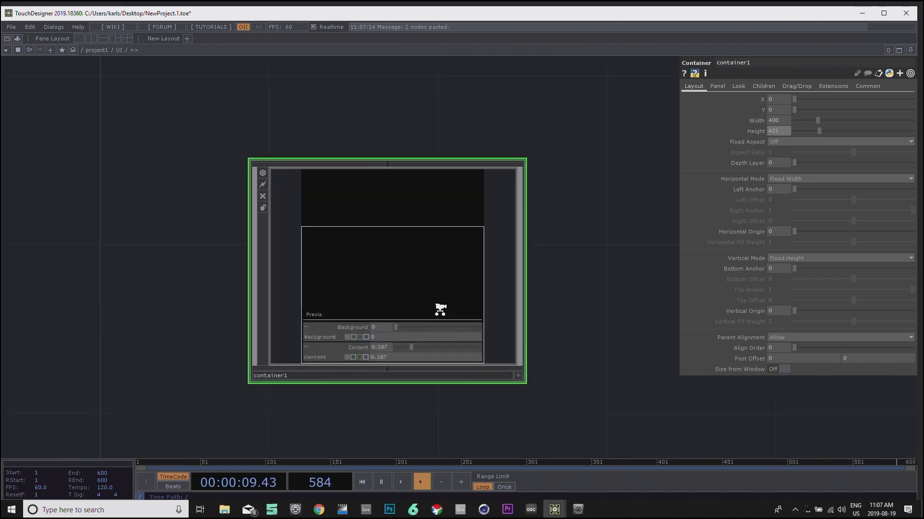
pyautogui.scroll(2, 439, 307)
pyautogui.scroll(-3, 439, 308)
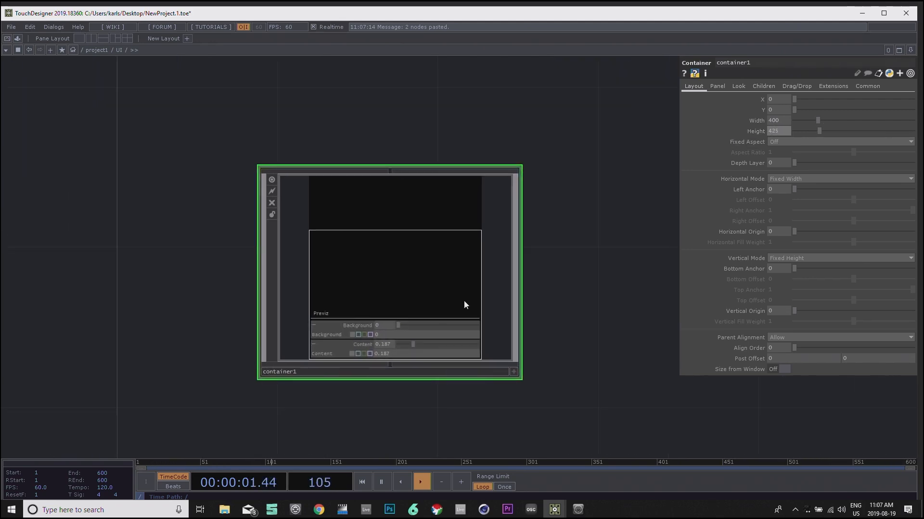
# Step: Align container1's children Top to Bottom
pyautogui.click(760, 88)
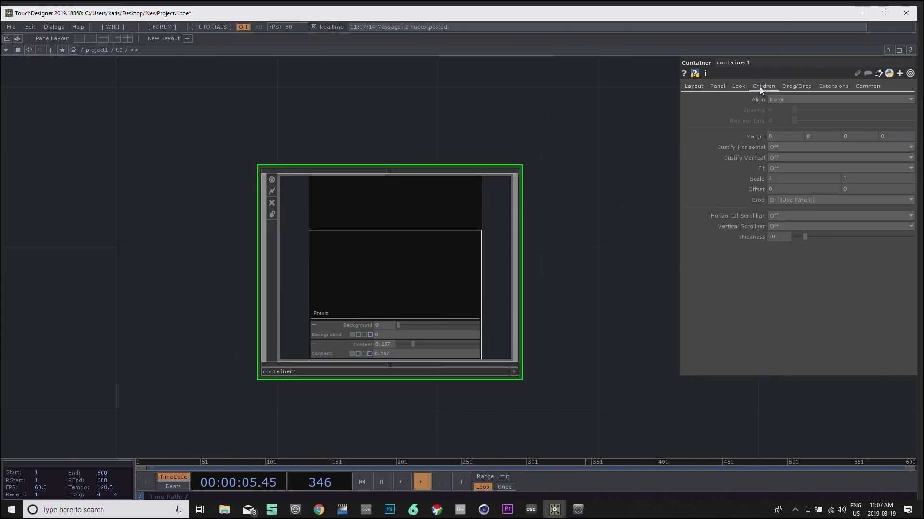
pyautogui.click(802, 99)
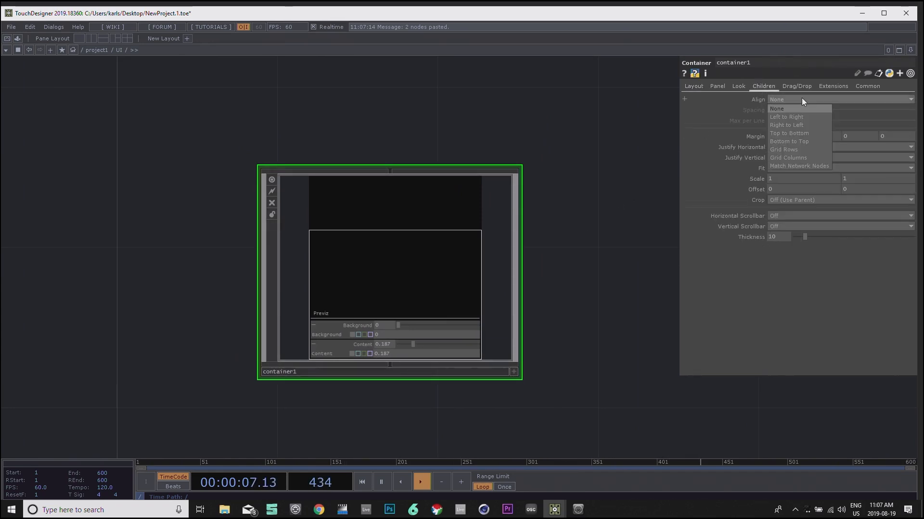
pyautogui.click(802, 134)
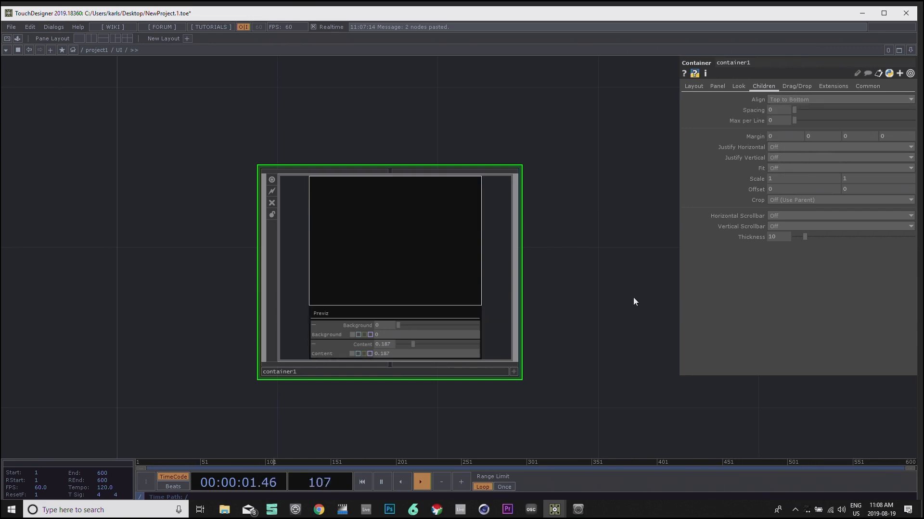
pyautogui.scroll(-3, 633, 301)
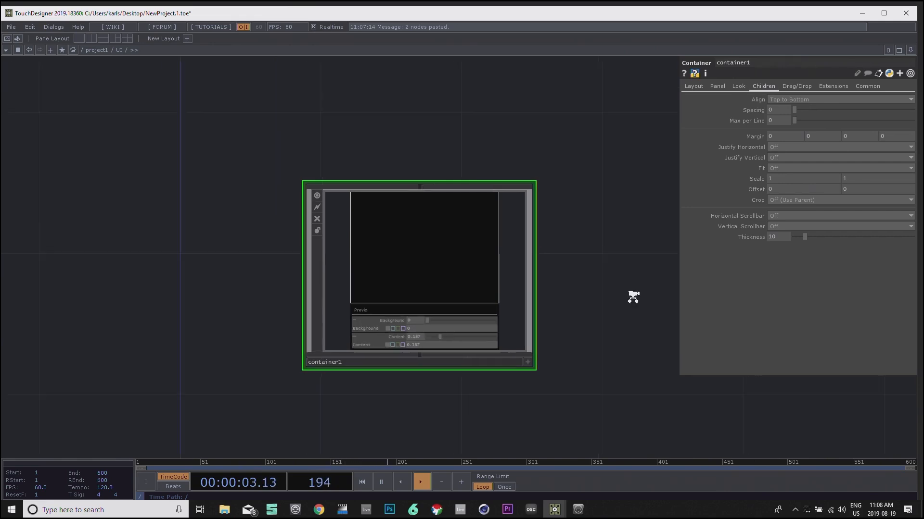
# Step: Inside container1, correct opviewer1's Background TOP expression to parent(3).op('ledMapping/previz/out1')
pyautogui.doubleClick(451, 276)
pyautogui.click(350, 308)
pyautogui.scroll(2, 346, 303)
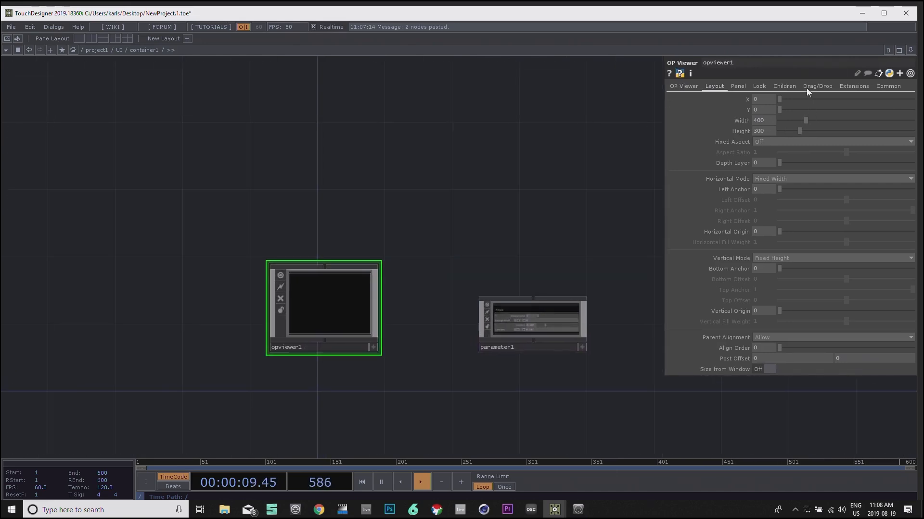
pyautogui.click(760, 85)
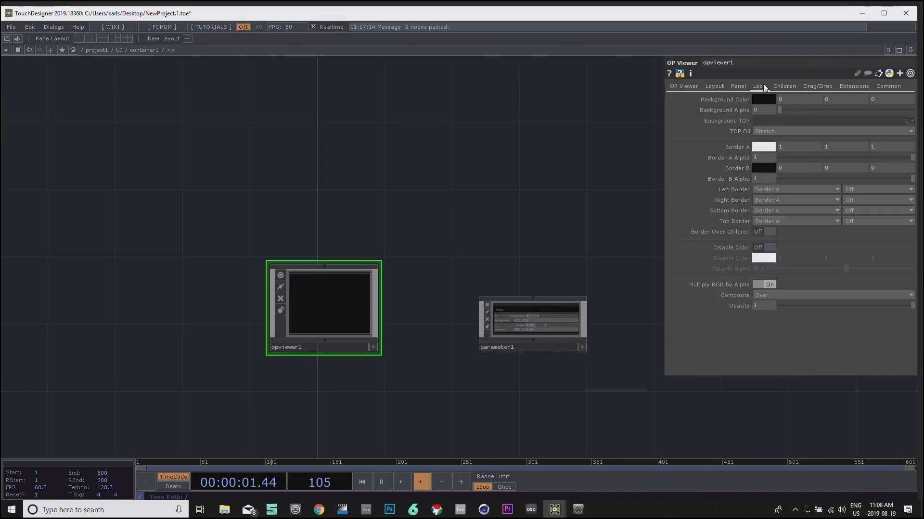
pyautogui.moveTo(472, 165); pyautogui.dragTo(384, 178)
pyautogui.scroll(4, 738, 117)
pyautogui.scroll(-5, 724, 122)
pyautogui.scroll(-2, 435, 237)
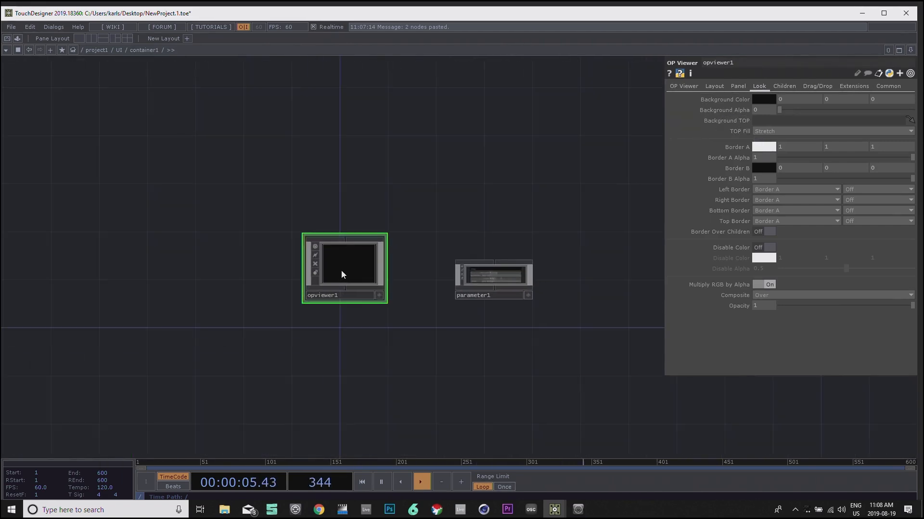
pyautogui.moveTo(478, 236); pyautogui.dragTo(442, 203)
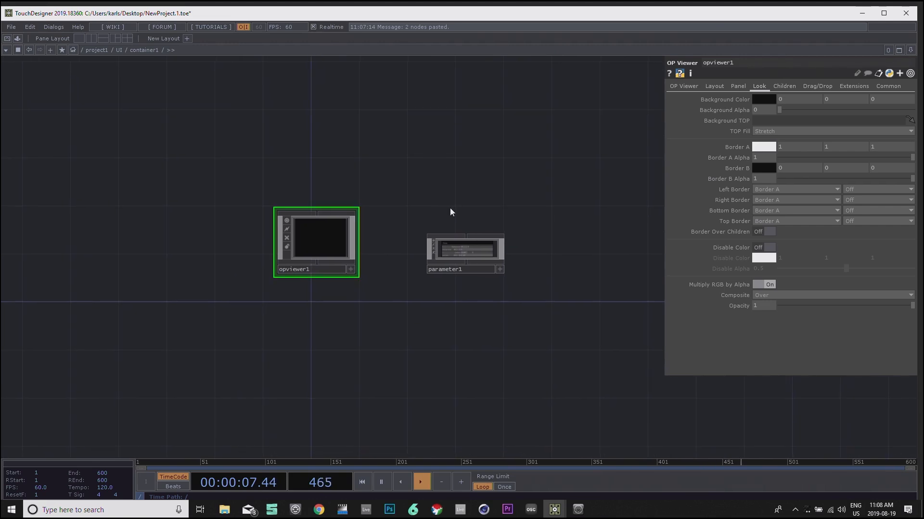
pyautogui.click(671, 121)
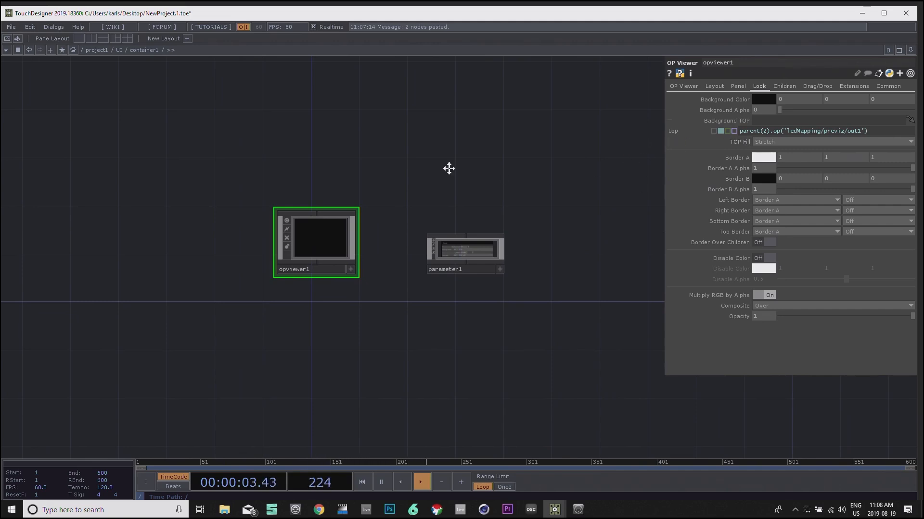
pyautogui.moveTo(448, 168); pyautogui.dragTo(450, 208)
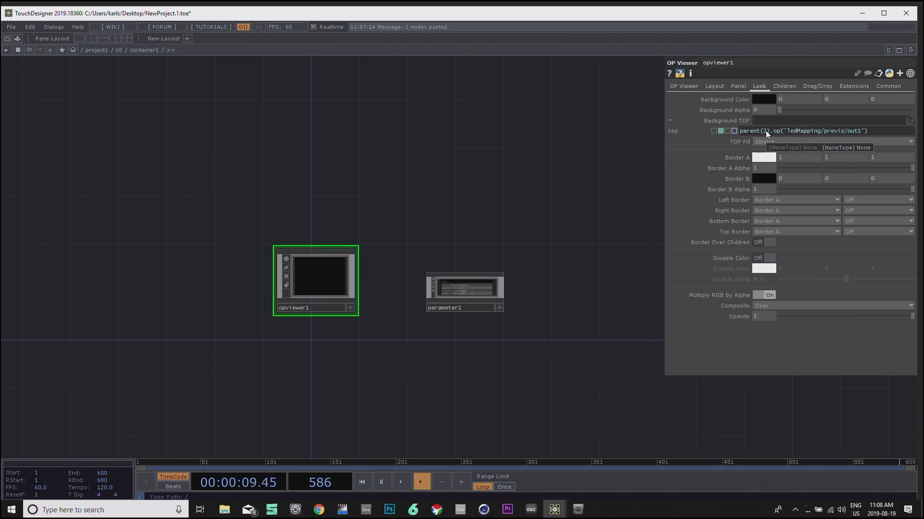
pyautogui.write('3')
pyautogui.click(549, 196)
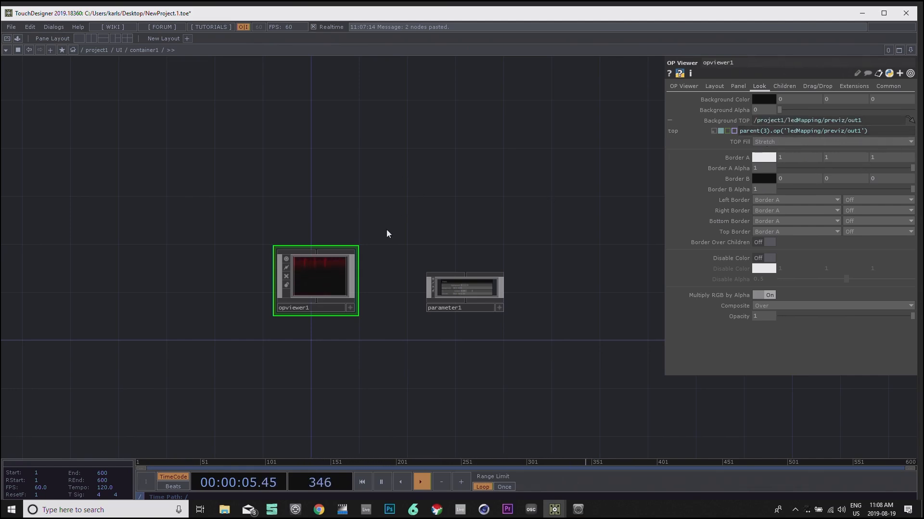
# Step: Make parameter1's viewer active and collapse the expanded Background and Content parameters in it
pyautogui.scroll(5, 436, 303)
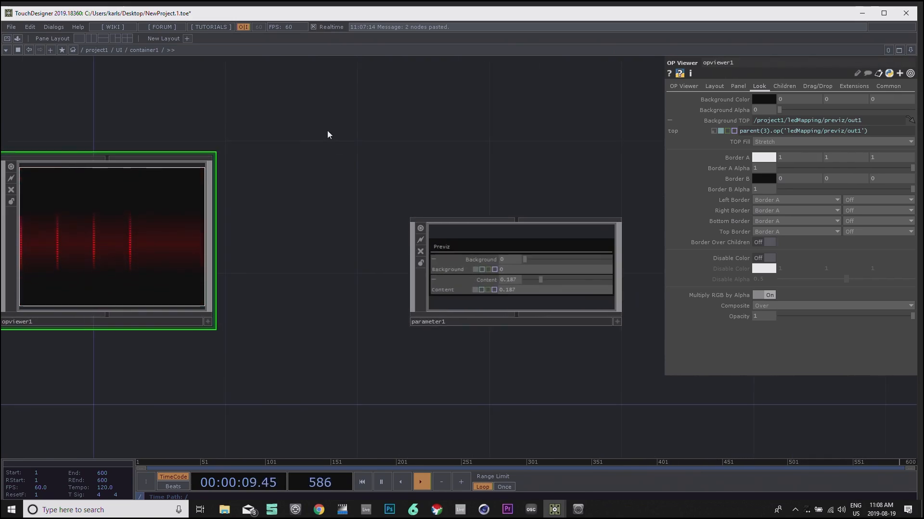
pyautogui.click(433, 260)
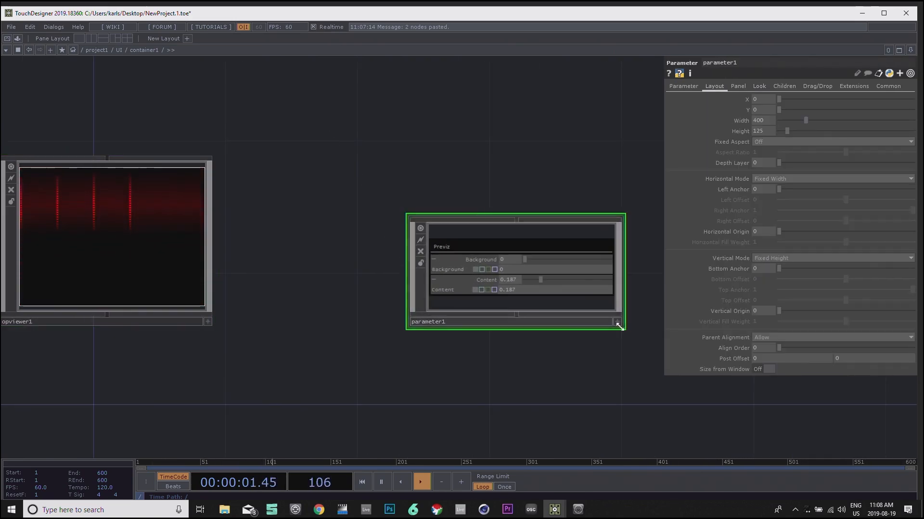
pyautogui.click(617, 321)
pyautogui.click(415, 259)
pyautogui.click(415, 272)
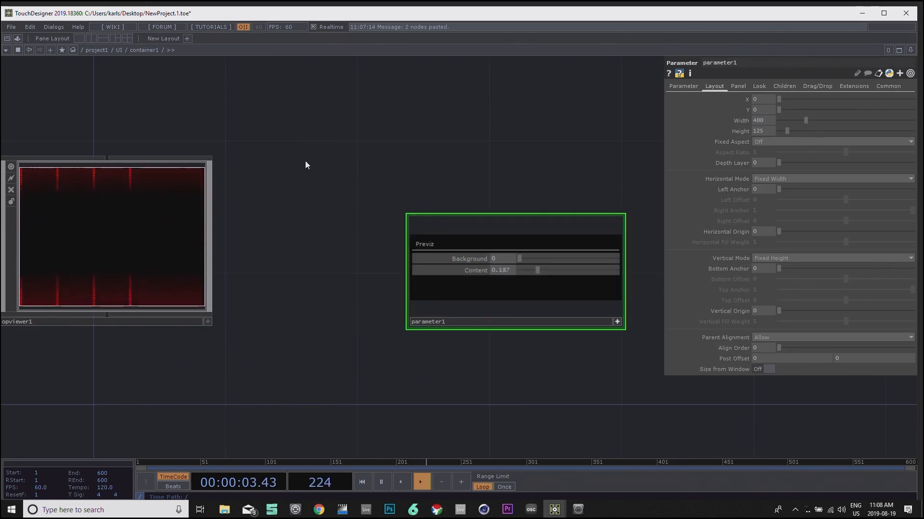
# Step: Review opviewer1's Background TOP path and the relative parent expression behind it
pyautogui.moveTo(304, 165); pyautogui.dragTo(360, 180)
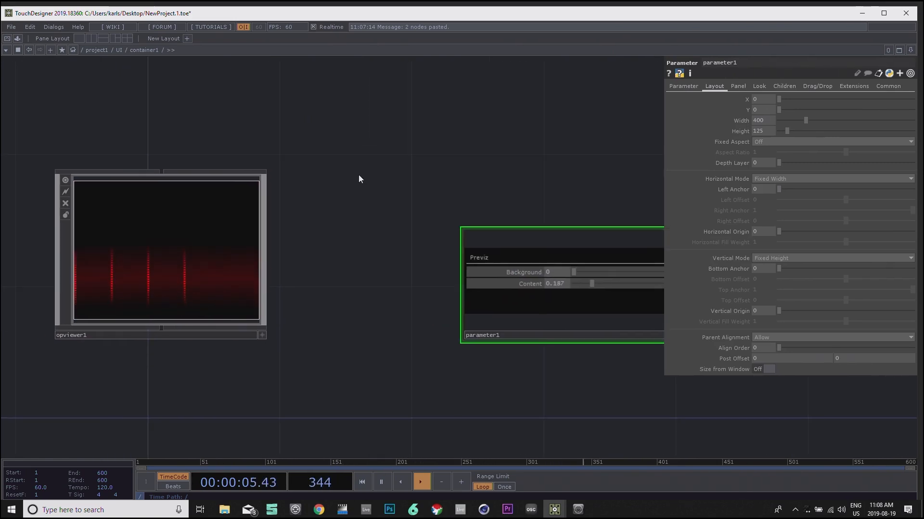
pyautogui.scroll(-2, 361, 181)
pyautogui.scroll(-1, 360, 179)
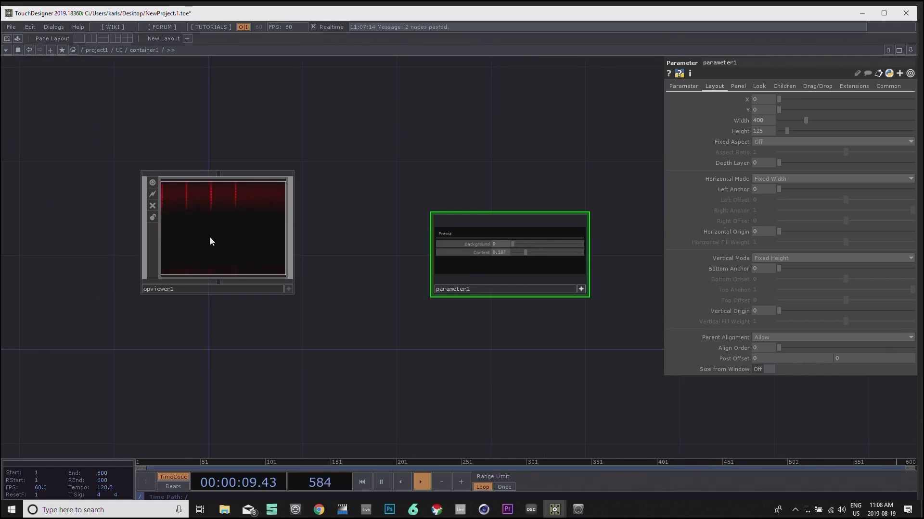
pyautogui.click(224, 243)
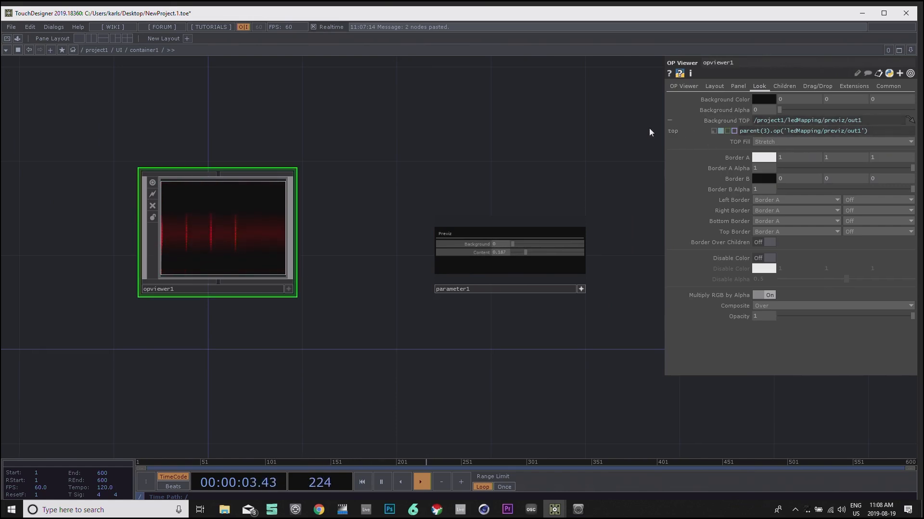
pyautogui.click(670, 120)
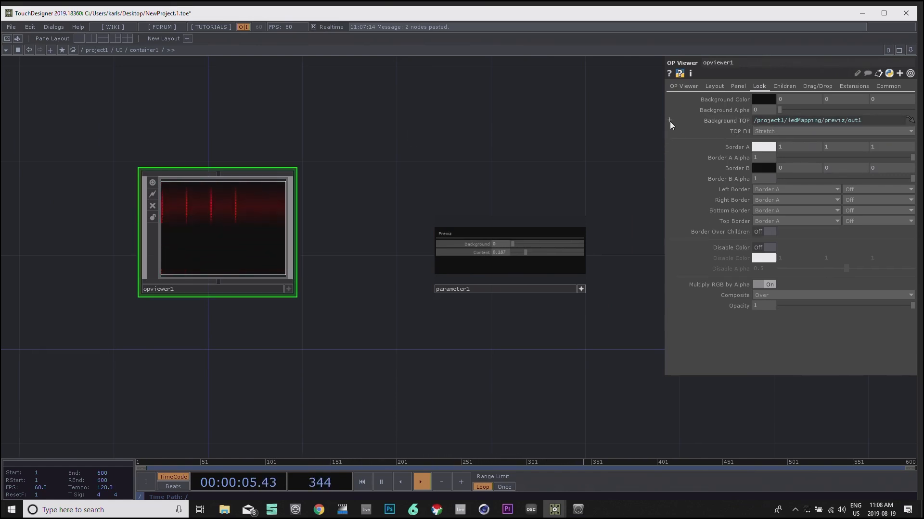
pyautogui.click(669, 120)
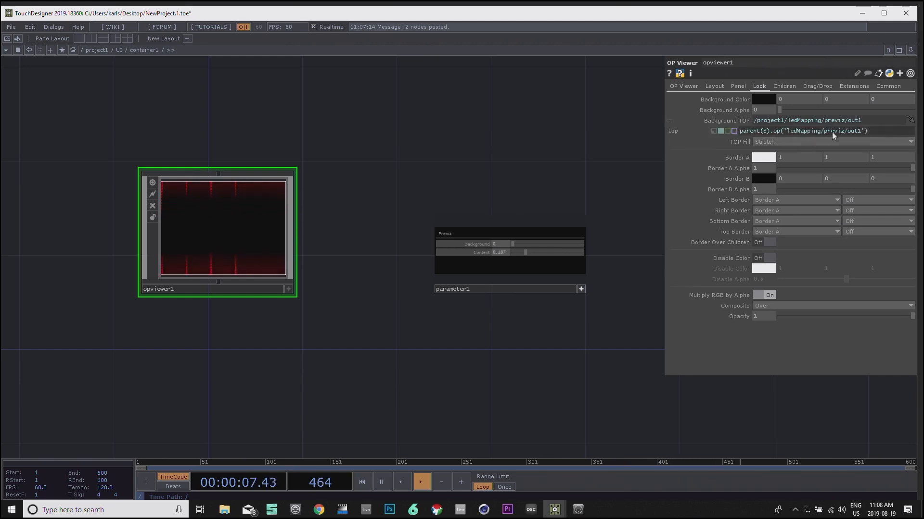
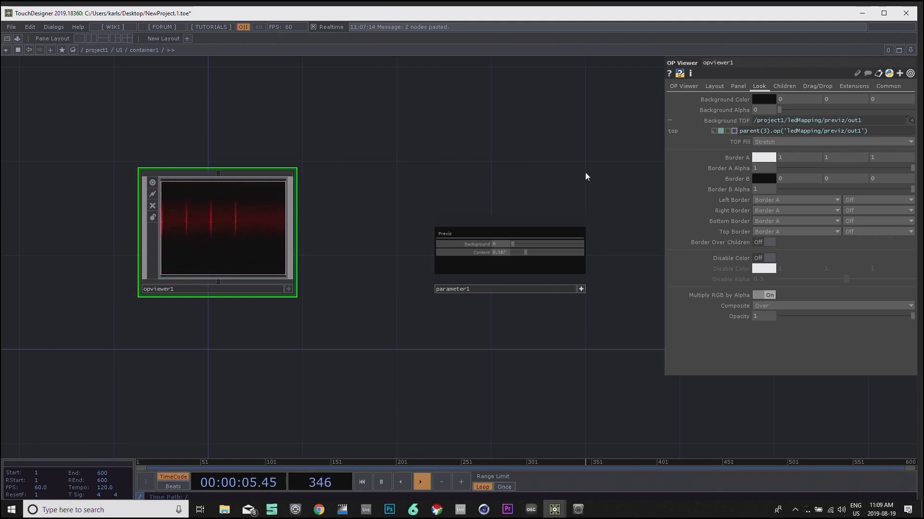
pyautogui.moveTo(501, 160); pyautogui.dragTo(596, 185)
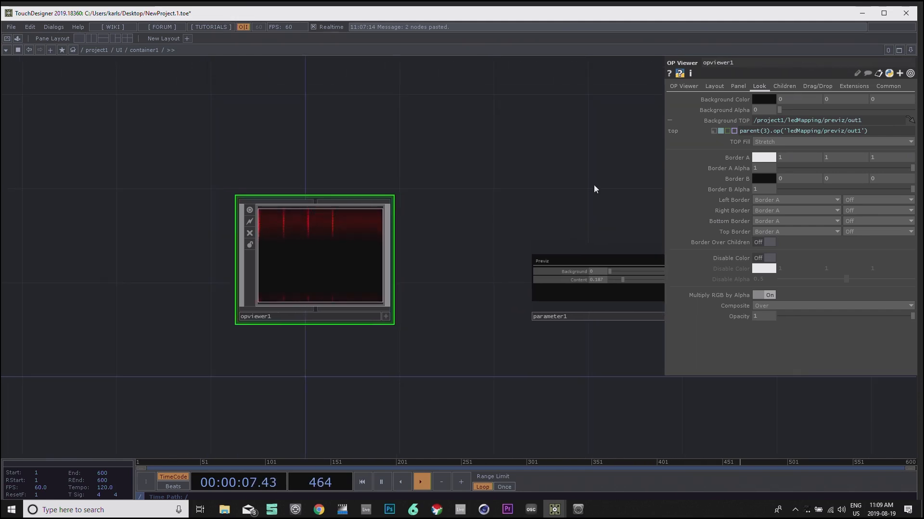
pyautogui.scroll(-4, 536, 174)
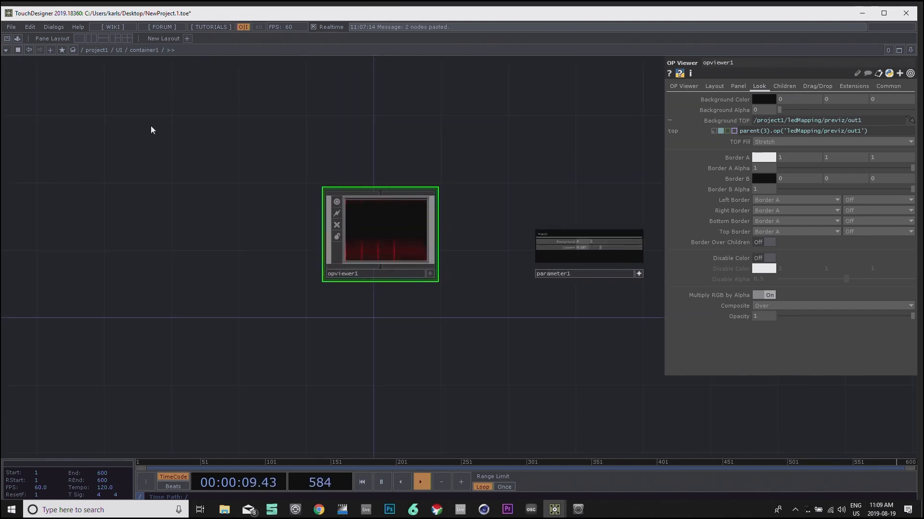
# Step: Test the panel in perform mode, setting Background to about 0.07 and Content to about 0.28, and return to the network editor
pyautogui.click(6, 39)
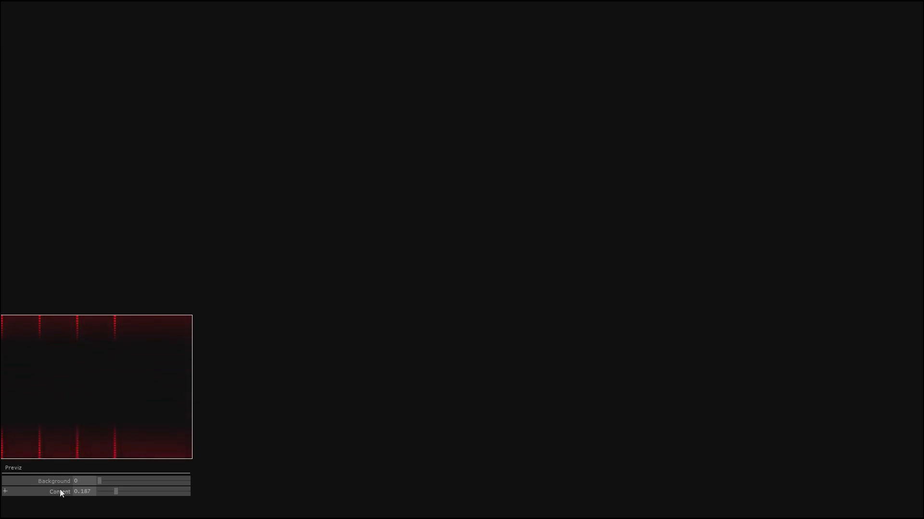
pyautogui.moveTo(103, 485)
pyautogui.mouseDown()
pyautogui.moveTo(120, 480)
pyautogui.moveTo(87, 472)
pyautogui.moveTo(135, 491)
pyautogui.moveTo(108, 490)
pyautogui.mouseUp()
pyautogui.moveTo(102, 483)
pyautogui.mouseDown()
pyautogui.moveTo(116, 482)
pyautogui.moveTo(98, 479)
pyautogui.mouseUp()
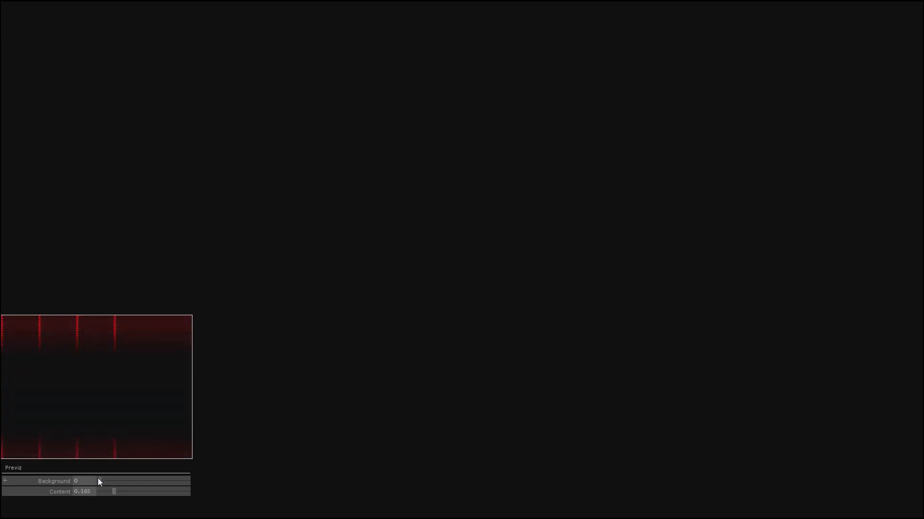
pyautogui.click(124, 487)
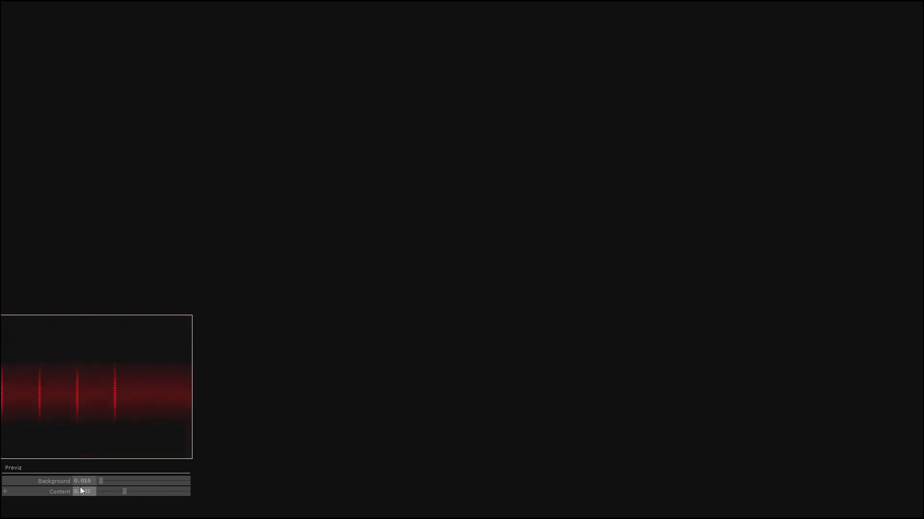
pyautogui.moveTo(97, 481); pyautogui.dragTo(105, 481)
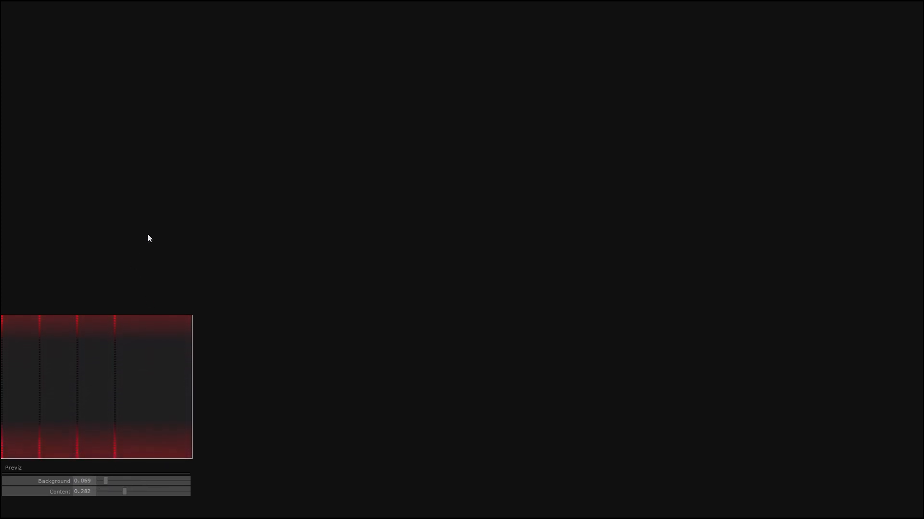
pyautogui.press('Escape')
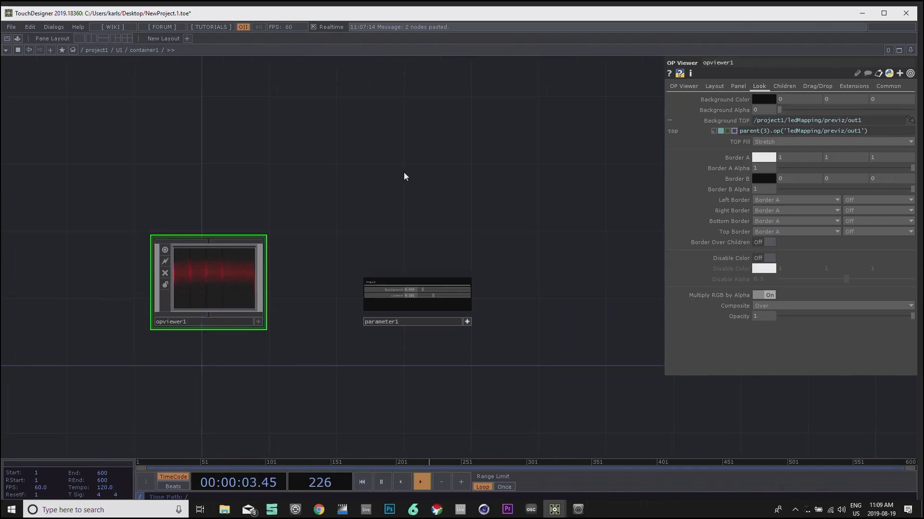
# Step: Go back up to the UI network and view container1's combined panel
pyautogui.press('u')
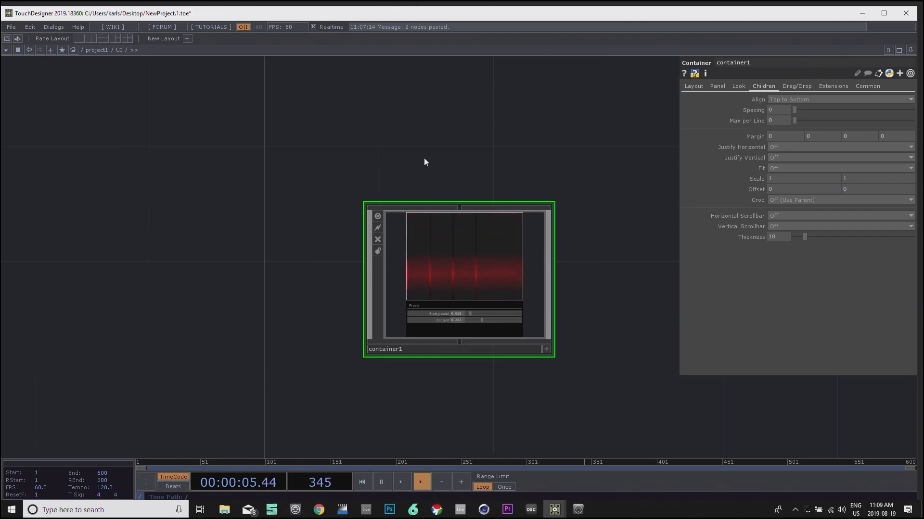
pyautogui.moveTo(406, 142); pyautogui.dragTo(360, 144)
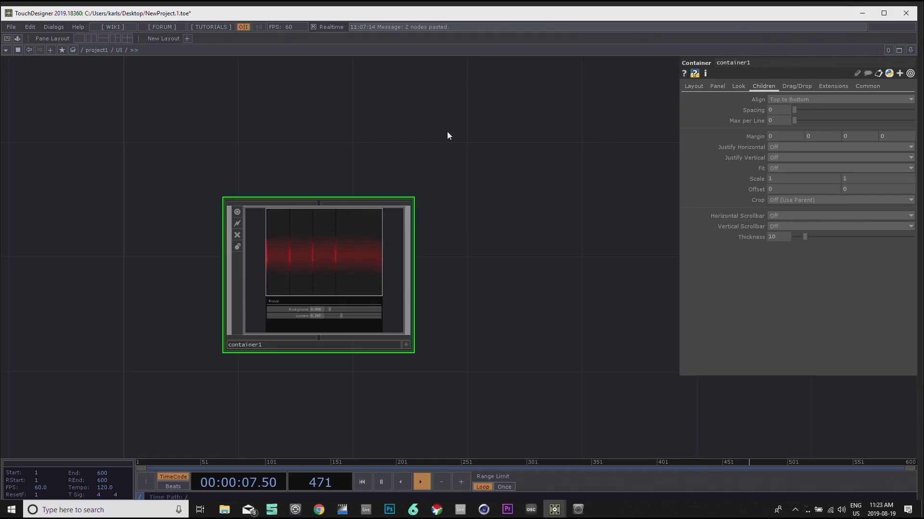
pyautogui.moveTo(525, 175); pyautogui.dragTo(553, 221)
pyautogui.moveTo(470, 161); pyautogui.dragTo(529, 129)
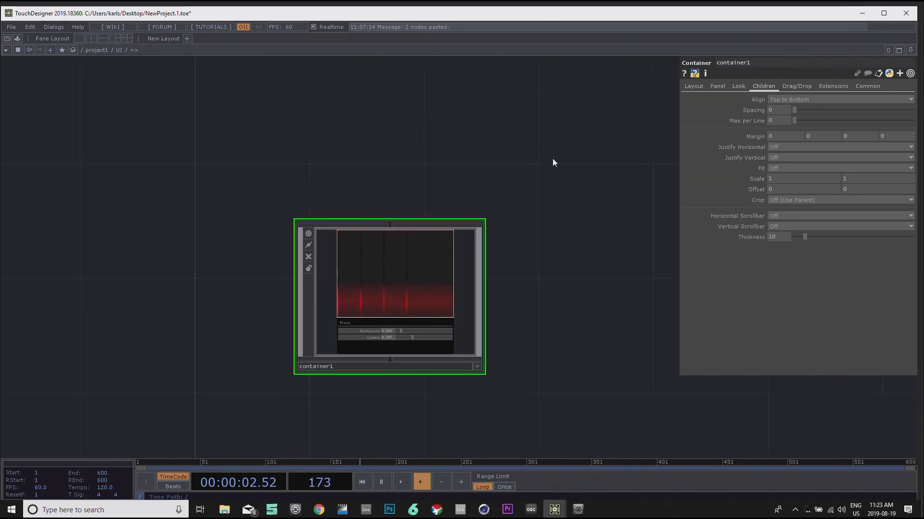
pyautogui.moveTo(140, 128); pyautogui.dragTo(216, 131)
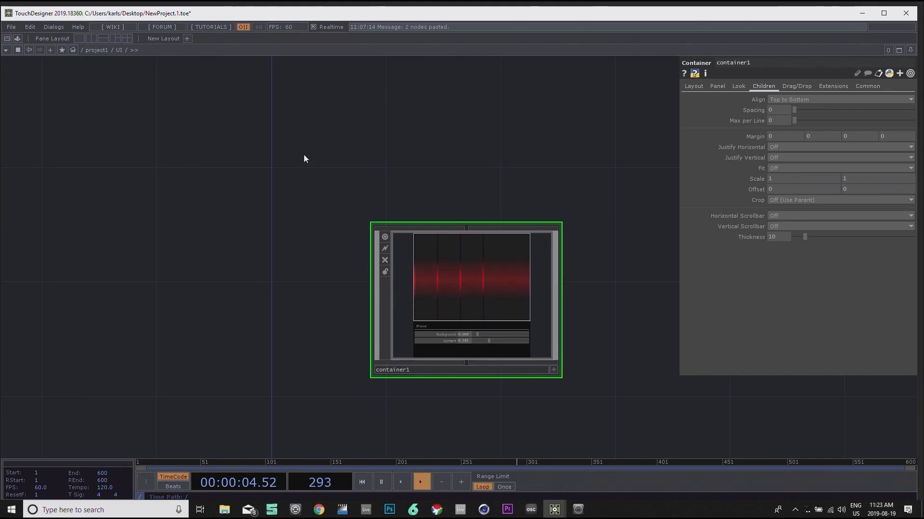
# Step: Switch to the ledControllerTDSummit2019.toe project window and open its control interface in perform mode
pyautogui.press('space')
pyautogui.moveTo(288, 15); pyautogui.dragTo(313, 126)
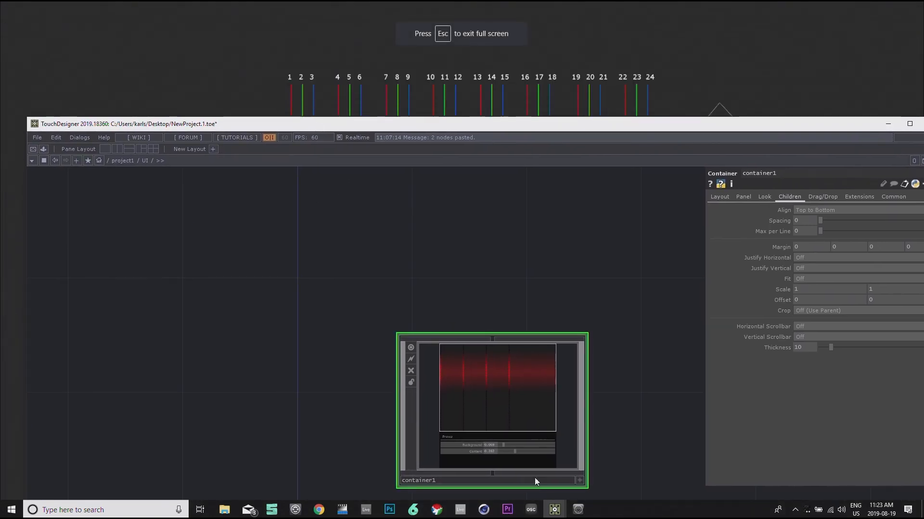
pyautogui.moveTo(554, 509)
pyautogui.click(498, 475)
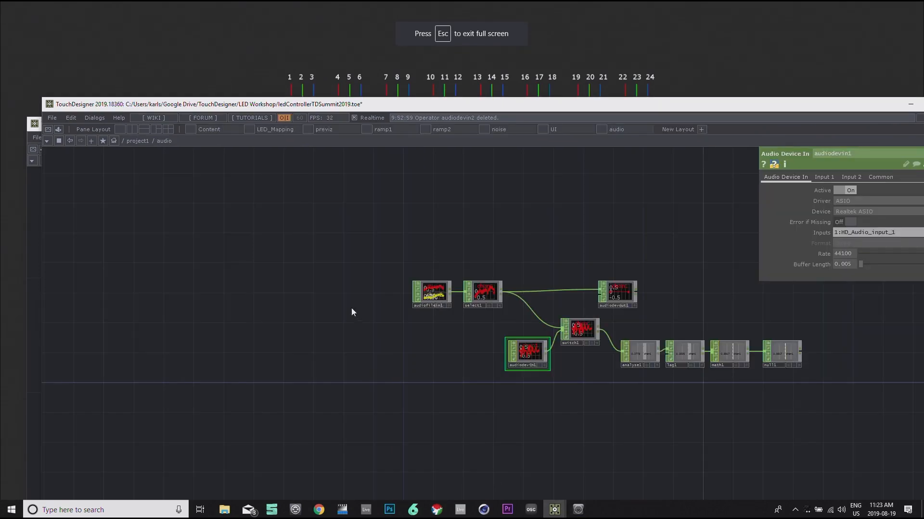
pyautogui.click(47, 129)
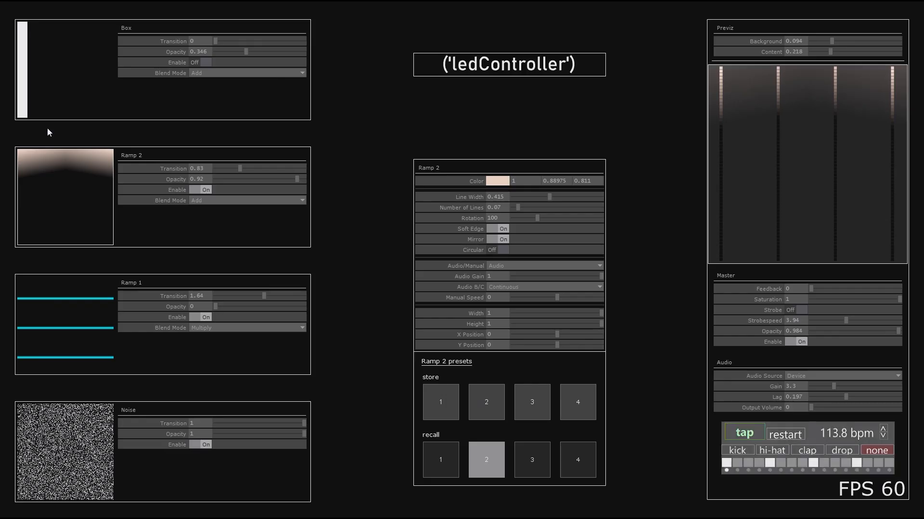
# Step: Show the Box layer's controls, enable Box, and disable the Ramp 2, Ramp 1 and Noise layers
pyautogui.click(50, 61)
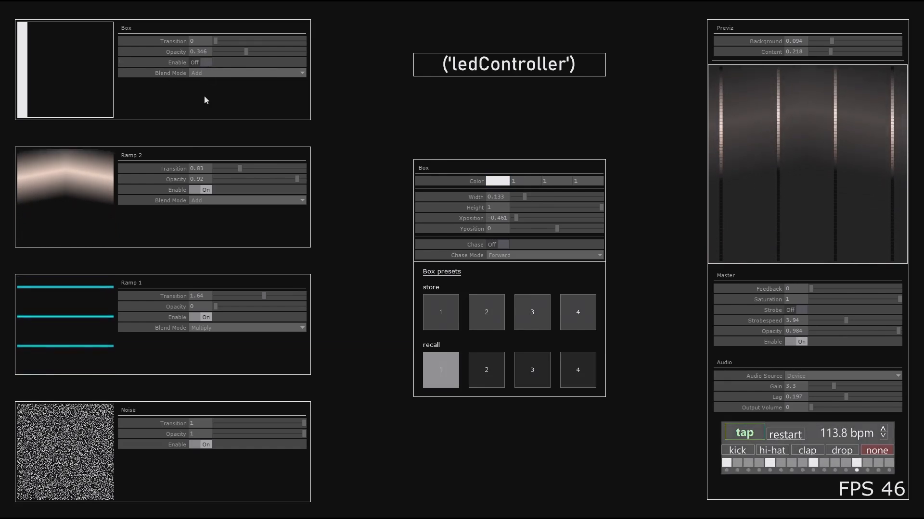
pyautogui.click(205, 63)
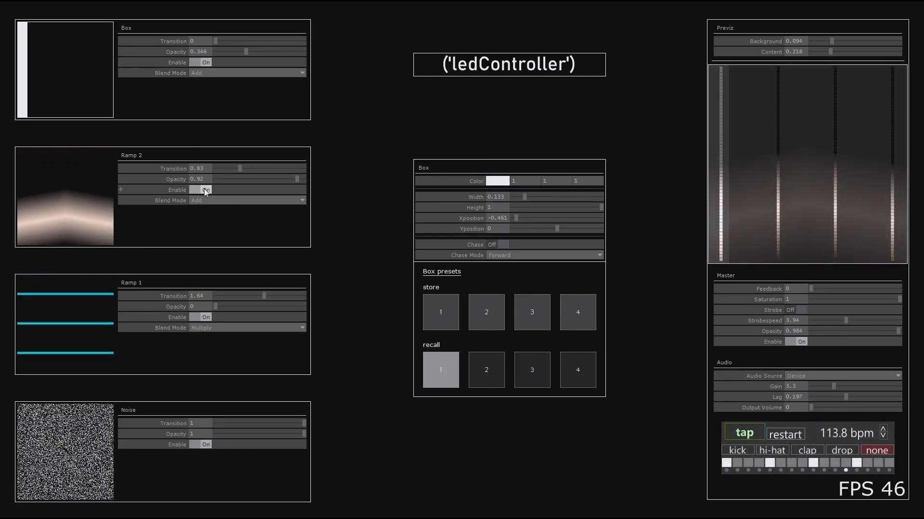
pyautogui.click(205, 190)
pyautogui.click(206, 318)
pyautogui.click(203, 444)
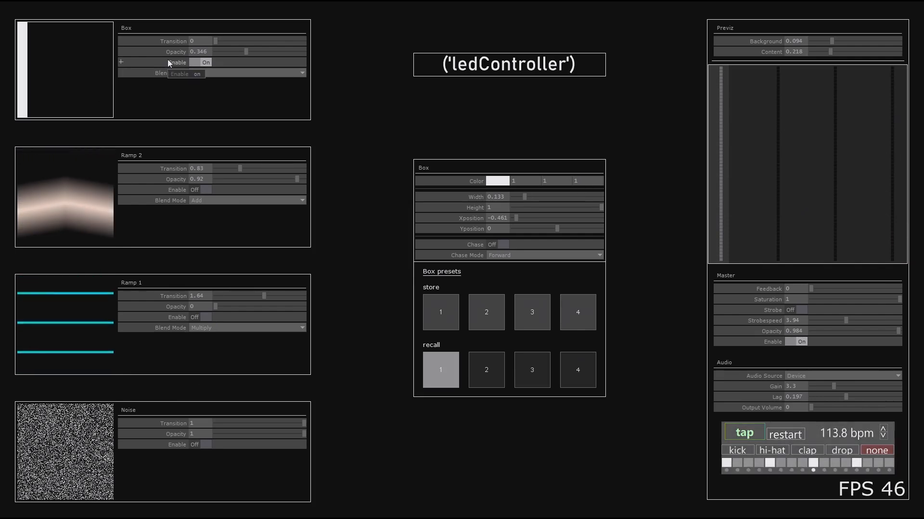
# Step: Set the Box layer's color to pure red (1, 0, 0) and close the color picker
pyautogui.click(498, 181)
pyautogui.click(492, 139)
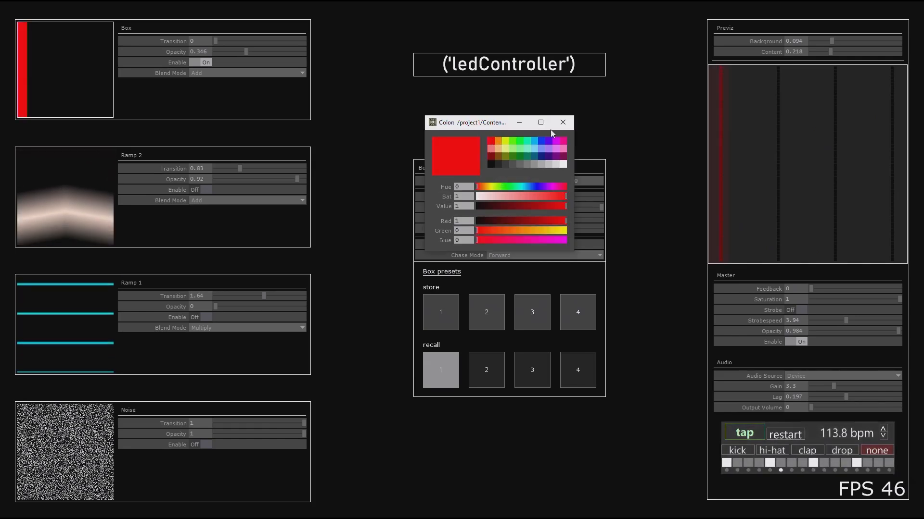
pyautogui.click(563, 124)
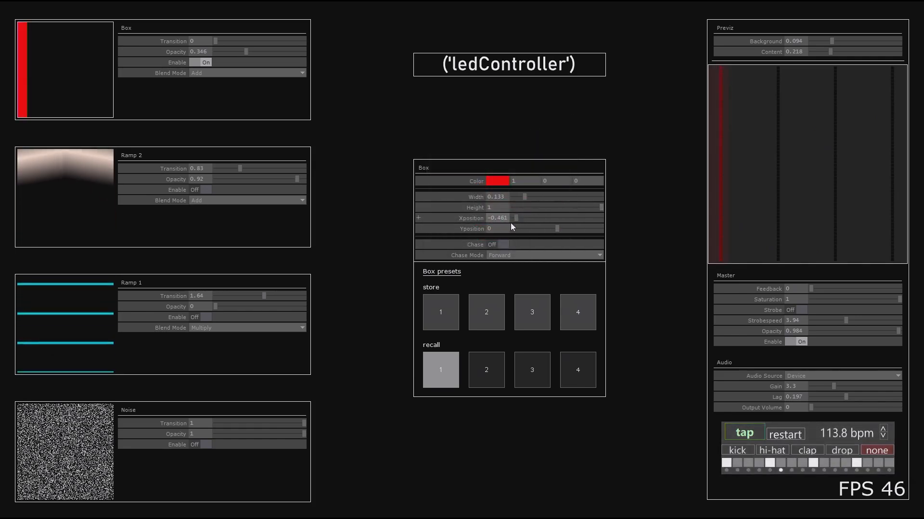
# Step: Set the Box layer's width to 1, height to about 0.457, X position to about 0.161 and Y position to about -0.202
pyautogui.moveTo(526, 195); pyautogui.dragTo(518, 197)
pyautogui.moveTo(573, 210); pyautogui.dragTo(676, 211)
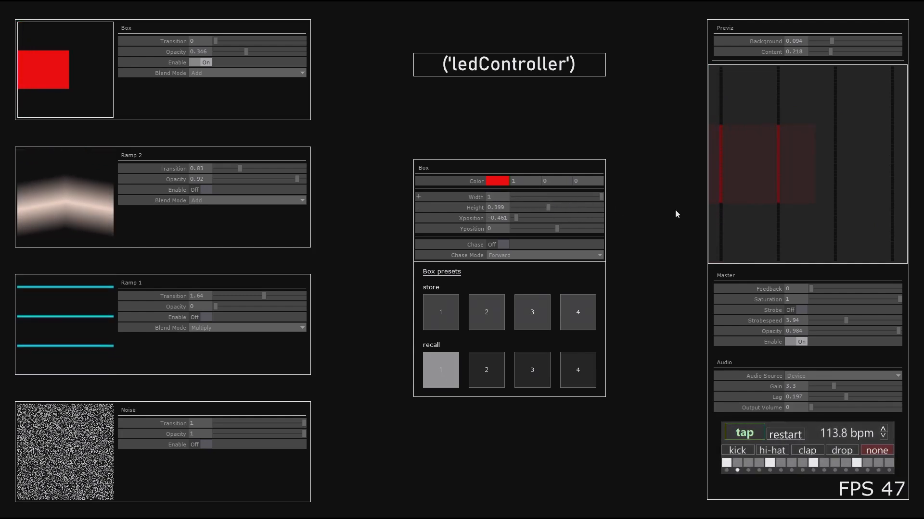
pyautogui.moveTo(520, 217); pyautogui.dragTo(554, 206)
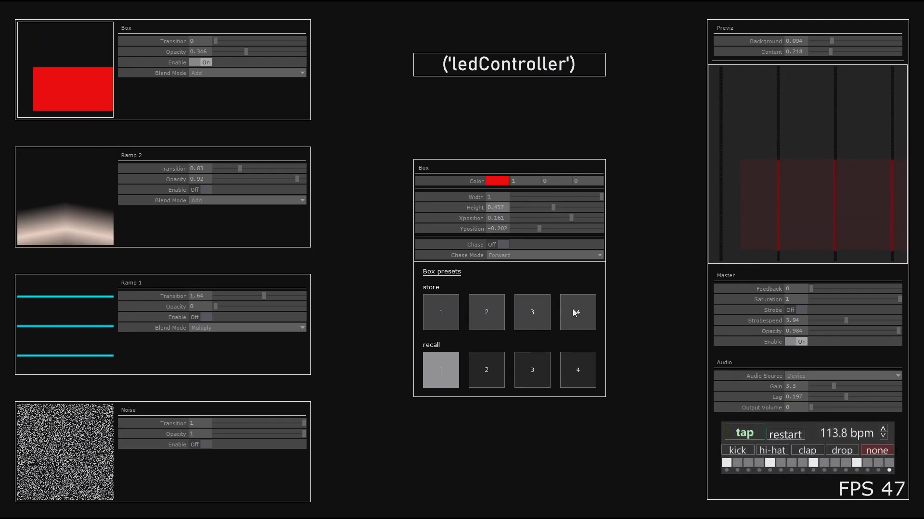
# Step: Recall the four stored Box presets in turn, finishing on preset 1
pyautogui.click(490, 373)
pyautogui.click(438, 369)
pyautogui.click(487, 368)
pyautogui.click(530, 370)
pyautogui.click(577, 369)
pyautogui.click(521, 371)
pyautogui.click(487, 371)
pyautogui.click(437, 374)
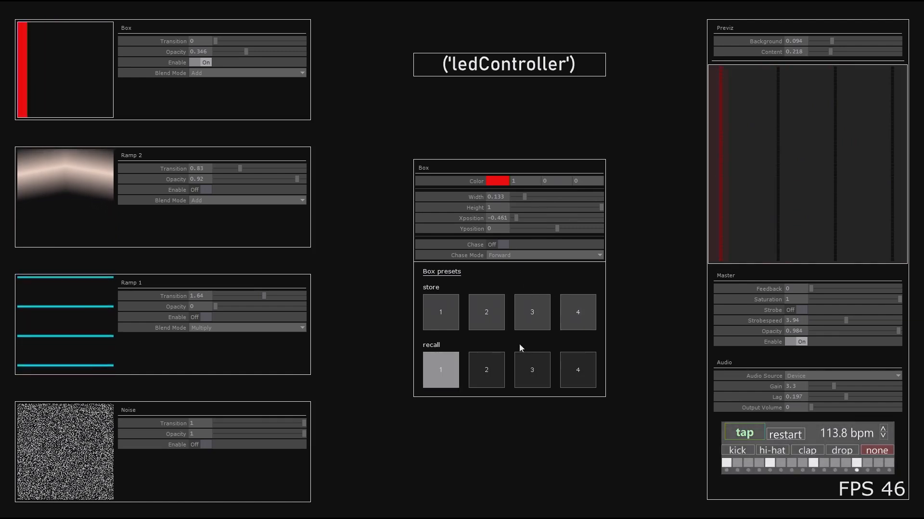
# Step: Turn on the Box layer's chase, set its transition to 0.35 and its blend mode to Multiply
pyautogui.click(504, 245)
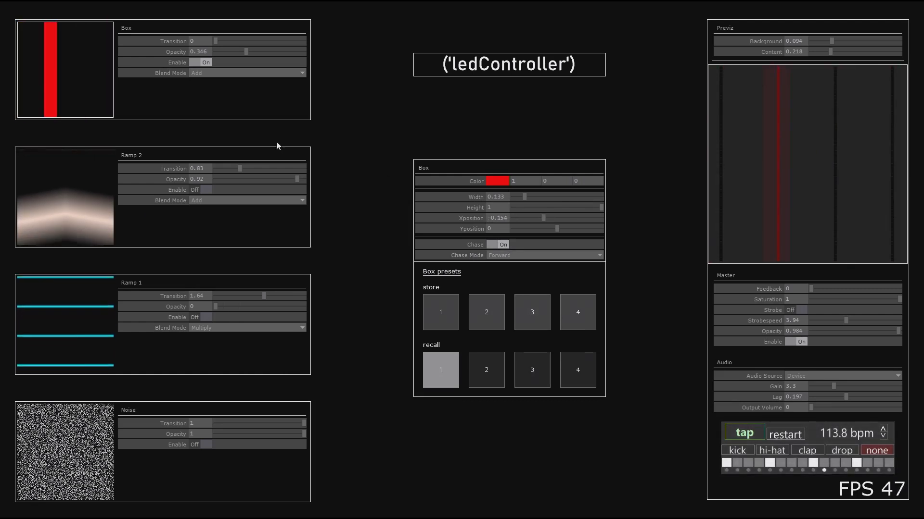
pyautogui.moveTo(220, 41)
pyautogui.mouseDown()
pyautogui.moveTo(235, 41)
pyautogui.moveTo(226, 41)
pyautogui.mouseUp()
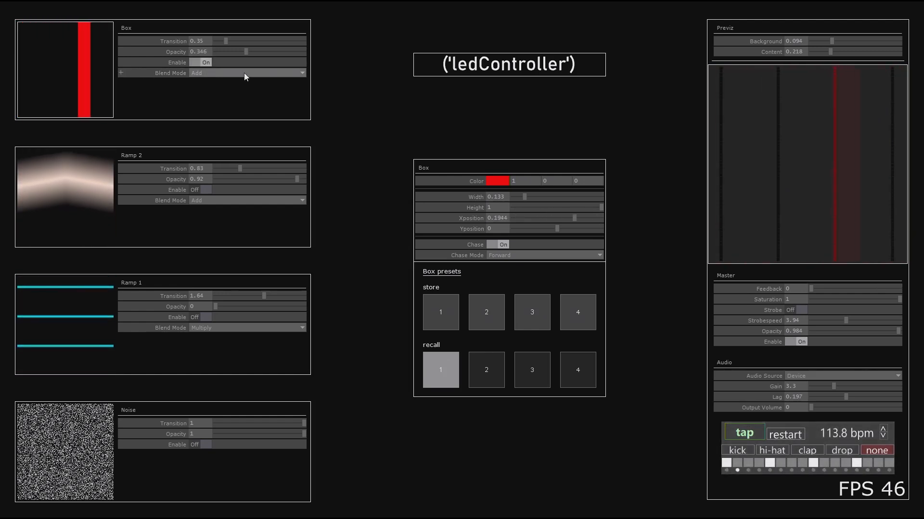
pyautogui.click(211, 73)
pyautogui.click(205, 64)
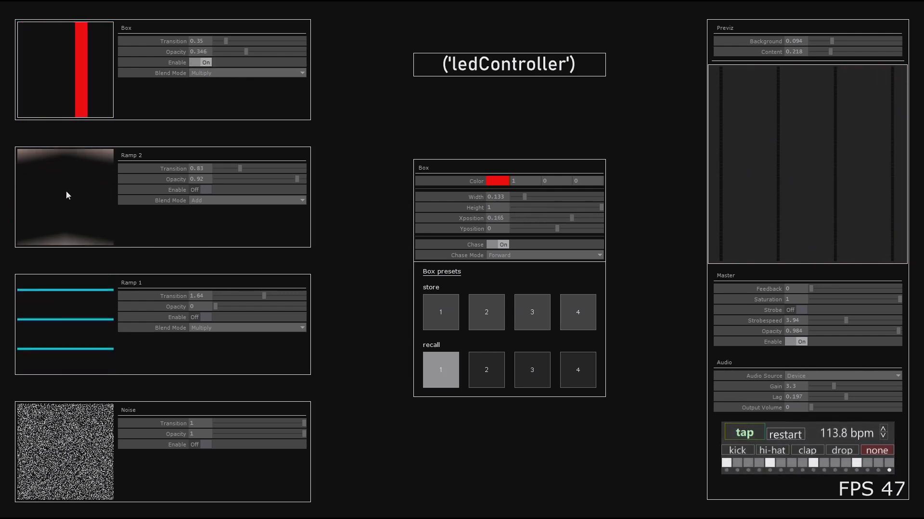
# Step: Show the Ramp 2 layer's controls, enable Ramp 2, and set its number of lines to about 0.95 and opacity to about 0.97
pyautogui.click(66, 194)
pyautogui.click(208, 190)
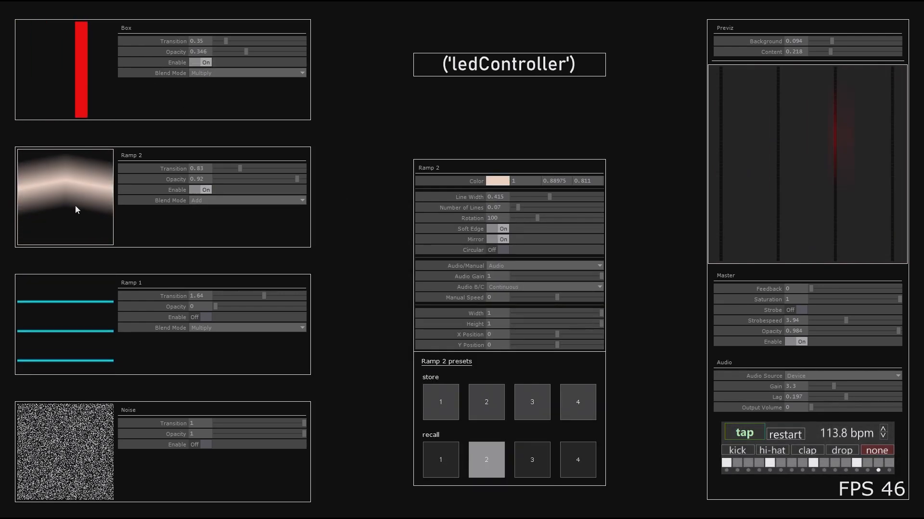
pyautogui.moveTo(513, 212); pyautogui.dragTo(603, 203)
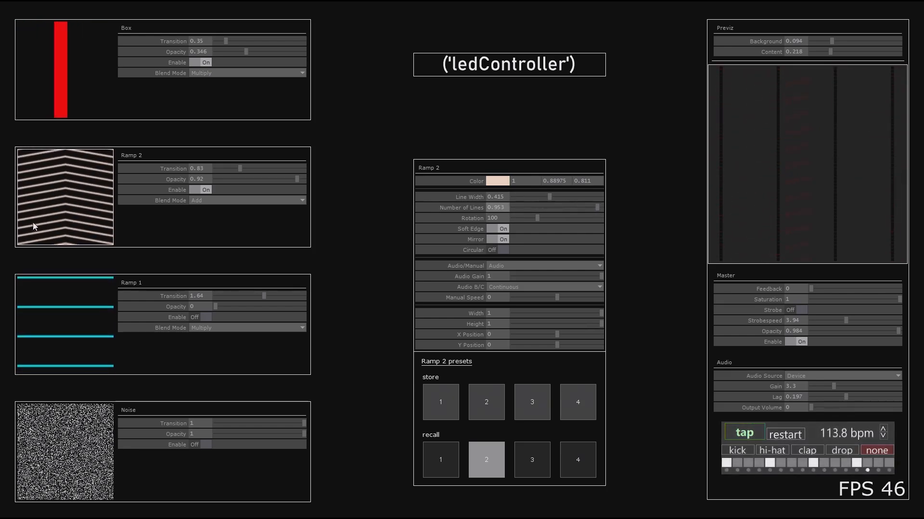
pyautogui.moveTo(298, 179); pyautogui.dragTo(304, 180)
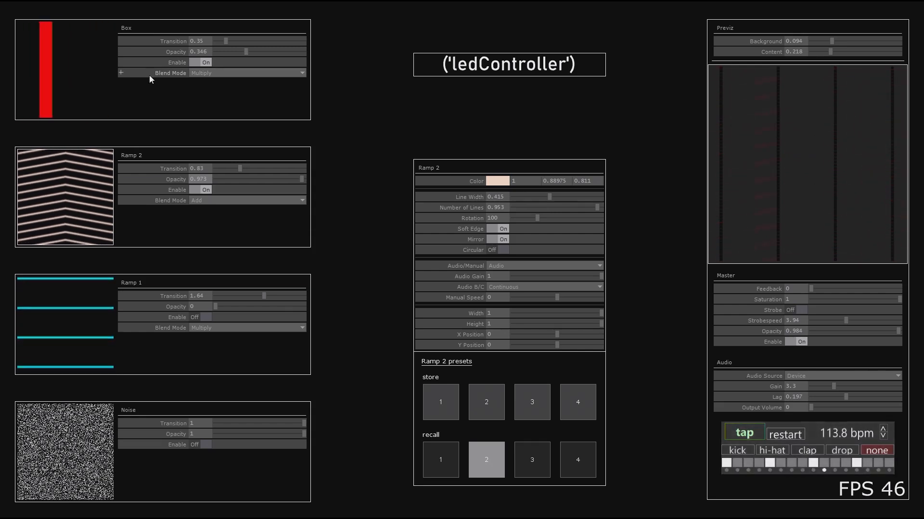
# Step: Exit perform mode, switch to the NewProject.1.toe window and go up to the project1 network
pyautogui.press('Escape')
pyautogui.moveTo(243, 221); pyautogui.dragTo(187, 196)
pyautogui.moveTo(359, 106); pyautogui.dragTo(288, 37)
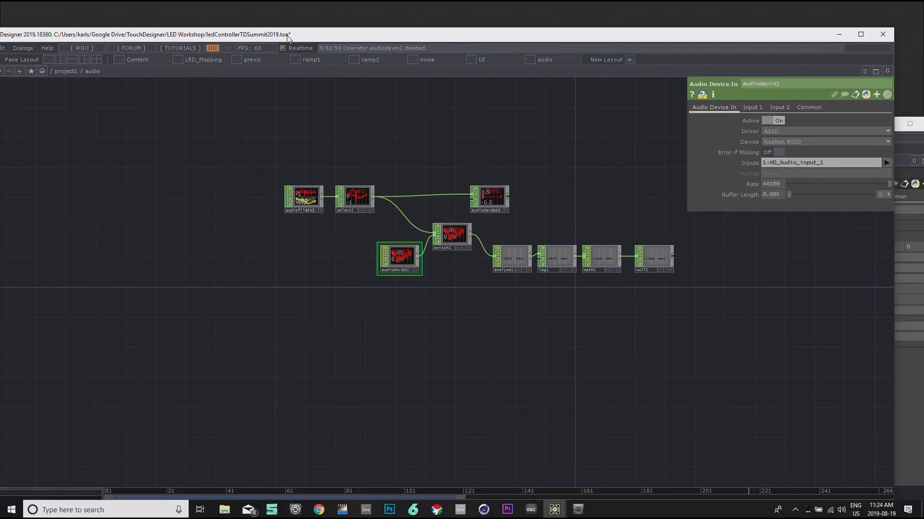
pyautogui.moveTo(577, 510)
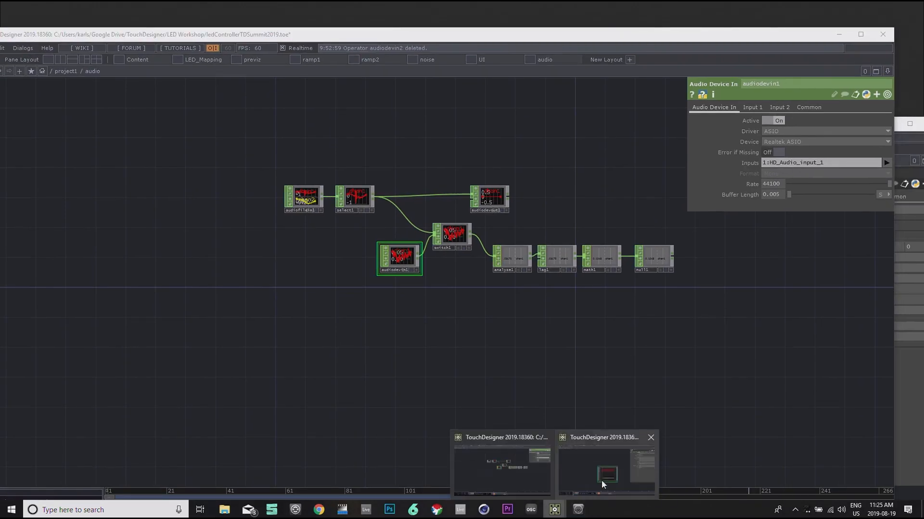
pyautogui.click(594, 455)
pyautogui.moveTo(357, 264); pyautogui.dragTo(535, 244)
pyautogui.scroll(-6, 383, 258)
pyautogui.click(122, 161)
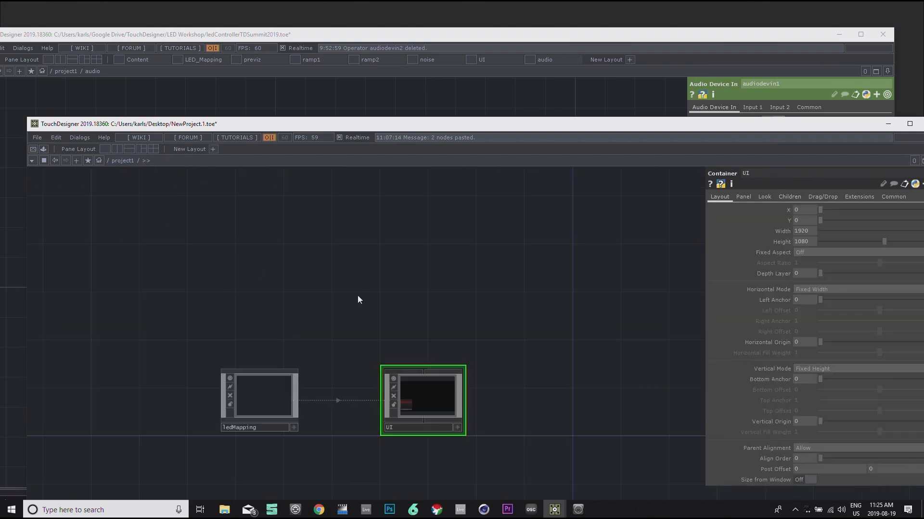
# Step: Add a Base COMP named Content below the ledMapping component in project1
pyautogui.moveTo(357, 295); pyautogui.dragTo(474, 253)
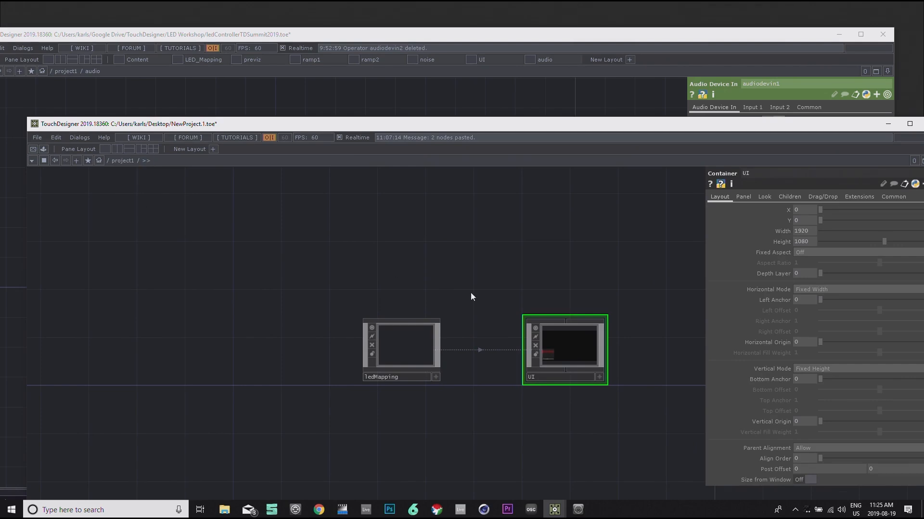
pyautogui.moveTo(455, 273); pyautogui.dragTo(381, 274)
pyautogui.moveTo(407, 391); pyautogui.dragTo(455, 267)
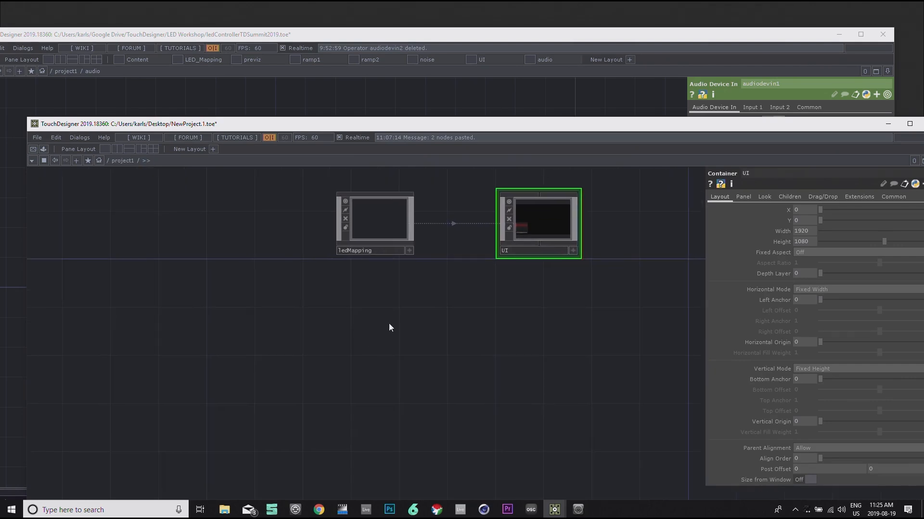
pyautogui.doubleClick(388, 323)
pyautogui.click(347, 237)
pyautogui.click(385, 336)
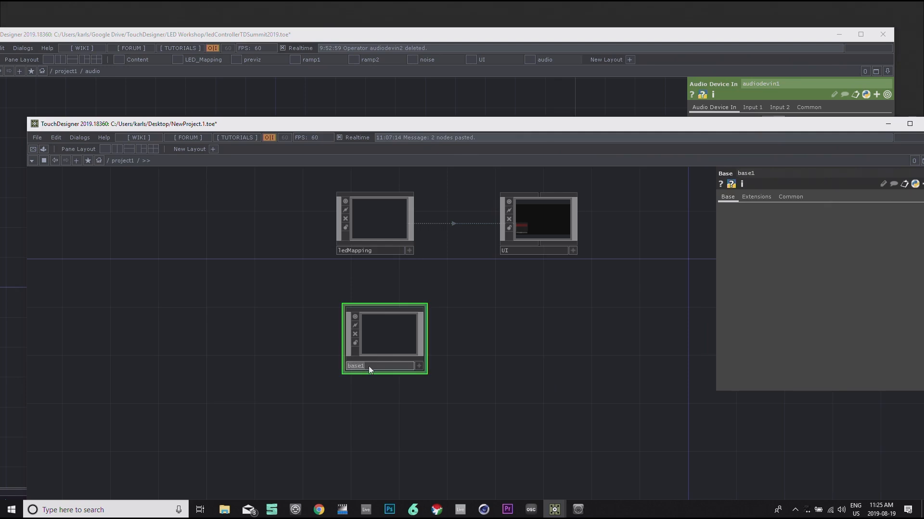
pyautogui.click(368, 366)
pyautogui.write('Content')
pyautogui.press('Return')
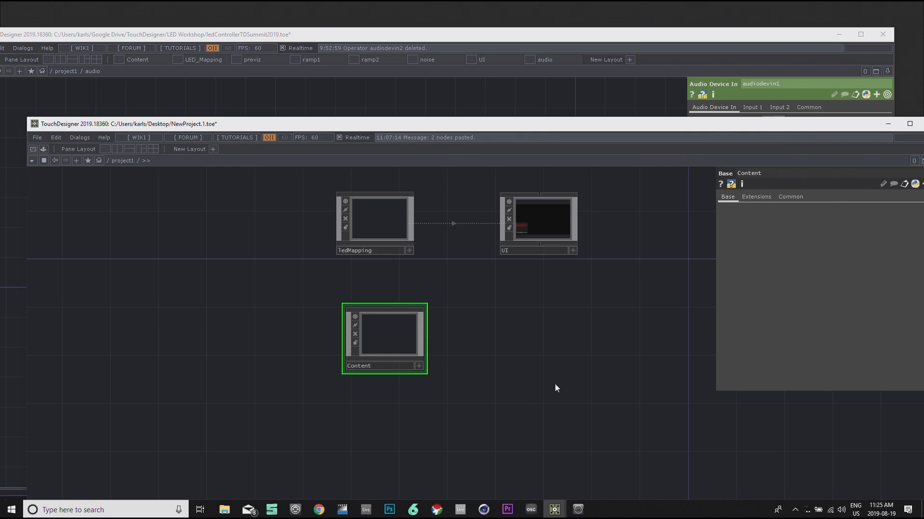
pyautogui.moveTo(555, 380); pyautogui.dragTo(593, 378)
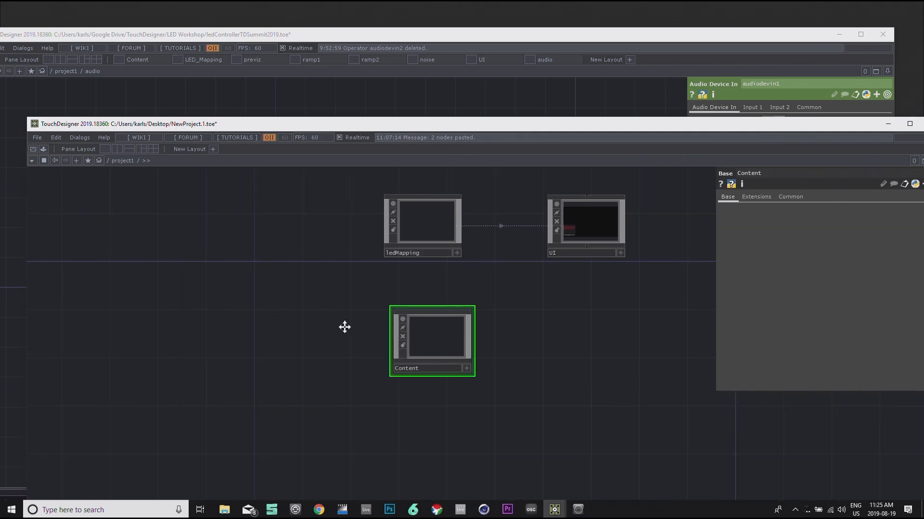
pyautogui.moveTo(313, 322); pyautogui.dragTo(410, 344)
pyautogui.moveTo(529, 358); pyautogui.dragTo(477, 350)
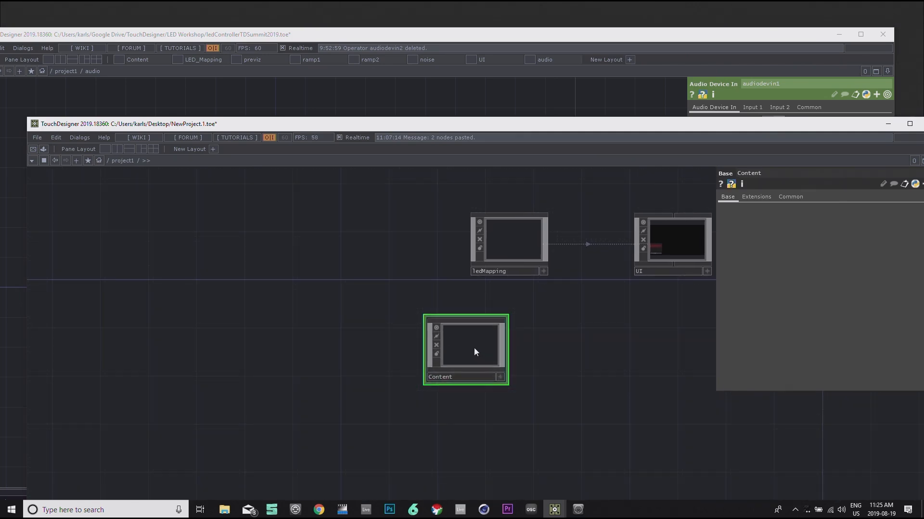
# Step: Enter the Content component and add a Base COMP named Box inside it
pyautogui.doubleClick(474, 348)
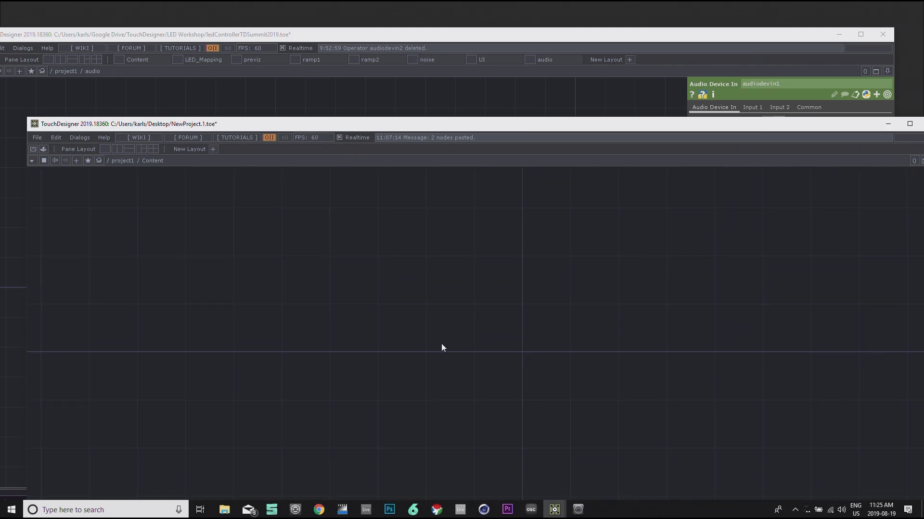
pyautogui.press('Tab')
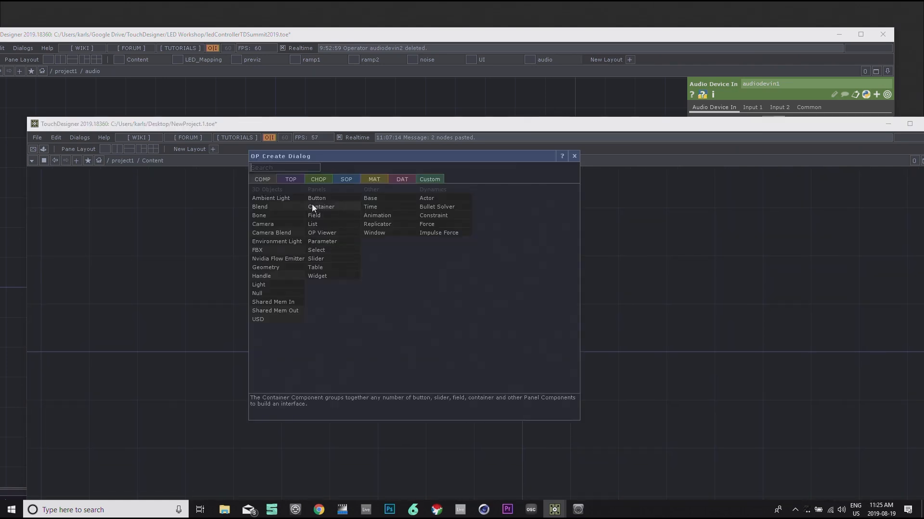
pyautogui.click(379, 201)
pyautogui.click(467, 339)
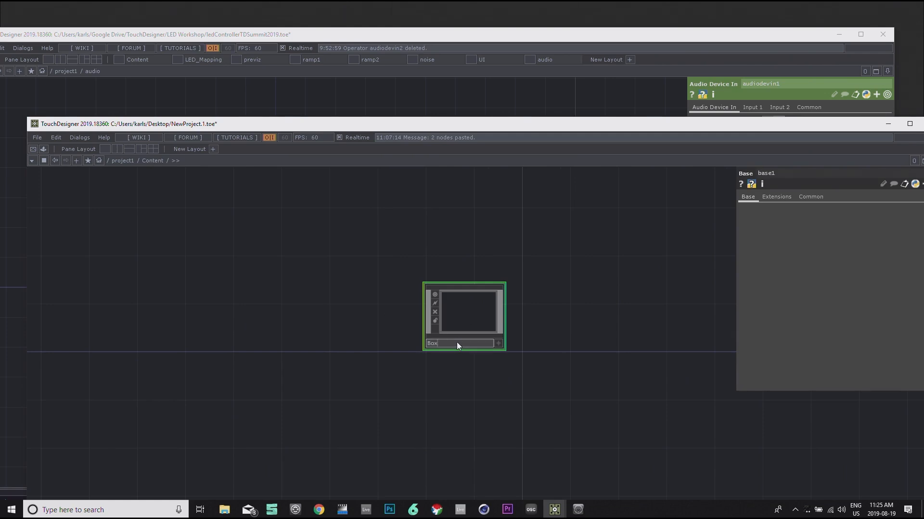
pyautogui.press('Return')
pyautogui.moveTo(558, 288); pyautogui.dragTo(533, 280)
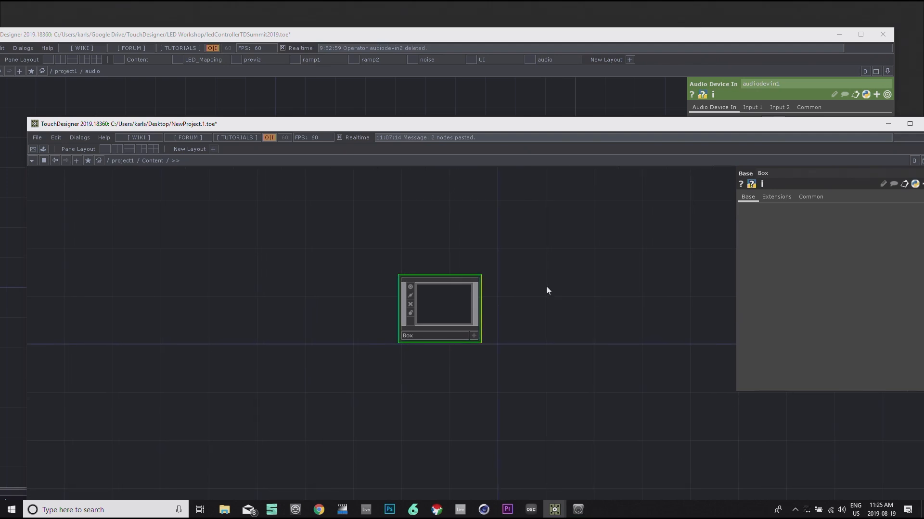
# Step: Enter the Box component, maximize the project window and add a Rectangle TOP to the empty network
pyautogui.doubleClick(438, 305)
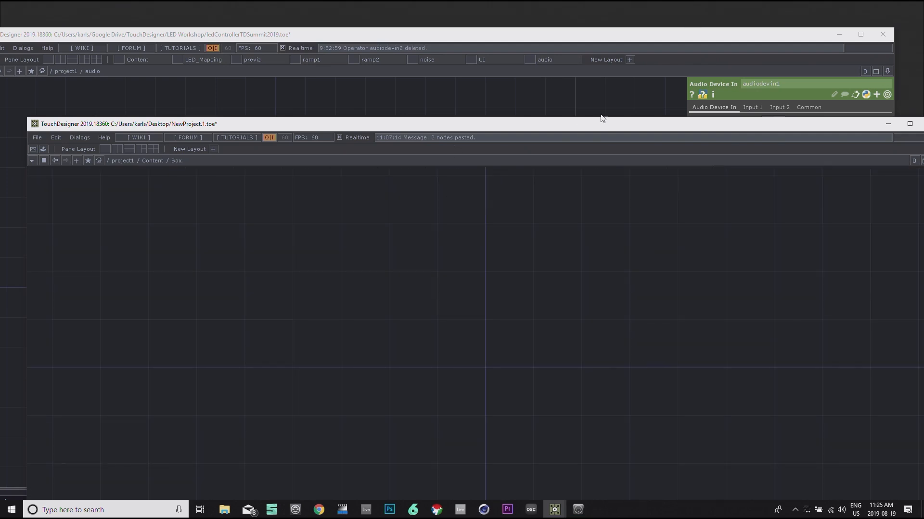
pyautogui.click(910, 124)
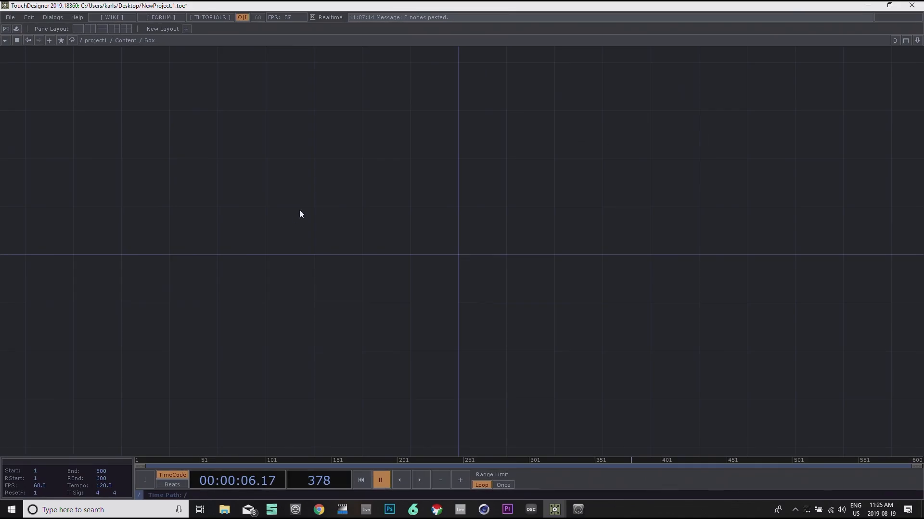
pyautogui.doubleClick(357, 208)
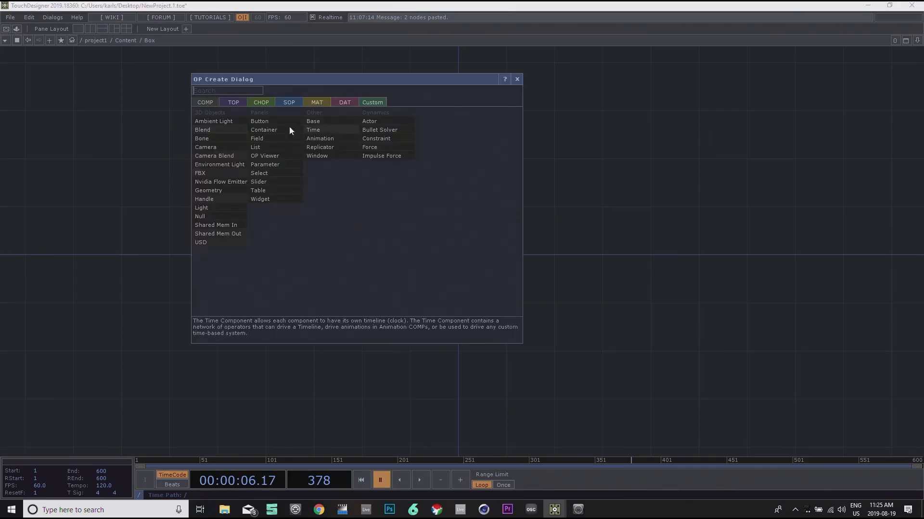
pyautogui.click(244, 102)
pyautogui.write('rec')
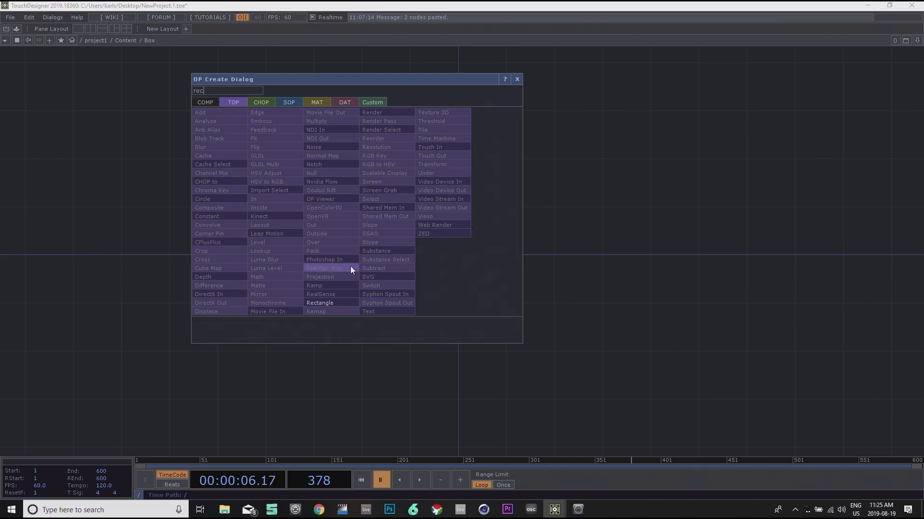
pyautogui.click(325, 300)
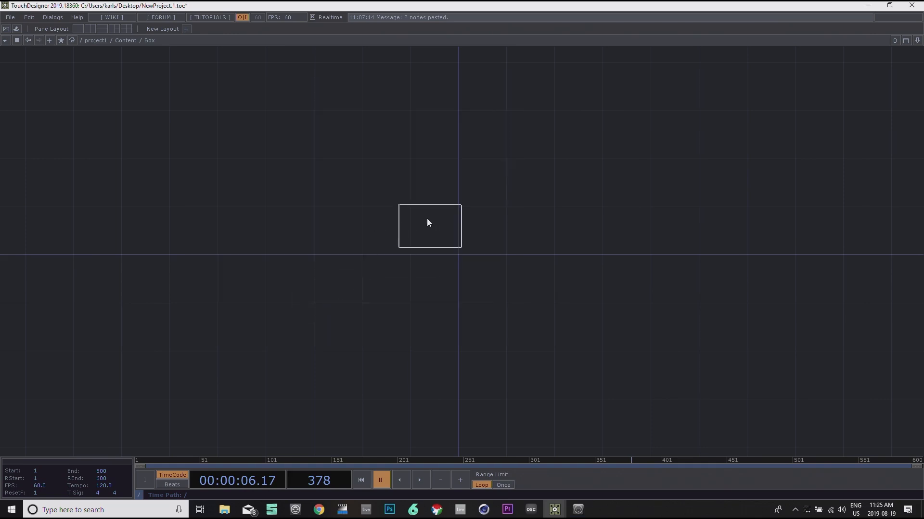
pyautogui.click(386, 214)
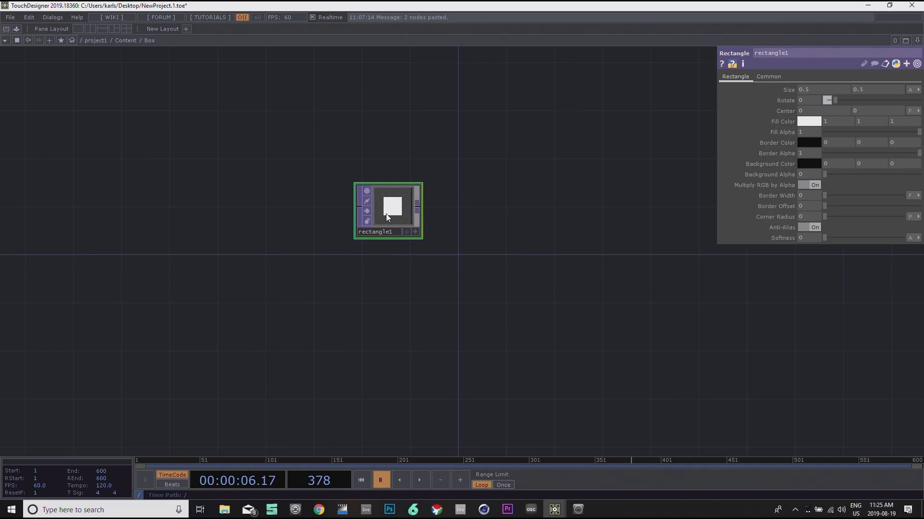
pyautogui.scroll(3, 378, 183)
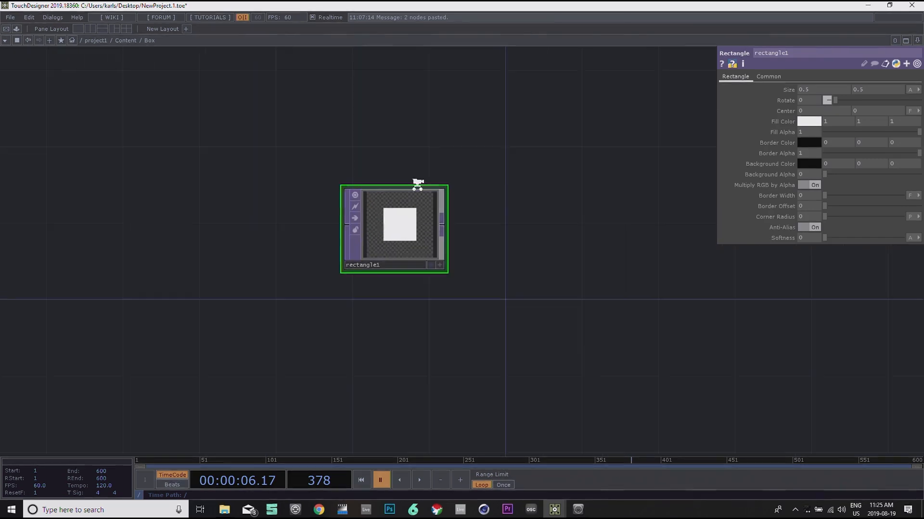
# Step: Set the Rectangle TOP's resolution to 1280 by 1280
pyautogui.click(770, 77)
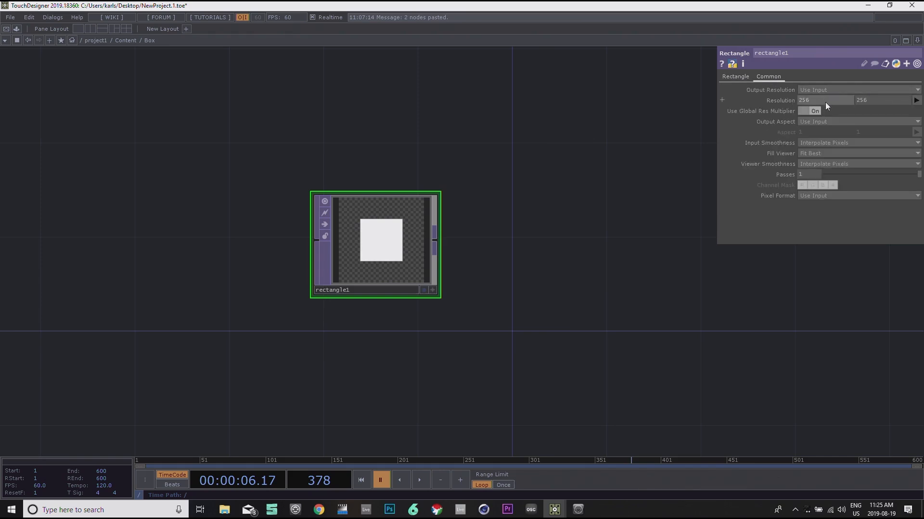
pyautogui.write('1280')
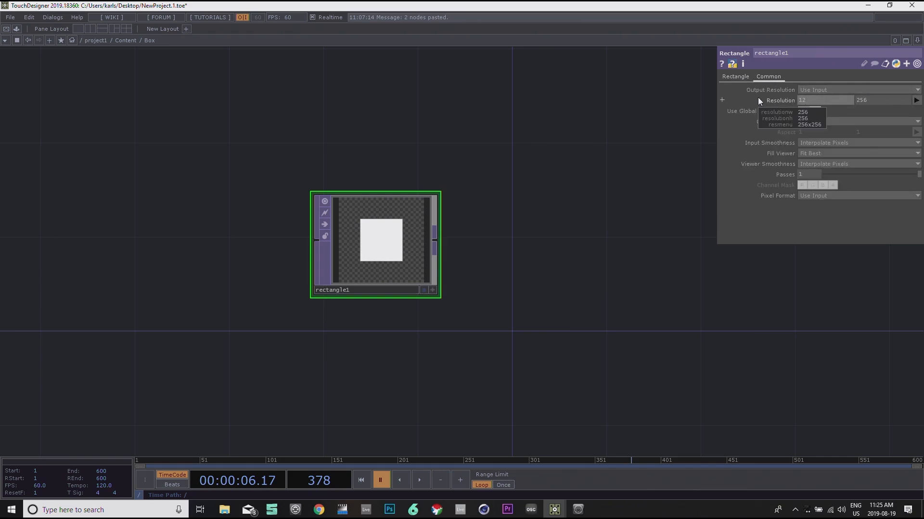
pyautogui.press('Tab')
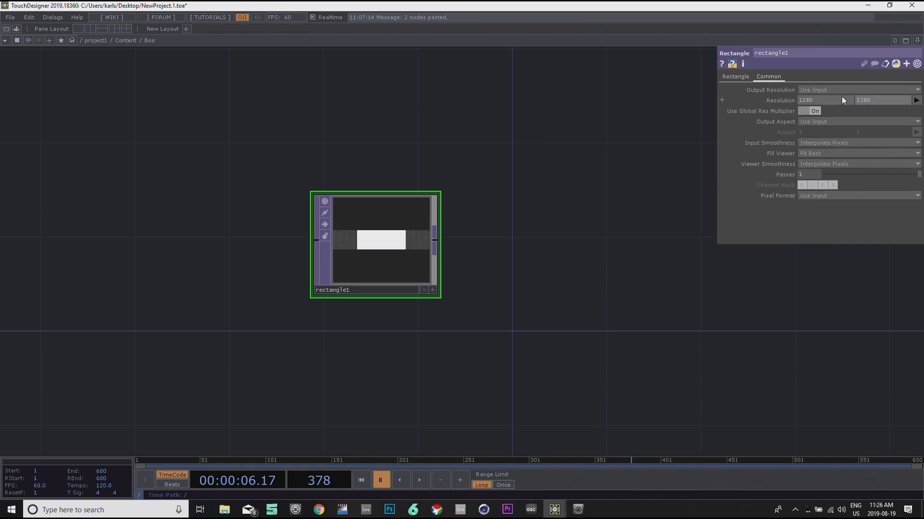
pyautogui.press('Return')
pyautogui.moveTo(535, 129); pyautogui.dragTo(555, 118)
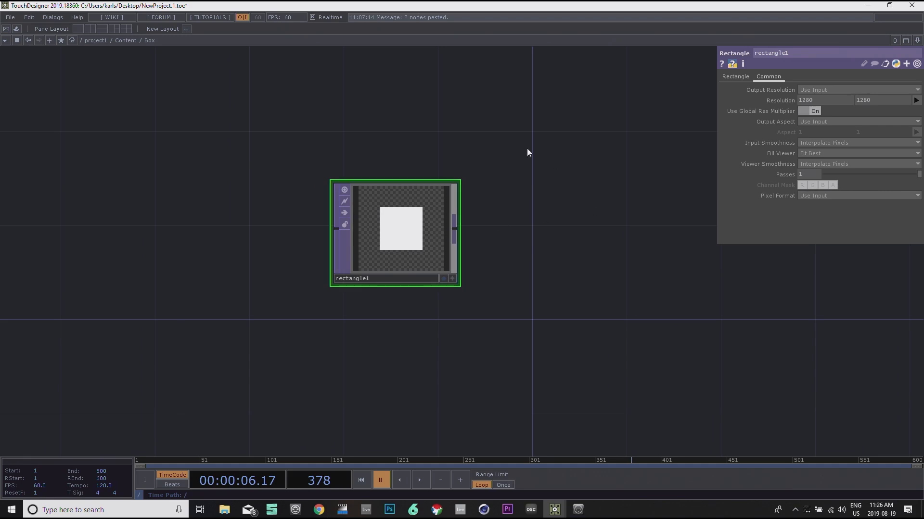
# Step: Set the Rectangle TOP's horizontal size to 0.3 and its horizontal center to -0.2
pyautogui.click(735, 77)
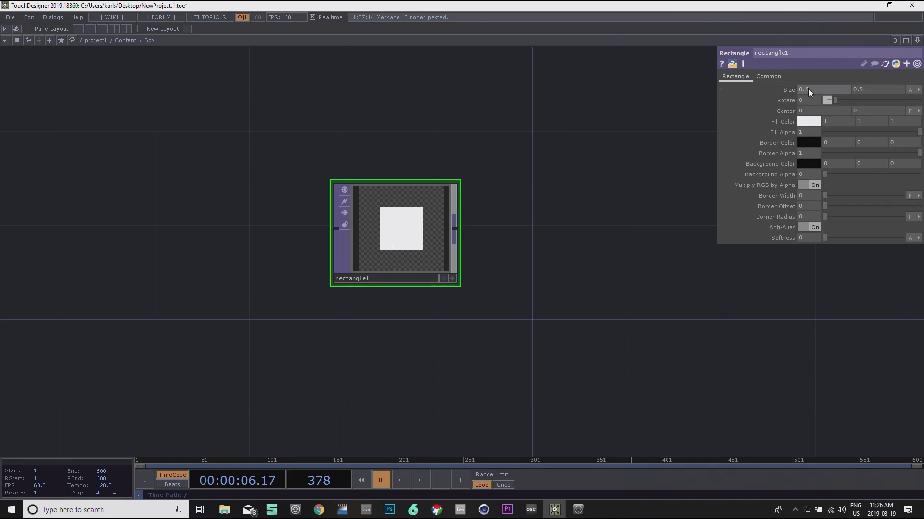
pyautogui.moveTo(814, 87); pyautogui.dragTo(876, 116, button='middle')
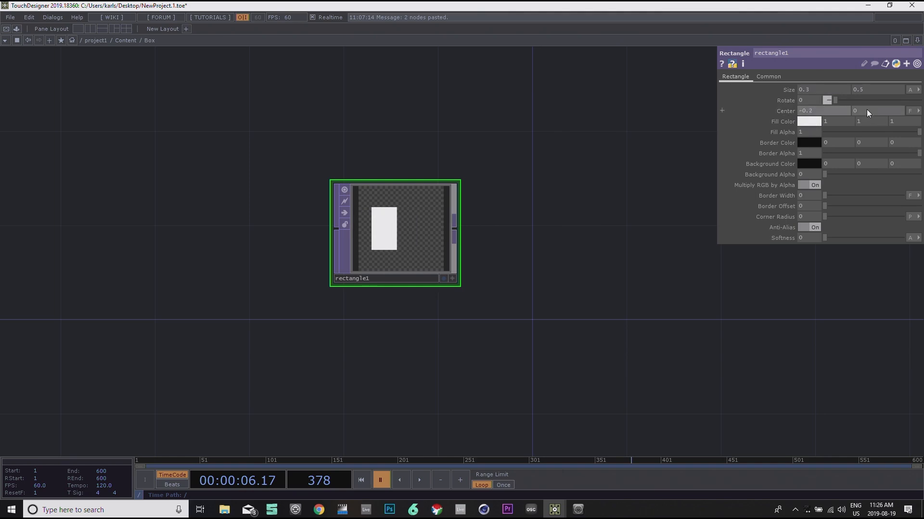
pyautogui.scroll(3, 811, 129)
pyautogui.click(810, 124)
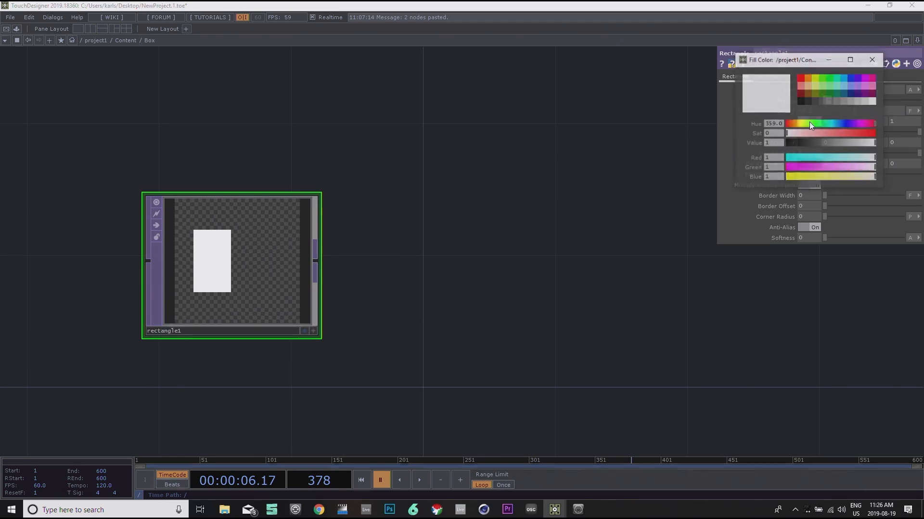
pyautogui.click(872, 59)
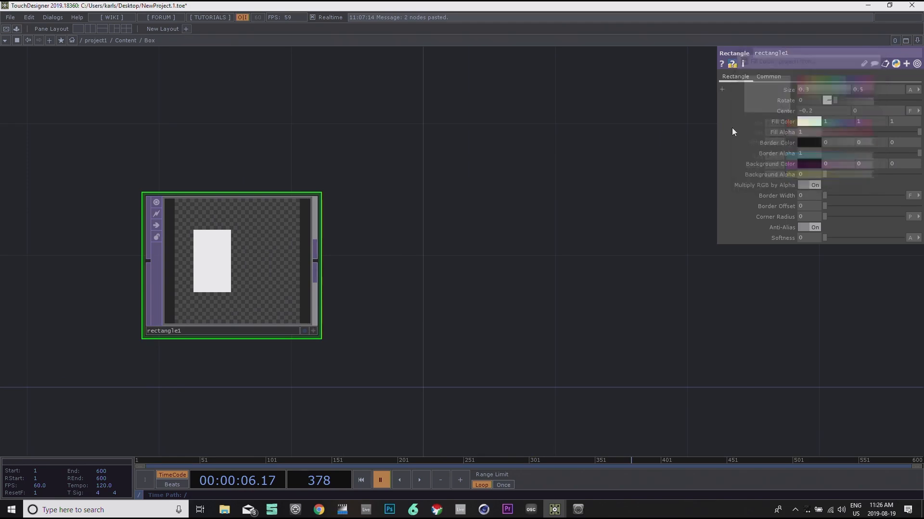
pyautogui.moveTo(478, 192); pyautogui.dragTo(564, 171)
pyautogui.moveTo(341, 227); pyautogui.dragTo(367, 214)
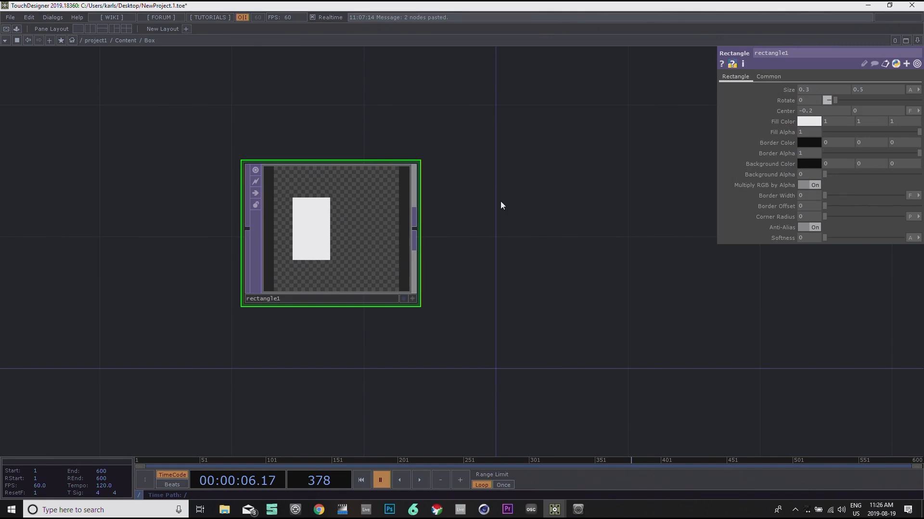
pyautogui.moveTo(489, 225); pyautogui.dragTo(598, 277)
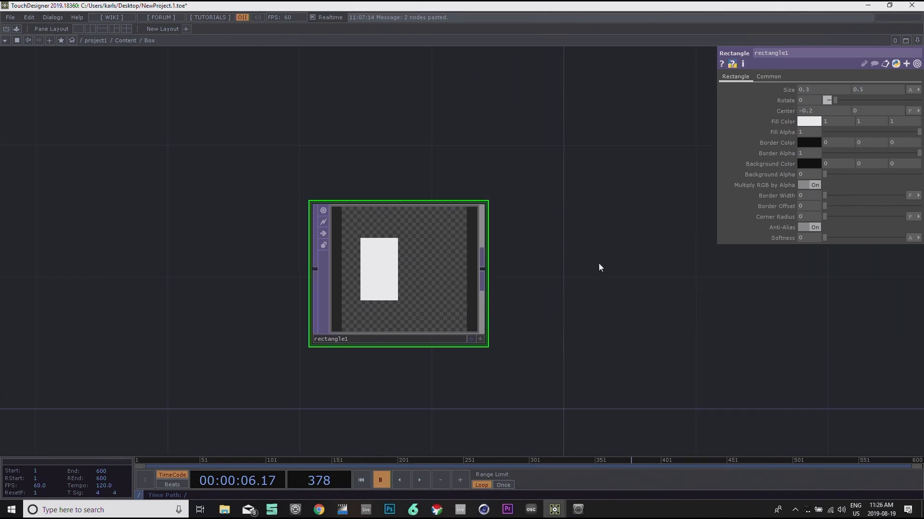
pyautogui.moveTo(359, 134); pyautogui.dragTo(253, 114)
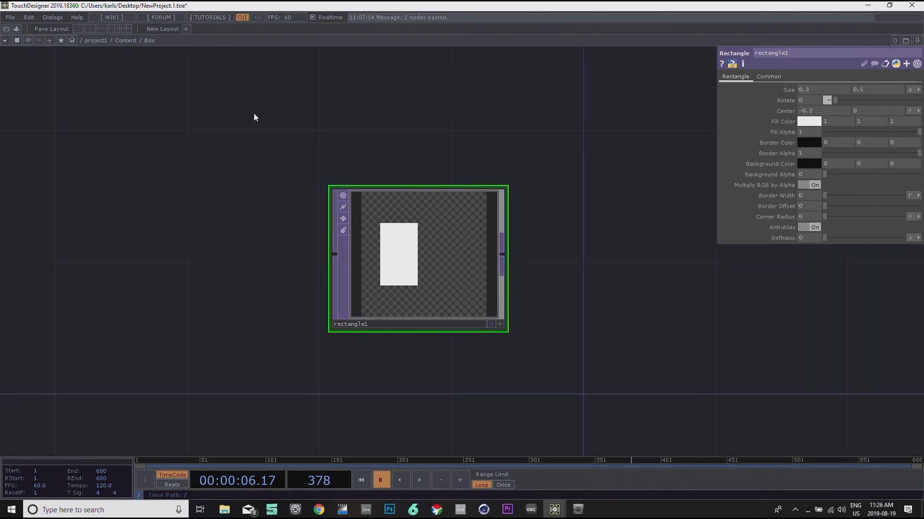
# Step: Open the Component Editor for the Box component and add a custom parameter page named Box
pyautogui.rightClick(150, 41)
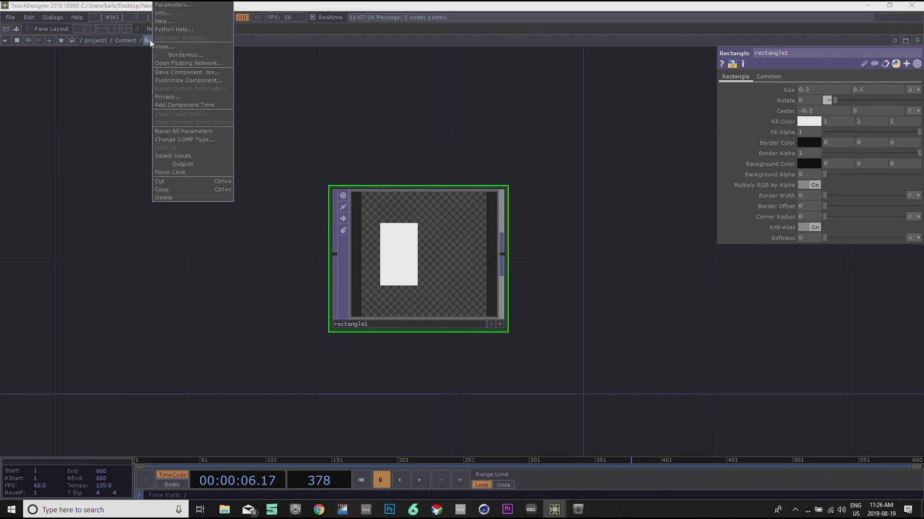
pyautogui.click(187, 80)
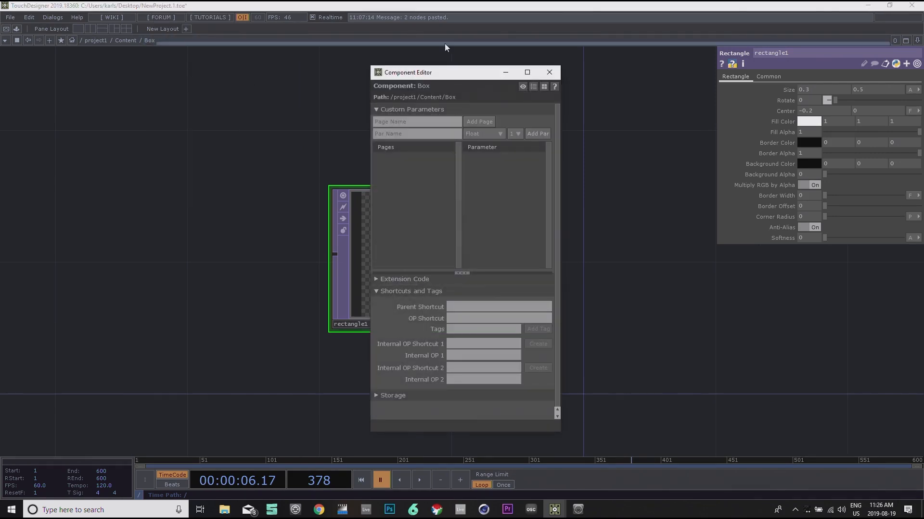
pyautogui.moveTo(453, 75); pyautogui.dragTo(240, 87)
pyautogui.moveTo(399, 131); pyautogui.dragTo(525, 132)
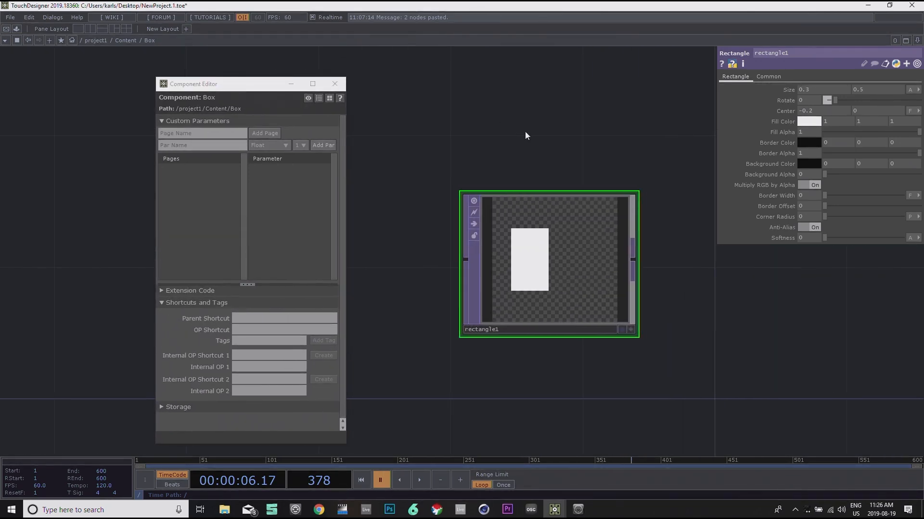
pyautogui.click(208, 134)
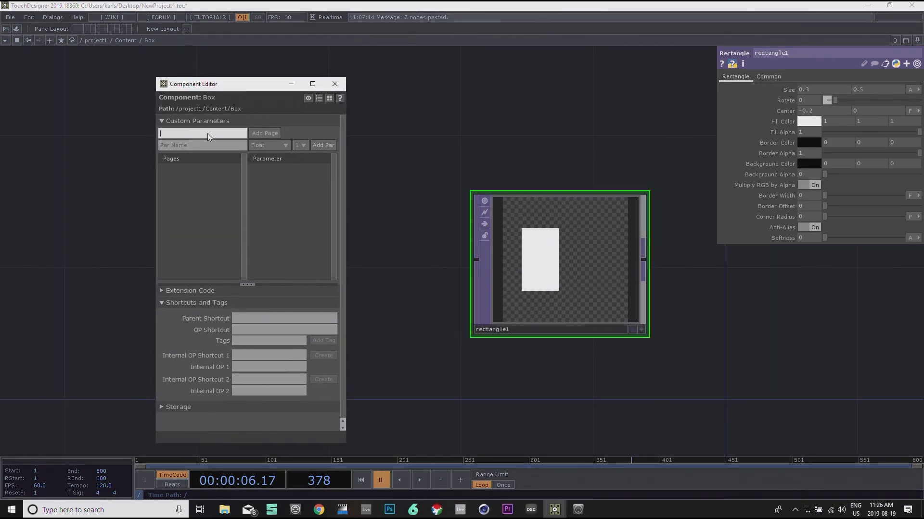
pyautogui.write('Box')
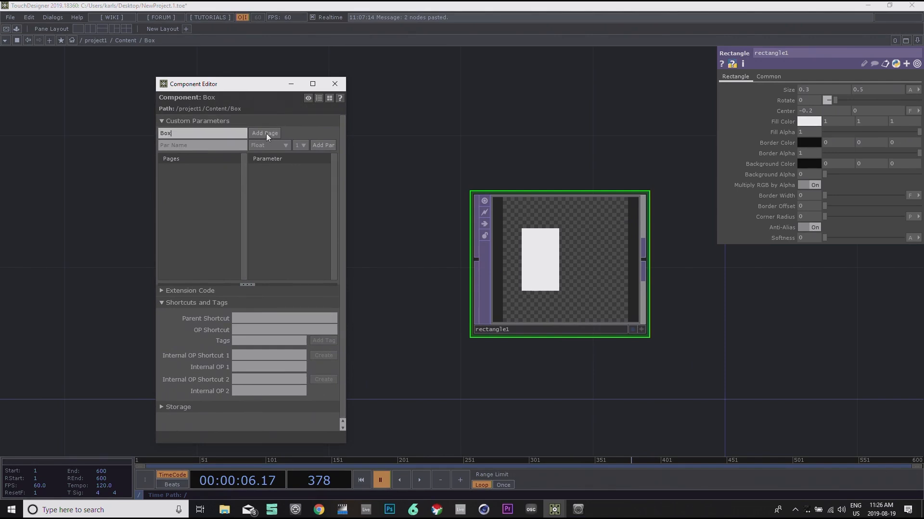
pyautogui.click(267, 134)
# Step: Add two single-value Float parameters named Width and Height to the custom Box page
pyautogui.click(199, 147)
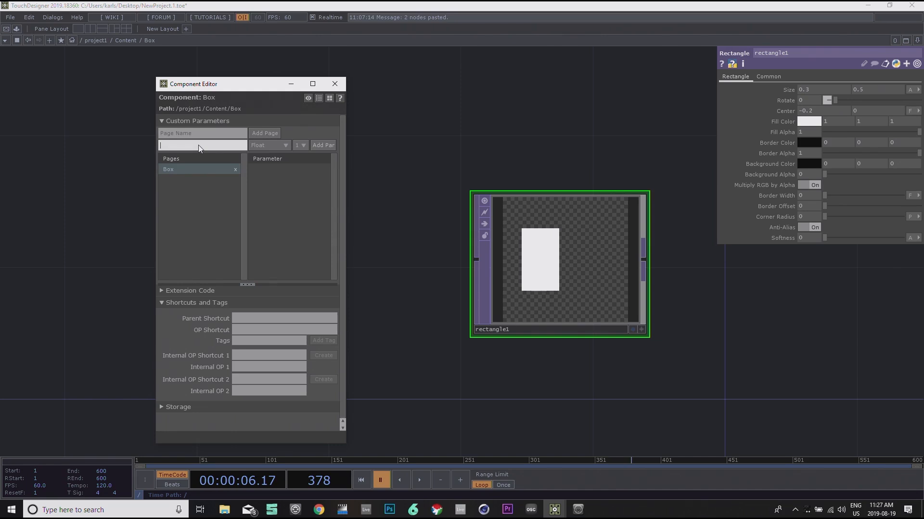
pyautogui.write('Width')
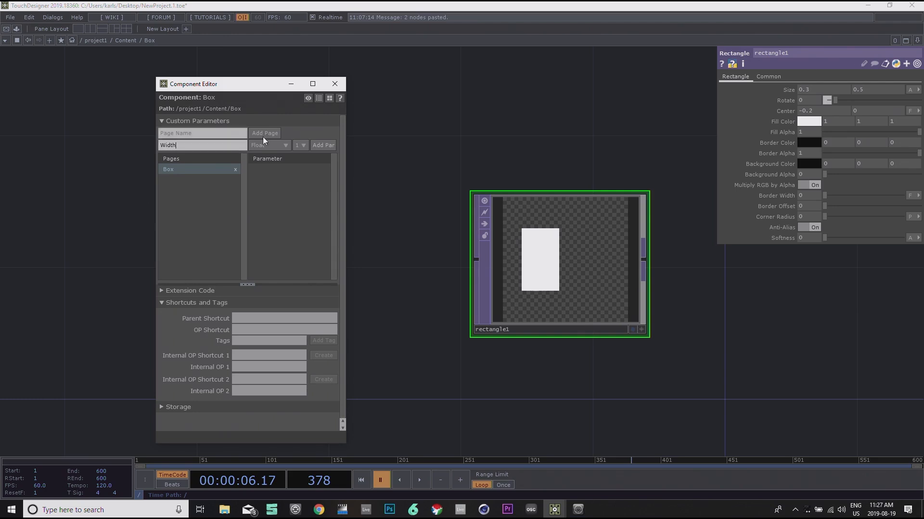
pyautogui.click(328, 144)
pyautogui.click(190, 145)
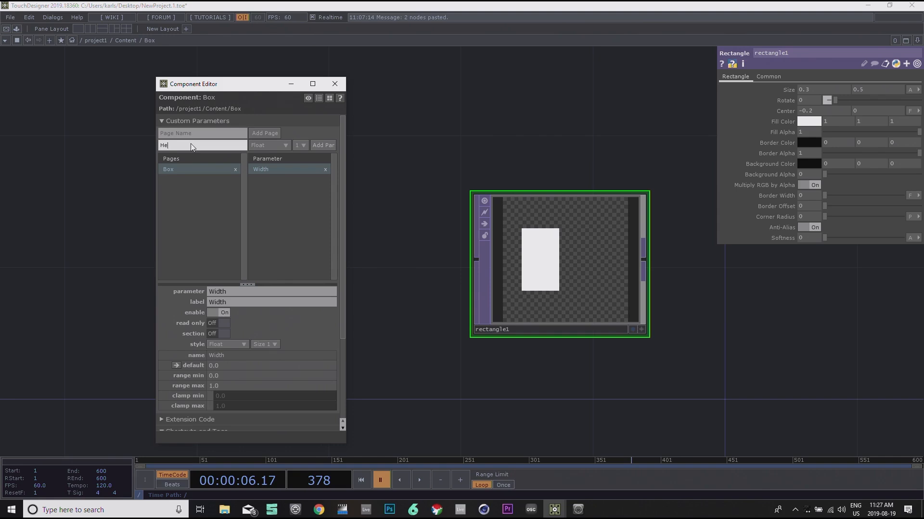
pyautogui.click(327, 144)
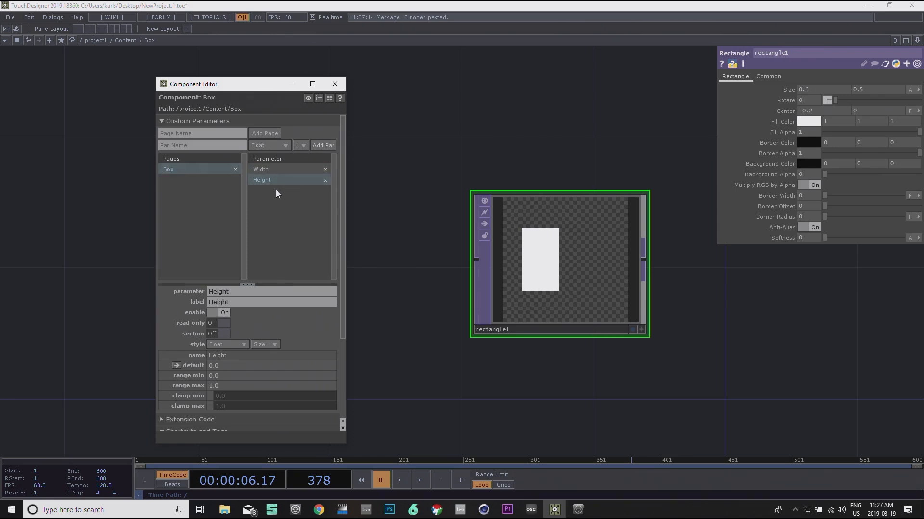
# Step: Add a single-value Float parameter labelled X Position to the custom Box page
pyautogui.click(201, 145)
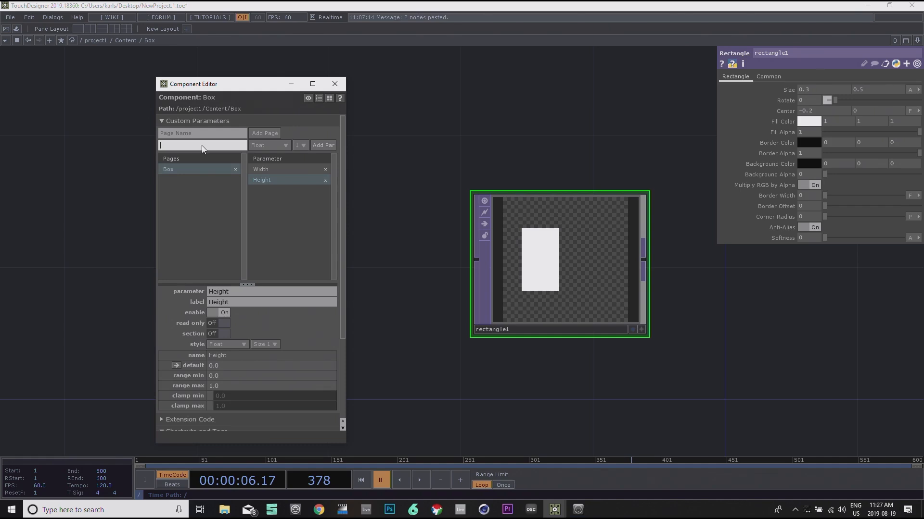
pyautogui.write('Xpsi')
pyautogui.press('BackSpace')
pyautogui.press('BackSpace')
pyautogui.press('BackSpace')
pyautogui.write('osiiontion')
pyautogui.click(328, 144)
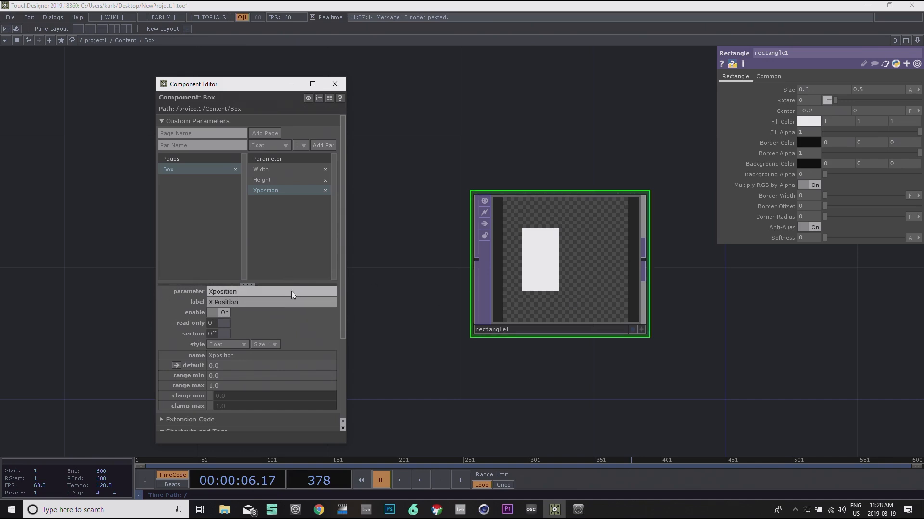
# Step: Add a single-value Float parameter labelled Y Position to the Box page and close the Component Editor
pyautogui.moveTo(233, 87); pyautogui.dragTo(298, 69)
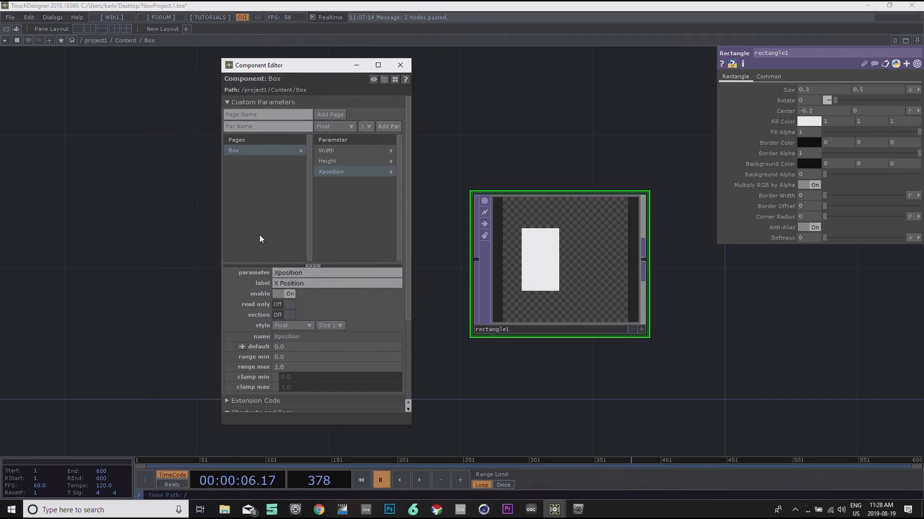
pyautogui.moveTo(302, 66); pyautogui.dragTo(292, 60)
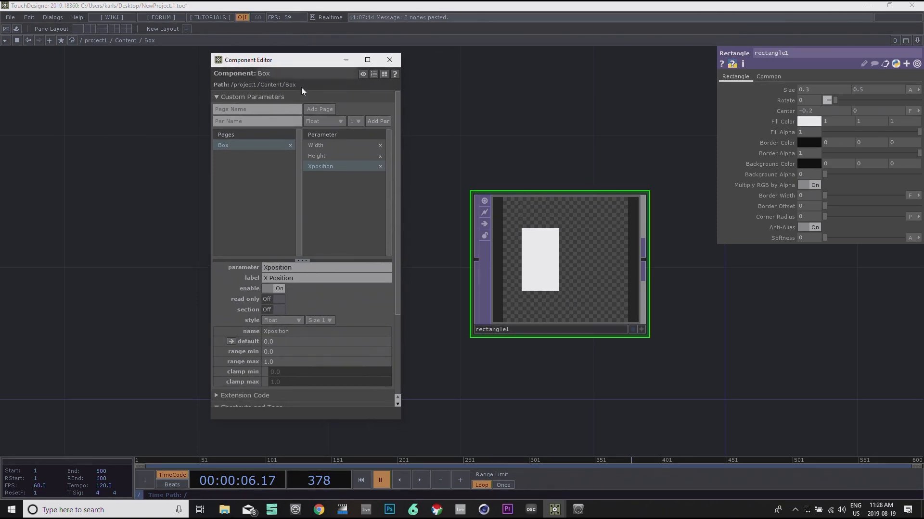
pyautogui.click(237, 122)
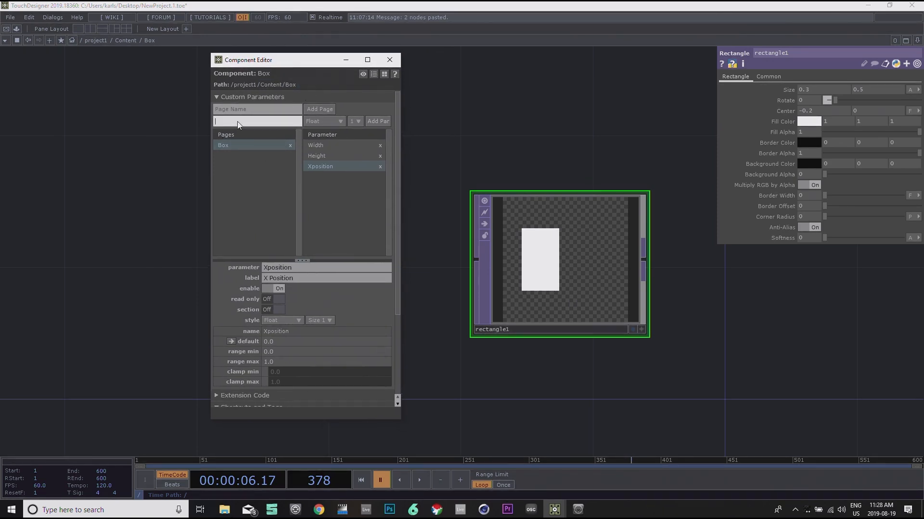
pyautogui.write('Y Position')
pyautogui.click(373, 121)
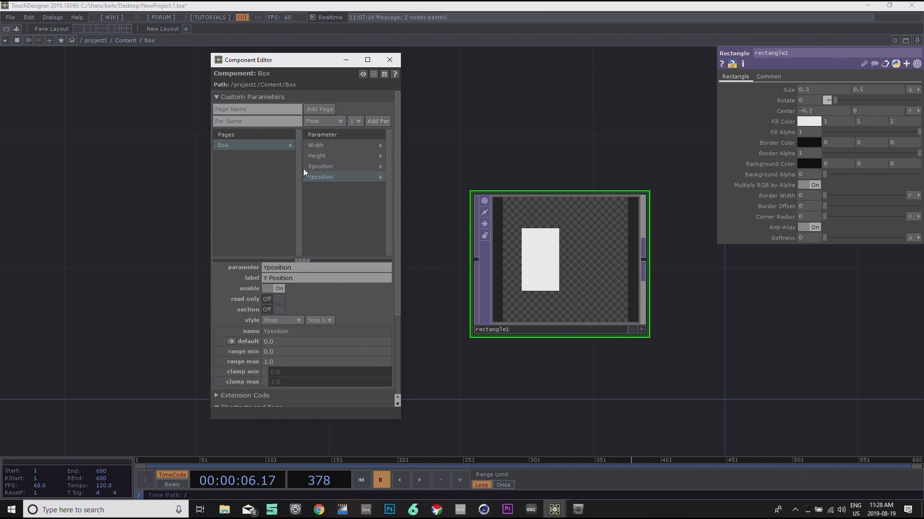
pyautogui.click(345, 143)
pyautogui.click(318, 157)
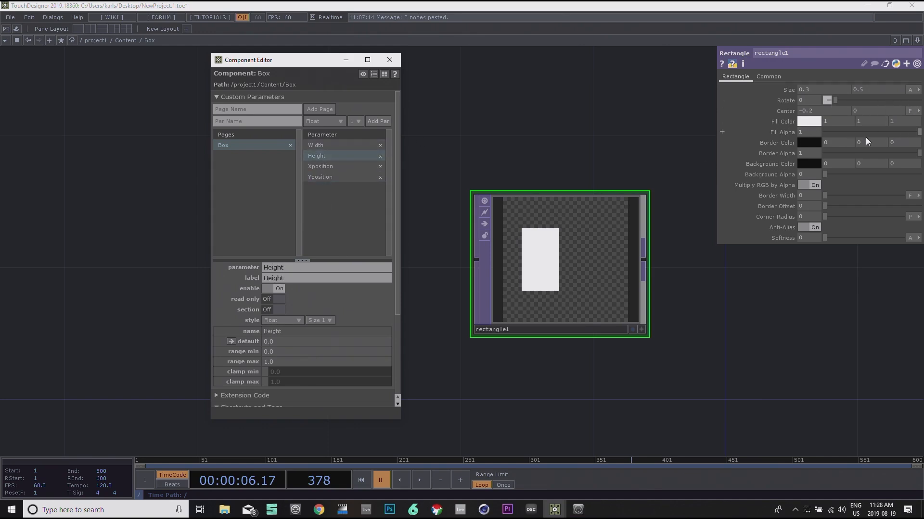
pyautogui.moveTo(311, 60); pyautogui.dragTo(232, 61)
pyautogui.click(309, 60)
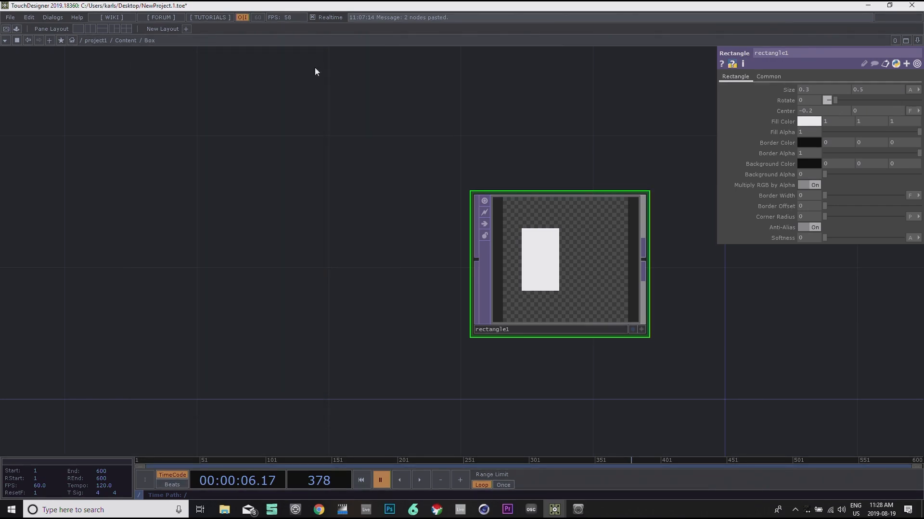
# Step: Set the Rectangle TOP's sizex to the expression parent.Box.par.Width
pyautogui.moveTo(604, 121); pyautogui.dragTo(521, 124)
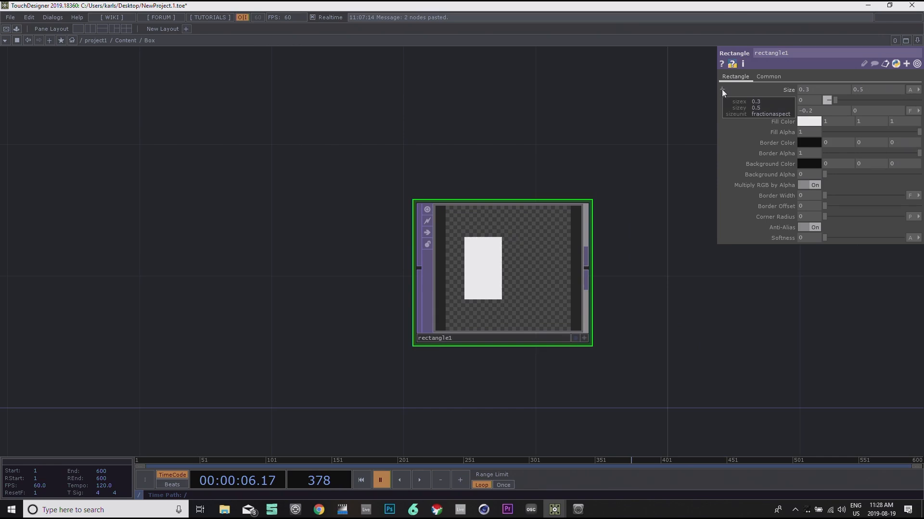
pyautogui.click(722, 89)
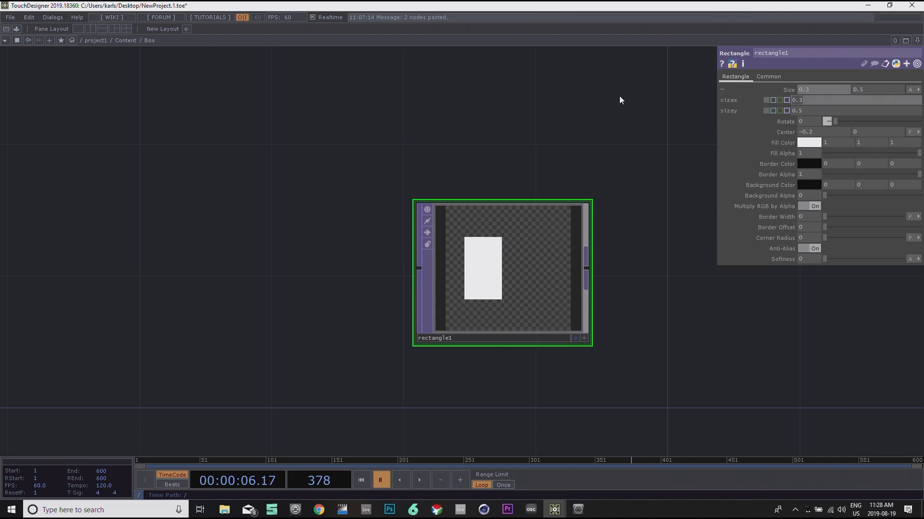
pyautogui.press('BackSpace')
pyautogui.write('parent.Box.par.Width')
pyautogui.press('Return')
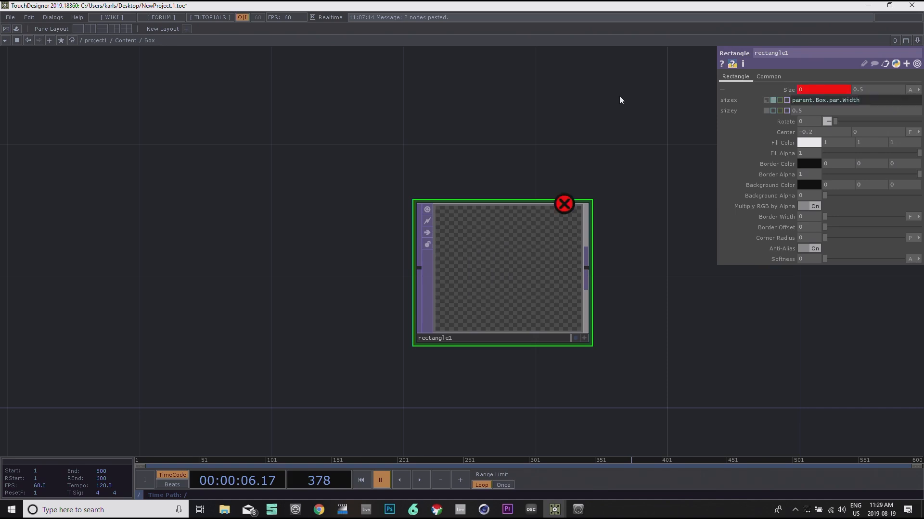
# Step: Check the Width parameter's scripting name among the Box component's custom parameters
pyautogui.moveTo(554, 149); pyautogui.dragTo(575, 171)
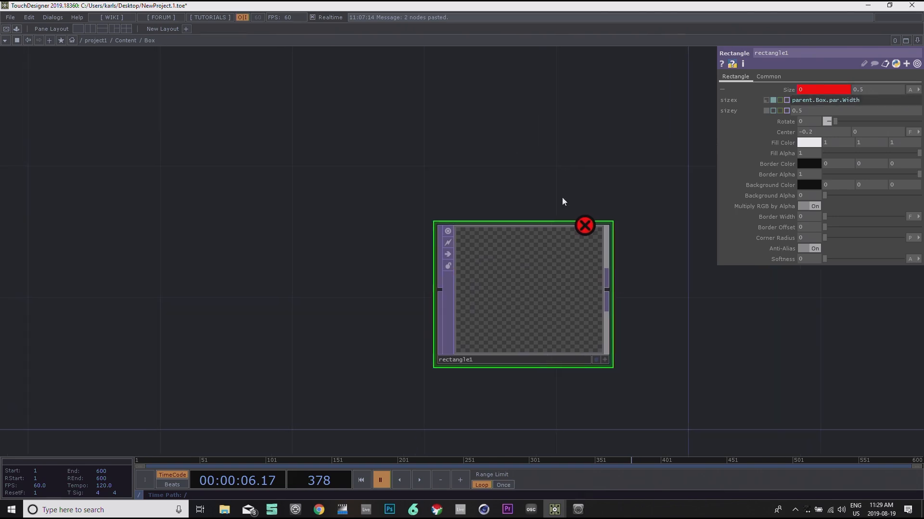
pyautogui.rightClick(150, 44)
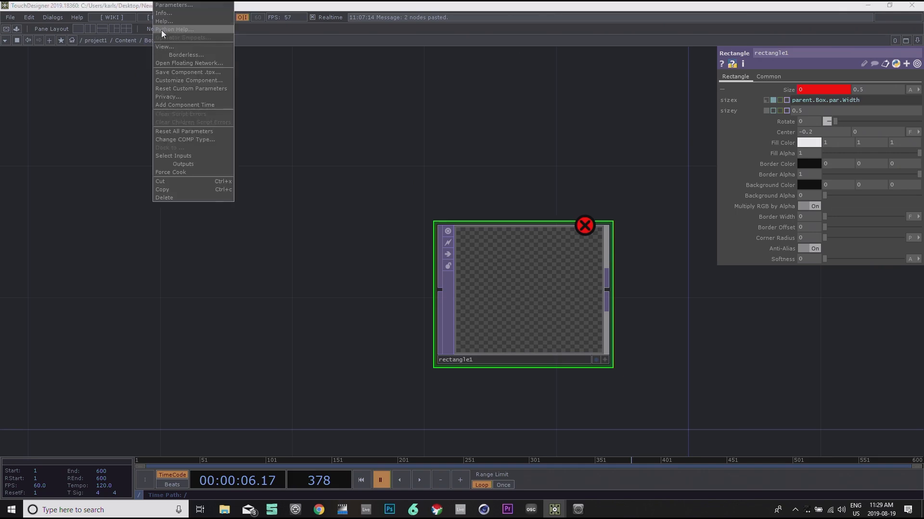
pyautogui.click(185, 7)
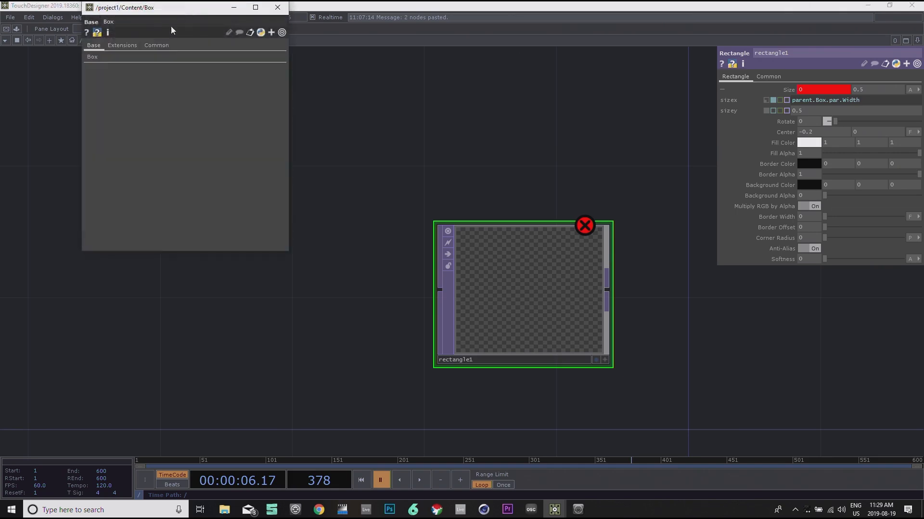
pyautogui.click(93, 57)
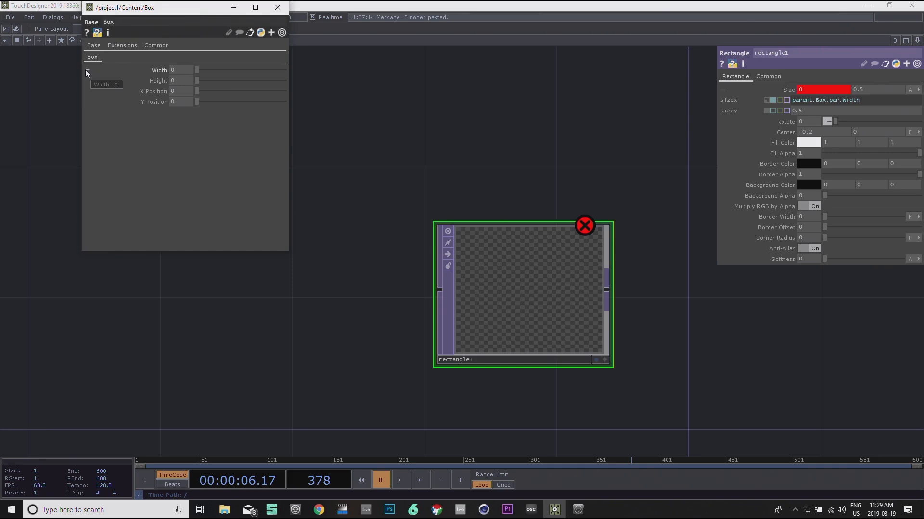
pyautogui.click(86, 69)
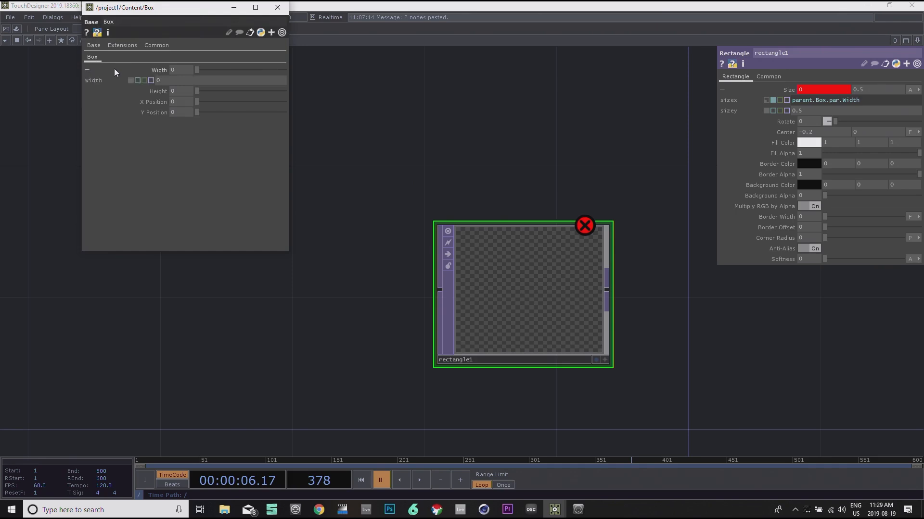
pyautogui.click(278, 7)
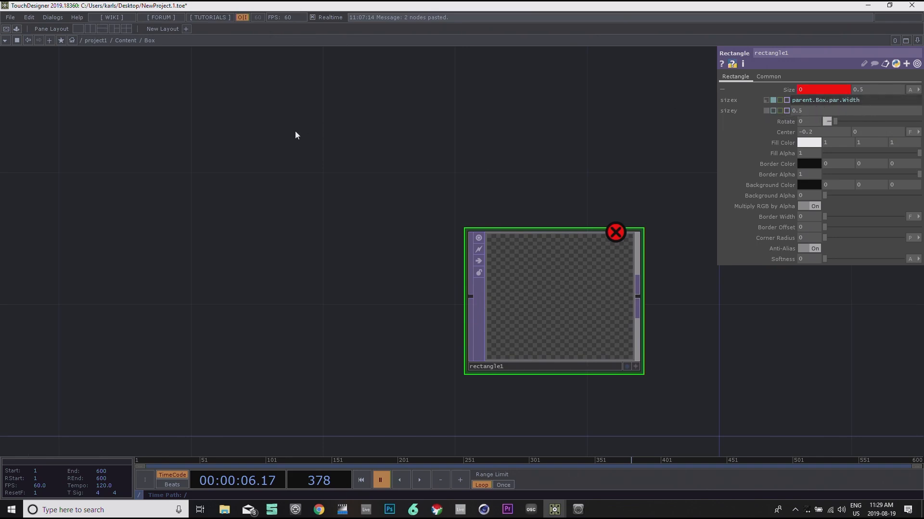
pyautogui.moveTo(395, 137); pyautogui.dragTo(414, 138)
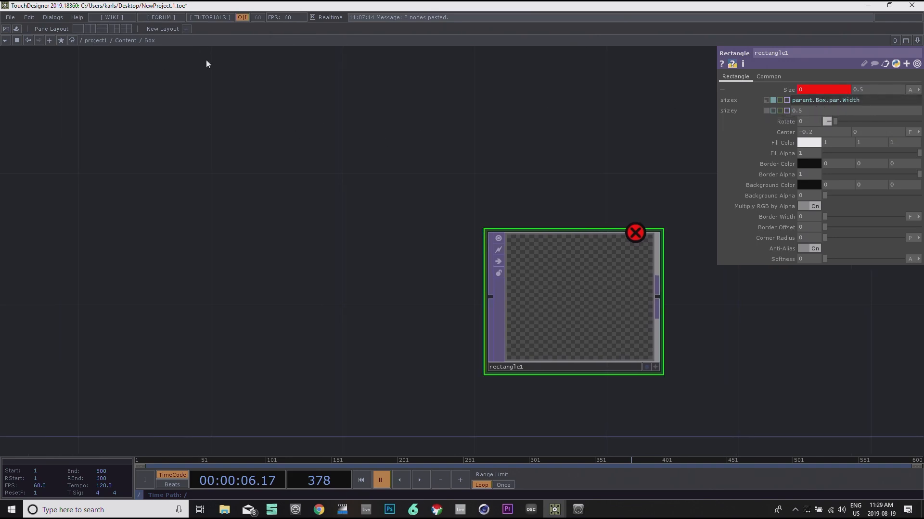
# Step: Reopen the Component Editor for the Box component and set its Parent Shortcut to Box
pyautogui.rightClick(150, 42)
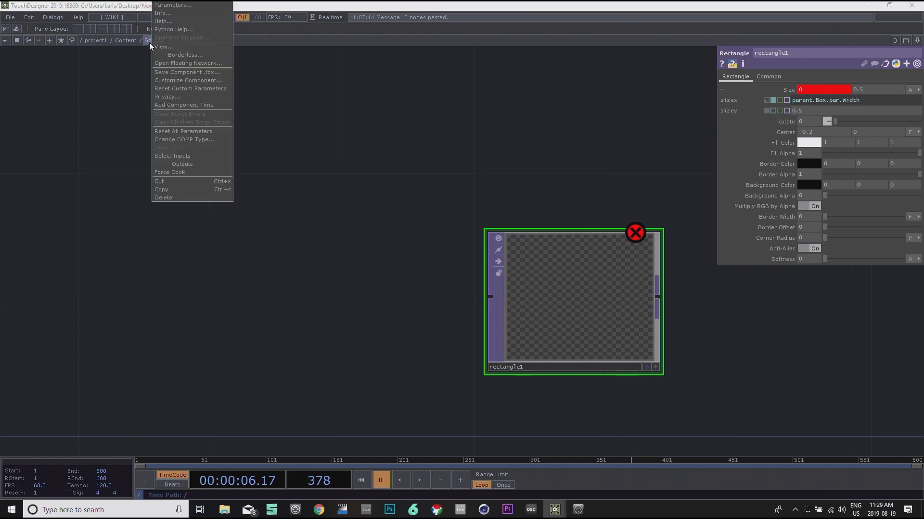
pyautogui.click(175, 81)
pyautogui.moveTo(431, 80); pyautogui.dragTo(371, 57)
pyautogui.moveTo(496, 140); pyautogui.dragTo(500, 230)
pyautogui.click(430, 300)
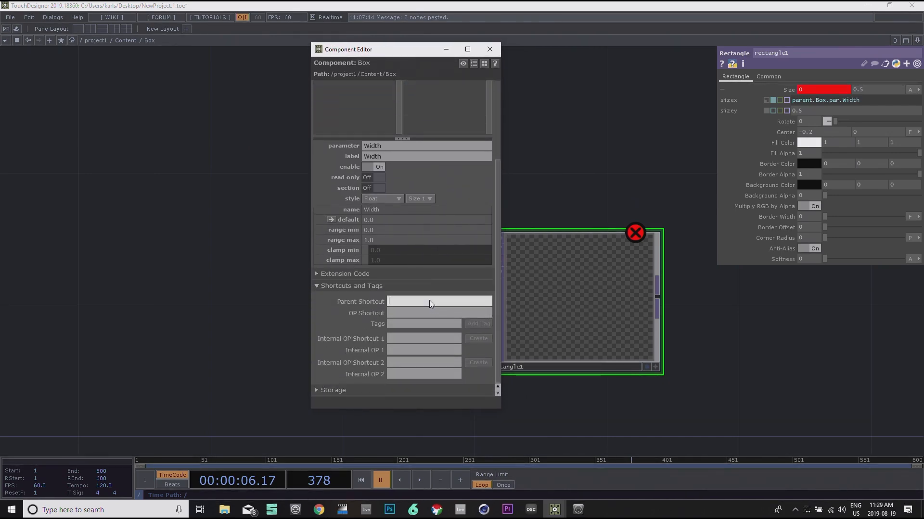
pyautogui.write('Box')
pyautogui.press('Return')
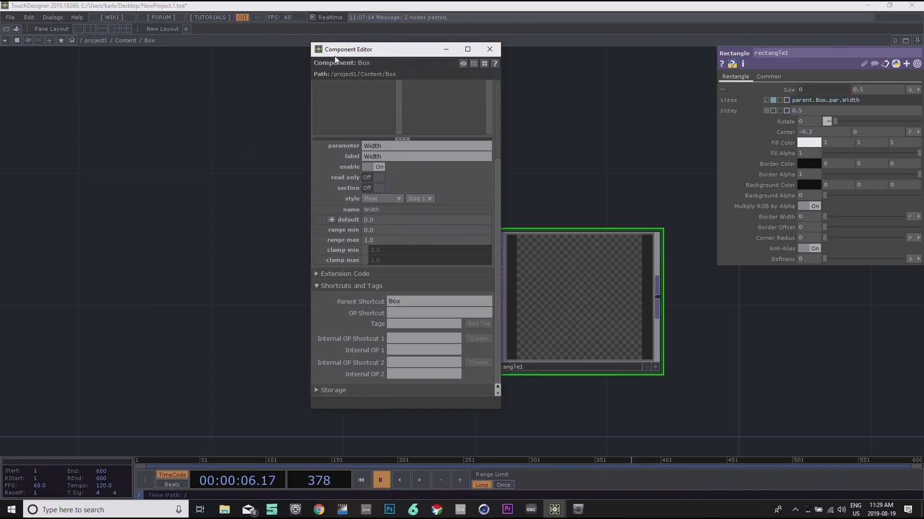
# Step: Set the Box component's OP Shortcut to Box and close the Component Editor
pyautogui.click(400, 314)
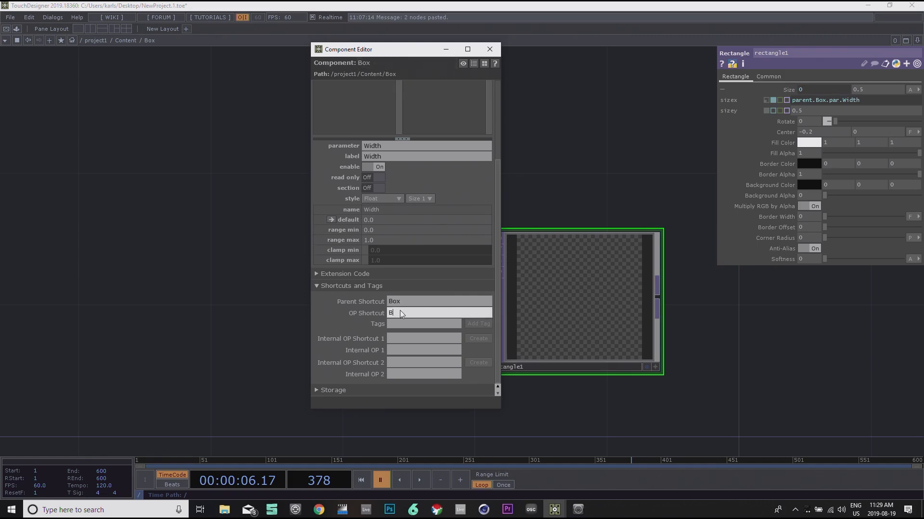
pyautogui.write('Box')
pyautogui.press('Return')
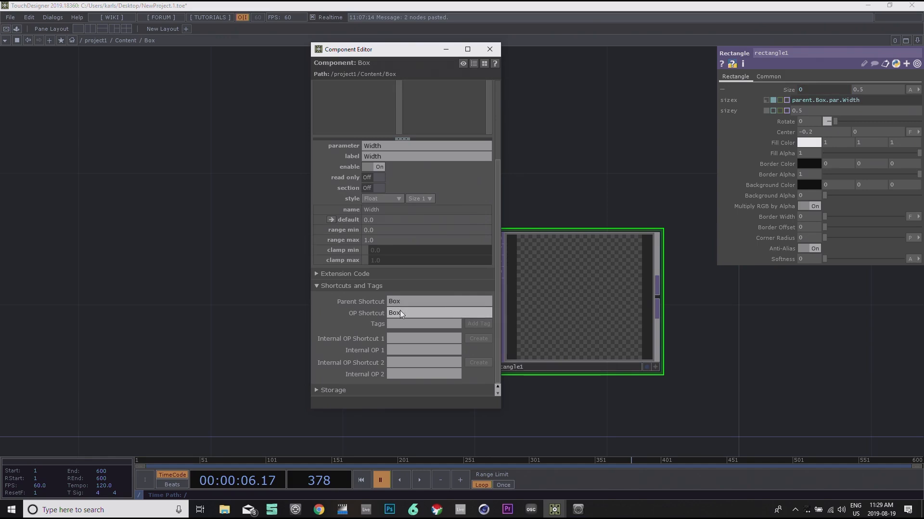
pyautogui.click(488, 50)
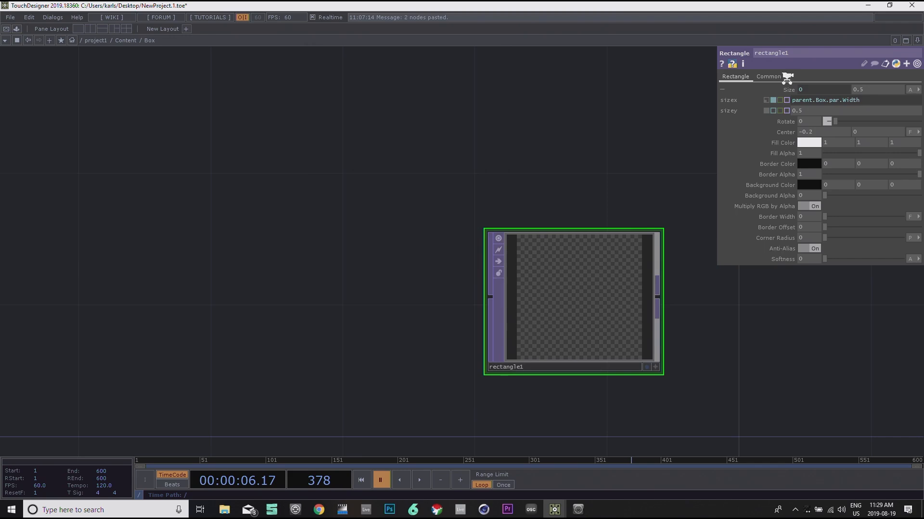
# Step: Copy the sizex expression to the Rectangle TOP's sizey and change it to parent.Box.par.Height
pyautogui.scroll(-2, 717, 96)
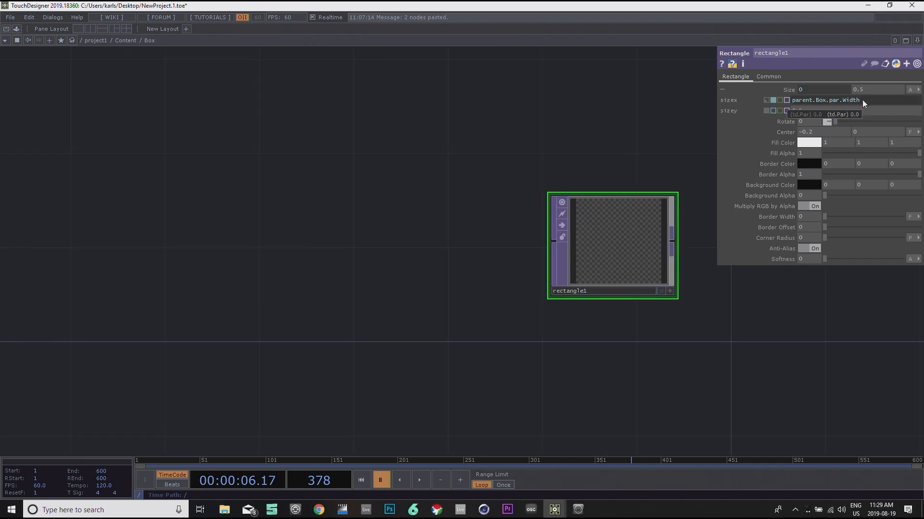
pyautogui.moveTo(862, 99); pyautogui.dragTo(790, 97)
pyautogui.hotkey('ctrl', 'c')
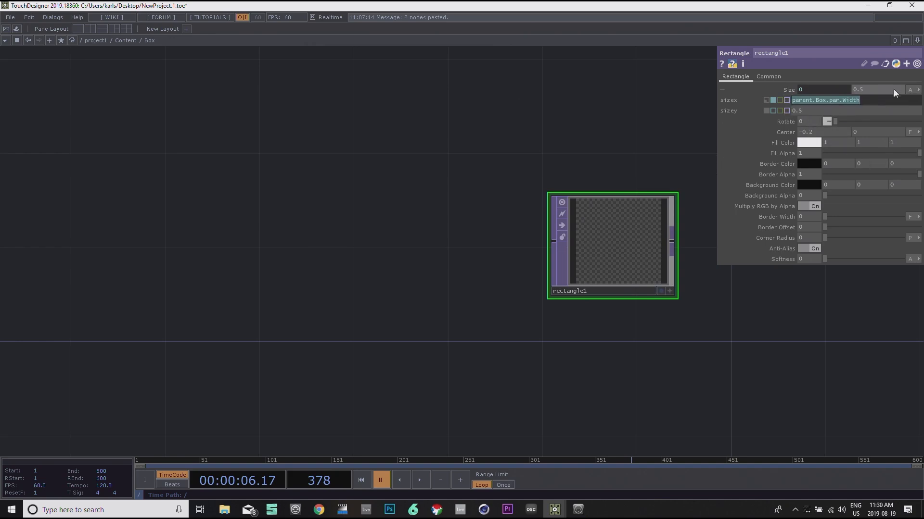
pyautogui.click(815, 110)
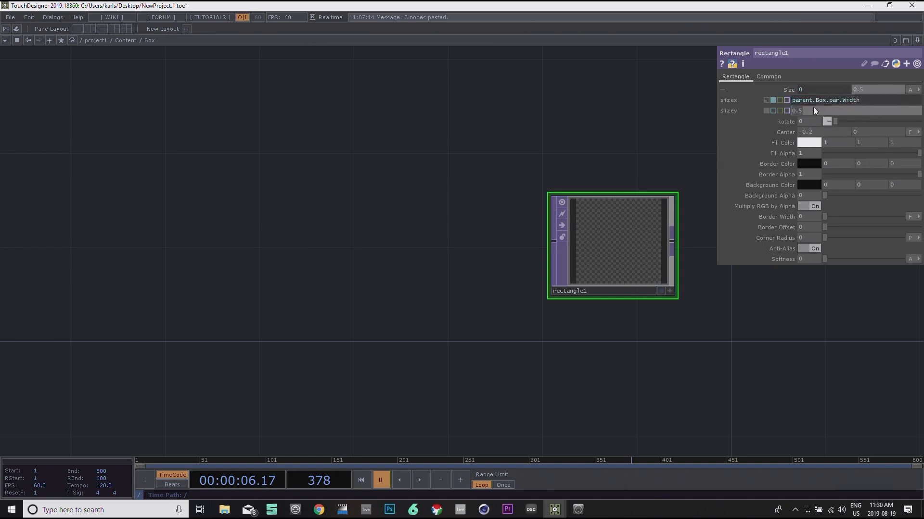
pyautogui.hotkey('ctrl', 'v')
pyautogui.press('Return')
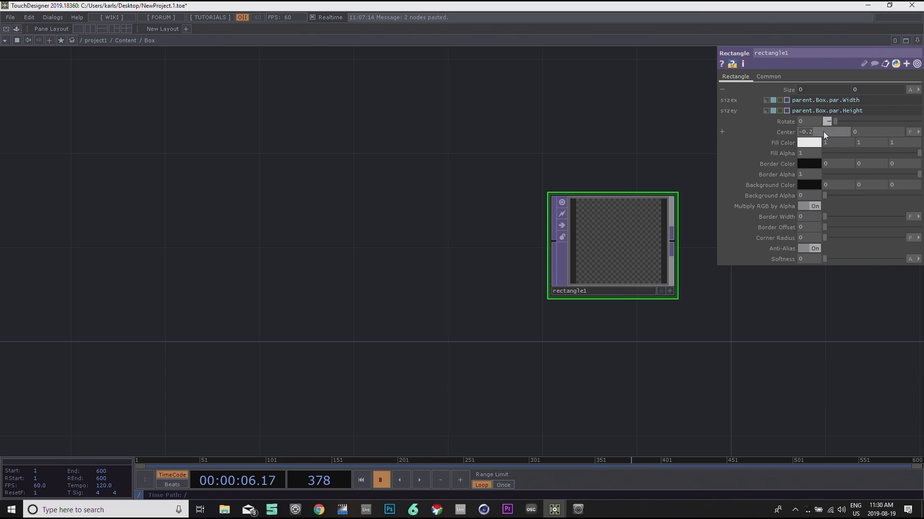
# Step: Set the Rectangle TOP's centerx to parent.Box.par.Xposition and centery to parent.Box.par.Yposition
pyautogui.hotkey('ctrl', 'v')
pyautogui.click(867, 132)
pyautogui.write('parent.Box.par.width')
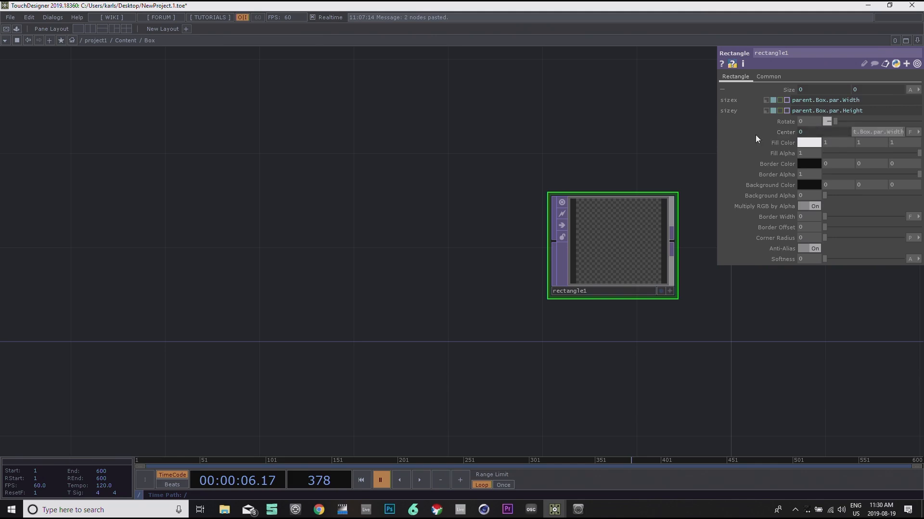
pyautogui.click(722, 131)
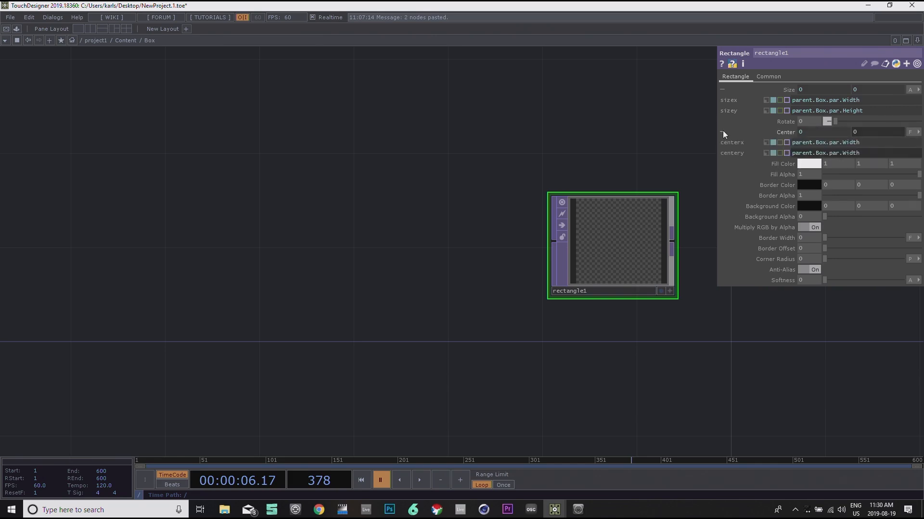
pyautogui.moveTo(861, 142); pyautogui.dragTo(842, 146)
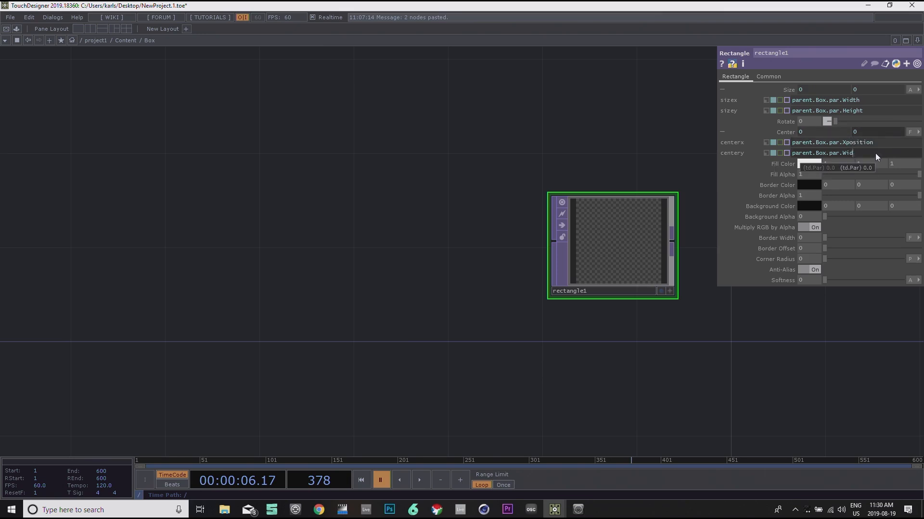
pyautogui.write('Yposition')
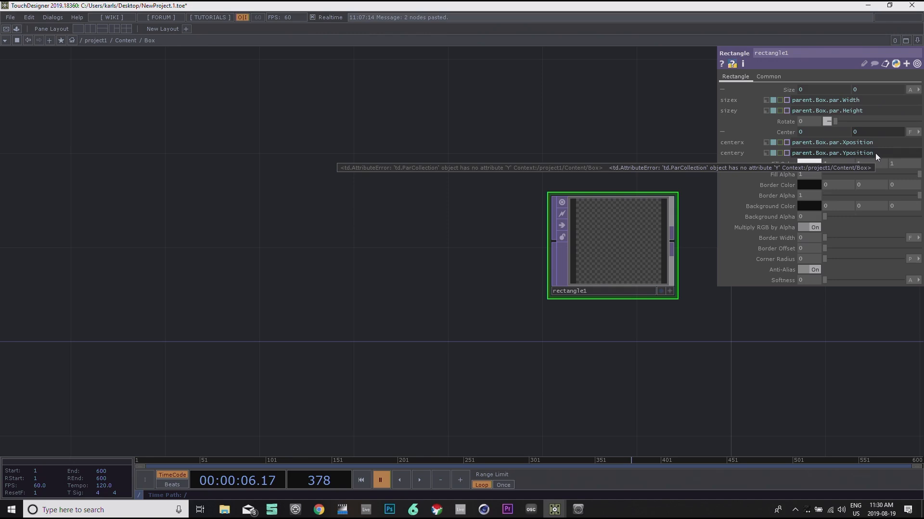
pyautogui.press('Return')
# Step: Open the Box component's parameters, set Width and Height to 1, and close the parameter window
pyautogui.moveTo(600, 125); pyautogui.dragTo(581, 139)
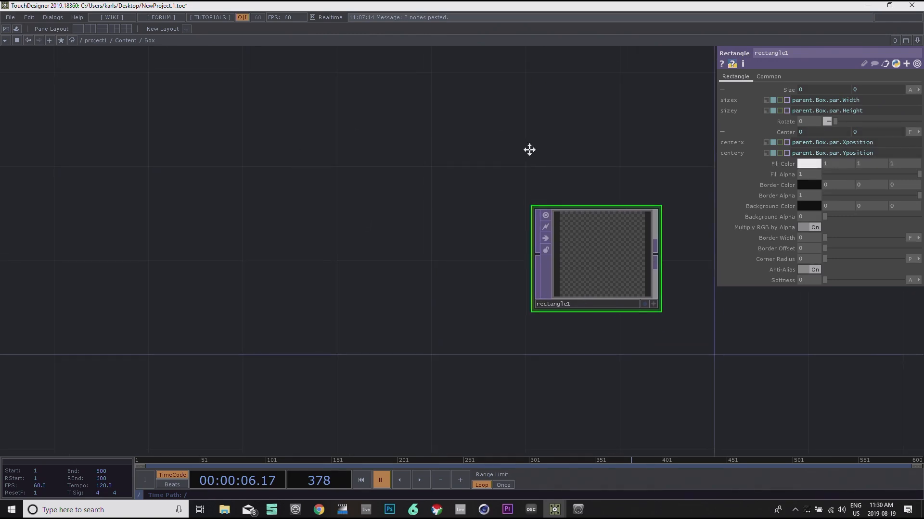
pyautogui.moveTo(535, 152); pyautogui.dragTo(513, 143)
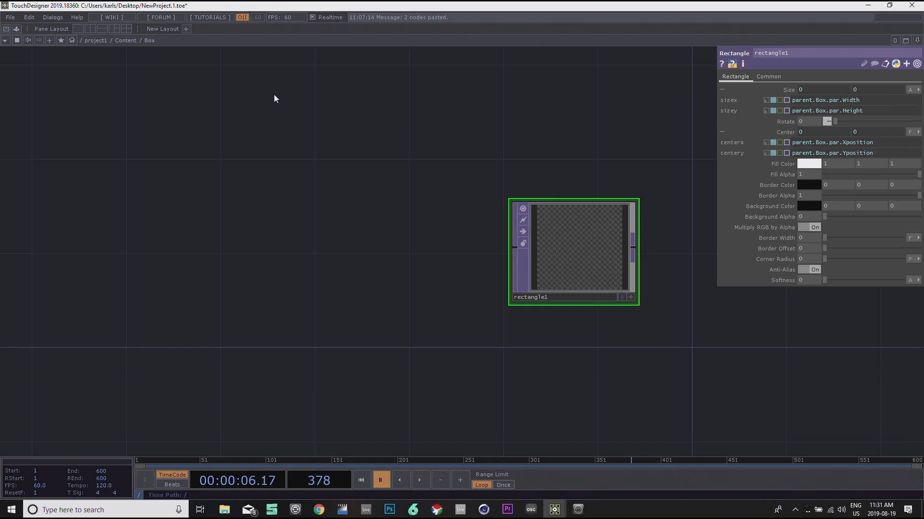
pyautogui.moveTo(244, 96); pyautogui.dragTo(123, 110)
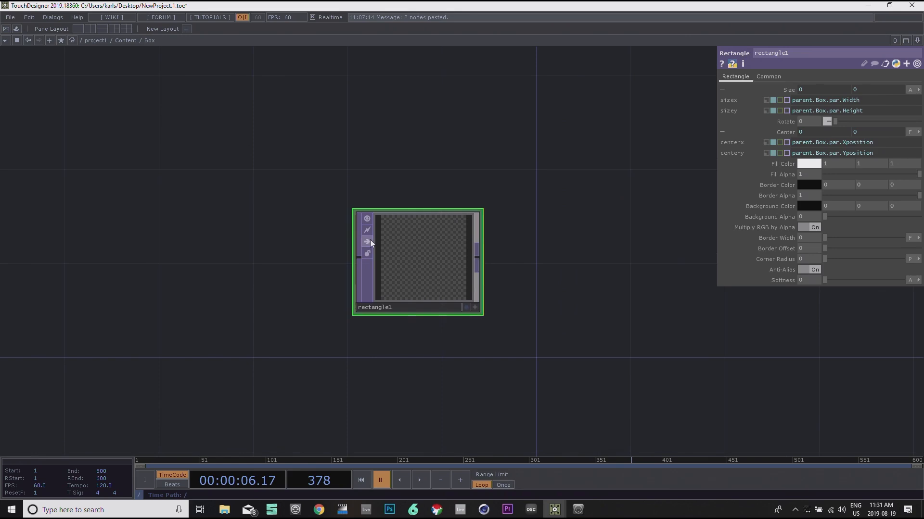
pyautogui.rightClick(152, 41)
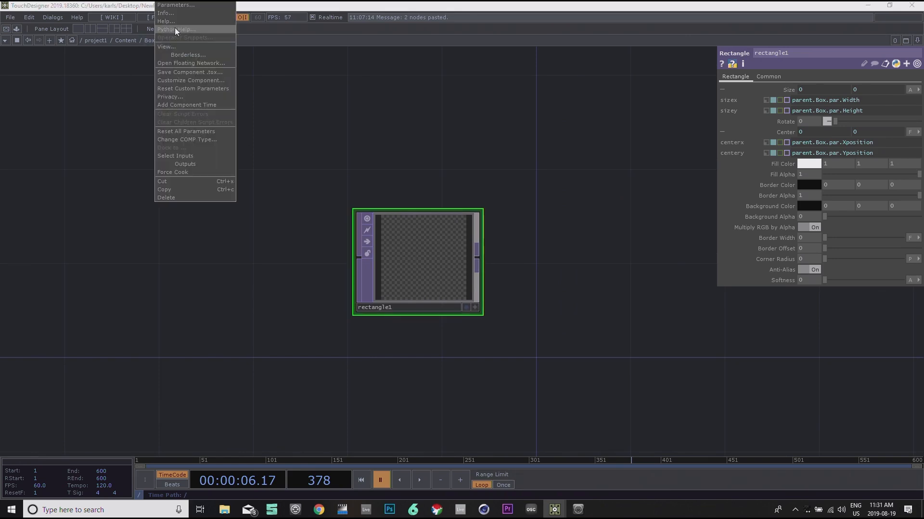
pyautogui.click(176, 5)
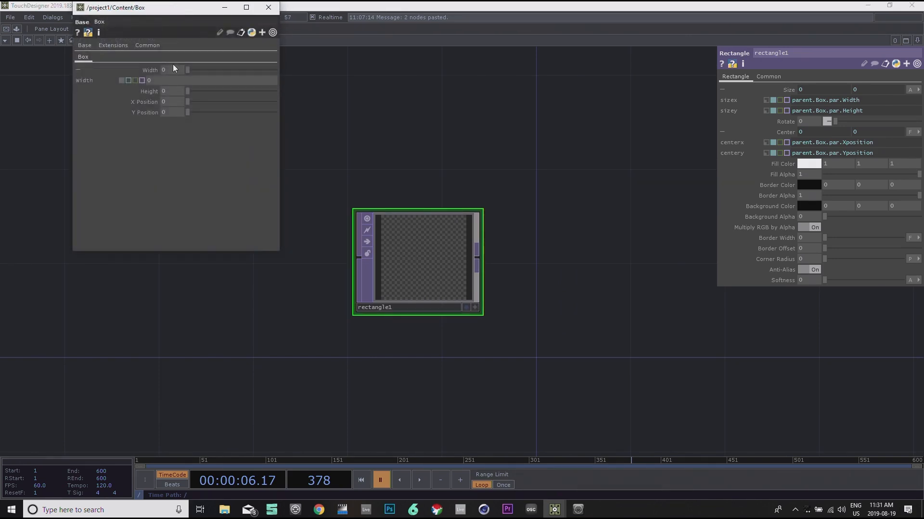
pyautogui.moveTo(195, 69); pyautogui.dragTo(282, 70)
pyautogui.moveTo(193, 91); pyautogui.dragTo(321, 98)
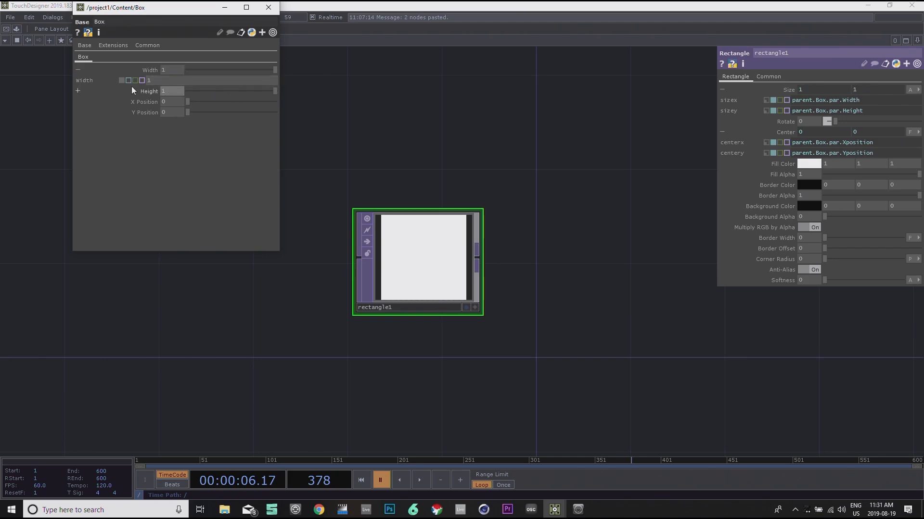
pyautogui.moveTo(412, 151); pyautogui.dragTo(491, 185)
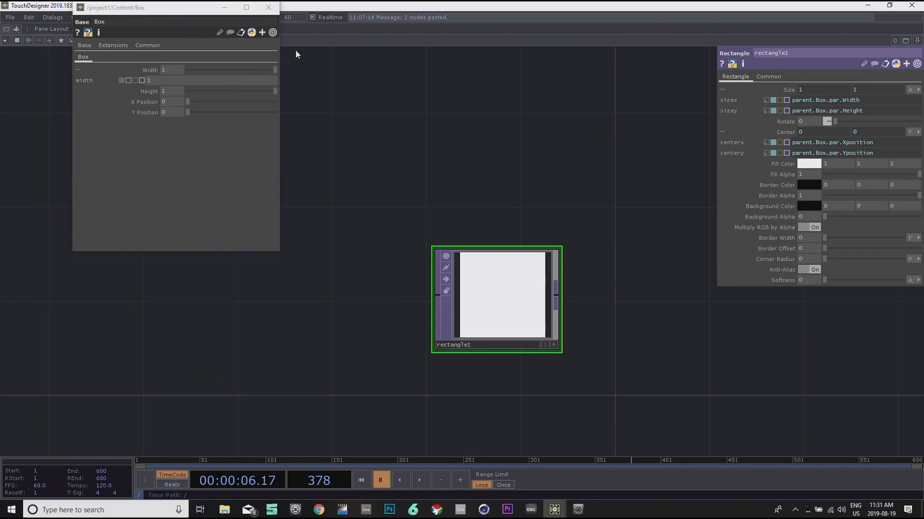
pyautogui.click(271, 12)
# Step: Add an Out TOP fed by rectangle1 inside Box and line it up beside the rectangle
pyautogui.moveTo(479, 173); pyautogui.dragTo(255, 140)
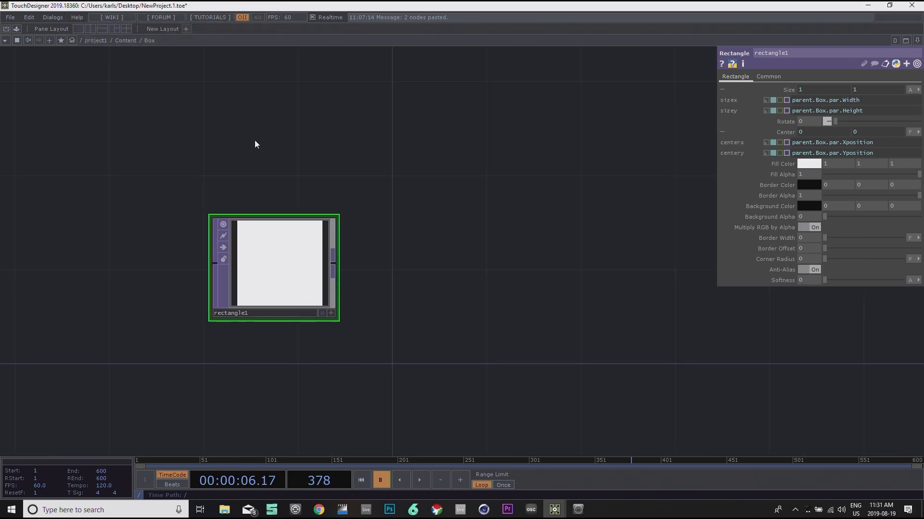
pyautogui.rightClick(336, 265)
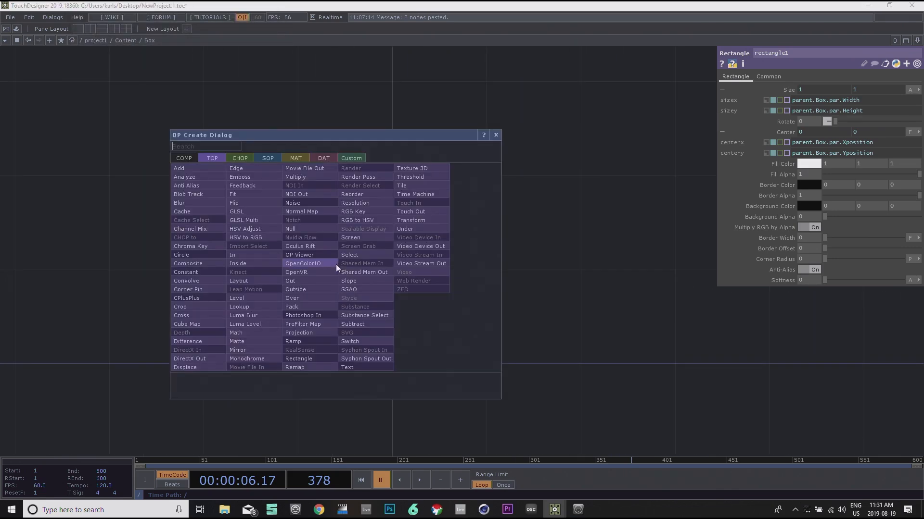
pyautogui.write('out')
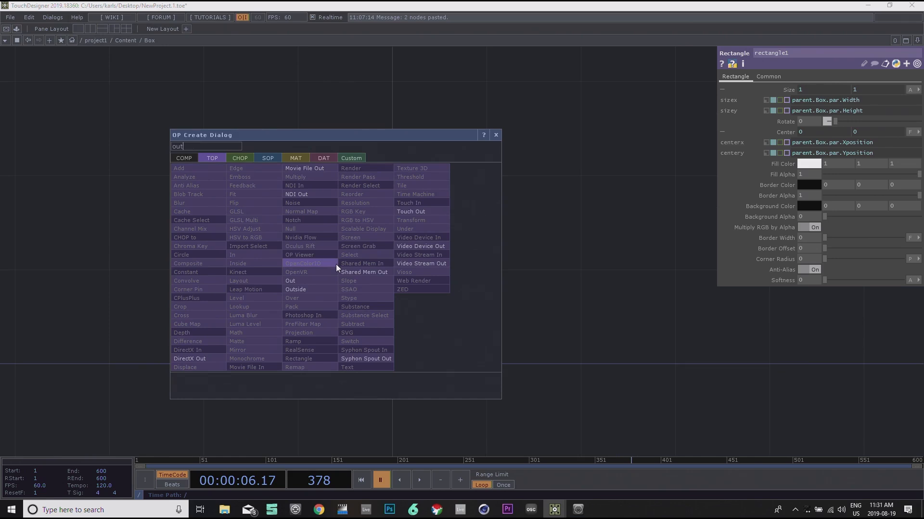
pyautogui.click(291, 281)
pyautogui.click(474, 268)
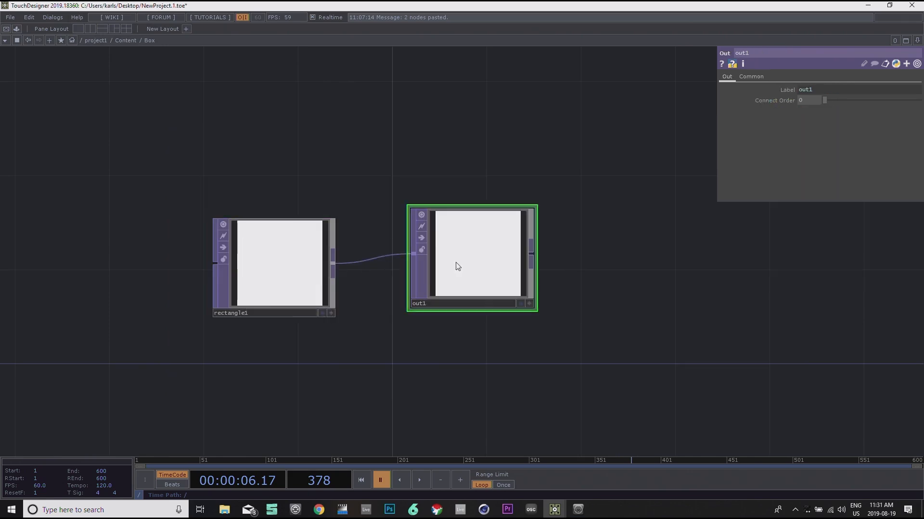
pyautogui.moveTo(458, 205); pyautogui.dragTo(513, 212)
pyautogui.moveTo(572, 259); pyautogui.dragTo(571, 268)
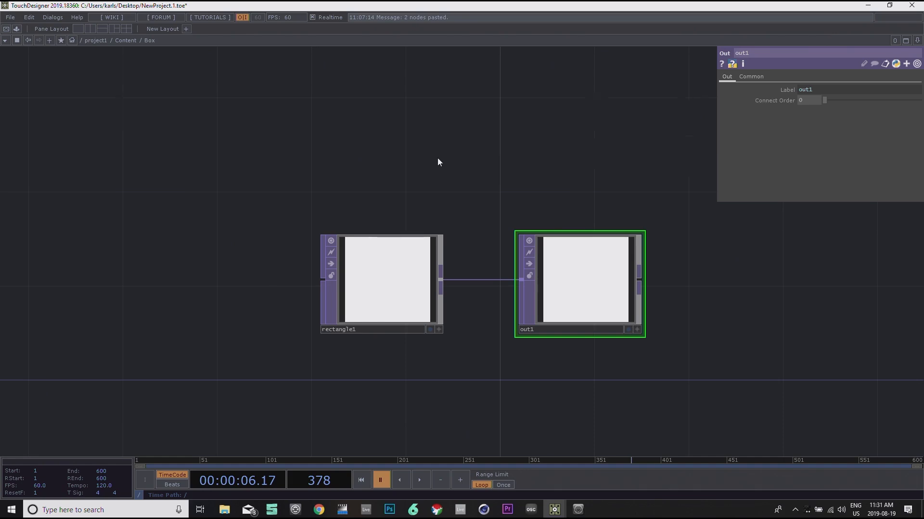
# Step: Go up to the Content network and add an Out TOP wired from the Box component's output
pyautogui.press('u')
pyautogui.moveTo(541, 179); pyautogui.dragTo(499, 228)
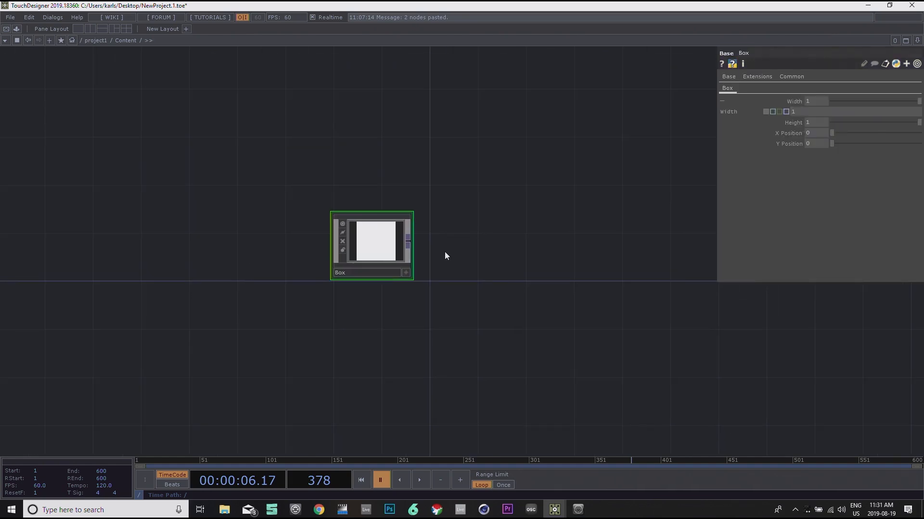
pyautogui.press('Tab')
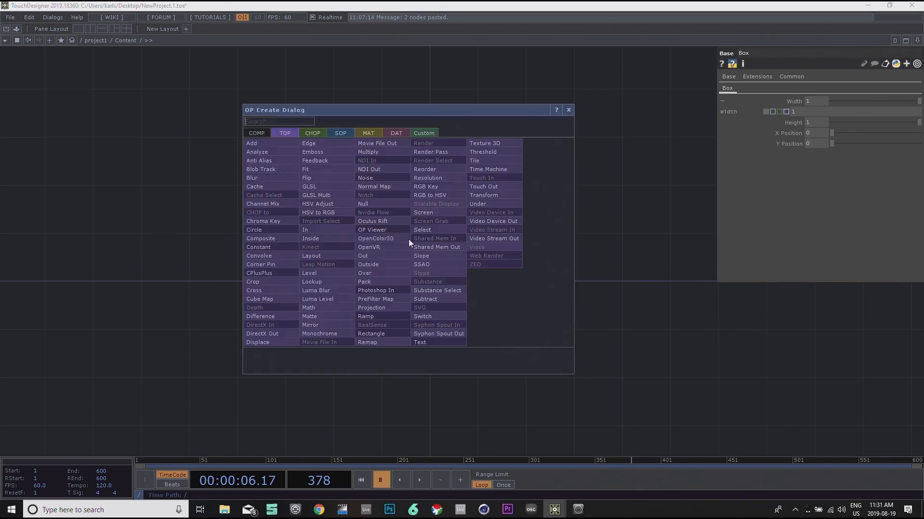
pyautogui.write('ou')
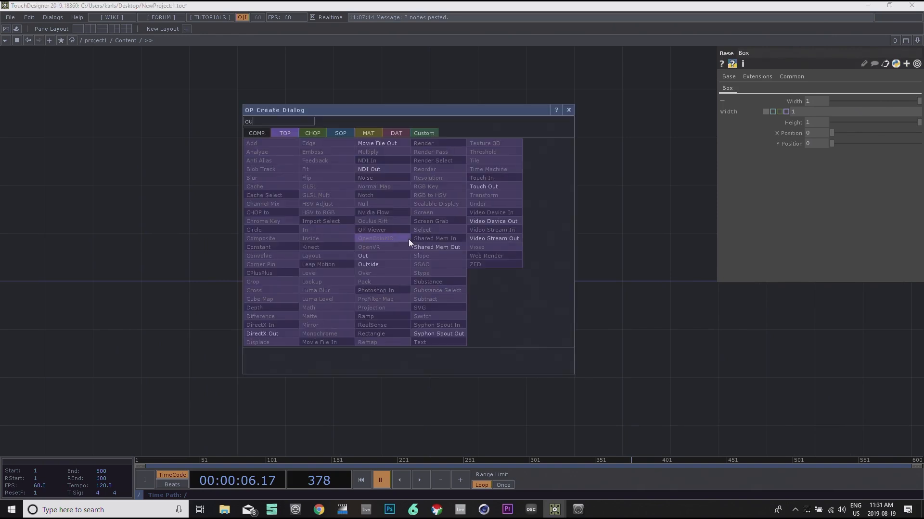
pyautogui.click(382, 257)
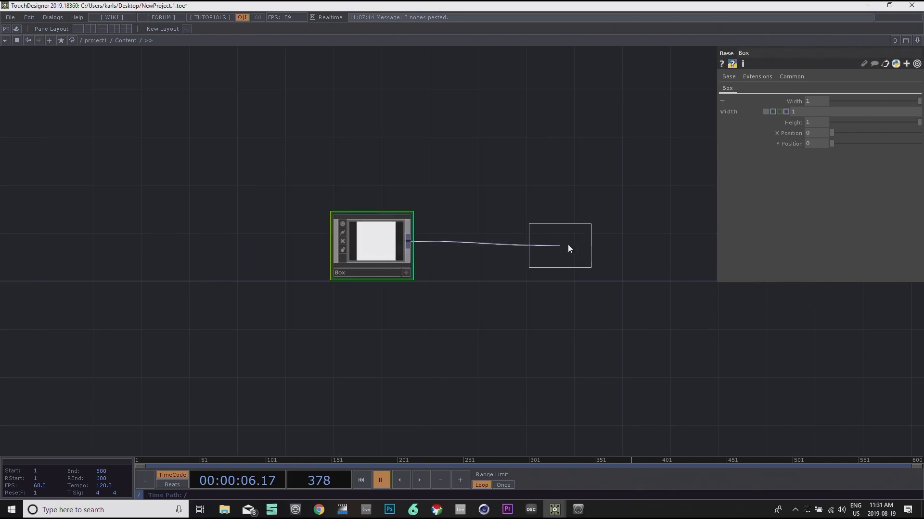
pyautogui.click(509, 248)
# Step: Go up to the project1 network and move the Content component in line before ledMapping
pyautogui.press('u')
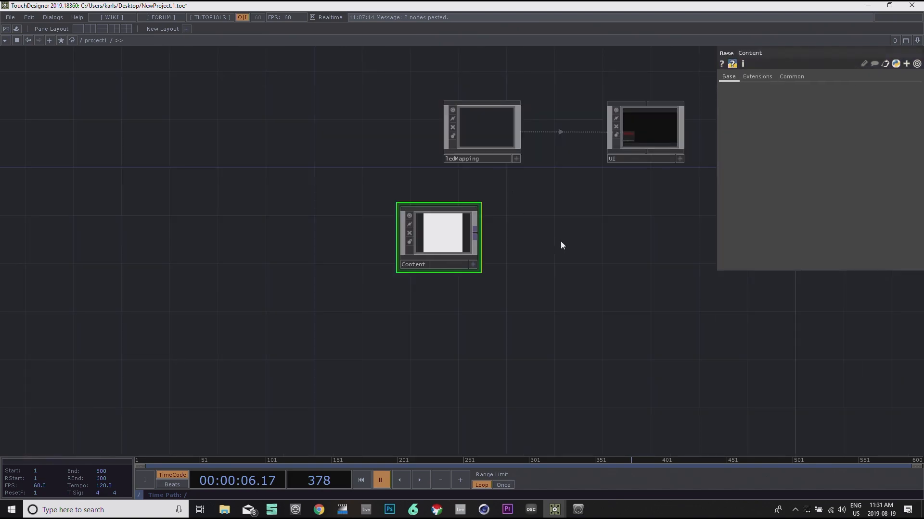
pyautogui.moveTo(565, 228); pyautogui.dragTo(555, 292)
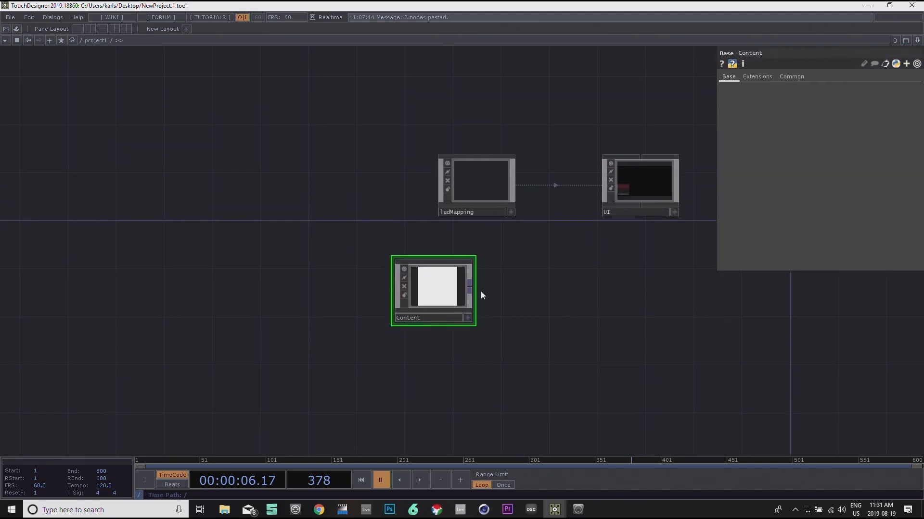
pyautogui.moveTo(448, 289); pyautogui.dragTo(339, 186)
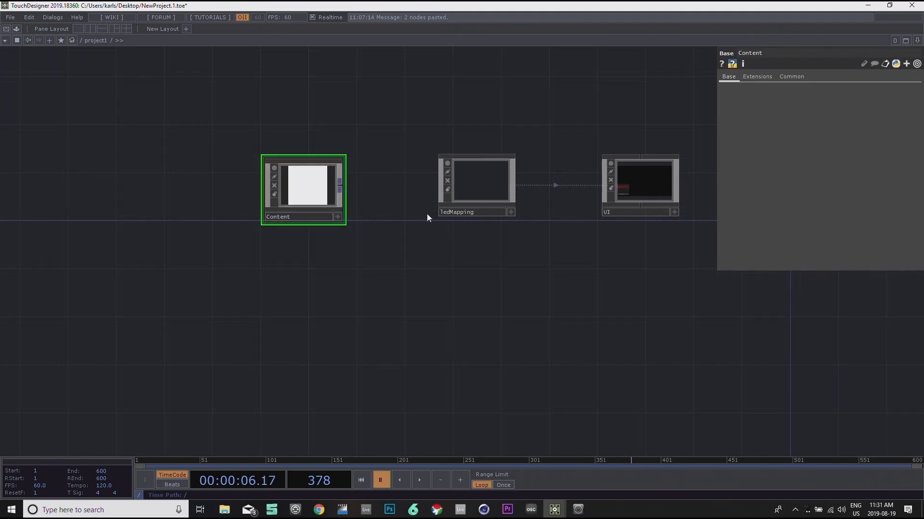
pyautogui.moveTo(413, 239); pyautogui.dragTo(424, 301)
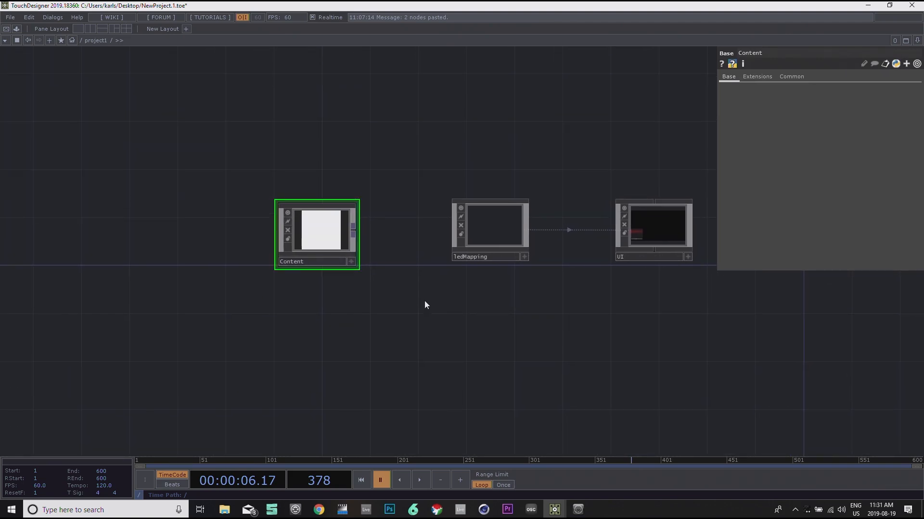
# Step: Enter the ledMapping component and add an In TOP just below ramp1
pyautogui.click(489, 229)
pyautogui.press('i')
pyautogui.moveTo(398, 363); pyautogui.dragTo(508, 276)
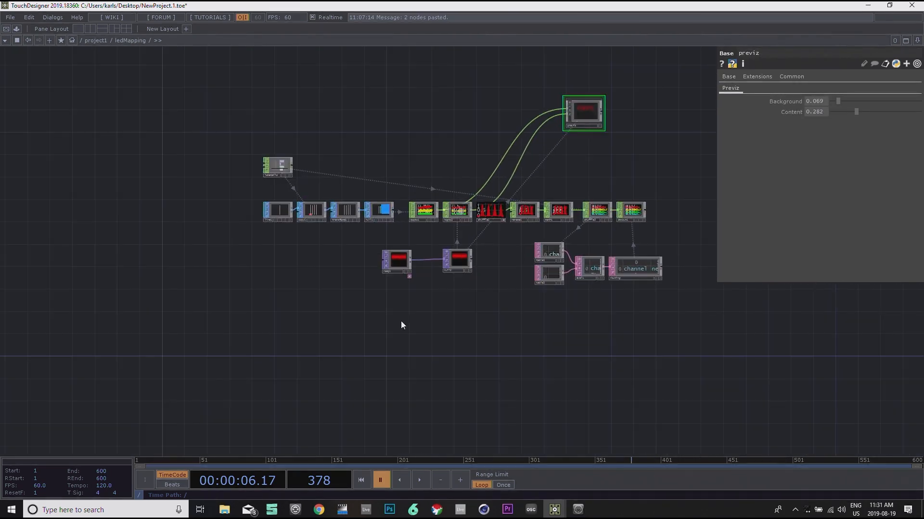
pyautogui.press('Tab')
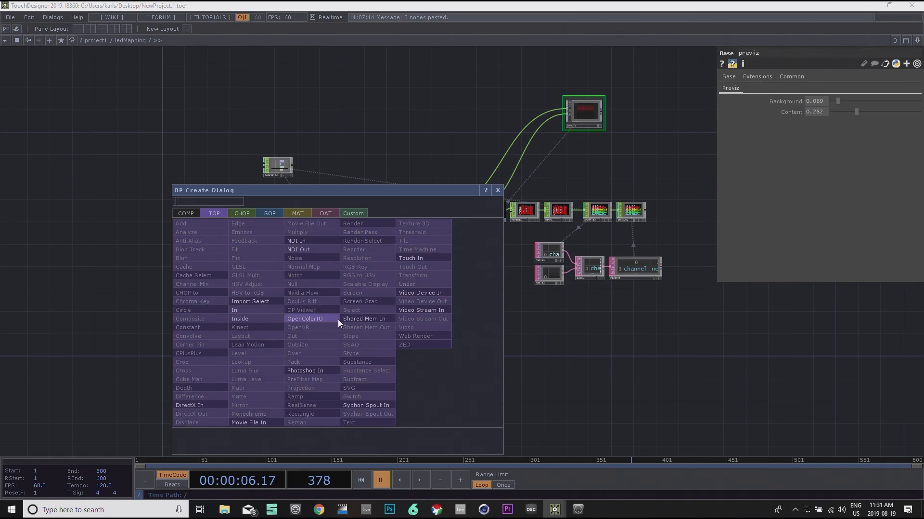
pyautogui.click(251, 310)
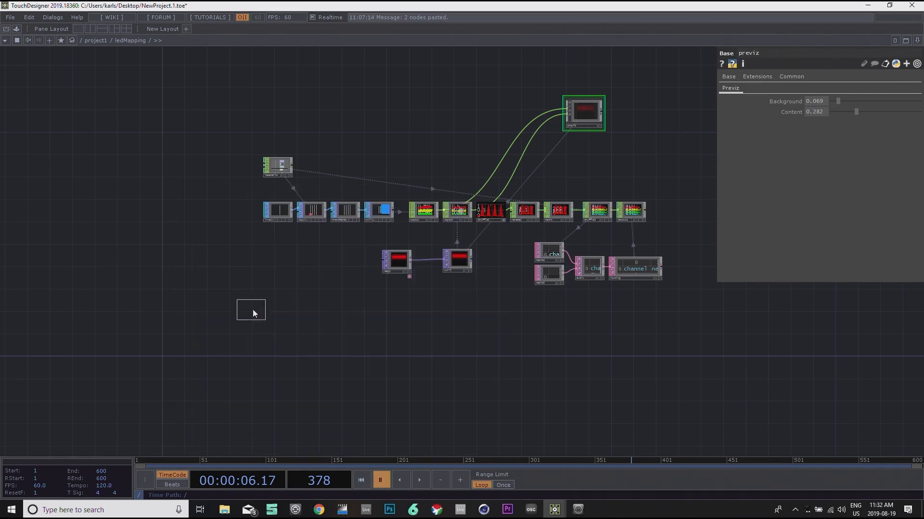
pyautogui.click(399, 306)
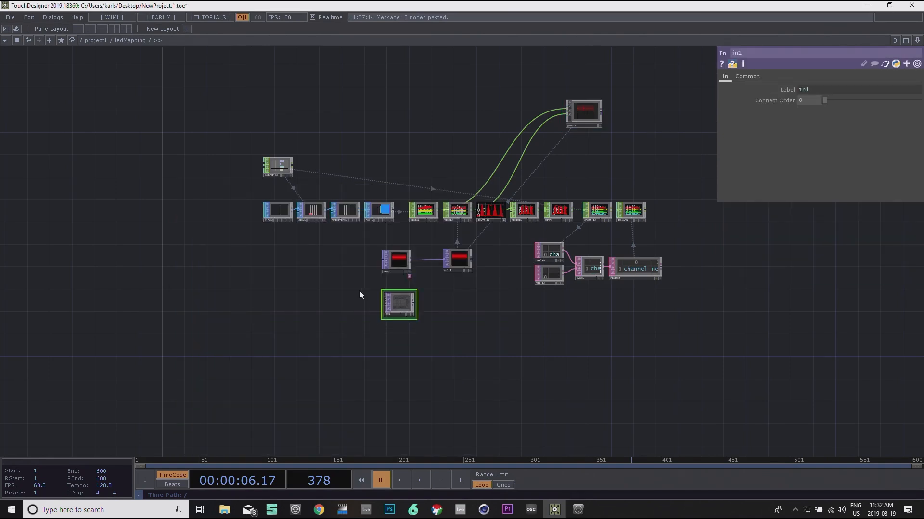
# Step: Wire the In TOP into null2 in place of ramp1
pyautogui.scroll(3, 360, 291)
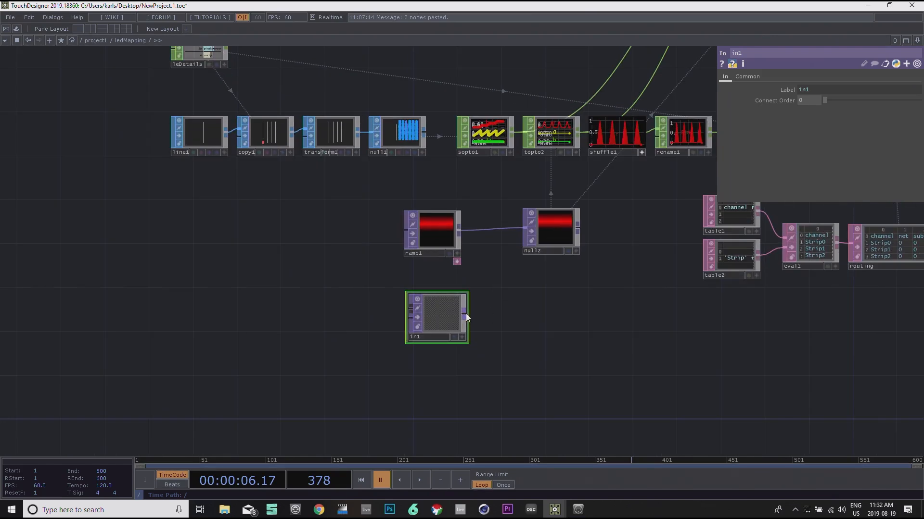
pyautogui.moveTo(465, 314); pyautogui.dragTo(511, 233)
pyautogui.moveTo(607, 311); pyautogui.dragTo(594, 337)
pyautogui.moveTo(570, 373); pyautogui.dragTo(606, 363)
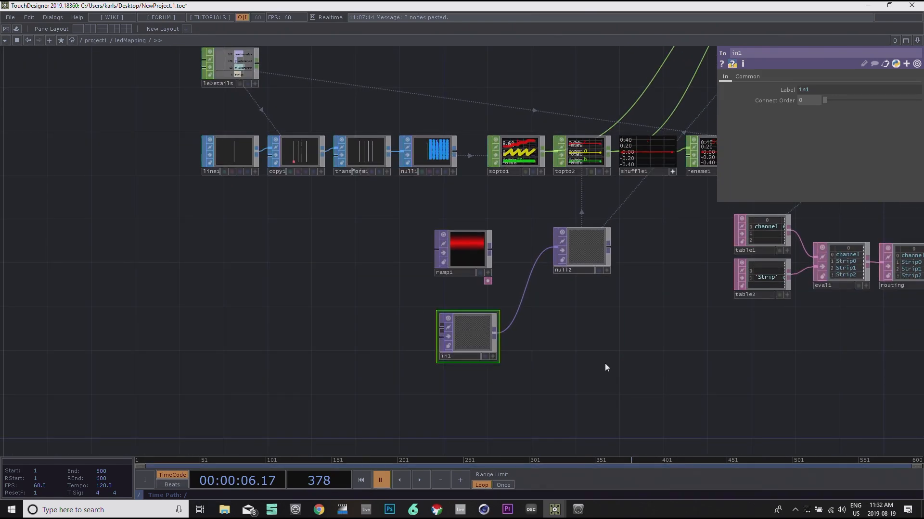
# Step: Go up to the project1 network and wire Content's output into ledMapping's input
pyautogui.press('u')
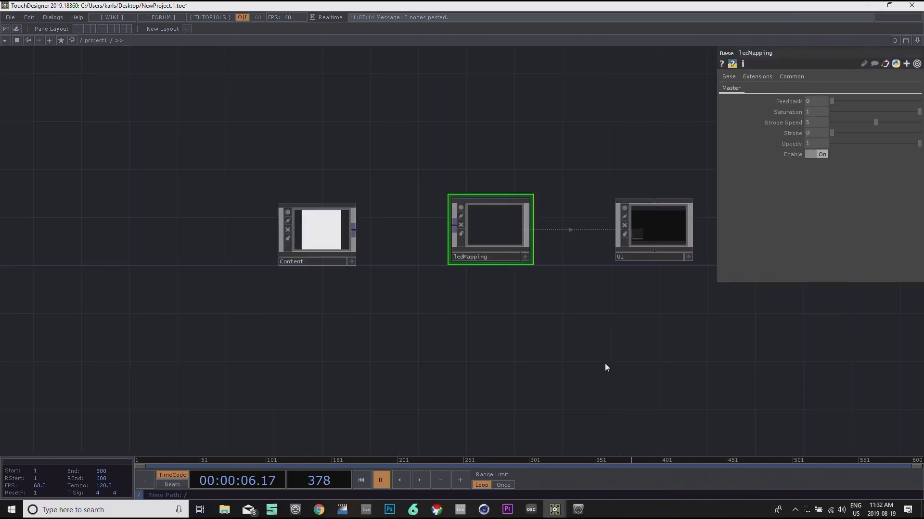
pyautogui.moveTo(505, 341); pyautogui.dragTo(617, 376)
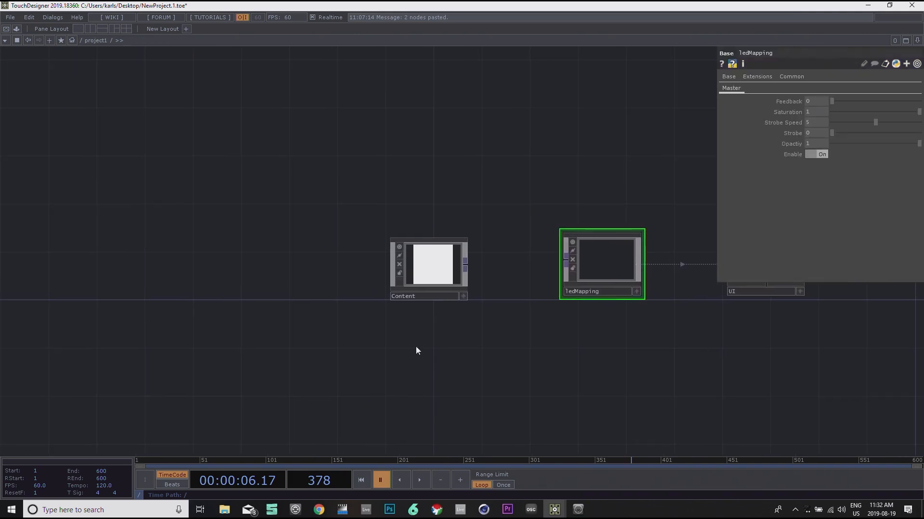
pyautogui.moveTo(464, 265); pyautogui.dragTo(551, 261)
pyautogui.moveTo(649, 348); pyautogui.dragTo(541, 359)
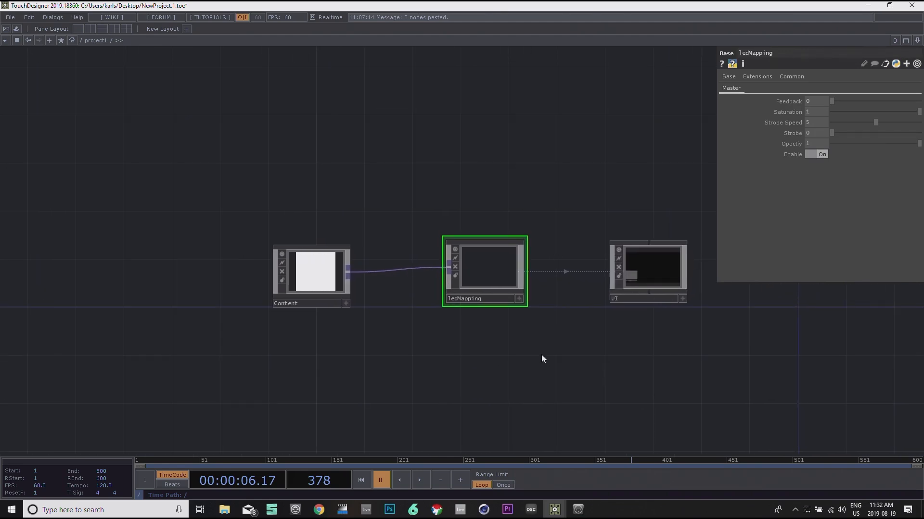
# Step: Examine the UI component's preview and the incoming signal at in1 and null2 inside ledMapping
pyautogui.scroll(7, 631, 296)
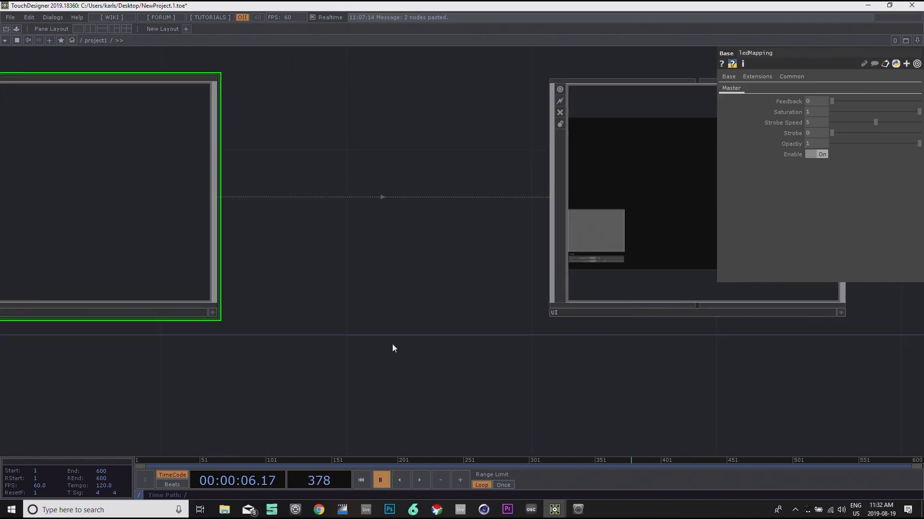
pyautogui.scroll(4, 392, 348)
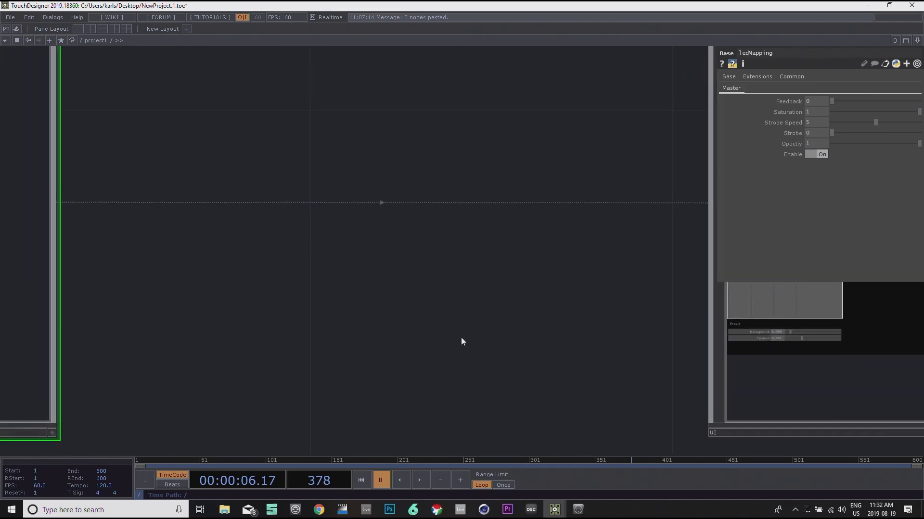
pyautogui.scroll(-4, 449, 343)
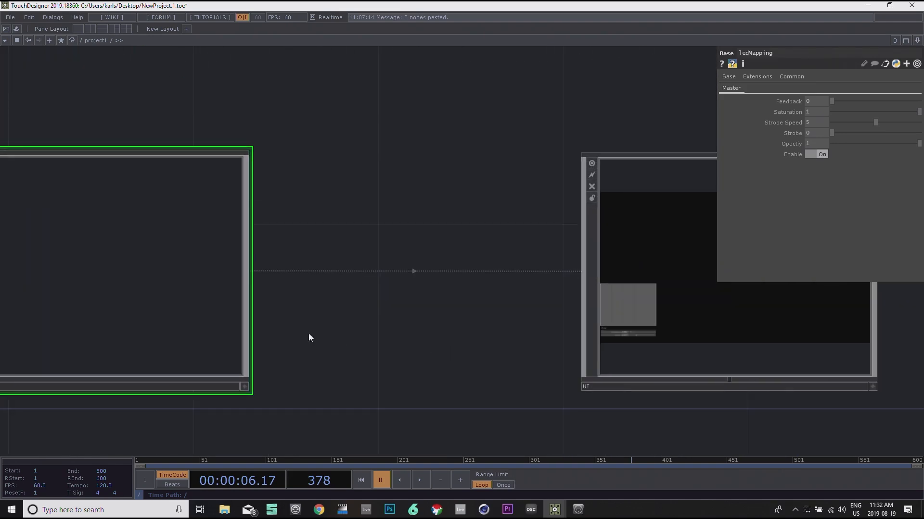
pyautogui.doubleClick(192, 319)
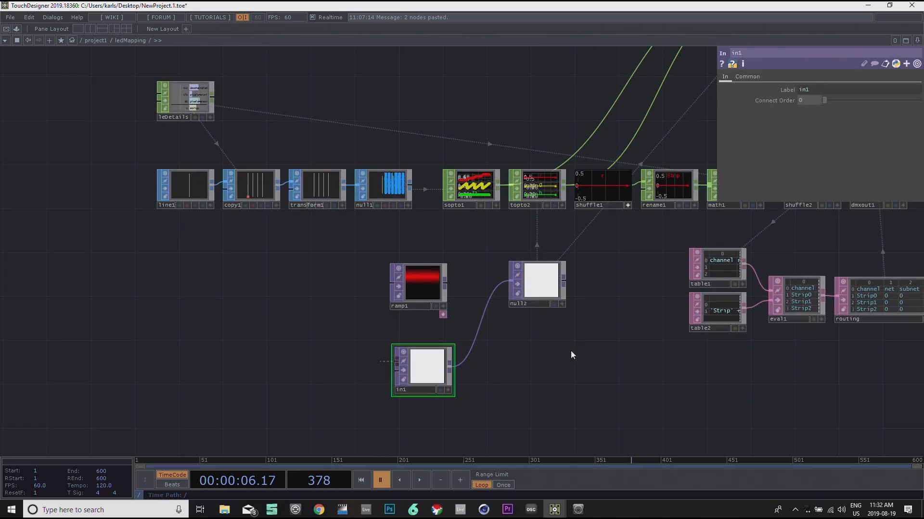
pyautogui.moveTo(570, 350); pyautogui.dragTo(511, 388)
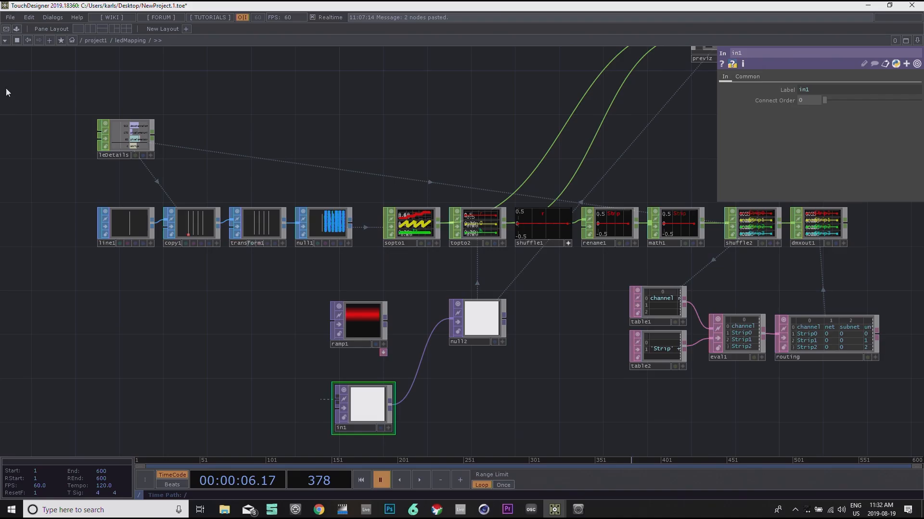
# Step: In Perform mode, set the Previz Background to 0.569 and Content to 0.537, and return to the network editor
pyautogui.click(6, 29)
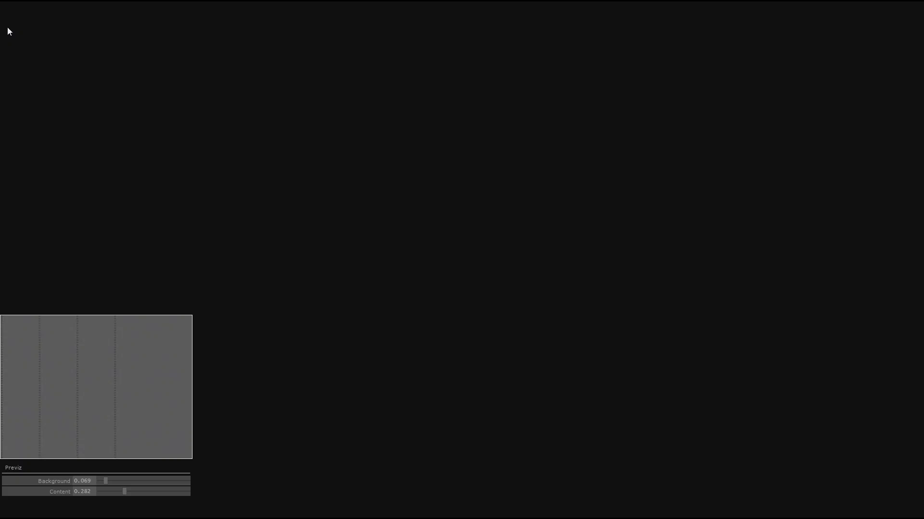
pyautogui.moveTo(114, 481); pyautogui.dragTo(149, 493)
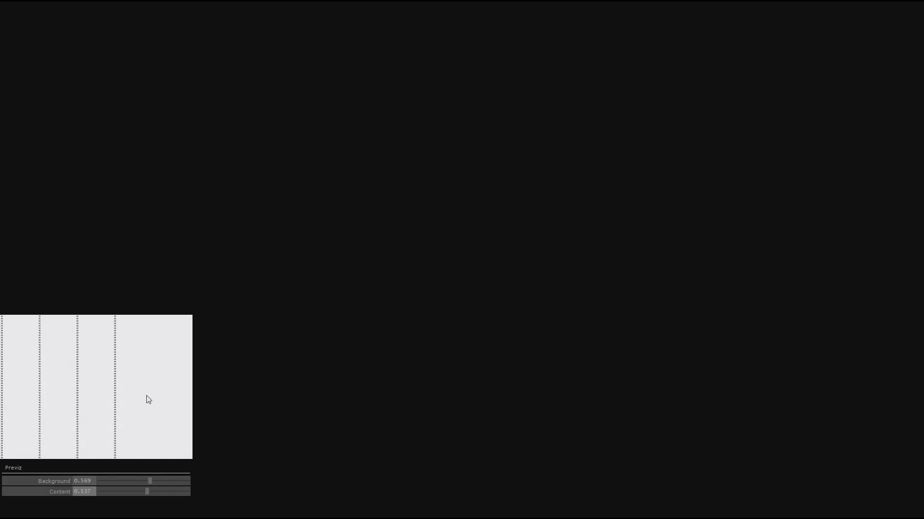
pyautogui.press('Escape')
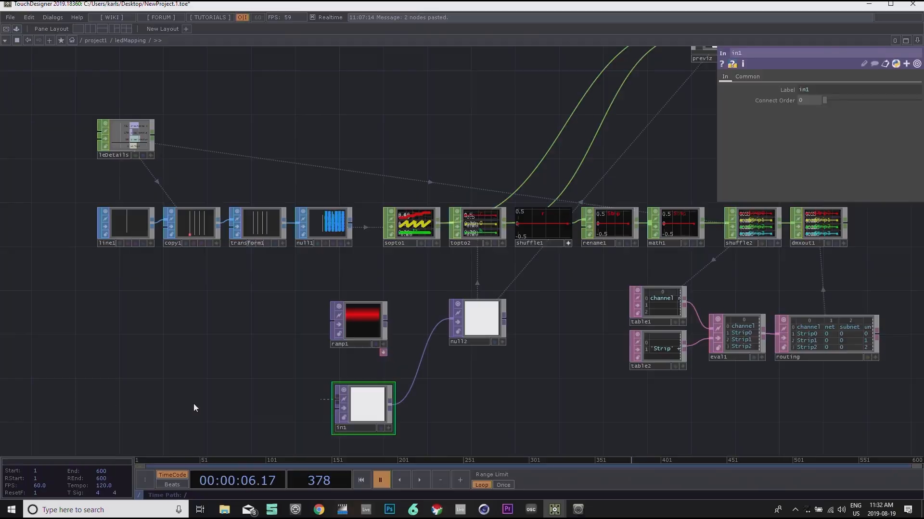
# Step: Leave the ledMapping network and go inside the Content component
pyautogui.moveTo(484, 391); pyautogui.dragTo(466, 389)
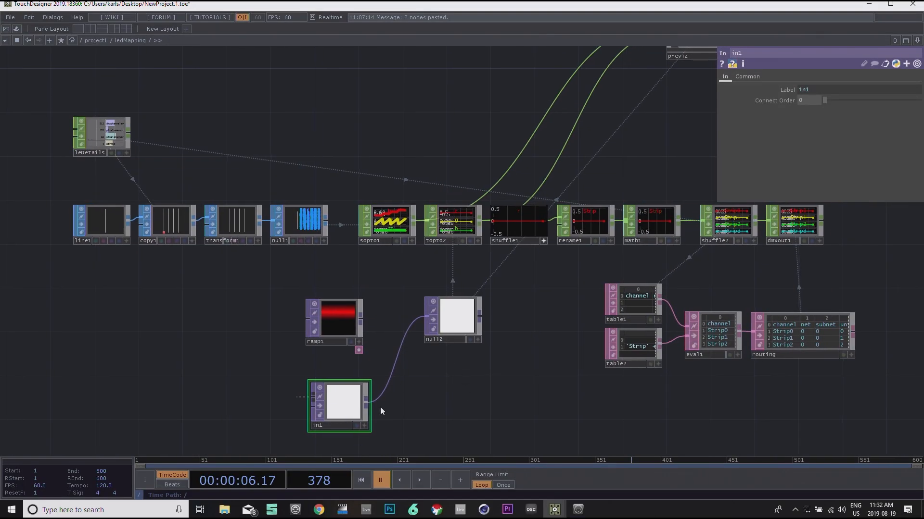
pyautogui.moveTo(323, 406); pyautogui.dragTo(324, 401)
pyautogui.moveTo(438, 395); pyautogui.dragTo(528, 407)
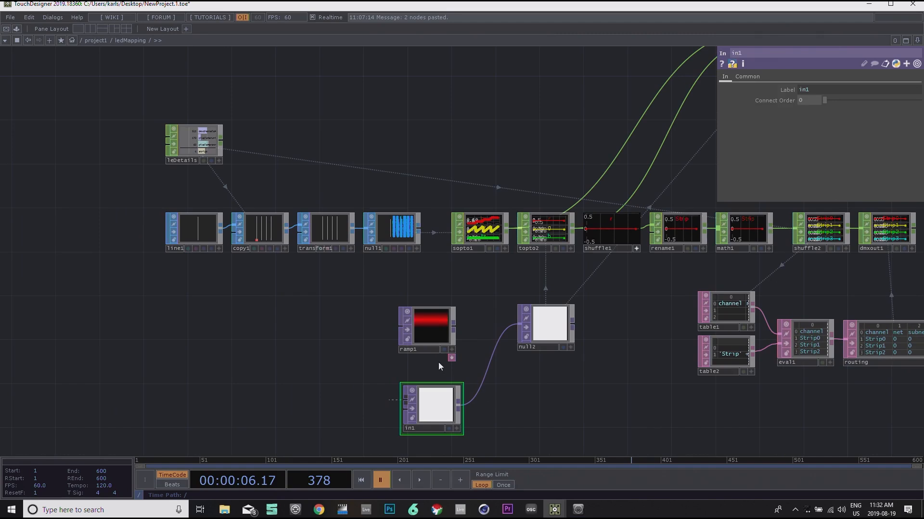
pyautogui.moveTo(169, 310); pyautogui.dragTo(243, 316)
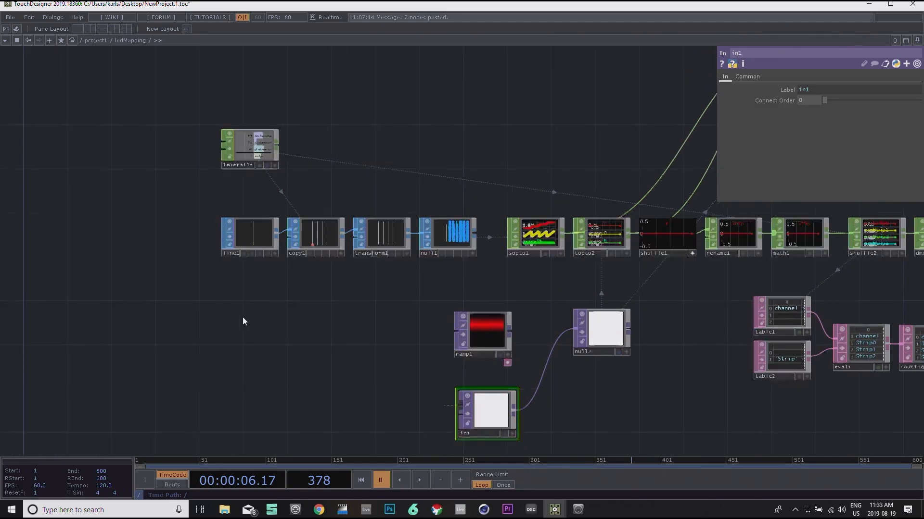
pyautogui.press('u')
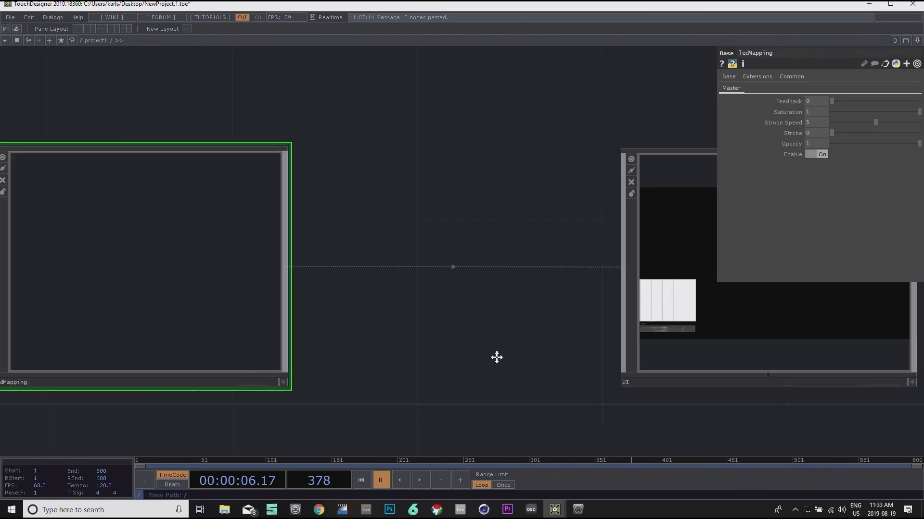
pyautogui.scroll(-3, 498, 356)
pyautogui.moveTo(227, 411); pyautogui.dragTo(408, 398)
pyautogui.moveTo(340, 318); pyautogui.dragTo(393, 315)
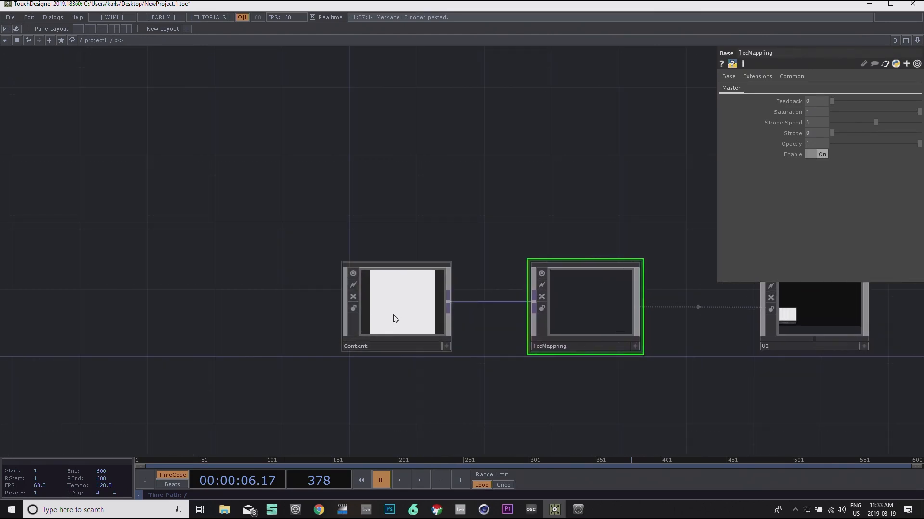
pyautogui.click(419, 302)
pyautogui.press('i')
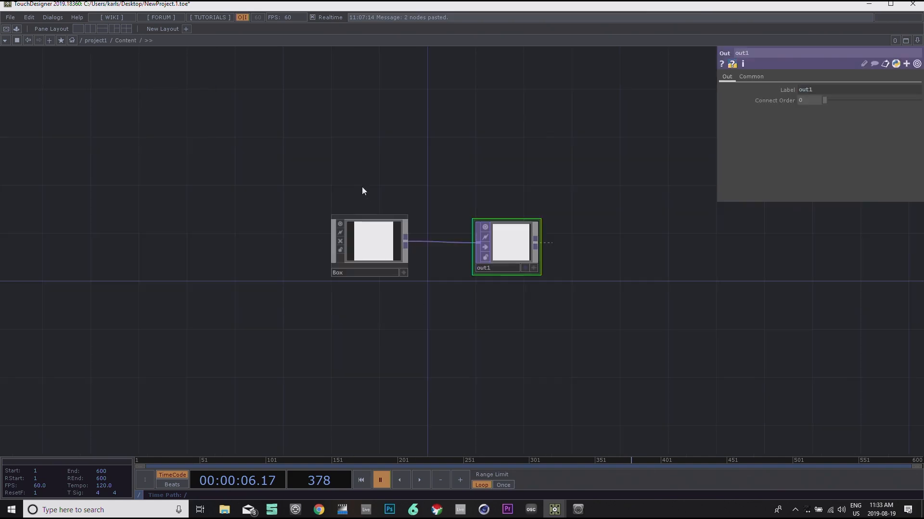
# Step: Set the Box component's Width to 0.401, Height to 0.412, X Position to 0.115 and Y Position to 0.154
pyautogui.click(355, 250)
pyautogui.moveTo(913, 101); pyautogui.dragTo(842, 132)
pyautogui.click(869, 122)
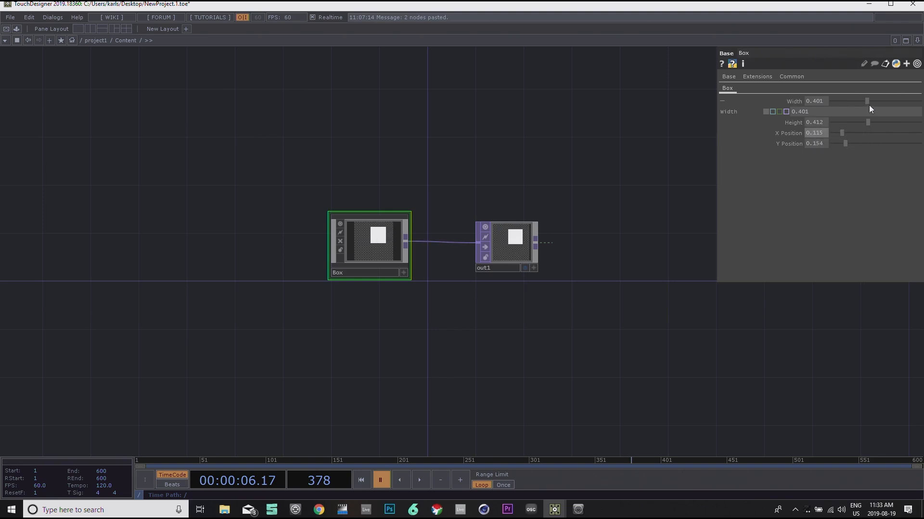
# Step: Check the adjusted box against the LED strips in the Perform mode preview and return to the network editor
pyautogui.moveTo(588, 164); pyautogui.dragTo(697, 190)
pyautogui.moveTo(481, 346); pyautogui.dragTo(452, 341)
pyautogui.moveTo(322, 205); pyautogui.dragTo(239, 211)
pyautogui.scroll(-1, 401, 228)
pyautogui.moveTo(486, 177); pyautogui.dragTo(435, 179)
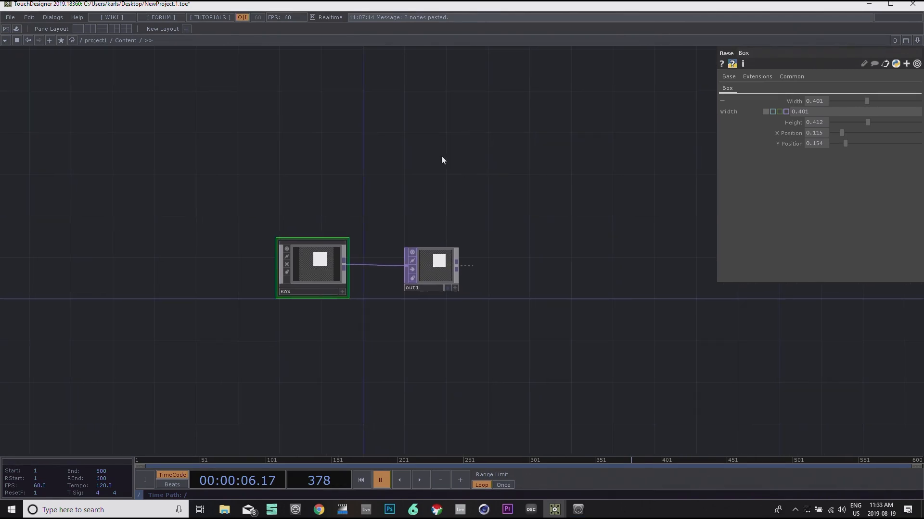
pyautogui.click(6, 30)
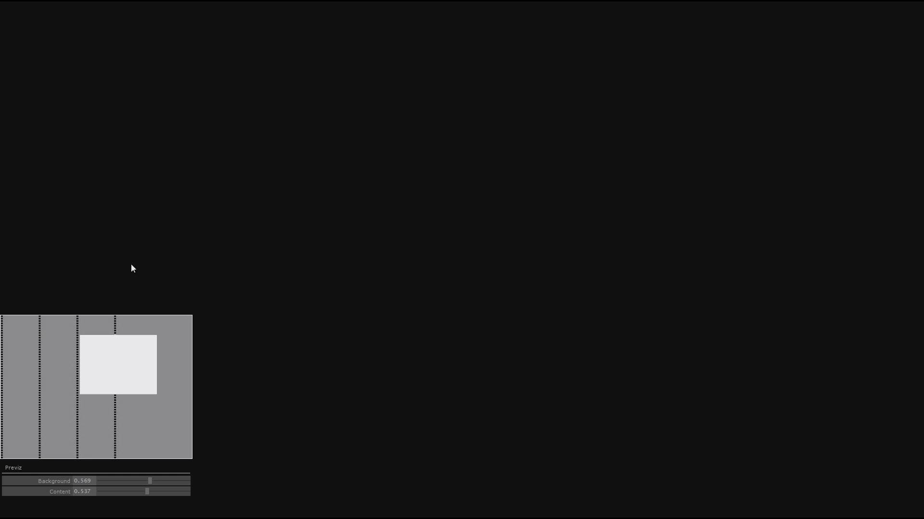
pyautogui.press('Escape')
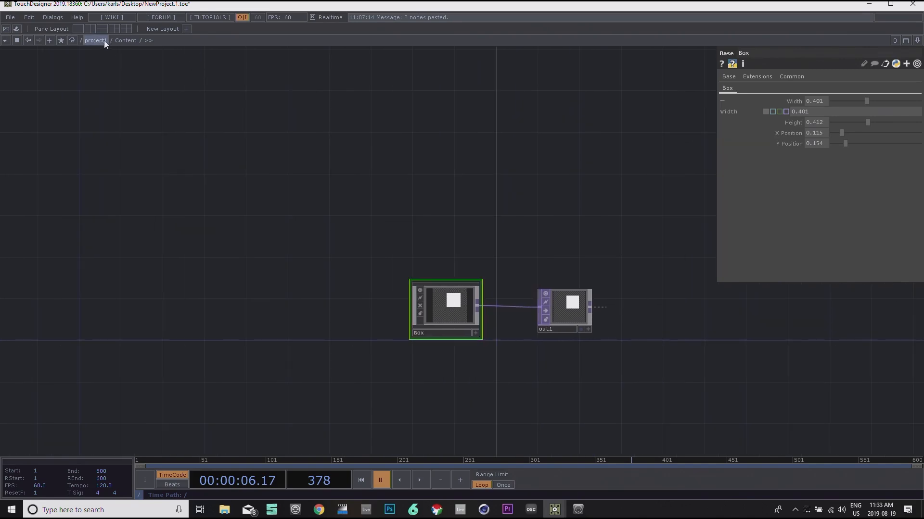
# Step: Switch from the Content network to the UI component and go inside container1
pyautogui.click(110, 40)
pyautogui.click(125, 72)
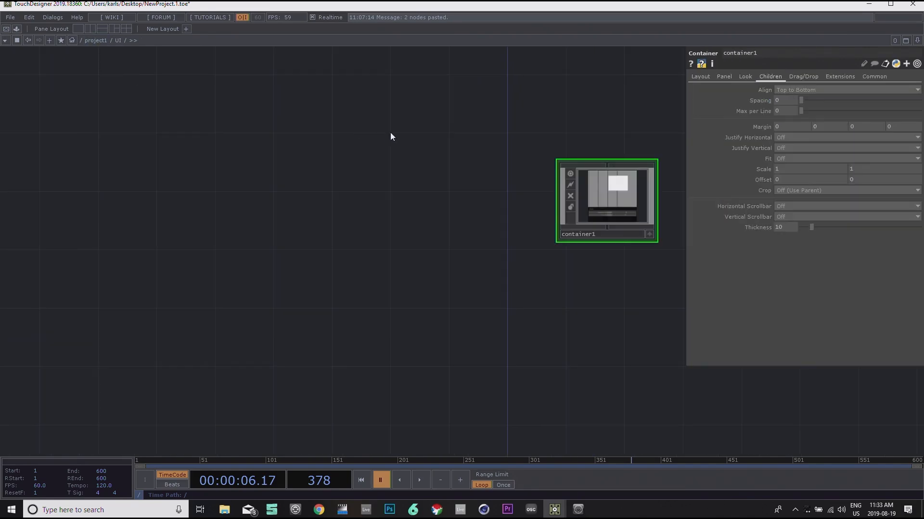
pyautogui.moveTo(415, 135); pyautogui.dragTo(324, 184)
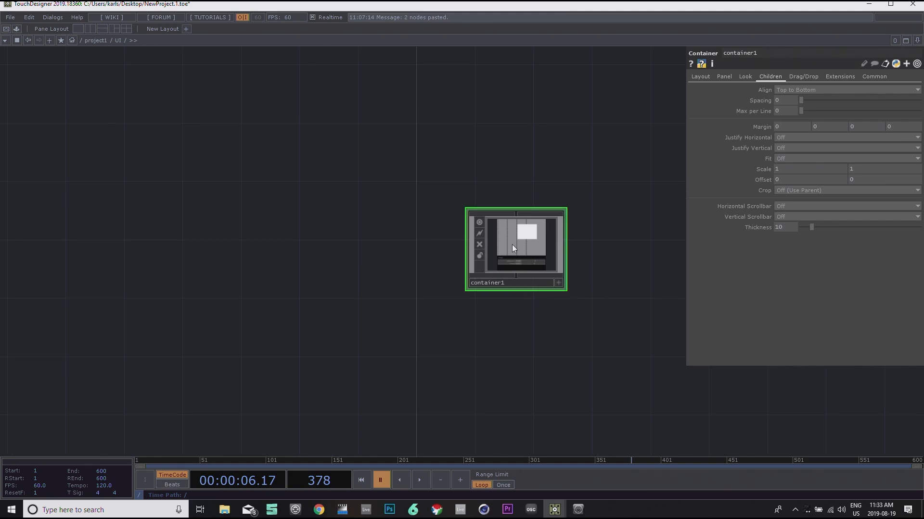
pyautogui.press('i')
pyautogui.moveTo(486, 198); pyautogui.dragTo(579, 211)
pyautogui.moveTo(506, 195); pyautogui.dragTo(519, 234)
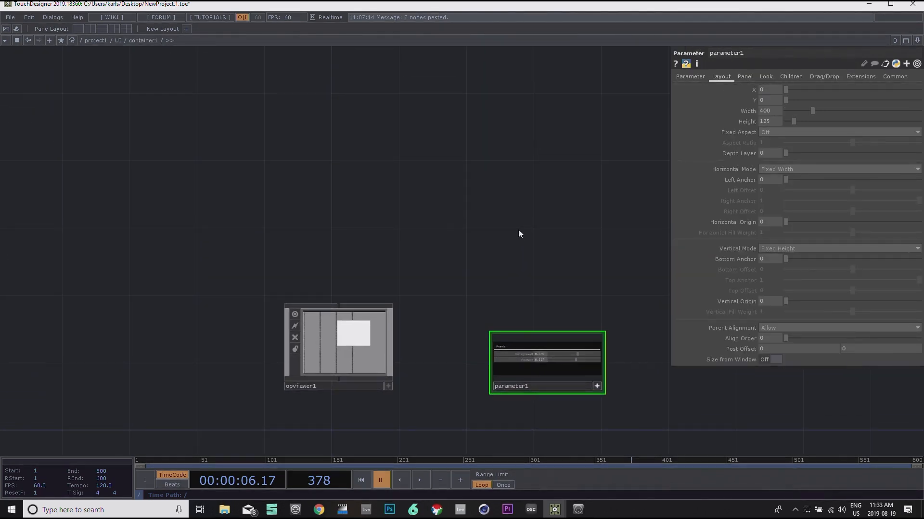
# Step: Deactivate the interactive viewer of parameter1 and start timeline playback
pyautogui.scroll(5, 533, 332)
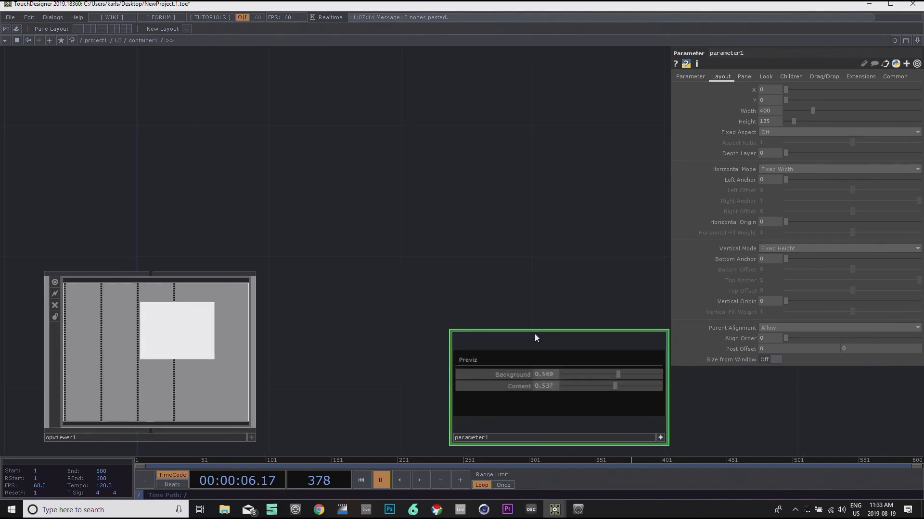
pyautogui.scroll(-4, 534, 332)
pyautogui.click(621, 408)
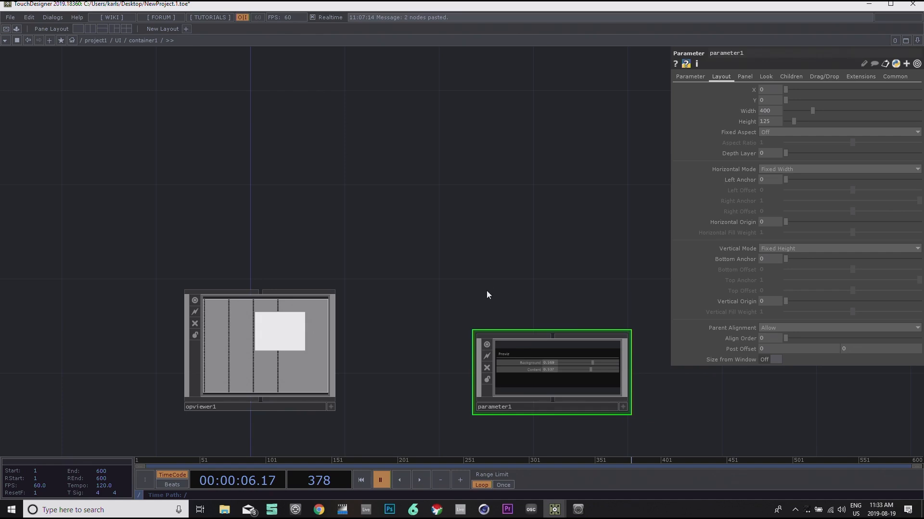
pyautogui.press('space')
pyautogui.moveTo(474, 274); pyautogui.dragTo(406, 291)
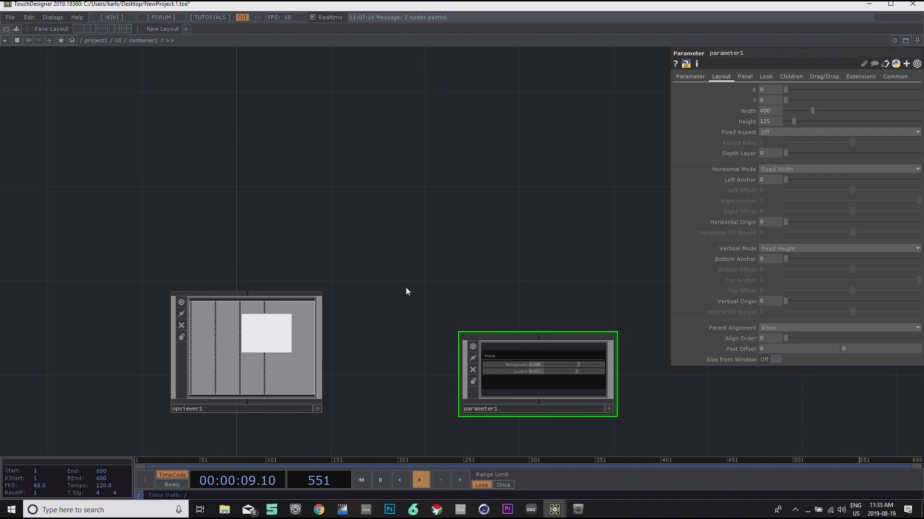
# Step: Go up from container1 to the UI network and add a Parameter component beside container1
pyautogui.press('u')
pyautogui.moveTo(558, 350); pyautogui.dragTo(480, 395)
pyautogui.moveTo(439, 232); pyautogui.dragTo(420, 262, button='middle')
pyautogui.moveTo(328, 290); pyautogui.dragTo(554, 290)
pyautogui.moveTo(453, 287); pyautogui.dragTo(451, 288, button='middle')
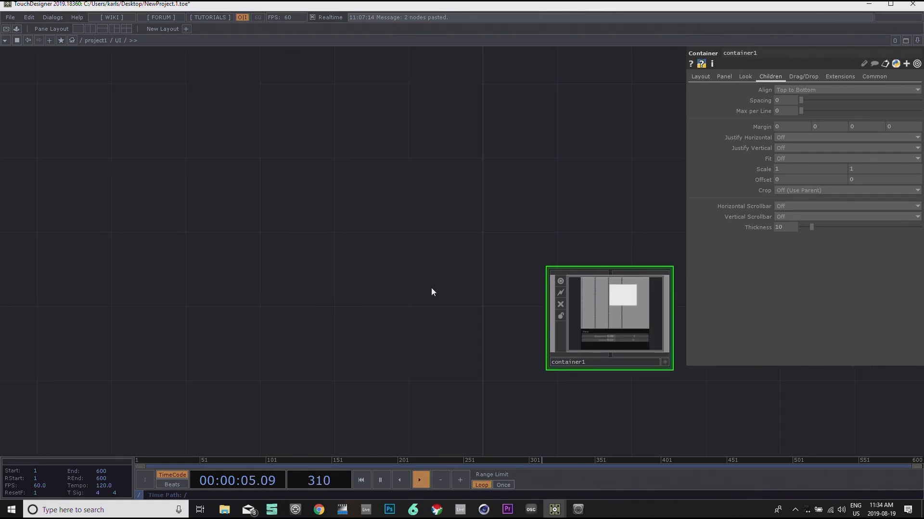
pyautogui.press('Tab')
pyautogui.click(200, 177)
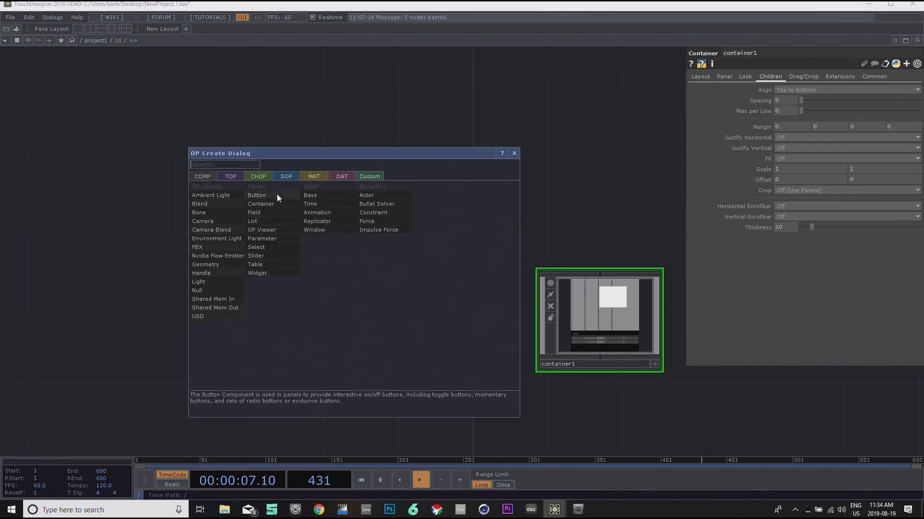
pyautogui.write('par')
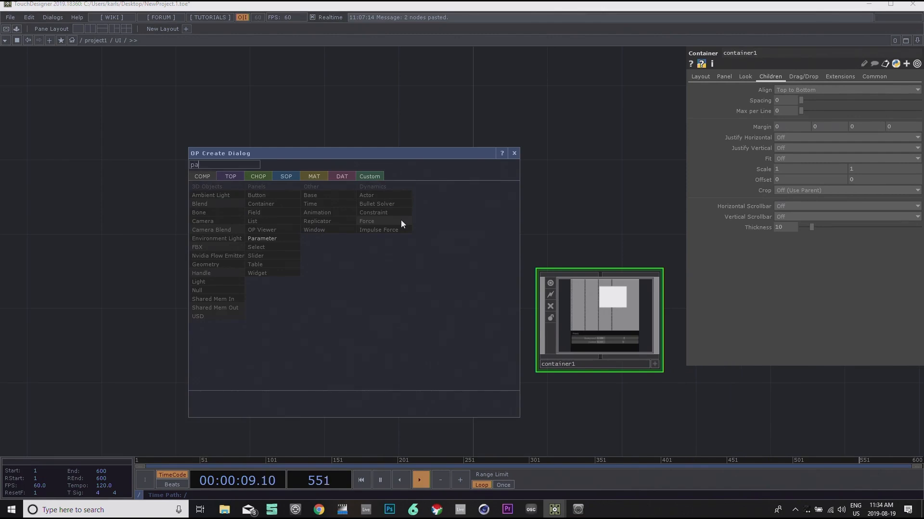
pyautogui.click(268, 240)
pyautogui.click(361, 310)
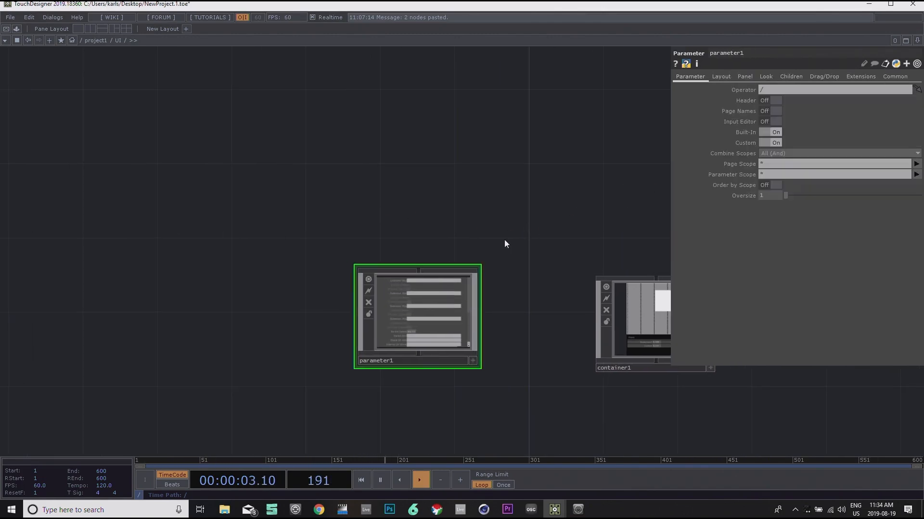
# Step: Split the workspace into two side-by-side panes and show the Content network in one of them
pyautogui.click(917, 165)
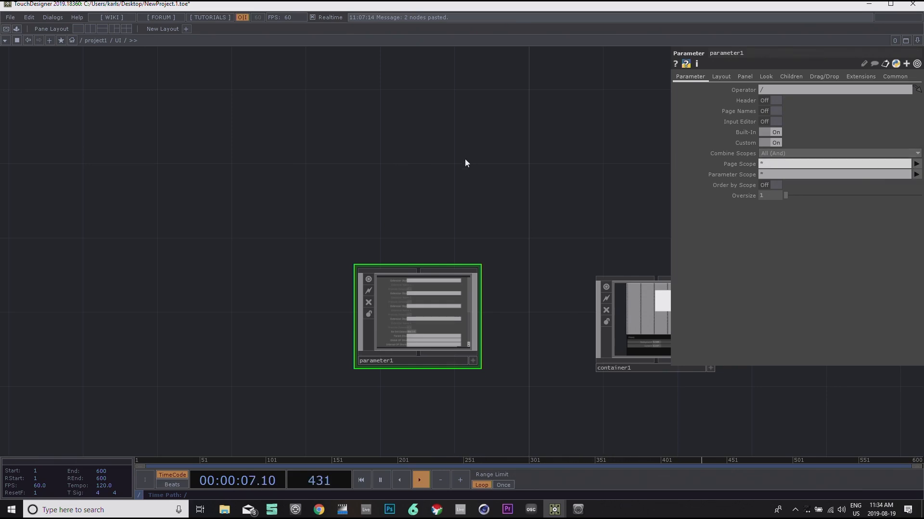
pyautogui.click(89, 29)
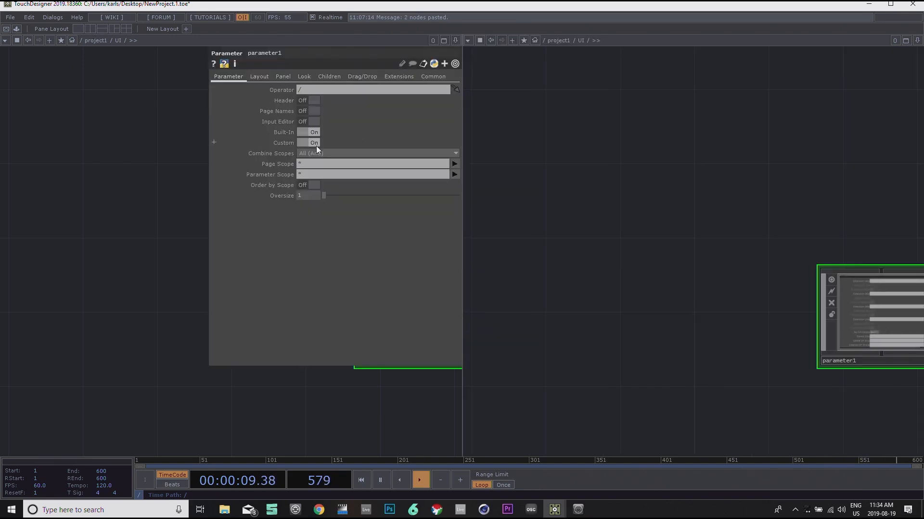
pyautogui.click(111, 41)
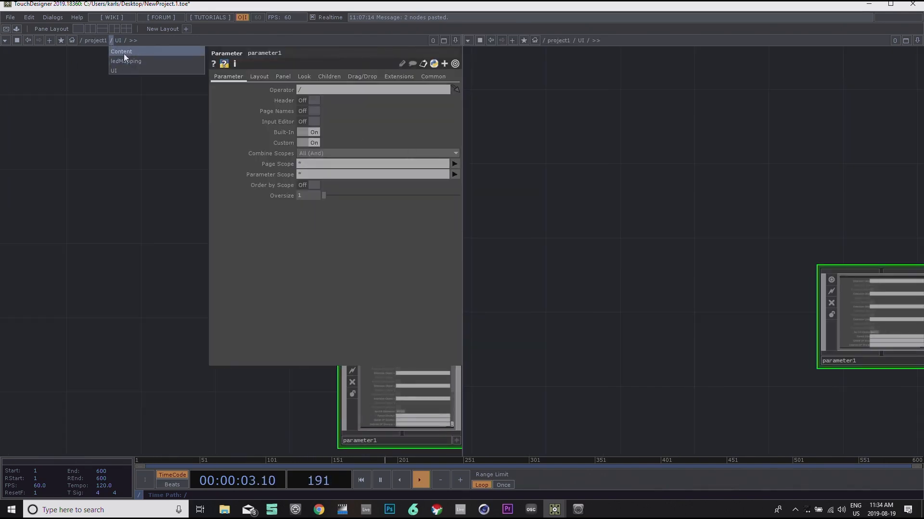
pyautogui.click(123, 52)
pyautogui.moveTo(187, 289); pyautogui.dragTo(117, 282)
# Step: Assign Content's Box component to the new parameter1 as its Operator, using a relative path
pyautogui.moveTo(765, 209); pyautogui.dragTo(601, 221)
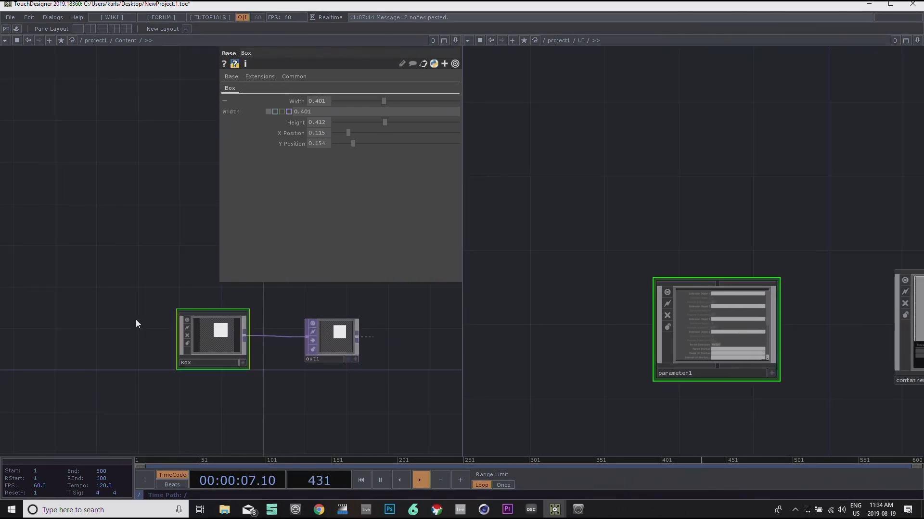
pyautogui.moveTo(212, 345); pyautogui.dragTo(743, 320)
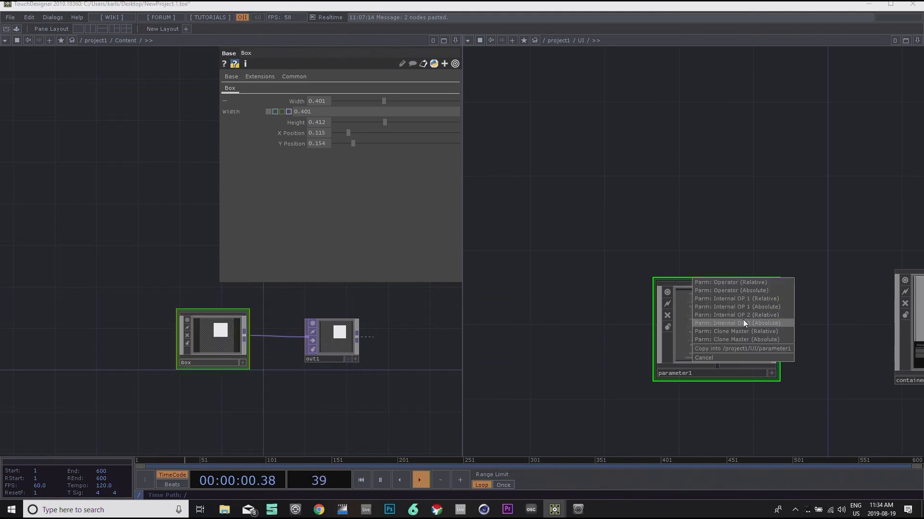
pyautogui.click(738, 284)
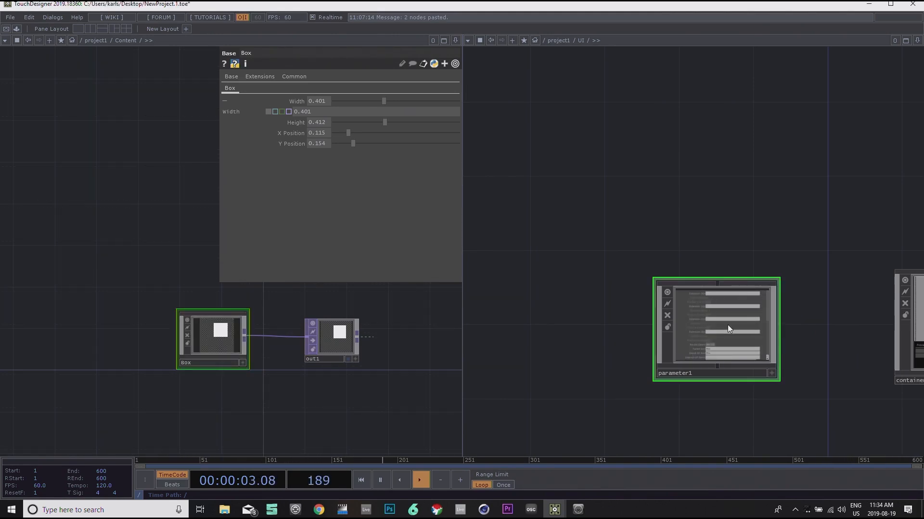
# Step: Limit parameter1's Page Scope to the Box page and turn on Page Names
pyautogui.scroll(3, 724, 288)
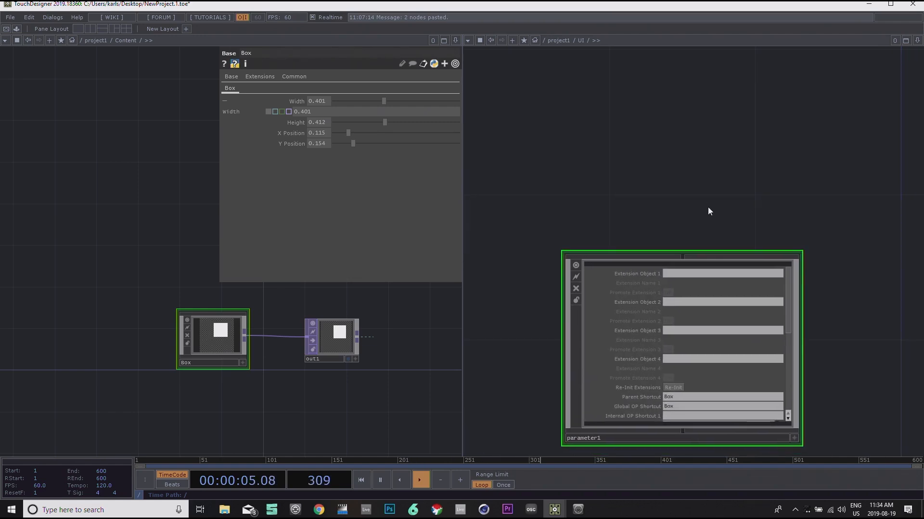
pyautogui.press('p')
pyautogui.moveTo(607, 163); pyautogui.dragTo(542, 147)
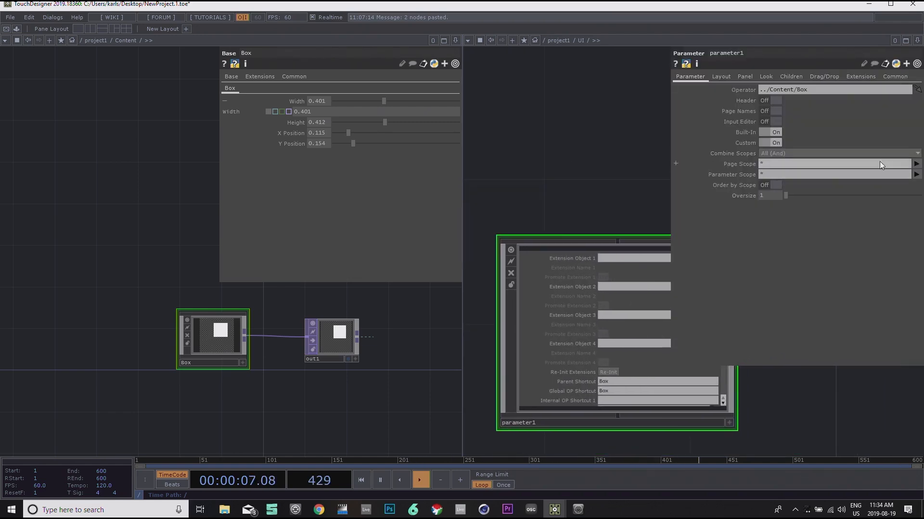
pyautogui.click(917, 165)
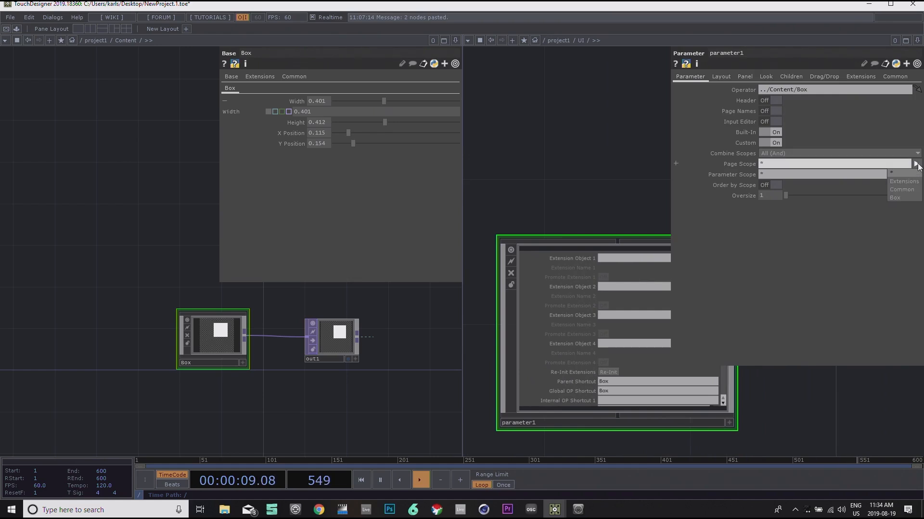
pyautogui.click(895, 197)
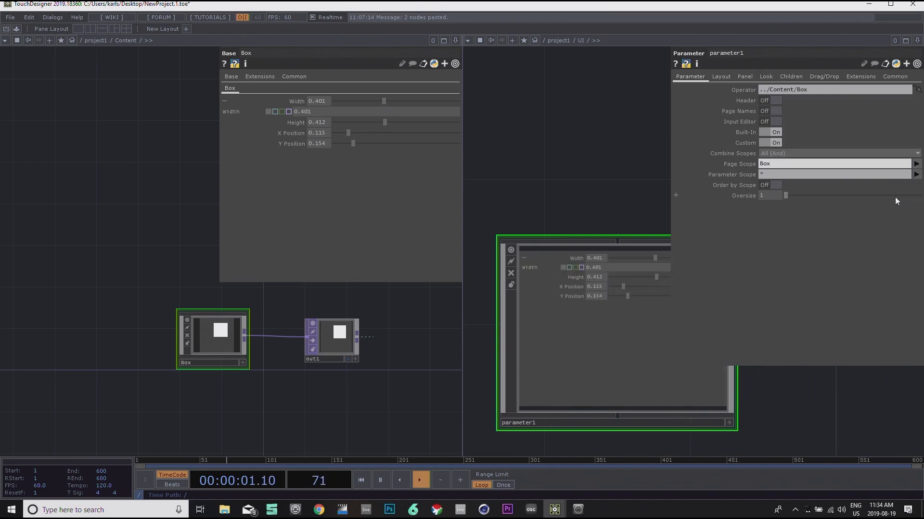
pyautogui.moveTo(588, 151); pyautogui.dragTo(534, 224)
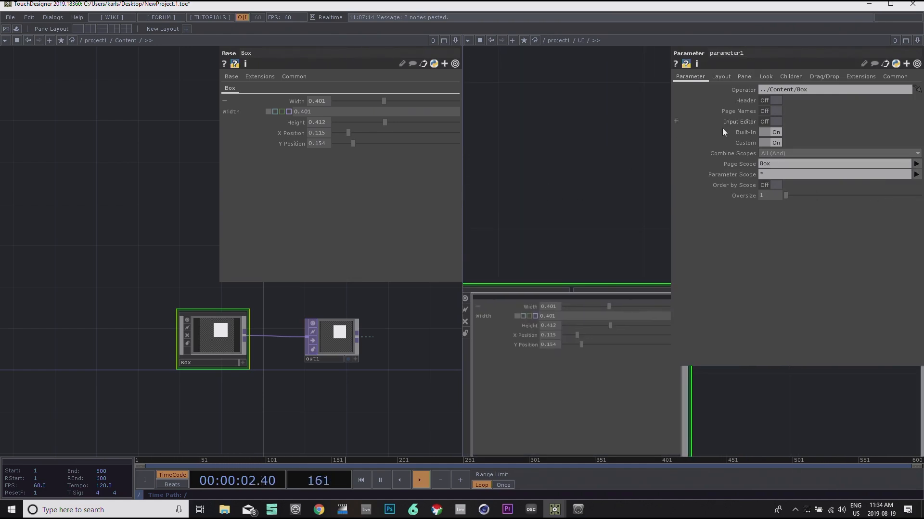
pyautogui.click(775, 112)
pyautogui.moveTo(550, 192); pyautogui.dragTo(601, 211)
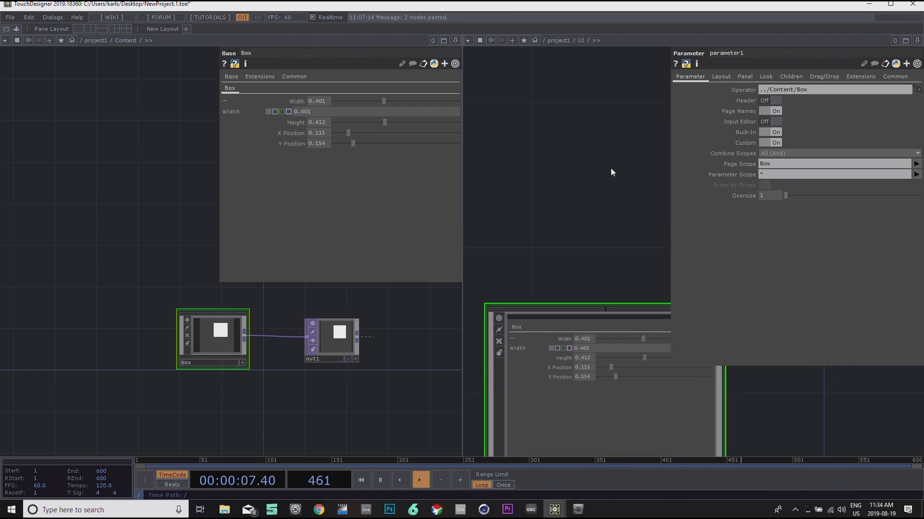
# Step: Set parameter1's Background Alpha to 0 and its layout Height to 187
pyautogui.click(765, 77)
pyautogui.moveTo(914, 101); pyautogui.dragTo(736, 99)
pyautogui.scroll(-3, 575, 191)
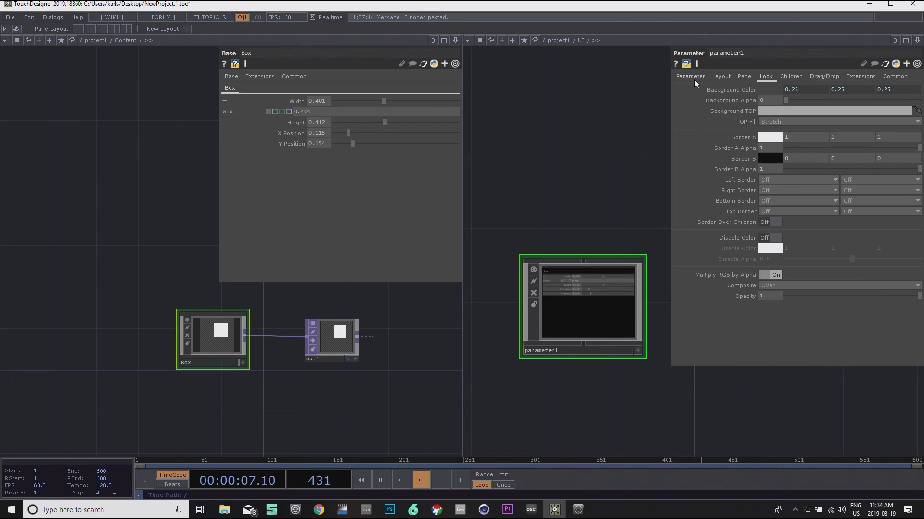
pyautogui.click(722, 77)
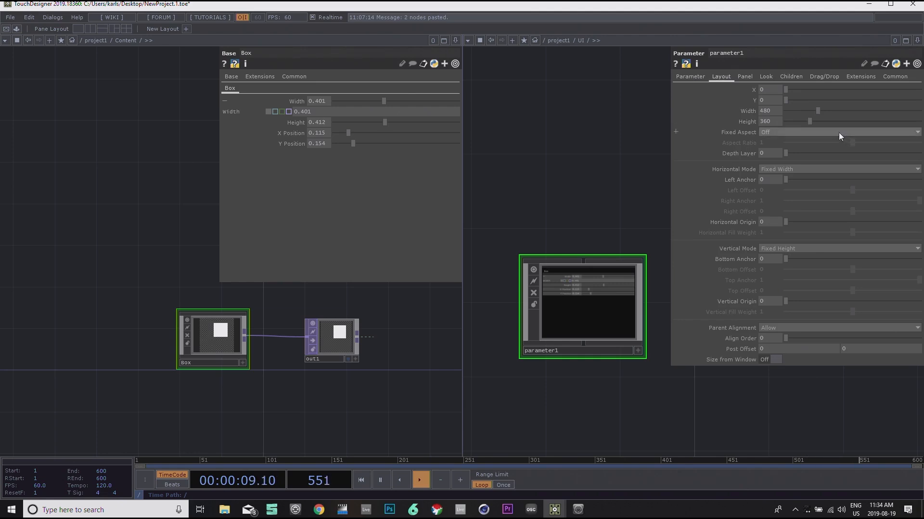
pyautogui.moveTo(812, 120); pyautogui.dragTo(800, 123)
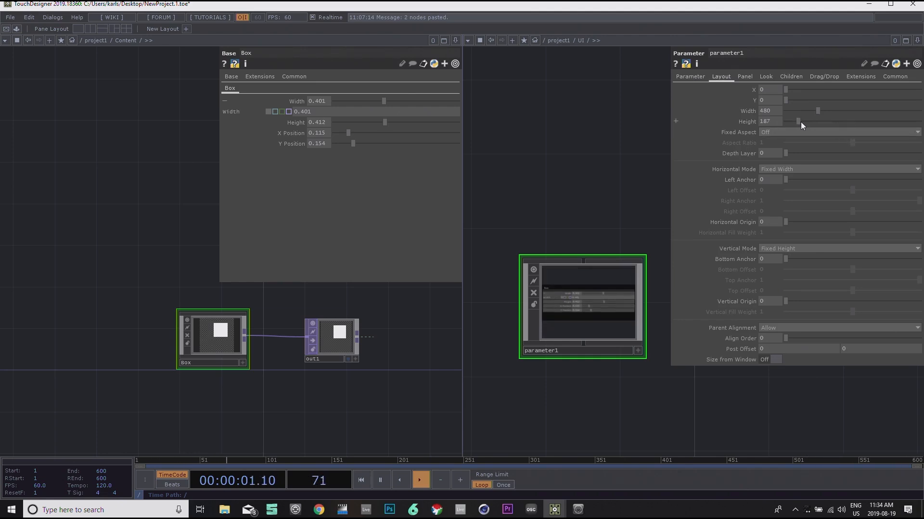
pyautogui.scroll(5, 573, 195)
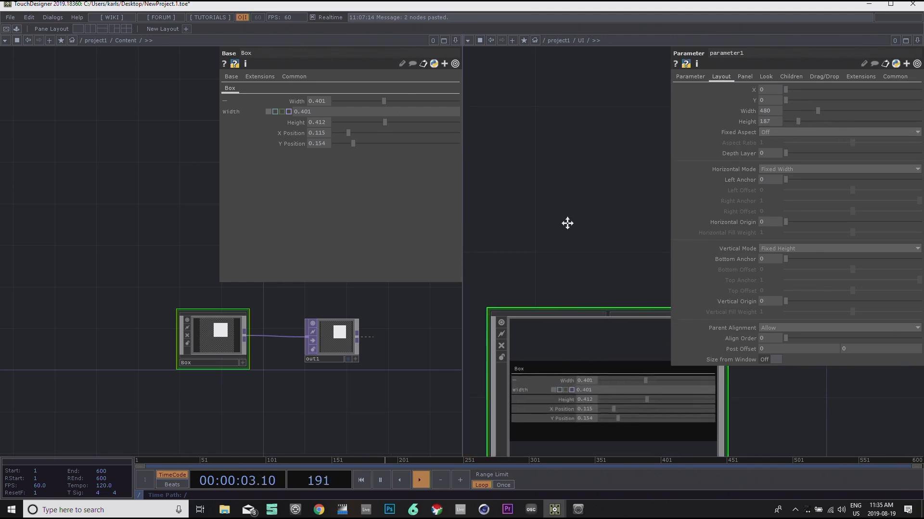
# Step: Set the height of the parameter1 panel in the UI network to 200
pyautogui.moveTo(606, 285); pyautogui.dragTo(622, 239)
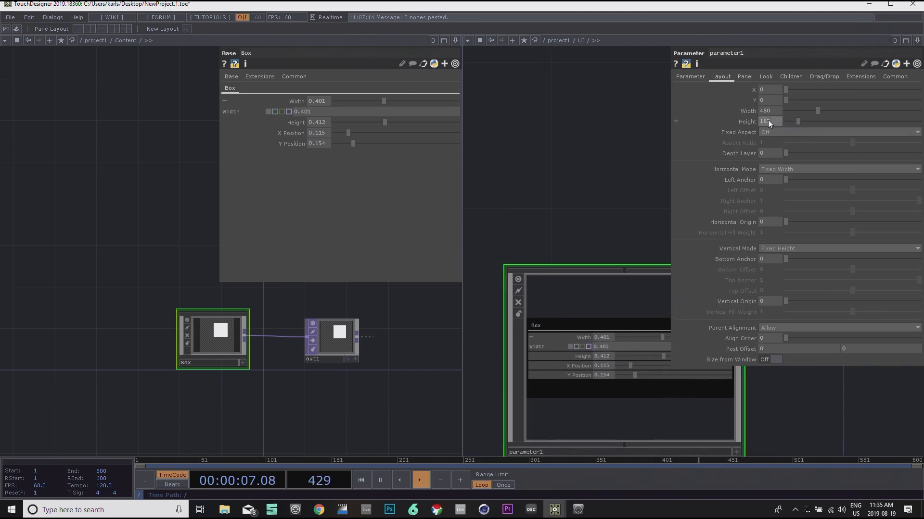
pyautogui.write('200')
pyautogui.press('Return')
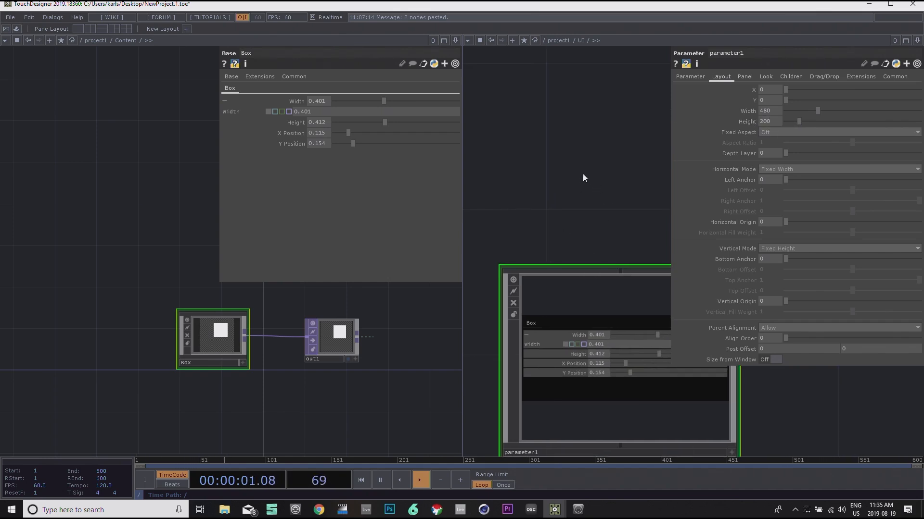
pyautogui.moveTo(583, 176); pyautogui.dragTo(561, 220)
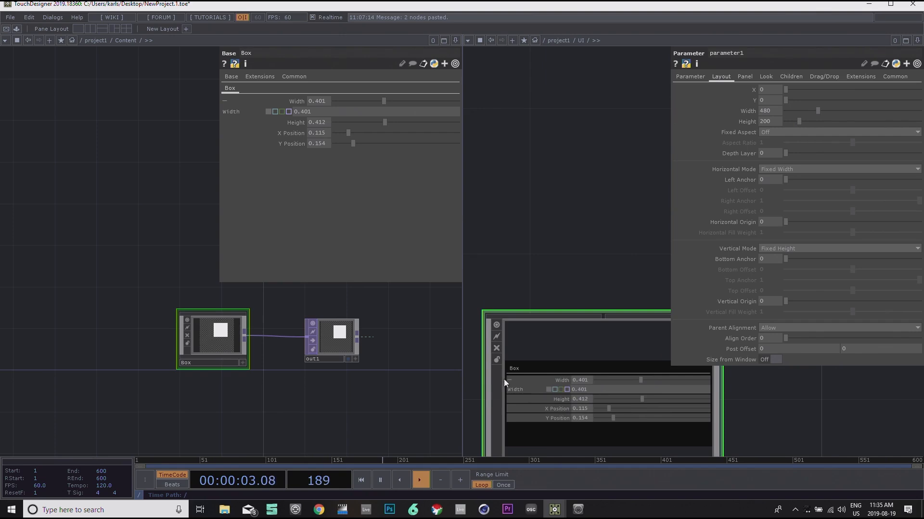
# Step: Make the parameter1 node's viewer interactive in the UI network
pyautogui.moveTo(544, 242); pyautogui.dragTo(551, 198)
pyautogui.click(721, 452)
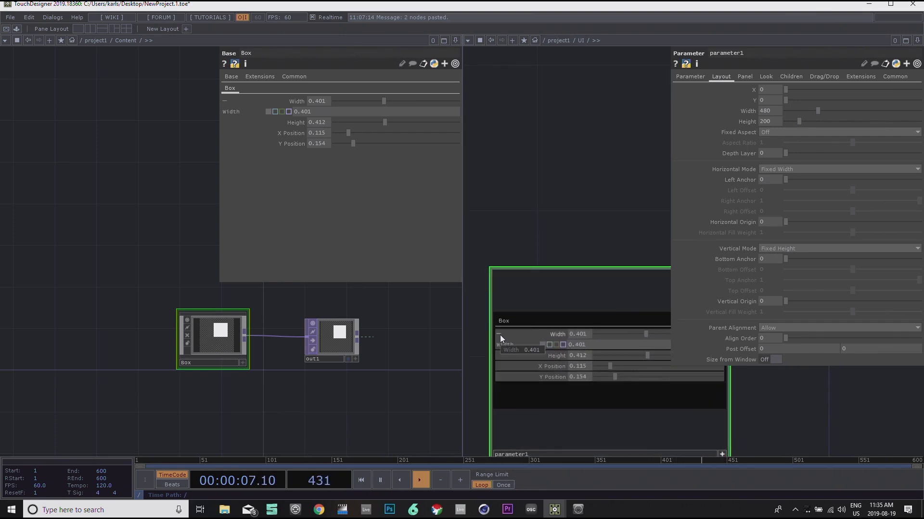
pyautogui.scroll(-5, 583, 254)
pyautogui.moveTo(592, 251); pyautogui.dragTo(535, 298)
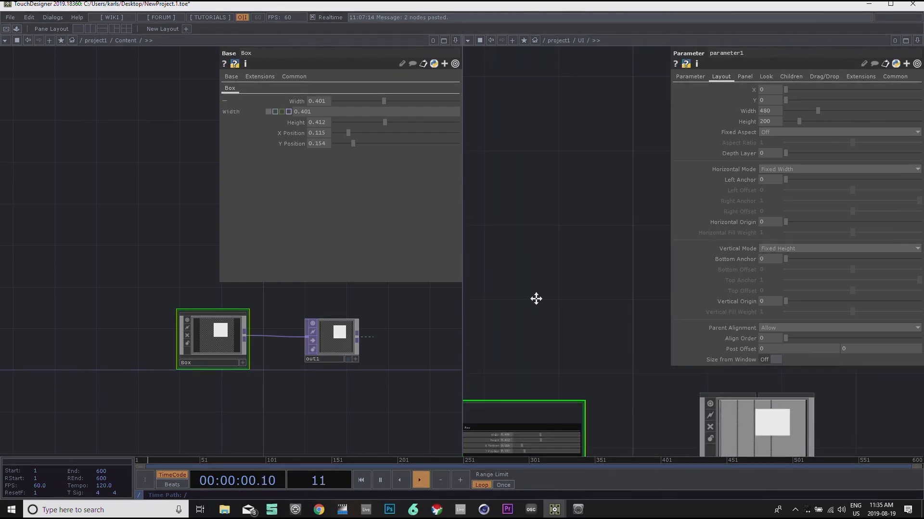
# Step: Reduce the workspace to a single network pane and frame the nodes of the project1 network
pyautogui.click(454, 40)
pyautogui.click(373, 109)
pyautogui.press('h')
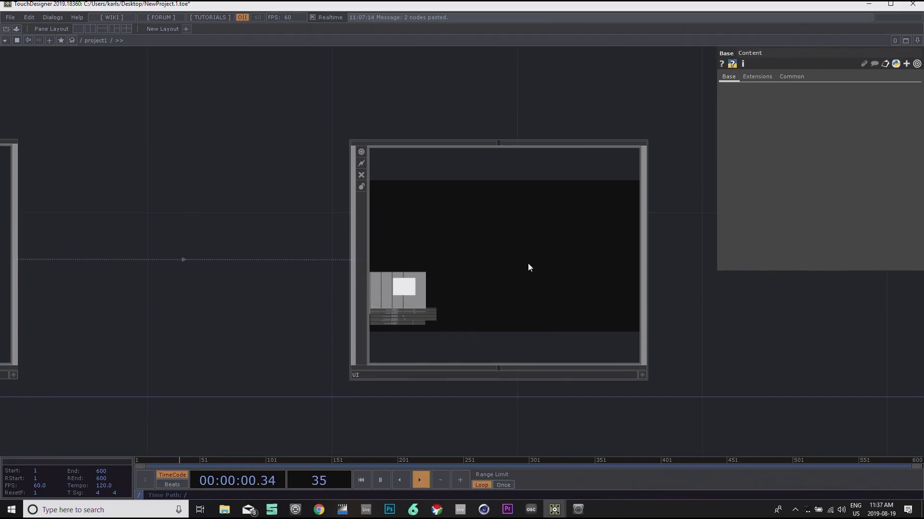
pyautogui.press('h')
# Step: Align the UI container's children Left to Right
pyautogui.click(430, 232)
pyautogui.scroll(5, 374, 248)
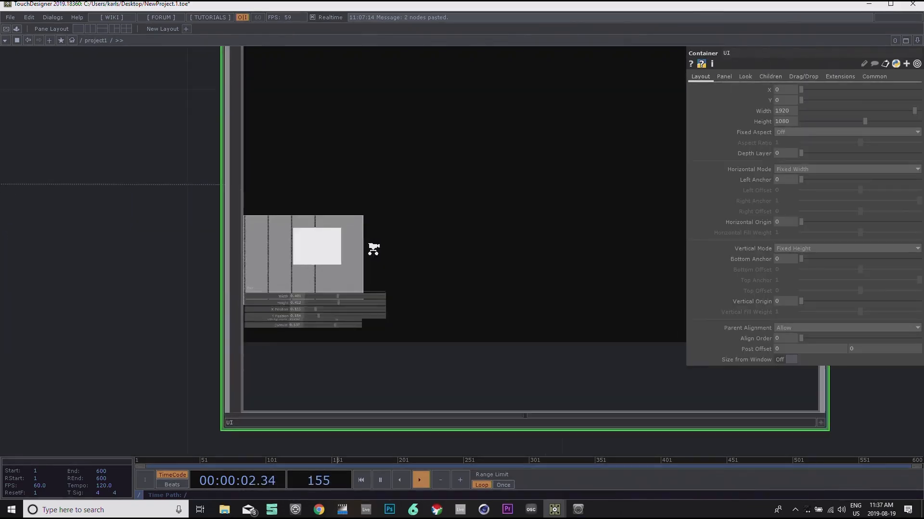
pyautogui.scroll(-4, 492, 212)
pyautogui.moveTo(321, 214); pyautogui.dragTo(265, 206)
pyautogui.scroll(3, 309, 286)
pyautogui.scroll(1, 309, 285)
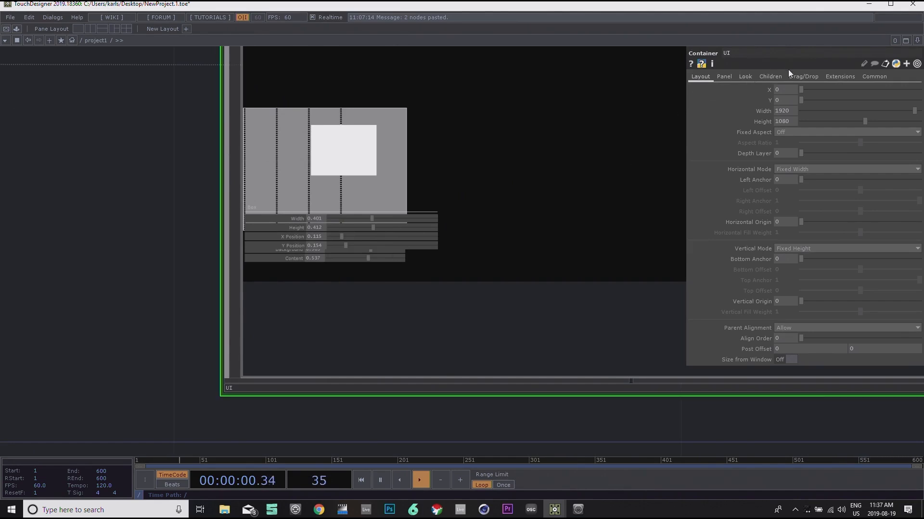
pyautogui.click(769, 77)
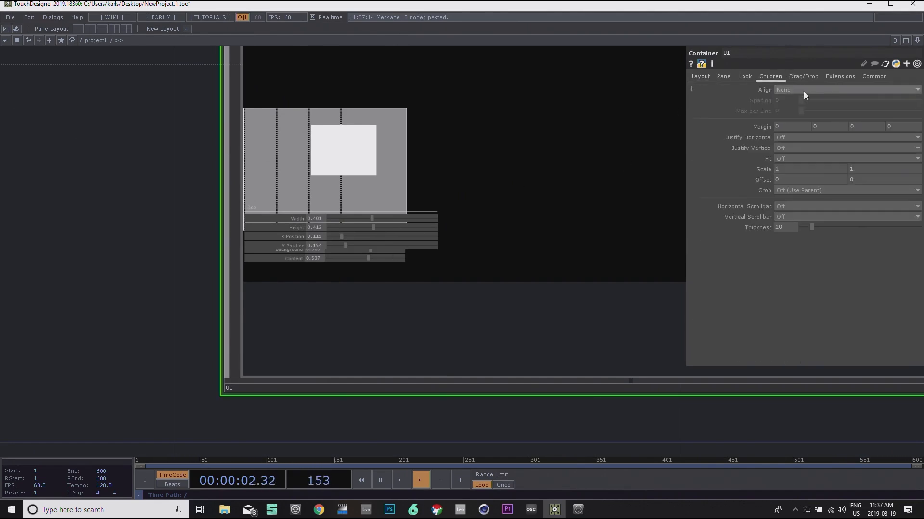
pyautogui.click(801, 89)
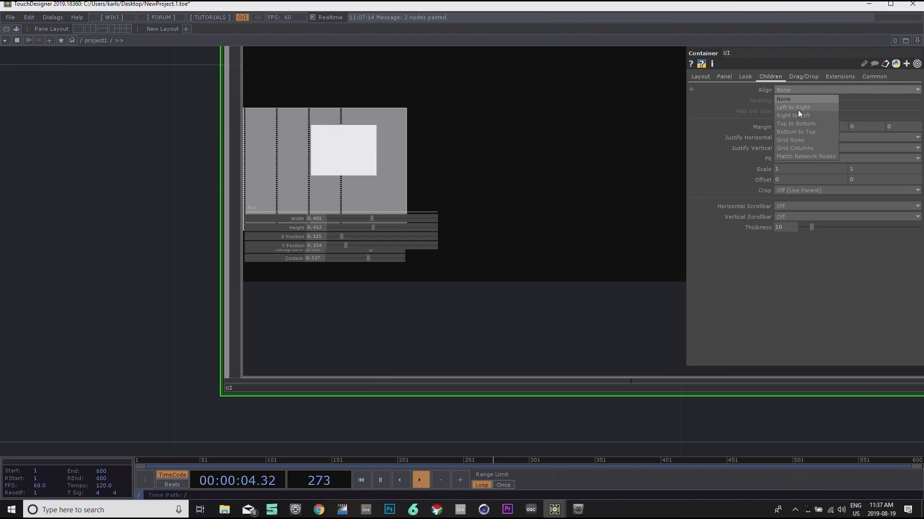
pyautogui.click(793, 107)
pyautogui.scroll(-5, 463, 175)
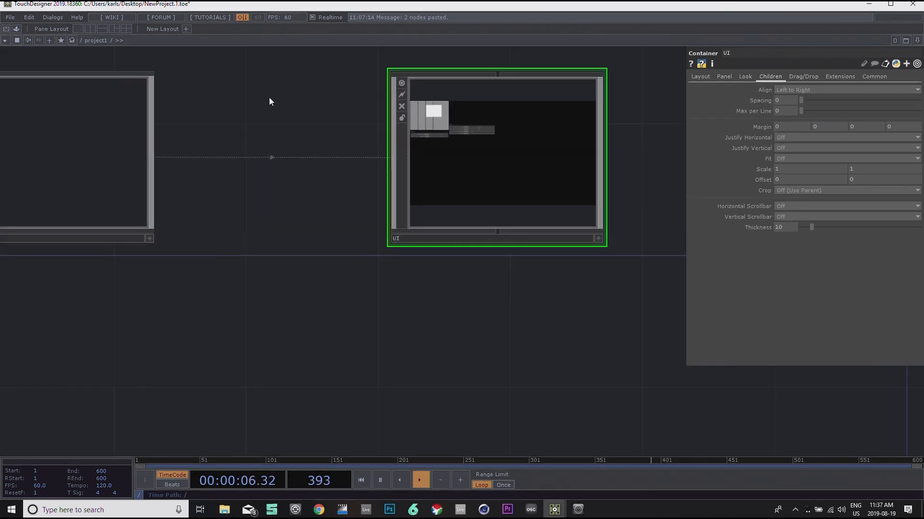
pyautogui.scroll(3, 437, 246)
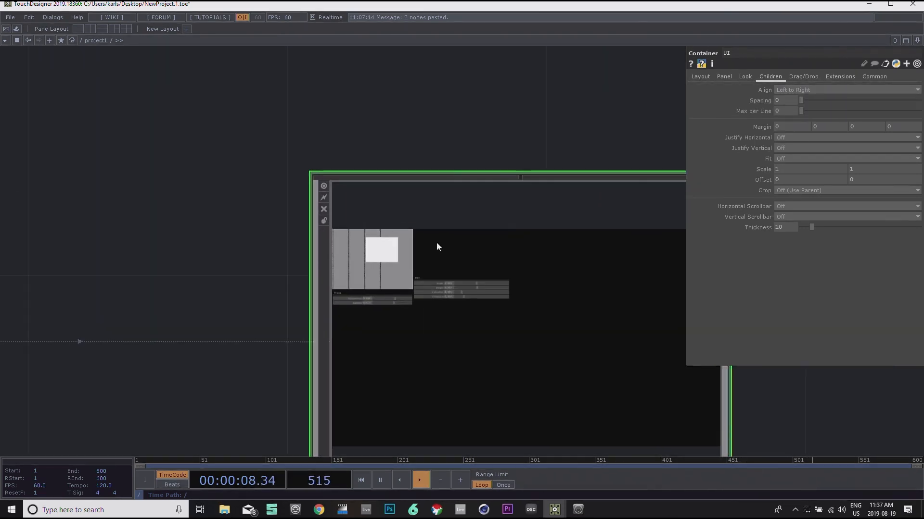
pyautogui.moveTo(454, 89); pyautogui.dragTo(352, 76)
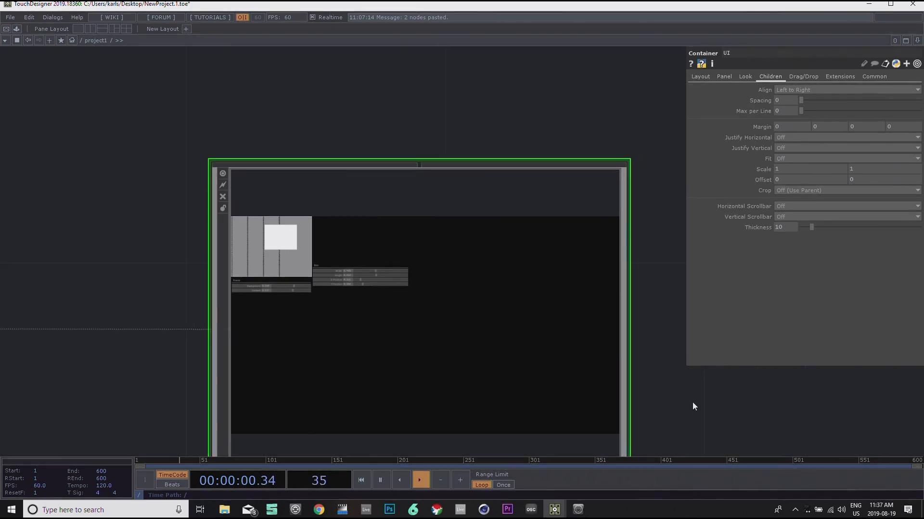
# Step: Enter the UI container's network and turn off the parameter1 node's interactive viewer
pyautogui.moveTo(717, 394); pyautogui.dragTo(629, 321)
pyautogui.moveTo(67, 211); pyautogui.dragTo(321, 165)
pyautogui.scroll(5, 446, 177)
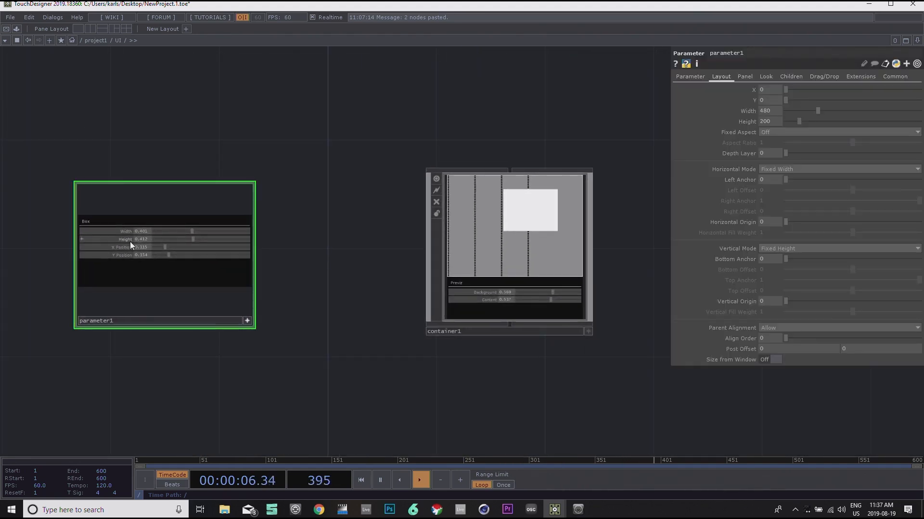
pyautogui.click(247, 320)
pyautogui.moveTo(349, 260); pyautogui.dragTo(382, 206)
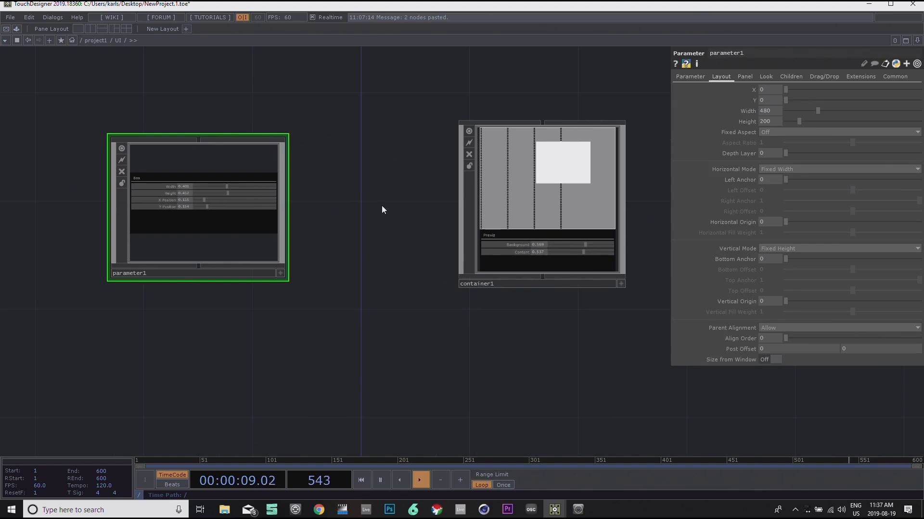
# Step: Rename the container1 node in the UI network as Previz
pyautogui.click(533, 215)
pyautogui.click(220, 239)
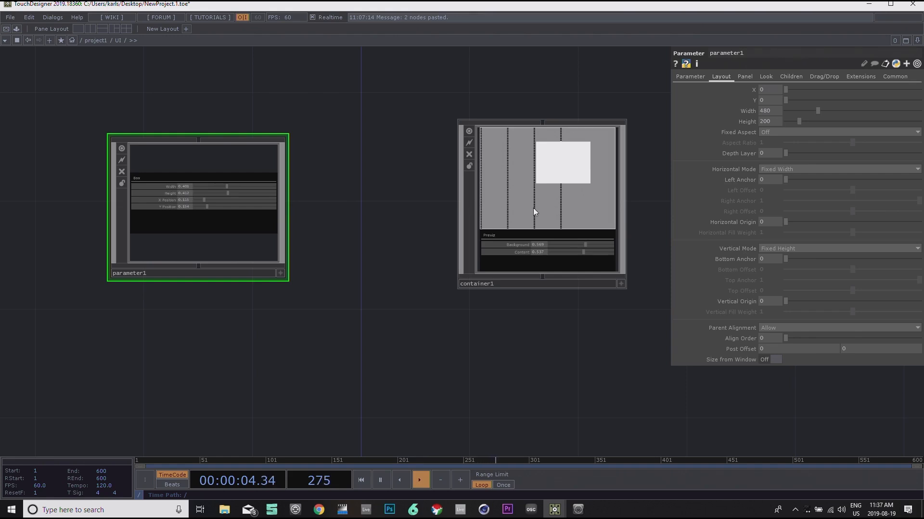
pyautogui.click(533, 209)
pyautogui.moveTo(559, 313); pyautogui.dragTo(511, 296)
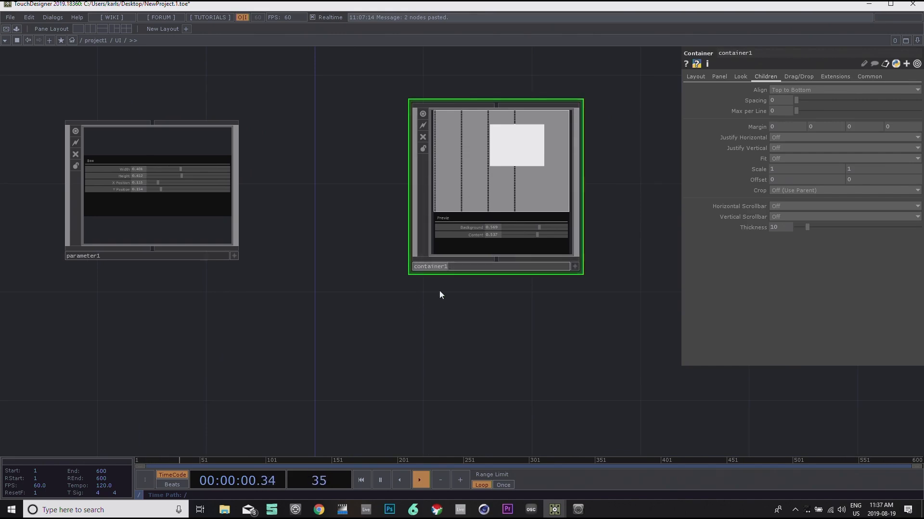
pyautogui.scroll(3, 456, 281)
pyautogui.moveTo(512, 346); pyautogui.dragTo(496, 399)
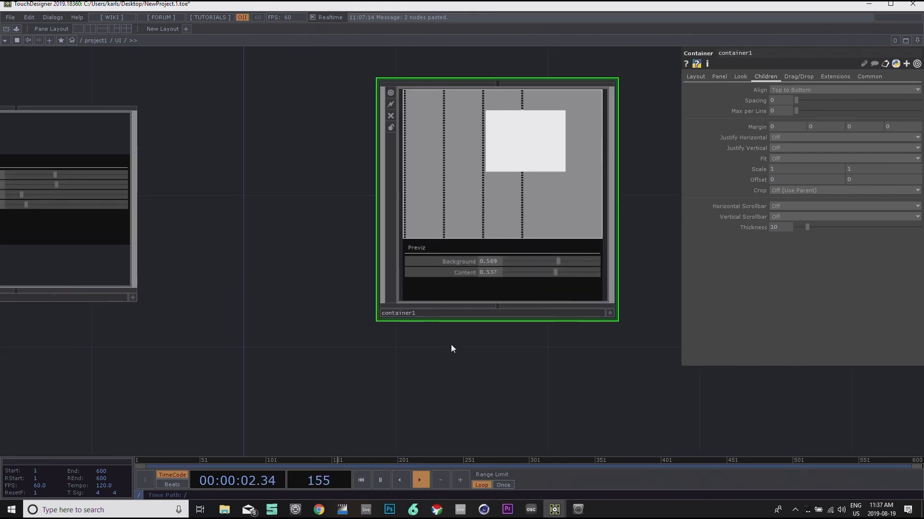
pyautogui.click(429, 314)
pyautogui.write('Pre')
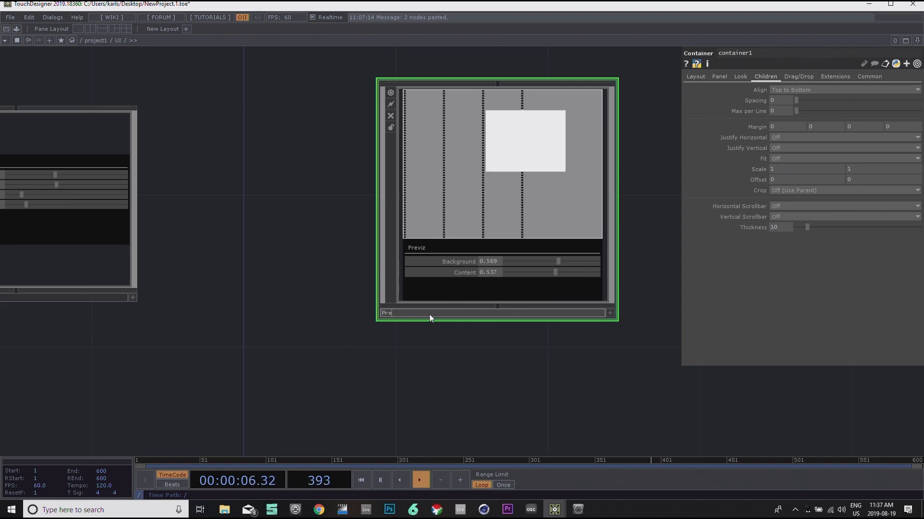
pyautogui.write('viz')
pyautogui.press('Return')
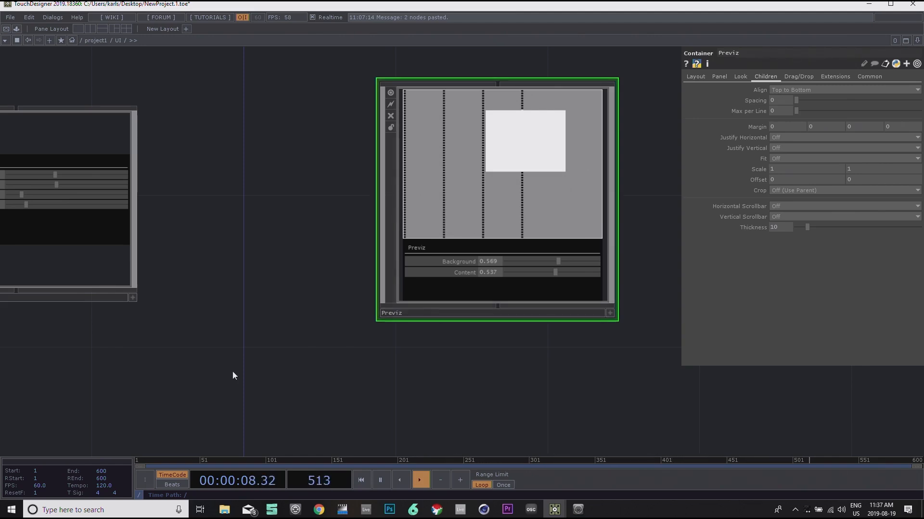
# Step: Set the Previz container's Align Order to 1
pyautogui.moveTo(233, 371); pyautogui.dragTo(309, 364)
pyautogui.moveTo(496, 363); pyautogui.dragTo(340, 380)
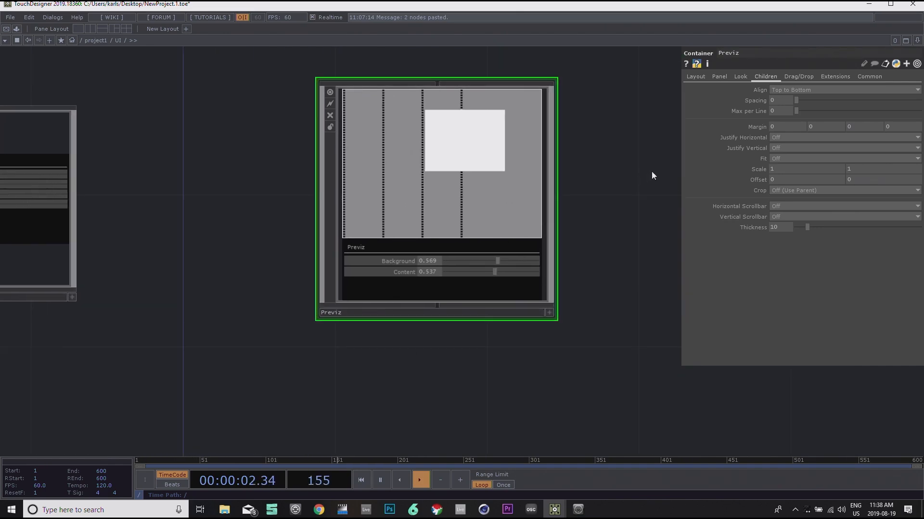
pyautogui.moveTo(190, 228); pyautogui.dragTo(281, 250)
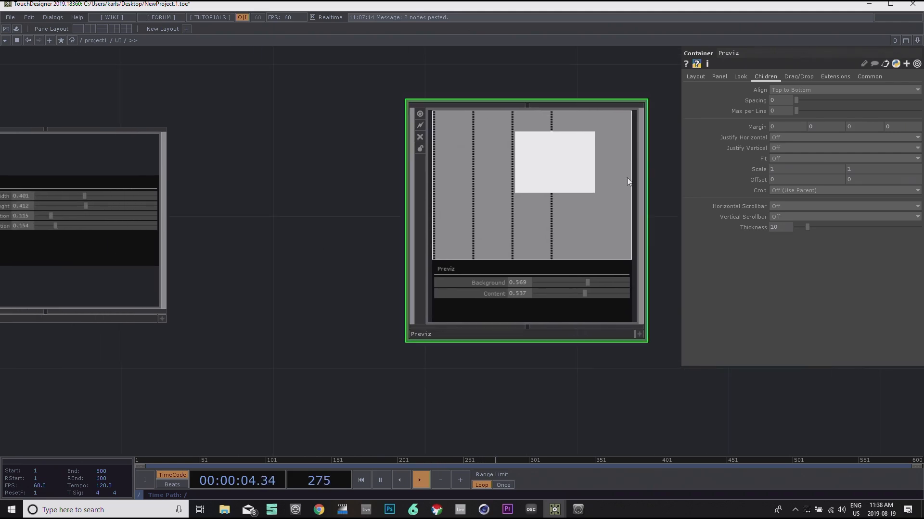
pyautogui.click(694, 77)
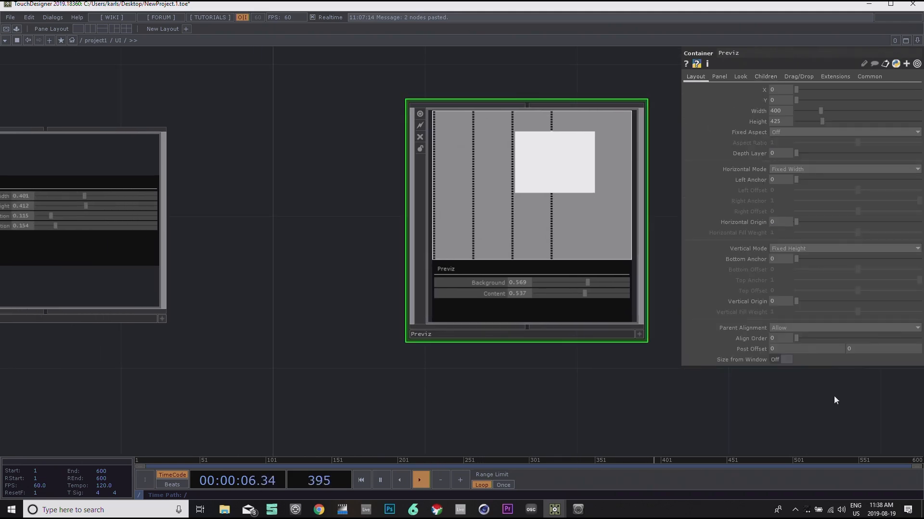
pyautogui.moveTo(785, 337); pyautogui.dragTo(745, 334)
pyautogui.write('1')
pyautogui.press('Return')
# Step: Return to the project1 network and set the spacing between the UI container's children to 100
pyautogui.press('u')
pyautogui.moveTo(57, 205); pyautogui.dragTo(63, 333)
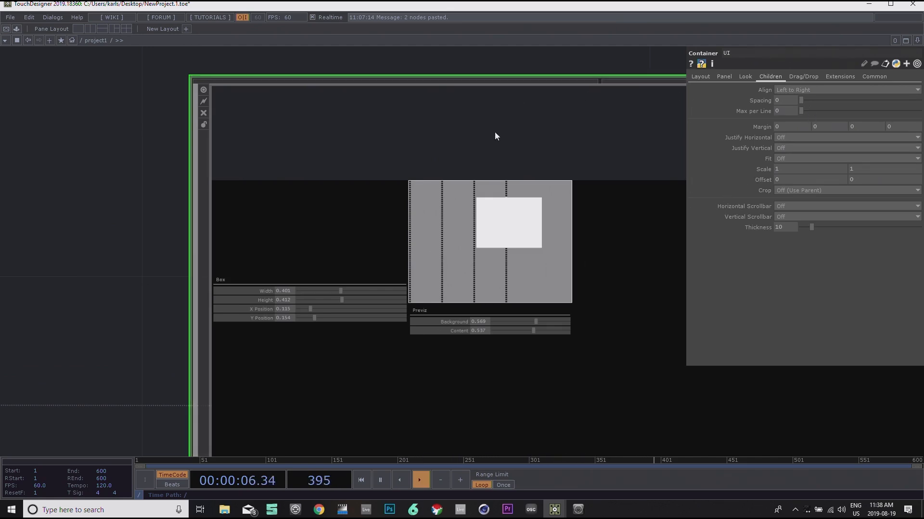
pyautogui.moveTo(805, 101); pyautogui.dragTo(918, 101)
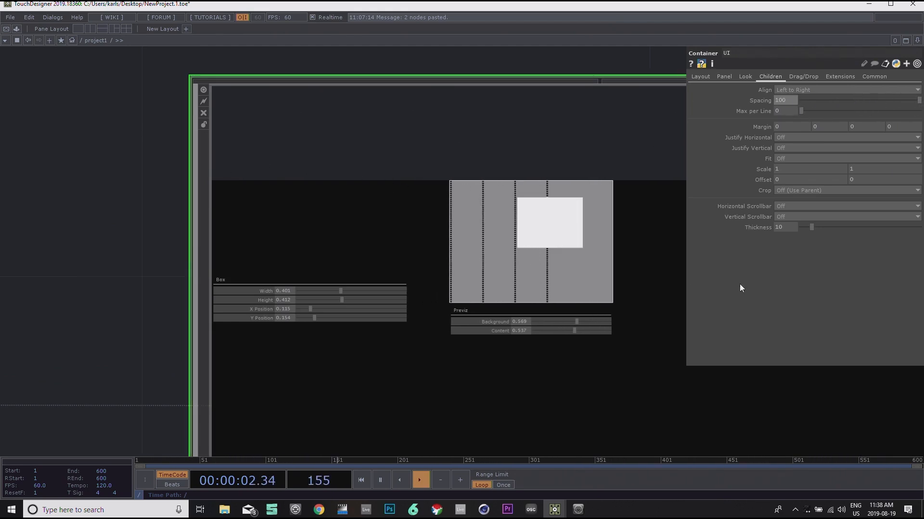
pyautogui.scroll(-2, 113, 230)
pyautogui.moveTo(89, 196); pyautogui.dragTo(144, 172)
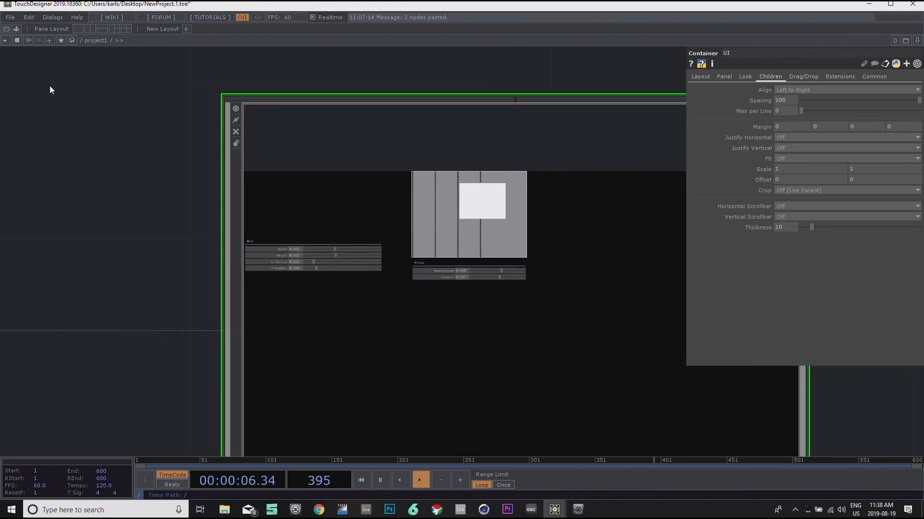
# Step: Enter Perform Mode and try out the Box width and height sliders against the Previz image
pyautogui.press('F1')
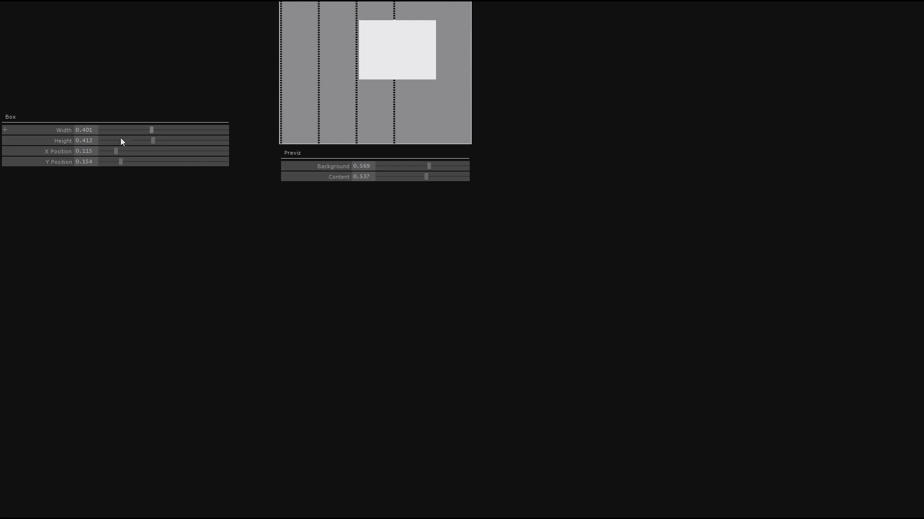
pyautogui.moveTo(154, 130)
pyautogui.mouseDown()
pyautogui.moveTo(192, 131)
pyautogui.moveTo(157, 128)
pyautogui.moveTo(156, 137)
pyautogui.mouseUp()
pyautogui.moveTo(156, 139)
pyautogui.mouseDown()
pyautogui.moveTo(171, 141)
pyautogui.moveTo(142, 129)
pyautogui.mouseUp()
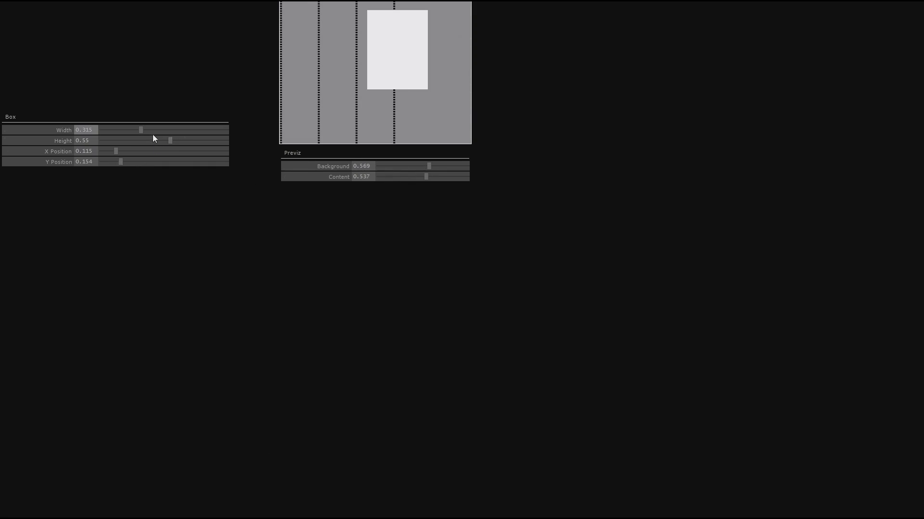
pyautogui.click(171, 140)
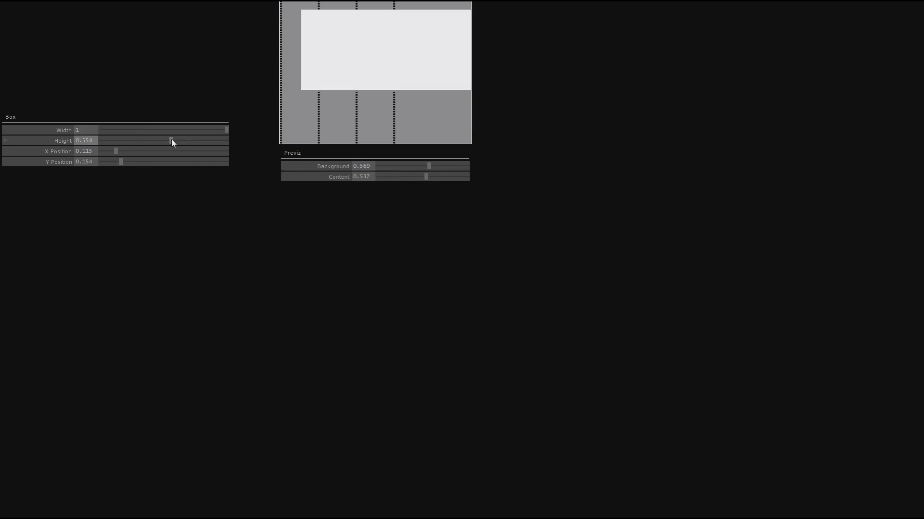
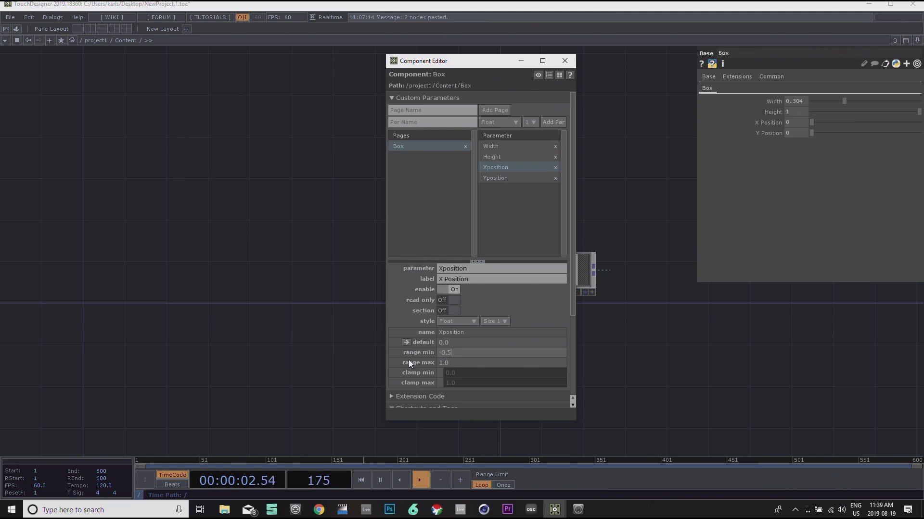
# Step: Set the range maximum of the Box component's Xposition parameter to 0.5
pyautogui.press('Tab')
pyautogui.write('0.5')
pyautogui.press('Return')
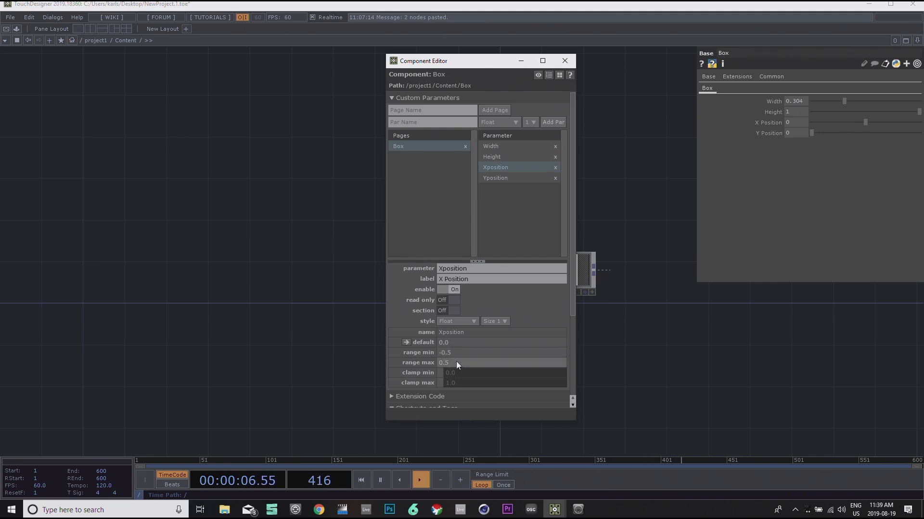
# Step: Give the Box component's Yposition parameter a range from -0.5 to 0.5
pyautogui.click(499, 178)
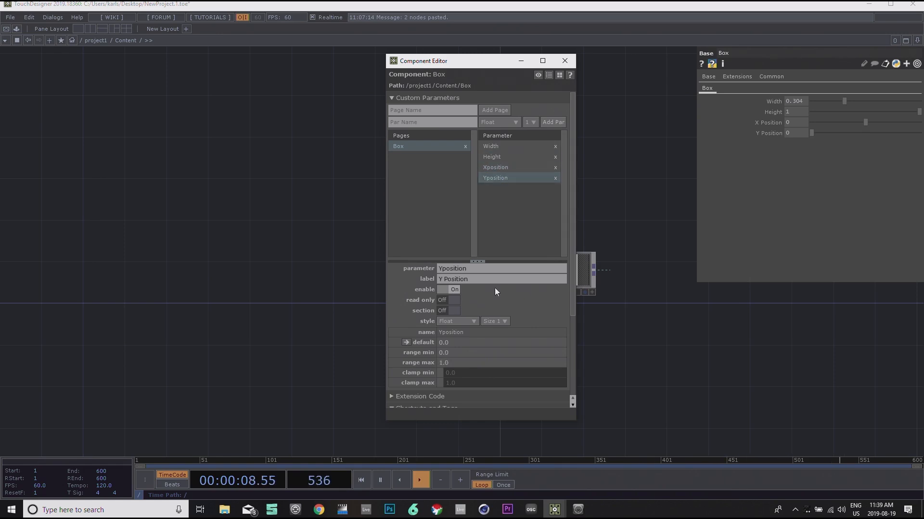
pyautogui.click(457, 353)
pyautogui.write('-0')
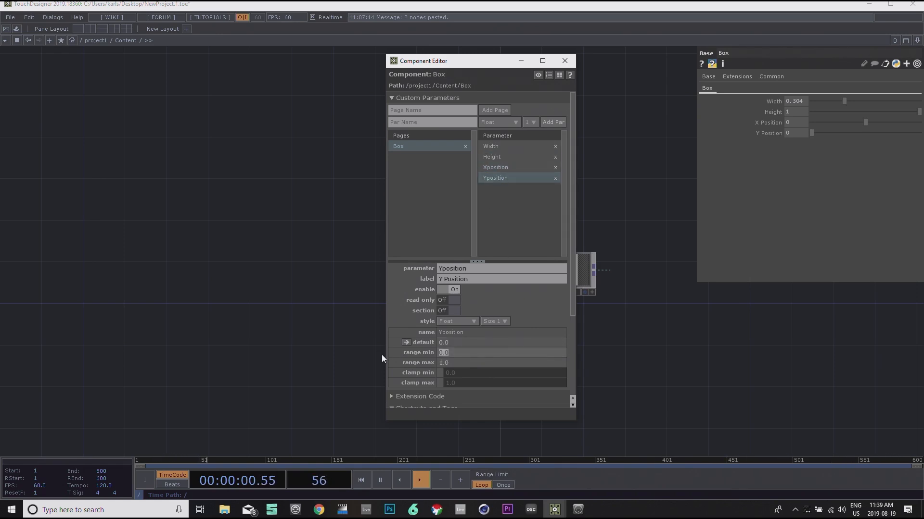
pyautogui.write('.')
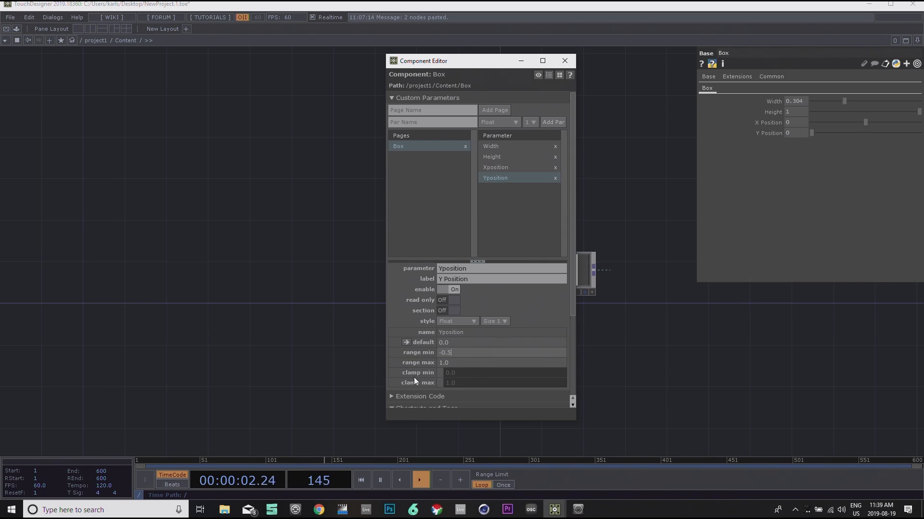
pyautogui.click(455, 362)
pyautogui.write('0.5')
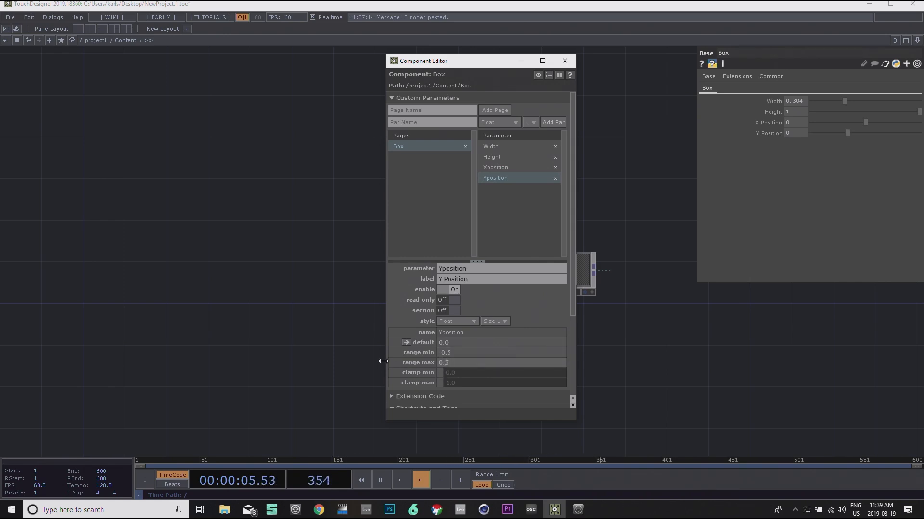
# Step: Apply the Y position range maximum of 0.5 and close the Box component's editor
pyautogui.press('Return')
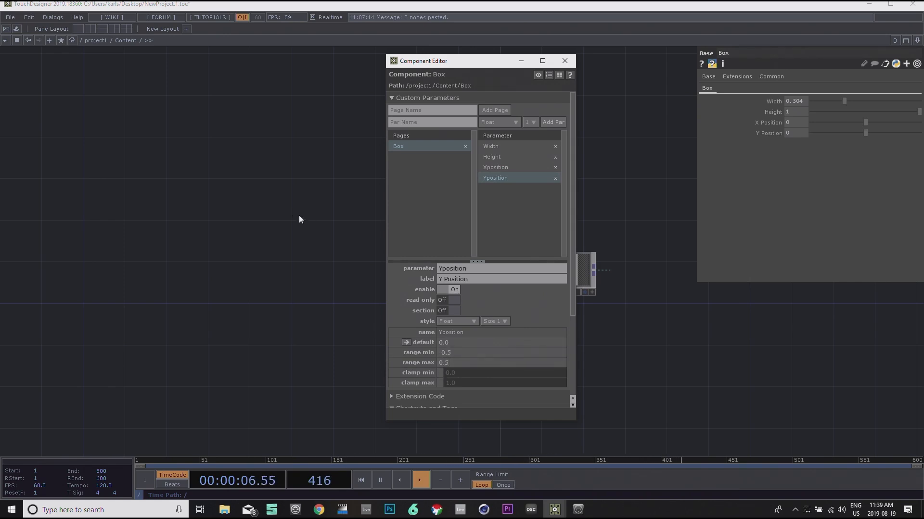
pyautogui.moveTo(298, 215); pyautogui.dragTo(328, 208)
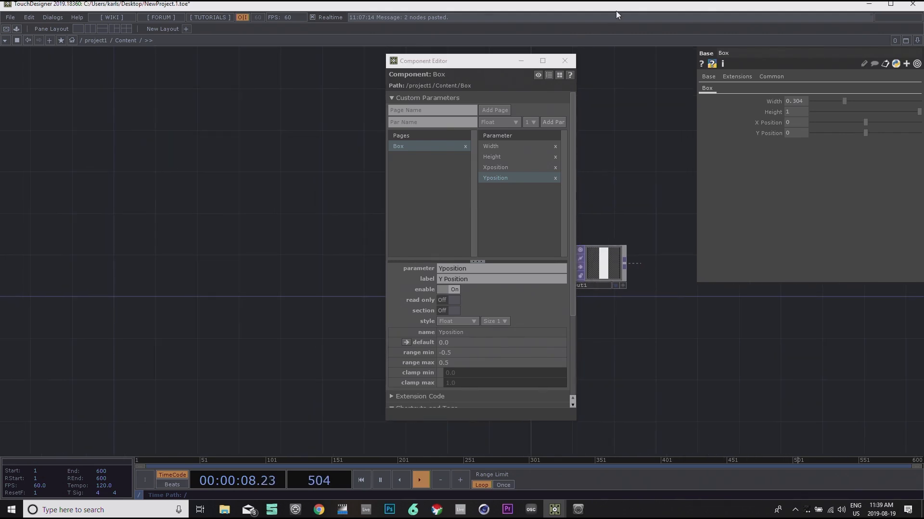
pyautogui.click(565, 63)
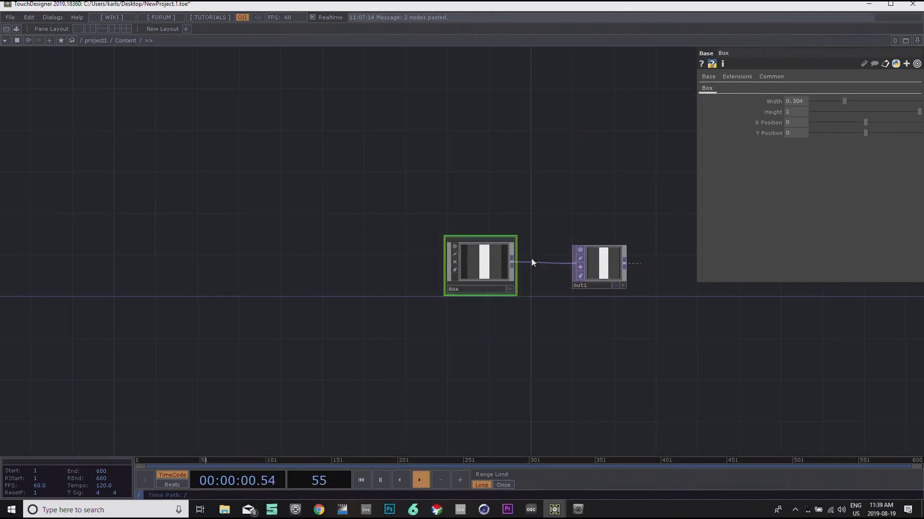
# Step: Try out the Box component's position sliders, leaving X Position at about -0.027 and Y Position at about -0.004
pyautogui.scroll(4, 532, 259)
pyautogui.moveTo(865, 122)
pyautogui.mouseDown()
pyautogui.moveTo(777, 122)
pyautogui.moveTo(916, 135)
pyautogui.moveTo(811, 121)
pyautogui.moveTo(911, 132)
pyautogui.moveTo(829, 129)
pyautogui.moveTo(865, 122)
pyautogui.moveTo(866, 135)
pyautogui.mouseUp()
pyautogui.moveTo(490, 140); pyautogui.dragTo(476, 138)
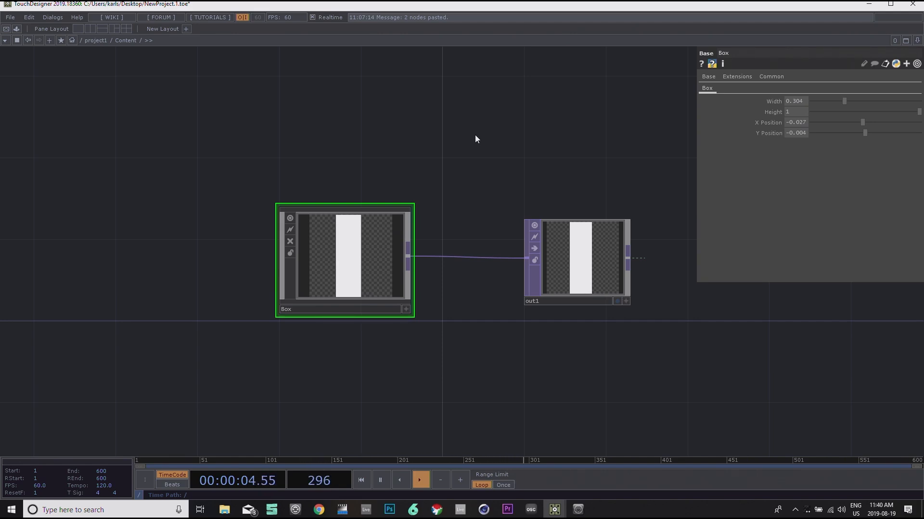
pyautogui.scroll(-4, 517, 171)
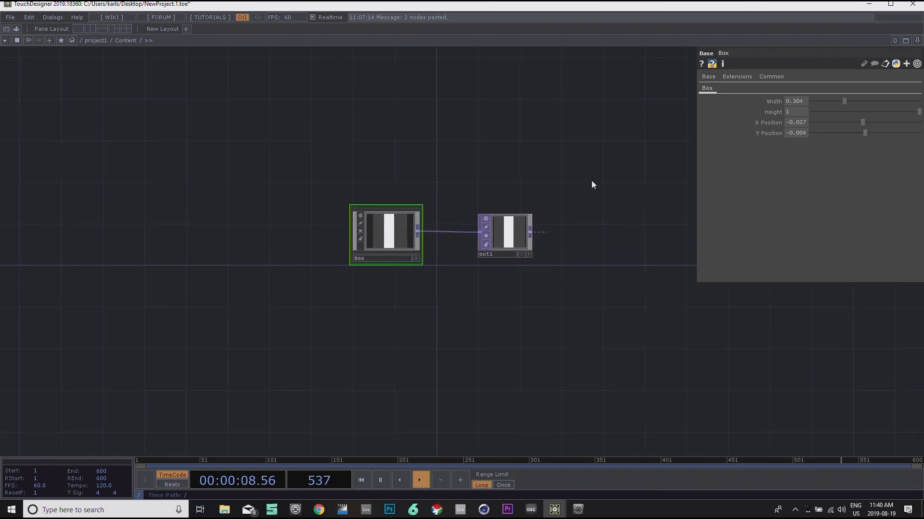
pyautogui.scroll(5, 448, 237)
pyautogui.scroll(-3, 475, 170)
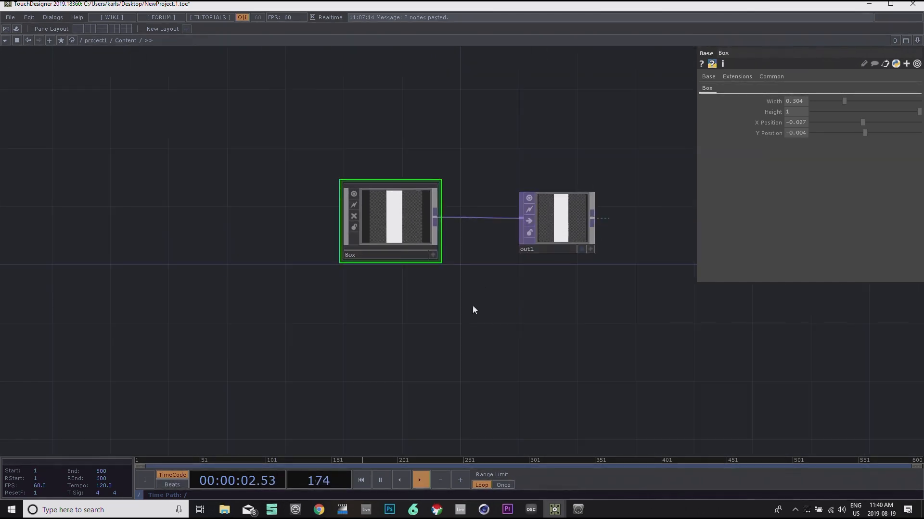
pyautogui.moveTo(457, 326); pyautogui.dragTo(510, 267)
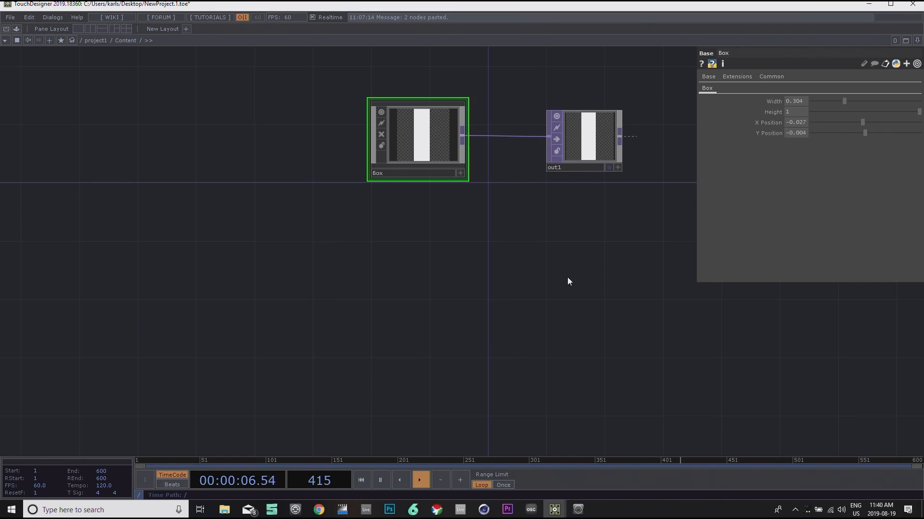
pyautogui.moveTo(417, 240); pyautogui.dragTo(387, 225)
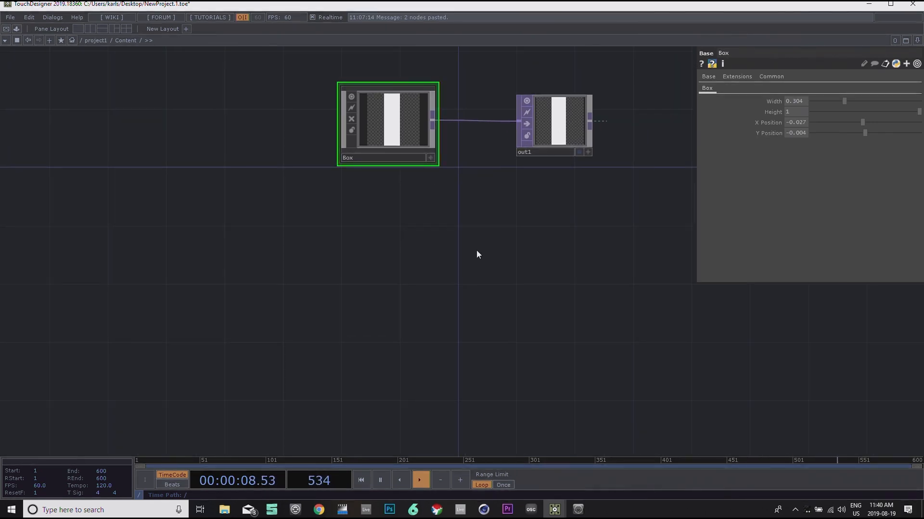
pyautogui.moveTo(476, 248); pyautogui.dragTo(501, 237)
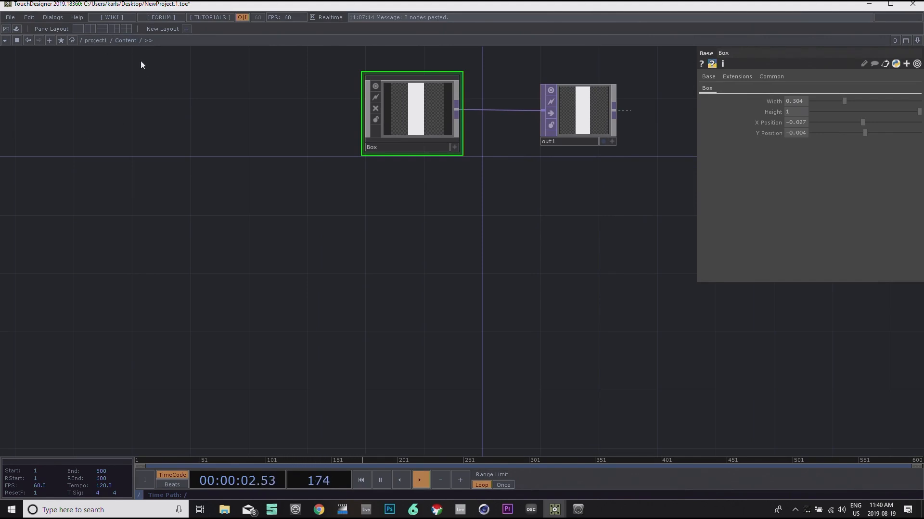
# Step: Add a Base component below Box in the Content network and name it Ramp
pyautogui.moveTo(397, 244); pyautogui.dragTo(388, 227)
pyautogui.press('Tab')
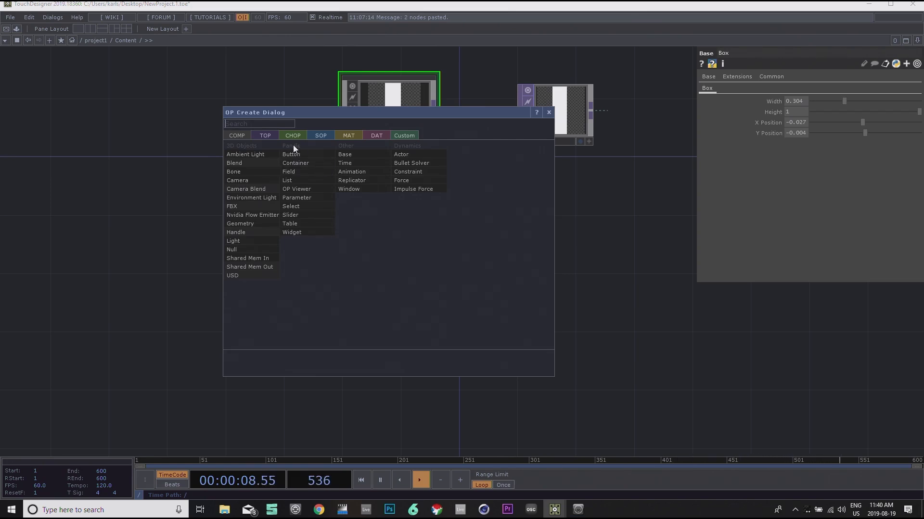
pyautogui.click(352, 155)
pyautogui.click(388, 262)
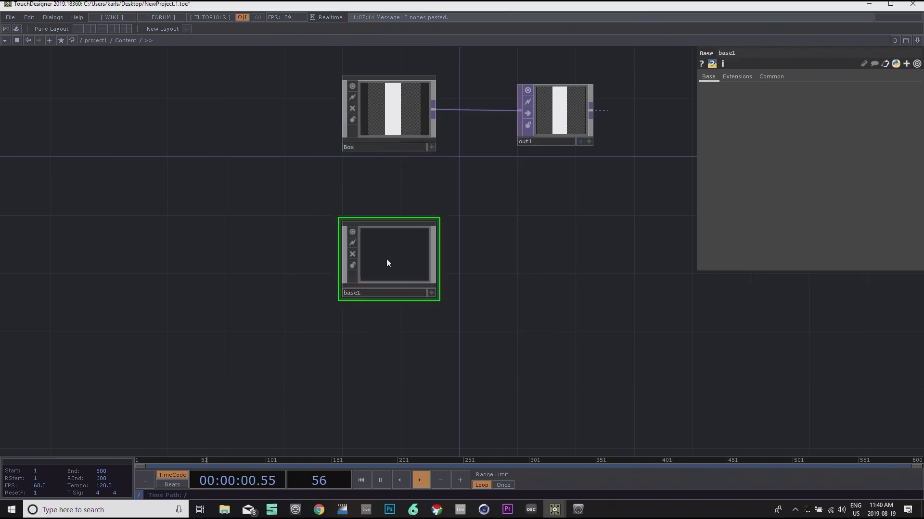
pyautogui.scroll(2, 367, 315)
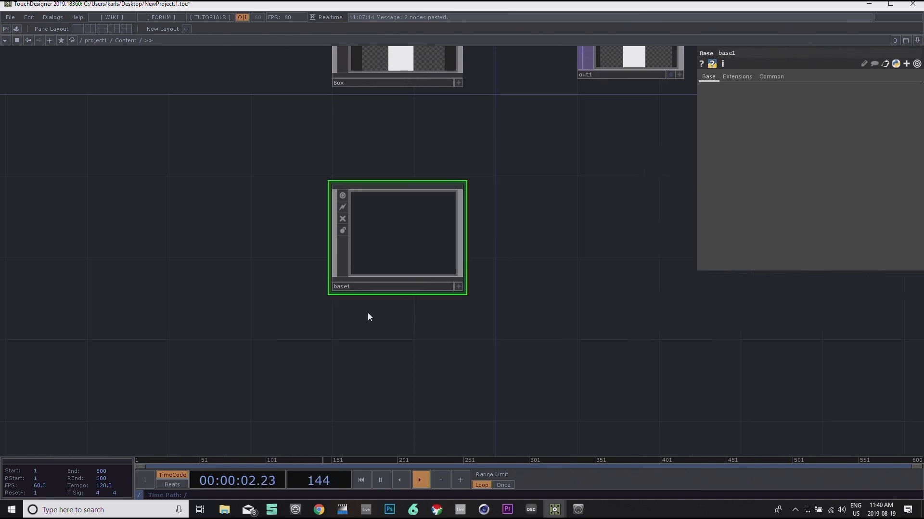
pyautogui.click(355, 287)
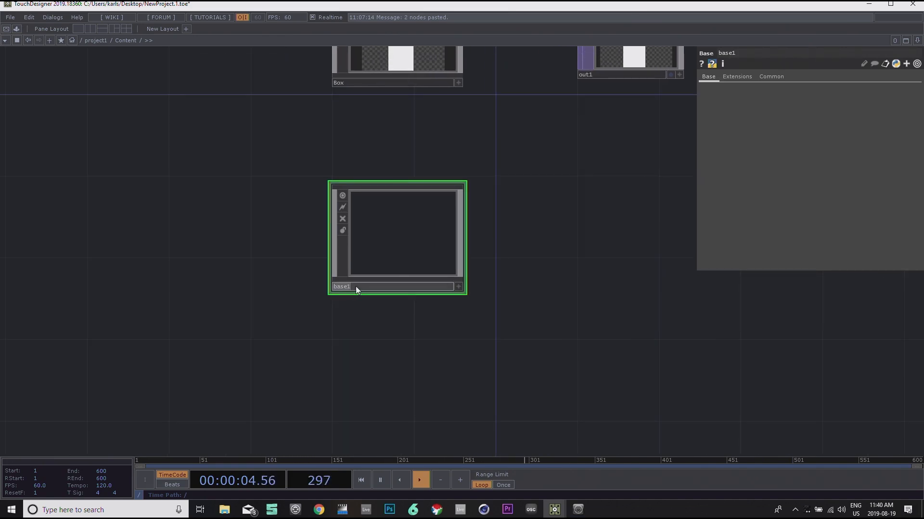
pyautogui.write('Ramp')
pyautogui.press('Return')
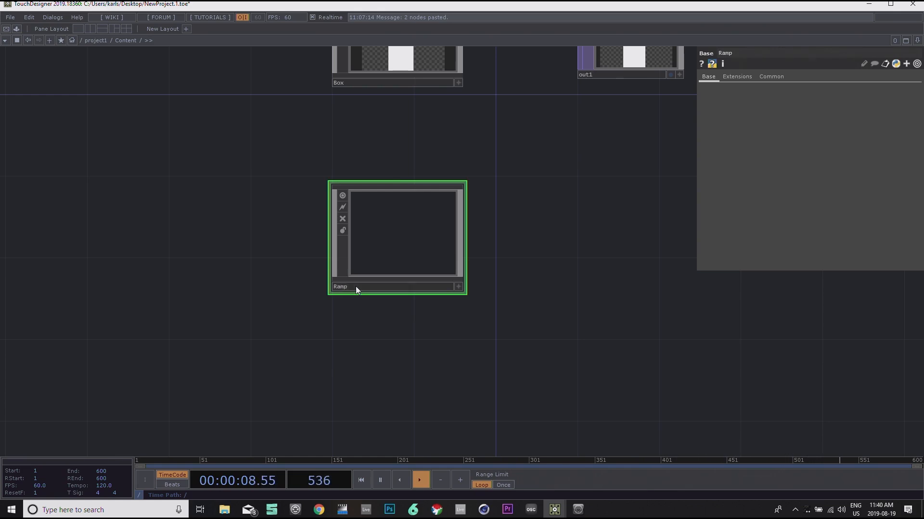
# Step: Enter the Ramp component's network and place a Ramp TOP in it
pyautogui.moveTo(562, 227); pyautogui.dragTo(571, 260)
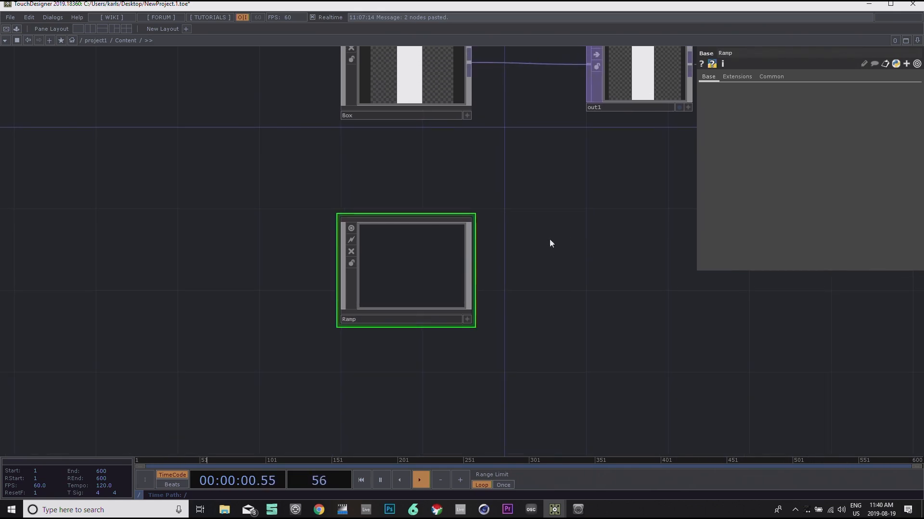
pyautogui.press('i')
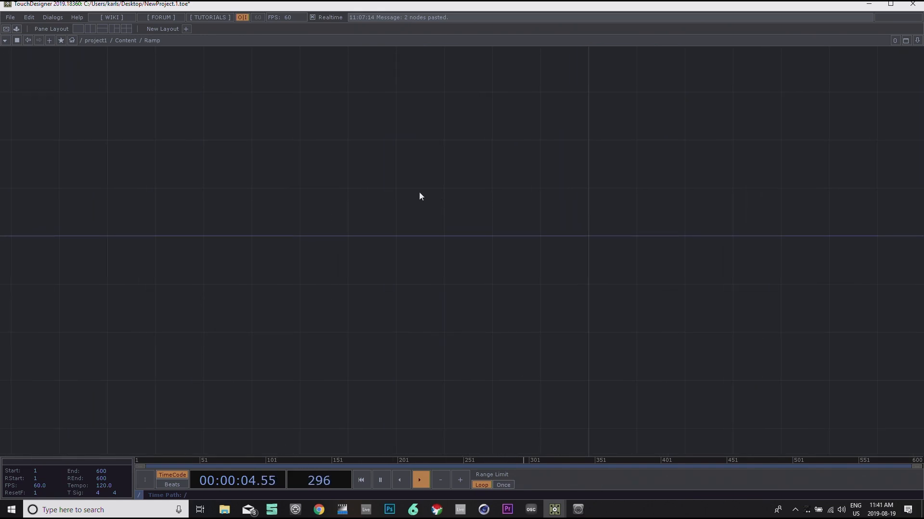
pyautogui.press('Tab')
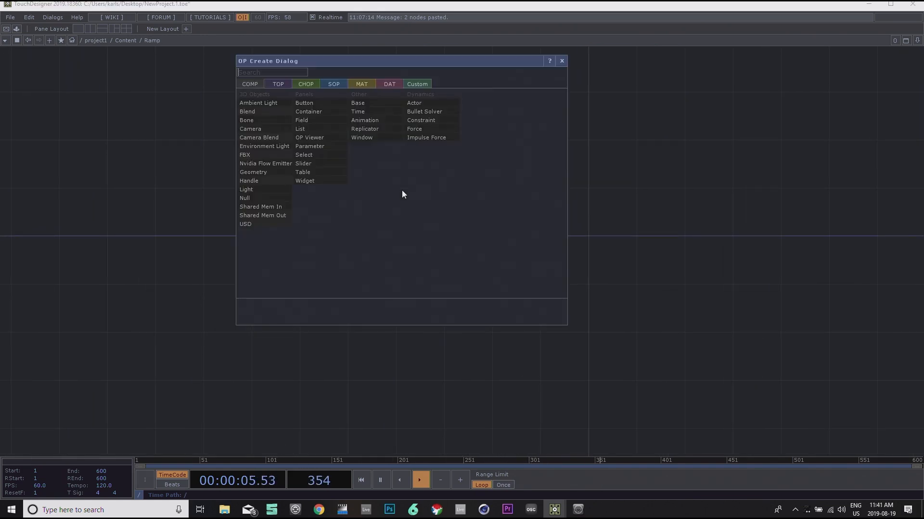
pyautogui.click(277, 85)
pyautogui.write('ramp')
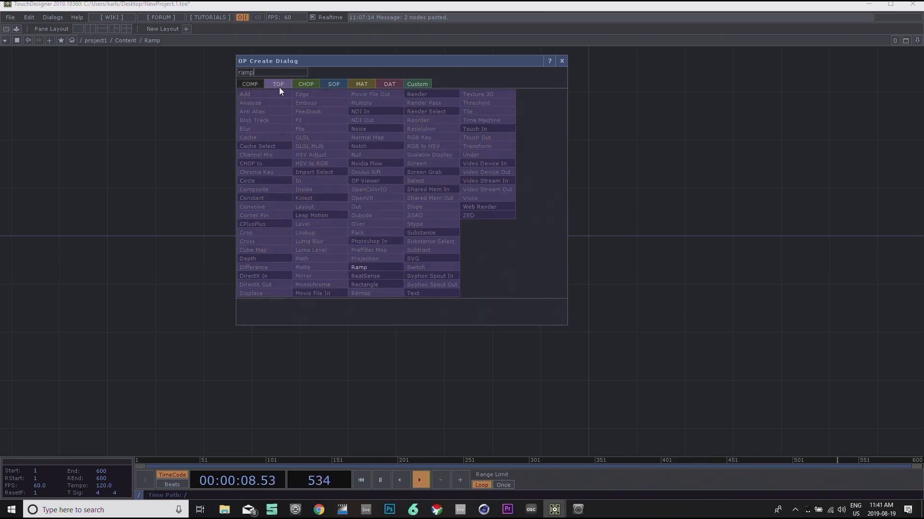
pyautogui.click(370, 267)
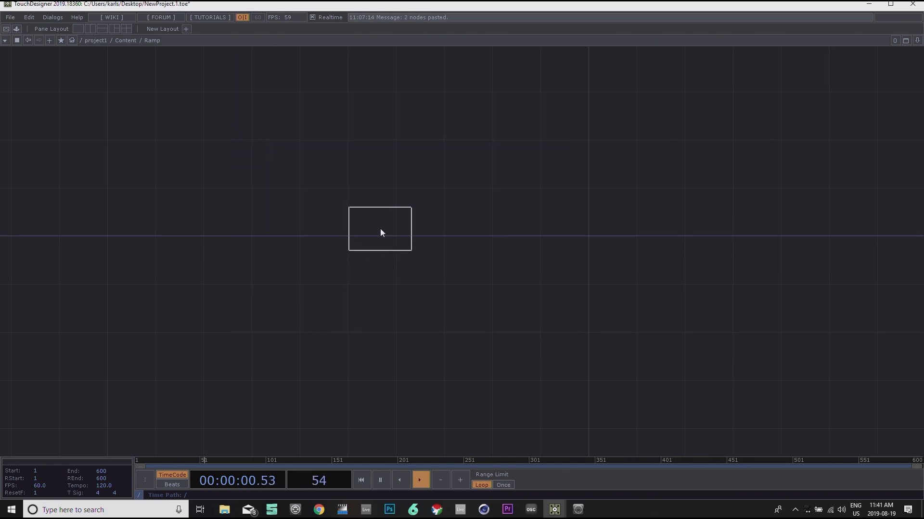
pyautogui.click(379, 230)
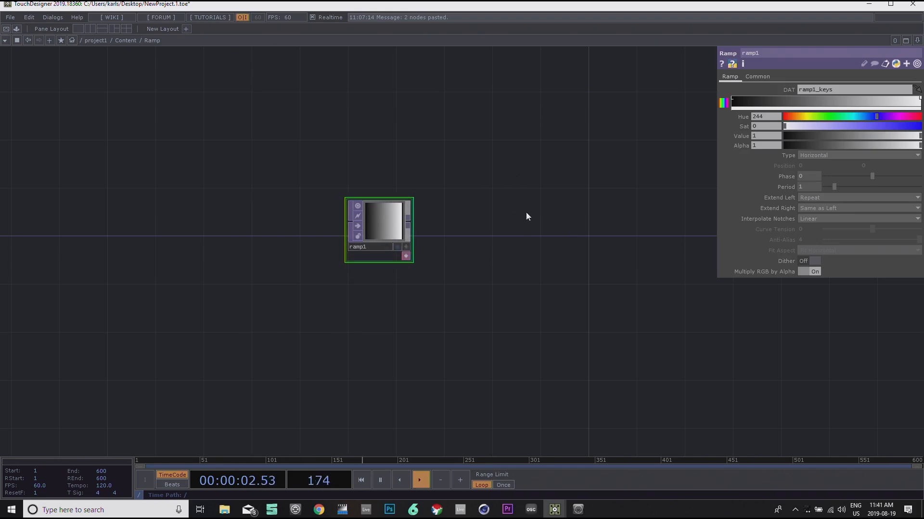
# Step: Set the Ramp TOP's resolution to 1280 by 1280
pyautogui.click(756, 77)
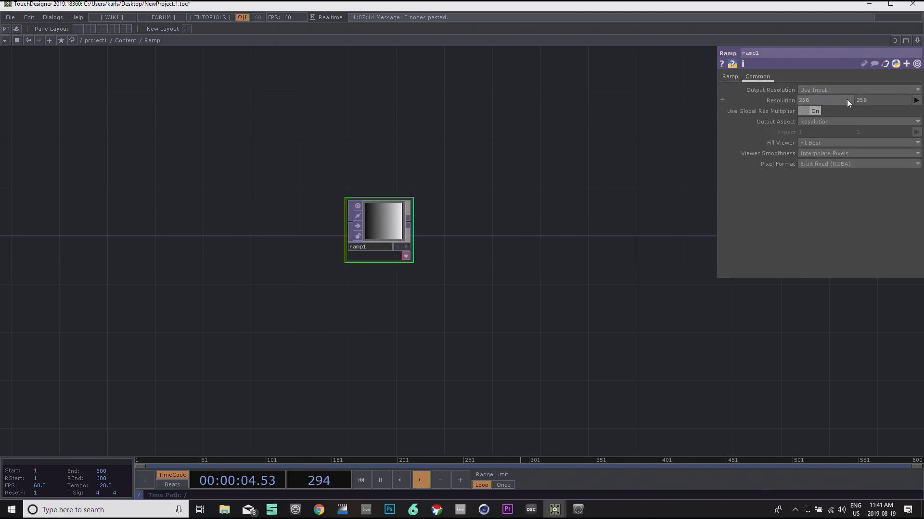
pyautogui.write('1280')
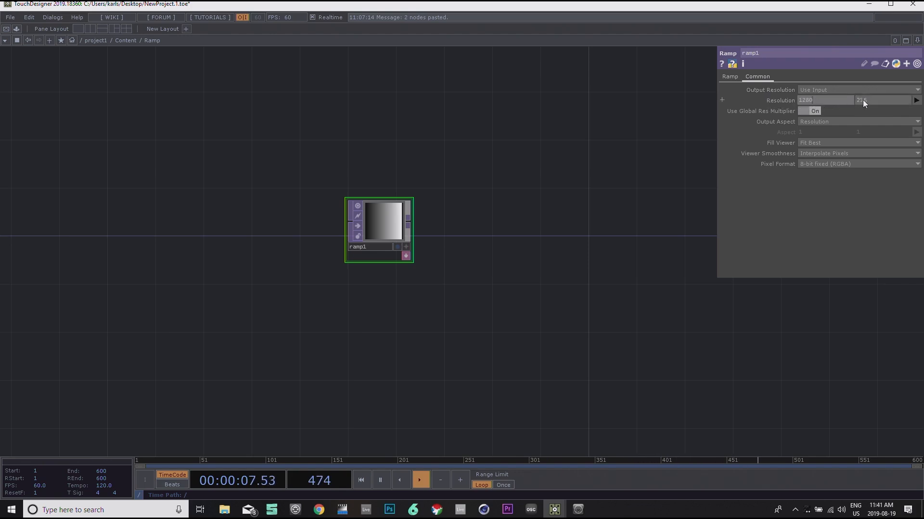
pyautogui.press('Return')
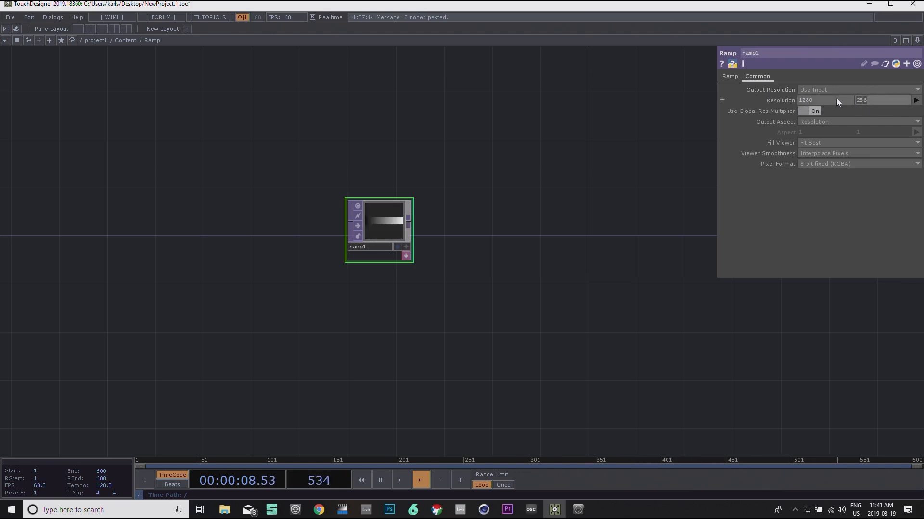
pyautogui.press('Return')
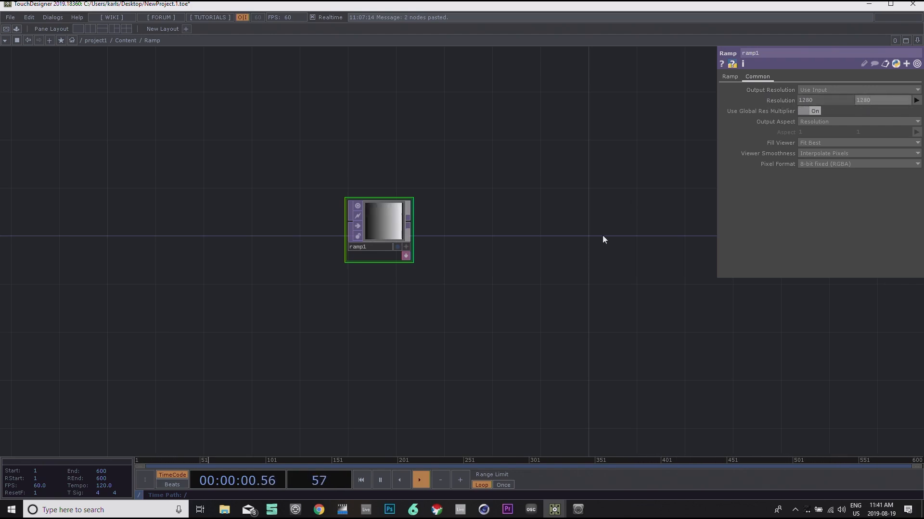
# Step: Switch to the TouchDesigner window with the ledControllerTDSummit2019 project and enter Perform Mode
pyautogui.moveTo(532, 183); pyautogui.dragTo(549, 226)
pyautogui.scroll(-1, 548, 226)
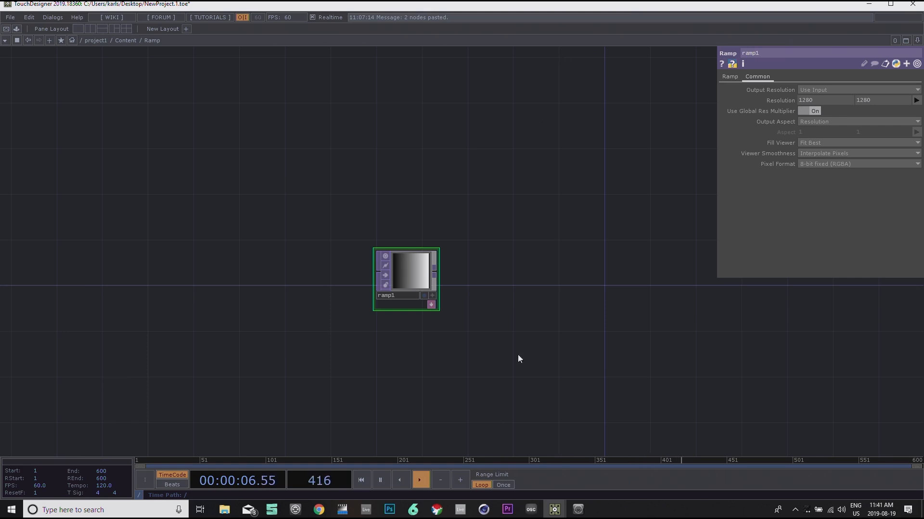
pyautogui.press('space')
pyautogui.click(555, 513)
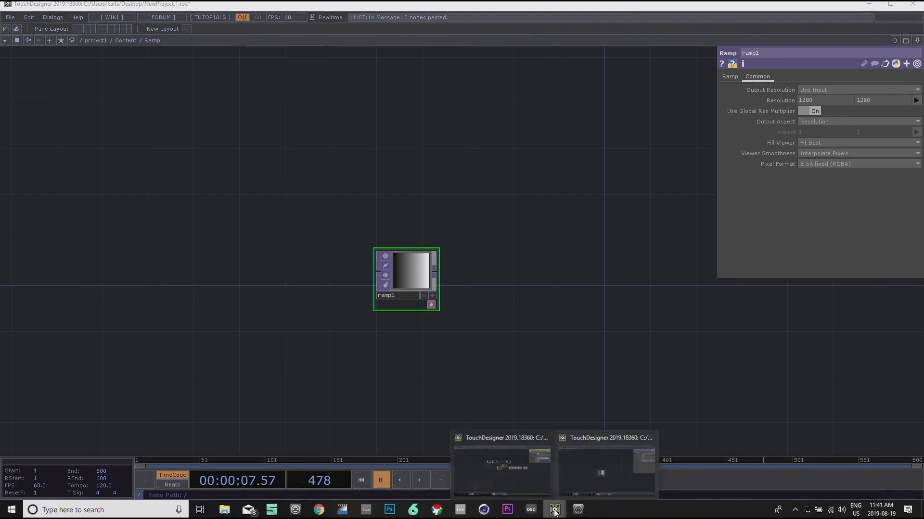
pyautogui.click(509, 475)
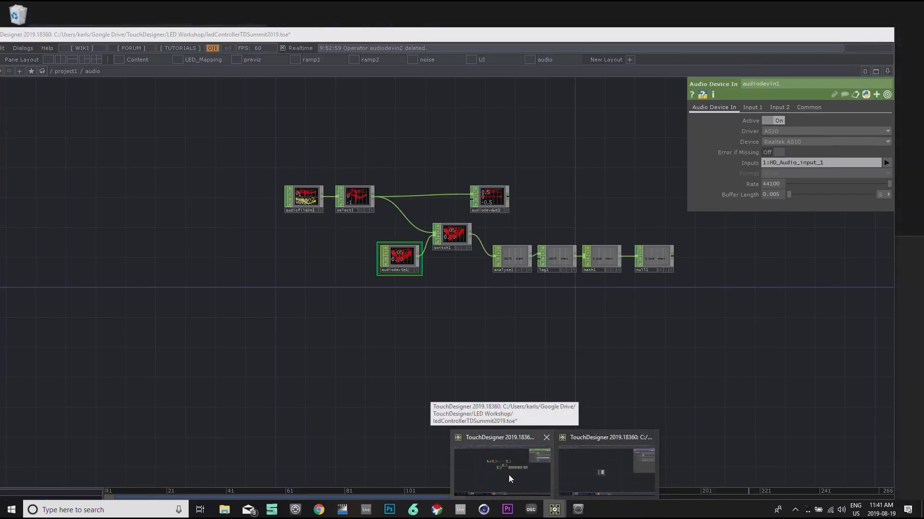
pyautogui.moveTo(115, 39); pyautogui.dragTo(192, 10)
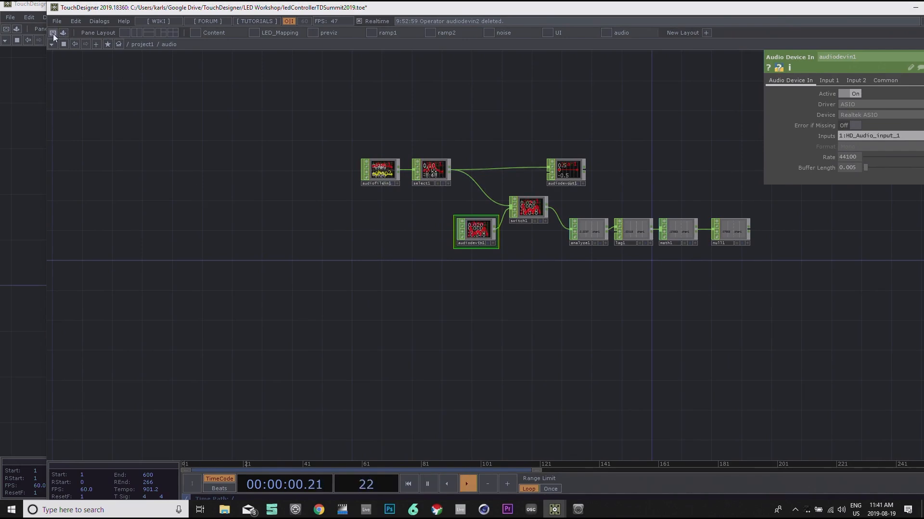
pyautogui.click(53, 33)
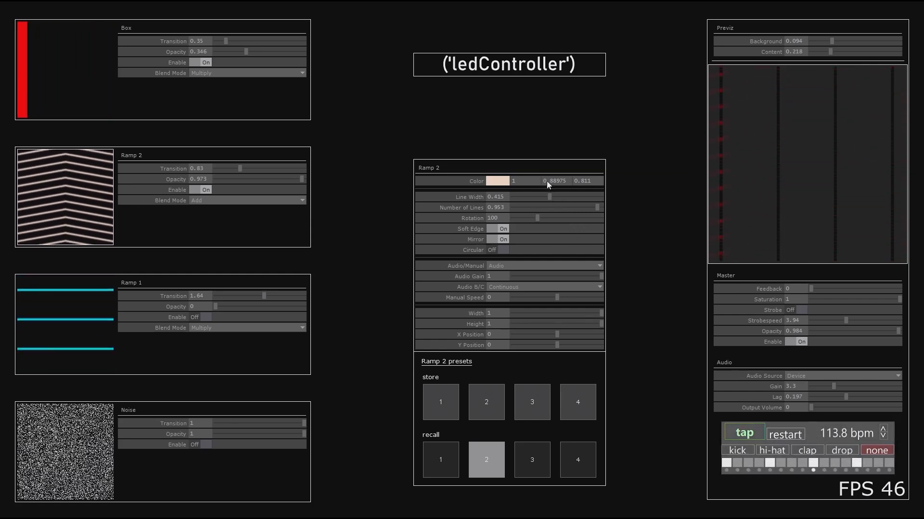
# Step: Set Ramp 2's Line Width to about 0.718, Number of Lines to about 0.552 and Rotation to about 103, with Mirror off
pyautogui.moveTo(581, 198); pyautogui.dragTo(562, 209)
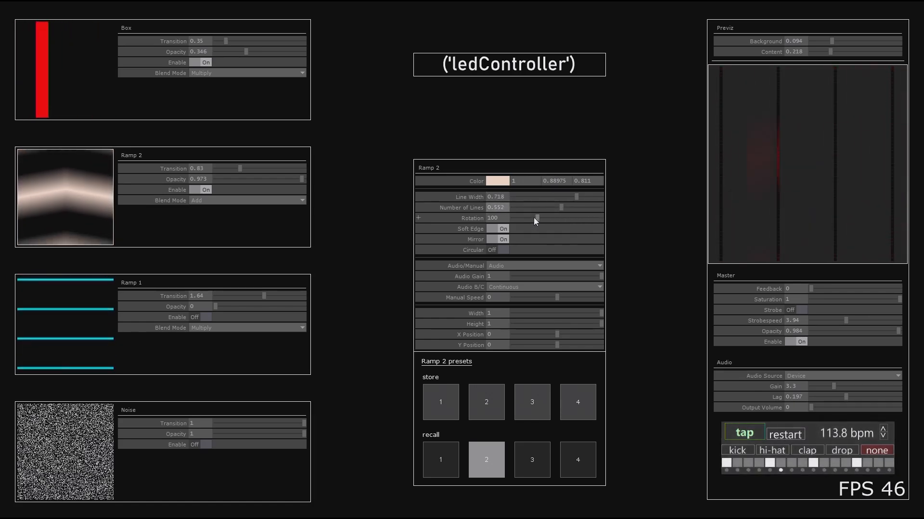
pyautogui.moveTo(534, 216)
pyautogui.mouseDown()
pyautogui.moveTo(556, 219)
pyautogui.moveTo(544, 221)
pyautogui.mouseUp()
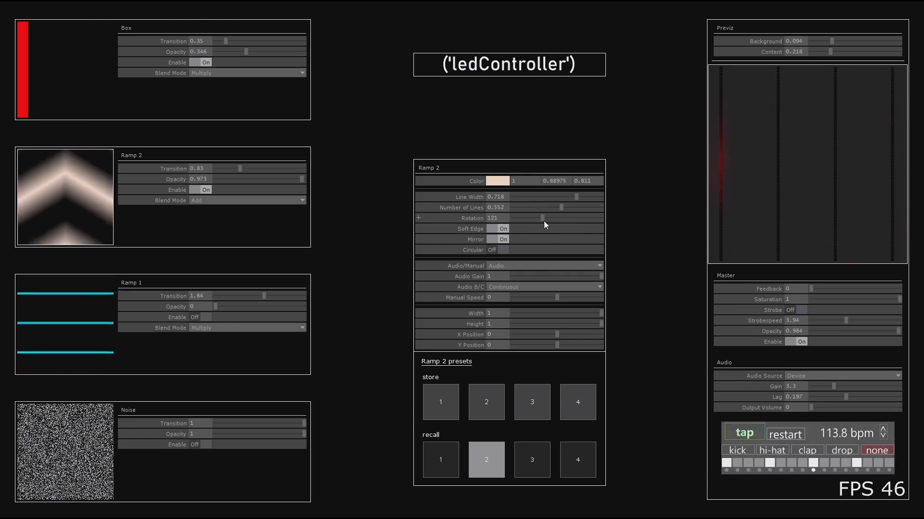
pyautogui.click(503, 239)
pyautogui.moveTo(543, 218)
pyautogui.mouseDown()
pyautogui.moveTo(578, 220)
pyautogui.moveTo(533, 218)
pyautogui.mouseUp()
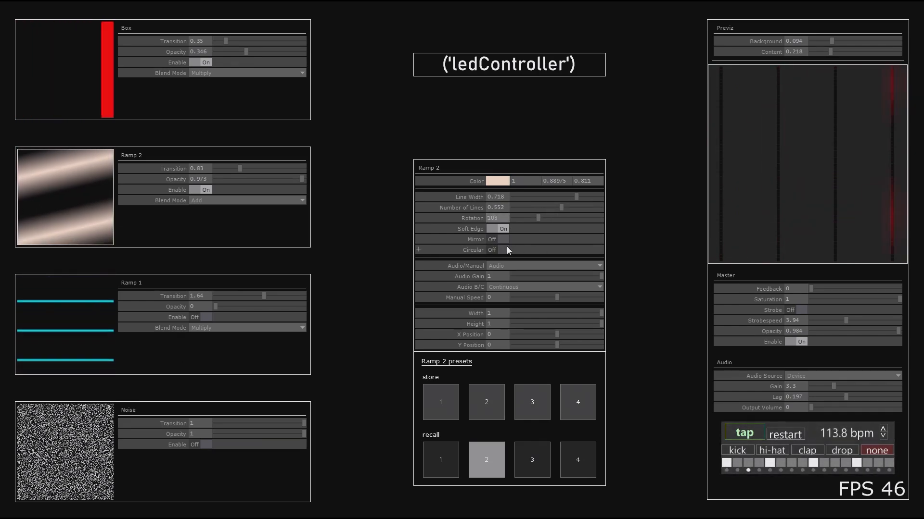
# Step: Switch Ramp 2's Soft Edge off and back on, enable Circular, and lower its Opacity to about 0.824
pyautogui.click(503, 230)
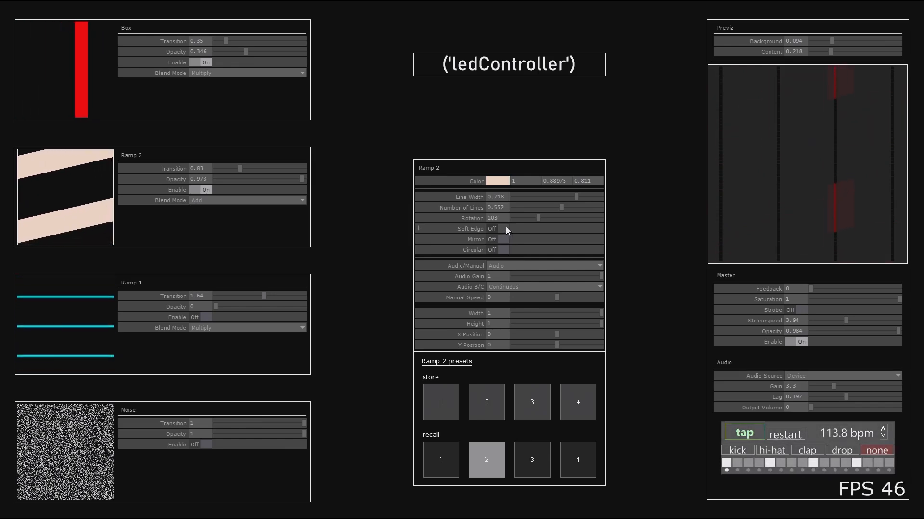
pyautogui.click(505, 228)
pyautogui.click(504, 250)
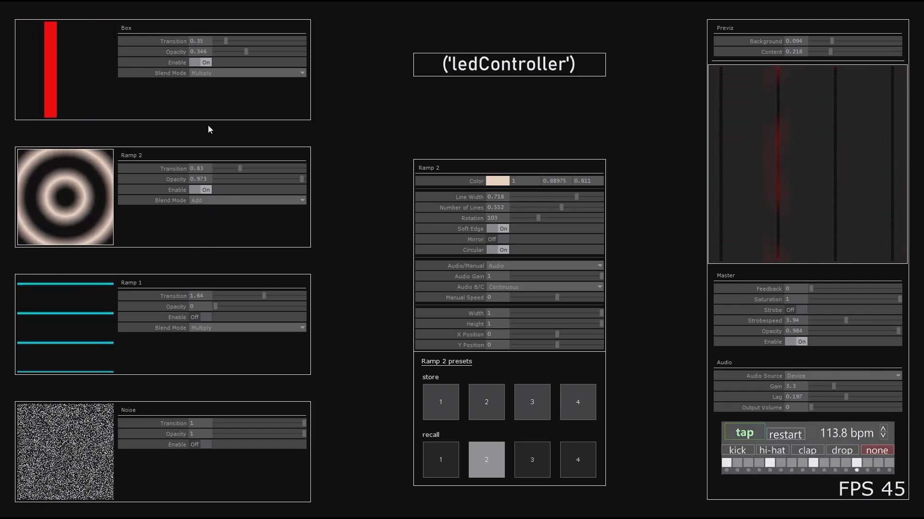
pyautogui.moveTo(302, 179); pyautogui.dragTo(259, 154)
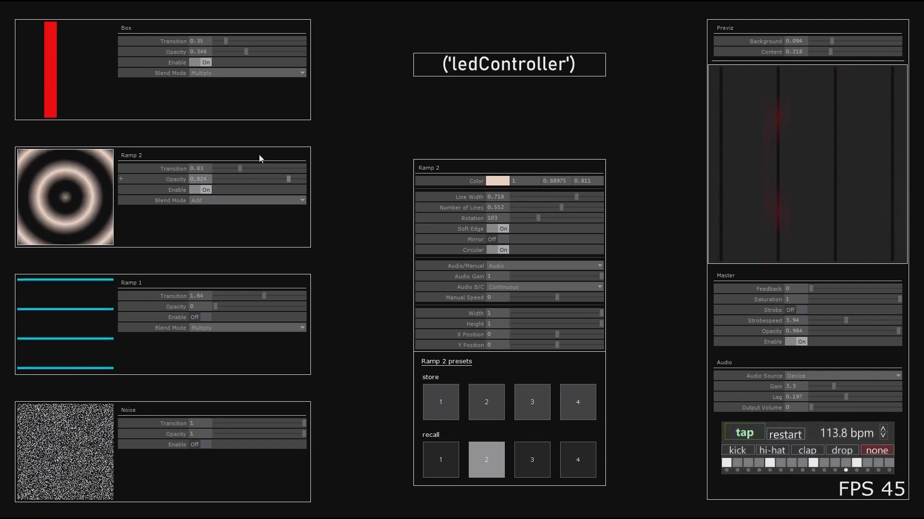
# Step: Set Box's Opacity to 0 and Ramp 2's Opacity to 1, and switch the Blend Mode of Ramp 1 and Box to Add
pyautogui.moveTo(246, 52); pyautogui.dragTo(194, 43)
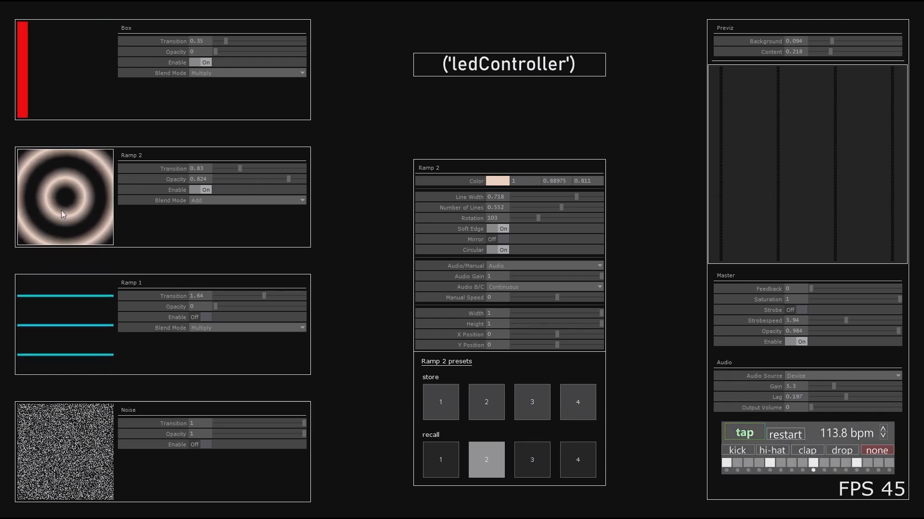
pyautogui.moveTo(222, 182); pyautogui.dragTo(311, 184)
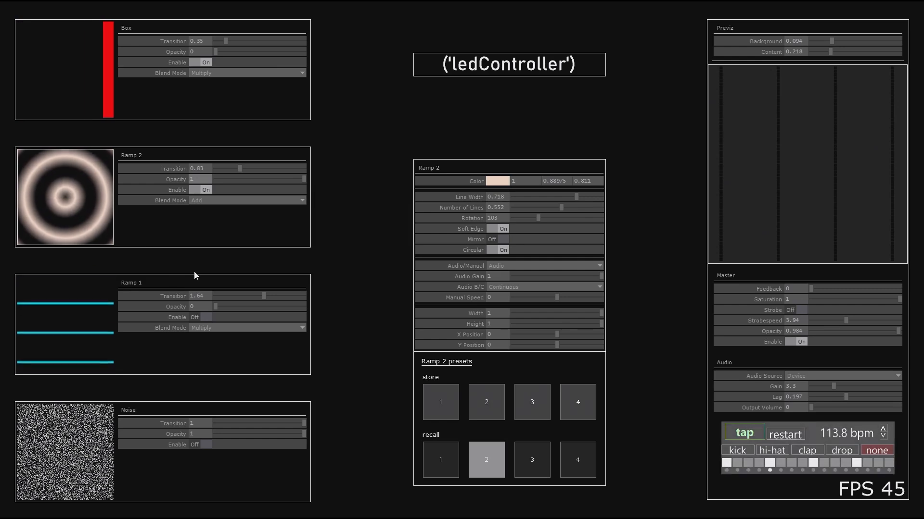
pyautogui.click(206, 327)
pyautogui.click(198, 310)
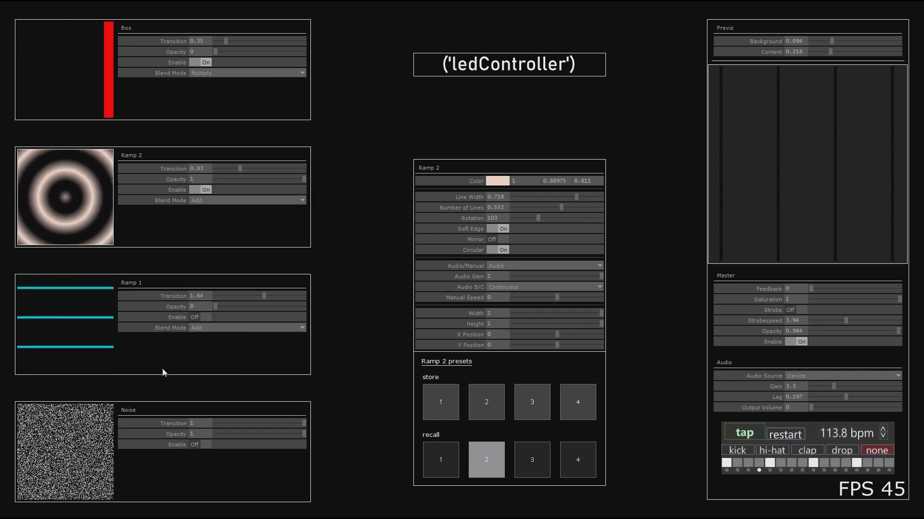
pyautogui.click(222, 73)
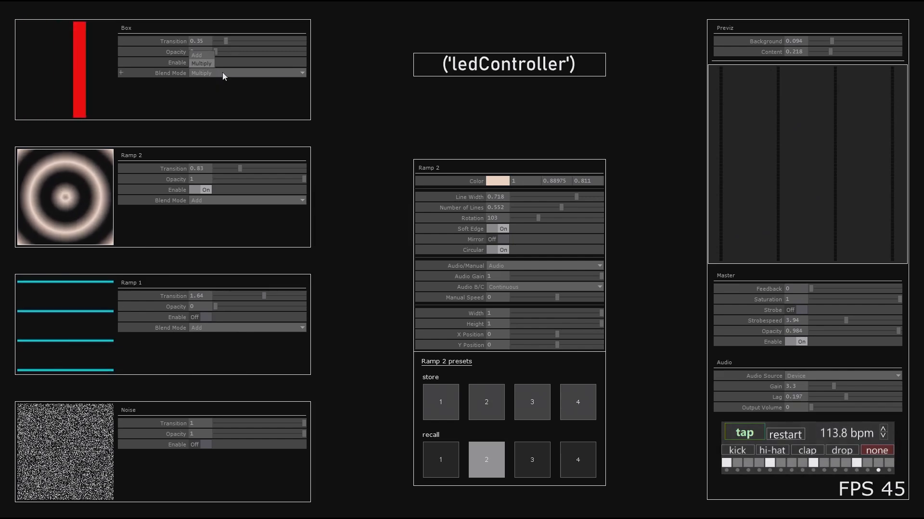
pyautogui.click(202, 55)
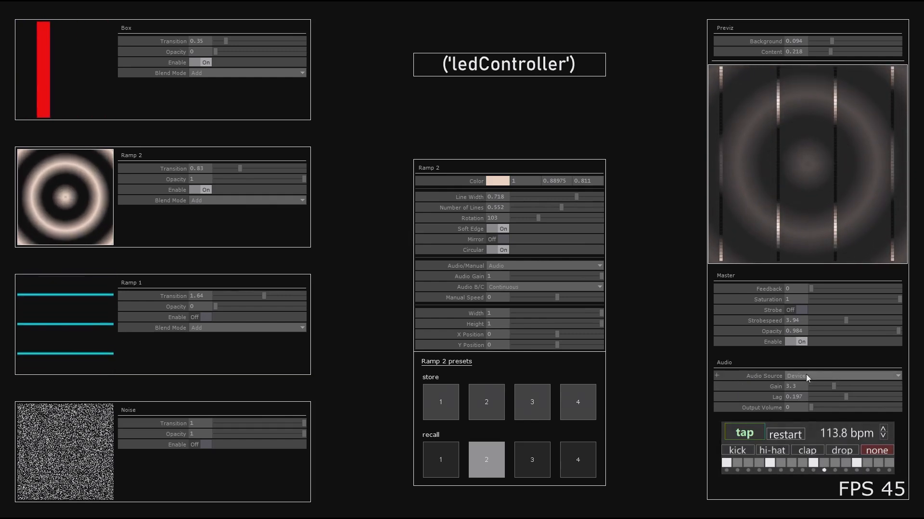
# Step: Keep the Audio Source on Device and set the Audio section's Gain to about 5.45
pyautogui.click(827, 377)
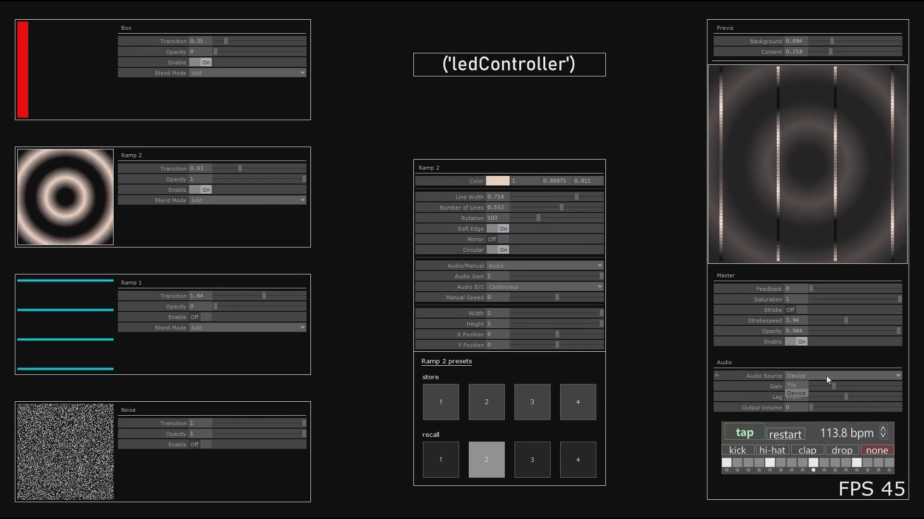
pyautogui.click(820, 363)
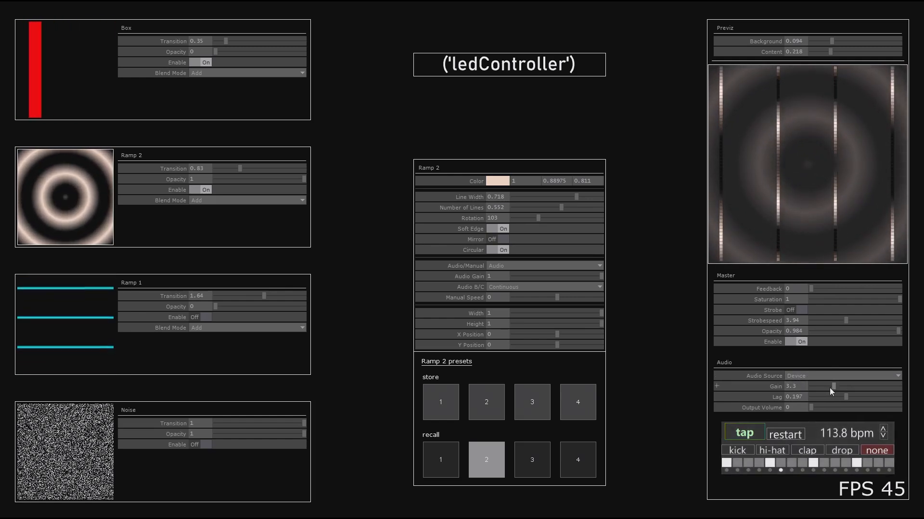
pyautogui.moveTo(830, 388)
pyautogui.mouseDown()
pyautogui.moveTo(812, 387)
pyautogui.moveTo(865, 388)
pyautogui.moveTo(845, 388)
pyautogui.mouseUp()
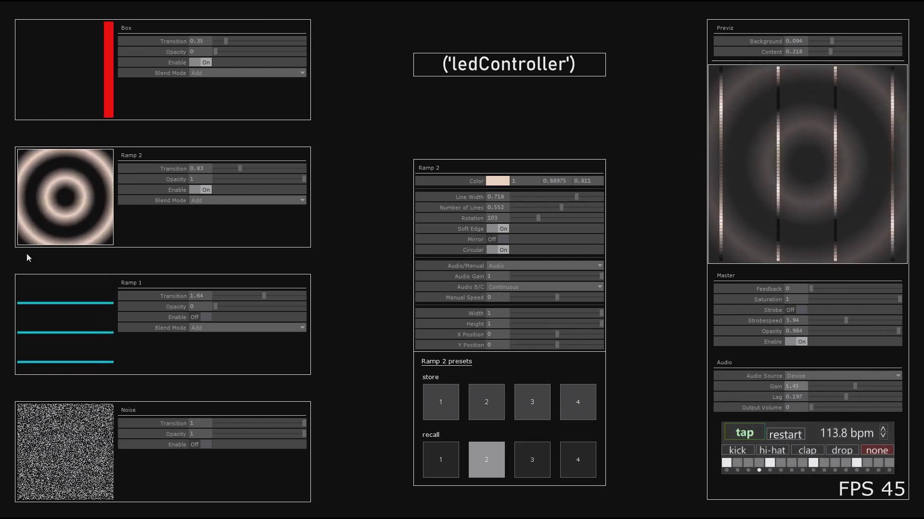
# Step: Lower Ramp 2's Audio Gain to about 0.888 and set its Audio B/C mode to Bounce
pyautogui.moveTo(561, 277); pyautogui.dragTo(591, 278)
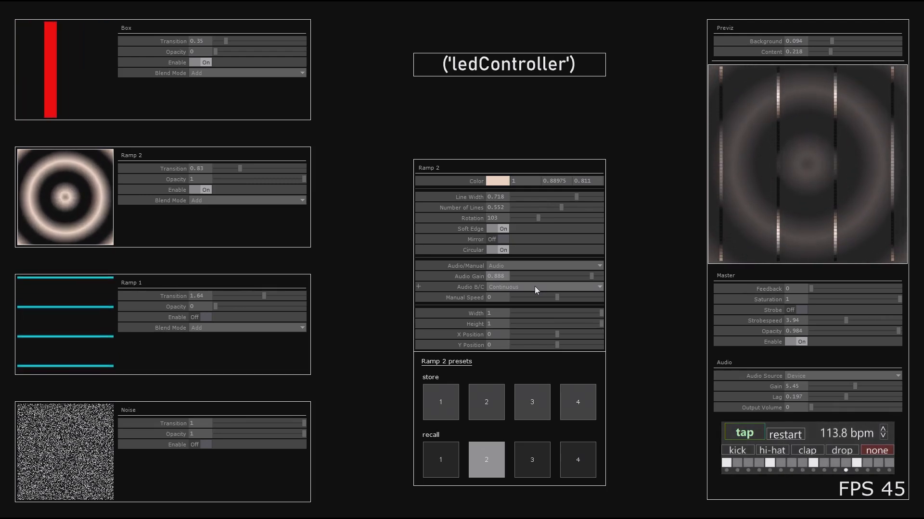
pyautogui.click(535, 287)
pyautogui.click(502, 296)
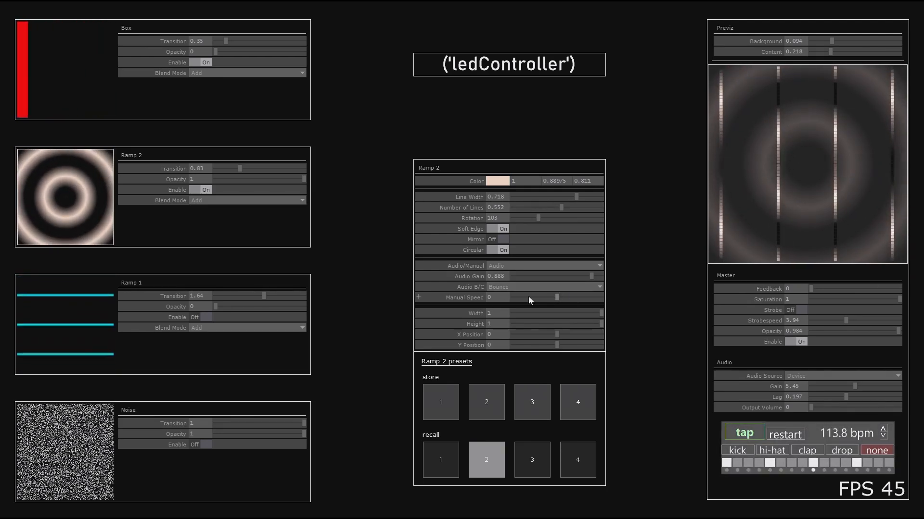
# Step: Switch Ramp 2's Audio/Manual mode to Manual and set its Manual Speed to about 0.53
pyautogui.click(522, 266)
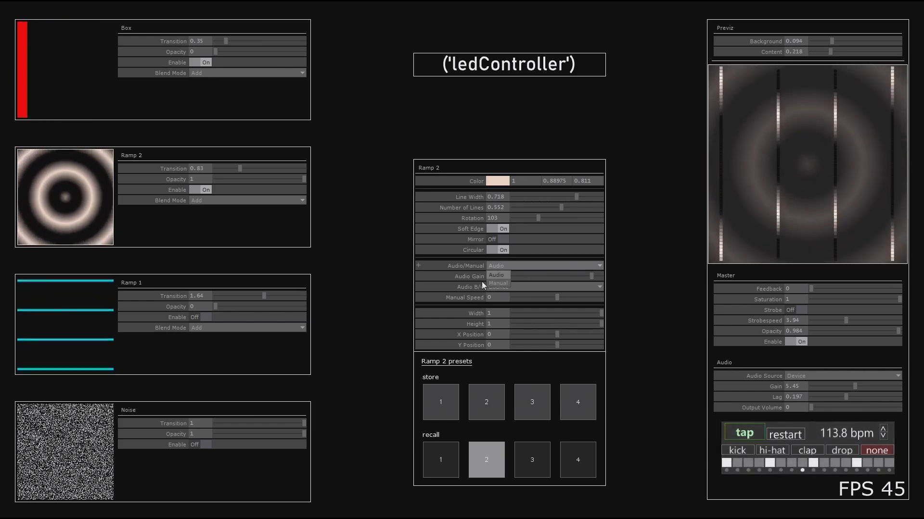
pyautogui.click(496, 283)
pyautogui.moveTo(556, 297); pyautogui.dragTo(565, 296)
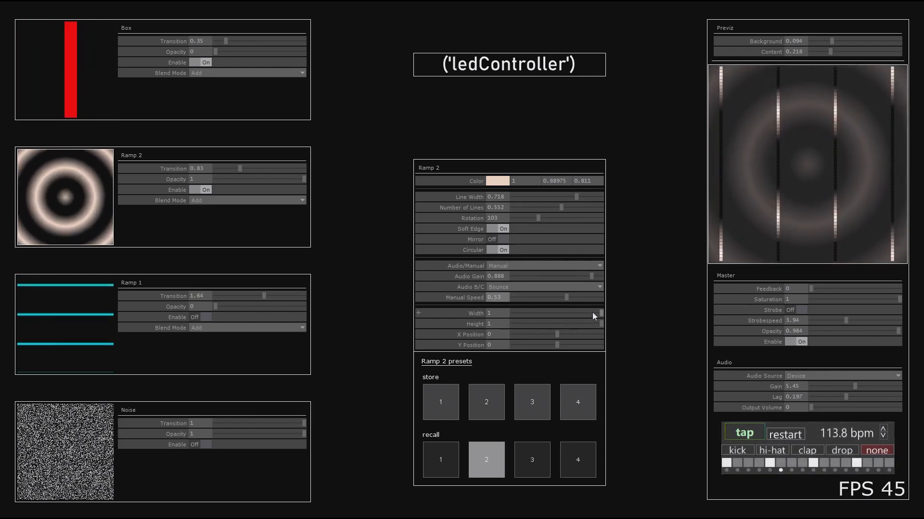
# Step: Try Ramp 2 with Width about 0.41 and X Position about -0.229, and restore X Position to 0 and Width to 1
pyautogui.moveTo(592, 313); pyautogui.dragTo(551, 309)
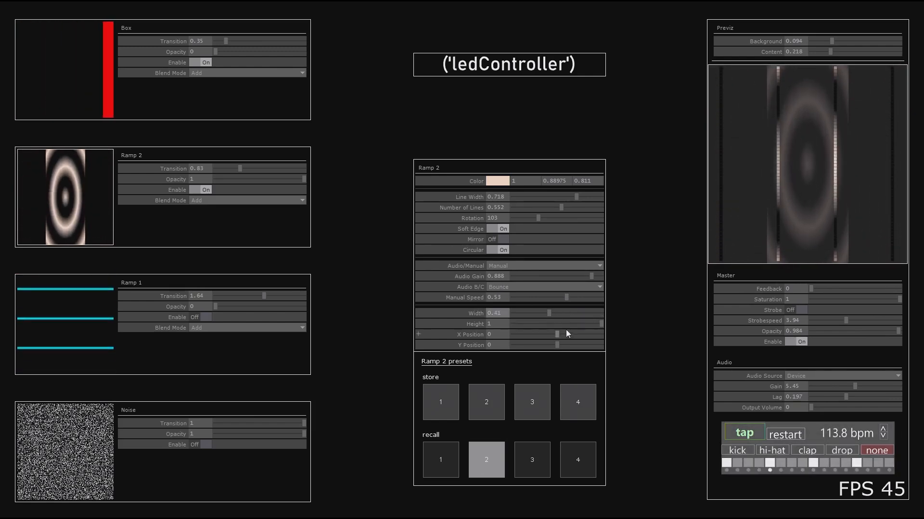
pyautogui.click(535, 333)
pyautogui.click(500, 336)
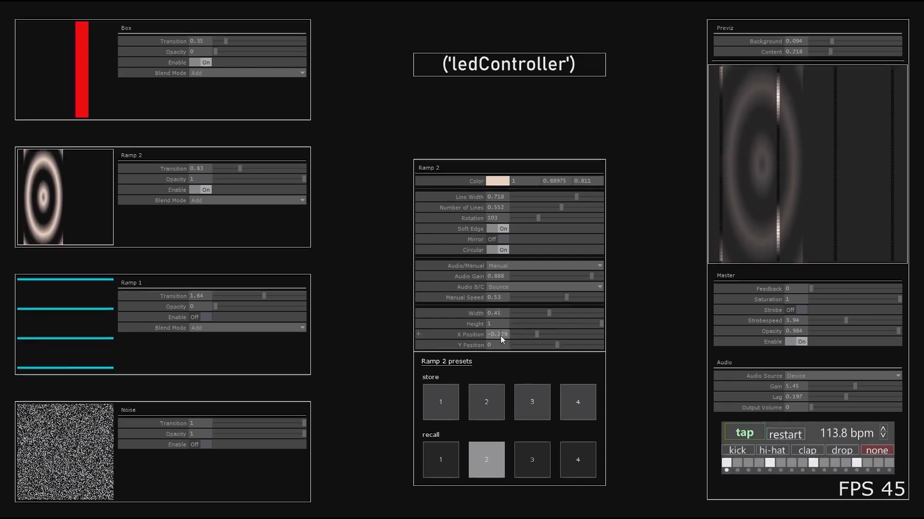
pyautogui.write('0')
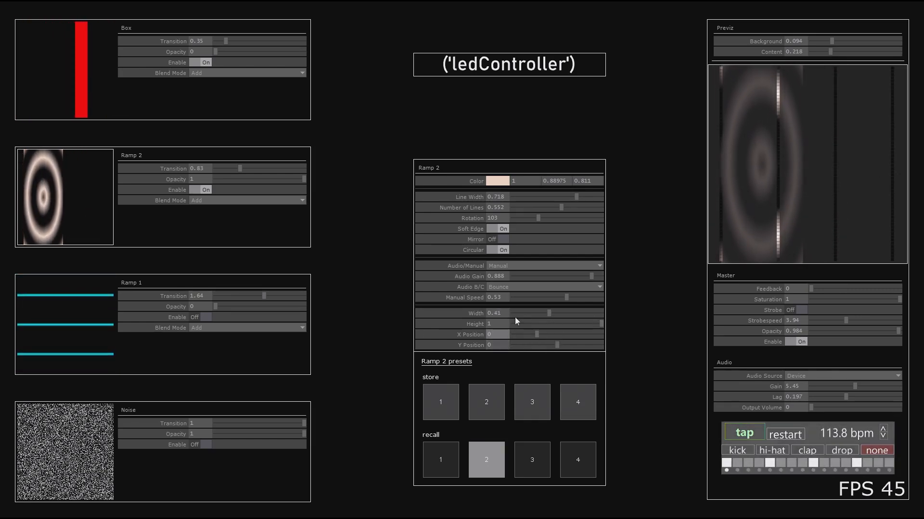
pyautogui.moveTo(515, 315); pyautogui.dragTo(610, 313)
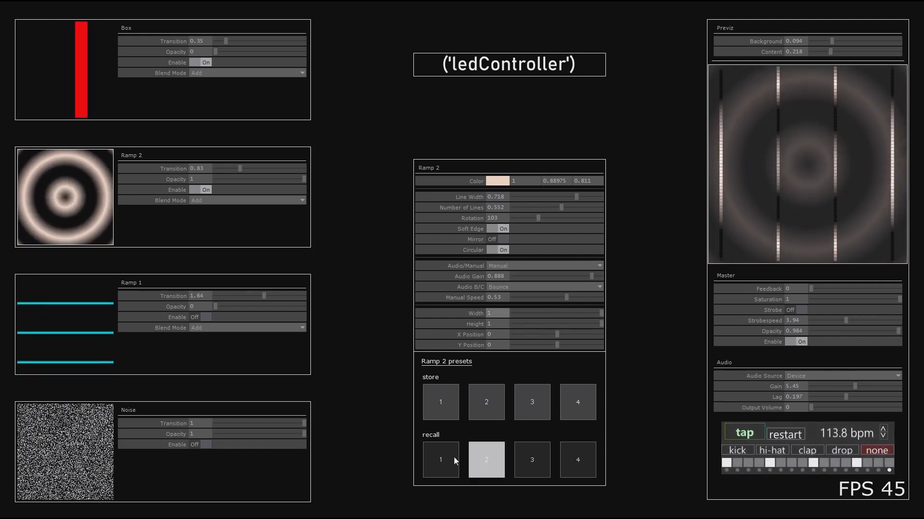
# Step: Recall Ramp 2 presets 1, 3 and 4, set its Transition to about 0.96, and recall presets 3 and 2
pyautogui.click(439, 459)
pyautogui.click(527, 461)
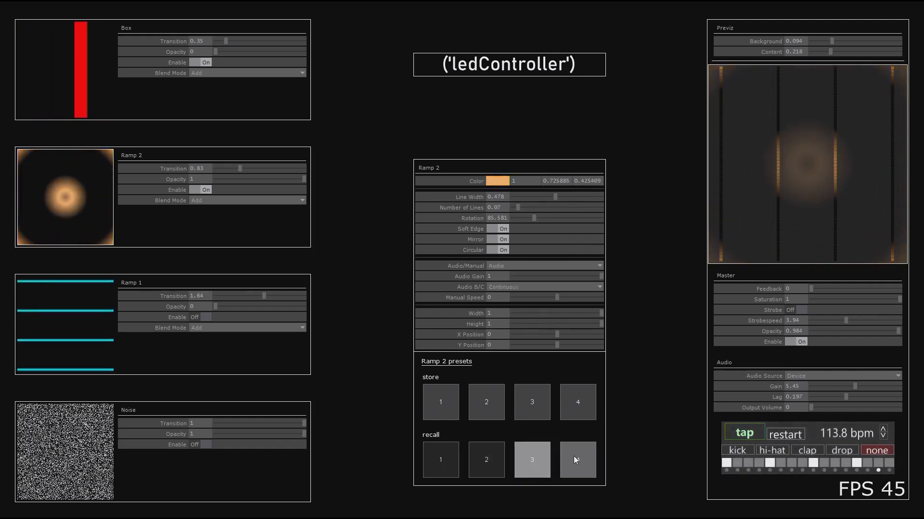
pyautogui.click(573, 456)
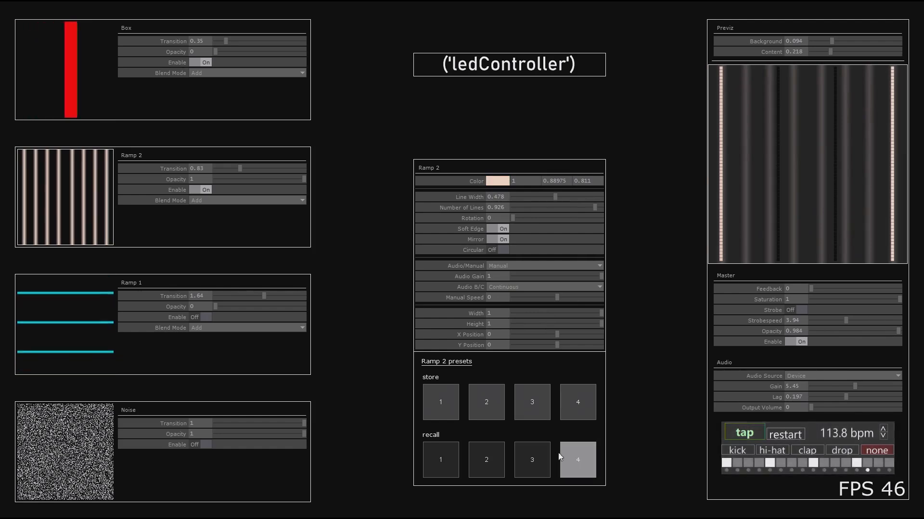
pyautogui.moveTo(236, 168); pyautogui.dragTo(243, 170)
pyautogui.click(526, 458)
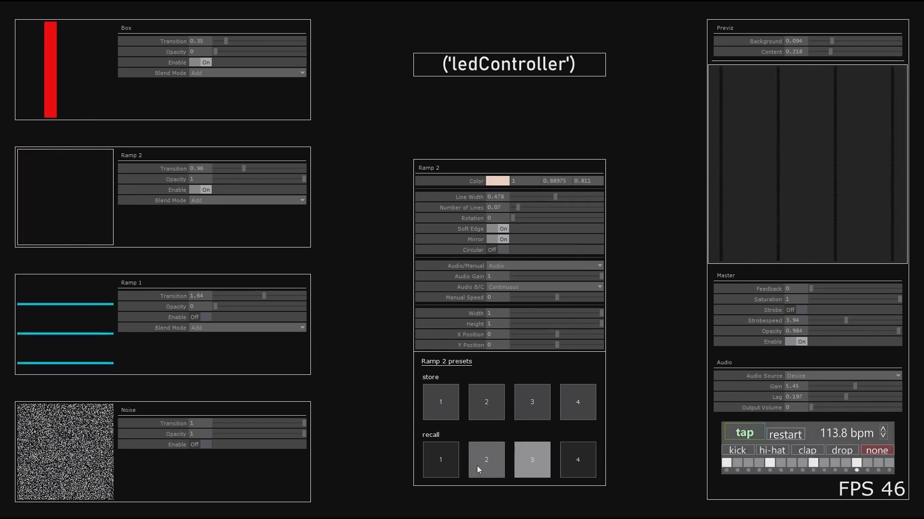
pyautogui.click(477, 465)
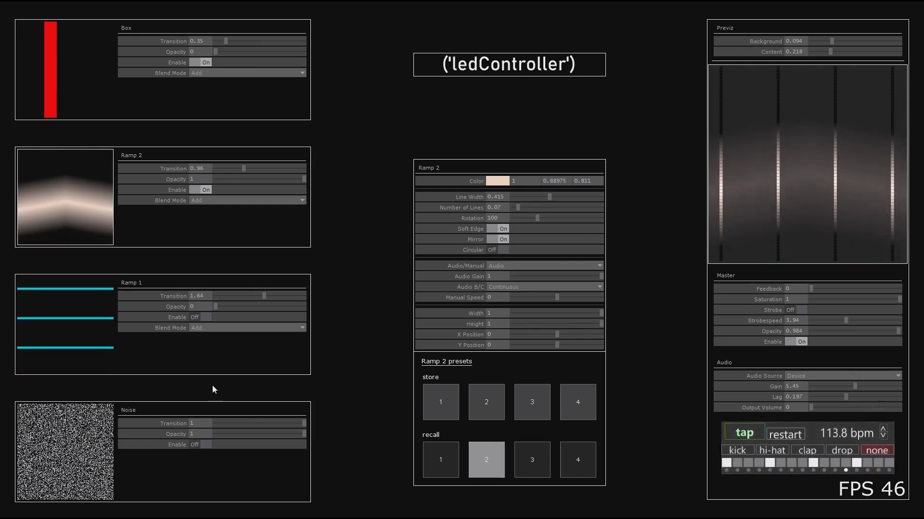
# Step: Select Ramp 1, exit Perform Mode, and switch to the TouchDesigner window with the NewProject.1 project
pyautogui.click(80, 320)
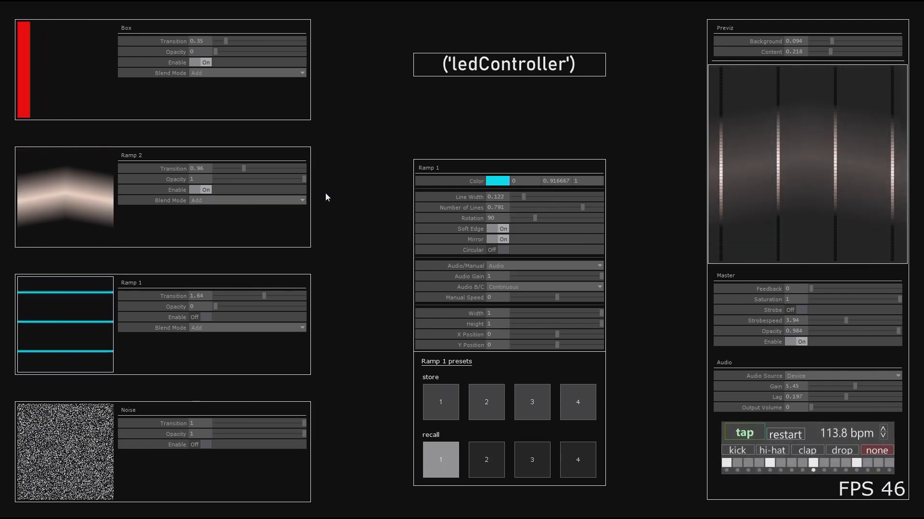
pyautogui.press('Escape')
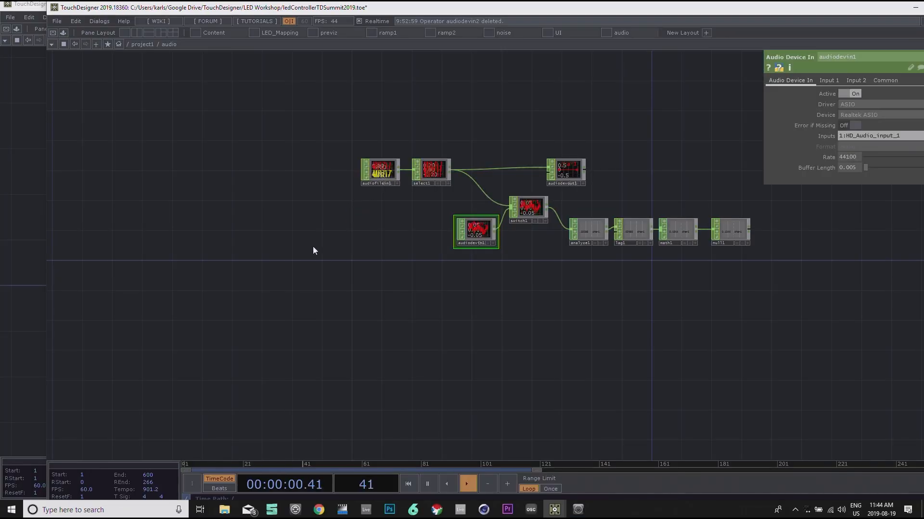
pyautogui.press('space')
pyautogui.moveTo(424, 8); pyautogui.dragTo(437, 170)
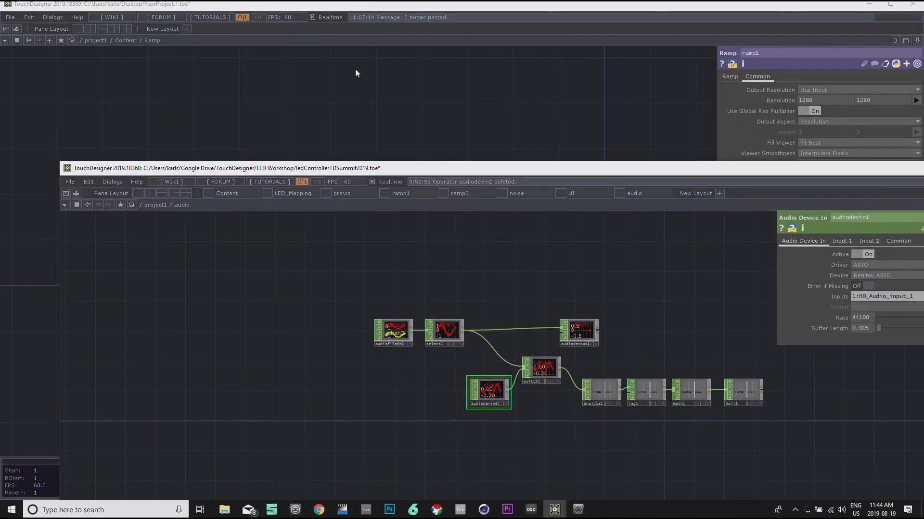
pyautogui.click(379, 95)
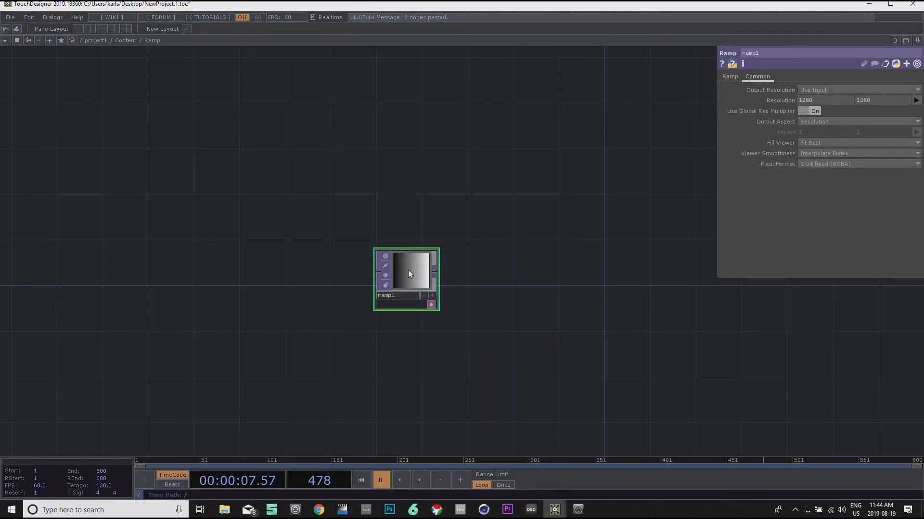
# Step: Add a Null TOP connected to the output of ramp1 inside the Ramp component
pyautogui.scroll(5, 409, 272)
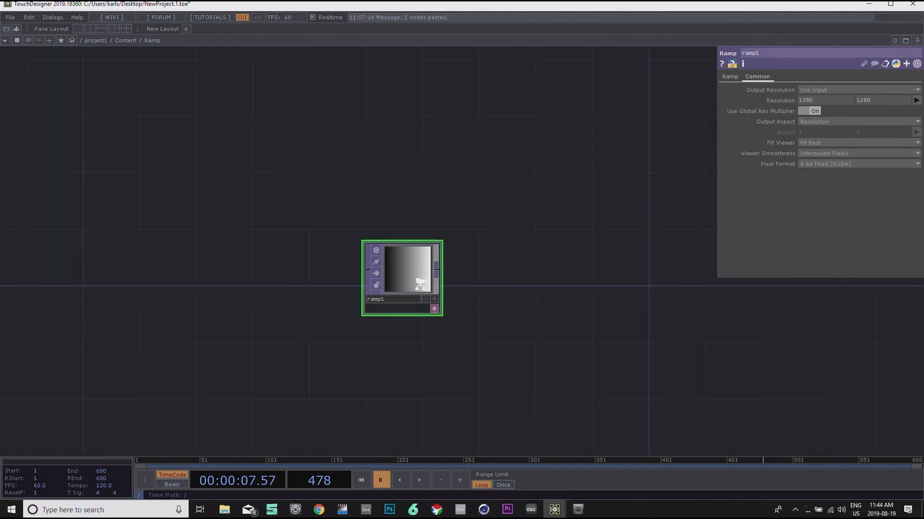
pyautogui.click(728, 77)
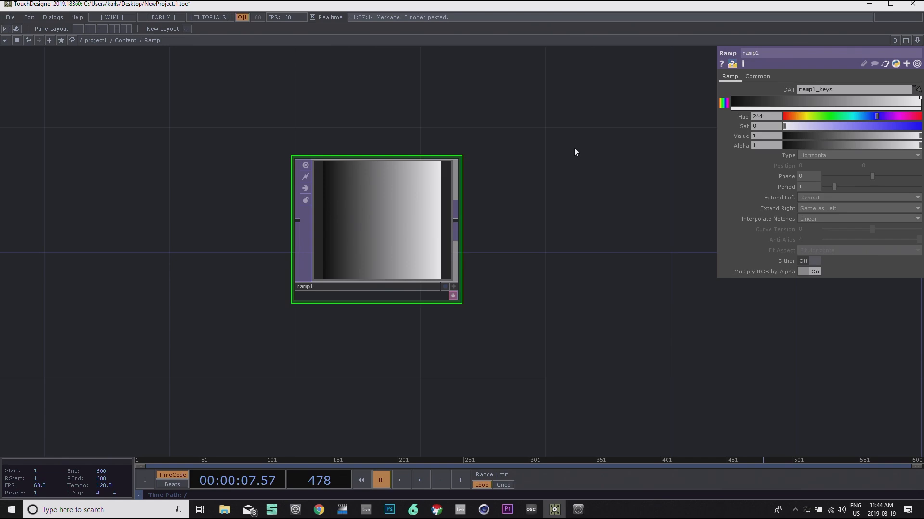
pyautogui.moveTo(513, 298); pyautogui.dragTo(435, 377)
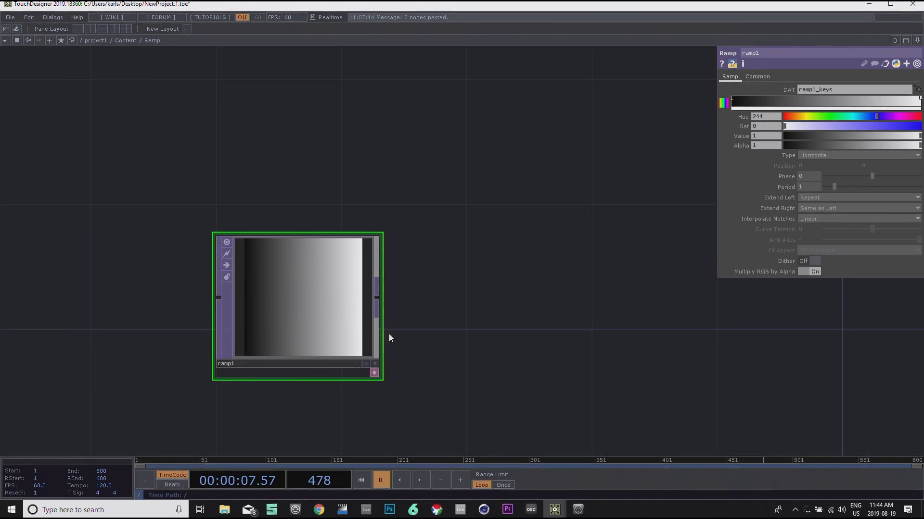
pyautogui.moveTo(289, 311); pyautogui.dragTo(264, 304)
pyautogui.moveTo(403, 290); pyautogui.dragTo(417, 261)
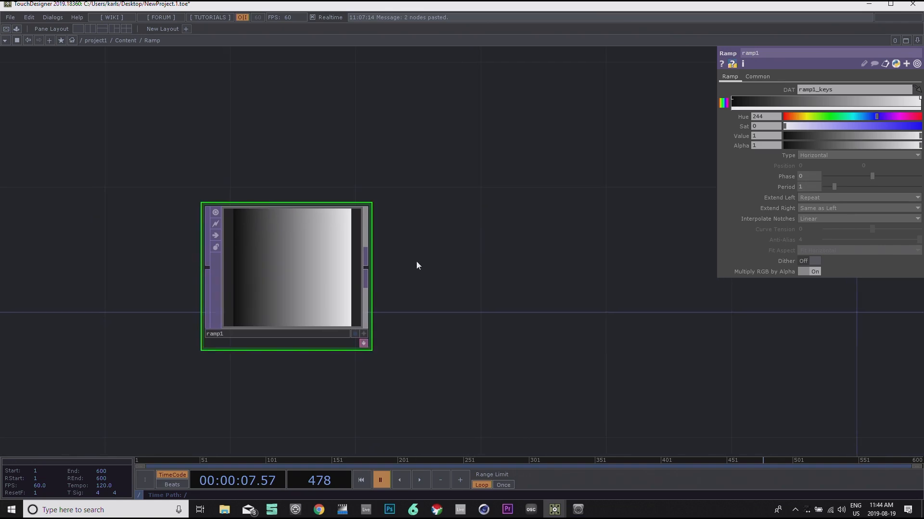
pyautogui.rightClick(371, 267)
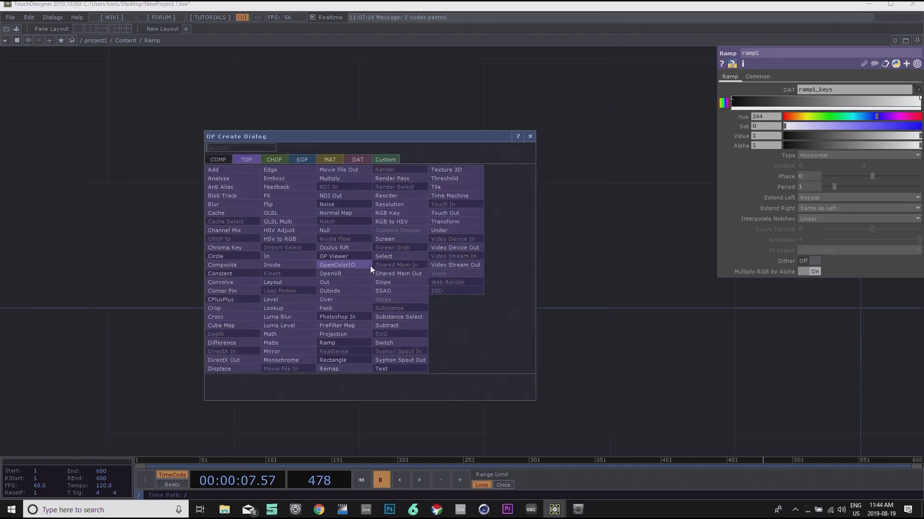
pyautogui.click(329, 231)
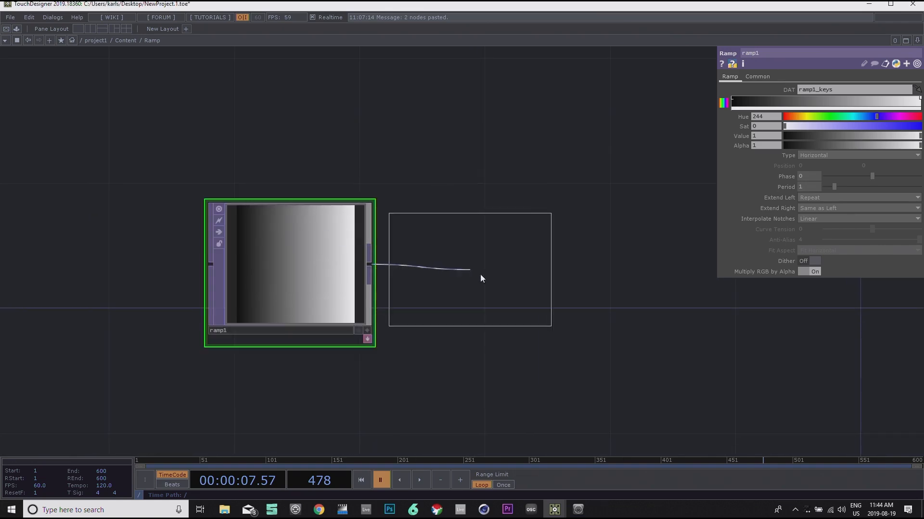
pyautogui.click(498, 266)
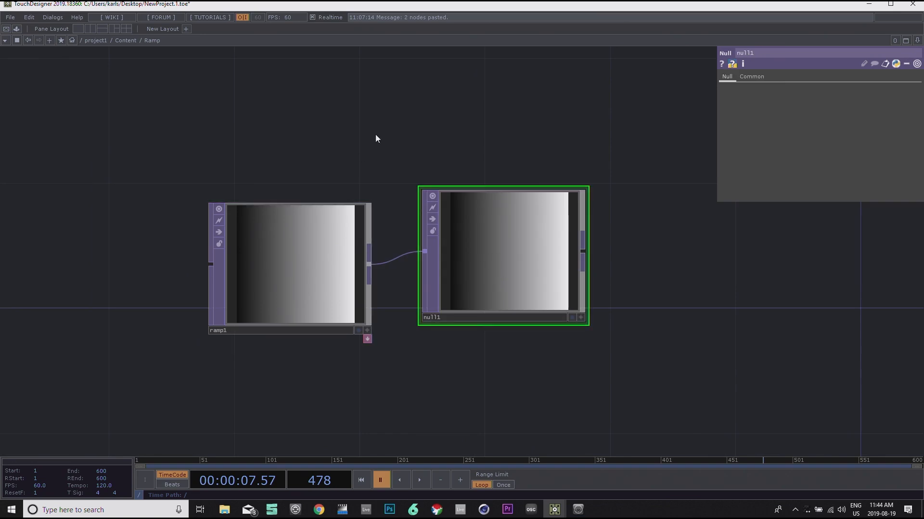
pyautogui.moveTo(454, 184); pyautogui.dragTo(505, 216)
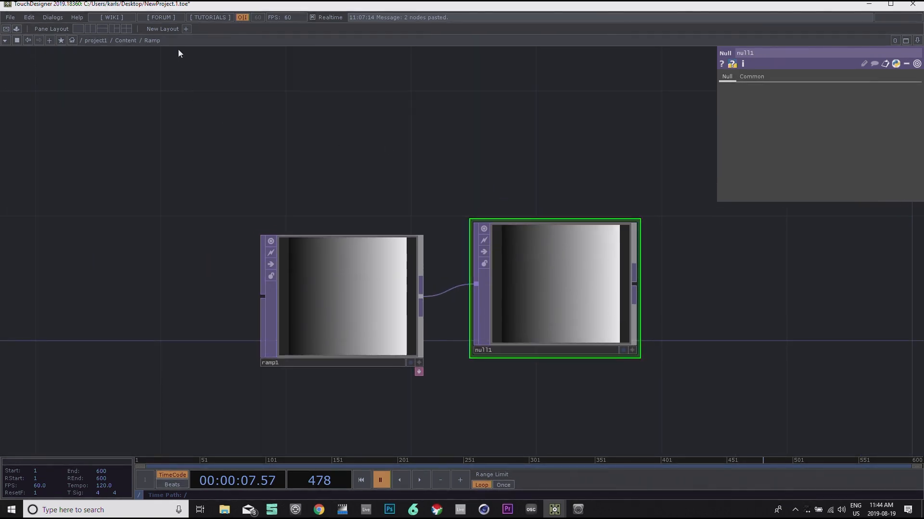
# Step: Return to the Content network and set the Ramp component's Operator Viewer to ./null1
pyautogui.press('u')
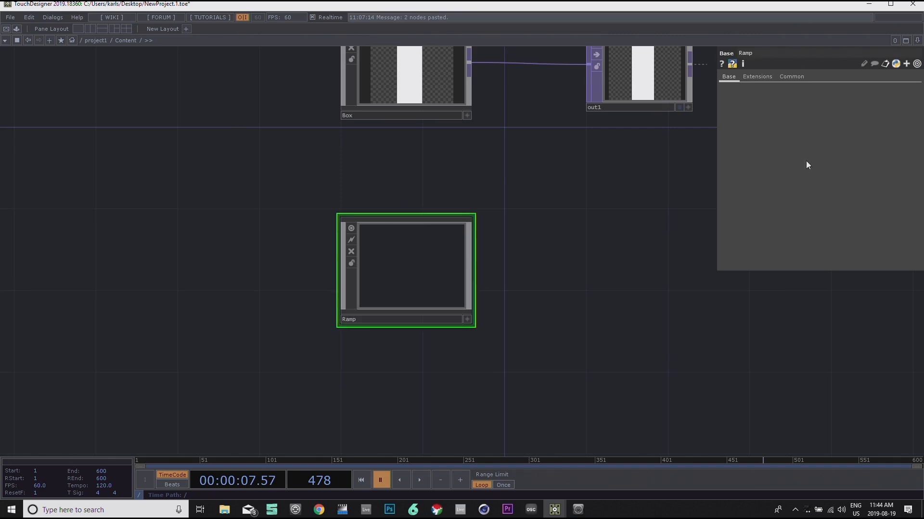
pyautogui.click(796, 76)
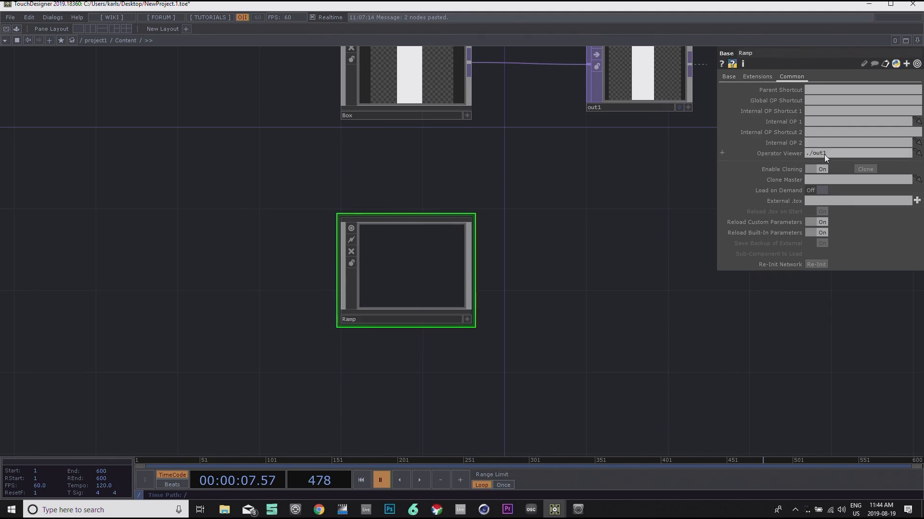
pyautogui.moveTo(824, 155); pyautogui.dragTo(815, 154)
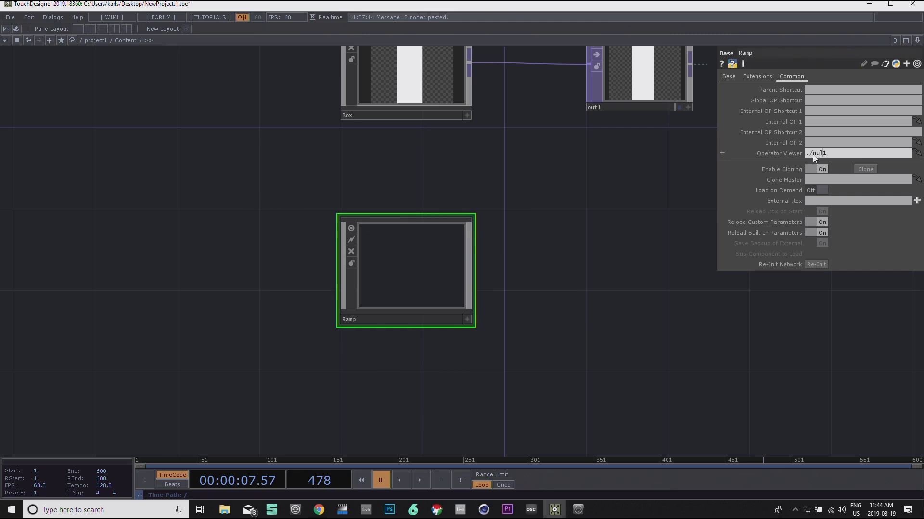
pyautogui.write('null')
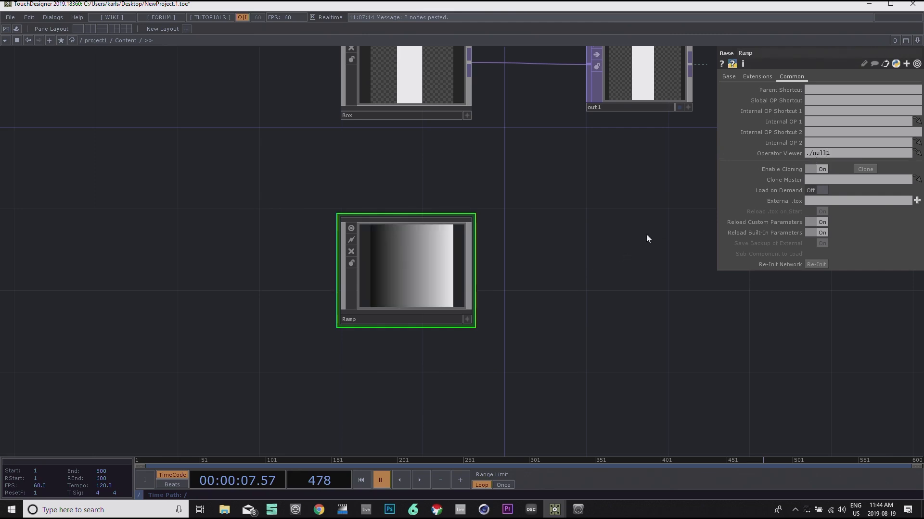
pyautogui.moveTo(645, 236); pyautogui.dragTo(612, 300)
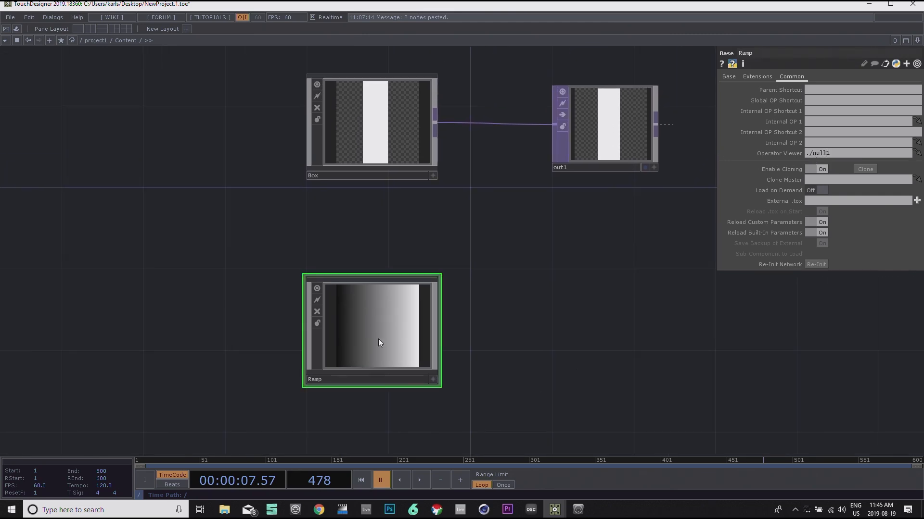
# Step: Set the Ramp component's Parent Shortcut to Ramp and its Global OP Shortcut to Ramp1
pyautogui.moveTo(577, 276); pyautogui.dragTo(630, 207)
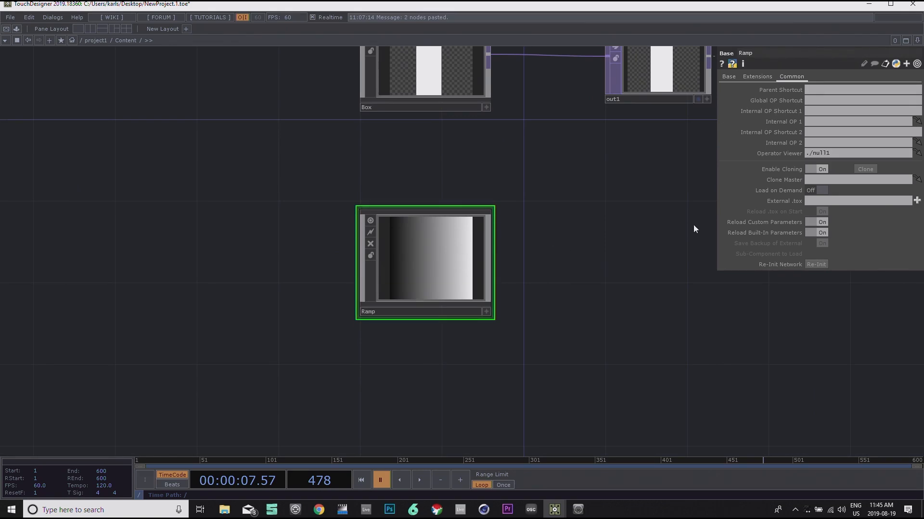
pyautogui.click(821, 89)
pyautogui.write('r')
pyautogui.write('Ramp')
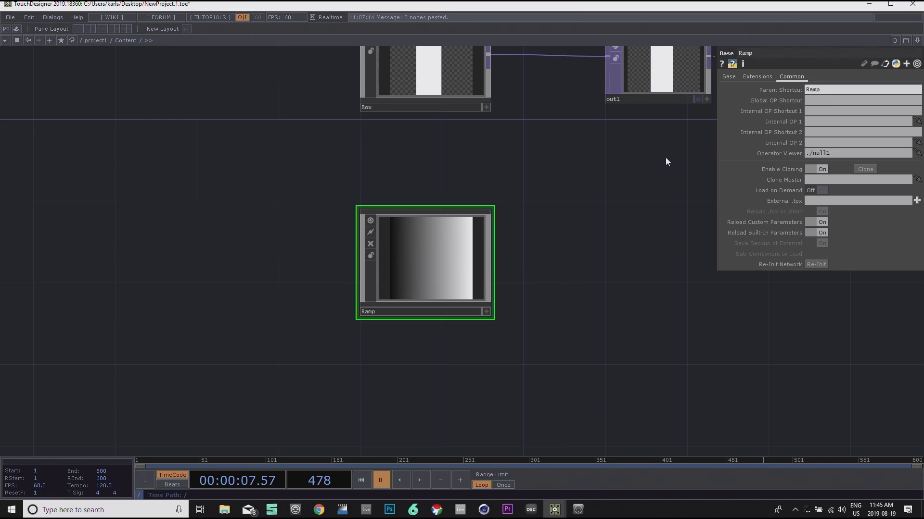
pyautogui.click(844, 100)
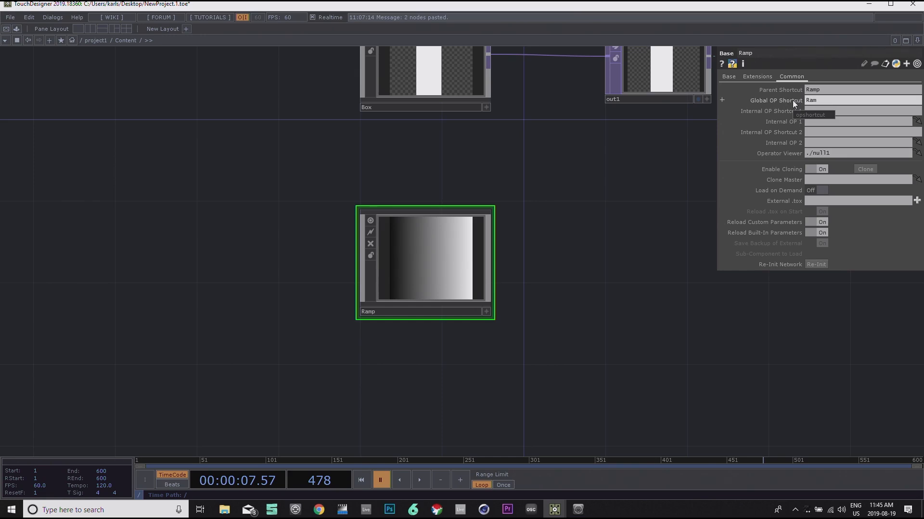
pyautogui.write('1')
# Step: Enter the Ramp component, align null1 level with ramp1, and select ramp1
pyautogui.doubleClick(431, 265)
pyautogui.moveTo(541, 274); pyautogui.dragTo(543, 291)
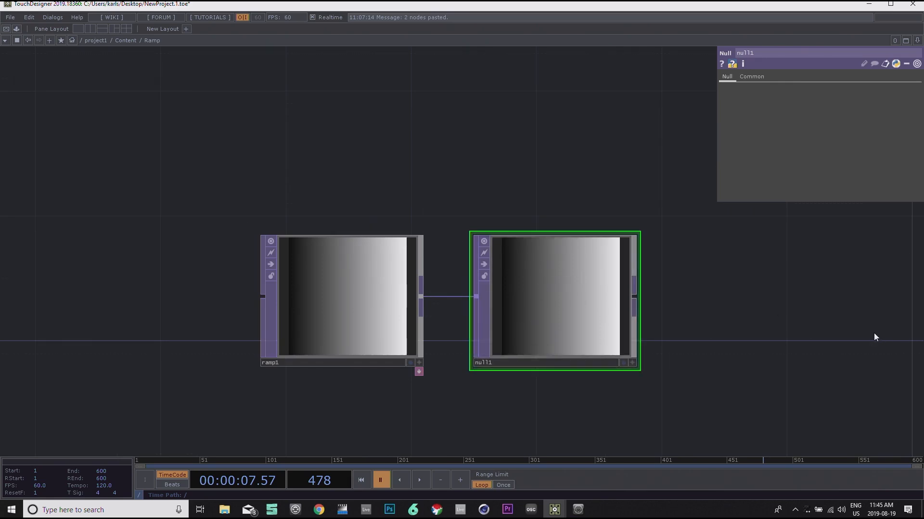
pyautogui.moveTo(789, 309); pyautogui.dragTo(672, 282)
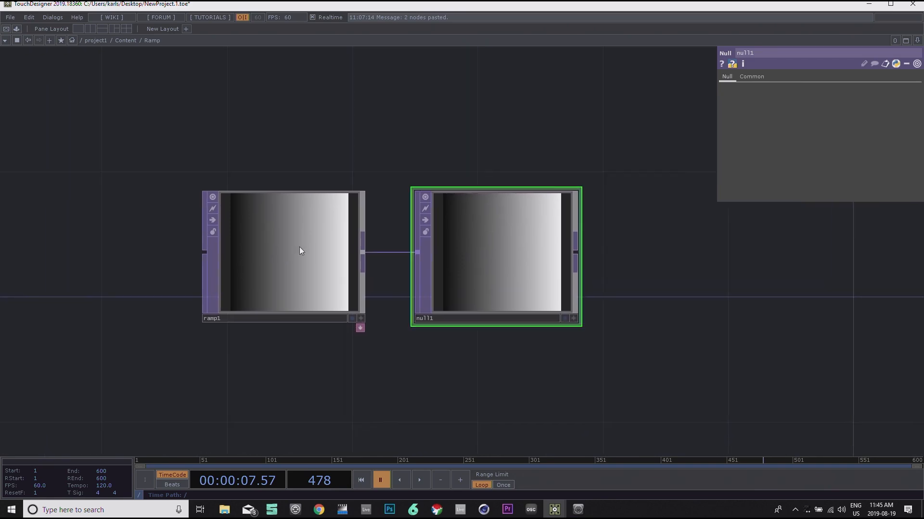
pyautogui.click(284, 241)
pyautogui.moveTo(412, 117); pyautogui.dragTo(471, 125)
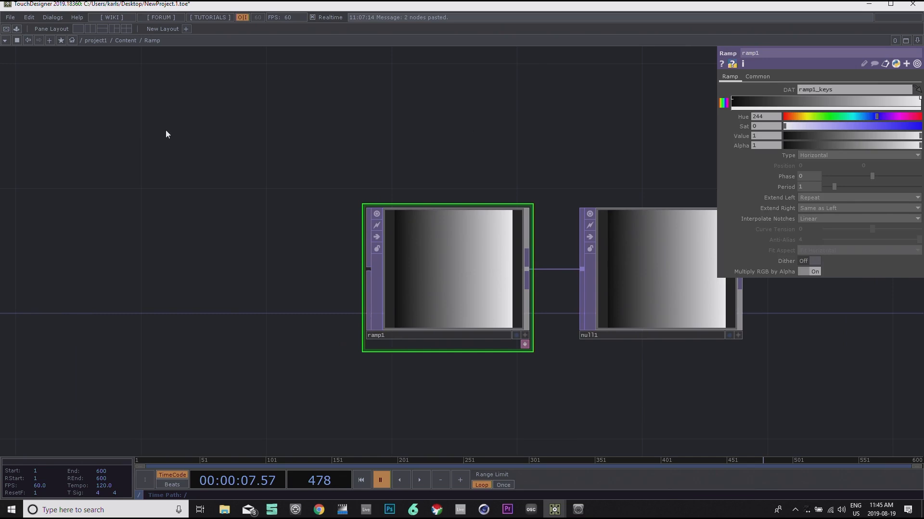
pyautogui.moveTo(413, 107); pyautogui.dragTo(357, 112)
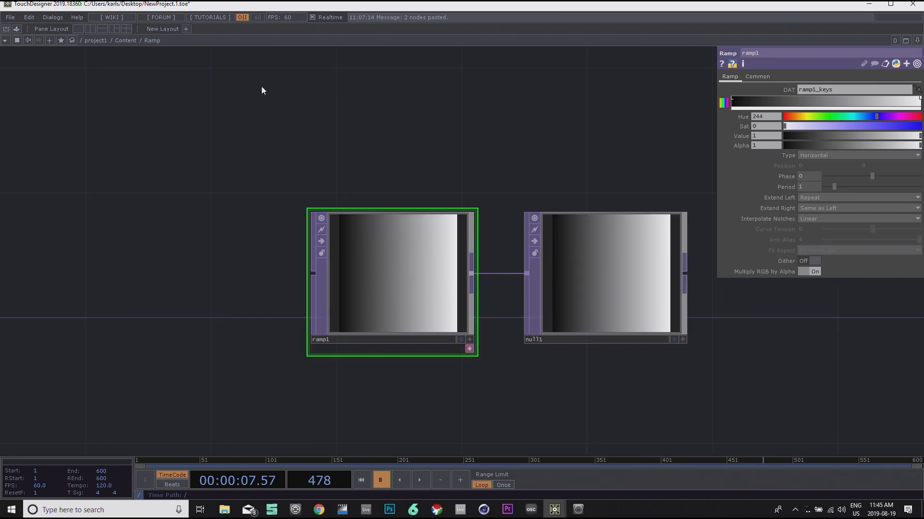
# Step: Open the Component Editor for the parent Ramp component and move it clear of the ramp1 node
pyautogui.rightClick(150, 43)
pyautogui.rightClick(129, 68)
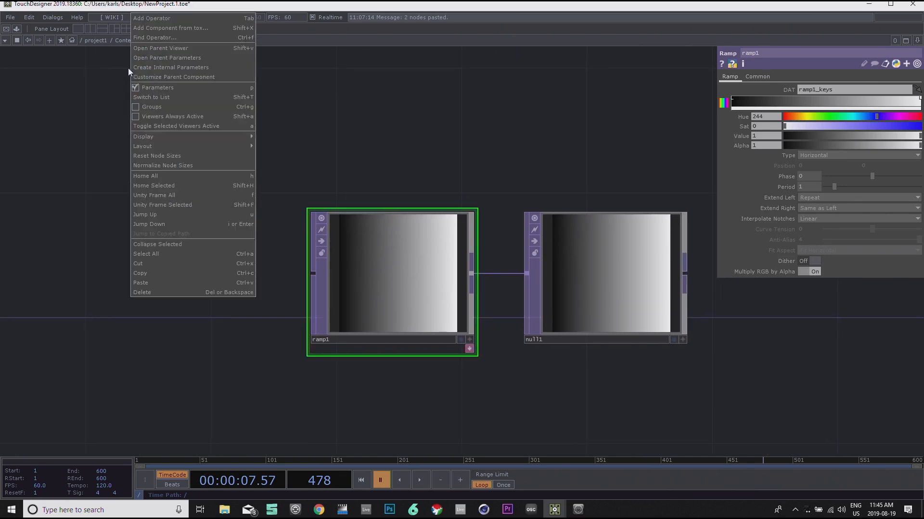
pyautogui.click(85, 73)
pyautogui.rightClick(151, 39)
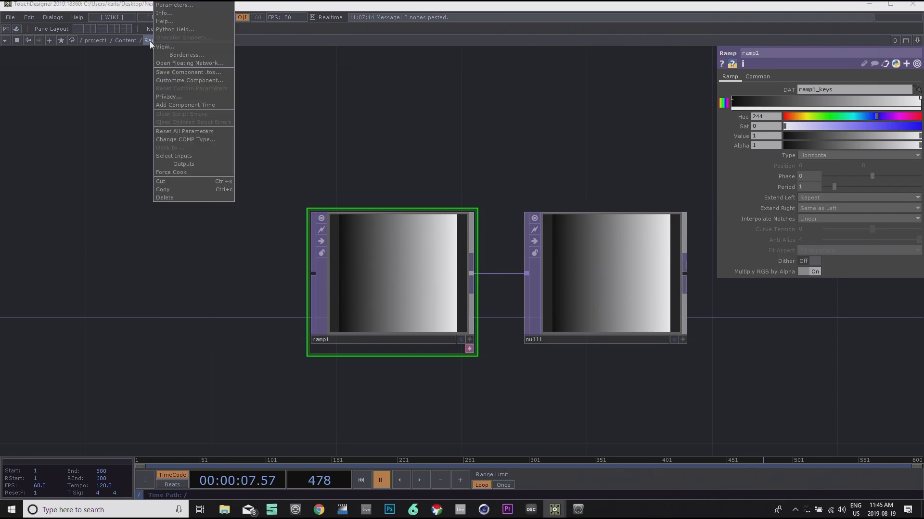
pyautogui.click(183, 80)
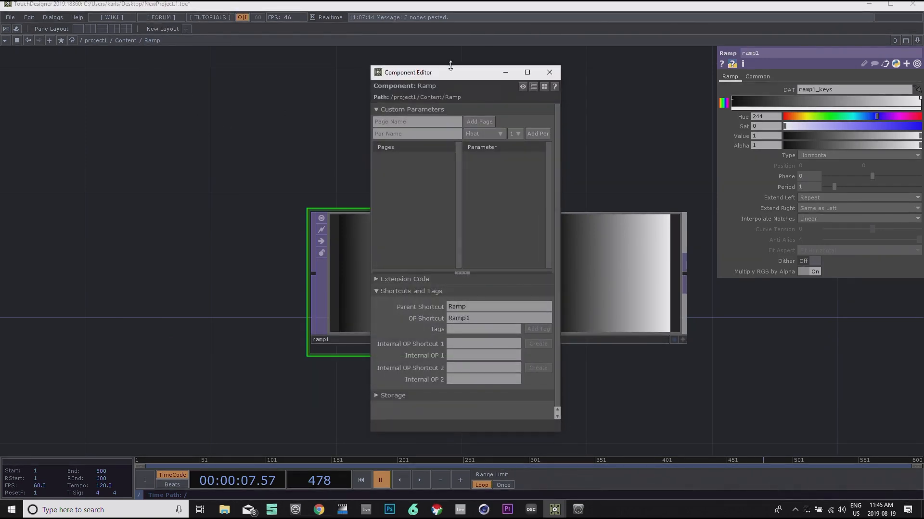
pyautogui.moveTo(448, 73); pyautogui.dragTo(193, 69)
pyautogui.moveTo(456, 121); pyautogui.dragTo(631, 118)
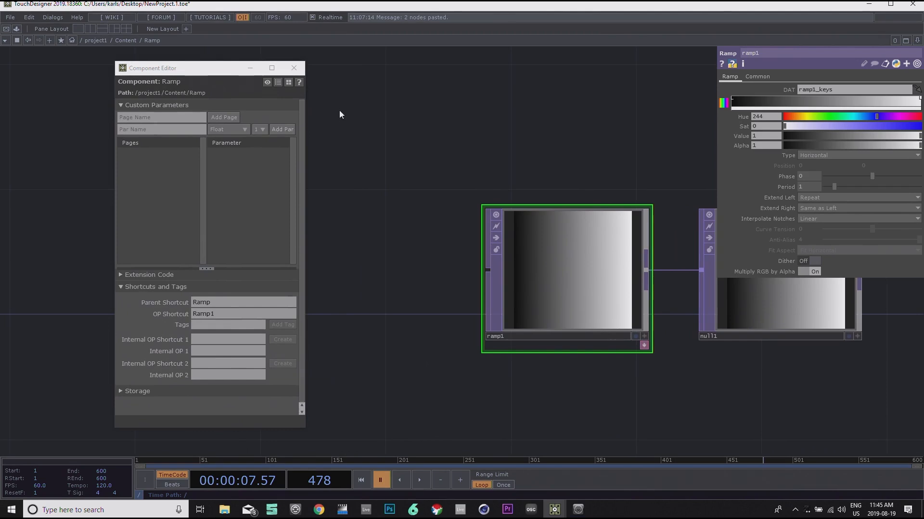
# Step: Add a custom parameter page named Ramp to the Ramp component
pyautogui.moveTo(183, 68); pyautogui.dragTo(261, 82)
pyautogui.click(233, 131)
pyautogui.write('RAmp')
pyautogui.press('BackSpace')
pyautogui.press('BackSpace')
pyautogui.press('BackSpace')
pyautogui.write('amp')
pyautogui.click(301, 129)
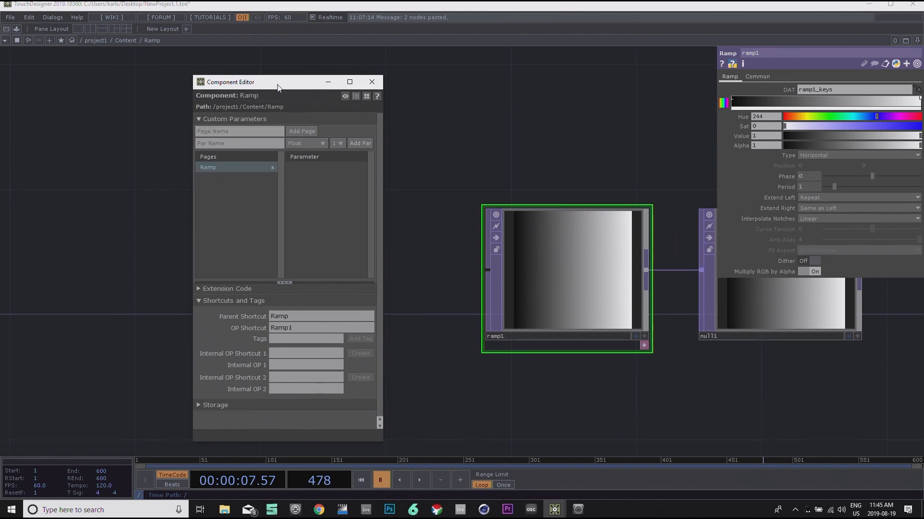
# Step: Add an RGB custom parameter named Color to the Ramp page
pyautogui.moveTo(281, 87); pyautogui.dragTo(332, 73)
pyautogui.click(297, 130)
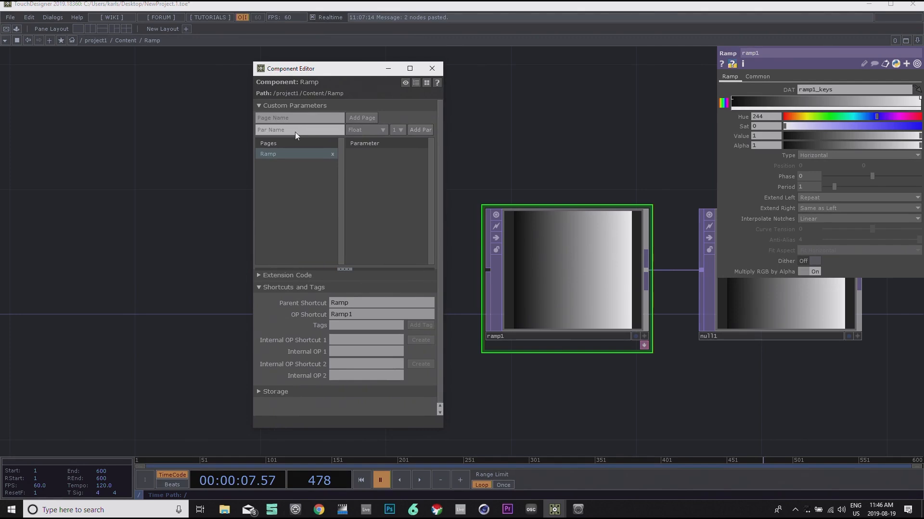
pyautogui.write('Co')
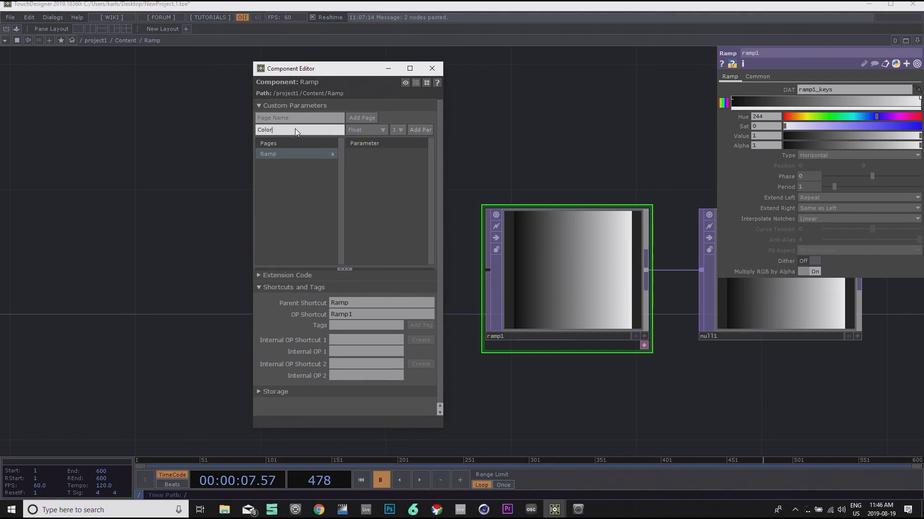
pyautogui.write('lor')
pyautogui.click(367, 130)
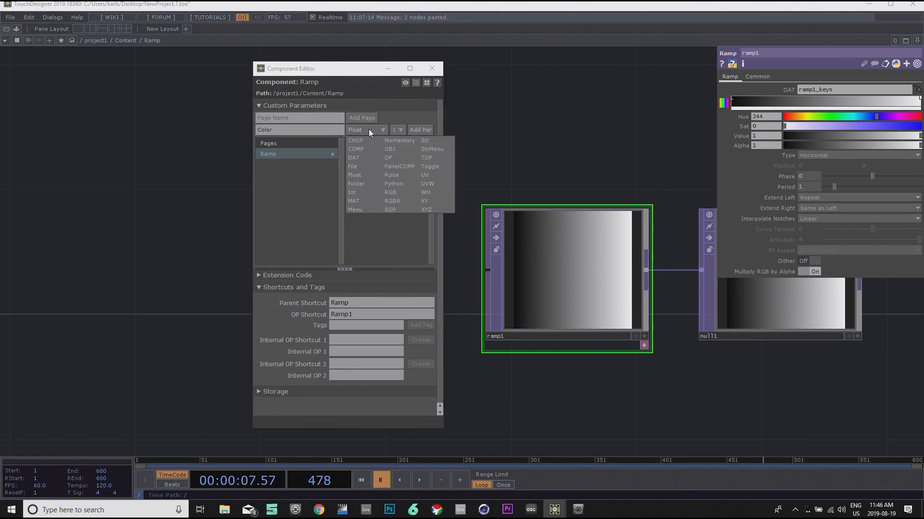
pyautogui.click(396, 193)
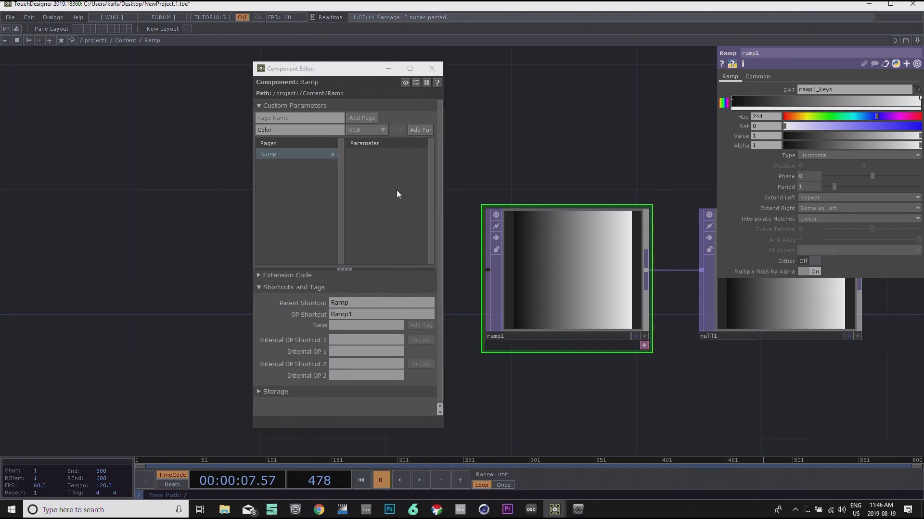
pyautogui.click(425, 130)
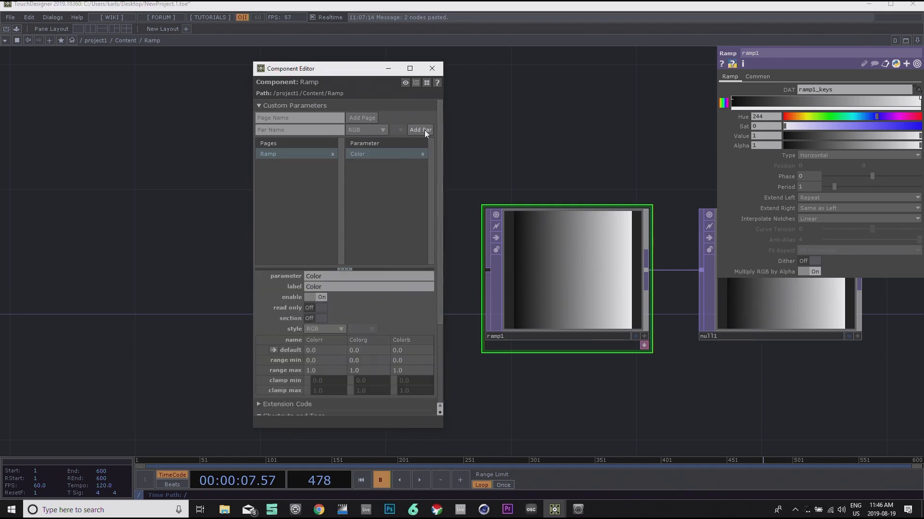
# Step: Add a Float custom parameter named Line Width to the Ramp page
pyautogui.moveTo(323, 69); pyautogui.dragTo(254, 62)
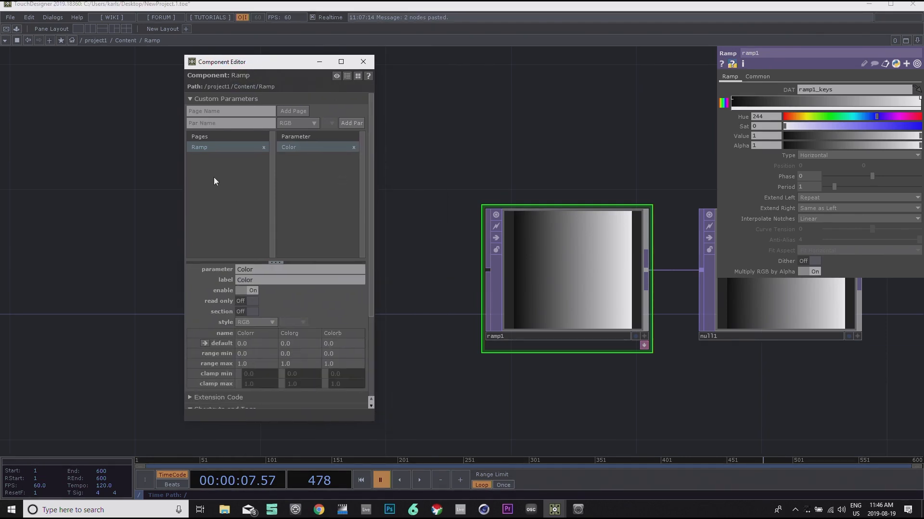
pyautogui.click(209, 126)
pyautogui.moveTo(249, 63); pyautogui.dragTo(328, 70)
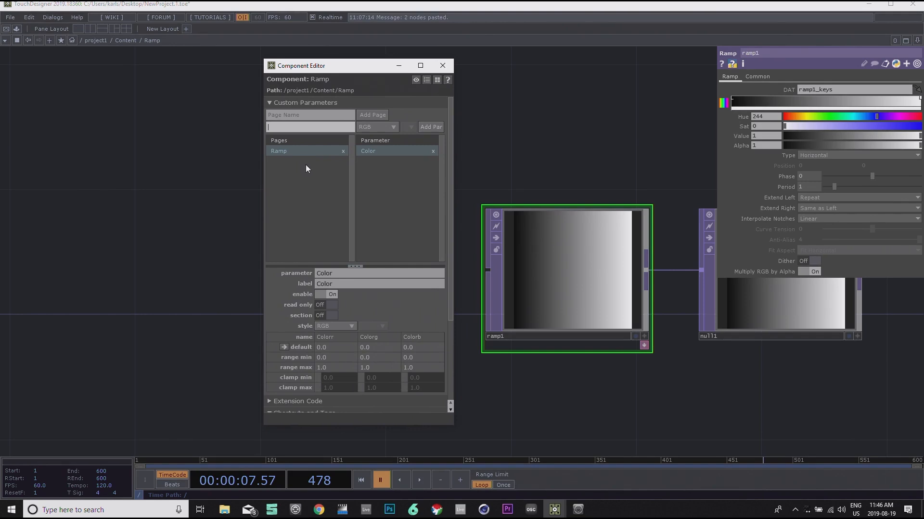
pyautogui.write('Line Width')
pyautogui.click(389, 128)
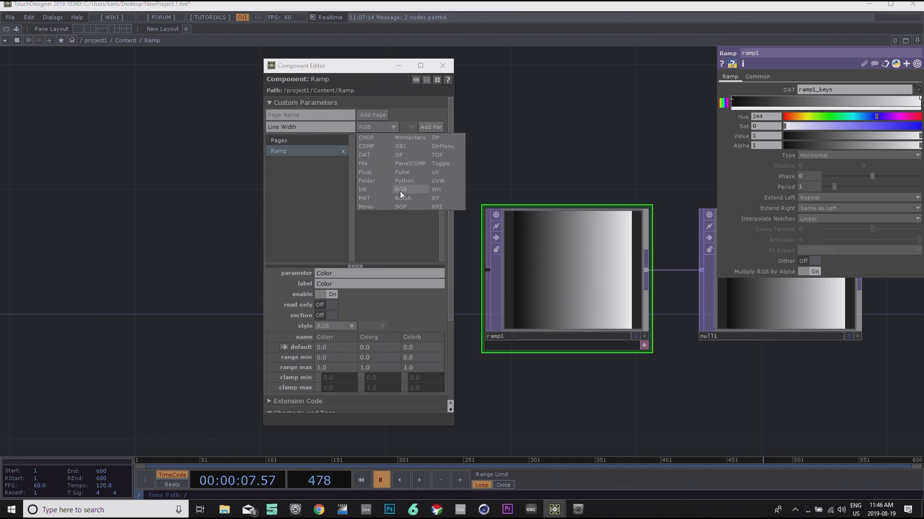
pyautogui.click(374, 172)
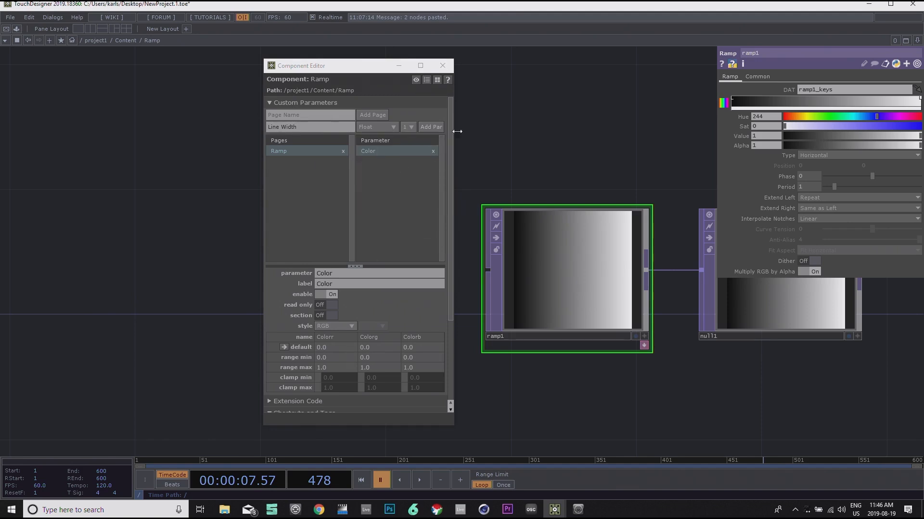
pyautogui.click(435, 129)
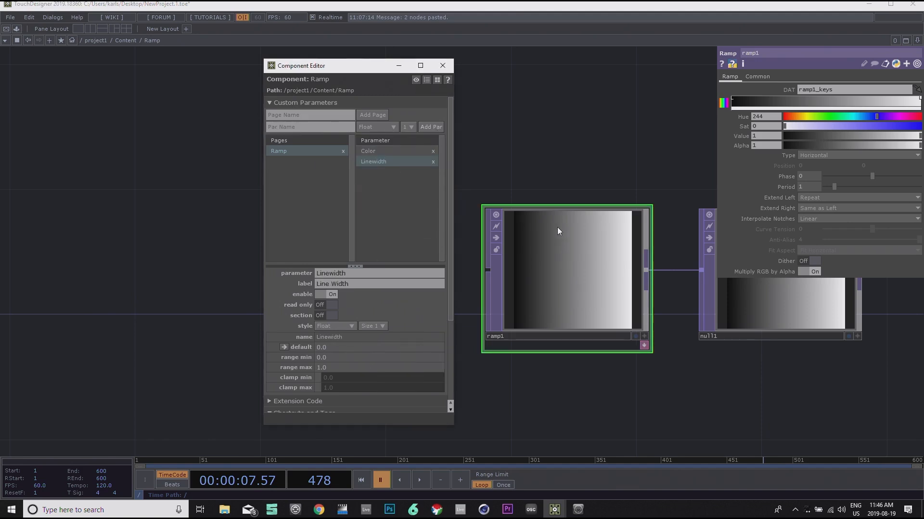
# Step: Switch to the ledControllerTDSummit2019 project and enter its Perform Mode to check the reference controls
pyautogui.hotkey('alt', 'Tab')
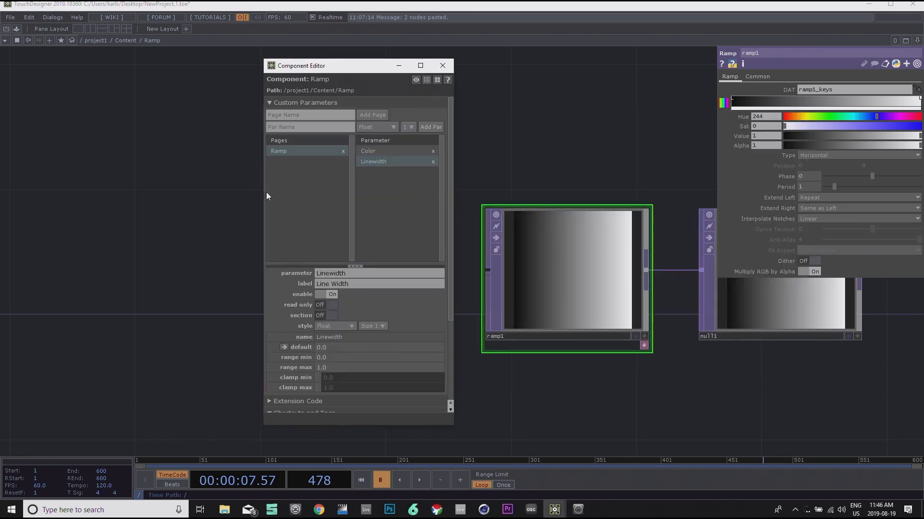
pyautogui.hotkey('alt', 'Tab')
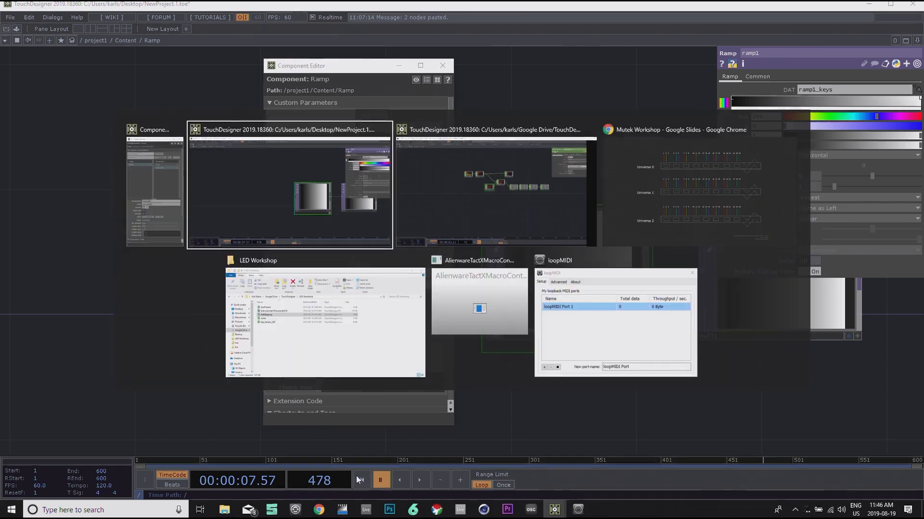
pyautogui.click(446, 204)
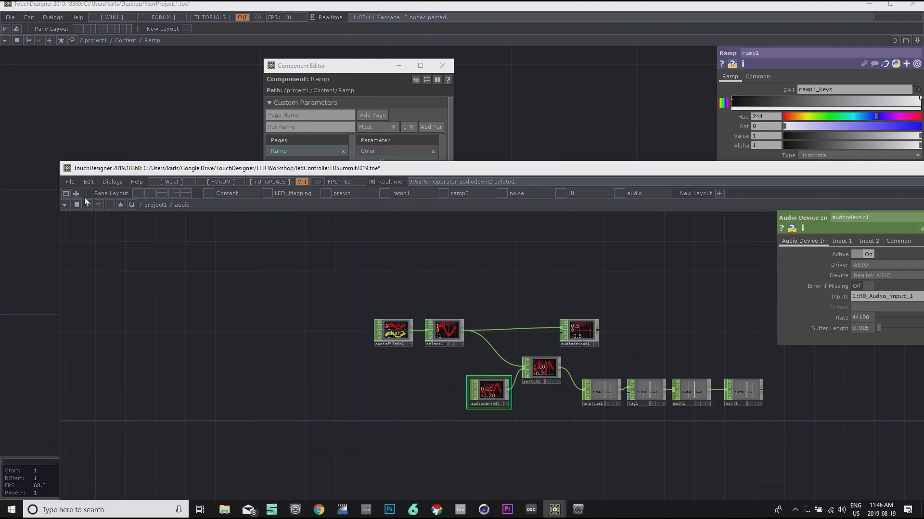
pyautogui.click(65, 193)
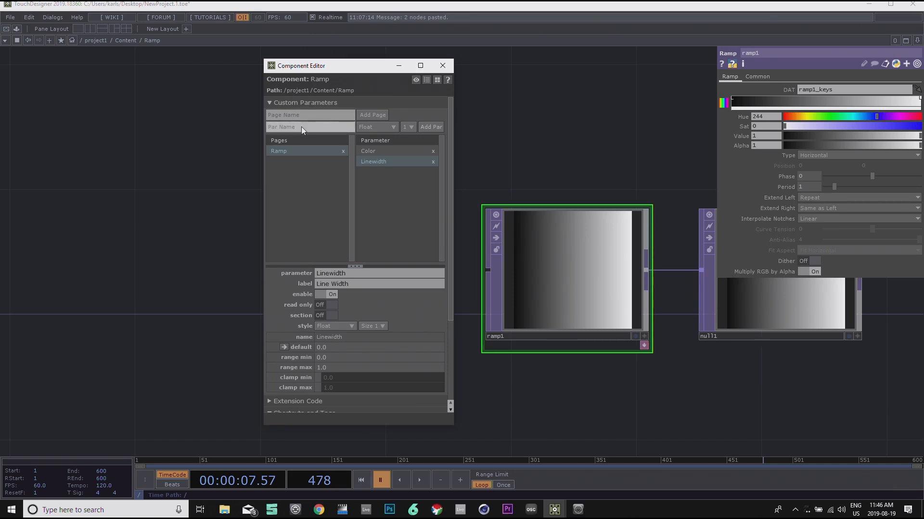
# Step: Add a Float custom parameter named Numlines to the Ramp page in NewProject.1 and label it Number of Lines
pyautogui.click(301, 126)
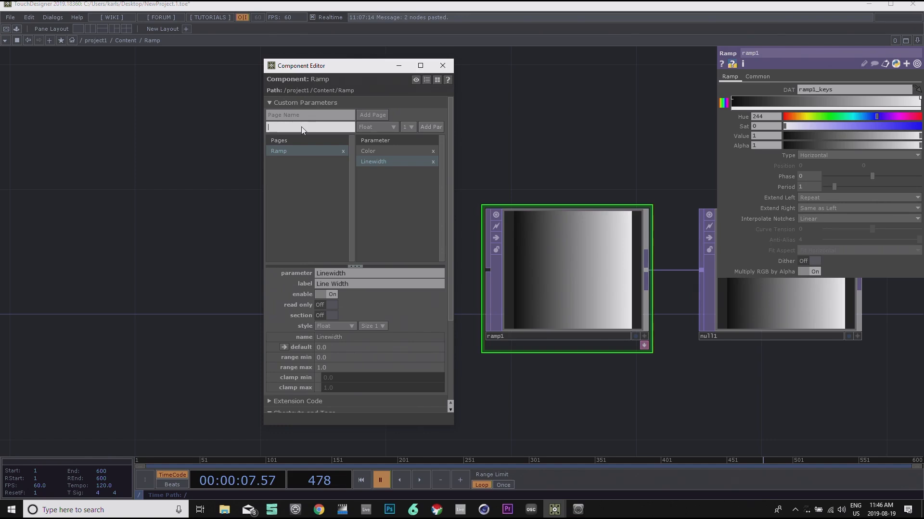
pyautogui.write('Numlines')
pyautogui.click(433, 126)
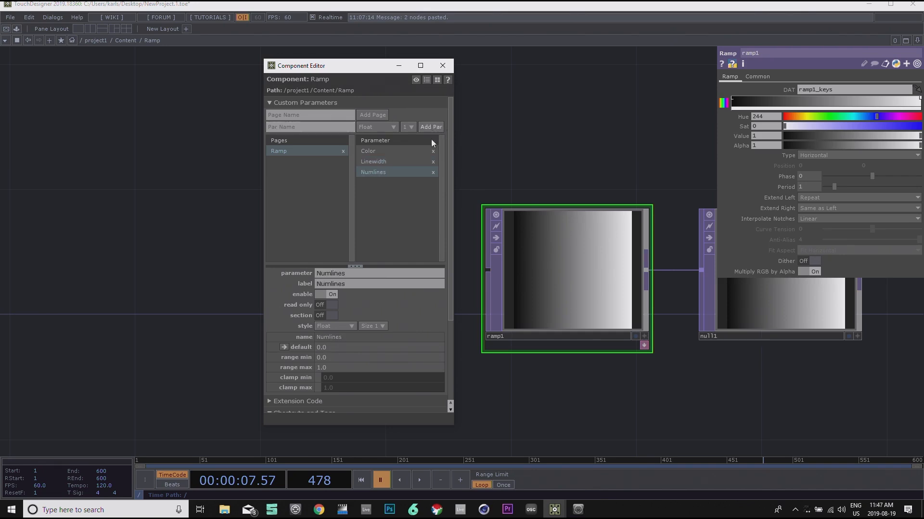
pyautogui.click(356, 285)
pyautogui.write('Nu')
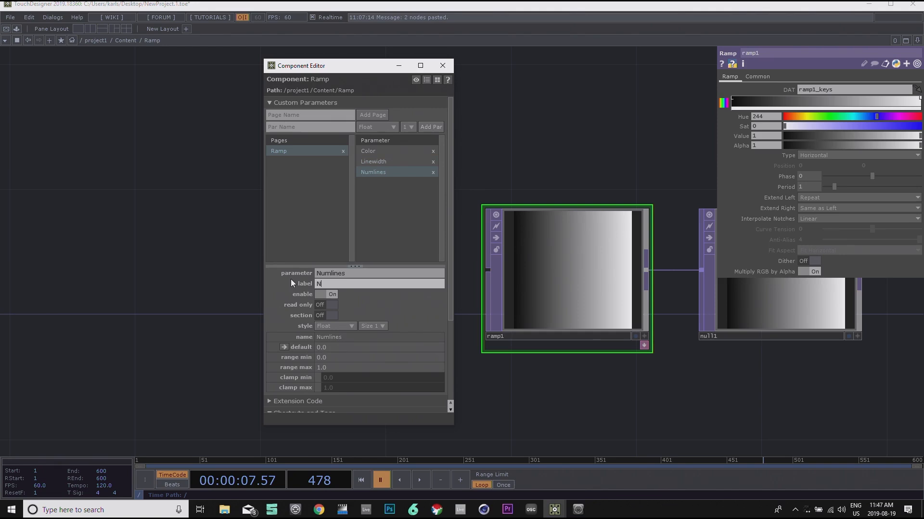
pyautogui.write('mber of Lines')
pyautogui.press('Return')
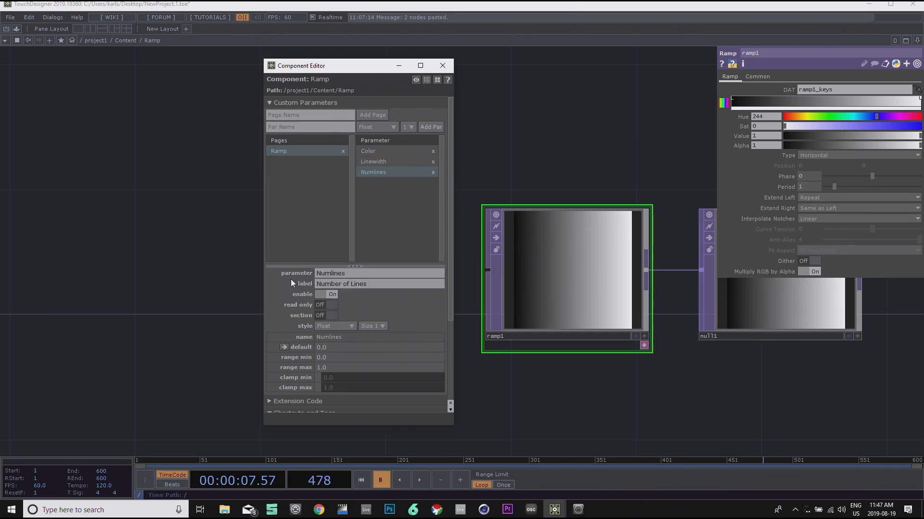
# Step: Add a Float custom parameter named Rotation to the Ramp page and close the Component Editor
pyautogui.click(288, 128)
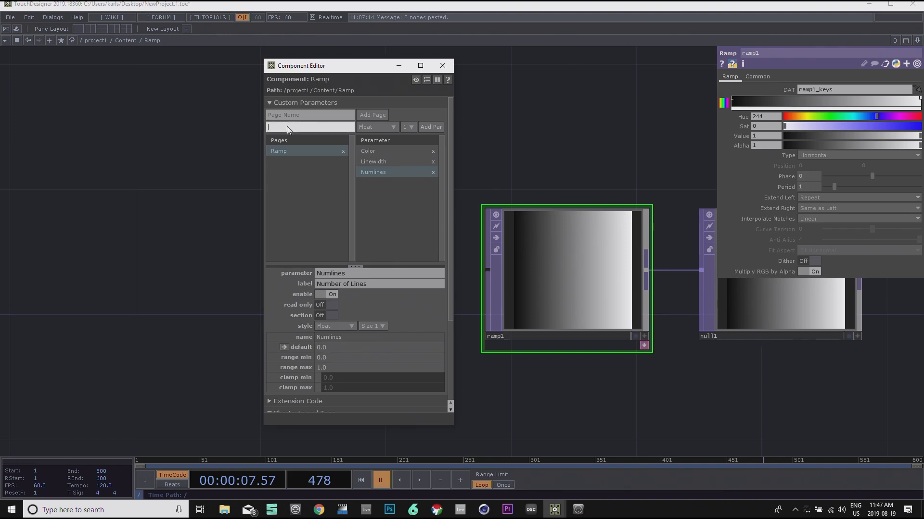
pyautogui.write('Rotation')
pyautogui.click(431, 127)
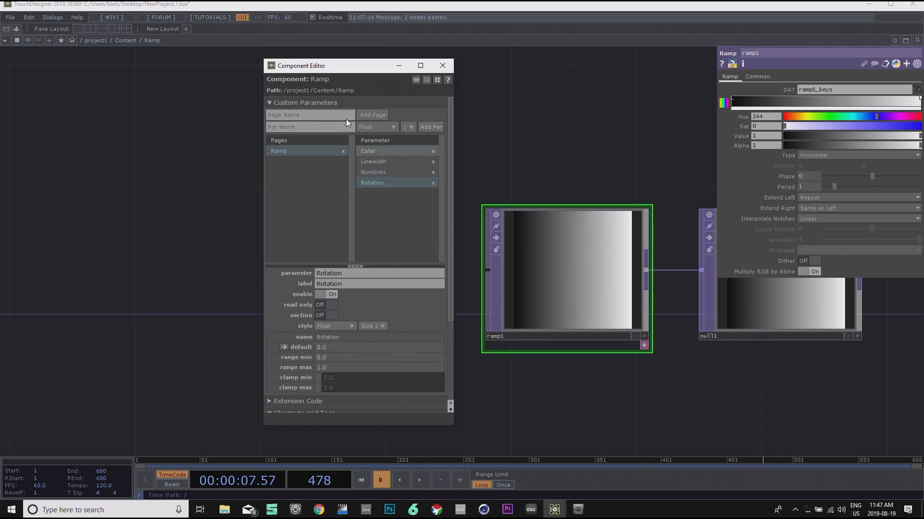
pyautogui.moveTo(364, 67); pyautogui.dragTo(301, 68)
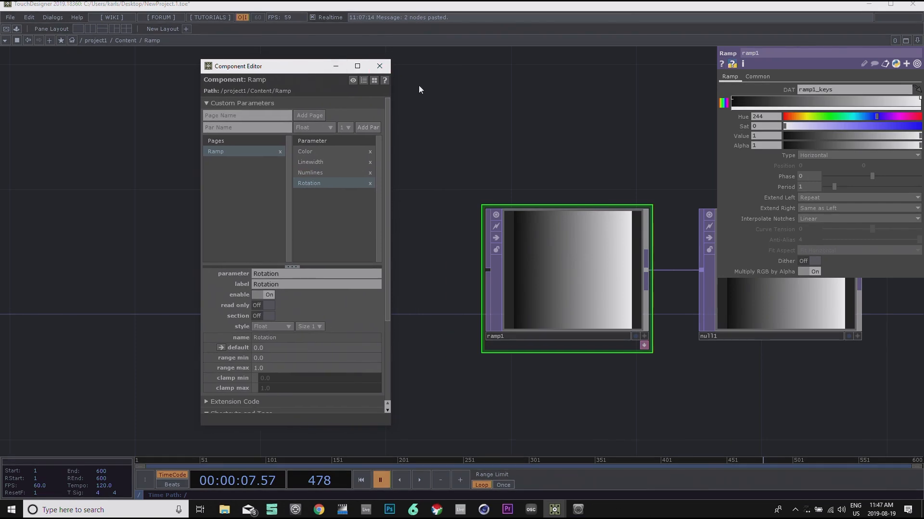
pyautogui.moveTo(538, 108); pyautogui.dragTo(586, 103)
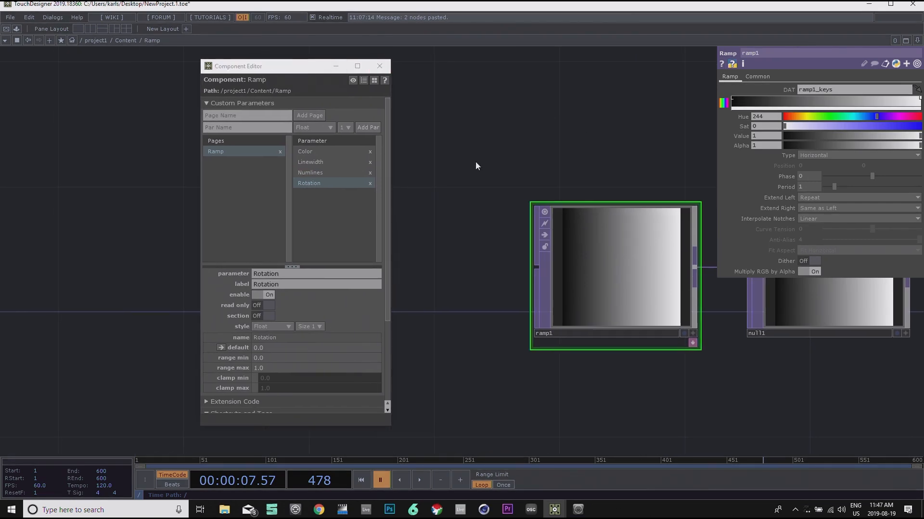
pyautogui.moveTo(591, 147); pyautogui.dragTo(553, 138)
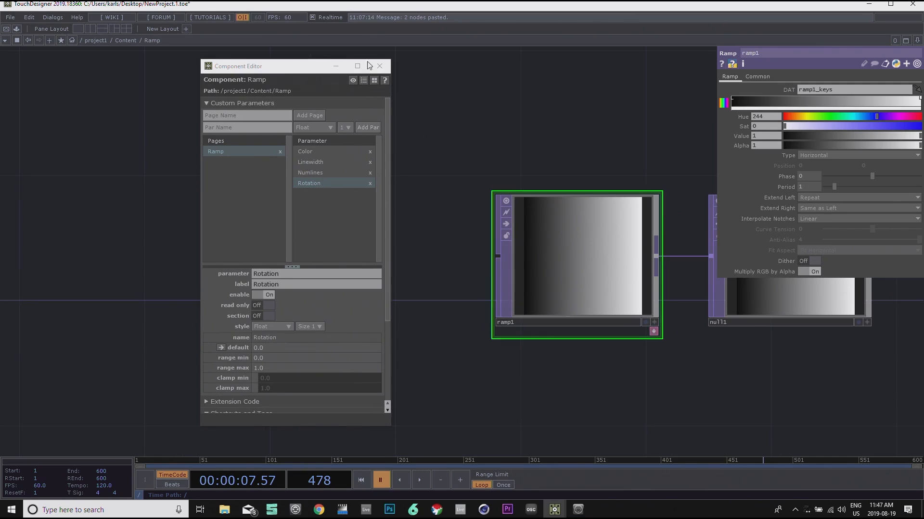
pyautogui.click(378, 67)
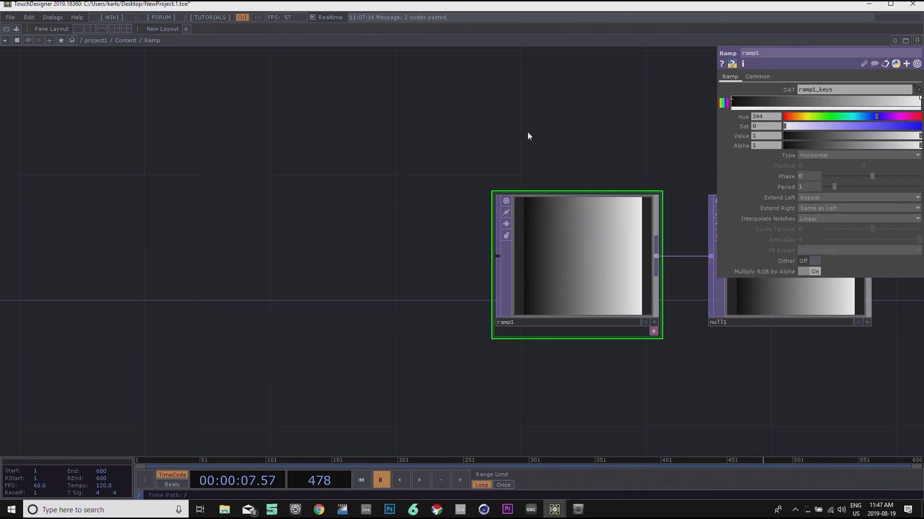
# Step: Expand the docked ramp1_keys table of ramp1 in the Ramp network
pyautogui.press('h')
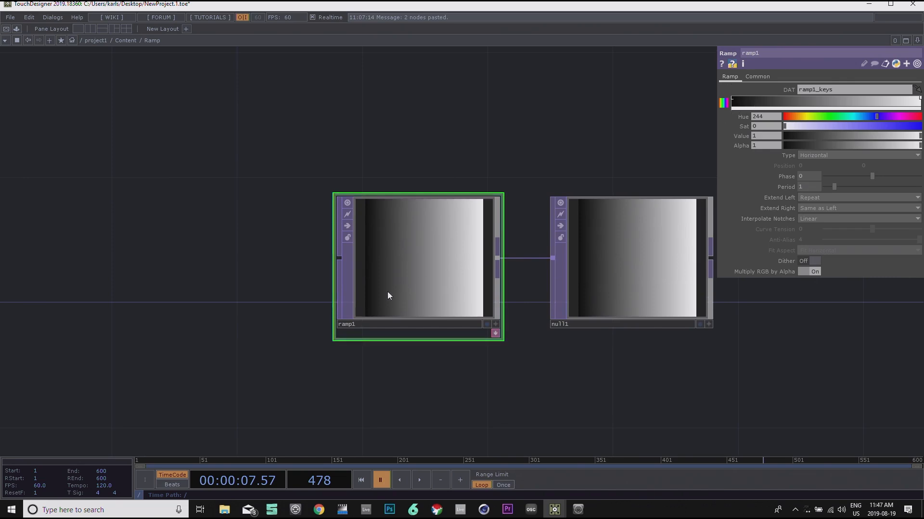
pyautogui.moveTo(731, 397); pyautogui.dragTo(664, 367)
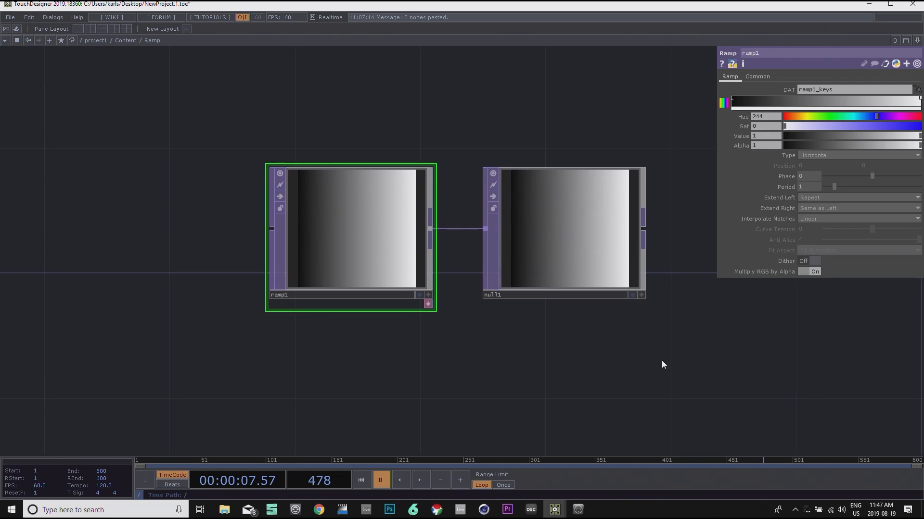
pyautogui.moveTo(464, 316); pyautogui.dragTo(458, 261)
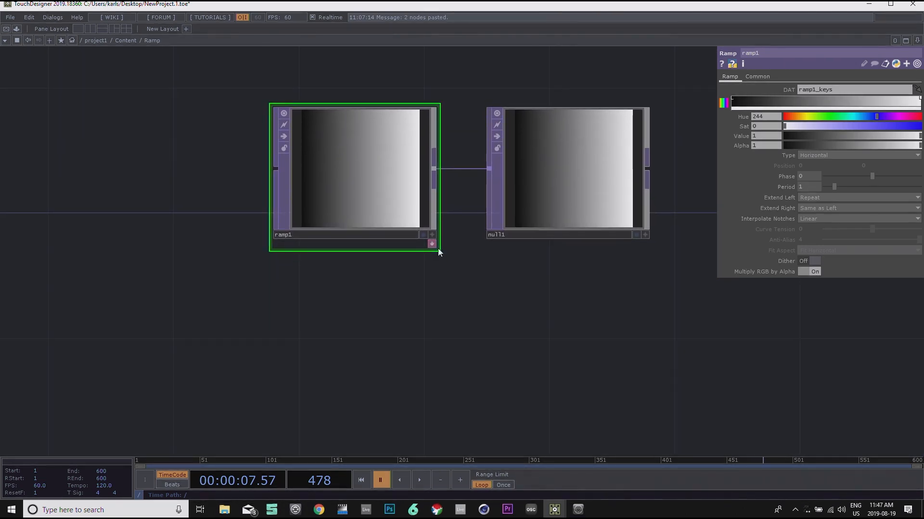
pyautogui.scroll(4, 435, 238)
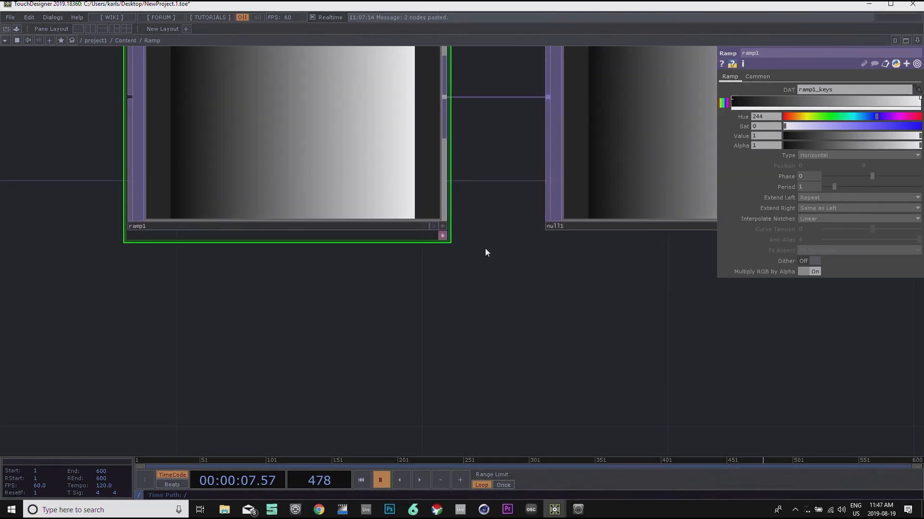
pyautogui.click(442, 238)
# Step: Examine the pos, r, g, b and a columns of the ramp1_keys table alongside ramp1
pyautogui.moveTo(590, 309); pyautogui.dragTo(643, 200)
pyautogui.scroll(-2, 621, 267)
pyautogui.scroll(2, 621, 269)
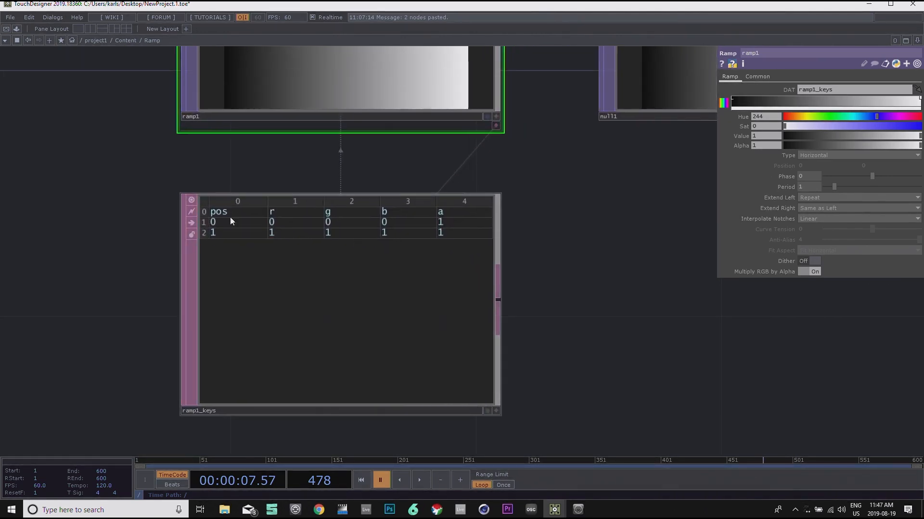
pyautogui.moveTo(168, 222); pyautogui.dragTo(305, 238)
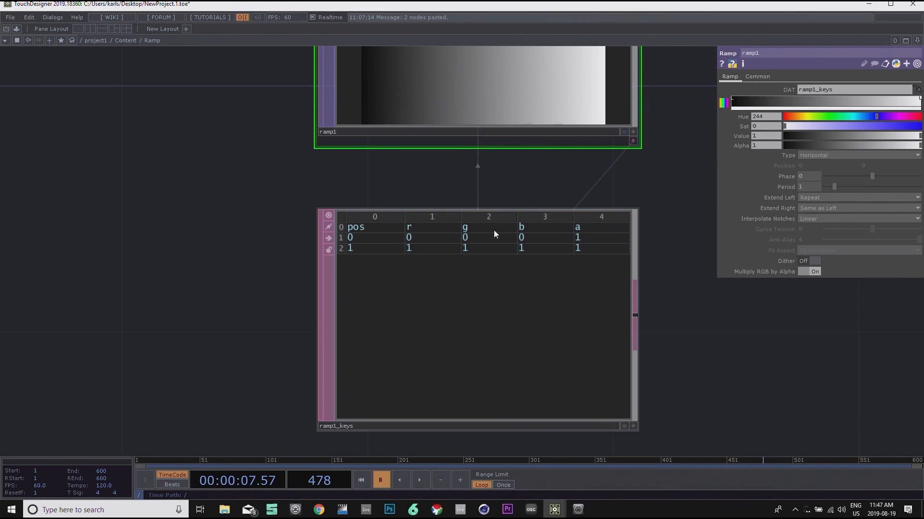
pyautogui.moveTo(639, 186); pyautogui.dragTo(608, 273)
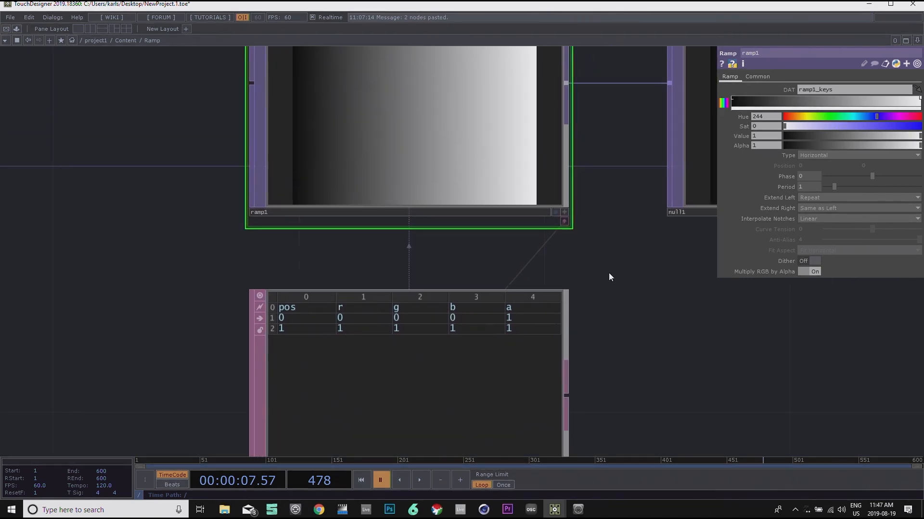
pyautogui.scroll(-3, 608, 274)
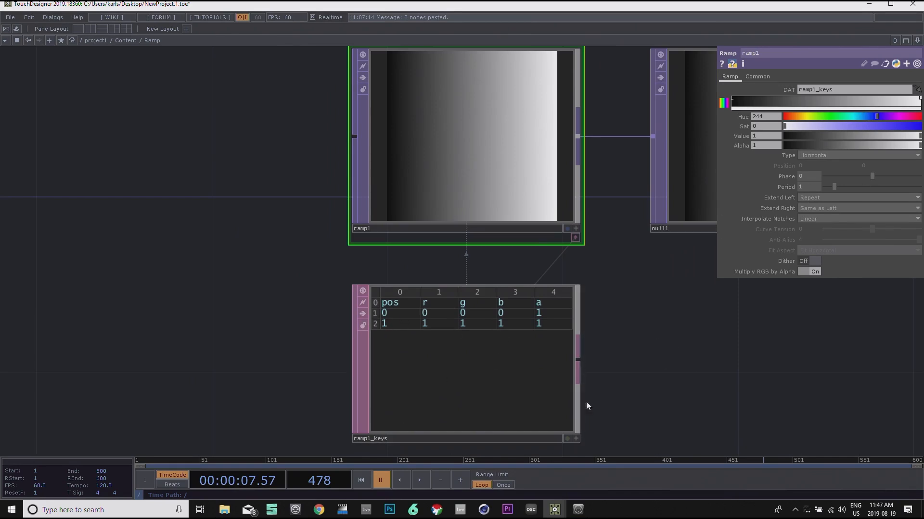
pyautogui.moveTo(706, 389); pyautogui.dragTo(611, 364)
pyautogui.scroll(-3, 611, 365)
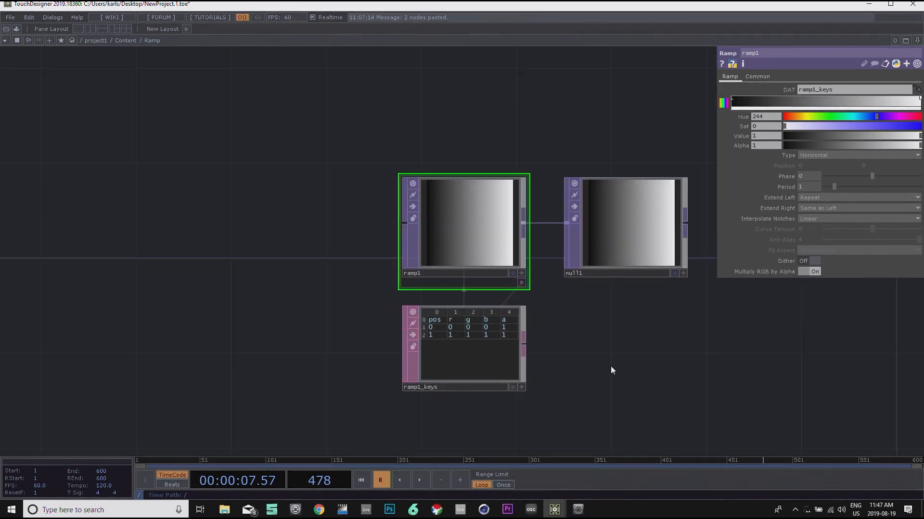
# Step: Add three keys to the ramp1 gradient at positions of about 0.52, 0.27 and 0.76
pyautogui.click(830, 99)
pyautogui.click(783, 99)
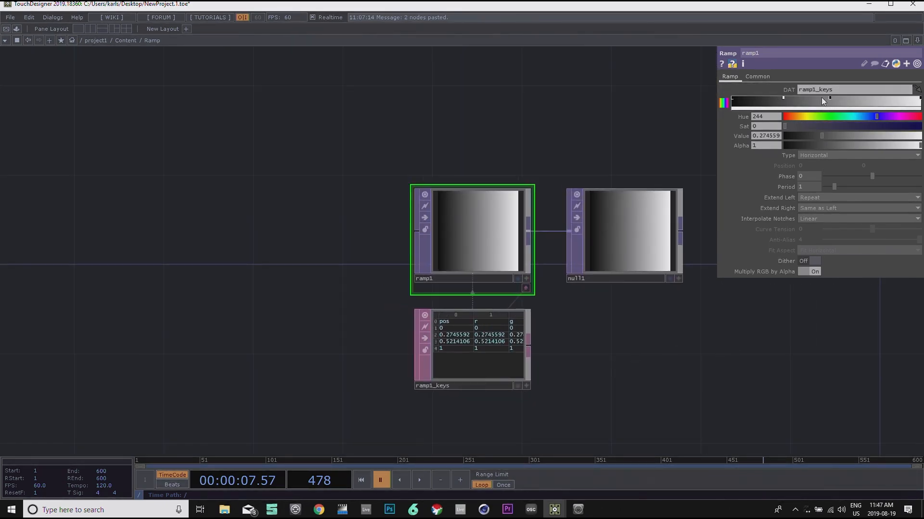
pyautogui.click(874, 99)
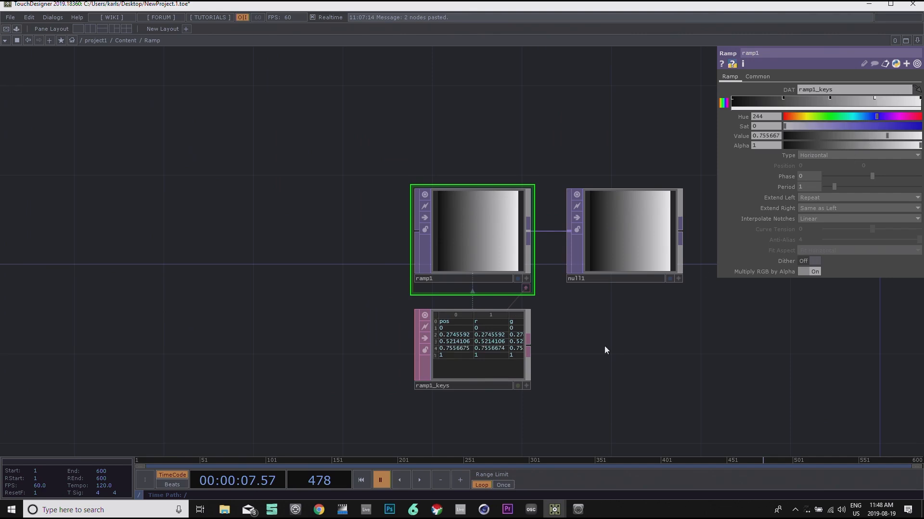
pyautogui.scroll(5, 468, 352)
pyautogui.moveTo(656, 339); pyautogui.dragTo(617, 335)
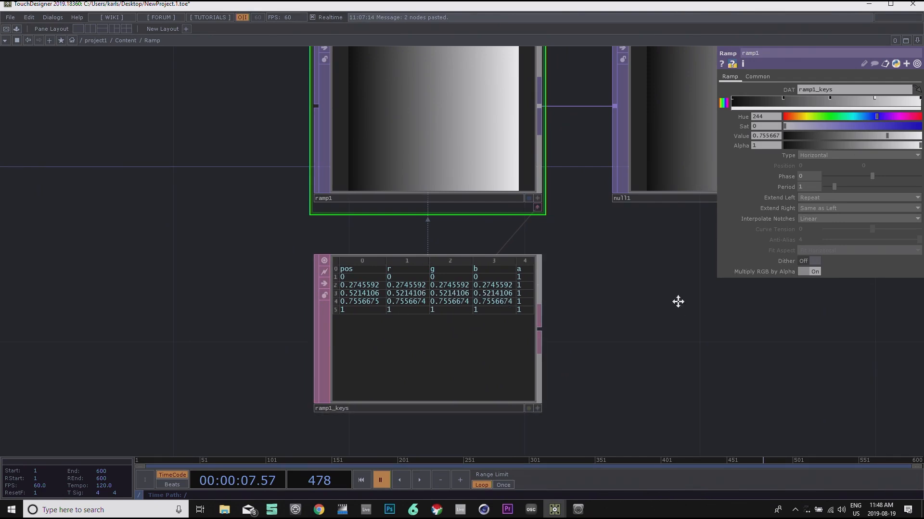
pyautogui.moveTo(682, 308); pyautogui.dragTo(665, 292)
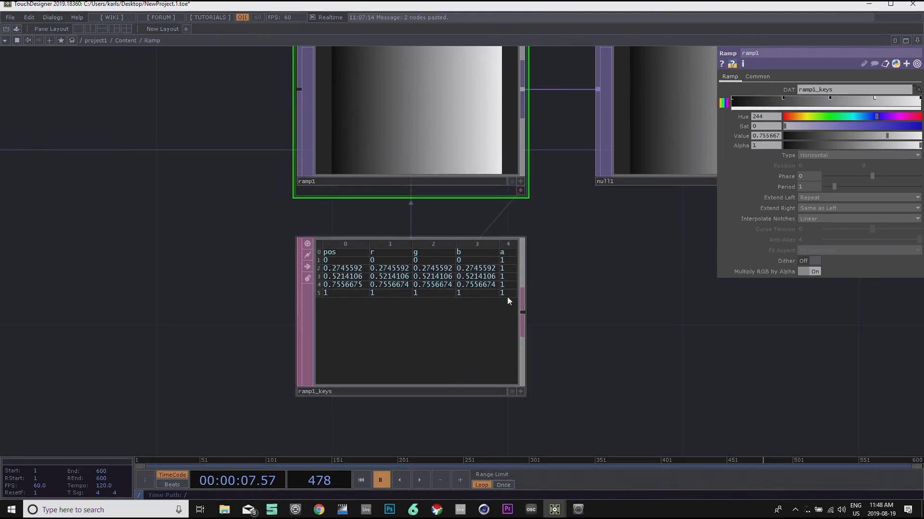
pyautogui.moveTo(616, 287); pyautogui.dragTo(618, 281)
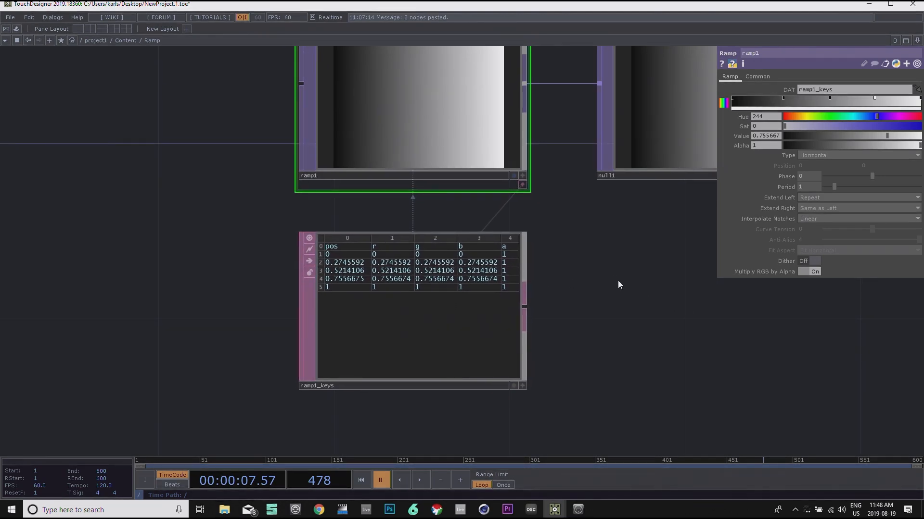
# Step: Set the Value of the middle gradient key of ramp1 to 1
pyautogui.click(920, 98)
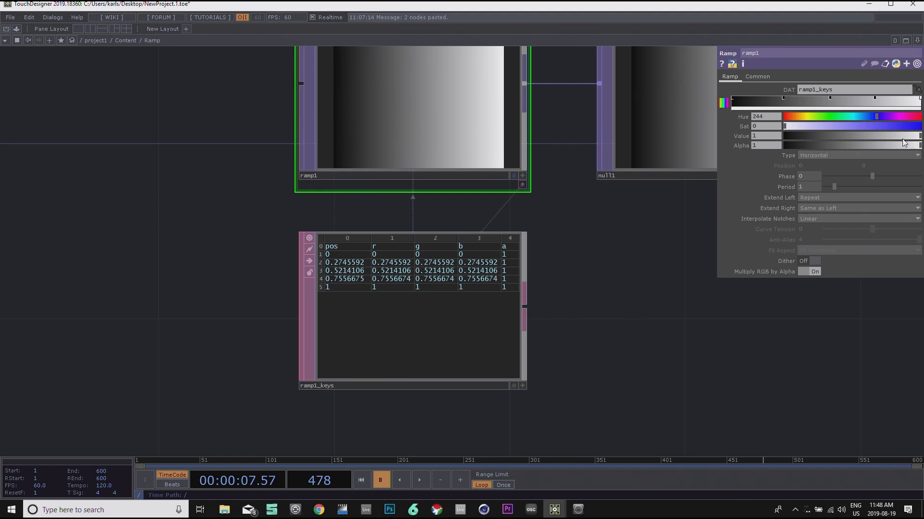
pyautogui.click(829, 98)
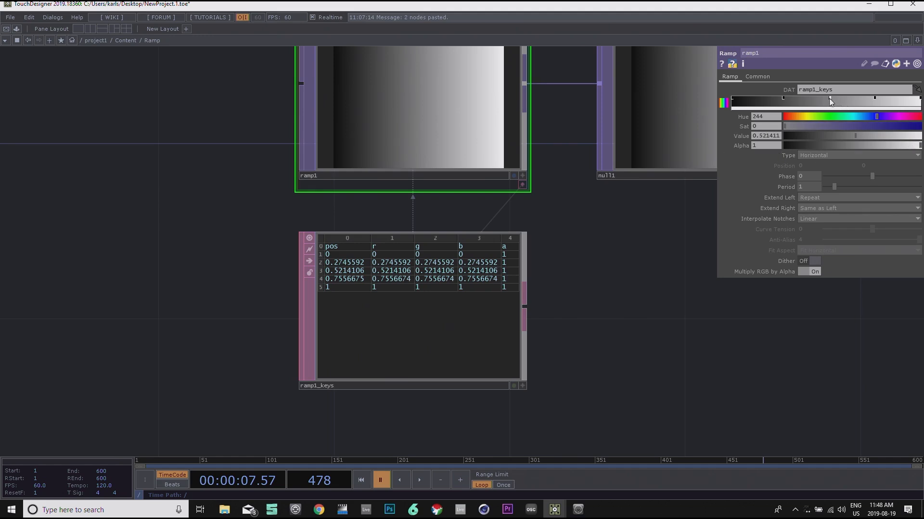
pyautogui.moveTo(853, 136); pyautogui.dragTo(921, 136)
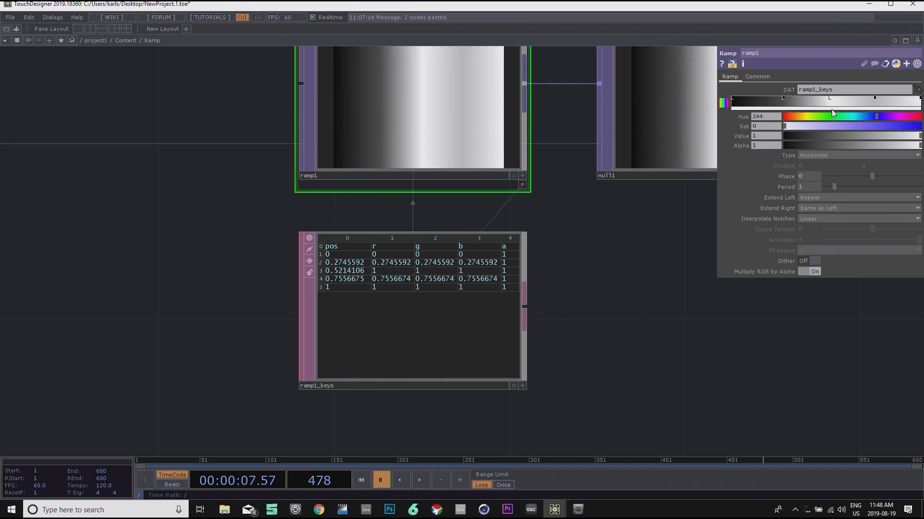
# Step: Set the Value to 0 for the keys at about 0.27, about 0.76 and the gradient's end in ramp1
pyautogui.click(783, 99)
pyautogui.moveTo(821, 136); pyautogui.dragTo(784, 136)
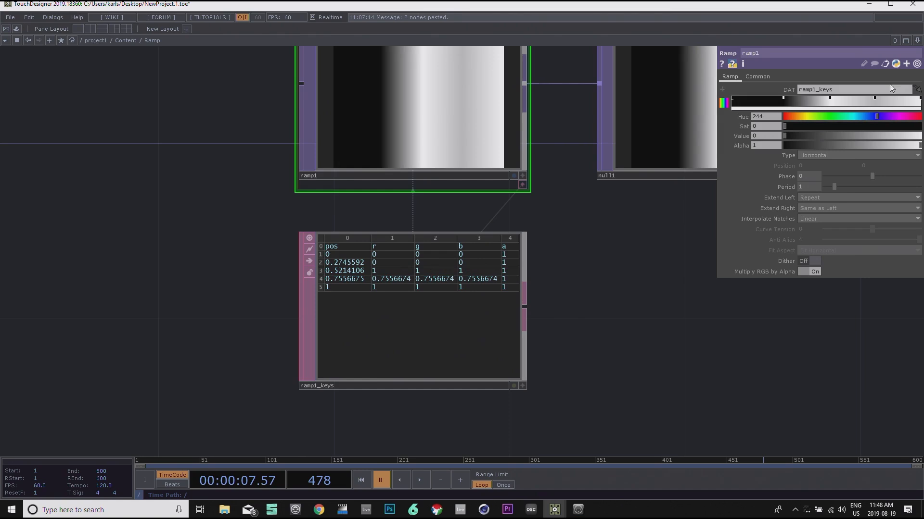
pyautogui.click(874, 97)
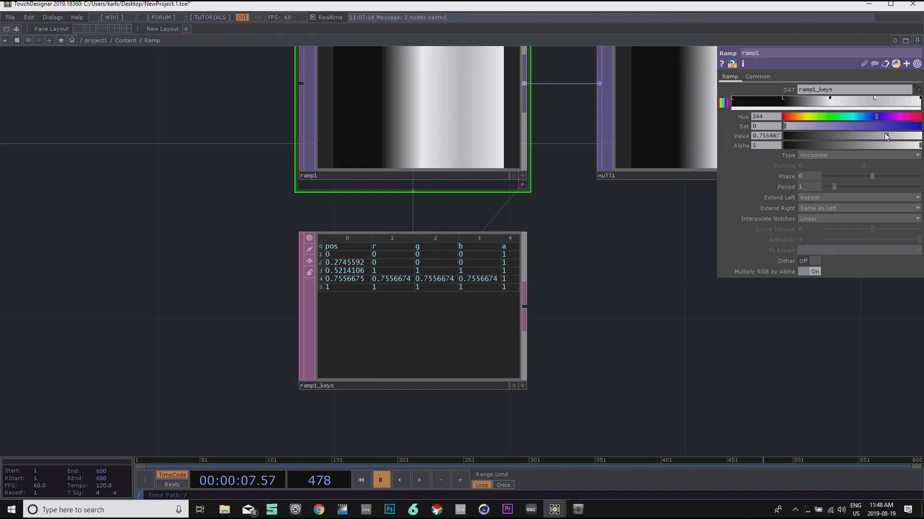
pyautogui.moveTo(879, 135); pyautogui.dragTo(777, 137)
pyautogui.click(918, 98)
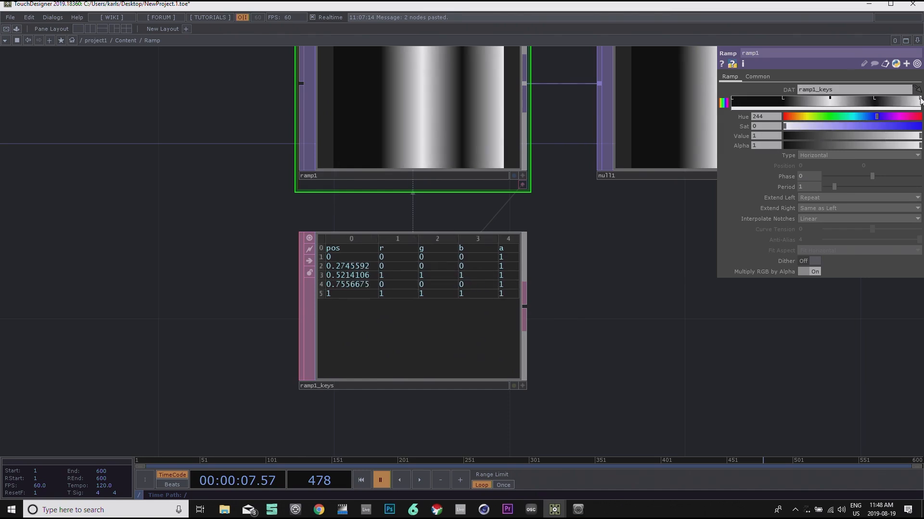
pyautogui.moveTo(891, 136); pyautogui.dragTo(761, 143)
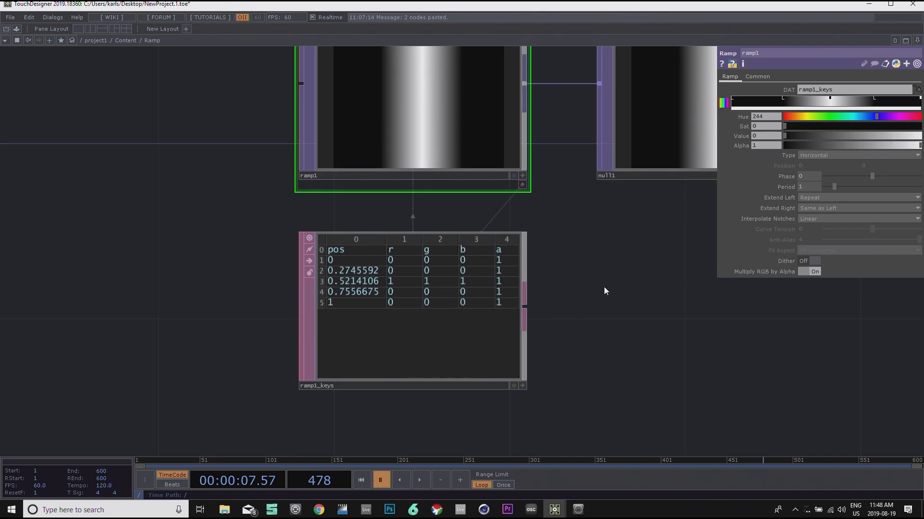
# Step: Examine the key positions and colour values in the ramp1_keys table
pyautogui.moveTo(623, 283); pyautogui.dragTo(758, 296)
pyautogui.scroll(3, 521, 319)
pyautogui.scroll(3, 522, 319)
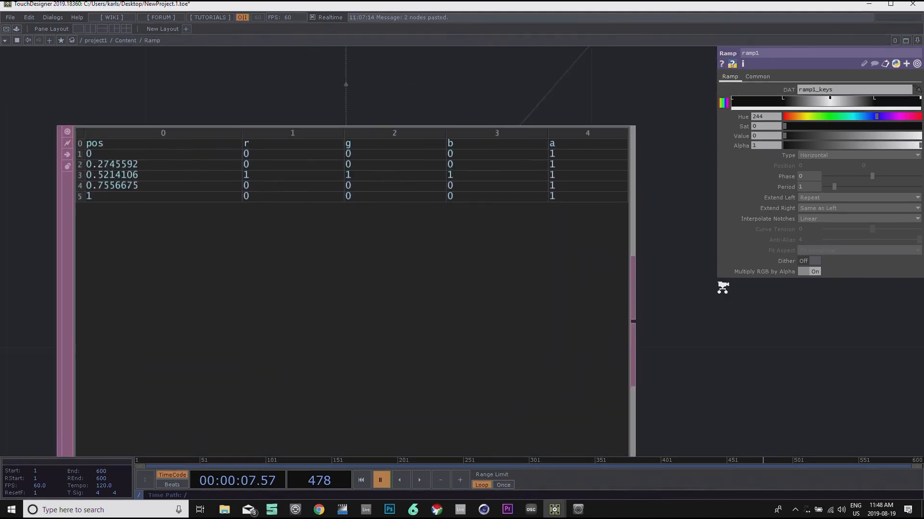
pyautogui.scroll(-2, 721, 287)
pyautogui.moveTo(702, 324); pyautogui.dragTo(660, 271)
pyautogui.scroll(-5, 673, 289)
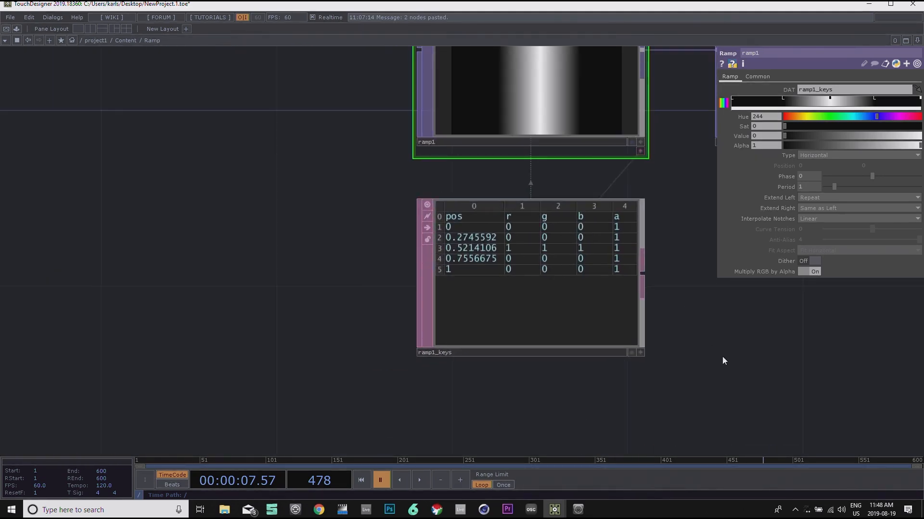
pyautogui.moveTo(720, 356); pyautogui.dragTo(585, 364)
# Step: Add a Null DAT fed by ramp1_keys and space the two DATs apart below the ramp nodes
pyautogui.click(444, 326)
pyautogui.moveTo(537, 267); pyautogui.dragTo(461, 272)
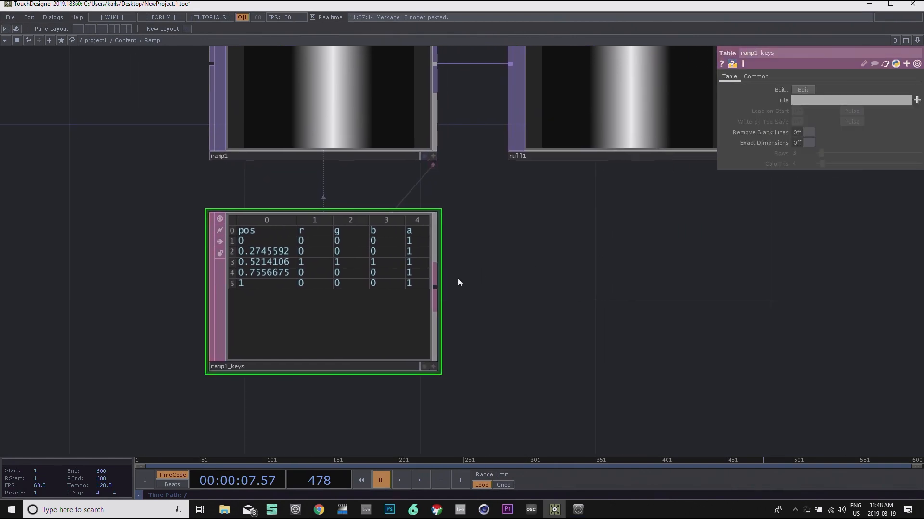
pyautogui.press('Tab')
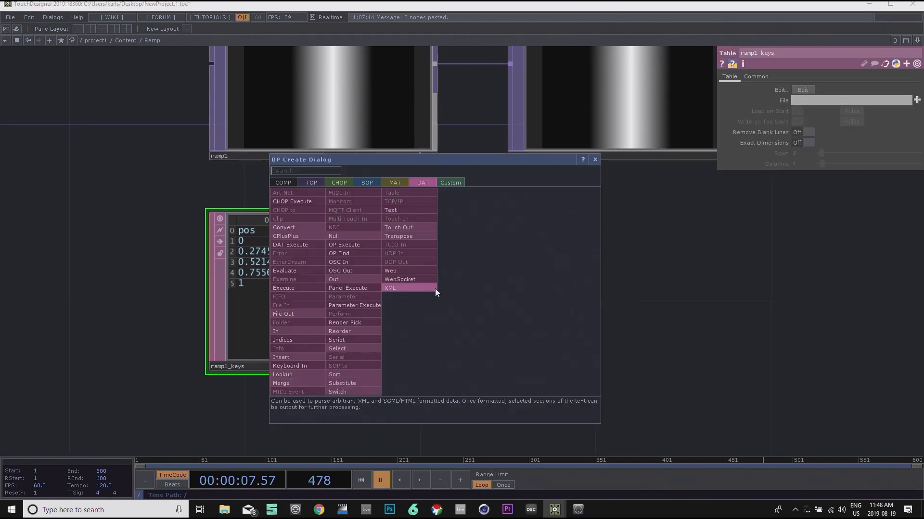
pyautogui.click(366, 238)
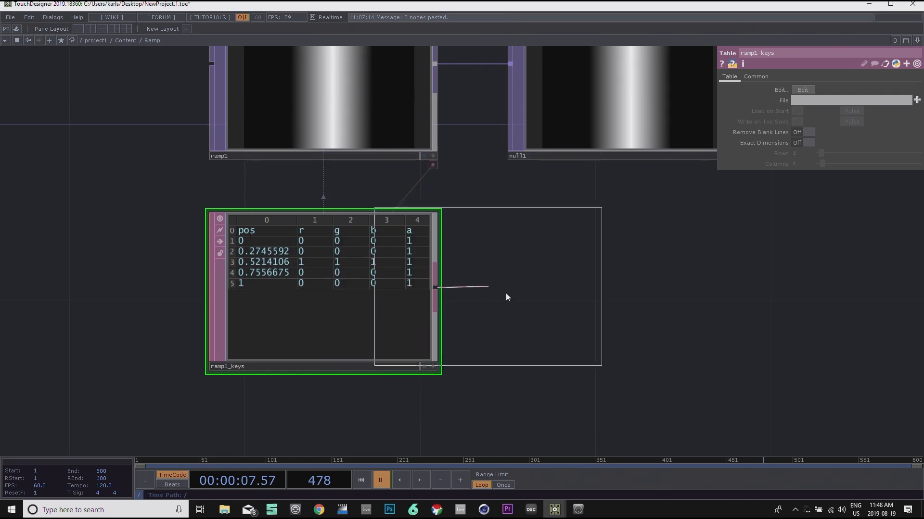
pyautogui.click(583, 295)
pyautogui.moveTo(153, 238); pyautogui.dragTo(337, 234)
pyautogui.scroll(-3, 509, 283)
pyautogui.moveTo(527, 306); pyautogui.dragTo(417, 314)
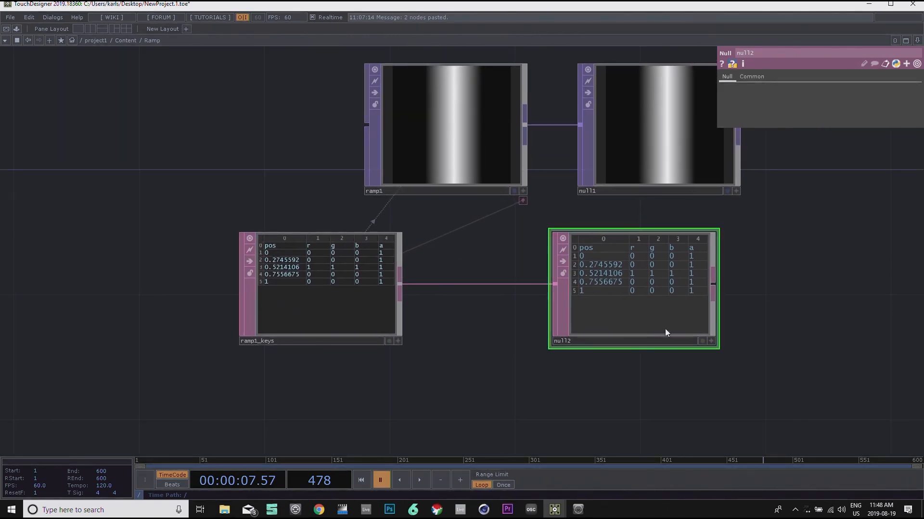
# Step: Set ramp1's DAT reference to null2
pyautogui.moveTo(819, 285); pyautogui.dragTo(763, 298)
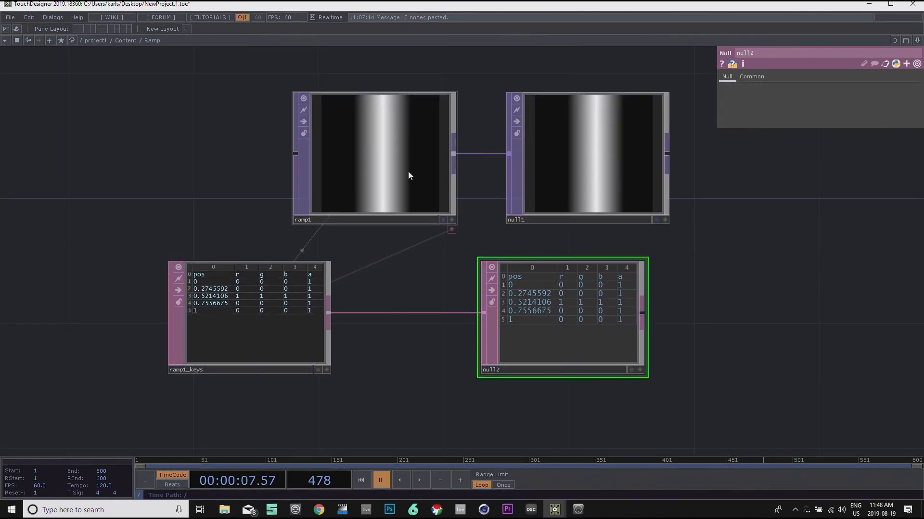
pyautogui.click(409, 172)
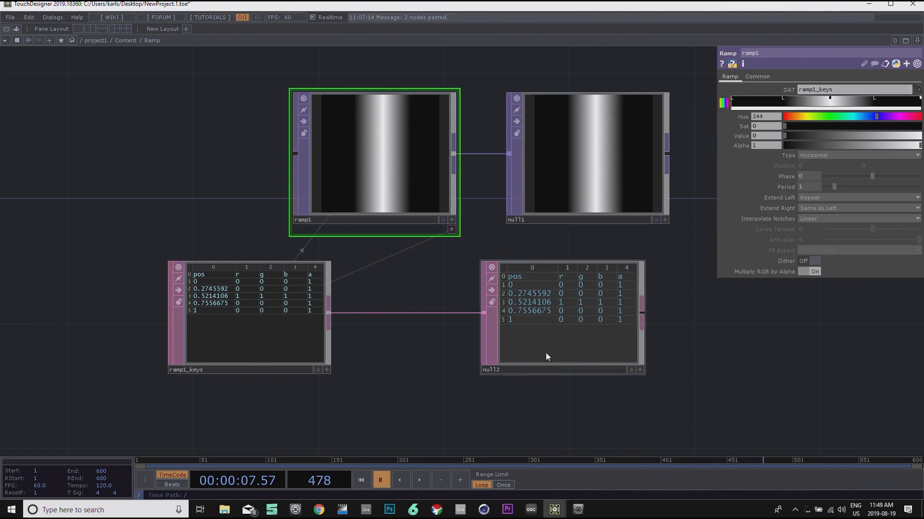
pyautogui.moveTo(548, 348); pyautogui.dragTo(849, 90)
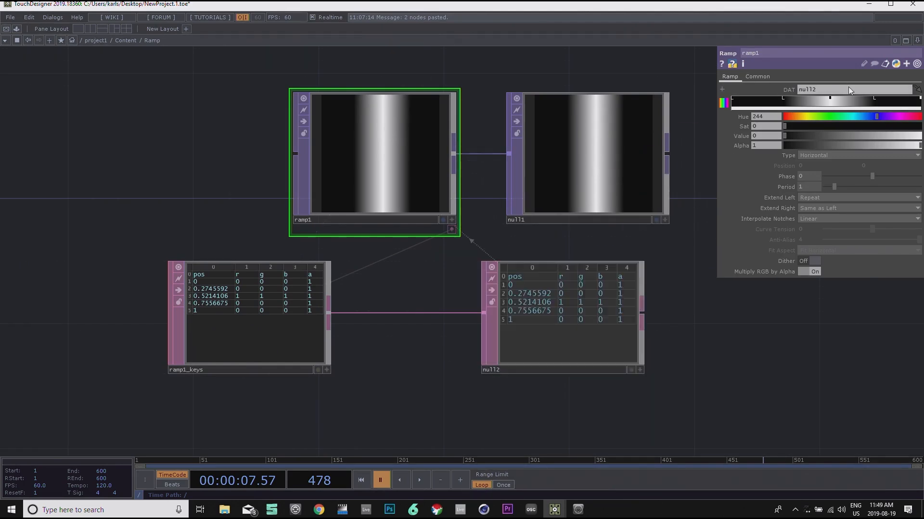
# Step: Make the ramp1_keys table viewer active so its cells can be edited
pyautogui.moveTo(759, 382); pyautogui.dragTo(763, 366)
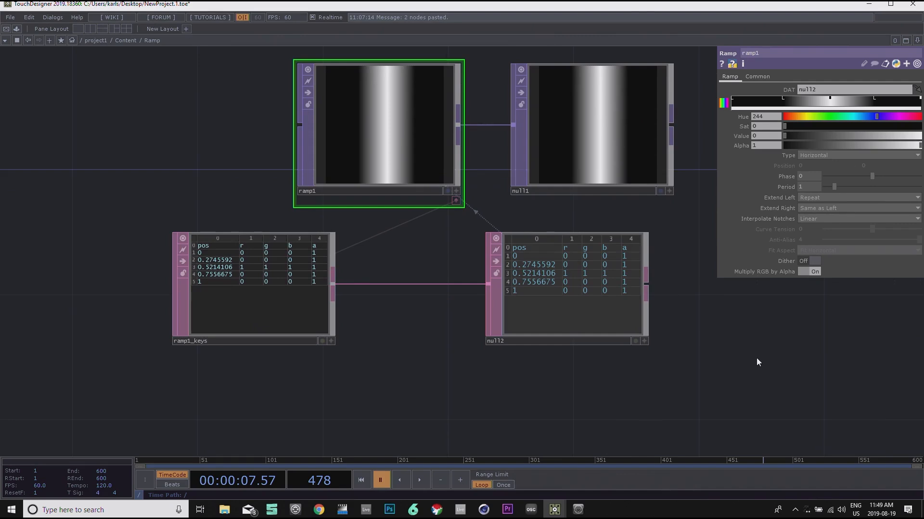
pyautogui.moveTo(423, 422); pyautogui.dragTo(573, 402)
pyautogui.moveTo(426, 408); pyautogui.dragTo(573, 423)
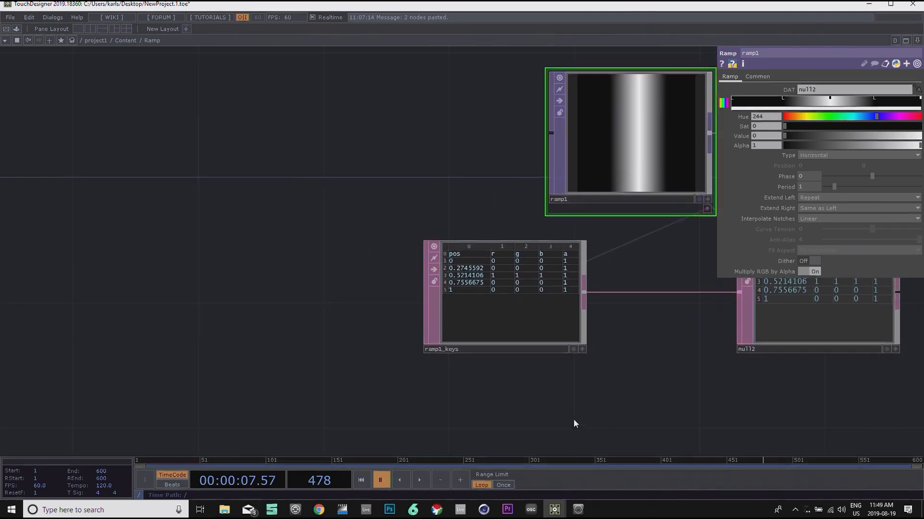
pyautogui.moveTo(569, 340); pyautogui.dragTo(442, 332)
pyautogui.moveTo(577, 388); pyautogui.dragTo(677, 375)
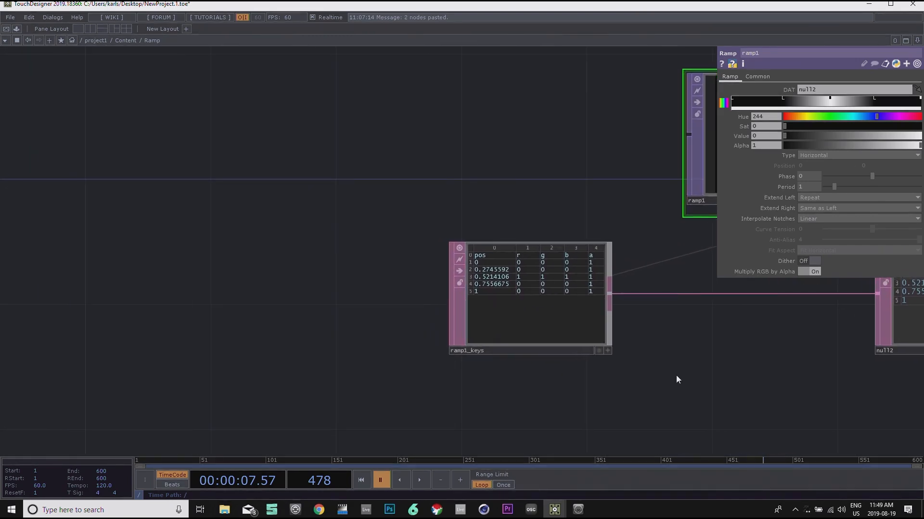
pyautogui.scroll(4, 540, 275)
pyautogui.moveTo(187, 341); pyautogui.dragTo(251, 299)
pyautogui.moveTo(799, 357); pyautogui.dragTo(772, 372)
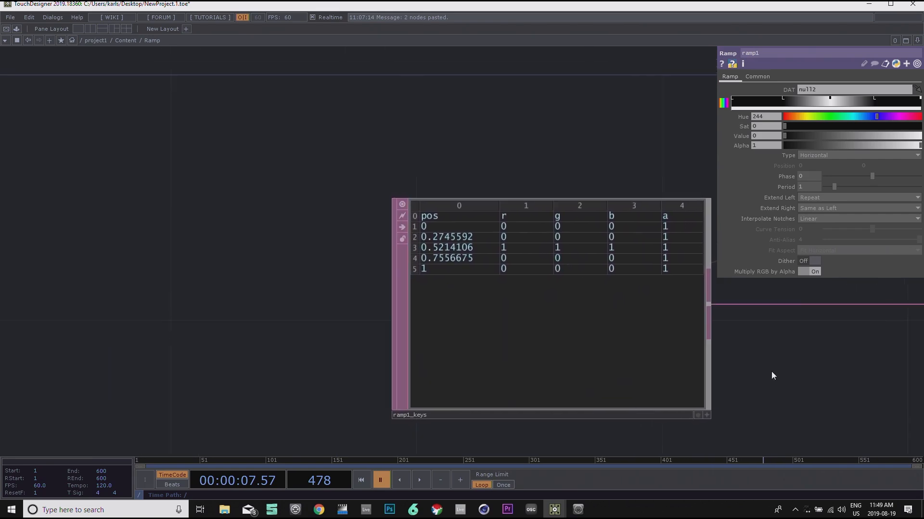
pyautogui.click(706, 416)
pyautogui.moveTo(466, 152); pyautogui.dragTo(388, 160)
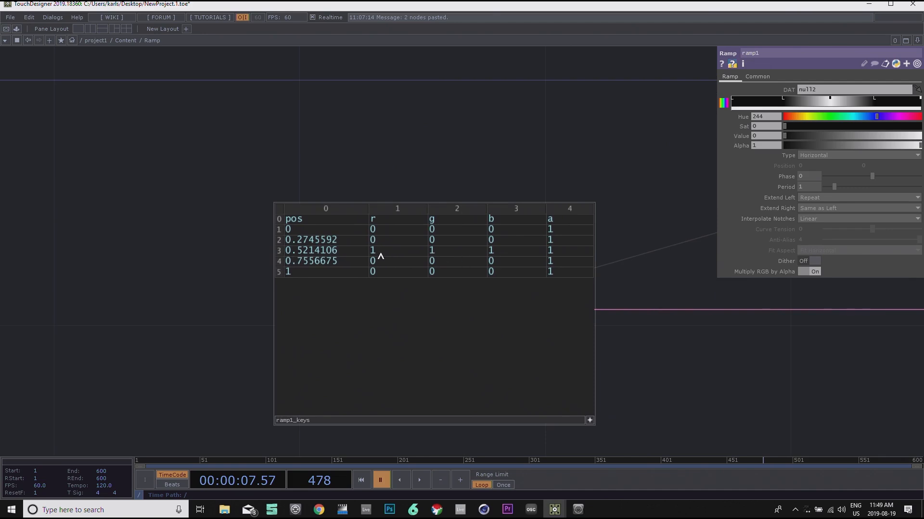
# Step: Enter parent.Ramp.par.Colorr in the r cell of the middle key row in ramp1_keys
pyautogui.click(379, 253)
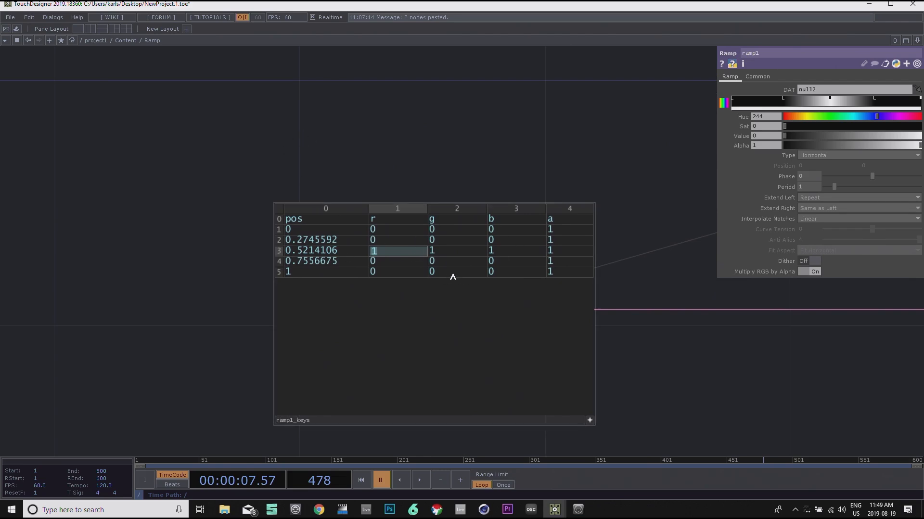
pyautogui.write('parent.Ra')
pyautogui.write('mp')
pyautogui.write('.par')
pyautogui.write('.c')
pyautogui.write('olr')
pyautogui.write('rr')
pyautogui.press('Return')
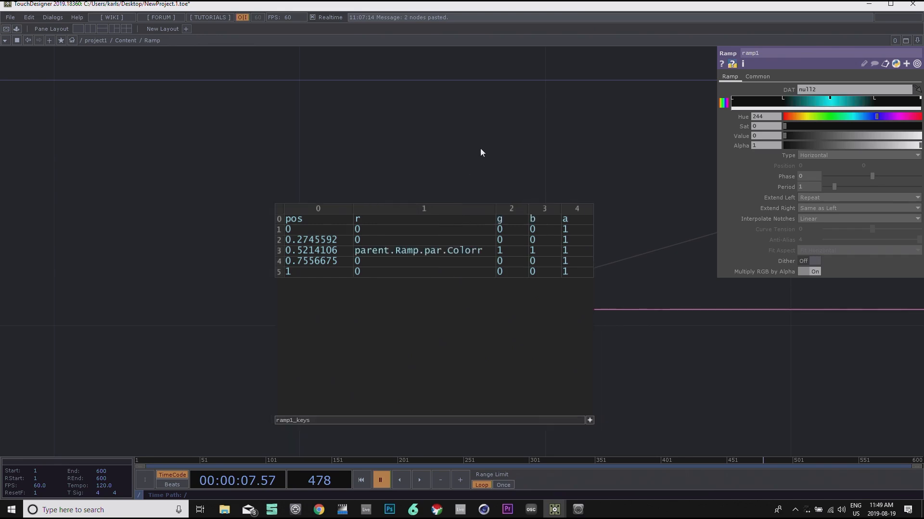
# Step: Open the Ramp component's custom parameters and expand Color to check the names of its three components
pyautogui.rightClick(154, 42)
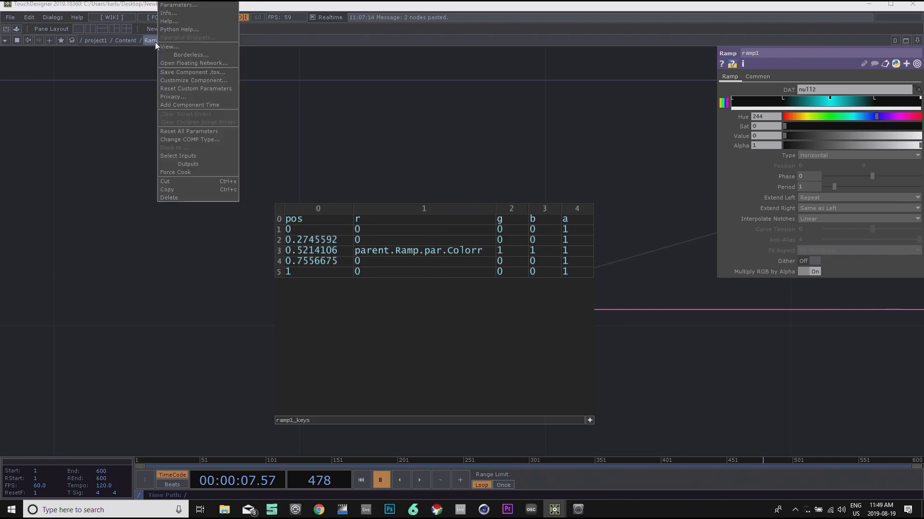
pyautogui.click(187, 5)
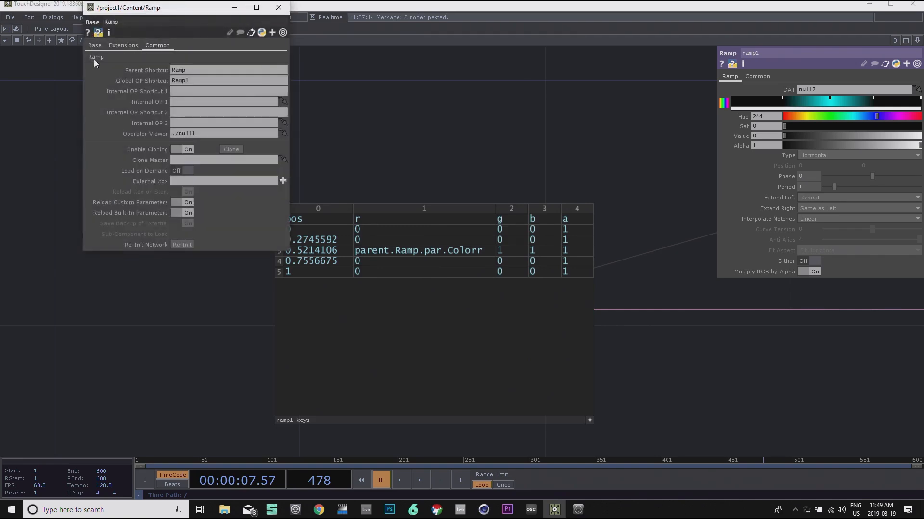
pyautogui.click(94, 59)
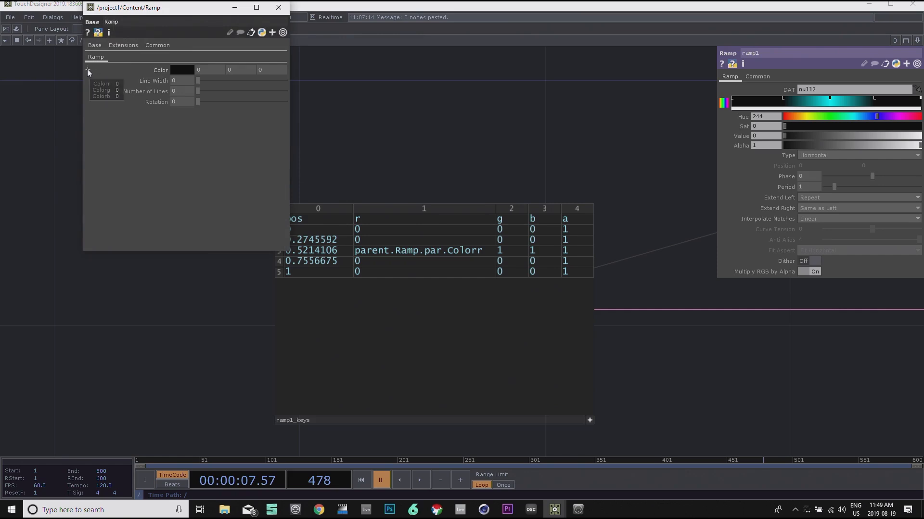
pyautogui.click(87, 71)
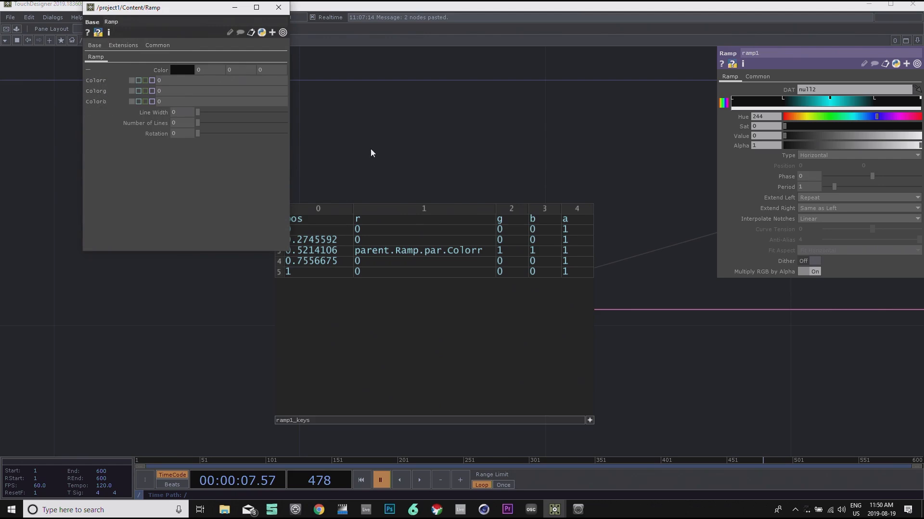
# Step: Copy the r expression of the middle key row into the g and b cells of the same row
pyautogui.moveTo(485, 256); pyautogui.dragTo(332, 260)
pyautogui.hotkey('ctrl', 'c')
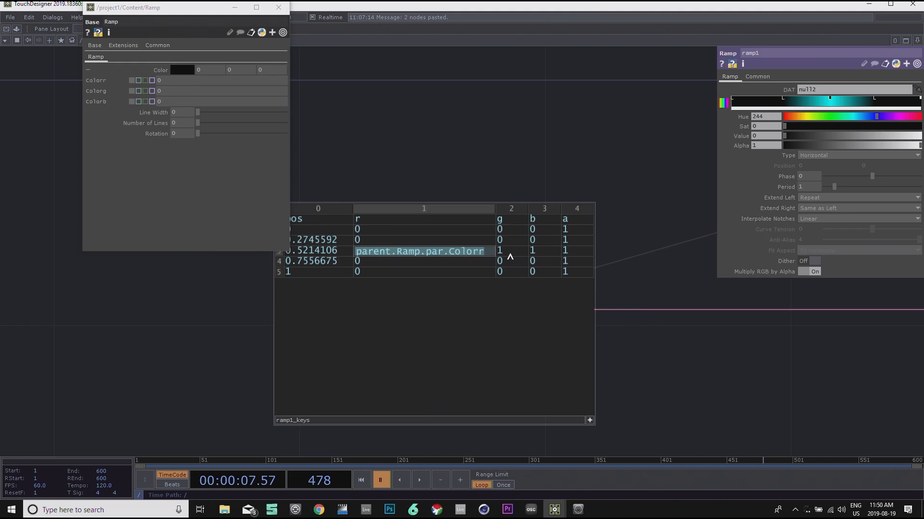
pyautogui.click(499, 252)
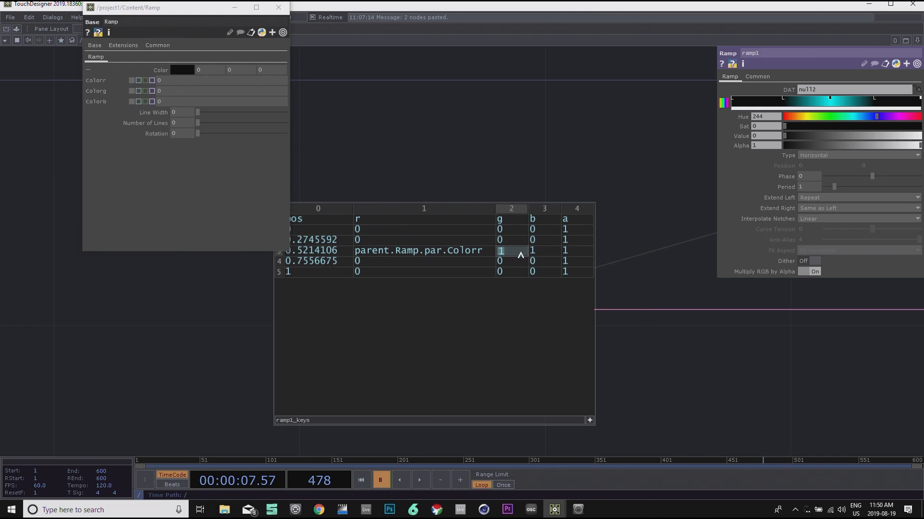
pyautogui.hotkey('ctrl', 'v')
pyautogui.click(542, 254)
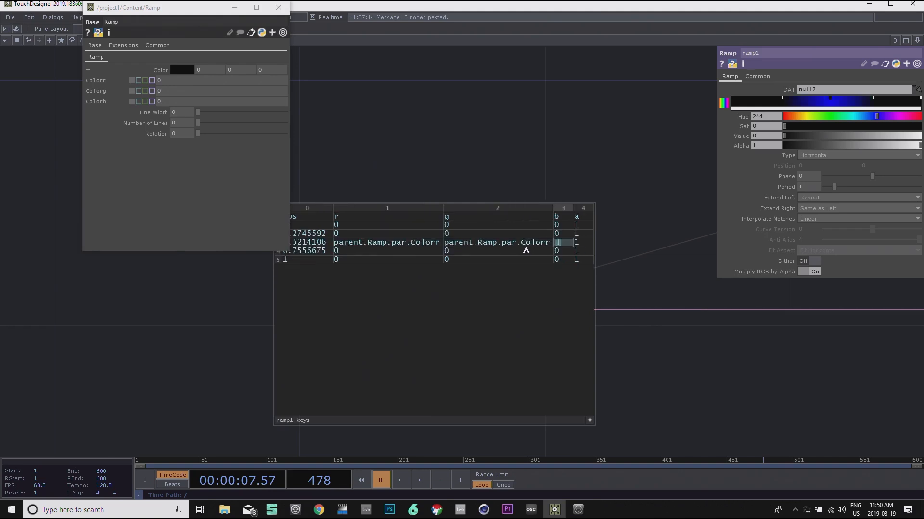
pyautogui.hotkey('ctrl', 'v')
# Step: Change the middle row's g cell to parent.Ramp.par.Colorg and b cell to parent.Ramp.par.Colorb, and close the Ramp parameters window
pyautogui.scroll(5, 537, 239)
pyautogui.click(473, 113)
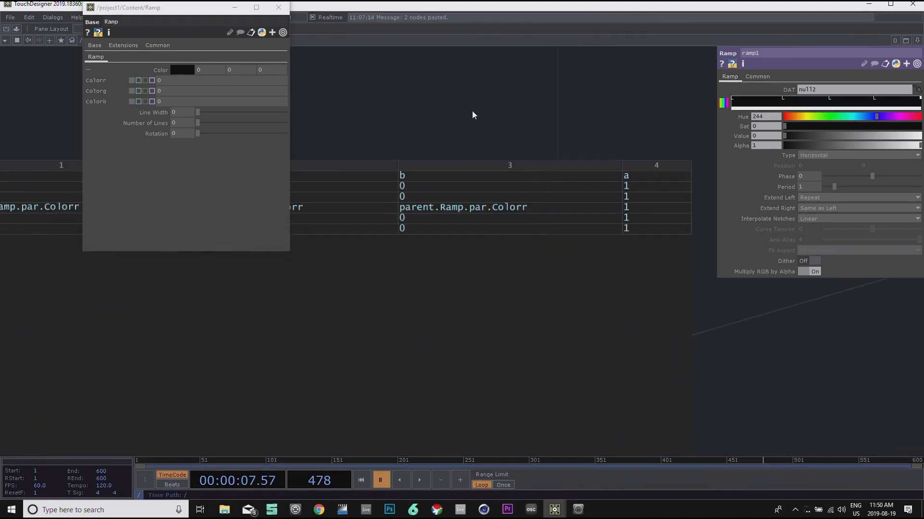
pyautogui.moveTo(455, 108); pyautogui.dragTo(594, 166)
pyautogui.click(477, 266)
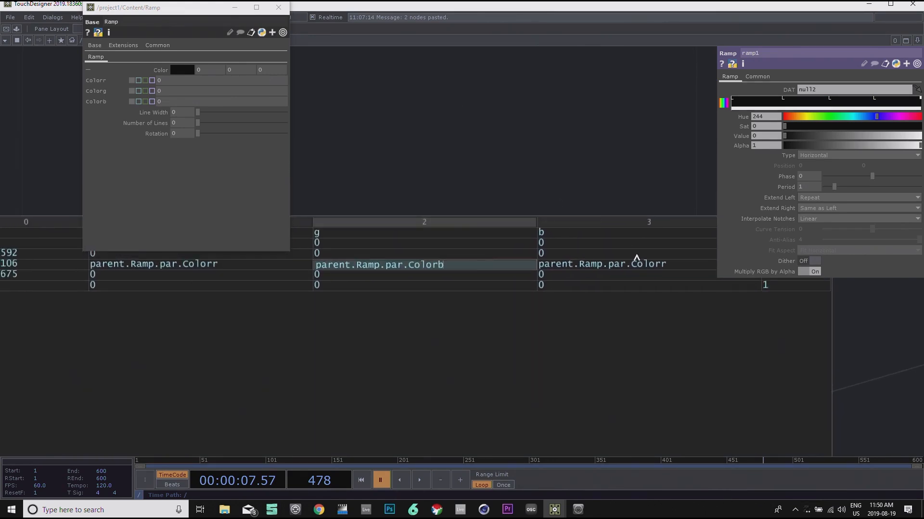
pyautogui.click(676, 267)
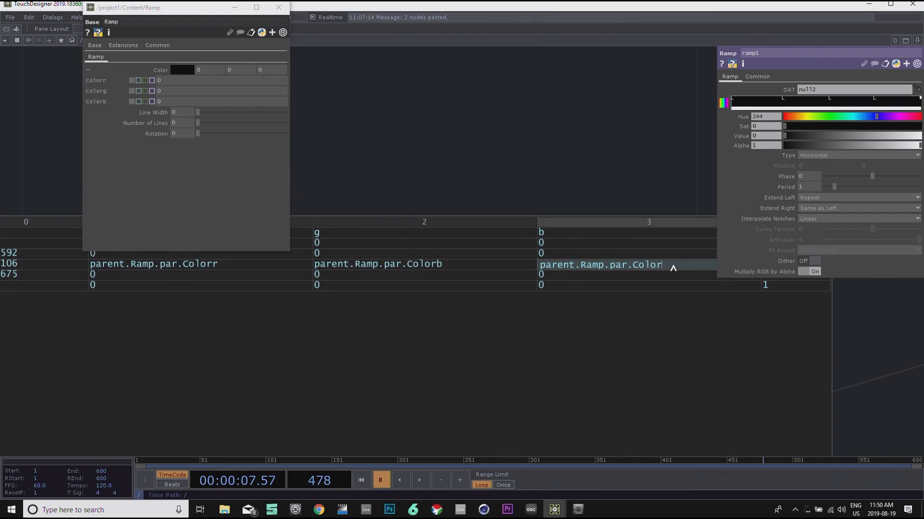
pyautogui.click(453, 266)
pyautogui.press('BackSpace')
pyautogui.write('g')
pyautogui.click(685, 267)
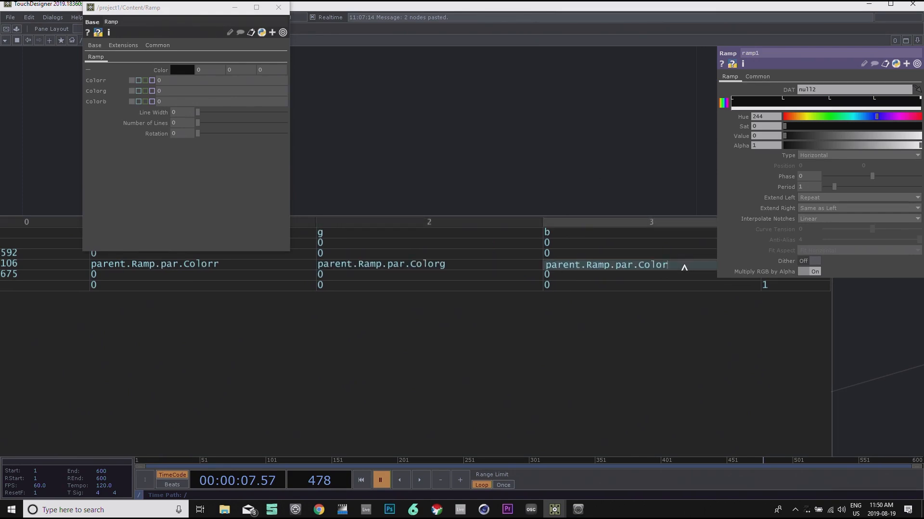
pyautogui.write('b')
pyautogui.click(604, 152)
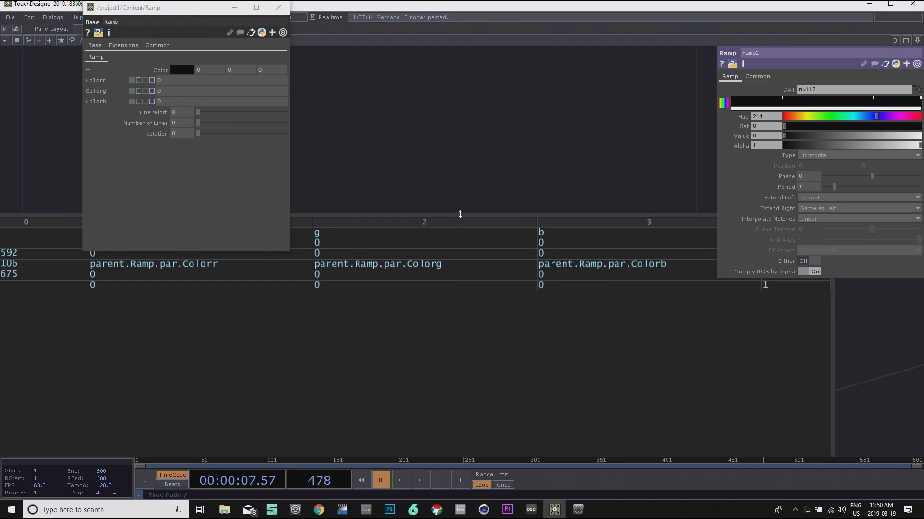
pyautogui.scroll(-2, 460, 215)
pyautogui.moveTo(423, 118); pyautogui.dragTo(392, 171)
pyautogui.scroll(-2, 520, 180)
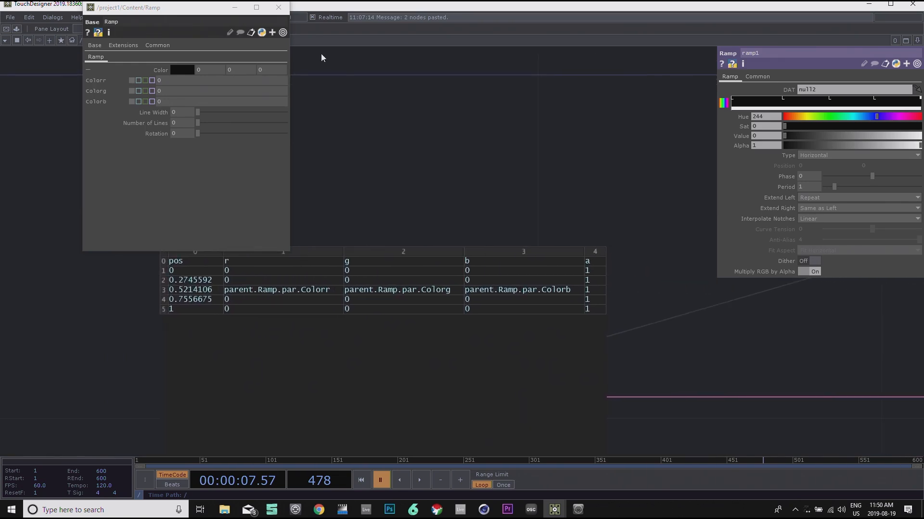
pyautogui.click(278, 8)
# Step: Move null2 farther from ramp1_keys to make room for another operator between them
pyautogui.scroll(-2, 423, 184)
pyautogui.moveTo(591, 328); pyautogui.dragTo(517, 373)
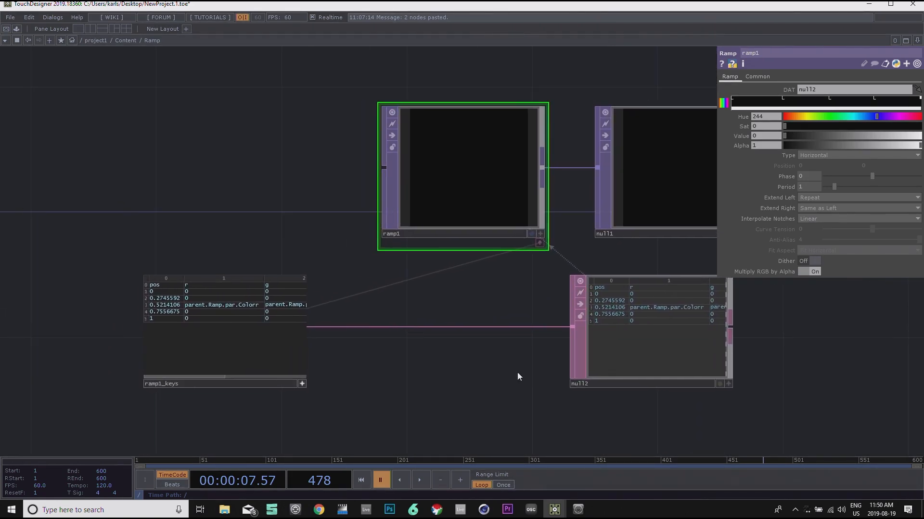
pyautogui.moveTo(431, 367); pyautogui.dragTo(485, 360)
pyautogui.scroll(3, 302, 310)
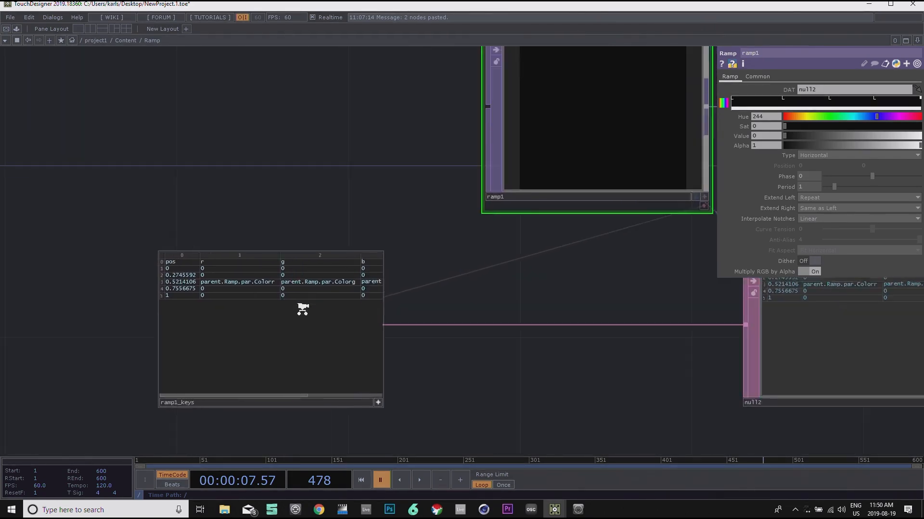
pyautogui.scroll(3, 302, 310)
pyautogui.moveTo(680, 316); pyautogui.dragTo(375, 309)
pyautogui.scroll(-5, 376, 309)
pyautogui.moveTo(480, 365); pyautogui.dragTo(506, 364)
pyautogui.moveTo(610, 354); pyautogui.dragTo(673, 354)
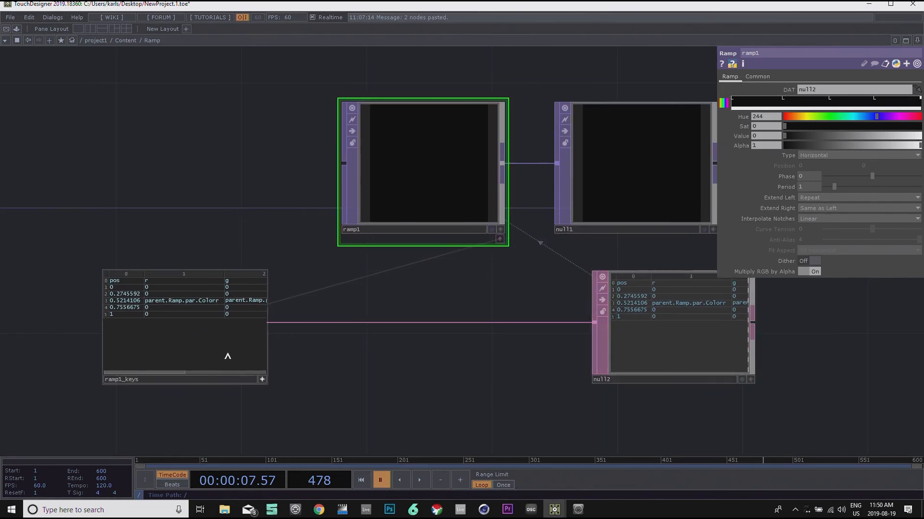
# Step: Insert an Evaluate DAT on the connection between ramp1_keys and null2
pyautogui.rightClick(388, 322)
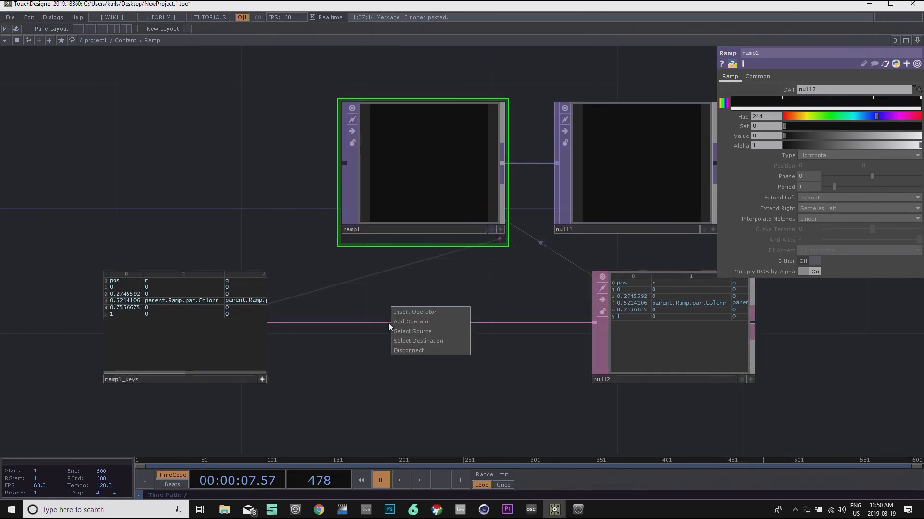
pyautogui.click(418, 313)
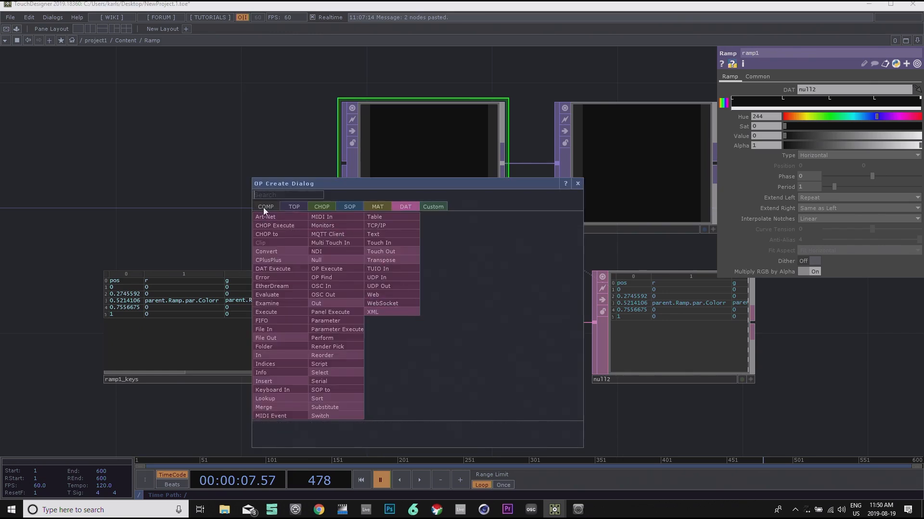
pyautogui.write('a')
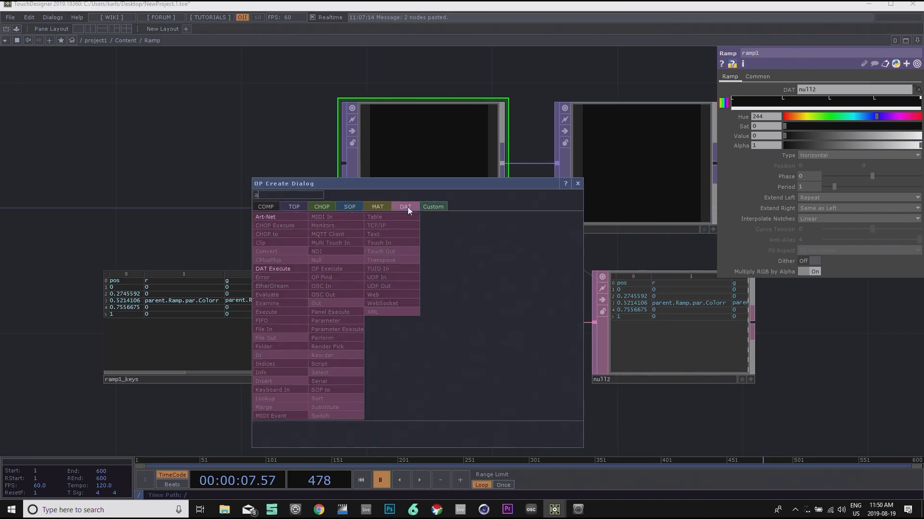
pyautogui.press('BackSpace')
pyautogui.write('ev')
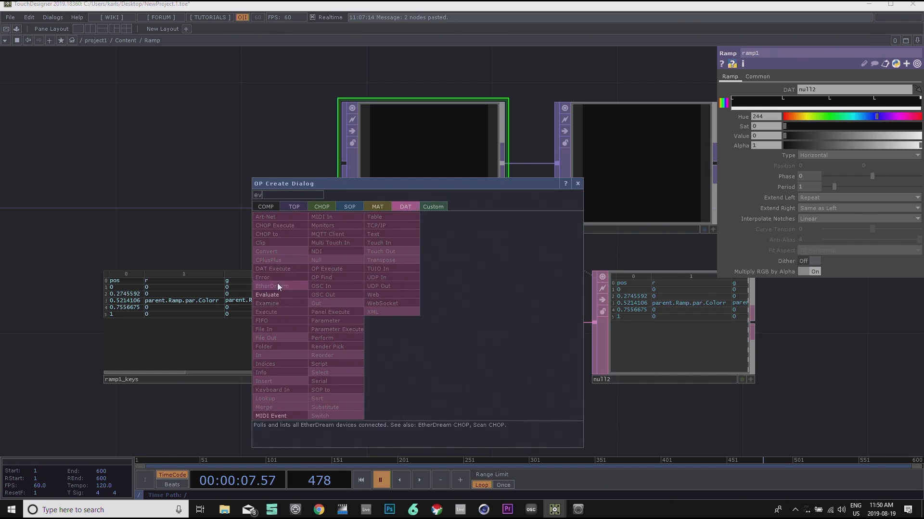
pyautogui.click(281, 295)
pyautogui.click(455, 329)
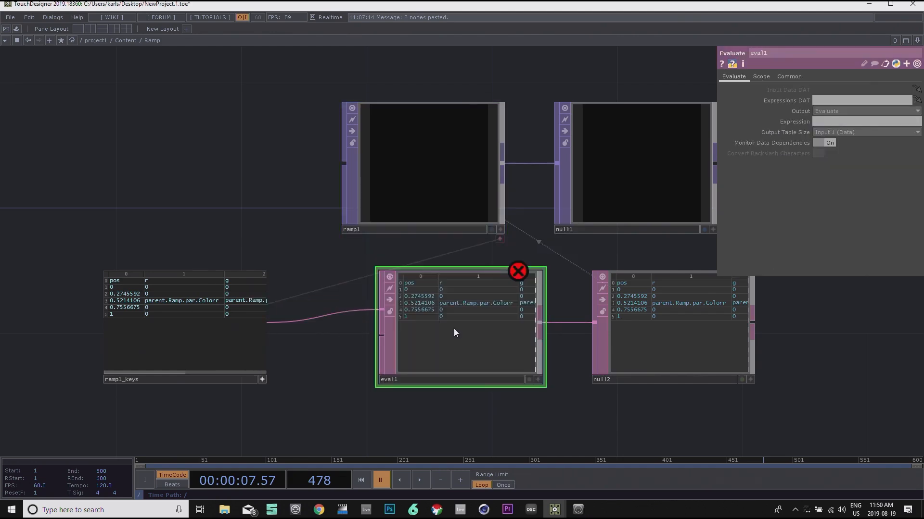
# Step: Inspect the error details of the Evaluate DAT and compare them with the cells in ramp1_keys
pyautogui.moveTo(213, 194); pyautogui.dragTo(340, 219)
pyautogui.scroll(4, 568, 341)
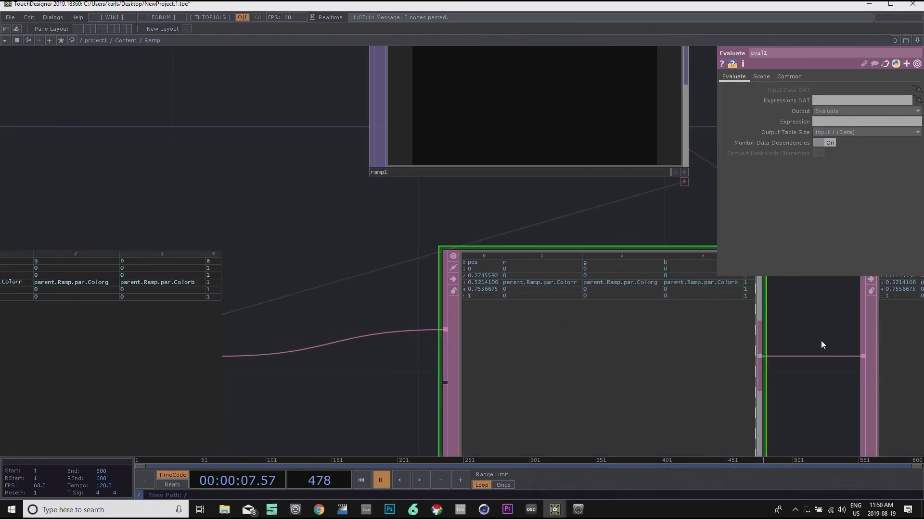
pyautogui.moveTo(821, 341); pyautogui.dragTo(784, 351)
pyautogui.moveTo(681, 330); pyautogui.dragTo(592, 333)
pyautogui.moveTo(610, 264)
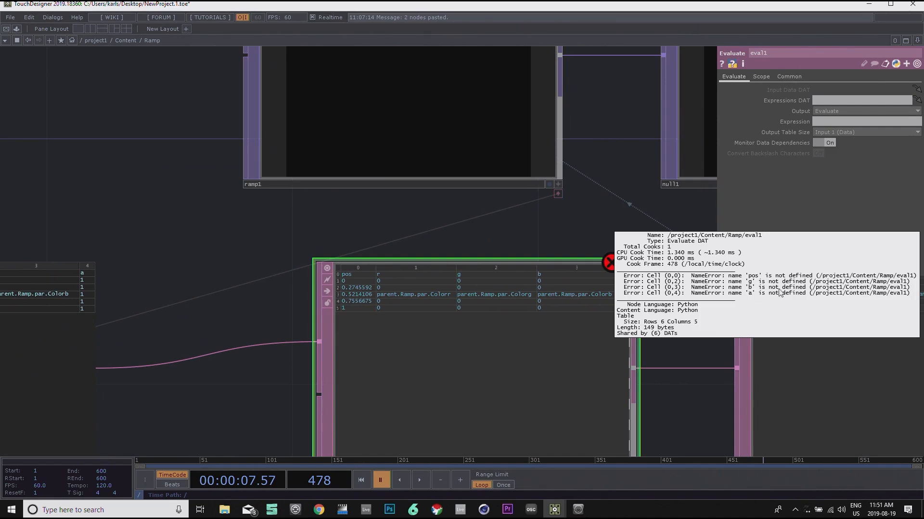
pyautogui.moveTo(252, 266); pyautogui.dragTo(554, 254)
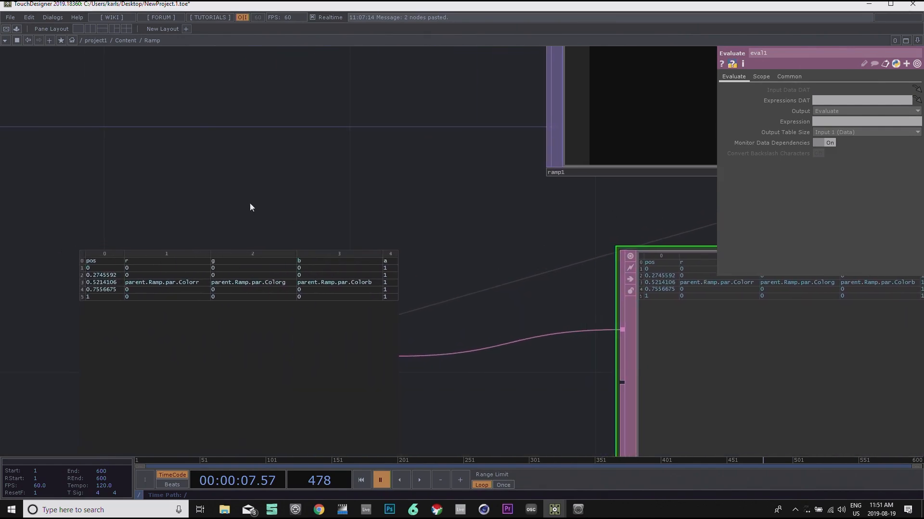
pyautogui.moveTo(250, 203); pyautogui.dragTo(353, 139)
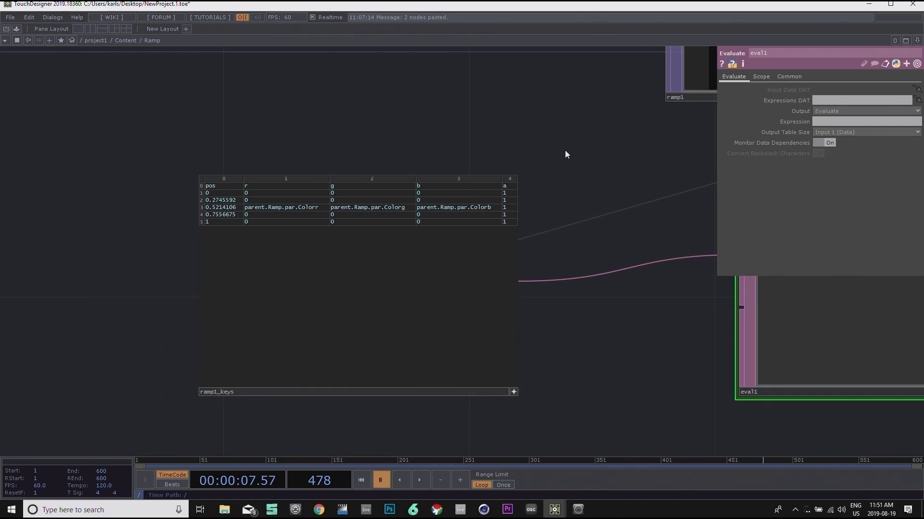
# Step: Enclose the pos, r and g header cells of the ramp1_keys table in single quotes
pyautogui.scroll(3, 338, 202)
pyautogui.moveTo(420, 104); pyautogui.dragTo(524, 264)
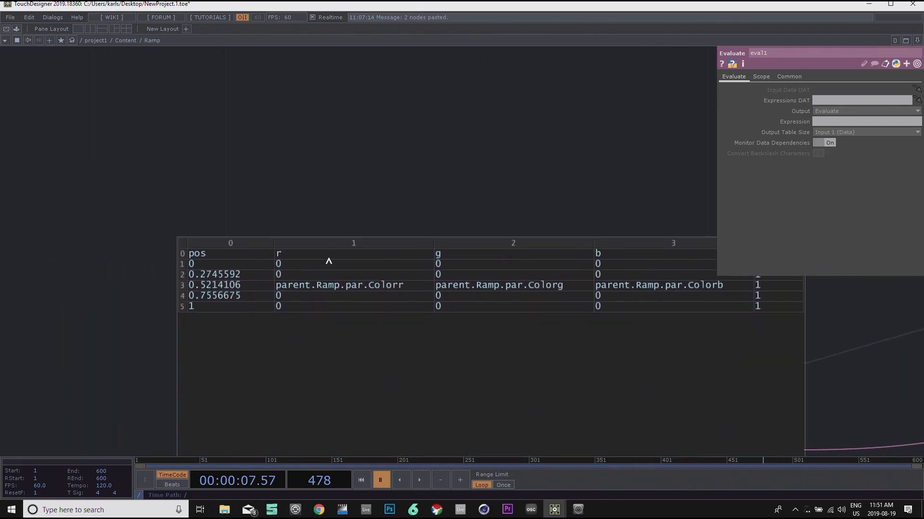
pyautogui.click(289, 258)
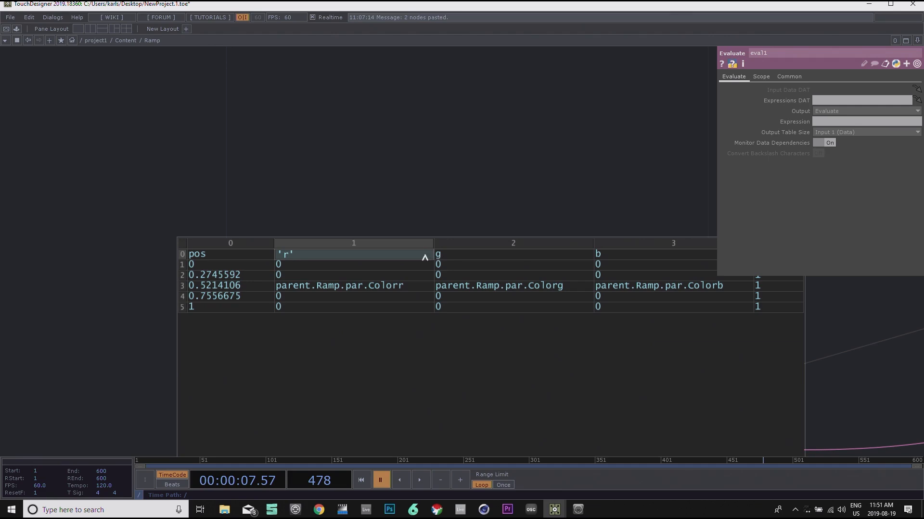
pyautogui.click(211, 255)
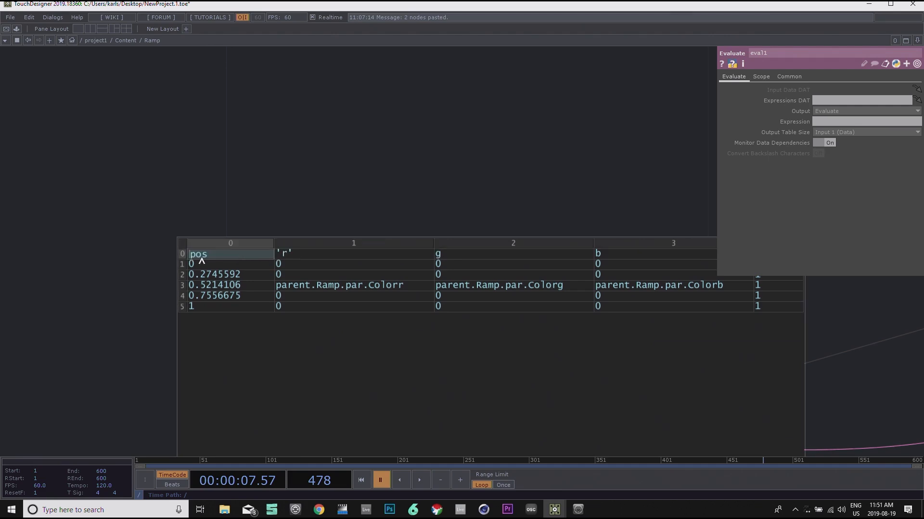
pyautogui.write("'")
pyautogui.click(437, 258)
pyautogui.write("'")
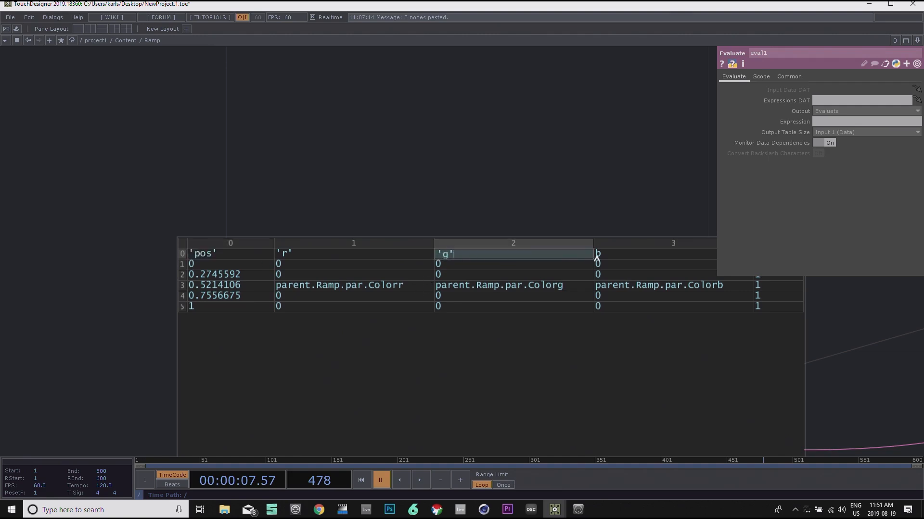
# Step: Enclose the b and a header cells of the ramp1_keys table in single quotes
pyautogui.click(597, 258)
pyautogui.write("'")
pyautogui.write("'")
pyautogui.moveTo(518, 152); pyautogui.dragTo(333, 128)
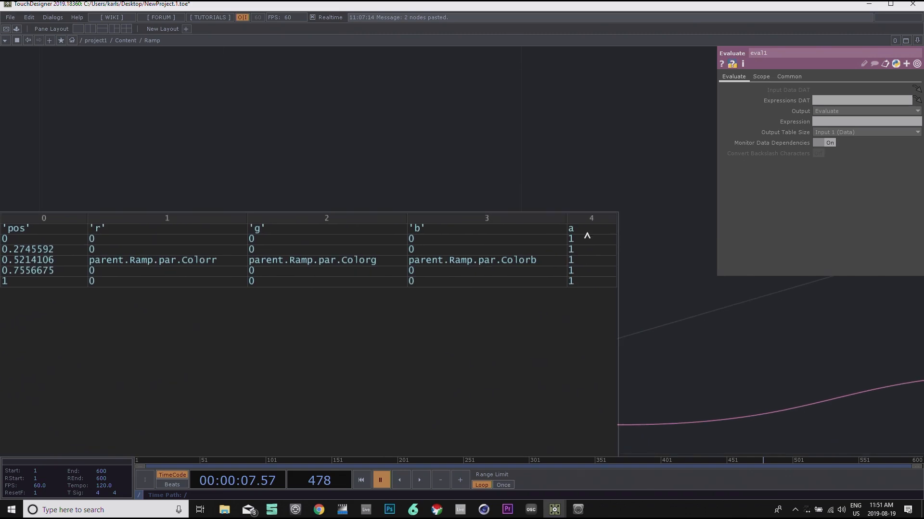
pyautogui.click(582, 232)
pyautogui.write("'")
pyautogui.click(570, 233)
pyautogui.write("'")
pyautogui.moveTo(425, 123); pyautogui.dragTo(432, 129)
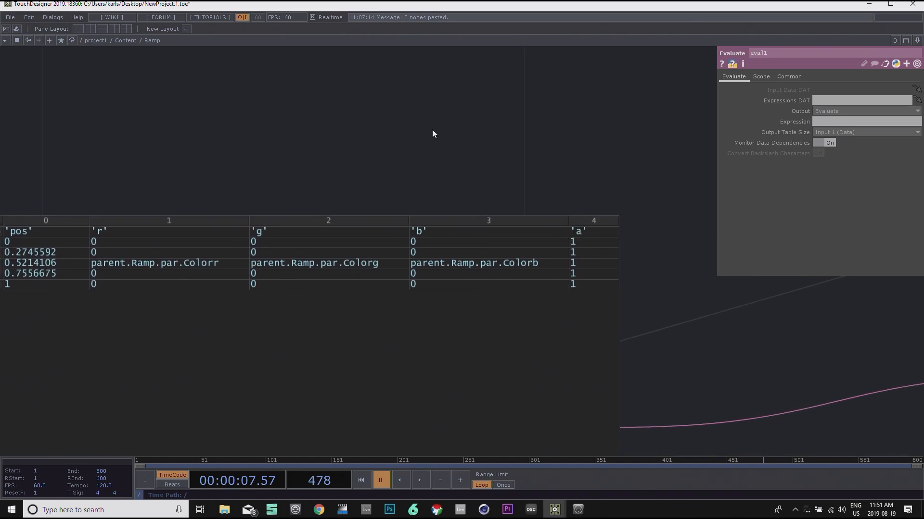
# Step: Examine the evaluated rows and headers in eval1 and null2 against the ramp1_keys table
pyautogui.scroll(-4, 433, 130)
pyautogui.scroll(1, 451, 147)
pyautogui.moveTo(495, 163); pyautogui.dragTo(301, 212)
pyautogui.scroll(-4, 303, 221)
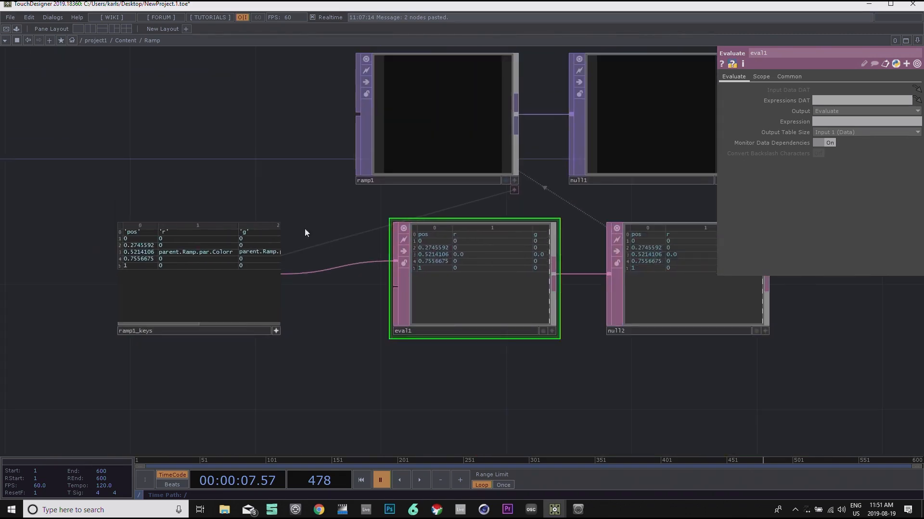
pyautogui.moveTo(567, 379); pyautogui.dragTo(490, 381)
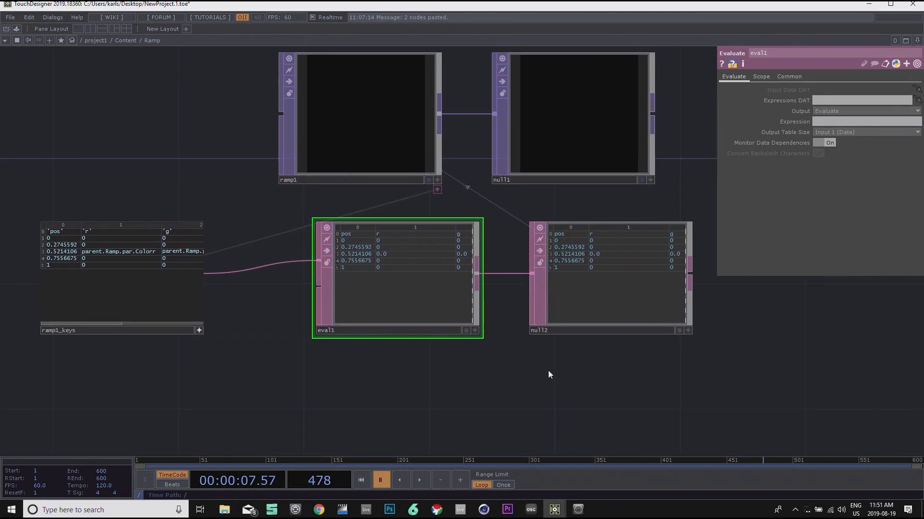
pyautogui.scroll(3, 406, 296)
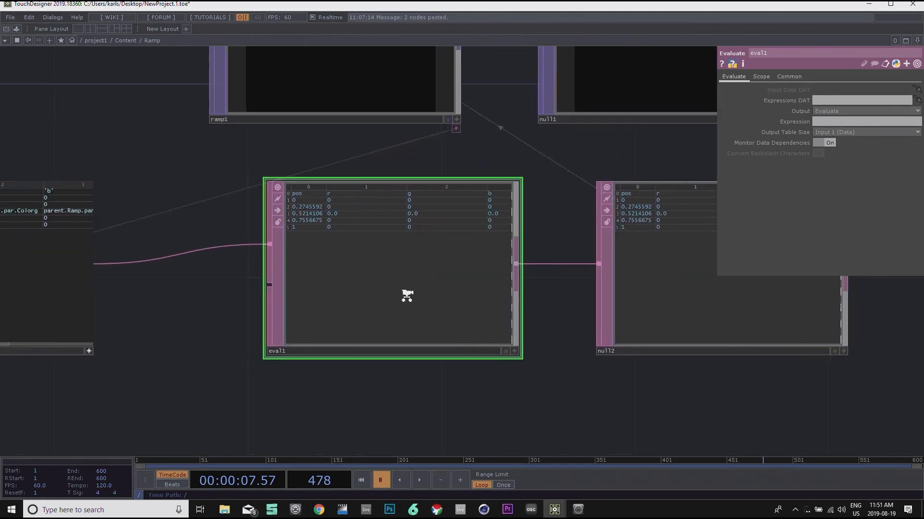
pyautogui.moveTo(743, 412); pyautogui.dragTo(567, 422)
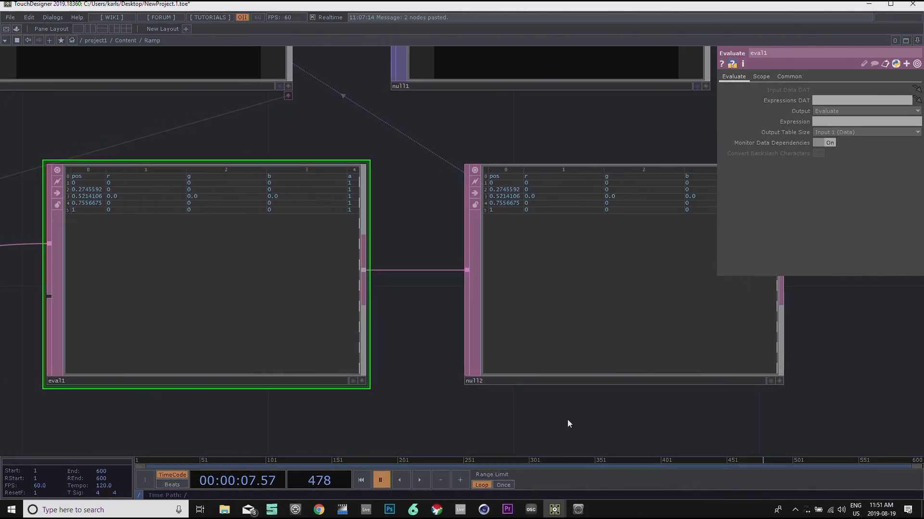
pyautogui.scroll(-2, 569, 417)
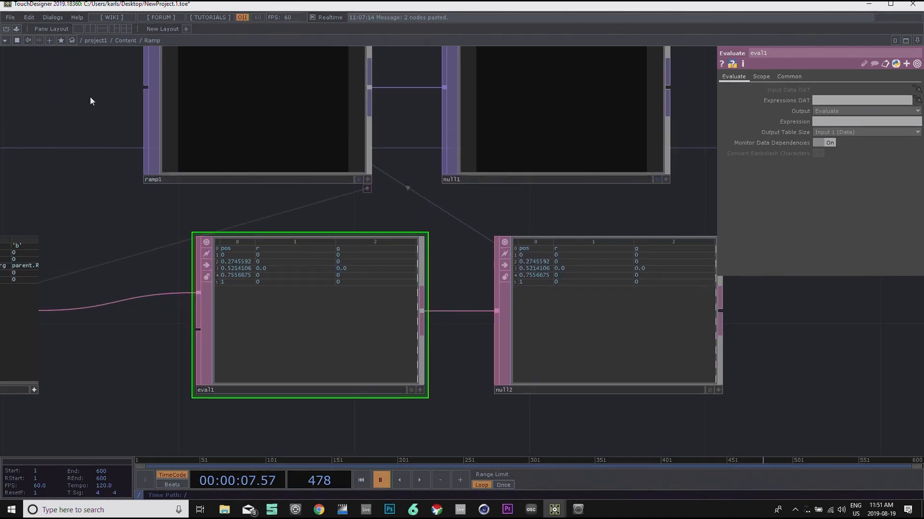
# Step: Open the Ramp component's parameters and set its Color to cyan with hue 183, saturation 1 and value 0.903
pyautogui.moveTo(113, 111); pyautogui.dragTo(201, 174)
pyautogui.rightClick(149, 44)
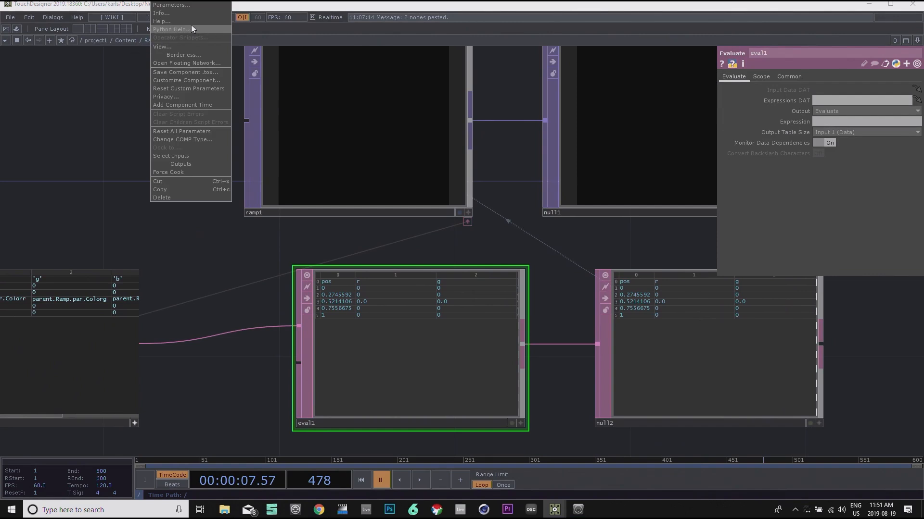
pyautogui.click(184, 7)
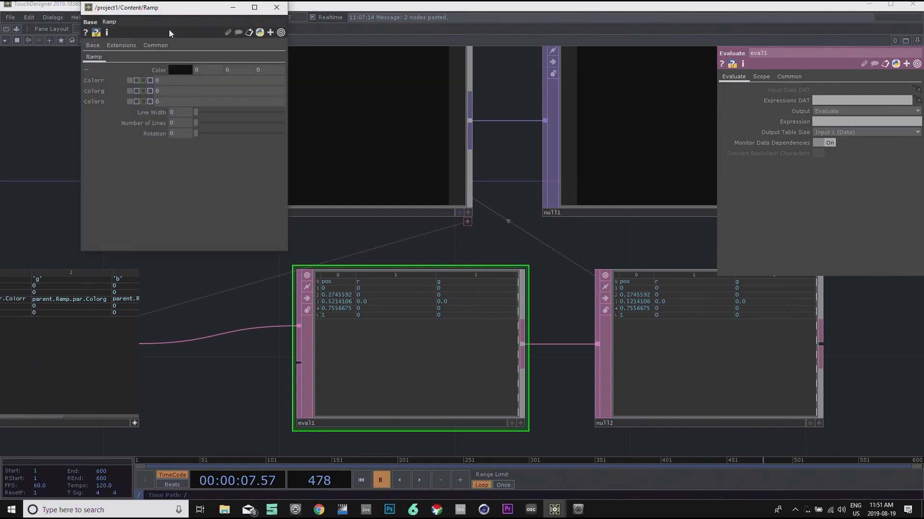
pyautogui.moveTo(171, 9); pyautogui.dragTo(270, 76)
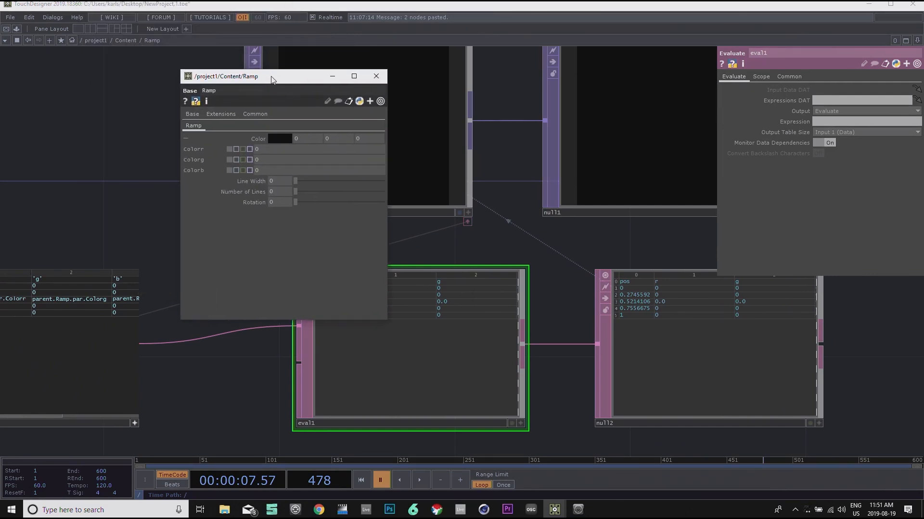
pyautogui.click(276, 139)
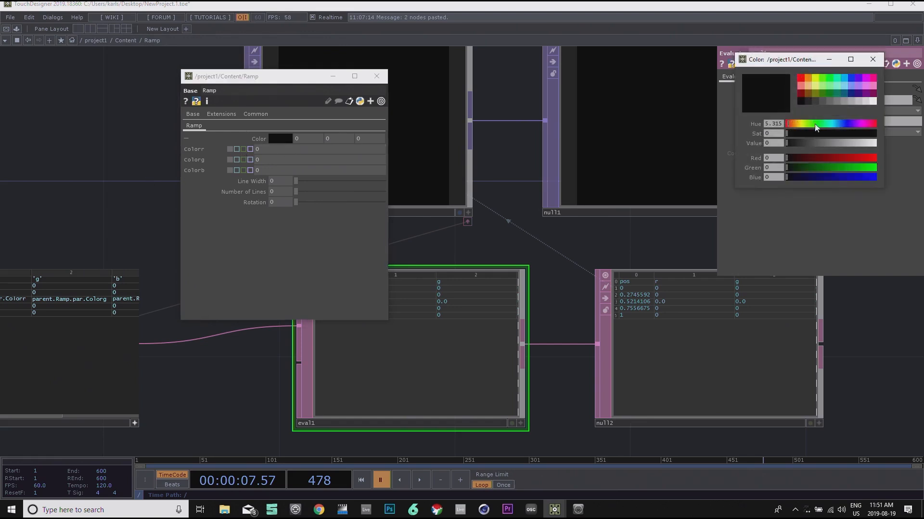
pyautogui.click(832, 124)
pyautogui.click(832, 142)
pyautogui.moveTo(839, 147); pyautogui.dragTo(867, 144)
pyautogui.moveTo(788, 135); pyautogui.dragTo(876, 132)
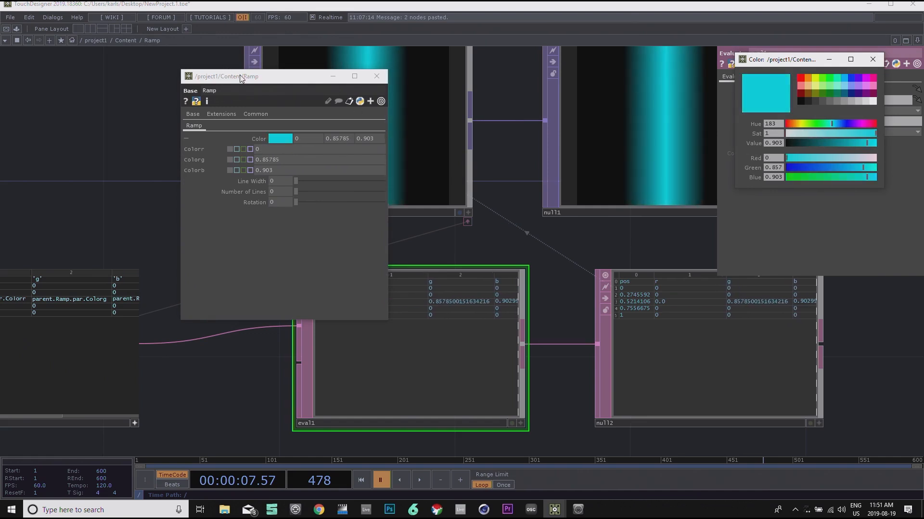
# Step: Select ramp1 to show its gradient parameters, and close the Ramp component's parameters window
pyautogui.moveTo(249, 80); pyautogui.dragTo(9, 200)
pyautogui.moveTo(120, 111); pyautogui.dragTo(221, 171)
pyautogui.scroll(-3, 221, 172)
pyautogui.scroll(2, 566, 189)
pyautogui.click(362, 169)
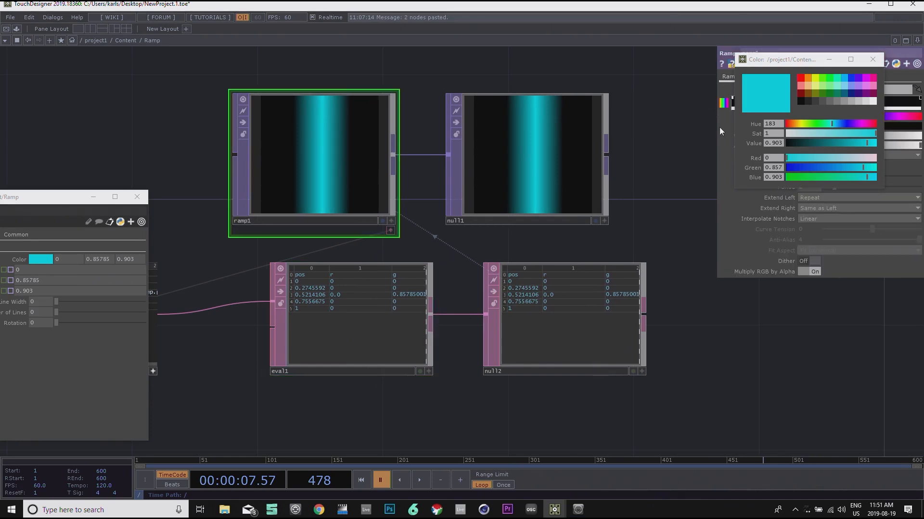
pyautogui.click(134, 202)
pyautogui.moveTo(155, 133); pyautogui.dragTo(251, 145)
pyautogui.scroll(-3, 259, 173)
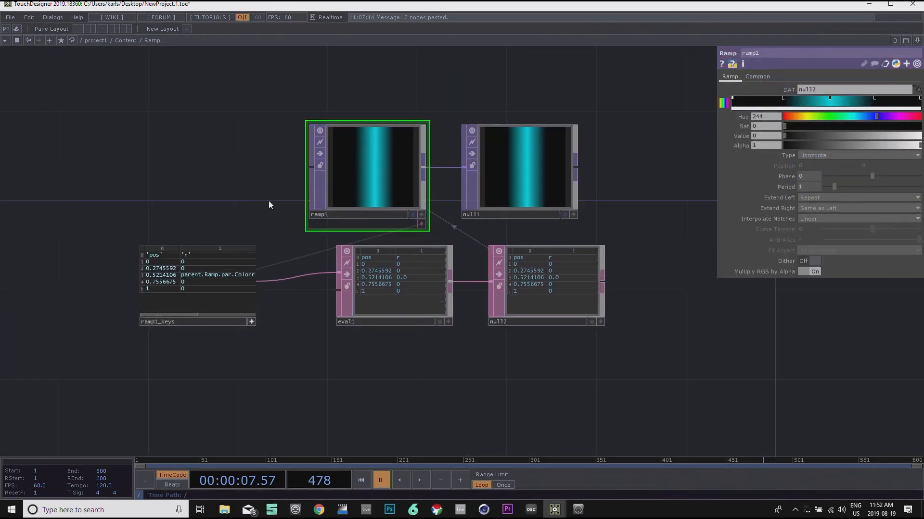
# Step: Review how the color expressions in ramp1_keys pass through eval1 and null2 into ramp1's gradient
pyautogui.moveTo(607, 371); pyautogui.dragTo(591, 354)
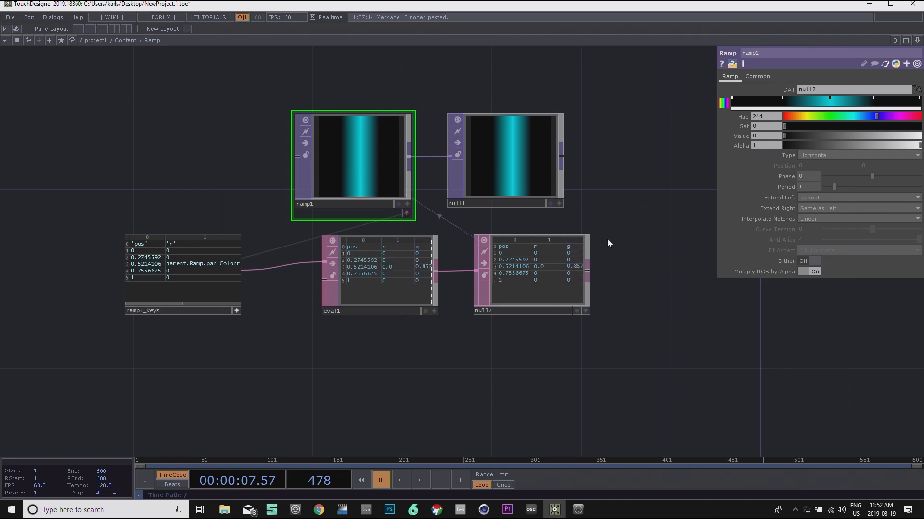
pyautogui.scroll(5, 163, 250)
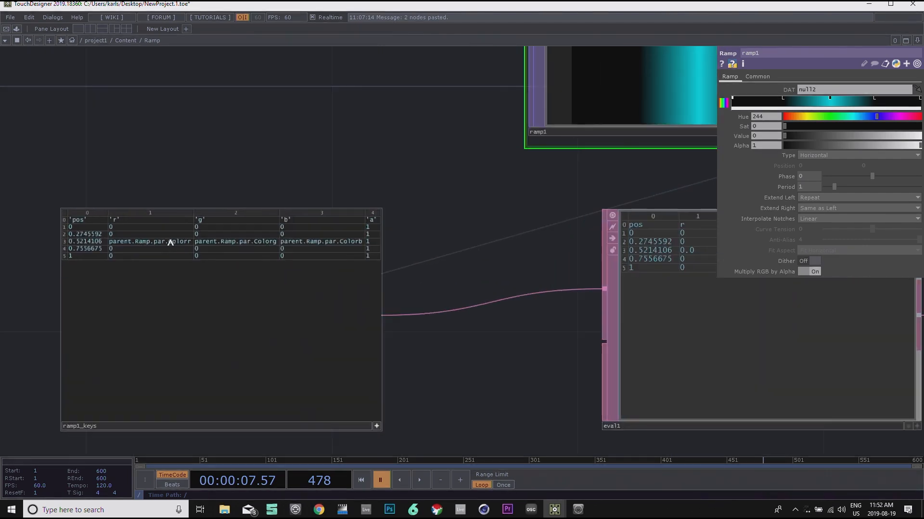
pyautogui.scroll(3, 209, 237)
pyautogui.moveTo(154, 139); pyautogui.dragTo(366, 170)
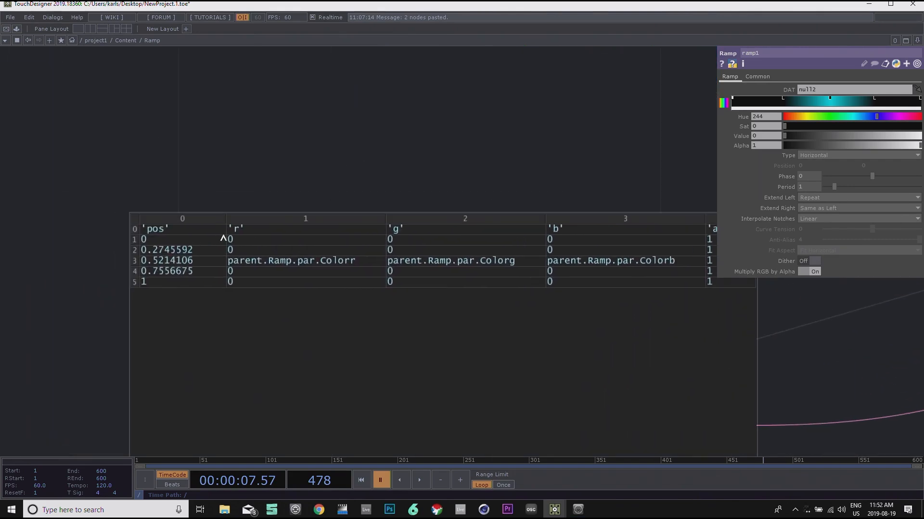
pyautogui.moveTo(399, 176); pyautogui.dragTo(427, 218)
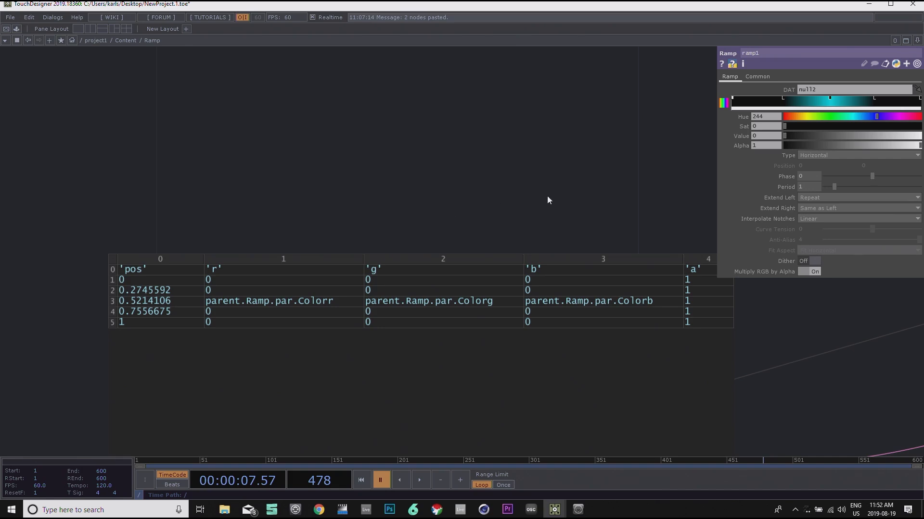
pyautogui.moveTo(547, 196); pyautogui.dragTo(341, 212)
pyautogui.scroll(-5, 418, 233)
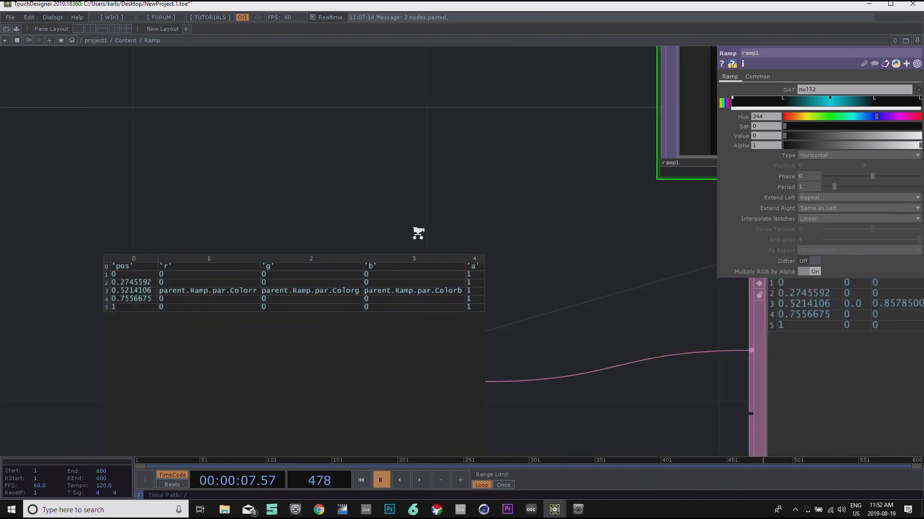
pyautogui.moveTo(560, 272); pyautogui.dragTo(369, 280)
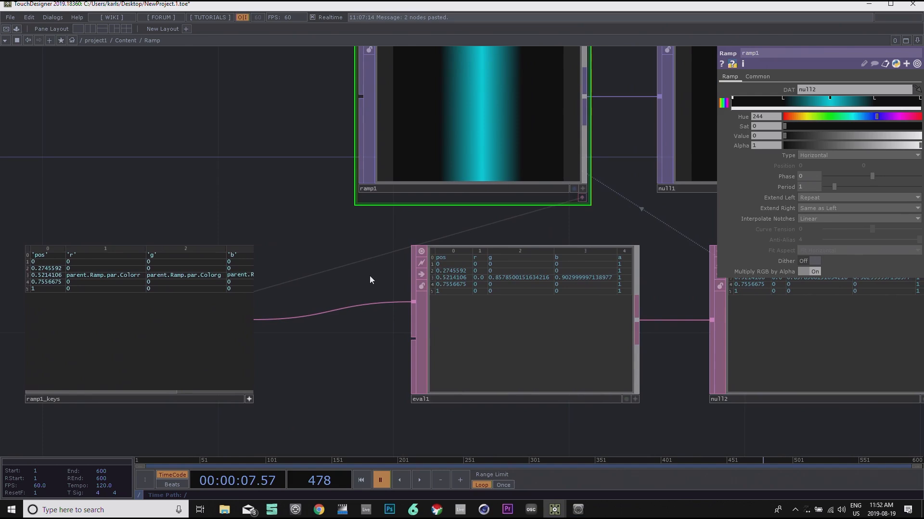
pyautogui.moveTo(669, 278); pyautogui.dragTo(575, 278)
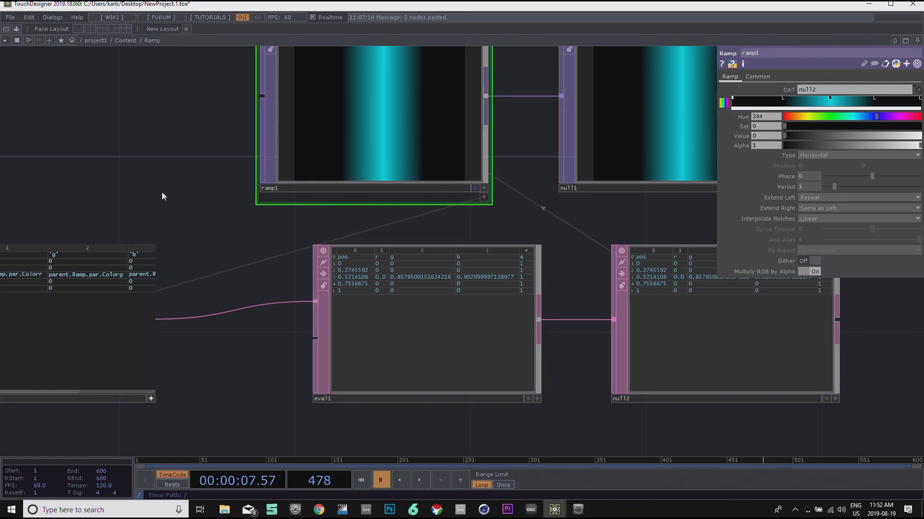
pyautogui.scroll(-2, 162, 195)
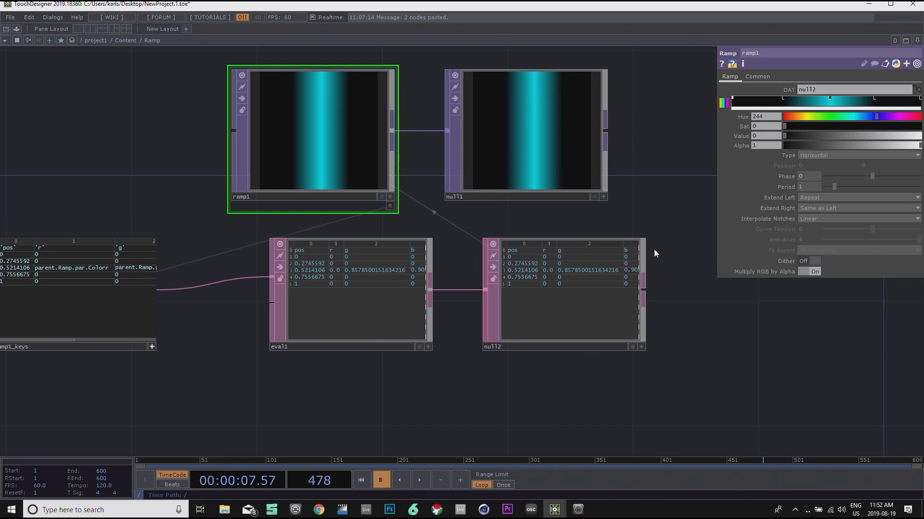
pyautogui.scroll(4, 346, 164)
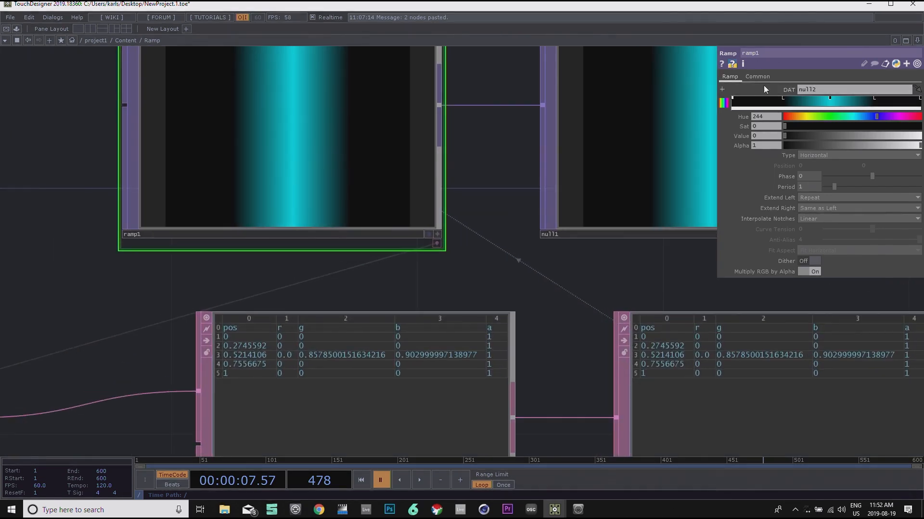
pyautogui.moveTo(619, 268); pyautogui.dragTo(496, 254)
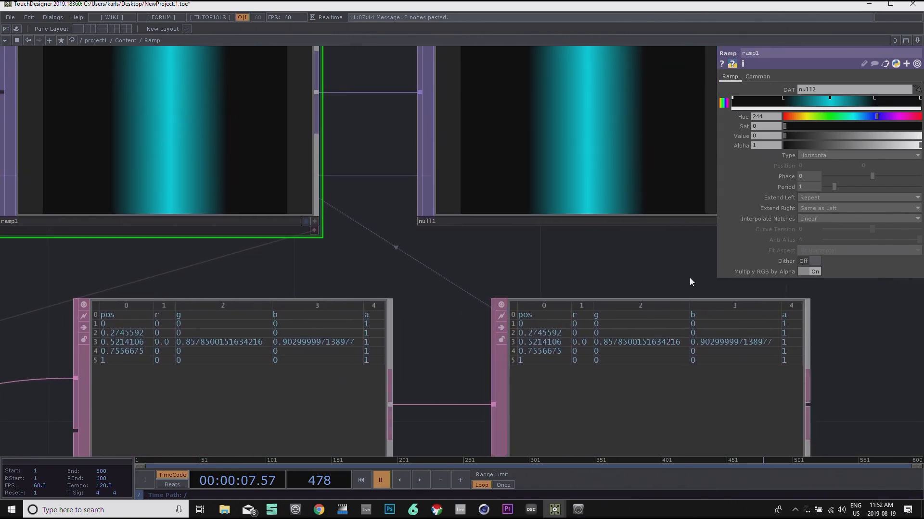
pyautogui.scroll(-4, 622, 269)
pyautogui.moveTo(571, 405); pyautogui.dragTo(608, 390)
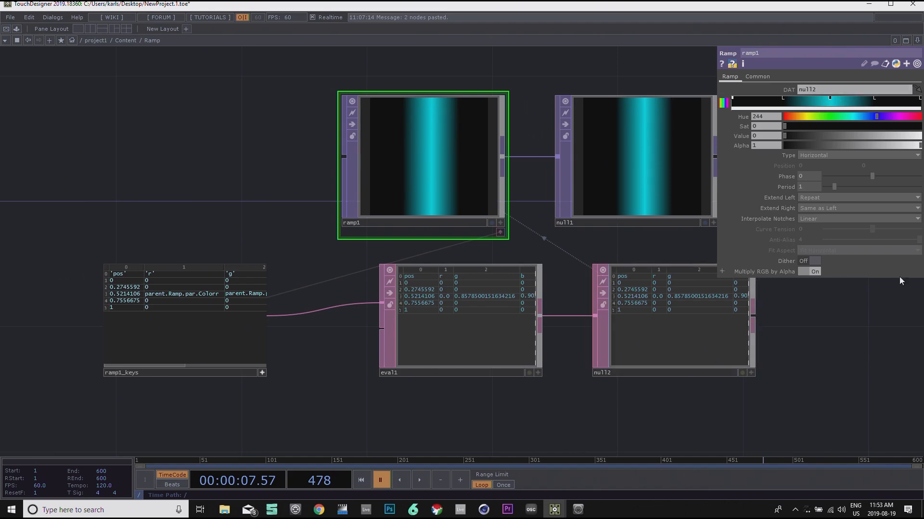
# Step: Go up to the Content network and move out1 farther from Box to make room between them
pyautogui.moveTo(871, 351); pyautogui.dragTo(610, 336)
pyautogui.scroll(-3, 844, 349)
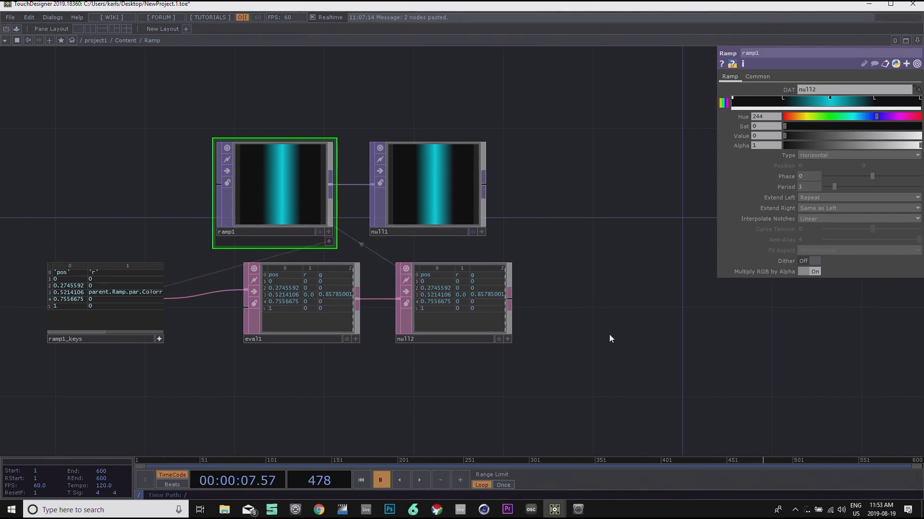
pyautogui.press('u')
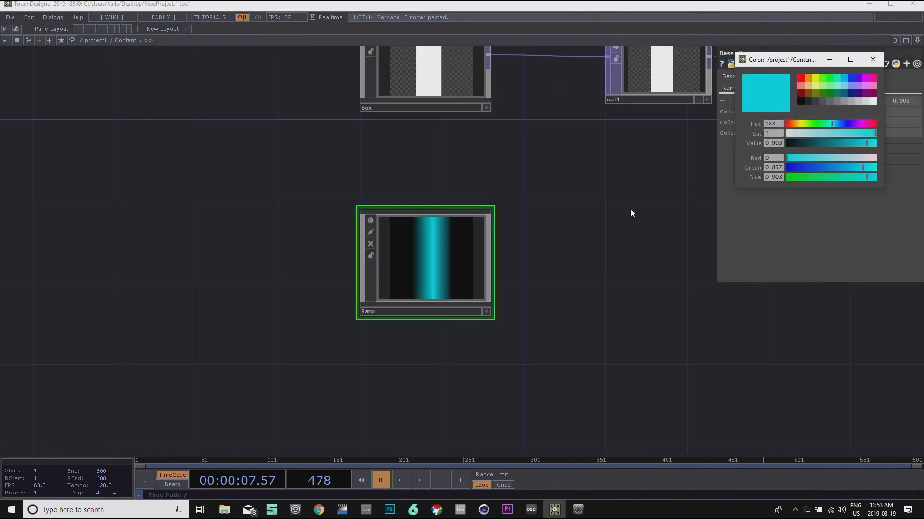
pyautogui.moveTo(627, 212); pyautogui.dragTo(556, 270)
pyautogui.scroll(-3, 581, 320)
pyautogui.moveTo(598, 327); pyautogui.dragTo(475, 306)
pyautogui.moveTo(576, 279); pyautogui.dragTo(514, 281)
pyautogui.moveTo(430, 181); pyautogui.dragTo(646, 188)
# Step: Insert a Composite TOP into the connection between Box and out1 in the Content network
pyautogui.rightClick(505, 172)
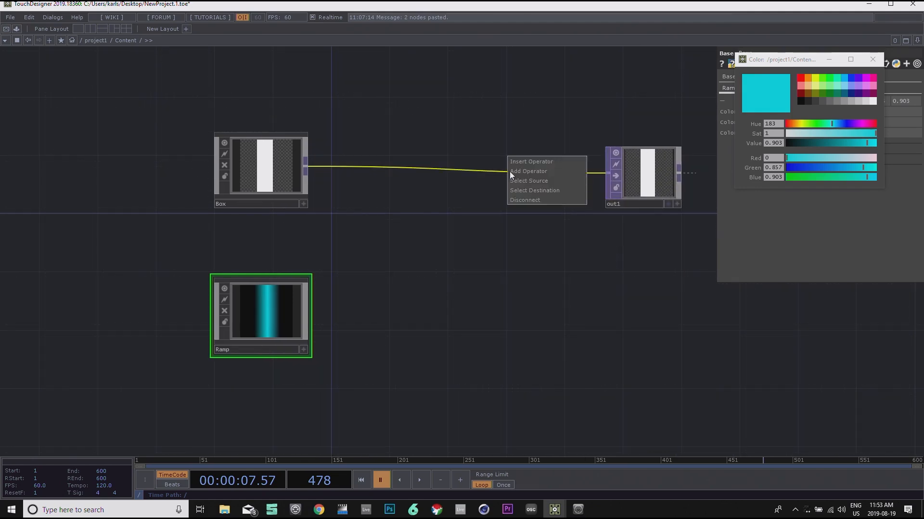
pyautogui.click(535, 163)
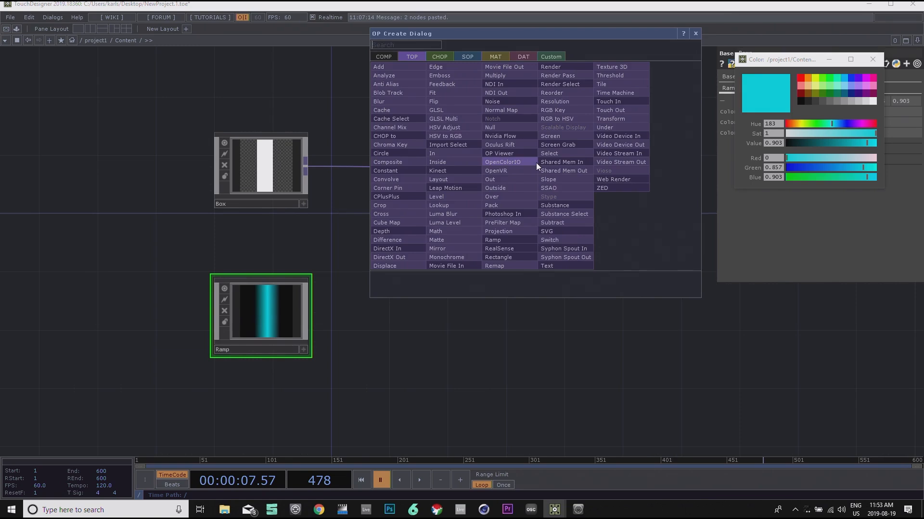
pyautogui.write('comp')
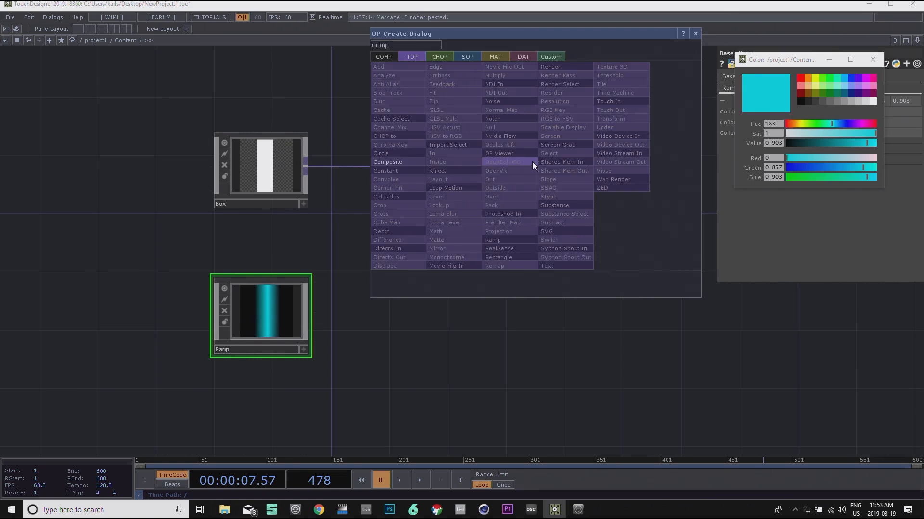
pyautogui.click(399, 163)
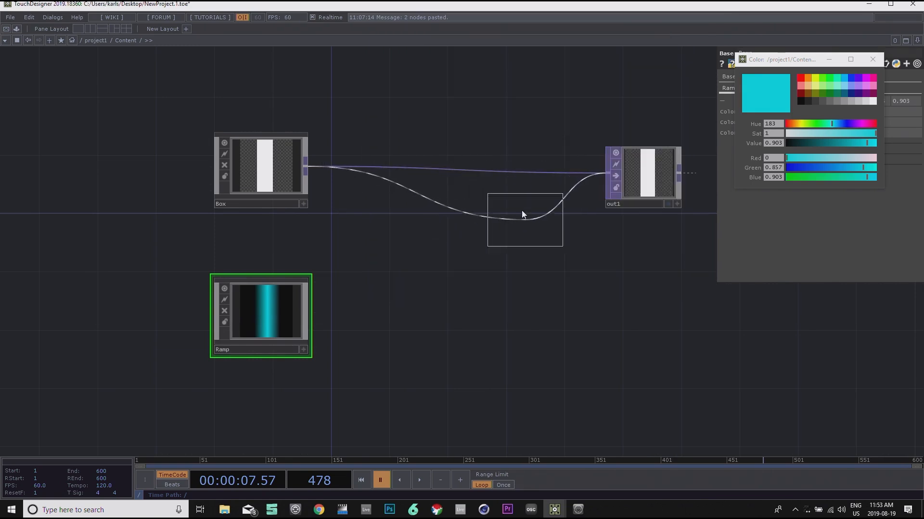
pyautogui.click(522, 201)
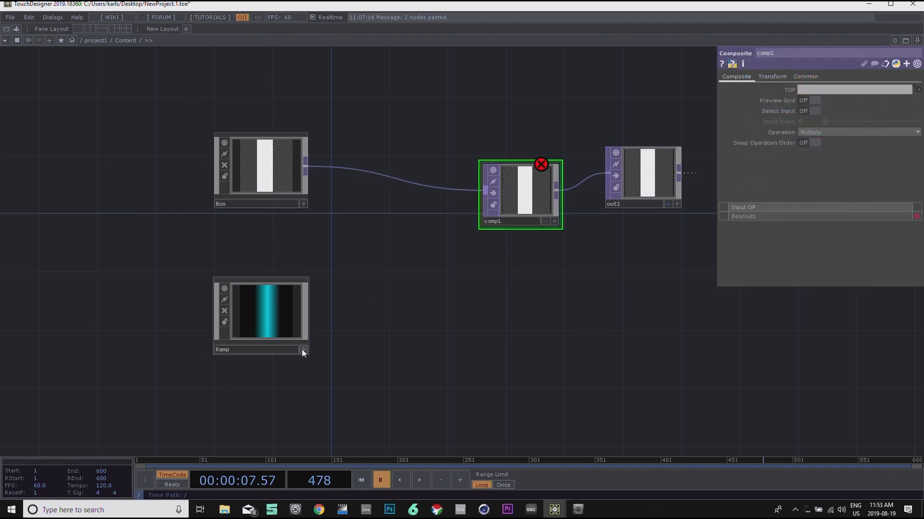
# Step: Go inside the Ramp component and add an Out TOP connected to null1's output
pyautogui.click(258, 317)
pyautogui.click(265, 314)
pyautogui.press('i')
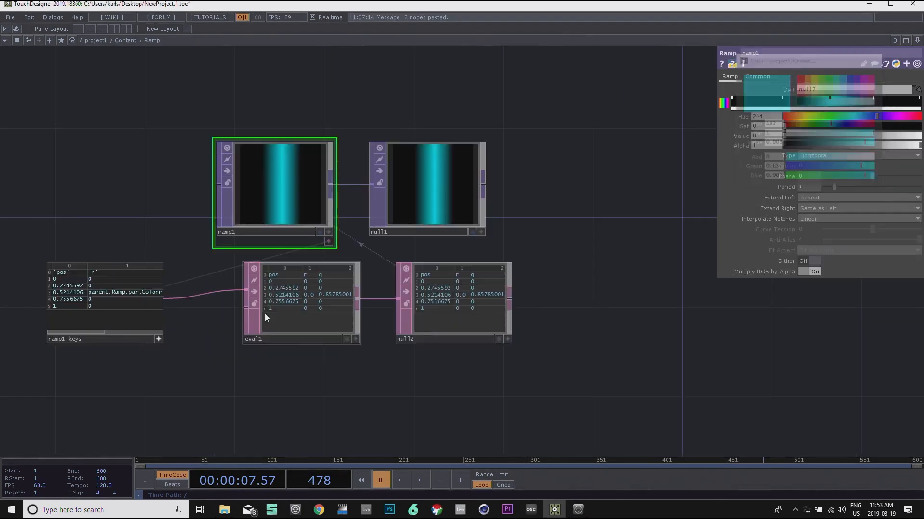
pyautogui.moveTo(589, 281); pyautogui.dragTo(494, 287)
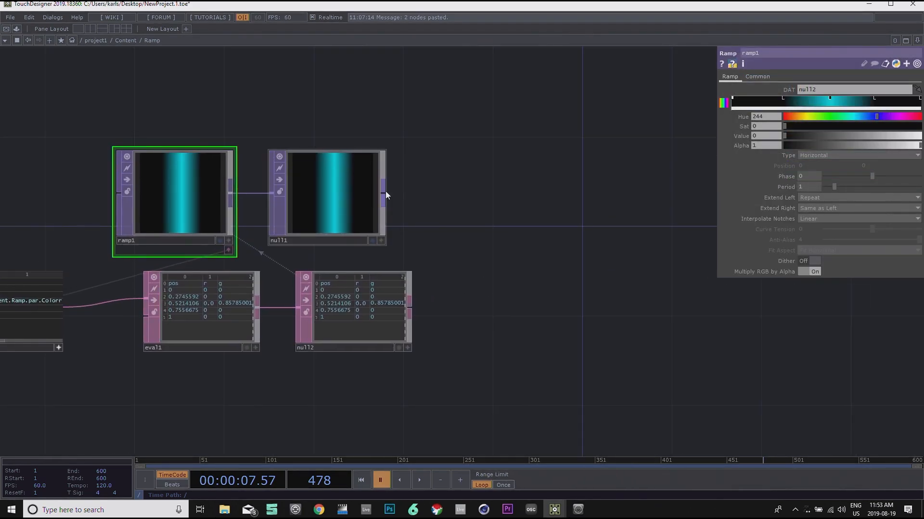
pyautogui.press('Tab')
pyautogui.write('ou')
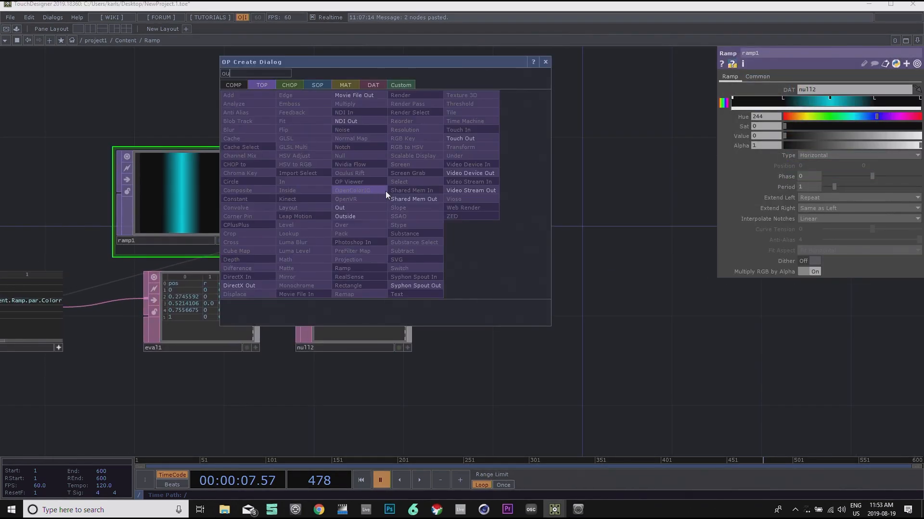
pyautogui.click(342, 208)
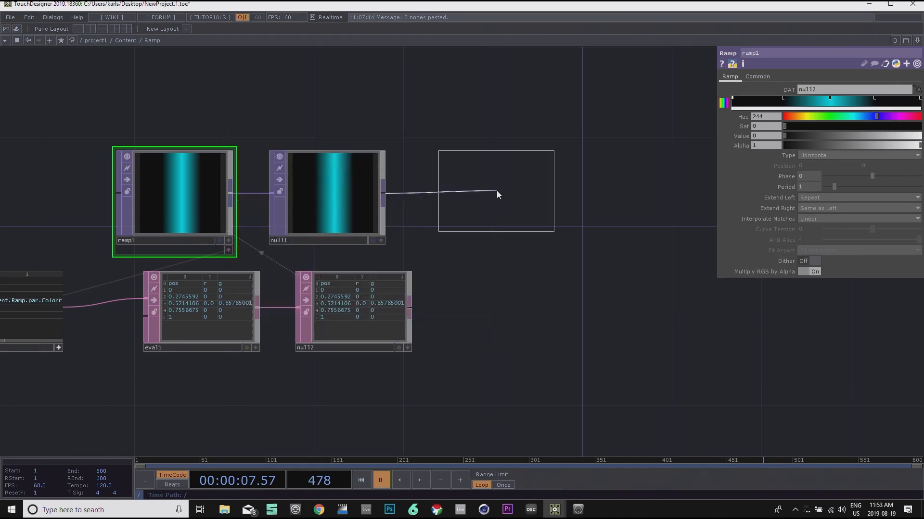
pyautogui.click(498, 192)
pyautogui.moveTo(674, 270); pyautogui.dragTo(645, 282)
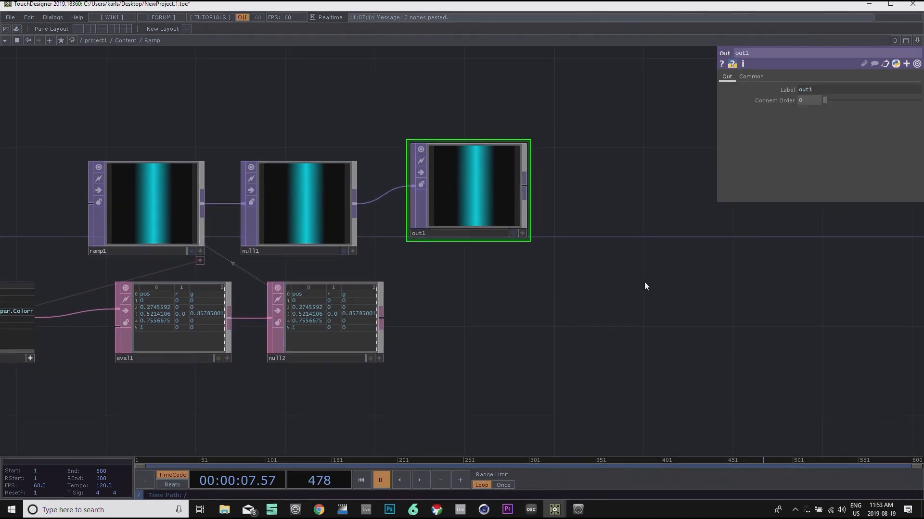
# Step: Return to the Content network, connect Ramp's output to comp1 as its second input, and select comp1
pyautogui.press('u')
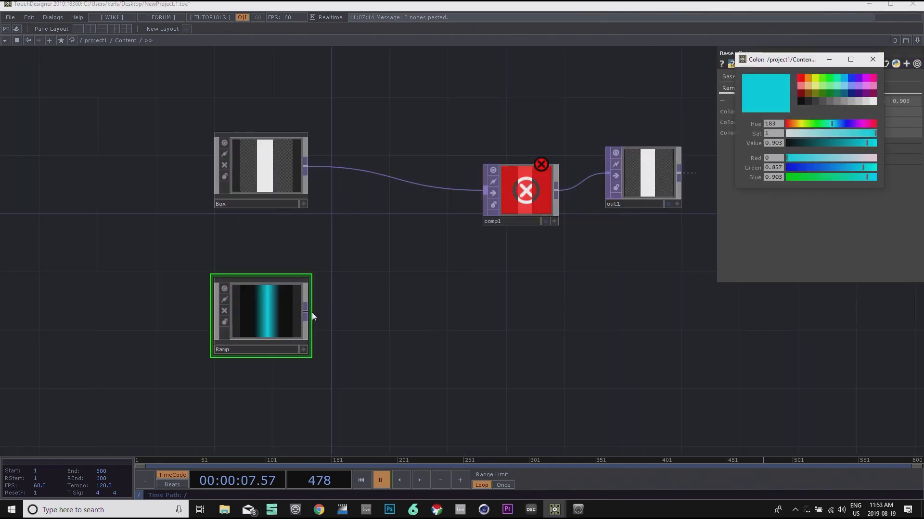
pyautogui.moveTo(306, 313); pyautogui.dragTo(483, 195)
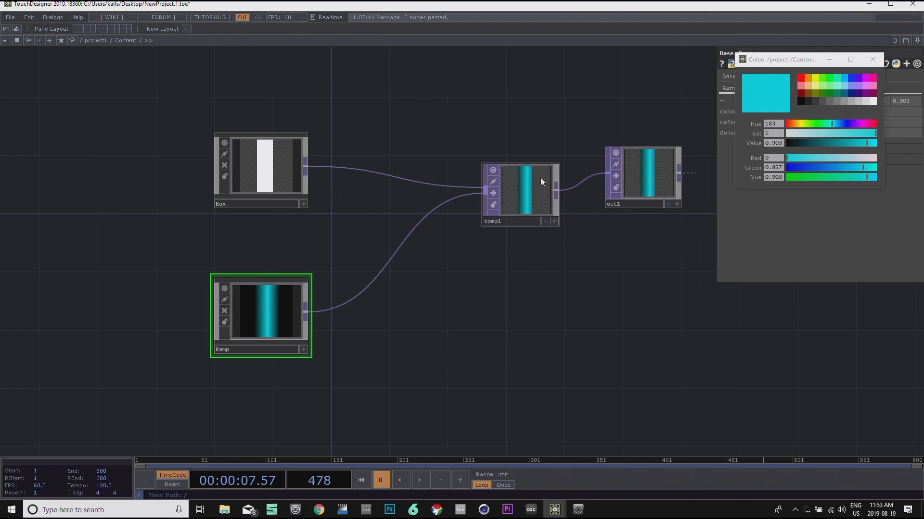
pyautogui.click(522, 190)
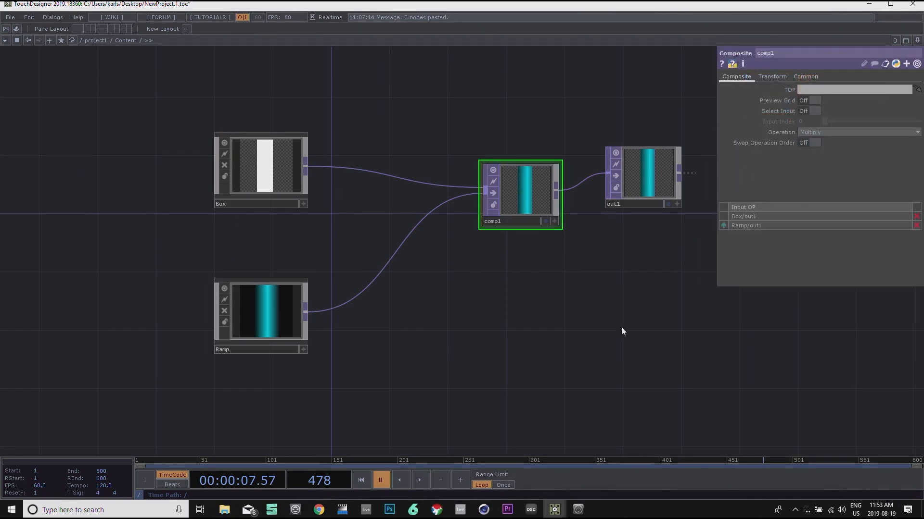
# Step: Go up to the project level to check Content's composited output, and return inside Content
pyautogui.moveTo(613, 303); pyautogui.dragTo(520, 350)
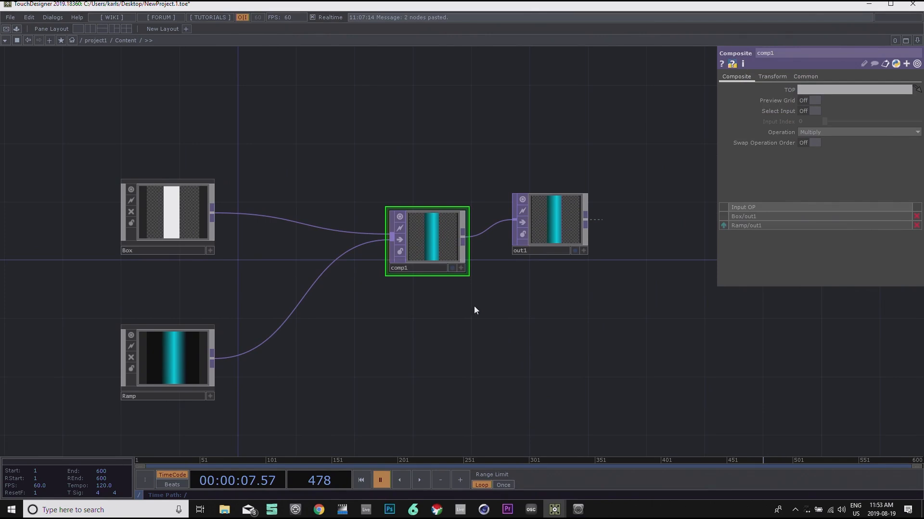
pyautogui.moveTo(238, 94); pyautogui.dragTo(324, 115)
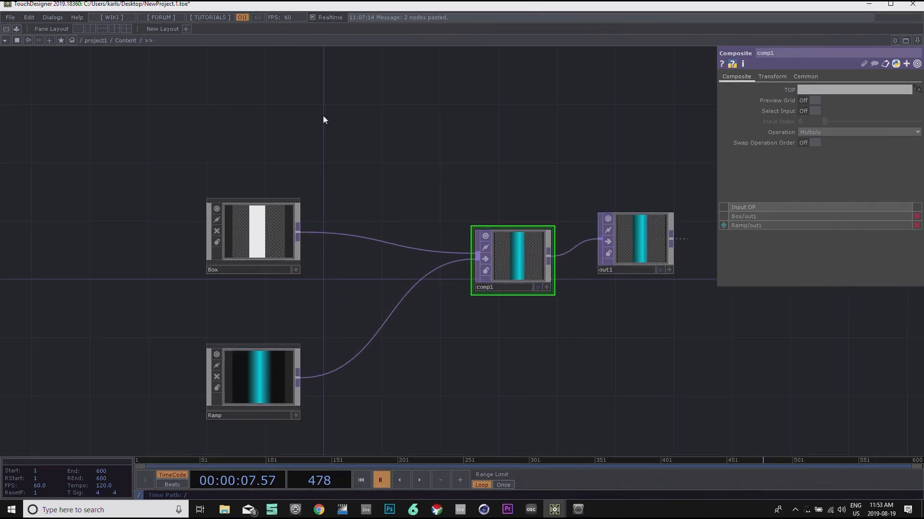
pyautogui.press('u')
pyautogui.press('h')
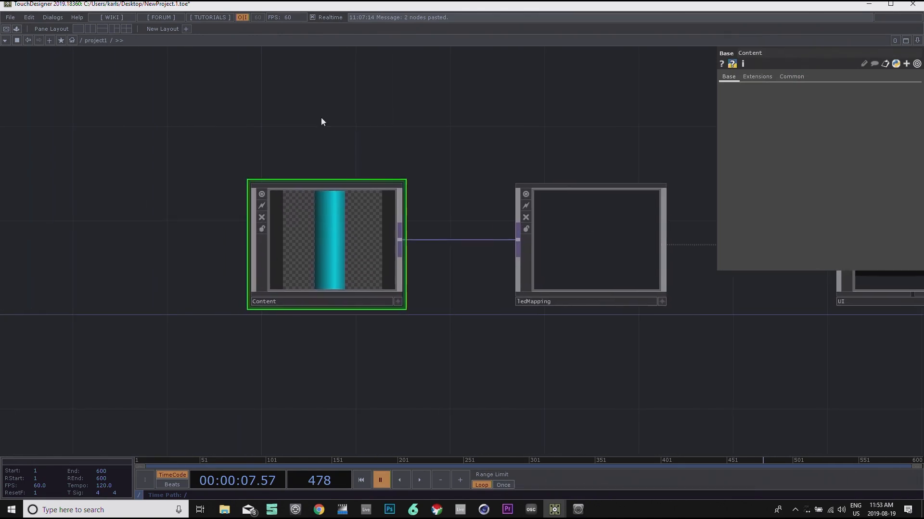
pyautogui.press('i')
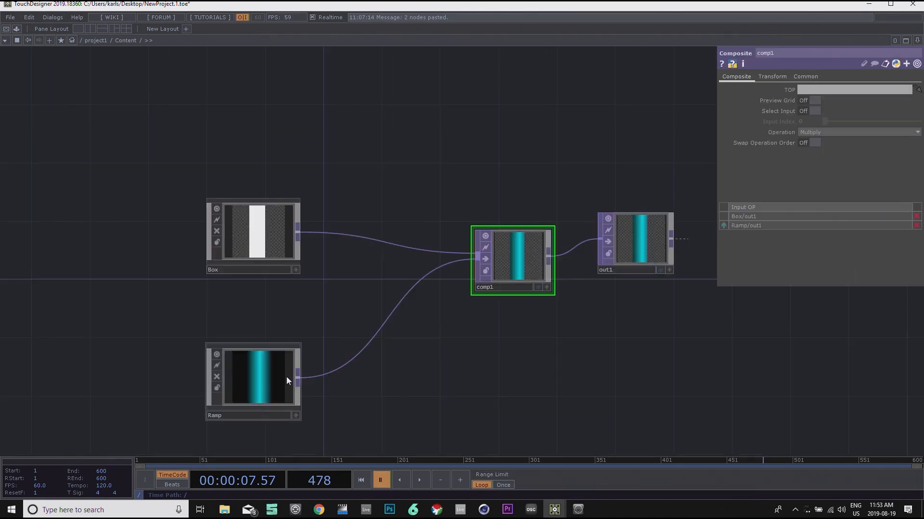
# Step: Set the Ramp component's Color to green with hue 98.11, saturation 1 and value 1, and close the color window
pyautogui.click(268, 378)
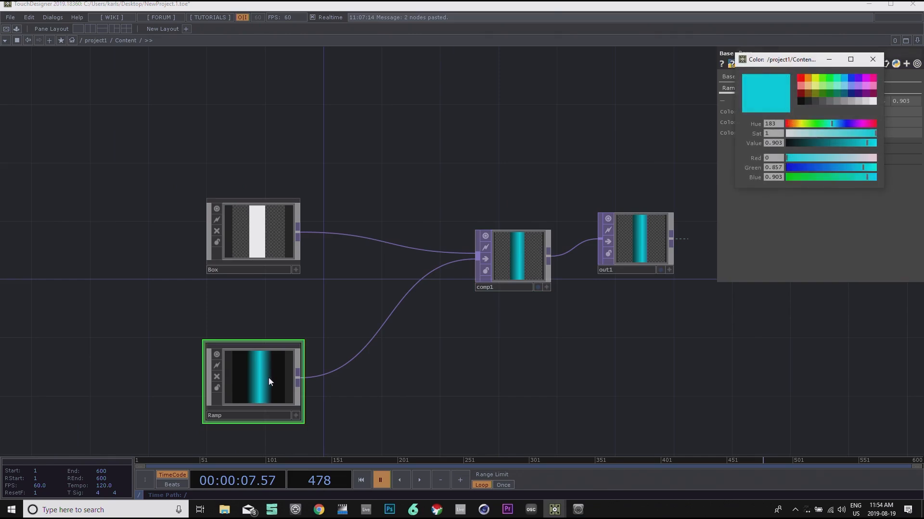
pyautogui.click(801, 79)
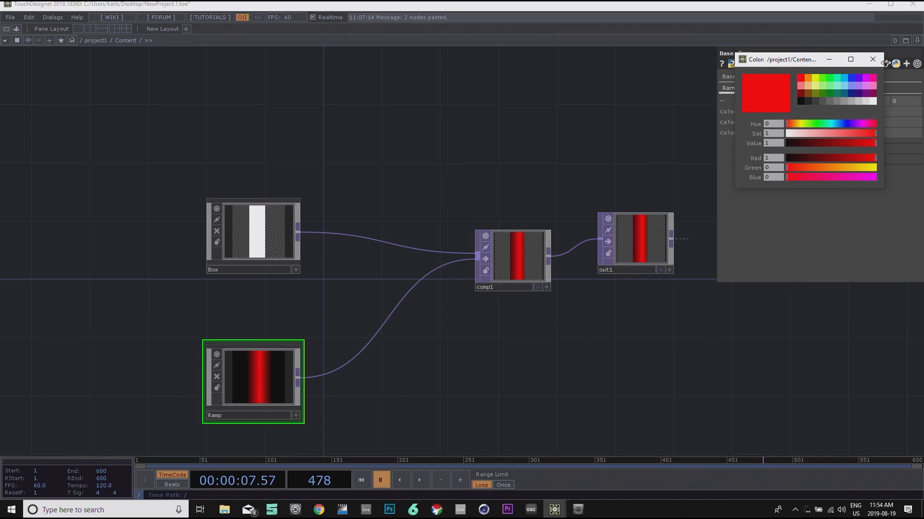
pyautogui.click(821, 79)
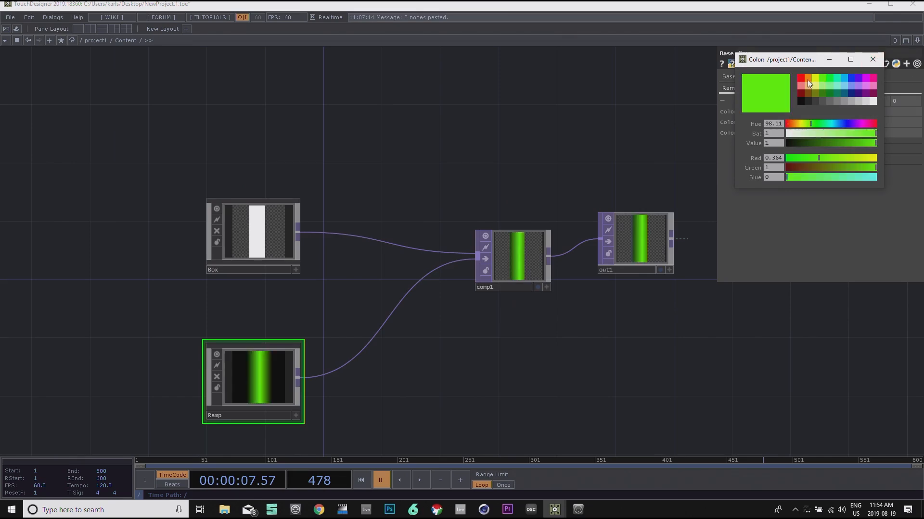
pyautogui.click(873, 61)
# Step: Move out1 down in line with comp1, and select comp1
pyautogui.moveTo(563, 337); pyautogui.dragTo(478, 343)
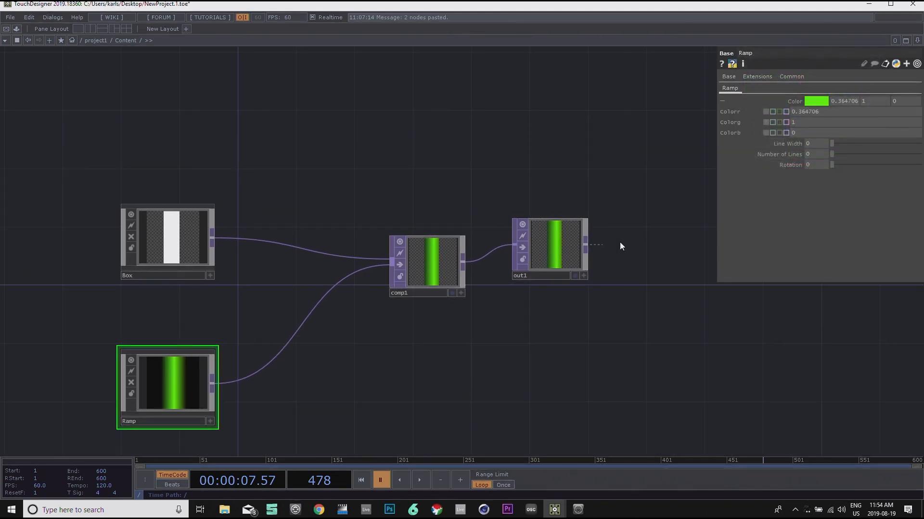
pyautogui.moveTo(553, 247); pyautogui.dragTo(553, 264)
pyautogui.click(437, 264)
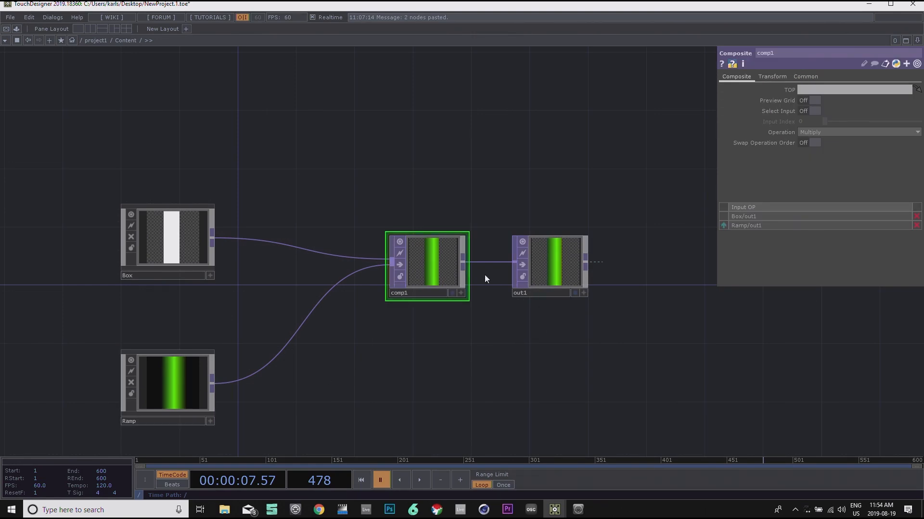
# Step: Open the ledMapping network and examine how the incoming content passes through the CHOP chain and routing tables to dmxout1
pyautogui.press('u')
pyautogui.moveTo(524, 361); pyautogui.dragTo(268, 383)
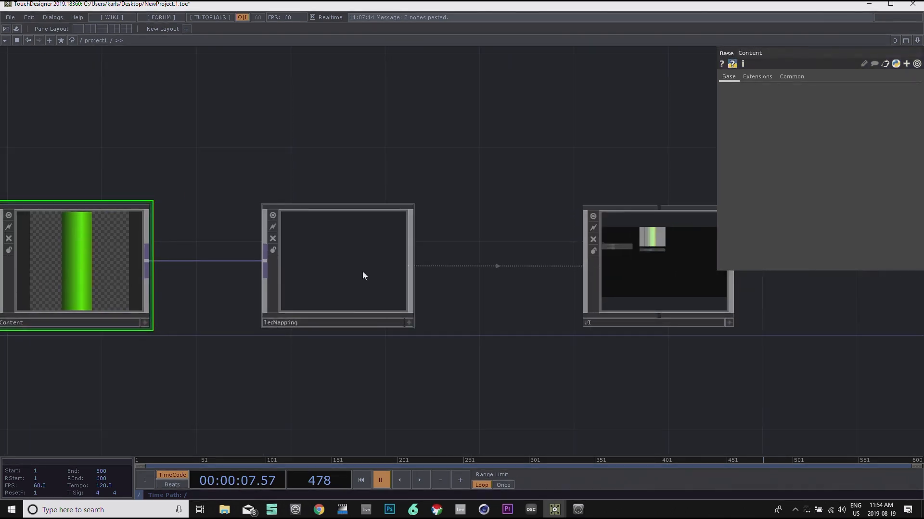
pyautogui.click(362, 272)
pyautogui.press('i')
pyautogui.moveTo(392, 311); pyautogui.dragTo(363, 270)
pyautogui.moveTo(642, 378); pyautogui.dragTo(559, 382)
pyautogui.scroll(6, 661, 370)
pyautogui.scroll(-2, 661, 370)
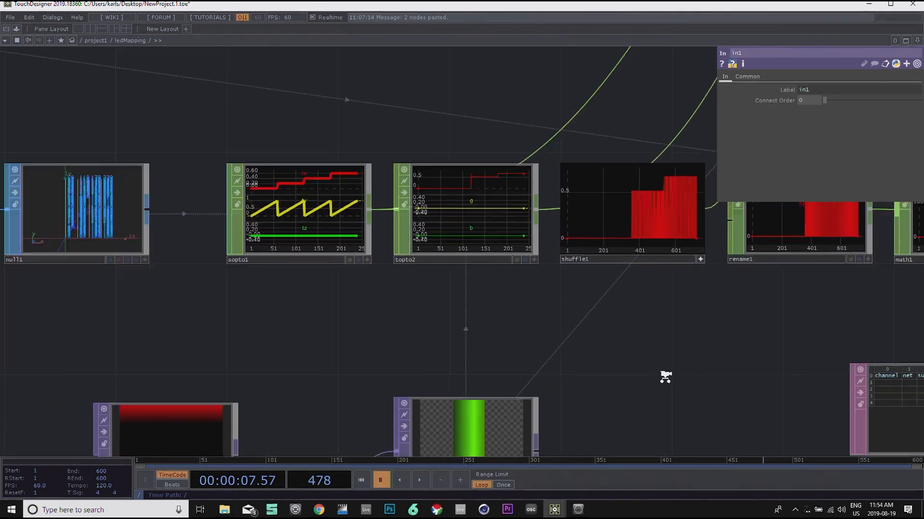
pyautogui.moveTo(753, 371); pyautogui.dragTo(556, 370)
pyautogui.moveTo(748, 339); pyautogui.dragTo(681, 363)
pyautogui.scroll(-4, 683, 366)
pyautogui.moveTo(671, 246); pyautogui.dragTo(631, 221)
pyautogui.scroll(1, 723, 400)
pyautogui.scroll(3, 723, 401)
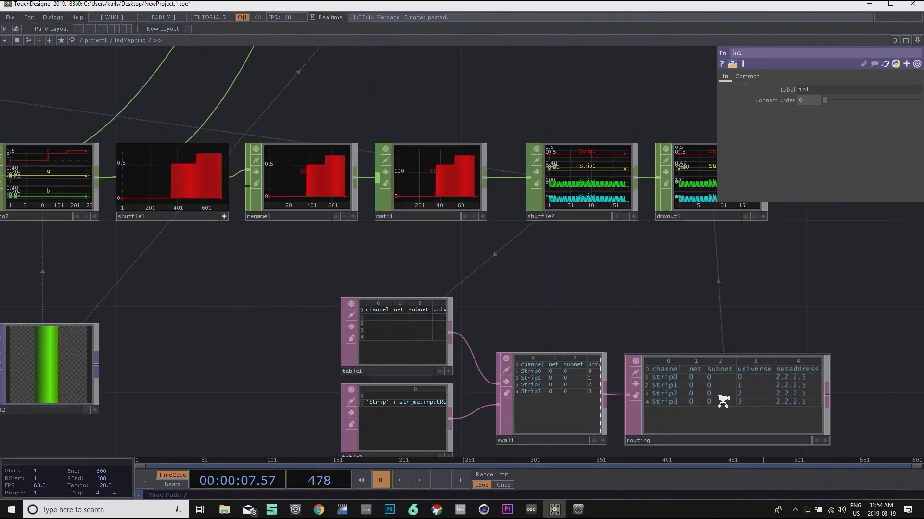
pyautogui.scroll(-4, 723, 400)
pyautogui.moveTo(367, 327); pyautogui.dragTo(439, 328)
pyautogui.moveTo(433, 380); pyautogui.dragTo(478, 369)
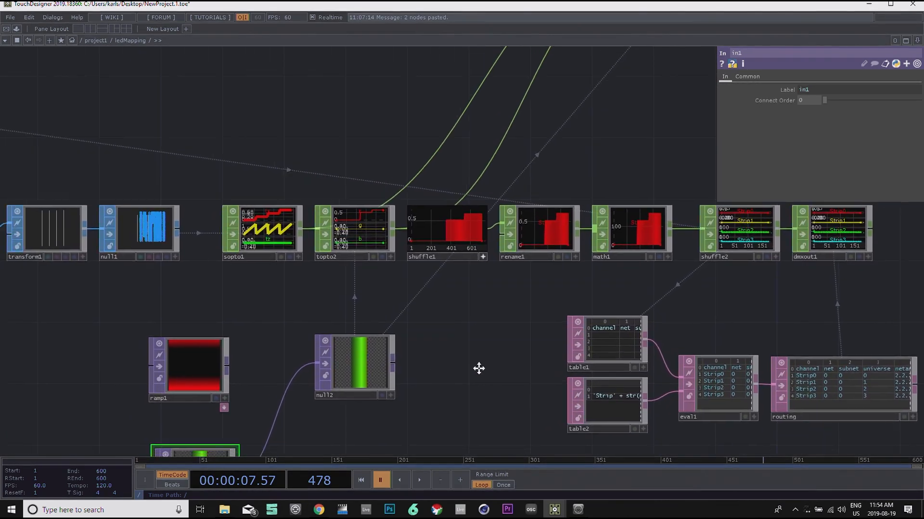
# Step: Return to the Content network and select the Ramp component to review its custom parameters
pyautogui.press('u')
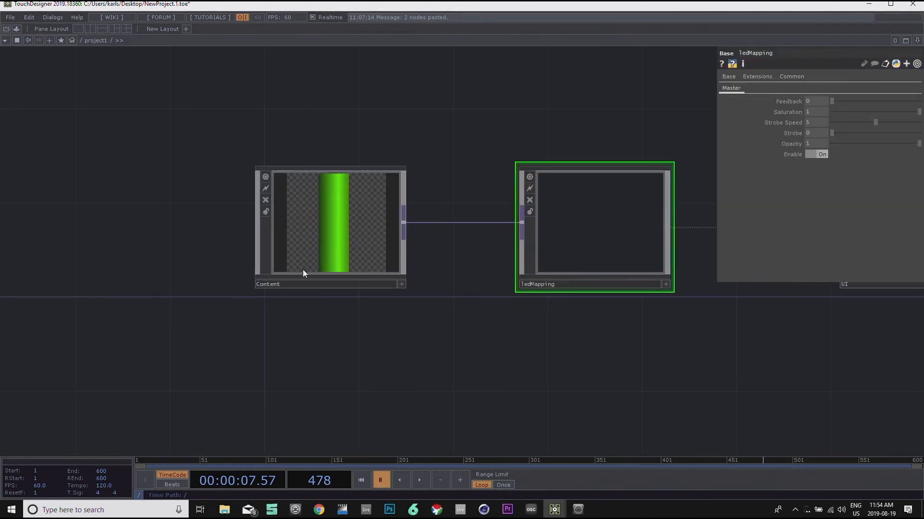
pyautogui.click(303, 270)
pyautogui.press('i')
pyautogui.moveTo(356, 415); pyautogui.dragTo(500, 319)
pyautogui.click(312, 302)
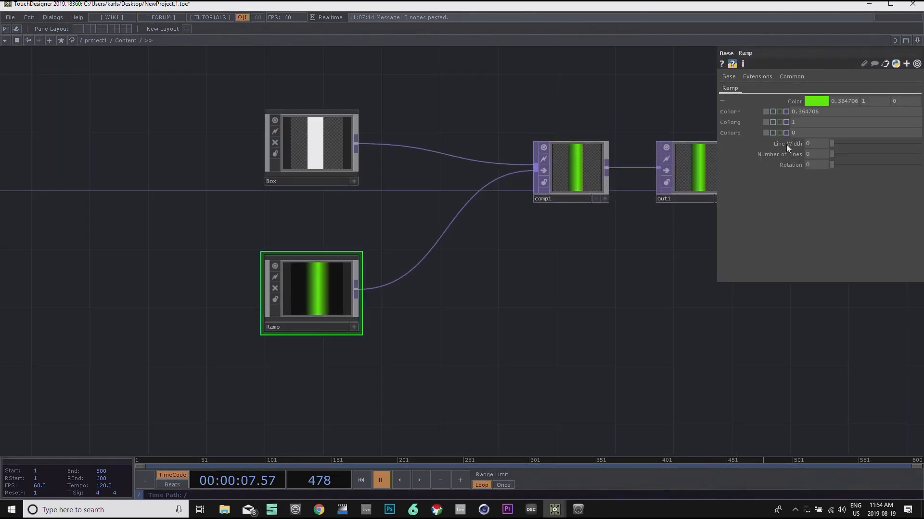
pyautogui.scroll(-3, 491, 316)
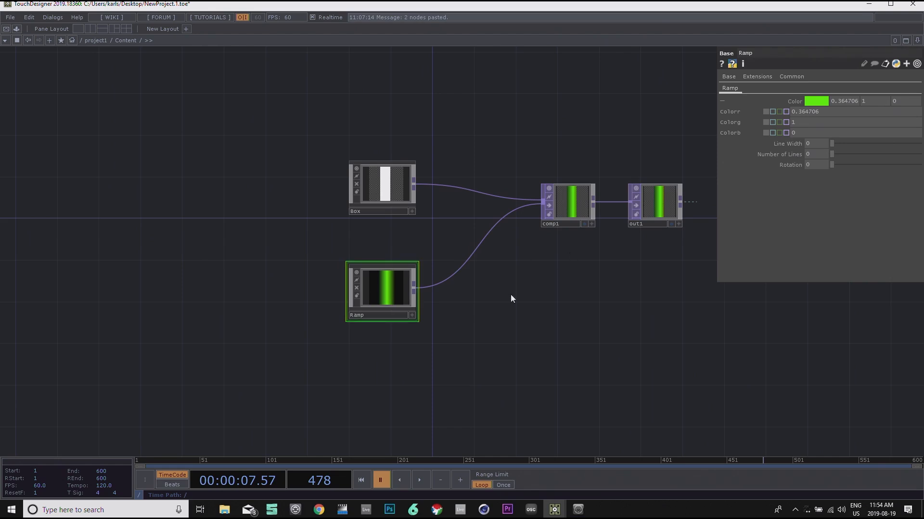
# Step: Inside Ramp, set ramp1's Phase to -0.03 and narrow the gradient by moving its two outer color stops toward the center
pyautogui.press('i')
pyautogui.press('h')
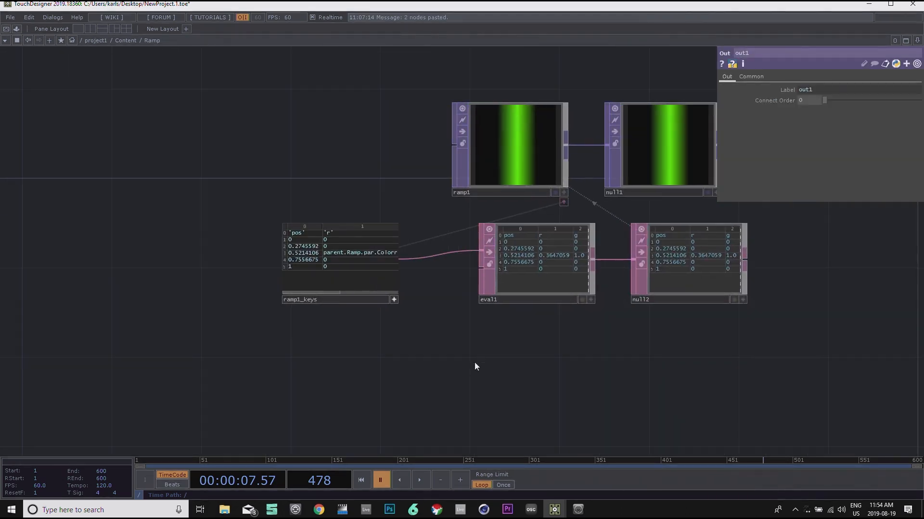
pyautogui.click(528, 158)
pyautogui.moveTo(855, 331); pyautogui.dragTo(709, 356)
pyautogui.moveTo(872, 175); pyautogui.dragTo(857, 181)
pyautogui.moveTo(663, 310); pyautogui.dragTo(591, 306)
pyautogui.moveTo(874, 101)
pyautogui.mouseDown()
pyautogui.moveTo(853, 101)
pyautogui.moveTo(864, 101)
pyautogui.mouseUp()
pyautogui.moveTo(784, 101); pyautogui.dragTo(855, 101)
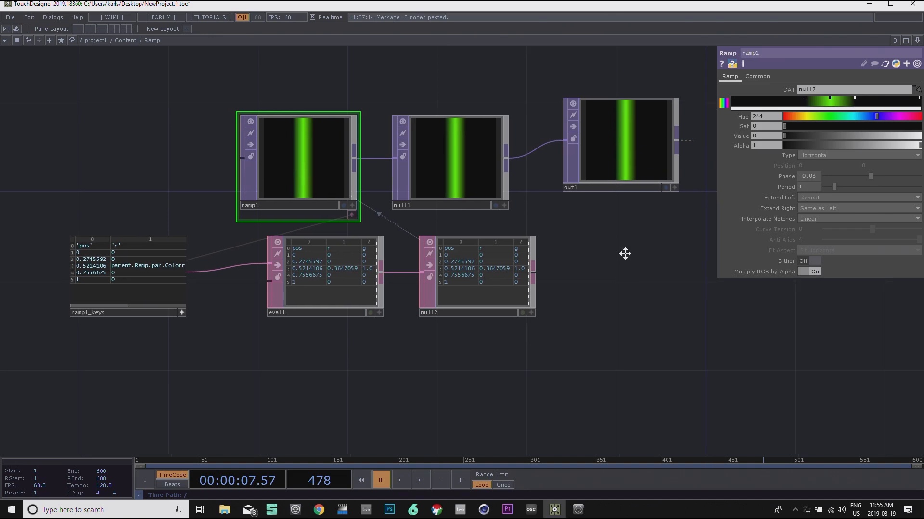
# Step: Add a Constant CHOP below ramp1_keys and eval1 in the Ramp network
pyautogui.scroll(-3, 676, 238)
pyautogui.moveTo(423, 378); pyautogui.dragTo(510, 334)
pyautogui.scroll(3, 486, 264)
pyautogui.press('Tab')
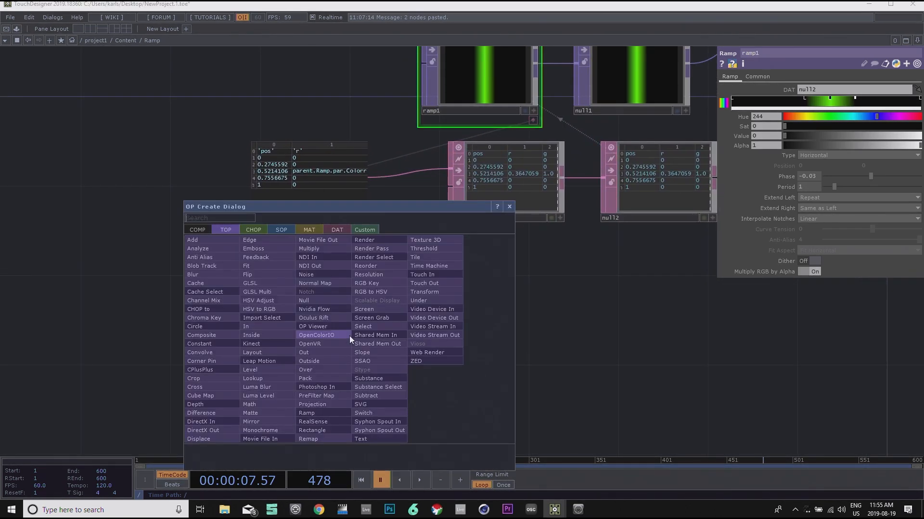
pyautogui.write('cons')
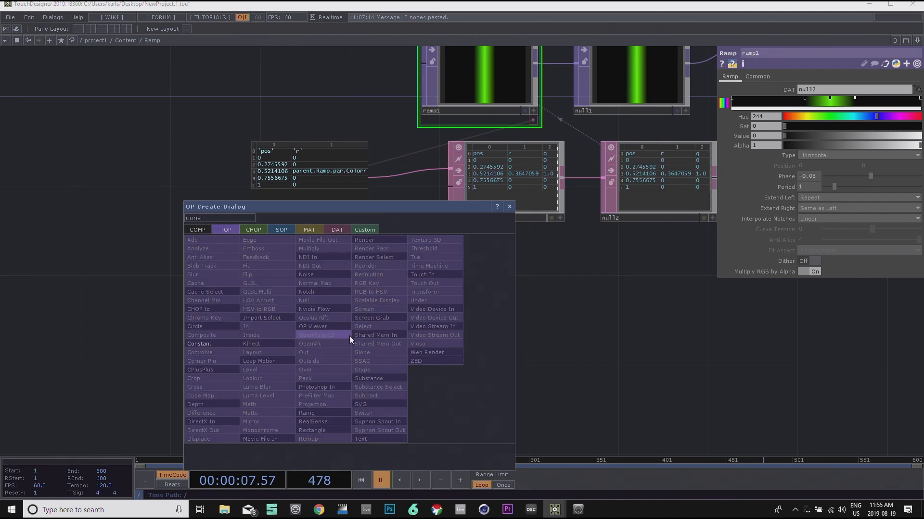
pyautogui.click(258, 229)
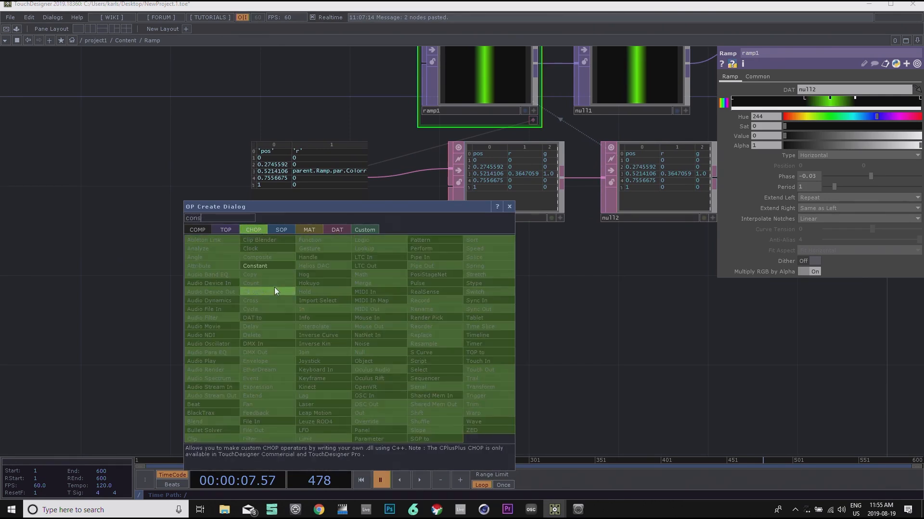
pyautogui.click(261, 268)
pyautogui.click(389, 326)
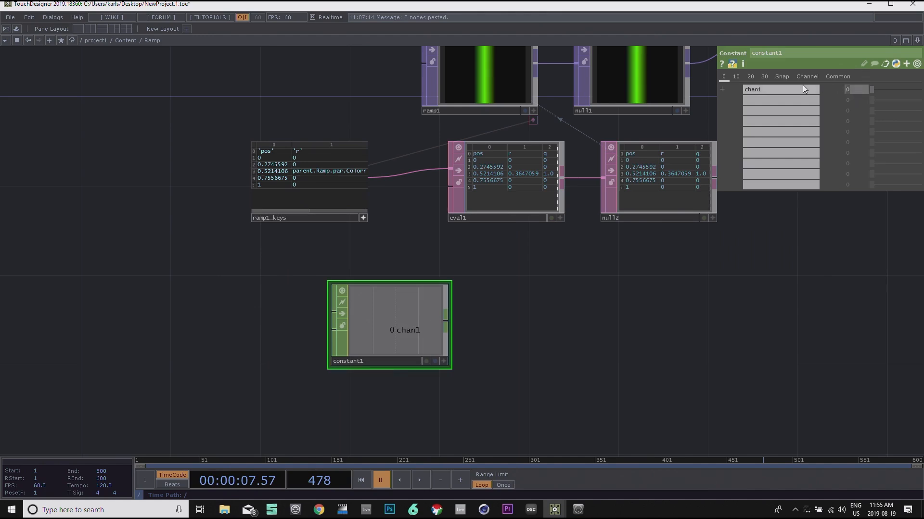
# Step: Drive constant1's chan1 value with an expression referencing the parent Ramp component's Line Width parameter
pyautogui.write('parent.R')
pyautogui.write('amp.p')
pyautogui.write('ar.Linn')
pyautogui.write('w')
pyautogui.write('idth')
pyautogui.press('Return')
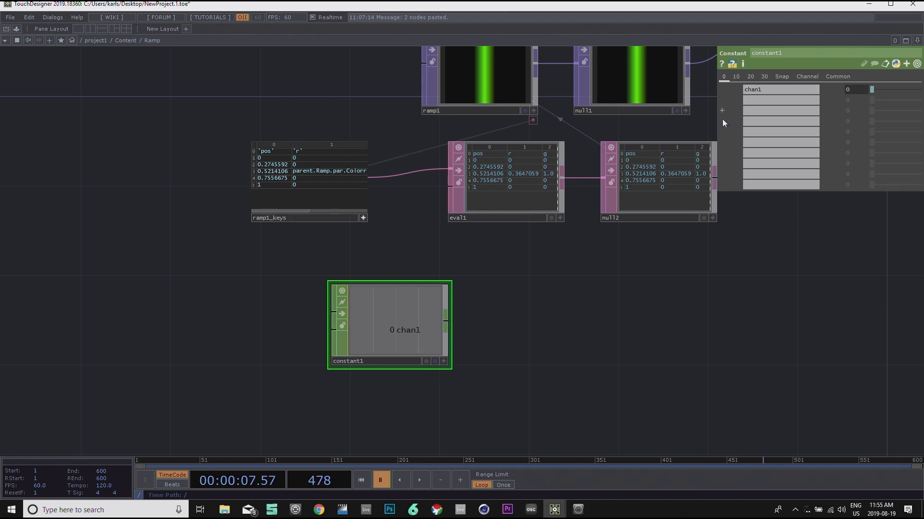
# Step: Add a Null CHOP connected to the output of constant1
pyautogui.moveTo(650, 362); pyautogui.dragTo(622, 349)
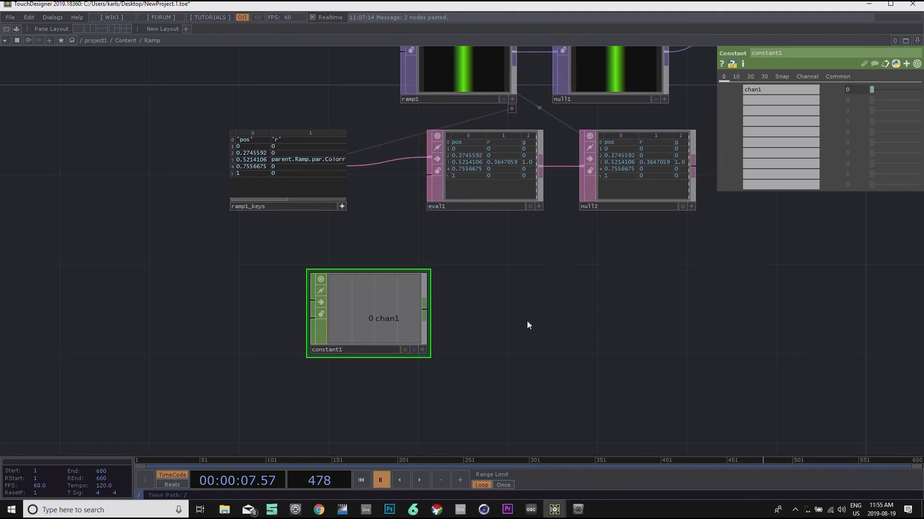
pyautogui.rightClick(403, 307)
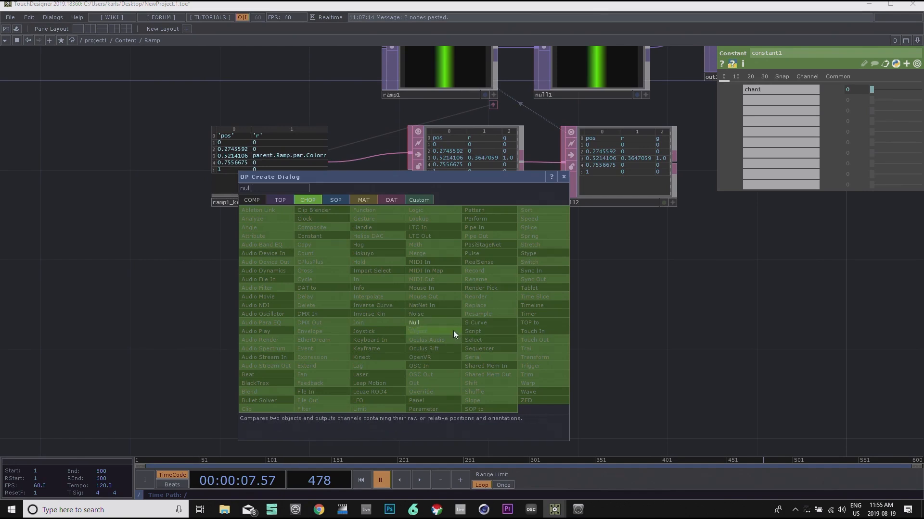
pyautogui.click(437, 322)
pyautogui.click(530, 309)
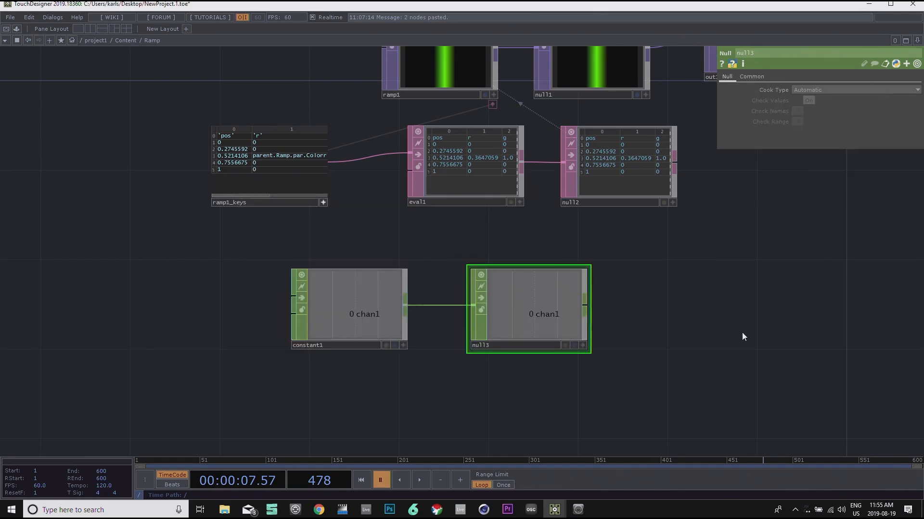
pyautogui.moveTo(742, 333); pyautogui.dragTo(691, 245)
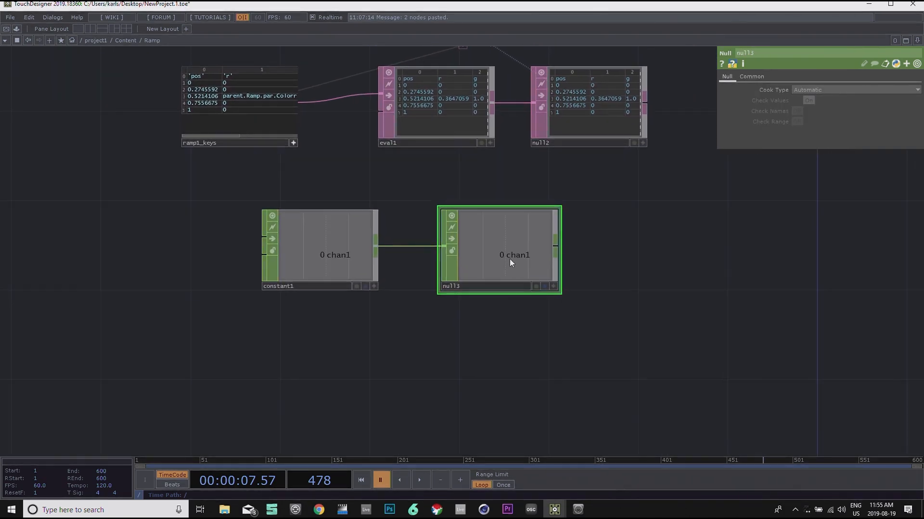
# Step: Duplicate null3 below itself with constant1 still feeding it, and move constant1 farther away from both nulls
pyautogui.hotkey('ctrl', 'c')
pyautogui.hotkey('ctrl', 'v')
pyautogui.moveTo(679, 275); pyautogui.dragTo(570, 275)
pyautogui.scroll(-5, 569, 273)
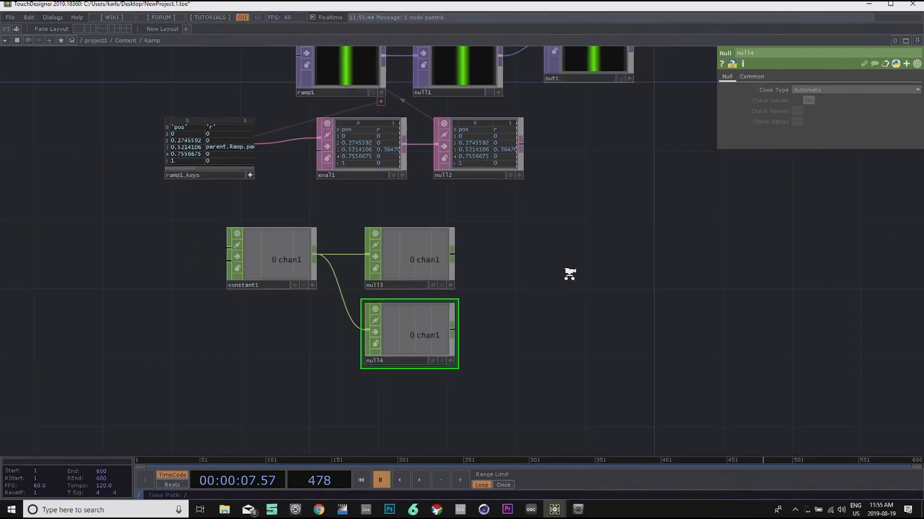
pyautogui.moveTo(372, 255); pyautogui.dragTo(284, 270)
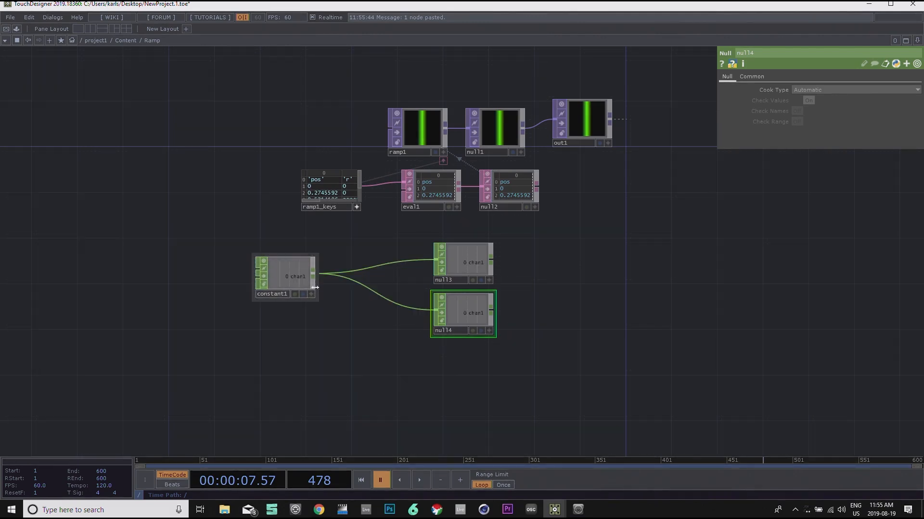
pyautogui.scroll(3, 360, 238)
pyautogui.scroll(3, 361, 237)
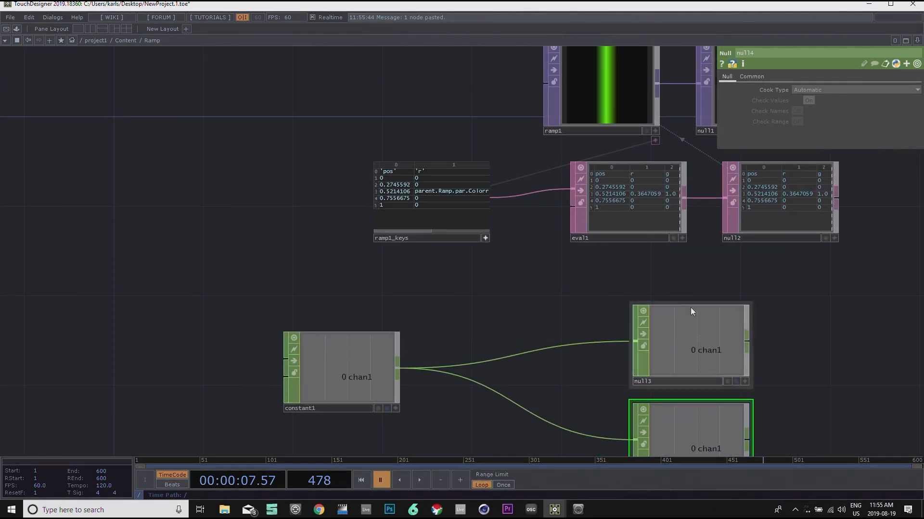
# Step: Clear the pos value in row 2 of ramp1_keys and select the null3 CHOP
pyautogui.scroll(3, 350, 172)
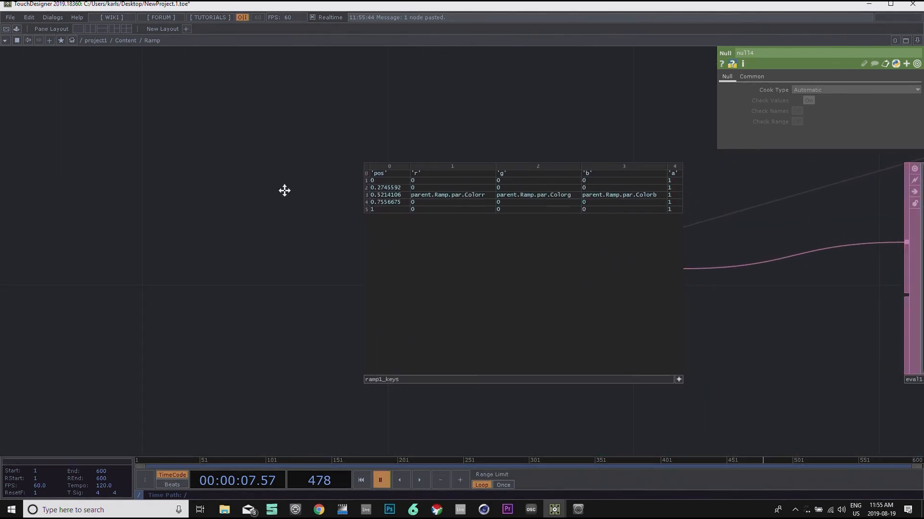
pyautogui.scroll(3, 325, 212)
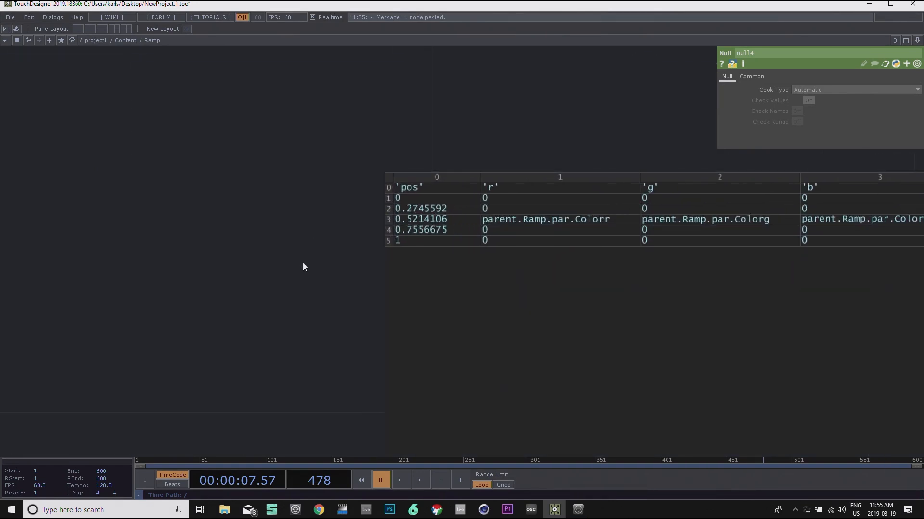
pyautogui.scroll(-5, 282, 314)
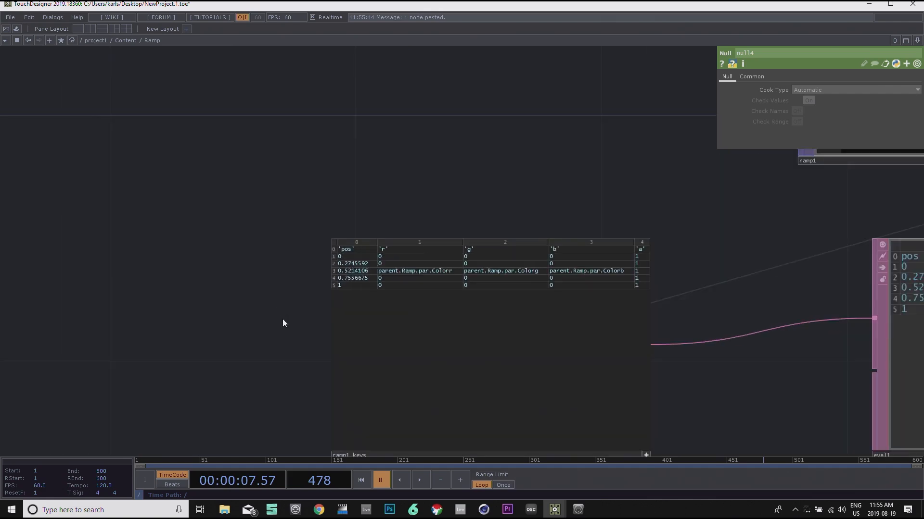
pyautogui.click(378, 145)
pyautogui.scroll(4, 330, 114)
pyautogui.press('BackSpace')
pyautogui.scroll(-5, 311, 226)
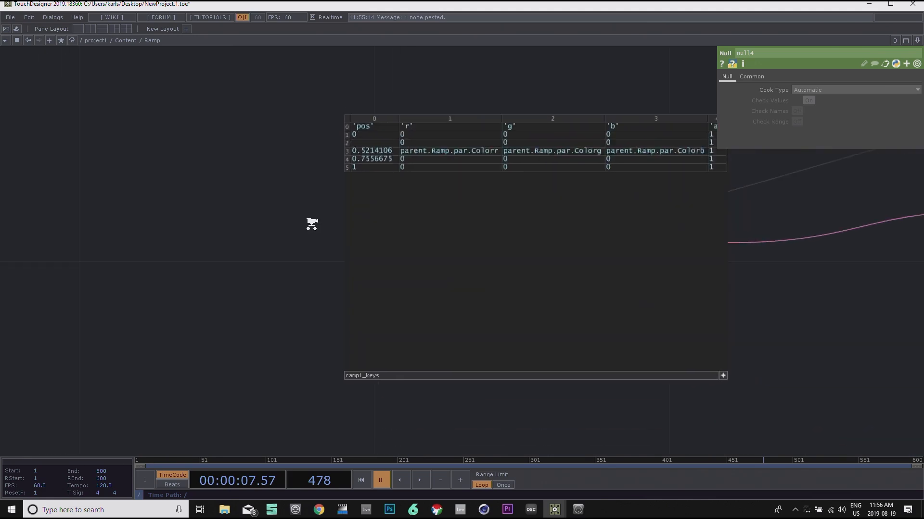
pyautogui.moveTo(501, 189); pyautogui.dragTo(501, 219)
pyautogui.click(716, 342)
pyautogui.moveTo(355, 212); pyautogui.dragTo(624, 342)
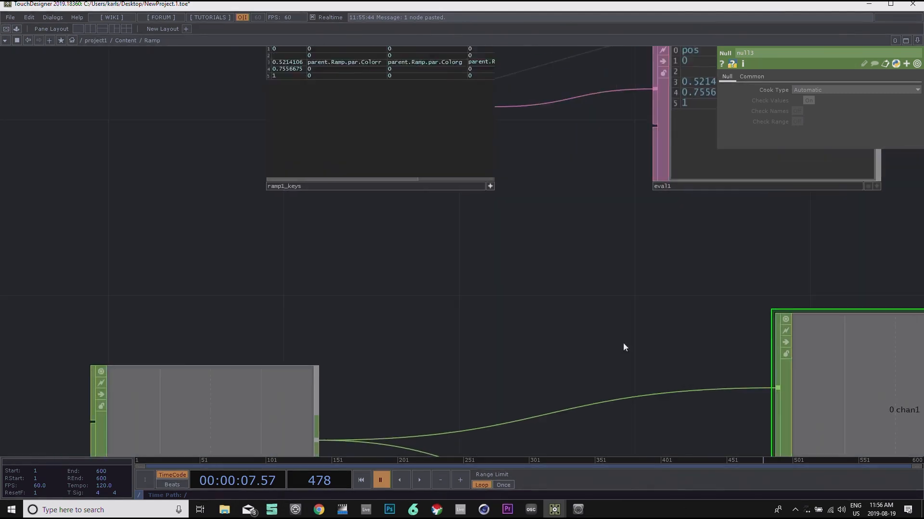
# Step: Enter op('null2') as the pos expression in row 2 of ramp1_keys
pyautogui.scroll(5, 318, 116)
pyautogui.click(468, 88)
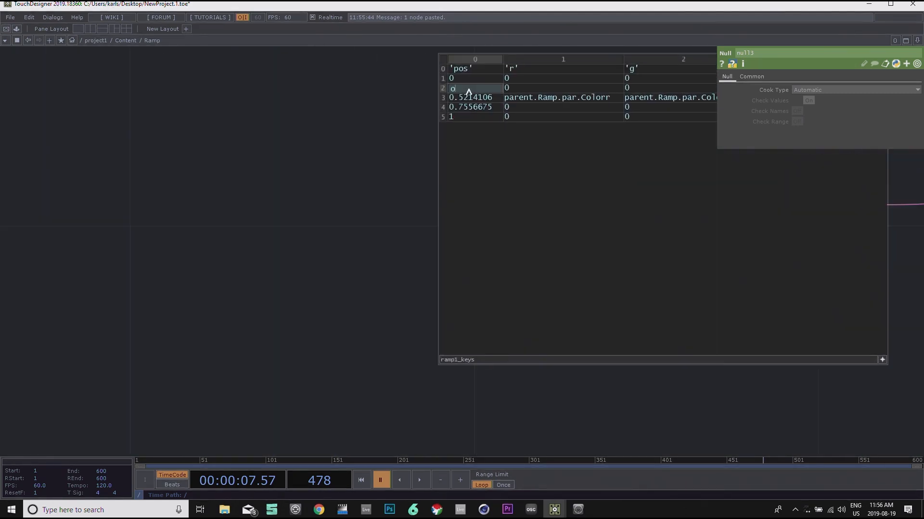
pyautogui.write('op()')
pyautogui.write("''")
pyautogui.write('u')
pyautogui.write('ll')
pyautogui.write('2')
pyautogui.moveTo(350, 188); pyautogui.dragTo(171, 146)
pyautogui.scroll(-5, 171, 180)
pyautogui.moveTo(470, 252); pyautogui.dragTo(495, 294)
pyautogui.scroll(1, 226, 122)
pyautogui.scroll(3, 226, 122)
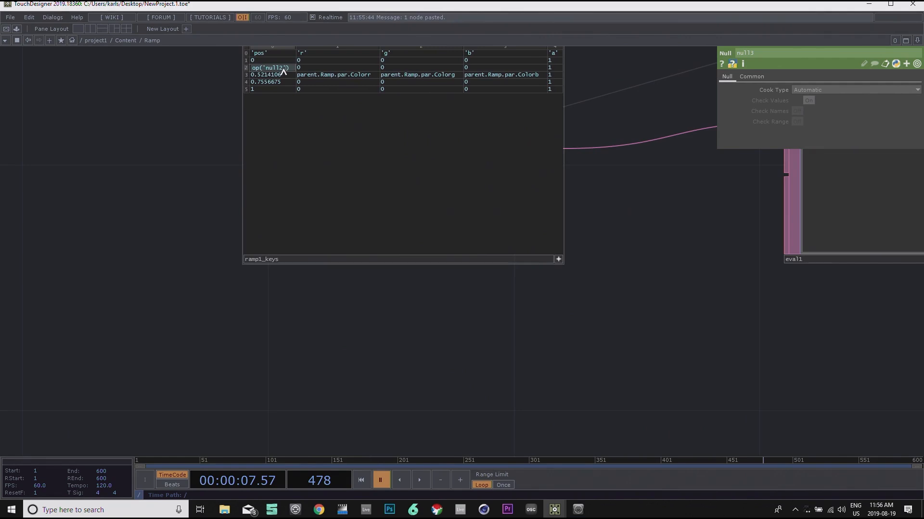
# Step: Correct the row 2 pos expression in ramp1_keys to op('null3')['chan1']
pyautogui.scroll(4, 173, 97)
pyautogui.moveTo(144, 154); pyautogui.dragTo(177, 270)
pyautogui.click(371, 165)
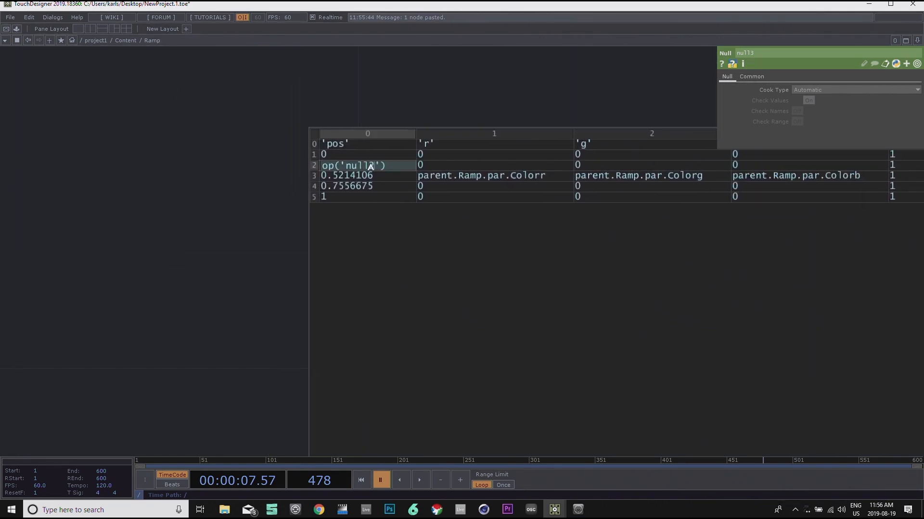
pyautogui.write('3')
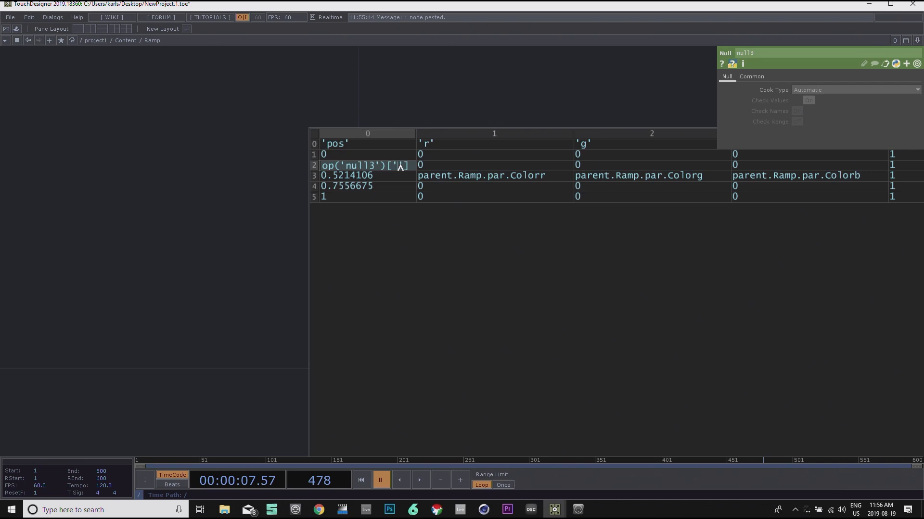
pyautogui.write("chan1']")
pyautogui.press('Return')
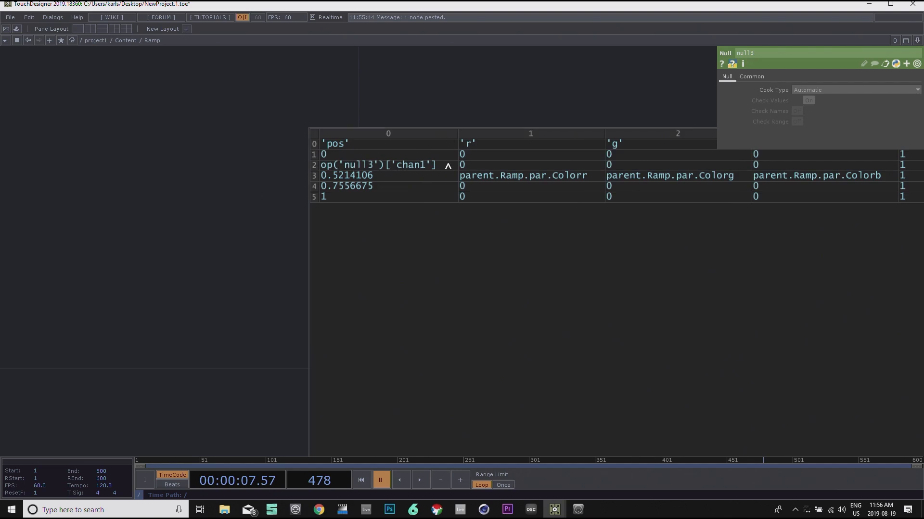
# Step: Copy the row 2 pos expression into row 4 of ramp1_keys and change it to op('null4')['chan1']
pyautogui.click(444, 165)
pyautogui.moveTo(444, 165); pyautogui.dragTo(299, 177)
pyautogui.hotkey('ctrl', 'c')
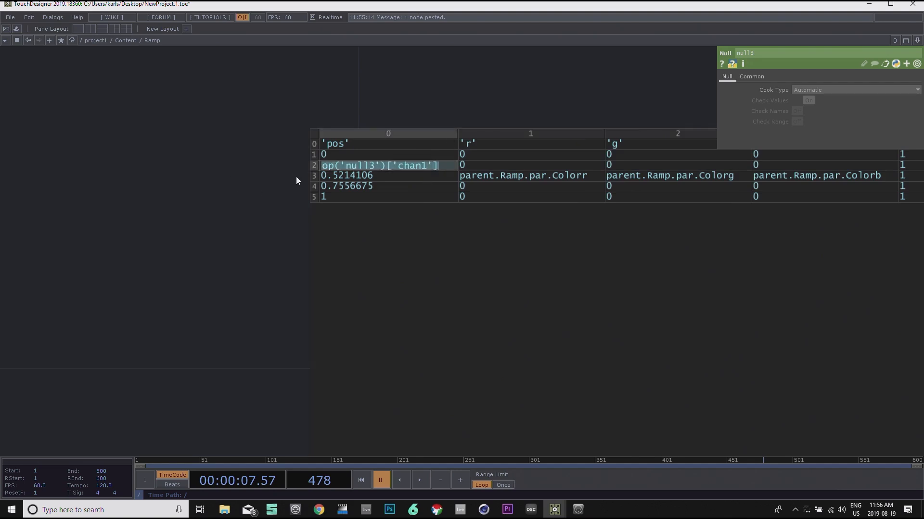
pyautogui.moveTo(402, 186); pyautogui.dragTo(316, 186)
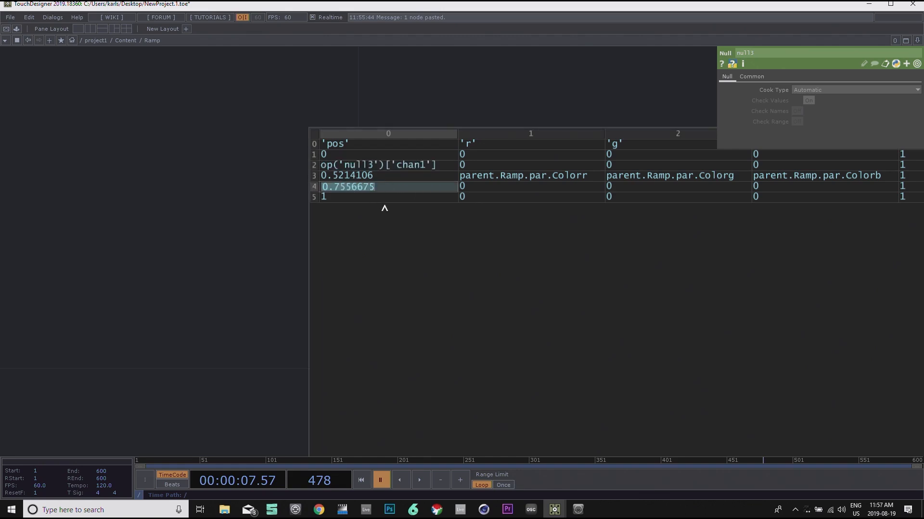
pyautogui.hotkey('ctrl', 'v')
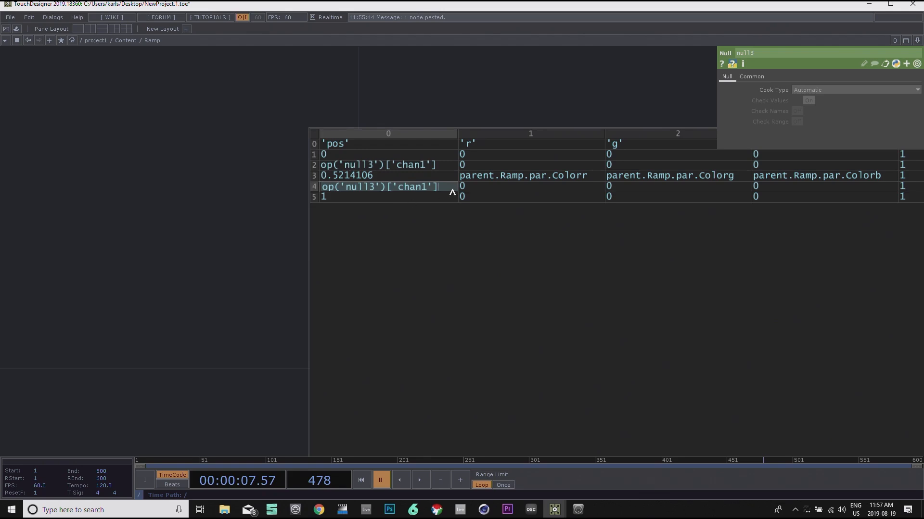
pyautogui.click(377, 188)
pyautogui.press('BackSpace')
pyautogui.write('4')
pyautogui.press('Return')
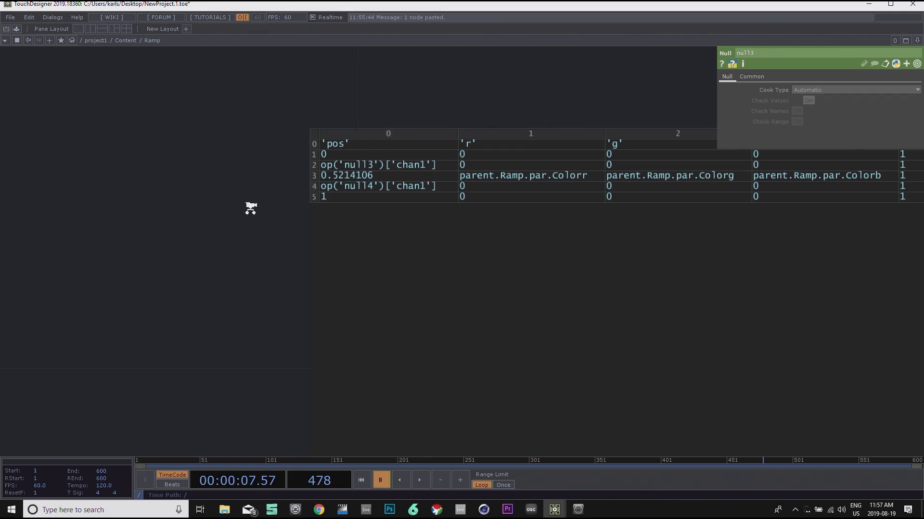
# Step: Select constant1, open the Ramp component's parameters in a floating window, and set Line Width to 0.451
pyautogui.scroll(-3, 252, 210)
pyautogui.scroll(-5, 188, 210)
pyautogui.moveTo(681, 333); pyautogui.dragTo(672, 289)
pyautogui.scroll(-3, 672, 290)
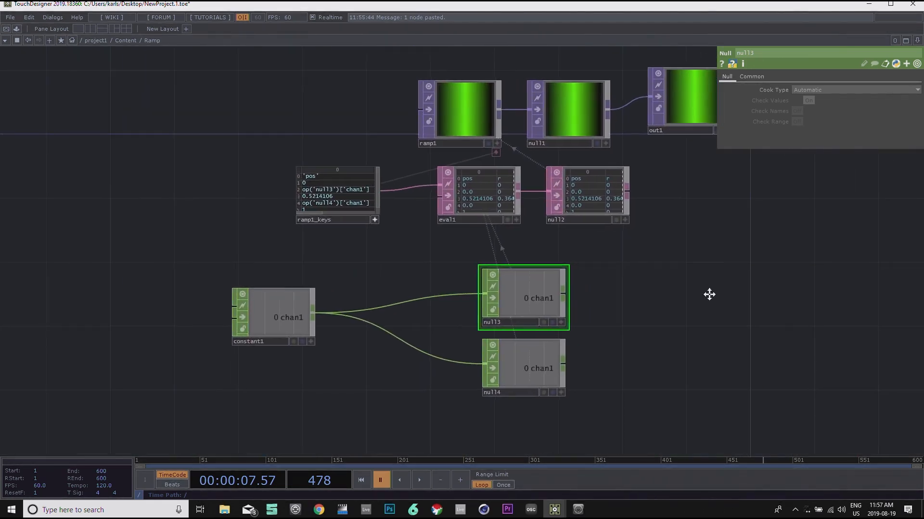
pyautogui.click(274, 318)
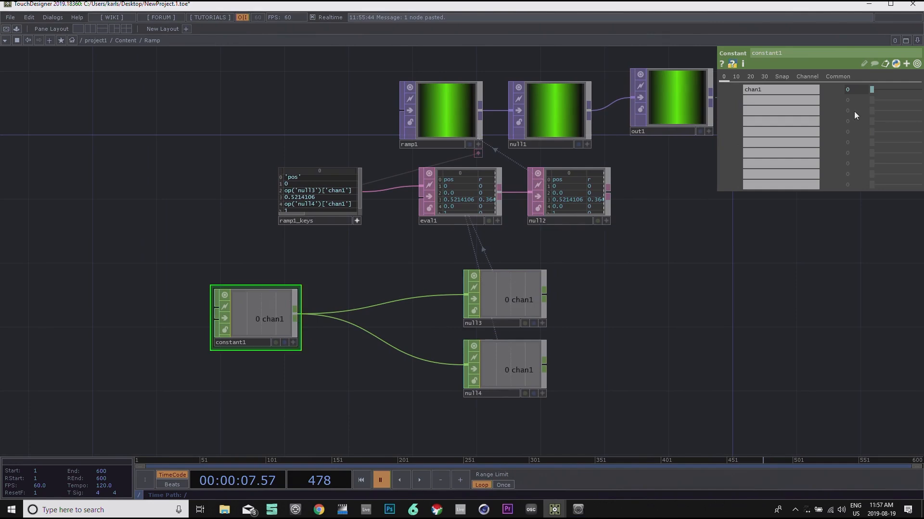
pyautogui.moveTo(185, 174); pyautogui.dragTo(246, 188)
pyautogui.rightClick(150, 42)
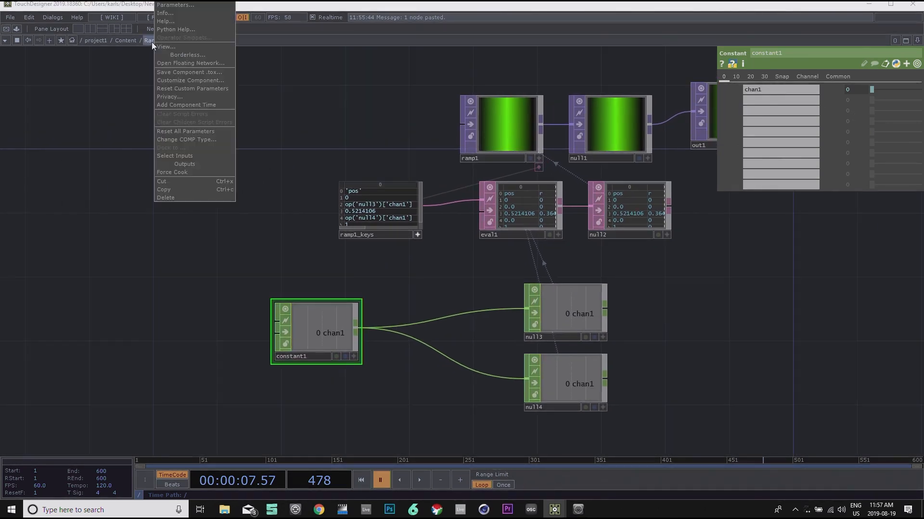
pyautogui.click(171, 6)
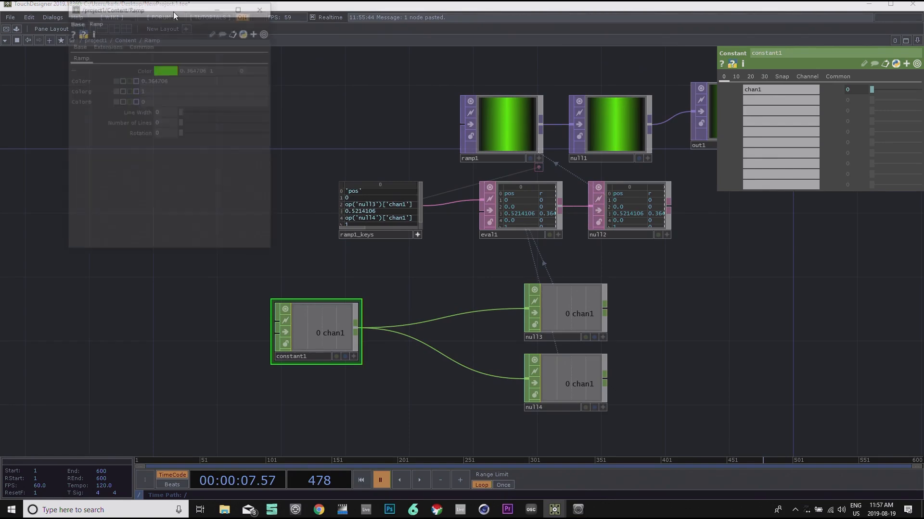
pyautogui.moveTo(184, 112); pyautogui.dragTo(248, 124)
pyautogui.moveTo(145, 6); pyautogui.dragTo(160, 73)
pyautogui.moveTo(255, 180); pyautogui.dragTo(223, 180)
# Step: Insert a Math CHOP on the connection between constant1 and null4
pyautogui.scroll(5, 524, 348)
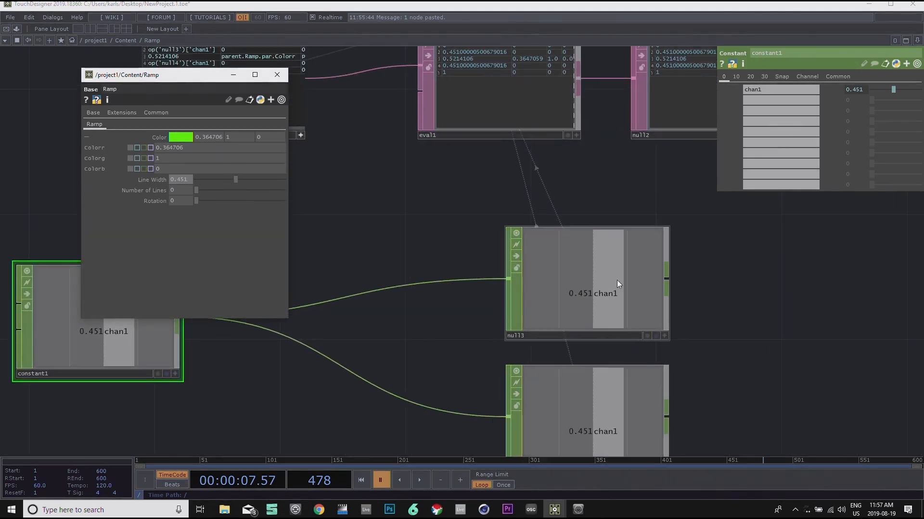
pyautogui.moveTo(780, 328); pyautogui.dragTo(804, 245)
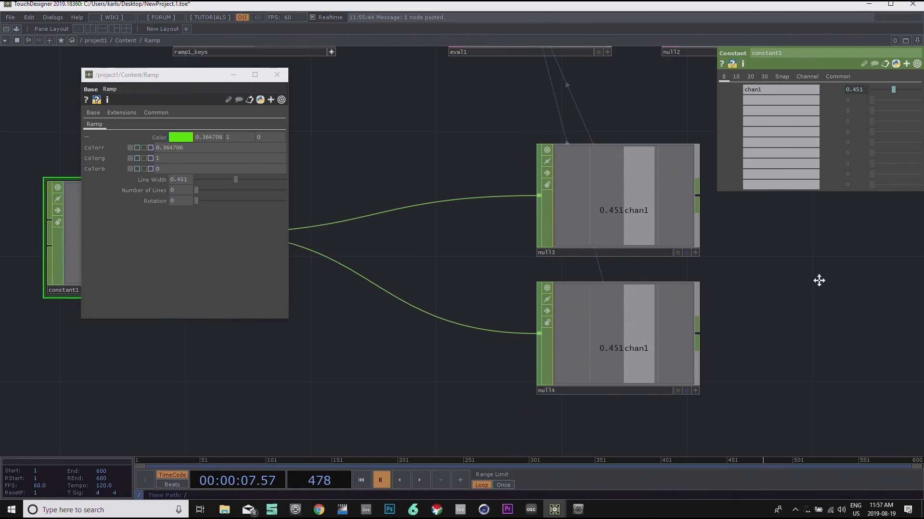
pyautogui.moveTo(792, 289); pyautogui.dragTo(867, 267)
pyautogui.moveTo(464, 339); pyautogui.dragTo(525, 361)
pyautogui.moveTo(577, 320); pyautogui.dragTo(686, 301)
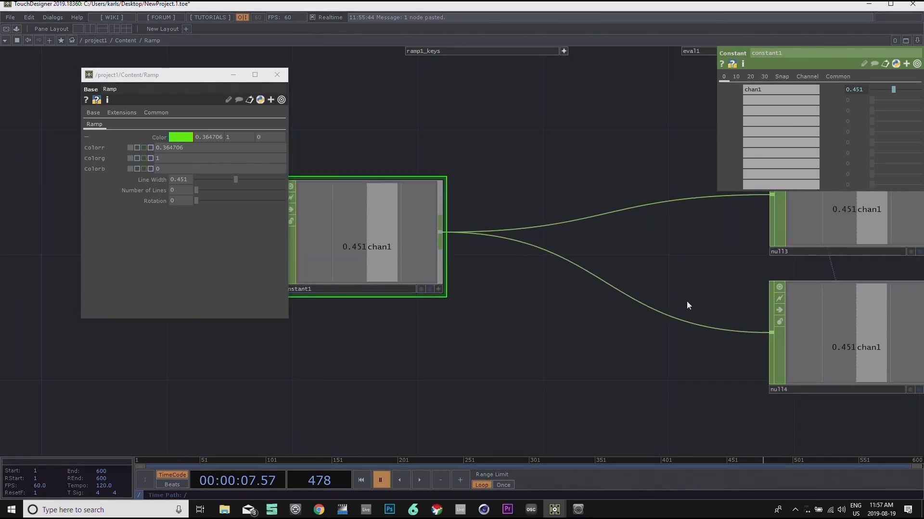
pyautogui.rightClick(648, 308)
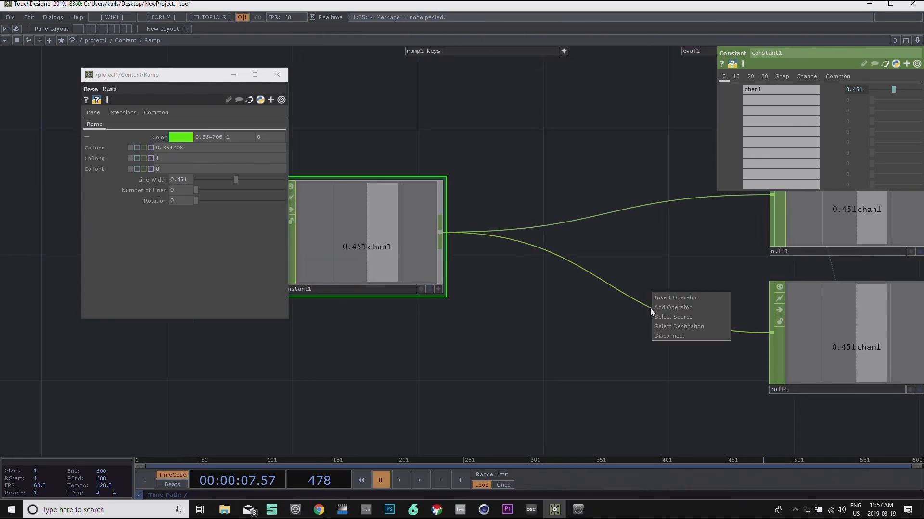
pyautogui.click(679, 297)
pyautogui.write('math')
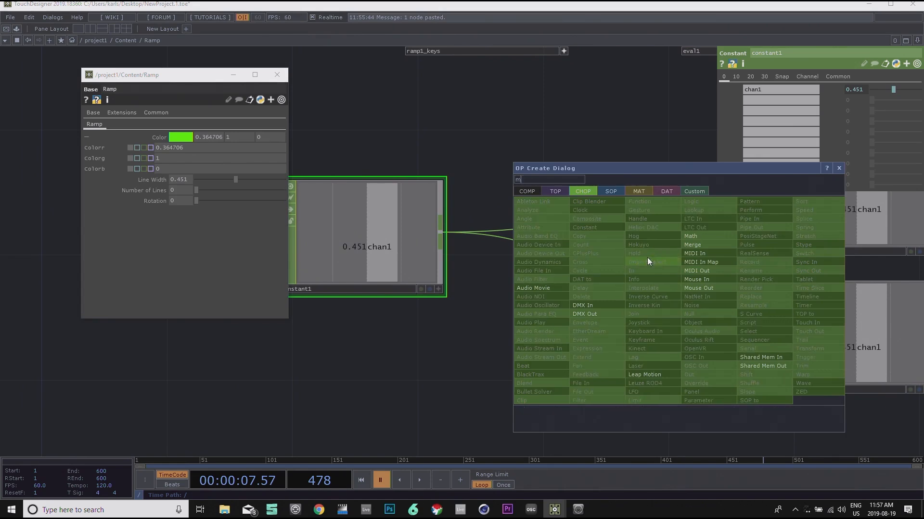
pyautogui.click(729, 235)
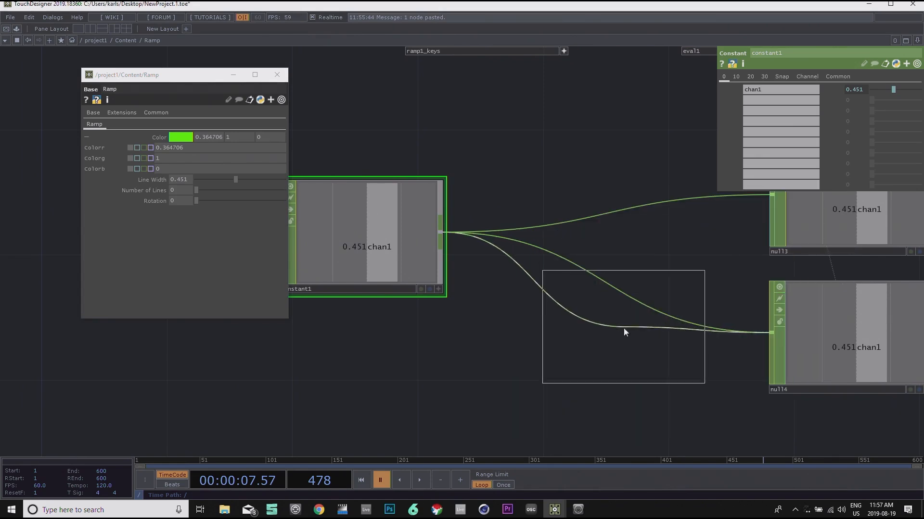
pyautogui.click(625, 329)
pyautogui.moveTo(644, 344); pyautogui.dragTo(623, 356)
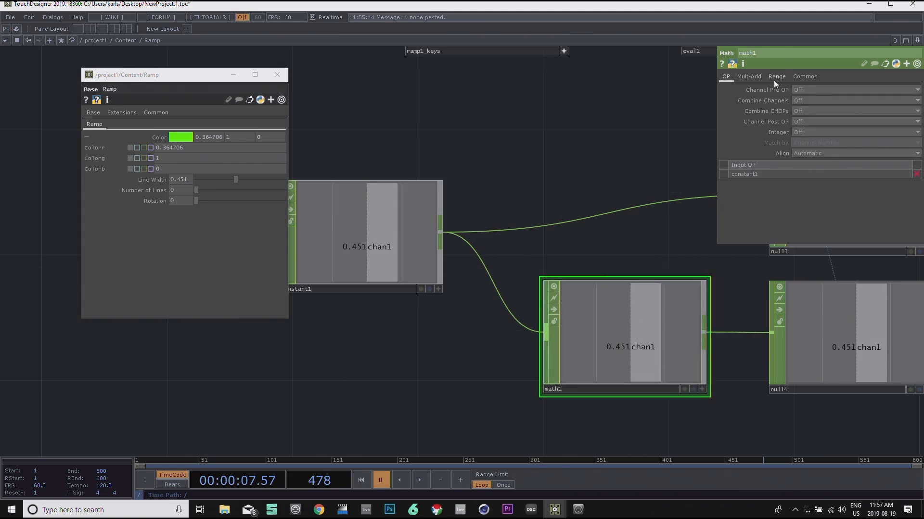
# Step: Set math1's To Range to 1 and 0
pyautogui.click(775, 79)
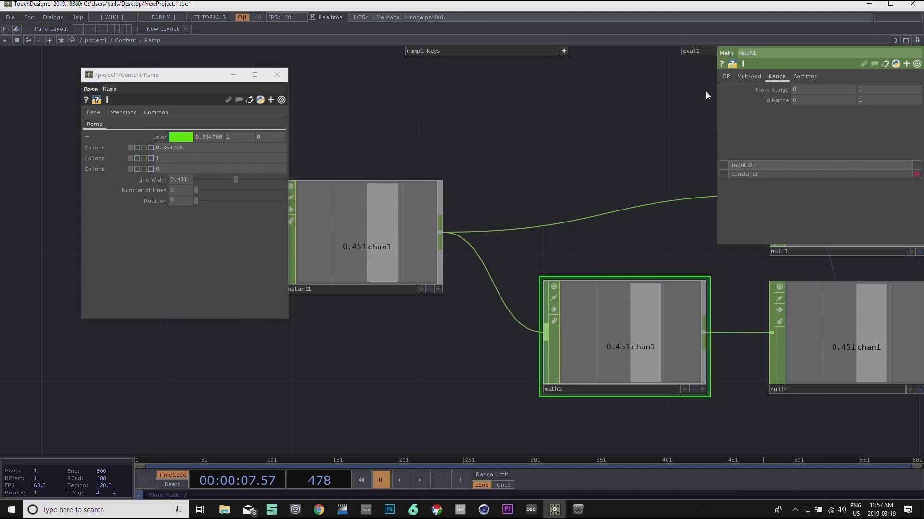
pyautogui.click(804, 99)
pyautogui.write('1')
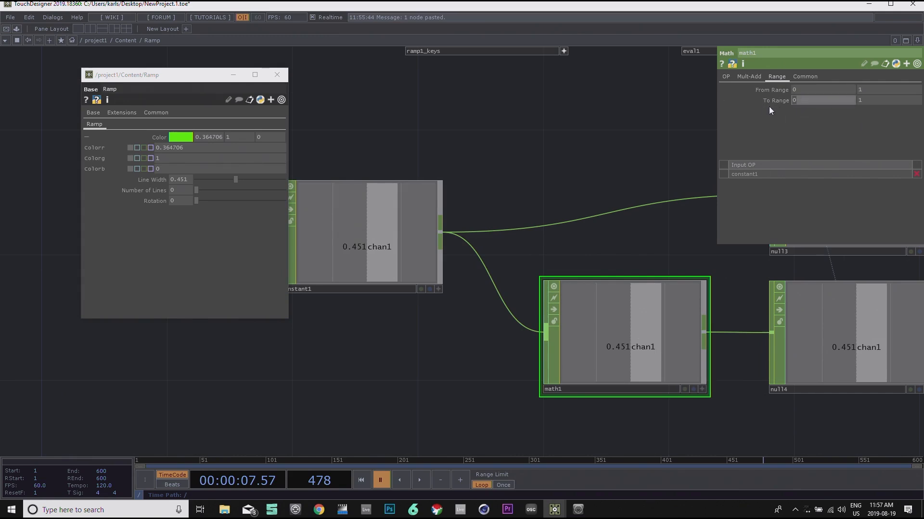
pyautogui.click(874, 101)
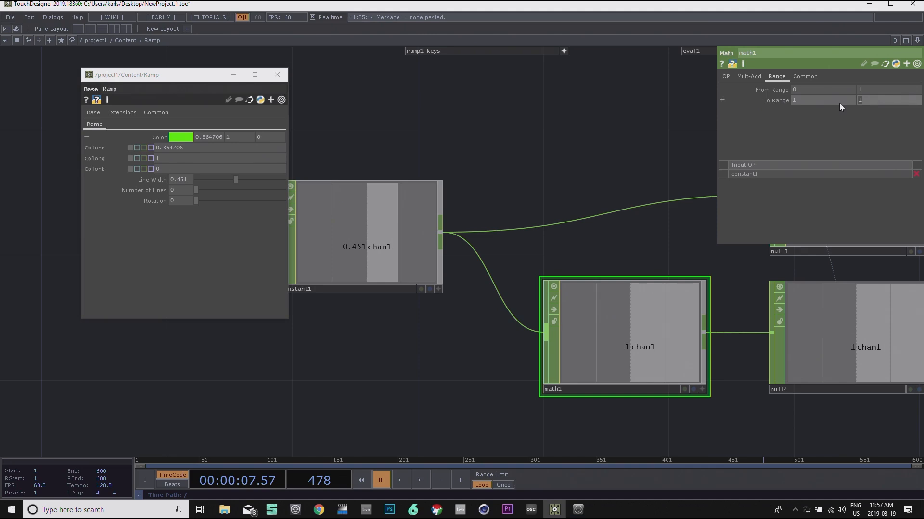
pyautogui.write('0')
pyautogui.press('Return')
# Step: Test the inverted range by moving the Ramp component's Line Width to 0.5, then to 0.456
pyautogui.scroll(-4, 567, 180)
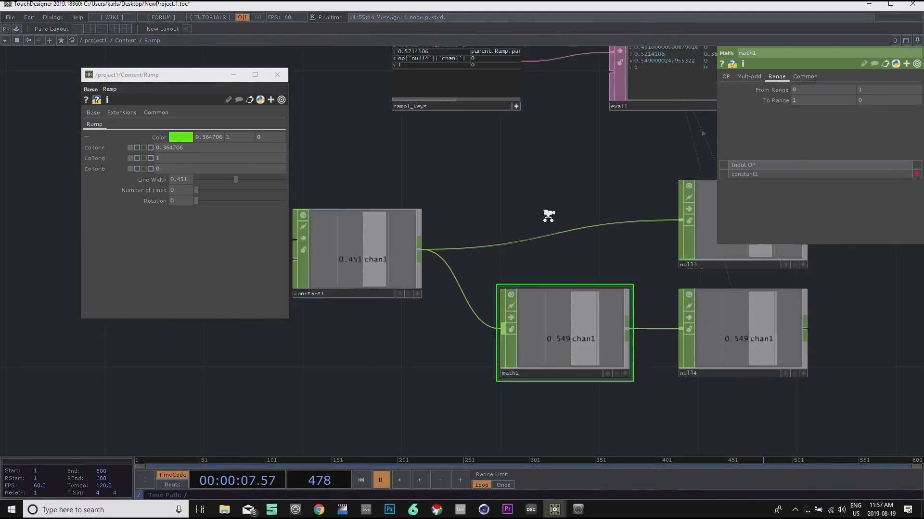
pyautogui.scroll(-2, 548, 215)
pyautogui.moveTo(232, 179); pyautogui.dragTo(240, 186)
pyautogui.moveTo(419, 167); pyautogui.dragTo(378, 228)
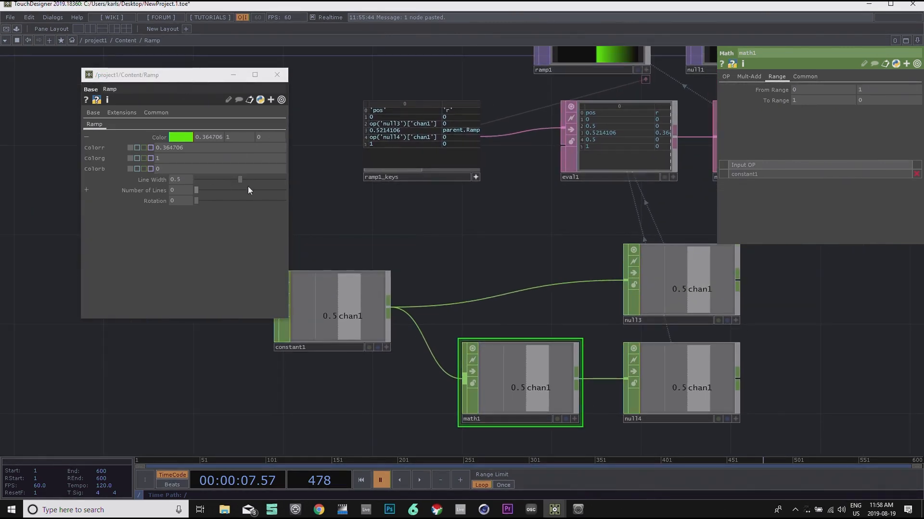
pyautogui.moveTo(327, 119); pyautogui.dragTo(340, 168)
pyautogui.moveTo(243, 178); pyautogui.dragTo(238, 188)
# Step: Change the row 3 pos value in ramp1_keys to 0.5
pyautogui.scroll(3, 340, 140)
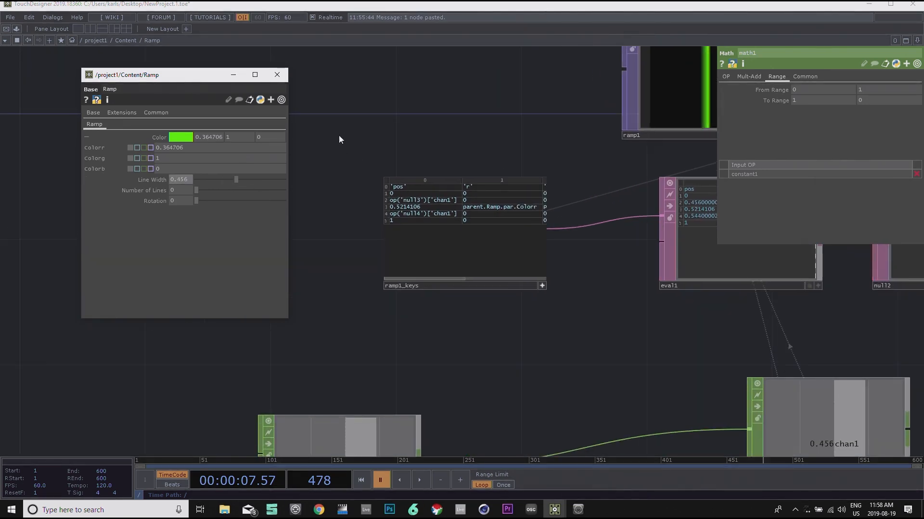
pyautogui.scroll(4, 398, 201)
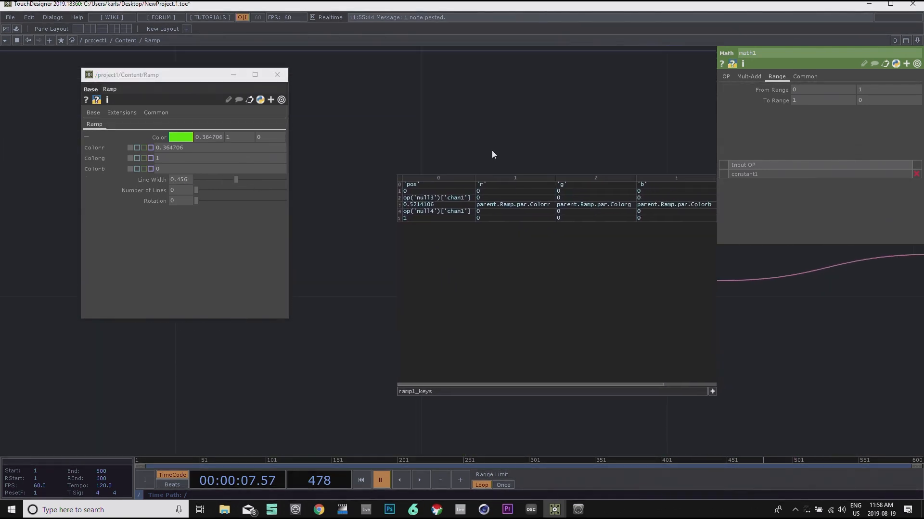
pyautogui.doubleClick(427, 200)
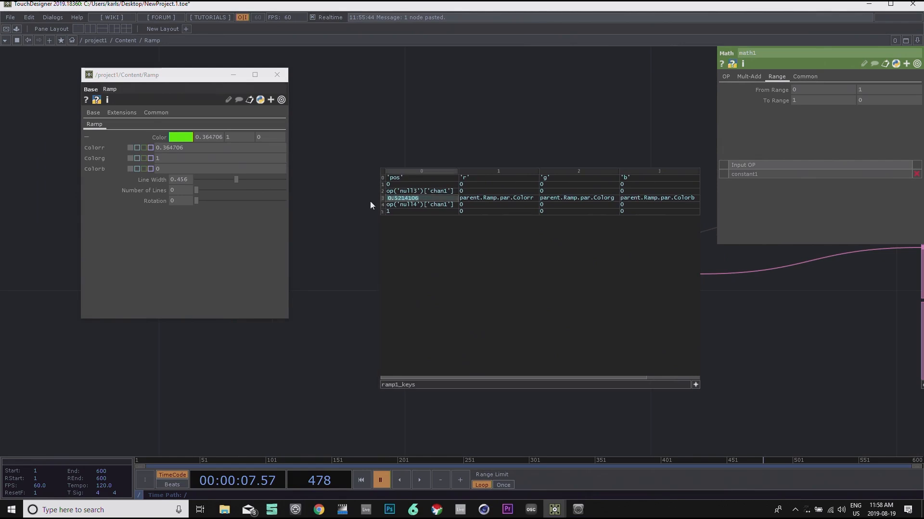
pyautogui.write('0.5')
pyautogui.press('Return')
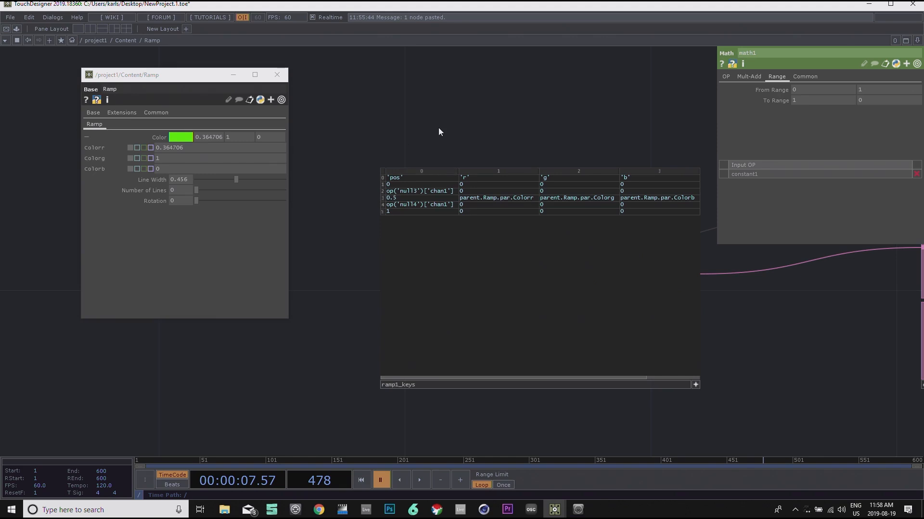
pyautogui.scroll(-6, 438, 128)
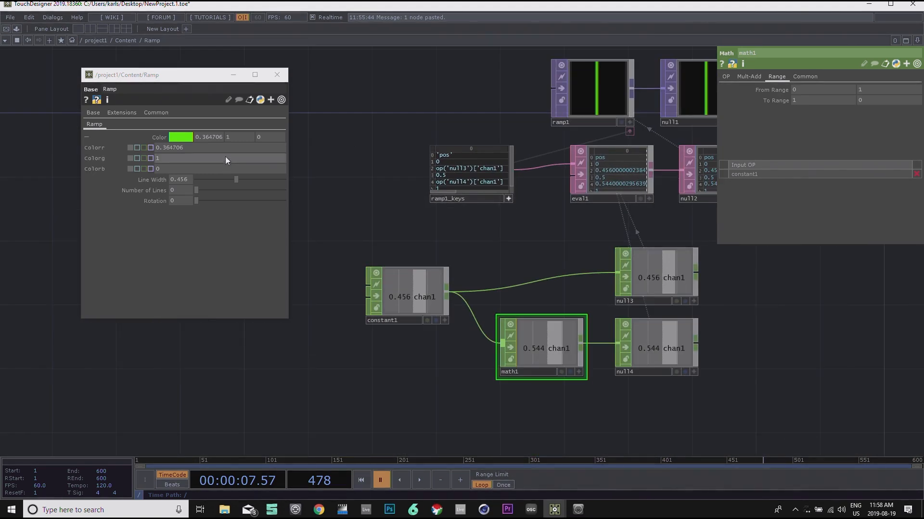
# Step: Lower Line Width to 0 while checking the ramp's shape in ramp1
pyautogui.moveTo(235, 182); pyautogui.dragTo(214, 183)
pyautogui.moveTo(452, 99); pyautogui.dragTo(446, 117)
pyautogui.moveTo(229, 177); pyautogui.dragTo(177, 184)
pyautogui.moveTo(386, 245); pyautogui.dragTo(474, 245)
pyautogui.moveTo(511, 312); pyautogui.dragTo(446, 306)
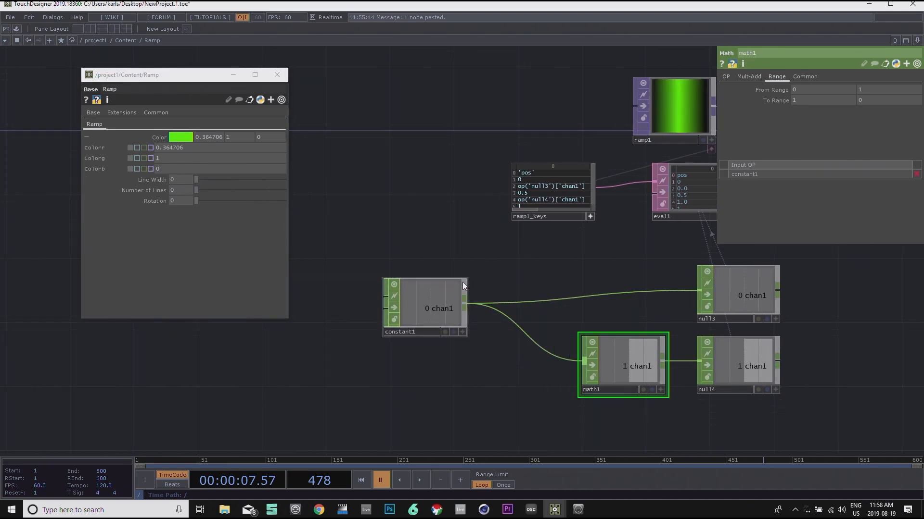
# Step: Insert a Math CHOP after constant1 so that it feeds both null3 and math1
pyautogui.click(428, 307)
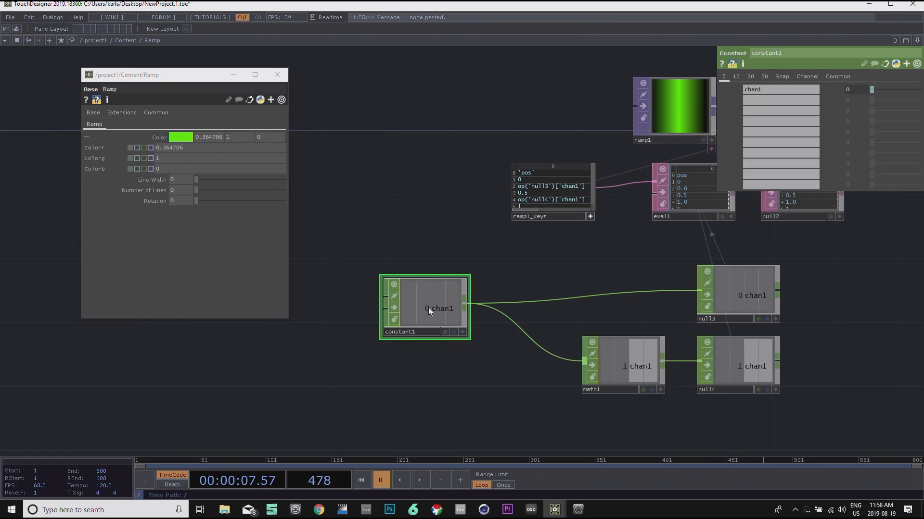
pyautogui.rightClick(463, 304)
pyautogui.write('math')
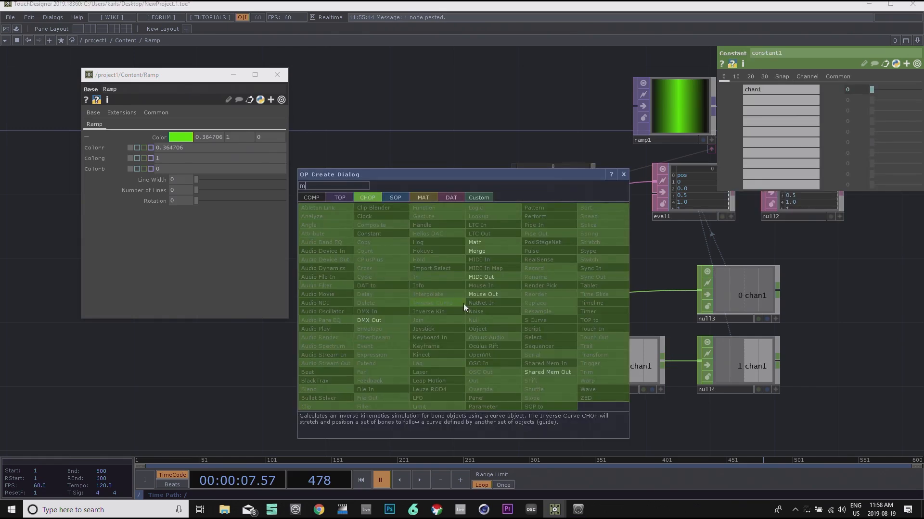
pyautogui.click(488, 239)
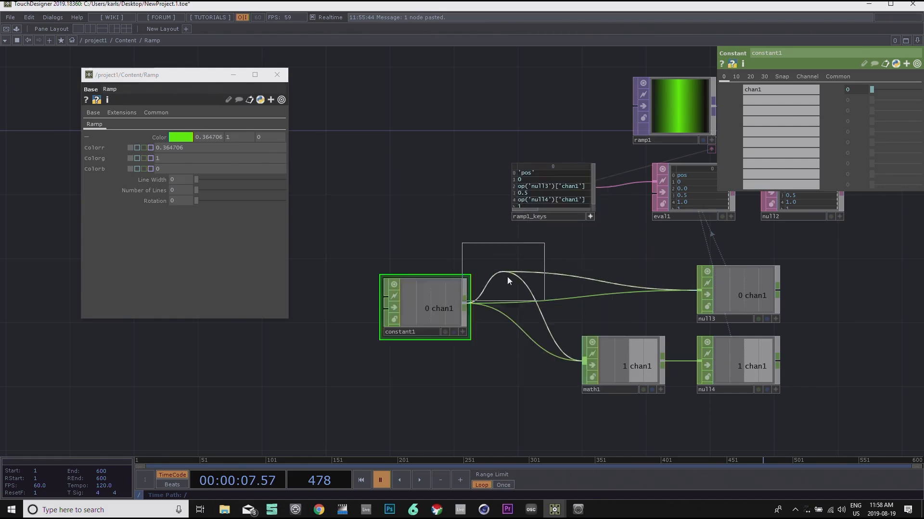
pyautogui.click(521, 299)
pyautogui.moveTo(514, 401); pyautogui.dragTo(612, 403)
pyautogui.moveTo(527, 299); pyautogui.dragTo(469, 299)
pyautogui.moveTo(618, 299); pyautogui.dragTo(592, 300)
pyautogui.moveTo(623, 390); pyautogui.dragTo(645, 393)
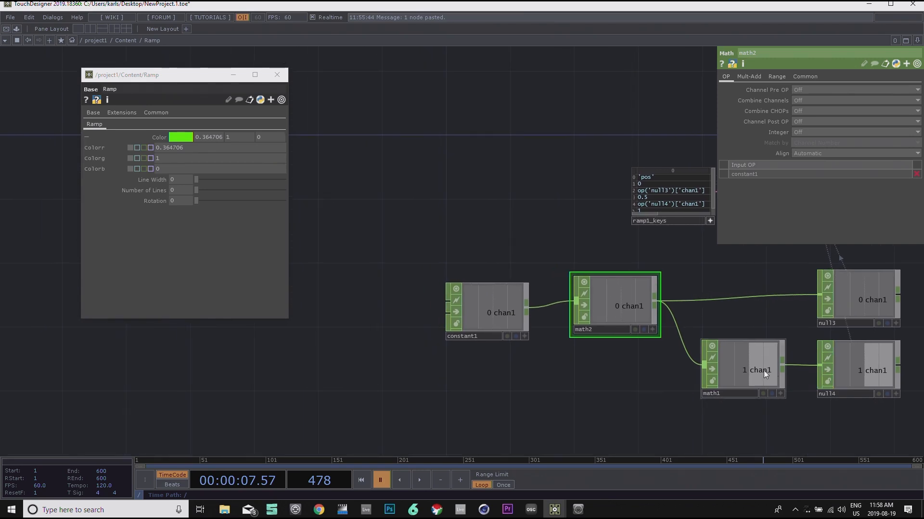
# Step: Set math2's To Range to 0.49 and 0, and check the line in ramp1 at zero Line Width
pyautogui.click(777, 77)
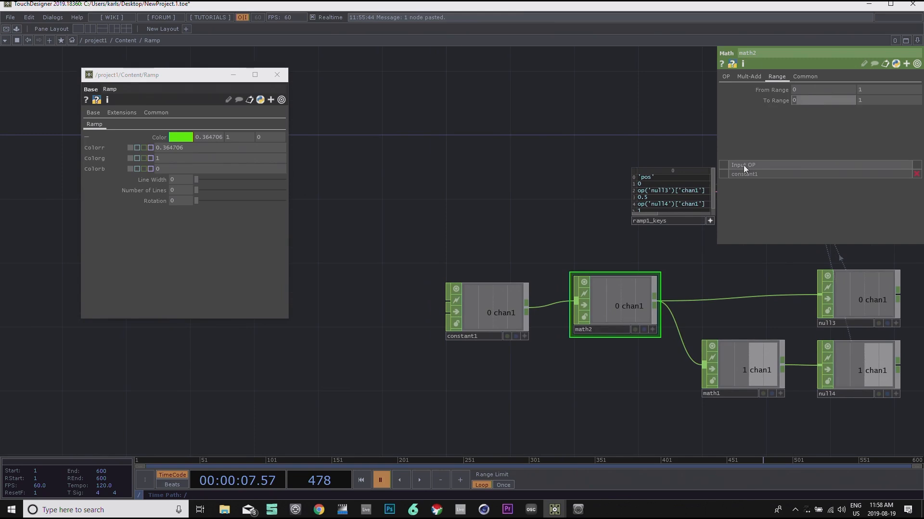
pyautogui.write('9')
pyautogui.click(864, 99)
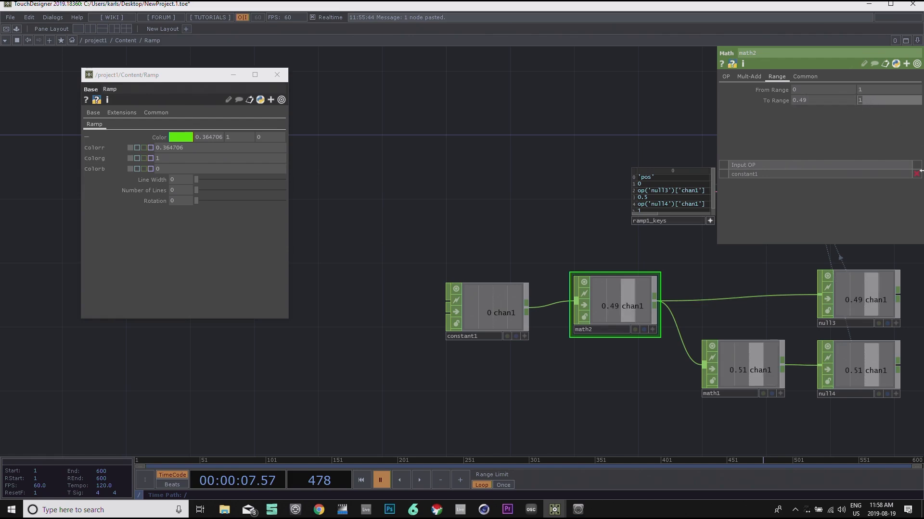
pyautogui.moveTo(538, 184); pyautogui.dragTo(498, 195)
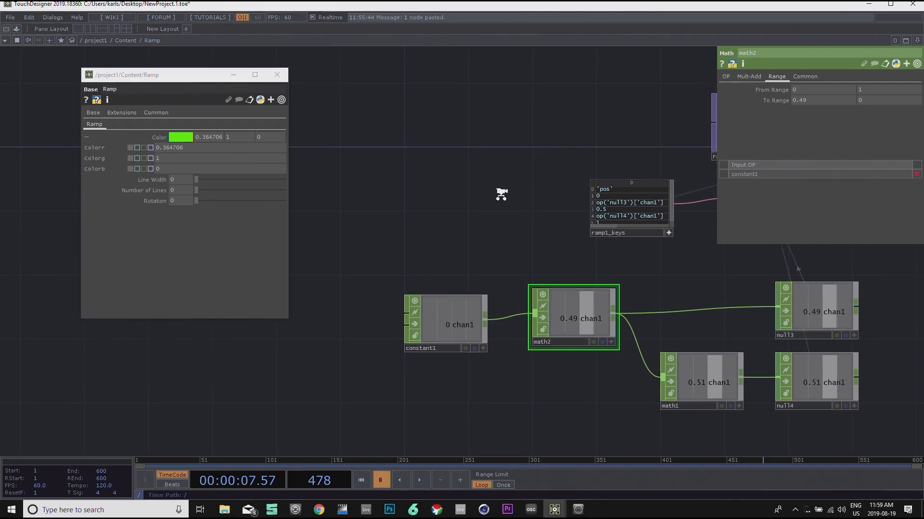
pyautogui.scroll(-5, 499, 194)
pyautogui.moveTo(549, 151); pyautogui.dragTo(460, 196)
pyautogui.scroll(4, 463, 197)
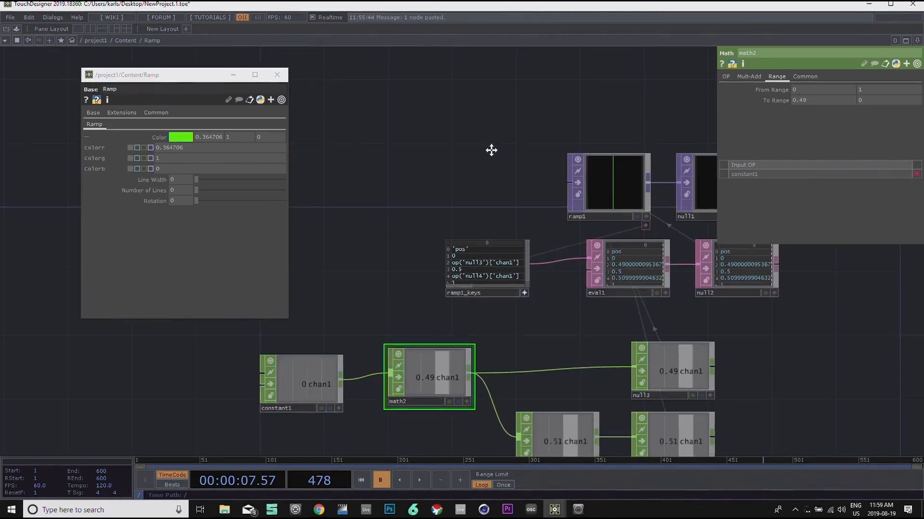
pyautogui.moveTo(196, 179)
pyautogui.mouseDown()
pyautogui.moveTo(252, 186)
pyautogui.moveTo(196, 181)
pyautogui.mouseUp()
pyautogui.moveTo(466, 110); pyautogui.dragTo(484, 115)
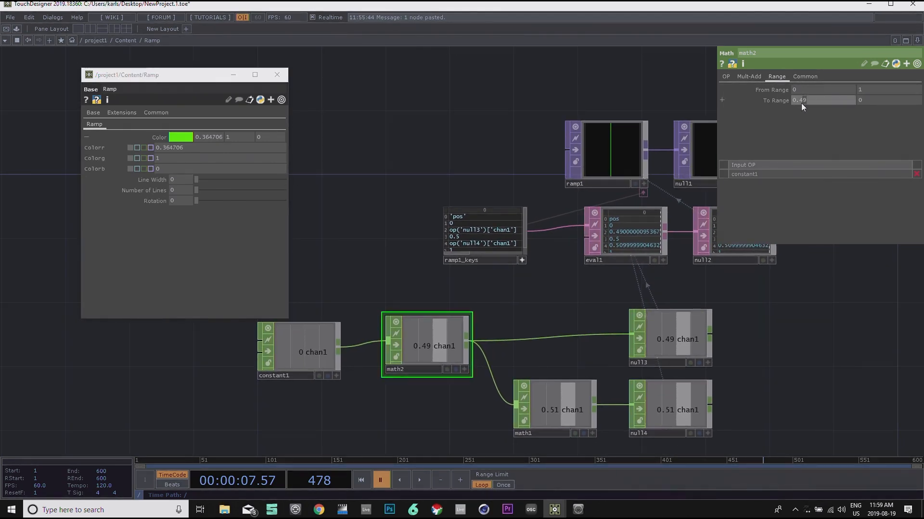
# Step: Try 0.5 as the first To Range value of math2, inspect ramp1 up close, and restore 0.49
pyautogui.write('5')
pyautogui.press('Return')
pyautogui.moveTo(184, 178); pyautogui.dragTo(144, 180, button='middle')
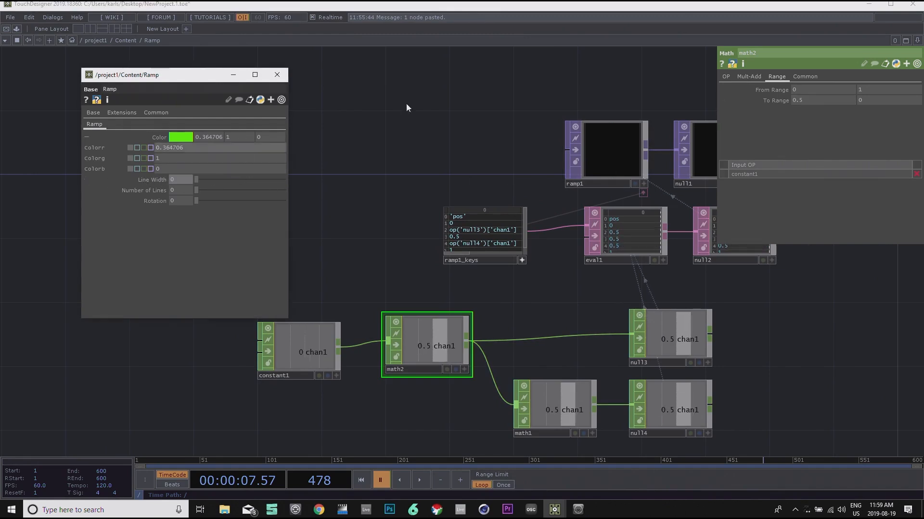
pyautogui.scroll(10, 555, 96)
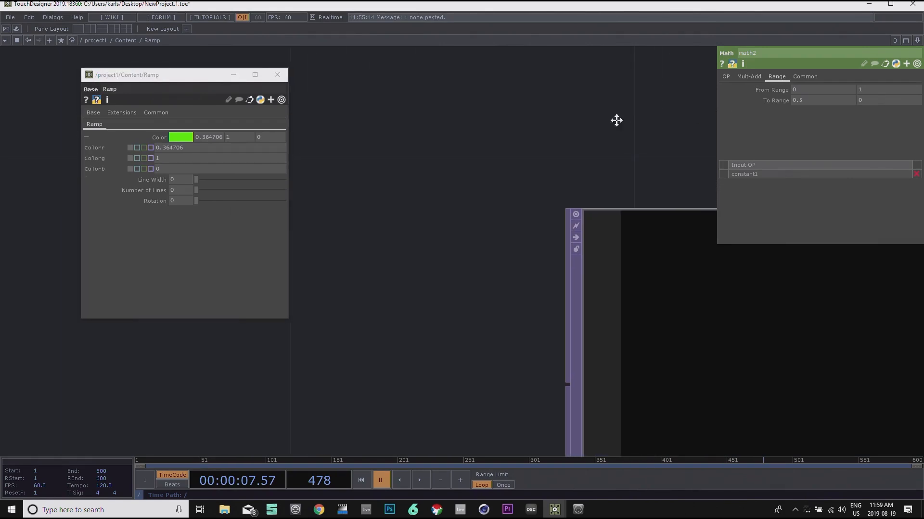
pyautogui.moveTo(651, 121); pyautogui.dragTo(500, 110)
pyautogui.scroll(-4, 483, 109)
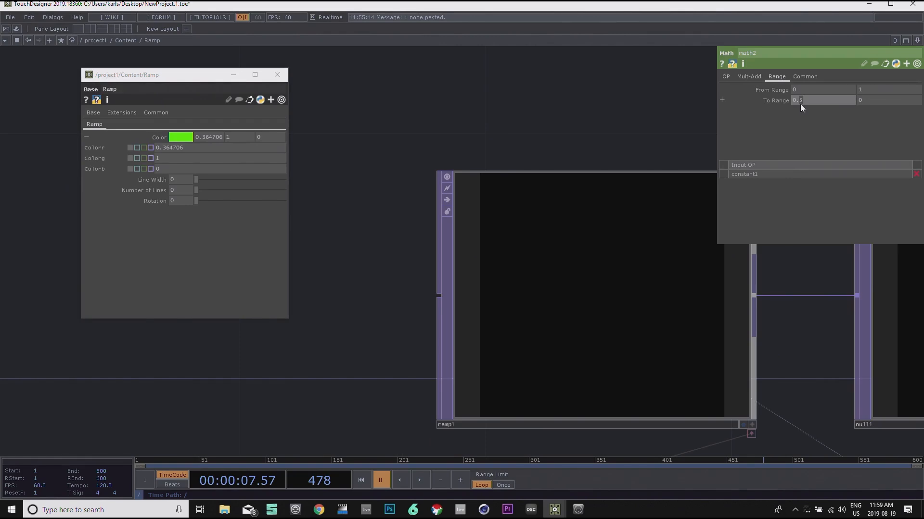
pyautogui.write('9')
pyautogui.press('Return')
# Step: Raise Line Width to 0.527 to test the remapped range on the ramp
pyautogui.moveTo(562, 150); pyautogui.dragTo(476, 177)
pyautogui.scroll(-6, 532, 158)
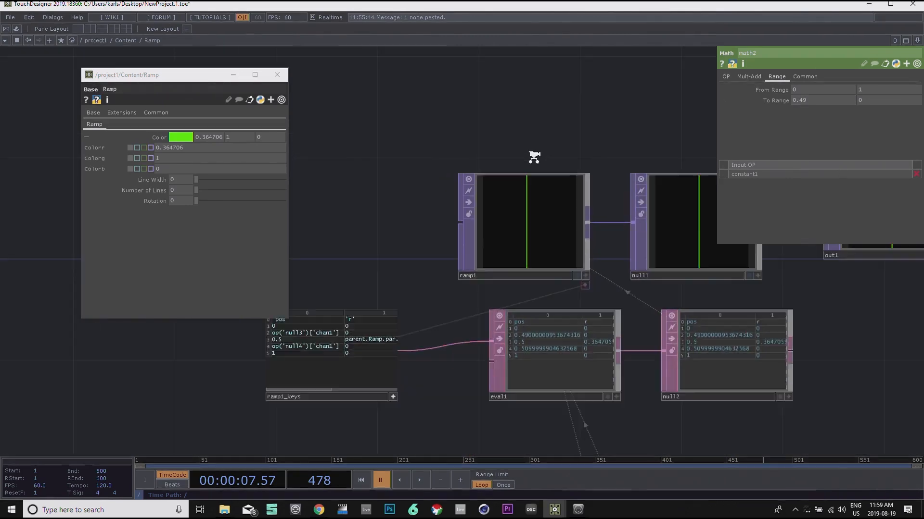
pyautogui.moveTo(569, 136); pyautogui.dragTo(462, 172)
pyautogui.moveTo(197, 180); pyautogui.dragTo(243, 183)
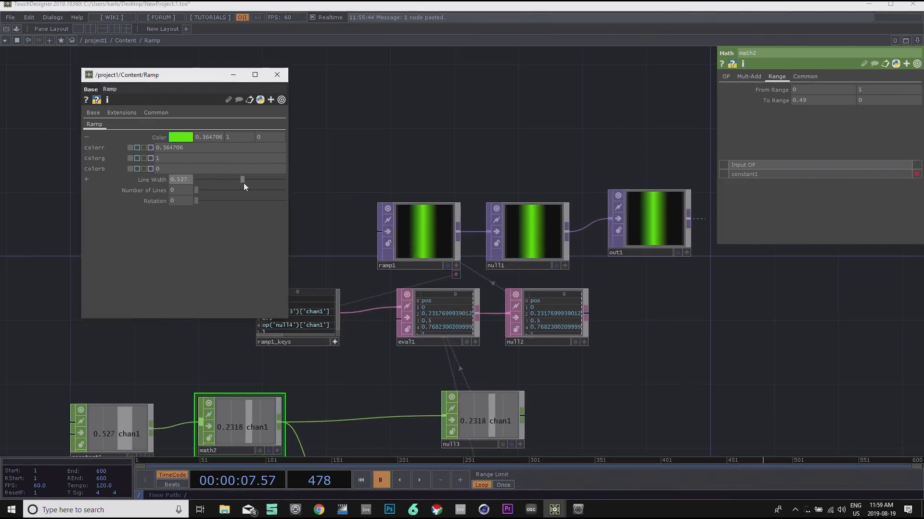
pyautogui.moveTo(611, 363); pyautogui.dragTo(680, 270)
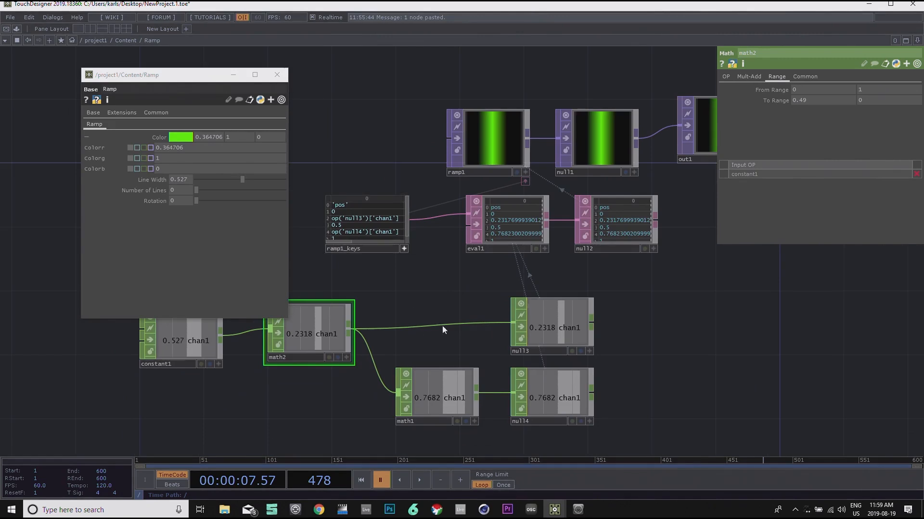
# Step: Select ramp1 to show its gradient keys and reduce Line Width to 0.308
pyautogui.moveTo(480, 255); pyautogui.dragTo(471, 308)
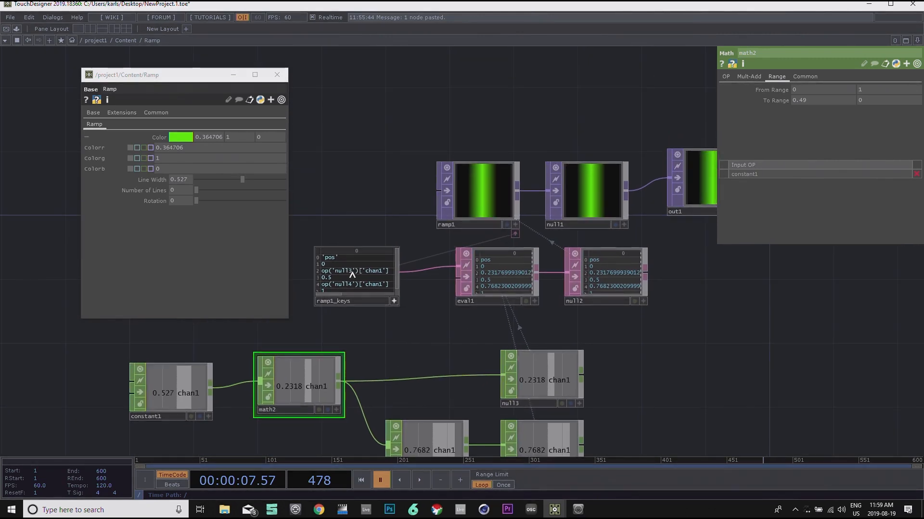
pyautogui.click(478, 200)
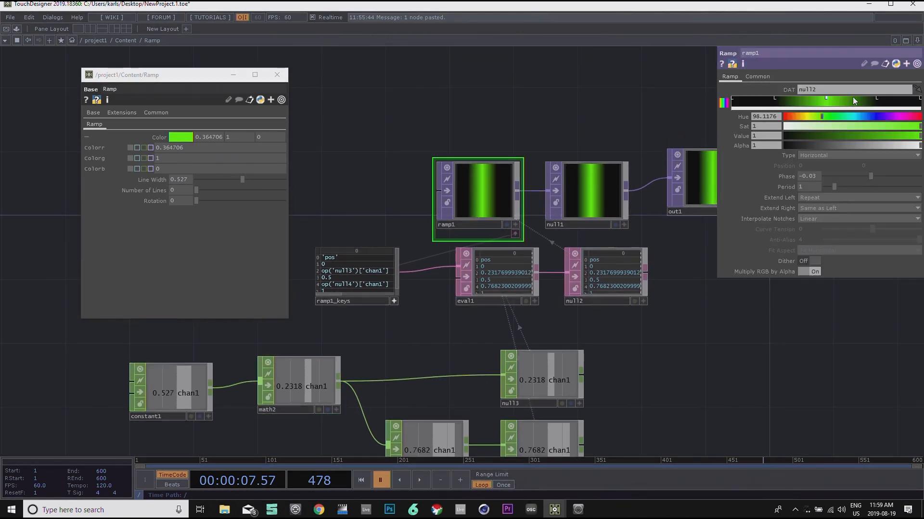
pyautogui.moveTo(232, 181); pyautogui.dragTo(229, 179)
pyautogui.moveTo(222, 179)
pyautogui.mouseDown()
pyautogui.moveTo(247, 186)
pyautogui.moveTo(175, 181)
pyautogui.moveTo(228, 181)
pyautogui.mouseUp()
# Step: Line constant1 up level with math2 and move math2 closer to it
pyautogui.moveTo(657, 355); pyautogui.dragTo(682, 288)
pyautogui.moveTo(345, 392); pyautogui.dragTo(412, 378)
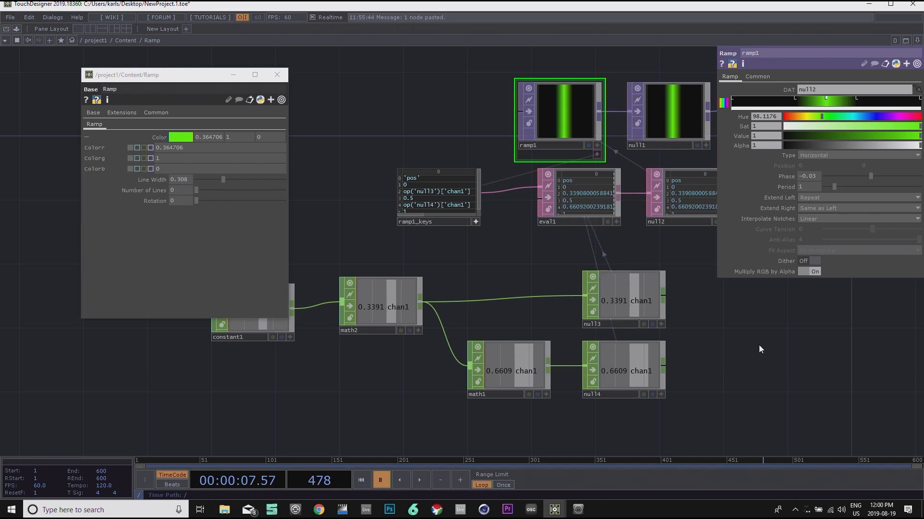
pyautogui.moveTo(346, 364); pyautogui.dragTo(473, 378)
pyautogui.click(441, 293)
pyautogui.moveTo(381, 303); pyautogui.dragTo(373, 296)
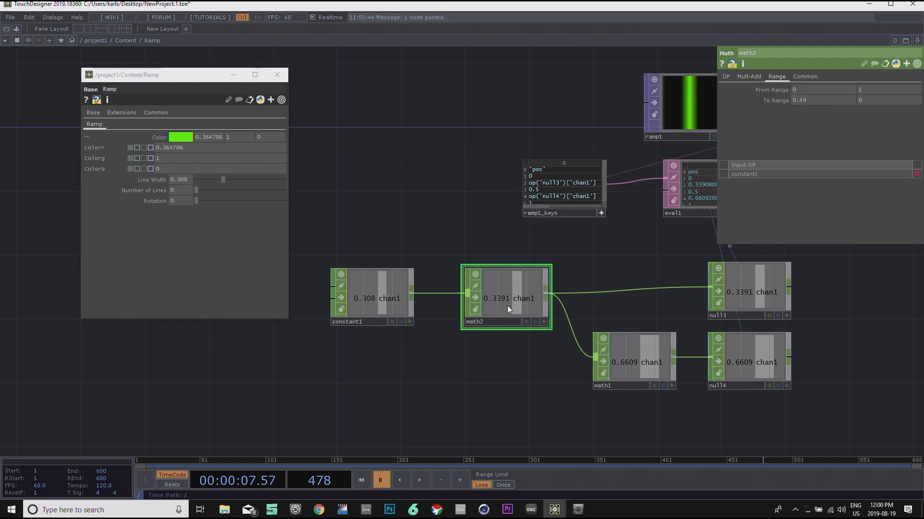
pyautogui.moveTo(510, 305); pyautogui.dragTo(491, 305)
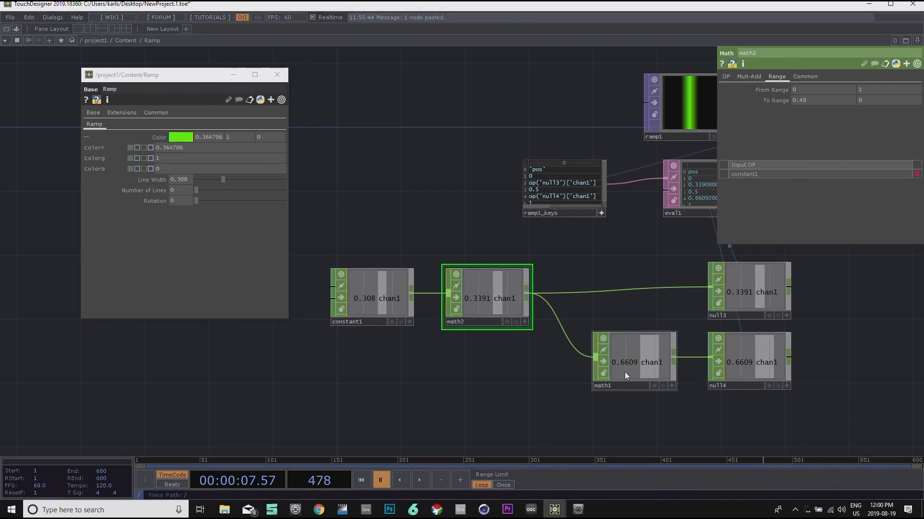
# Step: Examine math1's range settings and its place in the CHOP chain feeding null4
pyautogui.click(636, 363)
pyautogui.moveTo(597, 268); pyautogui.dragTo(520, 279)
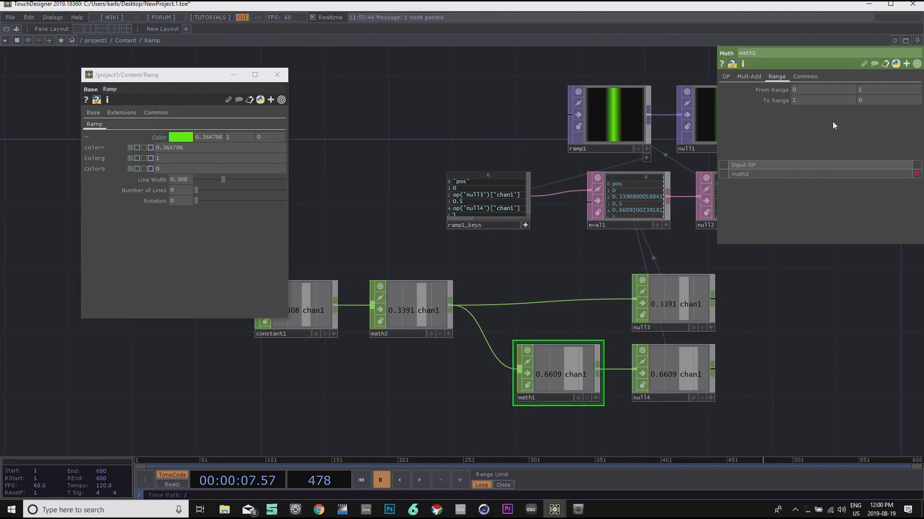
pyautogui.moveTo(798, 311); pyautogui.dragTo(750, 346)
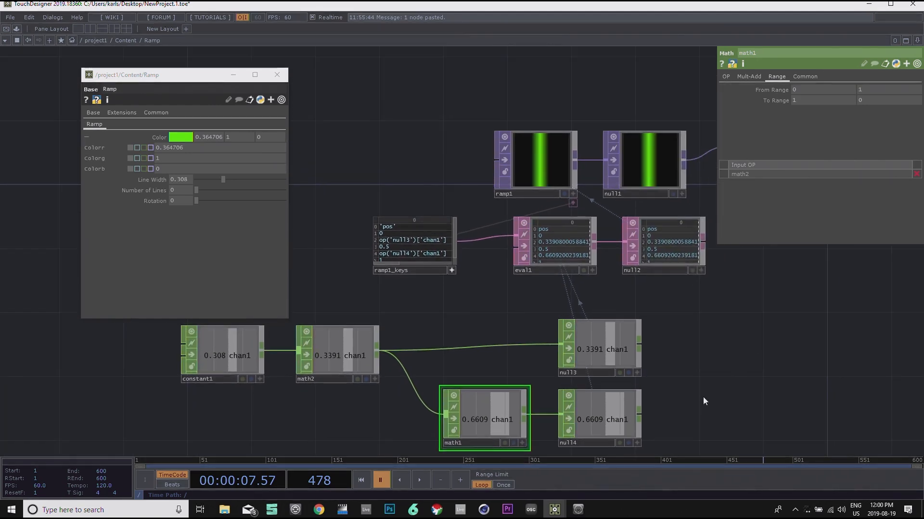
# Step: Select ramp1 again and set Line Width to 0.242, checking the key positions in ramp1_keys
pyautogui.click(533, 144)
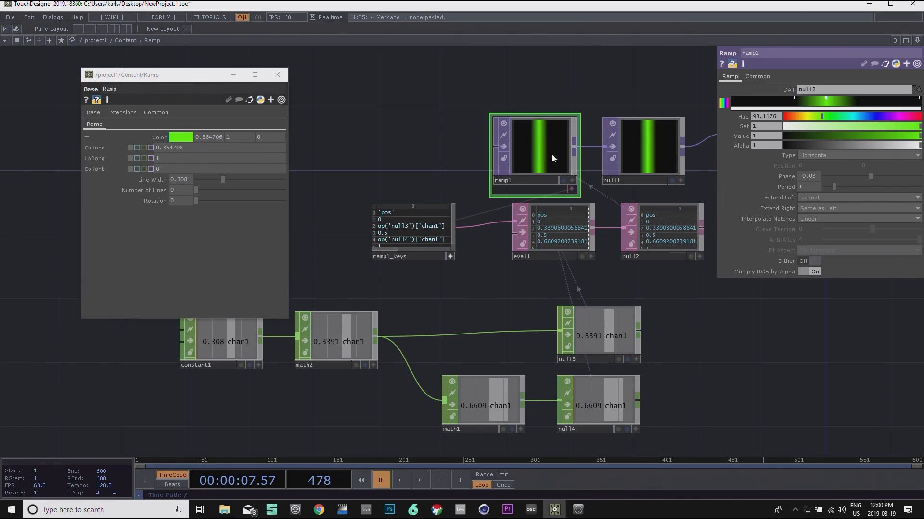
pyautogui.moveTo(228, 180); pyautogui.dragTo(209, 189)
pyautogui.scroll(1, 349, 236)
pyautogui.scroll(3, 348, 236)
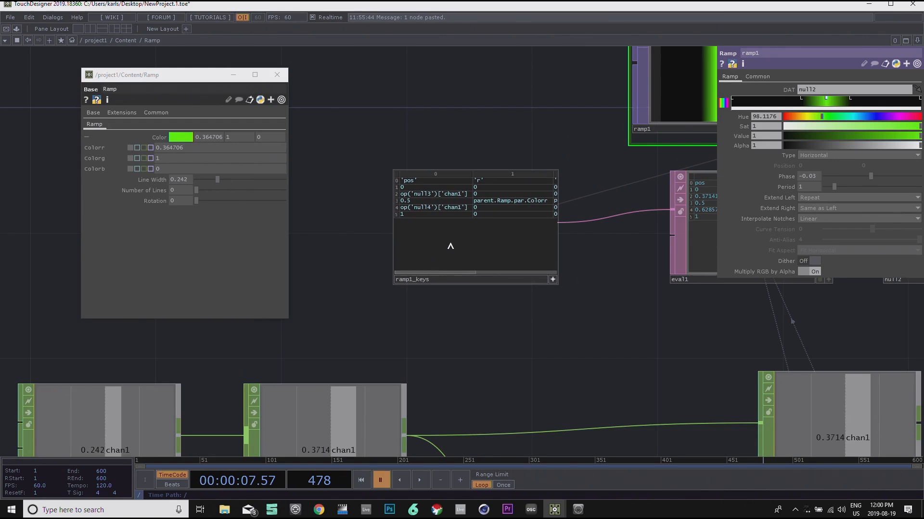
# Step: Examine the key expressions in ramp1_keys and the CHOP chain from constant1 through math2 and math1 to null3 and null4
pyautogui.scroll(3, 392, 186)
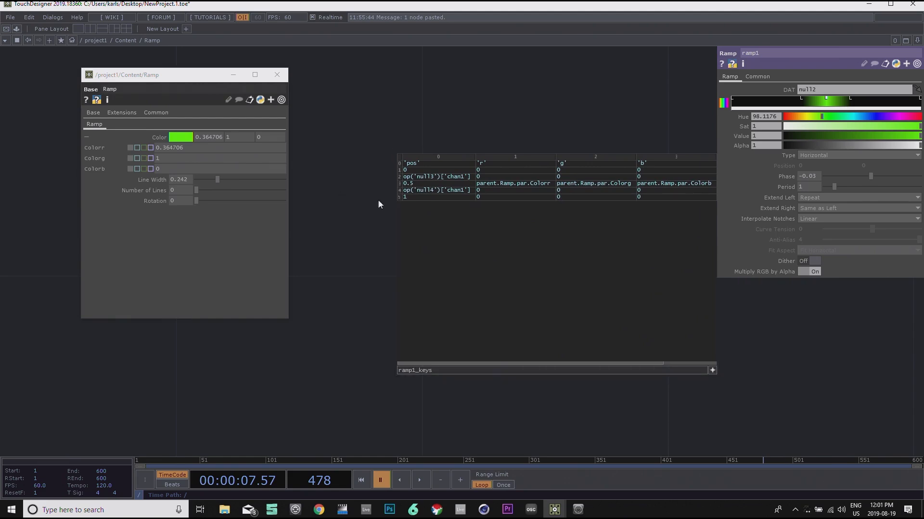
pyautogui.moveTo(535, 115); pyautogui.dragTo(516, 145)
pyautogui.scroll(-1, 534, 126)
pyautogui.scroll(-1, 534, 126)
pyautogui.moveTo(443, 141); pyautogui.dragTo(225, 205)
pyautogui.scroll(-3, 340, 184)
pyautogui.scroll(-4, 650, 289)
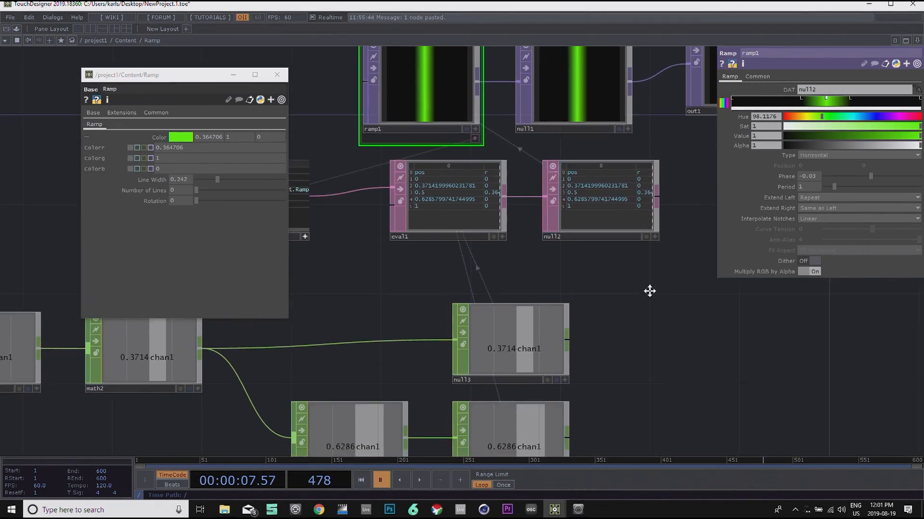
pyautogui.scroll(-2, 682, 366)
pyautogui.moveTo(682, 367); pyautogui.dragTo(649, 334)
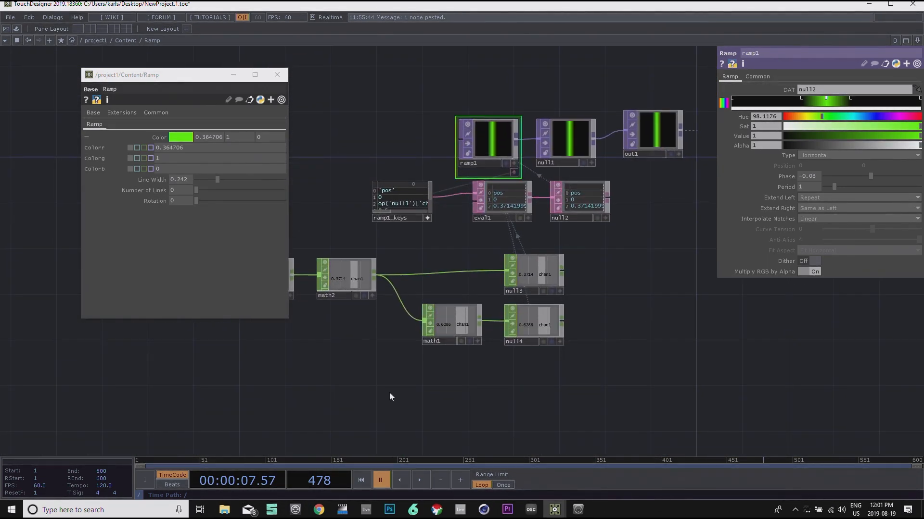
pyautogui.moveTo(378, 394); pyautogui.dragTo(461, 318)
pyautogui.moveTo(192, 75); pyautogui.dragTo(203, 98)
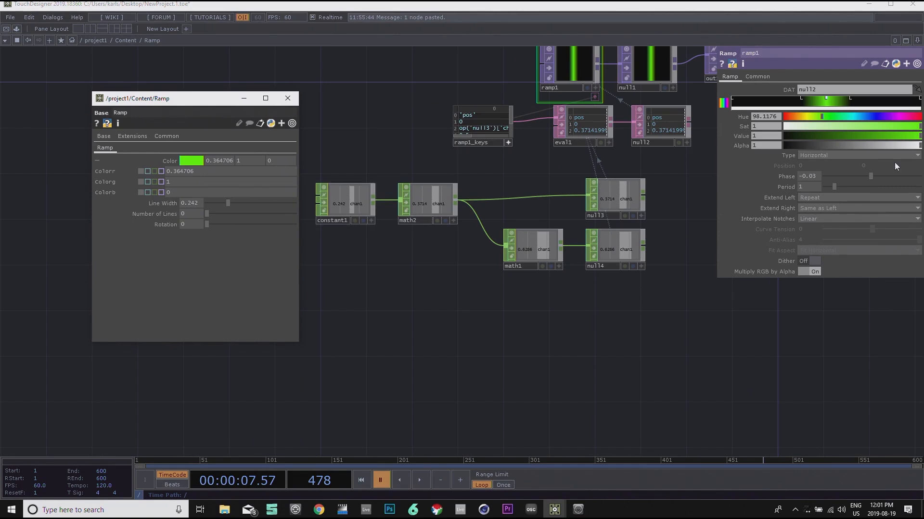
pyautogui.moveTo(402, 303); pyautogui.dragTo(503, 355)
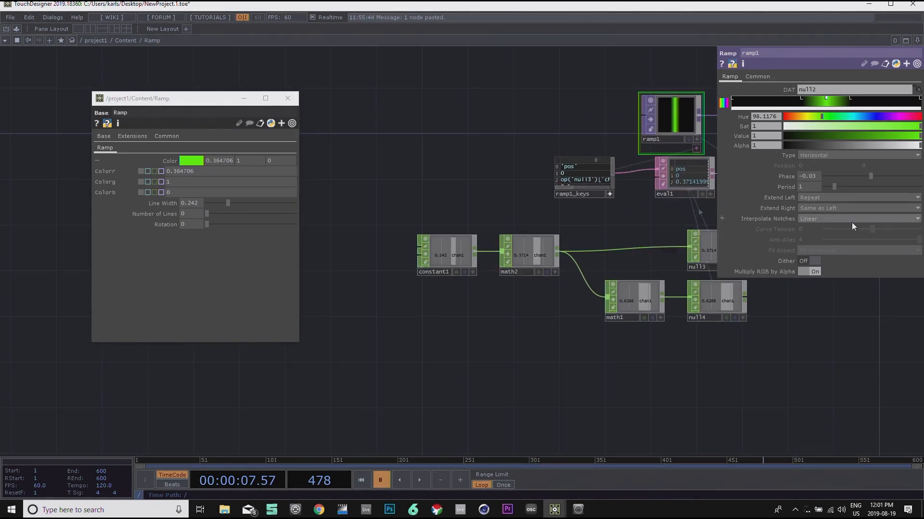
# Step: Move out1 and null1 further away from ramp1 to open a gap in the TOP chain
pyautogui.moveTo(836, 333); pyautogui.dragTo(680, 334)
pyautogui.moveTo(695, 222); pyautogui.dragTo(586, 299)
pyautogui.moveTo(570, 206); pyautogui.dragTo(607, 250)
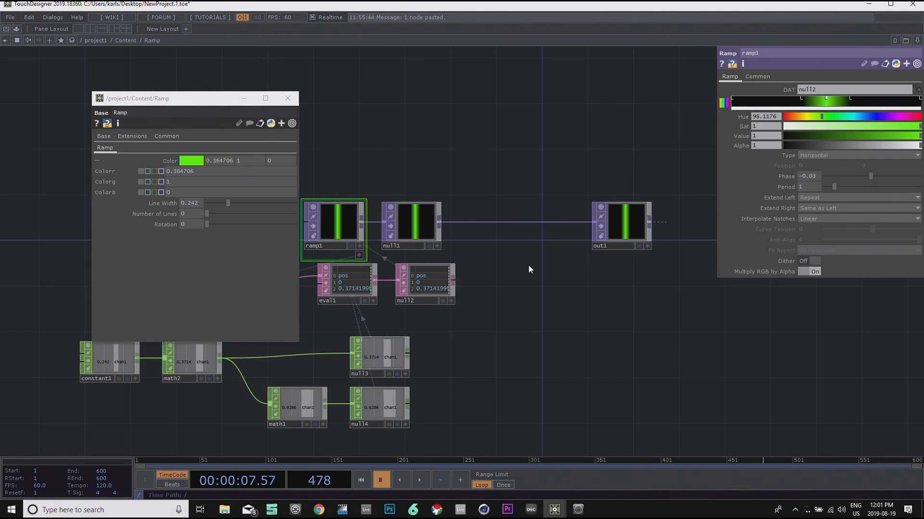
pyautogui.moveTo(538, 253); pyautogui.dragTo(578, 229)
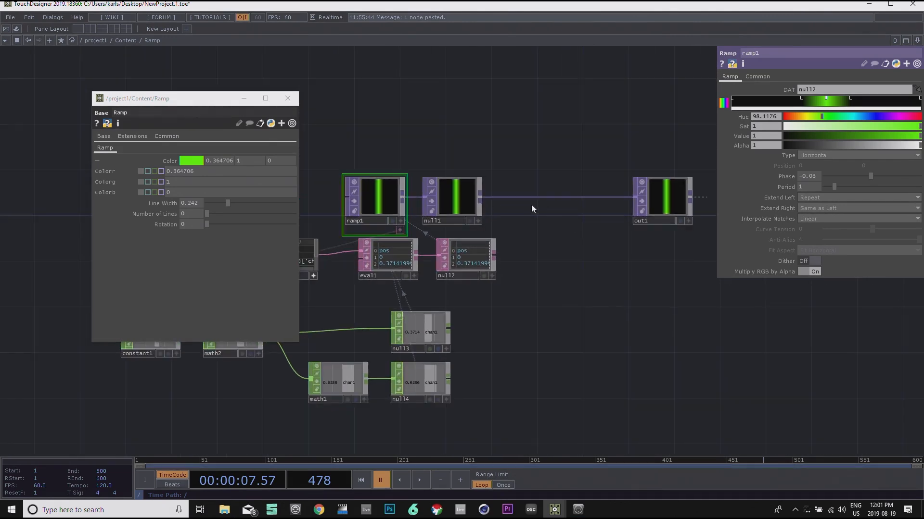
pyautogui.moveTo(555, 113); pyautogui.dragTo(528, 113)
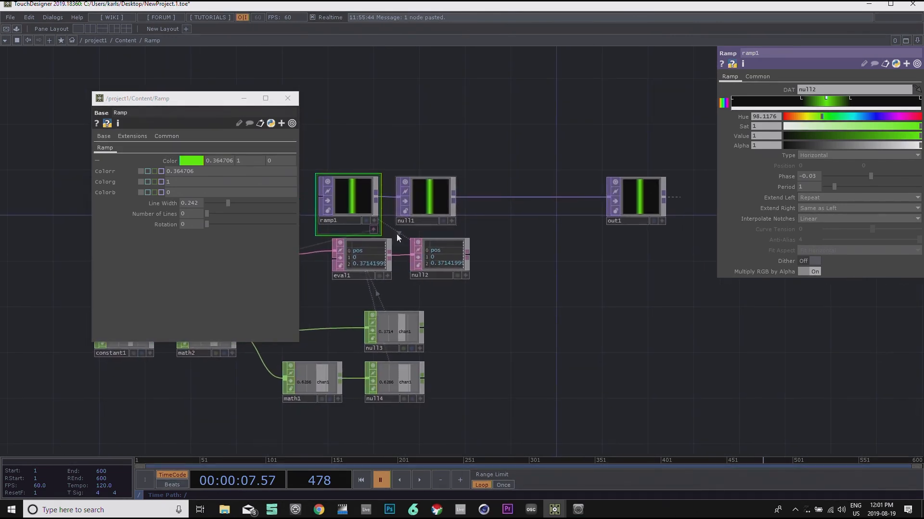
pyautogui.moveTo(423, 206); pyautogui.dragTo(534, 210)
pyautogui.moveTo(521, 171); pyautogui.dragTo(647, 180)
# Step: Insert a Transform TOP into the connection between ramp1 and null1
pyautogui.rightClick(573, 205)
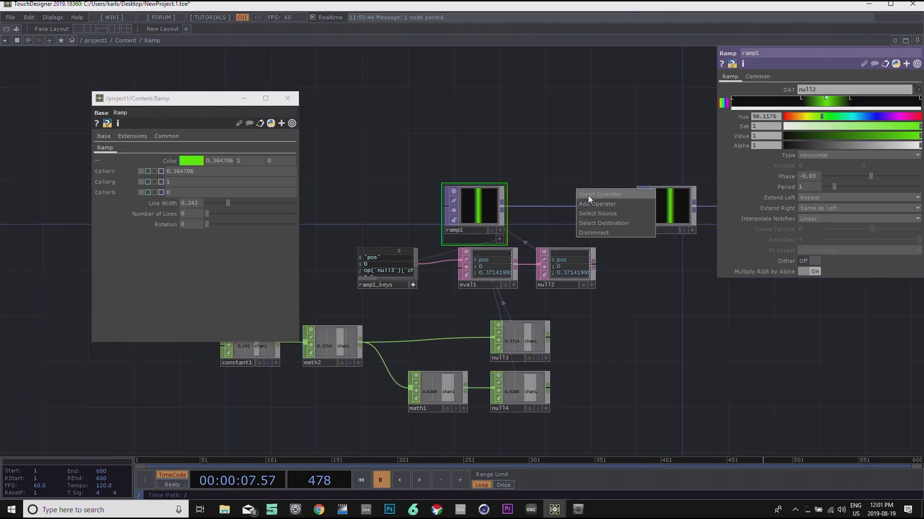
pyautogui.click(588, 196)
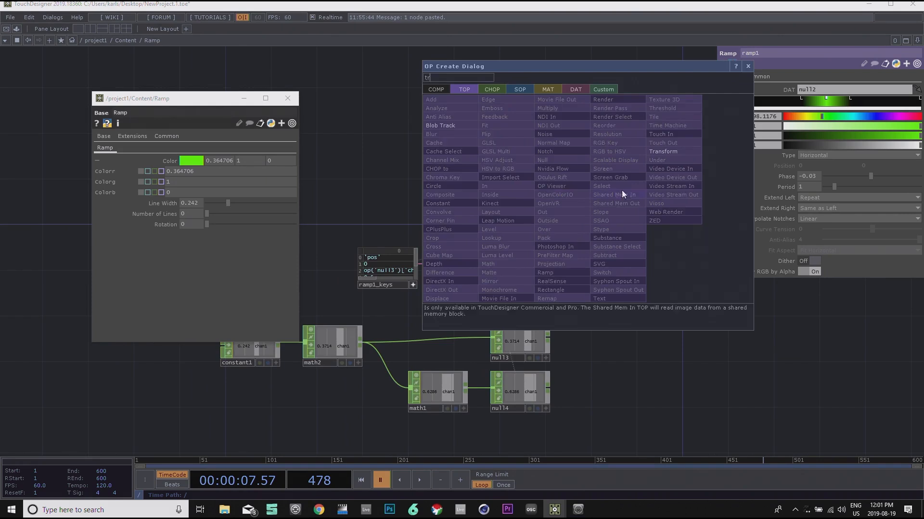
pyautogui.click(676, 151)
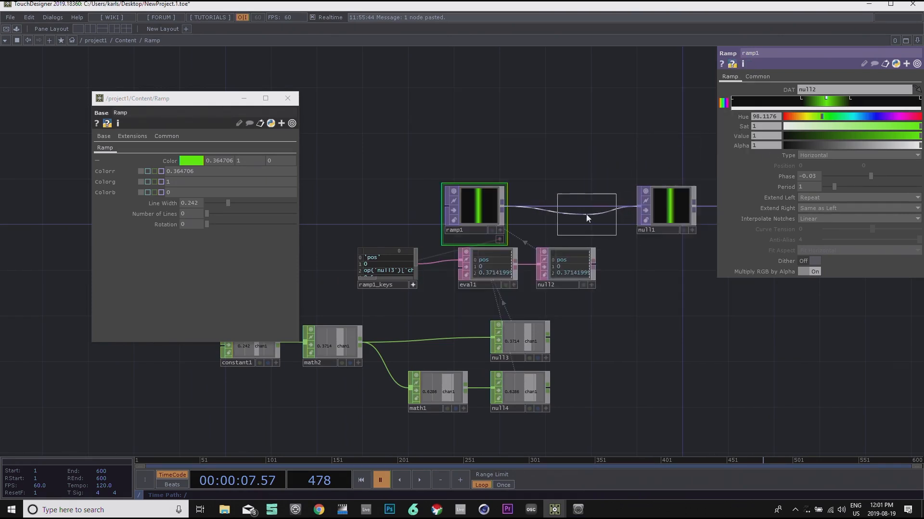
pyautogui.click(579, 207)
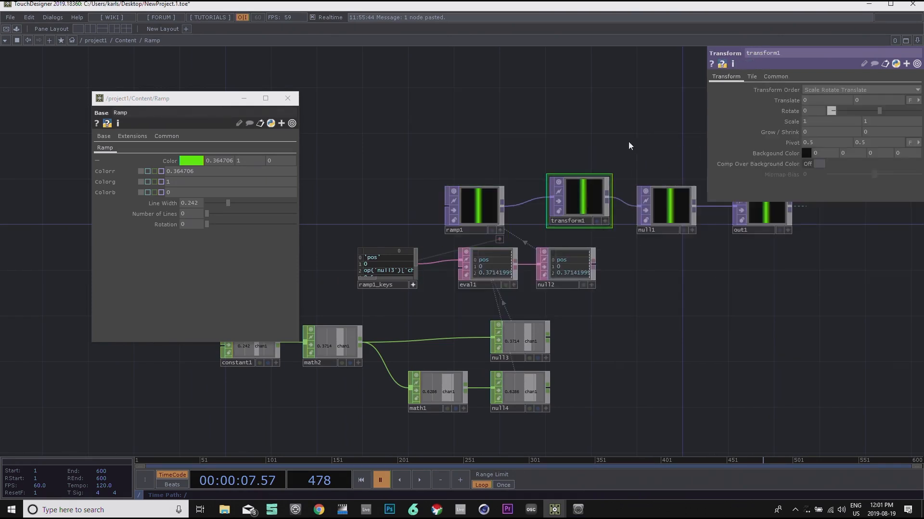
# Step: Set transform1's Scale to 1.4 on both axes and its Rotate to -147
pyautogui.scroll(3, 628, 141)
pyautogui.moveTo(878, 111)
pyautogui.mouseDown()
pyautogui.moveTo(887, 108)
pyautogui.moveTo(878, 110)
pyautogui.mouseUp()
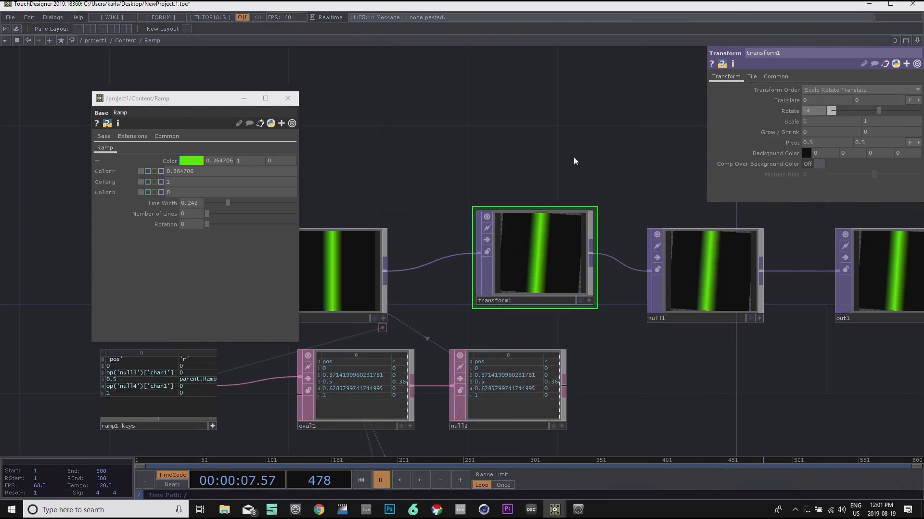
pyautogui.moveTo(575, 161); pyautogui.dragTo(494, 147)
pyautogui.moveTo(868, 108)
pyautogui.mouseDown()
pyautogui.moveTo(884, 114)
pyautogui.moveTo(869, 112)
pyautogui.mouseUp()
pyautogui.moveTo(789, 124); pyautogui.dragTo(827, 113, button='middle')
pyautogui.moveTo(869, 111)
pyautogui.mouseDown()
pyautogui.moveTo(898, 111)
pyautogui.moveTo(862, 111)
pyautogui.mouseUp()
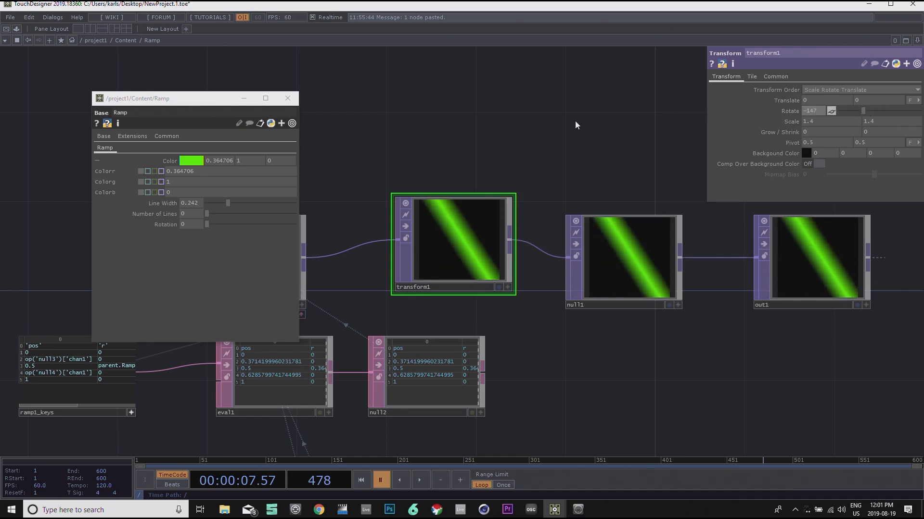
pyautogui.moveTo(577, 124); pyautogui.dragTo(630, 140)
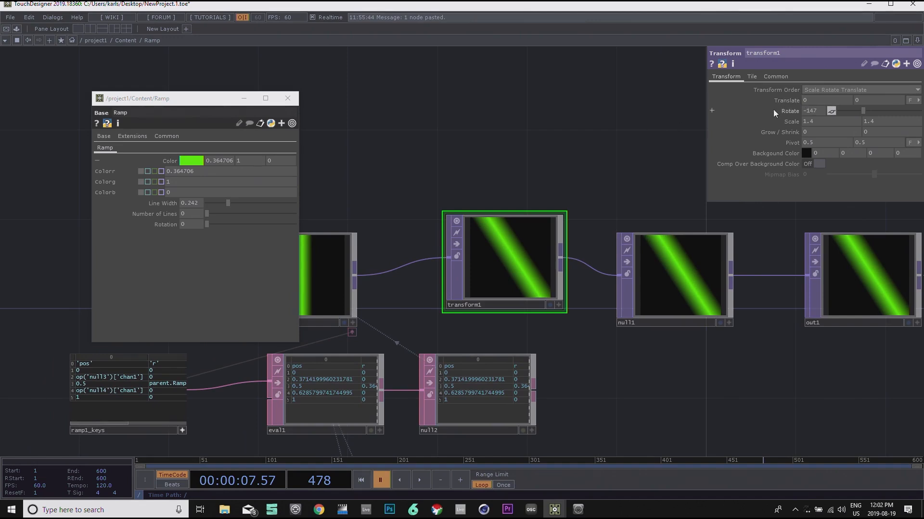
# Step: Link transform1's Rotate to the Ramp component's custom Rotation parameter as a reference
pyautogui.click(97, 224)
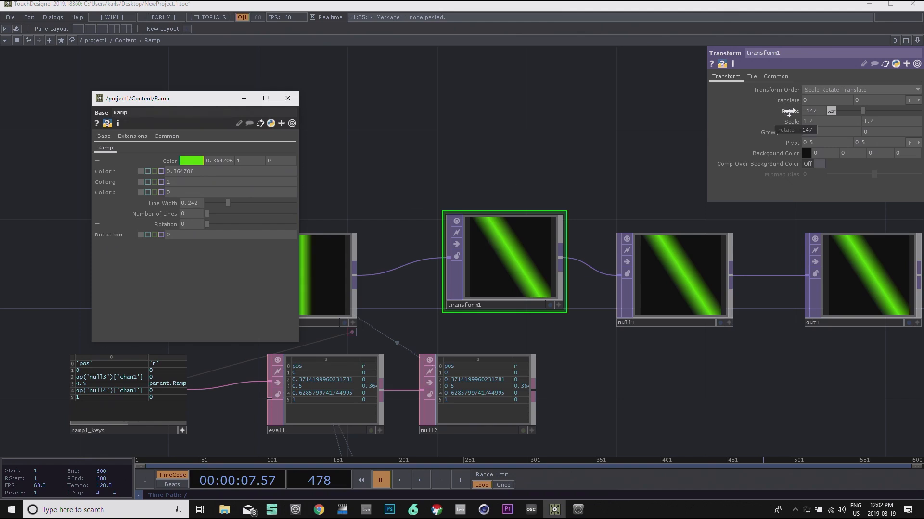
pyautogui.moveTo(789, 111); pyautogui.dragTo(790, 111)
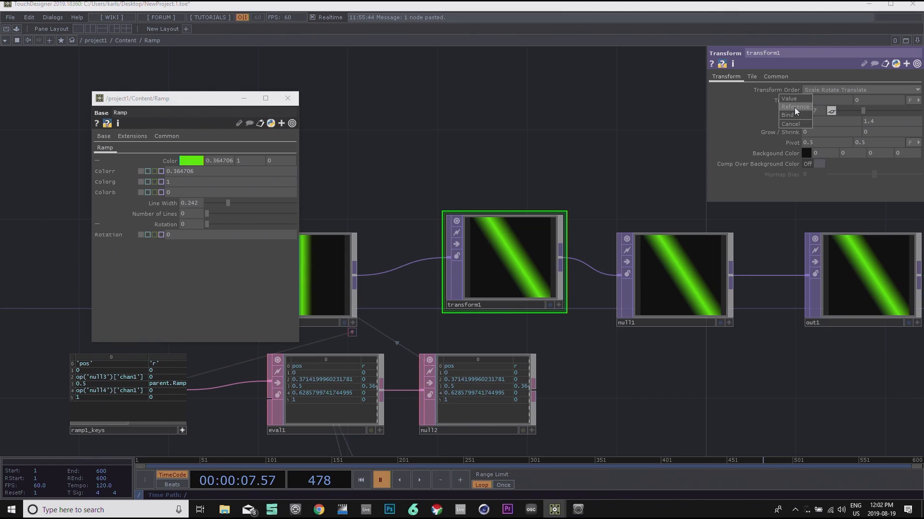
# Step: Link transform1's Rotate to the Ramp component's Rotation as a reference and reveal its expression
pyautogui.click(795, 108)
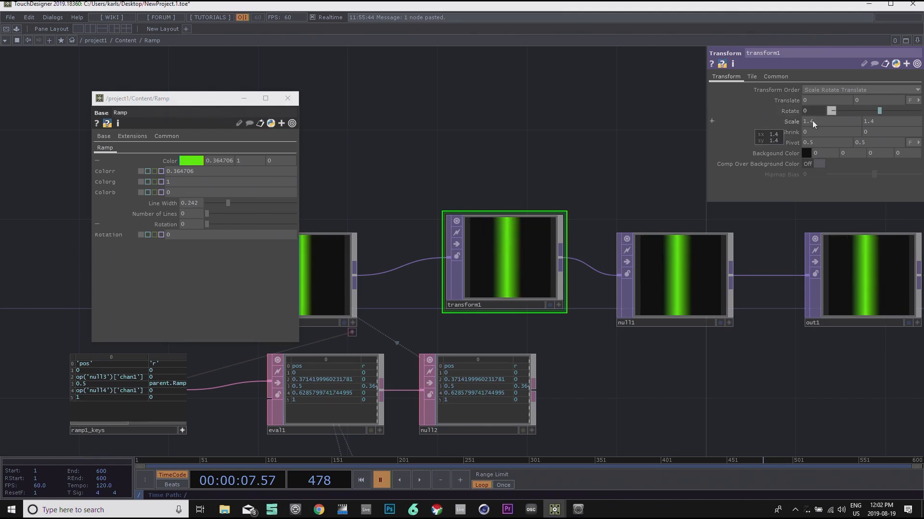
pyautogui.click(712, 112)
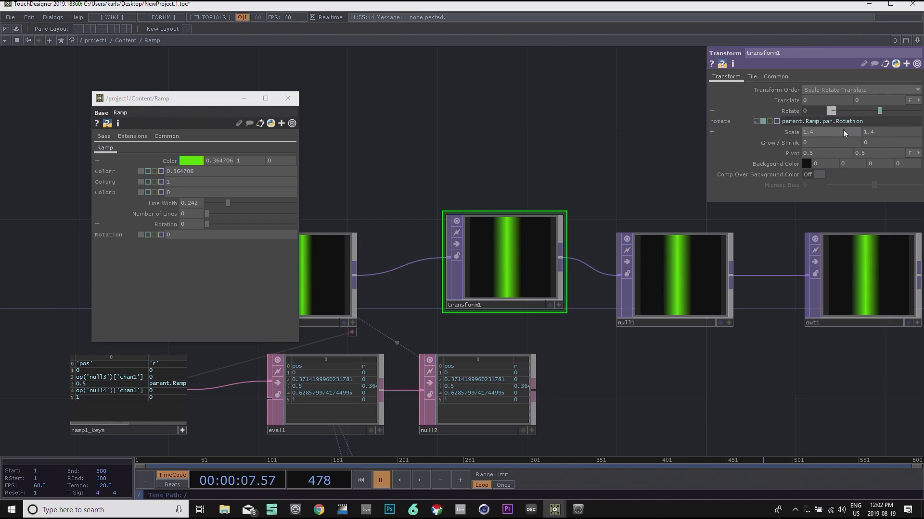
pyautogui.moveTo(480, 149); pyautogui.dragTo(556, 137)
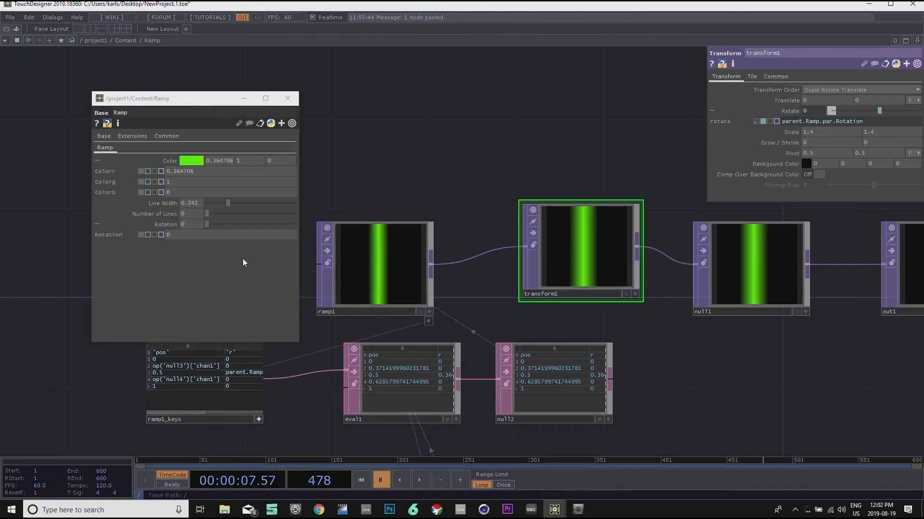
# Step: Test the rotation link by varying the Ramp component's Rotation, ending at 0.308
pyautogui.moveTo(208, 224); pyautogui.dragTo(282, 217)
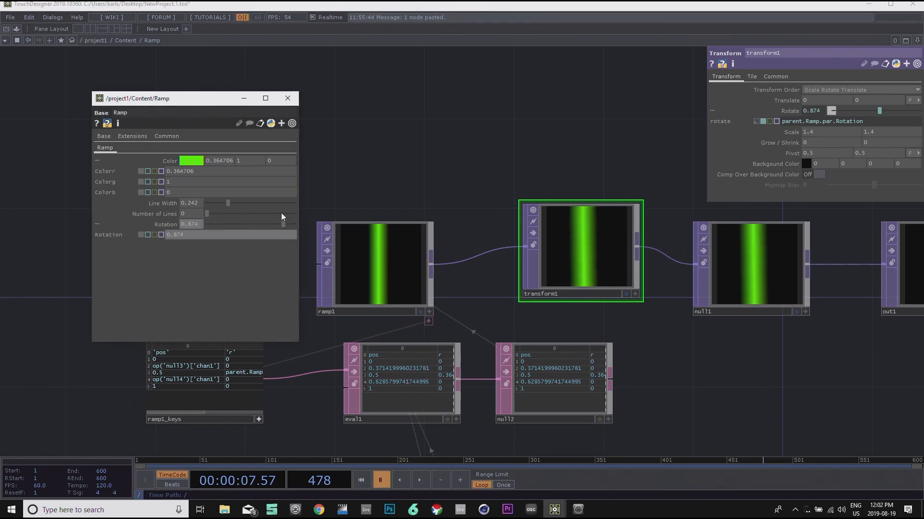
pyautogui.moveTo(223, 208); pyautogui.dragTo(224, 207)
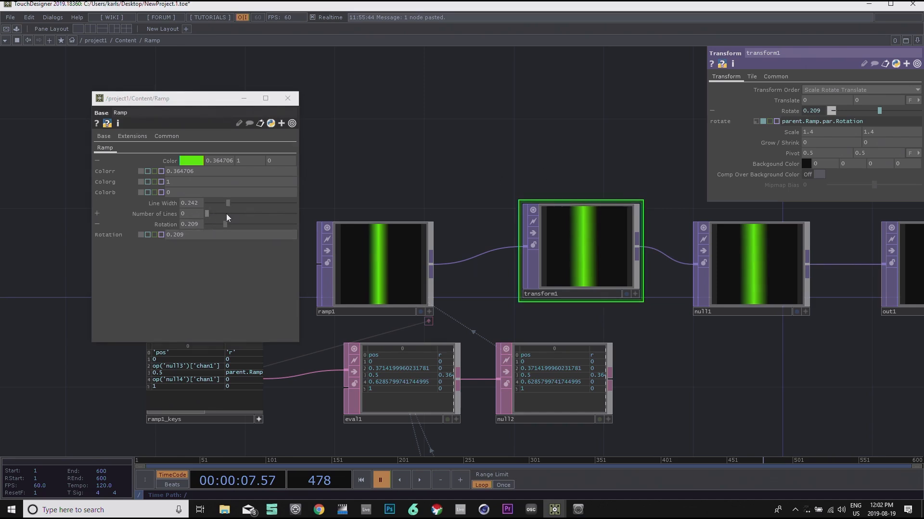
pyautogui.moveTo(225, 224); pyautogui.dragTo(363, 173)
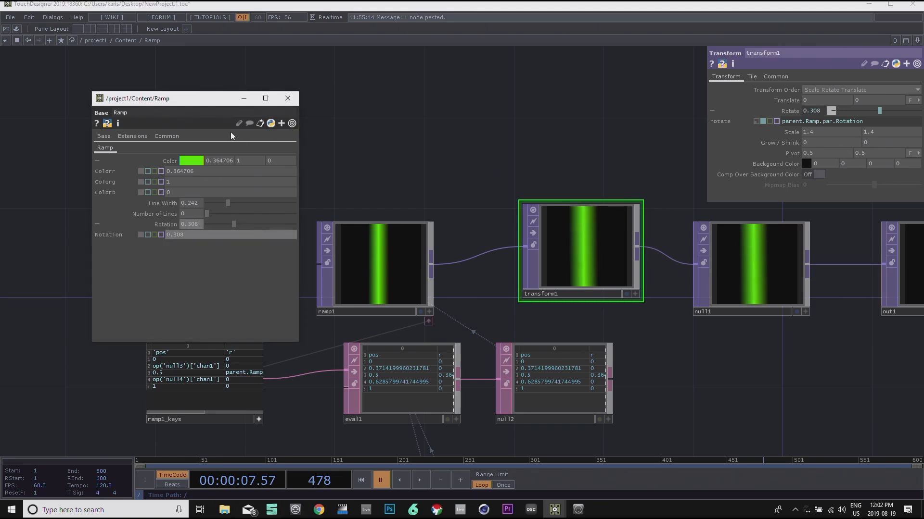
# Step: Open the Component Editor for the Ramp component and place it beside the component's parameter window
pyautogui.moveTo(191, 104); pyautogui.dragTo(432, 80)
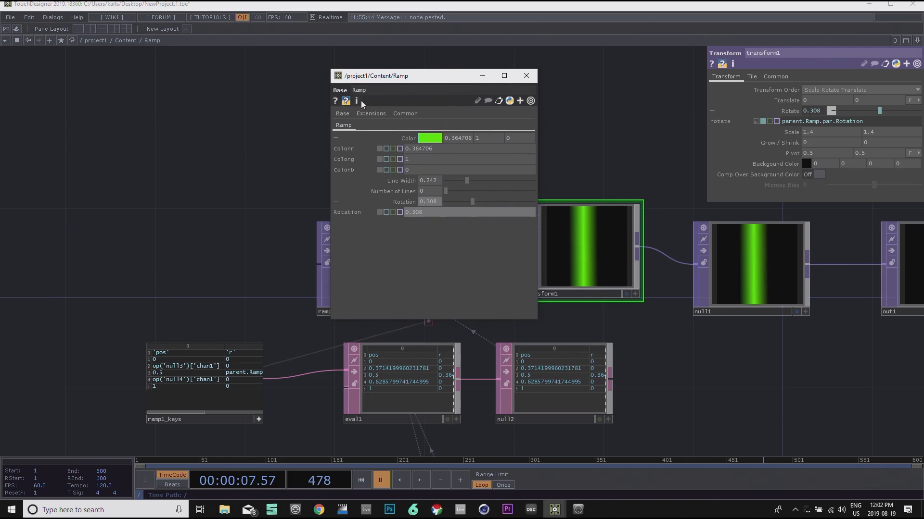
pyautogui.moveTo(400, 76); pyautogui.dragTo(378, 68)
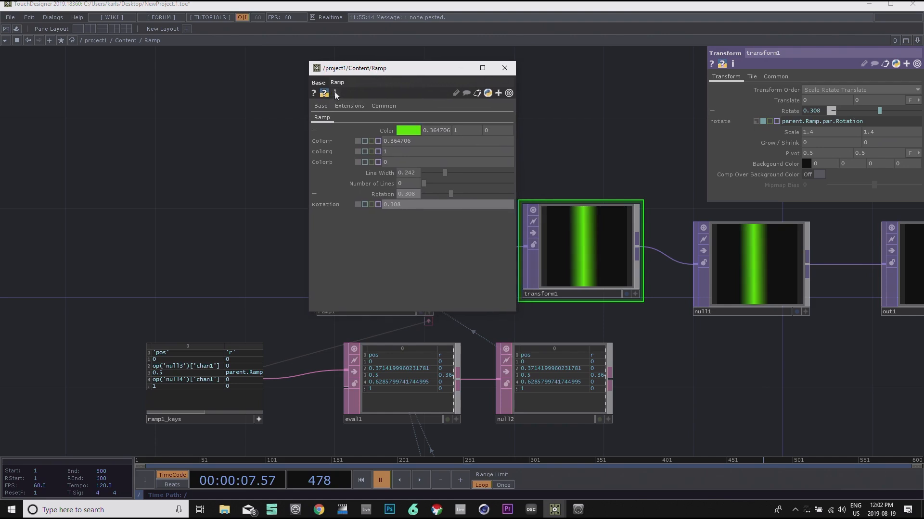
pyautogui.rightClick(335, 93)
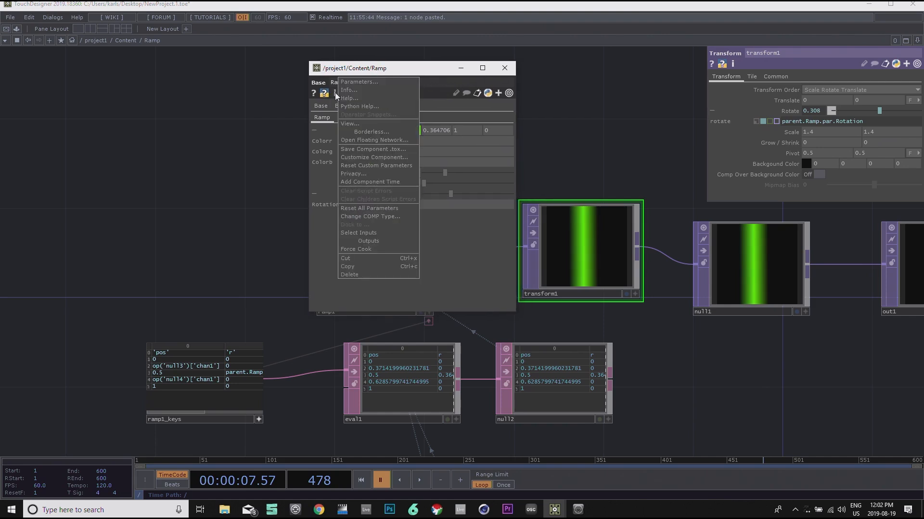
pyautogui.click(374, 156)
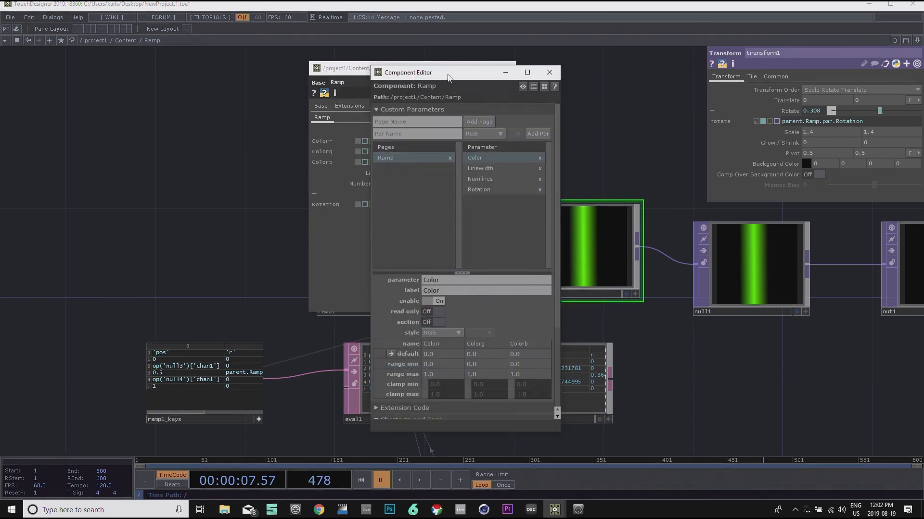
pyautogui.moveTo(448, 77); pyautogui.dragTo(486, 68)
pyautogui.moveTo(362, 72); pyautogui.dragTo(154, 71)
pyautogui.click(470, 64)
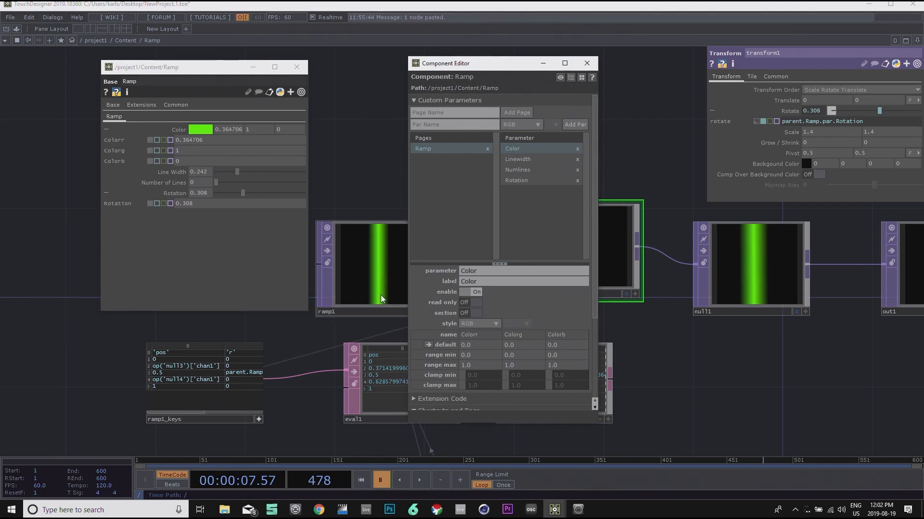
# Step: Set the range maximum of the custom Rotation parameter to 360
pyautogui.click(524, 180)
pyautogui.moveTo(486, 63); pyautogui.dragTo(438, 46)
pyautogui.scroll(-1, 456, 344)
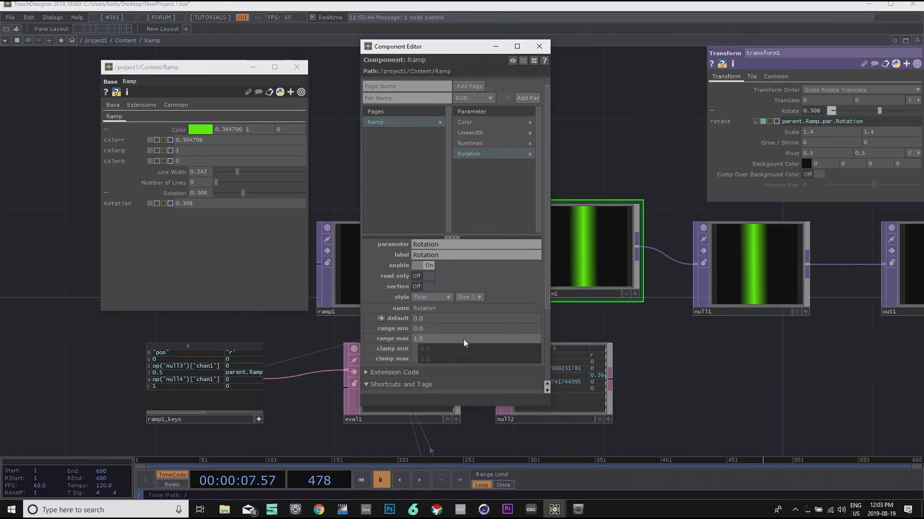
pyautogui.click(426, 338)
pyautogui.write('360')
pyautogui.press('Return')
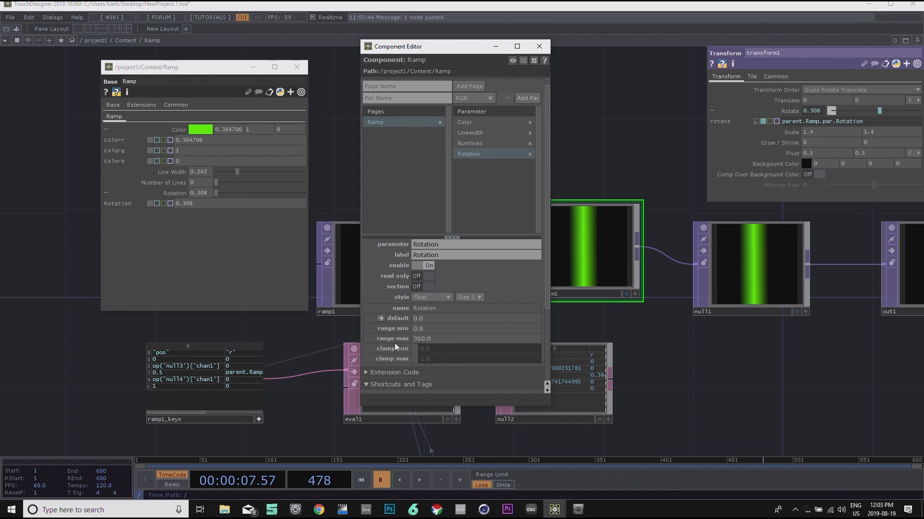
# Step: Change the custom Rotation parameter's style to Int and set Line Width to 0.335, Number of Lines to 0.379 and Rotation to 34
pyautogui.click(446, 298)
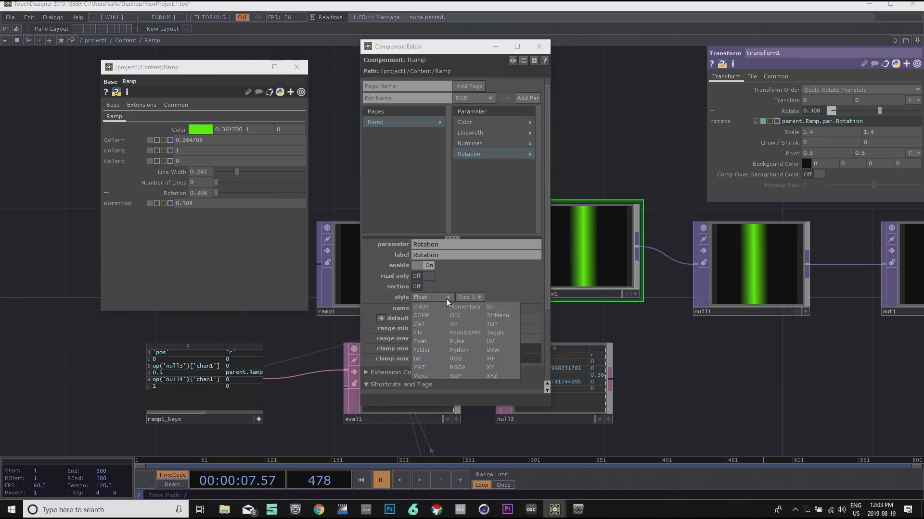
pyautogui.click(421, 359)
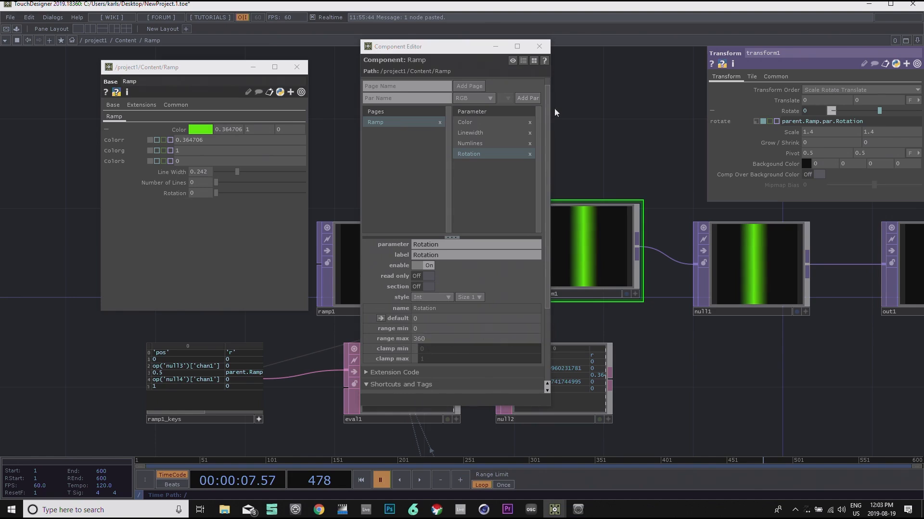
pyautogui.click(539, 46)
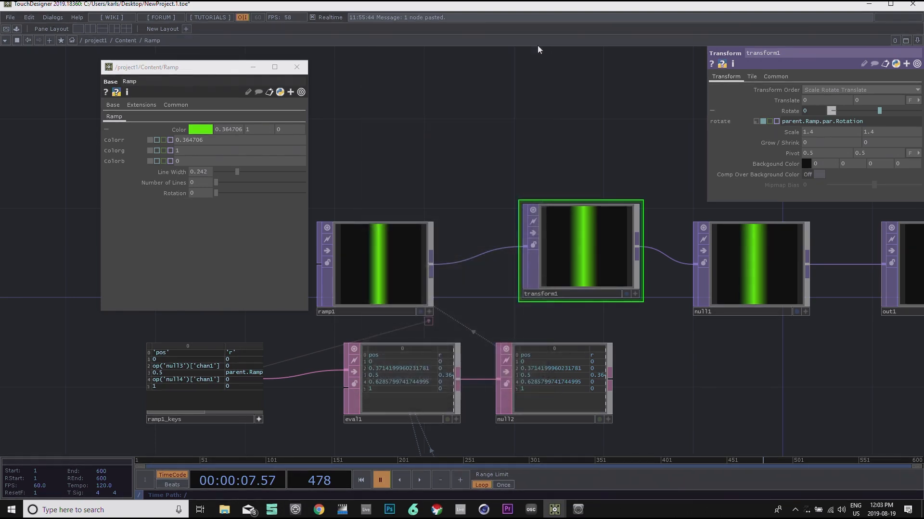
pyautogui.moveTo(218, 189); pyautogui.dragTo(239, 183)
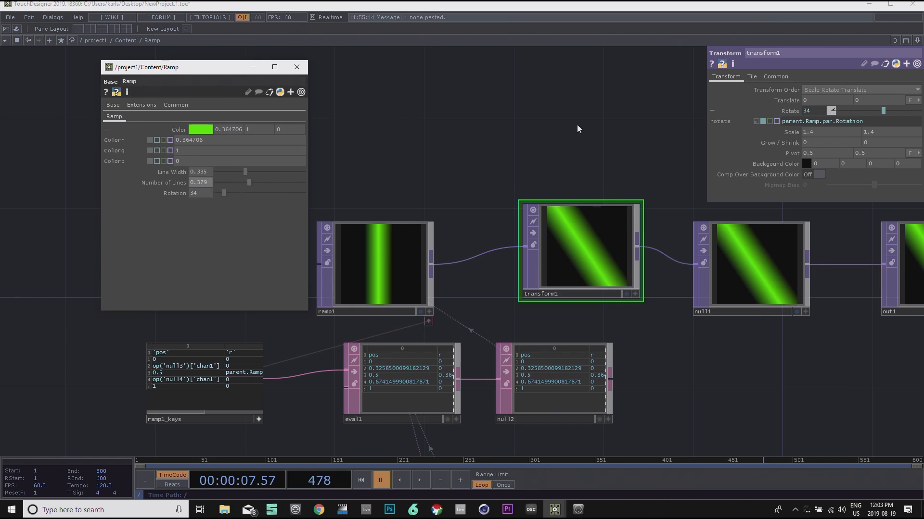
# Step: Adjust ramp1's Phase to -0.04 and its Period to 0.51 so the line repeats
pyautogui.moveTo(435, 170); pyautogui.dragTo(611, 175)
pyautogui.click(560, 277)
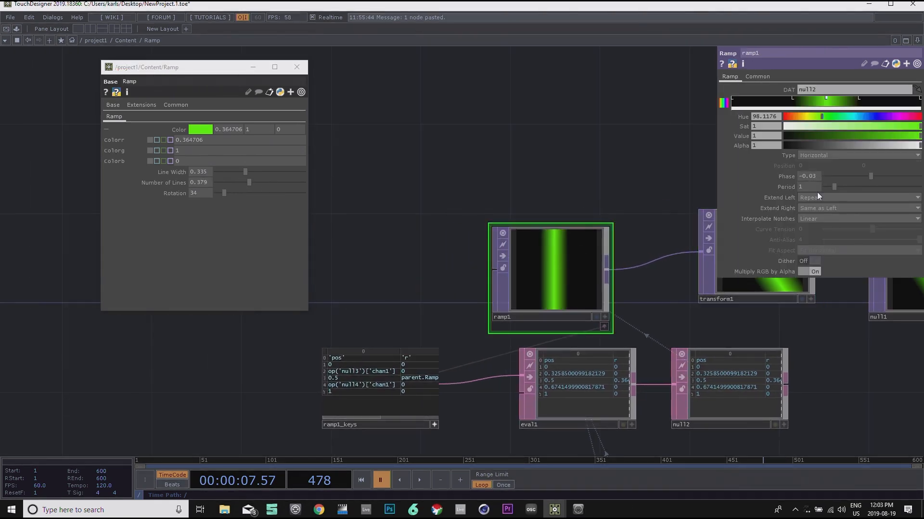
pyautogui.moveTo(864, 175); pyautogui.dragTo(829, 186)
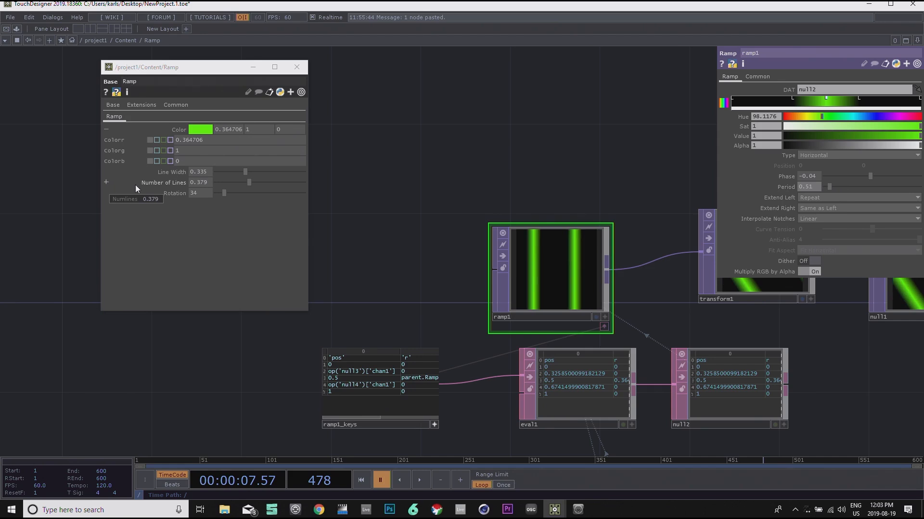
# Step: Link ramp1's Period to the Ramp component's Number of Lines parameter (Numlines) as a reference
pyautogui.click(106, 183)
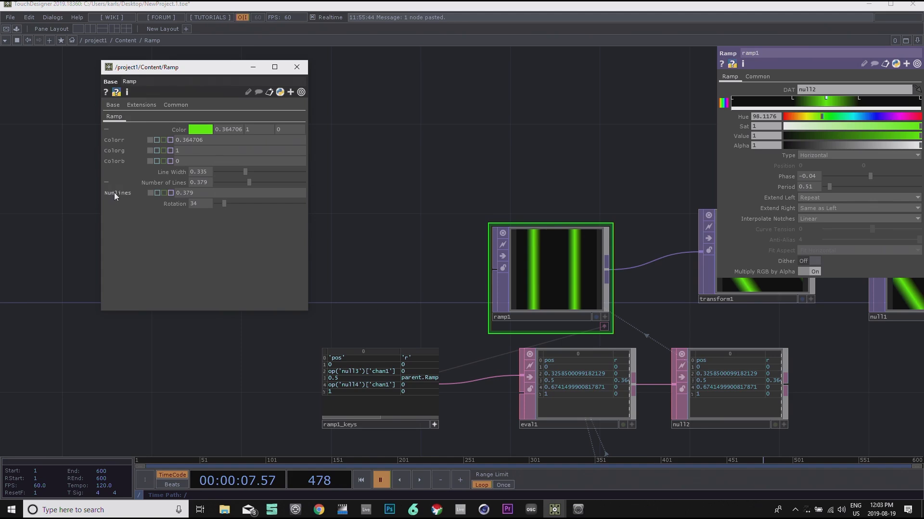
pyautogui.moveTo(114, 193); pyautogui.dragTo(790, 186)
pyautogui.click(790, 181)
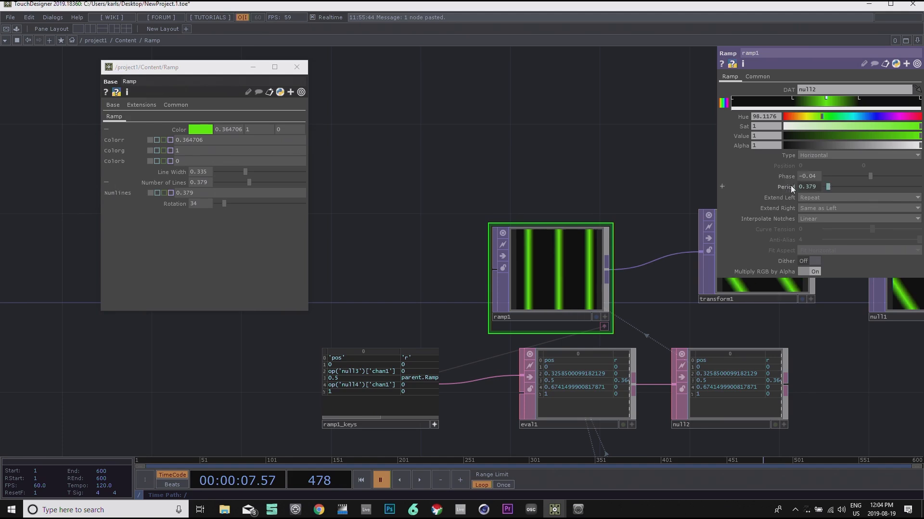
# Step: Test the low end of the Ramp component's Number of Lines on ramp1, ending at 0.011
pyautogui.moveTo(248, 182); pyautogui.dragTo(197, 179)
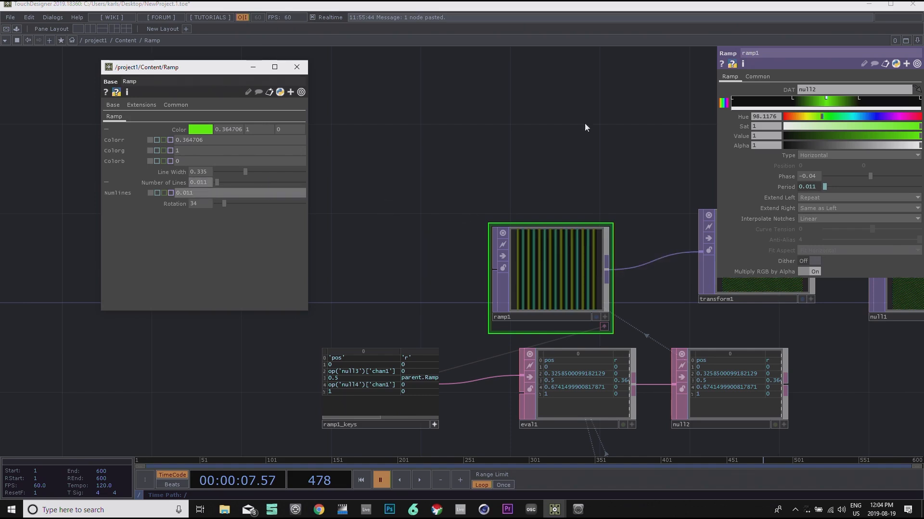
pyautogui.moveTo(218, 183); pyautogui.dragTo(215, 183)
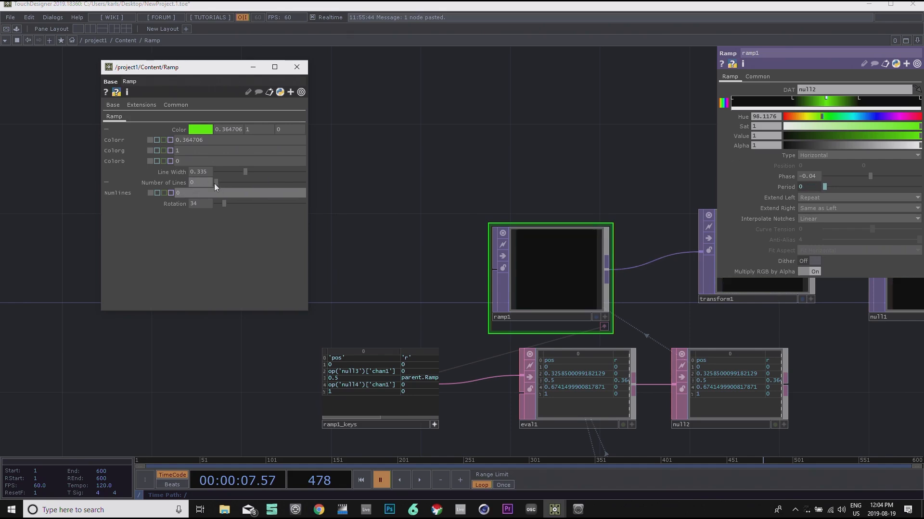
pyautogui.scroll(5, 553, 303)
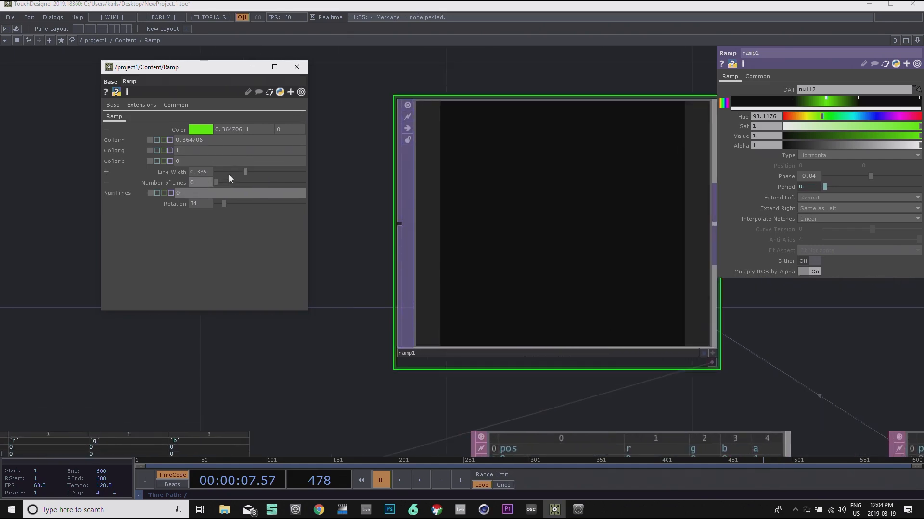
pyautogui.moveTo(219, 183); pyautogui.dragTo(218, 183)
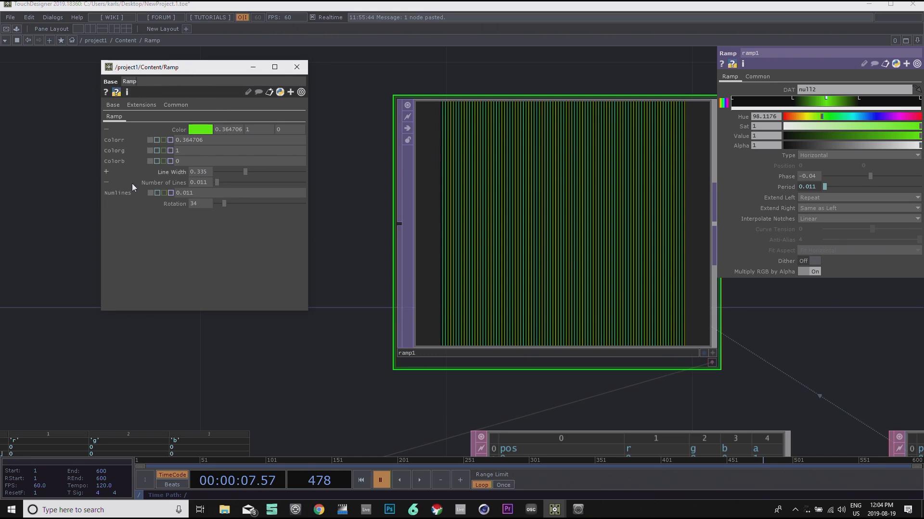
# Step: Resume timeline playback and close the Ramp component's floating parameter window
pyautogui.click(382, 77)
pyautogui.press('space')
pyautogui.click(127, 91)
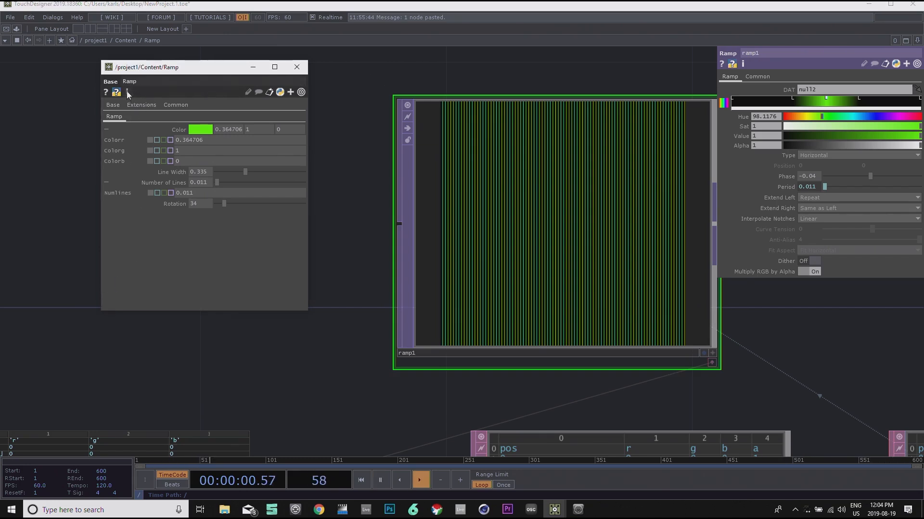
pyautogui.click(127, 92)
pyautogui.click(127, 92)
pyautogui.click(298, 67)
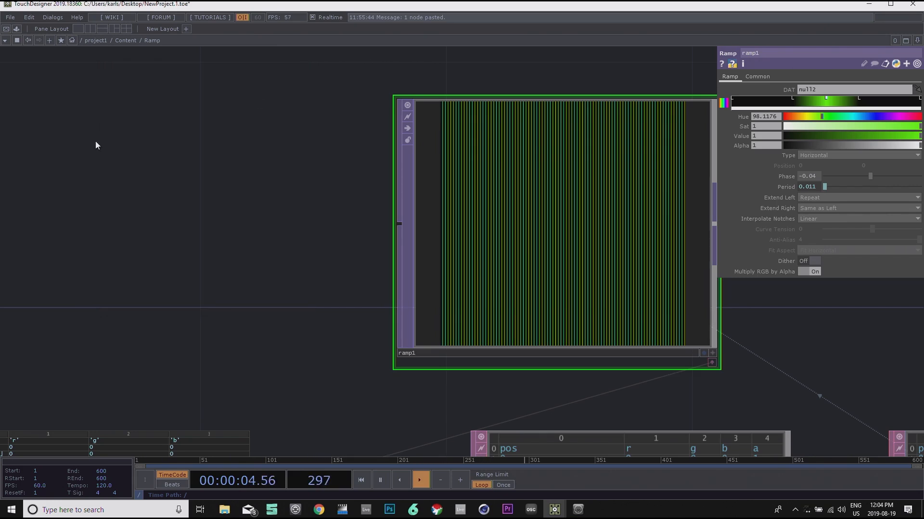
# Step: Set the range minimum of the Ramp component's custom Numlines parameter to 1 and close the Component Editor
pyautogui.moveTo(95, 143); pyautogui.dragTo(201, 154)
pyautogui.moveTo(156, 110); pyautogui.dragTo(173, 111)
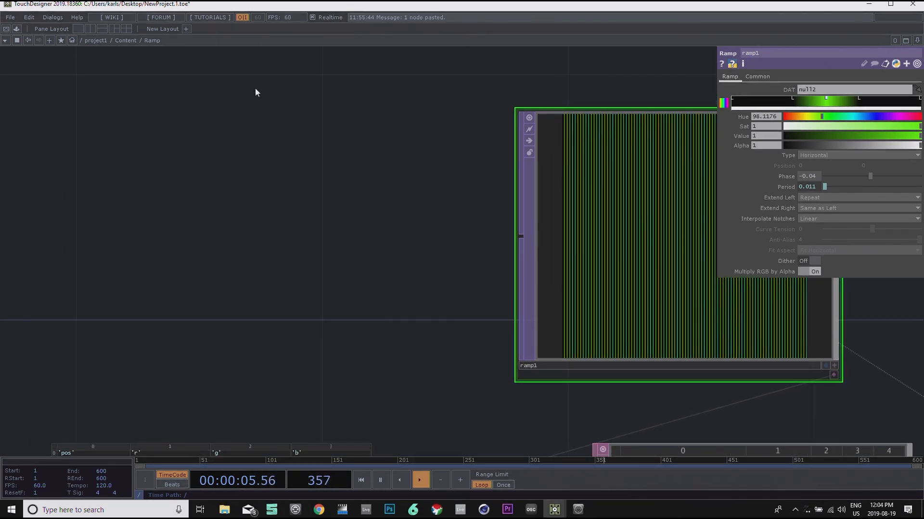
pyautogui.rightClick(151, 40)
pyautogui.click(195, 80)
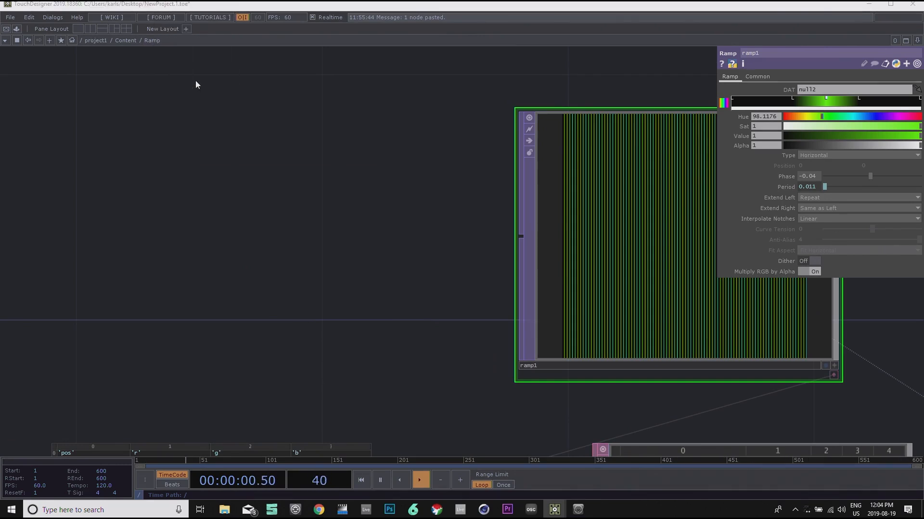
pyautogui.moveTo(460, 73); pyautogui.dragTo(363, 72)
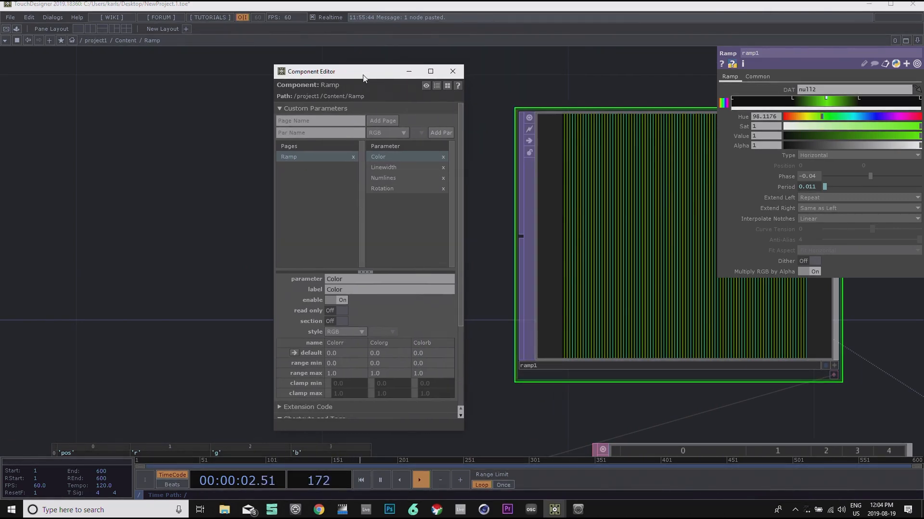
pyautogui.click(384, 178)
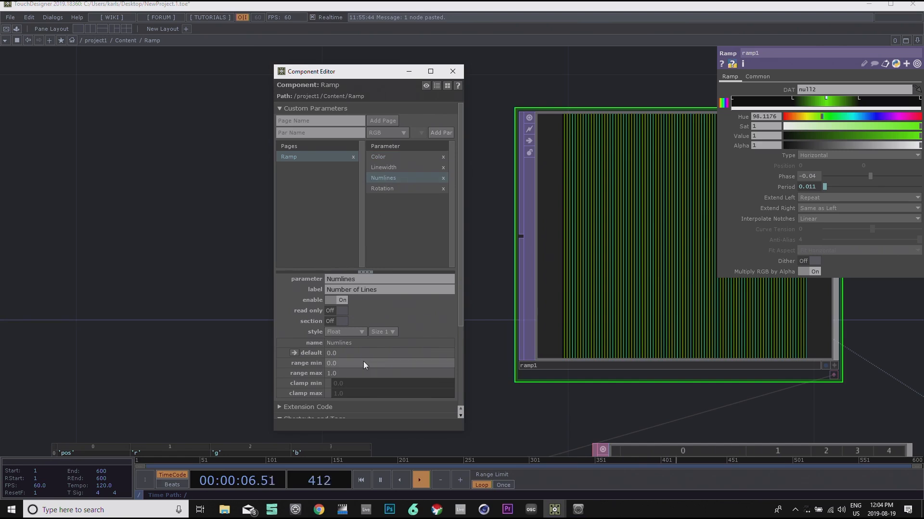
pyautogui.click(345, 364)
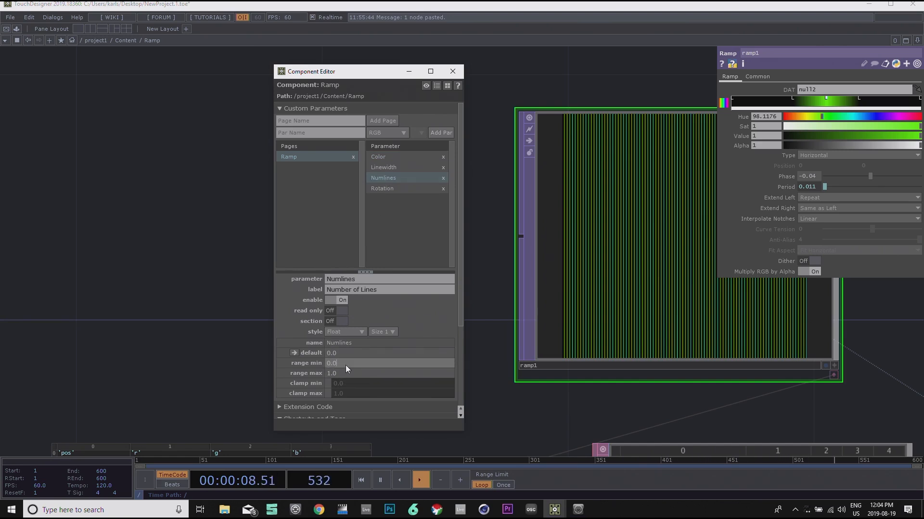
pyautogui.write('1')
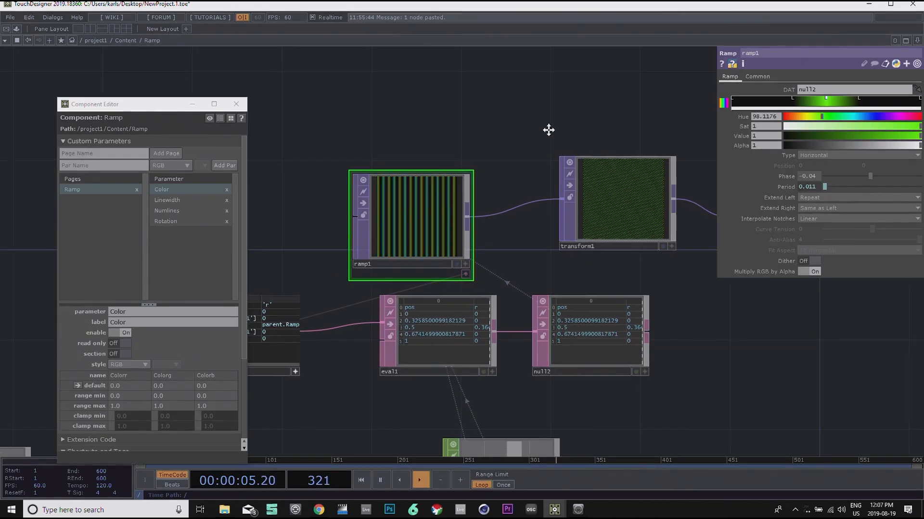
pyautogui.moveTo(548, 130); pyautogui.dragTo(588, 138)
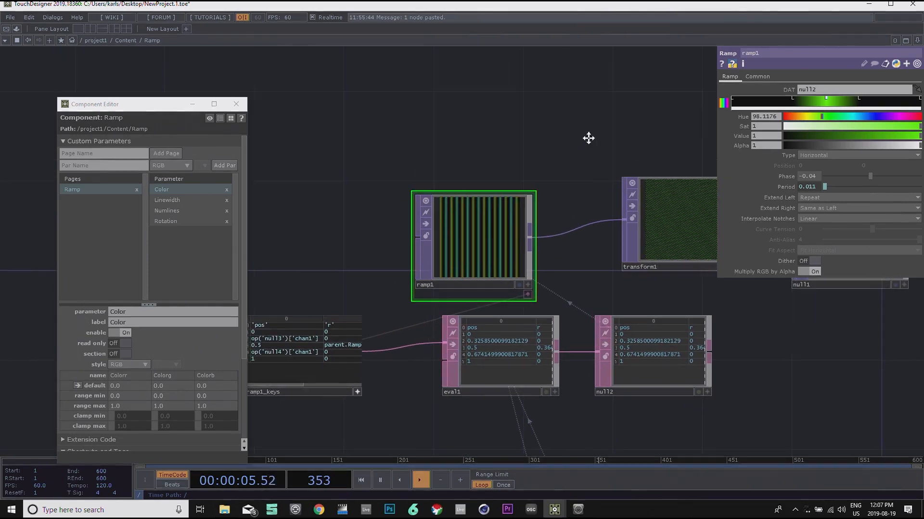
pyautogui.click(236, 103)
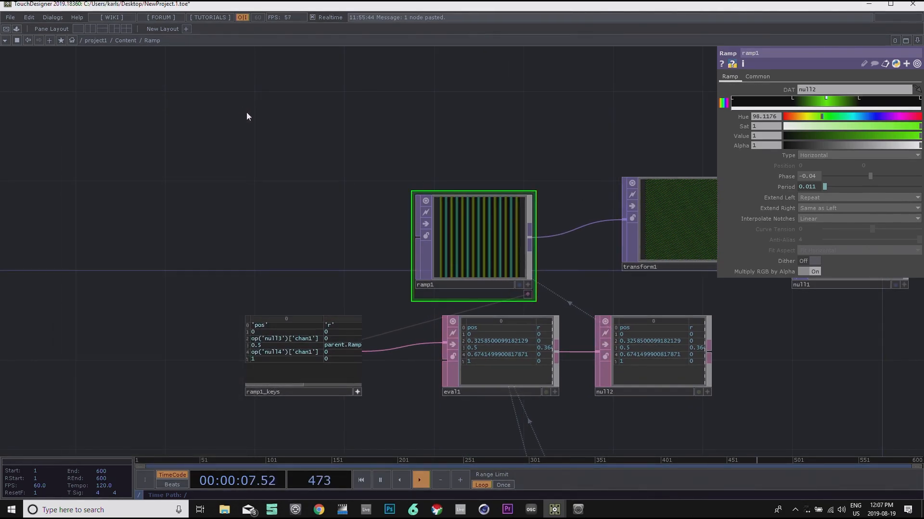
# Step: Open the Ramp component's floating parameter window and test Number of Lines on ramp1, ending at 0.728
pyautogui.rightClick(155, 44)
pyautogui.click(180, 16)
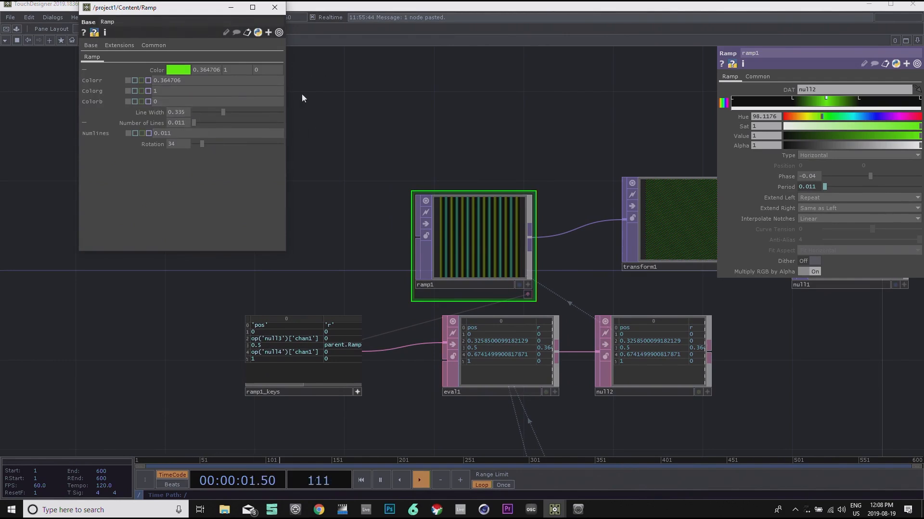
pyautogui.scroll(6, 476, 268)
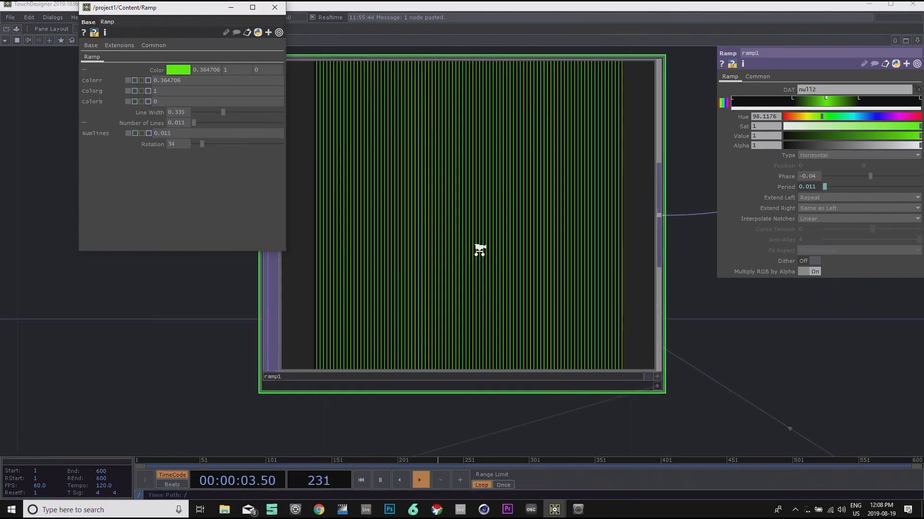
pyautogui.moveTo(209, 123)
pyautogui.mouseDown()
pyautogui.moveTo(230, 123)
pyautogui.moveTo(195, 120)
pyautogui.mouseUp()
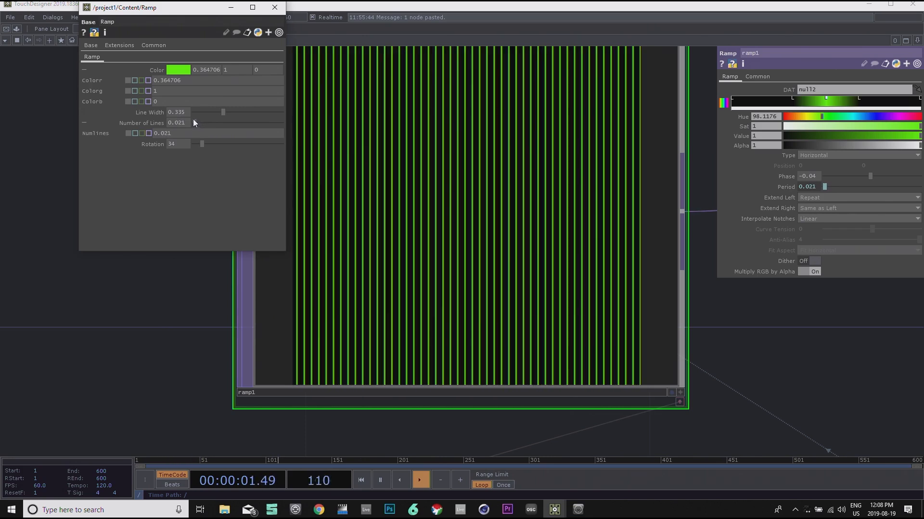
pyautogui.moveTo(189, 119); pyautogui.dragTo(268, 126)
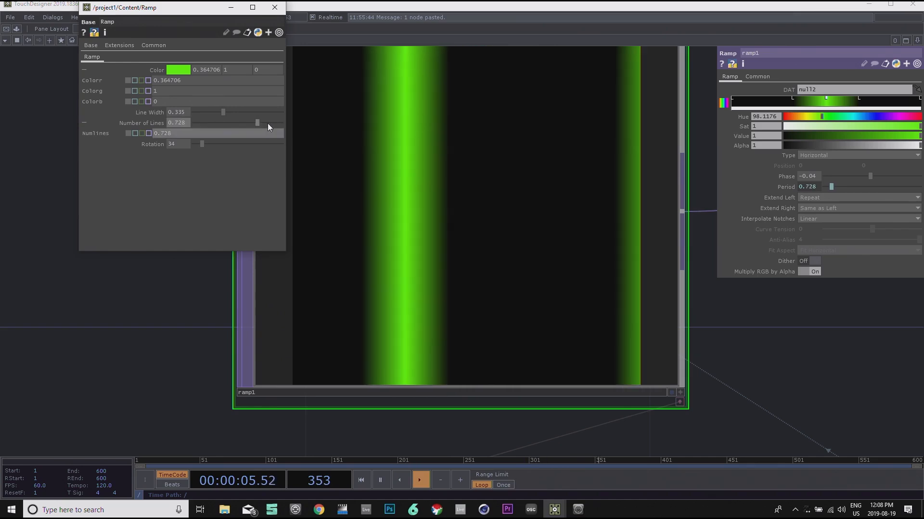
# Step: Test the Ramp component's Number of Lines at 0.777 and 0.456, comparing the line pattern on ramp1 and transform1
pyautogui.moveTo(117, 327); pyautogui.dragTo(367, 269)
pyautogui.scroll(-3, 361, 354)
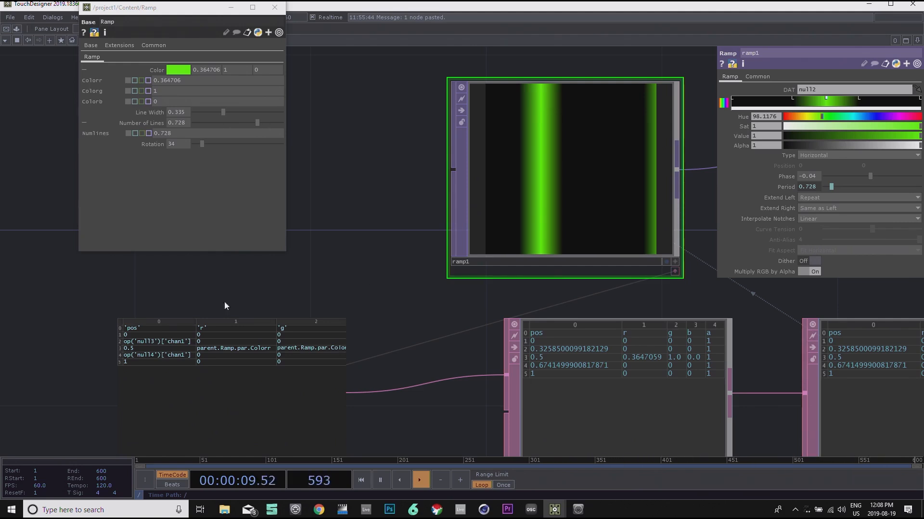
pyautogui.scroll(-6, 319, 202)
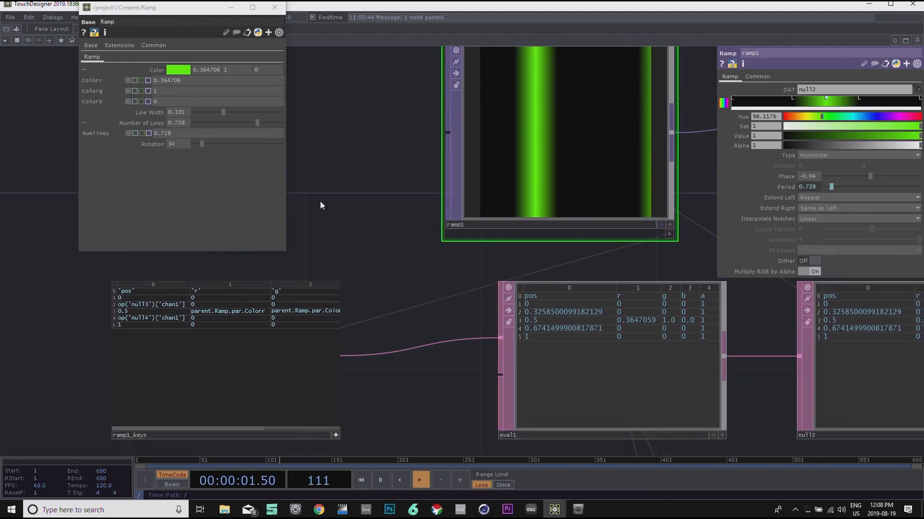
pyautogui.moveTo(564, 373); pyautogui.dragTo(664, 334)
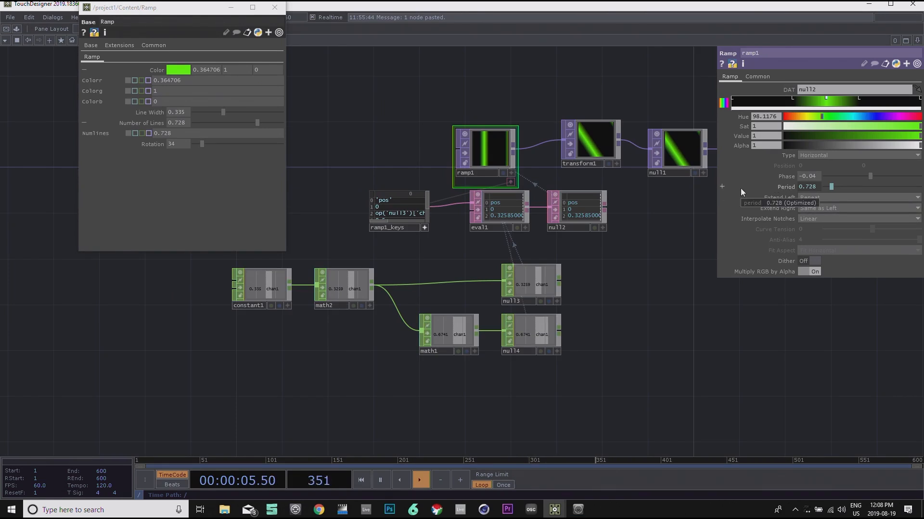
pyautogui.moveTo(245, 123); pyautogui.dragTo(278, 126)
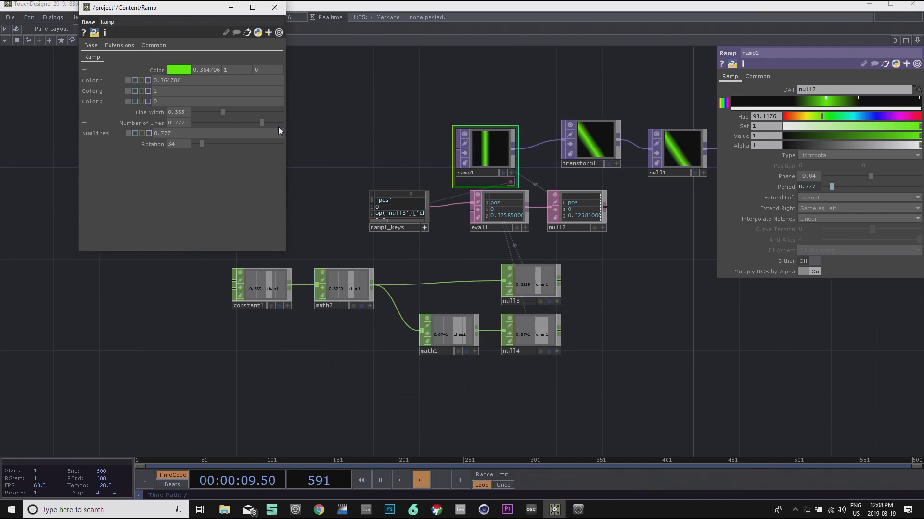
pyautogui.moveTo(247, 376); pyautogui.dragTo(284, 364)
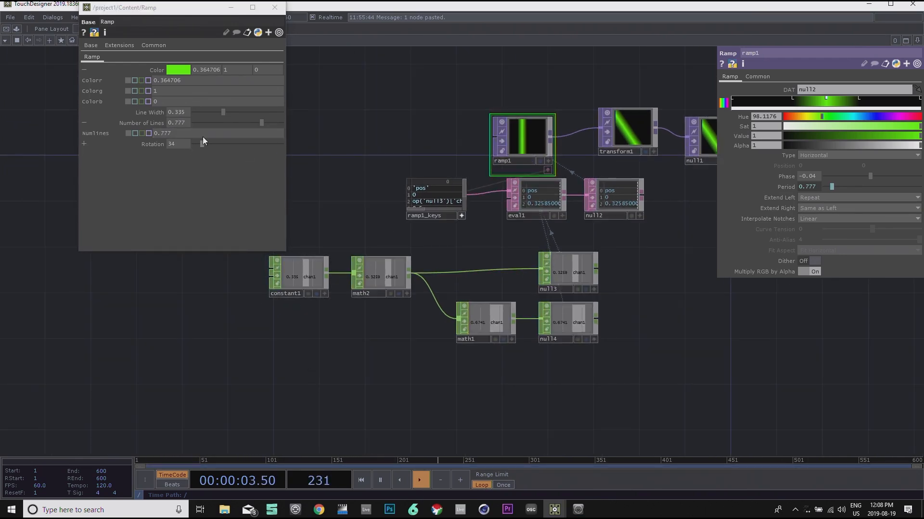
pyautogui.moveTo(257, 122); pyautogui.dragTo(212, 125)
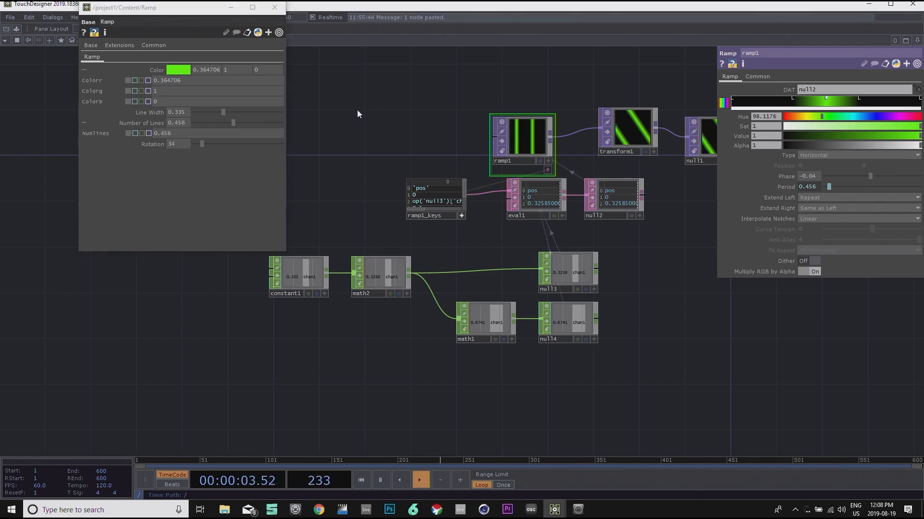
pyautogui.moveTo(357, 108); pyautogui.dragTo(348, 127)
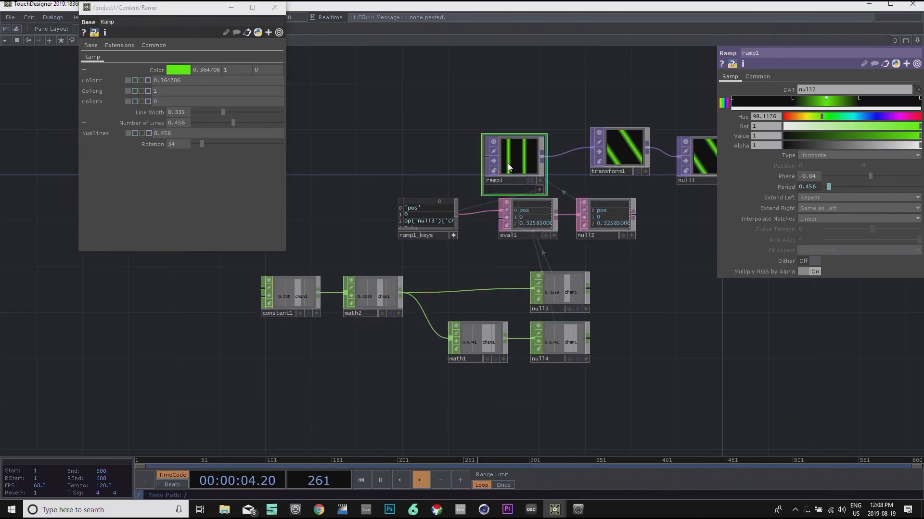
# Step: Invert ramp1's Period reference by changing its expression to 1- parent.Ramp.par.Numlines
pyautogui.click(727, 186)
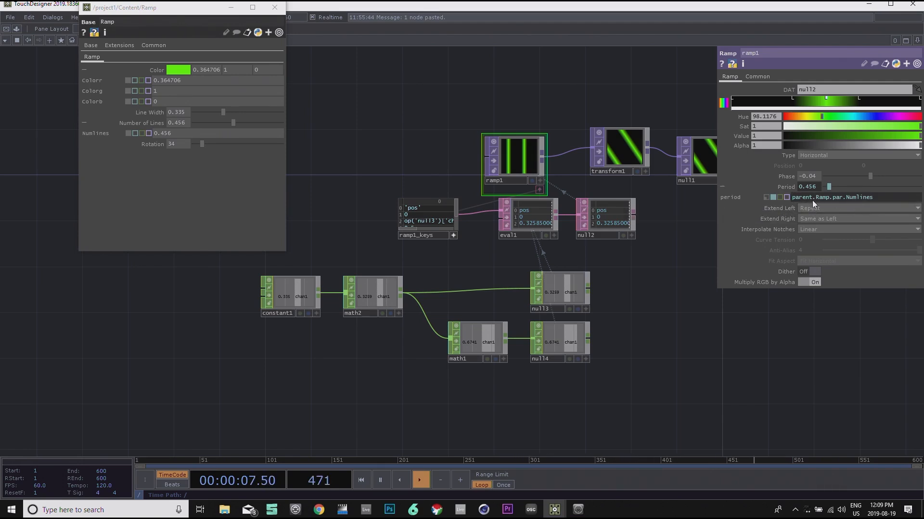
pyautogui.moveTo(795, 201)
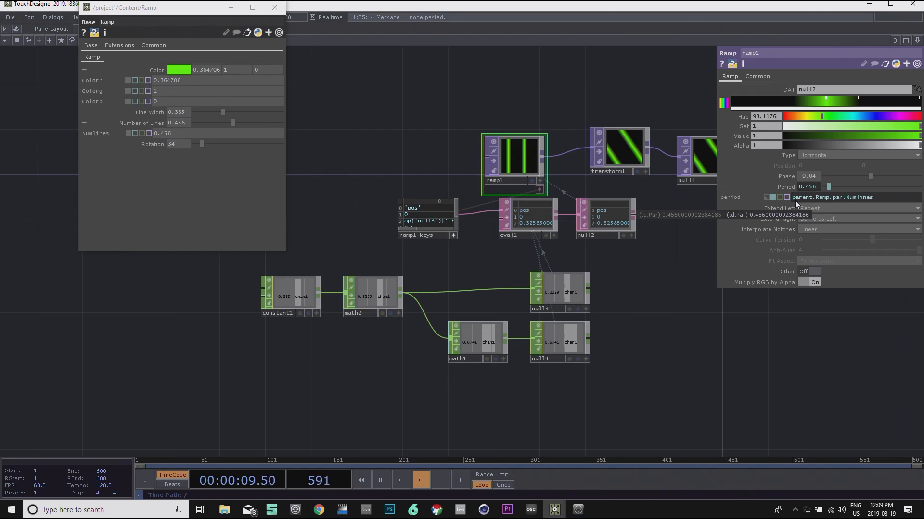
pyautogui.click(792, 202)
pyautogui.write('1-')
pyautogui.press('Return')
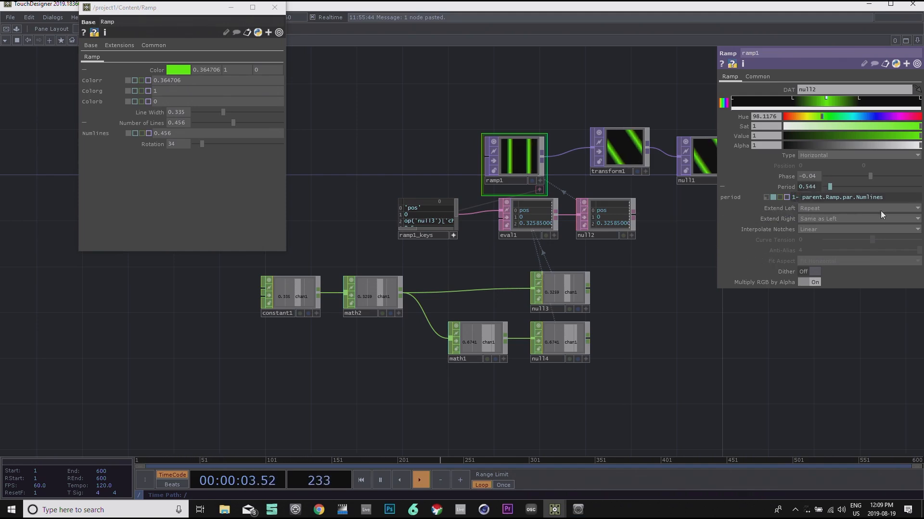
# Step: Test the inverted Number of Lines up to 0.929, moving the floating parameter window clear of the project's menus
pyautogui.moveTo(228, 123); pyautogui.dragTo(299, 126)
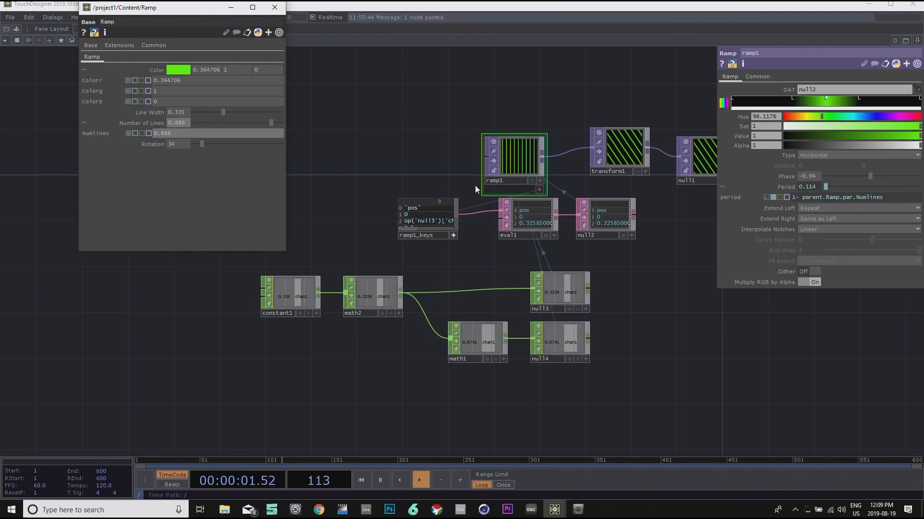
pyautogui.moveTo(270, 124)
pyautogui.mouseDown()
pyautogui.moveTo(289, 123)
pyautogui.moveTo(270, 123)
pyautogui.mouseUp()
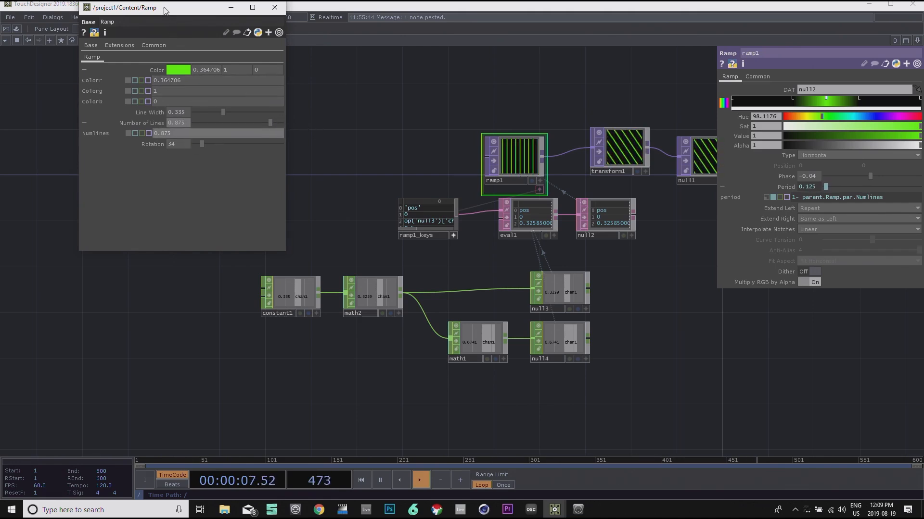
pyautogui.moveTo(164, 12); pyautogui.dragTo(234, 56)
pyautogui.moveTo(327, 170)
pyautogui.mouseDown()
pyautogui.moveTo(270, 163)
pyautogui.moveTo(344, 168)
pyautogui.mouseUp()
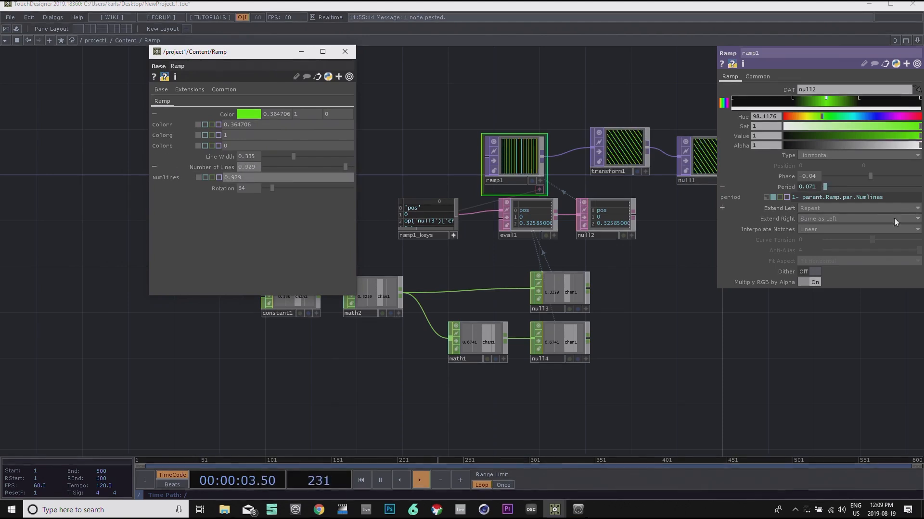
# Step: Enclose ramp1's Period expression in parentheses as (1- parent.Ramp.par.Numlines)
pyautogui.moveTo(891, 199)
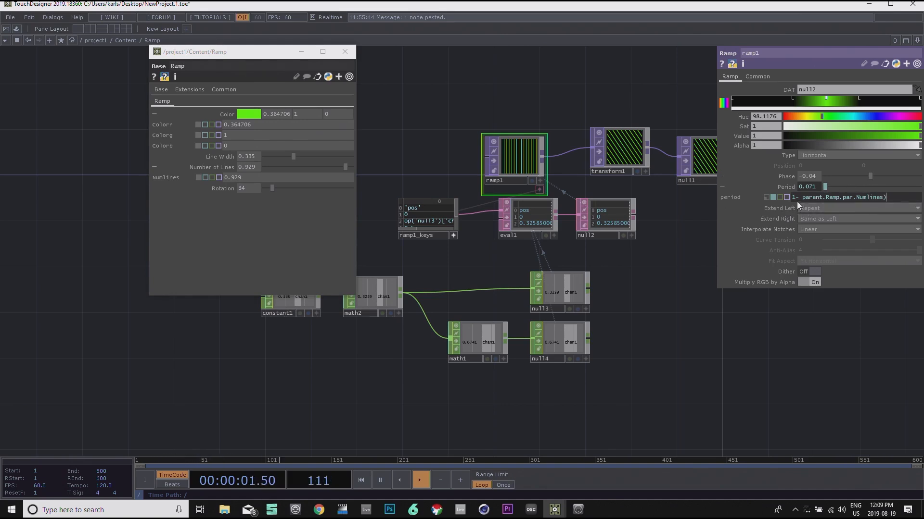
pyautogui.moveTo(793, 198)
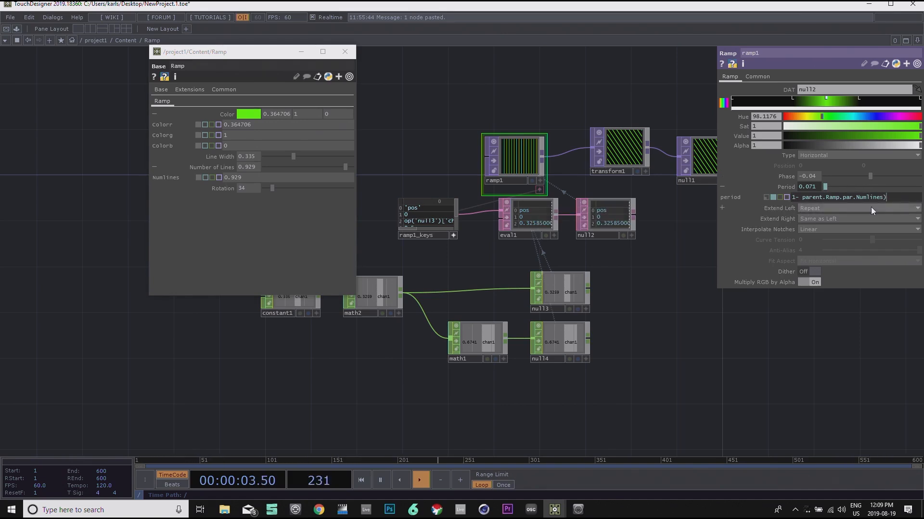
pyautogui.click(792, 198)
pyautogui.write('(')
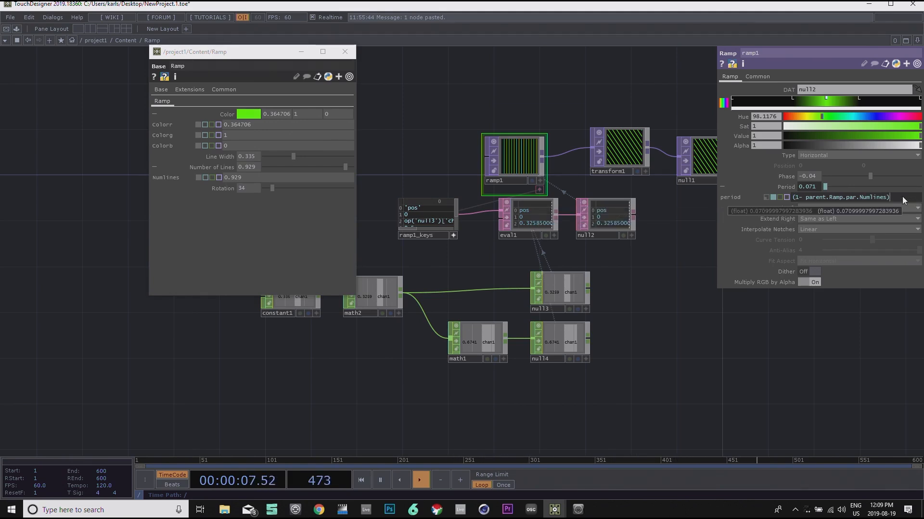
# Step: Try subtracting 0.1 from ramp1's Period expression and test it with Number of Lines at 1
pyautogui.write(' - 0.1')
pyautogui.click(784, 343)
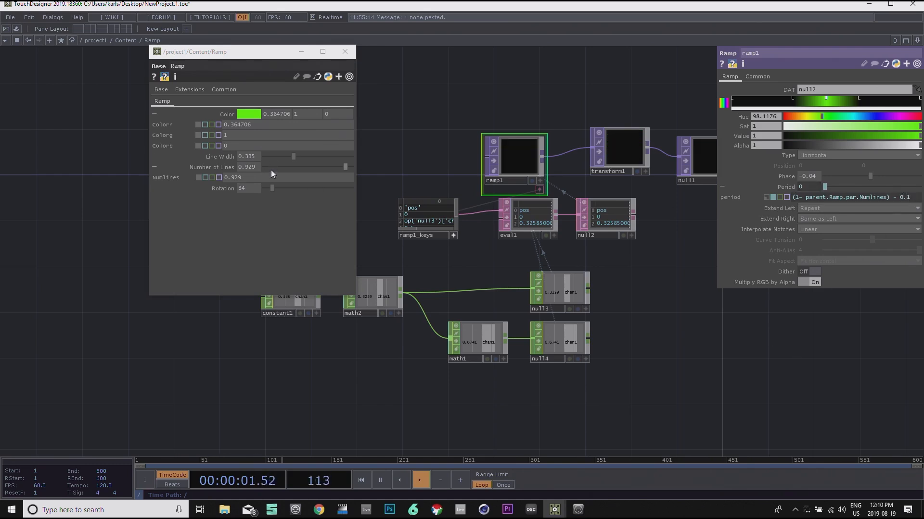
pyautogui.moveTo(318, 167)
pyautogui.mouseDown()
pyautogui.moveTo(342, 164)
pyautogui.moveTo(331, 164)
pyautogui.mouseUp()
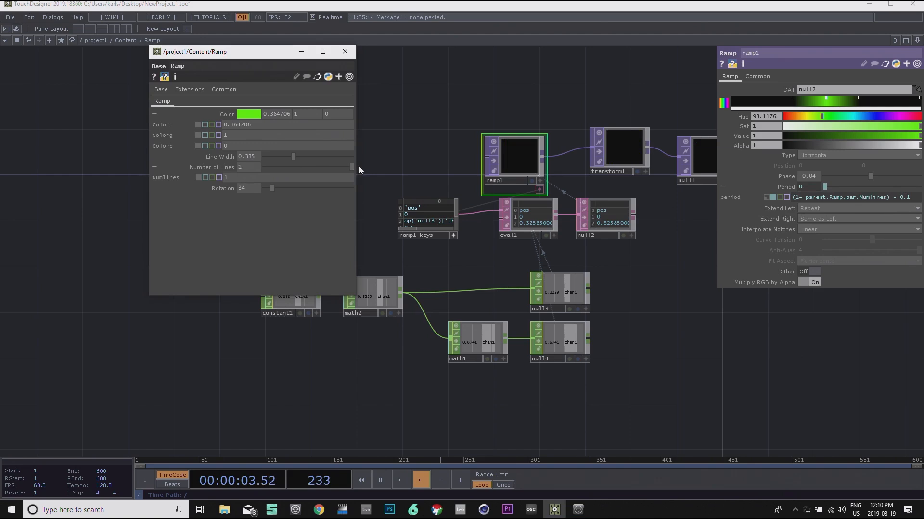
# Step: Remove the 0.1 subtraction from the end of ramp1's Period expression
pyautogui.click(916, 197)
pyautogui.press('BackSpace')
pyautogui.press('BackSpace')
pyautogui.press('BackSpace')
pyautogui.press('BackSpace')
pyautogui.press('BackSpace')
pyautogui.click(668, 311)
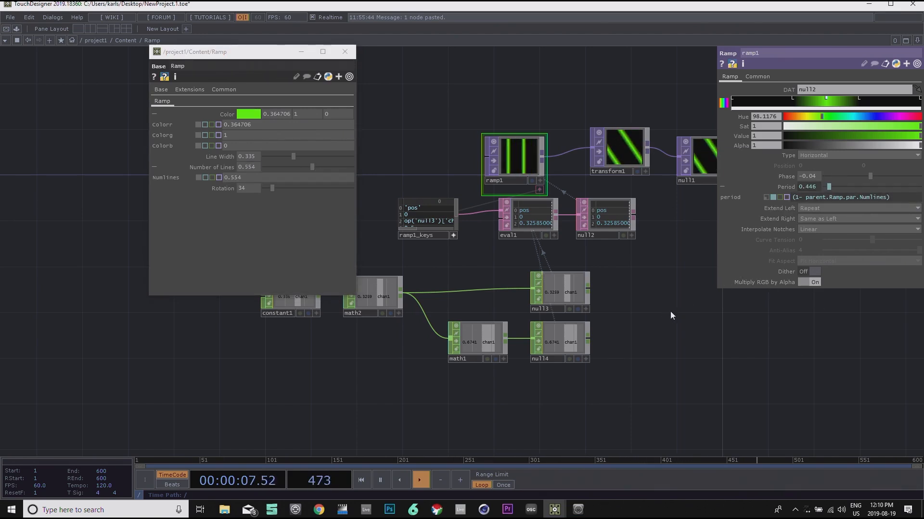
# Step: Switch to the ledControllerTDSummit2019 project, exit its perform mode and go to the Content network with the ramp components
pyautogui.moveTo(664, 287); pyautogui.dragTo(617, 304)
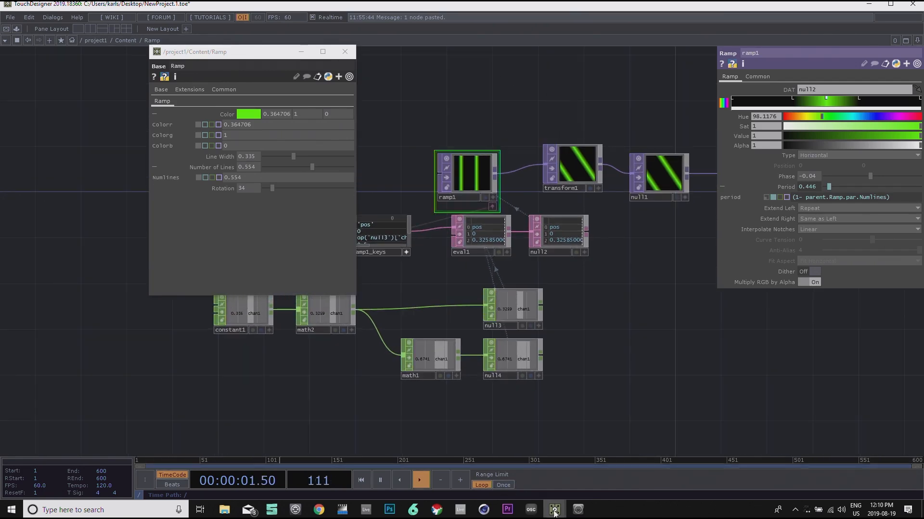
pyautogui.moveTo(554, 510)
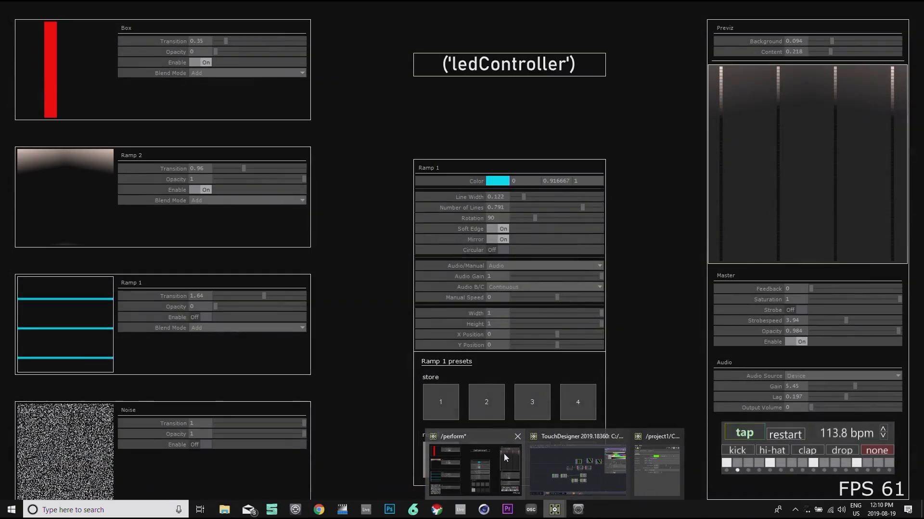
pyautogui.click(498, 451)
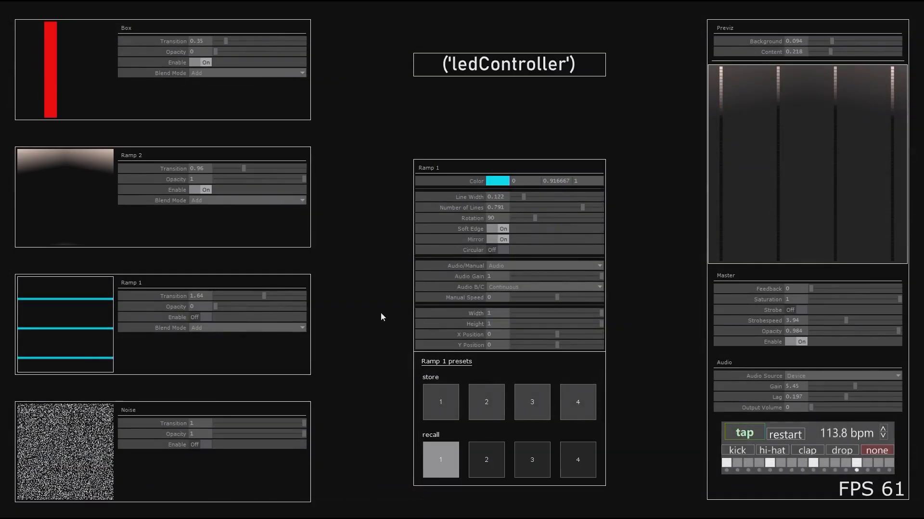
pyautogui.press('Escape')
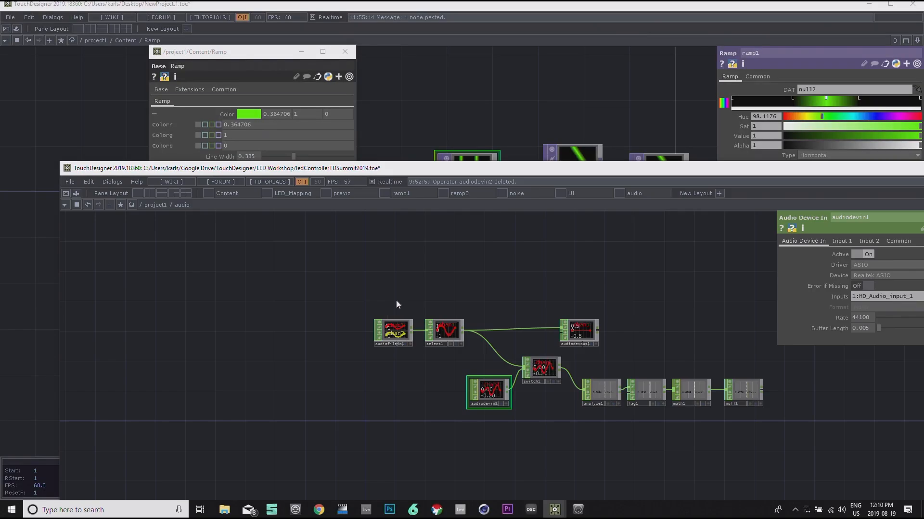
pyautogui.click(169, 204)
pyautogui.click(177, 229)
pyautogui.moveTo(257, 332); pyautogui.dragTo(631, 262)
pyautogui.moveTo(207, 371); pyautogui.dragTo(286, 298)
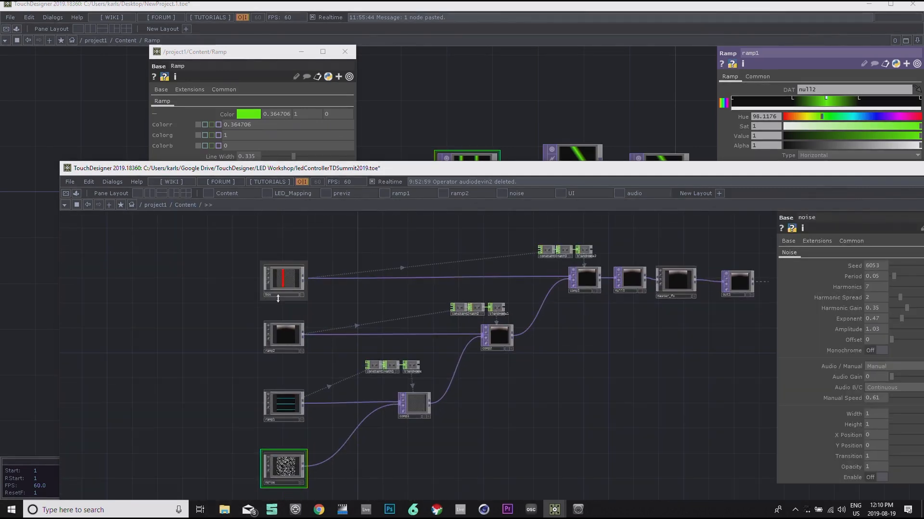
pyautogui.scroll(4, 279, 287)
pyautogui.moveTo(178, 415); pyautogui.dragTo(218, 306)
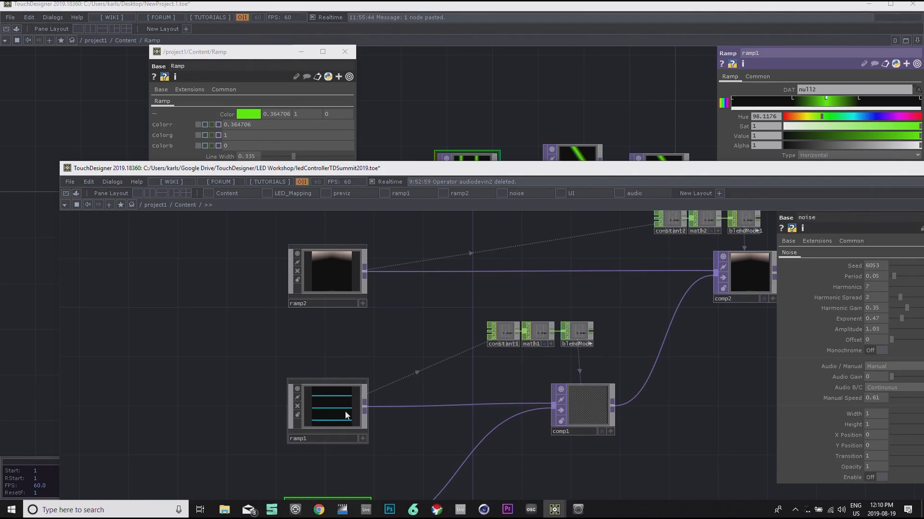
# Step: Examine the Period expression of the ramp1 operator inside the reference project's ramp1 component, and move that project window out of the way
pyautogui.doubleClick(346, 412)
pyautogui.moveTo(609, 442); pyautogui.dragTo(577, 332)
pyautogui.scroll(5, 465, 435)
pyautogui.moveTo(493, 390); pyautogui.dragTo(573, 288)
pyautogui.moveTo(541, 394); pyautogui.dragTo(496, 482)
pyautogui.moveTo(613, 327); pyautogui.dragTo(579, 321)
pyautogui.click(564, 312)
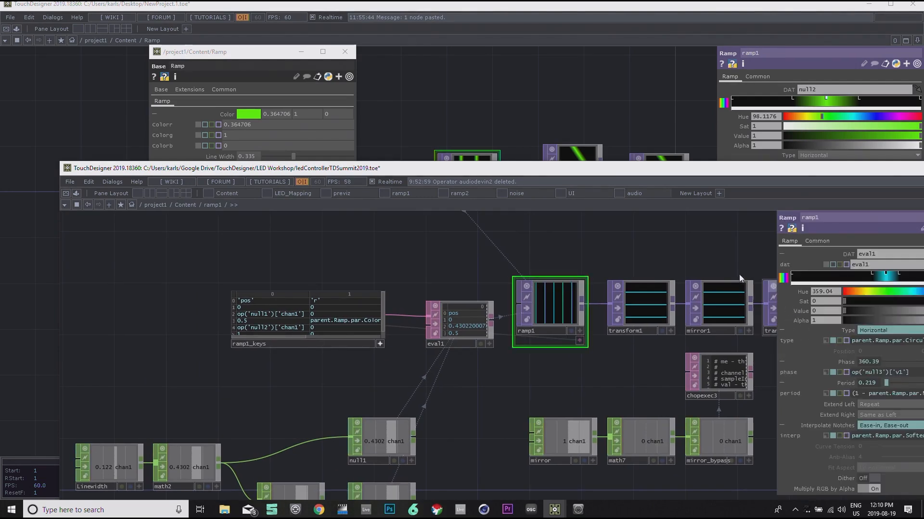
pyautogui.moveTo(740, 171); pyautogui.dragTo(569, 97)
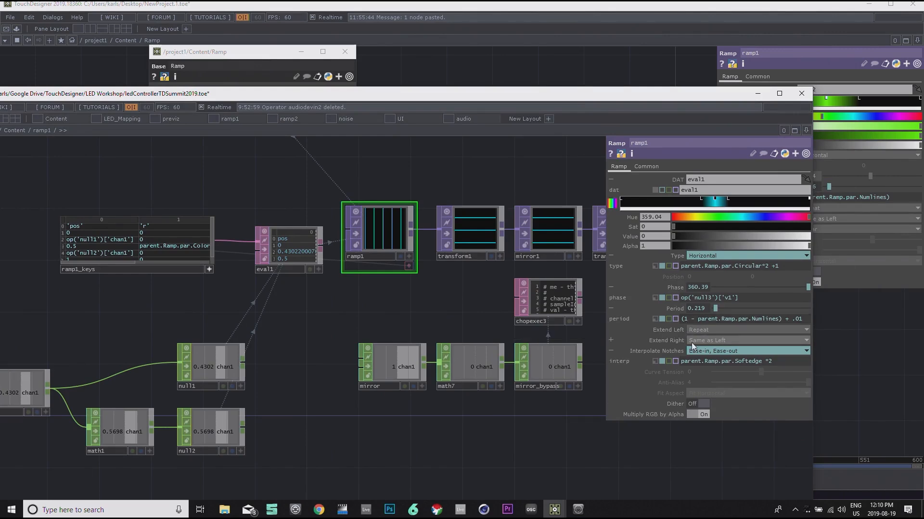
pyautogui.moveTo(492, 97); pyautogui.dragTo(548, 503)
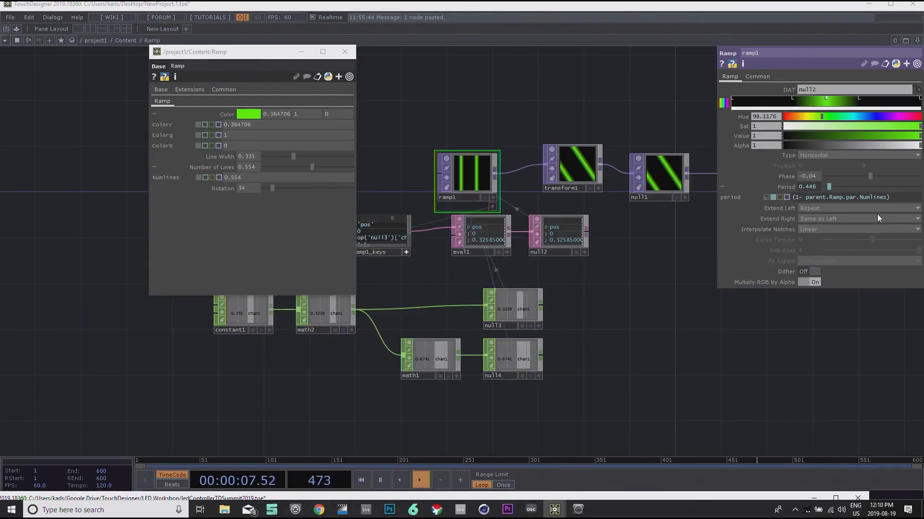
# Step: Add 0.01 to the end of ramp1's Period expression so it reads (1- parent.Ramp.par.Numlines) + 0.01
pyautogui.click(893, 196)
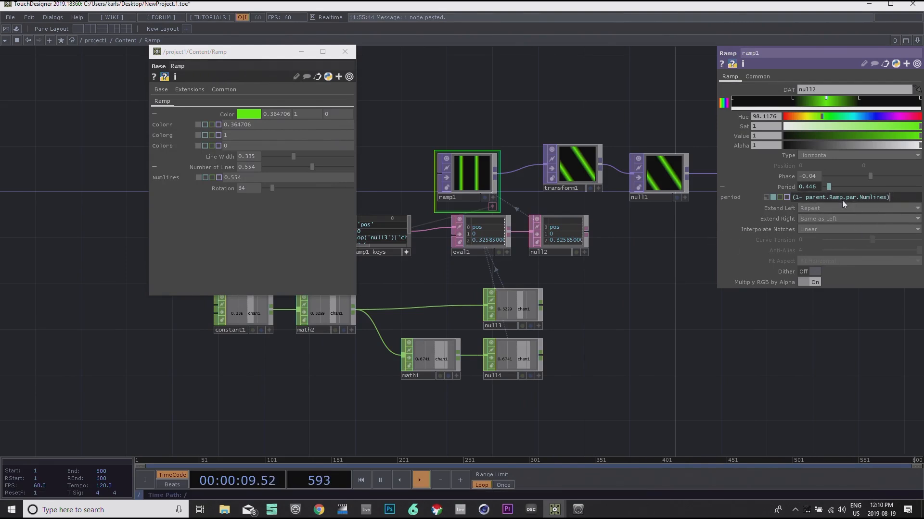
pyautogui.moveTo(884, 198)
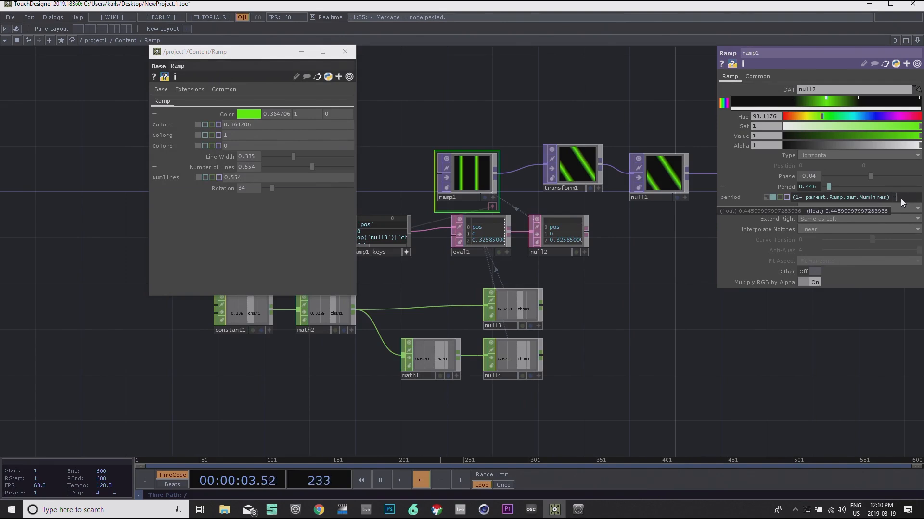
pyautogui.write('+')
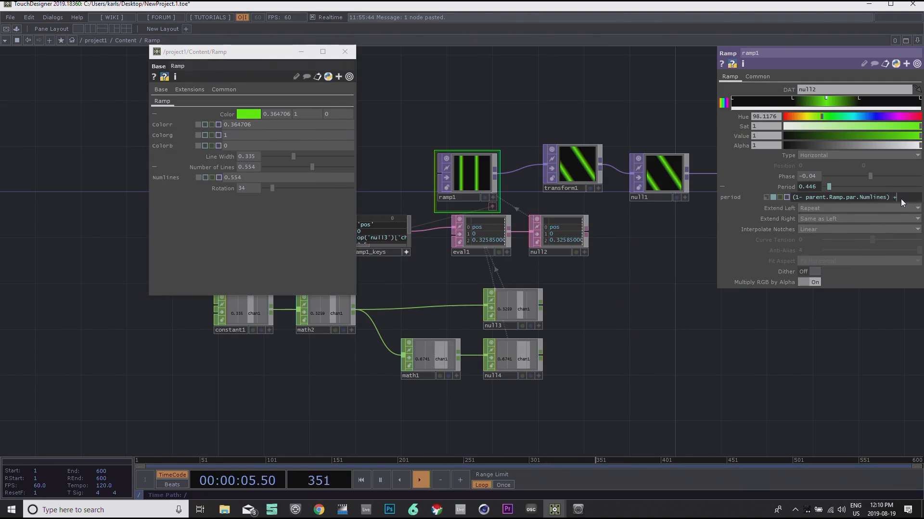
pyautogui.write('0.01')
pyautogui.click(671, 315)
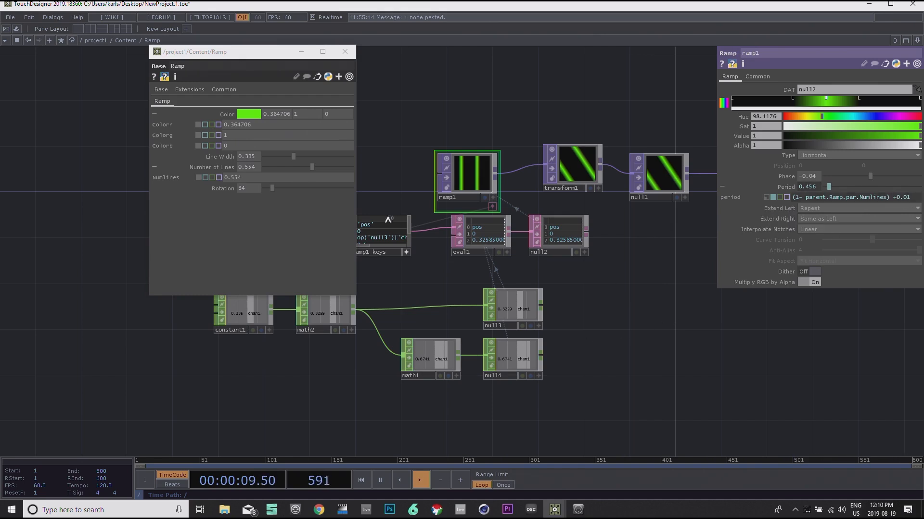
# Step: Test the Ramp component's Number of Lines at 1, and bring it down to about 0.325
pyautogui.moveTo(308, 168); pyautogui.dragTo(404, 174)
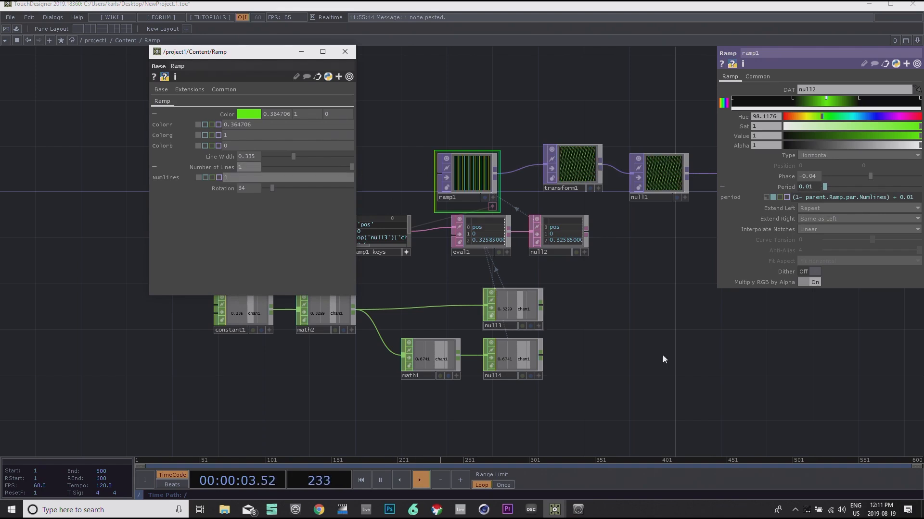
pyautogui.moveTo(737, 352); pyautogui.dragTo(694, 334)
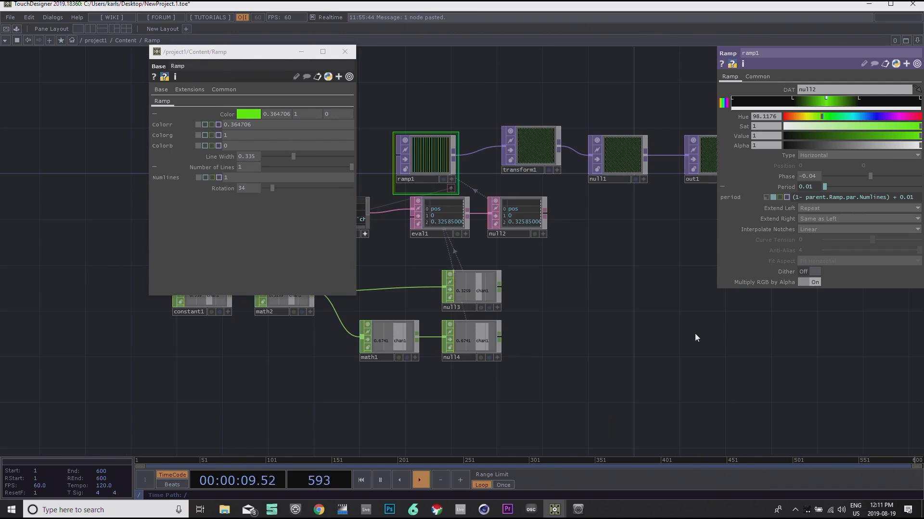
pyautogui.moveTo(599, 250); pyautogui.dragTo(619, 280)
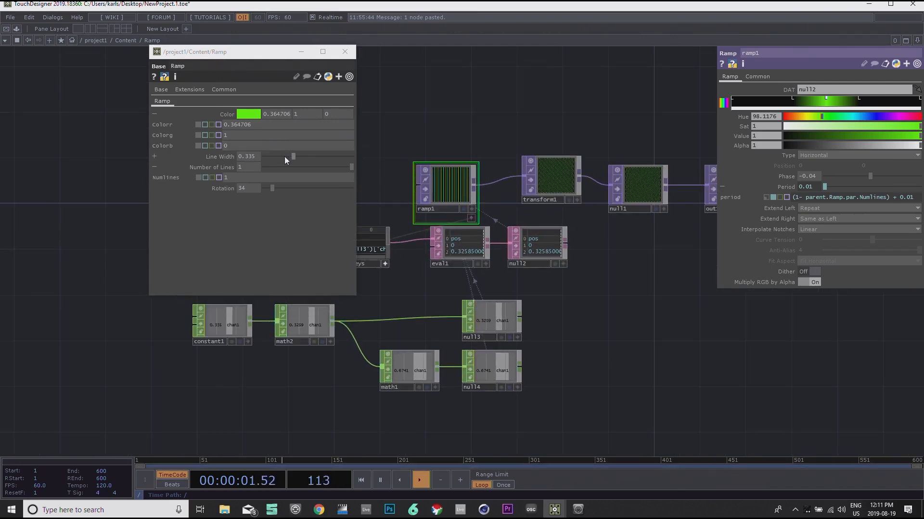
pyautogui.moveTo(328, 169); pyautogui.dragTo(294, 166)
# Step: Preview ramp1 with Interpolate Notches set to Step, and return it to Linear
pyautogui.scroll(4, 429, 147)
pyautogui.moveTo(461, 116); pyautogui.dragTo(531, 127)
pyautogui.moveTo(232, 51); pyautogui.dragTo(109, 67)
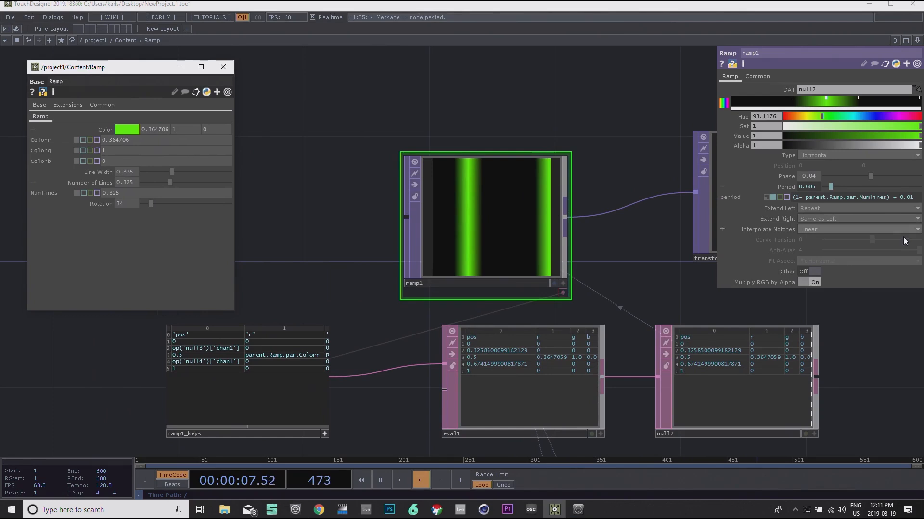
pyautogui.click(821, 230)
pyautogui.click(818, 239)
pyautogui.click(817, 229)
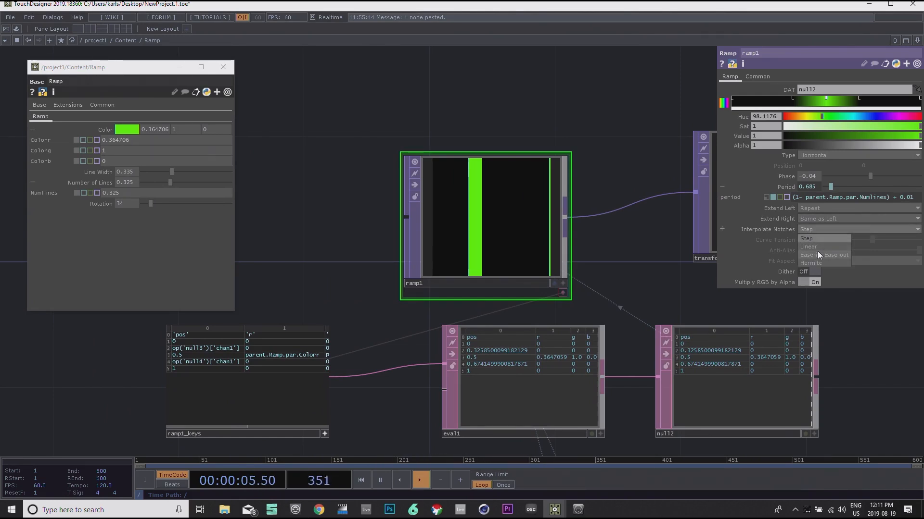
pyautogui.click(818, 247)
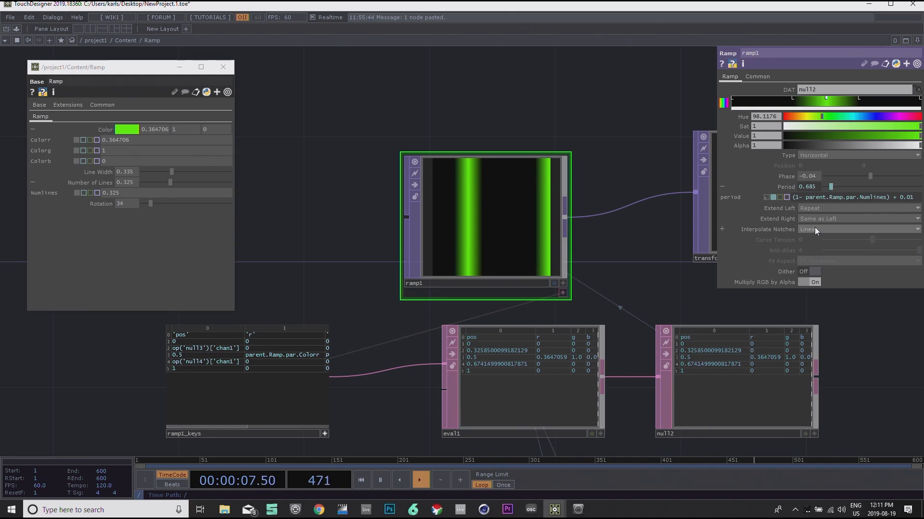
pyautogui.click(815, 227)
pyautogui.click(535, 110)
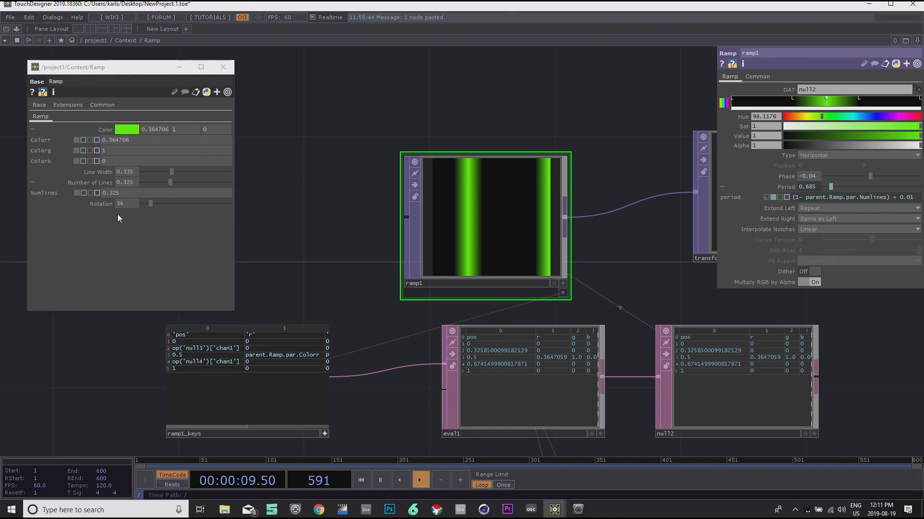
# Step: Customize the Ramp component by adding a Toggle parameter named Soft Edge to its Ramp page
pyautogui.moveTo(422, 108); pyautogui.dragTo(460, 100)
pyautogui.moveTo(87, 67); pyautogui.dragTo(155, 80)
pyautogui.rightClick(152, 39)
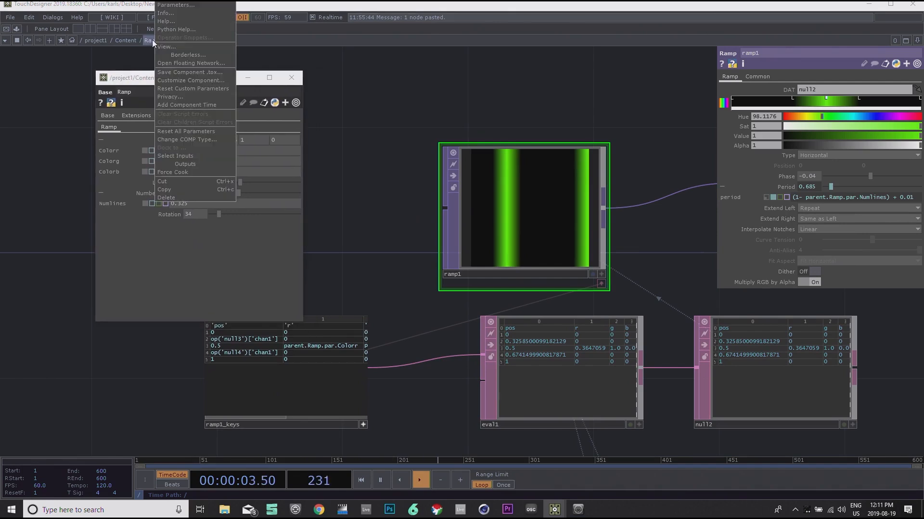
pyautogui.click(194, 79)
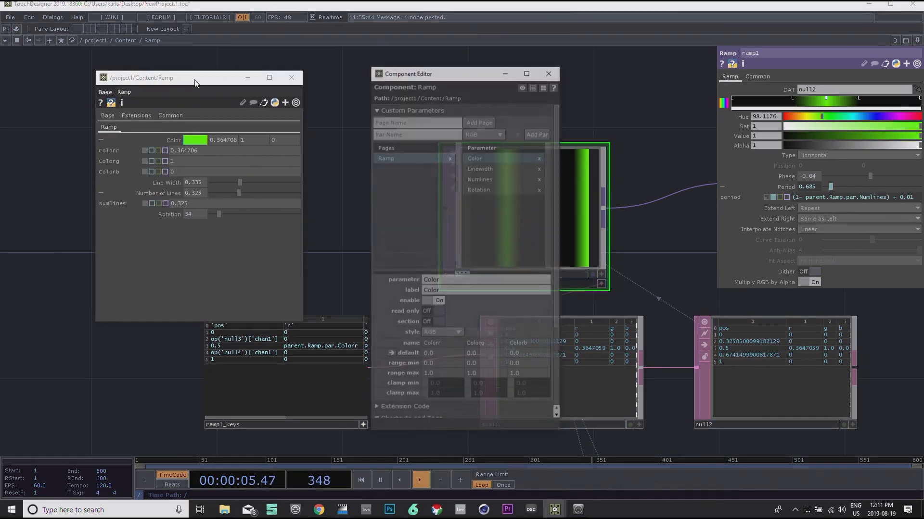
pyautogui.click(405, 134)
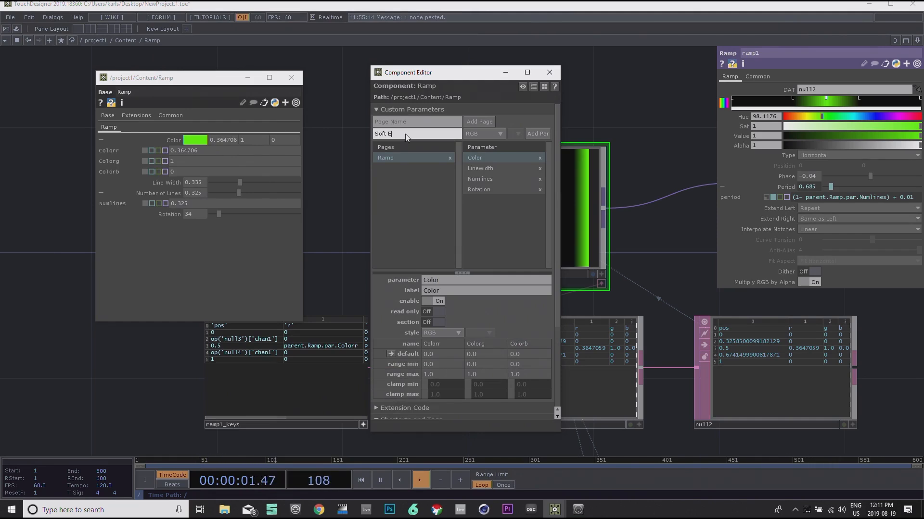
pyautogui.click(483, 134)
pyautogui.click(558, 168)
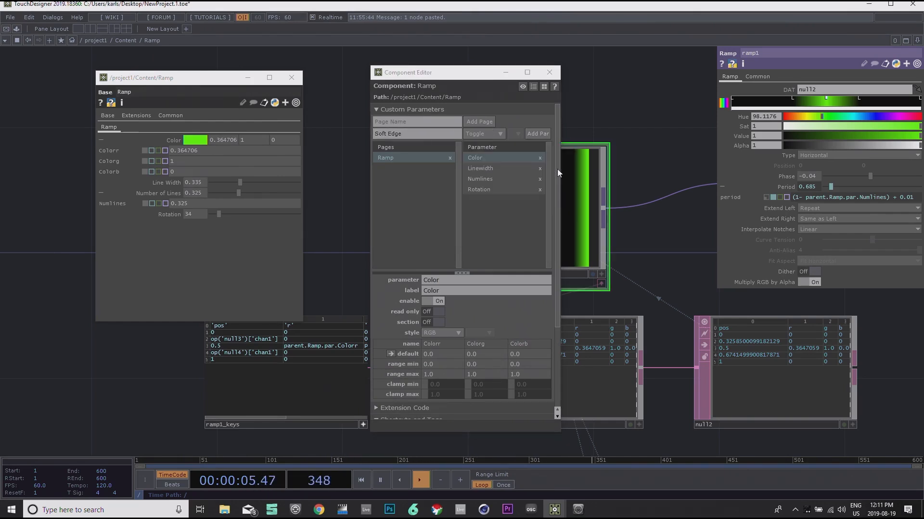
pyautogui.click(538, 134)
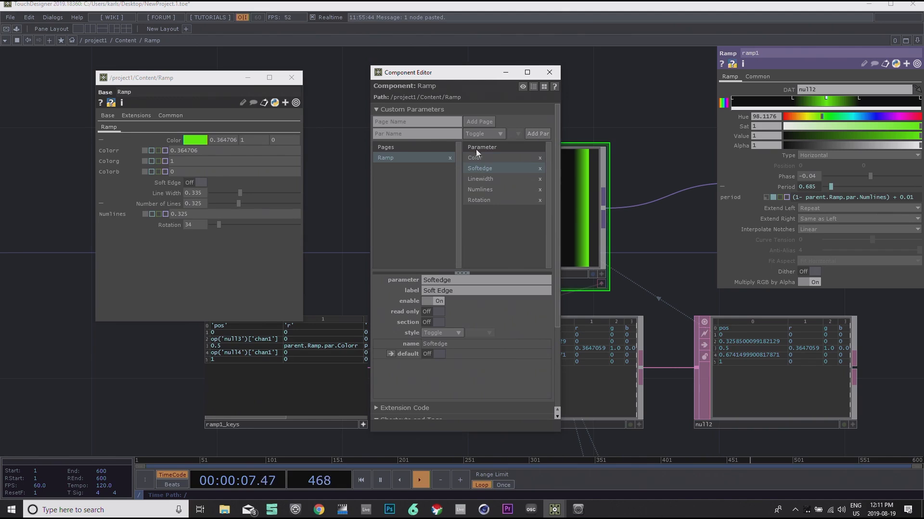
# Step: Compare the Linear and Step options of ramp1's Interpolate Notches, ending on Step
pyautogui.moveTo(443, 76); pyautogui.dragTo(391, 63)
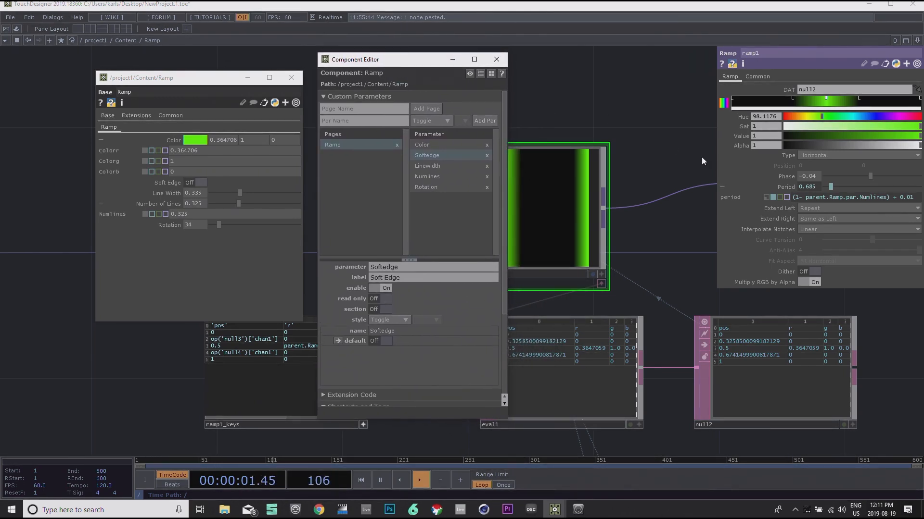
pyautogui.moveTo(617, 118); pyautogui.dragTo(649, 125)
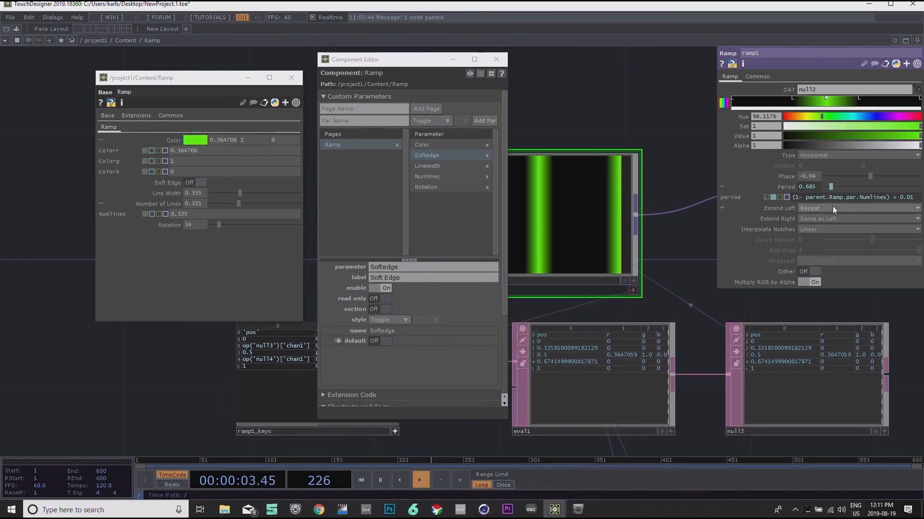
pyautogui.click(833, 230)
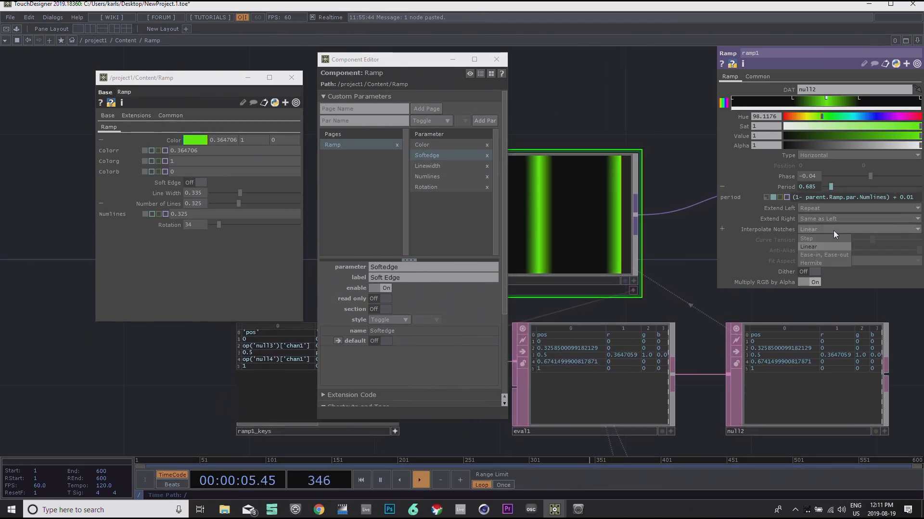
pyautogui.click(821, 243)
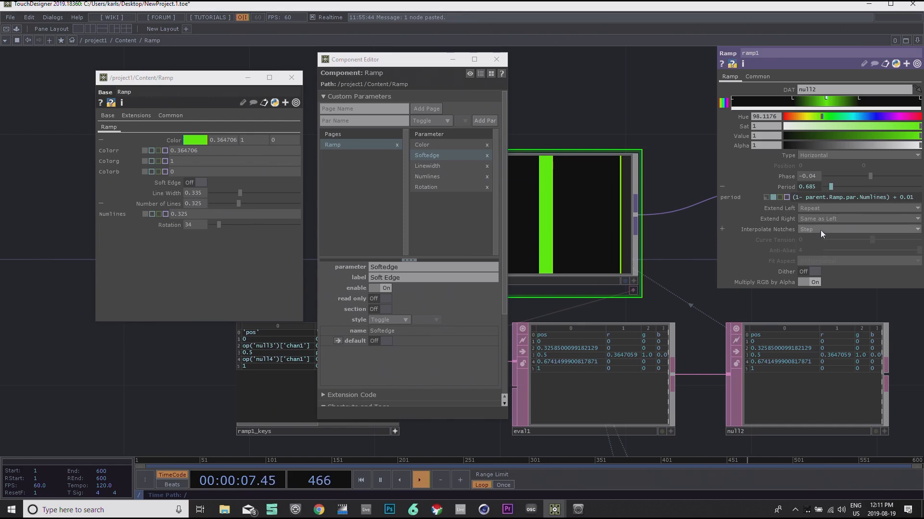
pyautogui.click(822, 229)
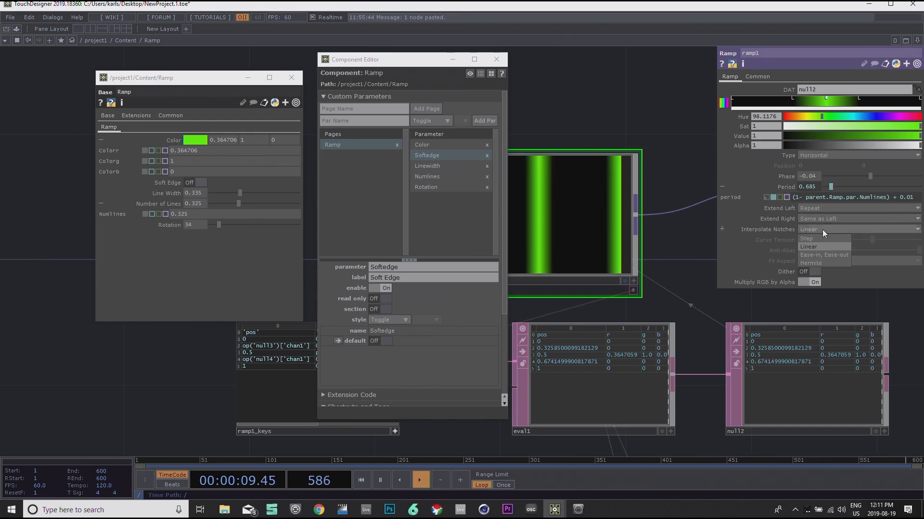
pyautogui.click(812, 238)
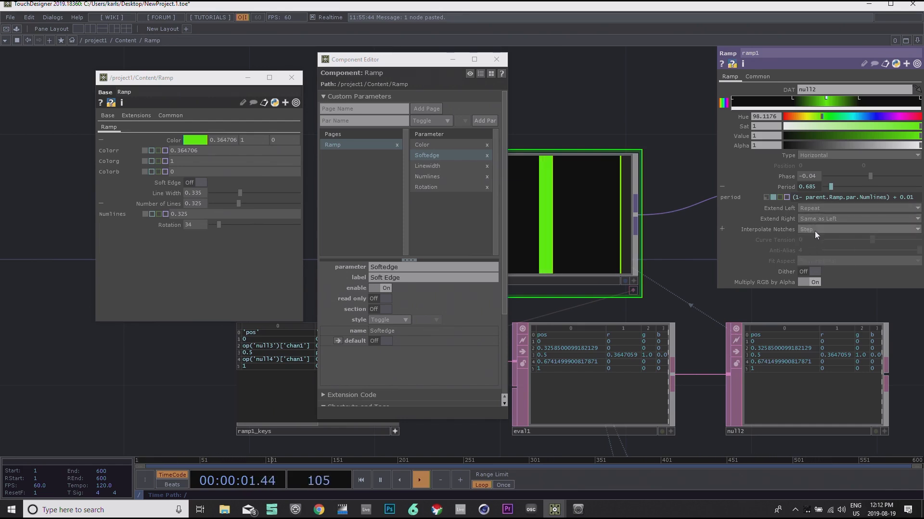
pyautogui.moveTo(390, 66); pyautogui.dragTo(188, 73)
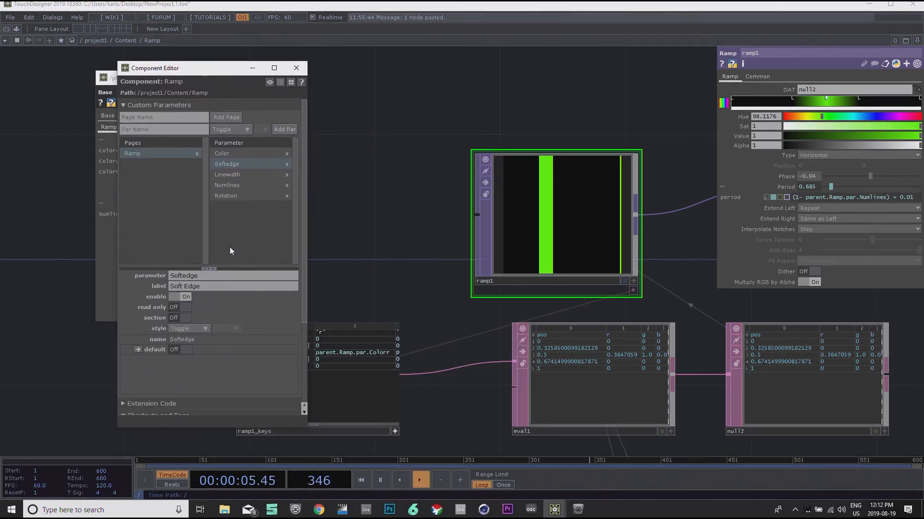
# Step: Check the index values of Linear and Step, and drive ramp1's Interpolate Notches with the expression parent.Ramp.par.Softedge
pyautogui.click(721, 230)
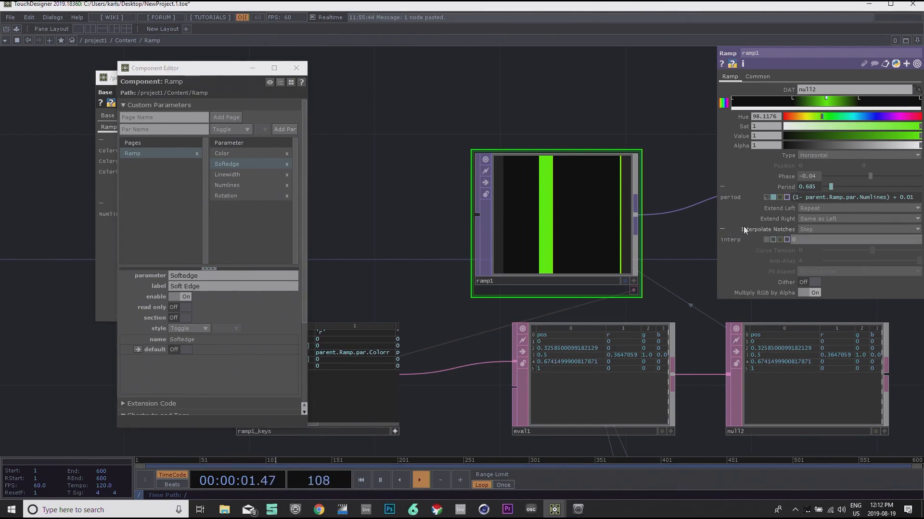
pyautogui.click(824, 229)
pyautogui.click(819, 244)
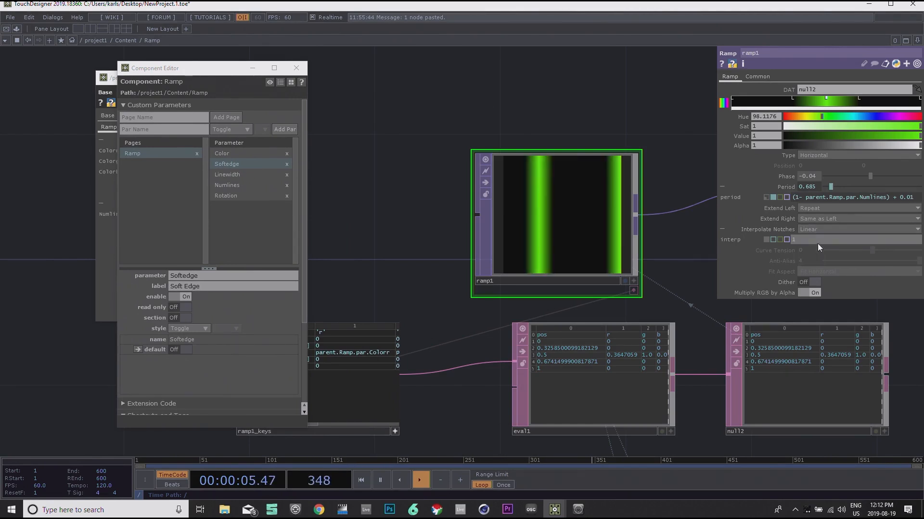
pyautogui.click(815, 231)
pyautogui.click(813, 237)
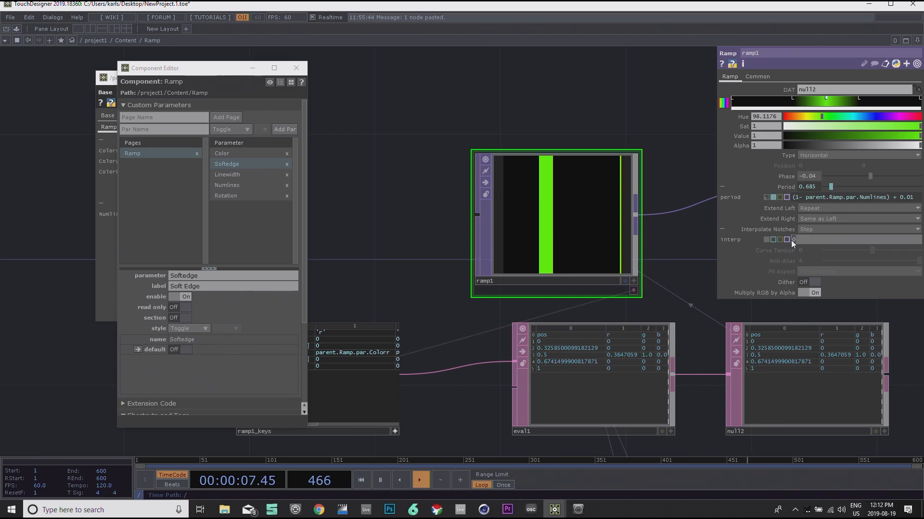
pyautogui.write('arent.Ramp.par.Softedge')
pyautogui.press('Return')
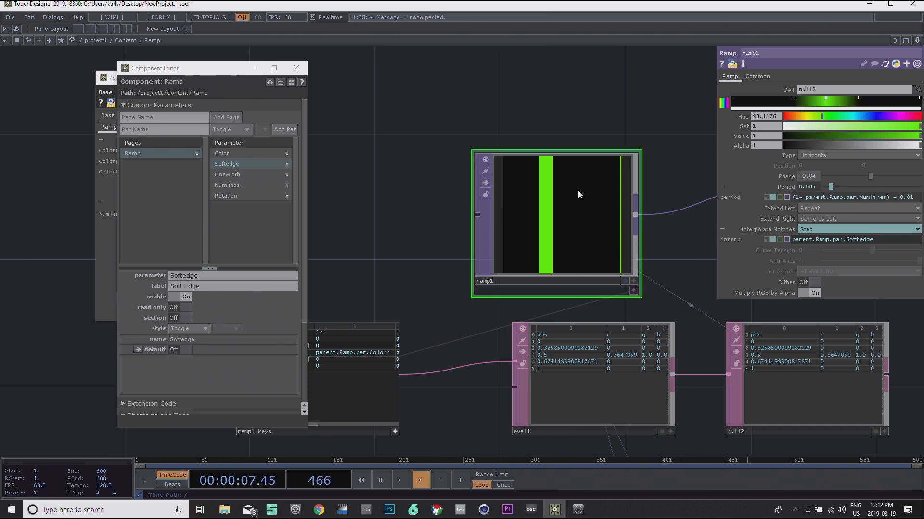
# Step: Close the component editor and test the Ramp component's Soft Edge toggle off and on, leaving it on
pyautogui.moveTo(309, 208); pyautogui.dragTo(467, 63)
pyautogui.click(199, 184)
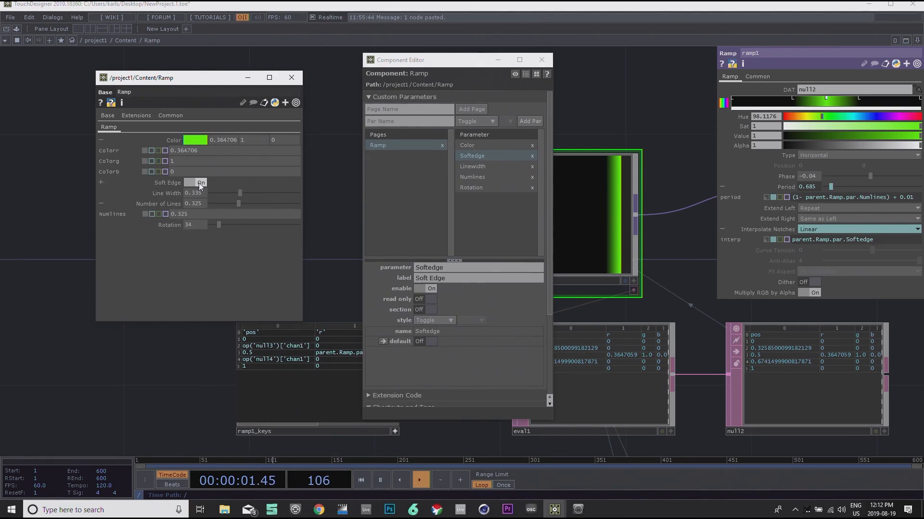
pyautogui.click(541, 60)
pyautogui.click(199, 183)
pyautogui.click(200, 182)
pyautogui.click(200, 183)
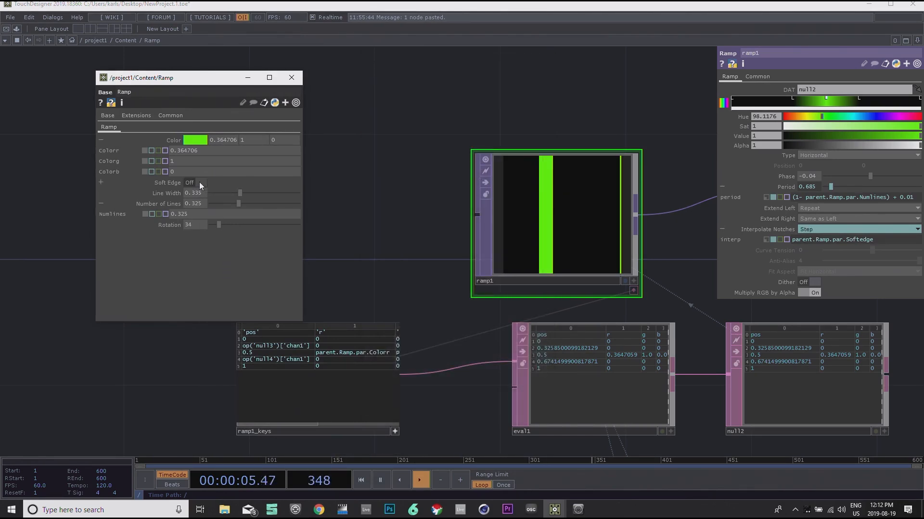
pyautogui.click(199, 183)
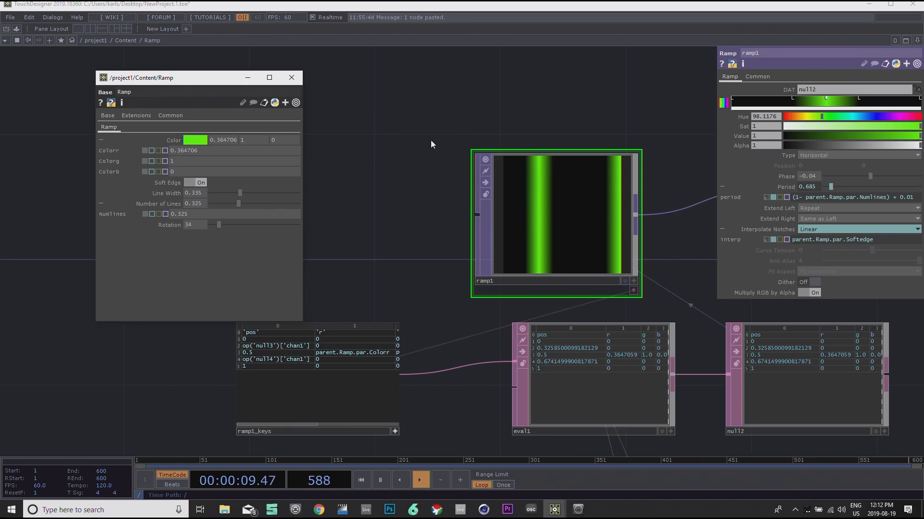
# Step: Close the Ramp component's parameter window and move out1 and null1 further away to make room after transform1
pyautogui.click(291, 77)
pyautogui.moveTo(385, 100); pyautogui.dragTo(77, 127)
pyautogui.scroll(-4, 298, 128)
pyautogui.moveTo(608, 302); pyautogui.dragTo(404, 324)
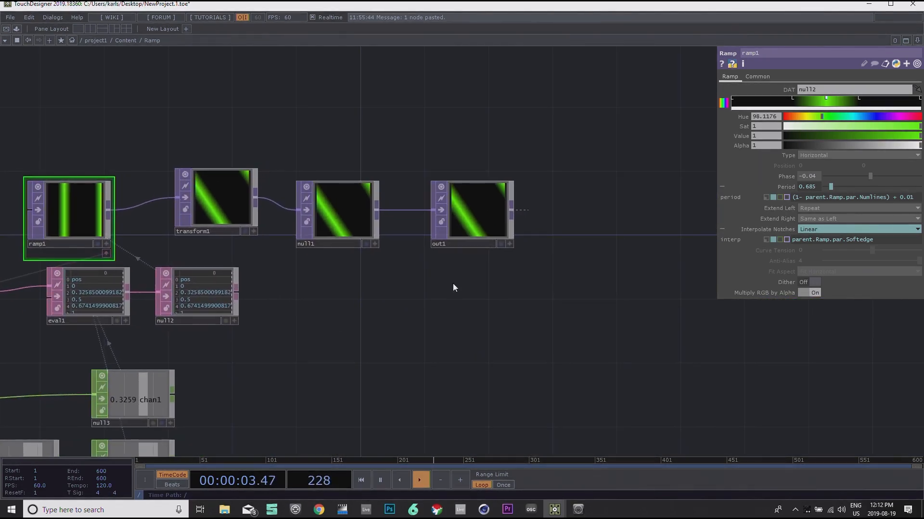
pyautogui.moveTo(470, 212); pyautogui.dragTo(591, 199)
pyautogui.moveTo(314, 223); pyautogui.dragTo(476, 204)
pyautogui.moveTo(428, 290); pyautogui.dragTo(568, 287)
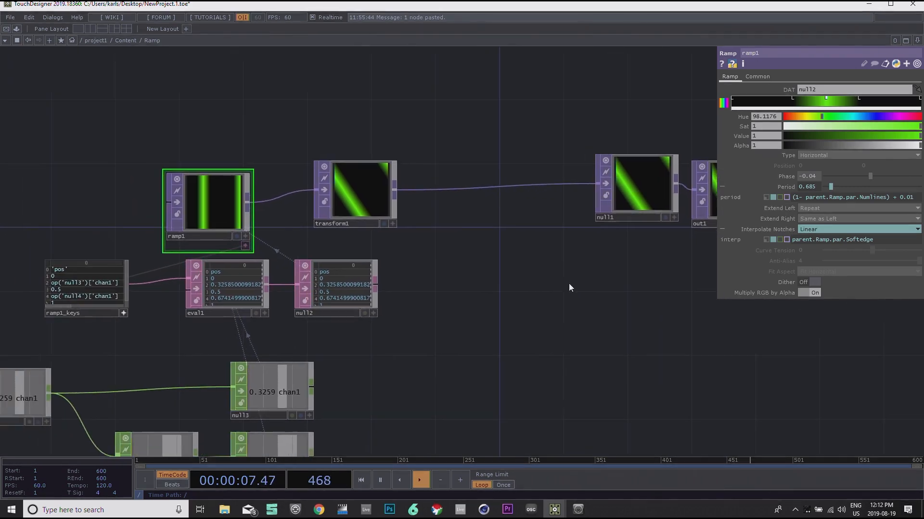
pyautogui.moveTo(494, 144); pyautogui.dragTo(469, 137)
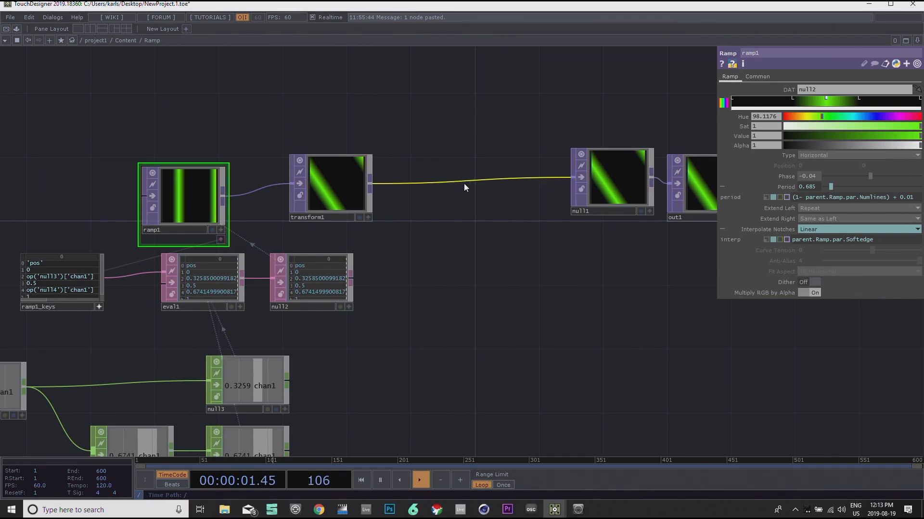
# Step: Insert a Mirror TOP into the connection between transform1 and null1
pyautogui.rightClick(370, 184)
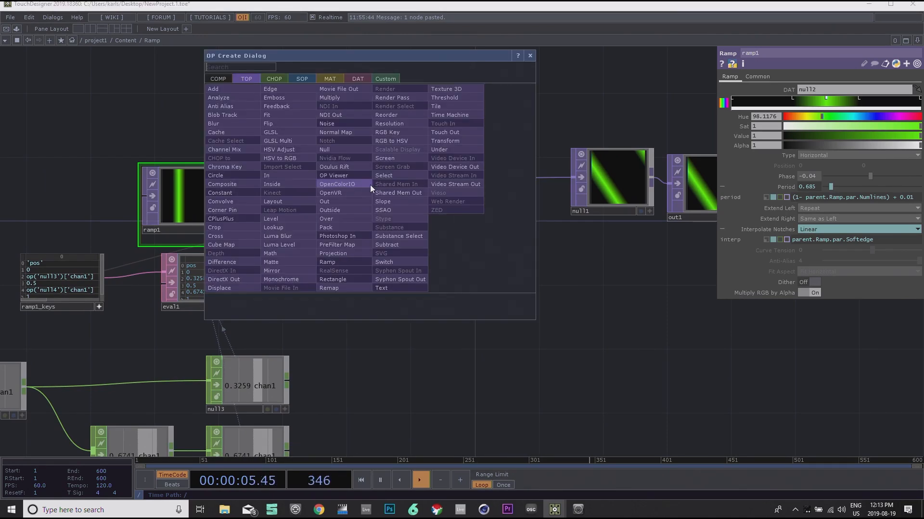
pyautogui.write('mirr')
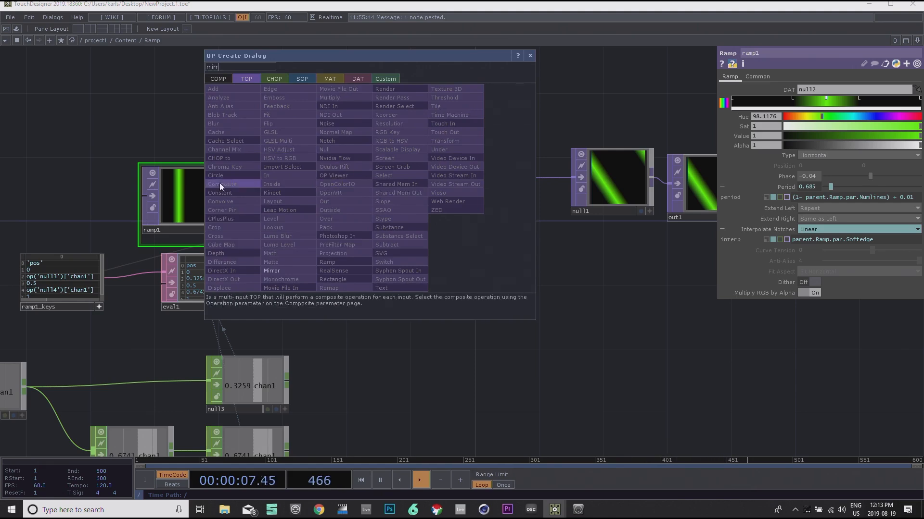
pyautogui.click(283, 271)
pyautogui.click(461, 184)
pyautogui.moveTo(518, 285); pyautogui.dragTo(559, 293)
# Step: Set mirror1's Rotate to 90
pyautogui.moveTo(476, 104); pyautogui.dragTo(477, 111)
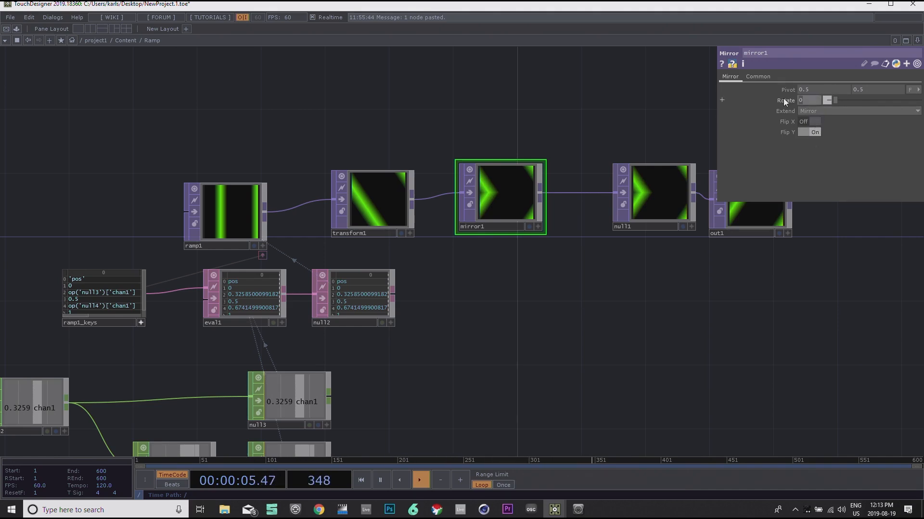
pyautogui.write('90')
pyautogui.press('Return')
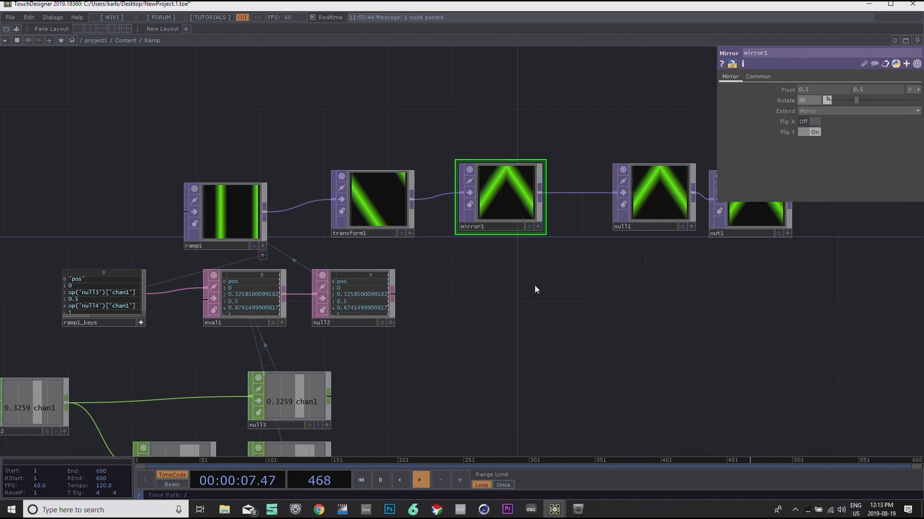
pyautogui.moveTo(493, 284); pyautogui.dragTo(491, 293)
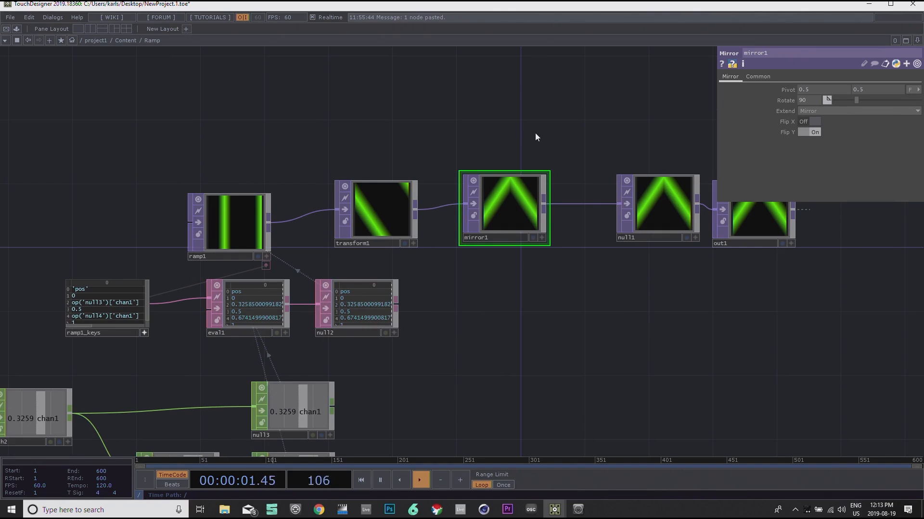
pyautogui.moveTo(510, 240); pyautogui.dragTo(490, 235)
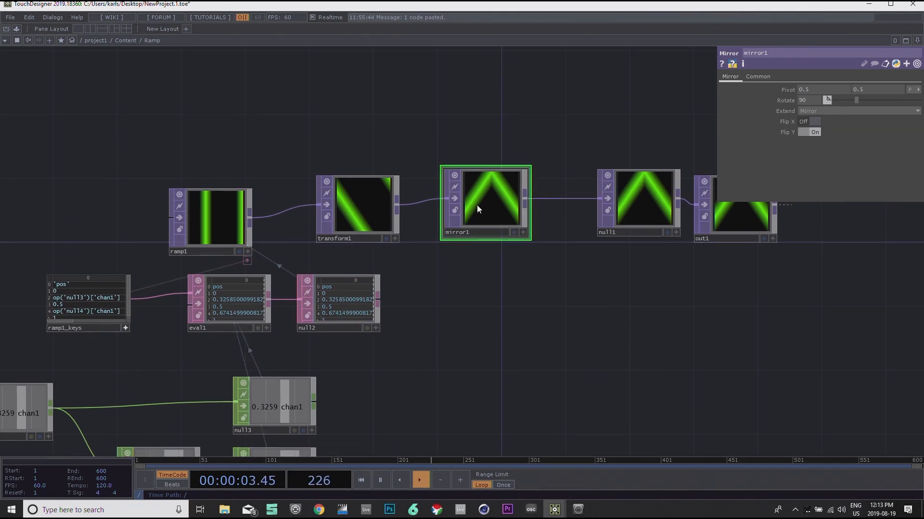
pyautogui.scroll(4, 477, 204)
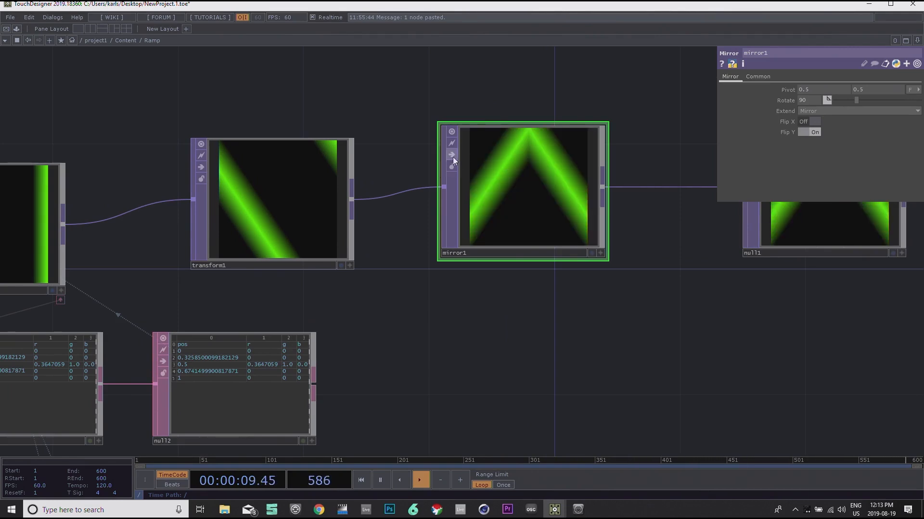
pyautogui.moveTo(559, 332); pyautogui.dragTo(559, 297)
pyautogui.scroll(-3, 559, 295)
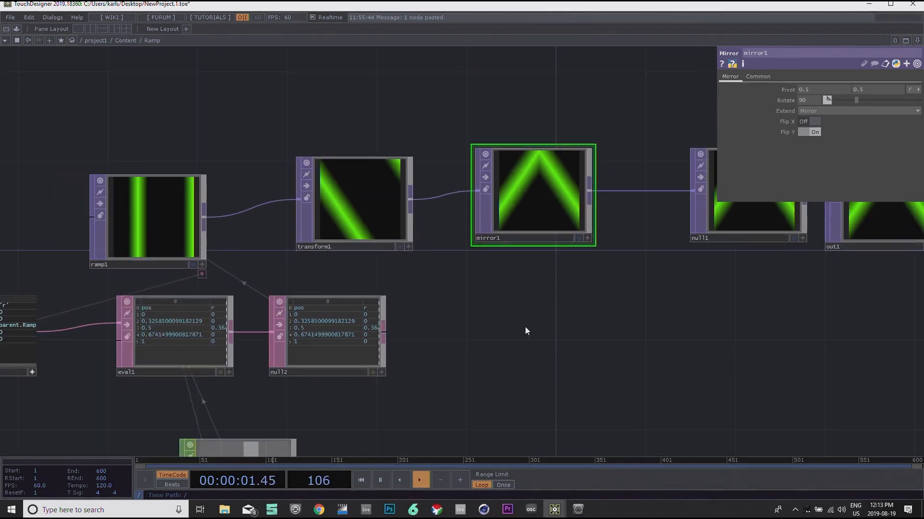
pyautogui.moveTo(513, 327); pyautogui.dragTo(572, 328)
# Step: Open the Ramp component's customization editor and add a Toggle parameter named Mirror to its Ramp page
pyautogui.moveTo(277, 104); pyautogui.dragTo(360, 126)
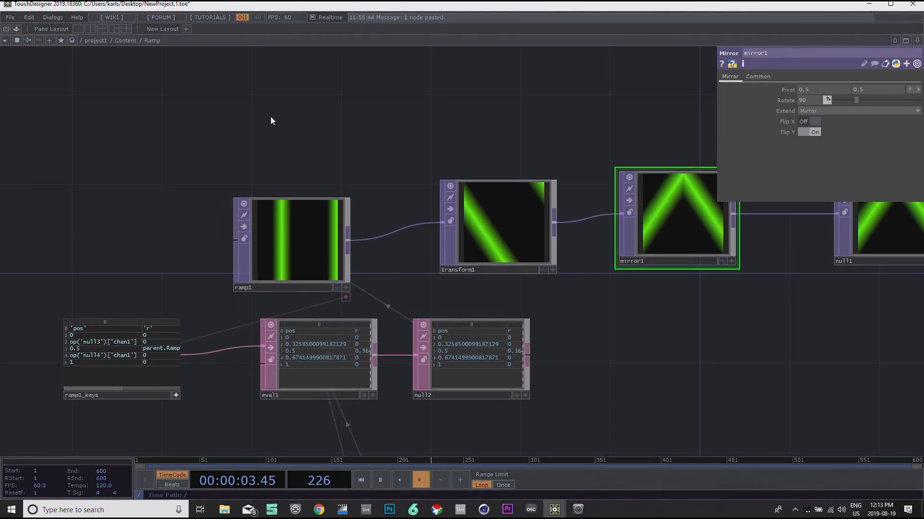
pyautogui.rightClick(154, 42)
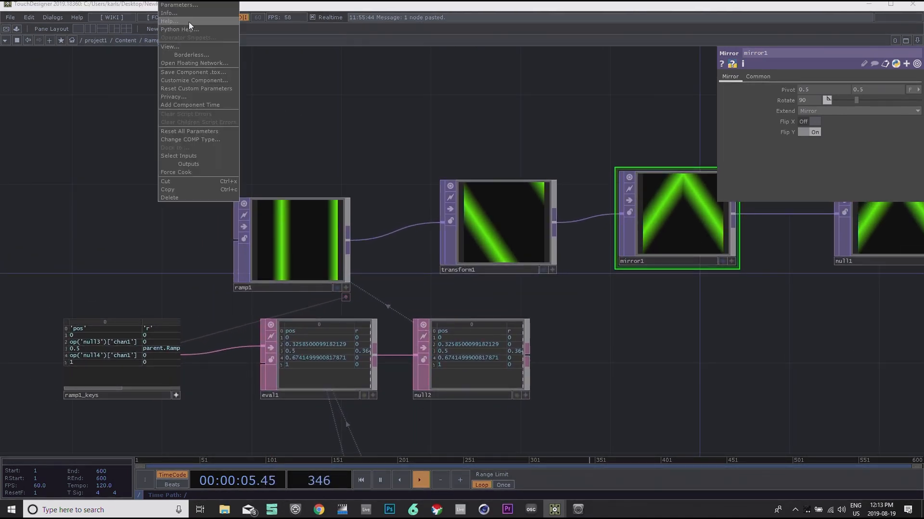
pyautogui.click(183, 79)
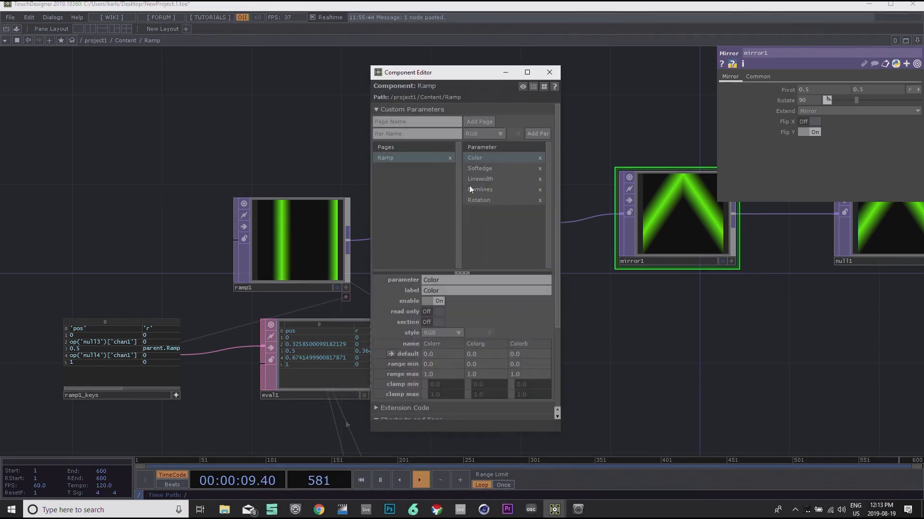
pyautogui.click(397, 136)
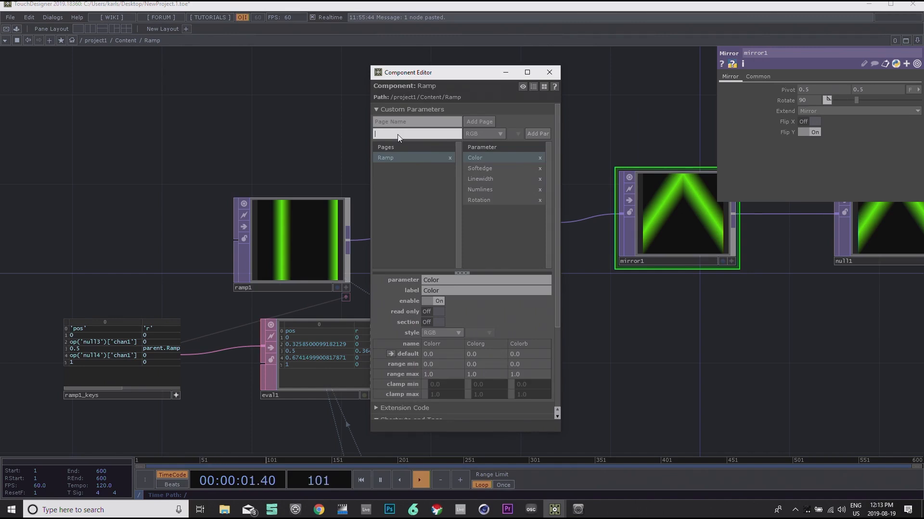
pyautogui.write('Mirror')
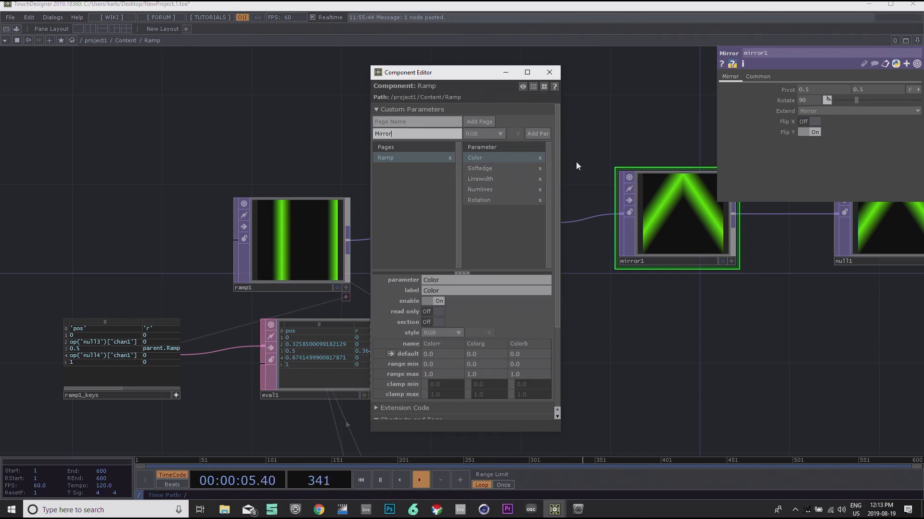
pyautogui.click(497, 134)
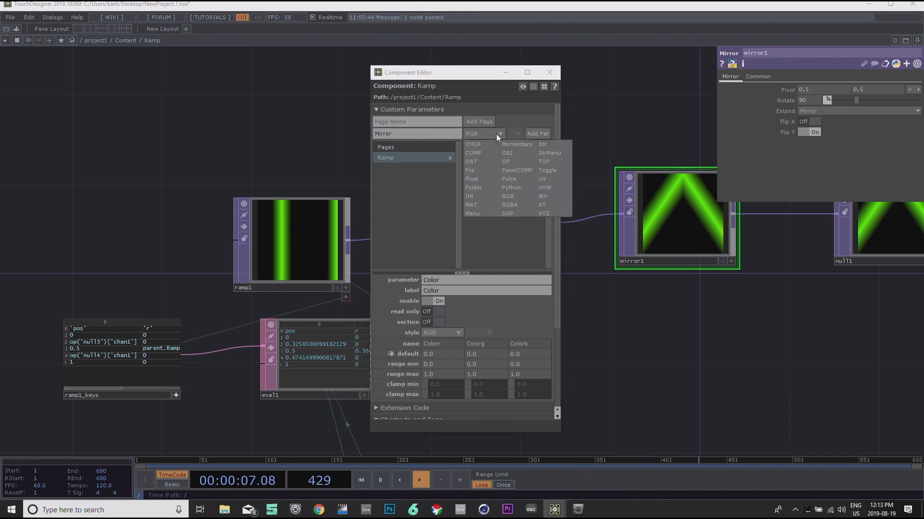
pyautogui.click(547, 170)
pyautogui.click(537, 134)
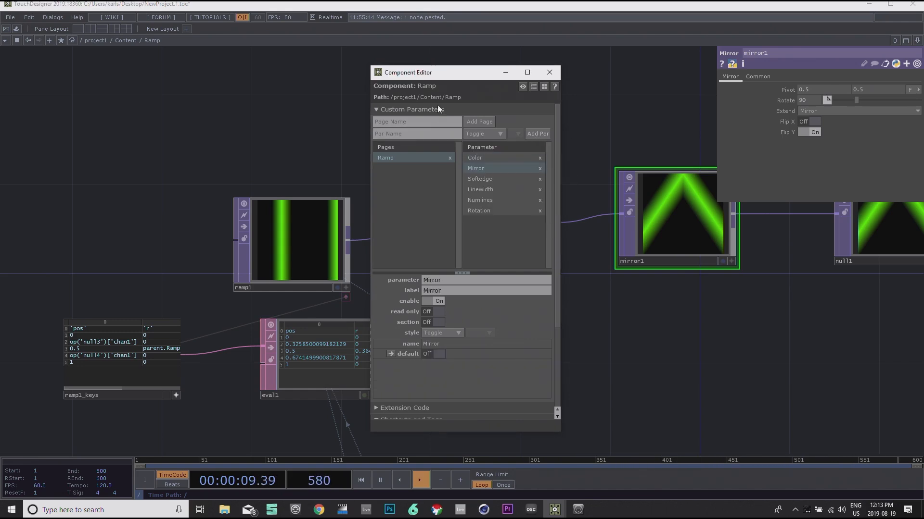
# Step: Move the Component Editor away from the TOP chain and select mirror1 to examine its flip parameters
pyautogui.moveTo(436, 72); pyautogui.dragTo(324, 63)
pyautogui.moveTo(631, 368); pyautogui.dragTo(544, 296)
pyautogui.moveTo(356, 63); pyautogui.dragTo(264, 66)
pyautogui.click(593, 185)
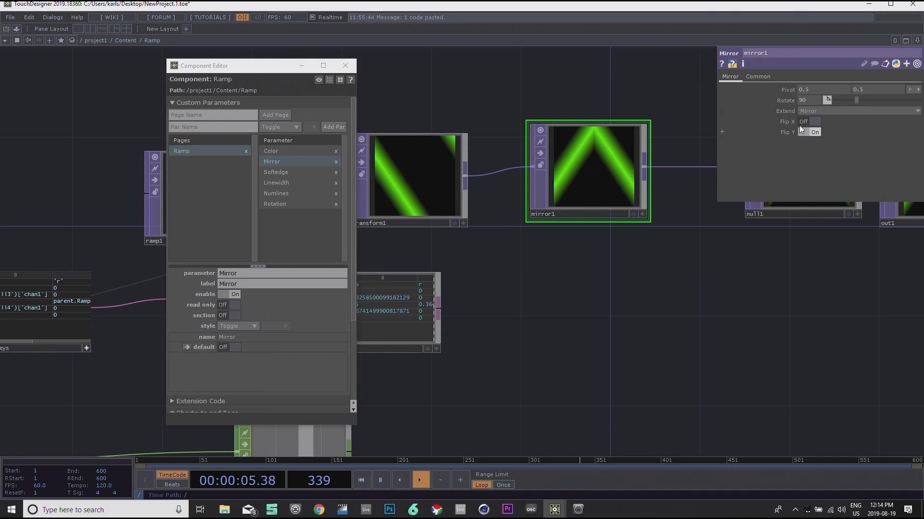
pyautogui.moveTo(665, 284); pyautogui.dragTo(736, 276)
pyautogui.moveTo(810, 297); pyautogui.dragTo(683, 250)
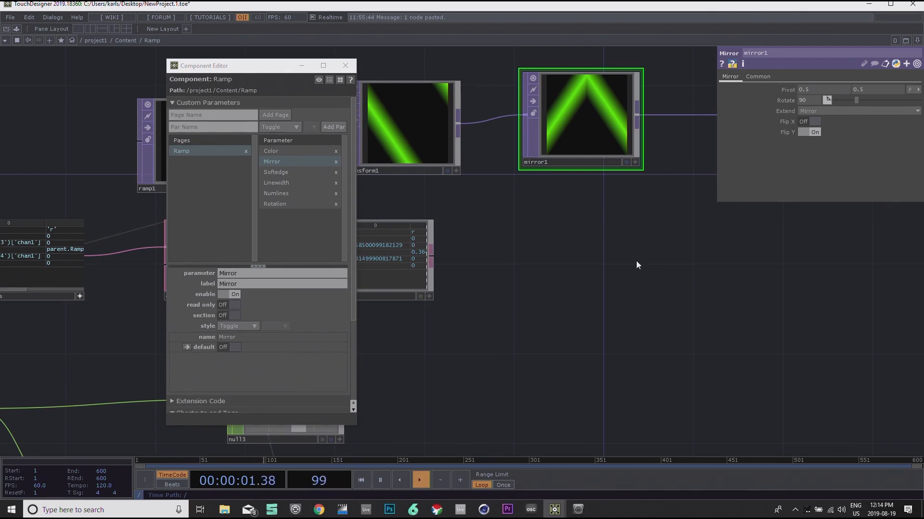
pyautogui.moveTo(450, 221); pyautogui.dragTo(477, 224)
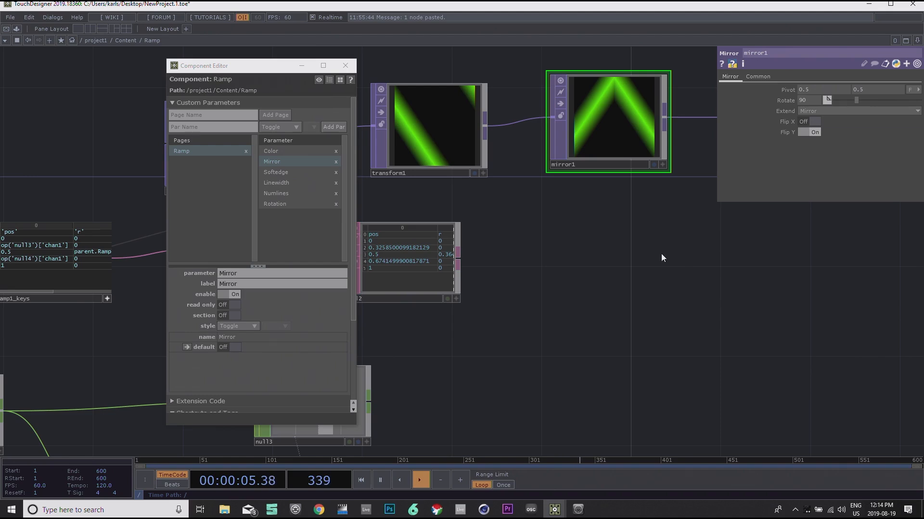
pyautogui.moveTo(660, 261); pyautogui.dragTo(761, 397)
pyautogui.moveTo(537, 213); pyautogui.dragTo(519, 334)
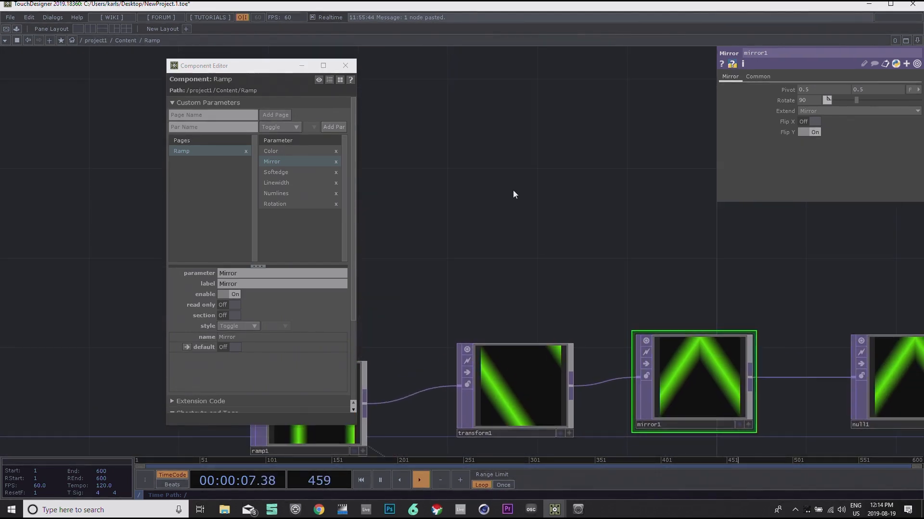
pyautogui.press('Tab')
pyautogui.write('const')
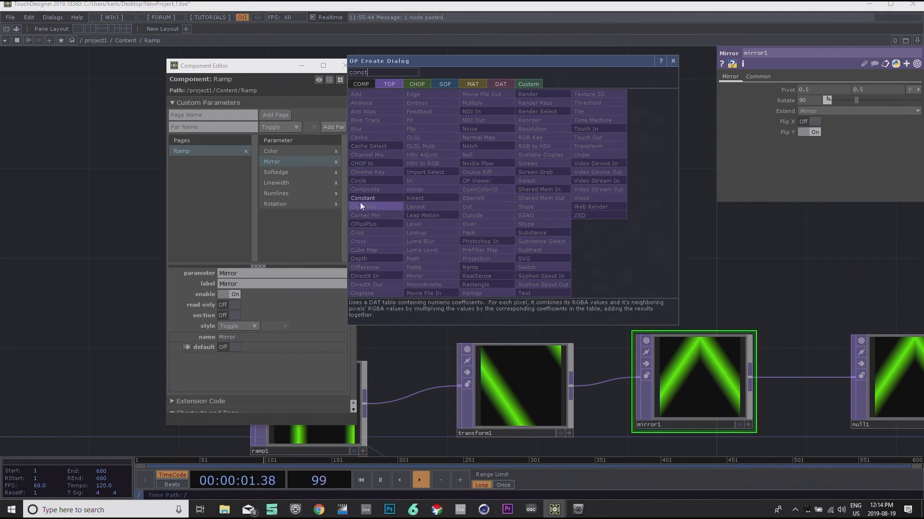
pyautogui.click(363, 198)
pyautogui.click(511, 210)
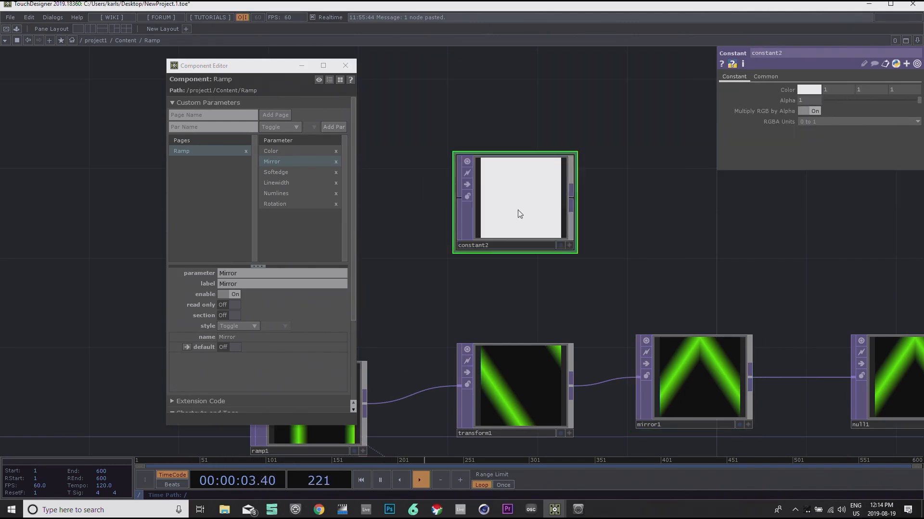
pyautogui.press('Delete')
# Step: Add a Constant CHOP in the empty space above transform1
pyautogui.press('Tab')
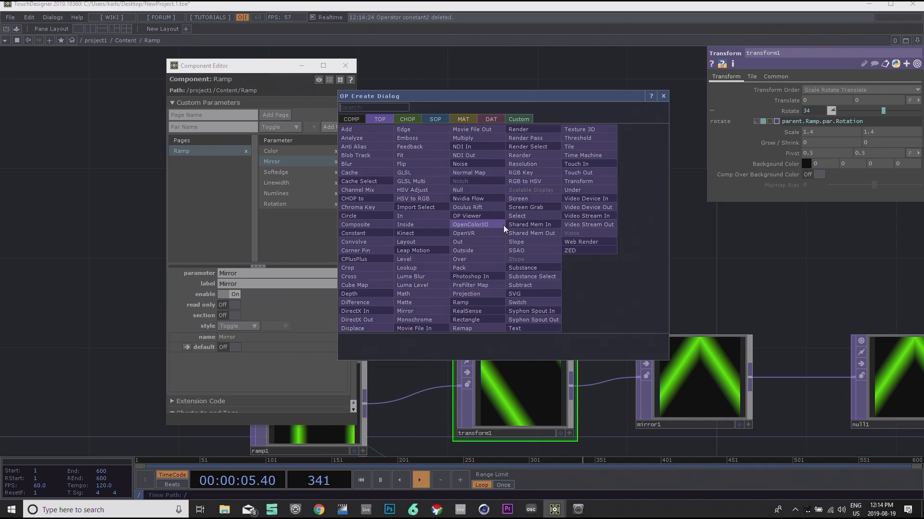
pyautogui.write('c')
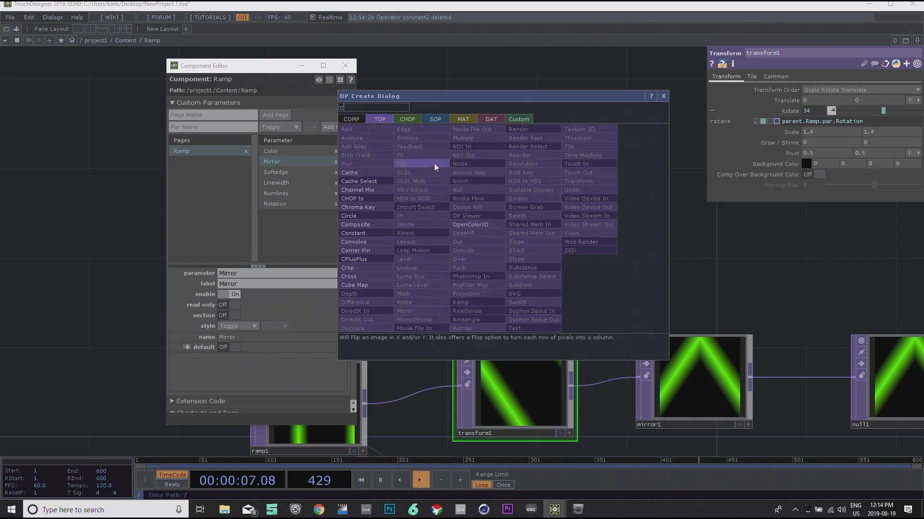
pyautogui.click(401, 121)
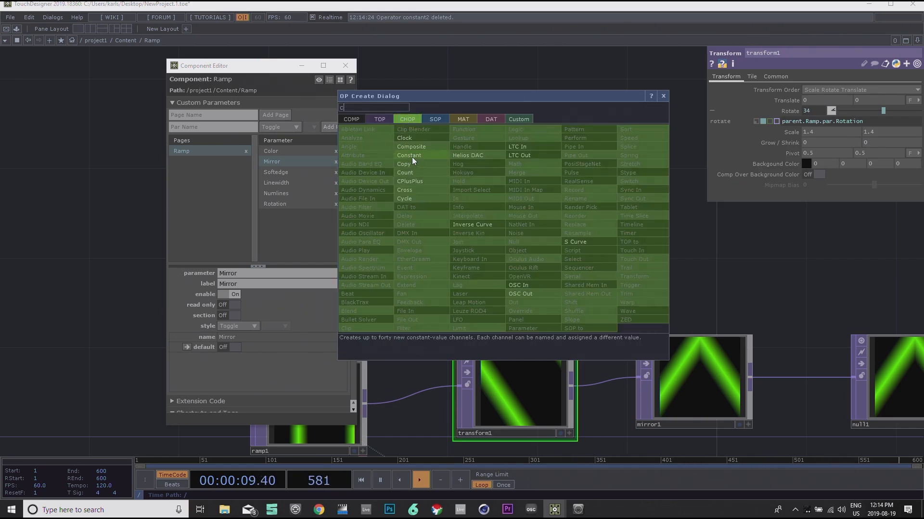
pyautogui.click(412, 156)
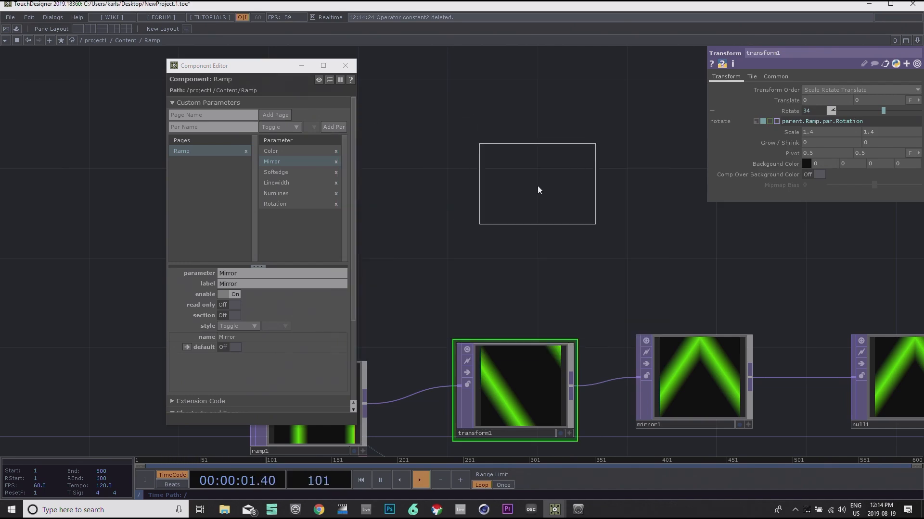
pyautogui.click(507, 219)
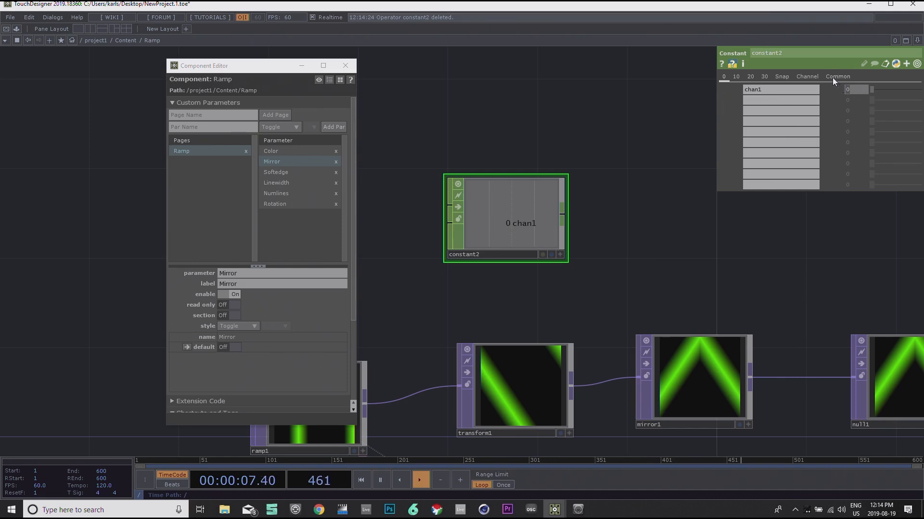
# Step: Drive the chan1 value of constant2 with an expression referencing the Ramp component's Mirror parameter
pyautogui.write('ent.')
pyautogui.write('Mirro')
pyautogui.write('r')
pyautogui.press('Return')
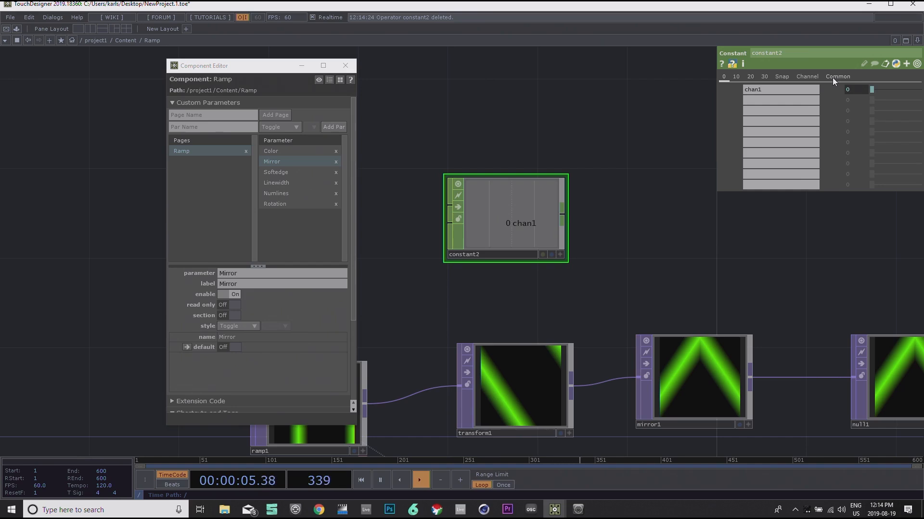
# Step: Shift the Component Editor further off the network and review mirror1's parameters
pyautogui.moveTo(555, 122); pyautogui.dragTo(533, 126)
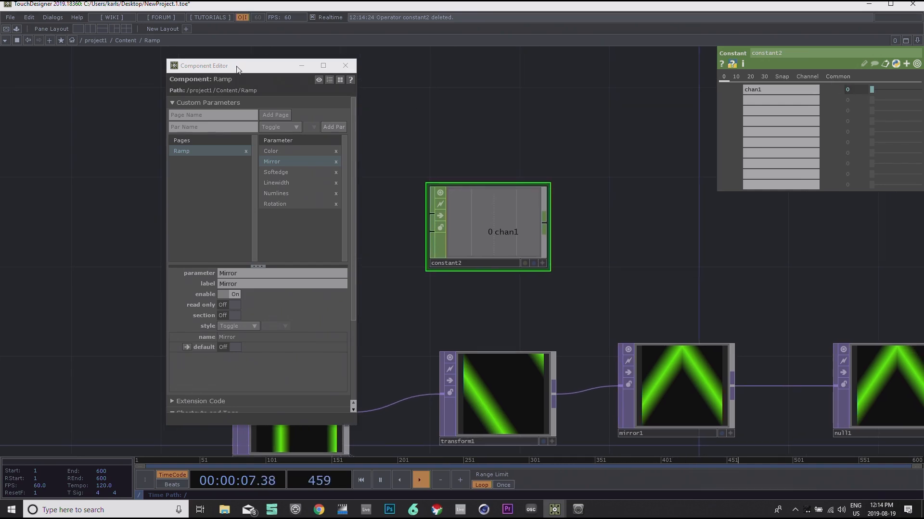
pyautogui.moveTo(237, 70); pyautogui.dragTo(189, 76)
pyautogui.moveTo(457, 215); pyautogui.dragTo(449, 206)
pyautogui.moveTo(647, 250); pyautogui.dragTo(606, 242)
pyautogui.click(644, 392)
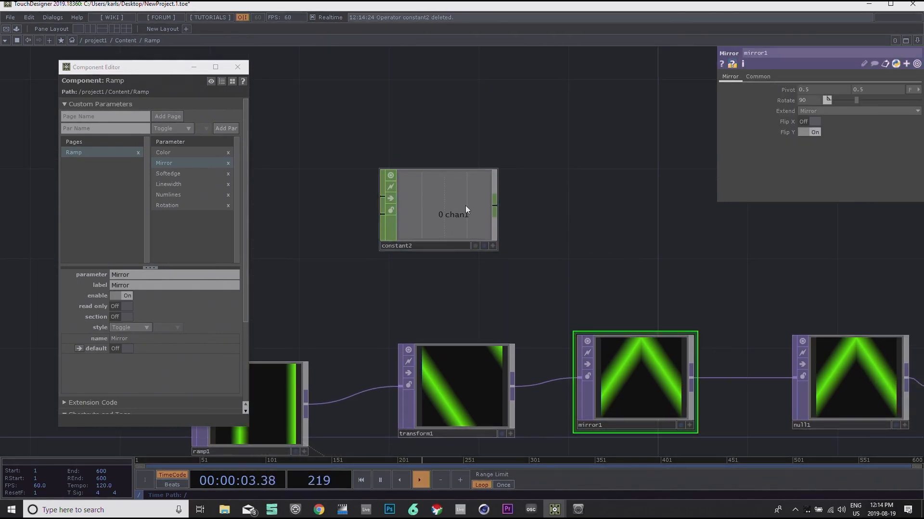
pyautogui.moveTo(570, 197); pyautogui.dragTo(528, 210)
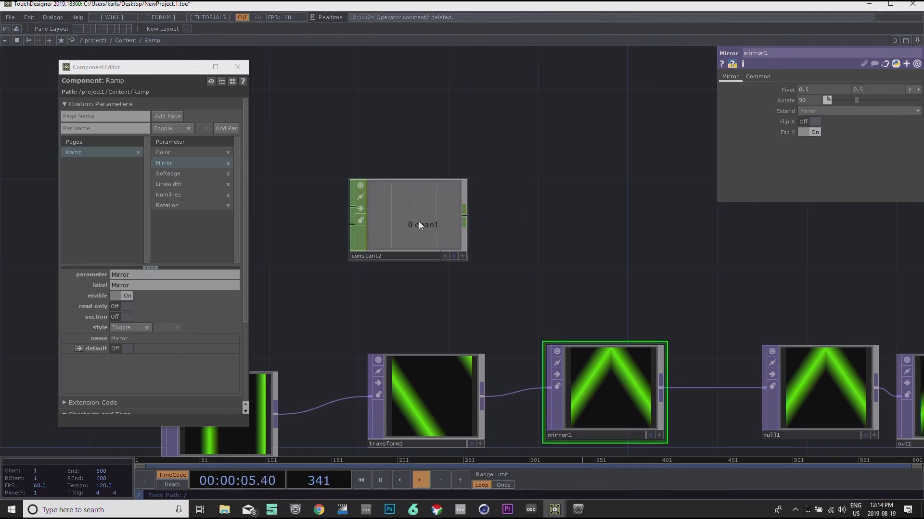
# Step: Attach a CHOP Execute DAT to the output of constant2, place it beside that operator and view its script
pyautogui.click(453, 207)
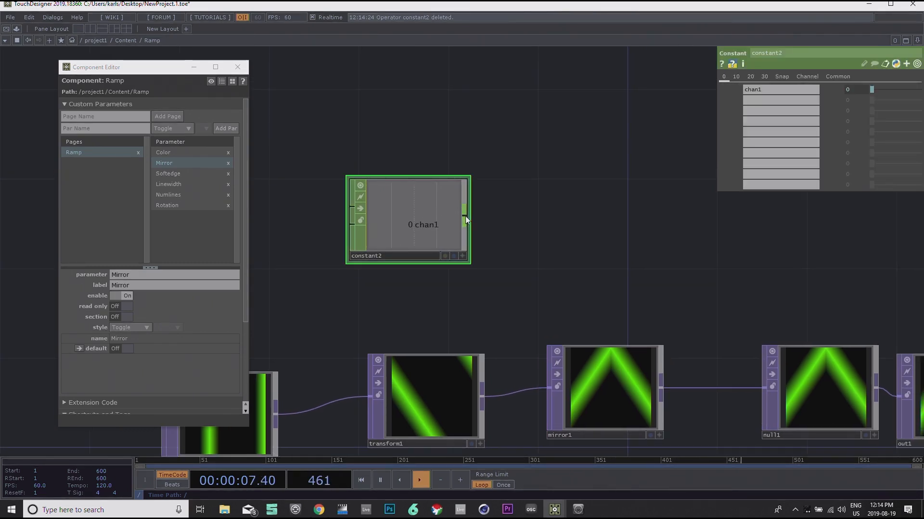
pyautogui.click(466, 216)
pyautogui.click(454, 109)
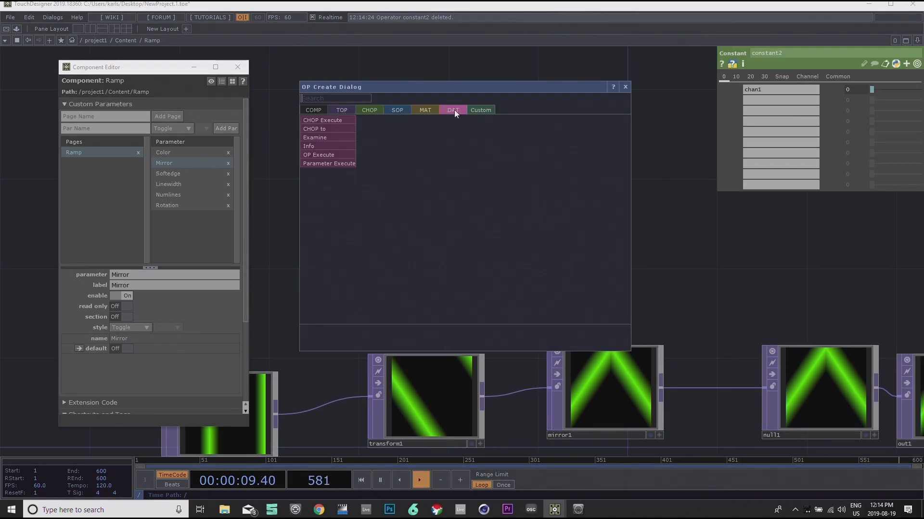
pyautogui.click(325, 120)
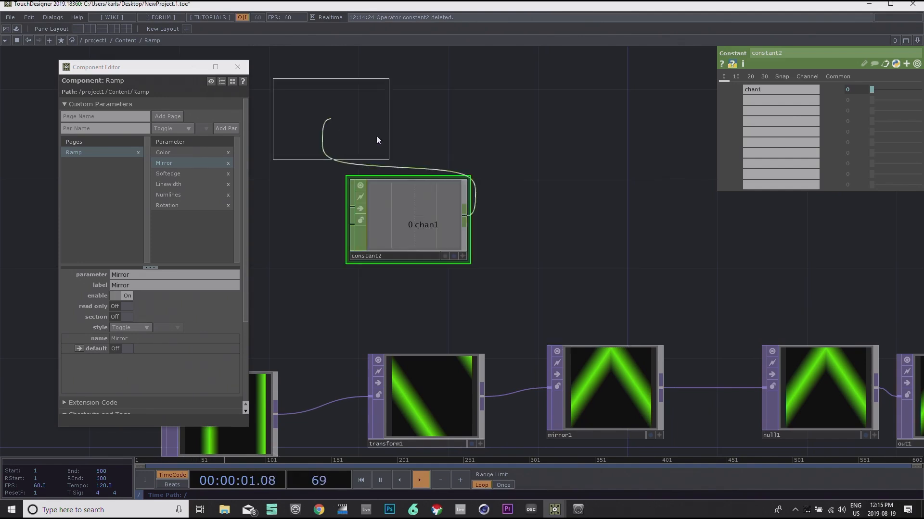
pyautogui.click(564, 215)
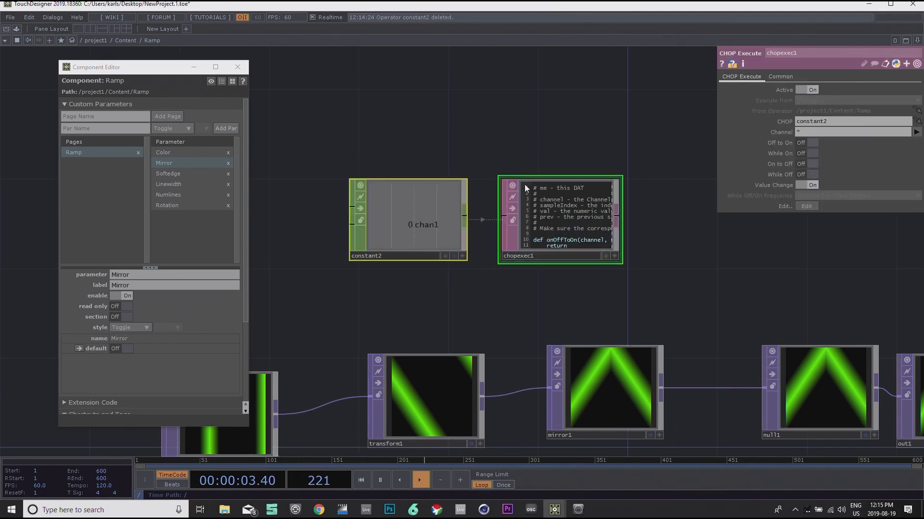
pyautogui.scroll(3, 560, 221)
pyautogui.moveTo(418, 381); pyautogui.dragTo(531, 380)
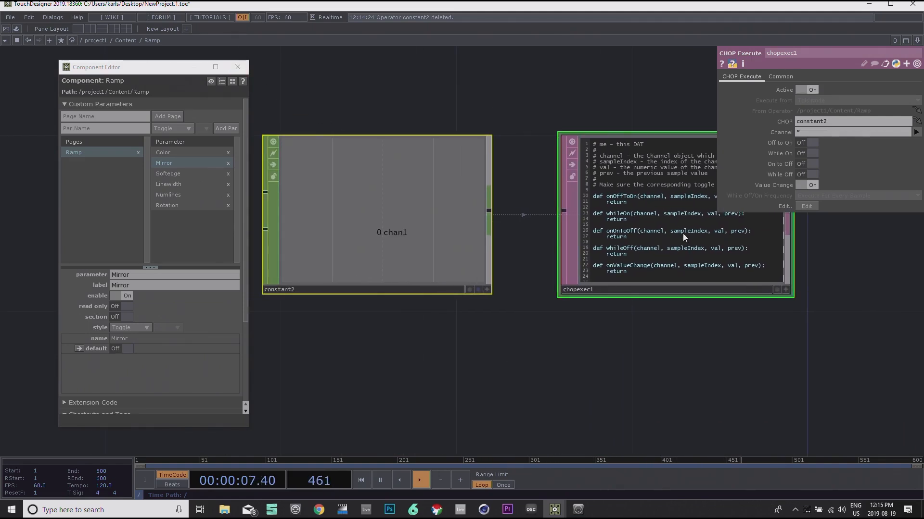
# Step: Make the chopexec1 script editable in place and insert three blank lines before the return of onValueChange
pyautogui.scroll(3, 657, 224)
pyautogui.moveTo(424, 170); pyautogui.dragTo(548, 259)
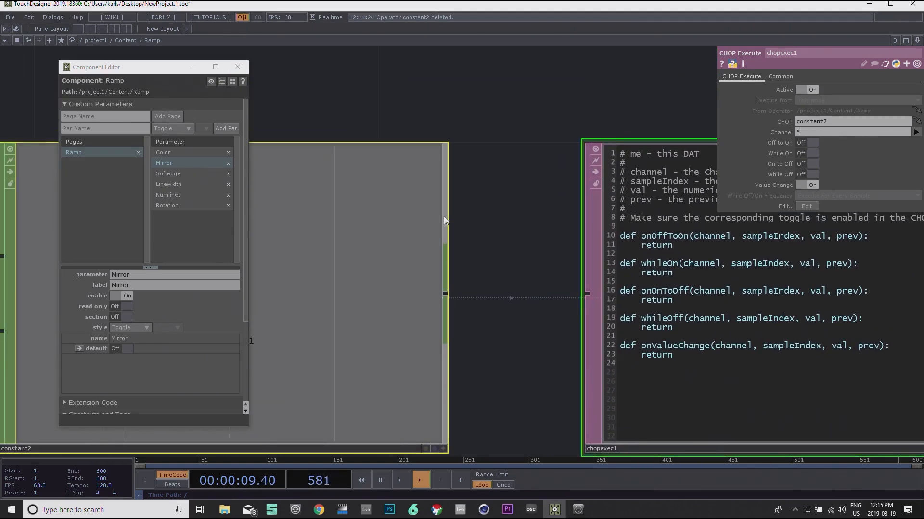
pyautogui.scroll(-2, 467, 208)
pyautogui.moveTo(495, 151); pyautogui.dragTo(545, 163)
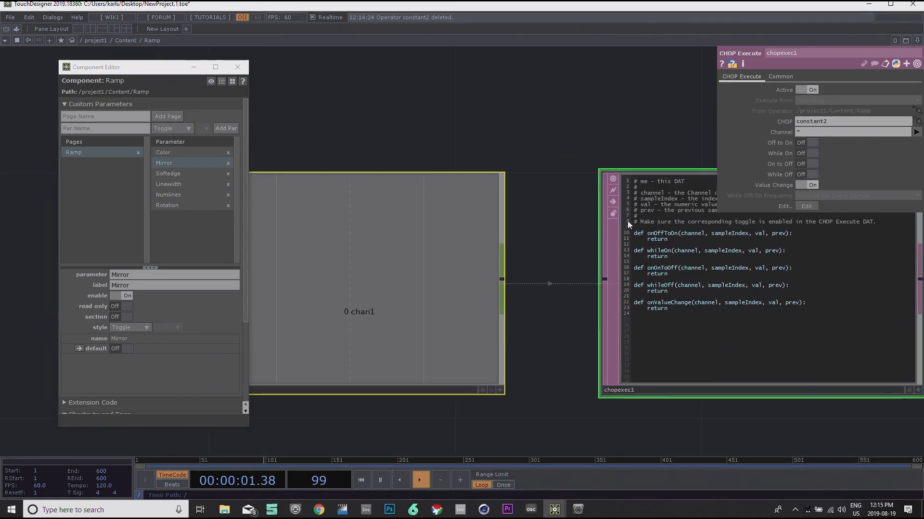
pyautogui.moveTo(547, 144); pyautogui.dragTo(582, 193)
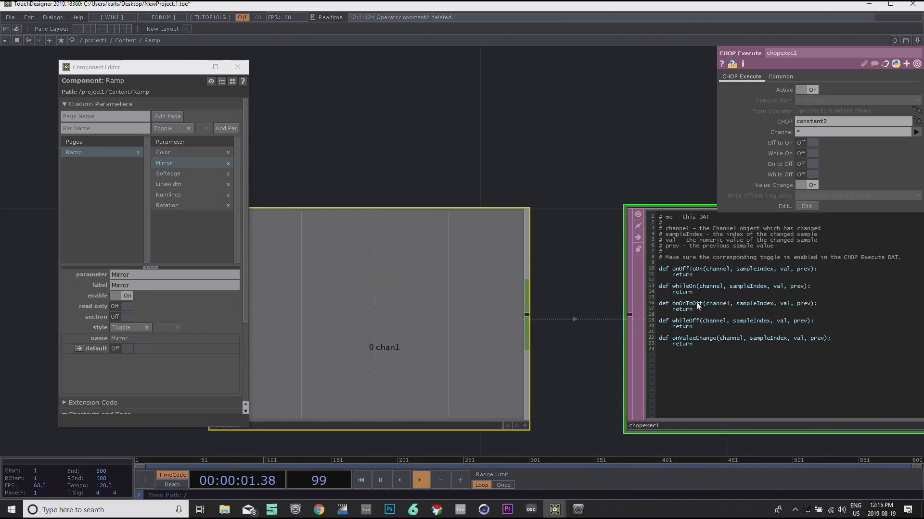
pyautogui.moveTo(609, 154); pyautogui.dragTo(519, 129)
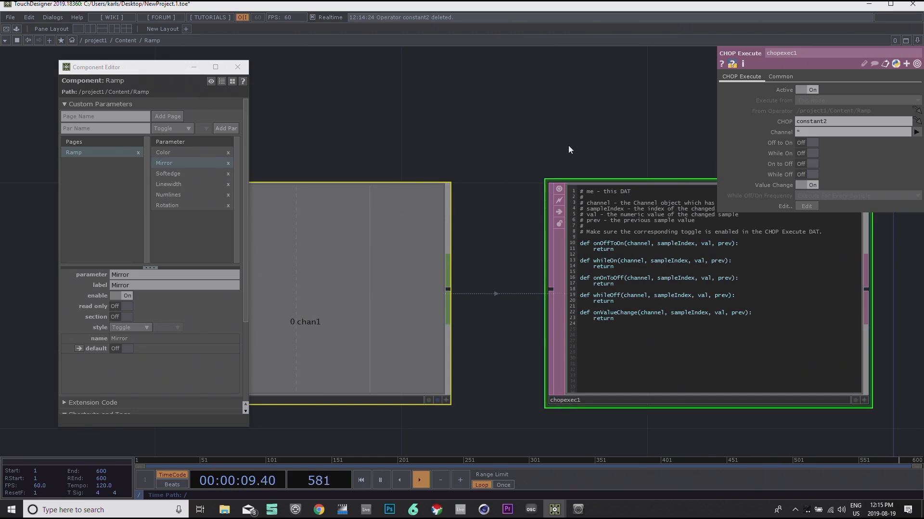
pyautogui.moveTo(571, 151); pyautogui.dragTo(536, 143)
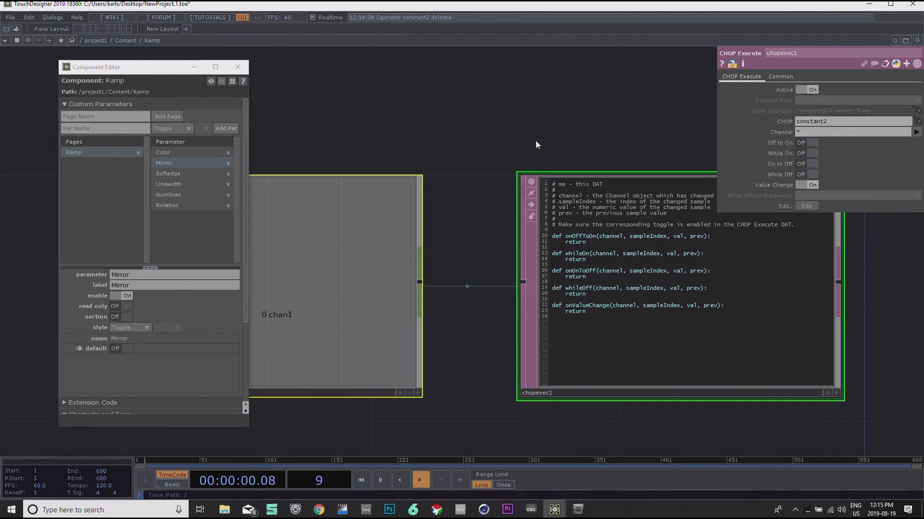
pyautogui.click(832, 394)
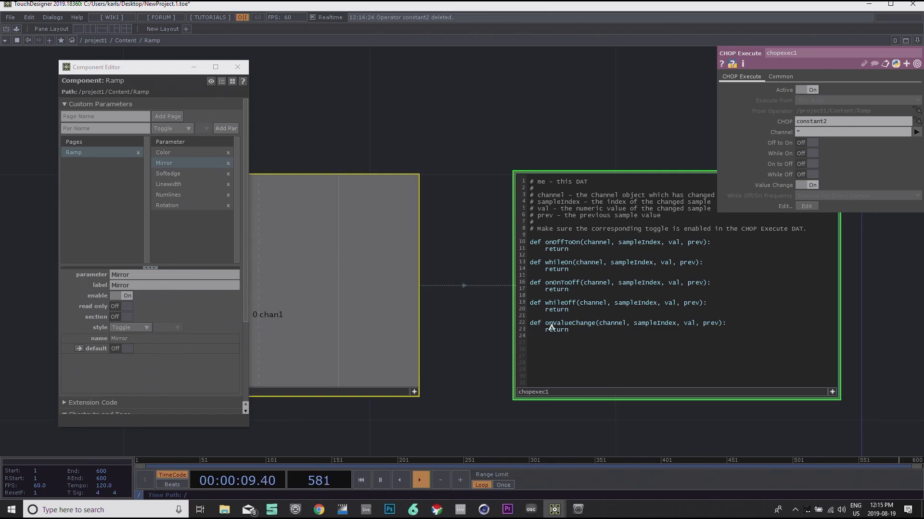
pyautogui.press('Return')
pyautogui.press('Return')
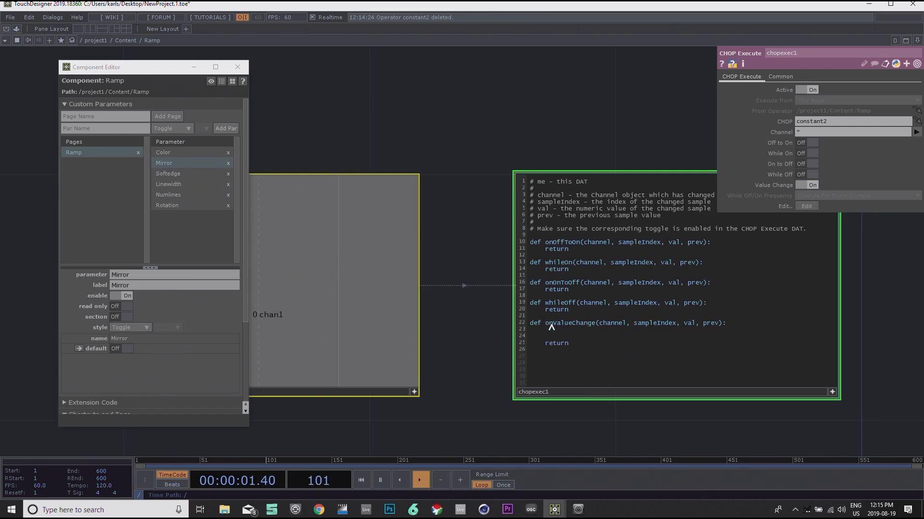
pyautogui.press('Return')
pyautogui.click(534, 338)
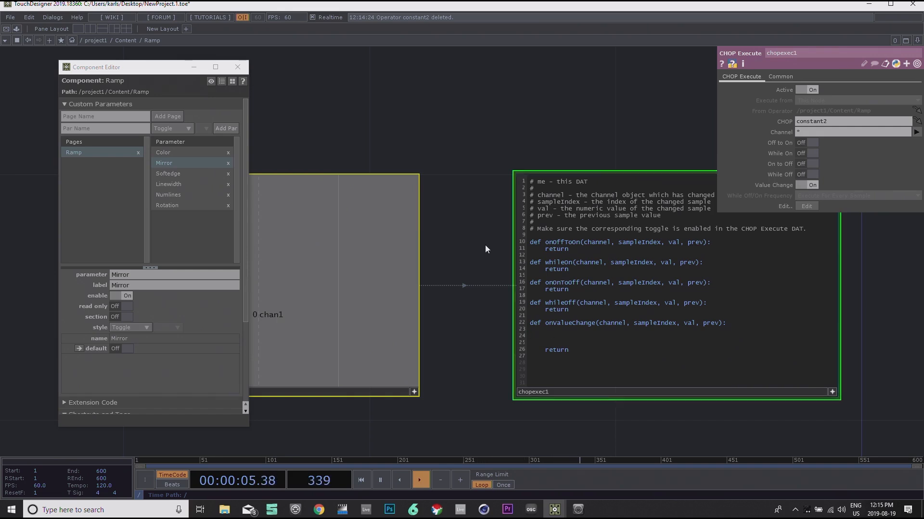
# Step: Examine how constant2 and chopexec1 sit above the operator chain containing mirror1, and return to the onValueChange function
pyautogui.moveTo(450, 140); pyautogui.dragTo(585, 144)
pyautogui.scroll(-5, 611, 132)
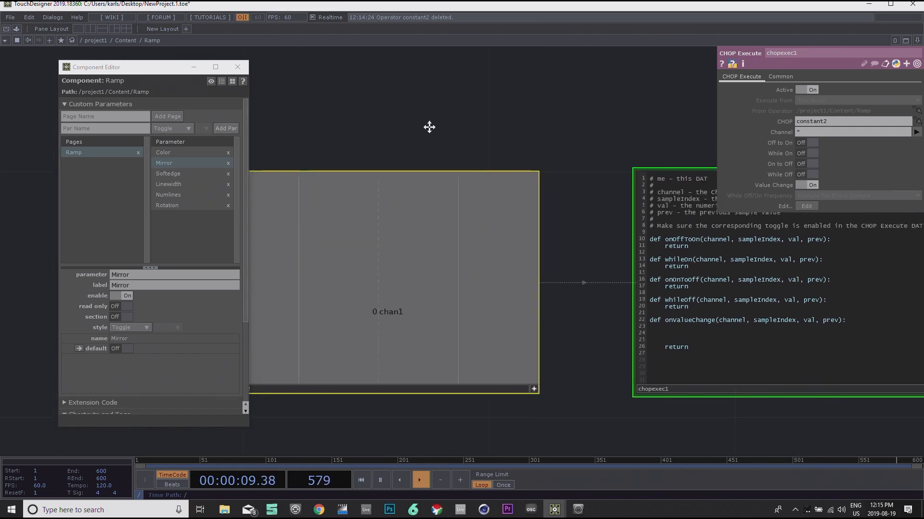
pyautogui.scroll(4, 431, 135)
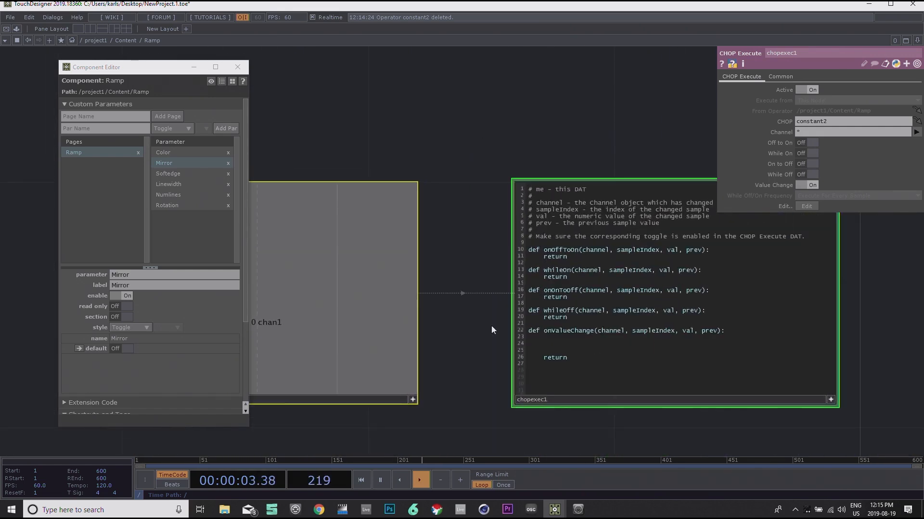
pyautogui.moveTo(589, 157); pyautogui.dragTo(551, 152)
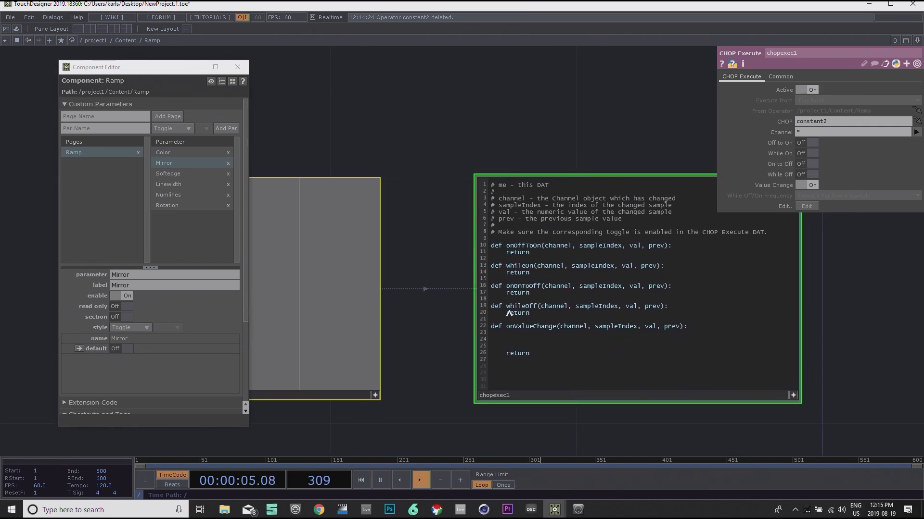
pyautogui.click(518, 335)
pyautogui.moveTo(424, 145); pyautogui.dragTo(383, 196)
pyautogui.moveTo(384, 198); pyautogui.dragTo(480, 204, button='middle')
pyautogui.scroll(-4, 480, 204)
pyautogui.moveTo(454, 185); pyautogui.dragTo(412, 301)
pyautogui.scroll(-6, 454, 237)
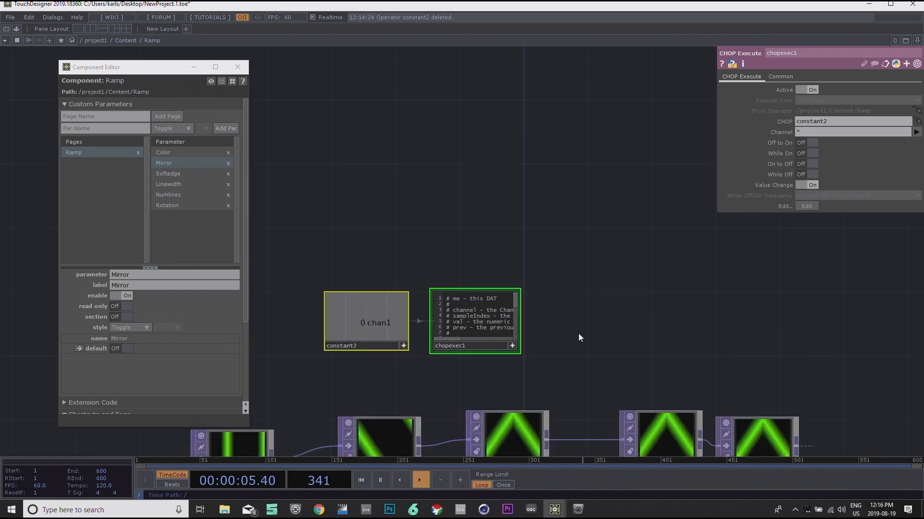
pyautogui.moveTo(566, 368); pyautogui.dragTo(578, 247)
pyautogui.moveTo(524, 238); pyautogui.dragTo(527, 228, button='middle')
pyautogui.scroll(2, 527, 228)
pyautogui.moveTo(526, 247); pyautogui.dragTo(524, 341)
pyautogui.scroll(5, 512, 281)
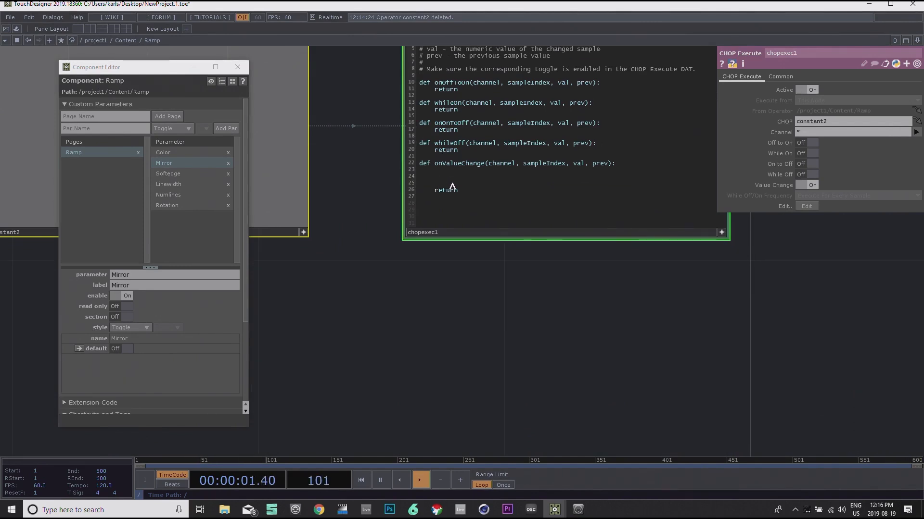
# Step: Hide the operator parameters and add the reference op('mirror1') inside onValueChange of the chopexec1 script
pyautogui.press('Tab')
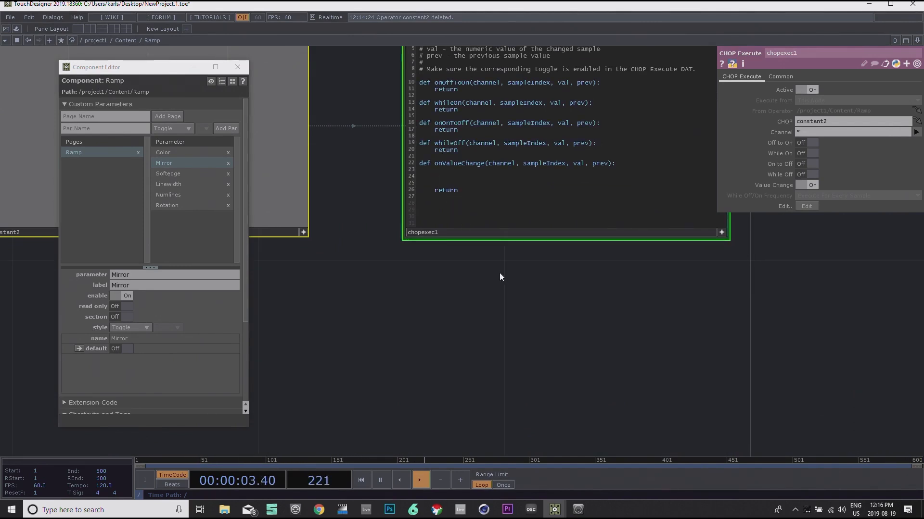
pyautogui.moveTo(510, 311); pyautogui.dragTo(512, 283)
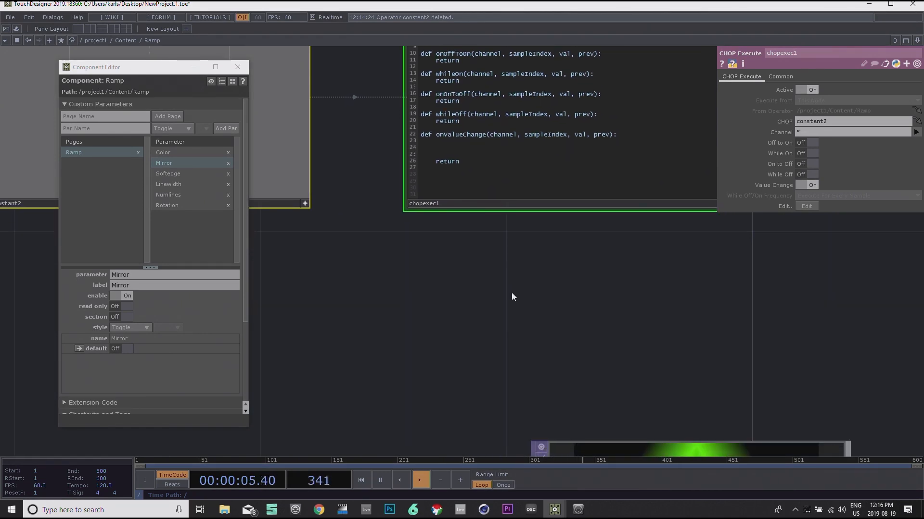
pyautogui.press('p')
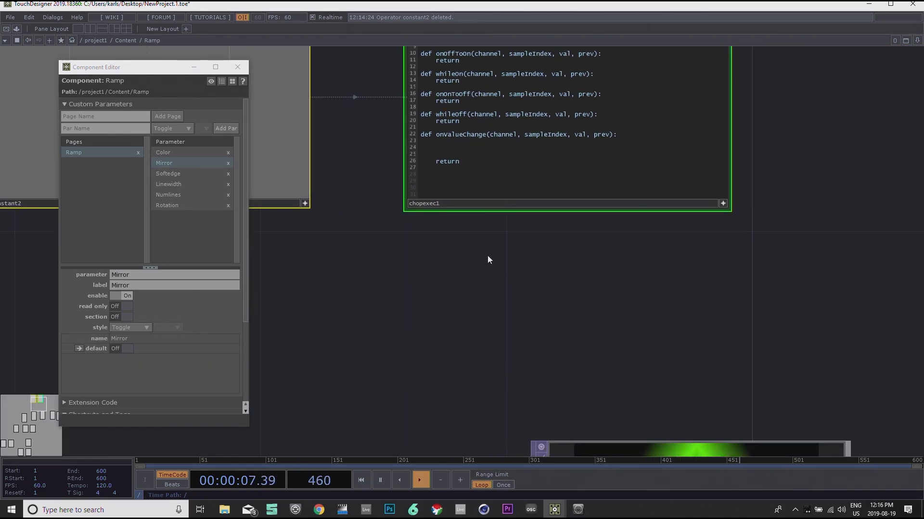
pyautogui.click(465, 149)
pyautogui.write('o')
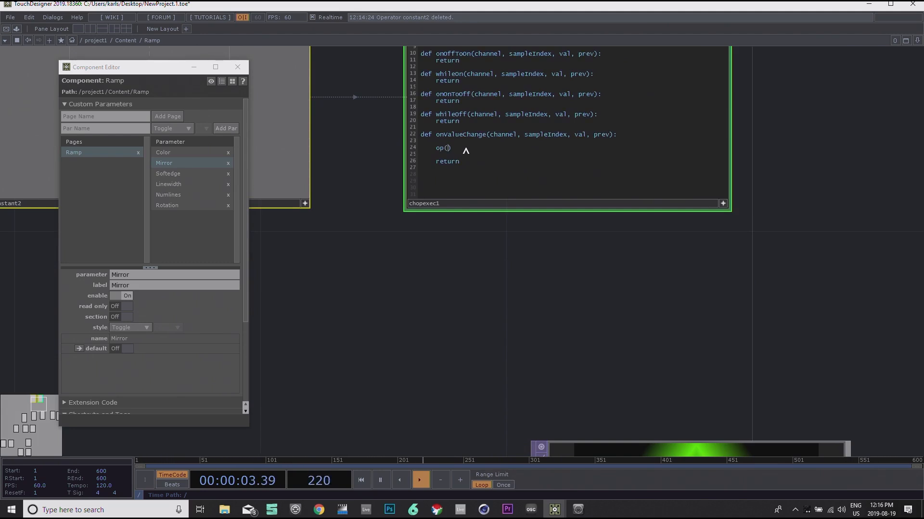
pyautogui.write("p('')")
pyautogui.write('irror1')
# Step: Extend the op('mirror1') line in onValueChange with .bypass = val
pyautogui.scroll(-5, 536, 309)
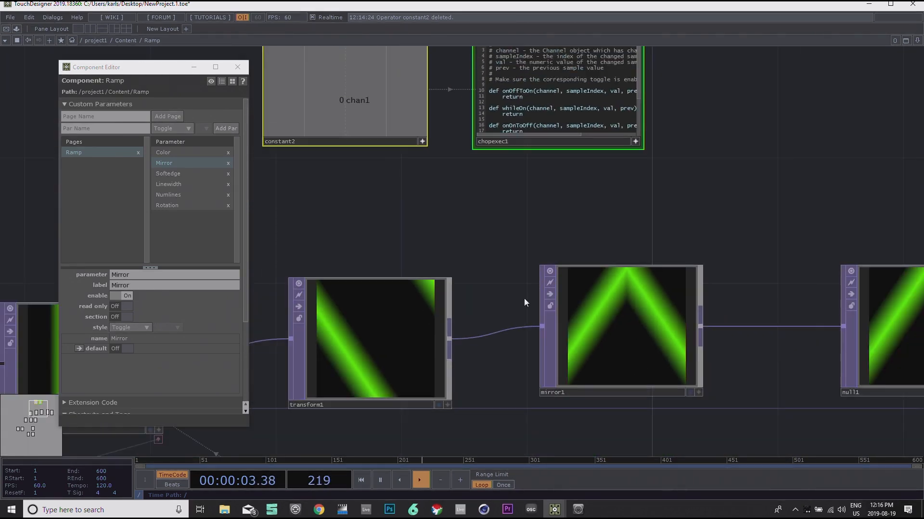
pyautogui.moveTo(533, 228); pyautogui.dragTo(519, 299)
pyautogui.scroll(5, 520, 232)
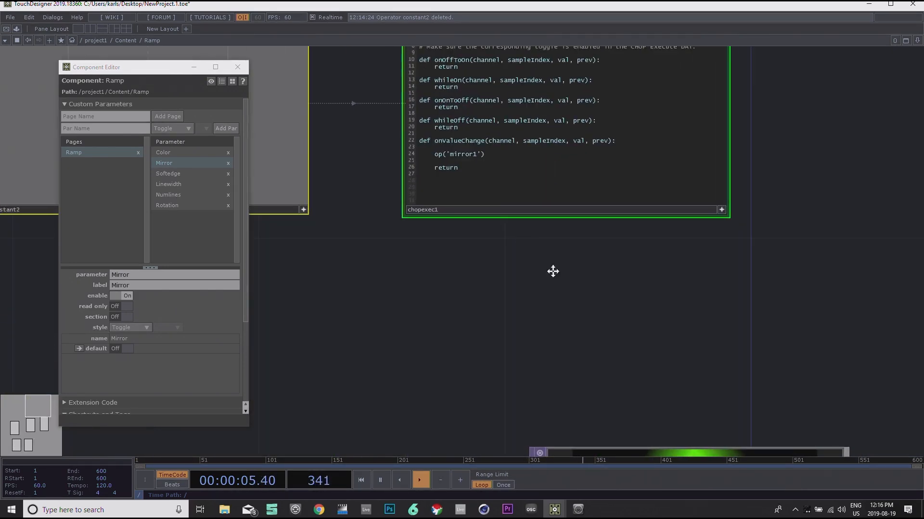
pyautogui.moveTo(551, 271); pyautogui.dragTo(570, 290)
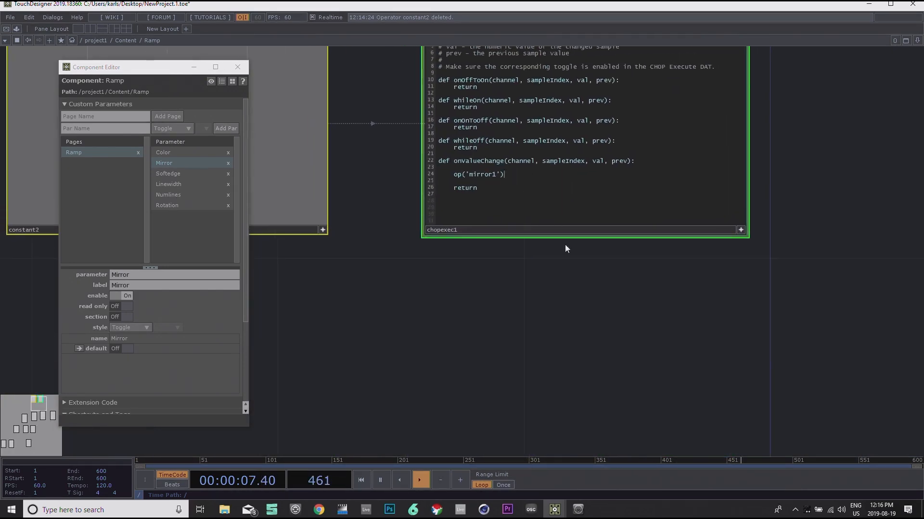
pyautogui.scroll(-3, 527, 307)
pyautogui.moveTo(565, 332); pyautogui.dragTo(572, 276)
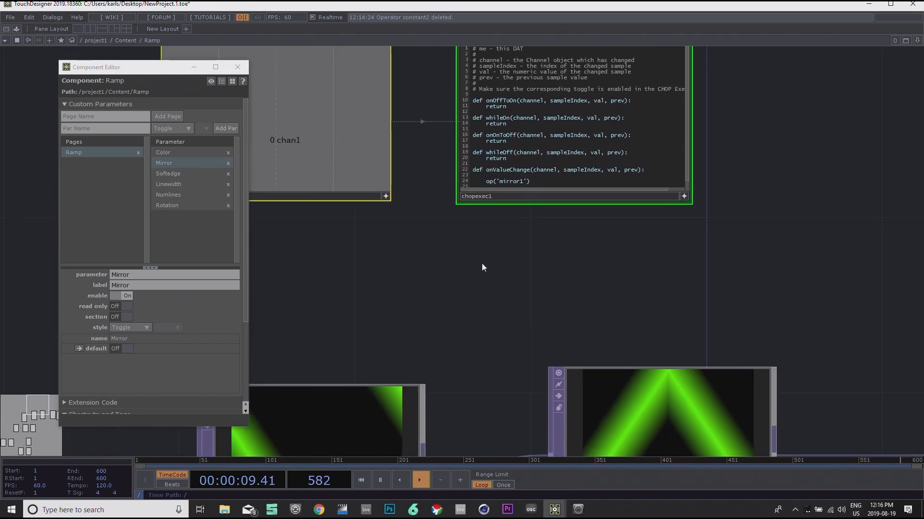
pyautogui.moveTo(482, 264); pyautogui.dragTo(485, 318)
pyautogui.scroll(5, 529, 294)
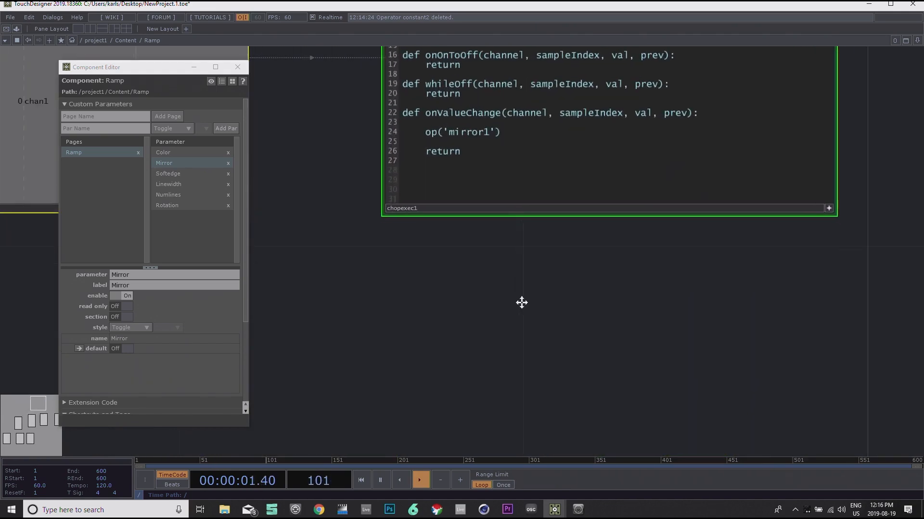
pyautogui.moveTo(526, 295); pyautogui.dragTo(519, 305)
pyautogui.click(505, 143)
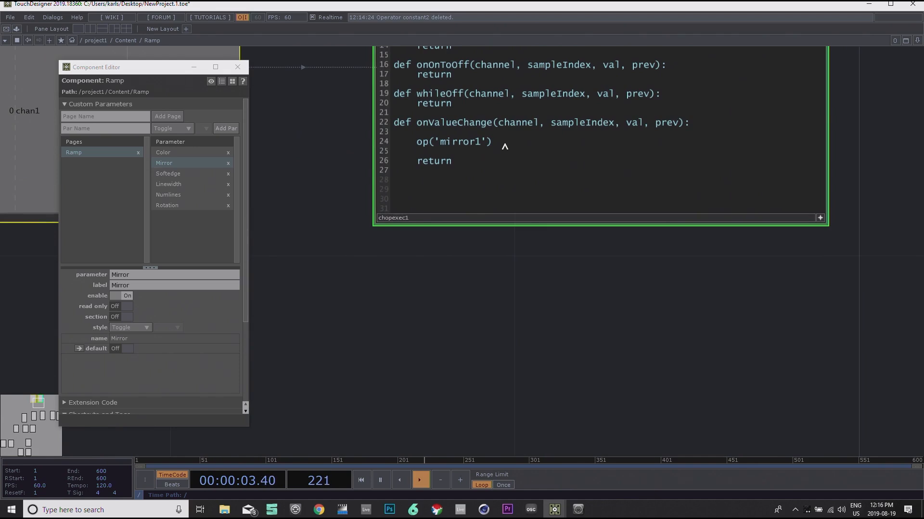
pyautogui.write('.bypass =')
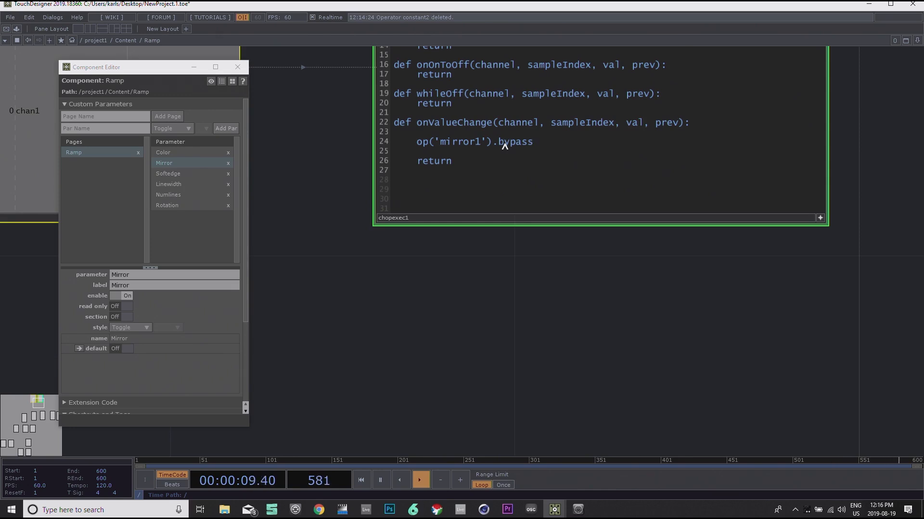
pyautogui.write('val')
# Step: Deactivate the interactive viewer of constant2 and review its channel alongside the completed chopexec1 script
pyautogui.moveTo(521, 358); pyautogui.dragTo(585, 437)
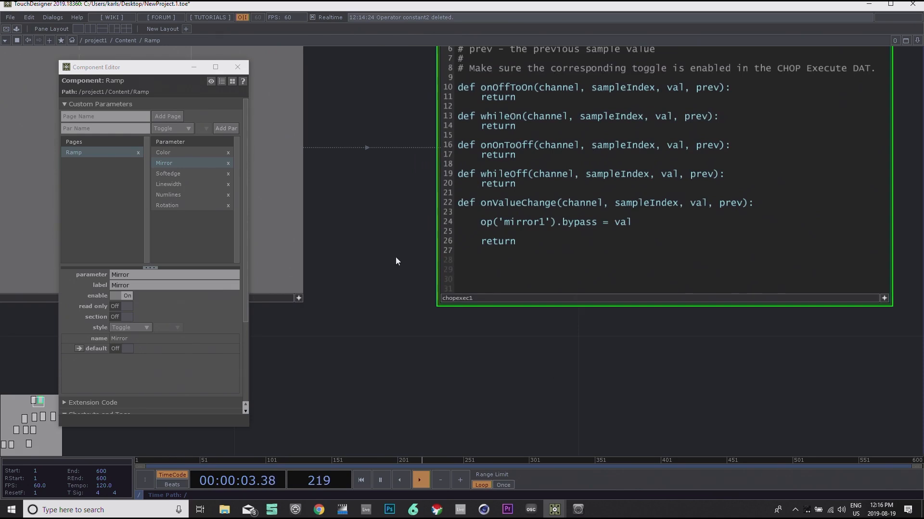
pyautogui.moveTo(396, 257); pyautogui.dragTo(513, 300)
pyautogui.scroll(-1, 515, 299)
pyautogui.scroll(-2, 515, 298)
pyautogui.moveTo(479, 378); pyautogui.dragTo(593, 383)
pyautogui.moveTo(437, 247); pyautogui.dragTo(461, 276)
pyautogui.moveTo(489, 384); pyautogui.dragTo(545, 384)
pyautogui.click(704, 324)
pyautogui.click(589, 242)
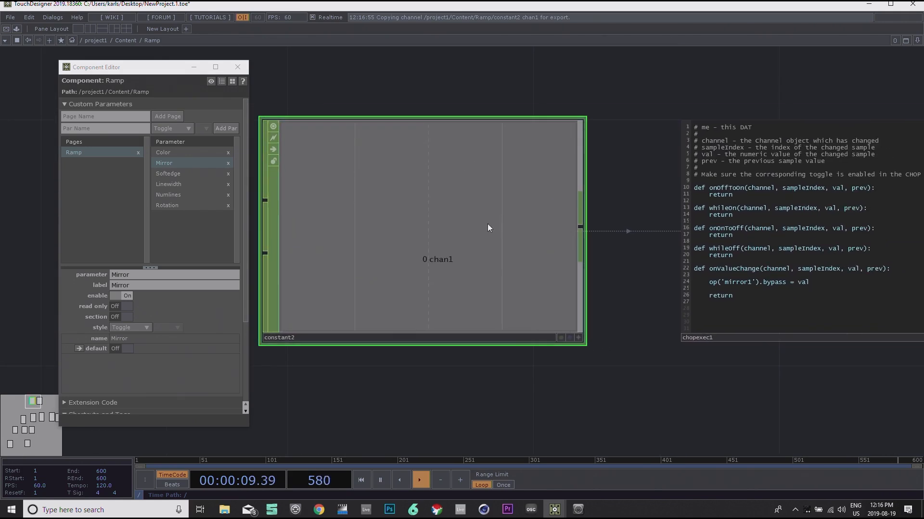
pyautogui.moveTo(691, 386); pyautogui.dragTo(591, 380)
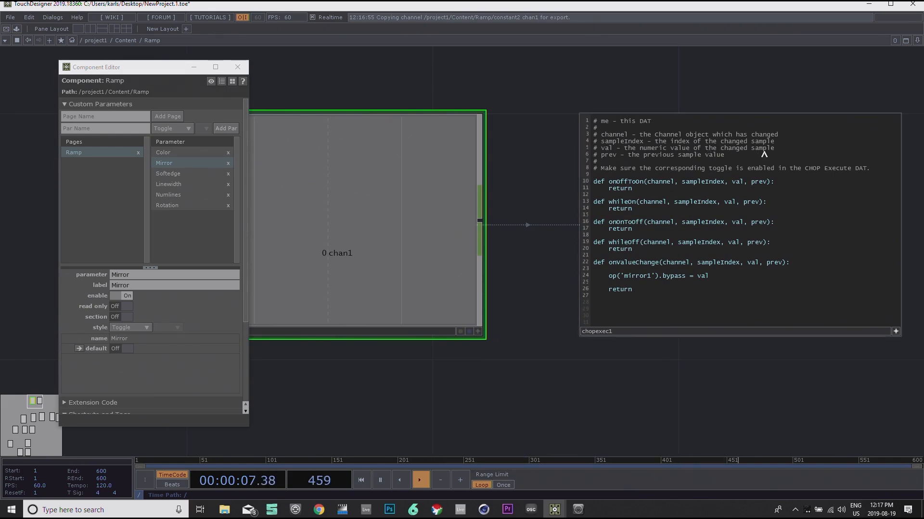
pyautogui.moveTo(788, 373); pyautogui.dragTo(705, 350)
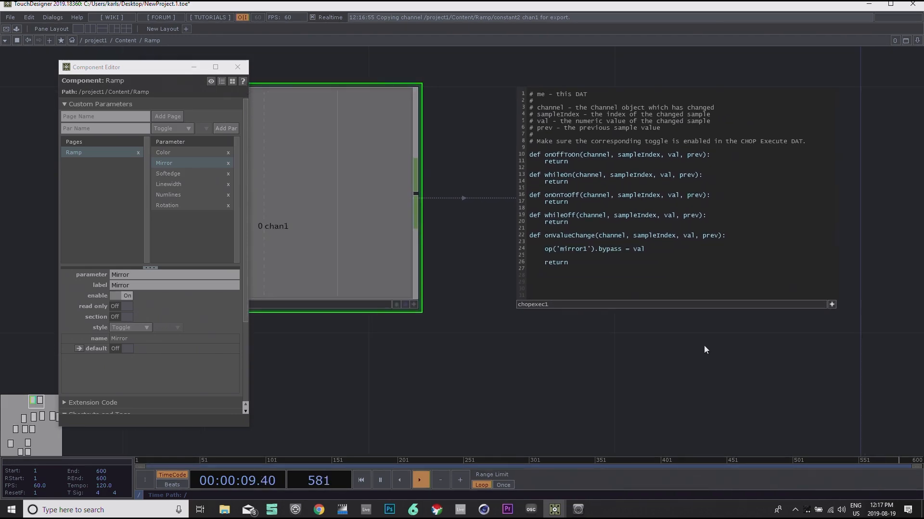
pyautogui.scroll(-5, 703, 345)
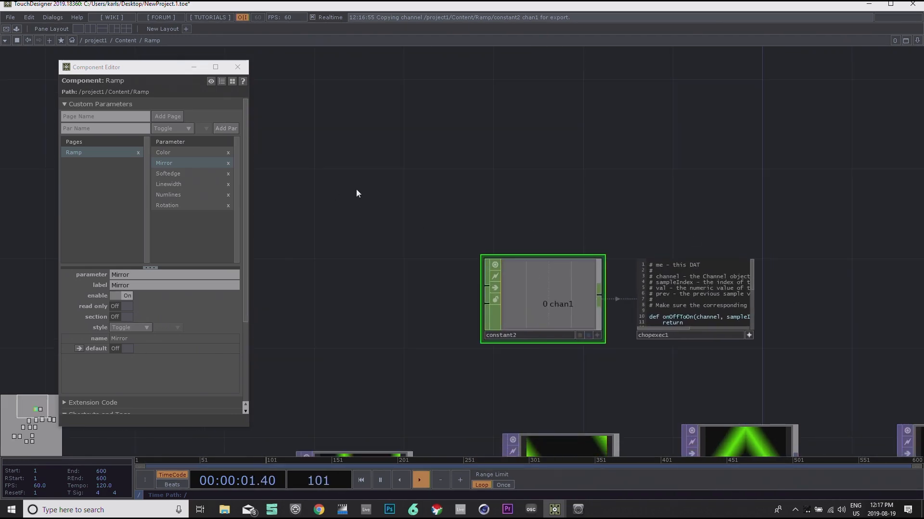
# Step: Close the Component Editor and open the Ramp component's parameters in a floating window over the empty part of the network
pyautogui.click(238, 67)
pyautogui.rightClick(148, 41)
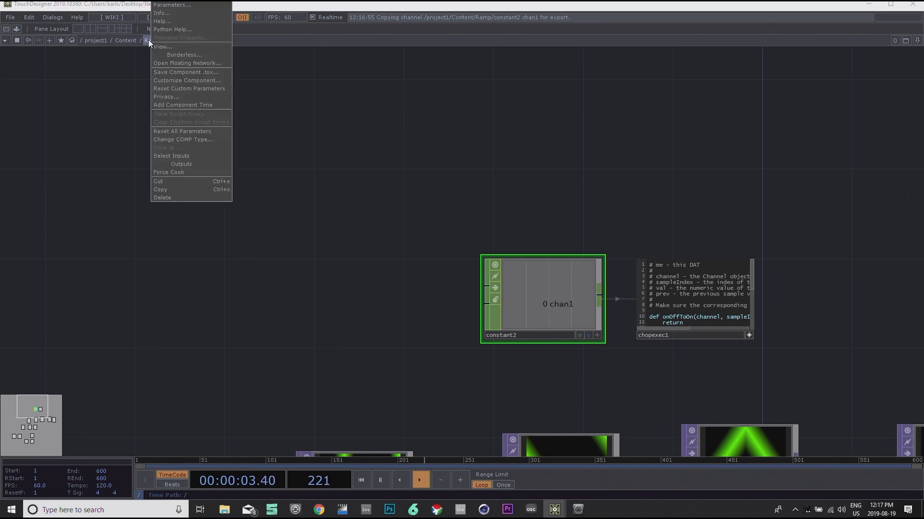
pyautogui.click(169, 5)
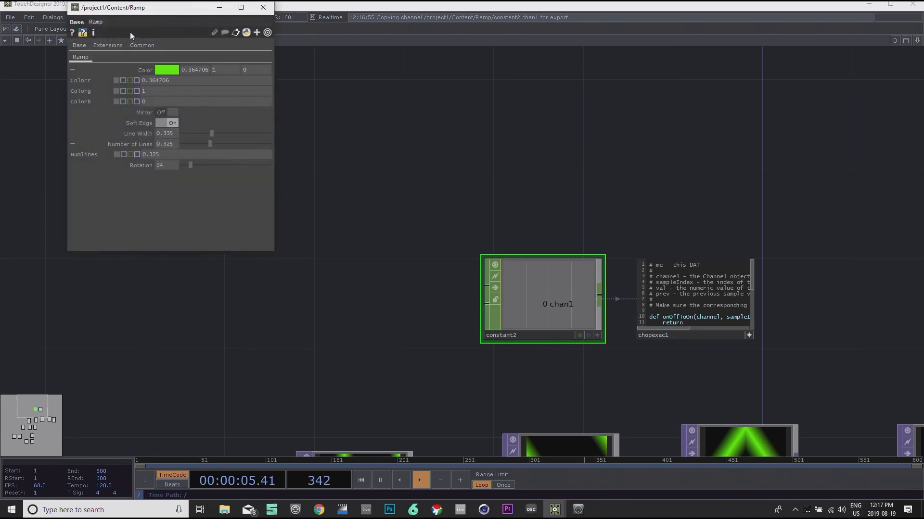
pyautogui.moveTo(145, 9); pyautogui.dragTo(199, 91)
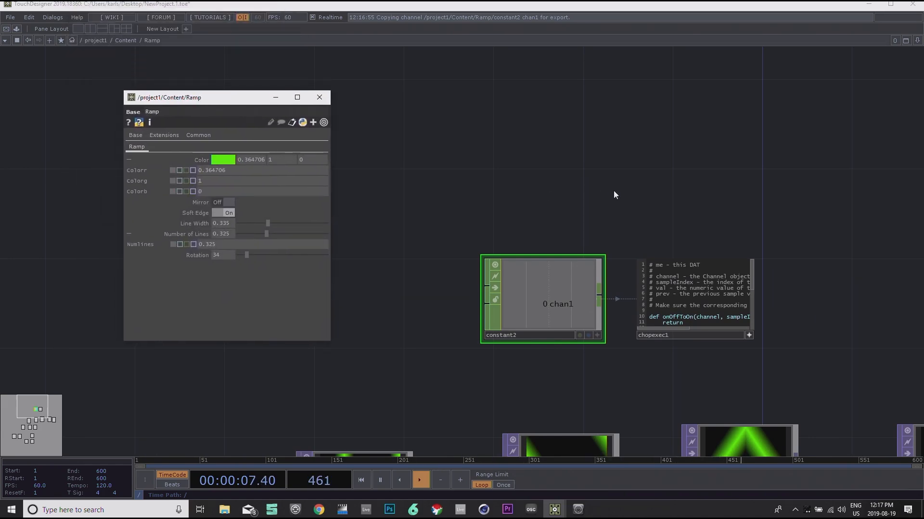
# Step: Turn on the Ramp component's Mirror parameter with transform1 and mirror1 in view to test the bypass script
pyautogui.moveTo(621, 206); pyautogui.dragTo(531, 139)
pyautogui.scroll(-1, 599, 216)
pyautogui.moveTo(784, 293); pyautogui.dragTo(757, 221)
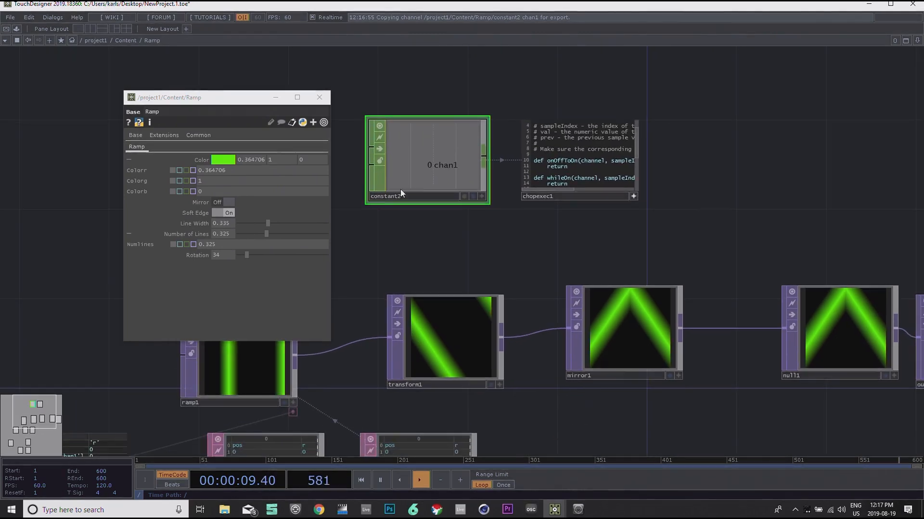
pyautogui.scroll(2, 505, 203)
pyautogui.scroll(2, 561, 301)
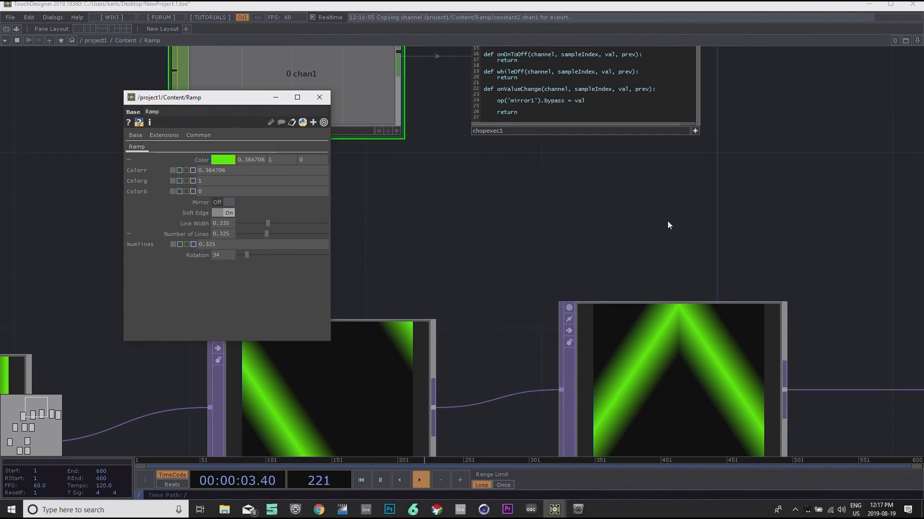
pyautogui.click(229, 202)
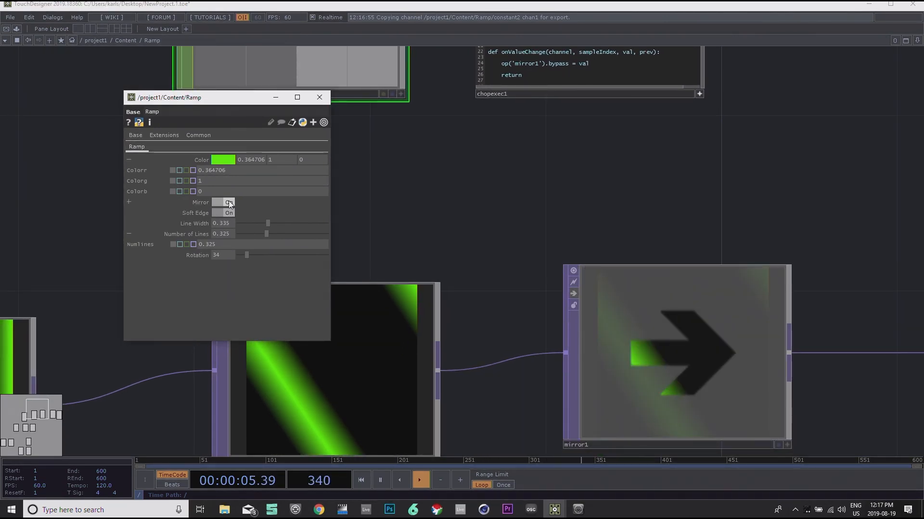
# Step: Turn off the Ramp component's Mirror parameter and move constant2 away from chopexec1 to make room between them
pyautogui.click(229, 201)
pyautogui.moveTo(480, 207); pyautogui.dragTo(640, 239)
pyautogui.scroll(-5, 548, 221)
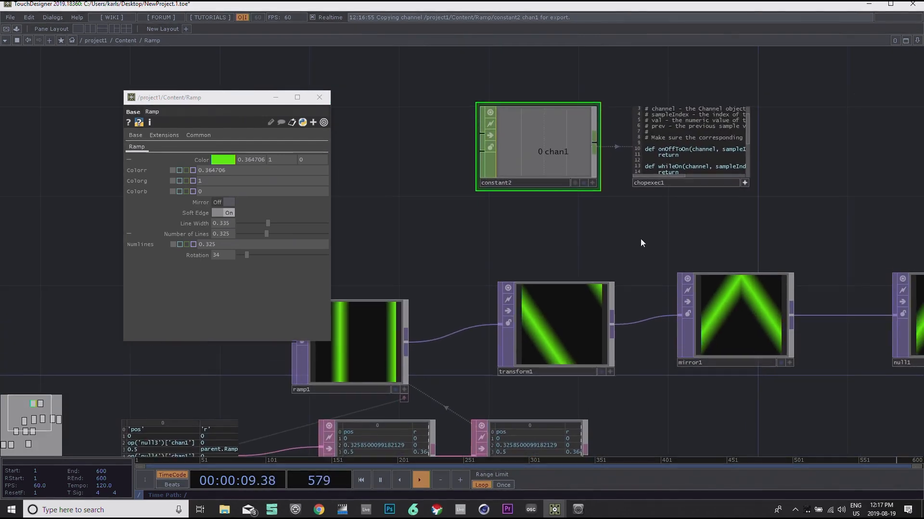
pyautogui.moveTo(508, 147); pyautogui.dragTo(436, 147)
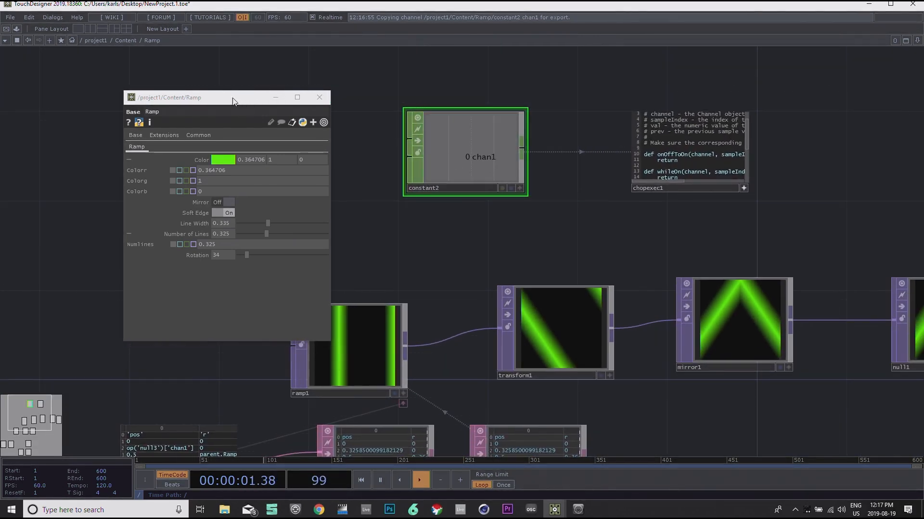
pyautogui.moveTo(232, 101); pyautogui.dragTo(109, 124)
pyautogui.moveTo(491, 128); pyautogui.dragTo(375, 128)
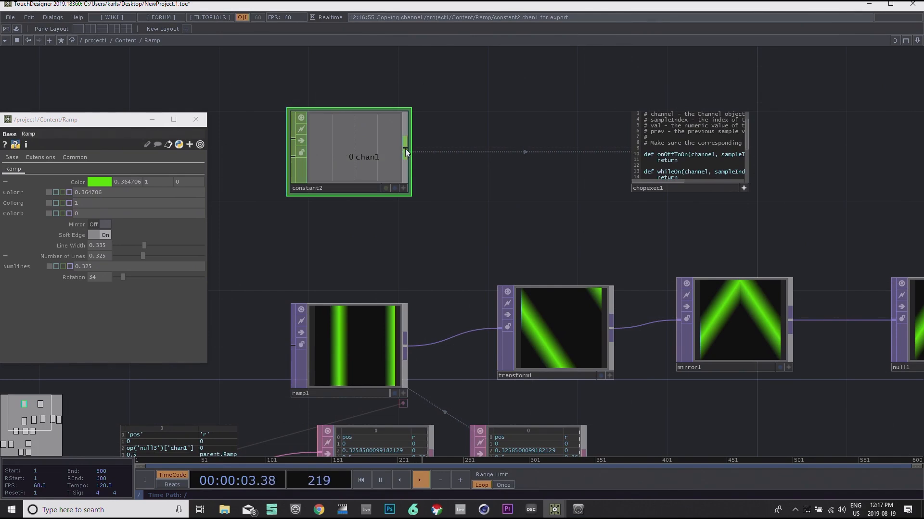
# Step: Add a Math CHOP to constant2's output, place it before chopexec1 and show its parameters
pyautogui.click(406, 150)
pyautogui.write('math')
pyautogui.click(435, 88)
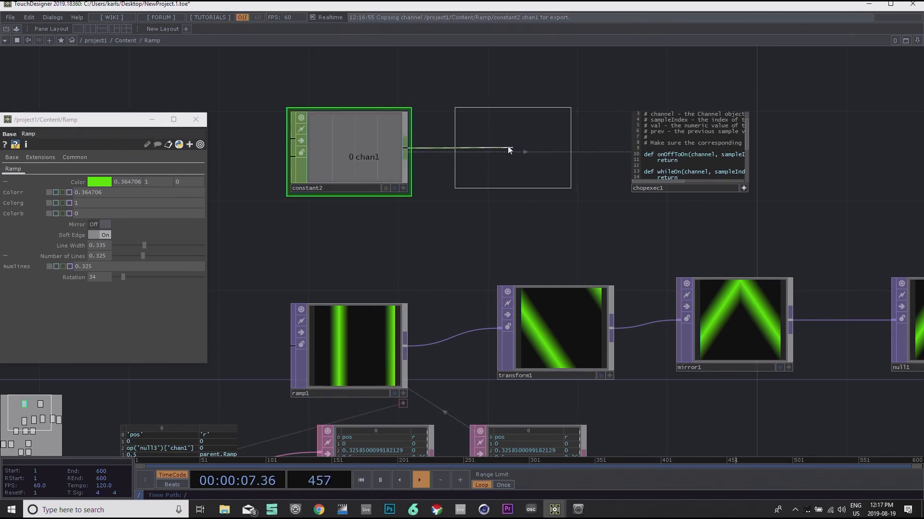
pyautogui.click(497, 148)
pyautogui.press('p')
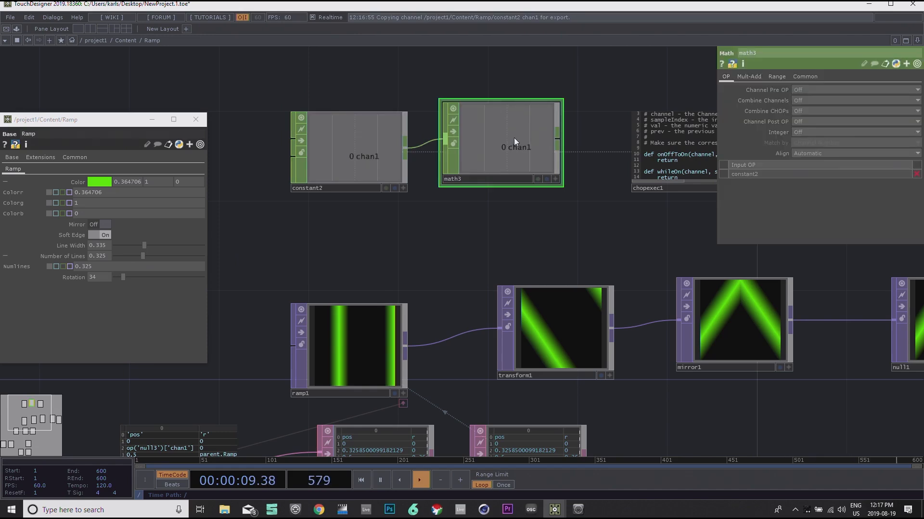
# Step: Set the first To Range value of math3 to 10
pyautogui.click(777, 76)
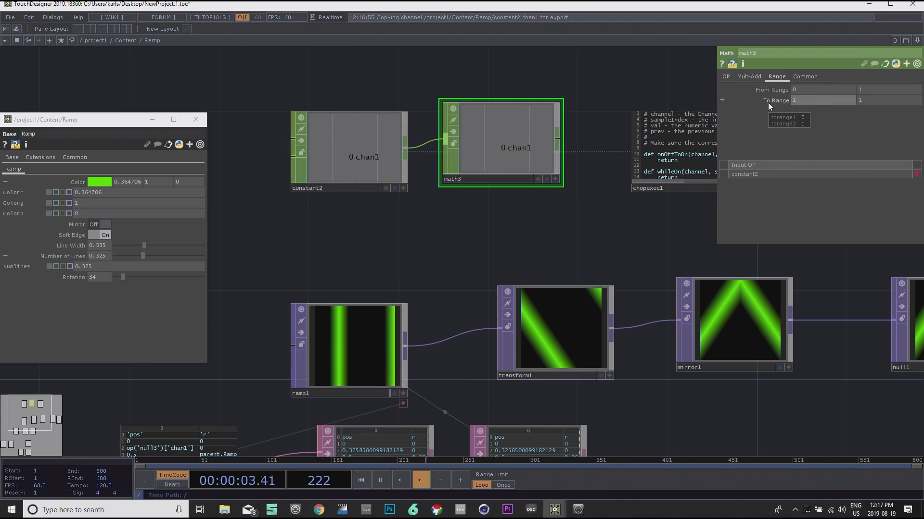
pyautogui.press('Return')
pyautogui.moveTo(549, 251); pyautogui.dragTo(474, 276)
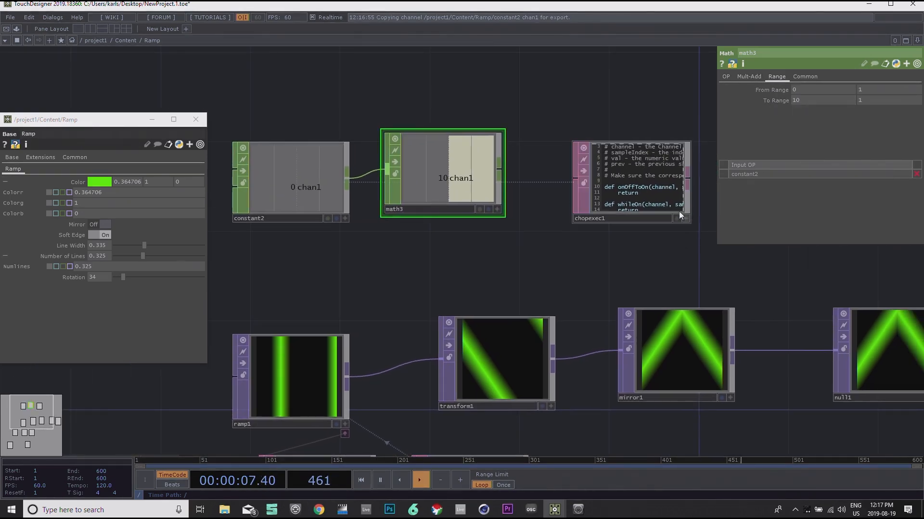
# Step: Add a Null CHOP to math3's output and space the operators so it sits between math3 and chopexec1
pyautogui.click(648, 169)
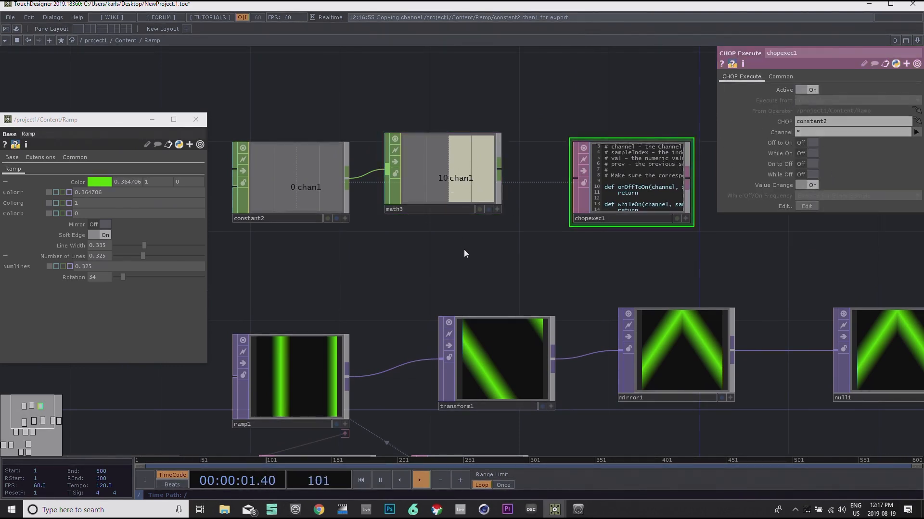
pyautogui.moveTo(461, 238); pyautogui.dragTo(611, 232)
pyautogui.moveTo(406, 140); pyautogui.dragTo(325, 139)
pyautogui.moveTo(564, 180); pyautogui.dragTo(474, 179)
pyautogui.rightClick(561, 171)
pyautogui.write('n')
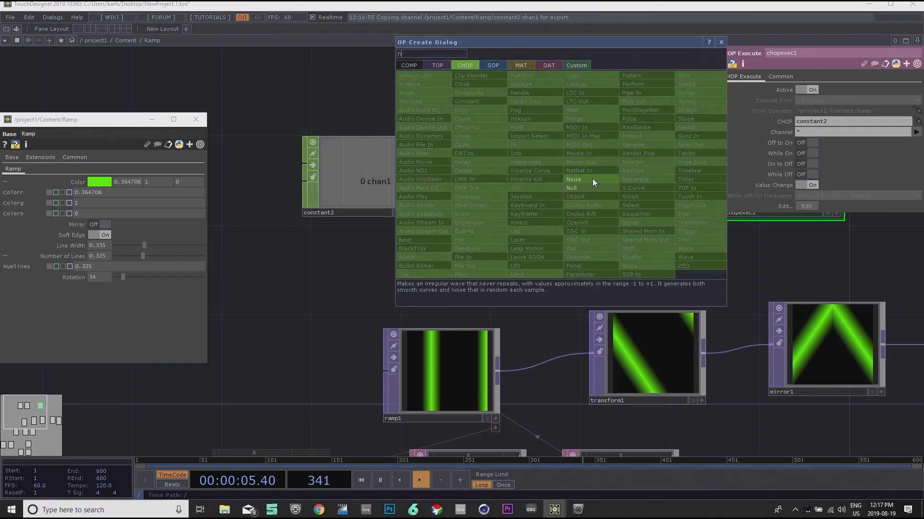
pyautogui.click(586, 187)
pyautogui.click(629, 173)
pyautogui.moveTo(626, 244); pyautogui.dragTo(491, 243)
pyautogui.moveTo(649, 177); pyautogui.dragTo(689, 168)
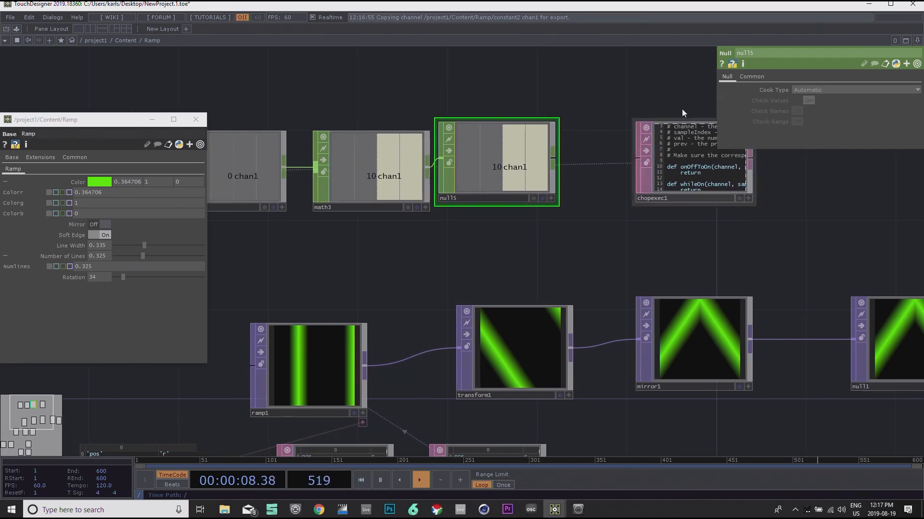
# Step: Change the CHOP that chopexec1 watches to null5
pyautogui.click(684, 166)
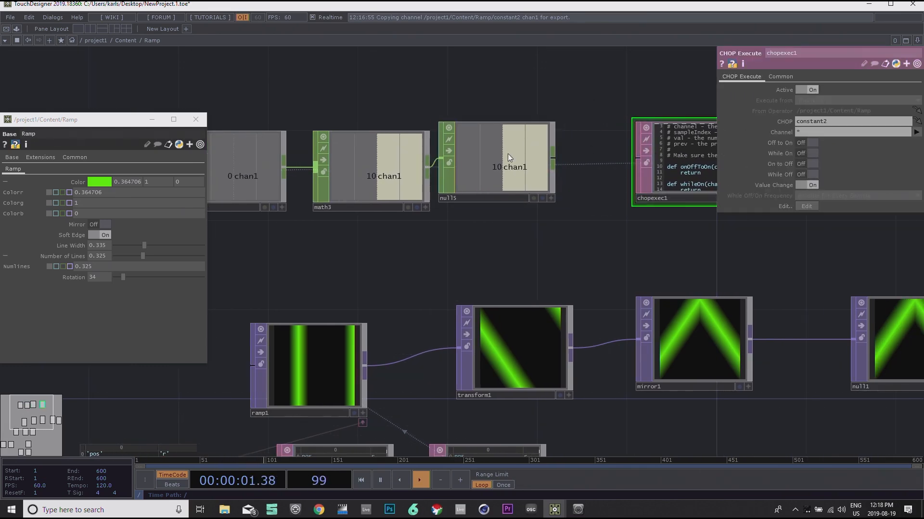
pyautogui.moveTo(522, 171); pyautogui.dragTo(830, 119)
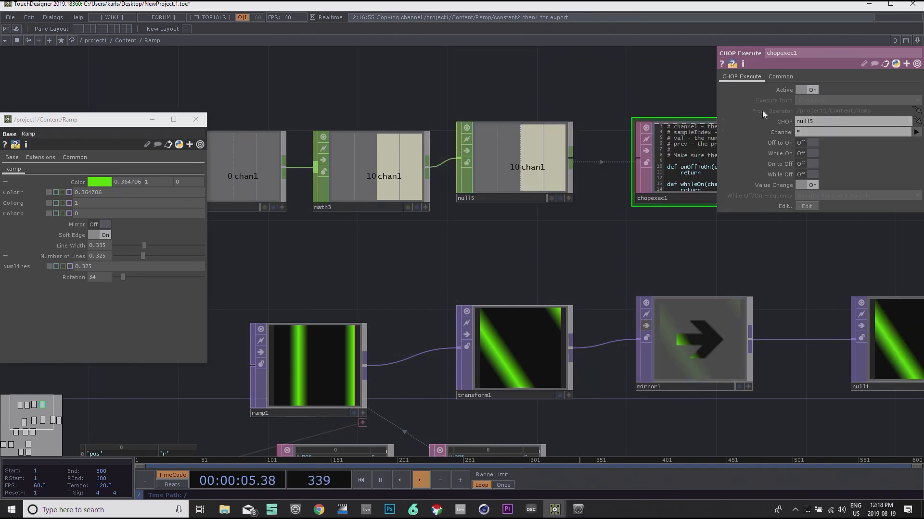
pyautogui.moveTo(800, 278); pyautogui.dragTo(668, 269)
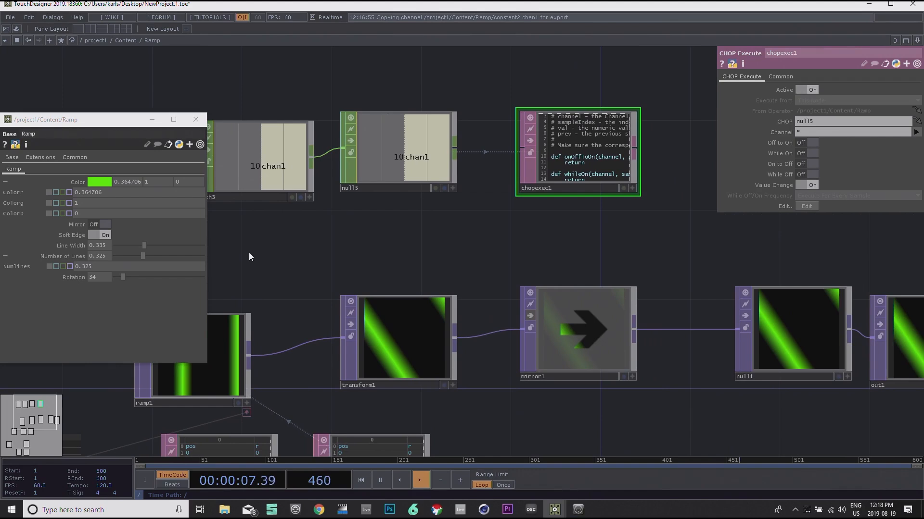
# Step: Toggle the Ramp component's Mirror parameter while checking the values of math3 and null5 and mirror1's bypass state
pyautogui.click(105, 224)
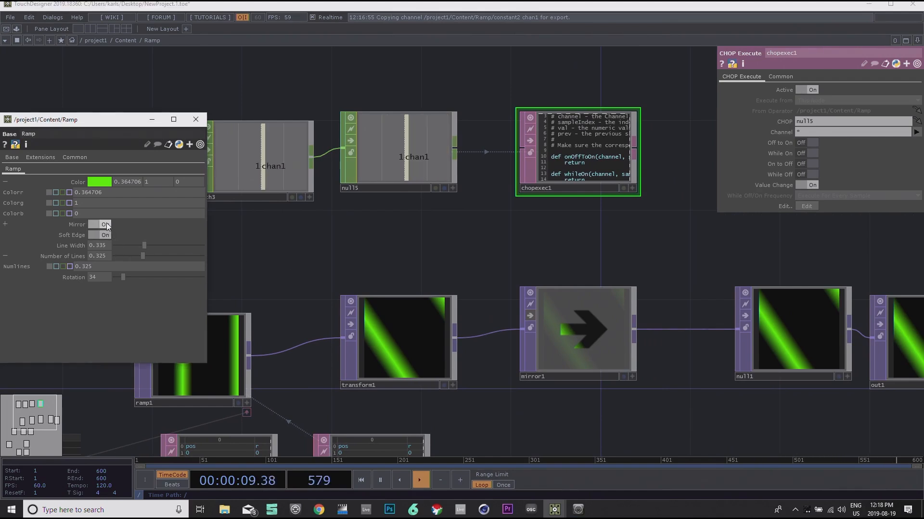
pyautogui.click(105, 225)
pyautogui.moveTo(314, 252); pyautogui.dragTo(364, 256)
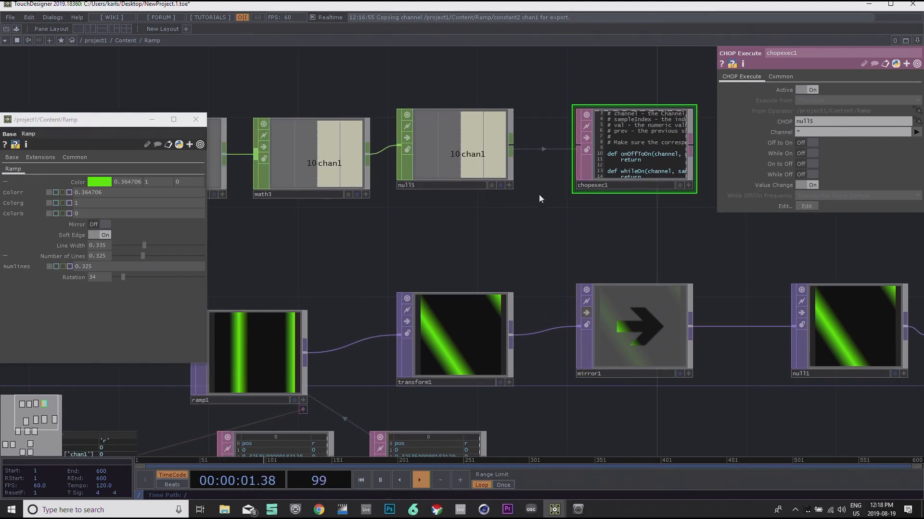
pyautogui.scroll(4, 538, 166)
pyautogui.scroll(-2, 520, 236)
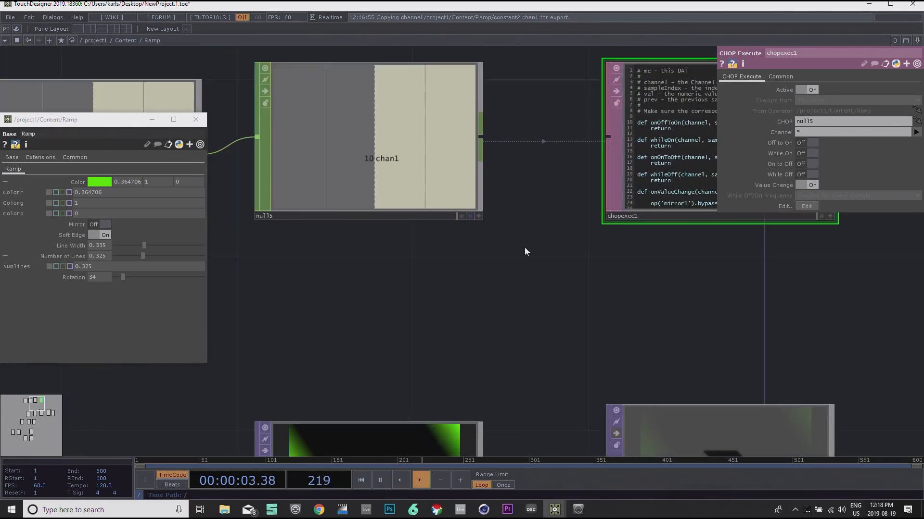
pyautogui.scroll(-3, 567, 307)
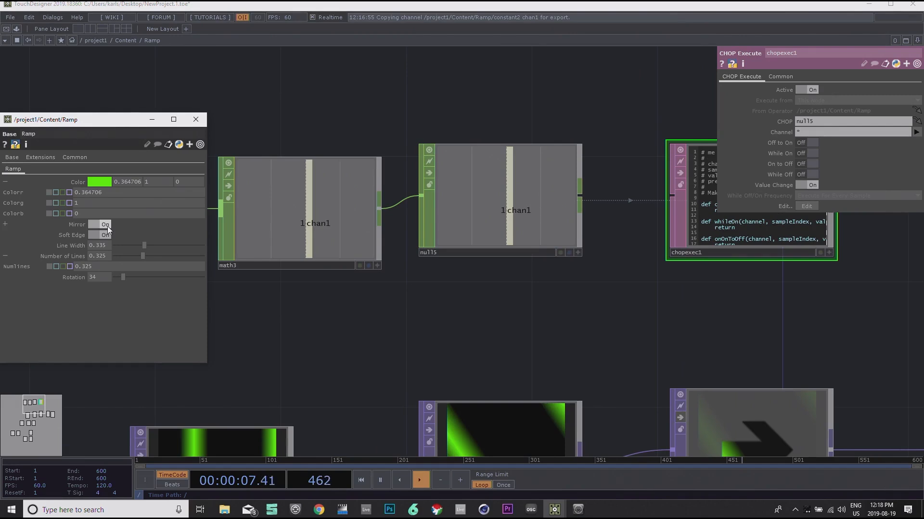
pyautogui.moveTo(331, 266); pyautogui.dragTo(400, 253, button='middle')
# Step: Set math3's To Range to 1 and 0 so the Mirror toggle value is inverted
pyautogui.click(404, 237)
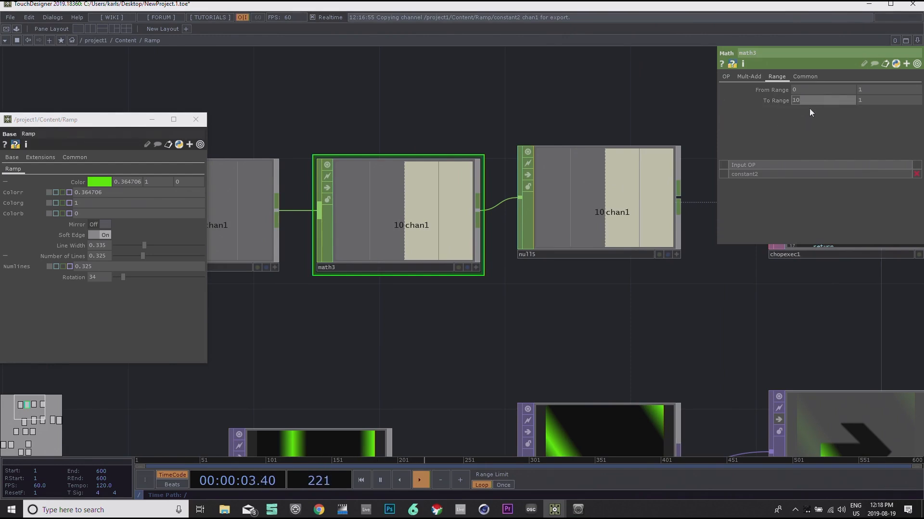
pyautogui.write('1')
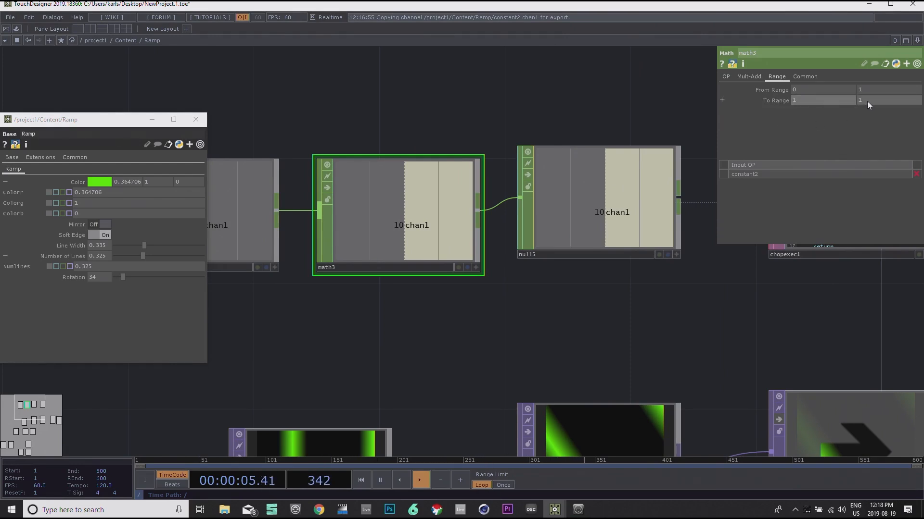
pyautogui.click(868, 99)
pyautogui.write('0')
pyautogui.press('Return')
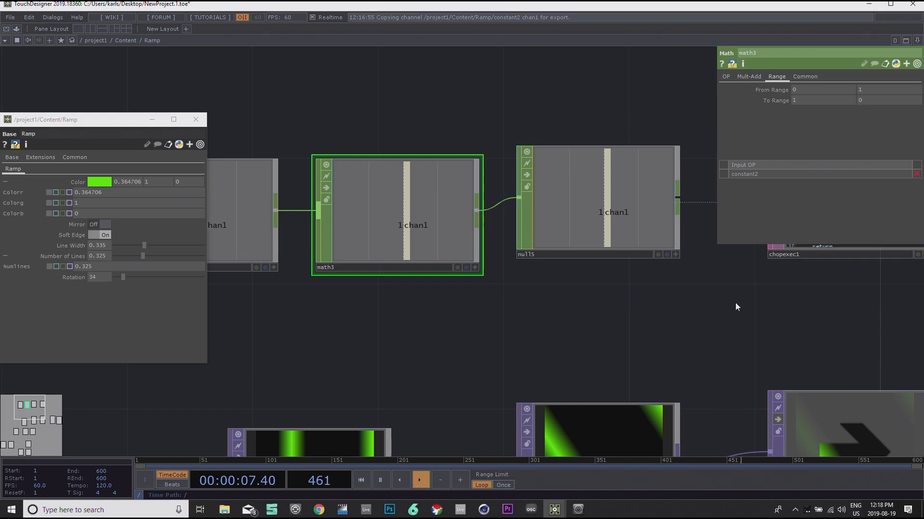
# Step: Switch the Ramp component's Mirror parameter on and off repeatedly to test the inverted bypass control on mirror1
pyautogui.scroll(-3, 735, 301)
pyautogui.click(103, 225)
pyautogui.click(103, 225)
pyautogui.moveTo(675, 291); pyautogui.dragTo(607, 222)
pyautogui.click(102, 223)
pyautogui.click(110, 224)
pyautogui.click(110, 223)
pyautogui.click(111, 223)
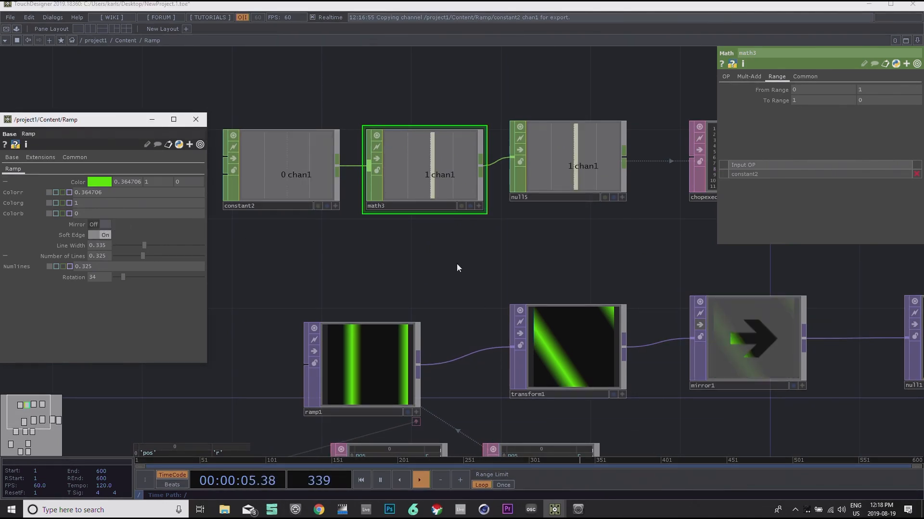
# Step: Move null1 and out1 farther along the chain to open up space after mirror1
pyautogui.scroll(-5, 647, 247)
pyautogui.moveTo(783, 402); pyautogui.dragTo(538, 367)
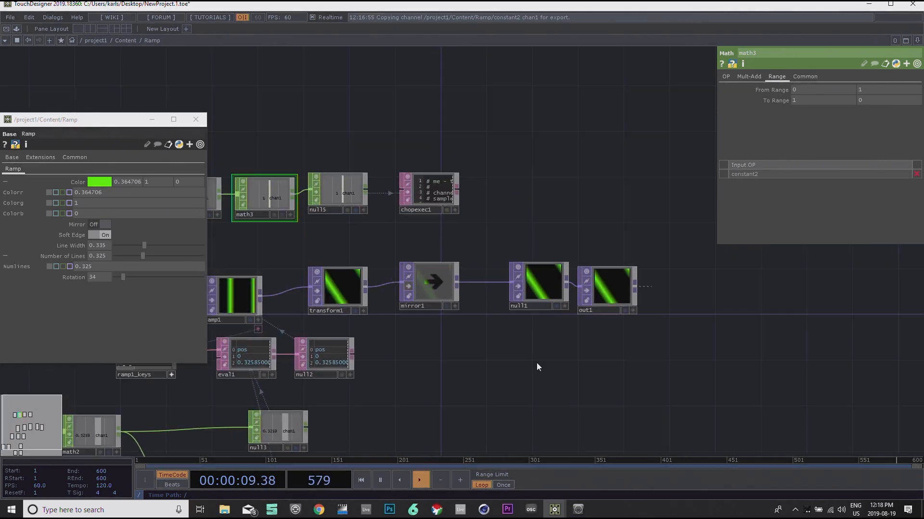
pyautogui.moveTo(63, 120); pyautogui.dragTo(227, 104)
pyautogui.moveTo(586, 225); pyautogui.dragTo(696, 259)
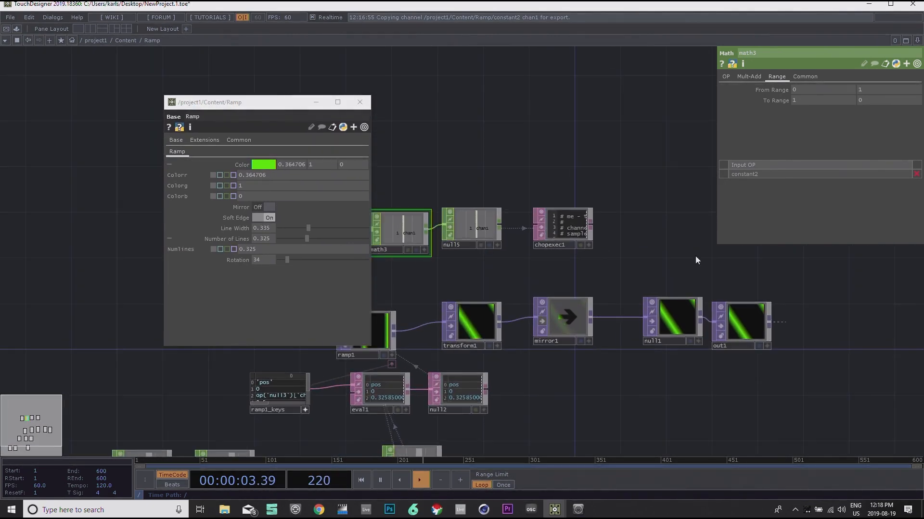
pyautogui.moveTo(703, 377); pyautogui.dragTo(576, 377)
pyautogui.moveTo(636, 328); pyautogui.dragTo(750, 310)
pyautogui.moveTo(529, 337); pyautogui.dragTo(635, 324)
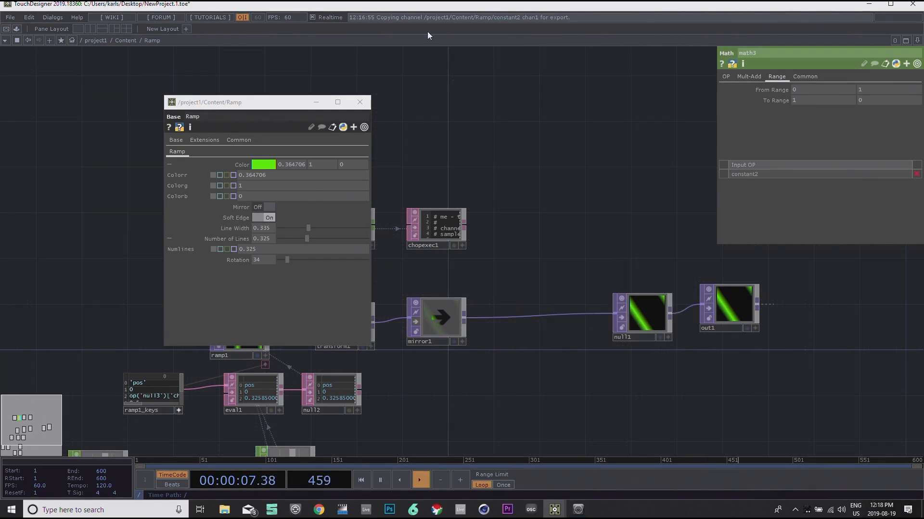
# Step: Restore the NewProject.1 window from its maximized size and close the floating Ramp parameter window
pyautogui.moveTo(432, 11); pyautogui.dragTo(462, 31)
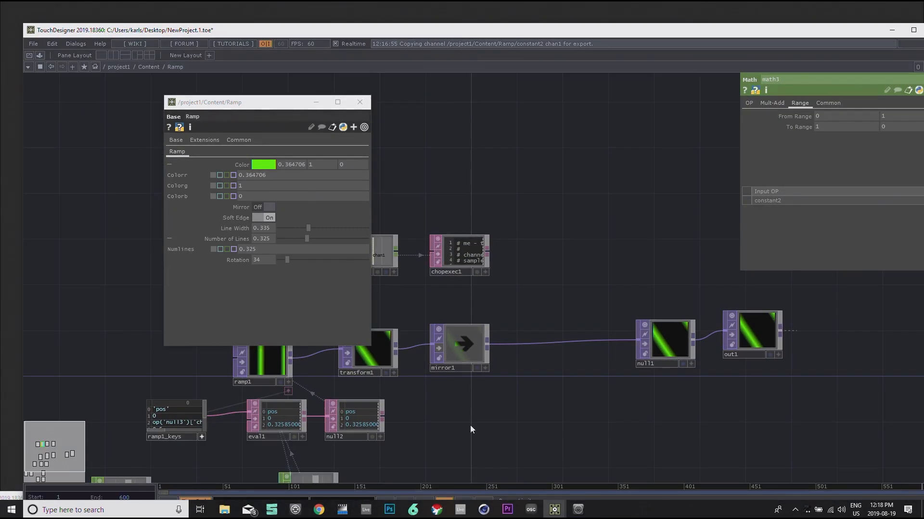
pyautogui.moveTo(554, 502)
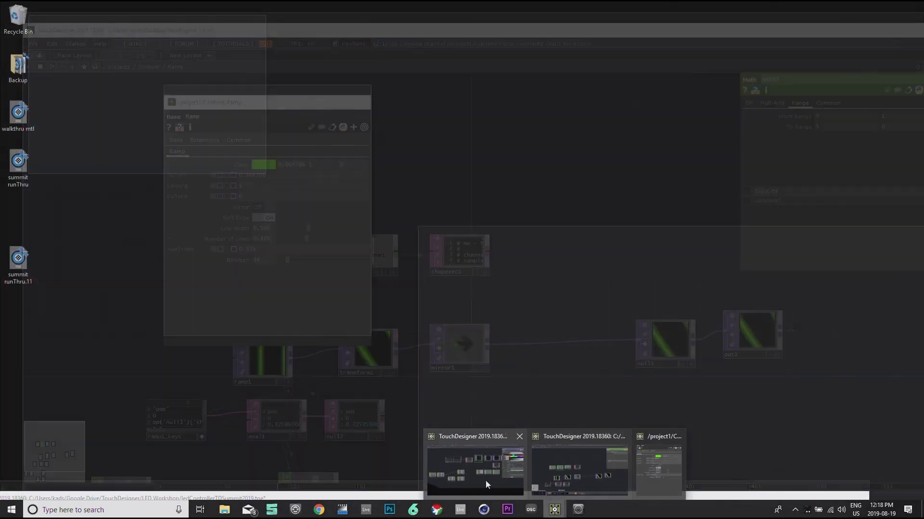
pyautogui.click(485, 480)
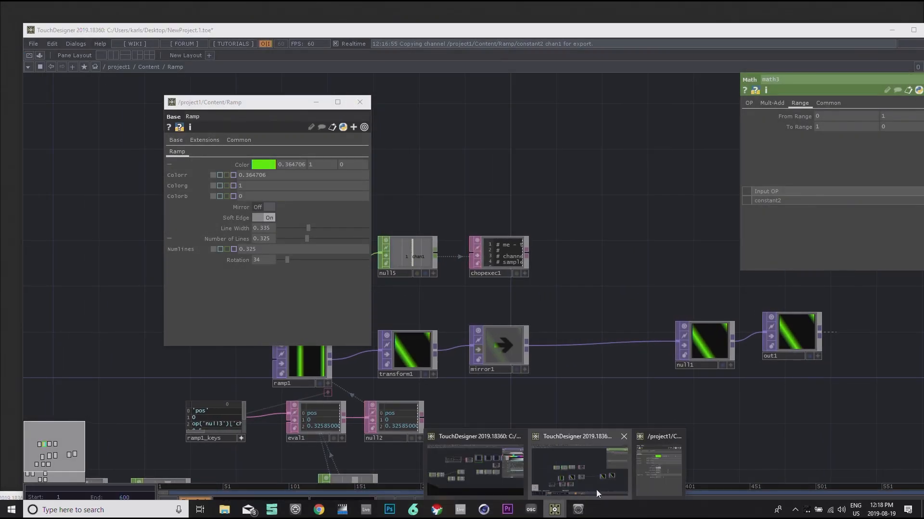
pyautogui.click(359, 102)
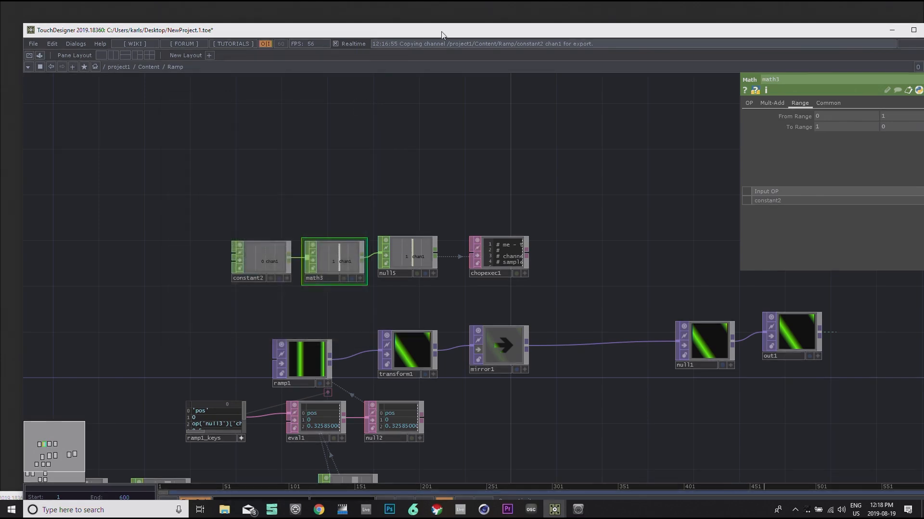
pyautogui.moveTo(591, 30); pyautogui.dragTo(582, 57)
# Step: Try to switch to the TouchDesigner window with the ledControllerTDSummit2019.toe project
pyautogui.hotkey('alt', 'Tab')
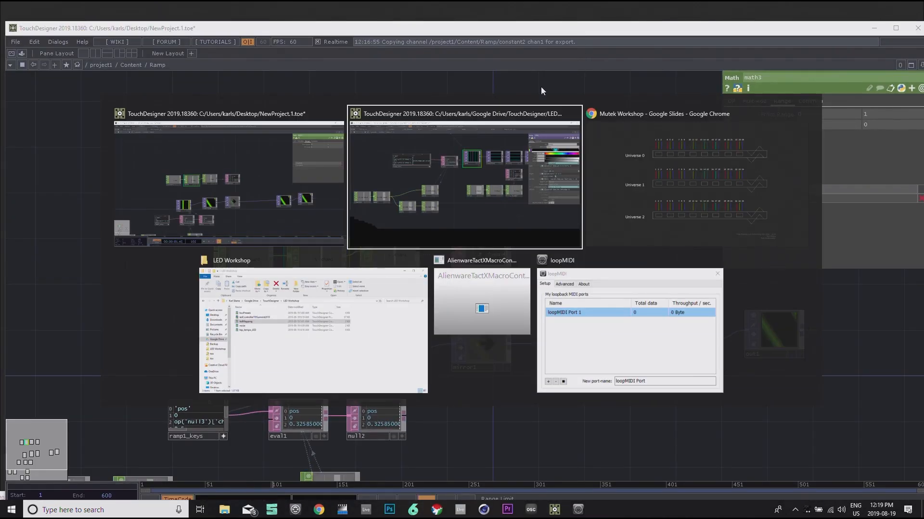
pyautogui.click(385, 150)
pyautogui.moveTo(431, 158); pyautogui.dragTo(499, 150)
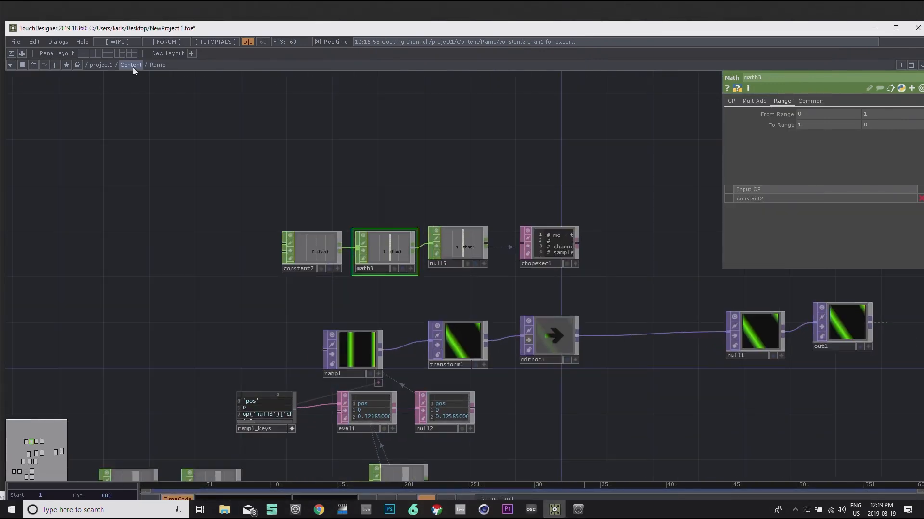
pyautogui.hotkey('alt', 'Tab')
pyautogui.click(163, 159)
pyautogui.moveTo(163, 159); pyautogui.dragTo(206, 151)
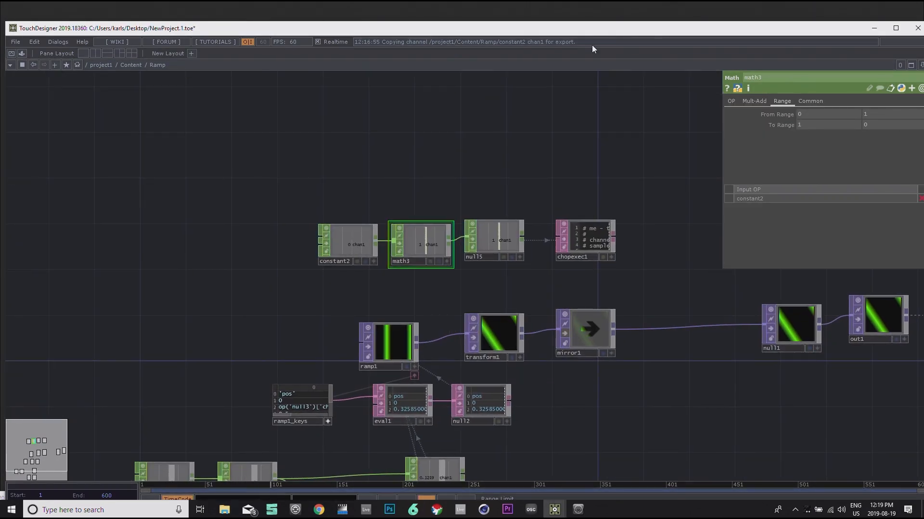
pyautogui.hotkey('alt', 'Tab')
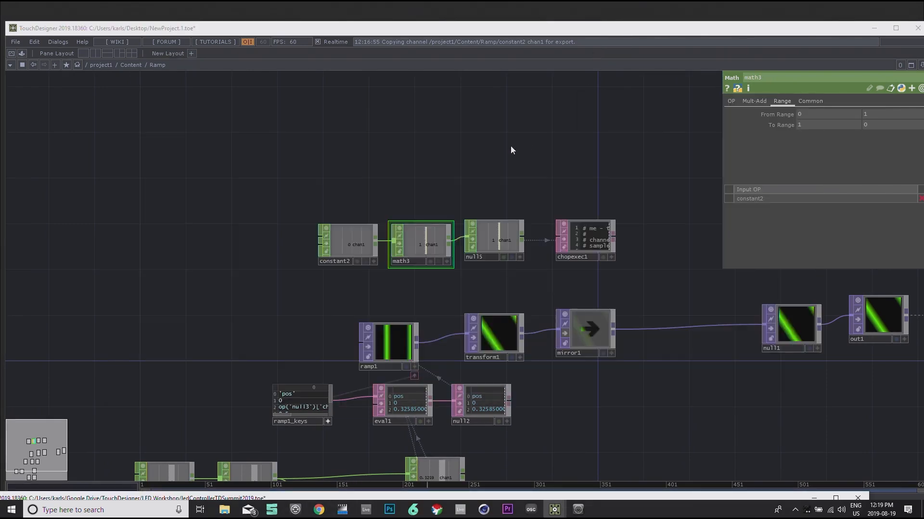
pyautogui.hotkey('alt', 'Tab')
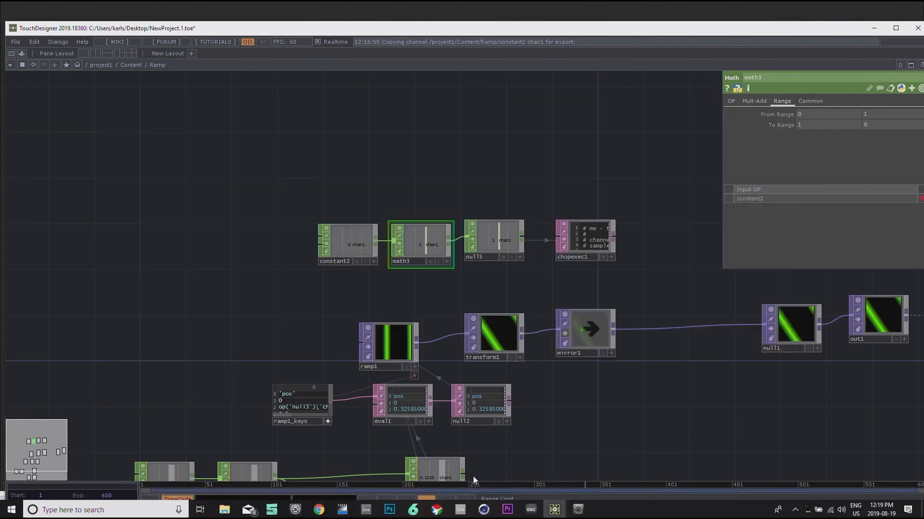
# Step: Minimize the NewProject.1 window and exit the full-screen Mutek Workshop presentation in Google Slides
pyautogui.click(873, 29)
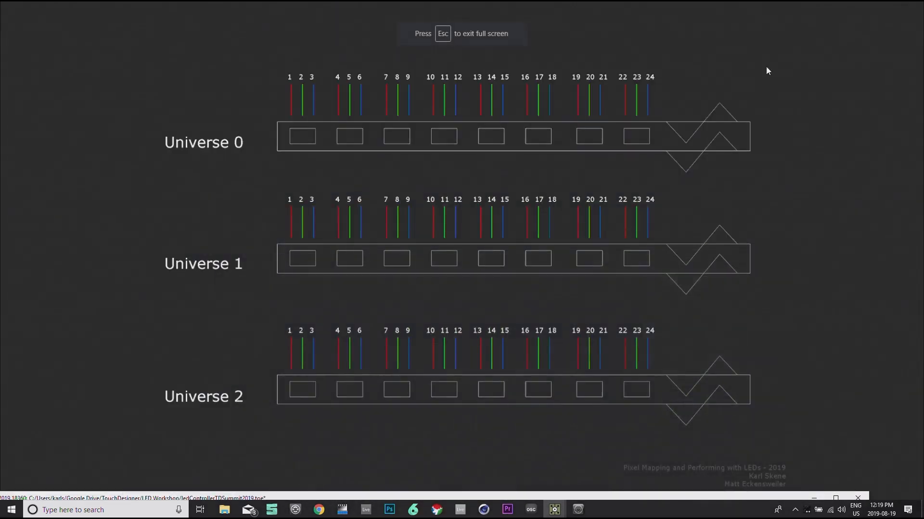
pyautogui.click(725, 92)
pyautogui.press('Escape')
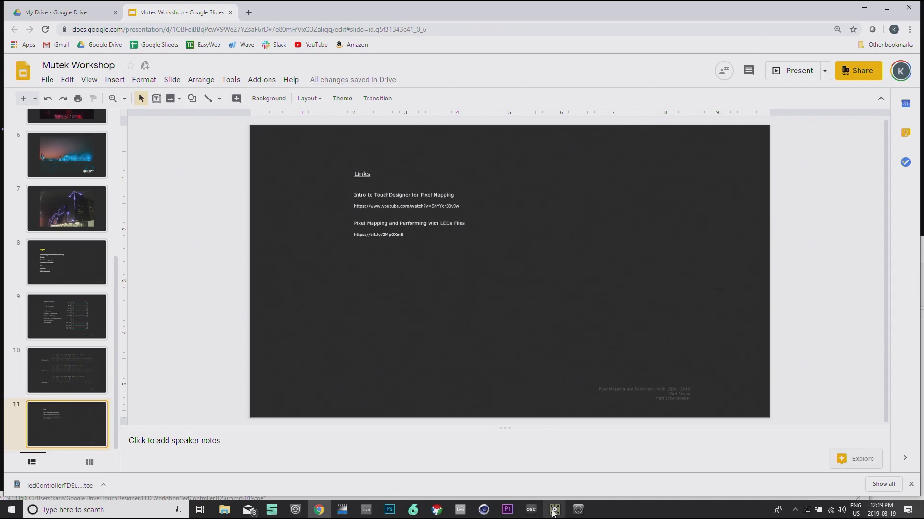
# Step: Switch to the TouchDesigner window with the NewProject.1.toe project
pyautogui.moveTo(554, 509)
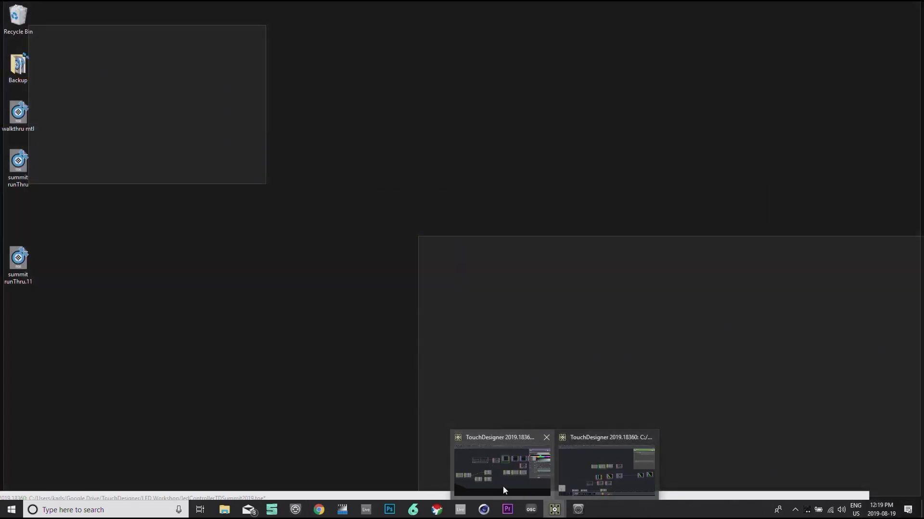
pyautogui.click(503, 491)
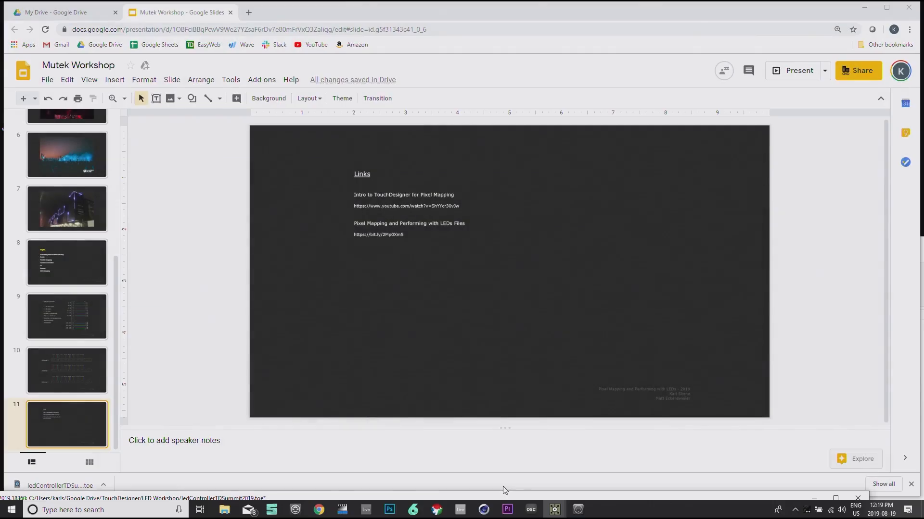
pyautogui.moveTo(554, 509)
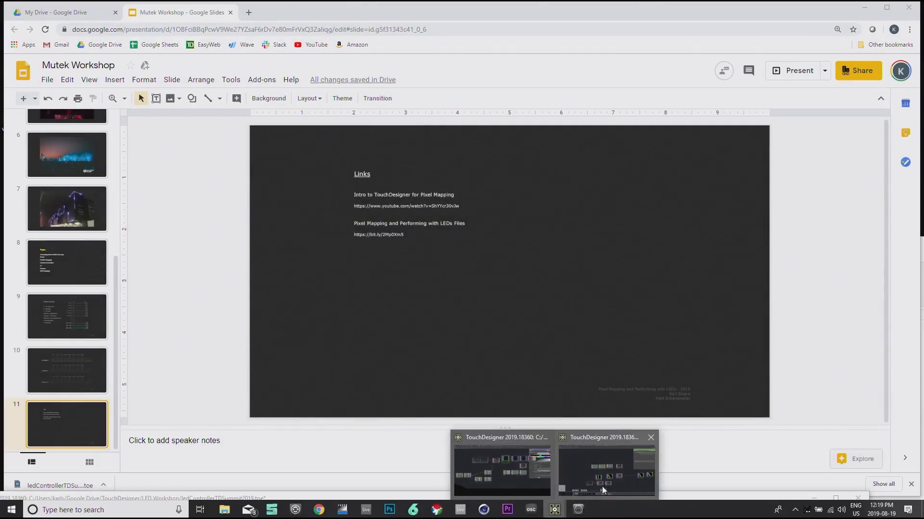
pyautogui.click(602, 486)
# Step: Move out1 and null1 farther from mirror1 in the Ramp network to make room for another operator
pyautogui.scroll(-5, 621, 402)
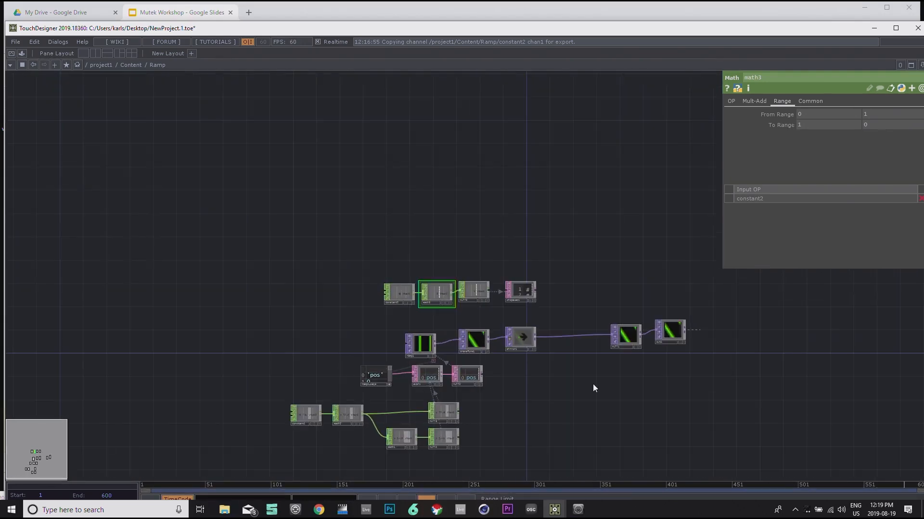
pyautogui.scroll(2, 522, 314)
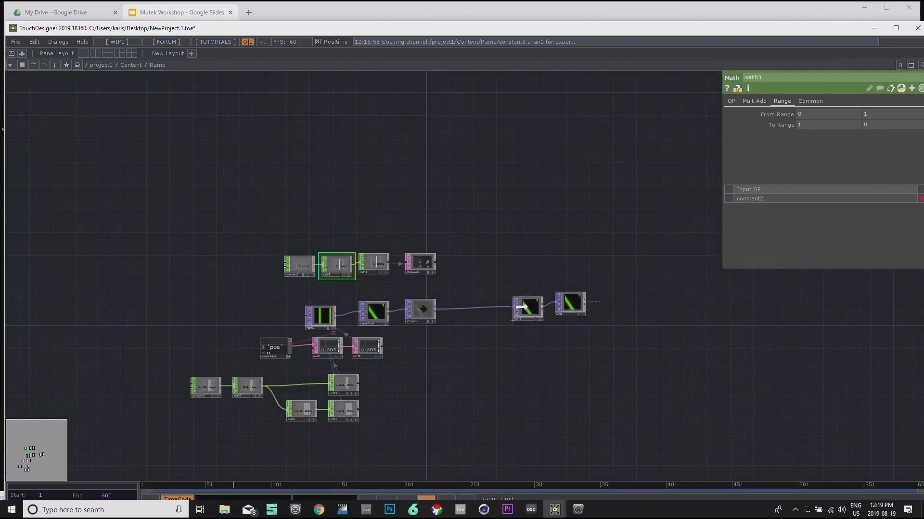
pyautogui.moveTo(568, 308); pyautogui.dragTo(617, 309)
pyautogui.moveTo(528, 308); pyautogui.dragTo(560, 308)
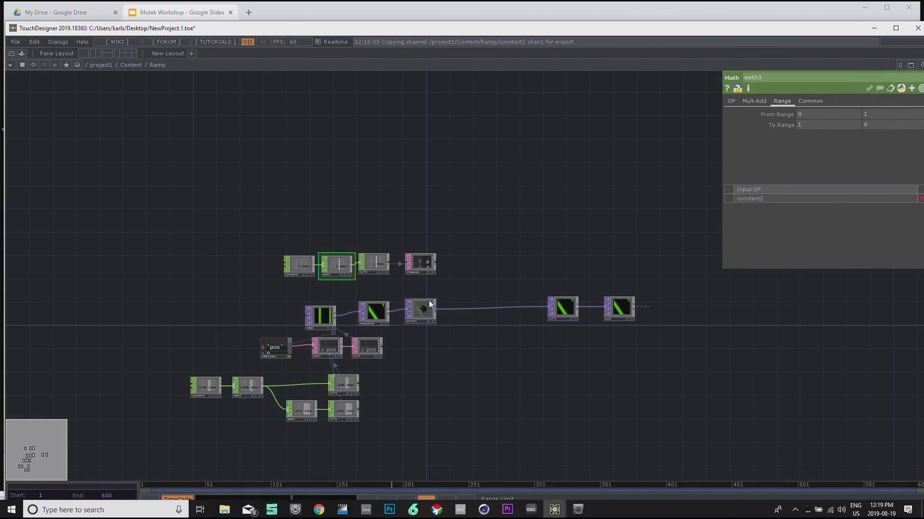
# Step: Insert a Transform TOP into the connection between mirror1 and null1
pyautogui.scroll(3, 436, 302)
pyautogui.moveTo(476, 331); pyautogui.dragTo(384, 302)
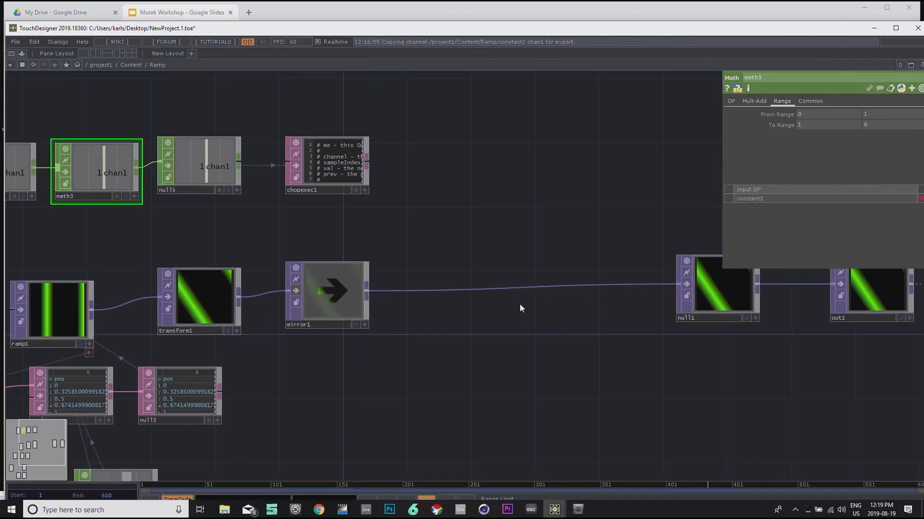
pyautogui.moveTo(529, 336); pyautogui.dragTo(476, 330)
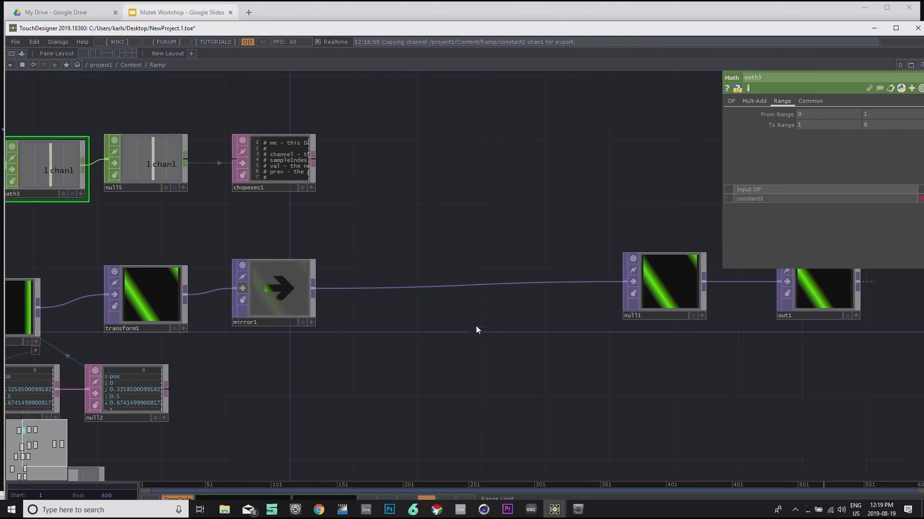
pyautogui.rightClick(437, 286)
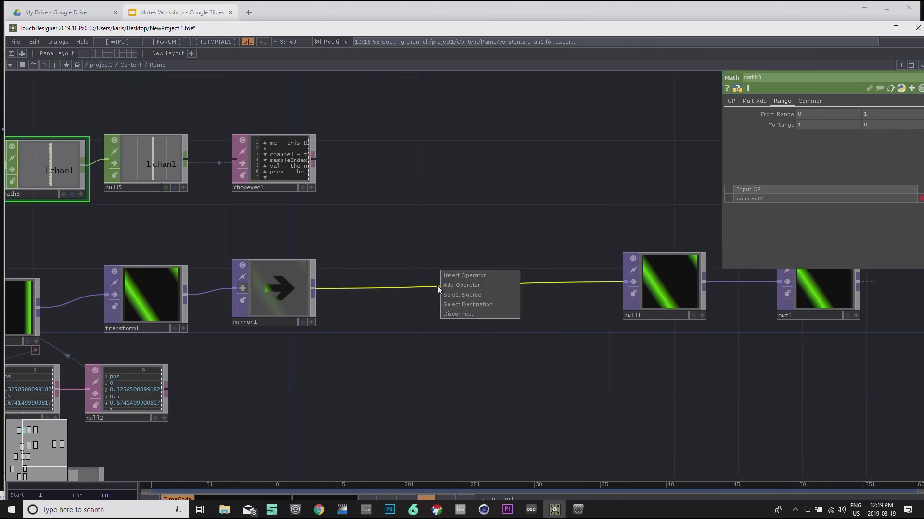
pyautogui.click(464, 275)
pyautogui.write('tr')
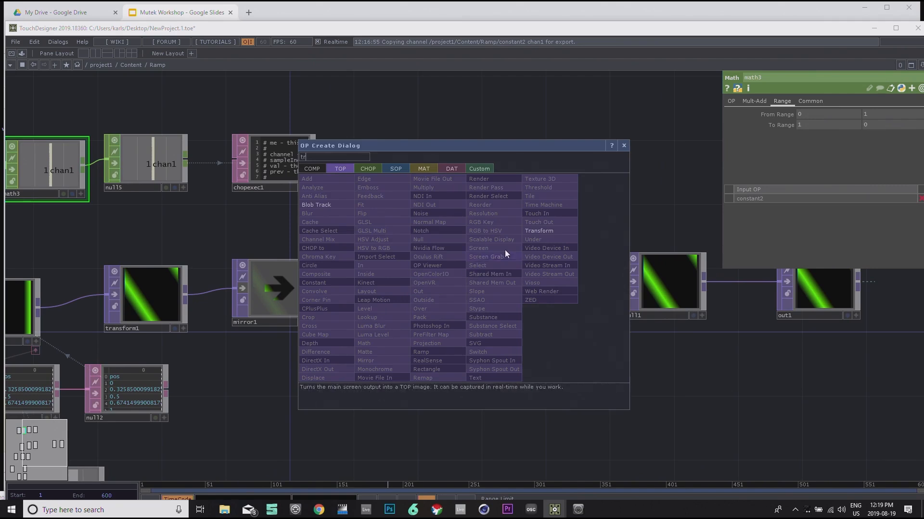
pyautogui.click(538, 231)
pyautogui.click(466, 289)
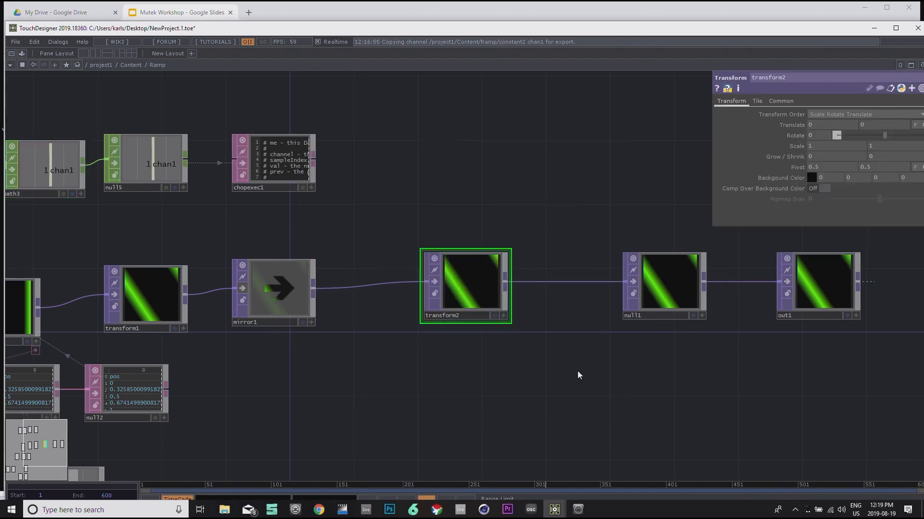
# Step: Move out1 closer to null1 at the end of the chain
pyautogui.moveTo(577, 371); pyautogui.dragTo(551, 369)
pyautogui.moveTo(515, 203); pyautogui.dragTo(459, 220)
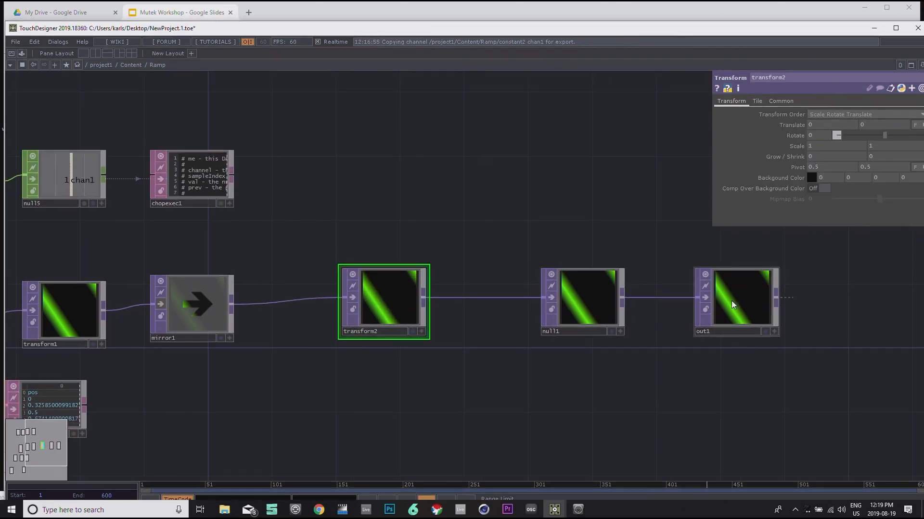
pyautogui.moveTo(731, 302); pyautogui.dragTo(700, 296)
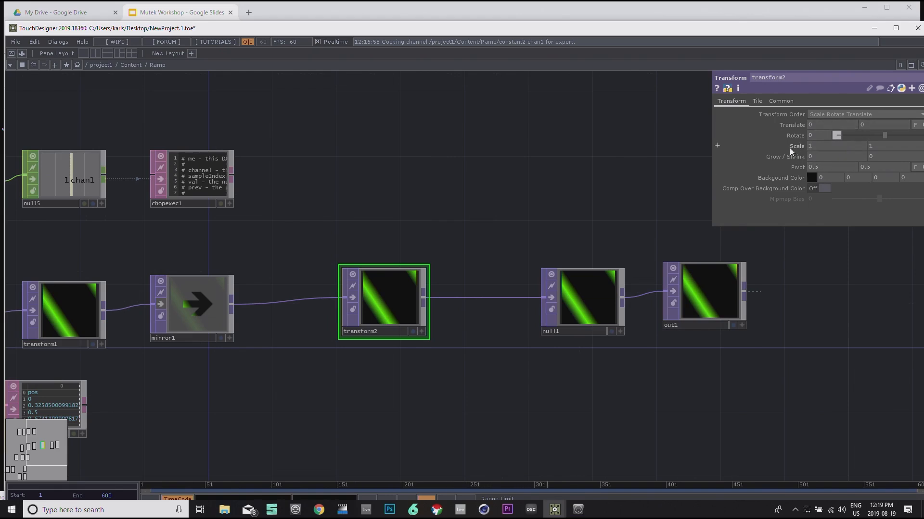
pyautogui.moveTo(524, 220); pyautogui.dragTo(615, 229)
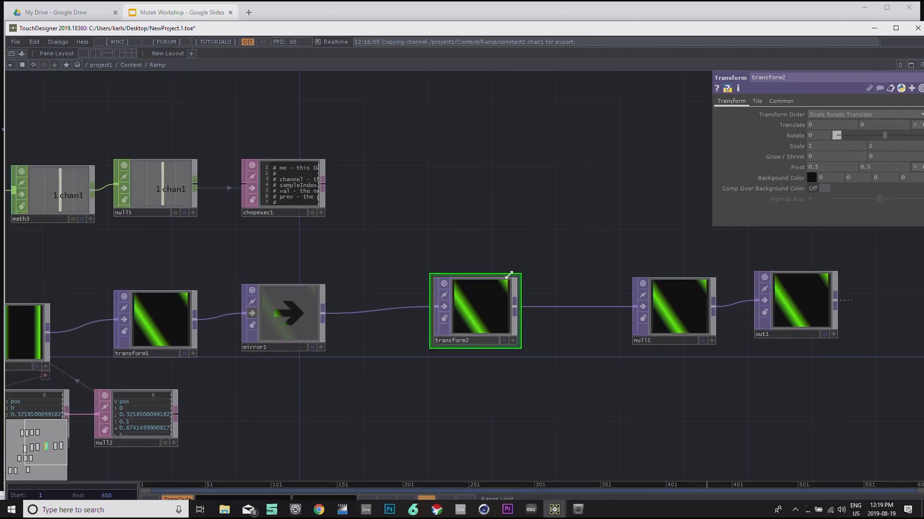
pyautogui.moveTo(496, 216); pyautogui.dragTo(611, 217)
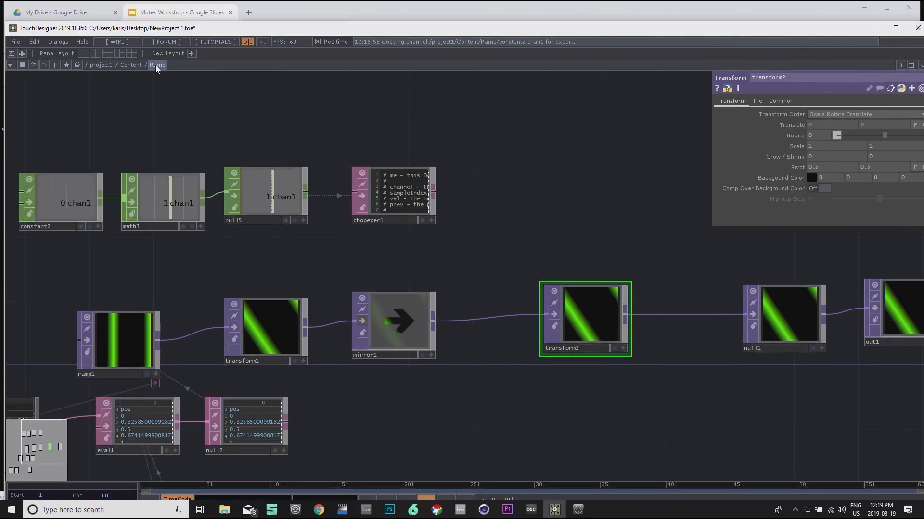
pyautogui.rightClick(155, 65)
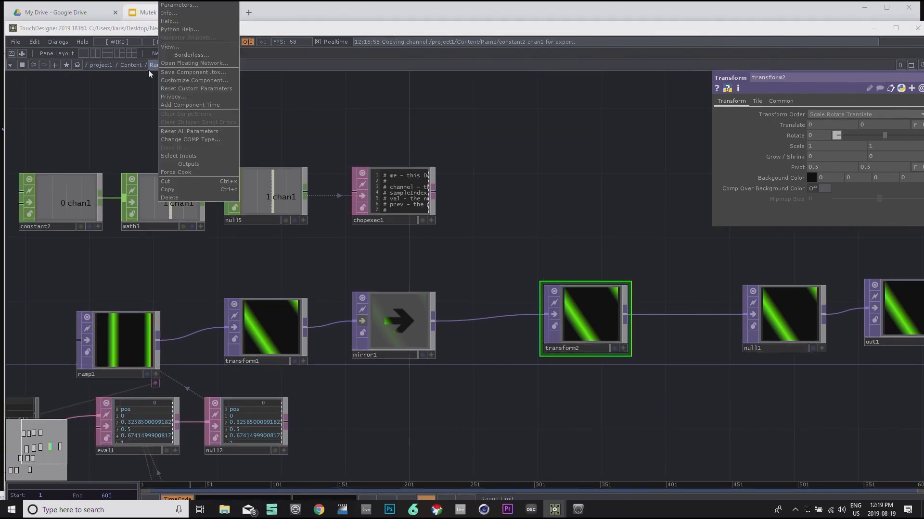
pyautogui.click(108, 103)
pyautogui.moveTo(213, 105); pyautogui.dragTo(237, 99)
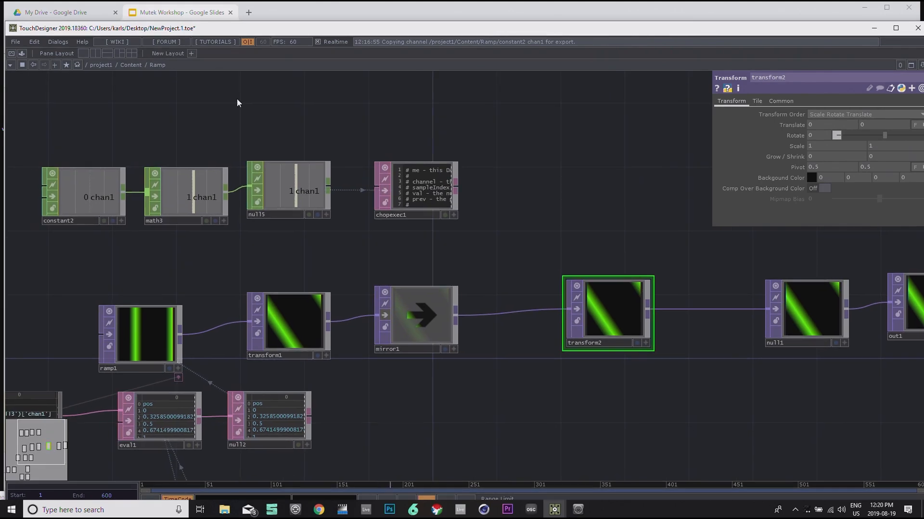
# Step: Save the project on the Desktop under the new name ledWorkshopTDsummit
pyautogui.hotkey('ctrl', 'shift', 's')
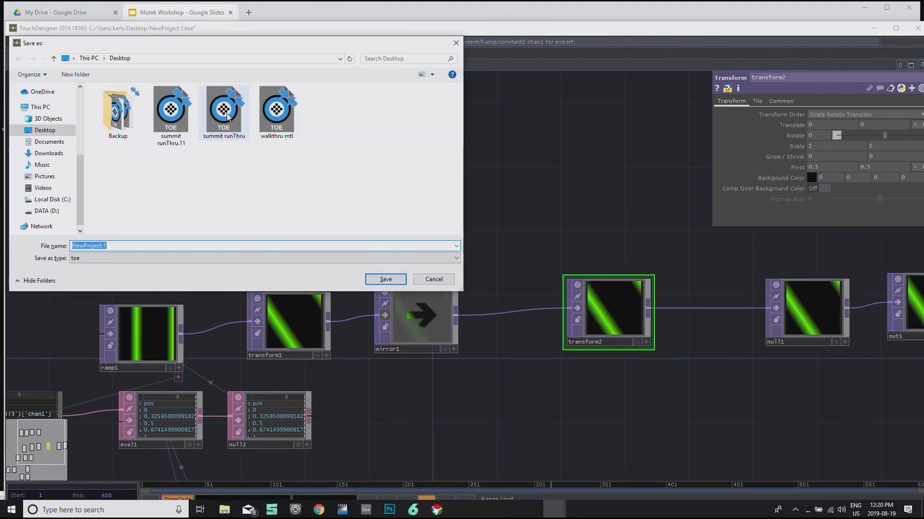
pyautogui.write('ledWorkshop')
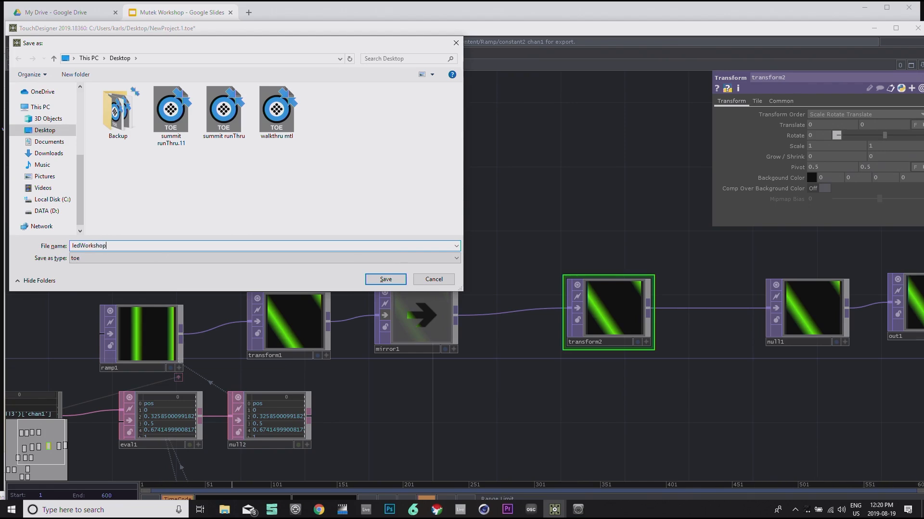
pyautogui.write('TDsummi')
pyautogui.press('Return')
# Step: Check the Ramp component's custom parameters in a floating parameter window and close it
pyautogui.moveTo(487, 175); pyautogui.dragTo(329, 184)
pyautogui.moveTo(572, 379); pyautogui.dragTo(583, 370)
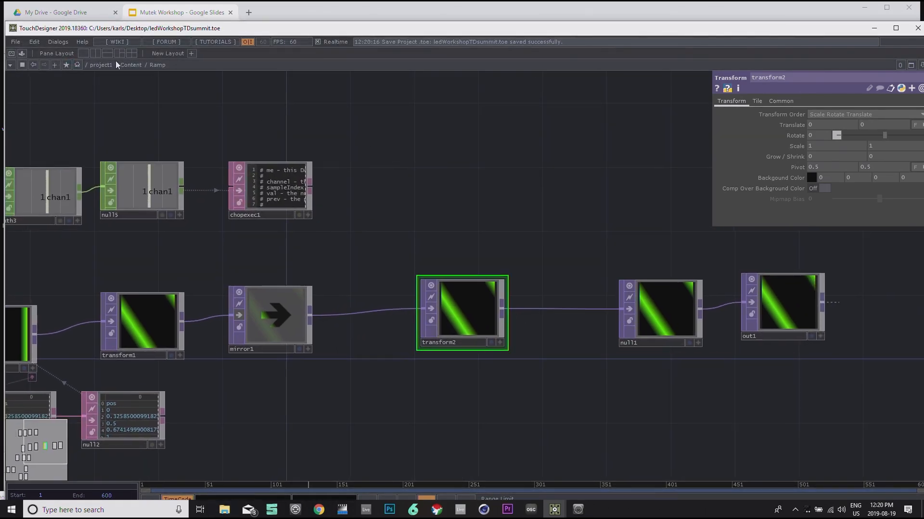
pyautogui.rightClick(160, 66)
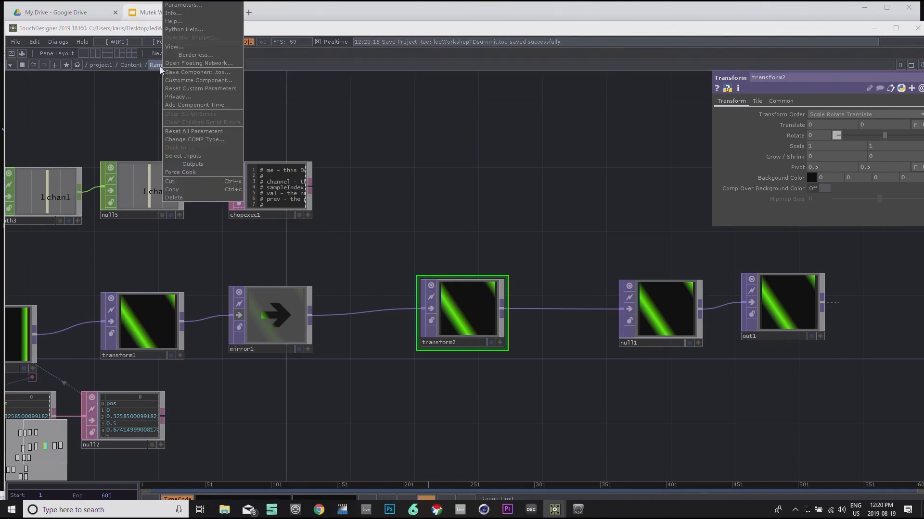
pyautogui.click(187, 5)
pyautogui.moveTo(182, 13); pyautogui.dragTo(271, 123)
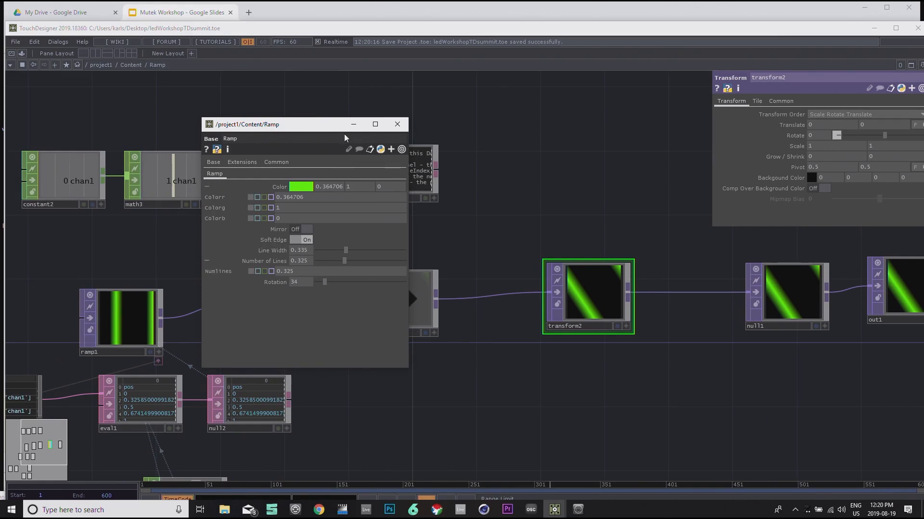
pyautogui.click(397, 125)
# Step: Customize the Ramp component and add a Float parameter named Width to its Ramp page
pyautogui.rightClick(160, 69)
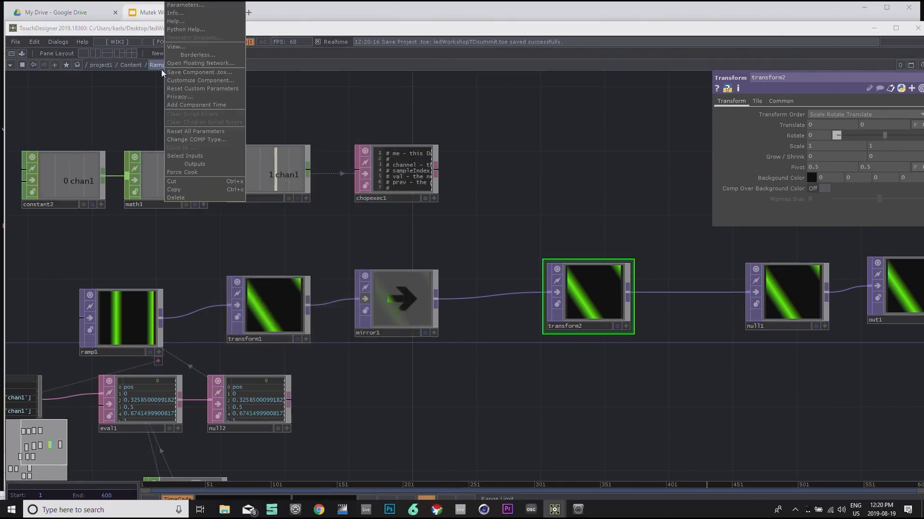
pyautogui.click(186, 80)
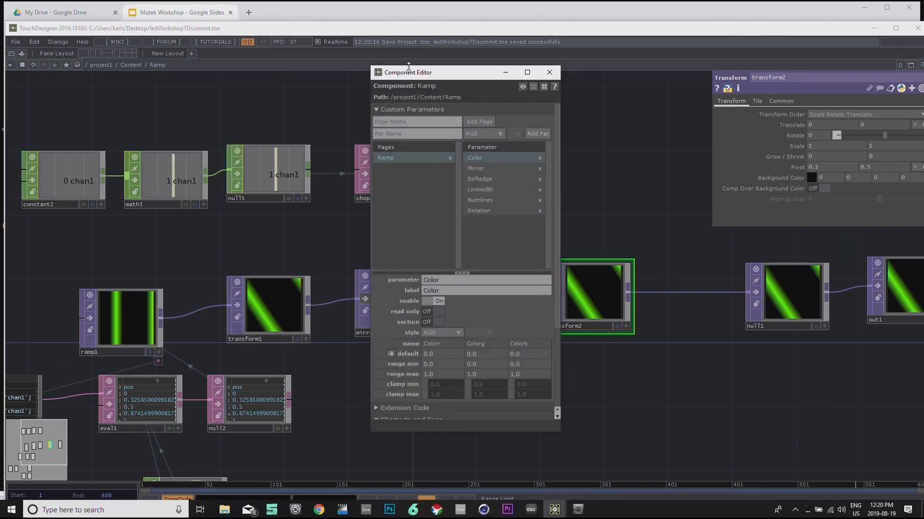
pyautogui.moveTo(427, 77); pyautogui.dragTo(360, 70)
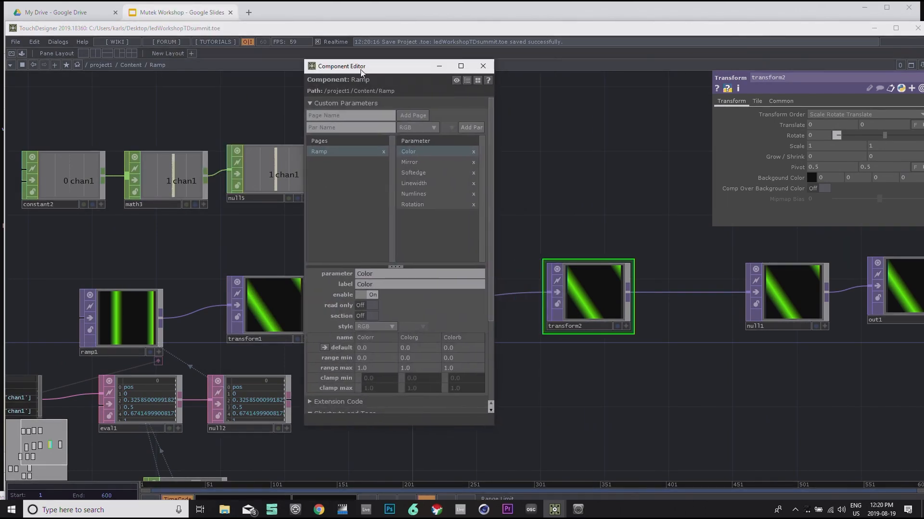
pyautogui.click(325, 128)
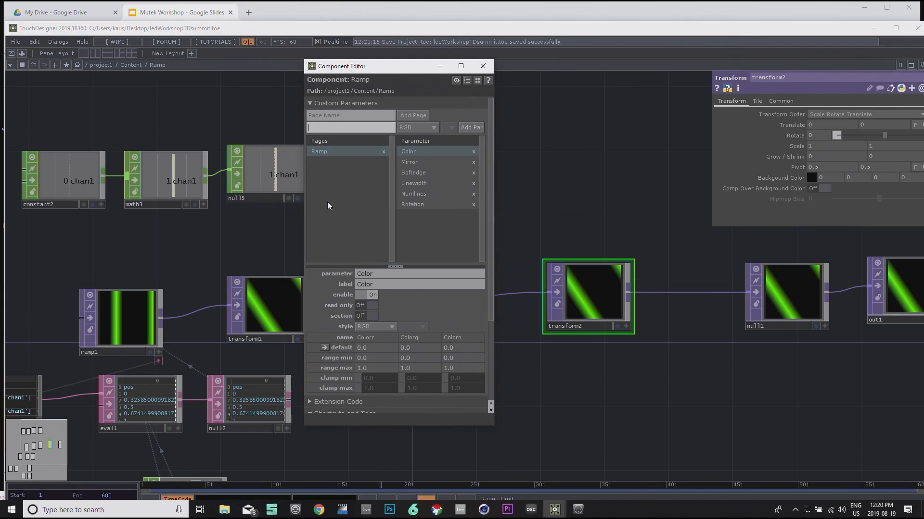
pyautogui.write('Width')
pyautogui.click(425, 128)
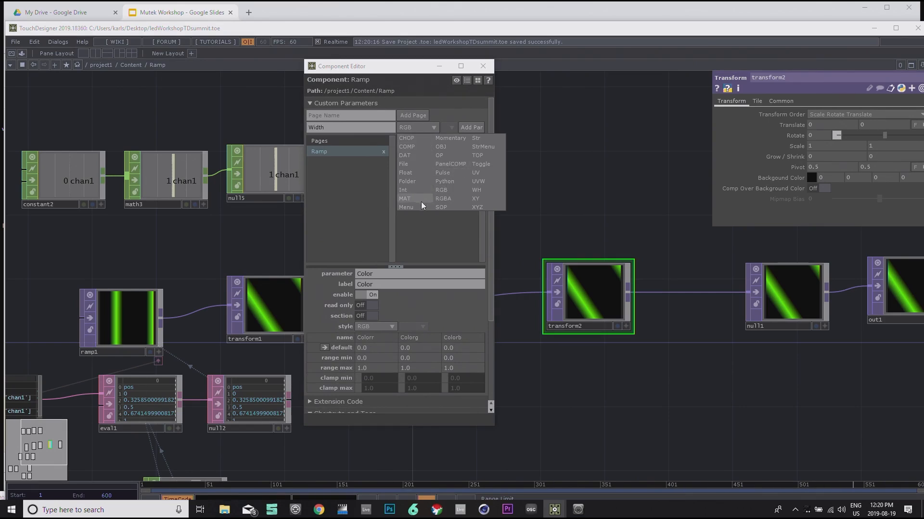
pyautogui.click(423, 171)
pyautogui.click(472, 128)
# Step: Add a Float custom parameter named Height to the Ramp page
pyautogui.click(355, 128)
pyautogui.write('W')
pyautogui.press('BackSpace')
pyautogui.write('Height')
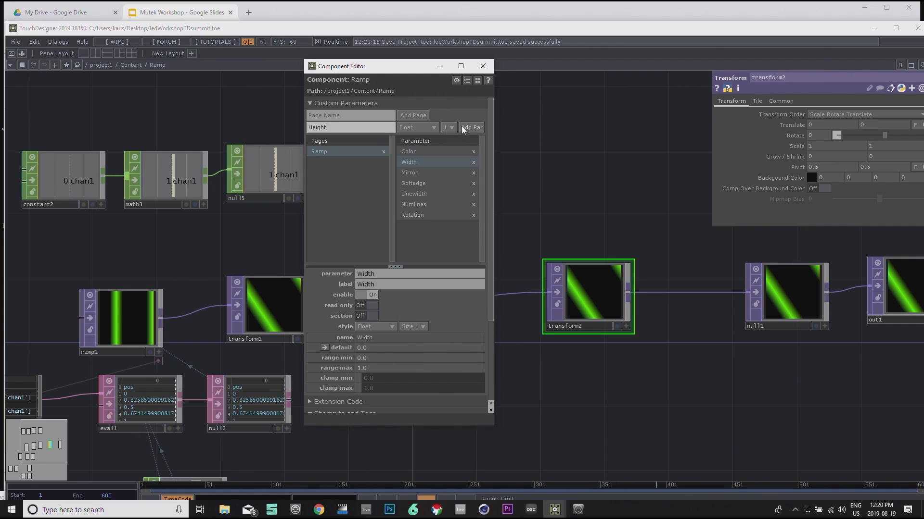
pyautogui.click(464, 128)
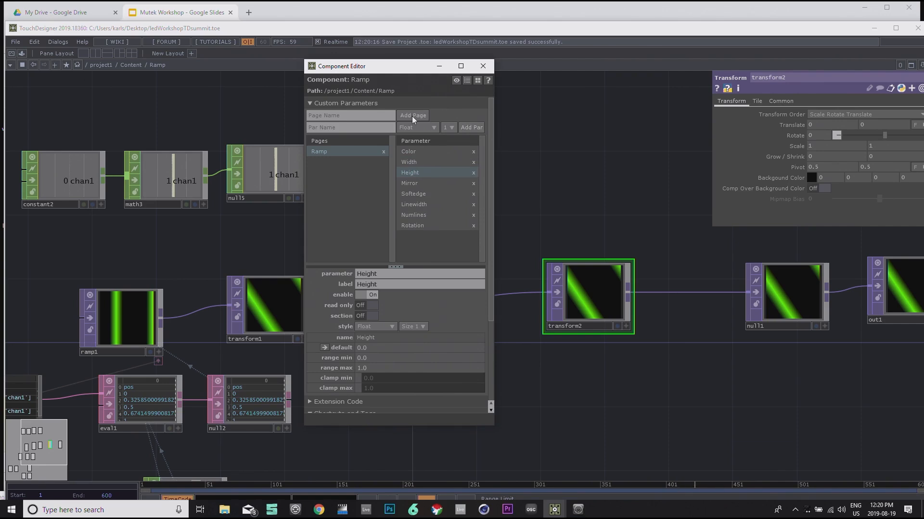
# Step: Add two Float custom parameters named X Position and Y Position to the Ramp page
pyautogui.write('X Position')
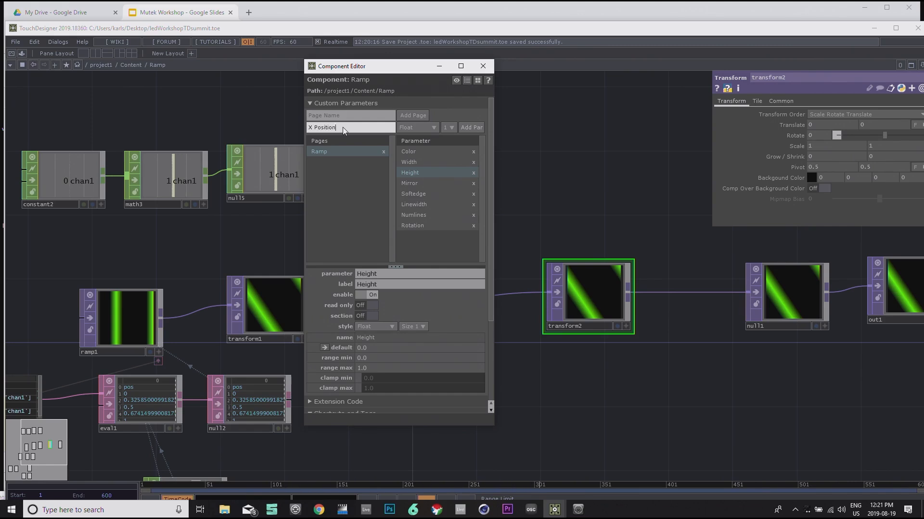
pyautogui.click(474, 129)
pyautogui.click(377, 127)
pyautogui.write('Y Po')
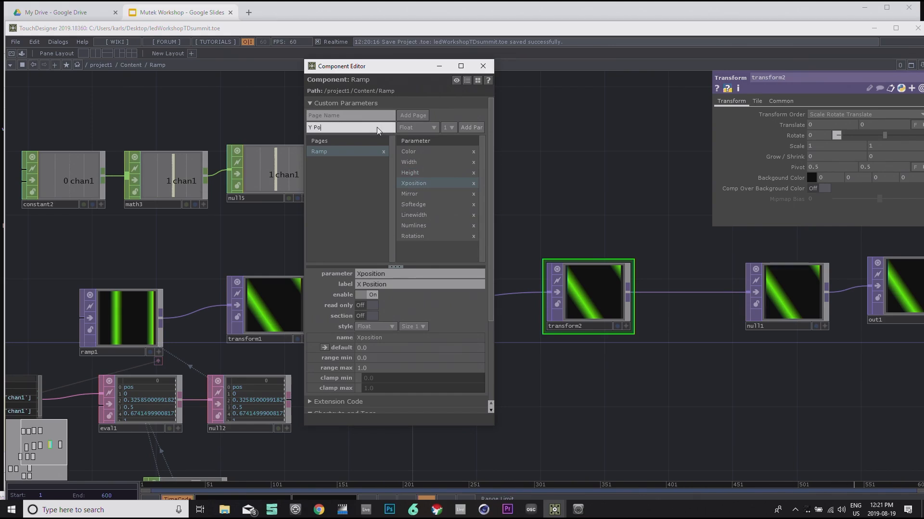
pyautogui.write('sition')
pyautogui.click(470, 127)
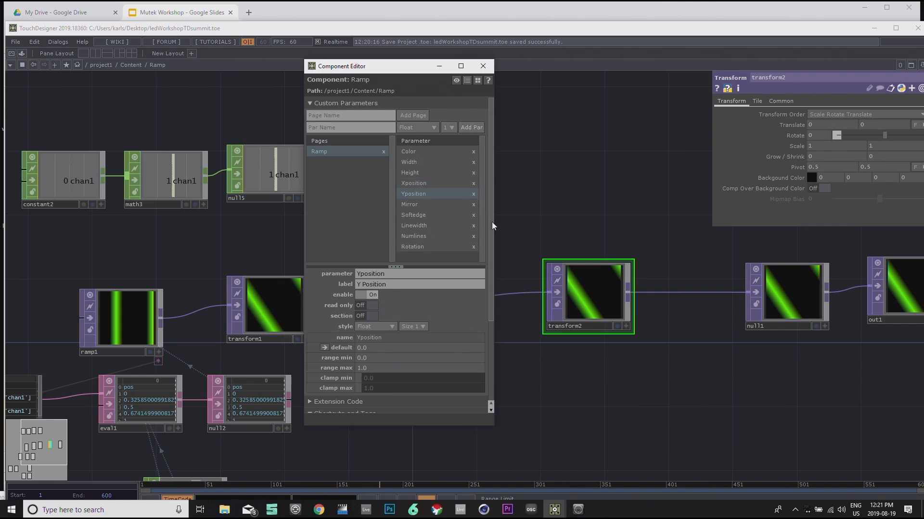
# Step: Set the Xposition parameter's range minimum to -0.5 and range maximum to 0.5
pyautogui.moveTo(492, 218); pyautogui.dragTo(489, 276)
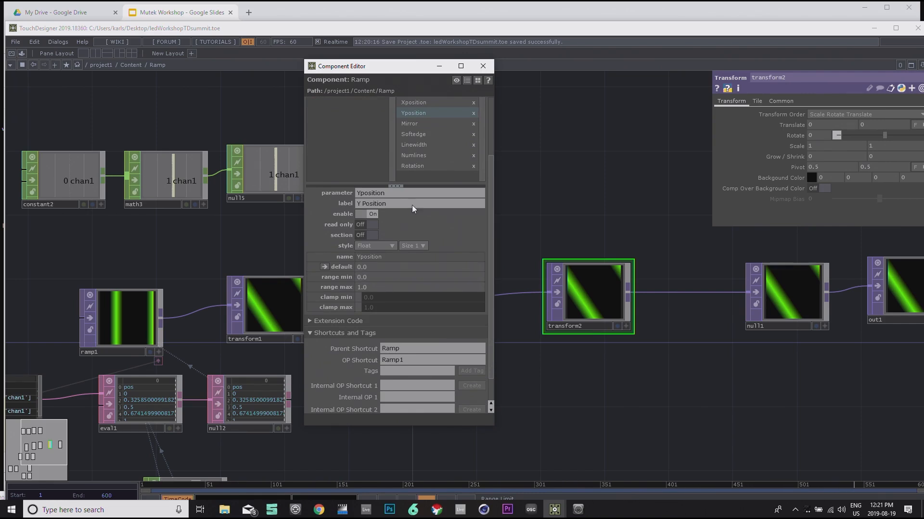
pyautogui.click(426, 101)
pyautogui.click(380, 278)
pyautogui.write('-0.5')
pyautogui.click(374, 286)
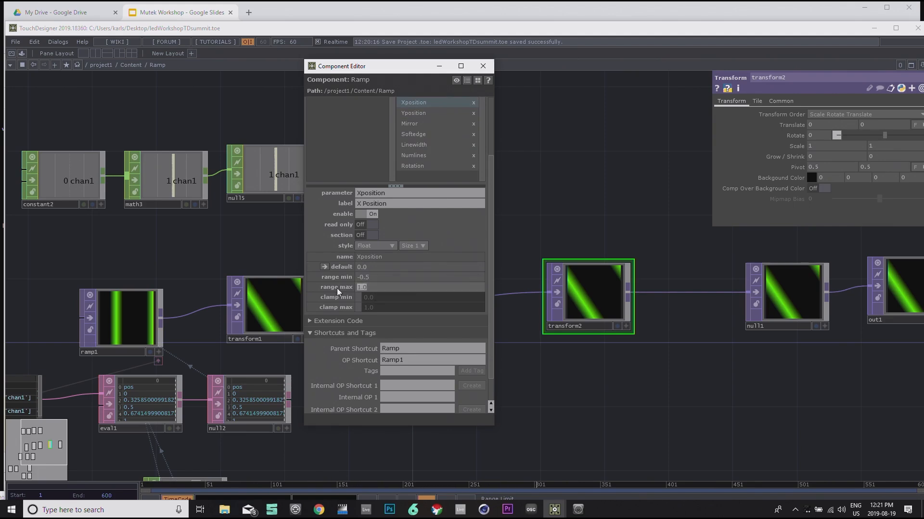
pyautogui.write('0.5')
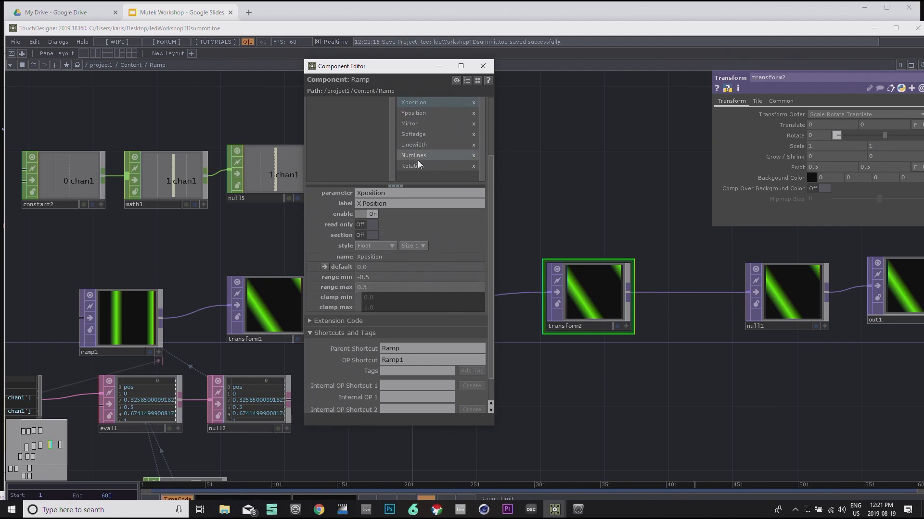
# Step: Set the Yposition parameter's range minimum to -0.5 and range maximum to 0.5, and close the Component Editor
pyautogui.press('Return')
pyautogui.click(421, 134)
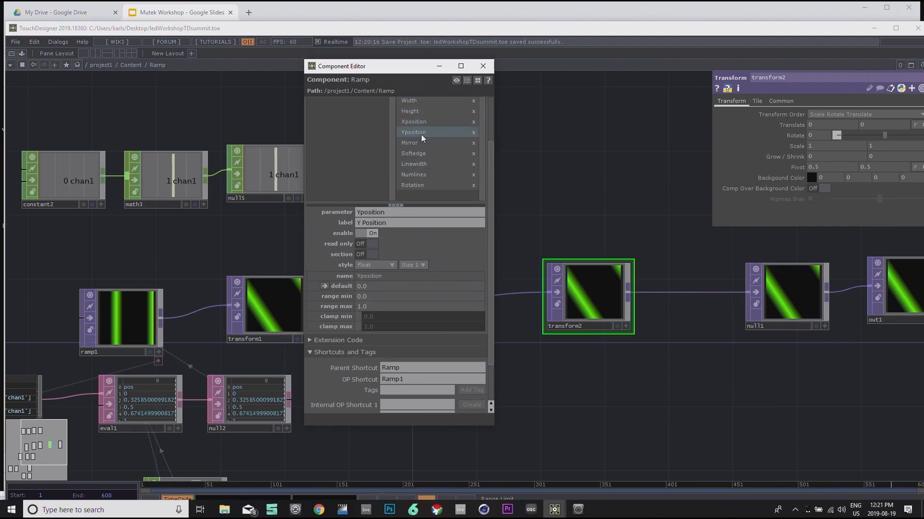
pyautogui.click(345, 295)
pyautogui.write('-0.')
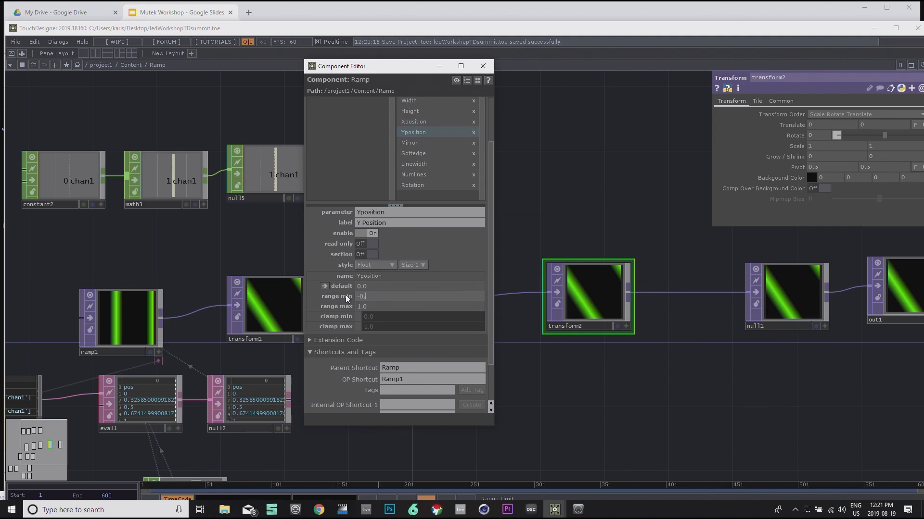
pyautogui.write('5')
pyautogui.click(344, 305)
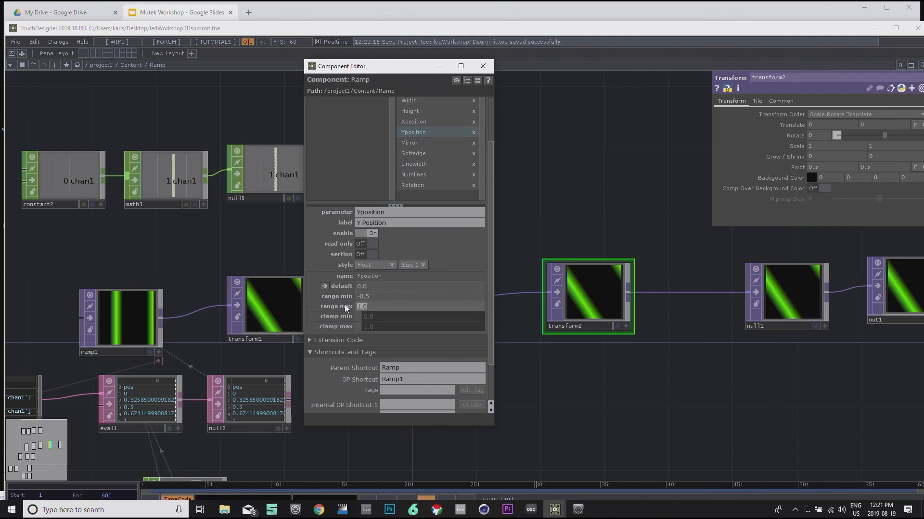
pyautogui.write('0.5')
pyautogui.press('Return')
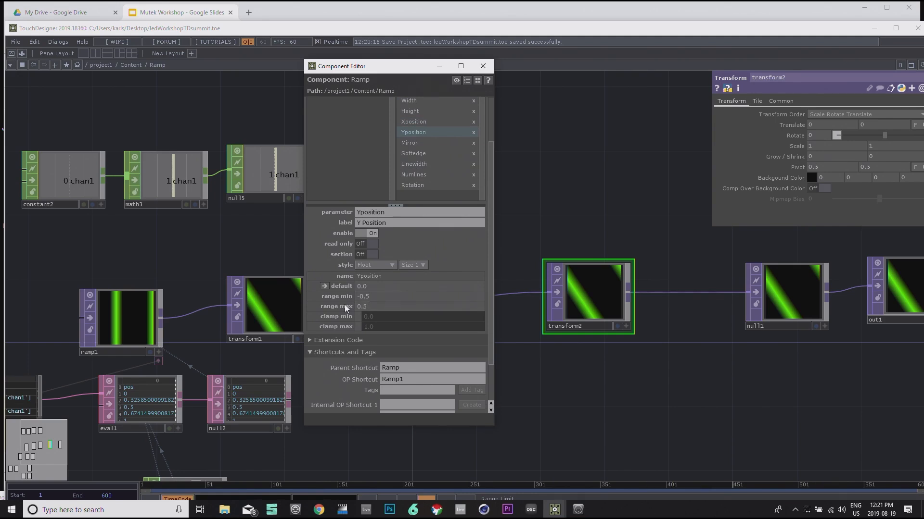
pyautogui.click(482, 66)
# Step: Open the Ramp component's parameters in a floating window while staying inside its network
pyautogui.moveTo(564, 163); pyautogui.dragTo(636, 169)
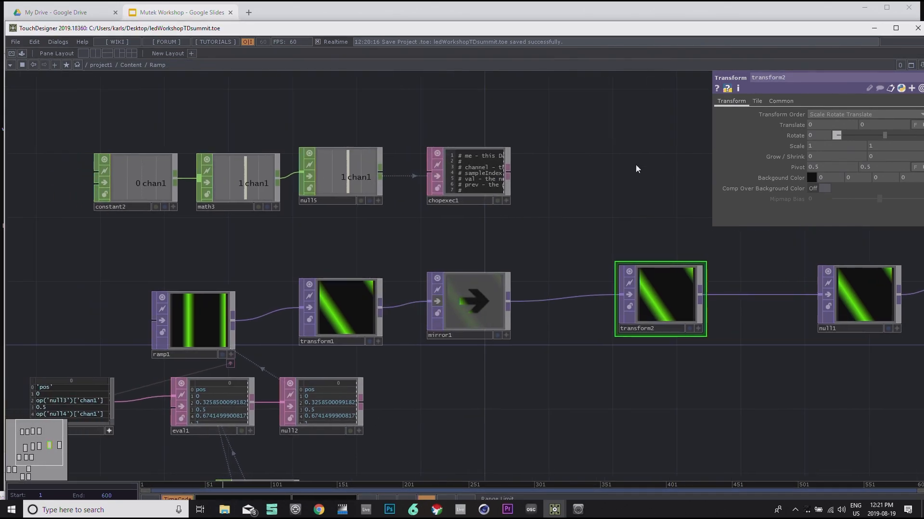
pyautogui.moveTo(576, 187); pyautogui.dragTo(492, 190)
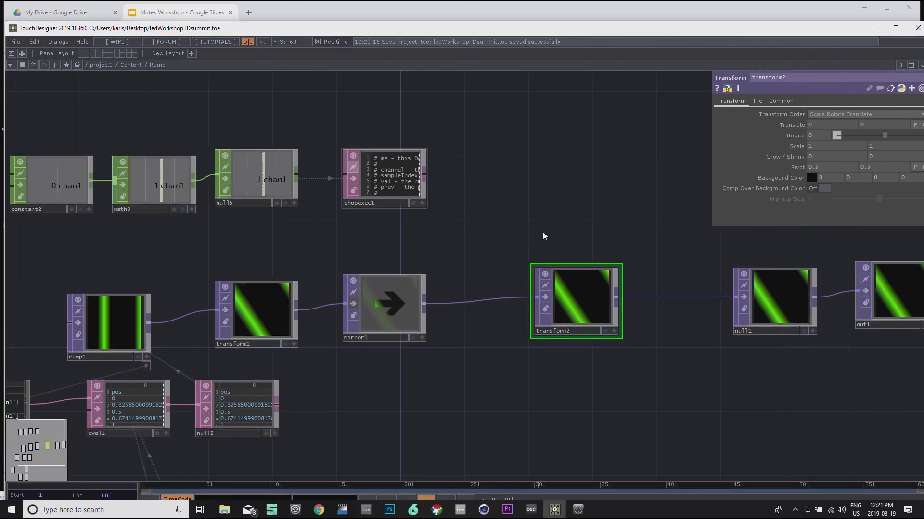
pyautogui.rightClick(150, 64)
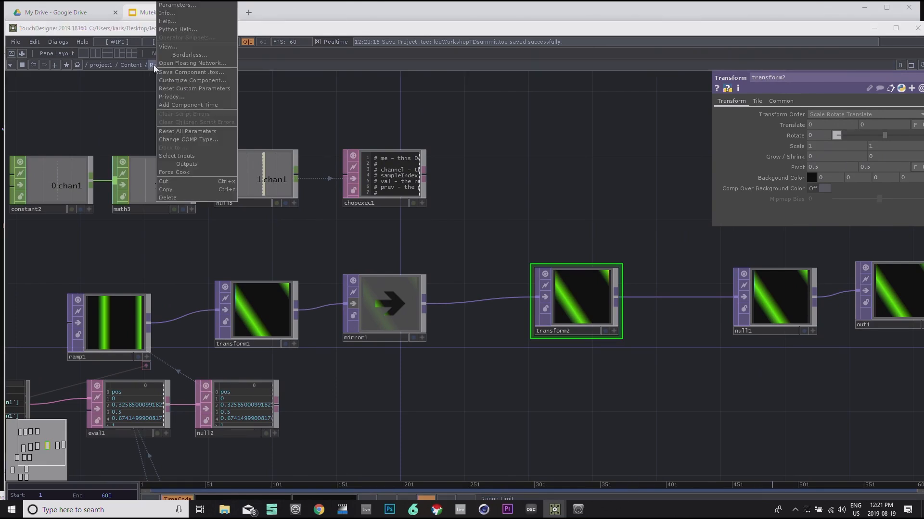
pyautogui.click(174, 5)
pyautogui.moveTo(154, 8); pyautogui.dragTo(203, 58)
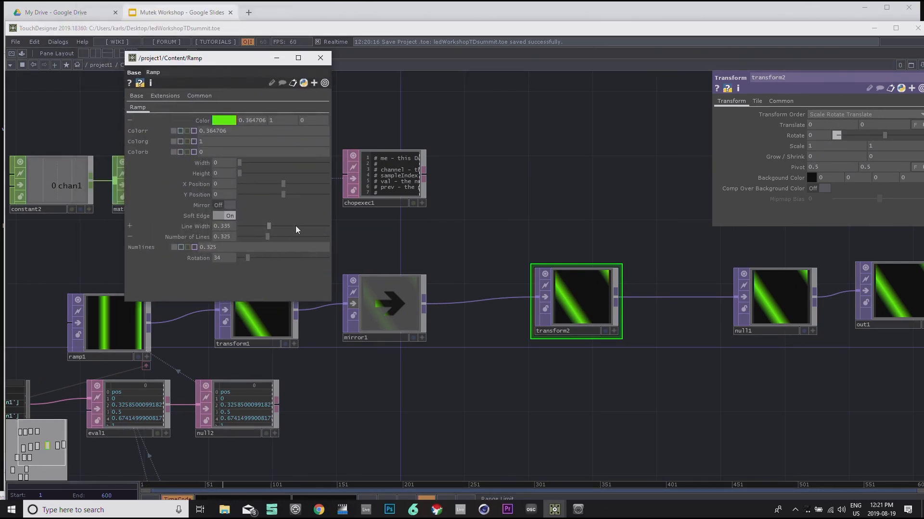
# Step: Link transform2's X Scale to the Ramp's Width parameter by reference, and its Y Scale to the Height parameter
pyautogui.click(130, 162)
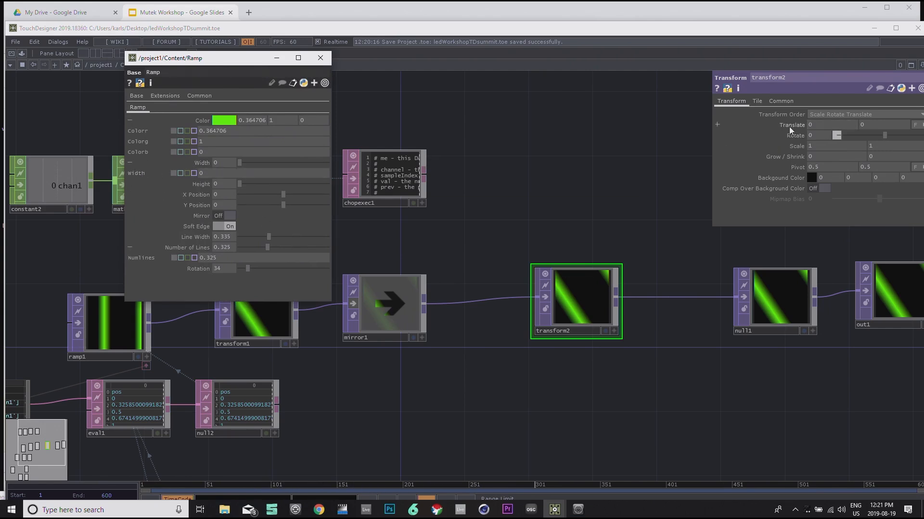
pyautogui.moveTo(714, 407); pyautogui.dragTo(629, 407)
pyautogui.moveTo(509, 218); pyautogui.dragTo(645, 245)
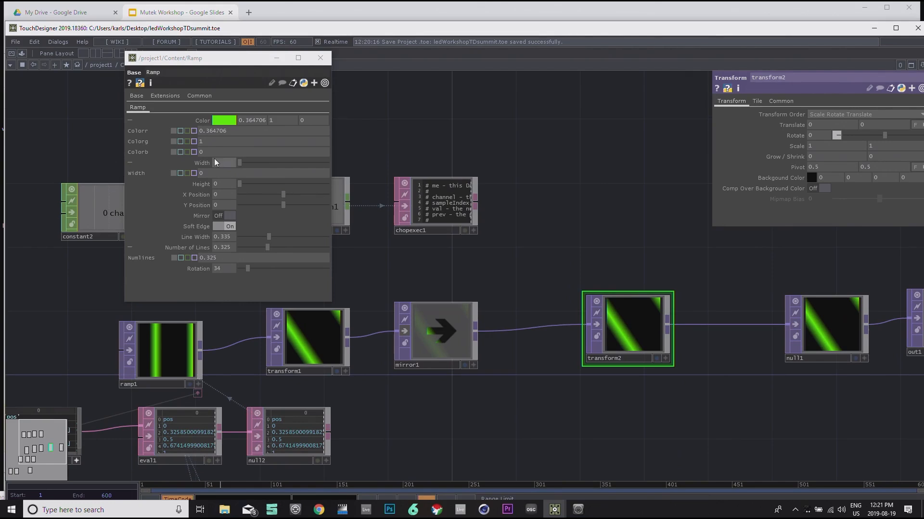
pyautogui.moveTo(134, 174); pyautogui.dragTo(825, 146)
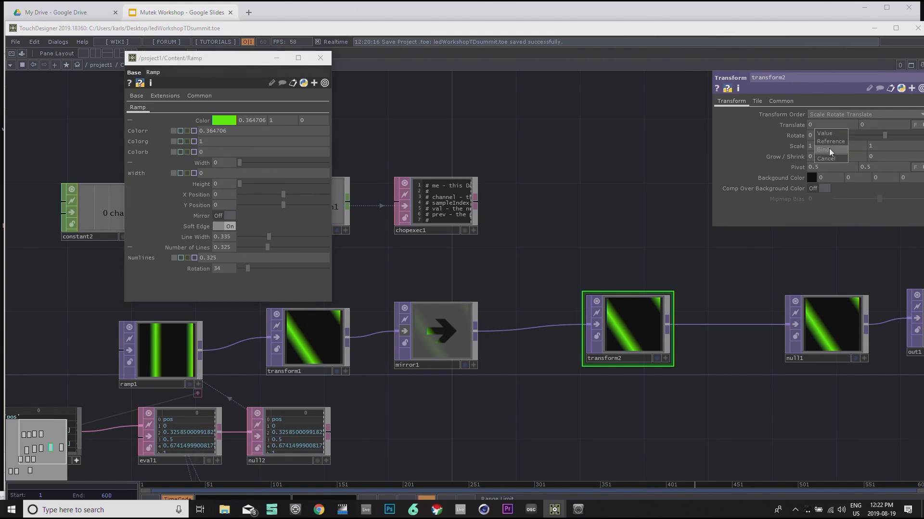
pyautogui.click(827, 141)
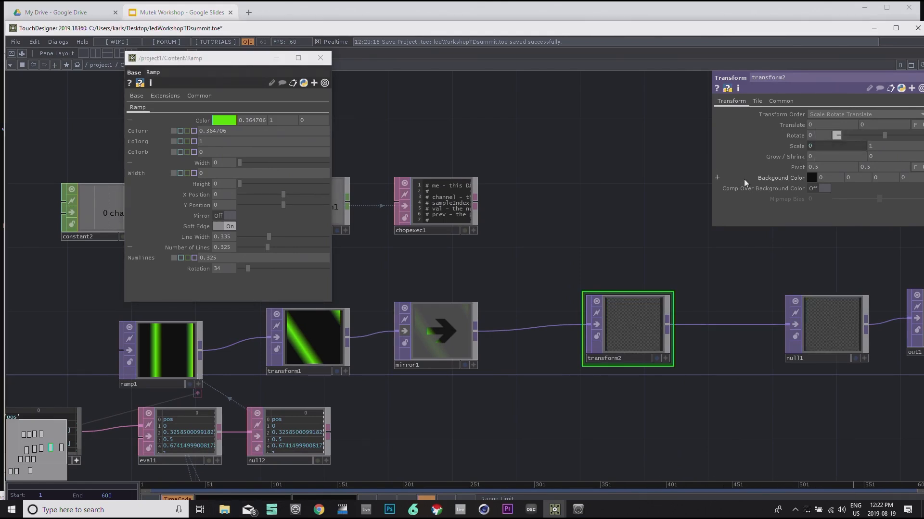
pyautogui.moveTo(130, 184); pyautogui.dragTo(890, 144)
pyautogui.click(131, 184)
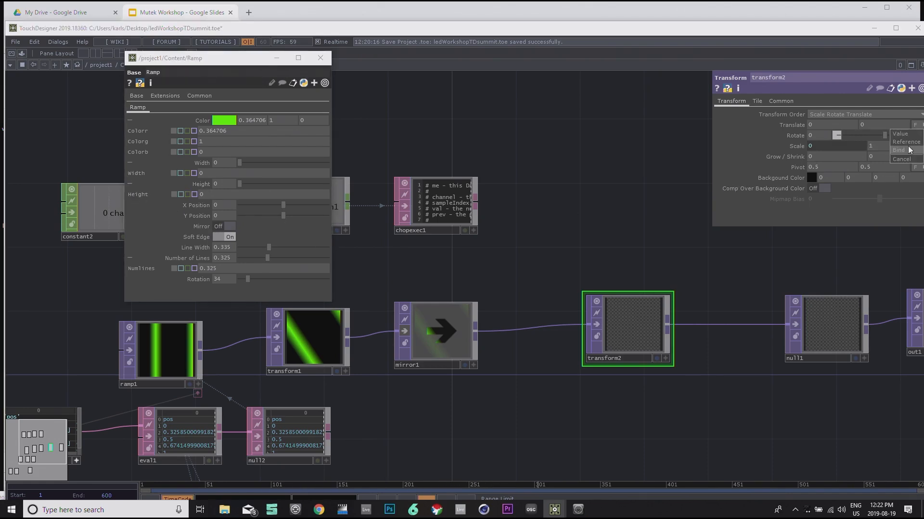
pyautogui.click(909, 150)
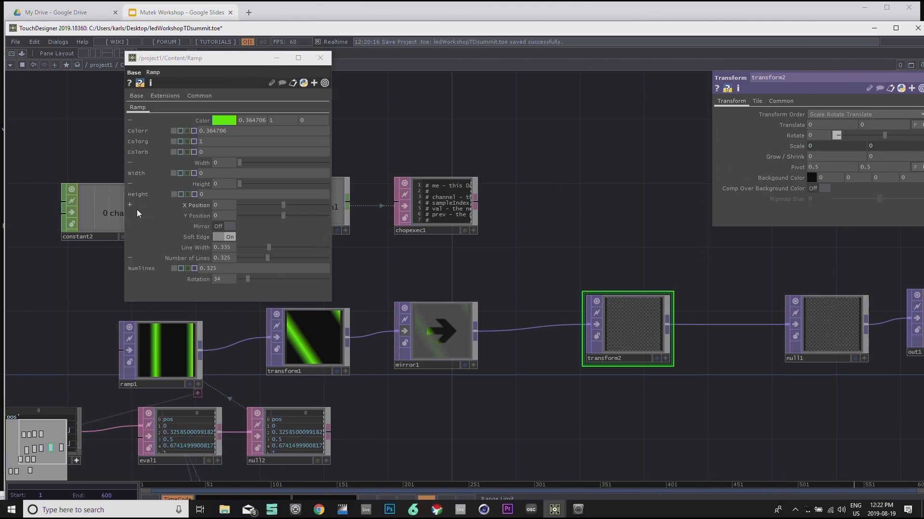
# Step: Reference the Ramp's X Position and Y Position parameters in transform2's X and Y Translate
pyautogui.click(130, 205)
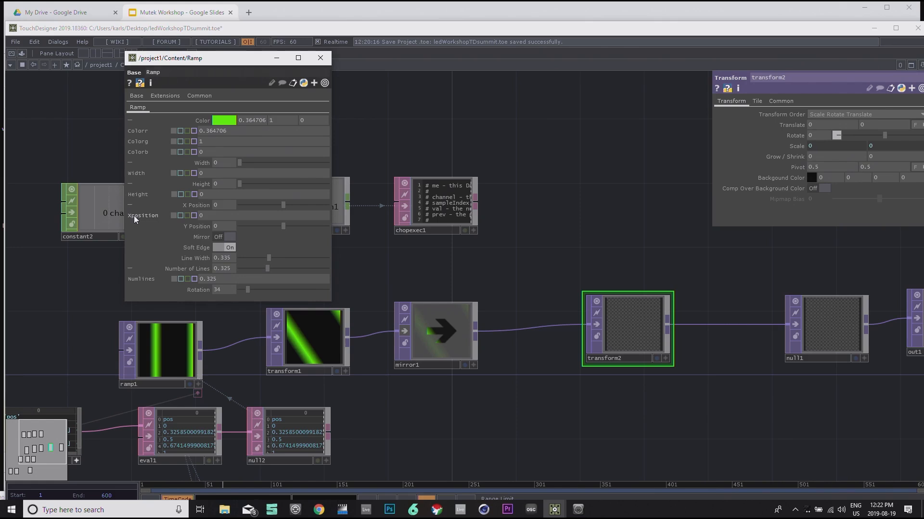
pyautogui.moveTo(133, 216); pyautogui.dragTo(818, 124)
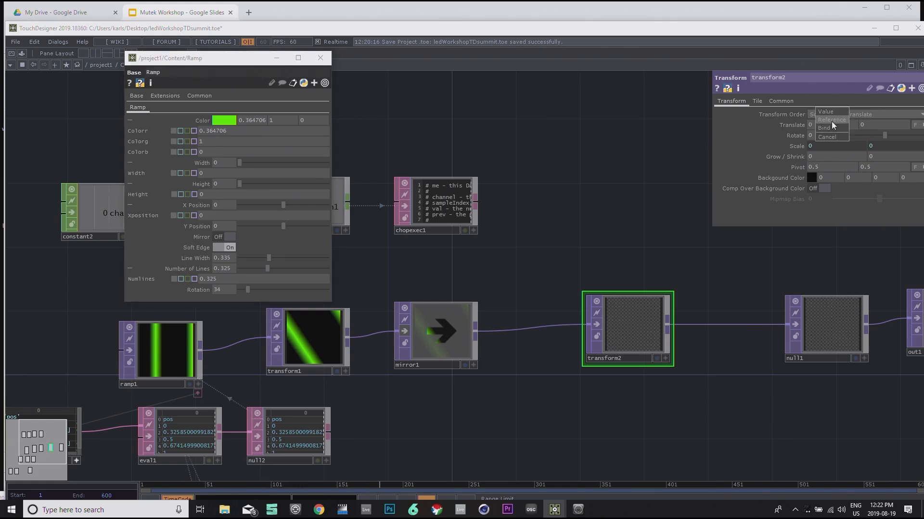
pyautogui.click(832, 121)
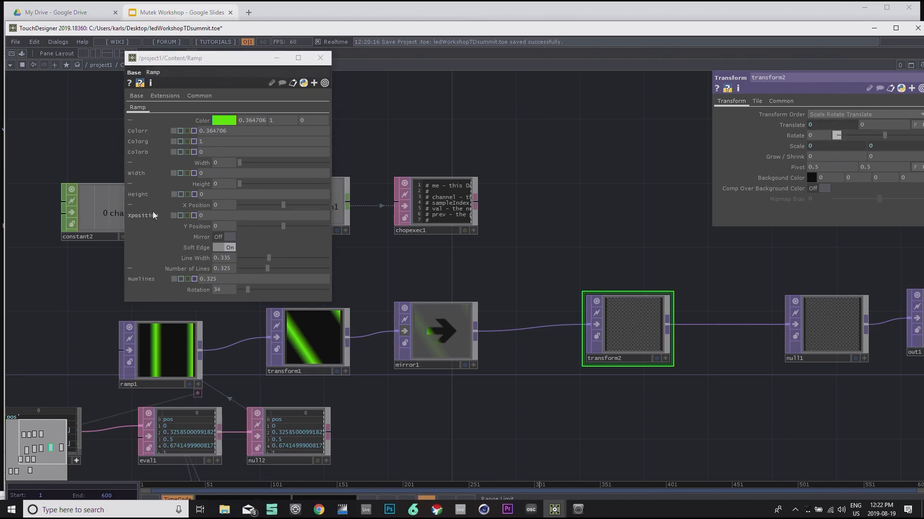
pyautogui.click(130, 226)
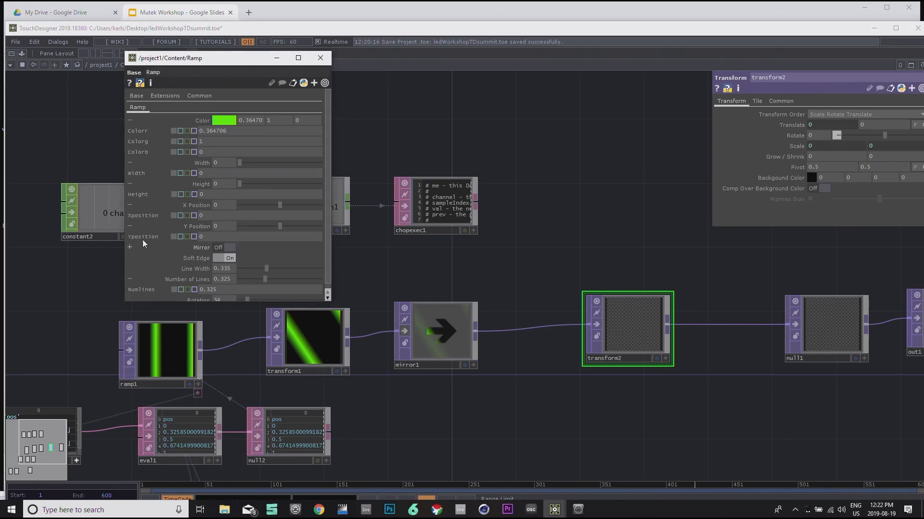
pyautogui.moveTo(143, 238); pyautogui.dragTo(888, 125)
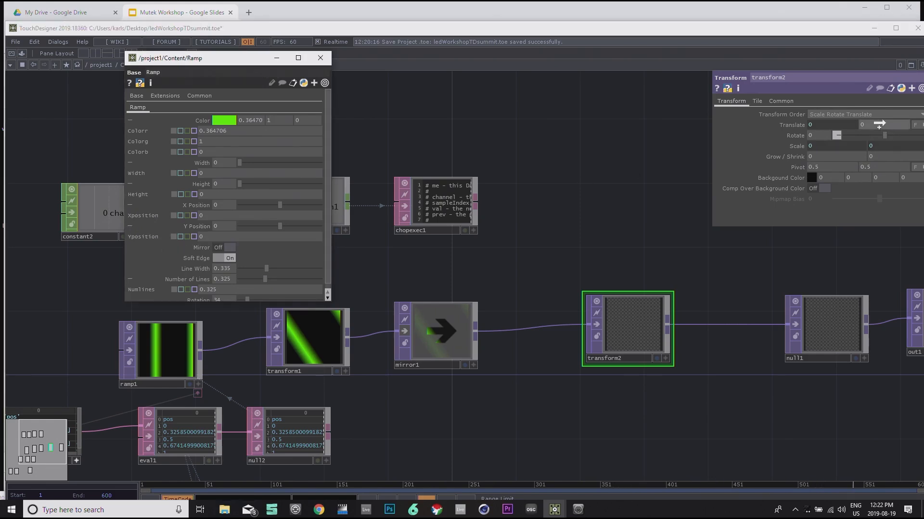
pyautogui.click(886, 122)
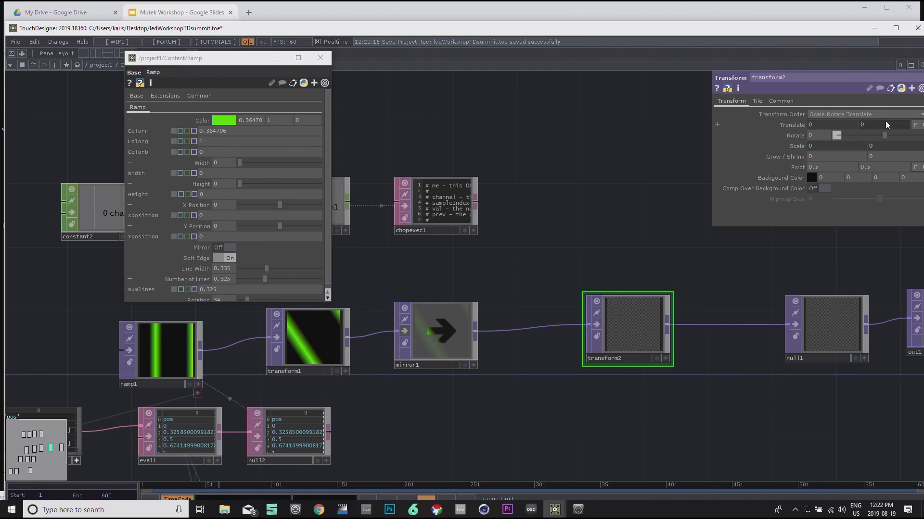
# Step: Collapse the expanded Color, Width, Height, X Position, Y Position and Number of Lines parameters in the Ramp's parameter window
pyautogui.click(129, 120)
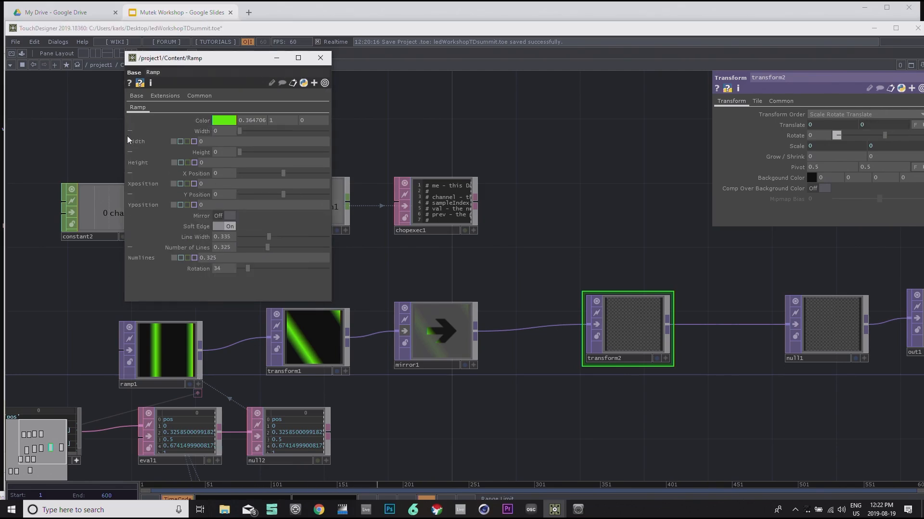
pyautogui.click(128, 134)
pyautogui.click(128, 142)
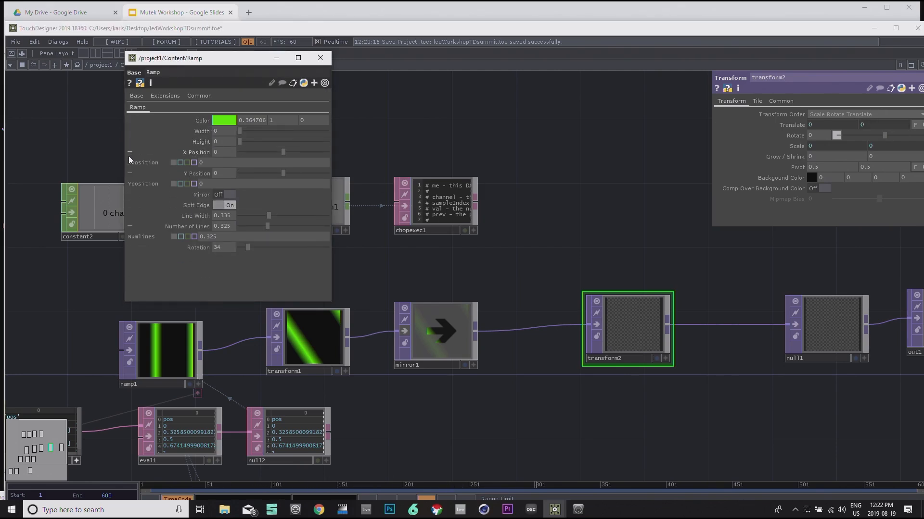
pyautogui.click(129, 152)
pyautogui.click(129, 163)
pyautogui.click(129, 204)
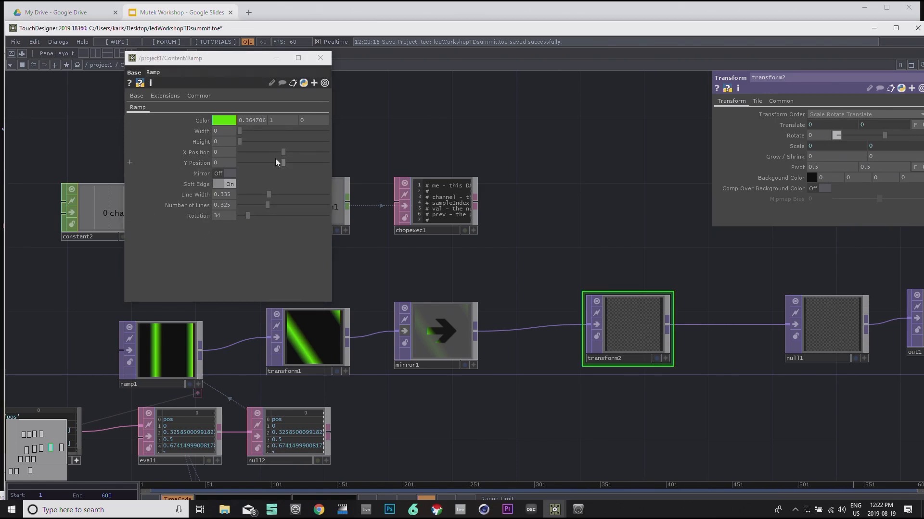
# Step: Set the Ramp's Width and Height parameters to 1
pyautogui.moveTo(244, 136); pyautogui.dragTo(263, 135)
pyautogui.moveTo(315, 136); pyautogui.dragTo(333, 137)
pyautogui.moveTo(241, 143); pyautogui.dragTo(347, 152)
# Step: Return to the Content network and change the operation of the comp1 Composite TOP to Add
pyautogui.moveTo(620, 162); pyautogui.dragTo(403, 183)
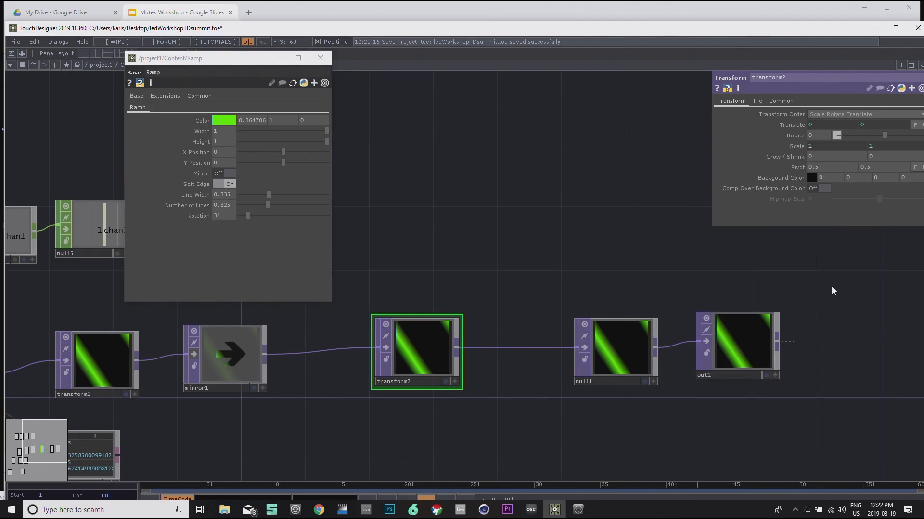
pyautogui.press('u')
pyautogui.moveTo(611, 307); pyautogui.dragTo(607, 330)
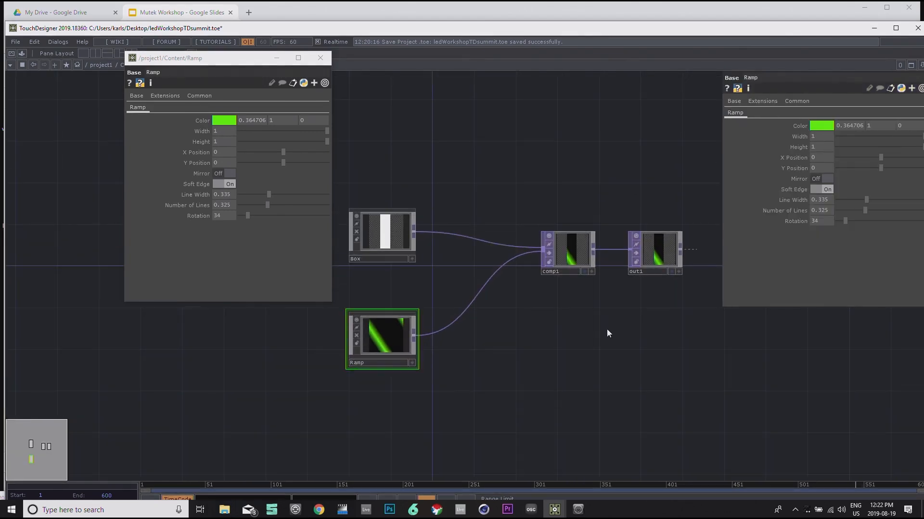
pyautogui.moveTo(492, 209); pyautogui.dragTo(560, 245)
pyautogui.click(616, 288)
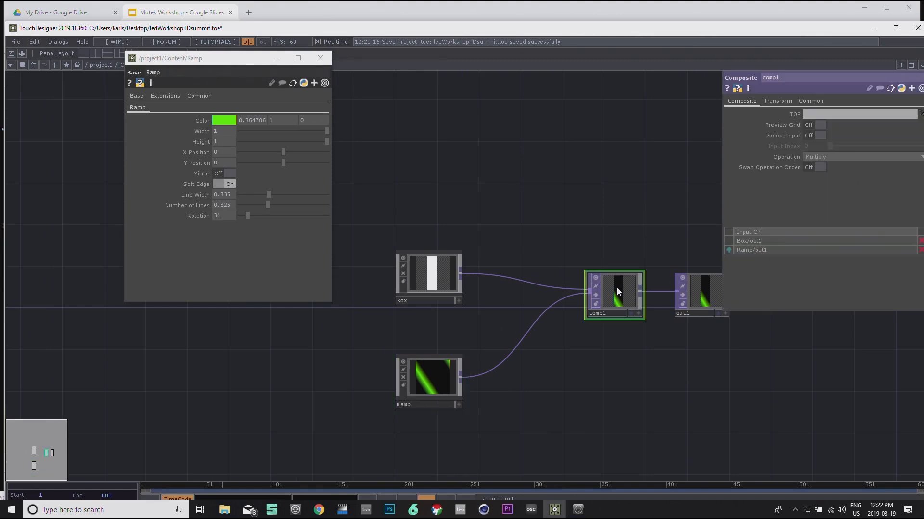
pyautogui.scroll(5, 553, 298)
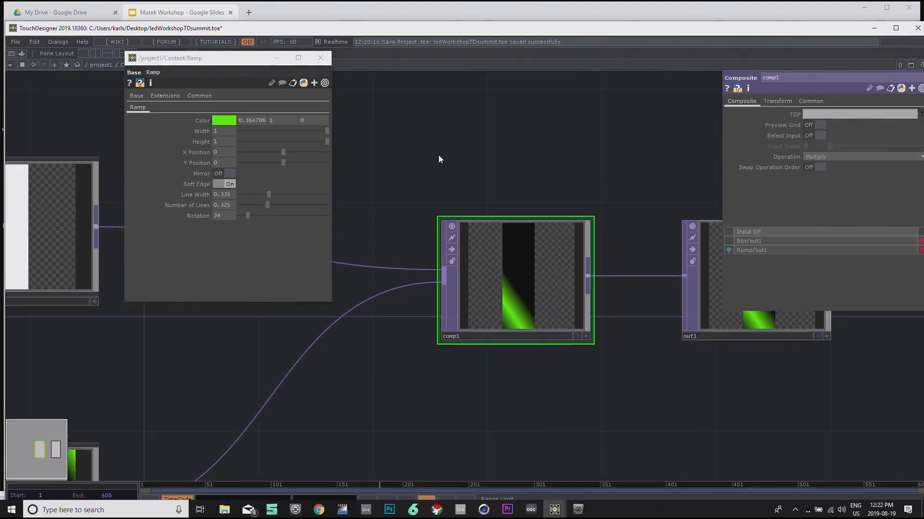
pyautogui.moveTo(443, 154); pyautogui.dragTo(635, 266)
pyautogui.scroll(-2, 640, 267)
pyautogui.click(368, 311)
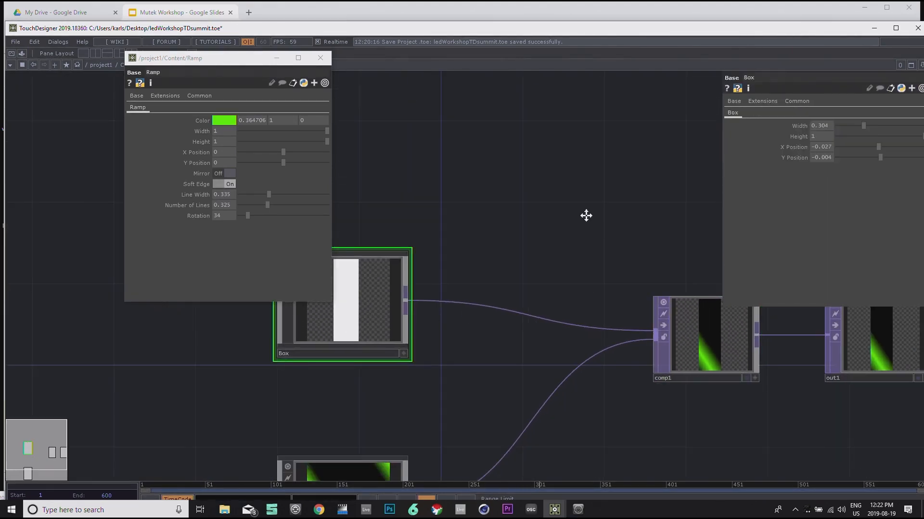
pyautogui.moveTo(591, 217); pyautogui.dragTo(393, 208)
pyautogui.click(495, 339)
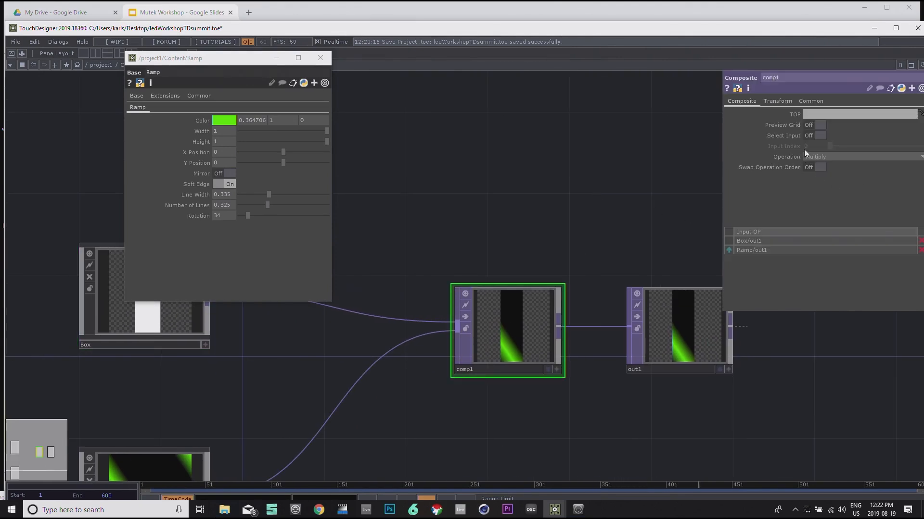
pyautogui.click(848, 158)
pyautogui.click(817, 167)
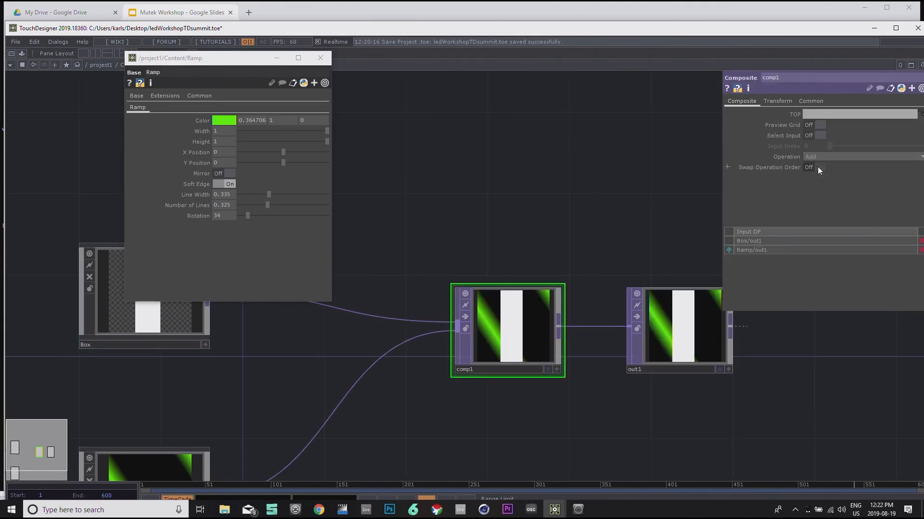
# Step: Look inside the Box component at its rectangle network and return to the Content network
pyautogui.moveTo(444, 224); pyautogui.dragTo(491, 230)
pyautogui.scroll(-1, 490, 235)
pyautogui.scroll(-1, 490, 236)
pyautogui.moveTo(537, 257); pyautogui.dragTo(652, 325)
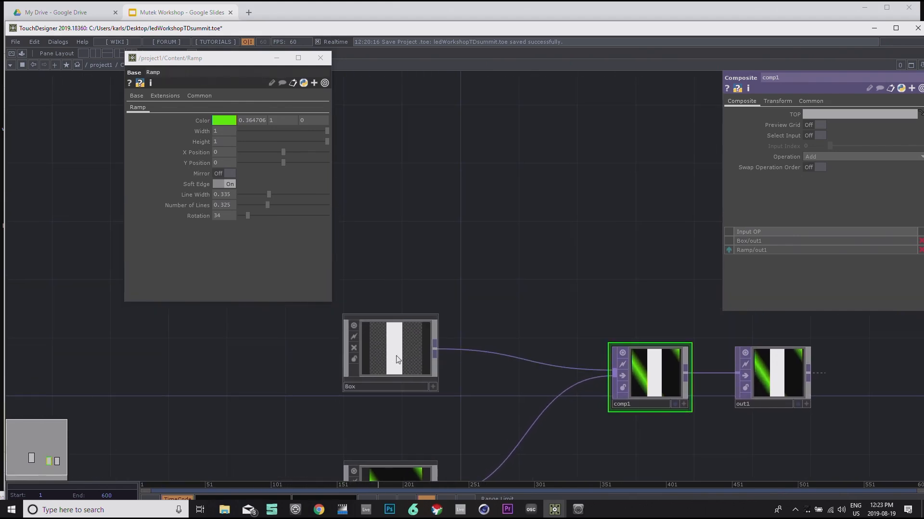
pyautogui.moveTo(454, 310); pyautogui.dragTo(469, 291)
pyautogui.click(419, 338)
pyautogui.press('i')
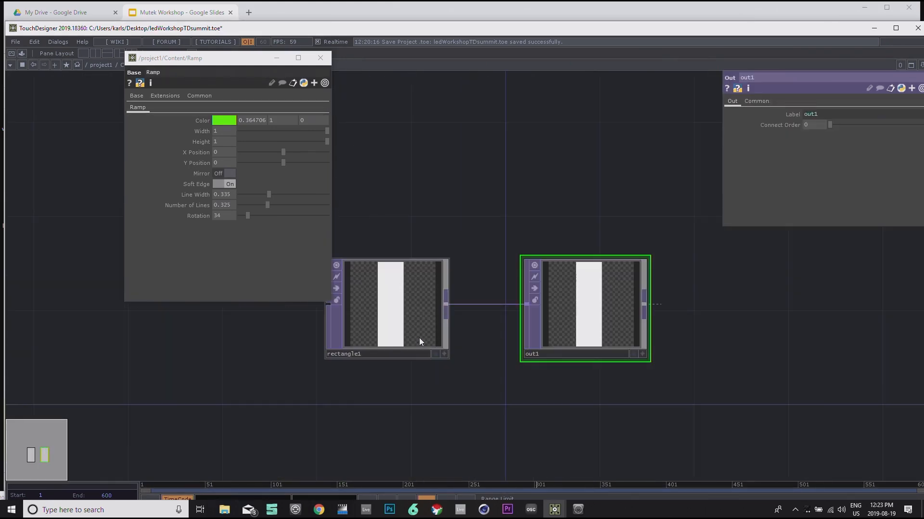
pyautogui.press('u')
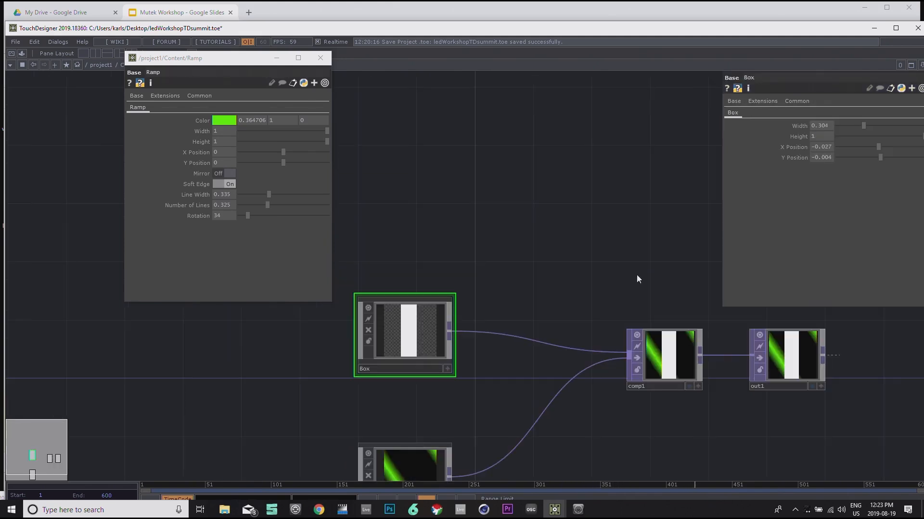
# Step: Go up to the project1 network and select the ledMapping component
pyautogui.press('u')
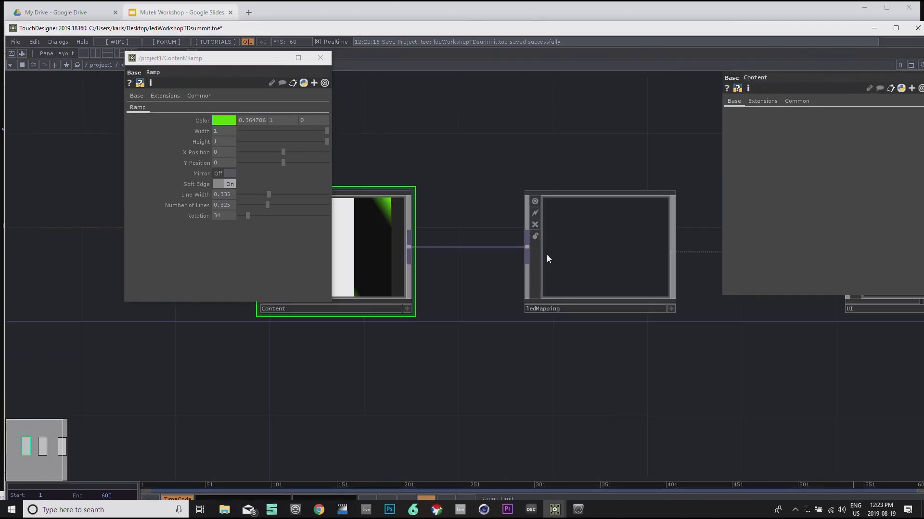
pyautogui.moveTo(593, 380); pyautogui.dragTo(639, 449)
pyautogui.click(640, 340)
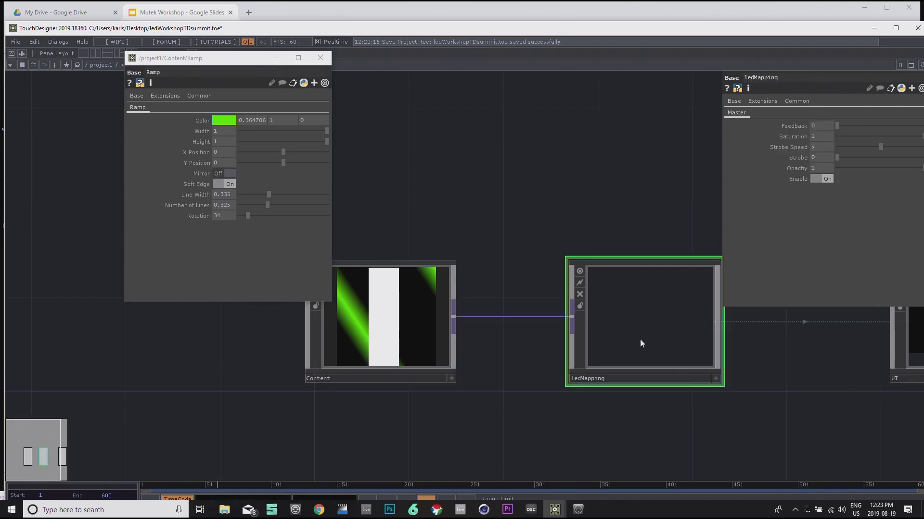
# Step: Look inside the ledMapping component and examine how the null2 content image feeds the topto2 CHOP
pyautogui.press('i')
pyautogui.moveTo(492, 379); pyautogui.dragTo(538, 384)
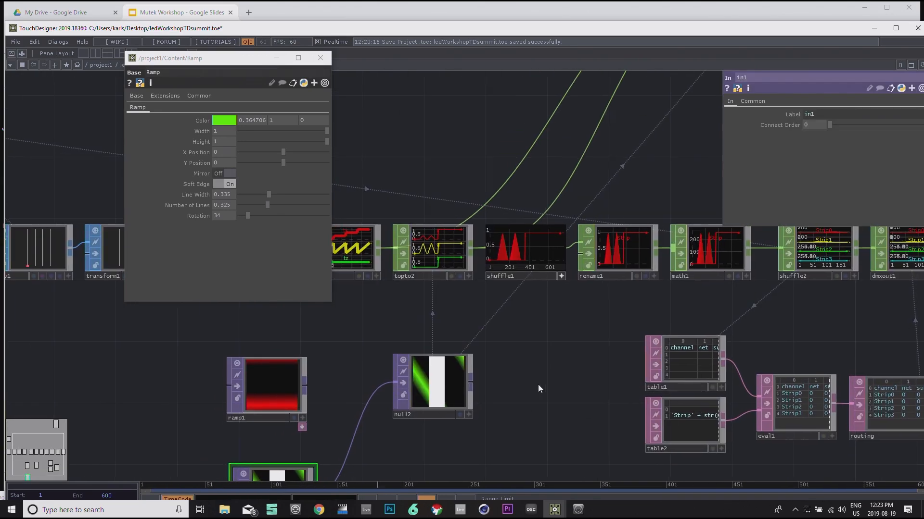
pyautogui.scroll(-3, 538, 385)
pyautogui.scroll(3, 537, 386)
pyautogui.moveTo(604, 369); pyautogui.dragTo(601, 369)
pyautogui.moveTo(445, 350); pyautogui.dragTo(558, 377)
pyautogui.moveTo(455, 368); pyautogui.dragTo(564, 360)
pyautogui.scroll(4, 699, 431)
pyautogui.click(636, 406)
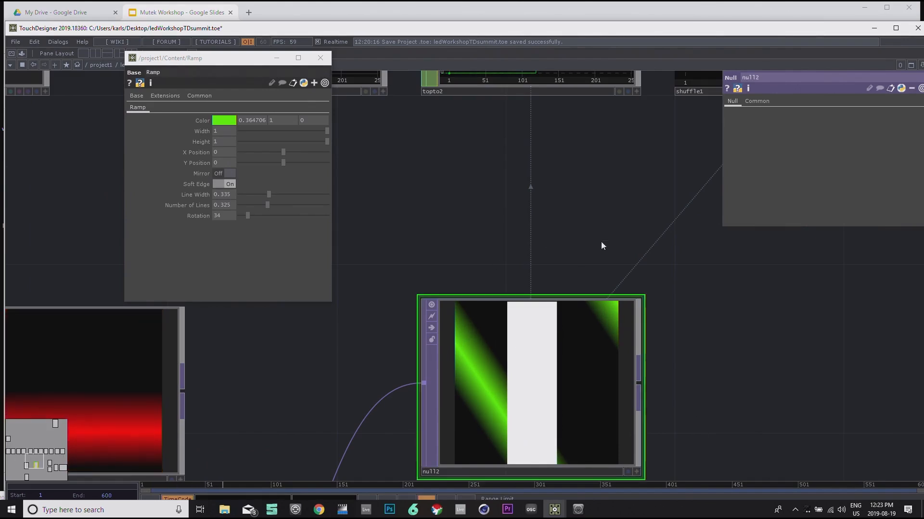
pyautogui.scroll(-4, 571, 319)
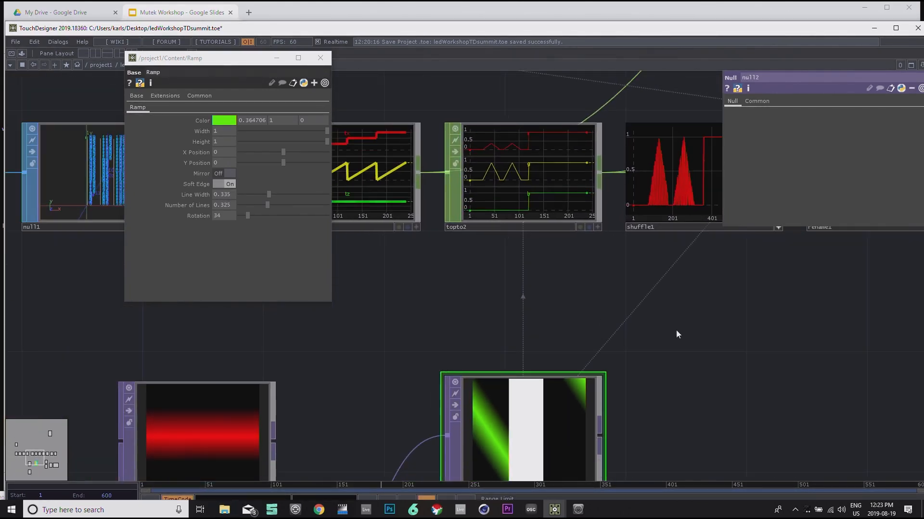
pyautogui.scroll(-4, 697, 344)
pyautogui.moveTo(519, 334); pyautogui.dragTo(526, 274)
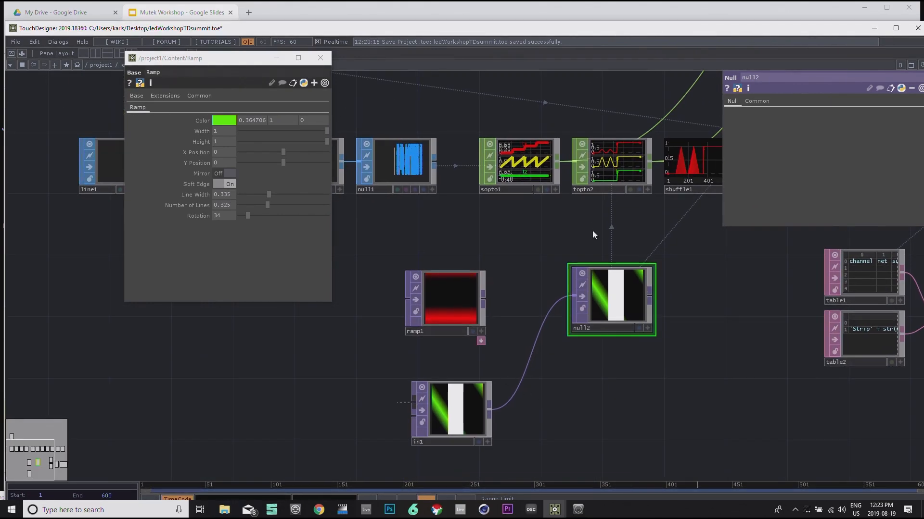
pyautogui.scroll(5, 532, 216)
pyautogui.click(510, 210)
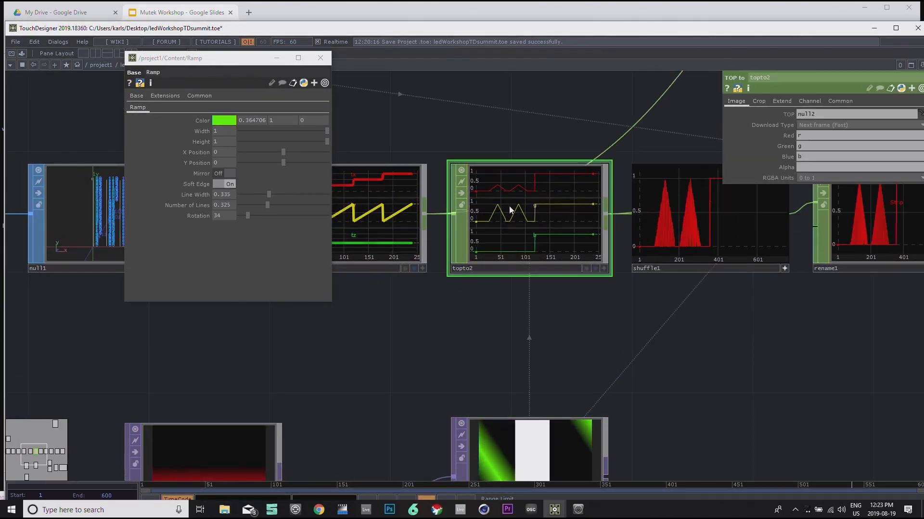
pyautogui.moveTo(431, 353); pyautogui.dragTo(434, 290)
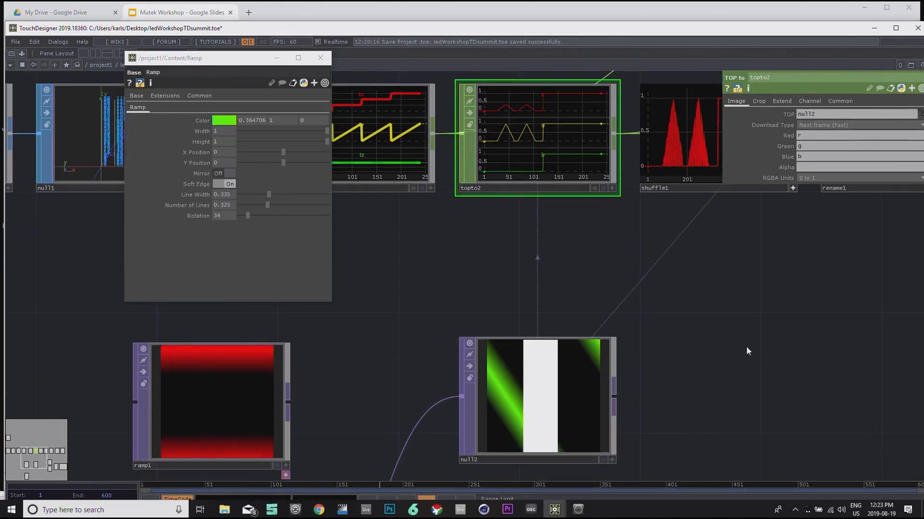
pyautogui.moveTo(747, 351); pyautogui.dragTo(707, 359)
# Step: Enter perform mode with the Ramp parameter window moved clear of the controls, and set the Box's Width to 0
pyautogui.moveTo(232, 61); pyautogui.dragTo(239, 162)
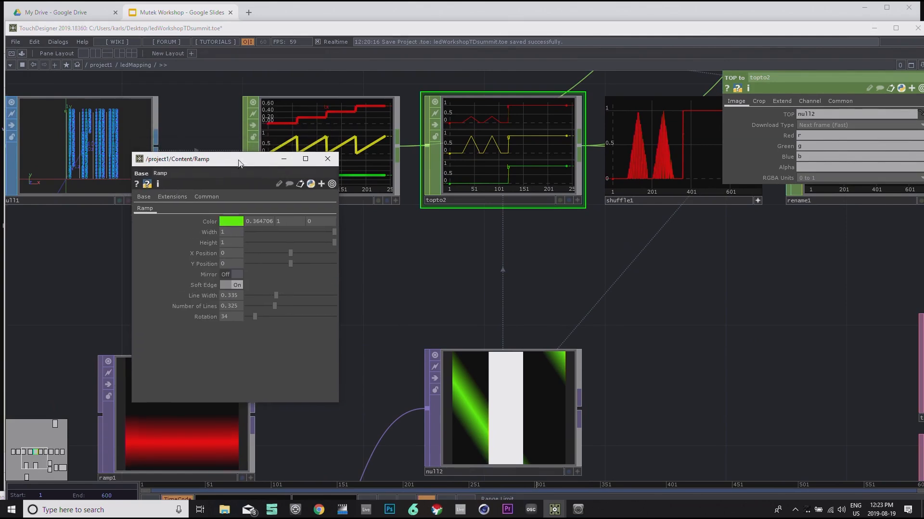
pyautogui.click(12, 53)
pyautogui.moveTo(216, 166); pyautogui.dragTo(558, 262)
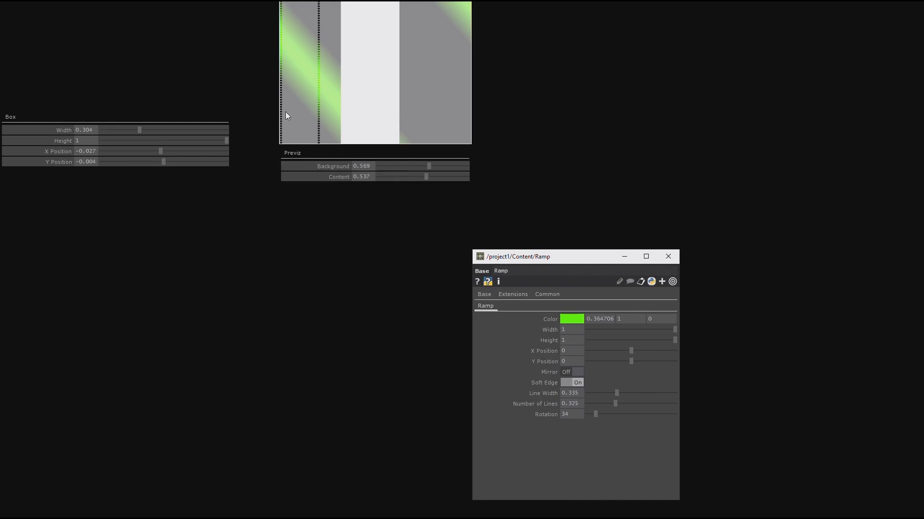
pyautogui.moveTo(147, 134); pyautogui.dragTo(16, 146)
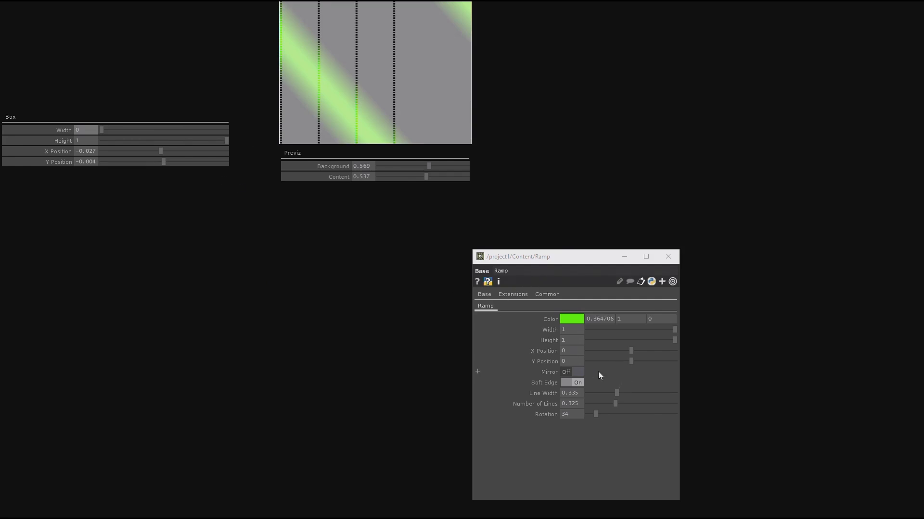
# Step: Move the floating Ramp parameter window up beneath the preview and minimize it
pyautogui.moveTo(551, 260); pyautogui.dragTo(534, 222)
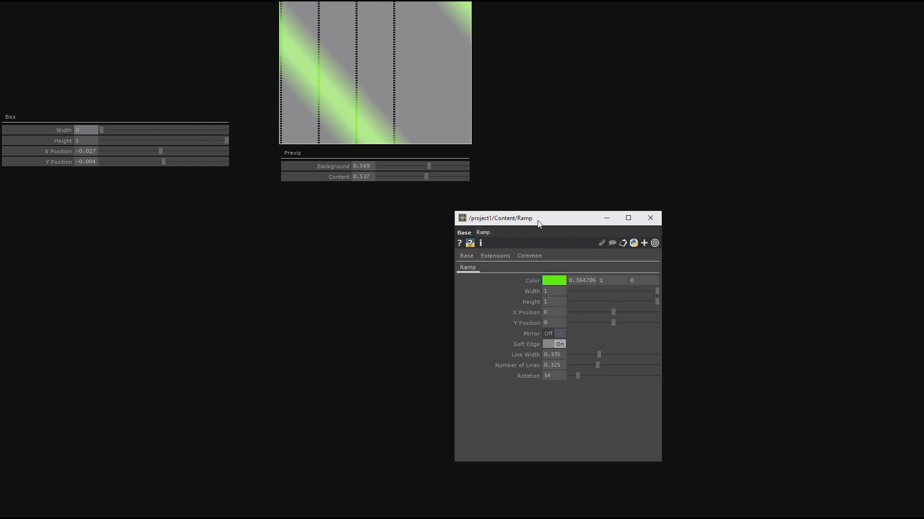
pyautogui.moveTo(531, 221); pyautogui.dragTo(537, 196)
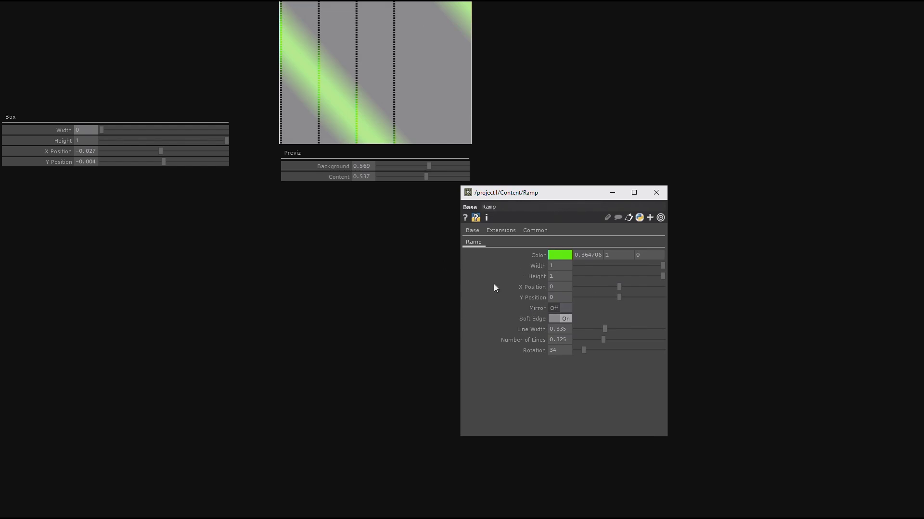
pyautogui.click(612, 193)
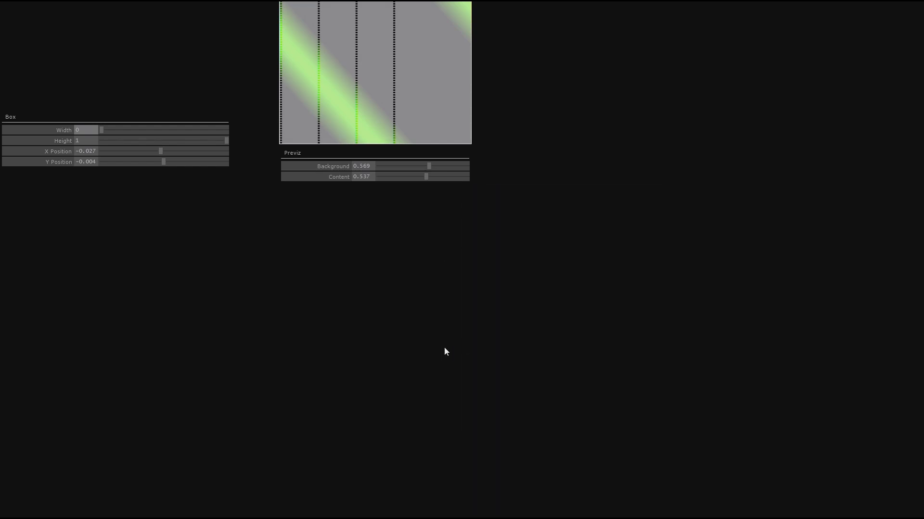
# Step: Leave perform mode and go from the ledMapping network back into the Content network
pyautogui.press('Escape')
pyautogui.moveTo(271, 320); pyautogui.dragTo(434, 263)
pyautogui.scroll(-3, 434, 264)
pyautogui.moveTo(455, 226); pyautogui.dragTo(512, 218)
pyautogui.scroll(-3, 450, 329)
pyautogui.moveTo(569, 369); pyautogui.dragTo(654, 224)
pyautogui.moveTo(329, 367); pyautogui.dragTo(569, 507)
pyautogui.moveTo(427, 289); pyautogui.dragTo(424, 401)
pyautogui.scroll(-2, 423, 400)
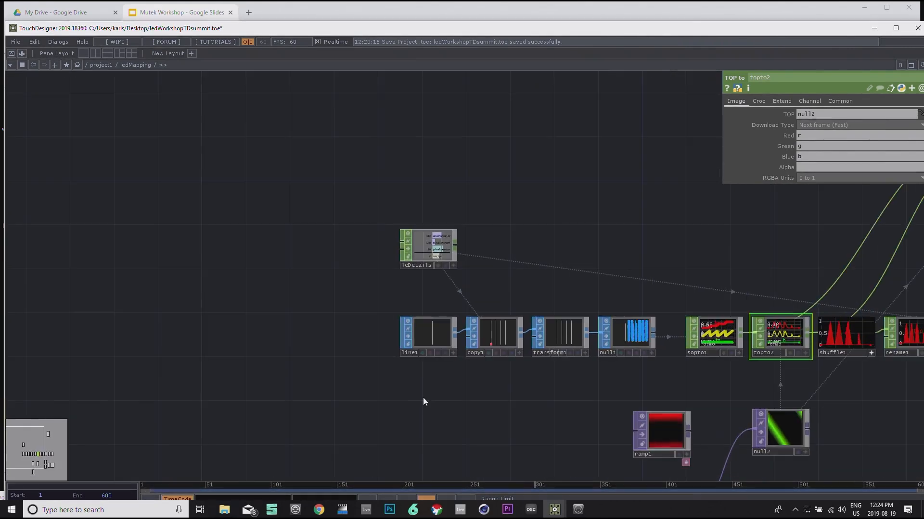
pyautogui.click(102, 67)
pyautogui.moveTo(130, 229); pyautogui.dragTo(29, 149)
pyautogui.scroll(3, 266, 260)
pyautogui.moveTo(187, 310); pyautogui.dragTo(222, 173)
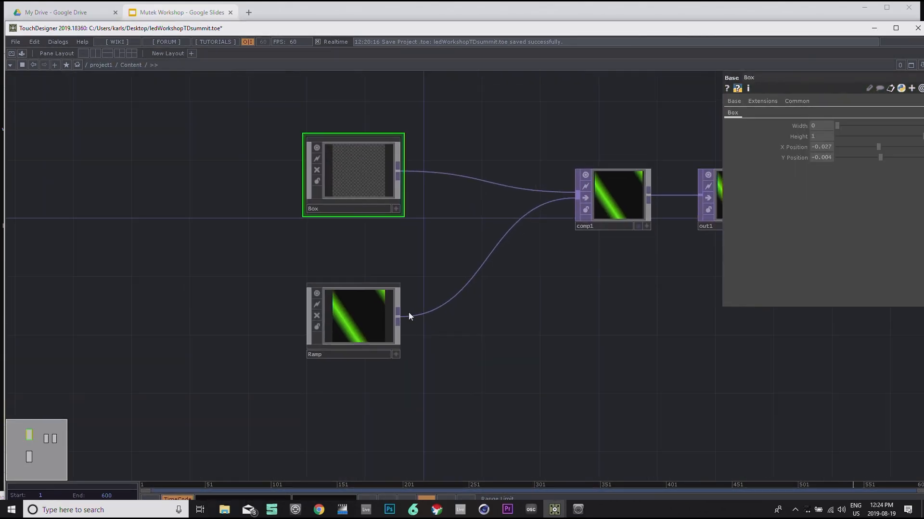
# Step: Add a Float custom parameter named Speed to the Ramp component's Ramp page
pyautogui.click(360, 320)
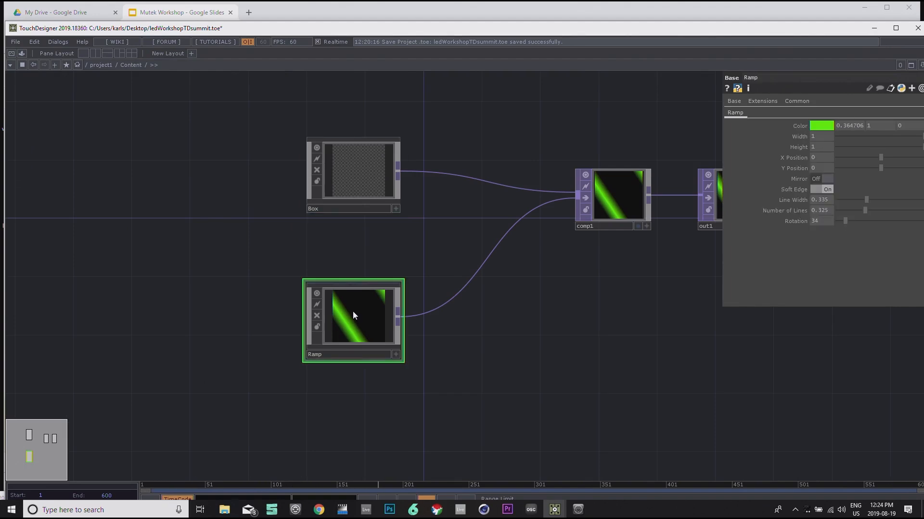
pyautogui.rightClick(353, 311)
pyautogui.click(379, 326)
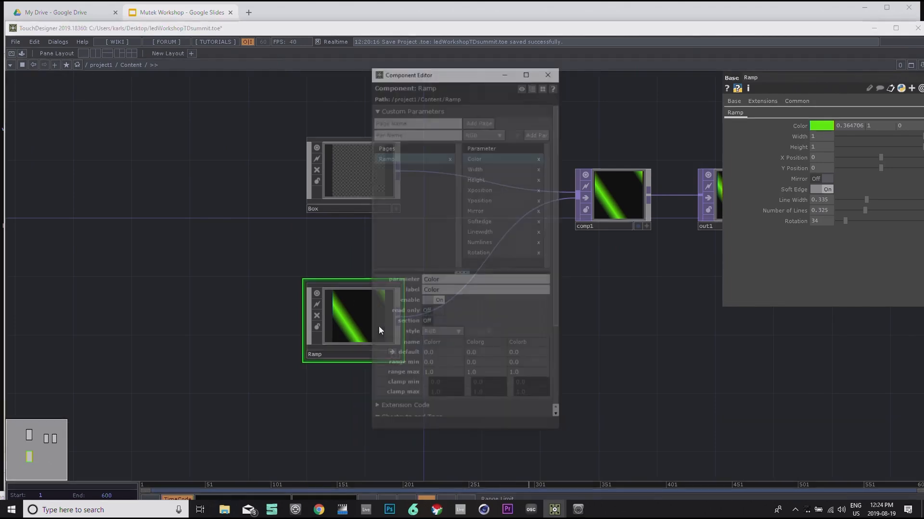
pyautogui.click(397, 135)
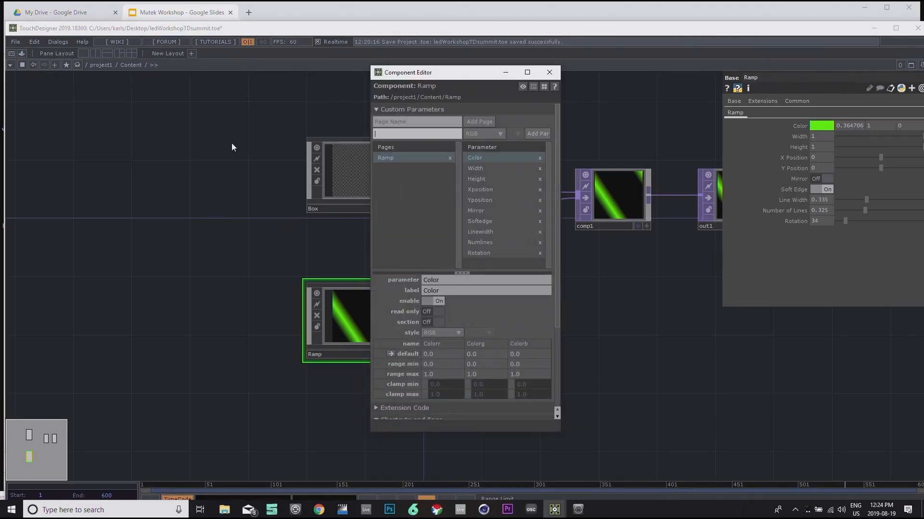
pyautogui.write('Speed')
pyautogui.click(485, 135)
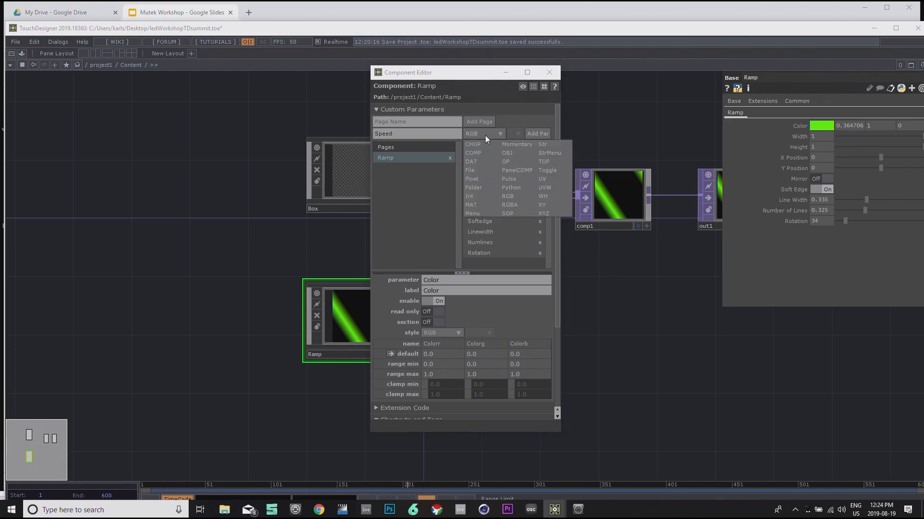
pyautogui.click(472, 180)
pyautogui.click(538, 135)
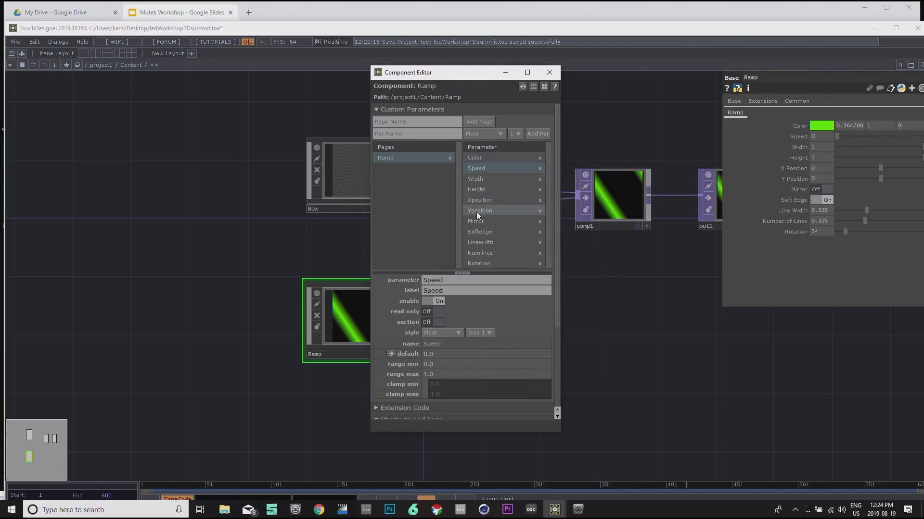
# Step: Move the Component Editor aside and go inside the Ramp component to an empty area of its network
pyautogui.moveTo(451, 78); pyautogui.dragTo(167, 88)
pyautogui.press('i')
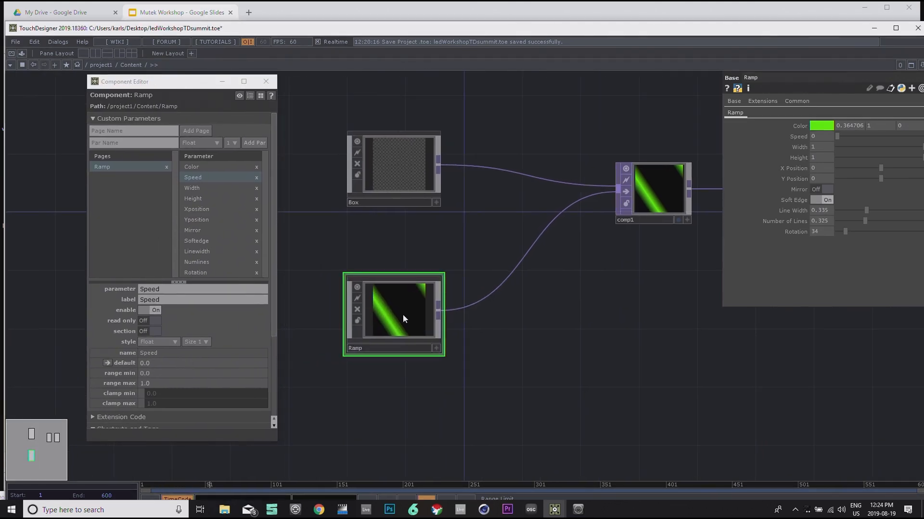
pyautogui.moveTo(405, 255); pyautogui.dragTo(714, 189)
pyautogui.moveTo(559, 398); pyautogui.dragTo(651, 376)
pyautogui.scroll(-3, 651, 375)
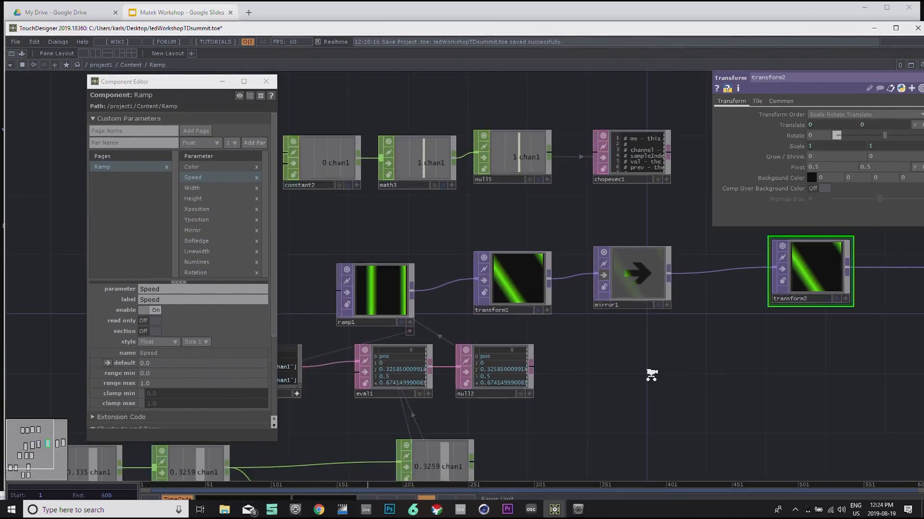
pyautogui.moveTo(348, 287); pyautogui.dragTo(510, 310)
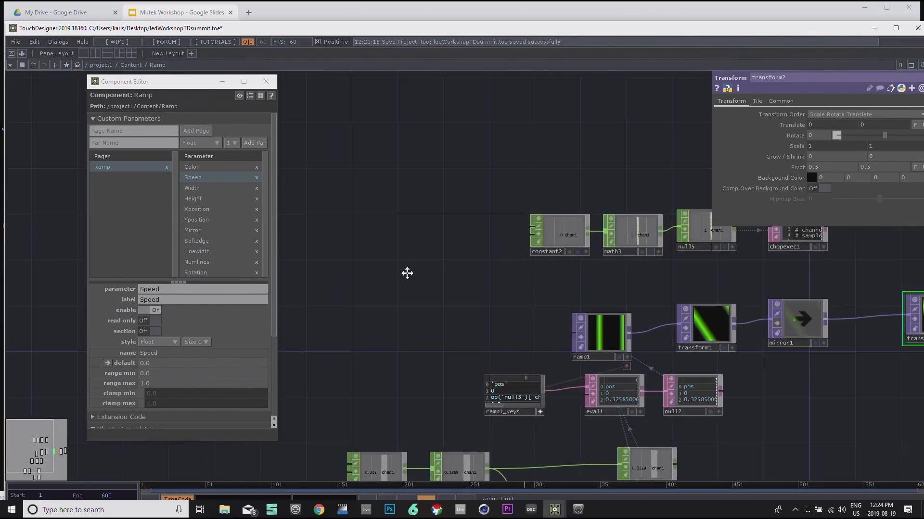
pyautogui.moveTo(407, 274); pyautogui.dragTo(480, 241)
# Step: Add a Constant CHOP in the empty area beside the ramp1 operators
pyautogui.press('Tab')
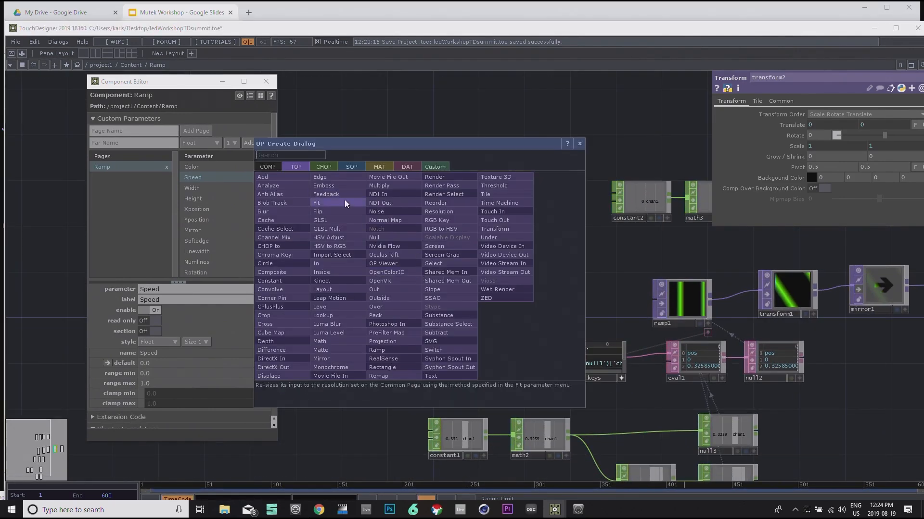
pyautogui.click(318, 169)
pyautogui.write('const')
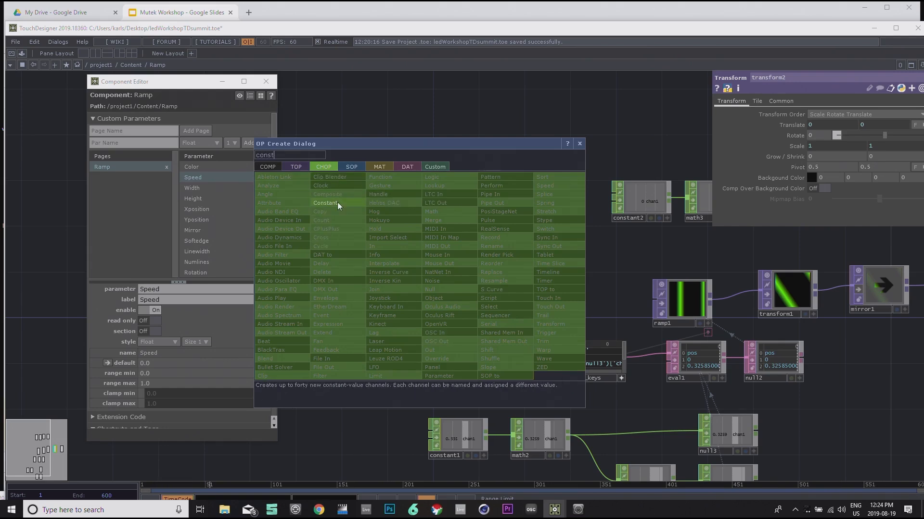
pyautogui.click(337, 202)
pyautogui.click(377, 270)
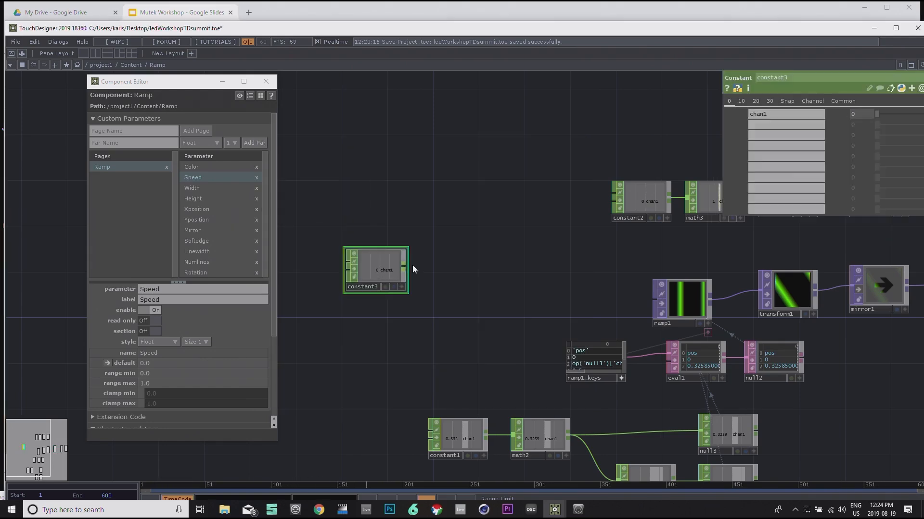
# Step: Append a Speed CHOP to the new Constant CHOP, followed by a Null CHOP
pyautogui.press('Tab')
pyautogui.write('speed')
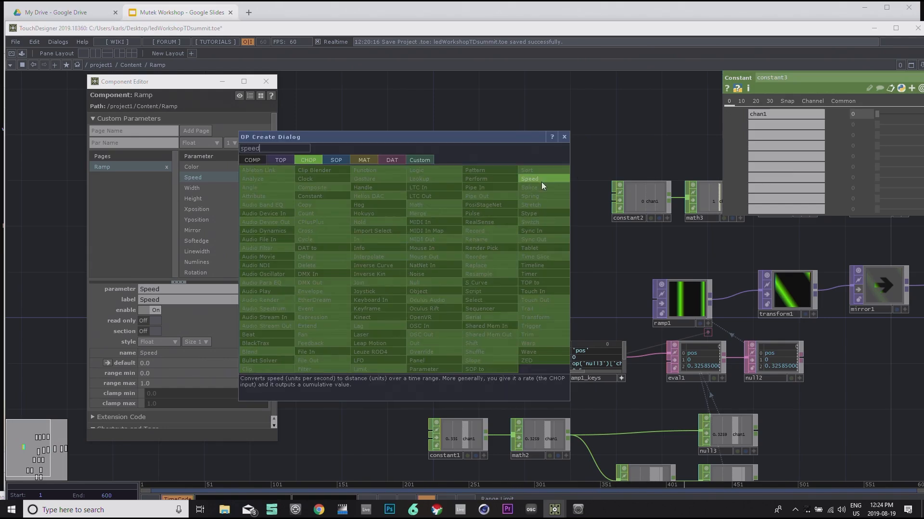
pyautogui.click(541, 182)
pyautogui.click(451, 266)
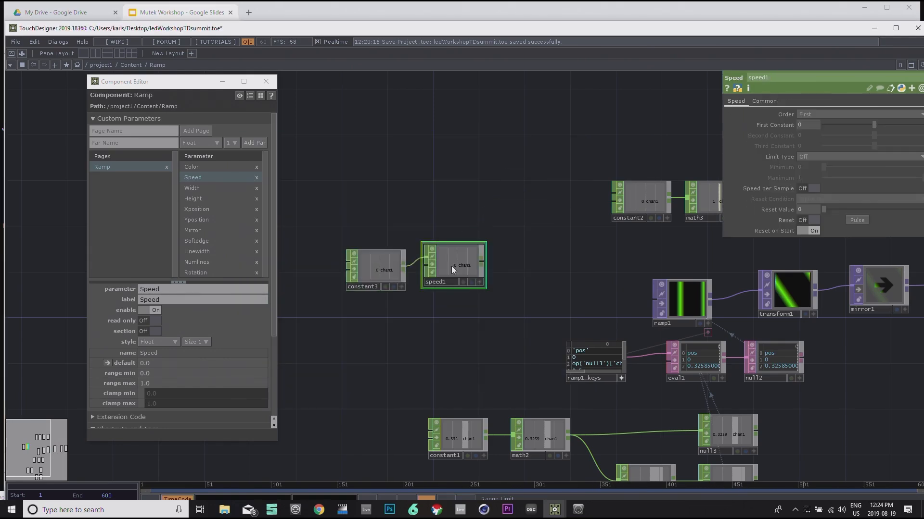
pyautogui.rightClick(482, 261)
pyautogui.click(500, 272)
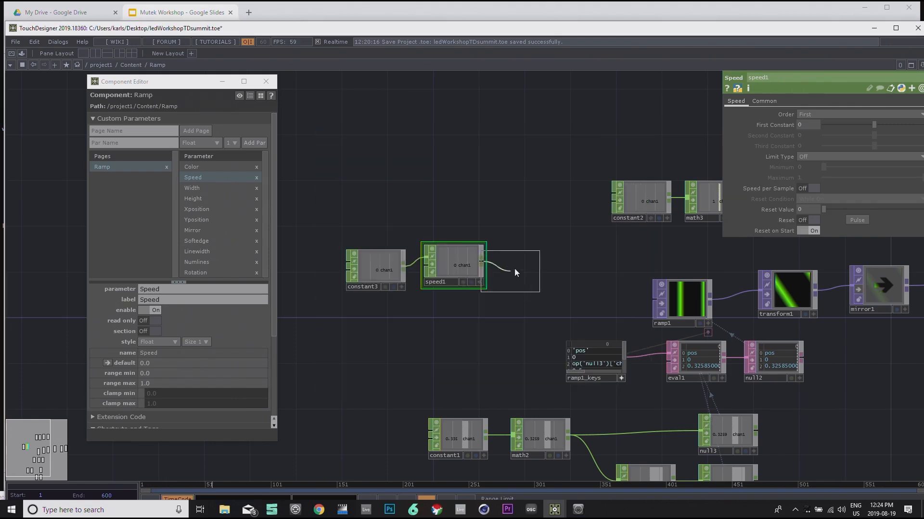
pyautogui.click(532, 267)
# Step: Move the new Constant, Speed and Null CHOP chain closer to ramp1, just above it
pyautogui.moveTo(502, 217); pyautogui.dragTo(476, 277)
pyautogui.moveTo(896, 258); pyautogui.dragTo(895, 260)
pyautogui.moveTo(619, 280); pyautogui.dragTo(614, 209)
pyautogui.moveTo(354, 291); pyautogui.dragTo(635, 290)
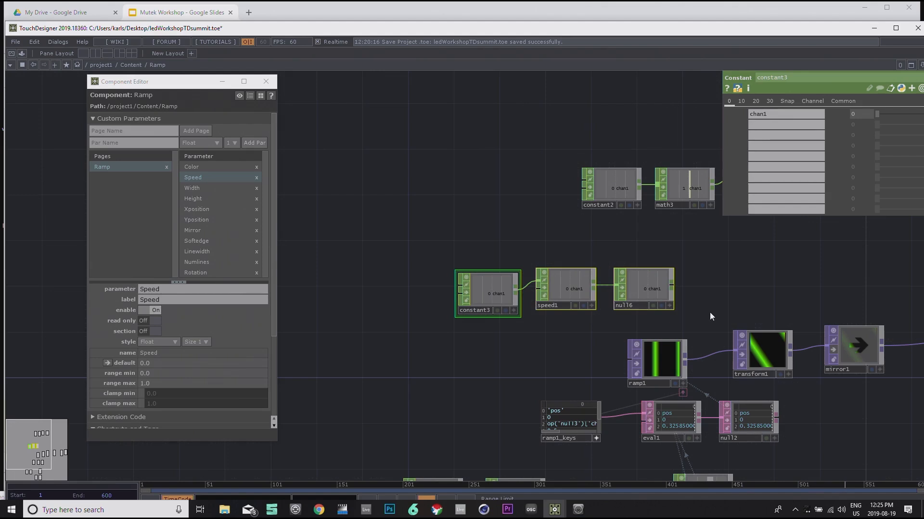
pyautogui.moveTo(412, 376); pyautogui.dragTo(470, 336)
pyautogui.click(540, 254)
pyautogui.moveTo(506, 306); pyautogui.dragTo(398, 310)
# Step: Make the null6 viewer active and export its chan1 channel to the Phase parameter of ramp1
pyautogui.click(597, 255)
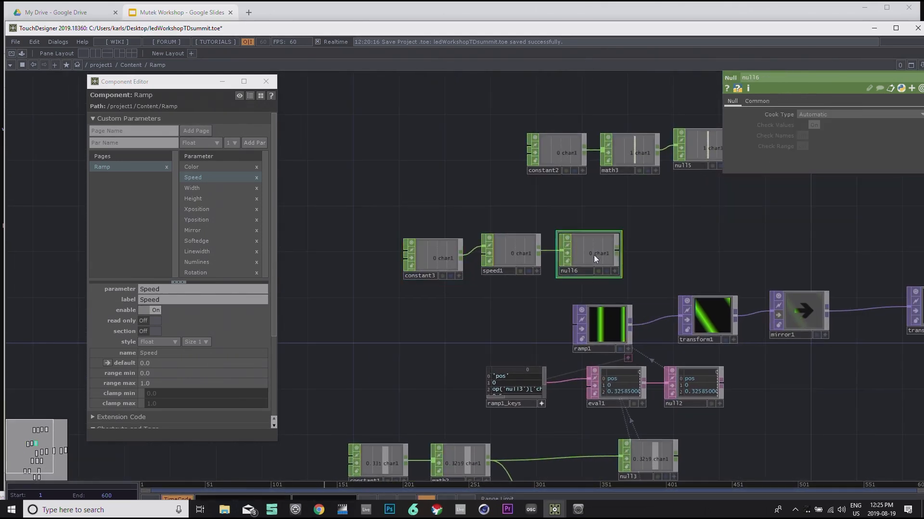
pyautogui.click(616, 271)
pyautogui.moveTo(694, 253); pyautogui.dragTo(578, 195)
pyautogui.click(487, 262)
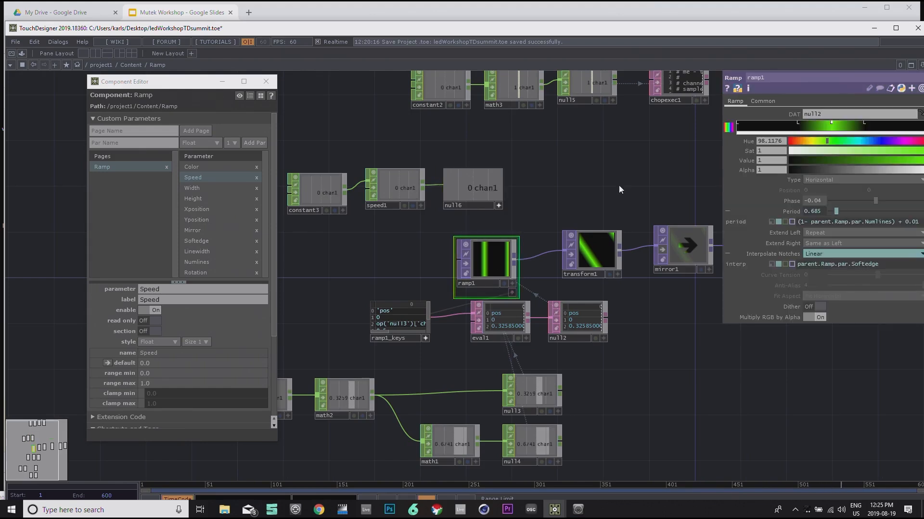
pyautogui.moveTo(533, 235); pyautogui.dragTo(514, 261)
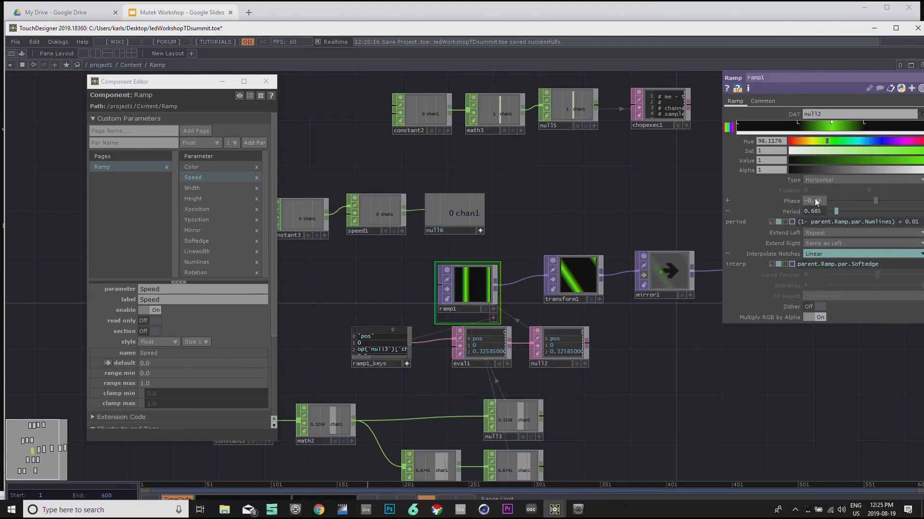
pyautogui.moveTo(456, 216); pyautogui.dragTo(651, 210)
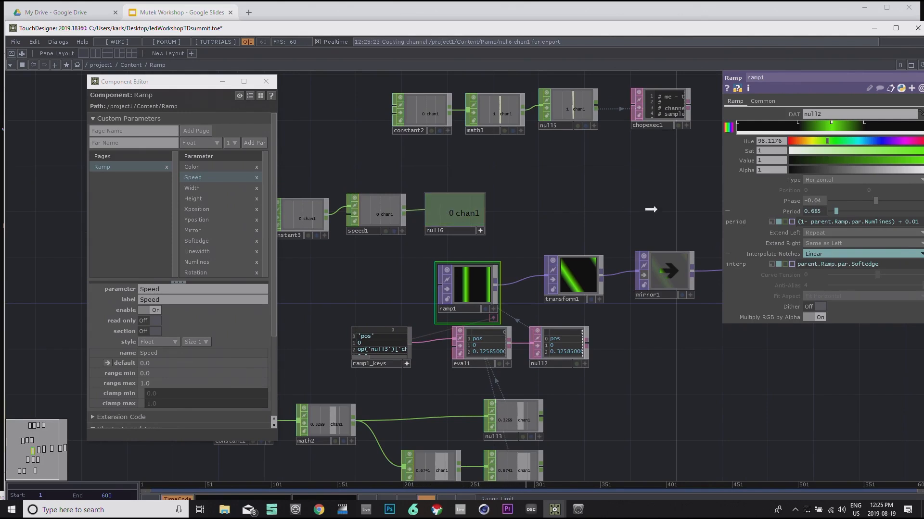
pyautogui.moveTo(778, 205); pyautogui.dragTo(795, 200)
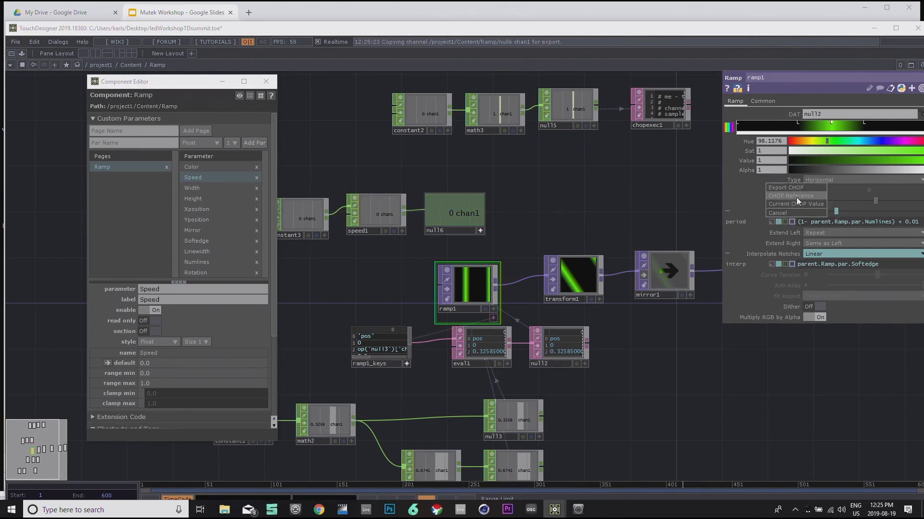
pyautogui.click(795, 190)
# Step: Test the ramp animation by setting chan1 of constant3 to 0.18, and reset it to 0
pyautogui.moveTo(639, 219); pyautogui.dragTo(647, 222)
pyautogui.moveTo(386, 238); pyautogui.dragTo(383, 234)
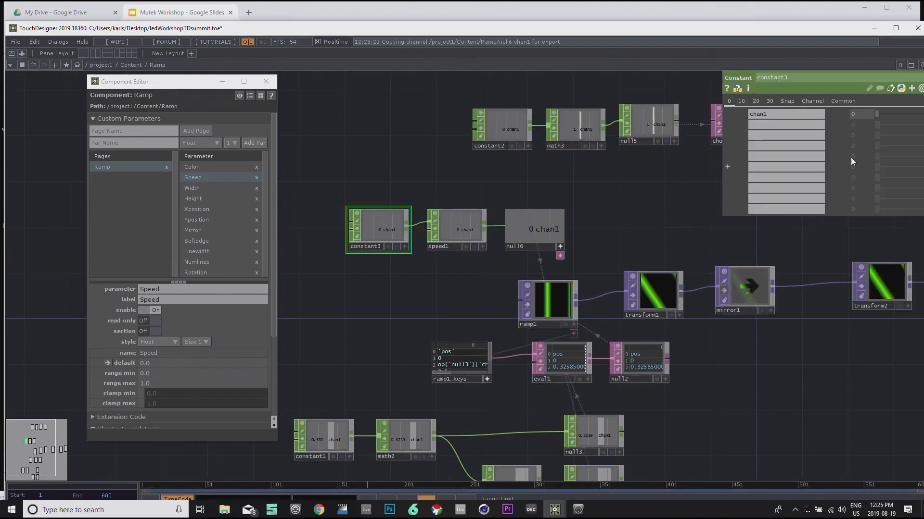
pyautogui.moveTo(880, 117); pyautogui.dragTo(887, 111)
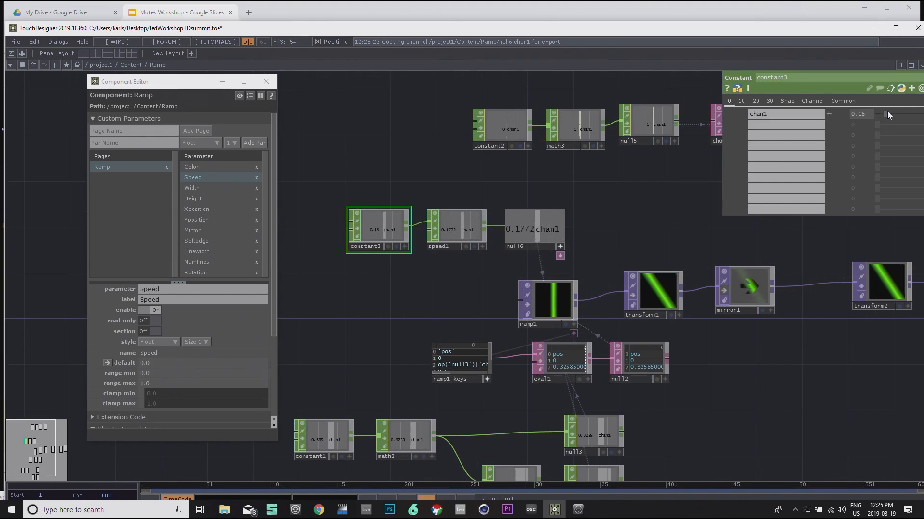
pyautogui.scroll(5, 511, 309)
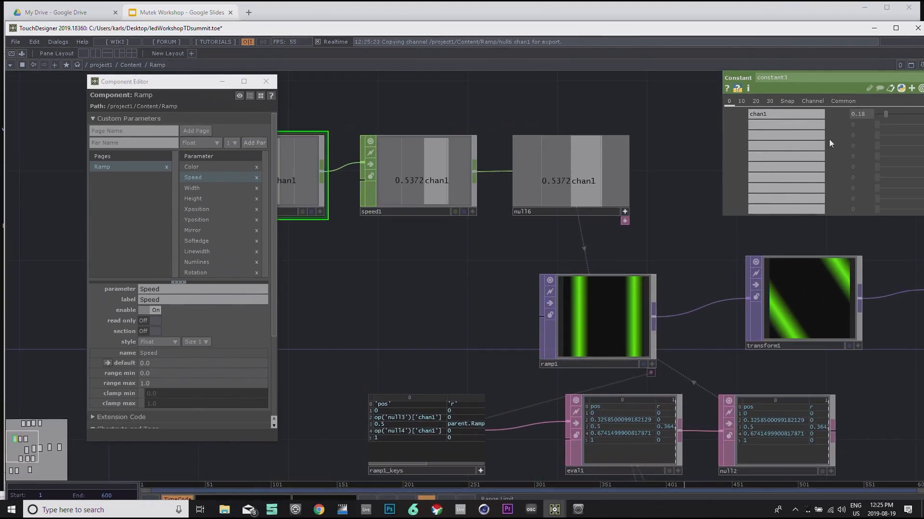
pyautogui.moveTo(888, 112); pyautogui.dragTo(863, 114)
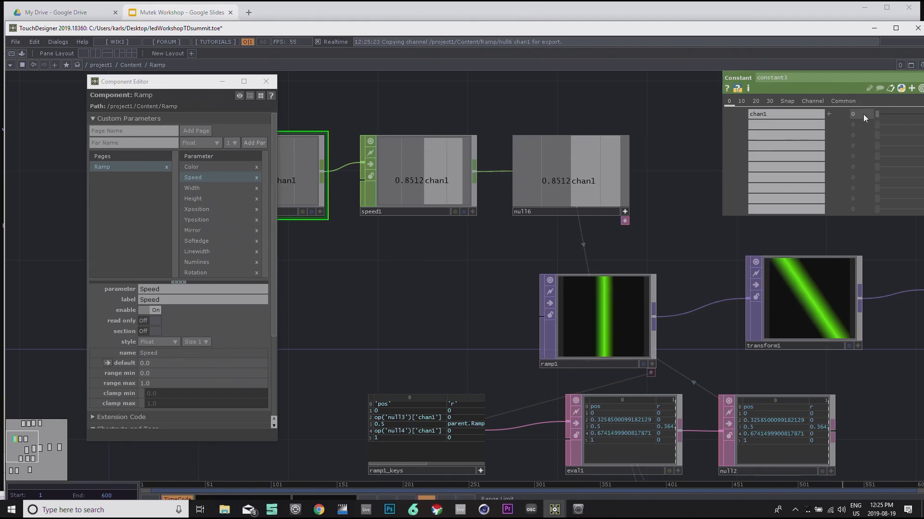
# Step: Set chan1 of constant3 to -0.2 to test the ramp moving in the opposite direction
pyautogui.moveTo(861, 114); pyautogui.dragTo(849, 114, button='middle')
pyautogui.scroll(2, 754, 197)
pyautogui.scroll(-2, 581, 262)
pyautogui.moveTo(485, 313); pyautogui.dragTo(578, 327)
pyautogui.moveTo(444, 247); pyautogui.dragTo(515, 336)
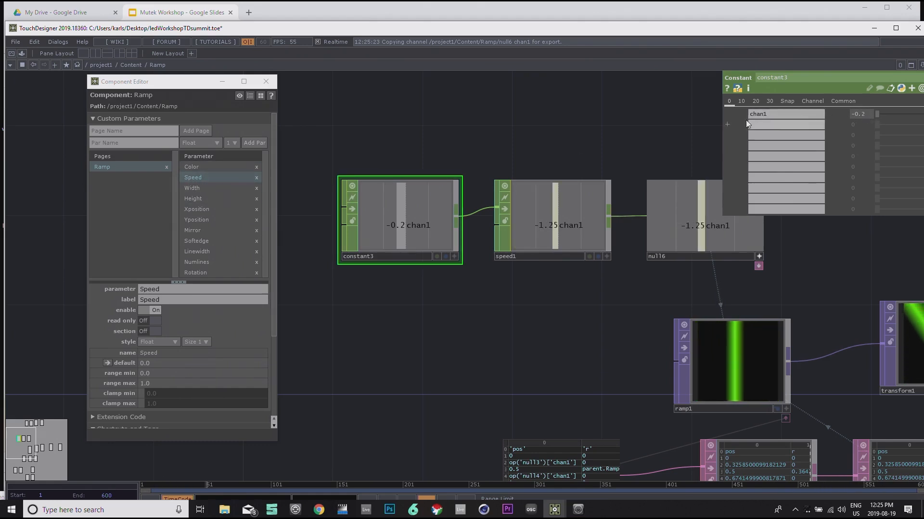
# Step: Drive chan1 of constant3 with the expression parent.Ramp.par.Speed, close the Component Editor and return to the Content network
pyautogui.click(870, 114)
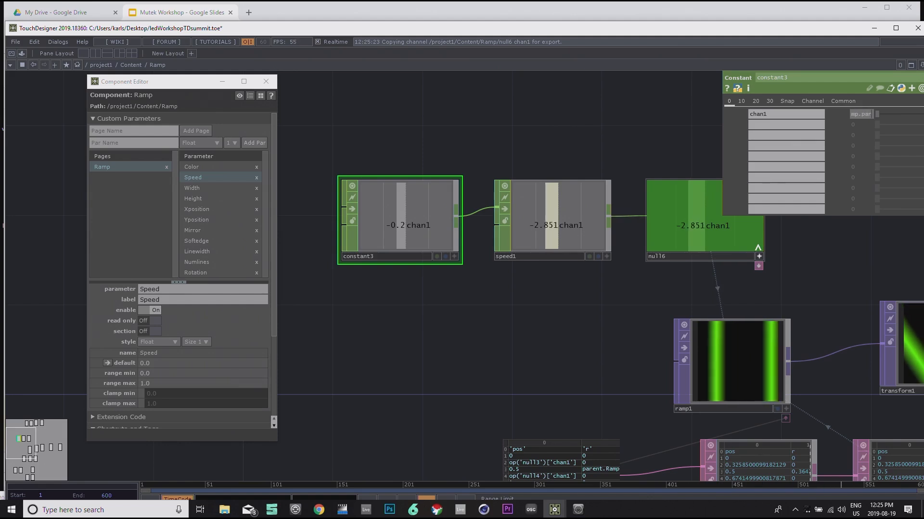
pyautogui.write('ed')
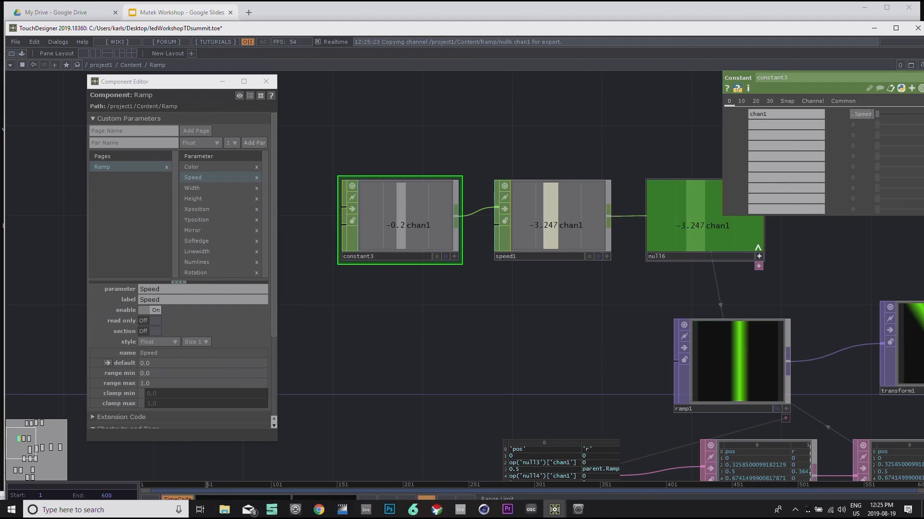
pyautogui.press('Return')
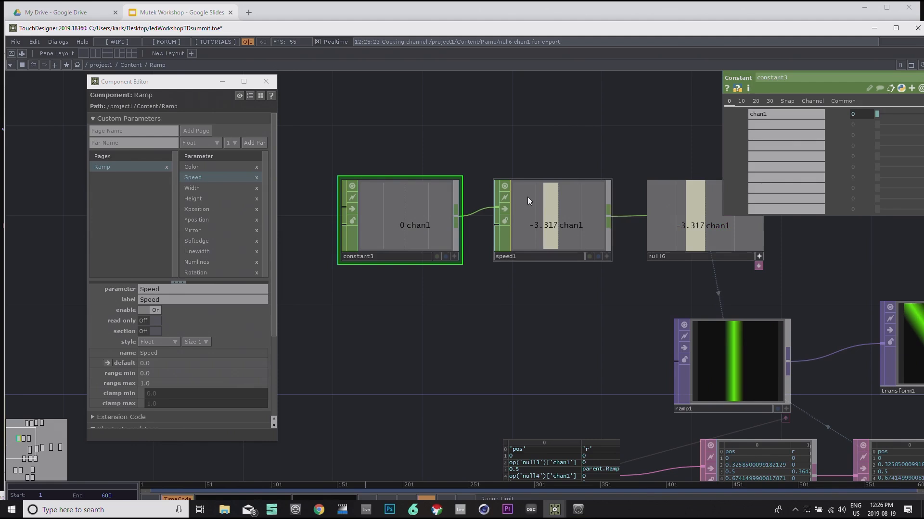
pyautogui.click(267, 83)
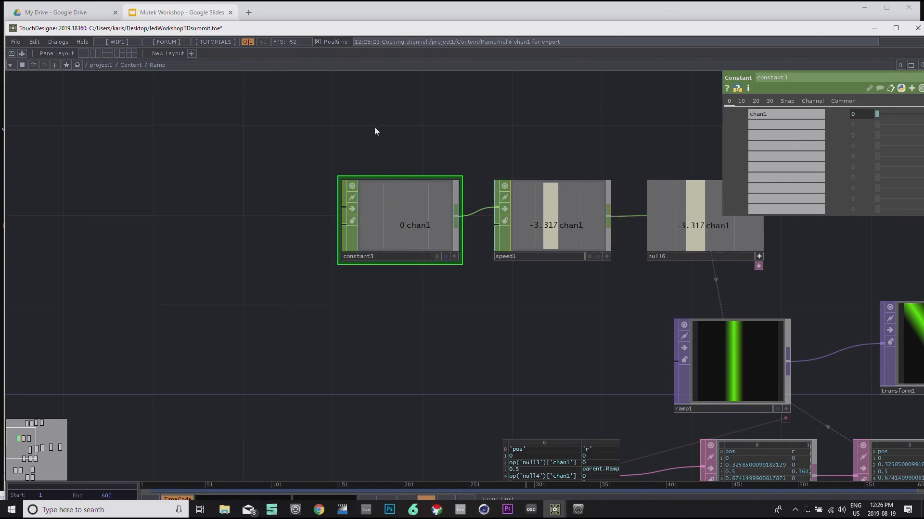
pyautogui.moveTo(431, 124); pyautogui.dragTo(408, 140)
pyautogui.press('u')
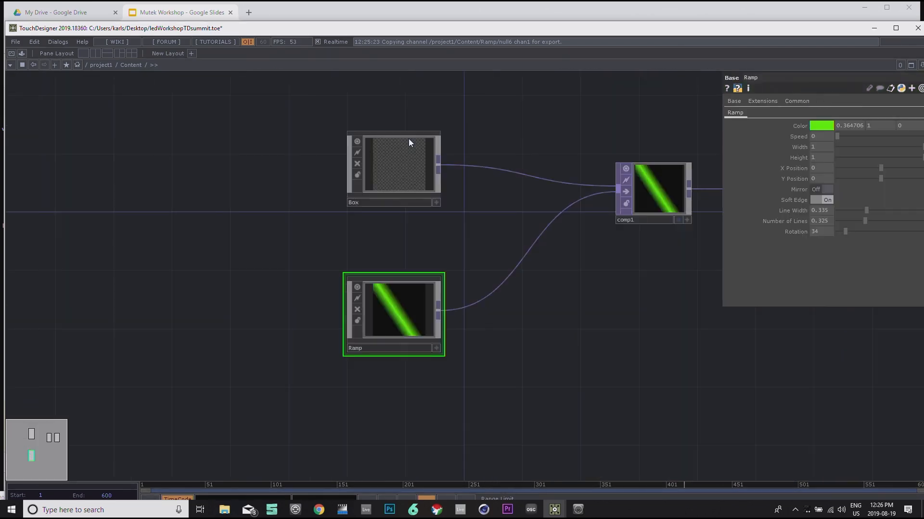
# Step: Test the Ramp component's new Speed parameter with the negative value -0.4
pyautogui.moveTo(838, 137)
pyautogui.mouseDown()
pyautogui.moveTo(922, 138)
pyautogui.moveTo(822, 134)
pyautogui.mouseUp()
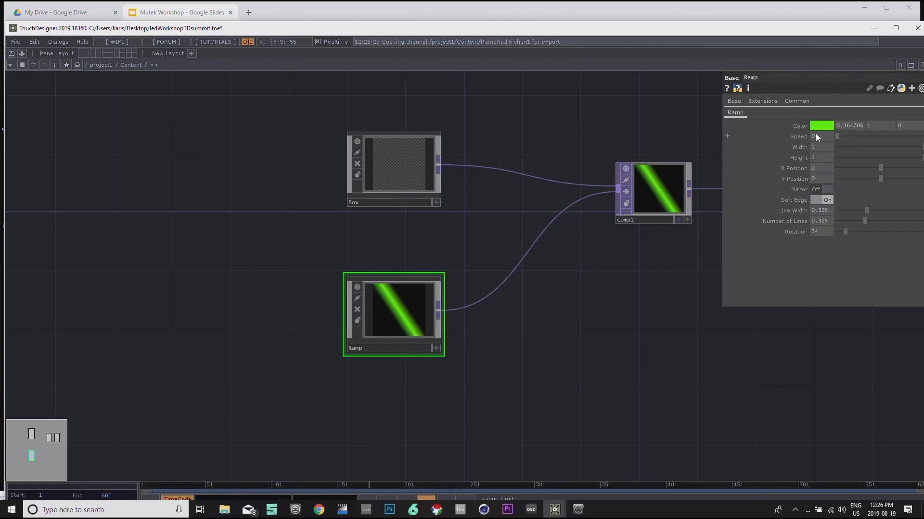
pyautogui.moveTo(819, 137); pyautogui.dragTo(803, 136, button='middle')
pyautogui.scroll(3, 826, 140)
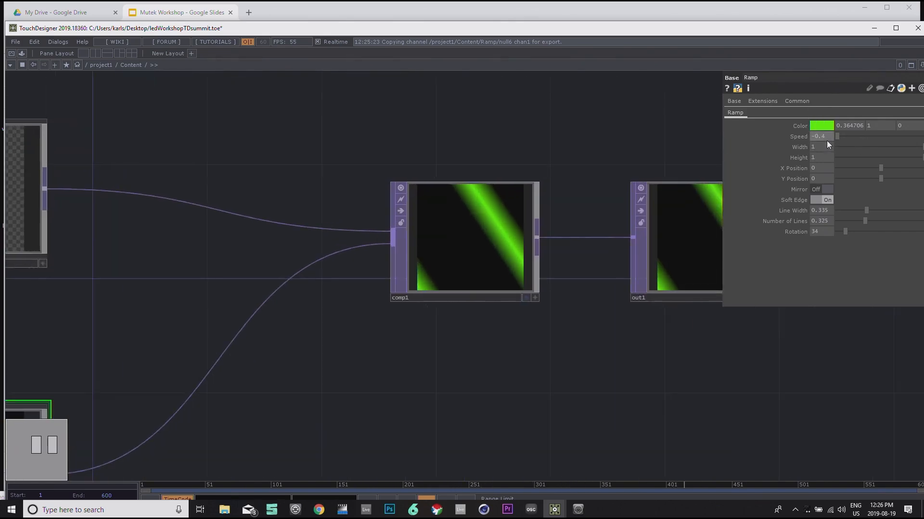
pyautogui.scroll(-5, 615, 304)
pyautogui.moveTo(616, 131); pyautogui.dragTo(560, 132)
# Step: Raise the Ramp component's Speed to 0.995 and on to 2.695 to find a usable maximum
pyautogui.moveTo(836, 136); pyautogui.dragTo(921, 138)
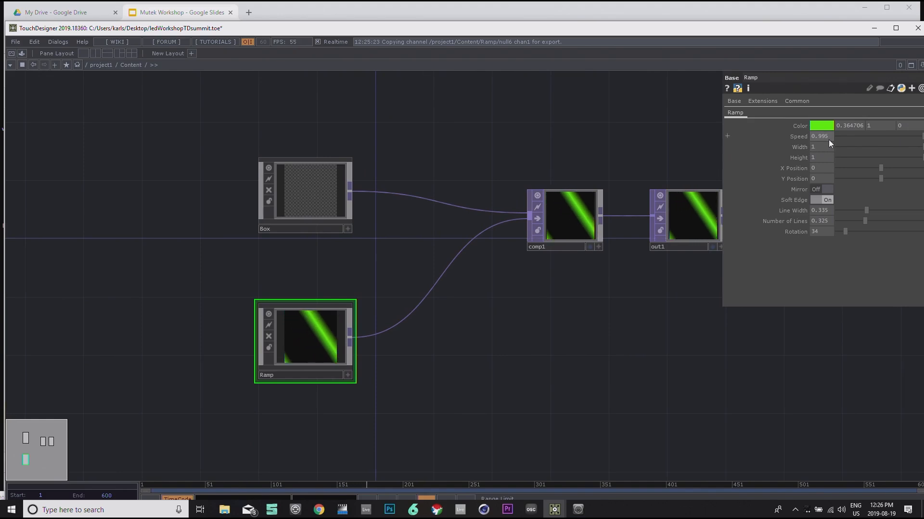
pyautogui.moveTo(820, 135)
pyautogui.mouseDown(button='middle')
pyautogui.moveTo(866, 134)
pyautogui.moveTo(819, 135)
pyautogui.mouseUp(button='middle')
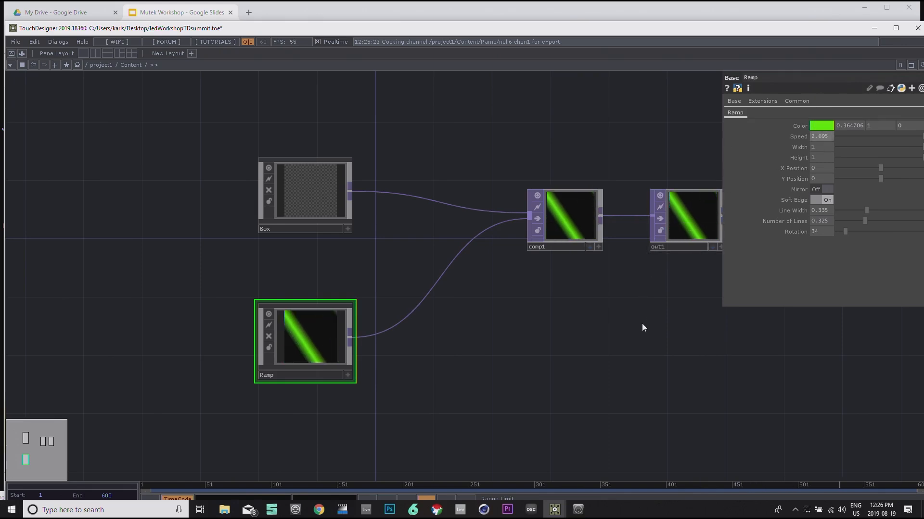
pyautogui.moveTo(554, 127); pyautogui.dragTo(563, 142)
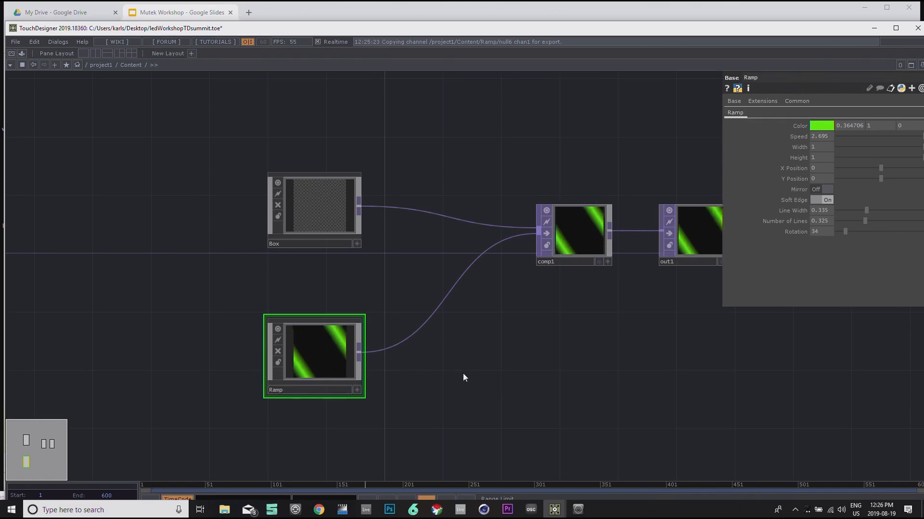
# Step: Customize the Ramp component so its Speed parameter ranges from -2.5 to 2.5, and close the Component Editor
pyautogui.rightClick(316, 355)
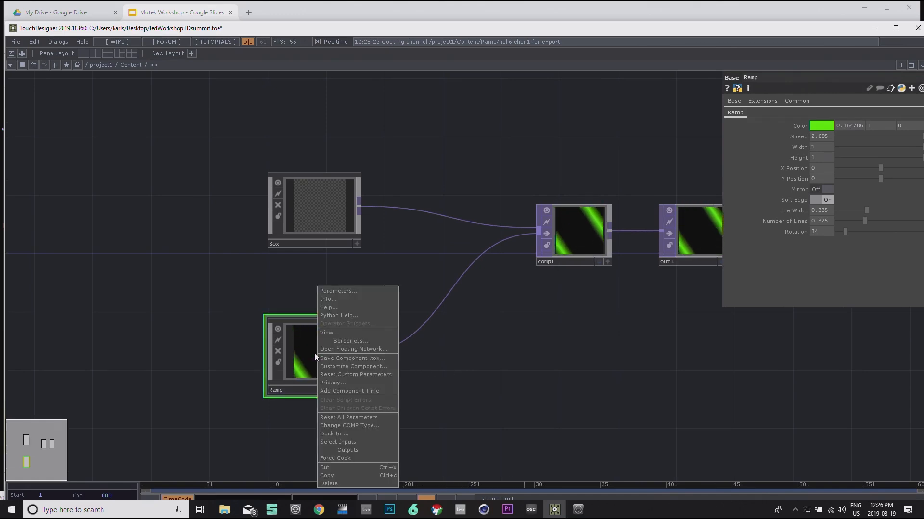
pyautogui.click(351, 366)
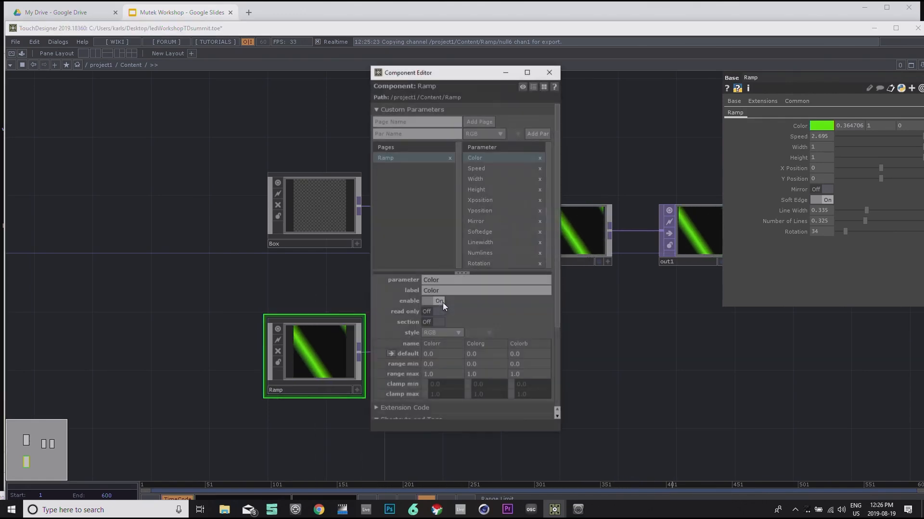
pyautogui.moveTo(481, 73); pyautogui.dragTo(520, 66)
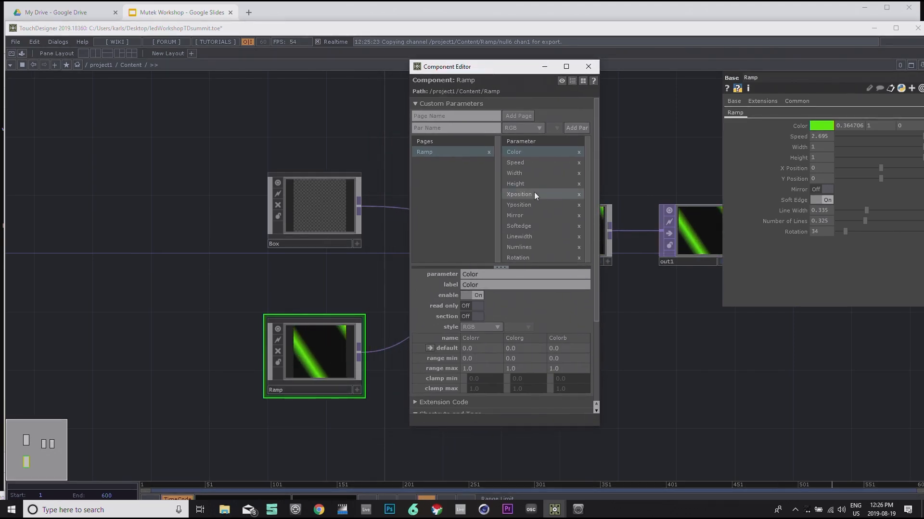
pyautogui.click(529, 163)
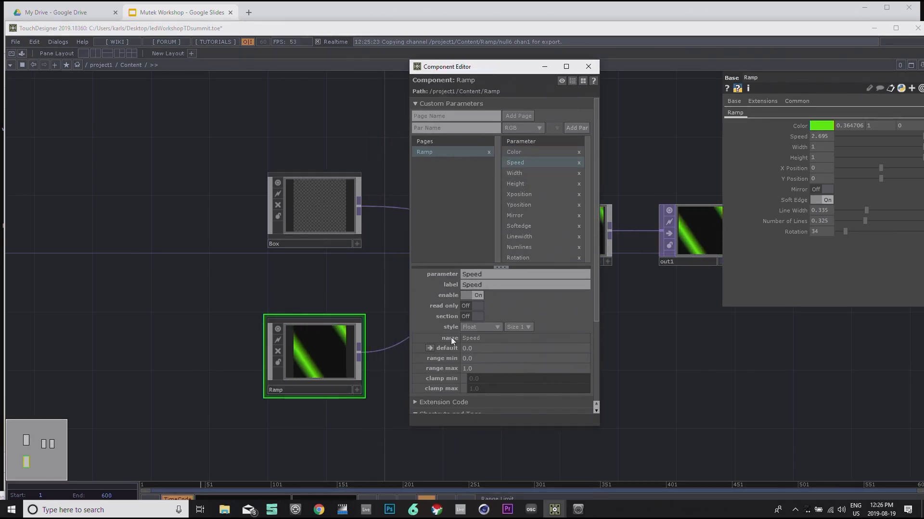
pyautogui.click(481, 358)
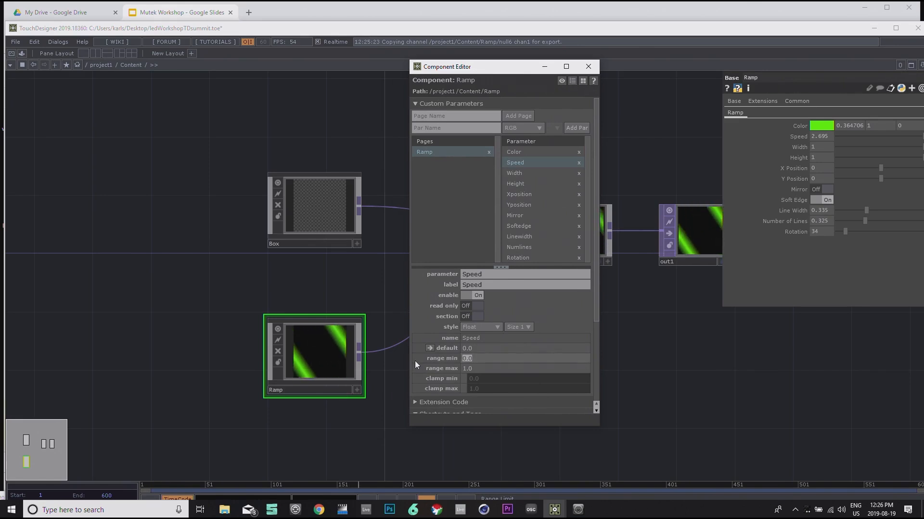
pyautogui.write('-2')
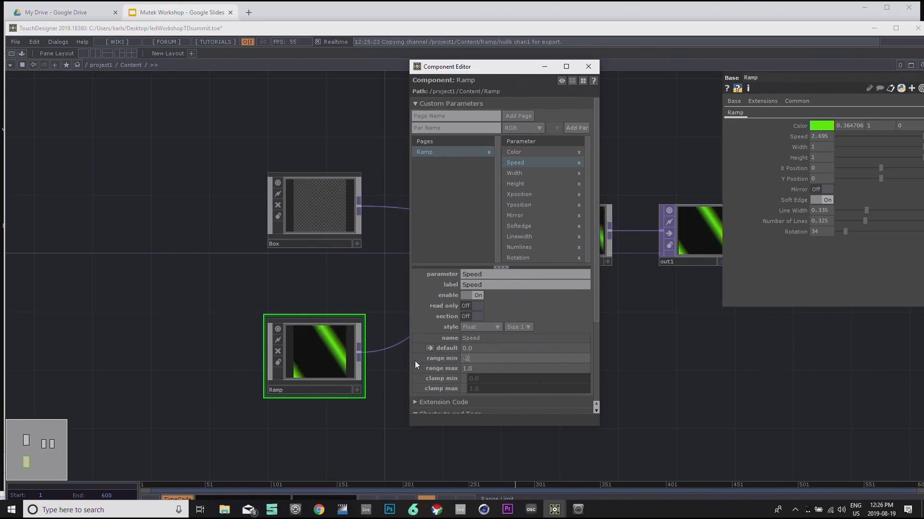
pyautogui.write('.5')
pyautogui.press('Tab')
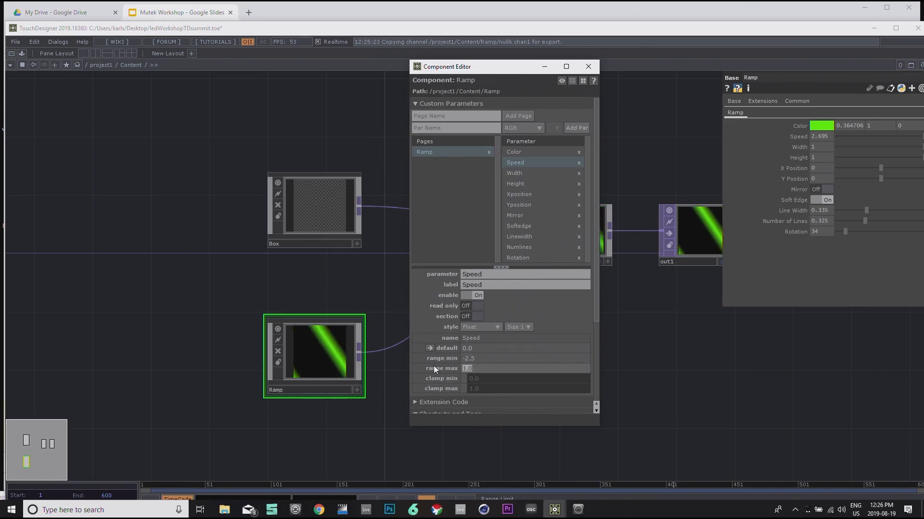
pyautogui.write('2.5')
pyautogui.press('Return')
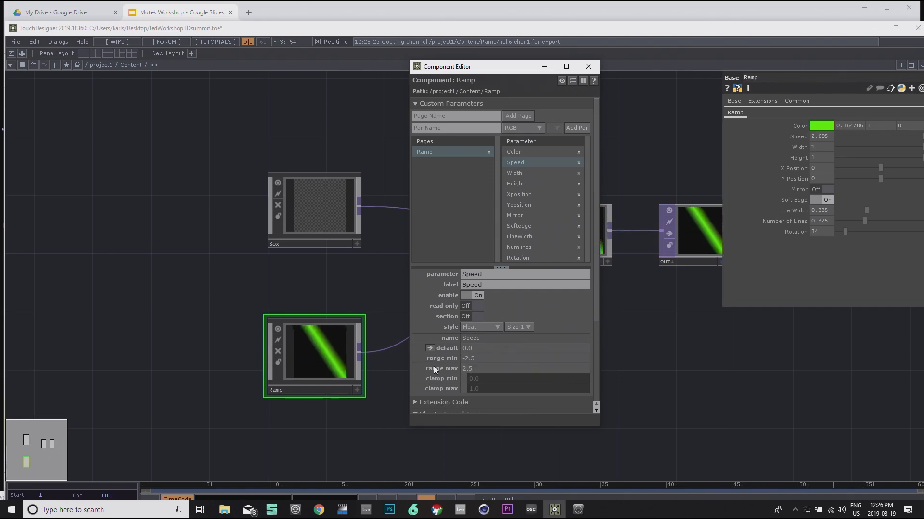
pyautogui.click(688, 391)
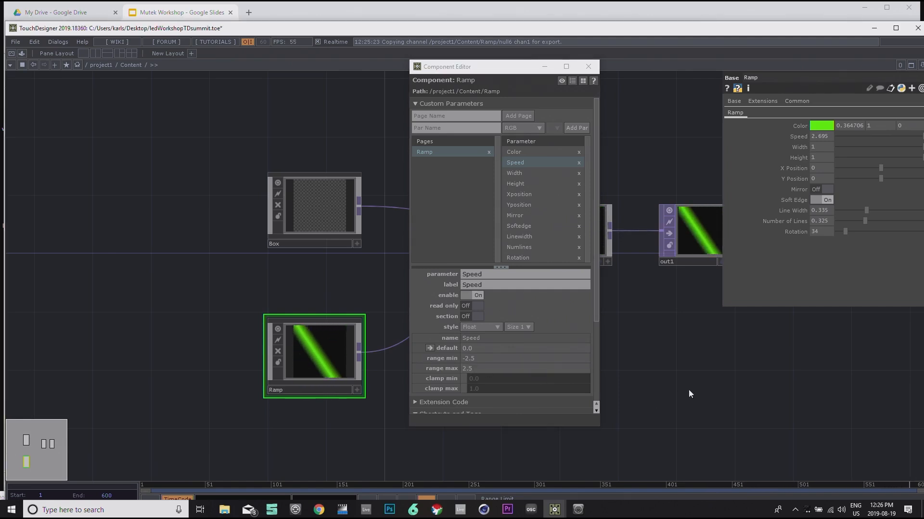
pyautogui.click(590, 65)
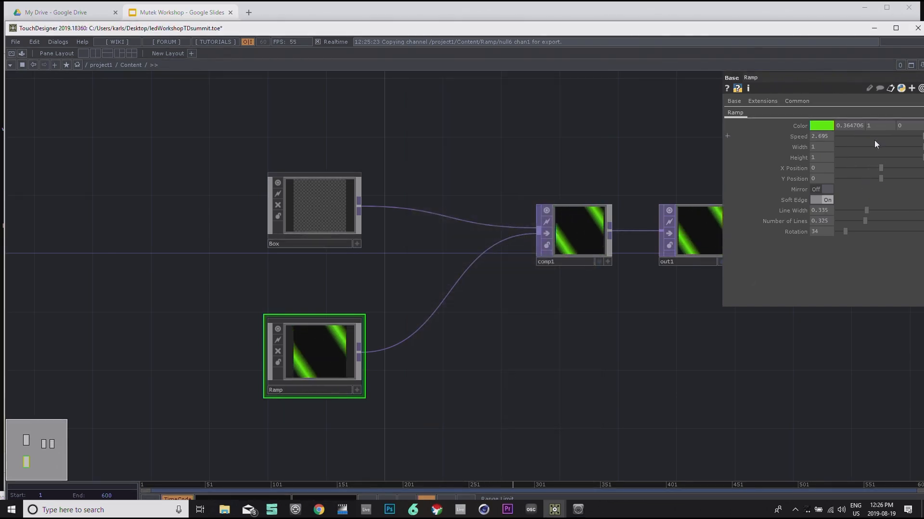
# Step: Try the Ramp component's Speed across its new range and reset it to 0
pyautogui.moveTo(827, 137); pyautogui.dragTo(775, 133)
pyautogui.write('0')
pyautogui.press('Return')
pyautogui.moveTo(625, 360); pyautogui.dragTo(588, 356)
pyautogui.moveTo(883, 138); pyautogui.dragTo(789, 136)
pyautogui.write('0')
pyautogui.press('Return')
pyautogui.moveTo(605, 325); pyautogui.dragTo(561, 329)
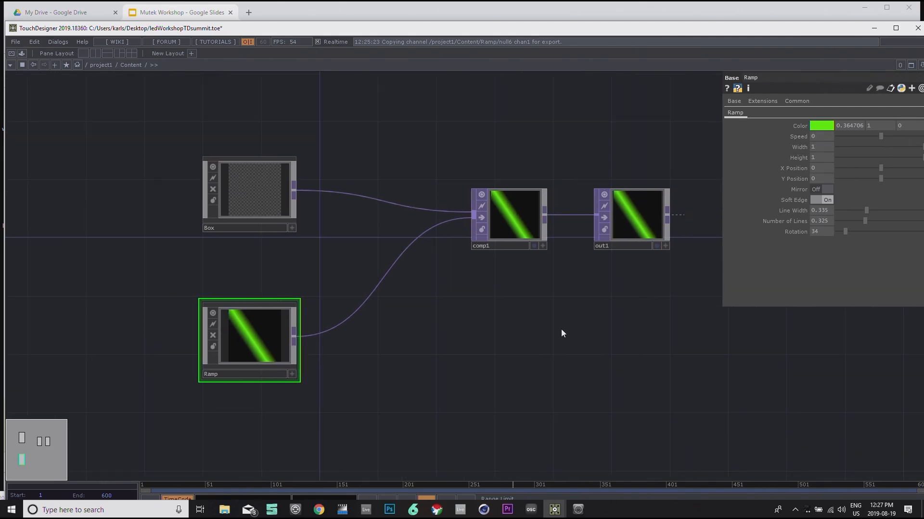
# Step: Move the Ramp component slightly closer to the Box component in the Content network
pyautogui.scroll(-2, 561, 329)
pyautogui.moveTo(492, 385); pyautogui.dragTo(511, 360)
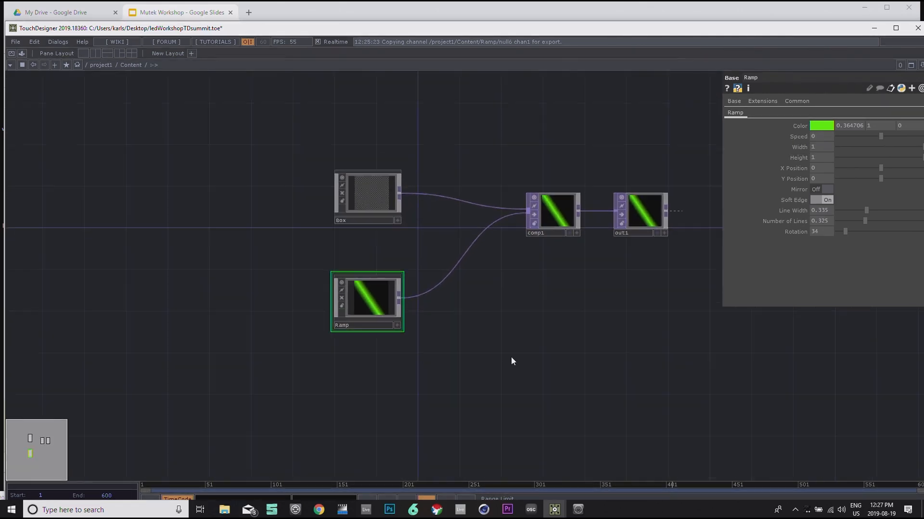
pyautogui.moveTo(363, 299); pyautogui.dragTo(363, 282)
pyautogui.moveTo(615, 376); pyautogui.dragTo(532, 342)
pyautogui.scroll(-3, 571, 340)
pyautogui.moveTo(475, 255); pyautogui.dragTo(504, 277)
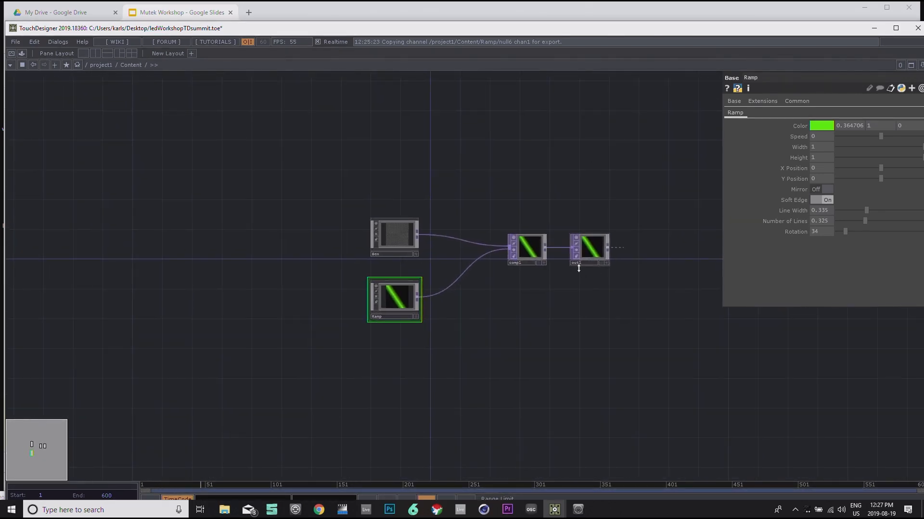
pyautogui.scroll(5, 398, 318)
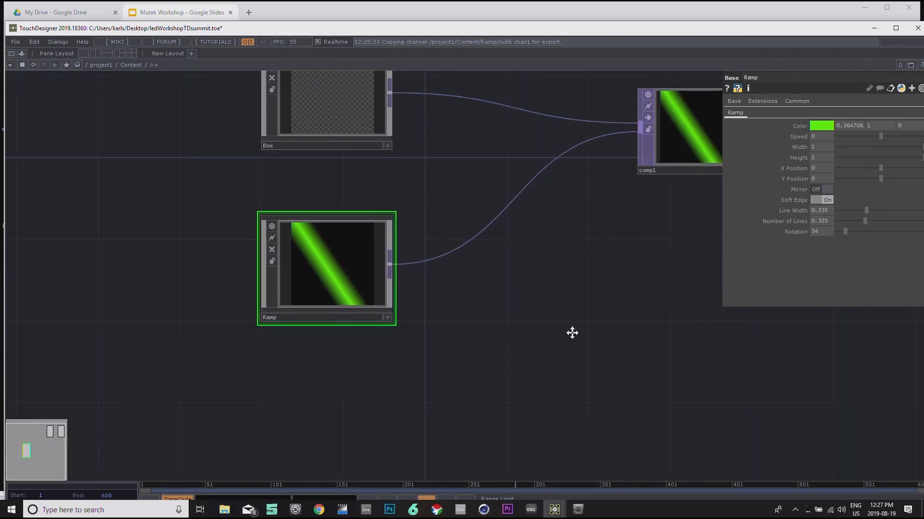
pyautogui.scroll(-3, 618, 285)
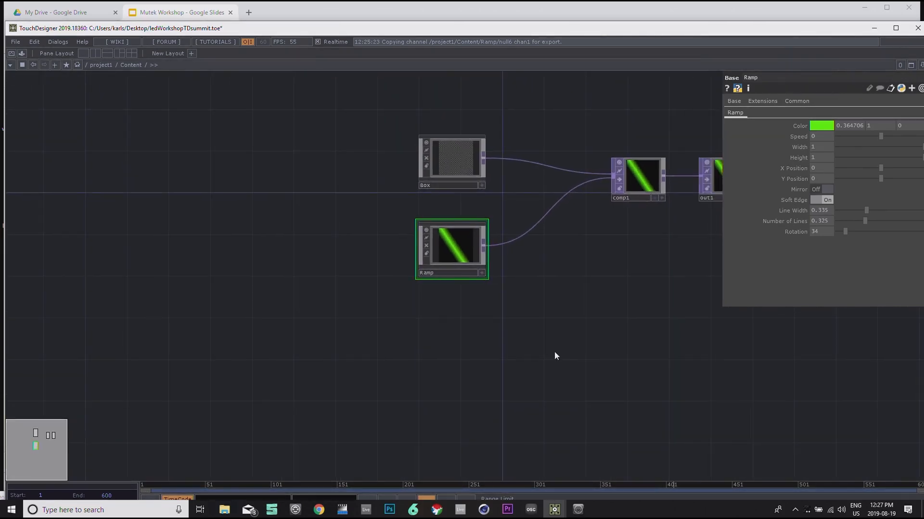
pyautogui.moveTo(588, 335); pyautogui.dragTo(496, 379)
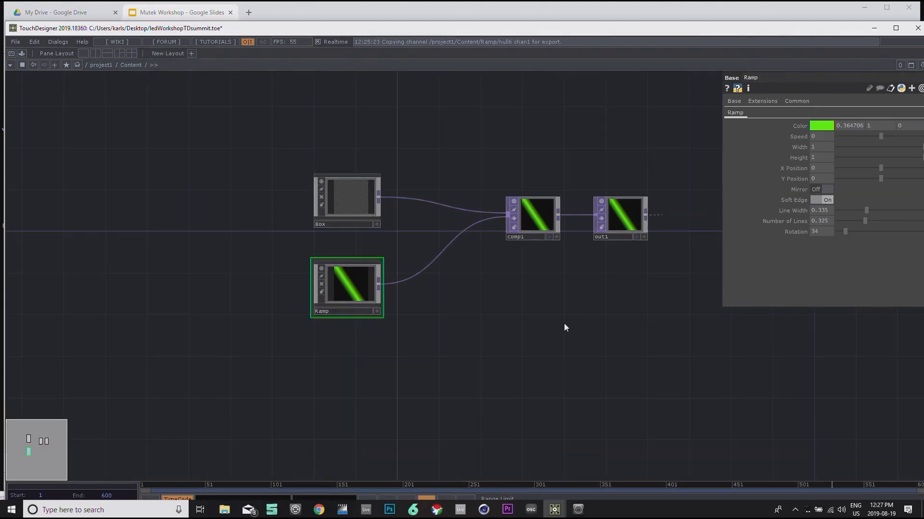
pyautogui.moveTo(546, 324); pyautogui.dragTo(523, 356)
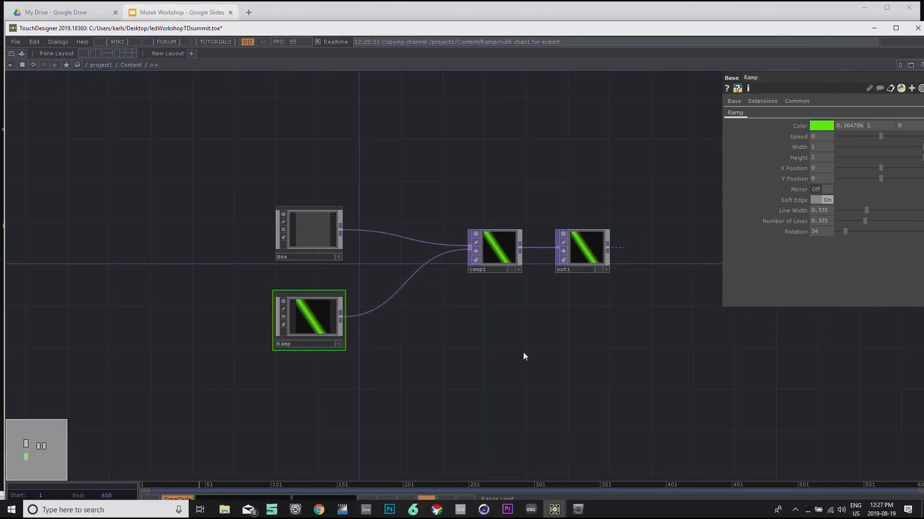
# Step: Leave the Content network and examine the line1, copy1, transform1 and null1 chain inside ledMapping
pyautogui.press('u')
pyautogui.moveTo(419, 150); pyautogui.dragTo(506, 202)
pyautogui.scroll(-2, 444, 223)
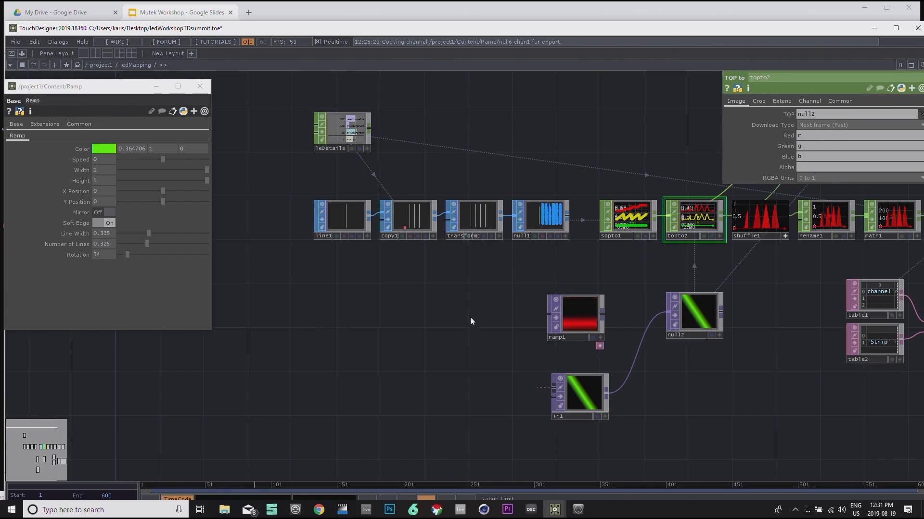
pyautogui.moveTo(556, 177); pyautogui.dragTo(429, 220)
pyautogui.moveTo(486, 185); pyautogui.dragTo(493, 193)
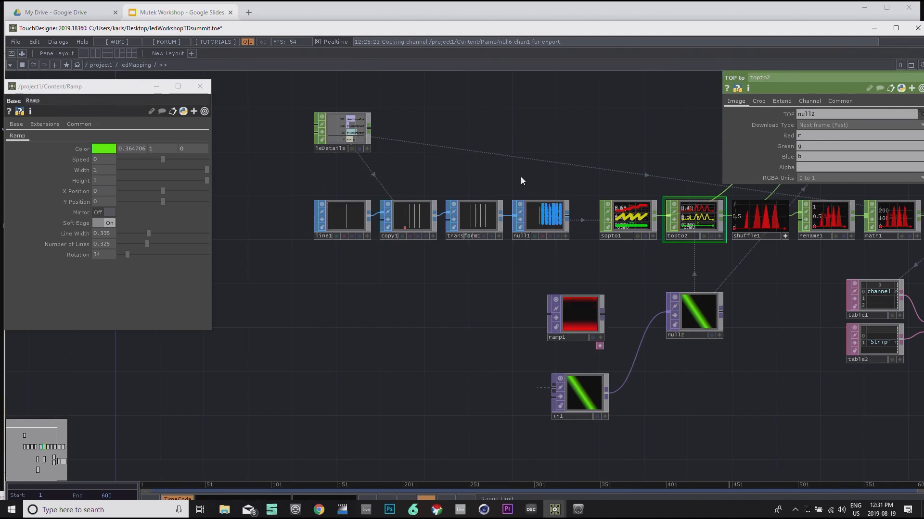
pyautogui.scroll(3, 447, 217)
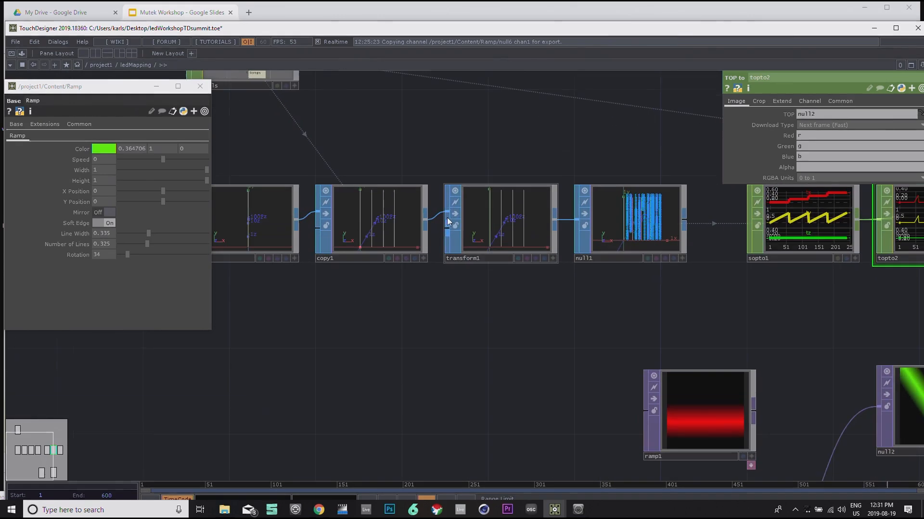
pyautogui.moveTo(482, 298); pyautogui.dragTo(550, 301)
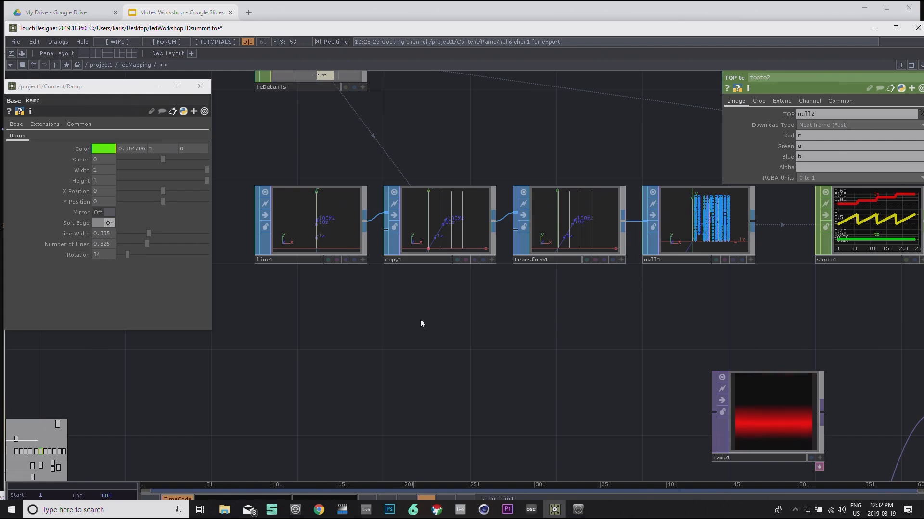
pyautogui.moveTo(514, 302); pyautogui.dragTo(635, 272)
pyautogui.moveTo(474, 315); pyautogui.dragTo(475, 250)
pyautogui.press('Tab')
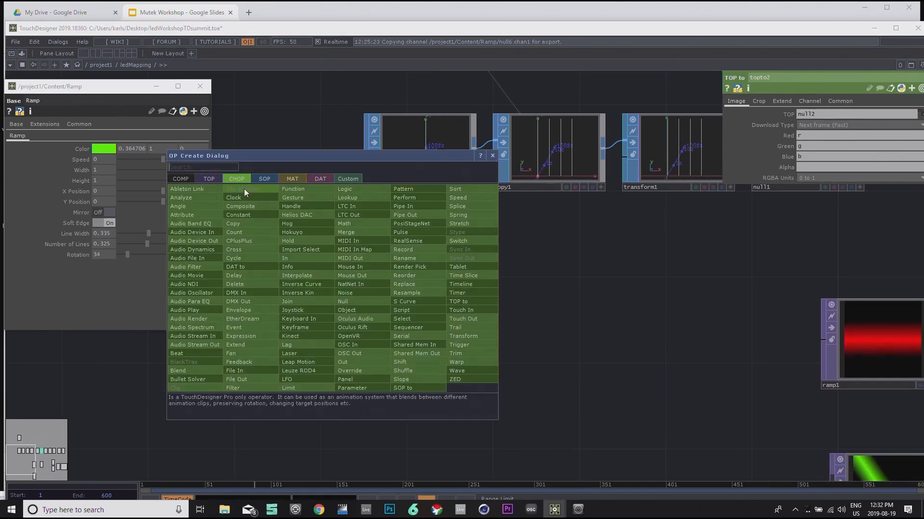
pyautogui.click(180, 179)
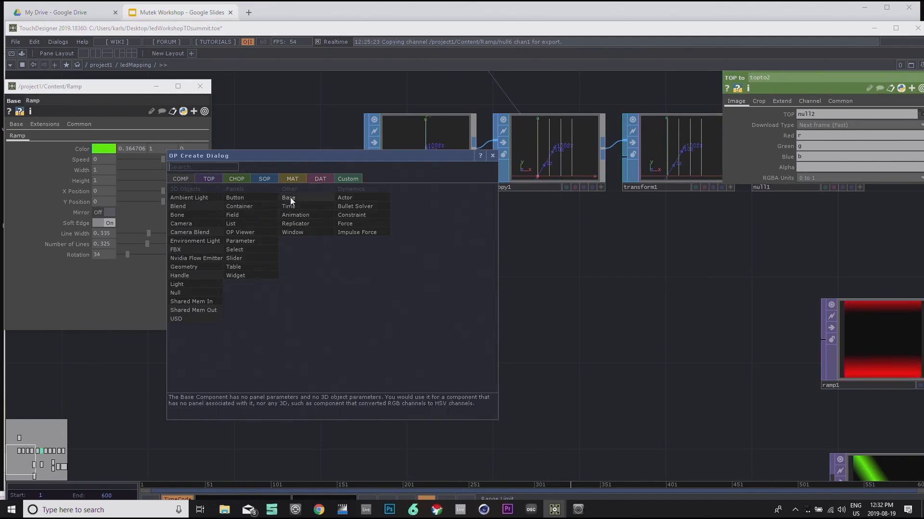
pyautogui.press('Escape')
pyautogui.press('u')
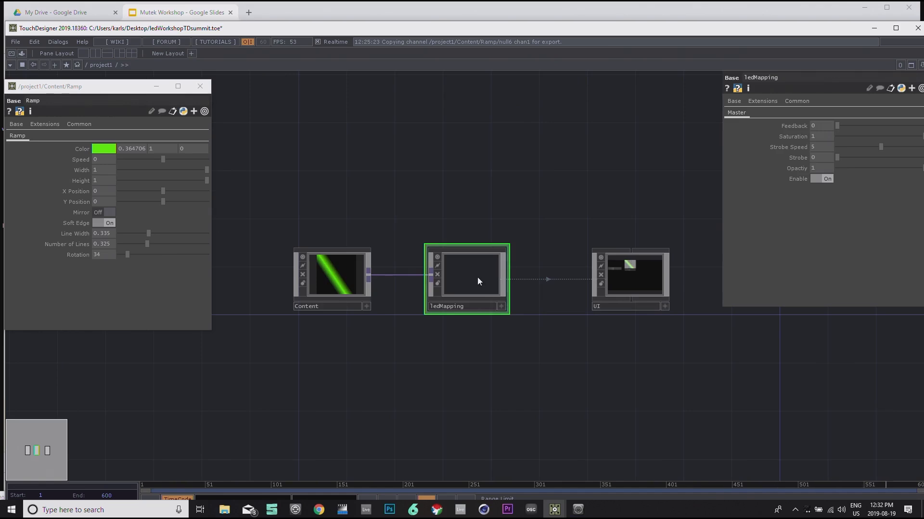
pyautogui.press('i')
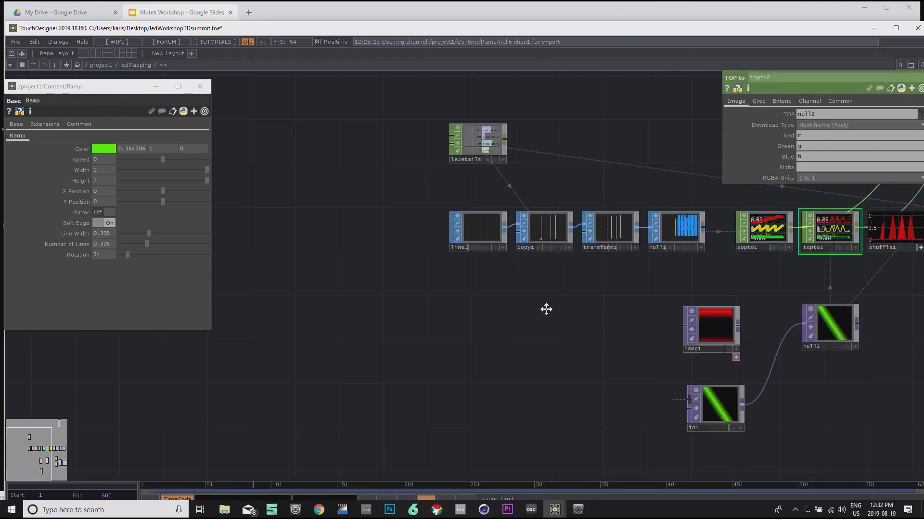
# Step: Add a Base component in the empty space below the line1 and copy1 operators of the ledMapping network
pyautogui.scroll(-3, 451, 330)
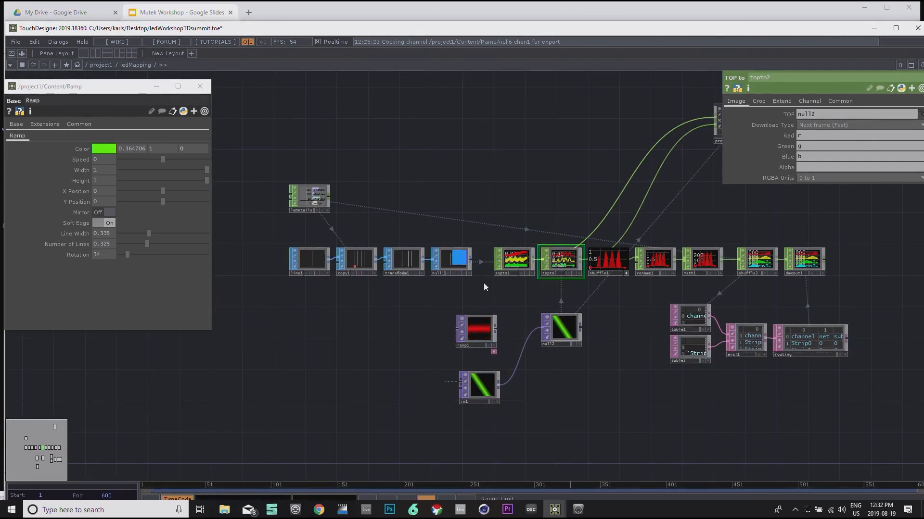
pyautogui.scroll(5, 419, 310)
pyautogui.scroll(-2, 406, 296)
pyautogui.press('Tab')
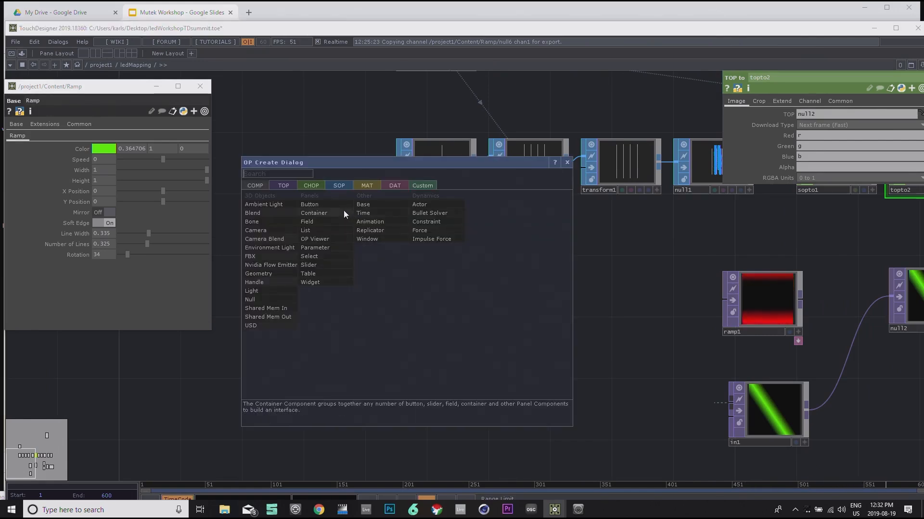
pyautogui.press('Escape')
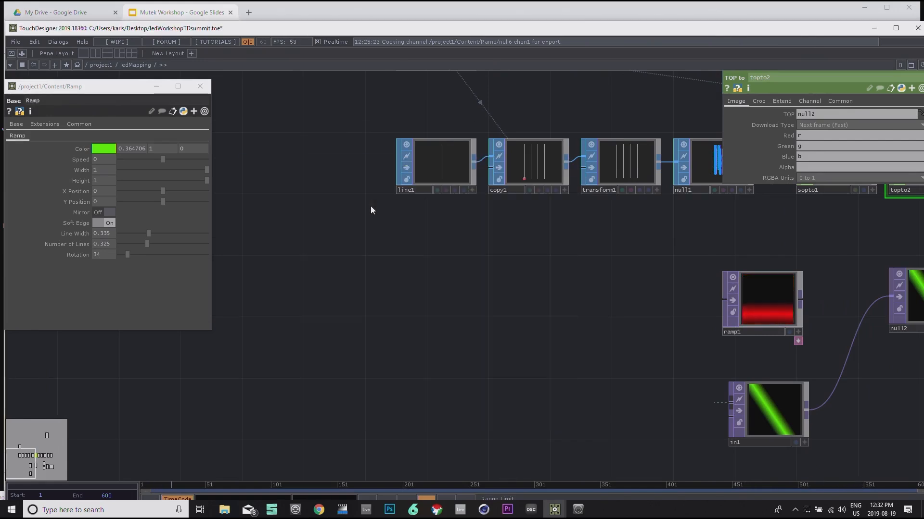
pyautogui.click(439, 296)
# Step: Rename the new Base component below line1 as Line
pyautogui.rightClick(458, 291)
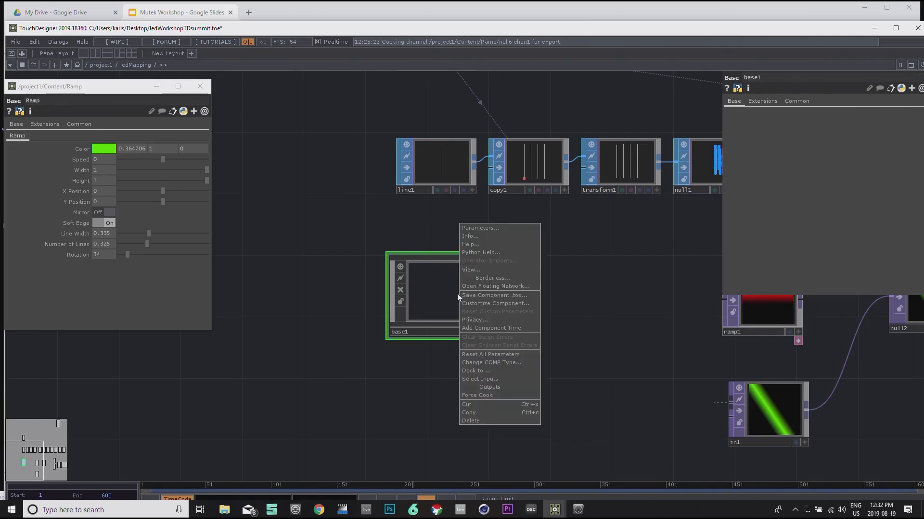
pyautogui.click(415, 332)
pyautogui.write('Line')
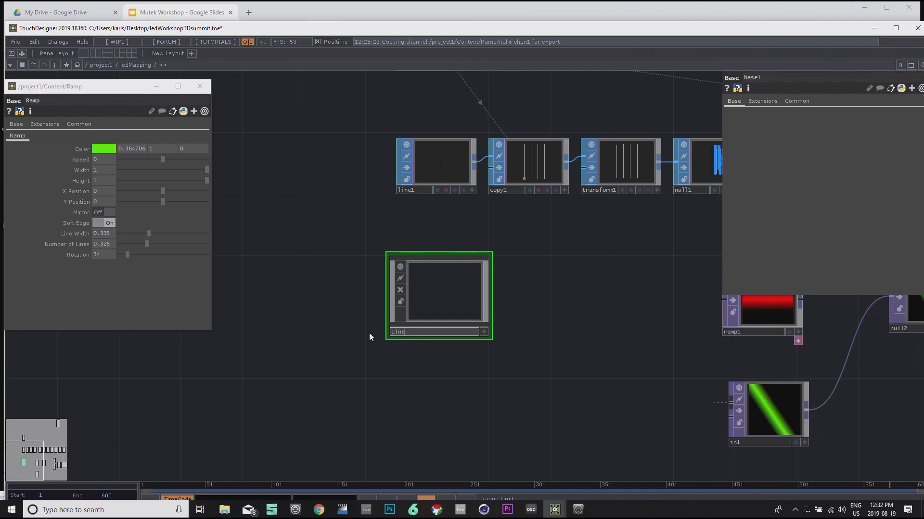
pyautogui.write('0')
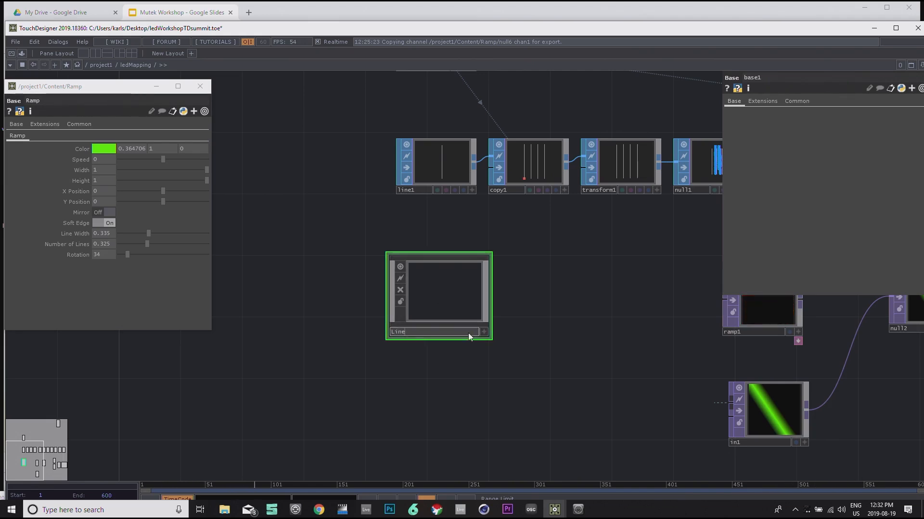
# Step: Name the new base component Line0 and open it for customization
pyautogui.click(554, 305)
pyautogui.rightClick(460, 295)
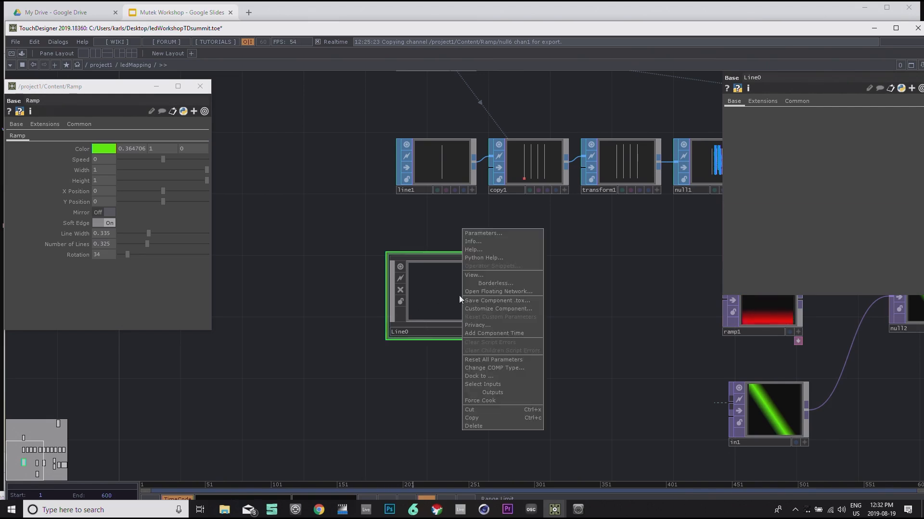
pyautogui.click(473, 309)
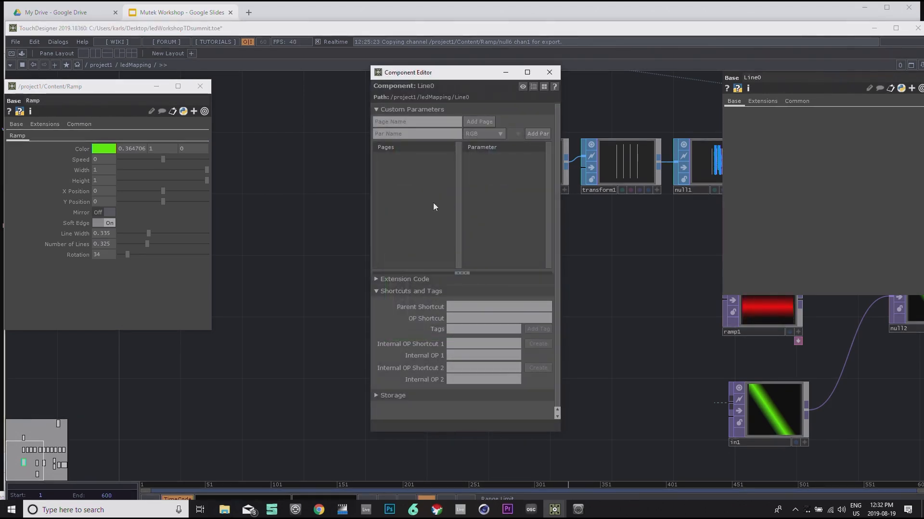
# Step: Add a custom parameter page named Translate to the Line0 component
pyautogui.click(434, 120)
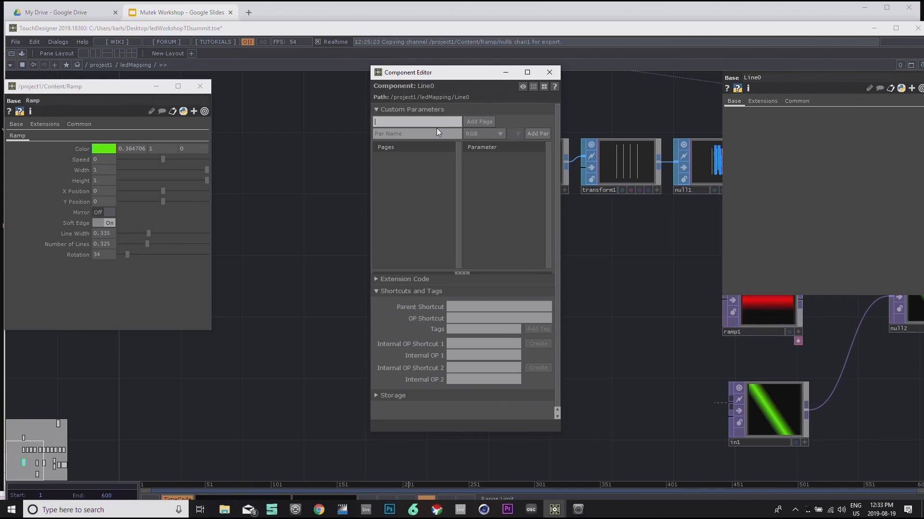
pyautogui.write('Translate')
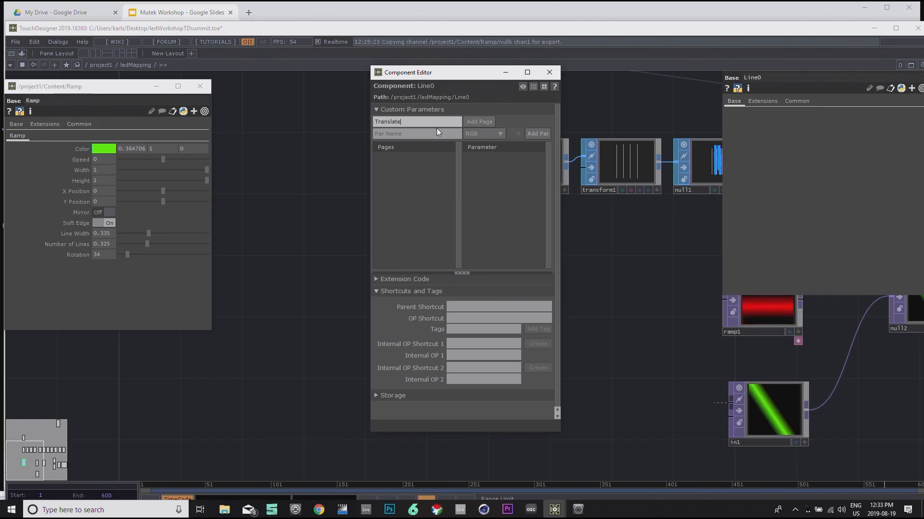
pyautogui.click(467, 122)
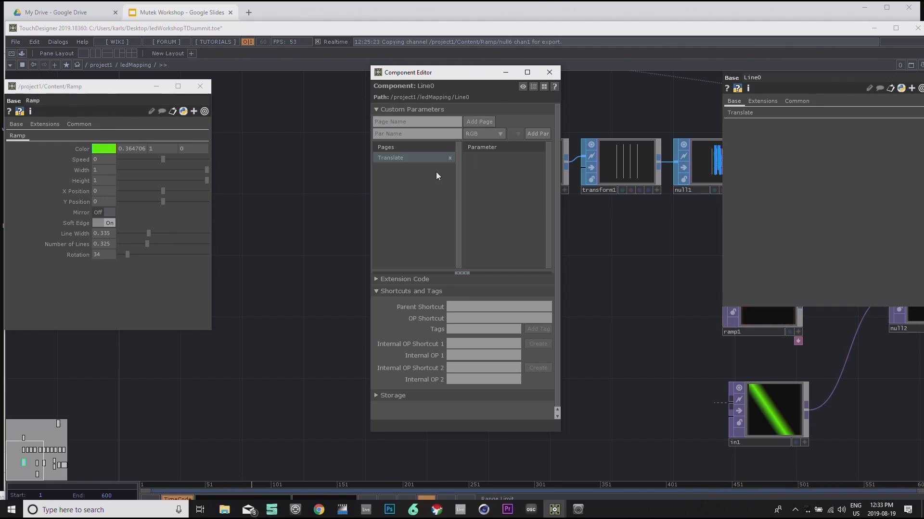
# Step: Add a Float parameter named Length to the Translate page
pyautogui.click(450, 134)
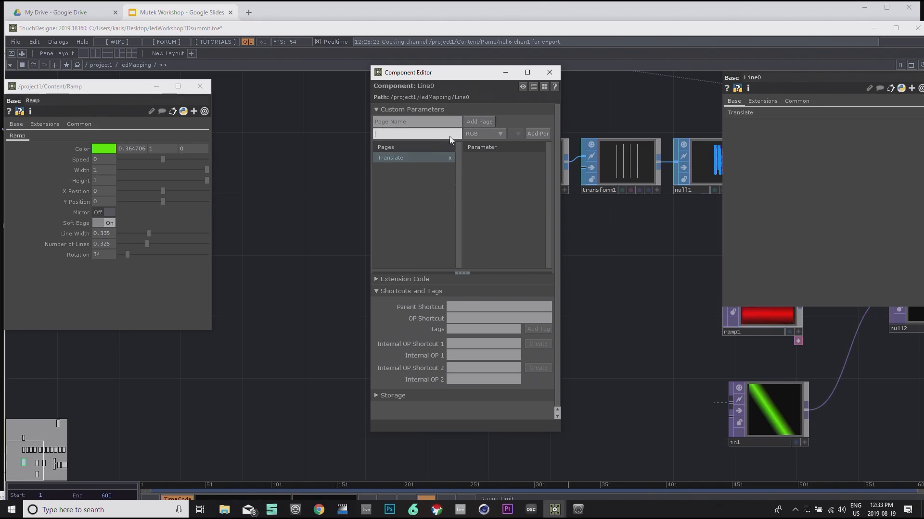
pyautogui.click(470, 134)
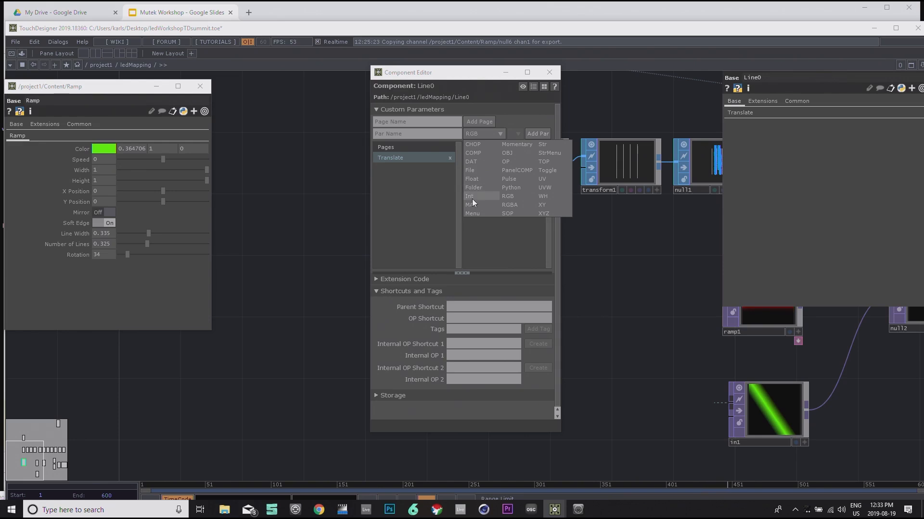
pyautogui.click(472, 180)
pyautogui.click(429, 134)
pyautogui.write('Length')
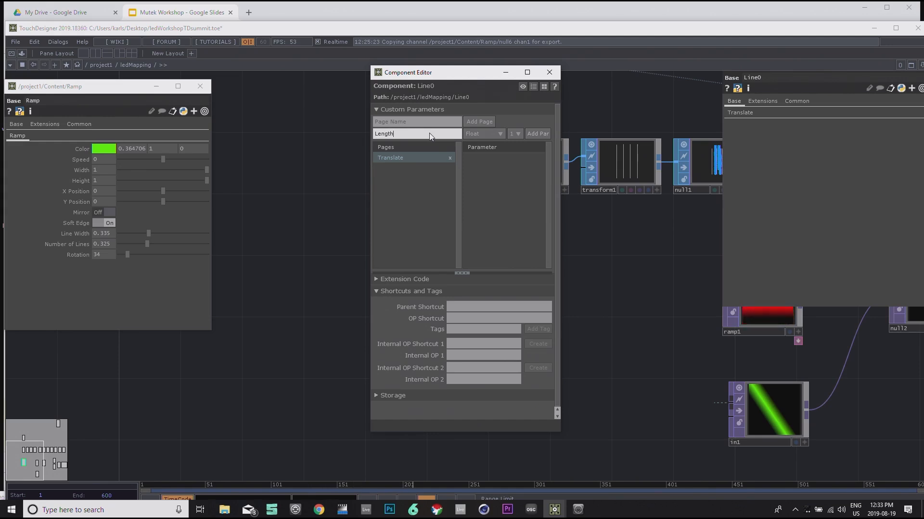
pyautogui.click(538, 134)
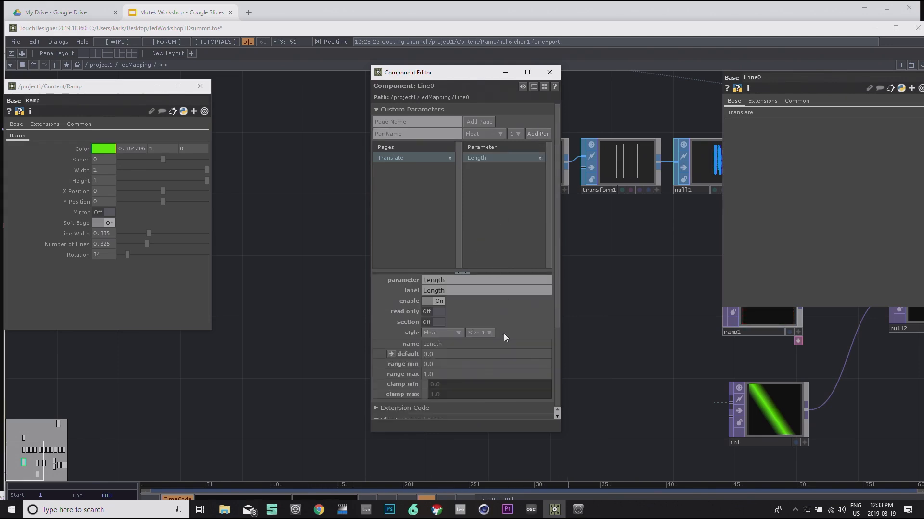
# Step: Set the Length parameter's default to 0.5 and its range minimum to 0.1
pyautogui.scroll(-1, 504, 334)
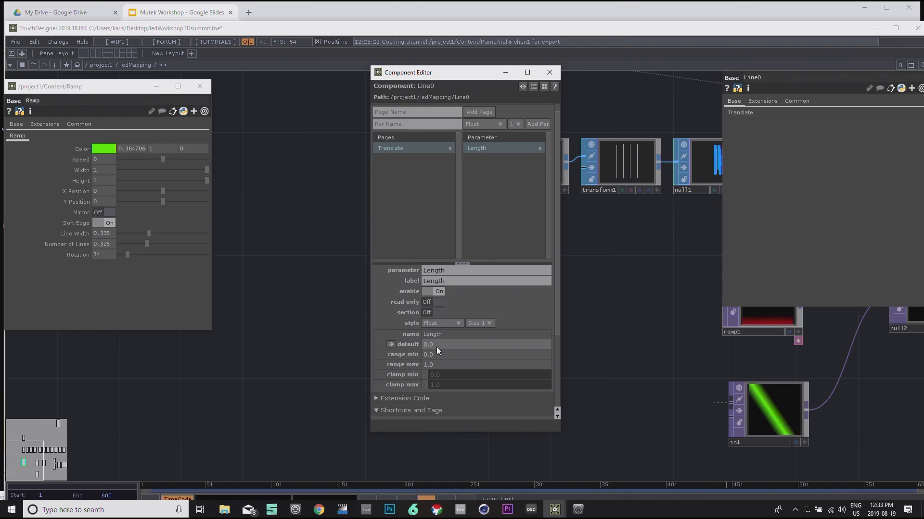
pyautogui.click(417, 343)
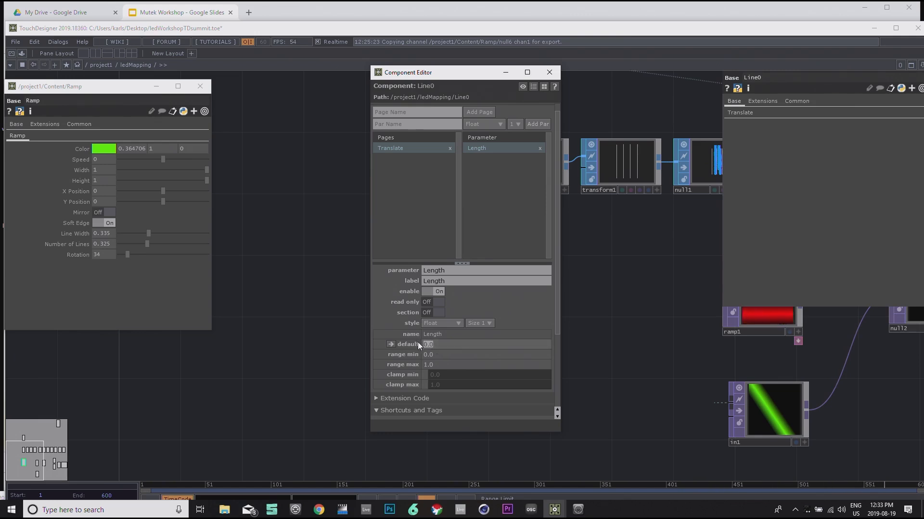
pyautogui.moveTo(434, 355); pyautogui.dragTo(415, 351)
pyautogui.write('0.')
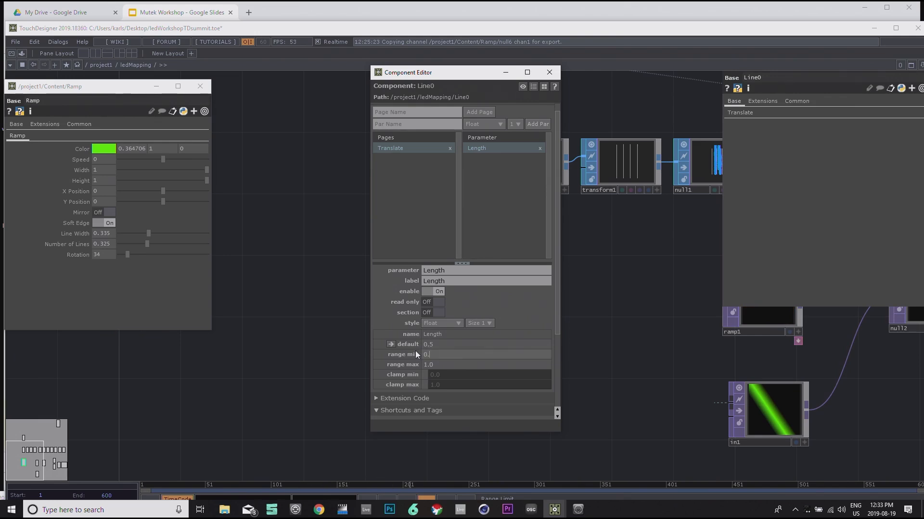
pyautogui.write('1')
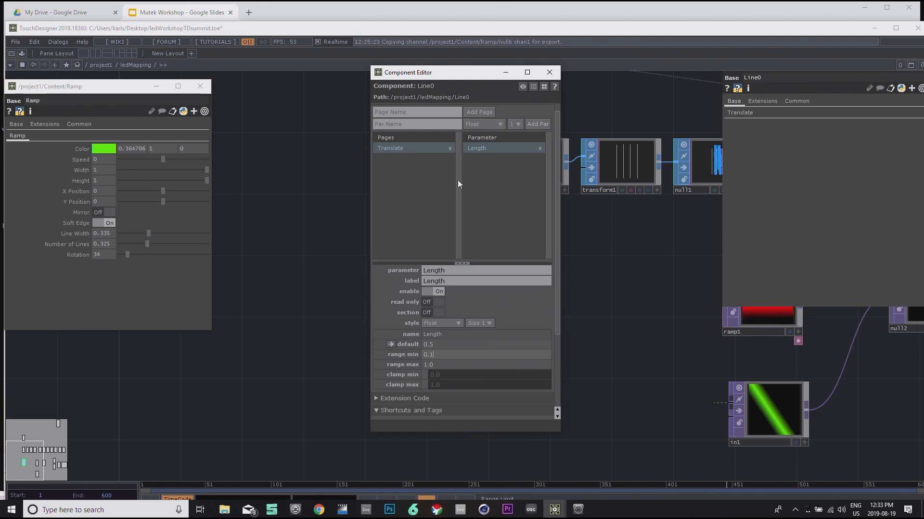
# Step: Add an Int parameter named Points to the Translate page
pyautogui.click(537, 124)
pyautogui.click(414, 125)
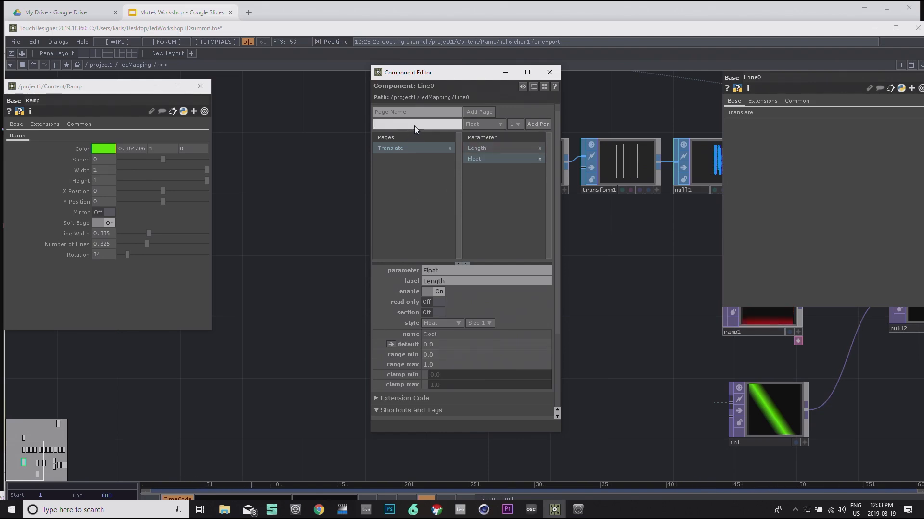
pyautogui.write('P')
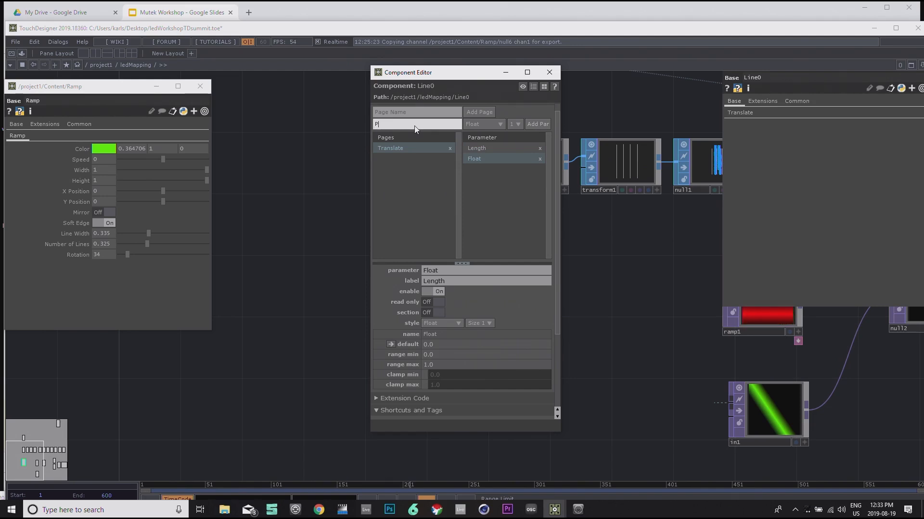
pyautogui.write('oimnt')
pyautogui.press('BackSpace')
pyautogui.press('BackSpace')
pyautogui.press('BackSpace')
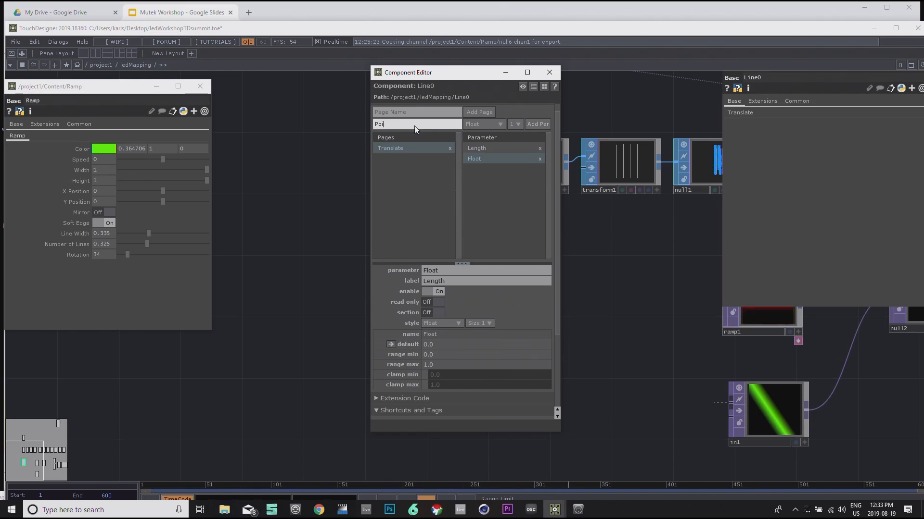
pyautogui.write('nts')
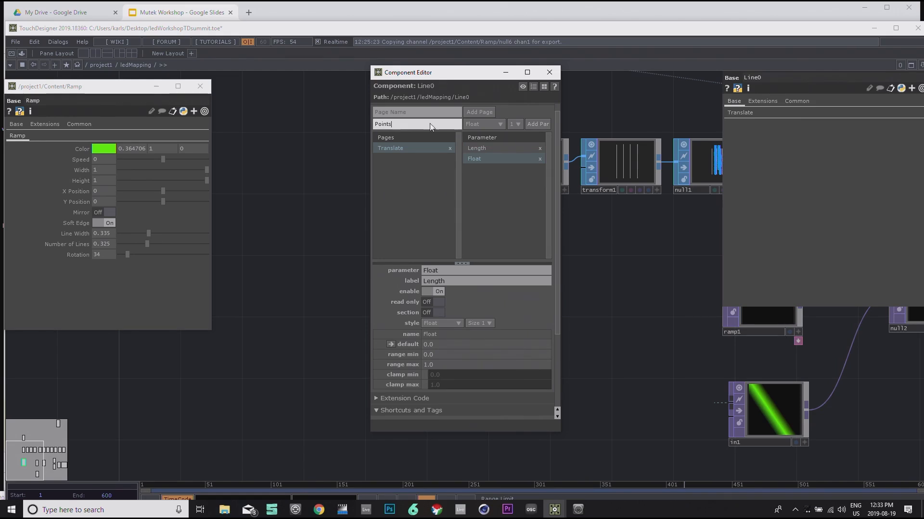
pyautogui.click(501, 124)
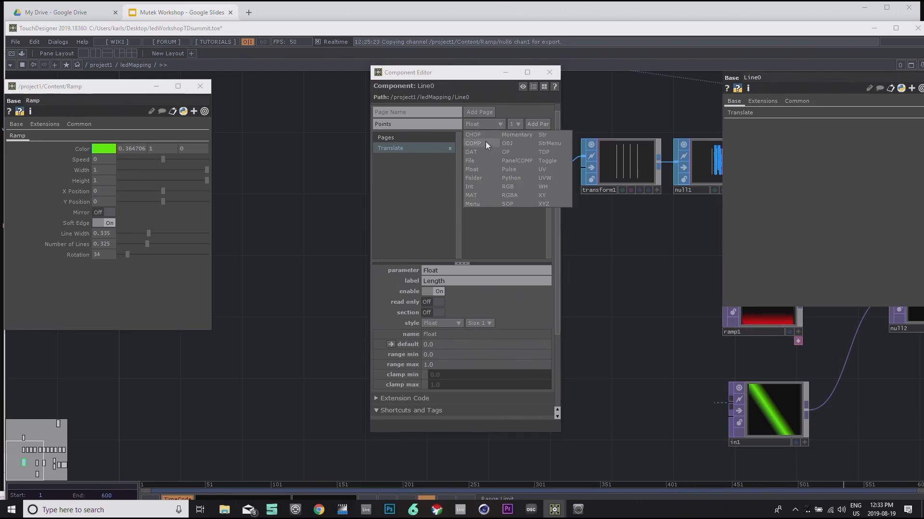
pyautogui.click(476, 187)
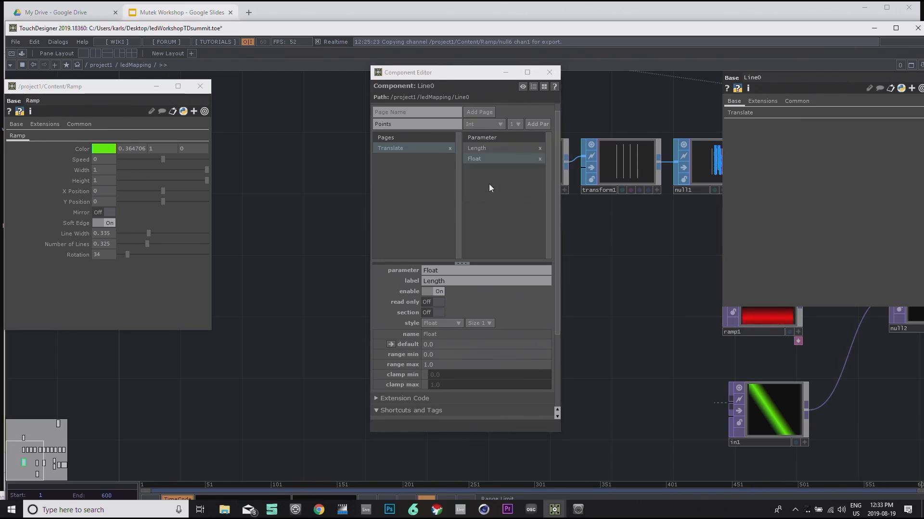
pyautogui.click(534, 125)
# Step: Set the Points parameter's default to 60, its range maximum to 170 and its range minimum to 2
pyautogui.click(432, 345)
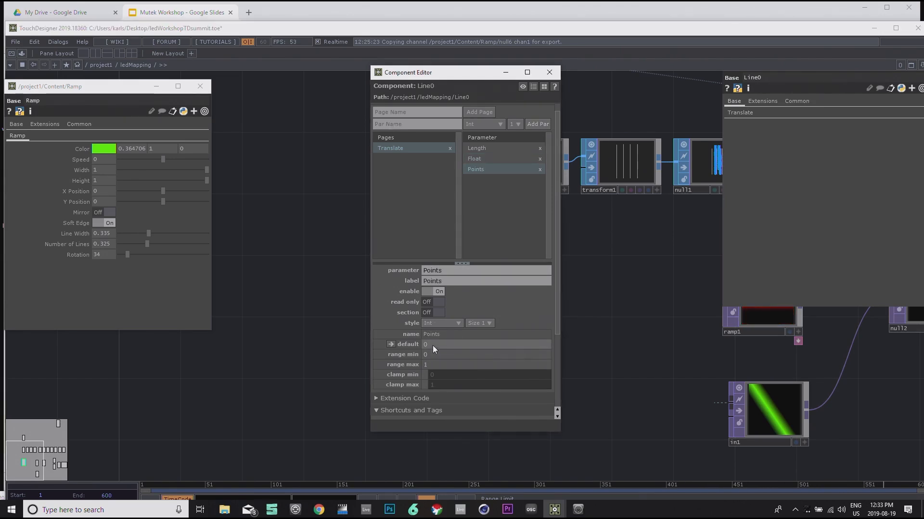
pyautogui.write('60')
pyautogui.click(416, 363)
pyautogui.write('170')
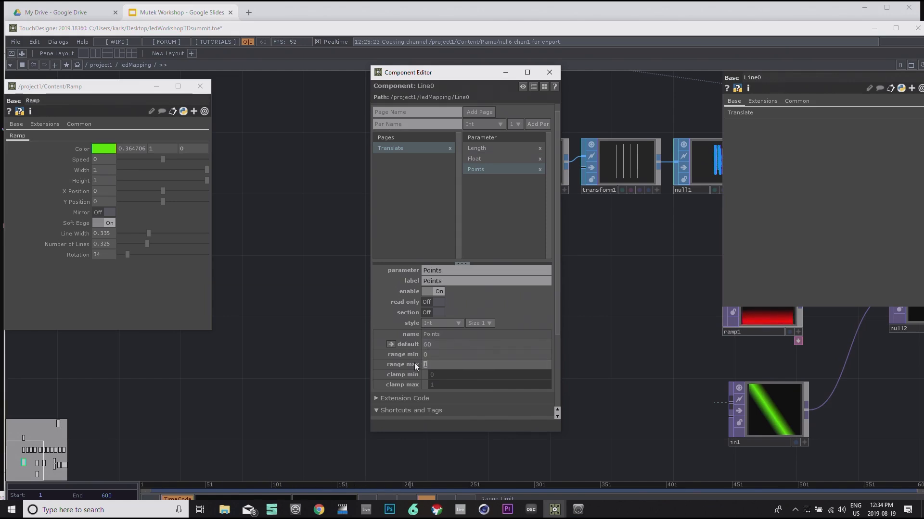
pyautogui.press('Return')
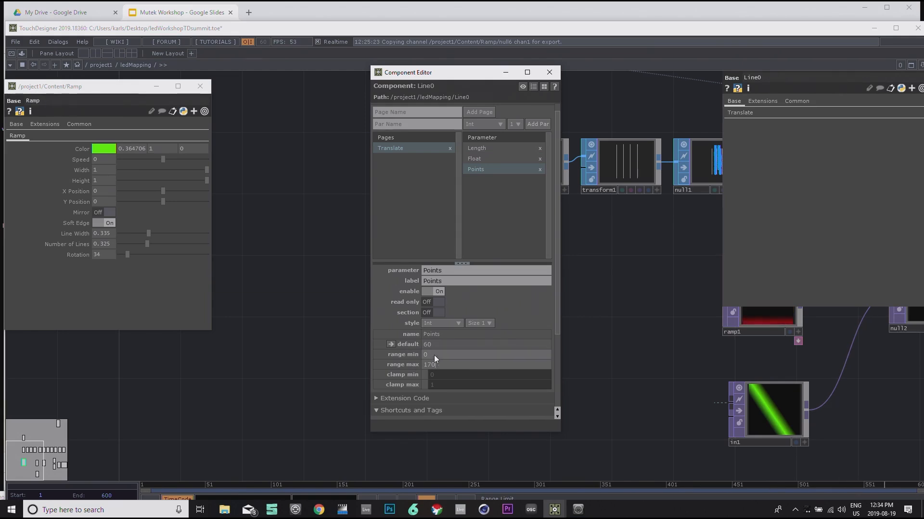
pyautogui.moveTo(433, 355); pyautogui.dragTo(409, 359)
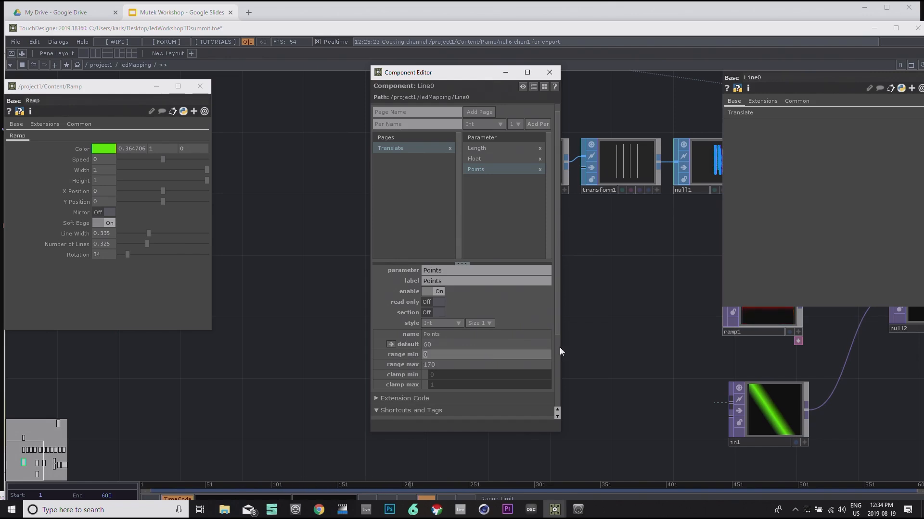
pyautogui.write('2')
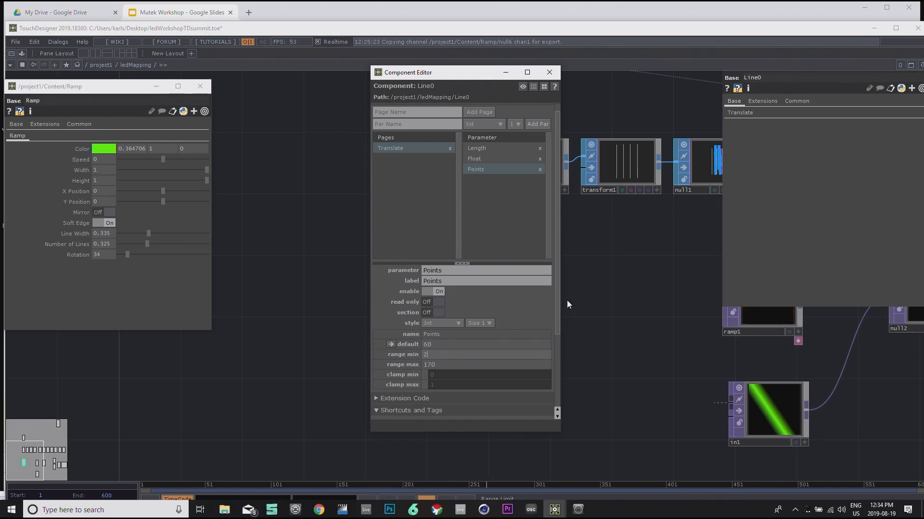
pyautogui.click(536, 125)
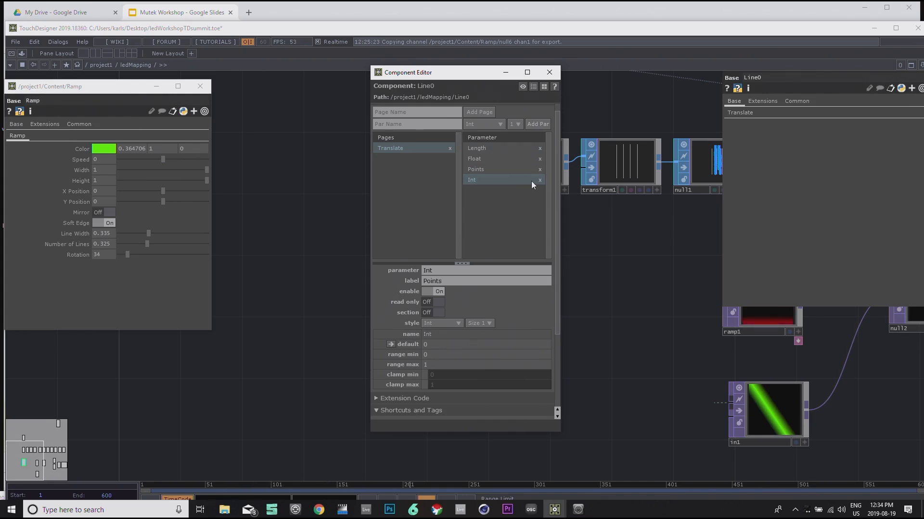
pyautogui.click(522, 171)
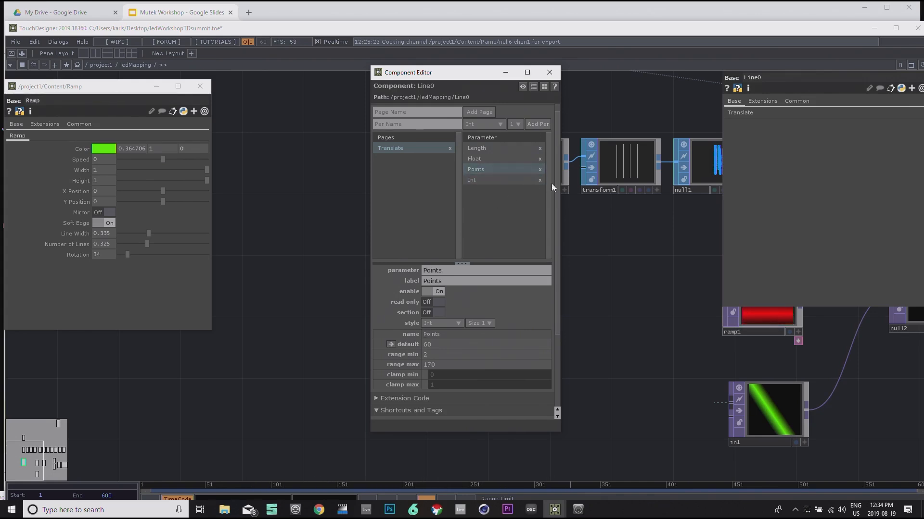
pyautogui.click(539, 180)
# Step: Choose the XYZ type for the next custom parameter and enter Center as its name
pyautogui.click(443, 126)
pyautogui.click(500, 124)
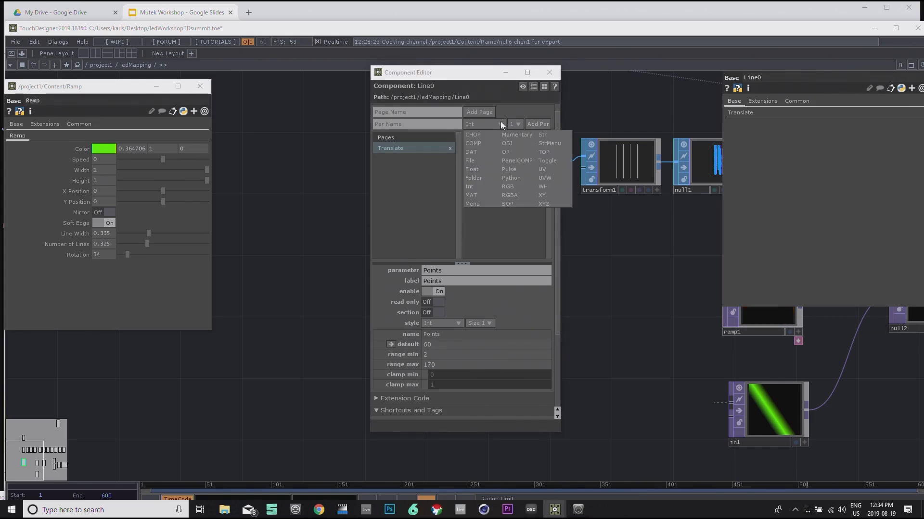
pyautogui.click(544, 204)
pyautogui.click(437, 126)
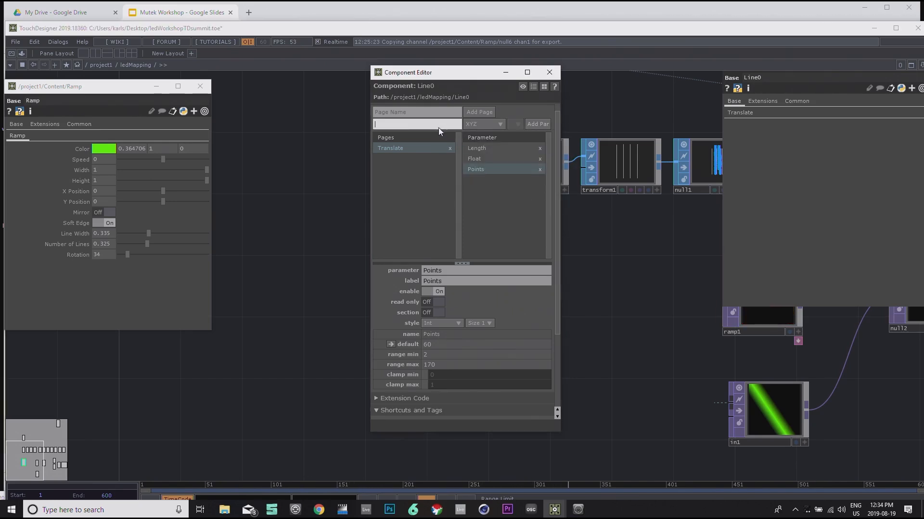
pyautogui.write('Center')
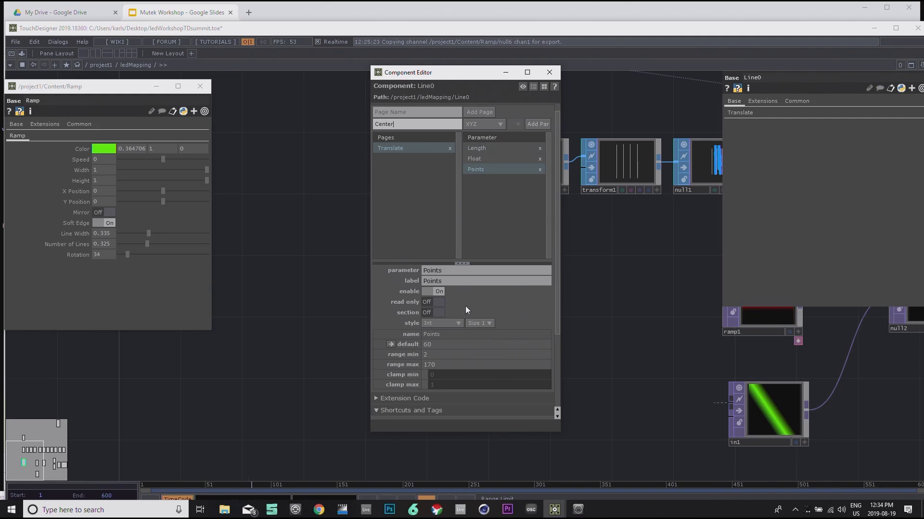
pyautogui.click(457, 343)
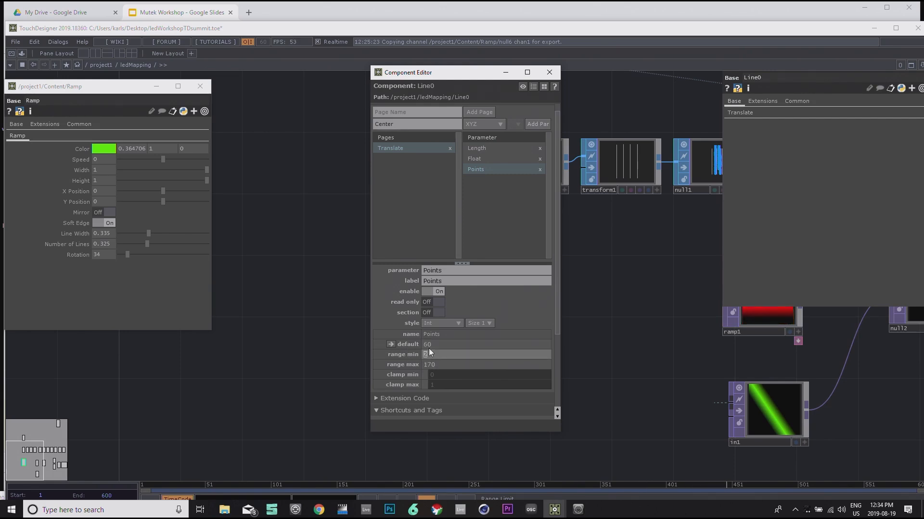
pyautogui.write('0')
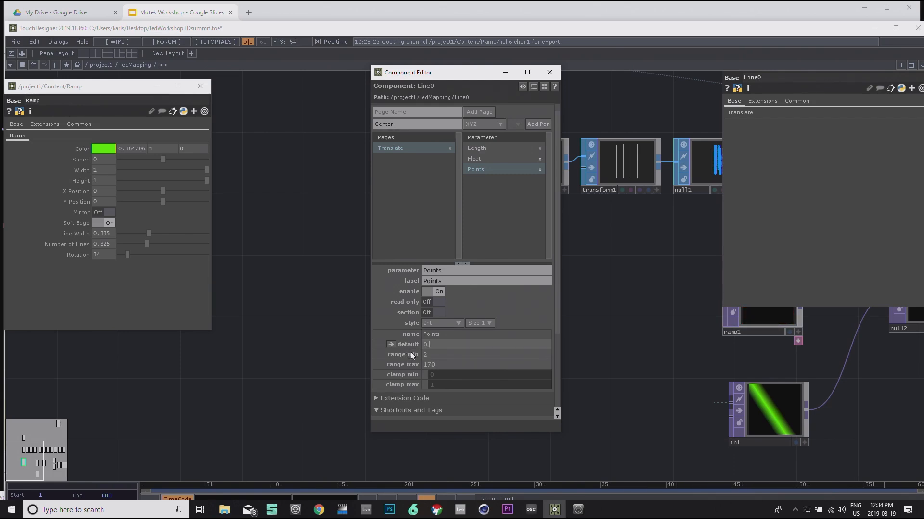
pyautogui.press('Tab')
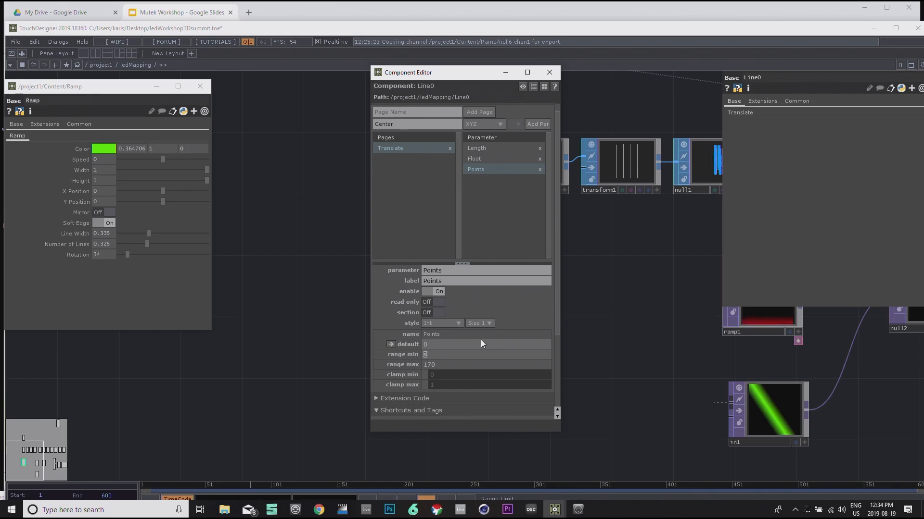
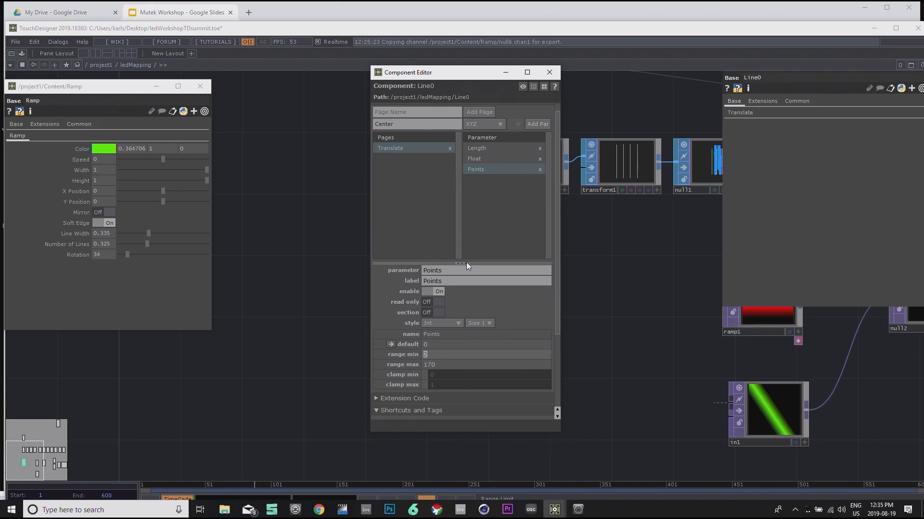
pyautogui.click(476, 190)
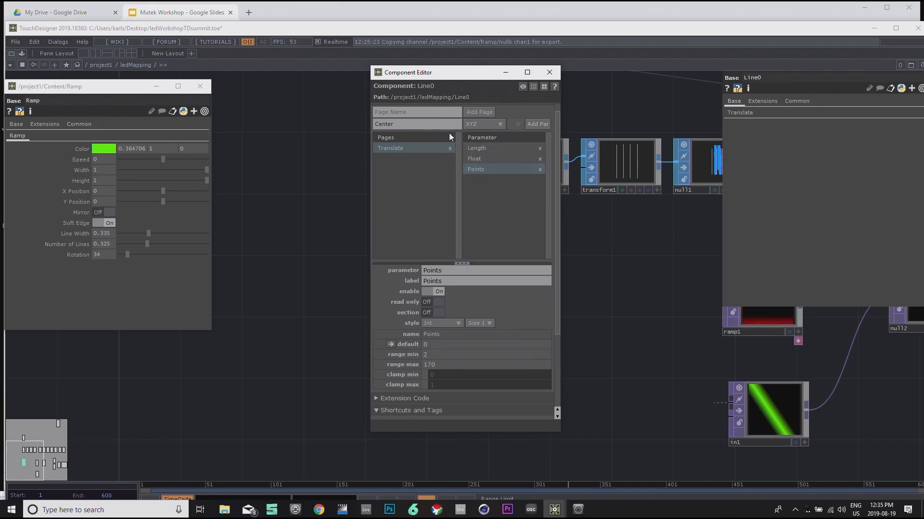
pyautogui.moveTo(433, 345); pyautogui.dragTo(402, 345)
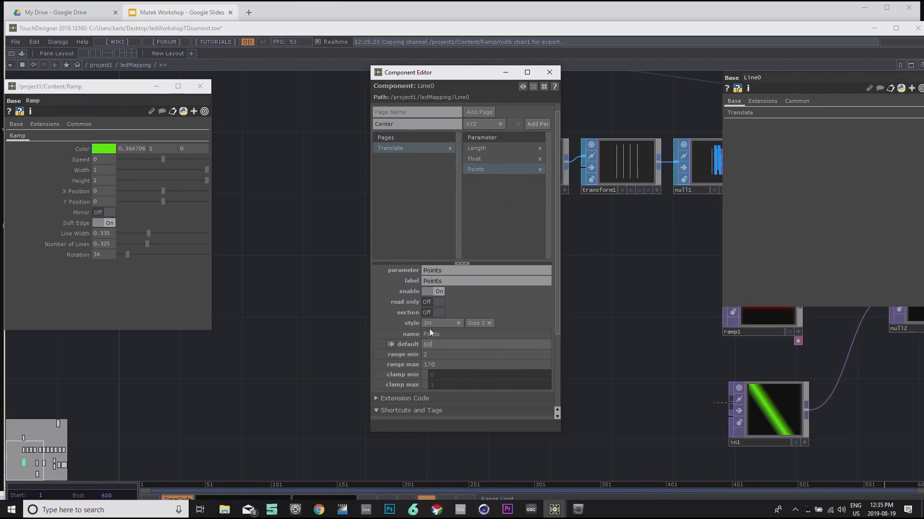
# Step: Add the XYZ parameter Center to the Translate page and set its X, Y and Z defaults to 0.5
pyautogui.click(538, 125)
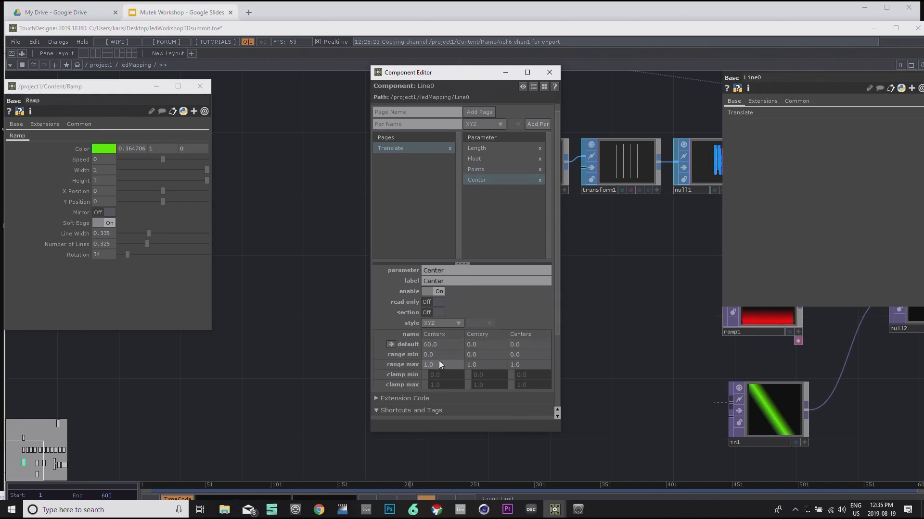
pyautogui.click(440, 344)
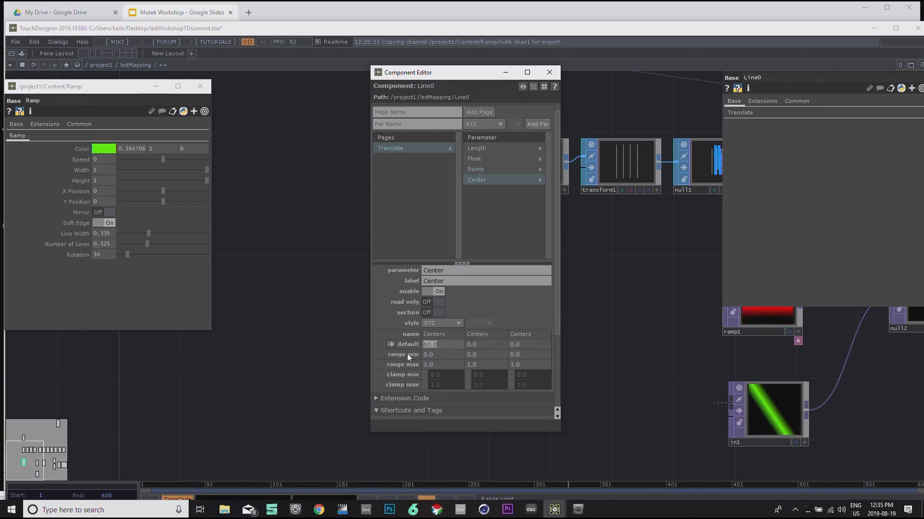
pyautogui.write('0.5')
pyautogui.press('Tab')
pyautogui.write('0.5')
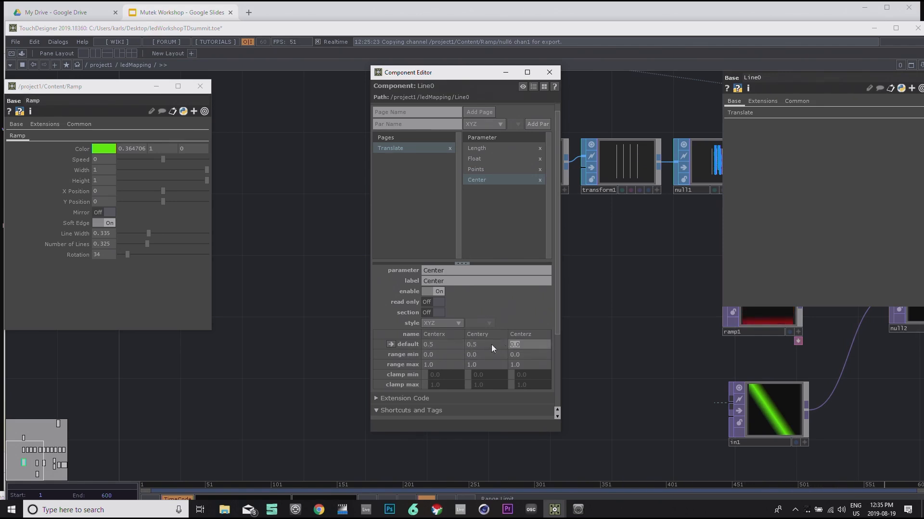
pyautogui.write('0.5')
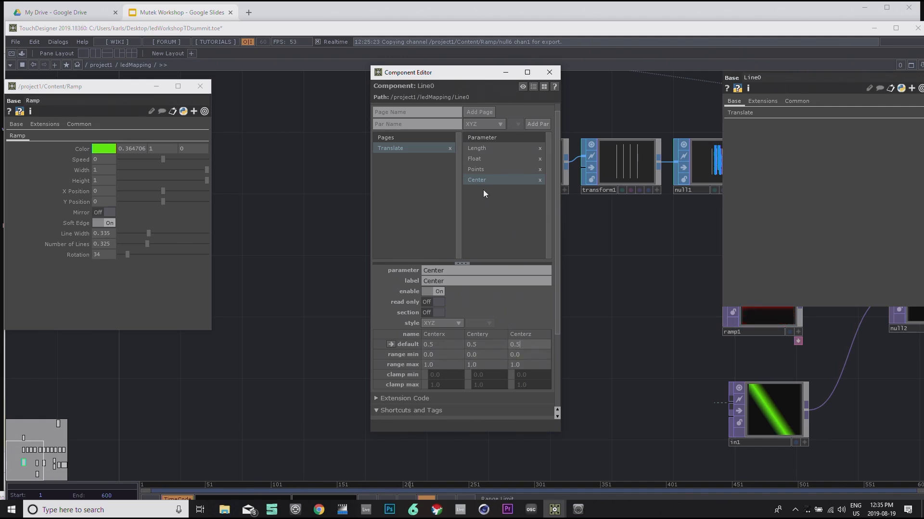
# Step: Add a single-value Float parameter named rotate to Line0's Translate page
pyautogui.click(497, 124)
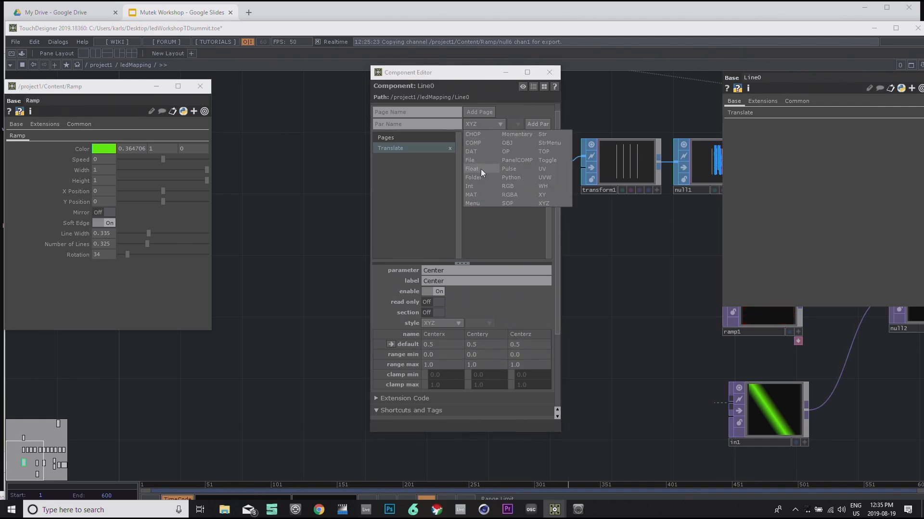
pyautogui.click(481, 169)
pyautogui.click(431, 127)
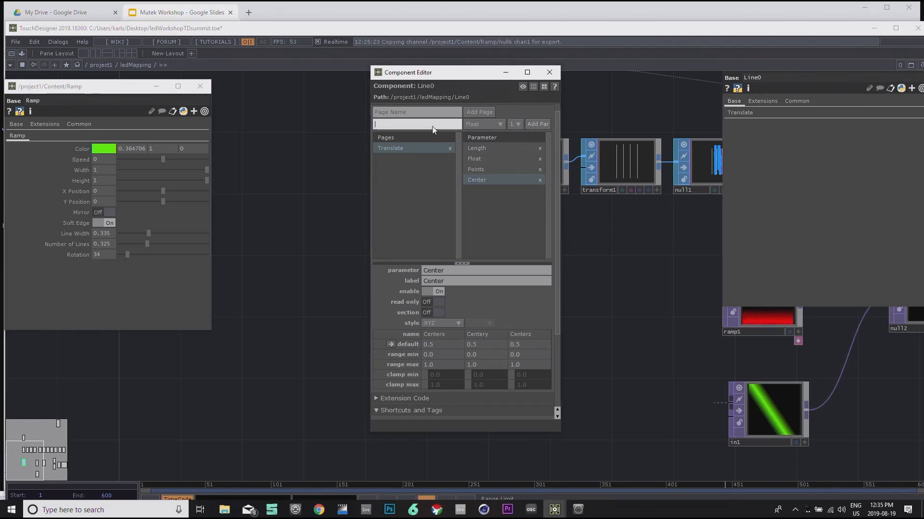
pyautogui.write('rotate')
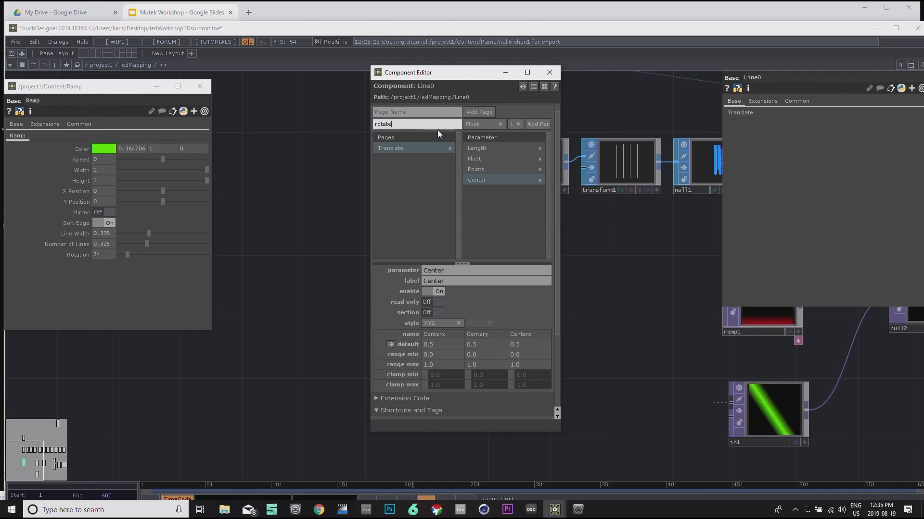
pyautogui.click(538, 124)
# Step: Set Line0's parent shortcut to Line and close the Component Editor
pyautogui.moveTo(476, 77); pyautogui.dragTo(274, 109)
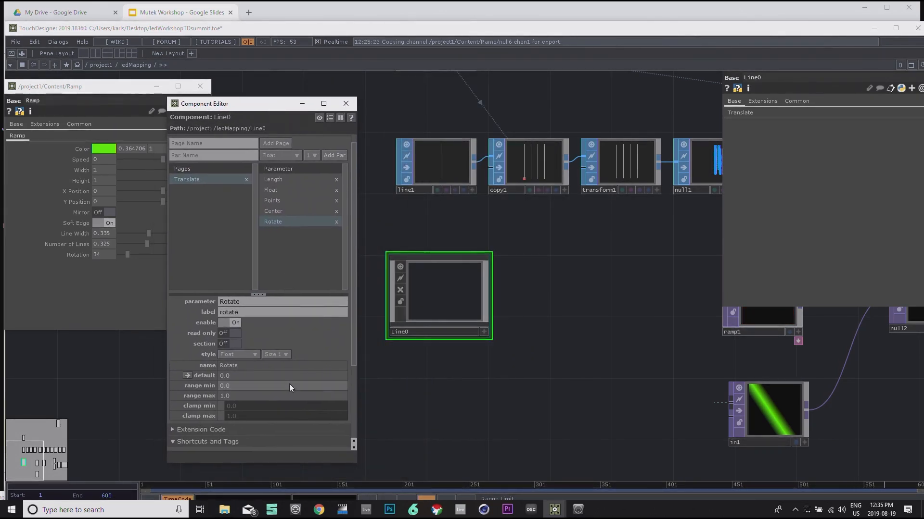
pyautogui.scroll(-2, 289, 384)
pyautogui.scroll(-1, 244, 414)
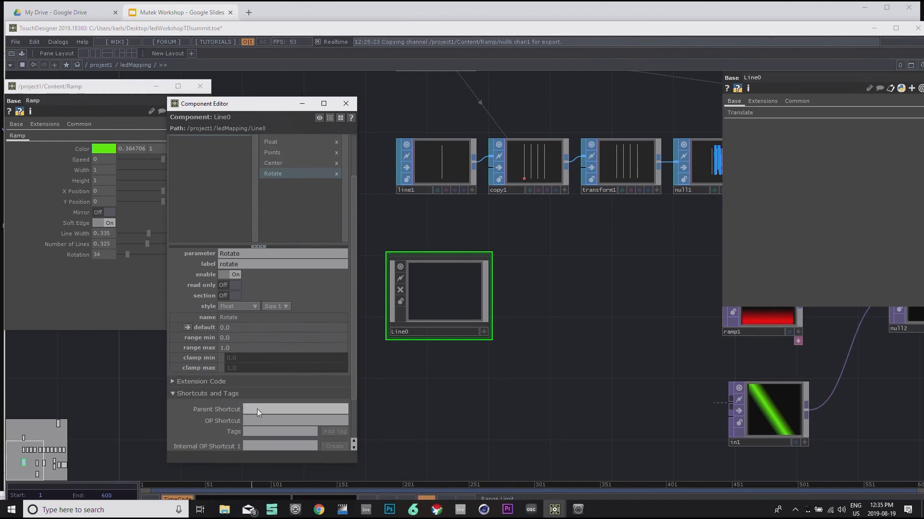
pyautogui.click(257, 409)
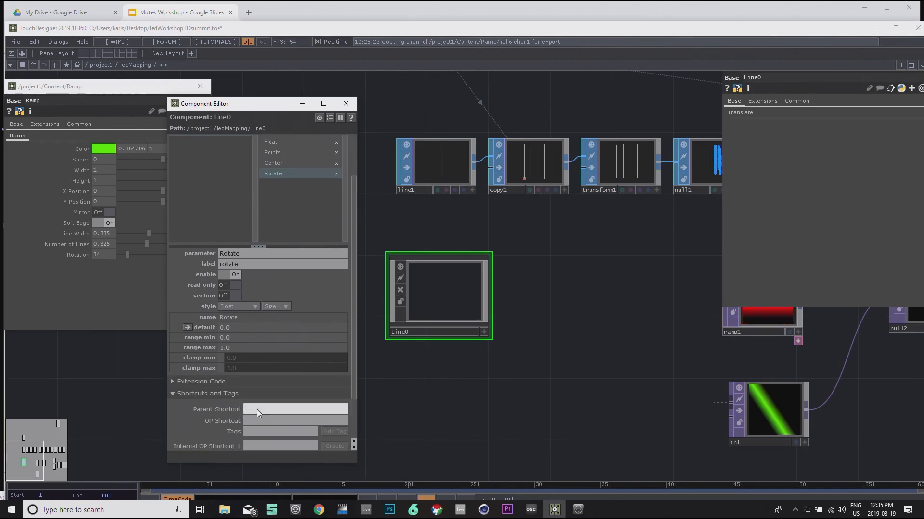
pyautogui.write('Line')
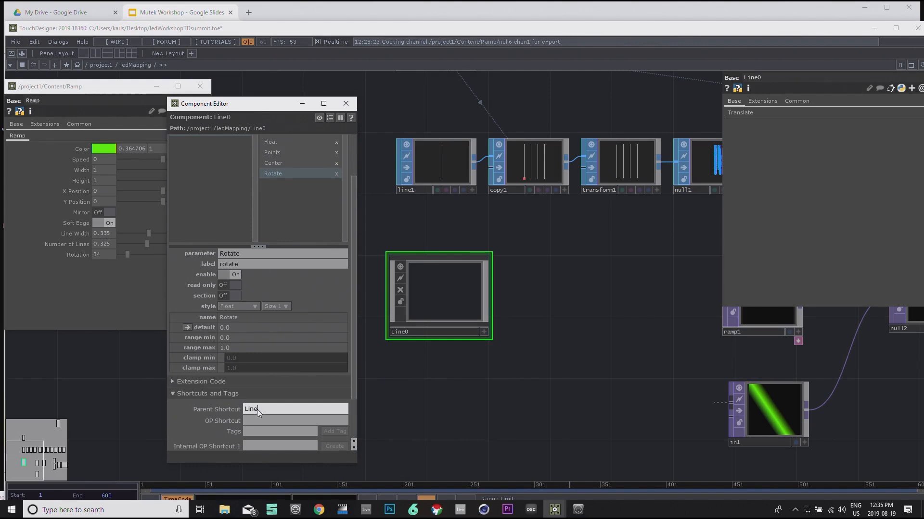
pyautogui.scroll(-2, 364, 403)
pyautogui.moveTo(462, 354); pyautogui.dragTo(525, 362)
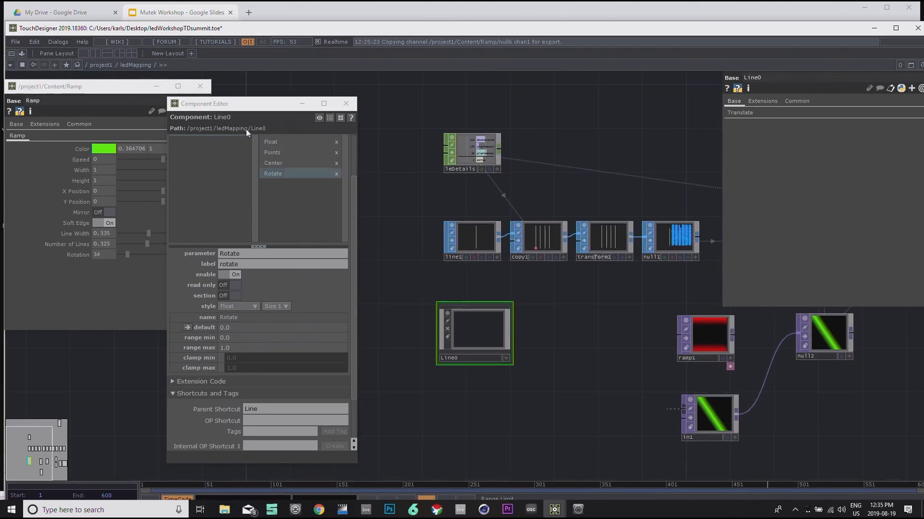
pyautogui.click(347, 104)
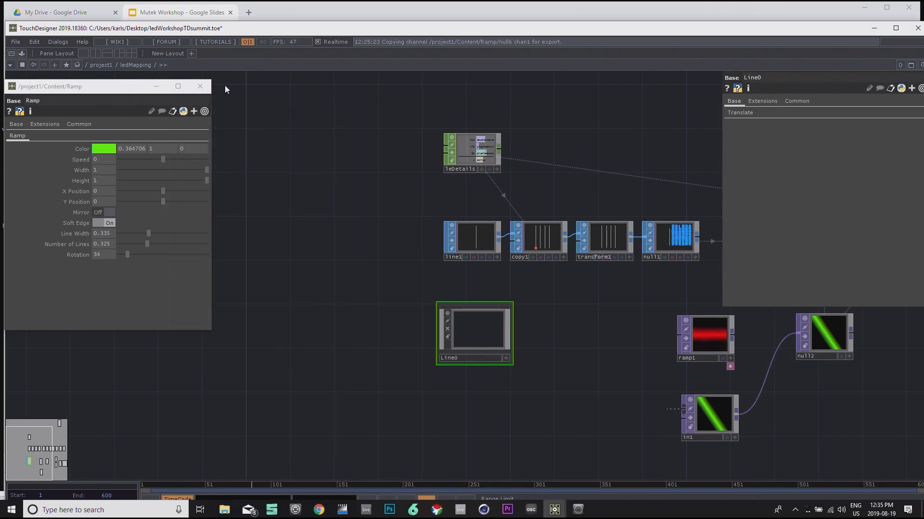
# Step: Replace the floating Ramp parameter window with one showing Line0's Translate page, placed beside the network
pyautogui.click(200, 87)
pyautogui.moveTo(492, 258); pyautogui.dragTo(425, 255)
pyautogui.moveTo(447, 318); pyautogui.dragTo(425, 313)
pyautogui.rightClick(396, 328)
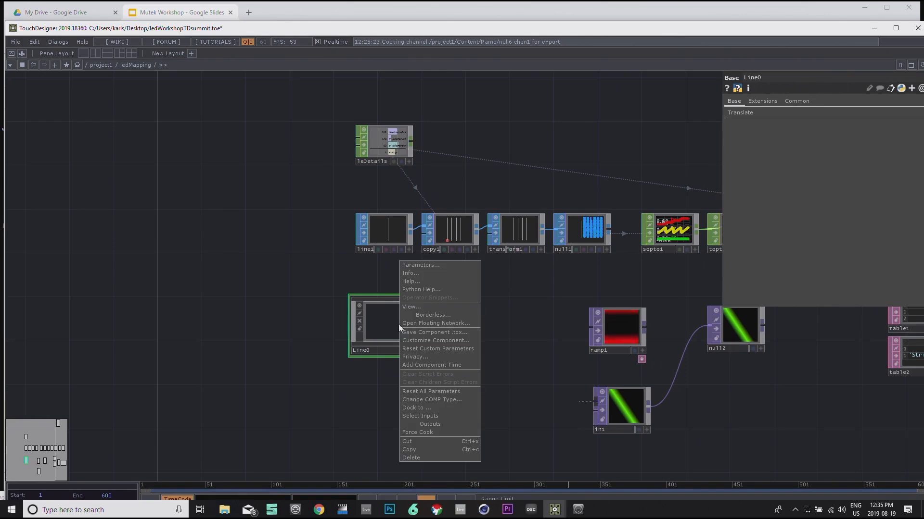
pyautogui.click(414, 267)
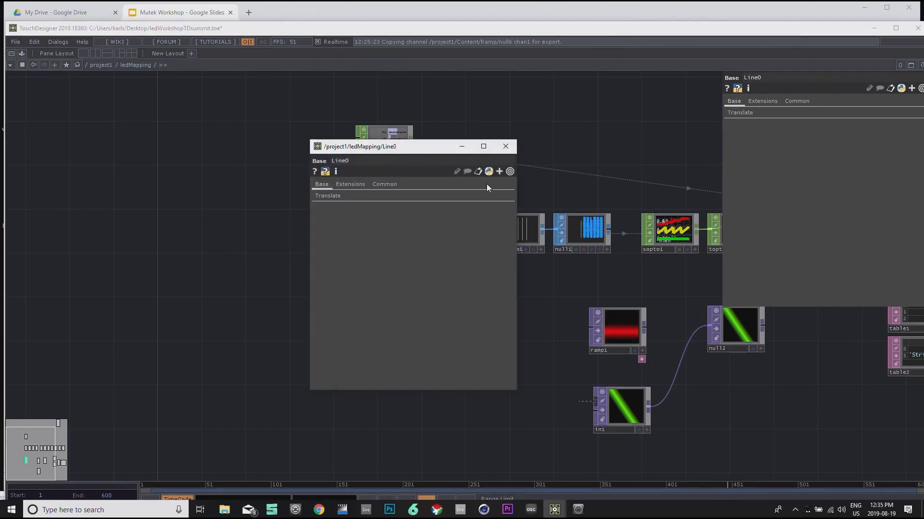
pyautogui.click(329, 198)
pyautogui.moveTo(428, 152); pyautogui.dragTo(115, 88)
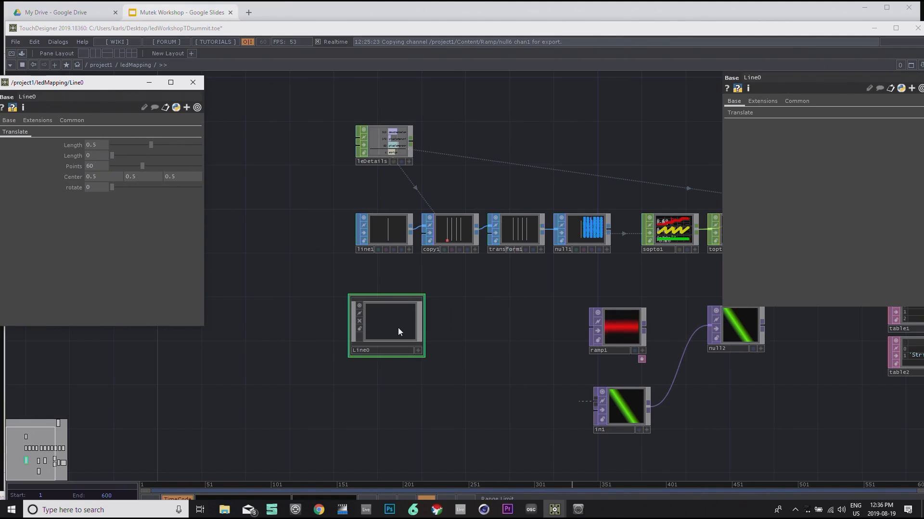
# Step: Enter the Line0 component and place a Line SOP in its empty network
pyautogui.press('i')
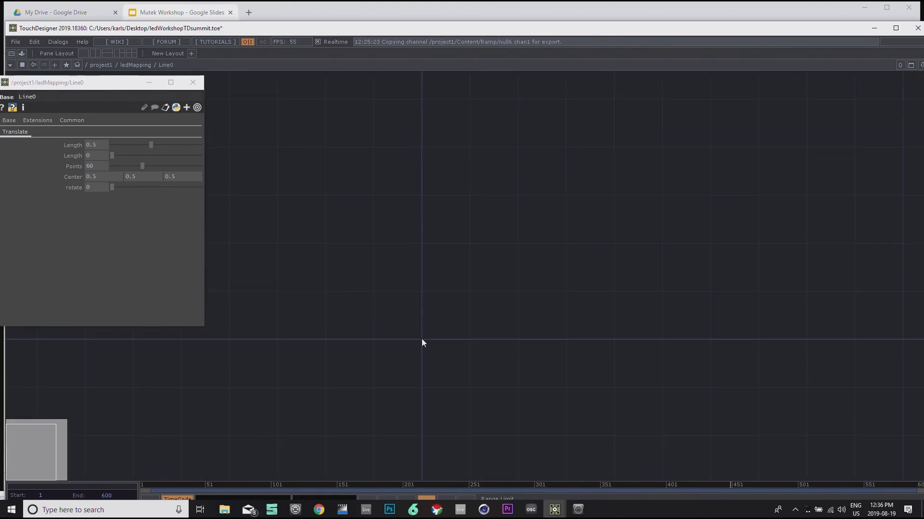
pyautogui.doubleClick(423, 338)
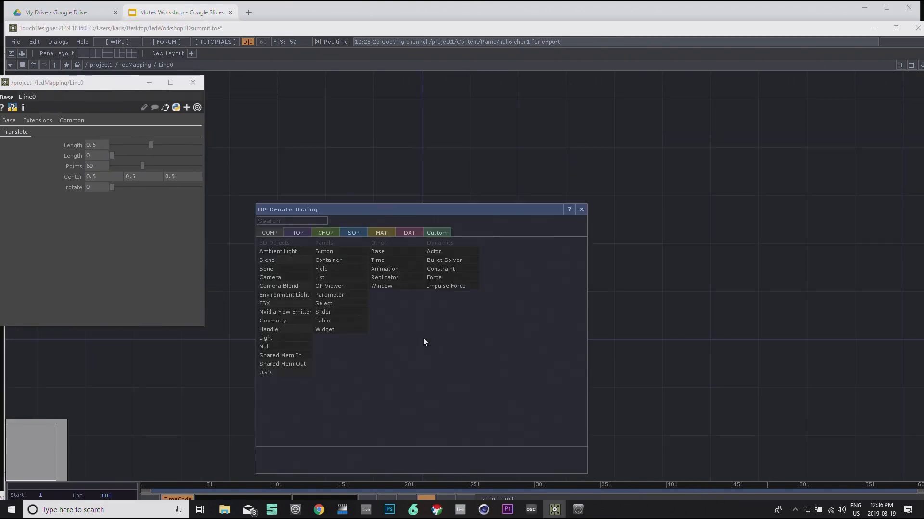
pyautogui.click(349, 231)
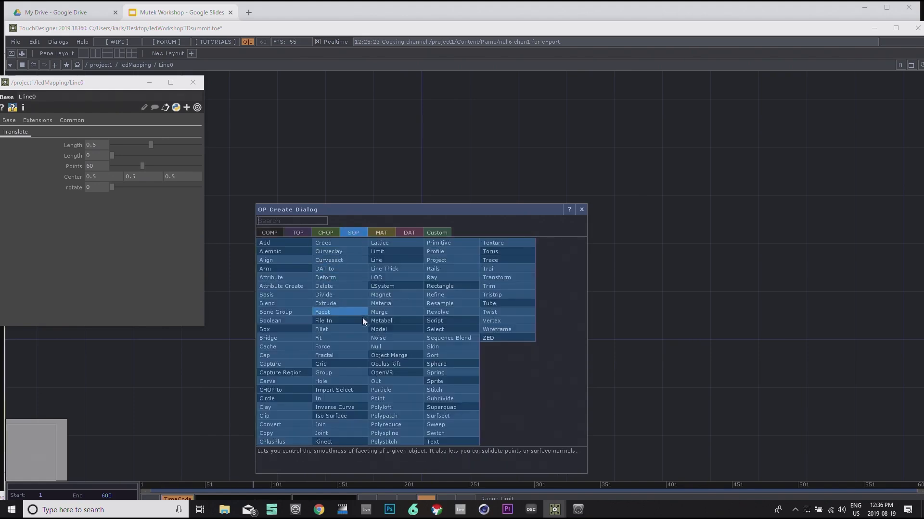
pyautogui.write('lin')
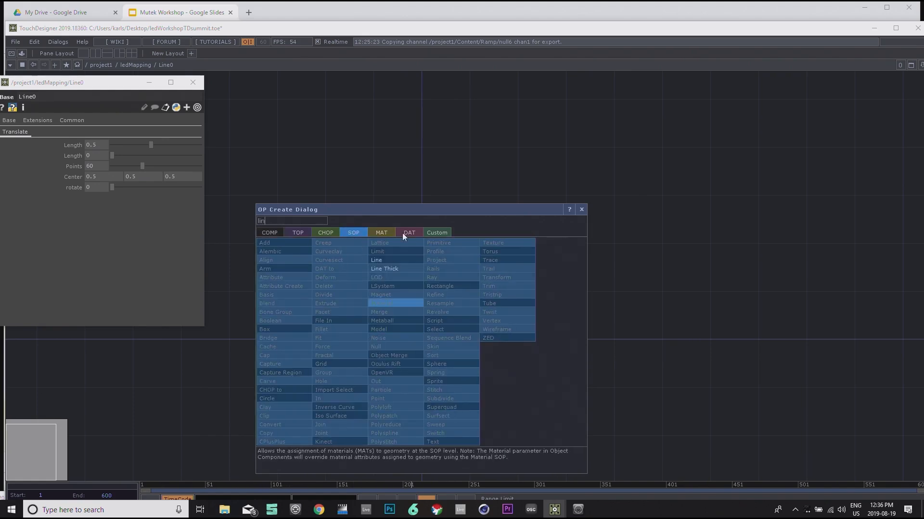
pyautogui.click(383, 260)
pyautogui.click(453, 316)
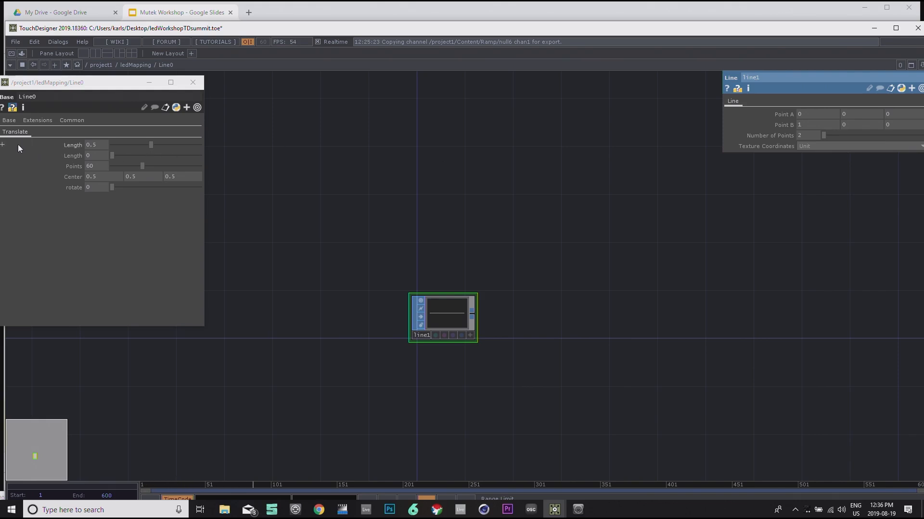
# Step: Set Line0's second Length parameter to 0.258 and check the scripting names of that parameter and Points
pyautogui.click(134, 157)
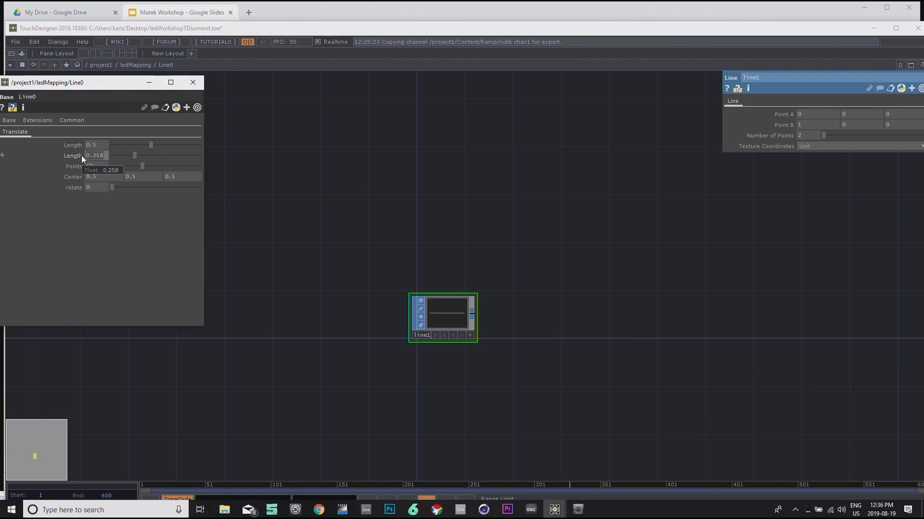
pyautogui.click(47, 165)
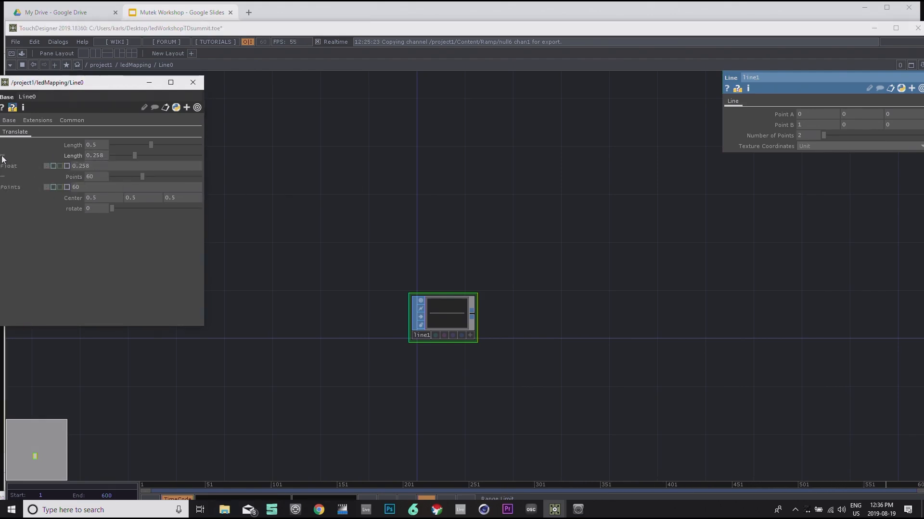
pyautogui.click(1, 168)
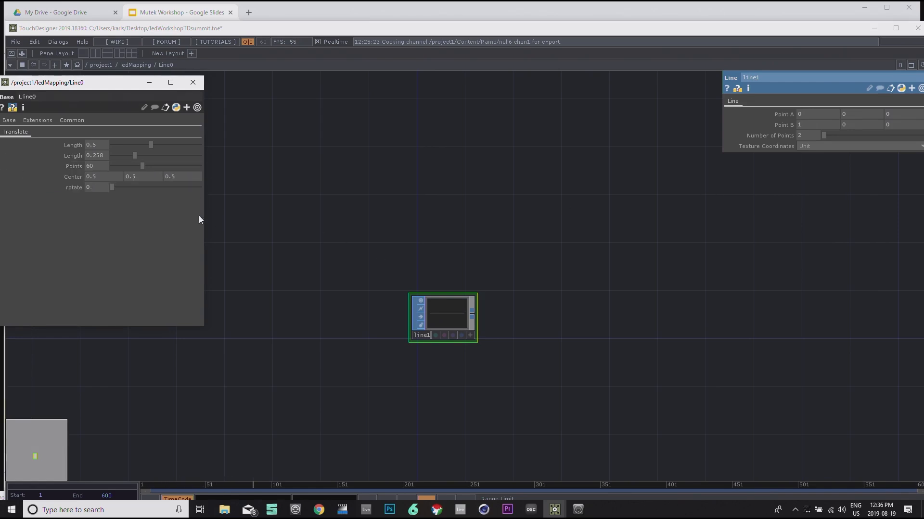
# Step: Link line1's Number of Points to Line0's Points parameter with the reference parent.Line.par.Points
pyautogui.moveTo(69, 165); pyautogui.dragTo(784, 135)
pyautogui.click(786, 134)
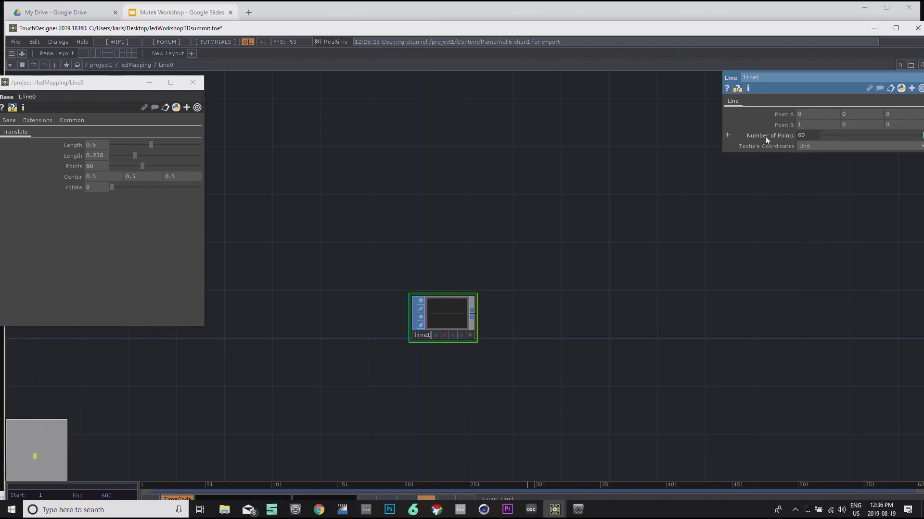
pyautogui.click(727, 136)
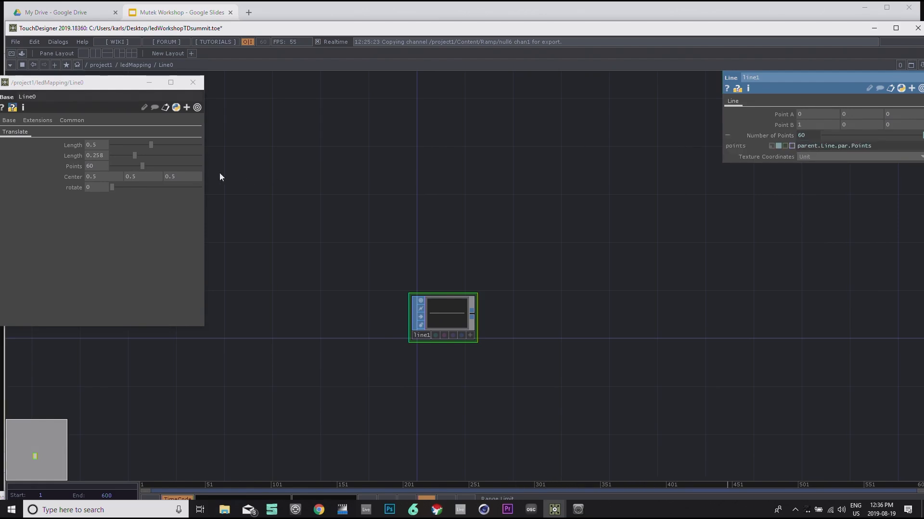
# Step: Link the X value of line1's Point B to Line0's first Length parameter by reference
pyautogui.click(99, 144)
pyautogui.write('5')
pyautogui.press('BackSpace')
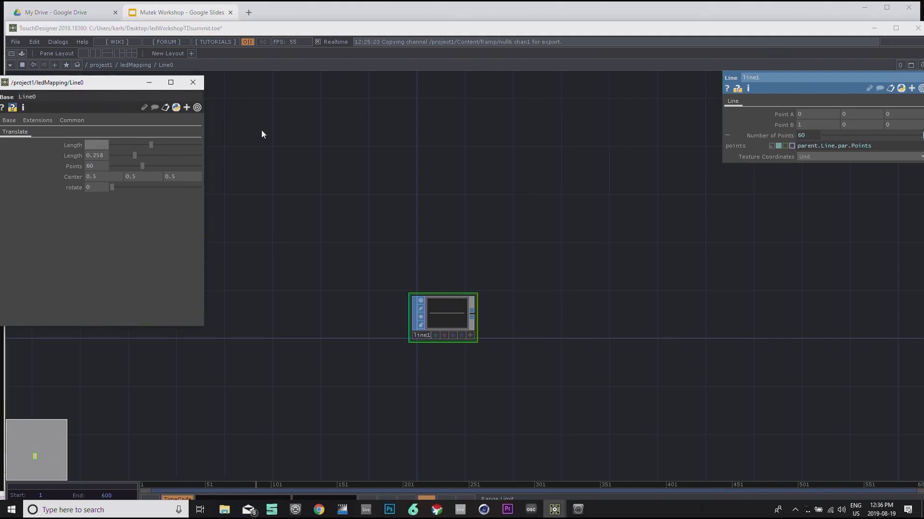
pyautogui.moveTo(80, 149); pyautogui.dragTo(799, 115)
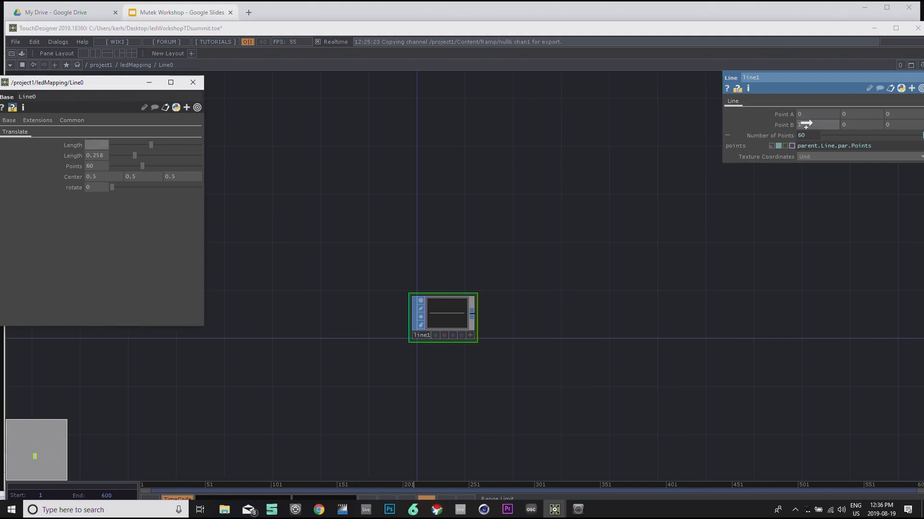
pyautogui.click(817, 122)
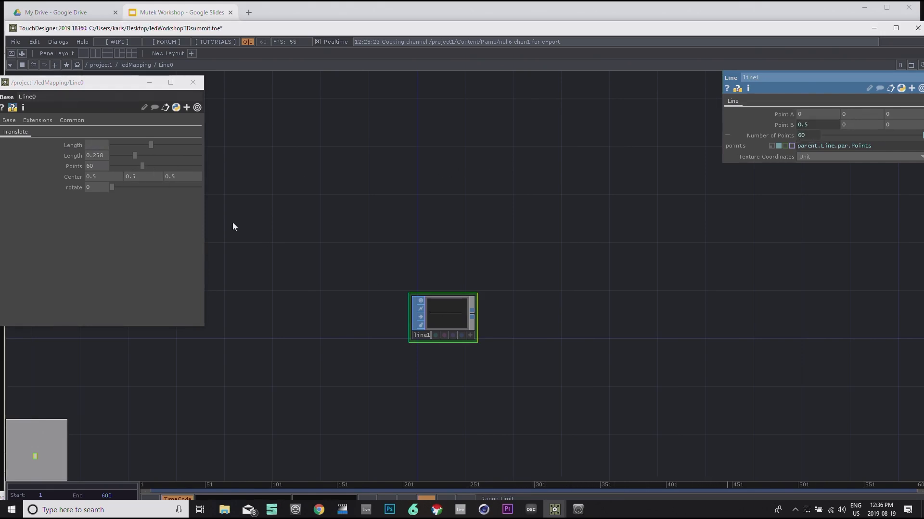
# Step: Test the link by varying Line0's first Length parameter, and set it to 0.5
pyautogui.moveTo(151, 142)
pyautogui.mouseDown()
pyautogui.moveTo(136, 138)
pyautogui.moveTo(144, 147)
pyautogui.mouseUp()
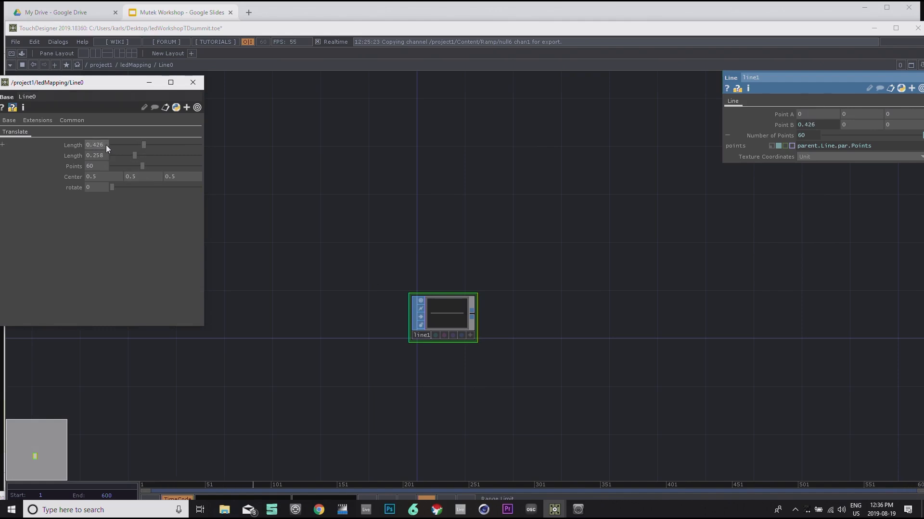
pyautogui.write('0.5')
pyautogui.press('Return')
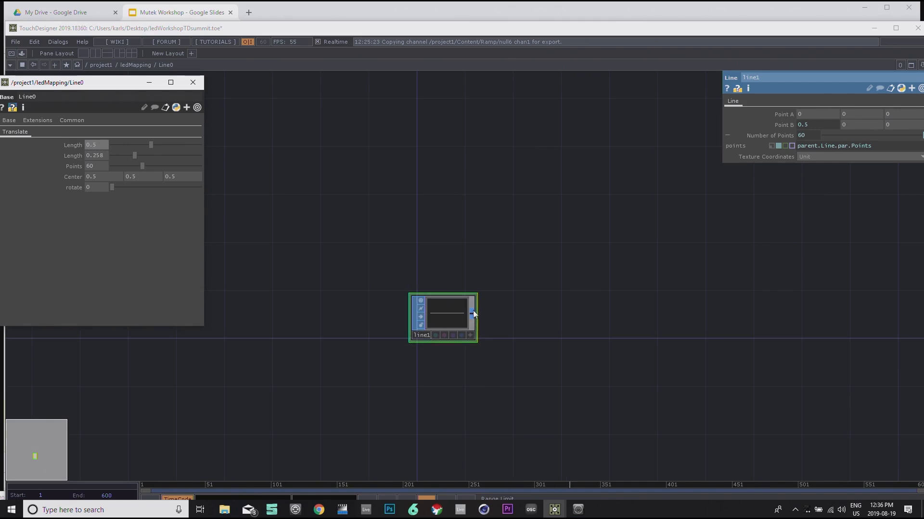
# Step: Append a Transform SOP to the output of line1 and place it beside that node
pyautogui.rightClick(473, 311)
pyautogui.write('trN')
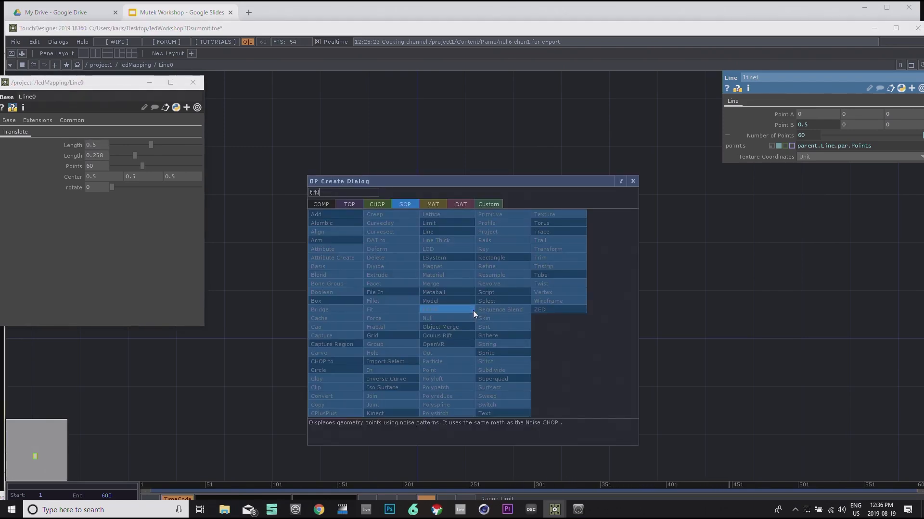
pyautogui.press('BackSpace')
pyautogui.click(554, 250)
pyautogui.click(534, 329)
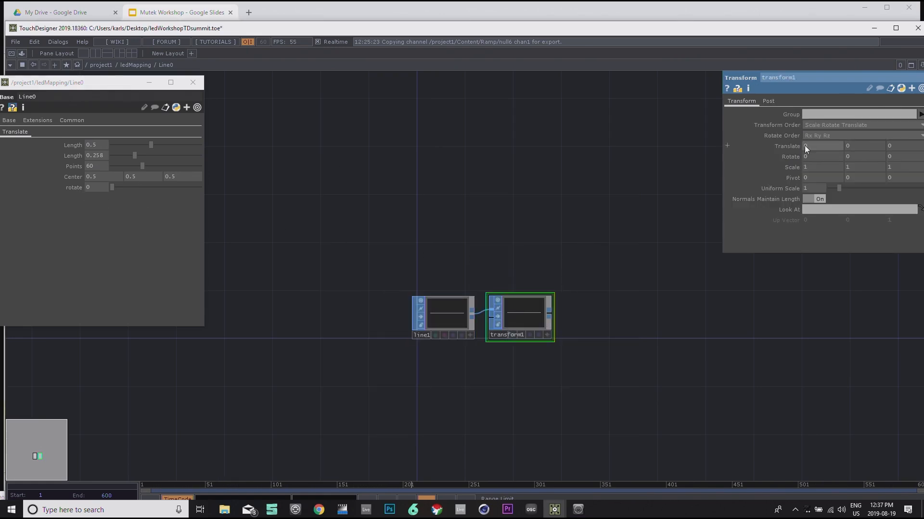
# Step: Link the Z value of transform1's Rotate to Line0's rotate parameter by reference
pyautogui.click(72, 191)
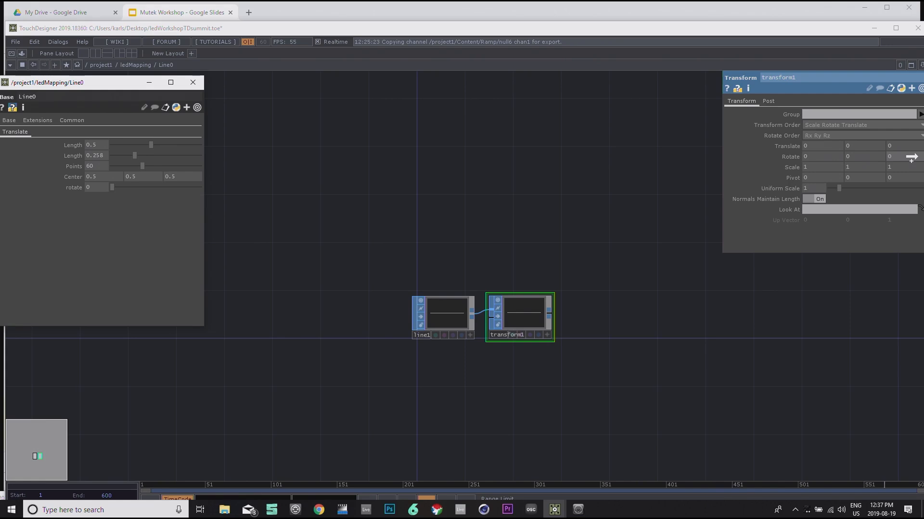
pyautogui.click(443, 229)
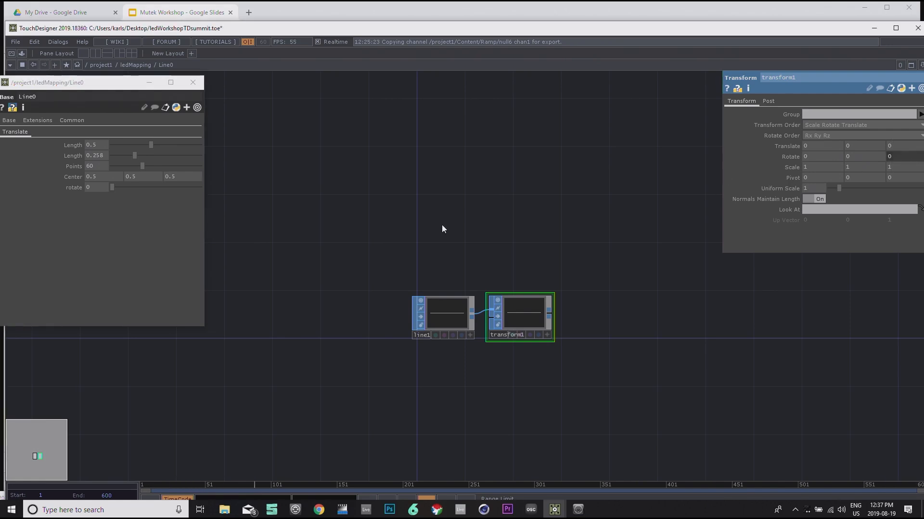
# Step: Try Line0's rotate parameter, then set the Rotate parameter's range max to 360 in the component customization
pyautogui.moveTo(109, 188)
pyautogui.mouseDown()
pyautogui.moveTo(151, 187)
pyautogui.moveTo(114, 188)
pyautogui.mouseUp()
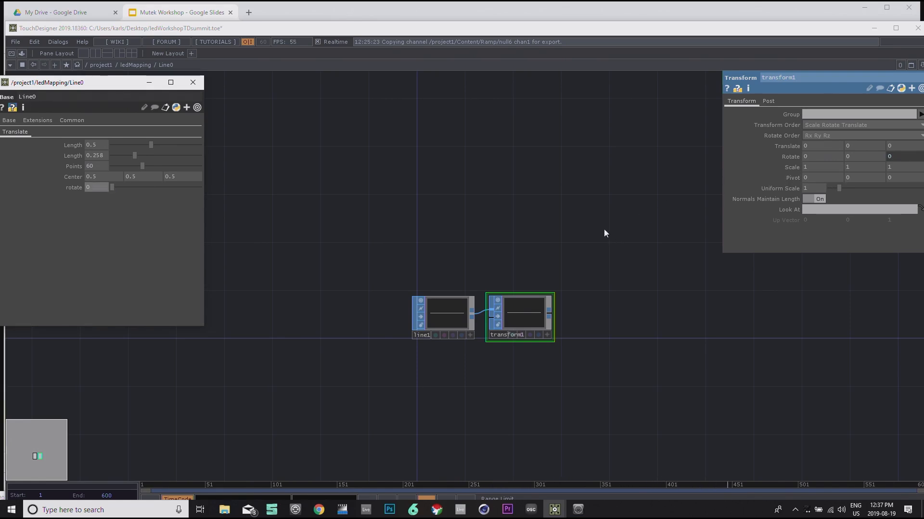
pyautogui.moveTo(113, 187)
pyautogui.mouseDown()
pyautogui.moveTo(308, 186)
pyautogui.moveTo(104, 199)
pyautogui.mouseUp()
pyautogui.press('u')
pyautogui.rightClick(387, 314)
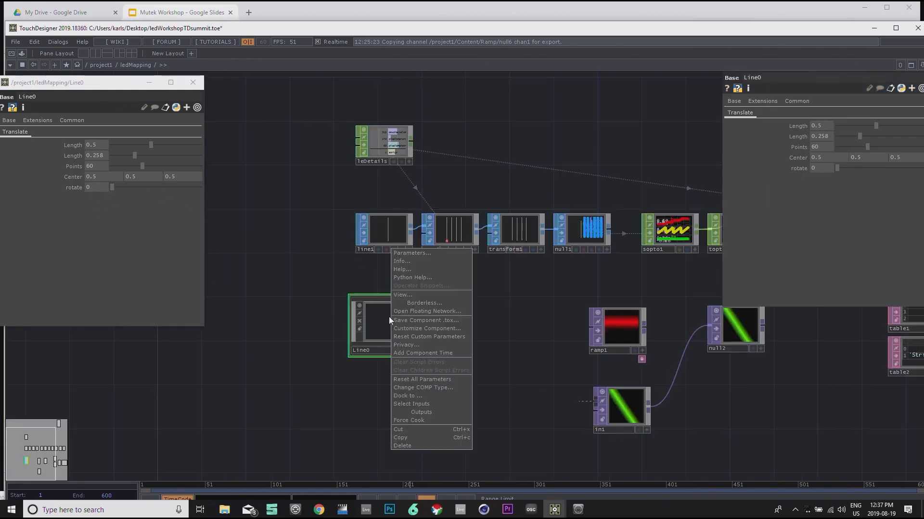
pyautogui.click(425, 328)
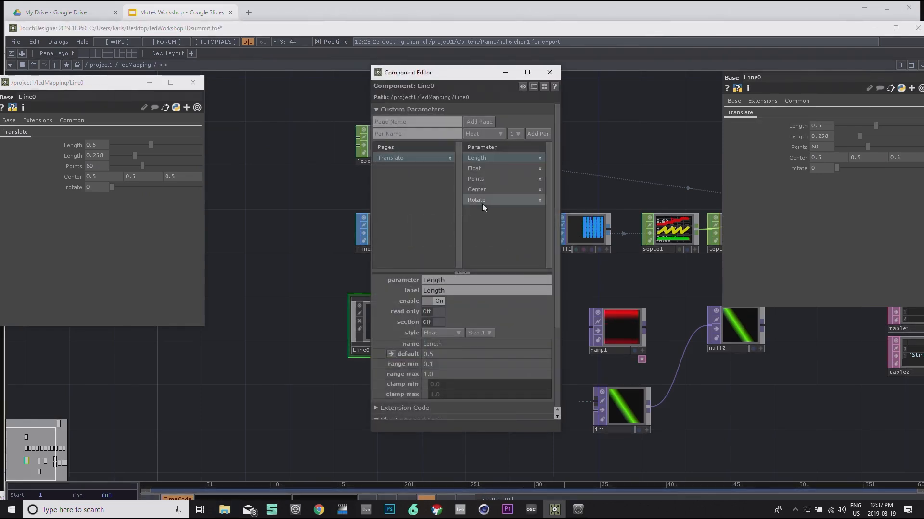
pyautogui.click(404, 377)
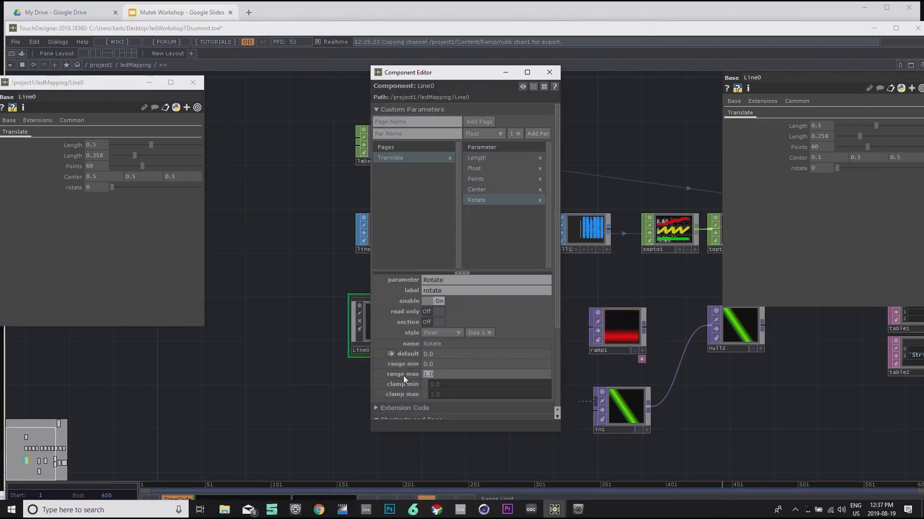
pyautogui.write('360')
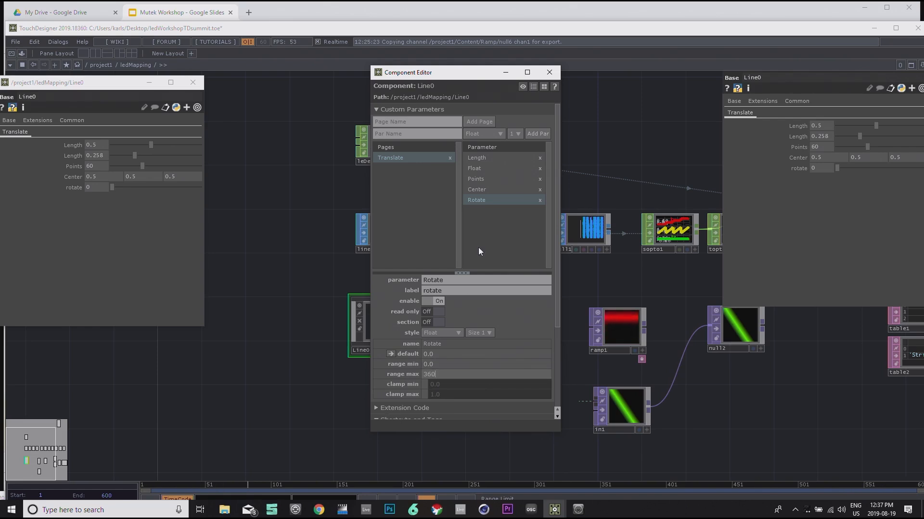
# Step: Delete the redundant Float parameter from Line0's custom parameters and close the component editor
pyautogui.click(513, 169)
pyautogui.click(540, 169)
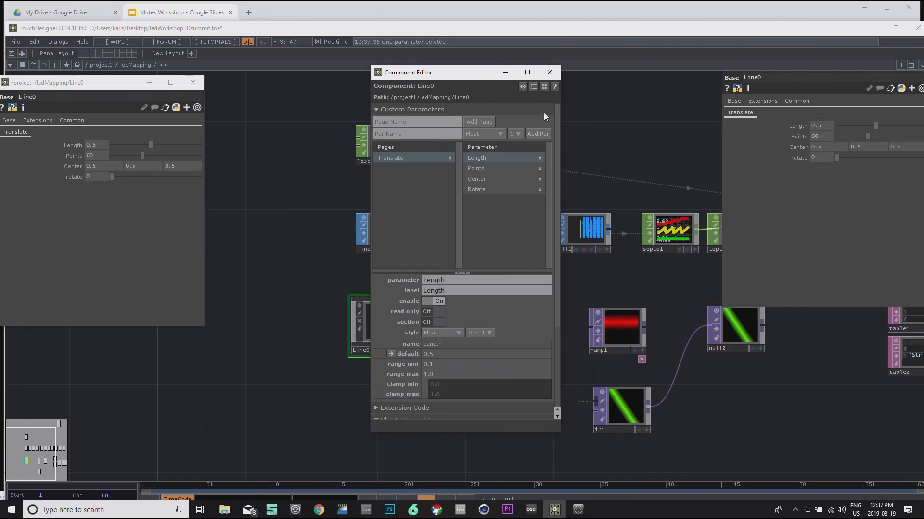
pyautogui.click(549, 73)
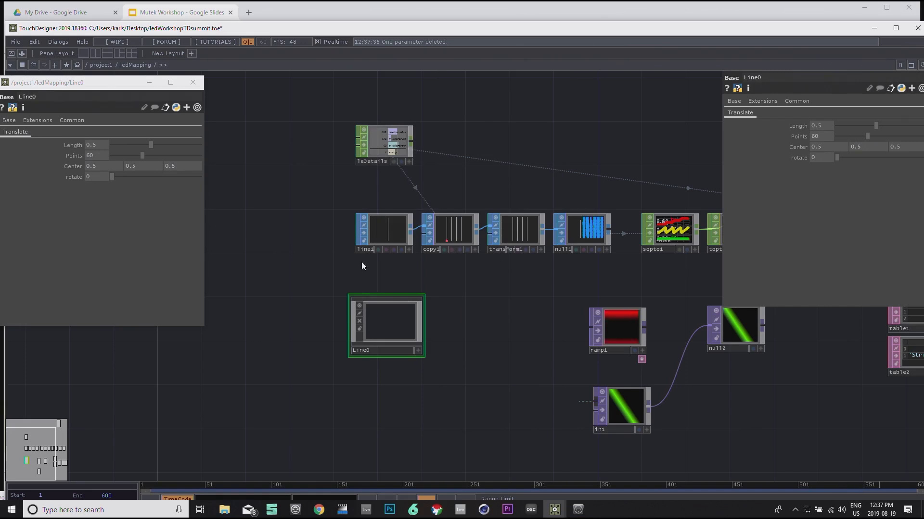
# Step: Inside Line0, test rotate up to 360 and set transform1's Post Translate X, Y and Z to Origin
pyautogui.doubleClick(378, 325)
pyautogui.moveTo(112, 176); pyautogui.dragTo(313, 193)
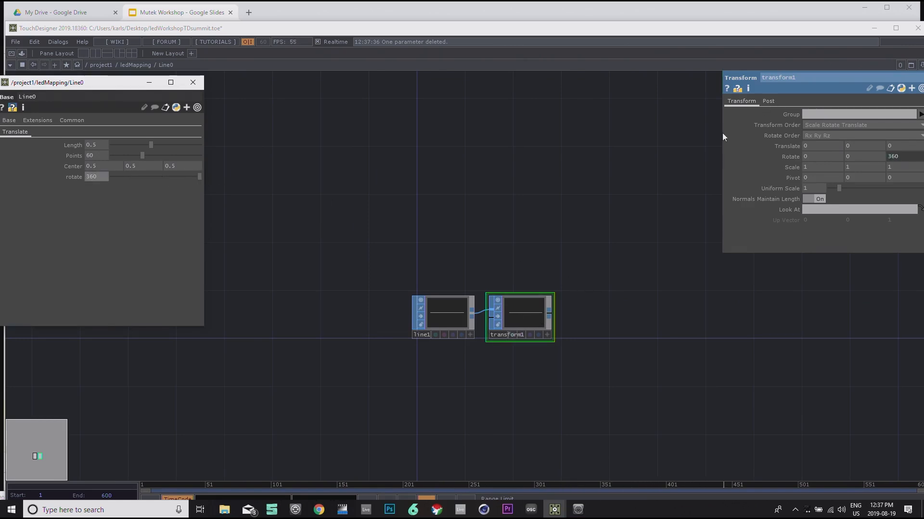
pyautogui.click(766, 102)
pyautogui.click(823, 115)
pyautogui.click(816, 132)
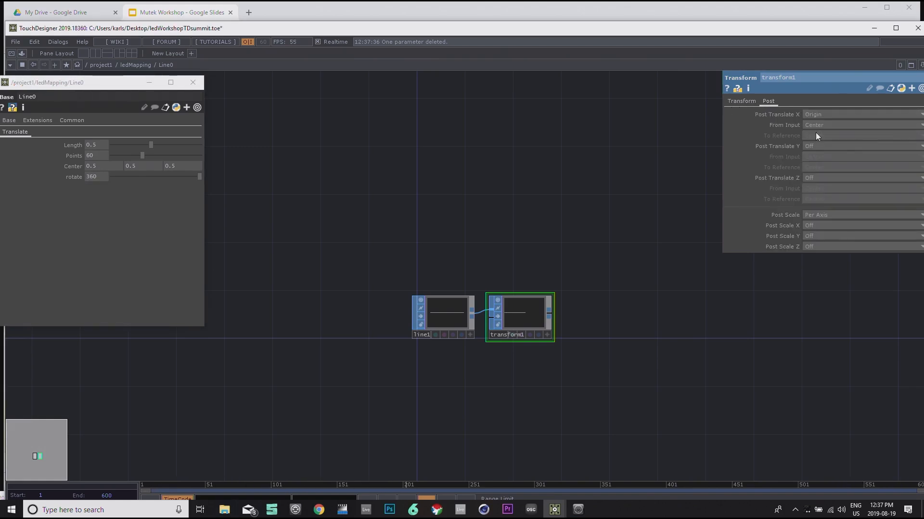
pyautogui.click(820, 146)
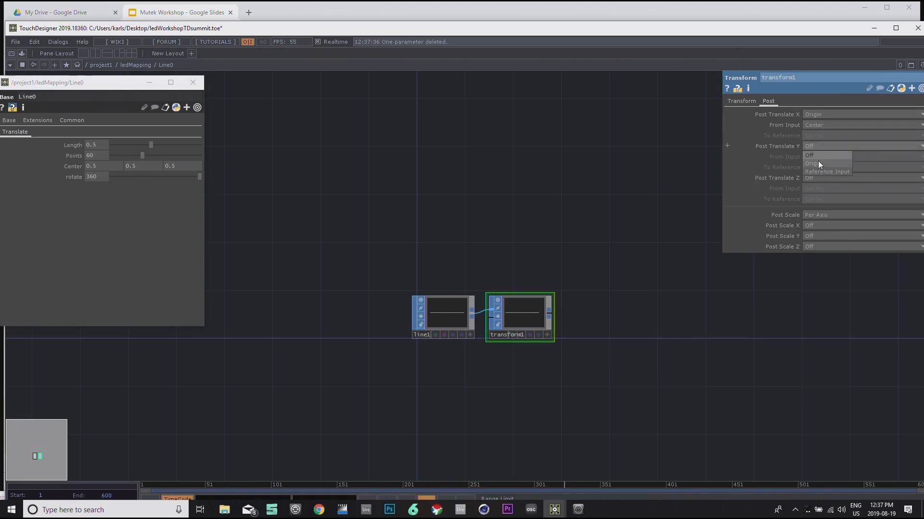
pyautogui.click(818, 164)
pyautogui.click(819, 176)
pyautogui.click(819, 187)
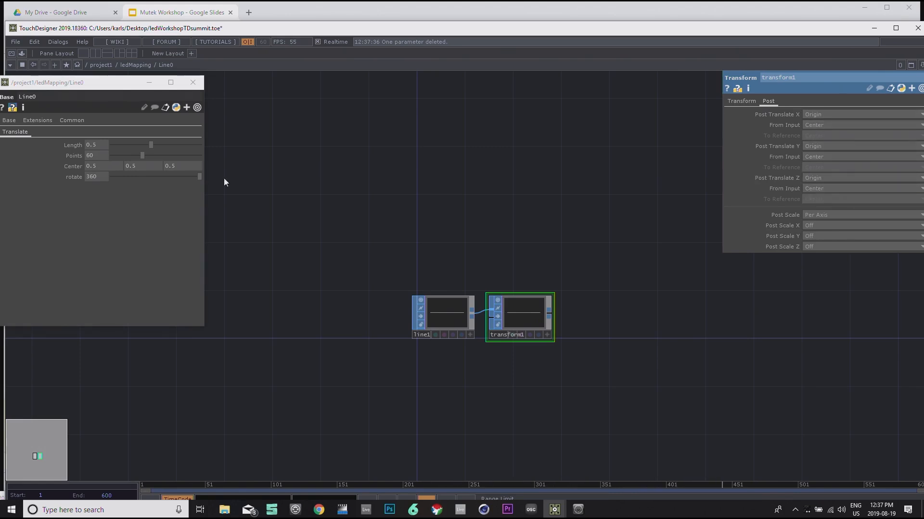
# Step: Test the centred rotation by varying Line0's rotate parameter, and set it back to 0
pyautogui.moveTo(193, 179)
pyautogui.mouseDown()
pyautogui.moveTo(124, 182)
pyautogui.moveTo(71, 200)
pyautogui.moveTo(185, 192)
pyautogui.mouseUp()
pyautogui.moveTo(42, 197); pyautogui.dragTo(38, 197)
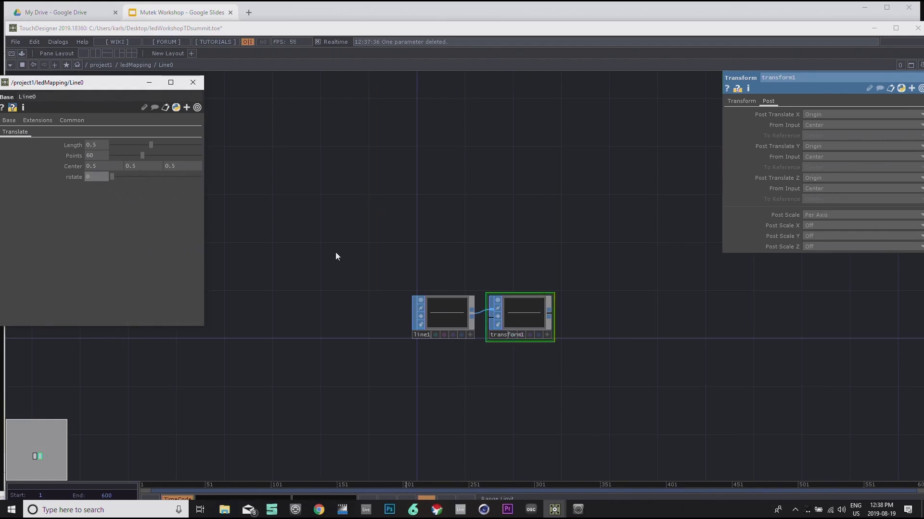
# Step: Try shifting the line by changing transform1's X Translate value
pyautogui.click(749, 101)
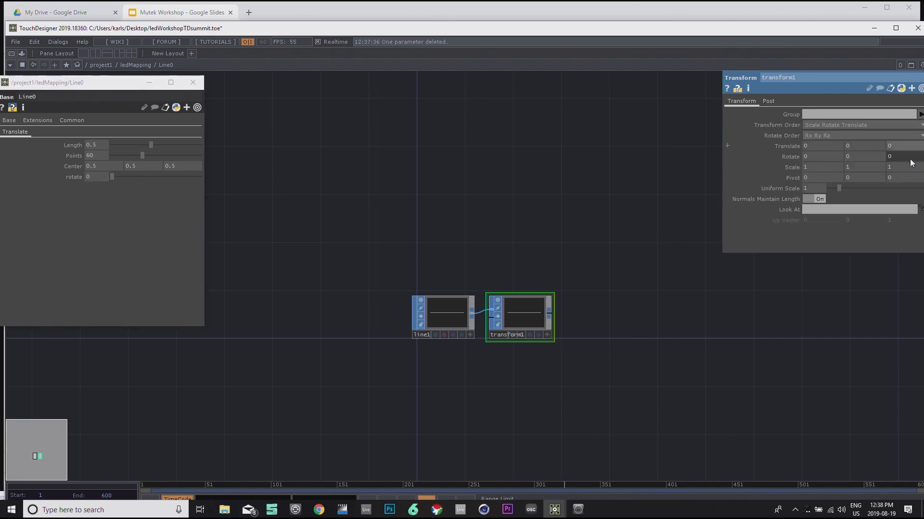
pyautogui.middleClick(832, 149)
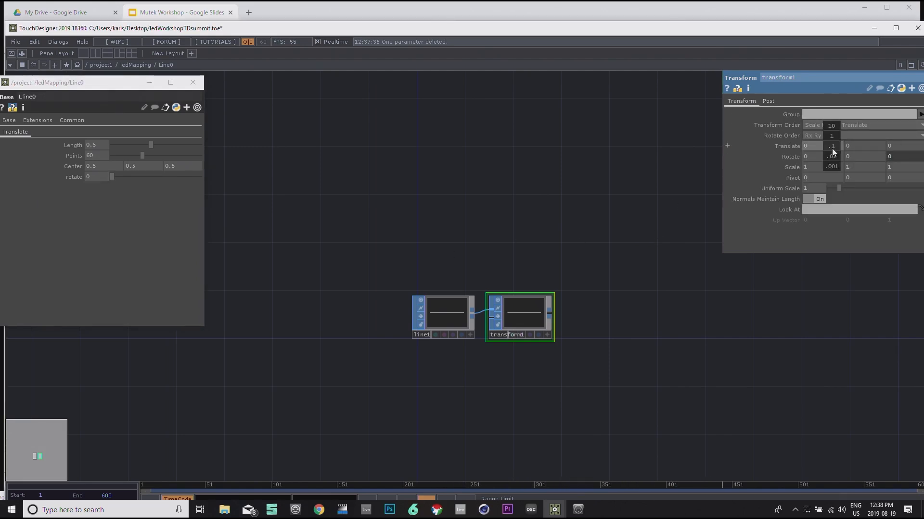
pyautogui.moveTo(834, 152); pyautogui.dragTo(820, 152, button='middle')
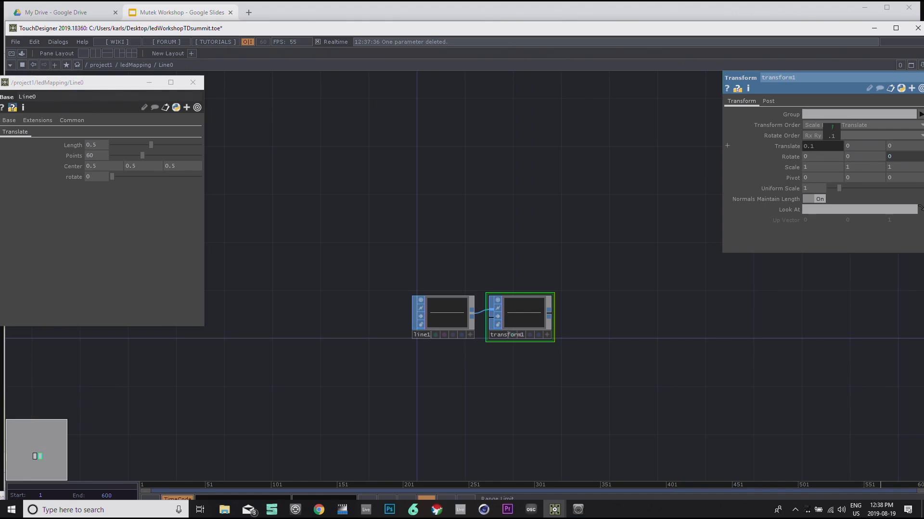
pyautogui.moveTo(839, 143); pyautogui.dragTo(491, 331, button='middle')
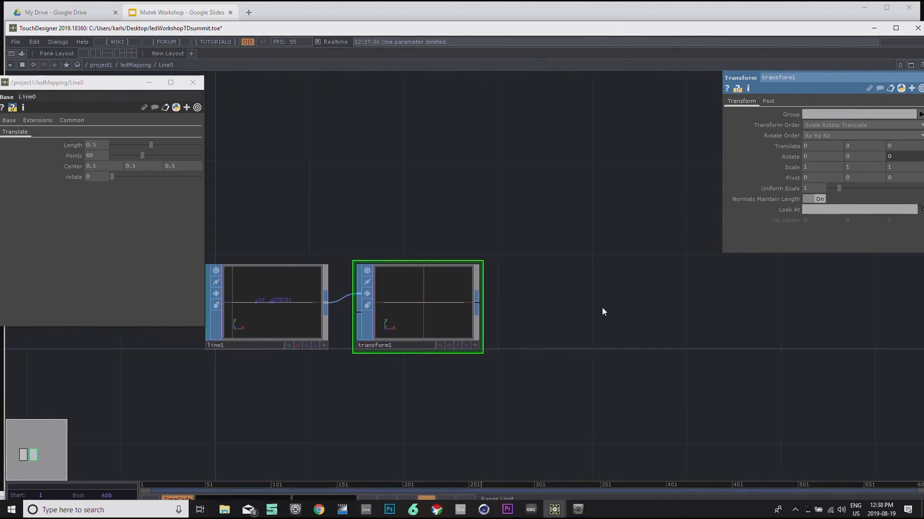
# Step: Append a second Transform SOP to the output of transform1 and place it beside that node
pyautogui.rightClick(482, 305)
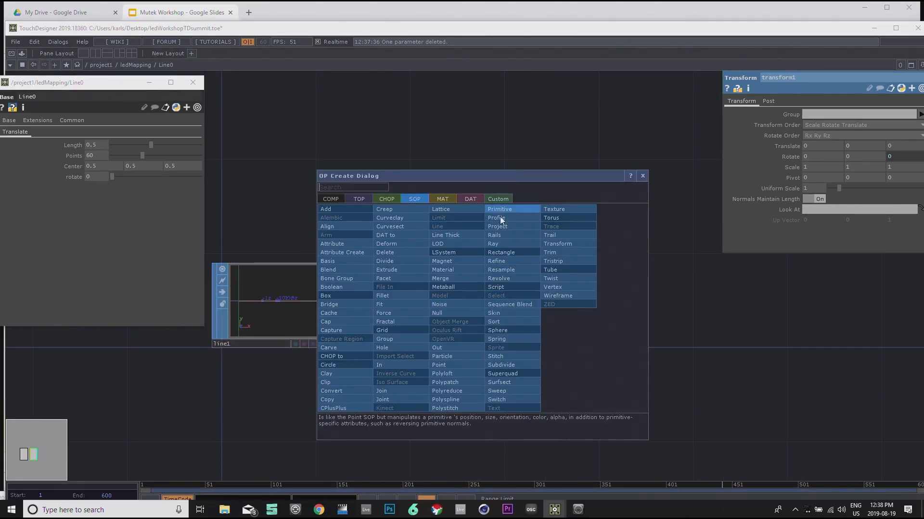
pyautogui.write('TR')
pyautogui.click(578, 245)
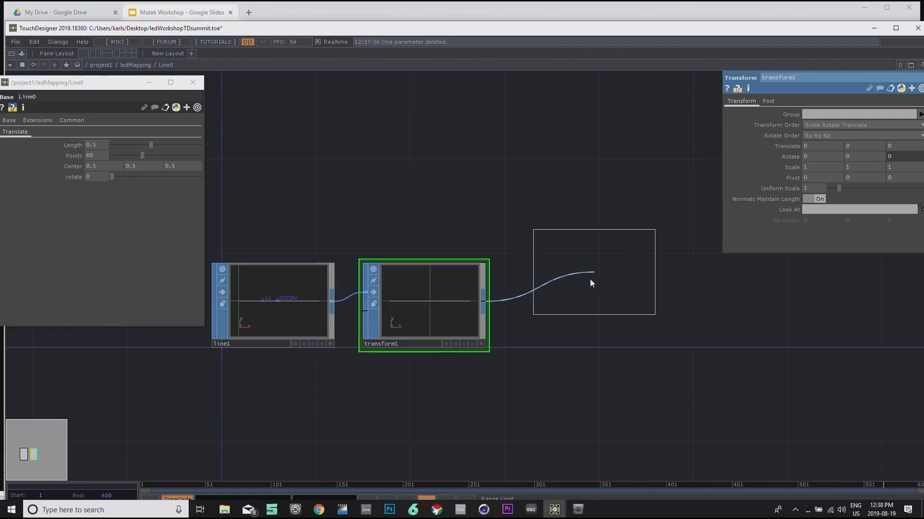
pyautogui.click(577, 302)
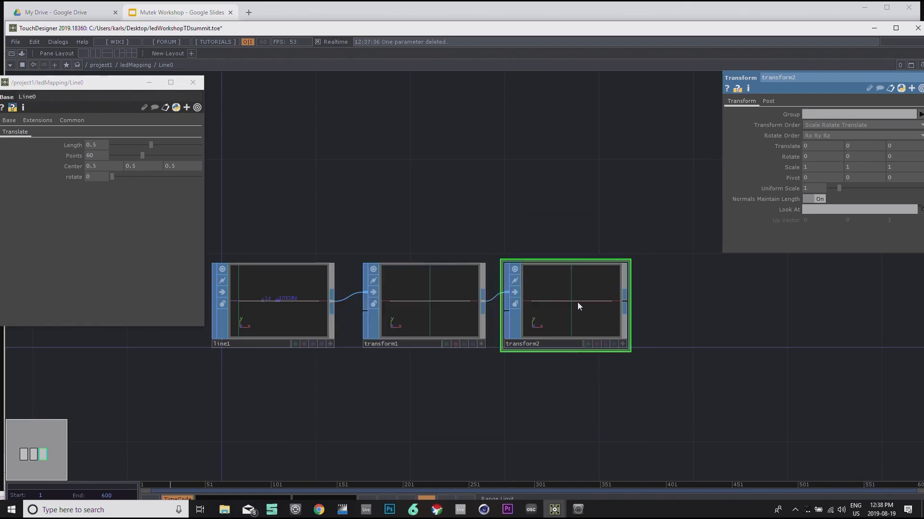
# Step: Link transform2's Translate X, Y and Z by reference to Line0's Centerx, Centery and Centerz parameters
pyautogui.click(2, 167)
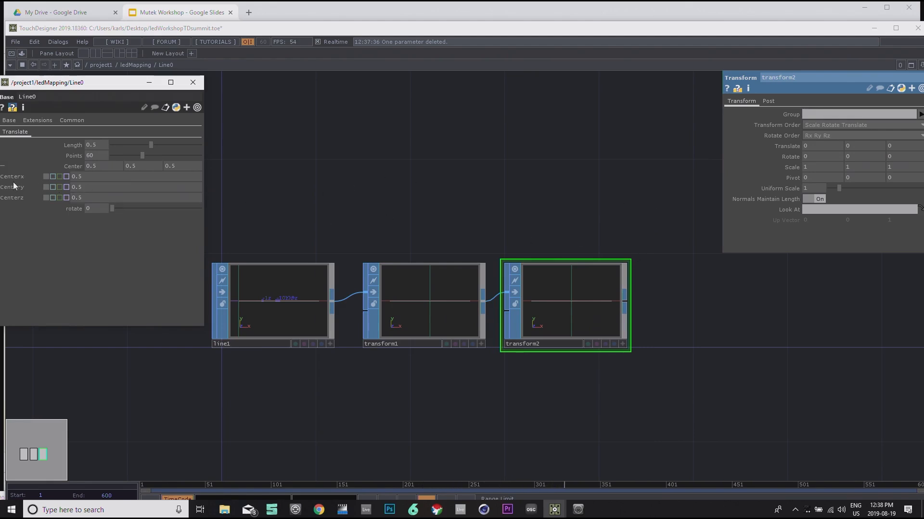
pyautogui.moveTo(794, 148); pyautogui.dragTo(794, 149)
pyautogui.click(797, 146)
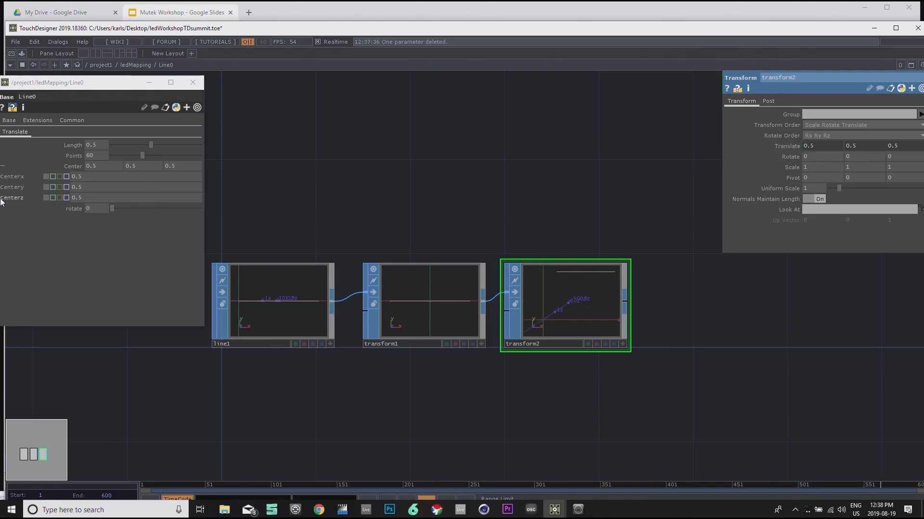
pyautogui.click(727, 146)
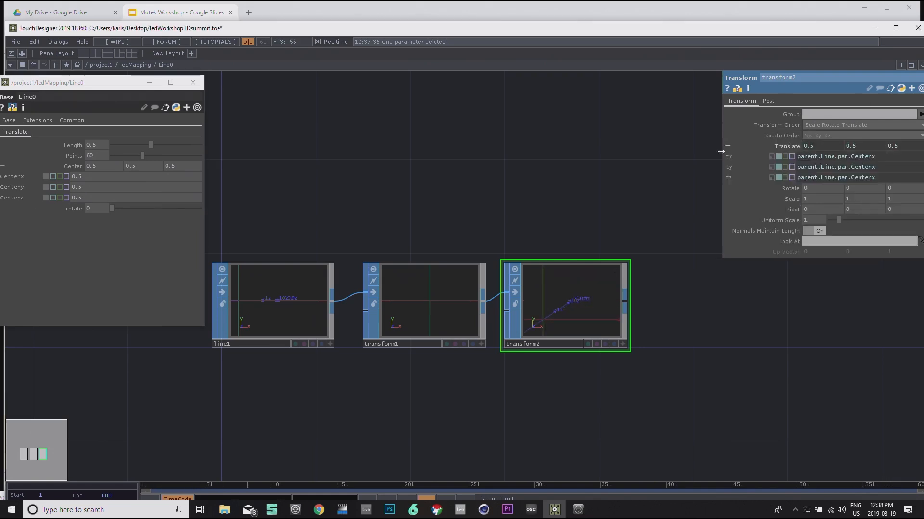
pyautogui.moveTo(13, 192); pyautogui.dragTo(852, 155)
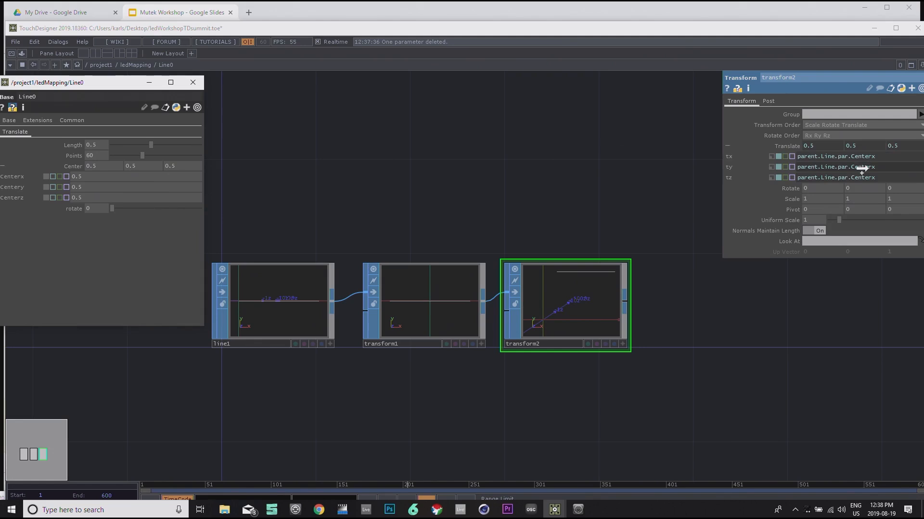
pyautogui.click(868, 172)
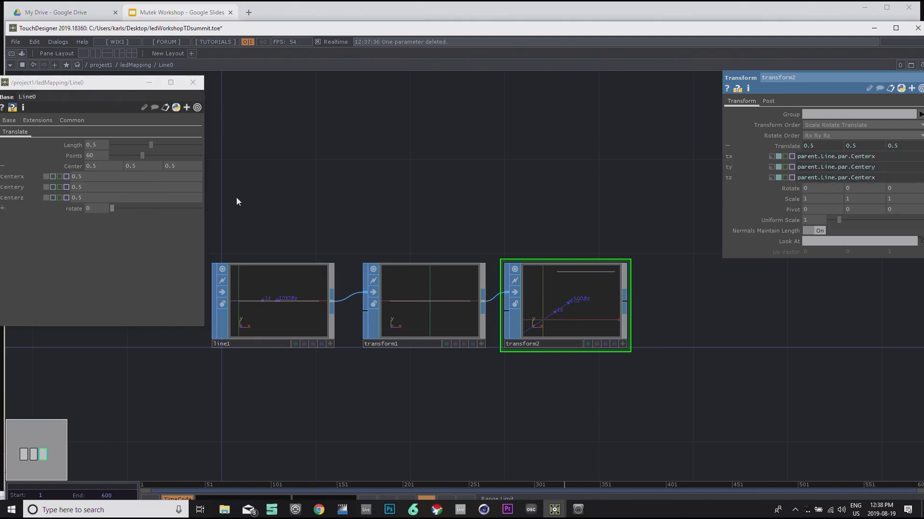
pyautogui.moveTo(20, 198); pyautogui.dragTo(880, 178)
pyautogui.click(883, 175)
# Step: Append an Out SOP to the output of transform2 and place it beside that node
pyautogui.scroll(-2, 609, 272)
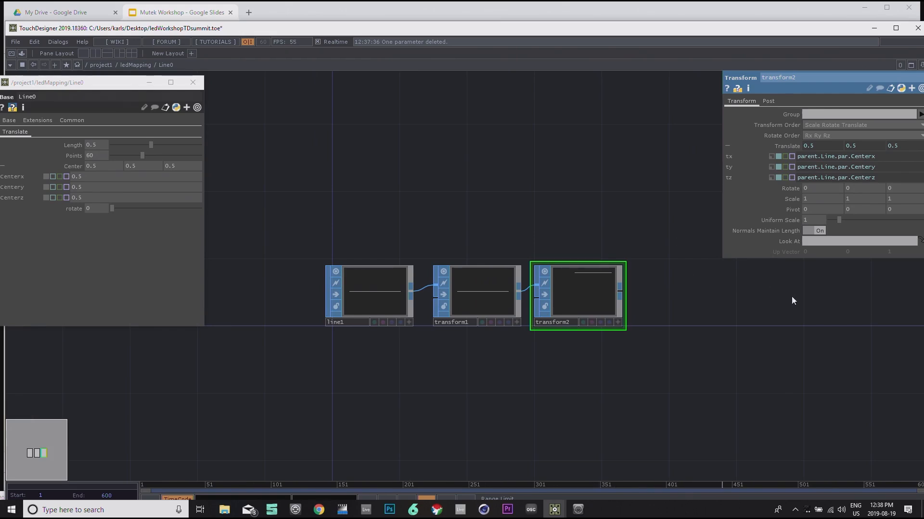
pyautogui.rightClick(625, 295)
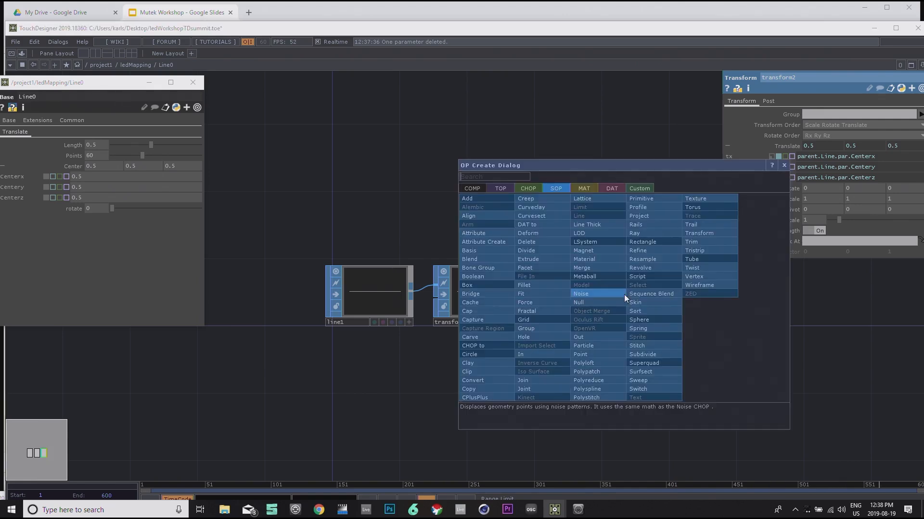
pyautogui.write('OUT')
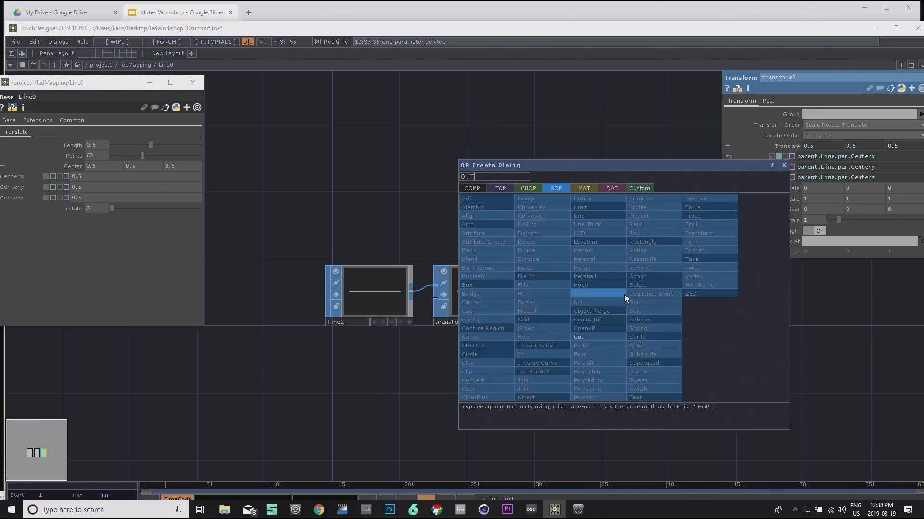
pyautogui.click(591, 332)
pyautogui.click(708, 299)
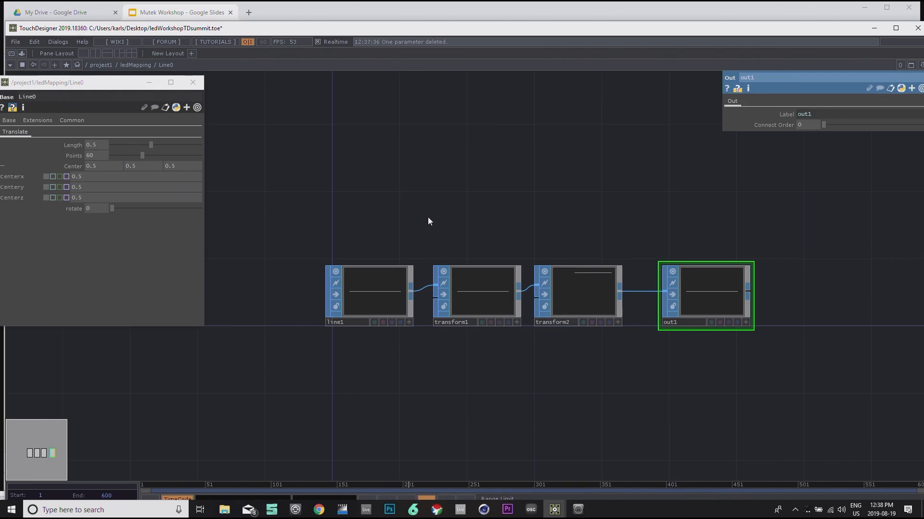
# Step: Return to the ledMapping network and move the Line0 component aside to free up space beside it
pyautogui.moveTo(497, 182); pyautogui.dragTo(488, 224)
pyautogui.press('u')
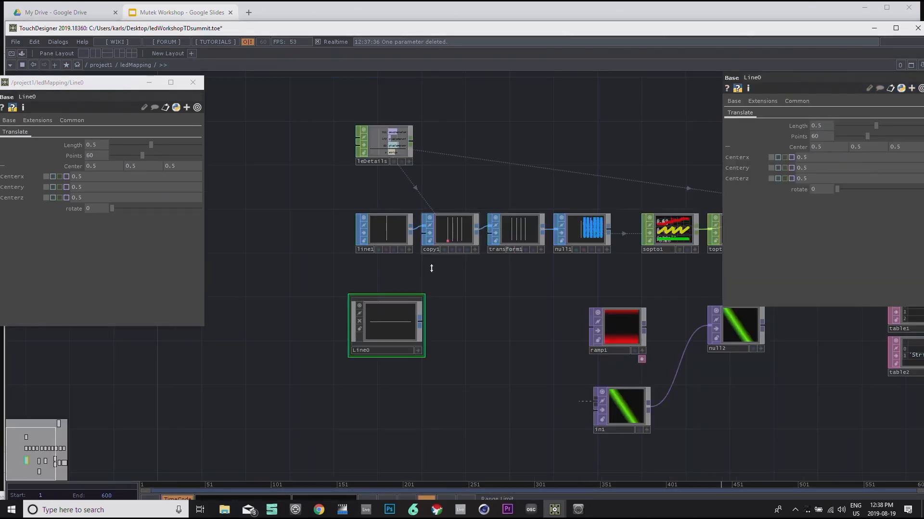
pyautogui.moveTo(459, 337); pyautogui.dragTo(458, 332)
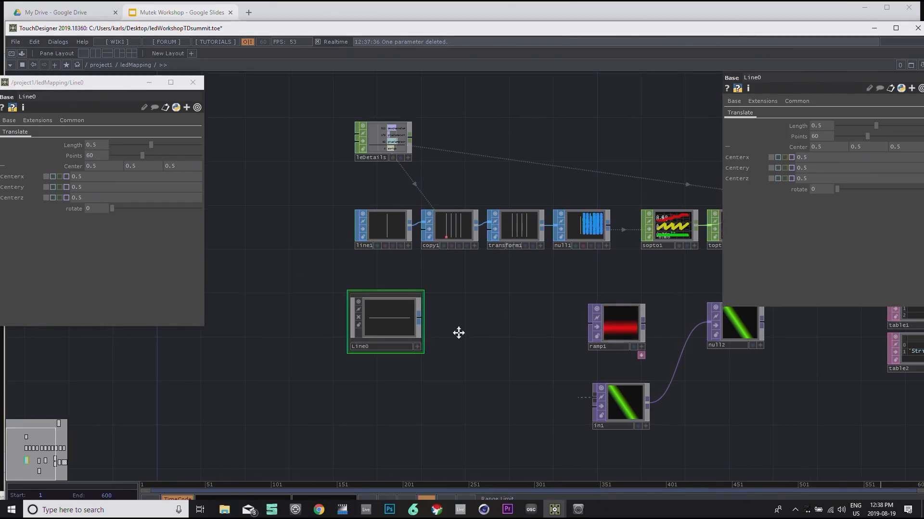
pyautogui.moveTo(389, 330); pyautogui.dragTo(336, 343)
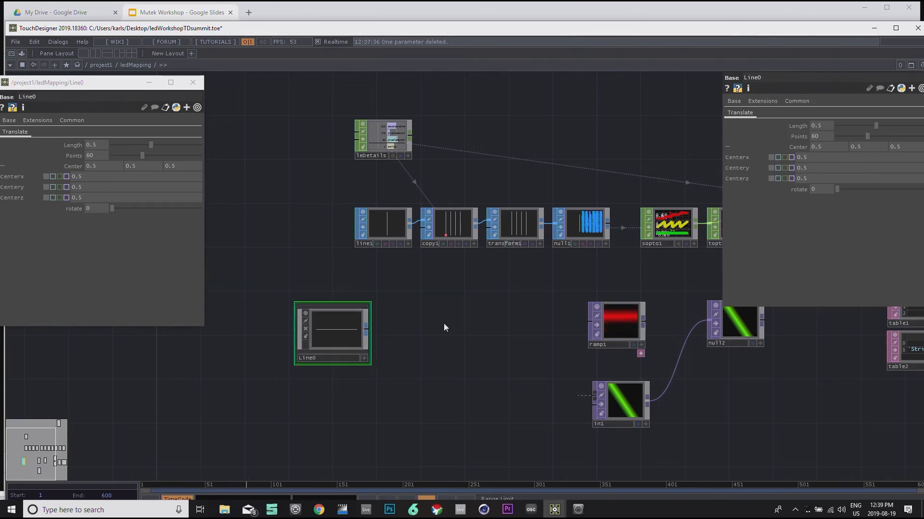
# Step: Paste two copies of the Line0 component, stacked below the original in the ledMapping network
pyautogui.moveTo(837, 189); pyautogui.dragTo(806, 191)
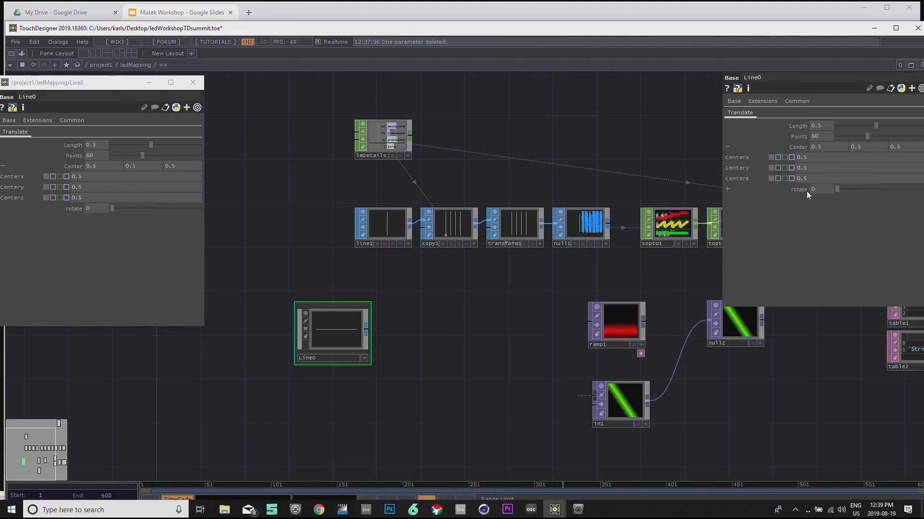
pyautogui.moveTo(537, 316); pyautogui.dragTo(557, 292)
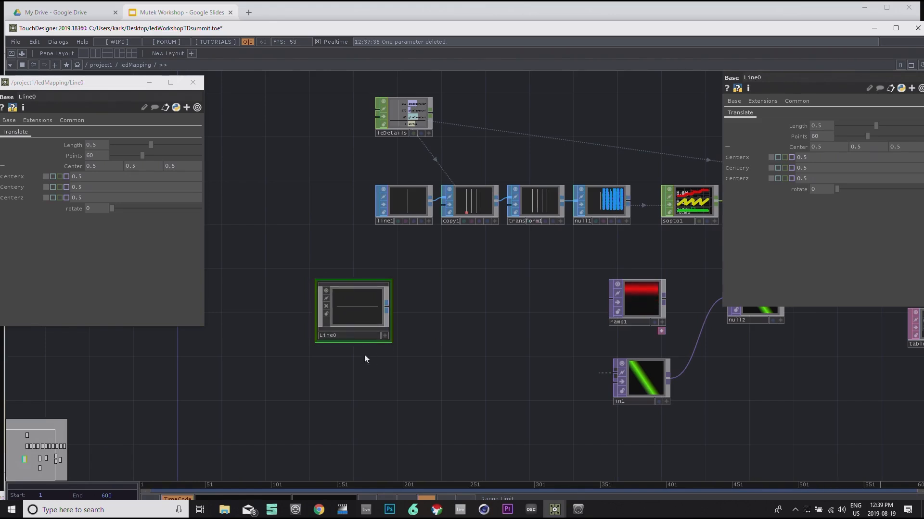
pyautogui.hotkey('ctrl', 'v')
pyautogui.hotkey('ctrl', 'v')
pyautogui.moveTo(417, 376); pyautogui.dragTo(494, 298)
pyautogui.rightClick(503, 289)
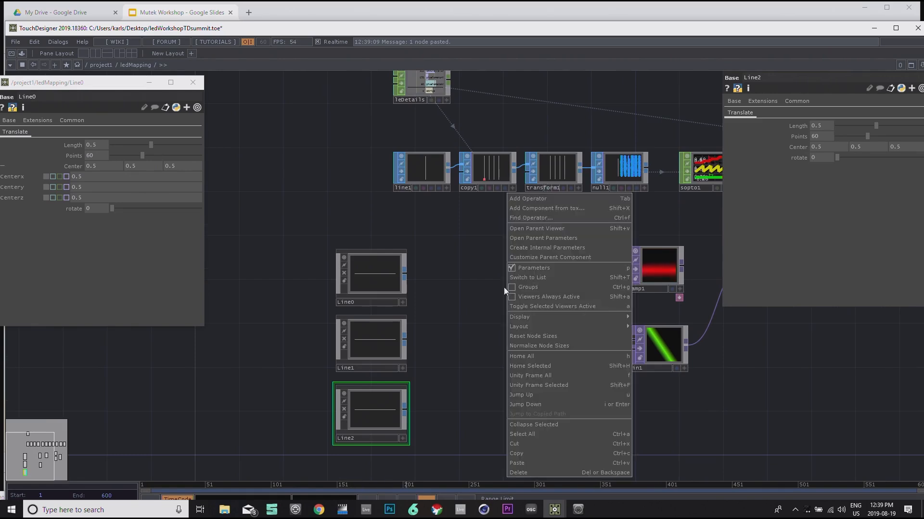
pyautogui.click(459, 274)
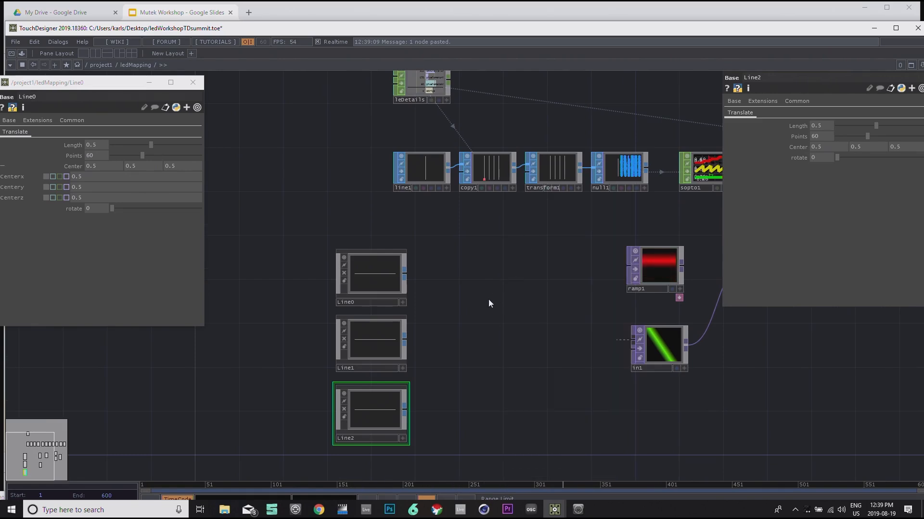
# Step: Add a Merge SOP beside the three line components and connect the outputs of Line0, Line1 and Line2 to it
pyautogui.press('Tab')
pyautogui.write('MERGE')
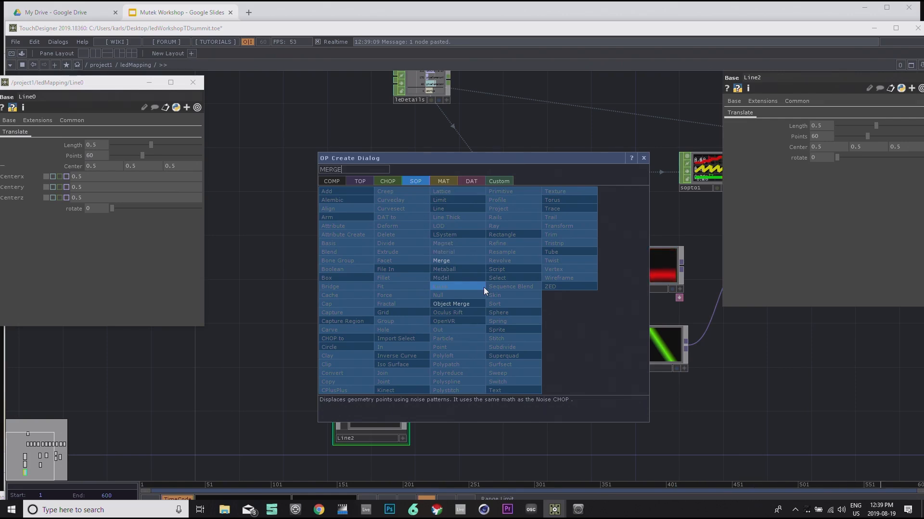
pyautogui.click(480, 261)
pyautogui.click(482, 343)
pyautogui.moveTo(429, 256); pyautogui.dragTo(365, 434, button='right')
pyautogui.moveTo(405, 276); pyautogui.dragTo(457, 332)
pyautogui.click(527, 313)
# Step: Lower Line1 by setting its Center Y value to 0.457
pyautogui.click(390, 345)
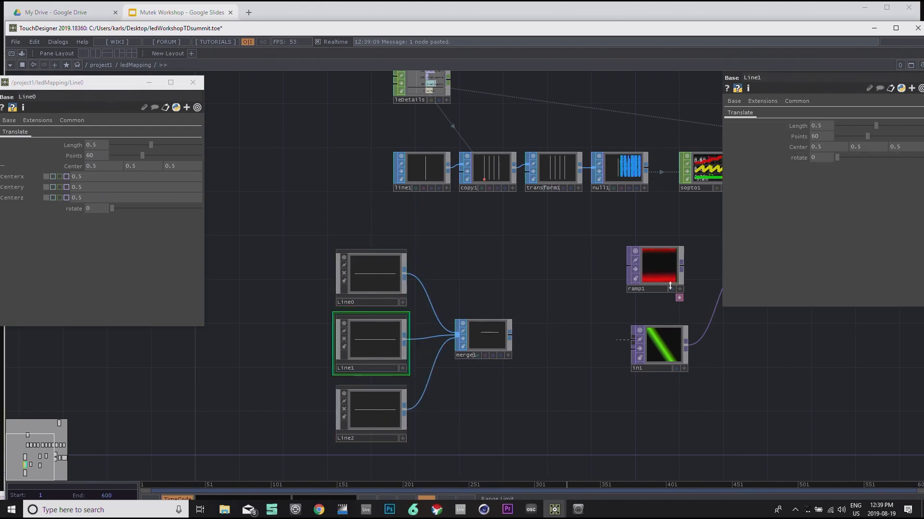
pyautogui.middleClick(858, 147)
pyautogui.moveTo(858, 146); pyautogui.dragTo(842, 159, button='middle')
pyautogui.scroll(5, 858, 140)
pyautogui.scroll(5, 705, 254)
pyautogui.moveTo(705, 254); pyautogui.dragTo(484, 361)
pyautogui.scroll(-15, 484, 358)
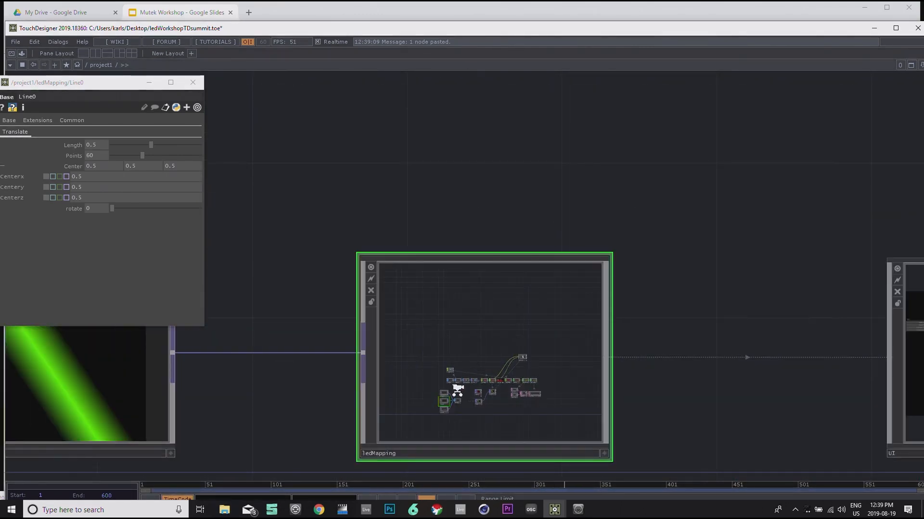
pyautogui.scroll(15, 457, 391)
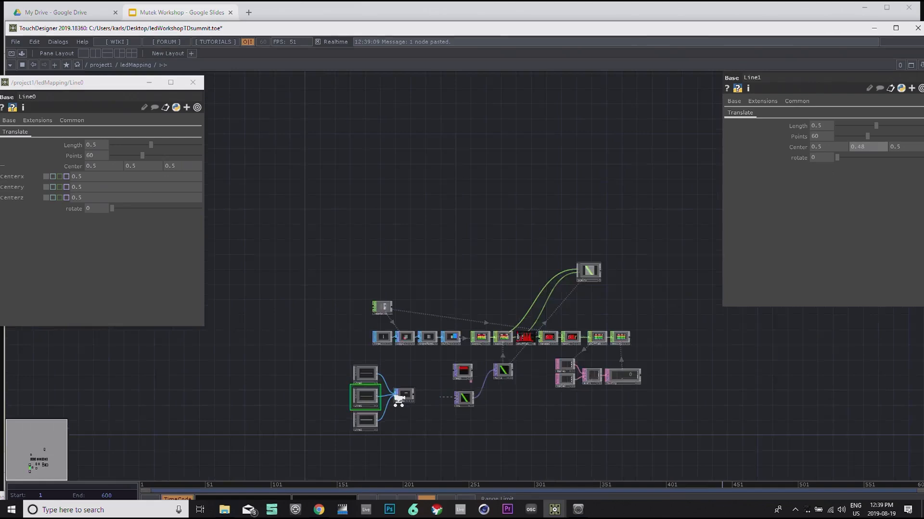
pyautogui.moveTo(527, 335); pyautogui.dragTo(600, 260)
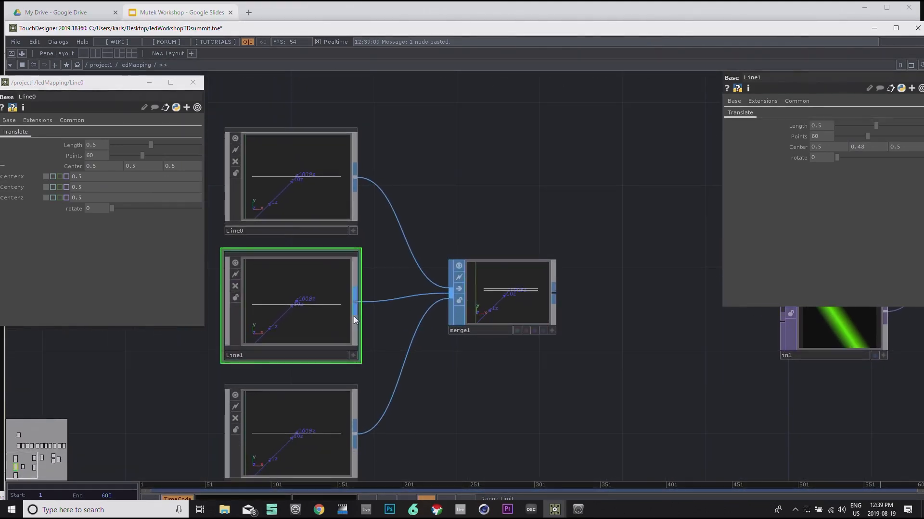
pyautogui.moveTo(864, 146); pyautogui.dragTo(854, 146, button='middle')
pyautogui.moveTo(475, 389); pyautogui.dragTo(529, 282)
# Step: Lower Line2 by setting its Center Y value to 0.37
pyautogui.click(313, 363)
pyautogui.moveTo(872, 144); pyautogui.dragTo(839, 144, button='middle')
pyautogui.moveTo(639, 276); pyautogui.dragTo(650, 356)
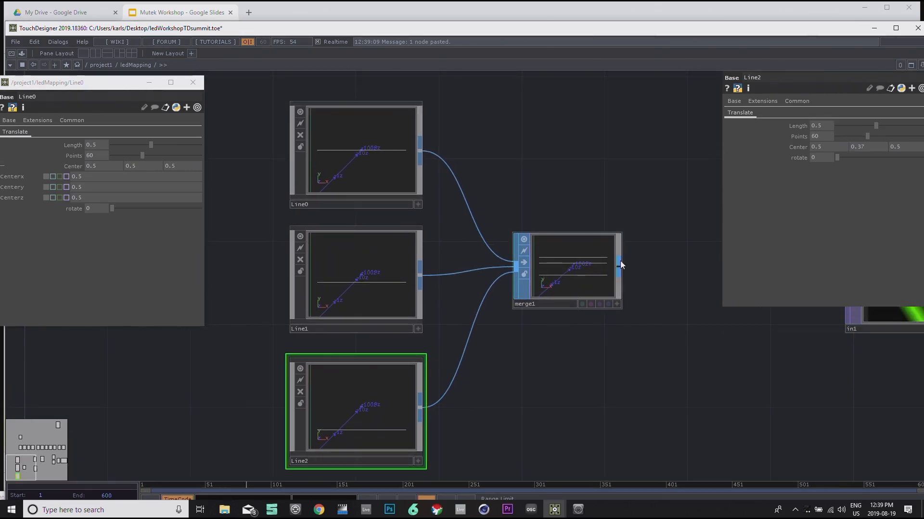
# Step: Examine the merged lines in the merge1 preview and look briefly inside the Line0 component
pyautogui.click(374, 265)
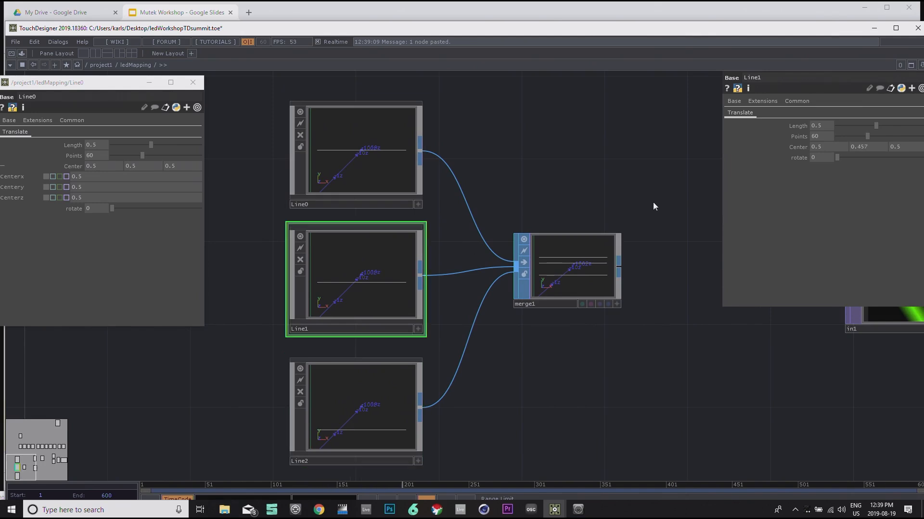
pyautogui.moveTo(836, 157); pyautogui.dragTo(818, 149)
pyautogui.scroll(3, 568, 275)
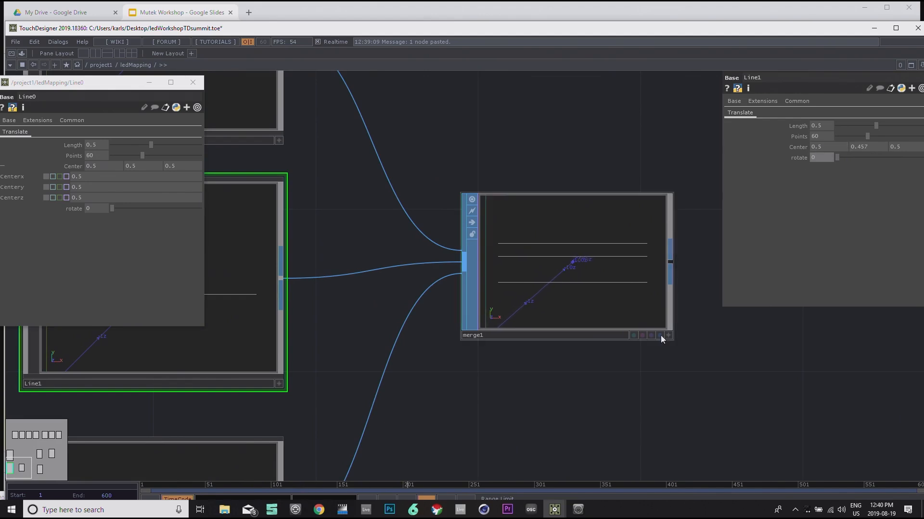
pyautogui.scroll(-3, 659, 332)
pyautogui.moveTo(723, 378); pyautogui.dragTo(675, 318)
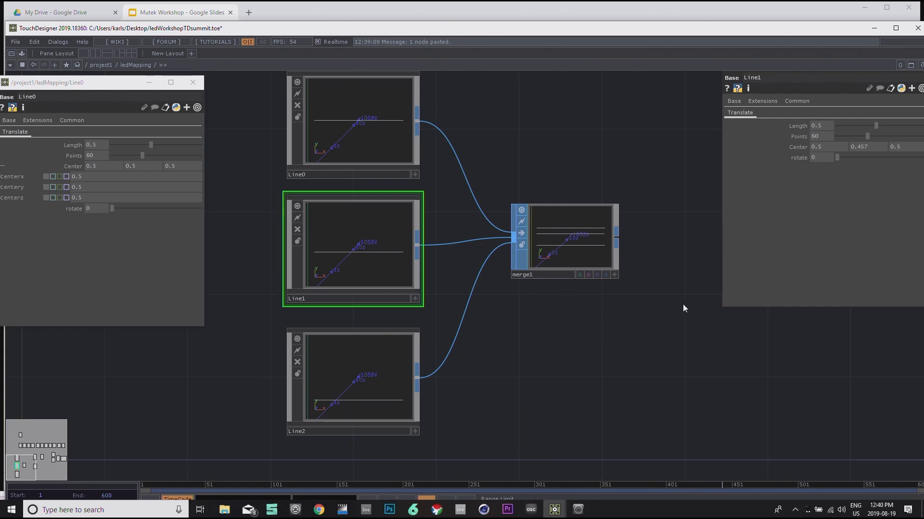
pyautogui.moveTo(541, 167); pyautogui.dragTo(597, 186)
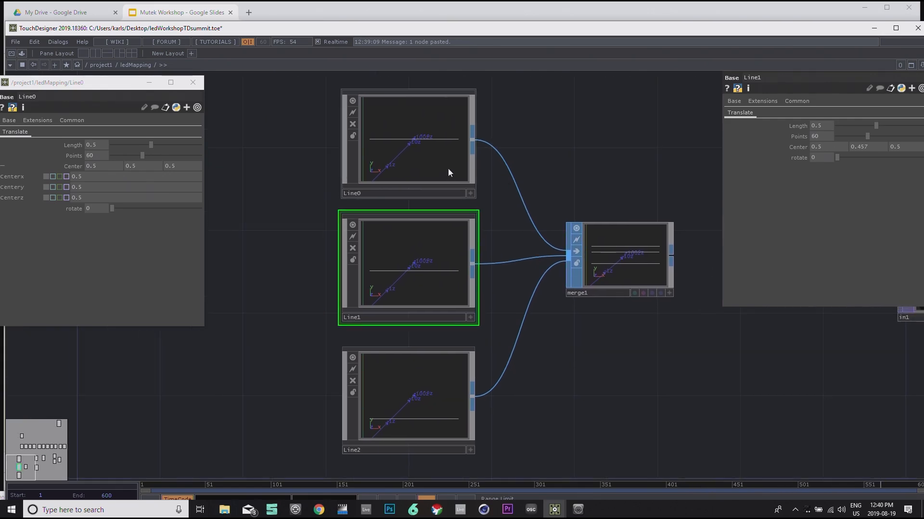
pyautogui.click(448, 169)
pyautogui.press('i')
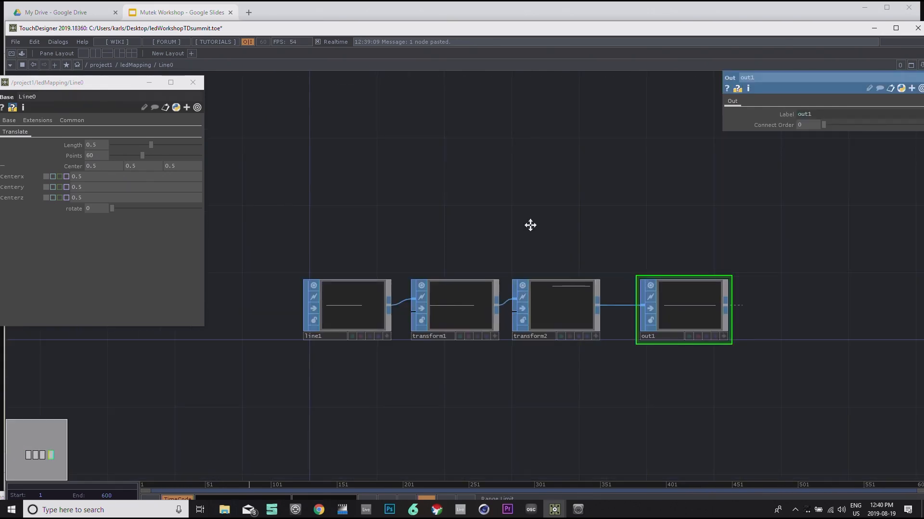
pyautogui.press('u')
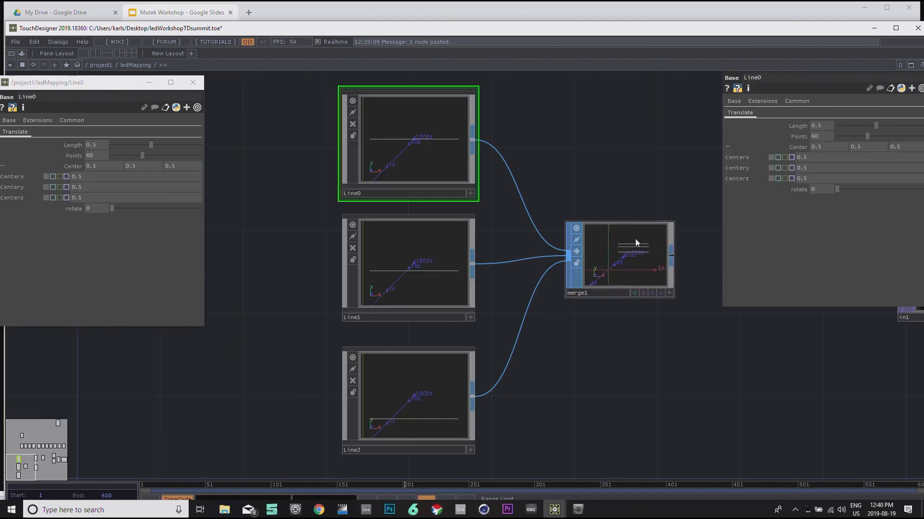
pyautogui.scroll(2, 624, 249)
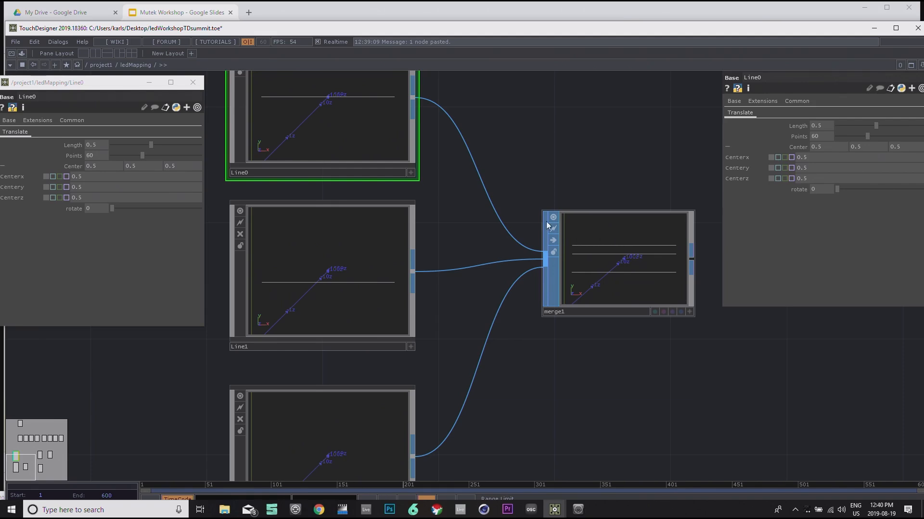
# Step: Enter the Line0 component and add a Text SOP above its out1 node
pyautogui.press('i')
pyautogui.moveTo(558, 241); pyautogui.dragTo(561, 240)
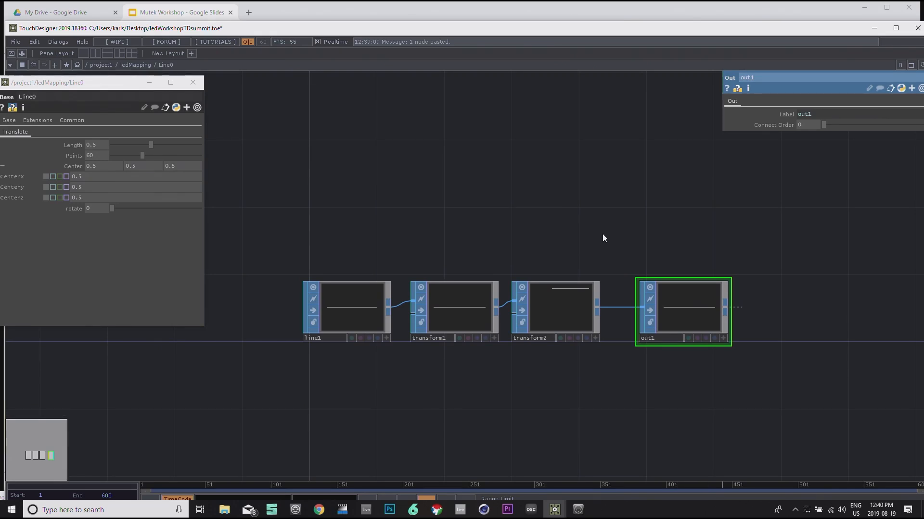
pyautogui.moveTo(572, 190); pyautogui.dragTo(533, 201)
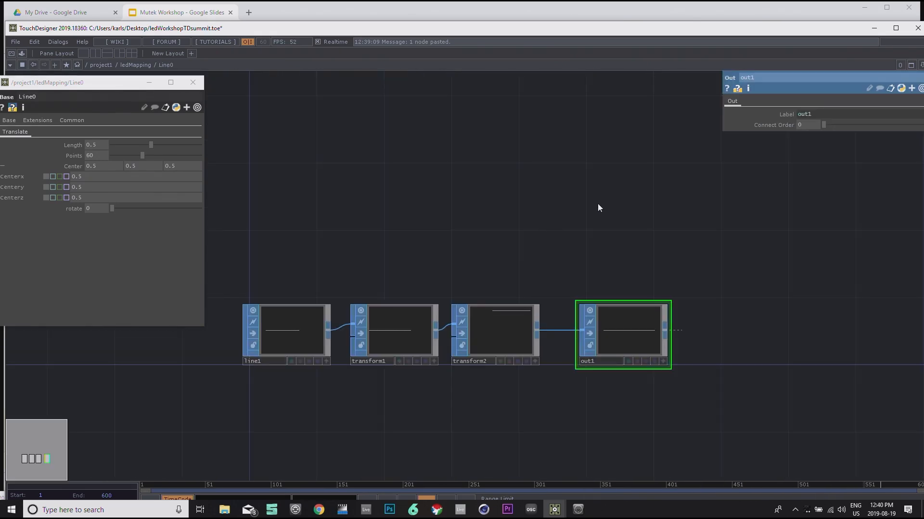
pyautogui.press('Tab')
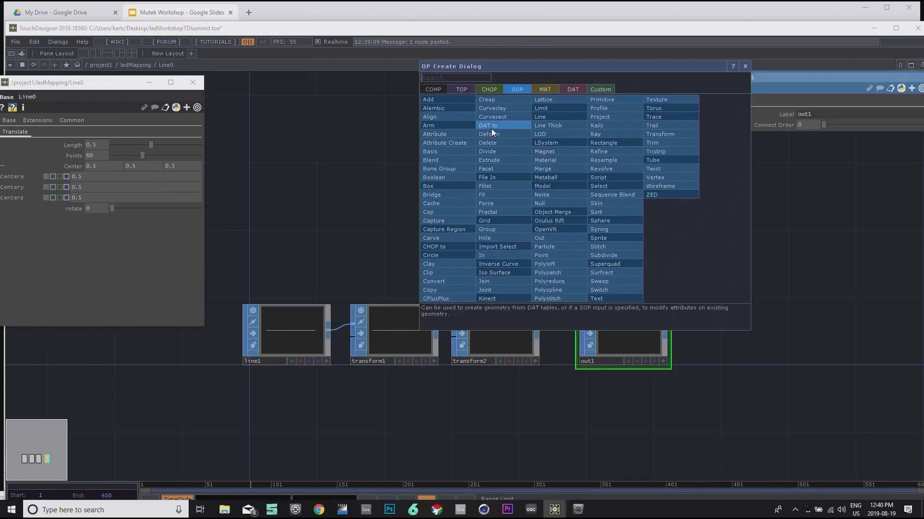
pyautogui.write('TEXT')
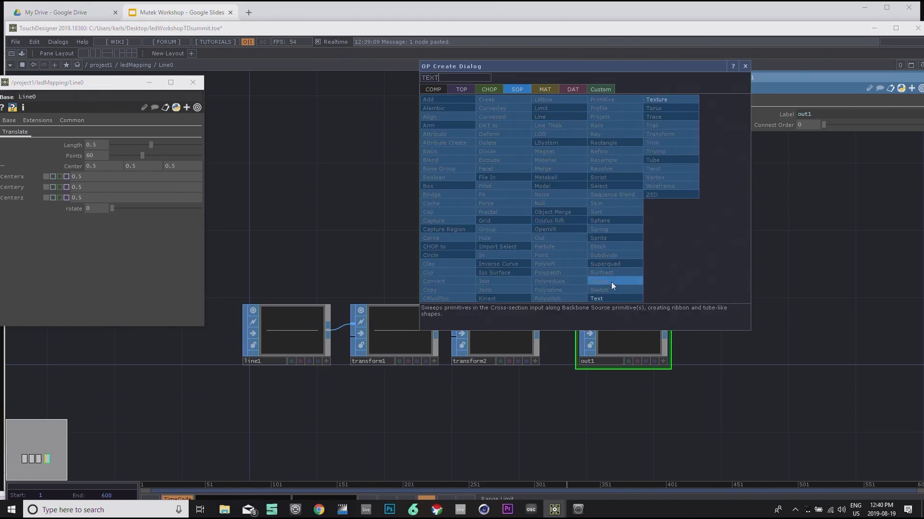
pyautogui.click(607, 298)
pyautogui.click(605, 181)
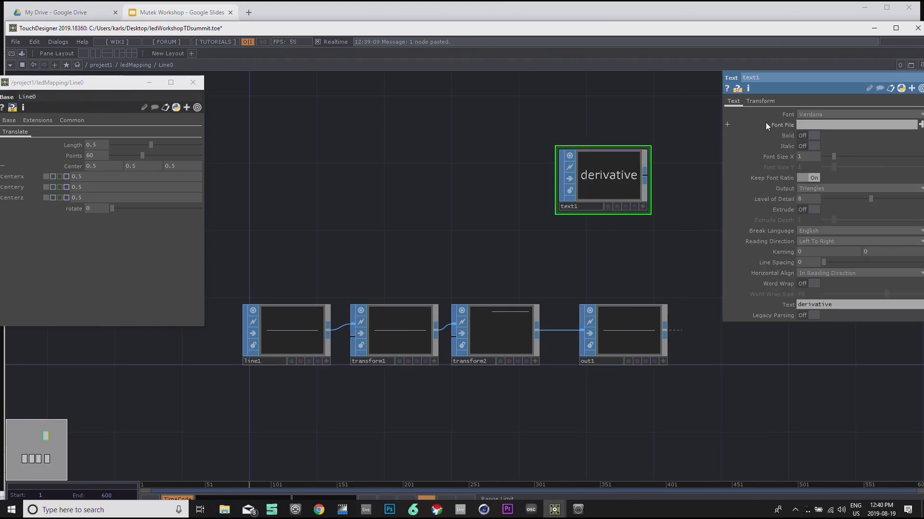
# Step: Set text1's Text parameter to the Python expression parent().digits
pyautogui.click(727, 304)
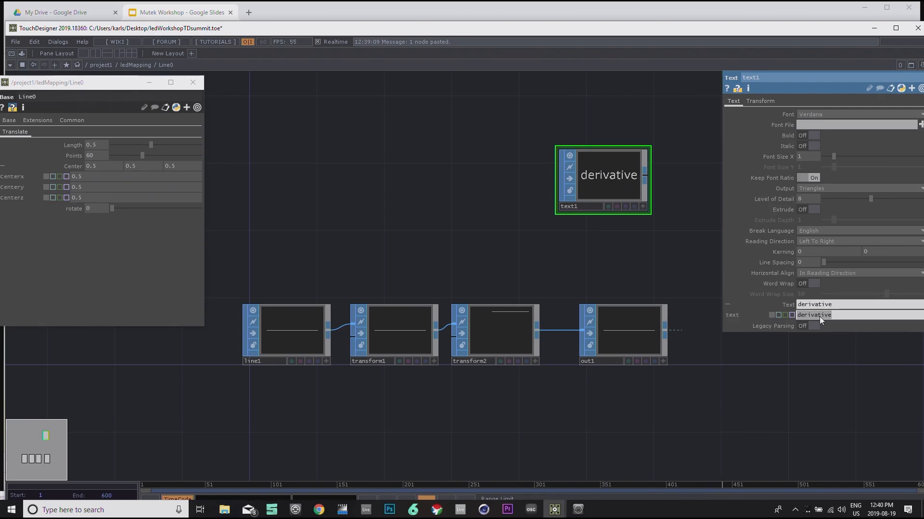
pyautogui.click(819, 317)
pyautogui.write('Pre')
pyautogui.press('BackSpace')
pyautogui.press('BackSpace')
pyautogui.press('BackSpace')
pyautogui.write('pare')
pyautogui.click(778, 315)
pyautogui.write('nt')
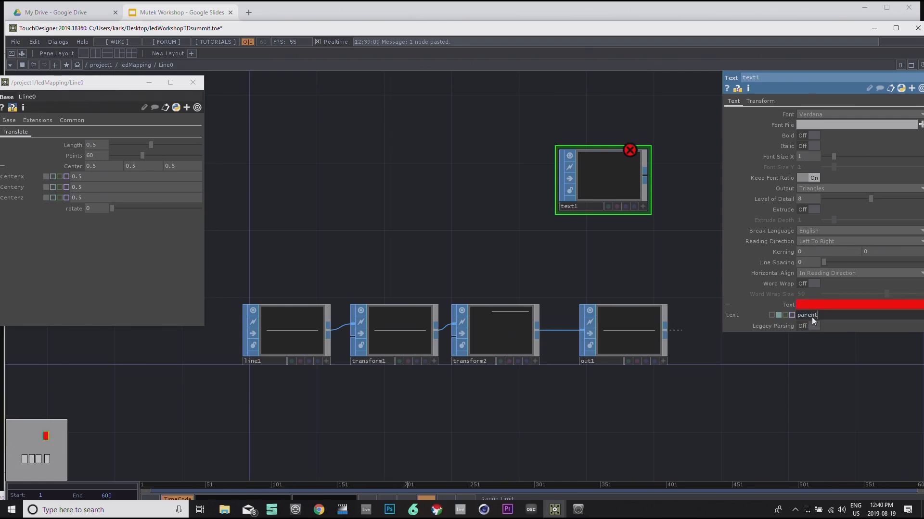
pyautogui.write('().digits')
pyautogui.press('Return')
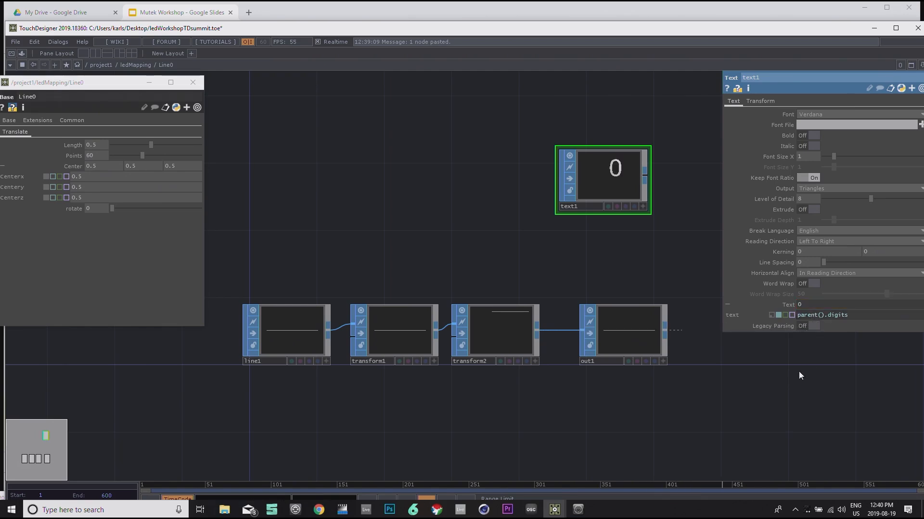
# Step: Add a Merge SOP inside Line0 and connect out1 and text1 to its input
pyautogui.moveTo(654, 166); pyautogui.dragTo(519, 190)
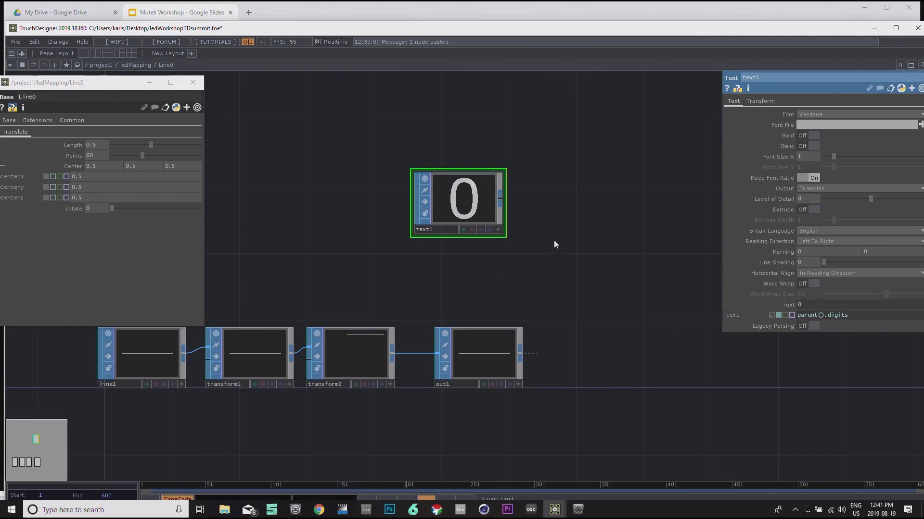
pyautogui.press('Tab')
pyautogui.write('merg')
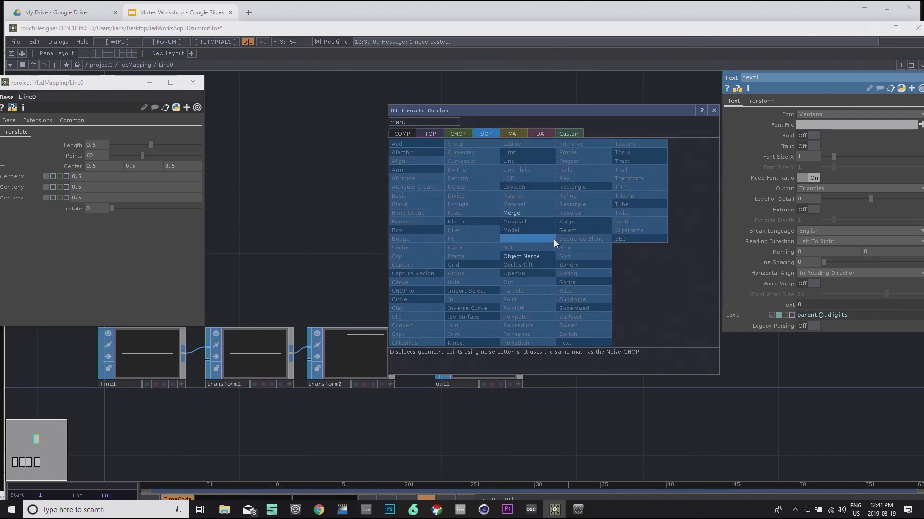
pyautogui.click(543, 215)
pyautogui.click(613, 233)
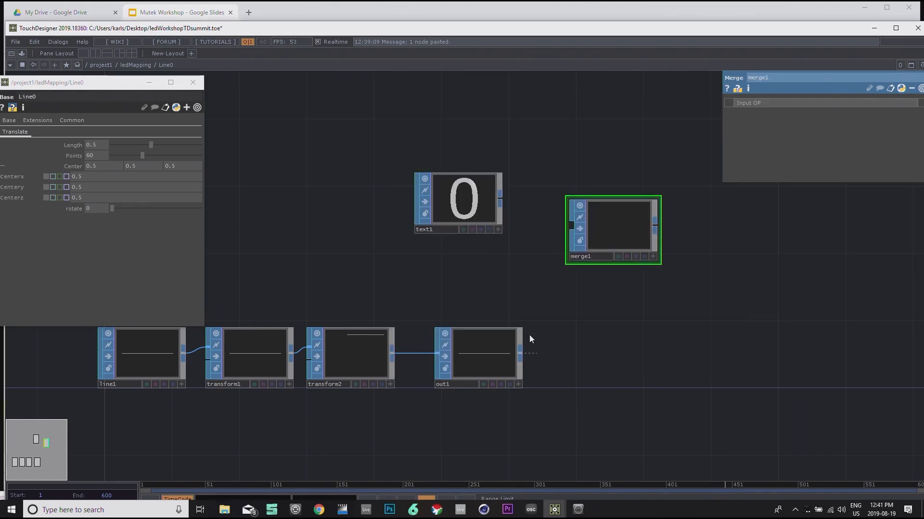
pyautogui.moveTo(515, 333); pyautogui.dragTo(571, 226)
pyautogui.moveTo(500, 198); pyautogui.dragTo(572, 226)
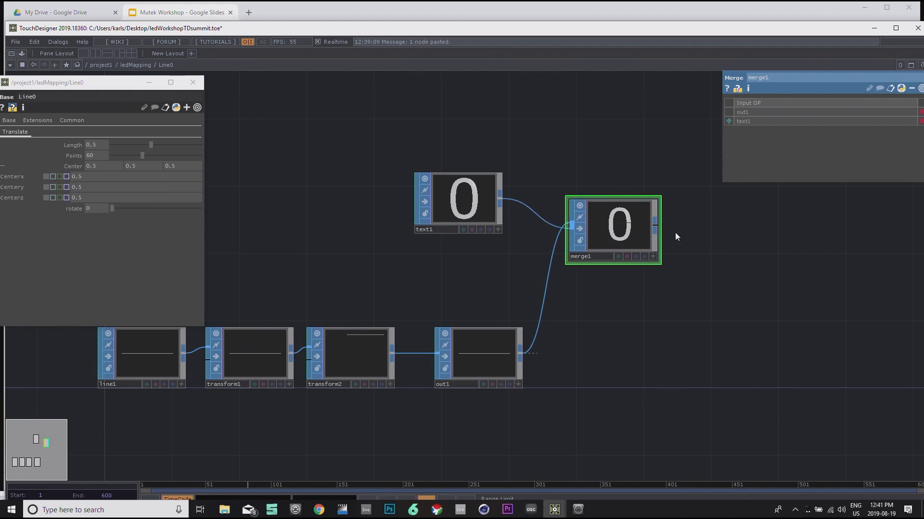
# Step: Reorder merge1's inputs so that text1 comes before out1 and inspect the combined preview
pyautogui.scroll(3, 631, 224)
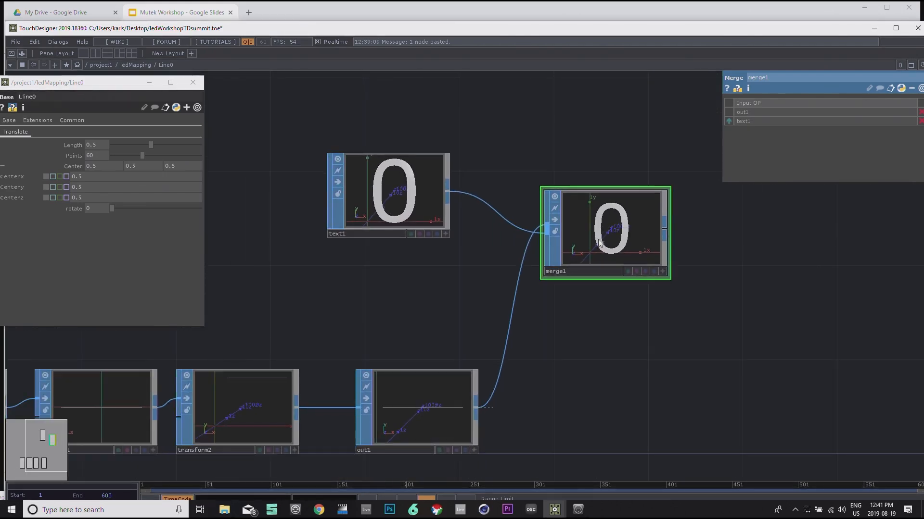
pyautogui.click(727, 122)
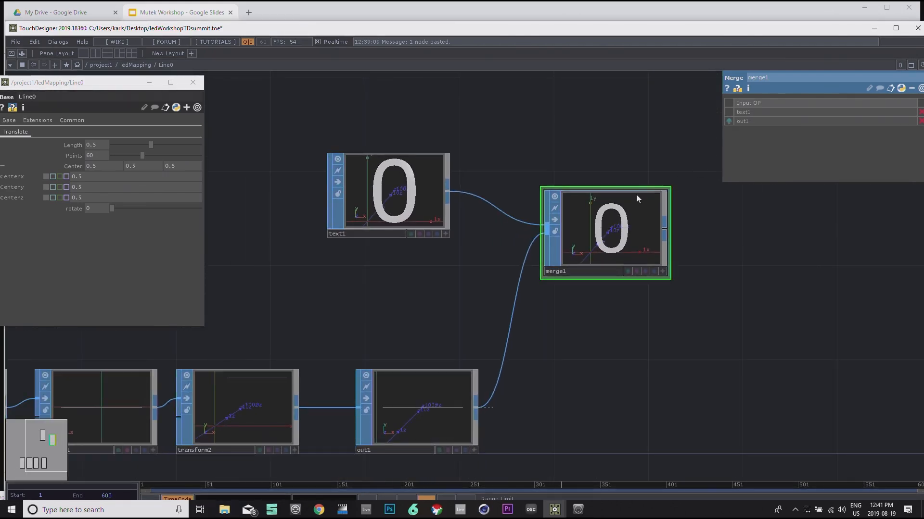
pyautogui.scroll(5, 633, 214)
pyautogui.scroll(-4, 631, 217)
pyautogui.scroll(-2, 632, 250)
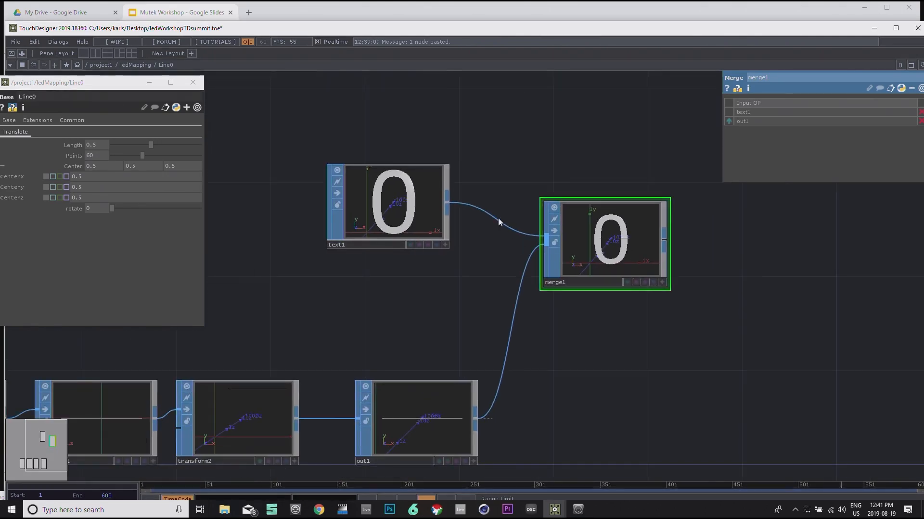
# Step: Shrink the line number by setting text1's Font Size X to 0.1
pyautogui.click(436, 206)
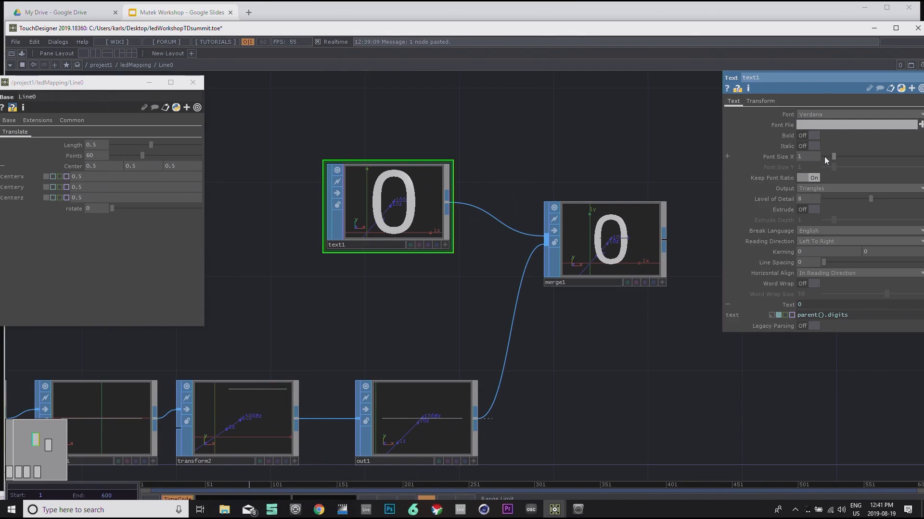
pyautogui.moveTo(828, 156); pyautogui.dragTo(824, 155)
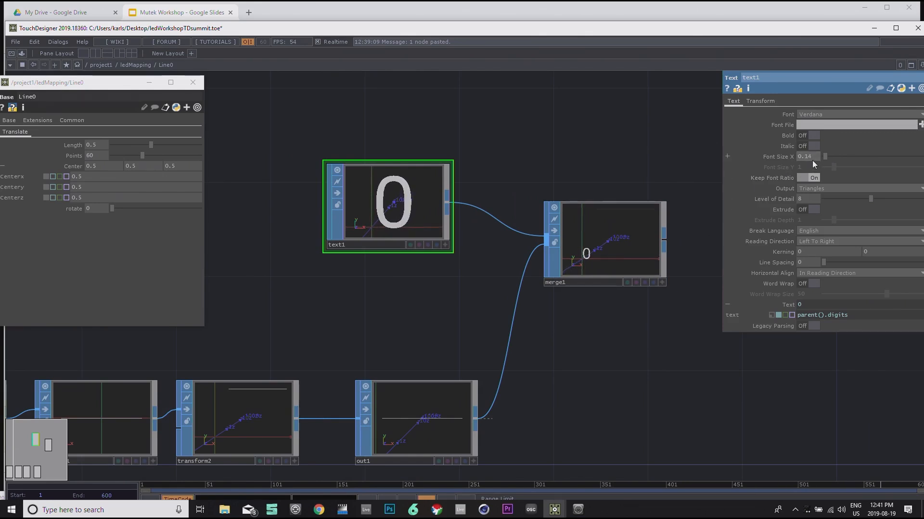
pyautogui.click(653, 282)
pyautogui.press('BackSpace')
pyautogui.write('1')
pyautogui.press('Return')
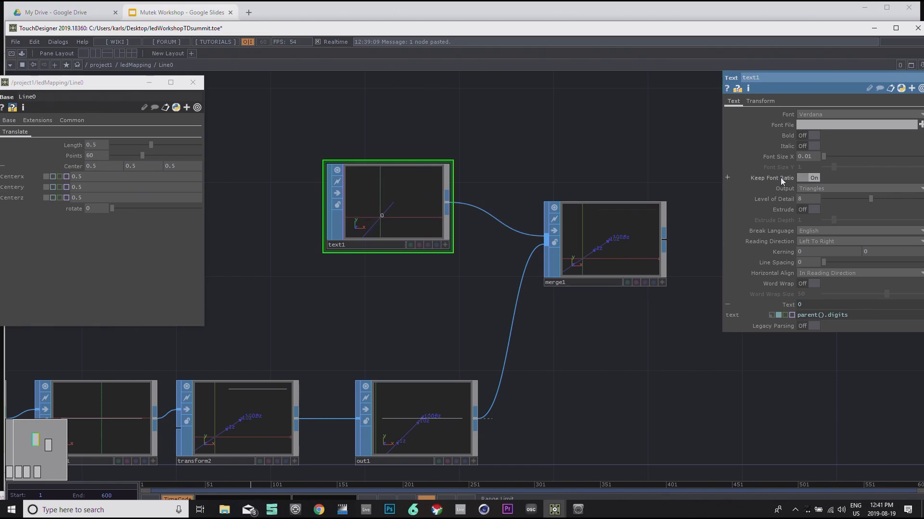
pyautogui.click(806, 158)
pyautogui.press('BackSpace')
pyautogui.click(728, 188)
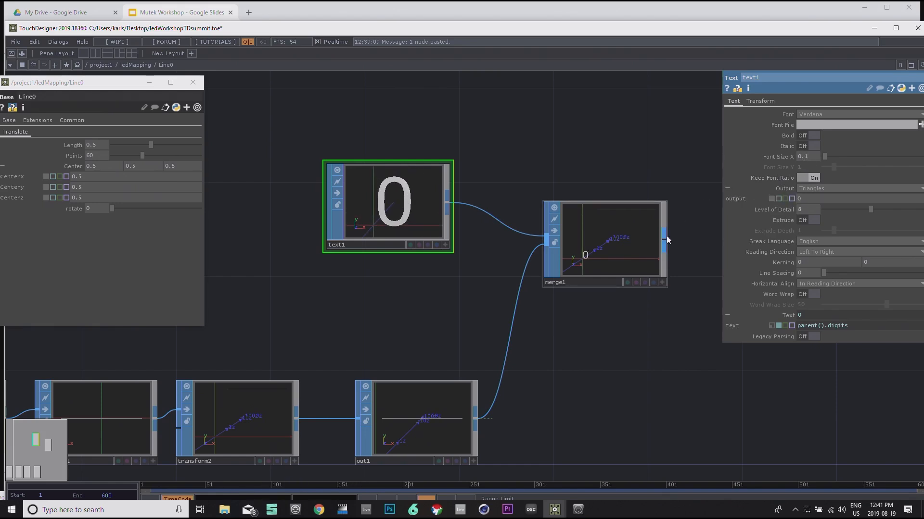
# Step: Show text1's Transform parameters and expand Translate into its separate x, y and z components
pyautogui.click(761, 101)
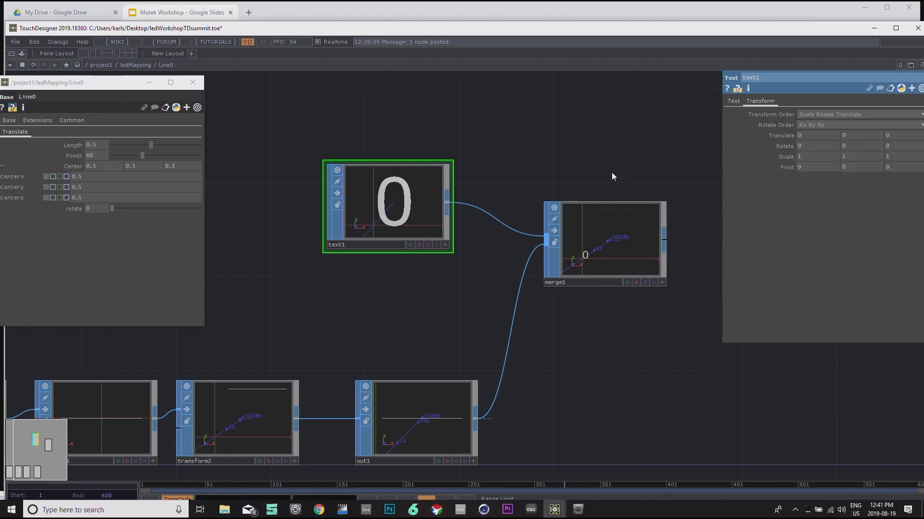
pyautogui.moveTo(631, 169); pyautogui.dragTo(638, 154)
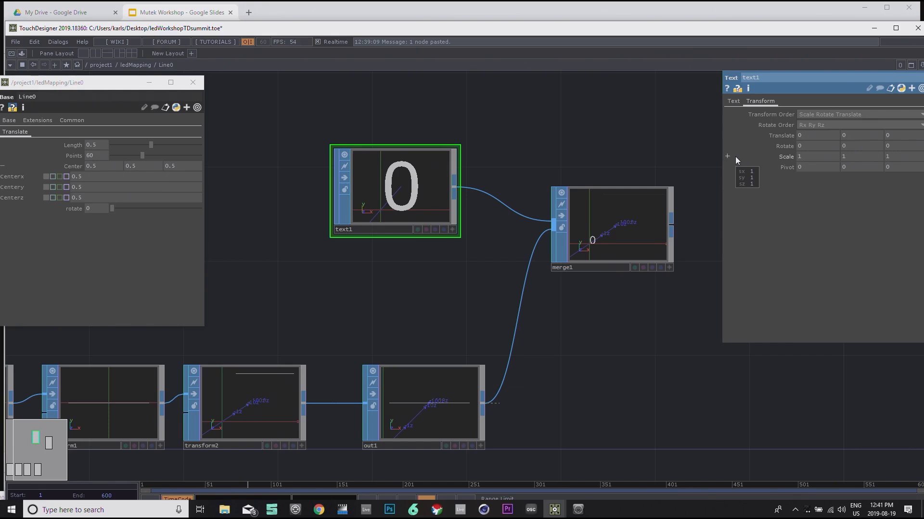
pyautogui.moveTo(688, 150)
pyautogui.mouseDown()
pyautogui.moveTo(670, 157)
pyautogui.moveTo(681, 135)
pyautogui.mouseUp()
pyautogui.click(728, 135)
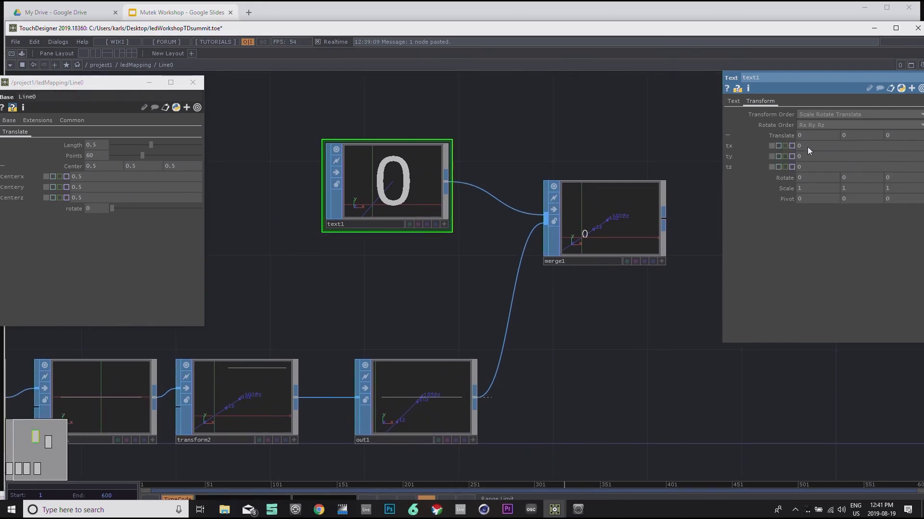
pyautogui.moveTo(558, 317); pyautogui.dragTo(686, 275)
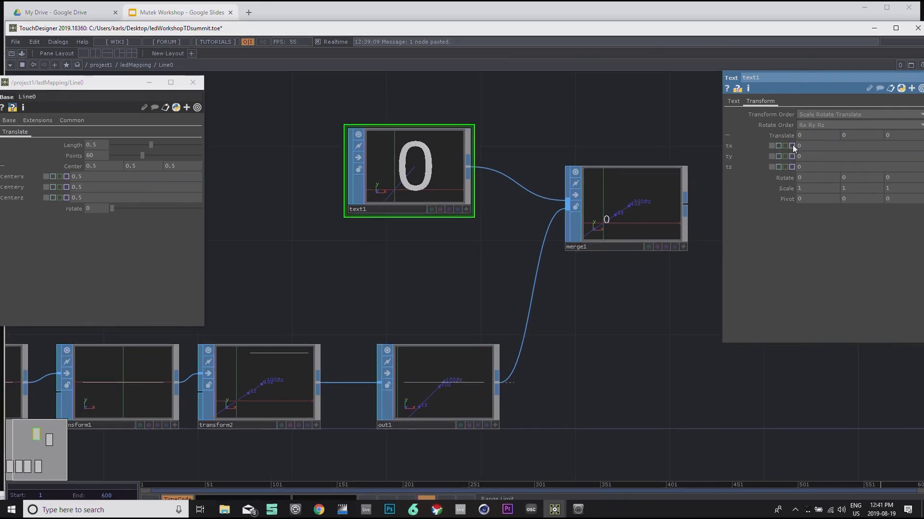
# Step: Activate out1's viewer and turn on point numbers for its geometry in the viewport display options
pyautogui.click(495, 425)
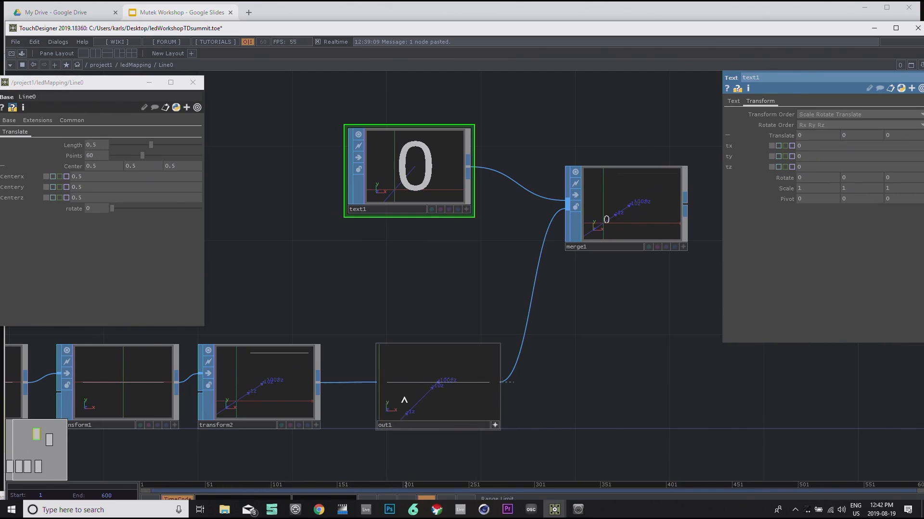
pyautogui.rightClick(472, 407)
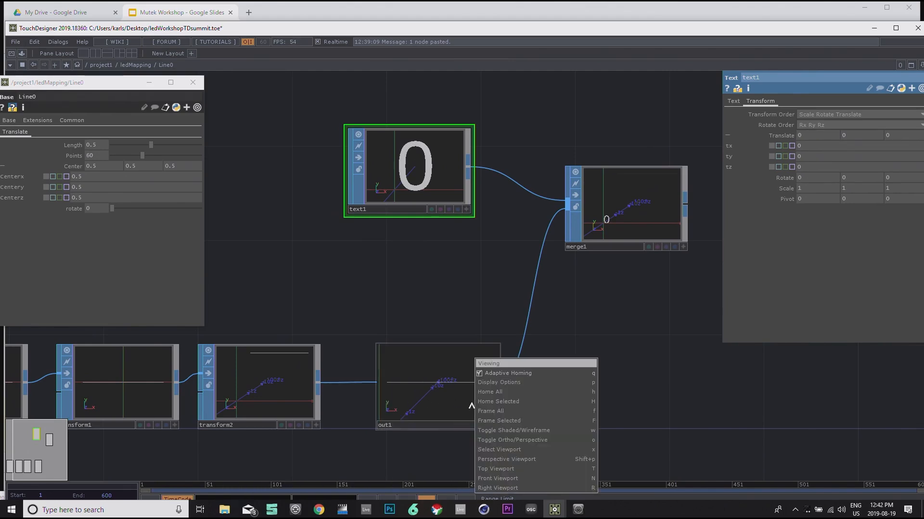
pyautogui.click(503, 383)
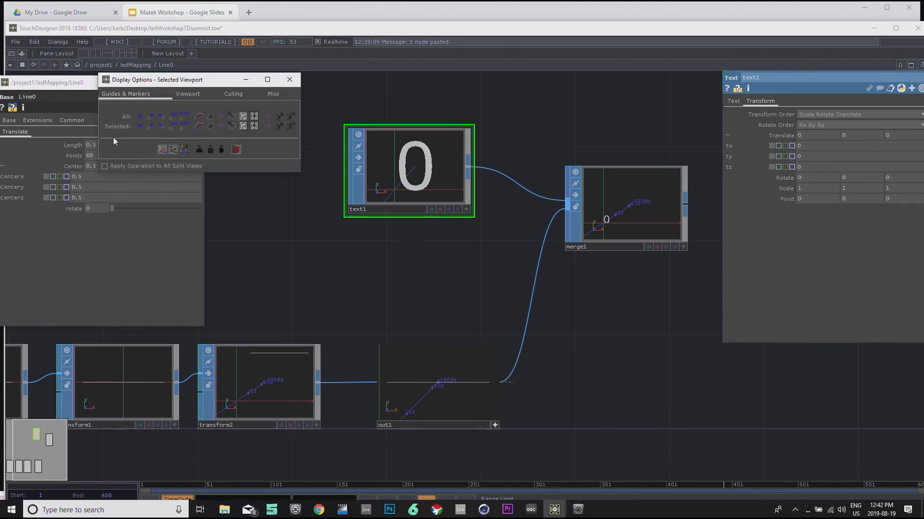
pyautogui.click(150, 125)
pyautogui.scroll(5, 382, 381)
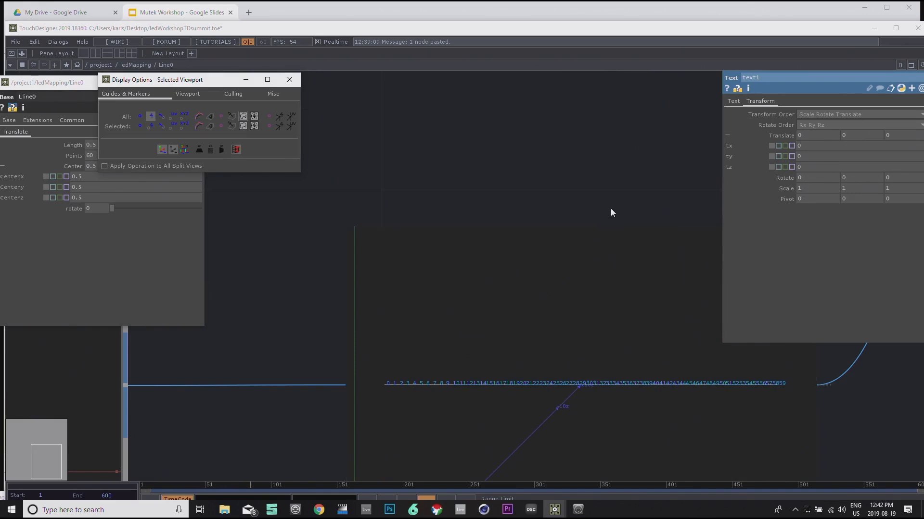
# Step: Set text1's Translate X to the Python expression op('out1').points[0].x
pyautogui.click(805, 145)
pyautogui.moveTo(806, 146); pyautogui.dragTo(795, 147)
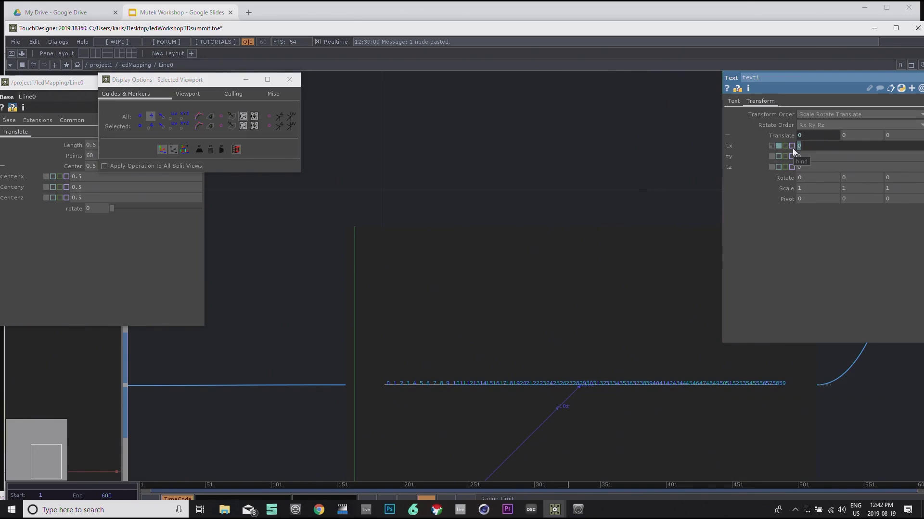
pyautogui.scroll(-3, 490, 172)
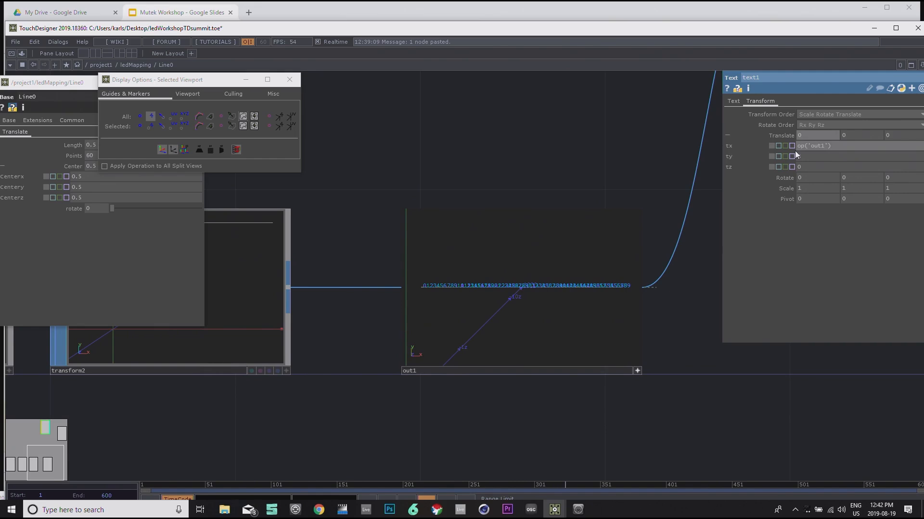
pyautogui.write('.points')
pyautogui.write('.x')
pyautogui.press('Return')
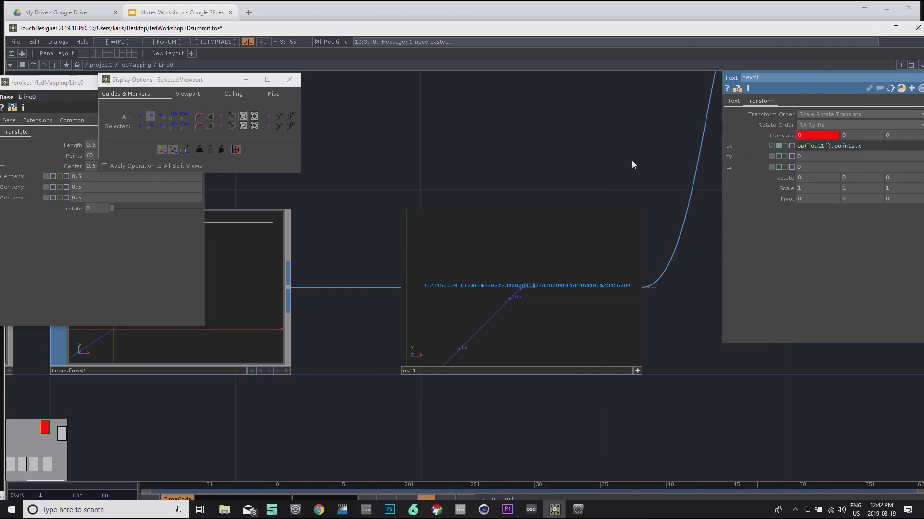
pyautogui.click(855, 145)
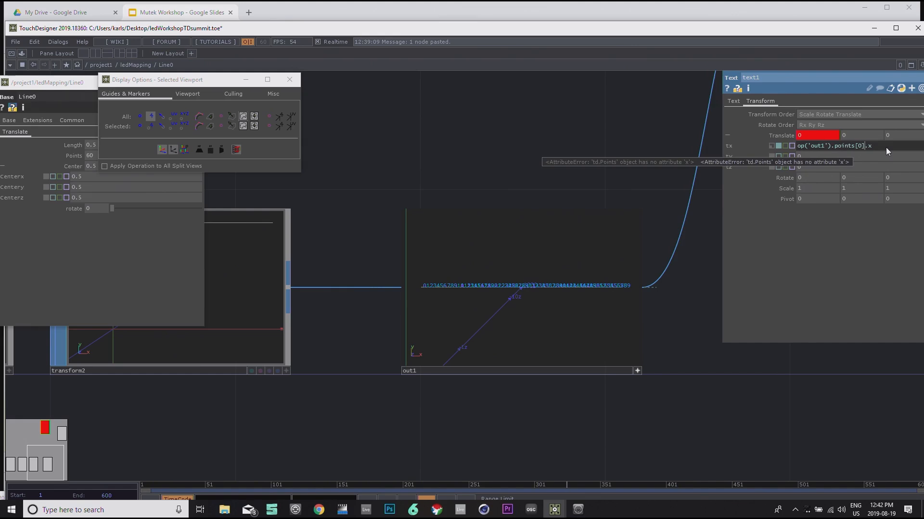
pyautogui.click(587, 159)
pyautogui.moveTo(600, 206); pyautogui.dragTo(614, 351)
pyautogui.moveTo(603, 215); pyautogui.dragTo(590, 331)
pyautogui.scroll(-4, 613, 256)
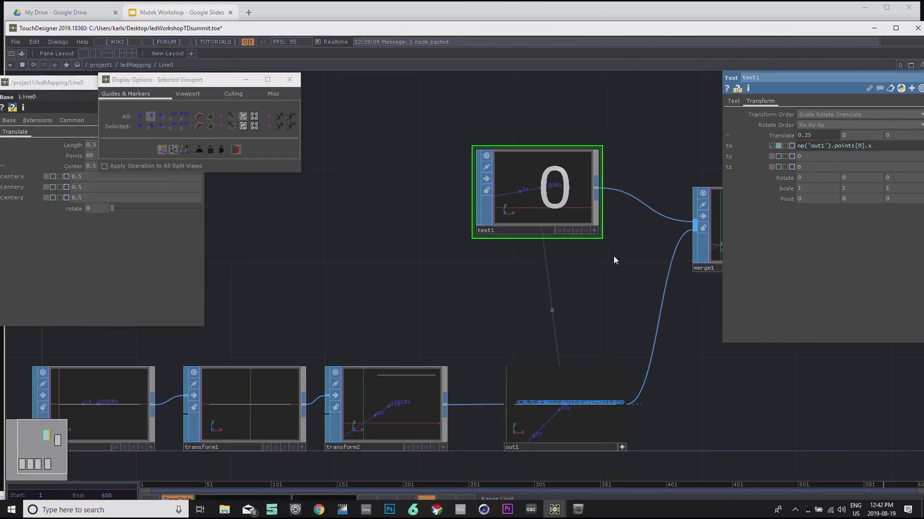
pyautogui.moveTo(619, 265); pyautogui.dragTo(541, 263)
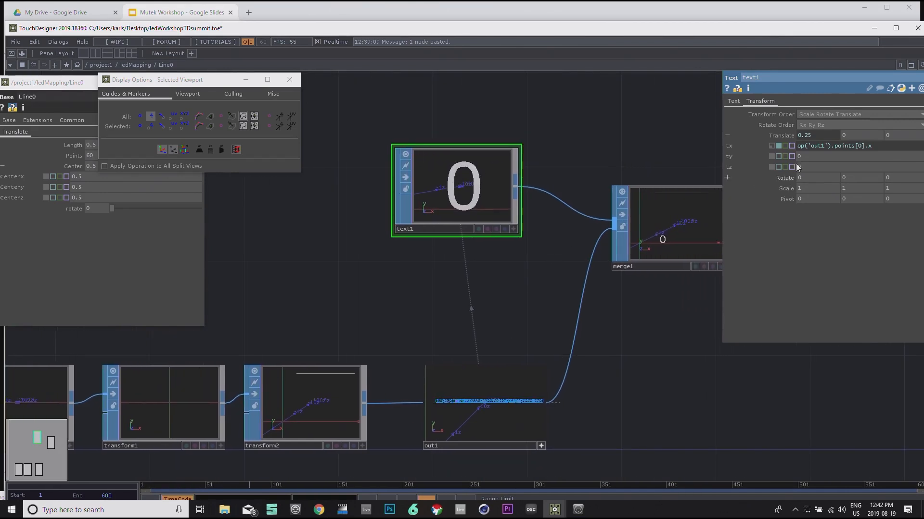
# Step: Copy the Translate X expression into text1's Translate Y and change it to op('out1').points[0].y
pyautogui.click(880, 146)
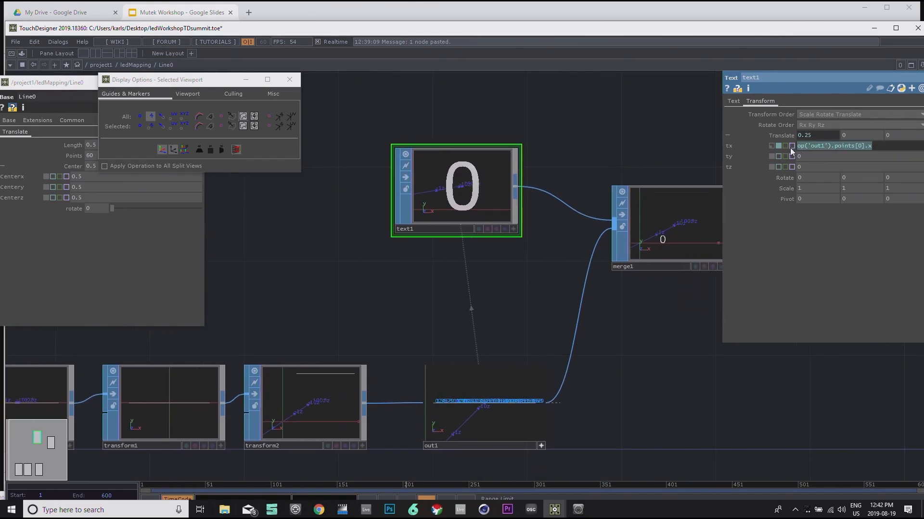
pyautogui.hotkey('ctrl', 'c')
pyautogui.click(814, 157)
pyautogui.hotkey('ctrl', 'v')
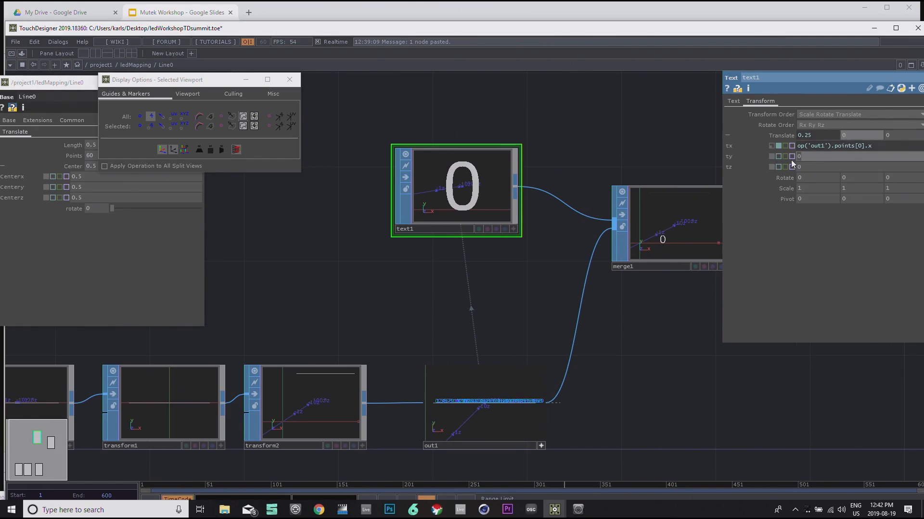
pyautogui.press('BackSpace')
pyautogui.write('y')
pyautogui.press('Return')
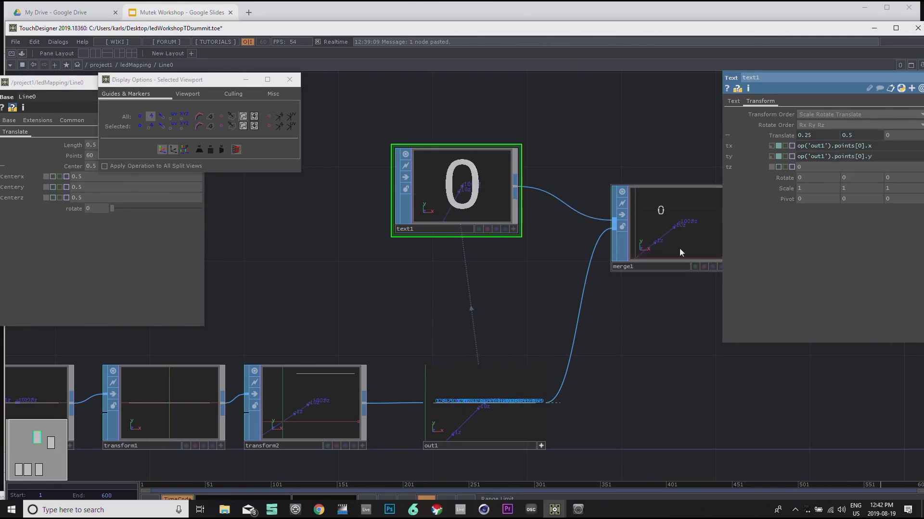
pyautogui.moveTo(667, 154); pyautogui.dragTo(618, 146)
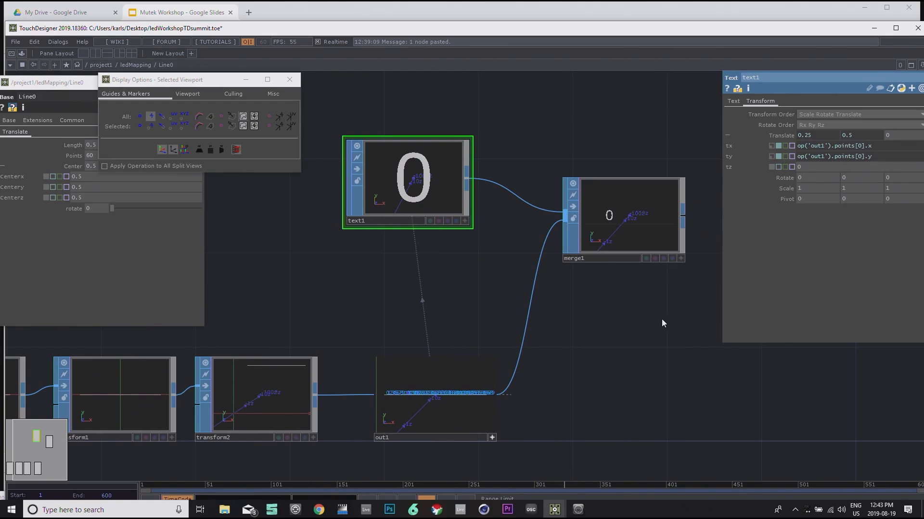
# Step: Turn on the Compare flag of merge1 and deactivate out1's viewer
pyautogui.click(647, 258)
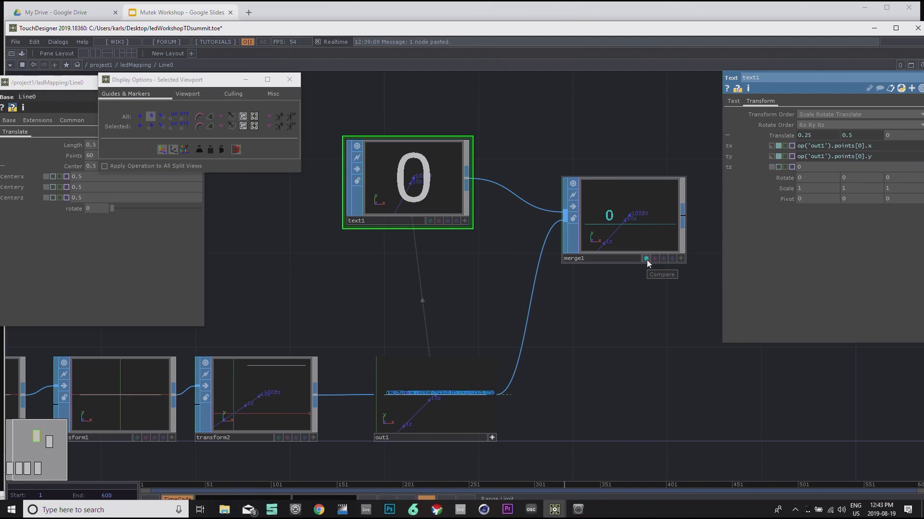
pyautogui.click(492, 437)
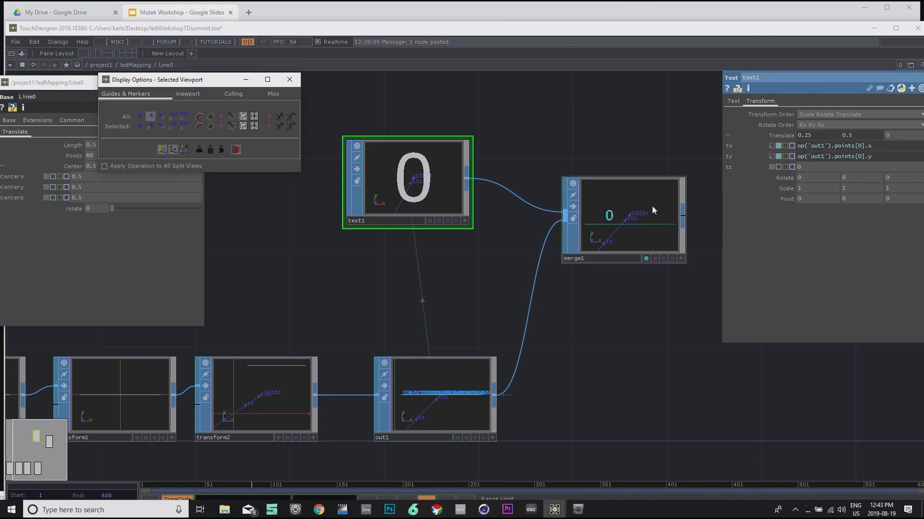
pyautogui.scroll(-3, 677, 243)
pyautogui.scroll(3, 677, 243)
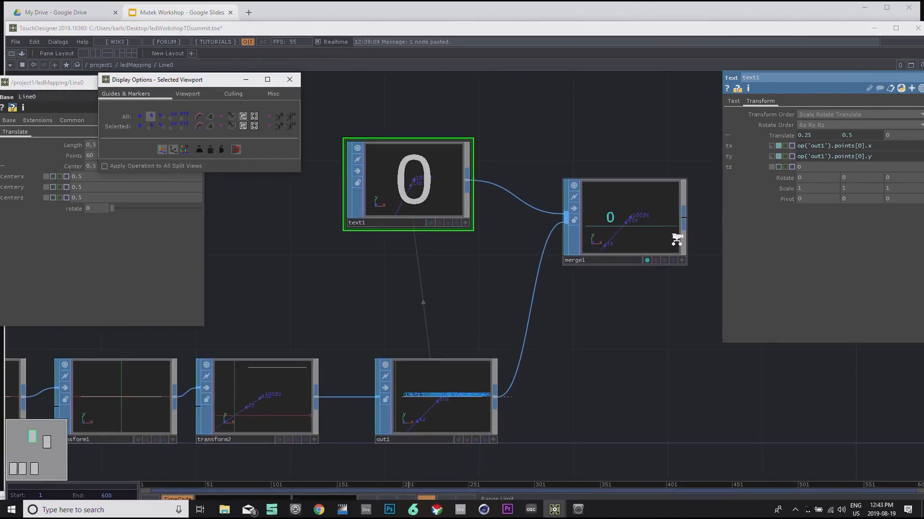
pyautogui.scroll(2, 677, 238)
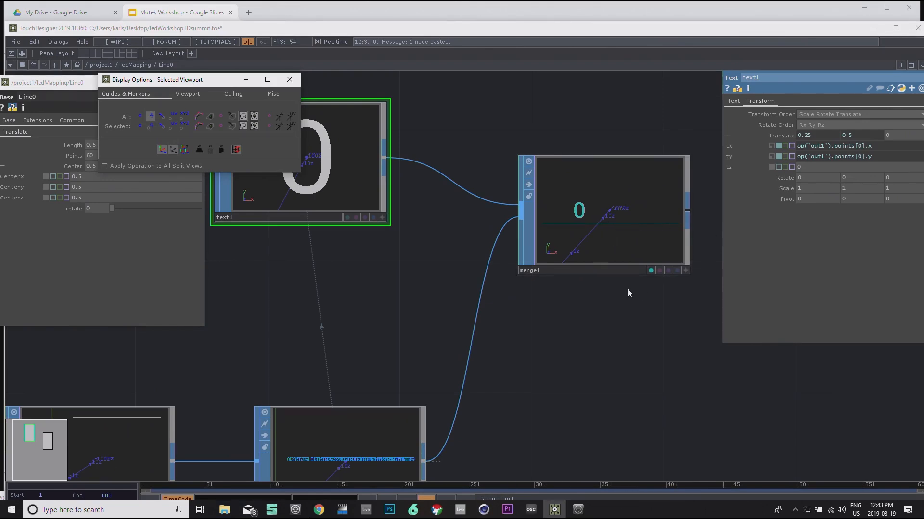
pyautogui.scroll(-2, 628, 292)
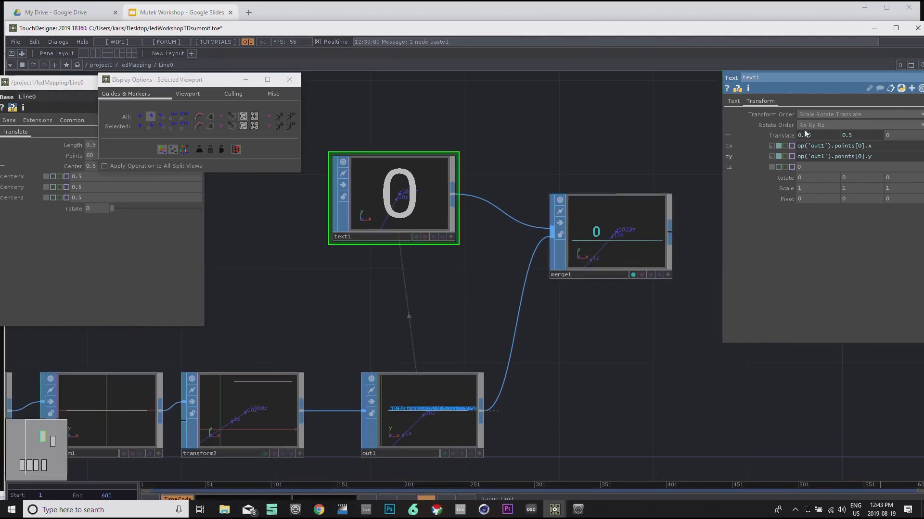
# Step: Review text1's text settings and merge1's inputs, and compare the point information of merge1 and out1
pyautogui.click(733, 101)
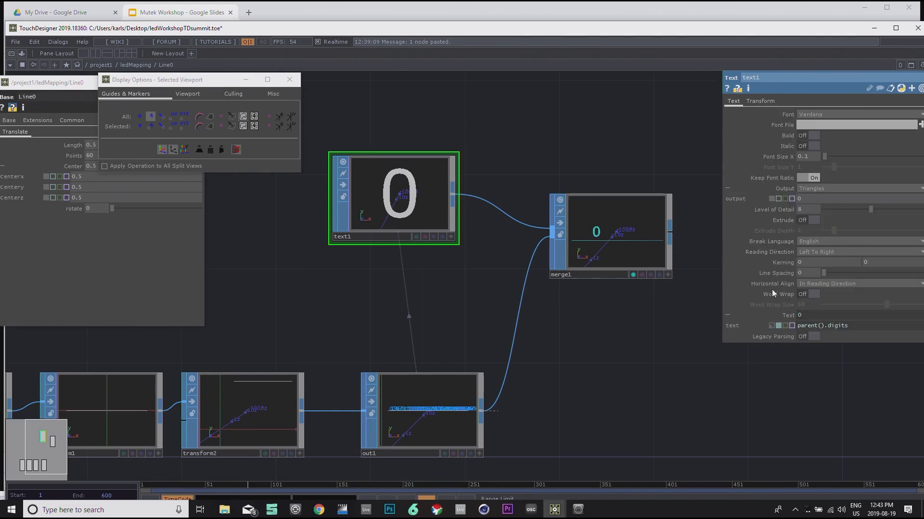
pyautogui.click(626, 253)
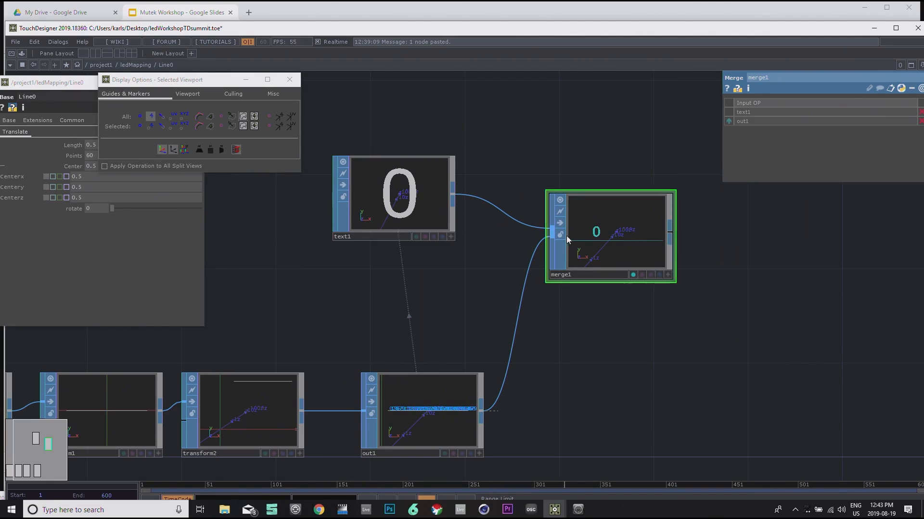
pyautogui.click(547, 218)
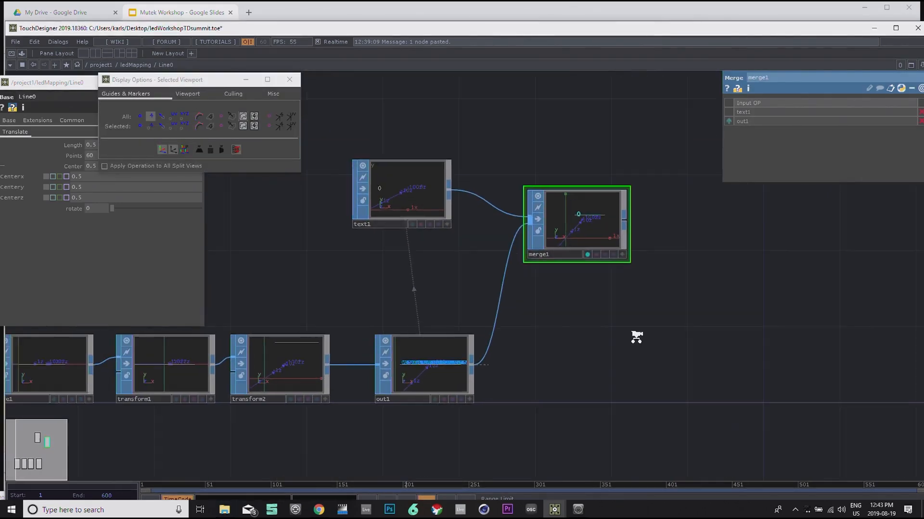
pyautogui.middleClick(584, 231)
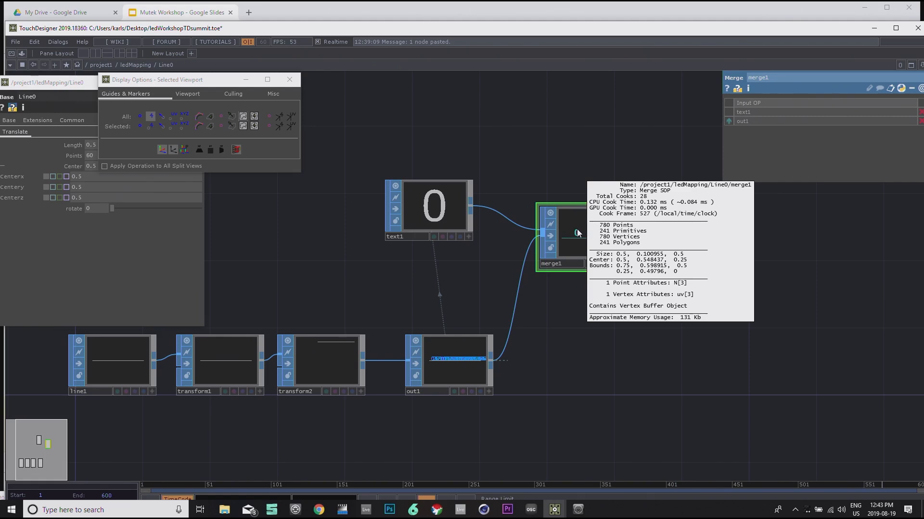
pyautogui.middleClick(474, 352)
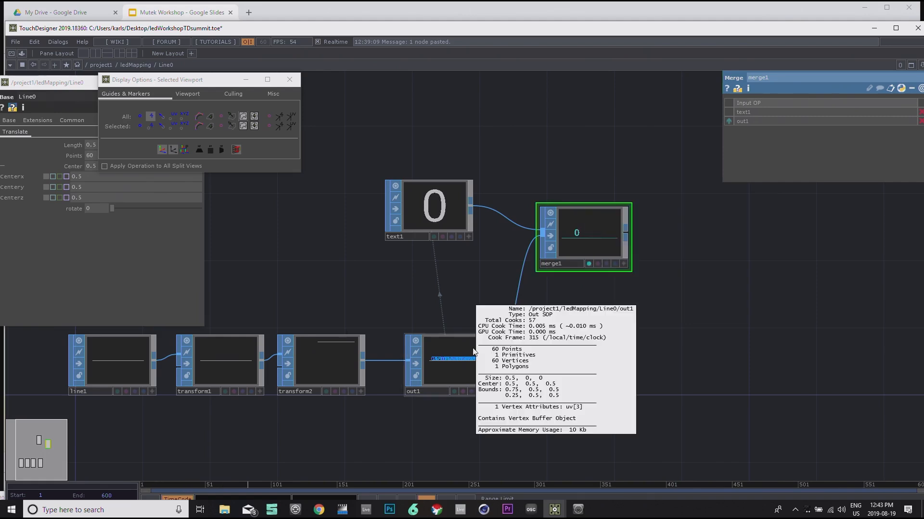
pyautogui.middleClick(595, 235)
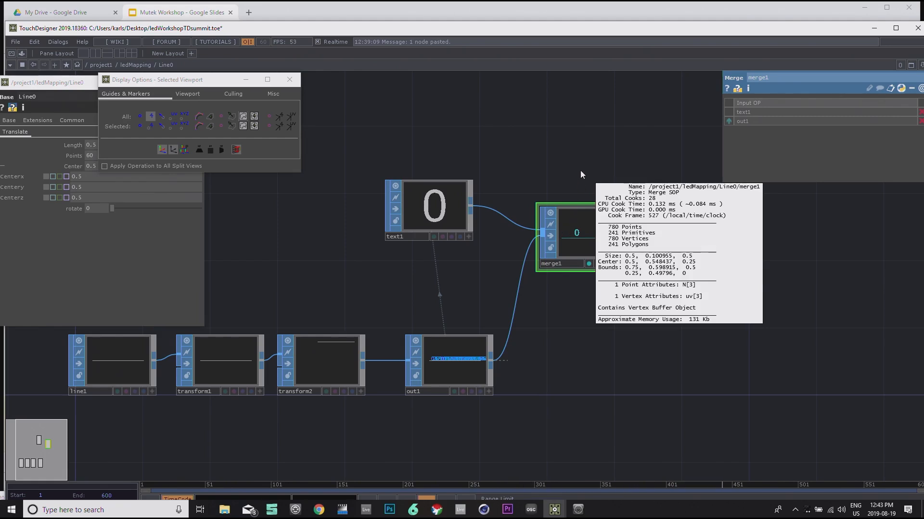
# Step: Add an Out SOP connected to merge1's output inside Line0
pyautogui.moveTo(571, 149); pyautogui.dragTo(536, 147)
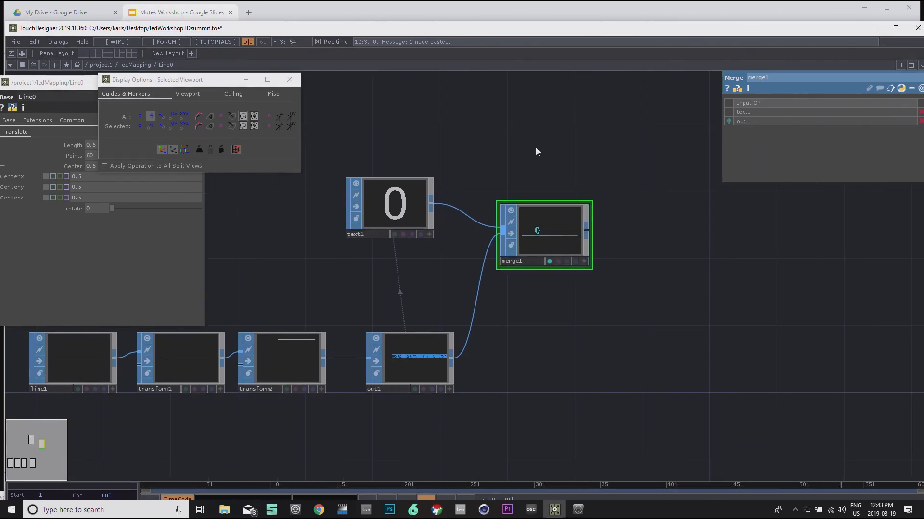
pyautogui.click(585, 233)
pyautogui.write('out')
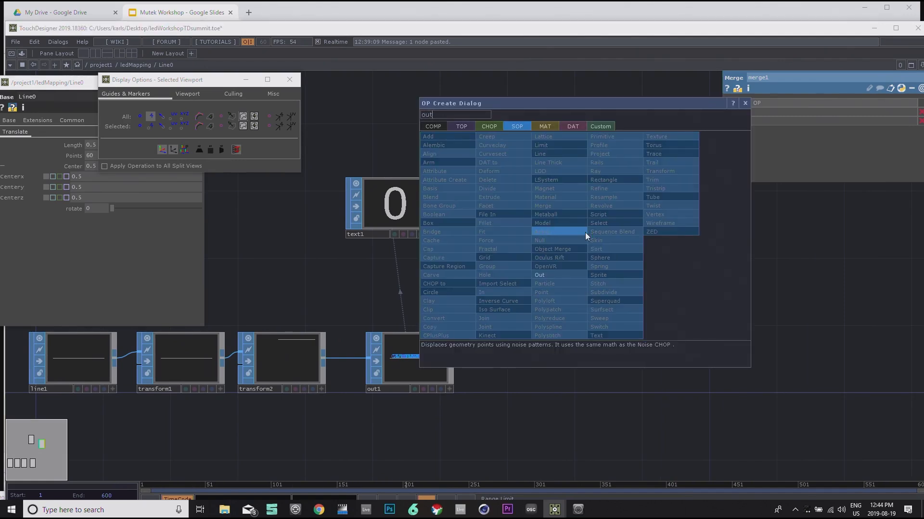
pyautogui.click(569, 274)
pyautogui.click(656, 230)
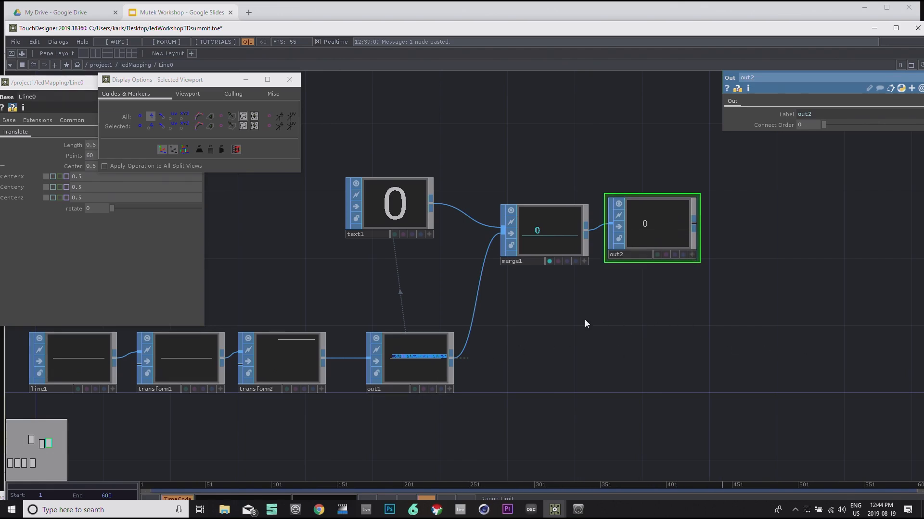
# Step: Go up to the ledMapping network, add a Merge SOP above merge1 and rename it mergeViz
pyautogui.press('u')
pyautogui.scroll(-5, 513, 224)
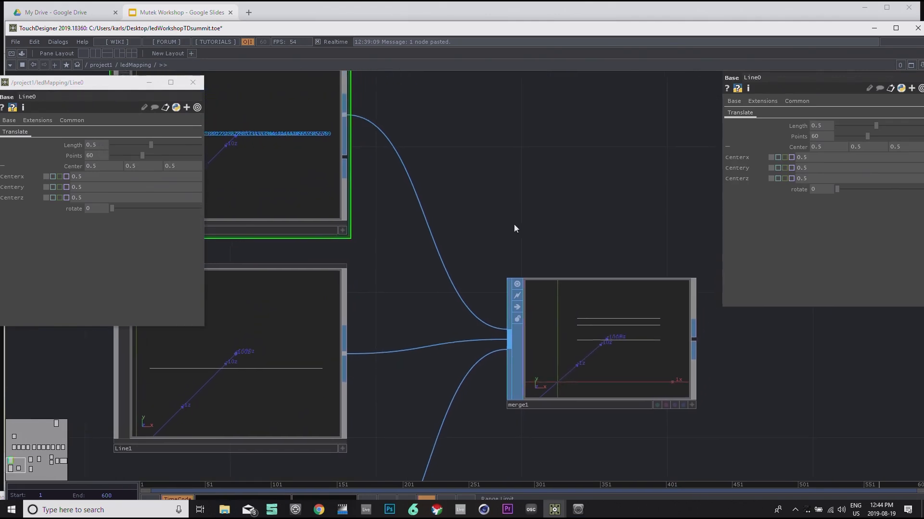
pyautogui.scroll(4, 527, 324)
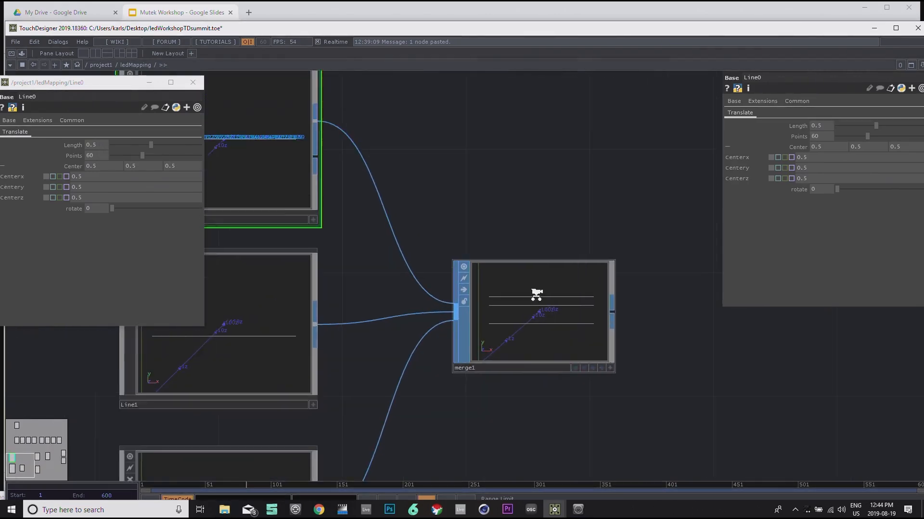
pyautogui.moveTo(543, 205); pyautogui.dragTo(534, 248)
pyautogui.press('Tab')
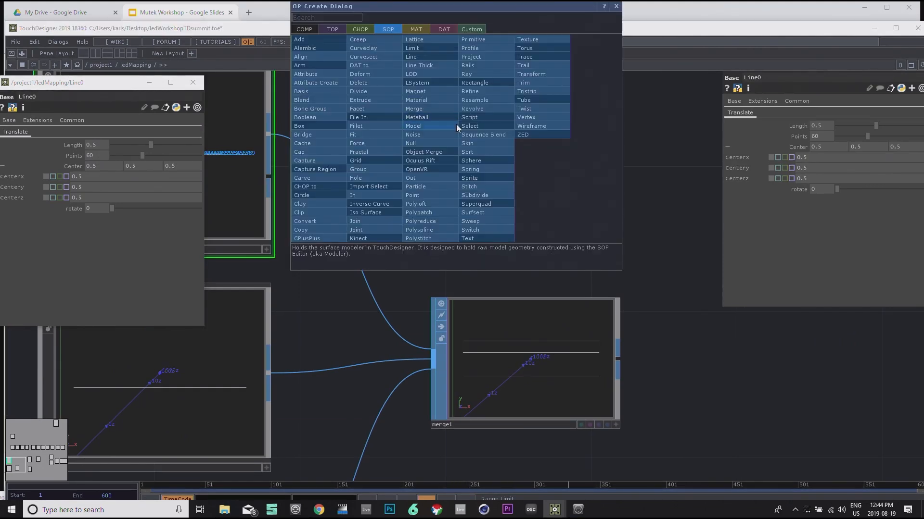
pyautogui.write('mer')
pyautogui.click(443, 110)
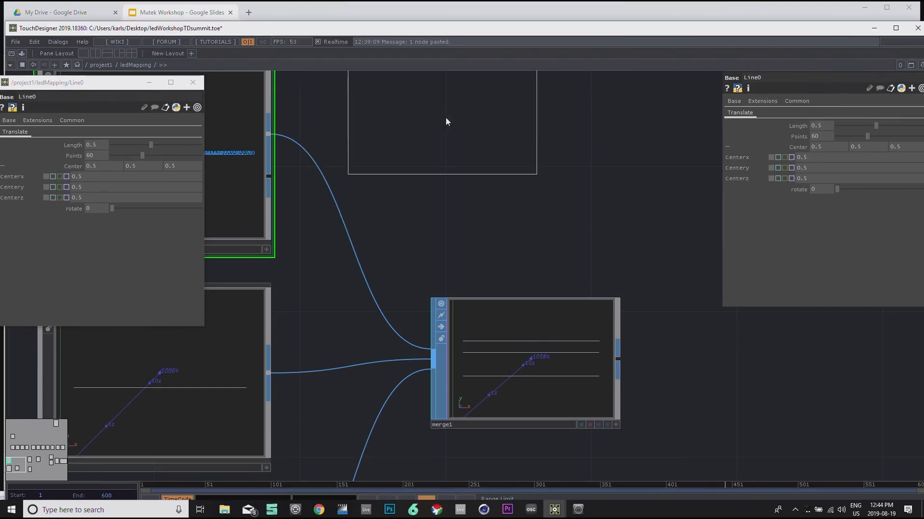
pyautogui.click(522, 140)
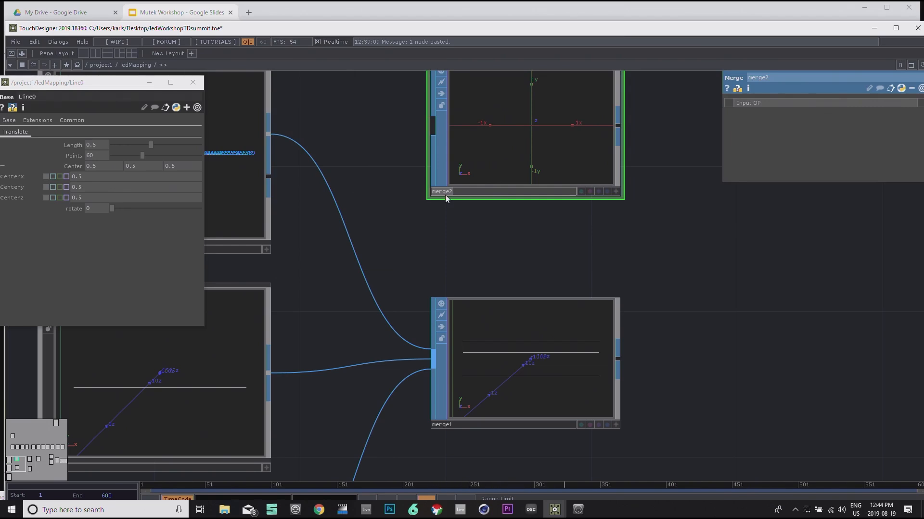
pyautogui.write('z')
pyautogui.press('Return')
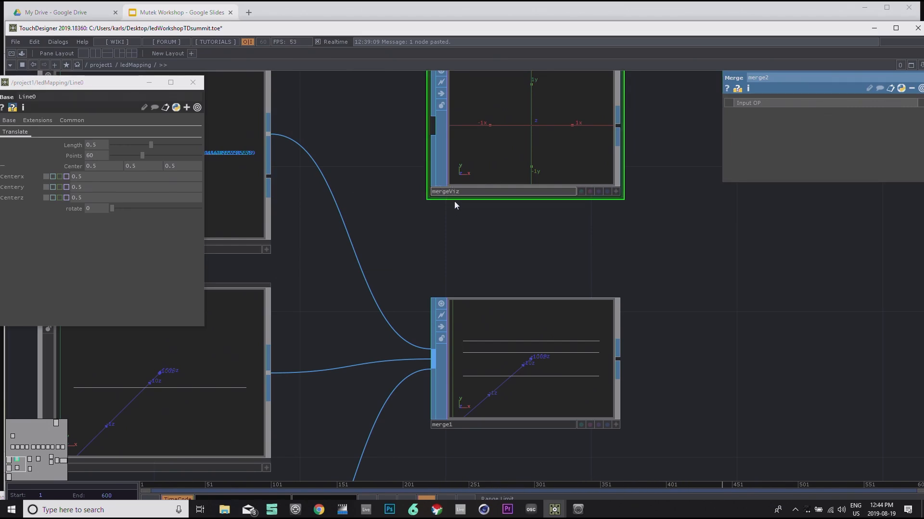
# Step: Connect Line0's second output to mergeViz and turn on mergeViz's Compare flag
pyautogui.moveTo(269, 176); pyautogui.dragTo(432, 127)
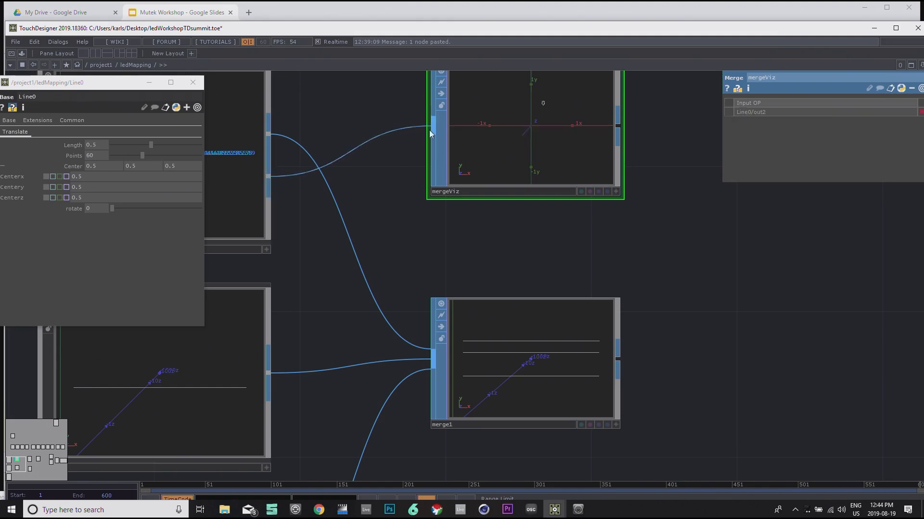
pyautogui.click(580, 192)
pyautogui.moveTo(560, 221)
pyautogui.mouseDown()
pyautogui.moveTo(704, 238)
pyautogui.moveTo(662, 246)
pyautogui.moveTo(579, 206)
pyautogui.mouseUp()
pyautogui.scroll(-3, 639, 245)
pyautogui.scroll(-5, 685, 267)
pyautogui.moveTo(674, 302); pyautogui.dragTo(438, 370)
pyautogui.scroll(2, 684, 268)
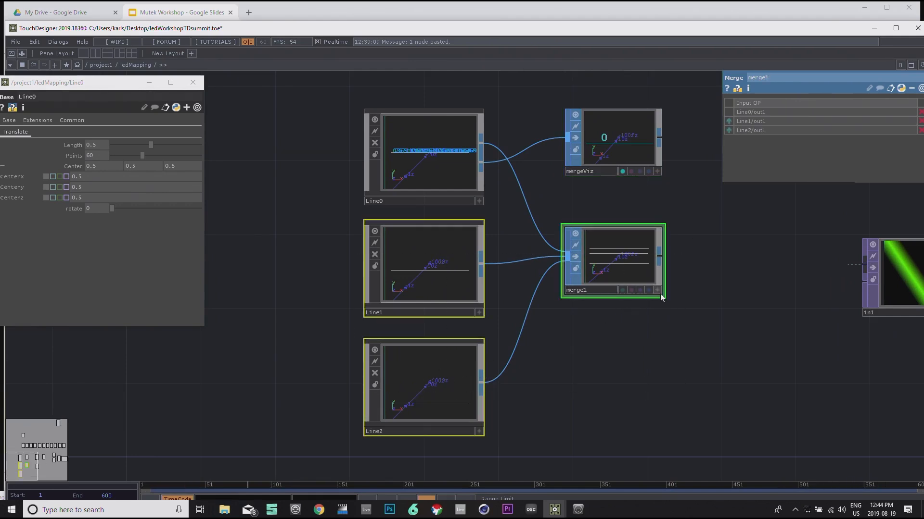
pyautogui.moveTo(678, 329); pyautogui.dragTo(668, 329)
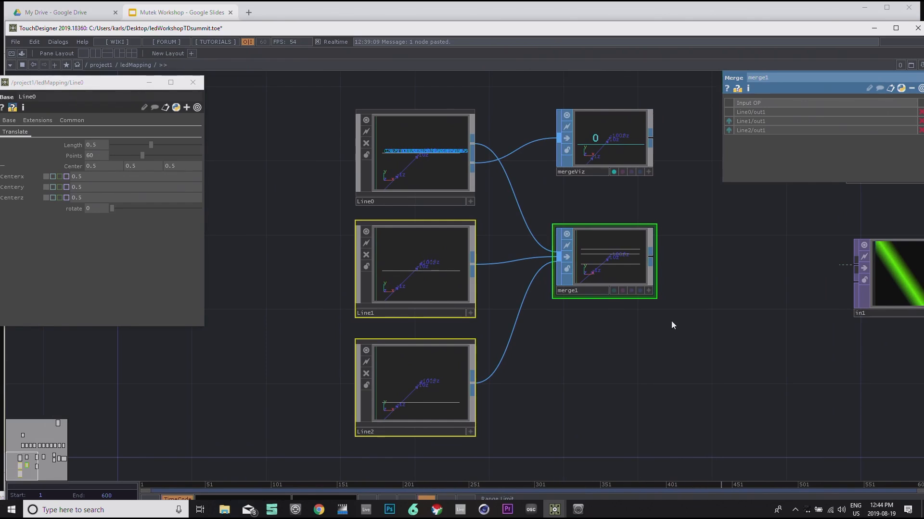
pyautogui.click(637, 337)
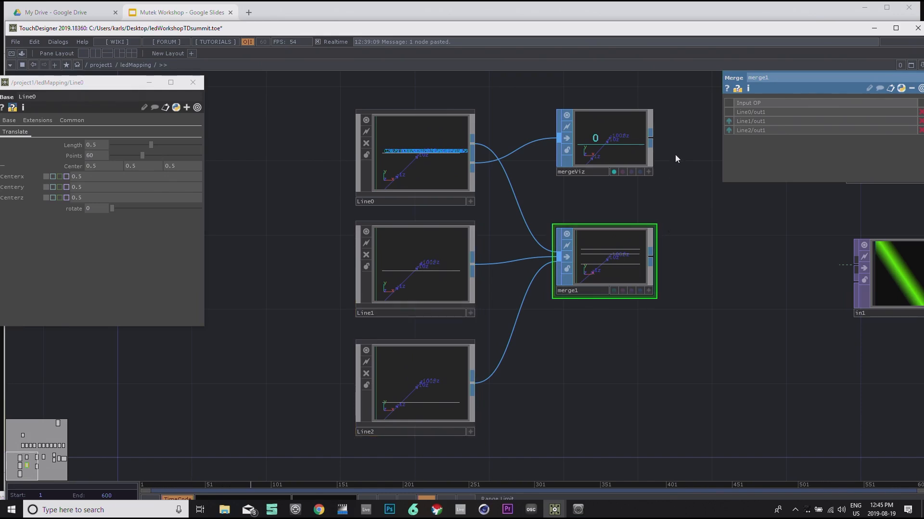
# Step: Delete the outdated Line1 and Line2 components below Line0
pyautogui.click(451, 168)
pyautogui.rightClick(449, 168)
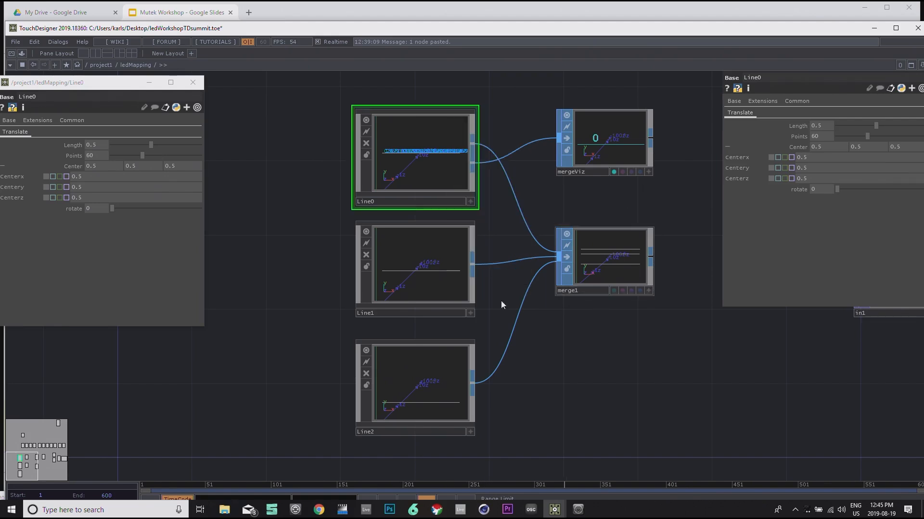
pyautogui.moveTo(488, 243); pyautogui.dragTo(413, 399)
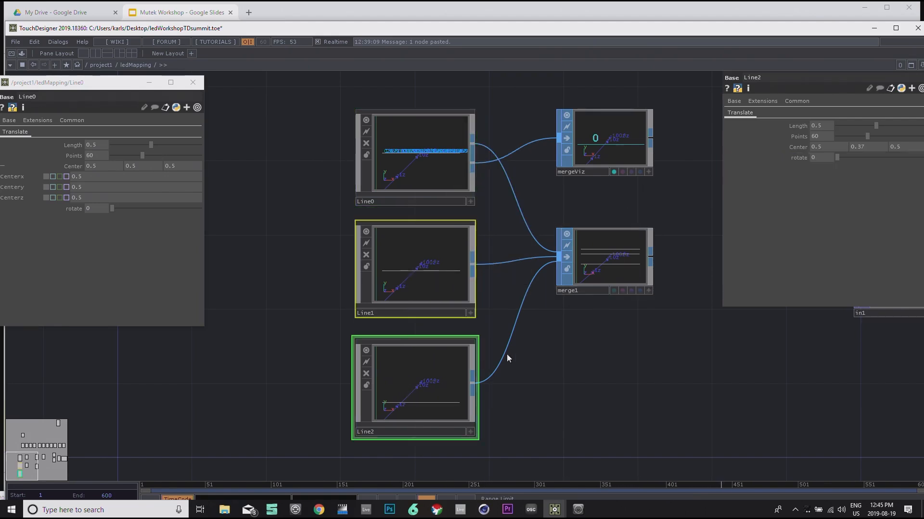
pyautogui.press('Delete')
# Step: Turn off the point numbers in Line0's viewer through its display options
pyautogui.click(446, 172)
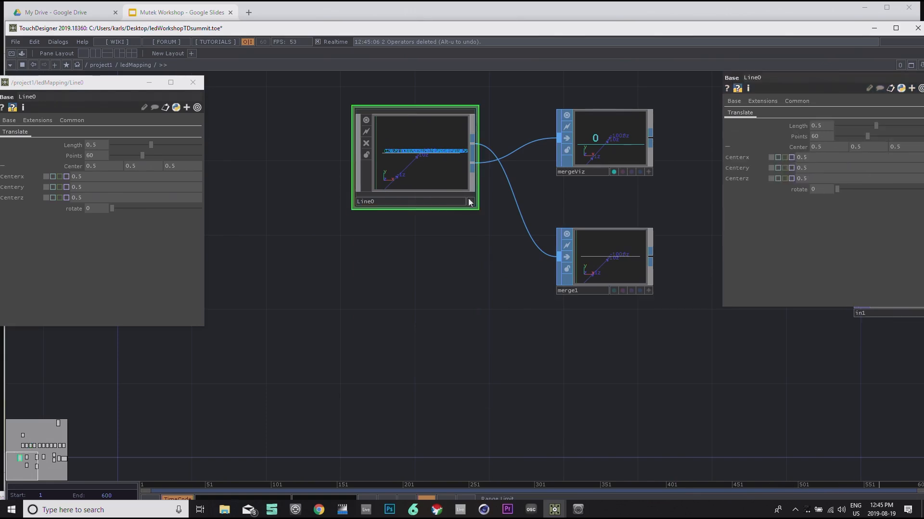
pyautogui.rightClick(458, 181)
pyautogui.click(483, 158)
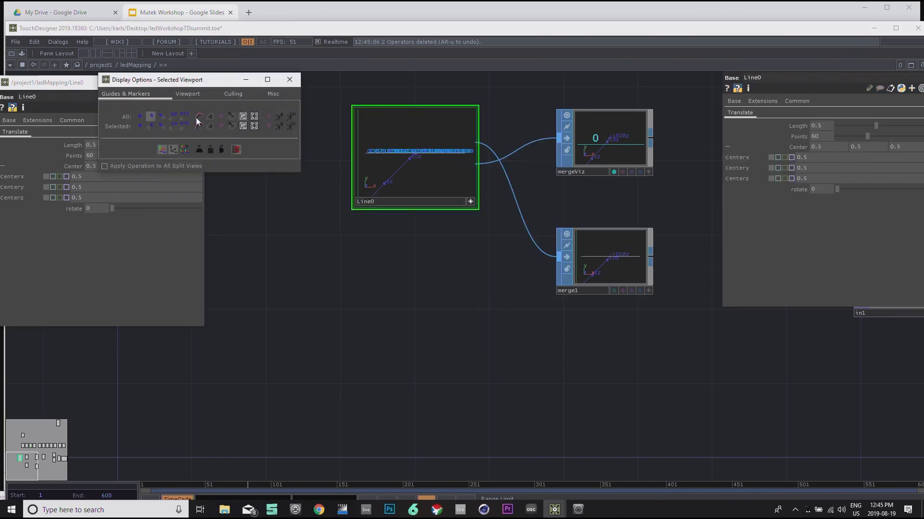
pyautogui.click(471, 202)
pyautogui.moveTo(452, 252); pyautogui.dragTo(421, 252)
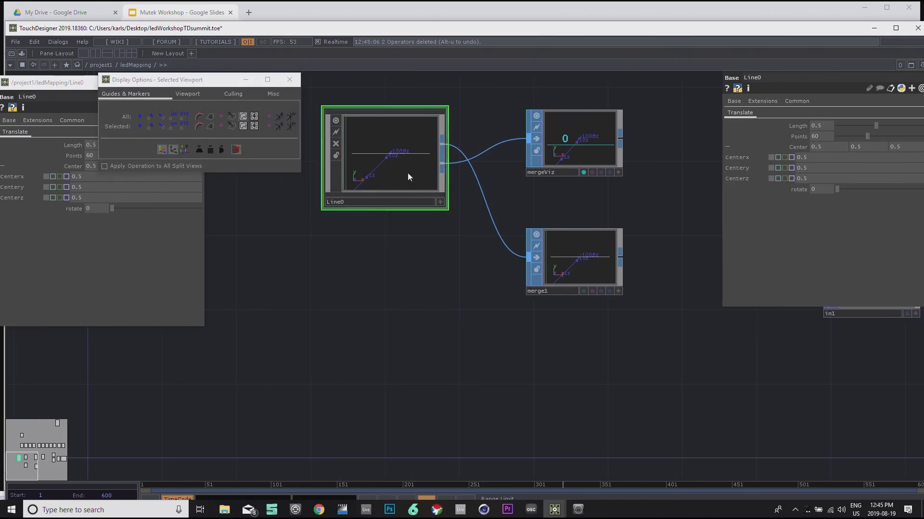
# Step: Duplicate Line0 twice, stacking the two copies below it
pyautogui.hotkey('ctrl', 'c')
pyautogui.hotkey('ctrl', 'v')
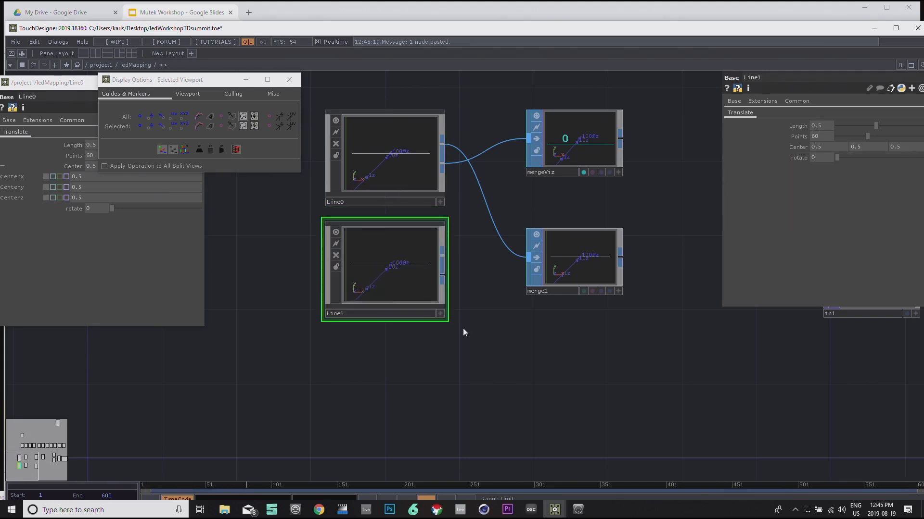
pyautogui.hotkey('ctrl', 'v')
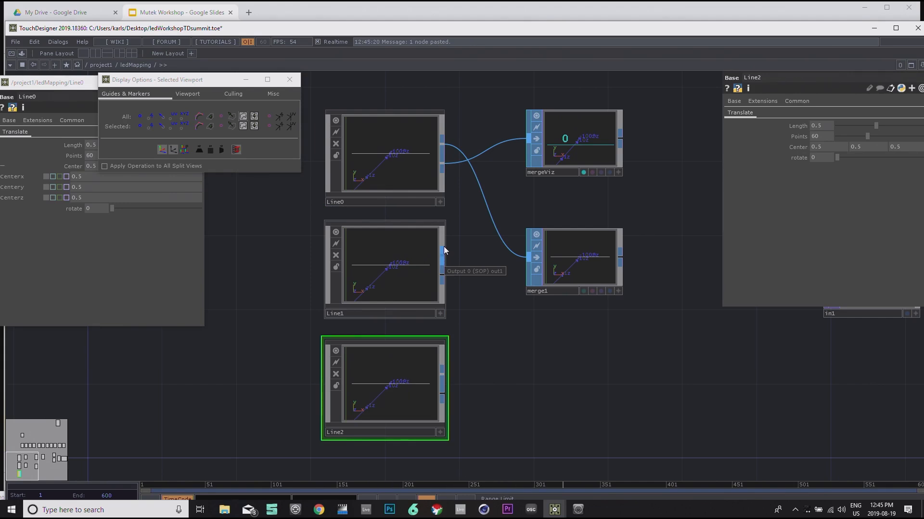
# Step: Connect the first outputs of Line1 and Line2 to merge1 and their second outputs to mergeViz
pyautogui.moveTo(444, 246); pyautogui.dragTo(528, 258)
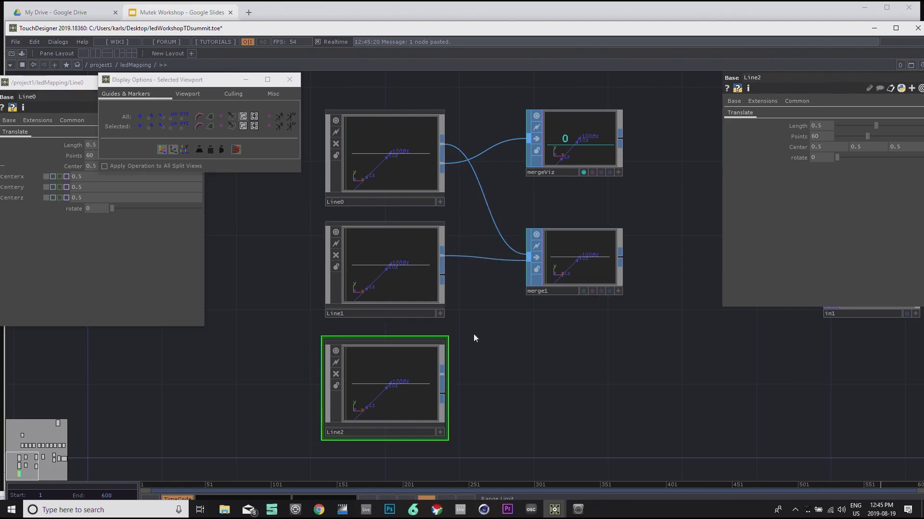
pyautogui.moveTo(443, 376); pyautogui.dragTo(528, 259)
pyautogui.moveTo(443, 275); pyautogui.dragTo(526, 142)
pyautogui.moveTo(443, 392); pyautogui.dragTo(530, 152)
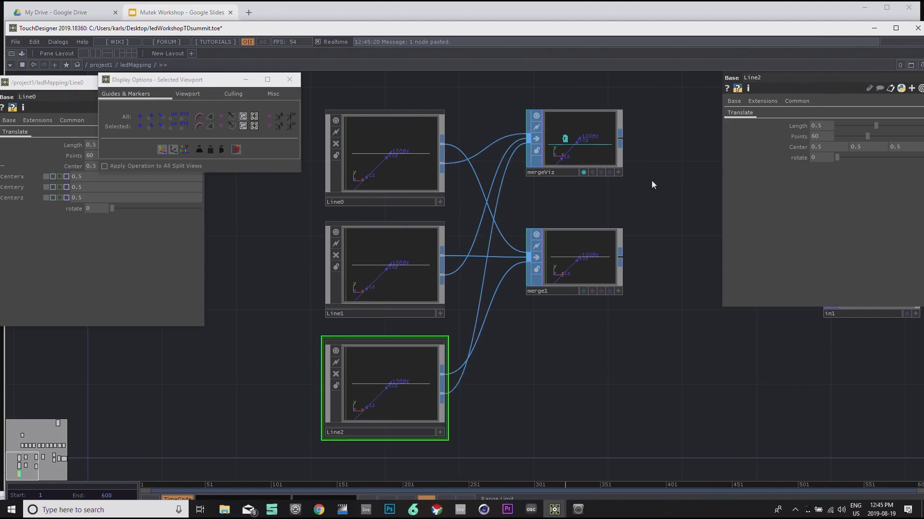
# Step: Move mergeViz and merge1 together a little down and farther away from the Line components
pyautogui.moveTo(655, 145); pyautogui.dragTo(588, 279, button='right')
pyautogui.moveTo(589, 279); pyautogui.dragTo(618, 331)
pyautogui.click(572, 285)
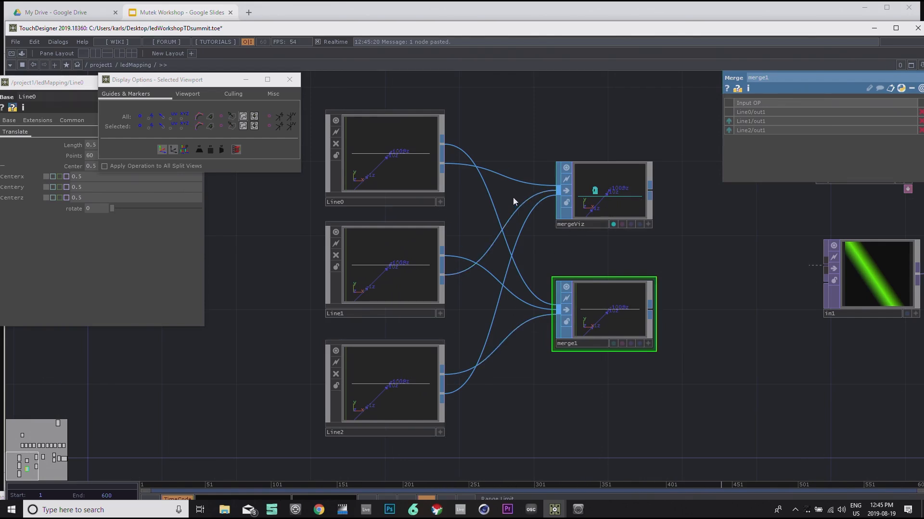
# Step: Duplicate Line2 below itself and connect the copy's first output to merge1 and its second to mergeViz
pyautogui.moveTo(500, 369); pyautogui.dragTo(488, 281)
pyautogui.scroll(-1, 501, 341)
pyautogui.scroll(-2, 500, 341)
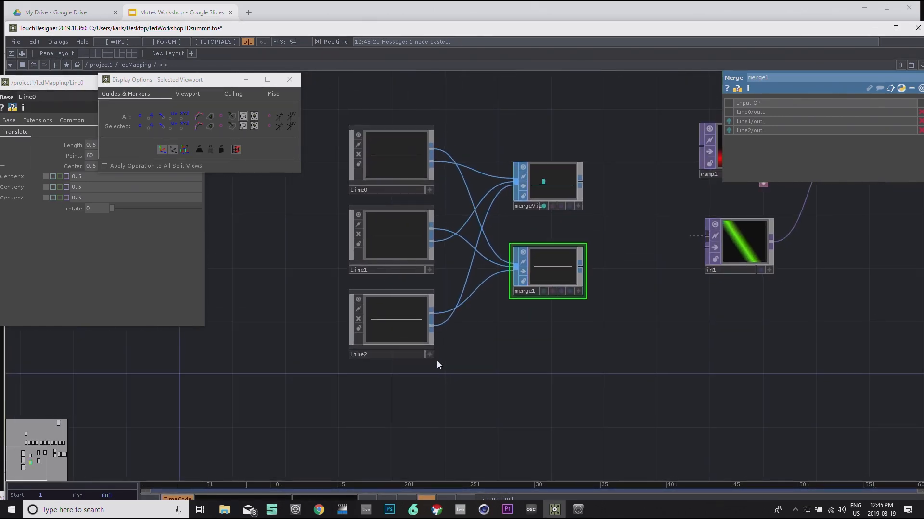
pyautogui.click(412, 340)
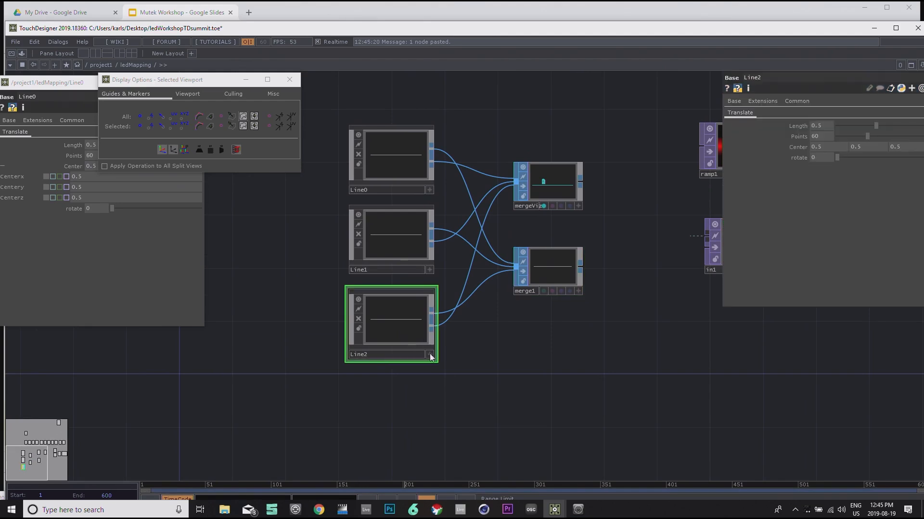
pyautogui.hotkey('ctrl', 'c')
pyautogui.hotkey('ctrl', 'v')
pyautogui.moveTo(433, 390); pyautogui.dragTo(515, 267)
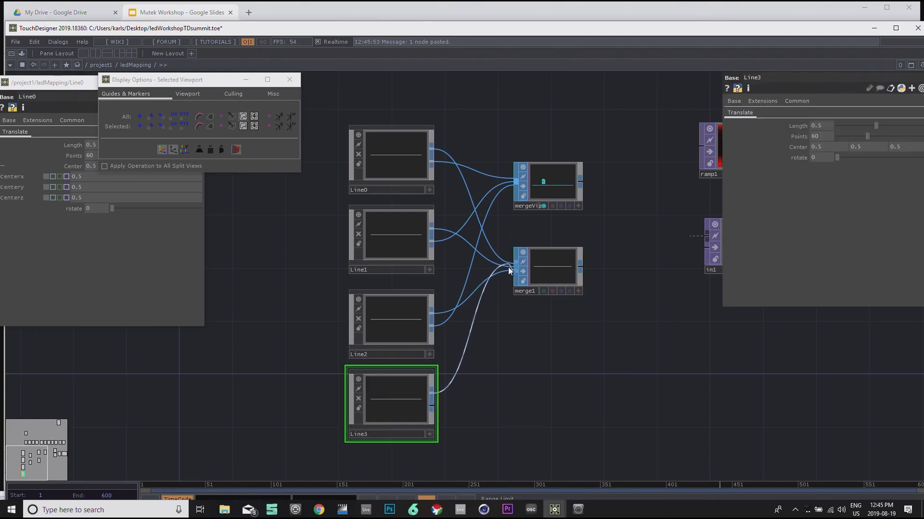
pyautogui.moveTo(435, 408); pyautogui.dragTo(531, 187)
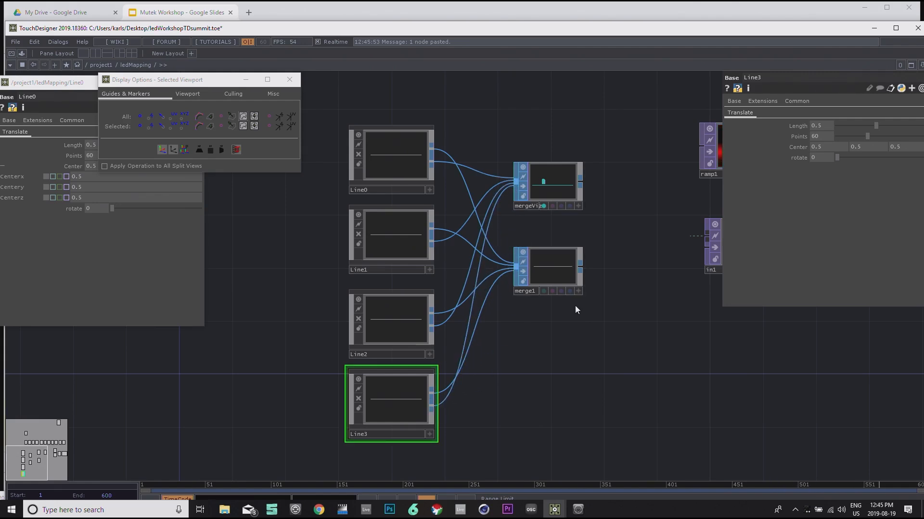
# Step: Examine how the four Line components feed mergeViz and merge1, and how merge1 connects to null1 and the downstream LED mapping chain
pyautogui.moveTo(628, 318); pyautogui.dragTo(567, 384)
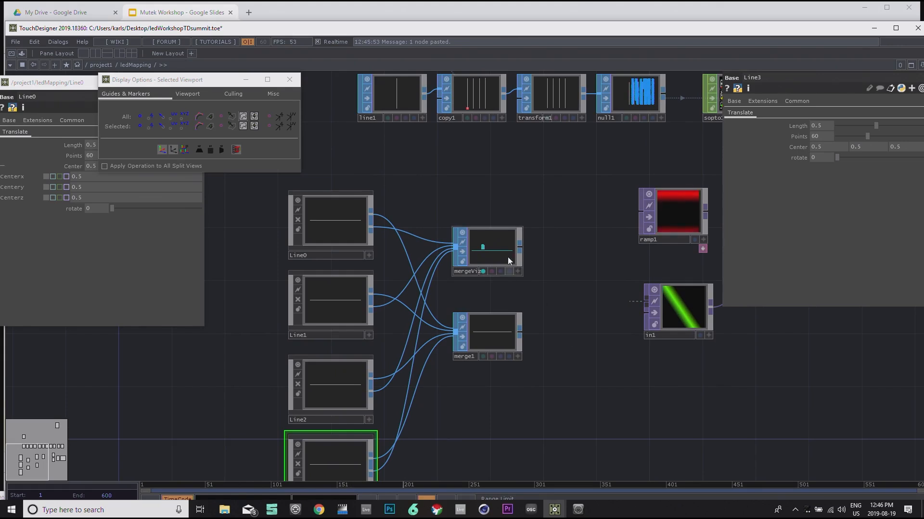
pyautogui.click(341, 239)
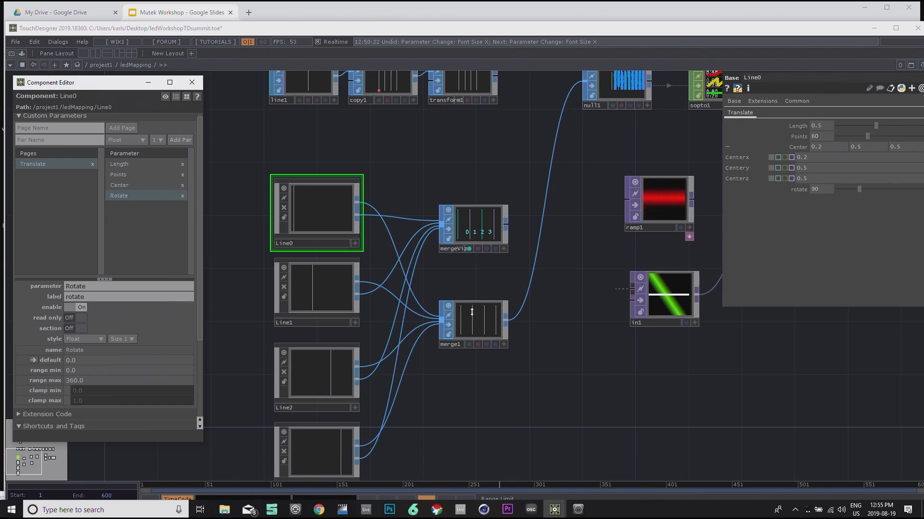
pyautogui.scroll(-5, 573, 371)
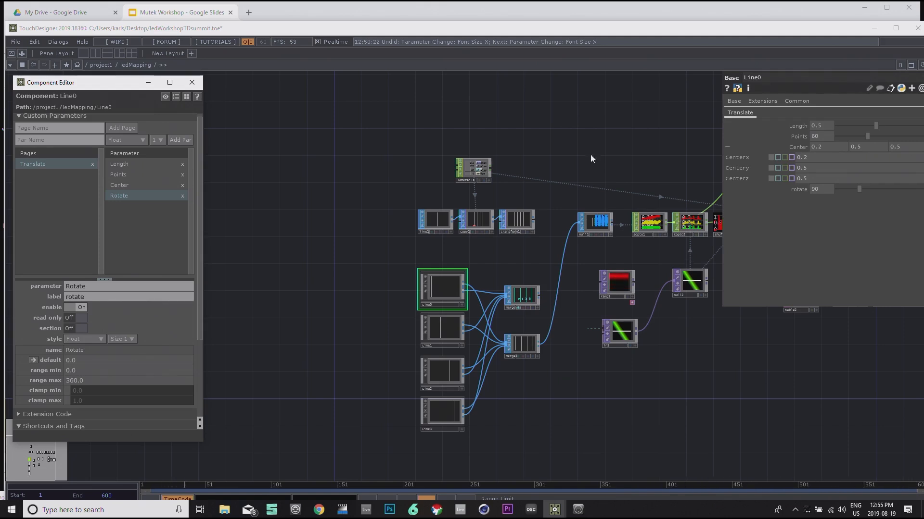
pyautogui.moveTo(453, 248); pyautogui.dragTo(451, 245)
pyautogui.scroll(5, 449, 283)
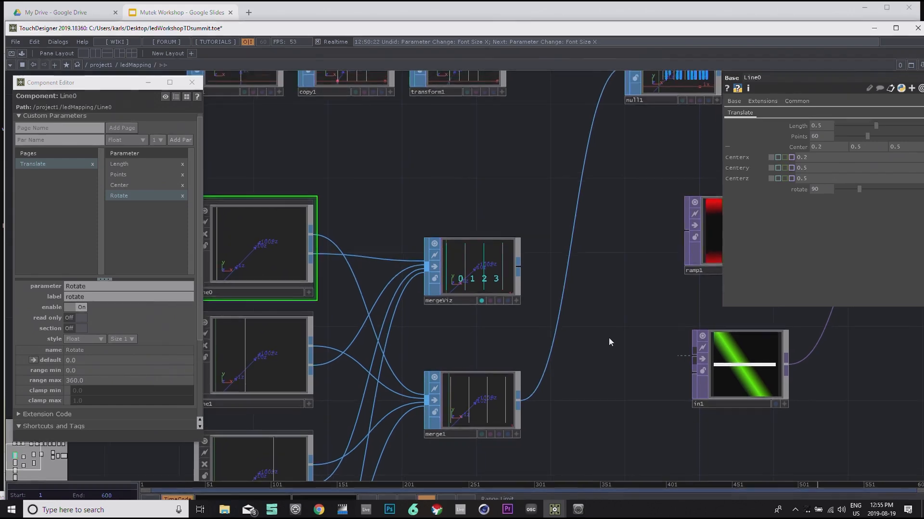
pyautogui.scroll(-3, 608, 340)
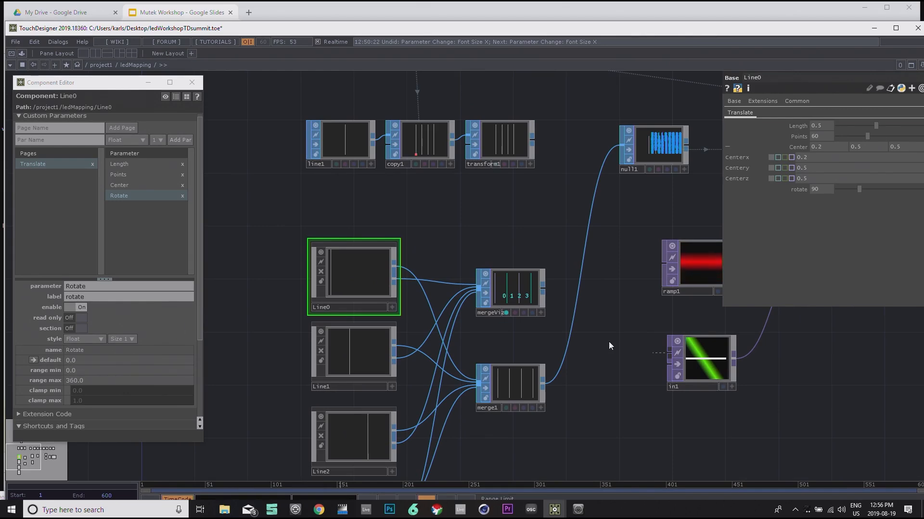
pyautogui.scroll(-5, 593, 370)
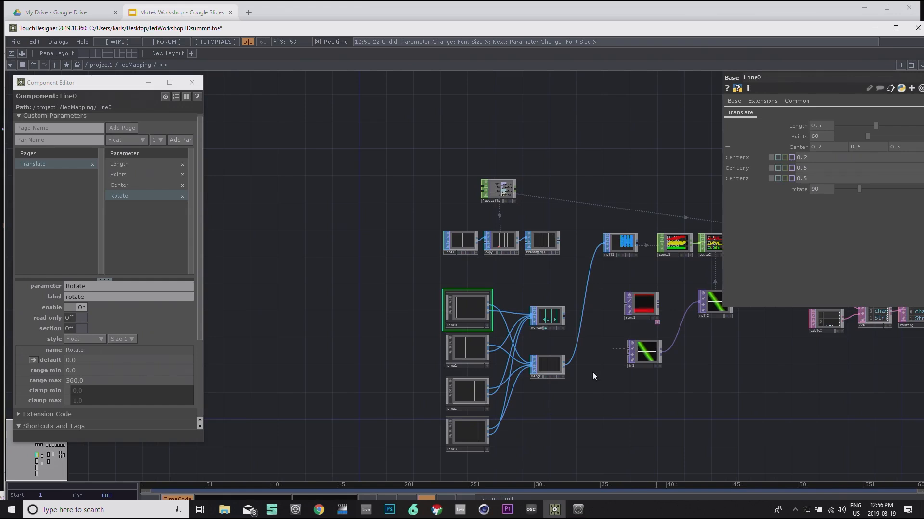
pyautogui.scroll(4, 592, 372)
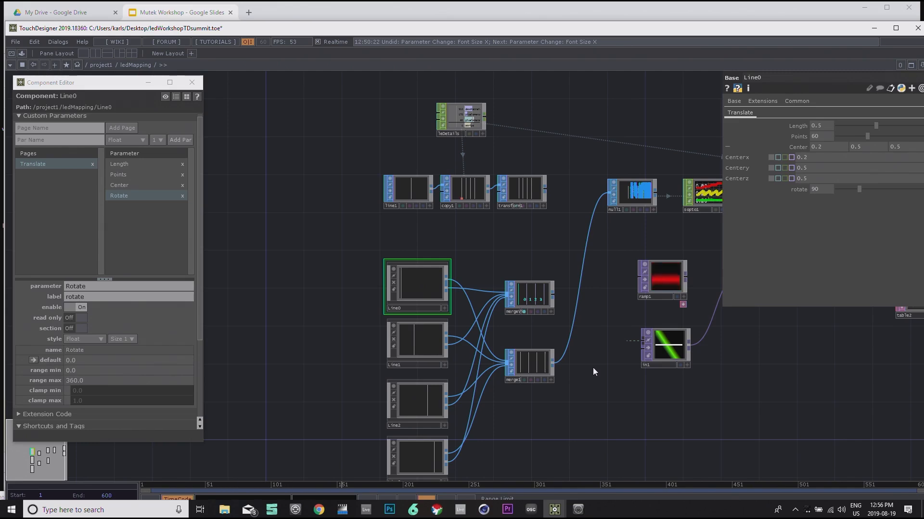
pyautogui.moveTo(599, 398); pyautogui.dragTo(562, 394)
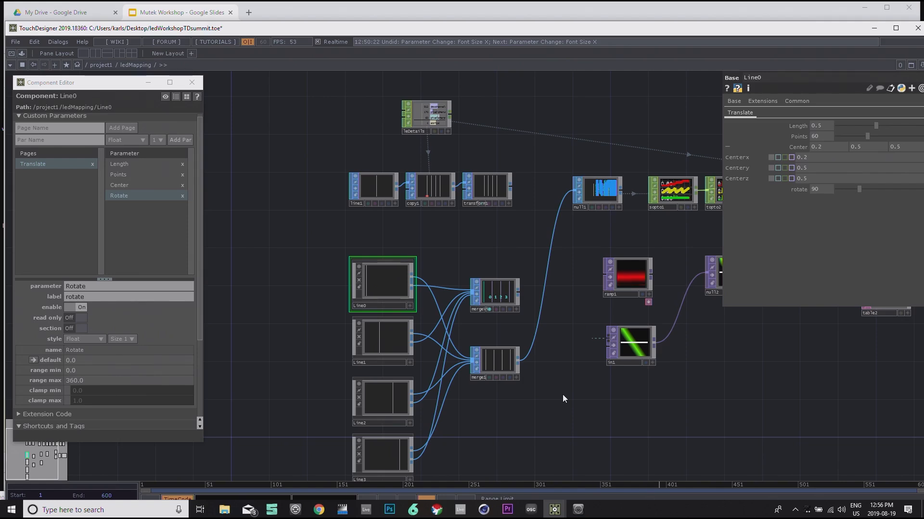
pyautogui.moveTo(751, 376); pyautogui.dragTo(647, 381)
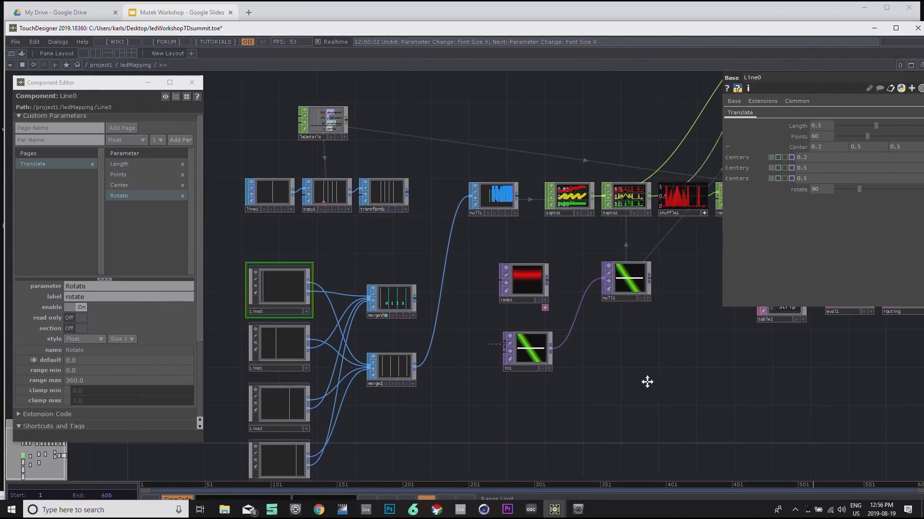
pyautogui.scroll(-2, 648, 381)
pyautogui.scroll(-2, 648, 378)
pyautogui.scroll(5, 622, 389)
pyautogui.moveTo(701, 391); pyautogui.dragTo(800, 413)
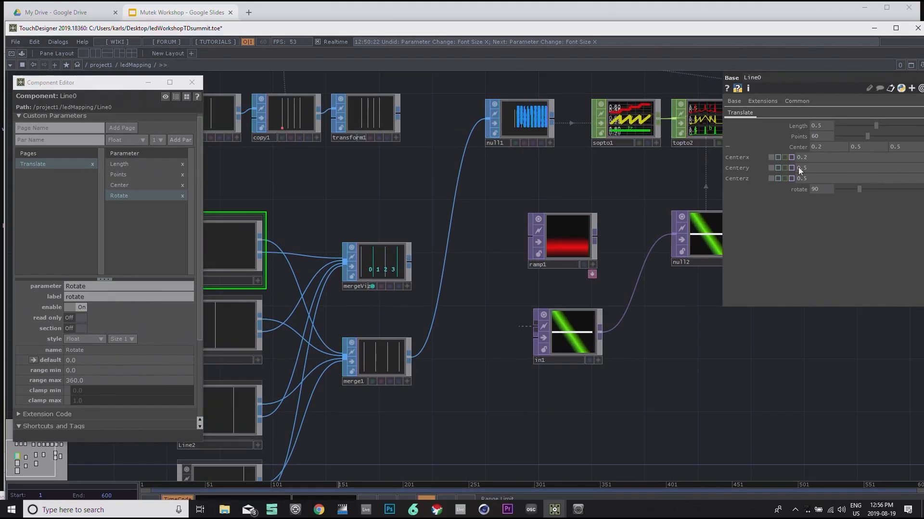
pyautogui.scroll(-2, 670, 319)
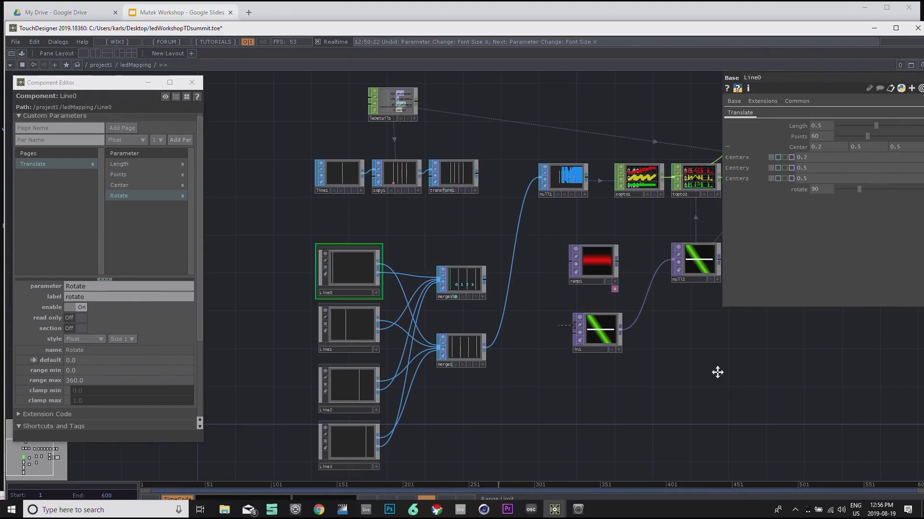
# Step: Move transform1 away from copy1 and shift merge1 and mergeViz apart to make room for new connections
pyautogui.moveTo(717, 373); pyautogui.dragTo(687, 373)
pyautogui.moveTo(559, 134); pyautogui.dragTo(527, 201)
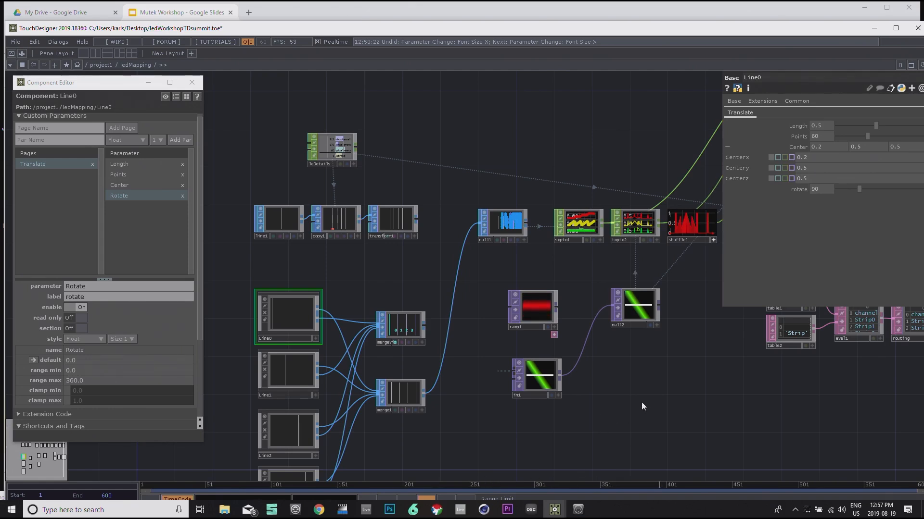
pyautogui.moveTo(650, 400); pyautogui.dragTo(647, 386)
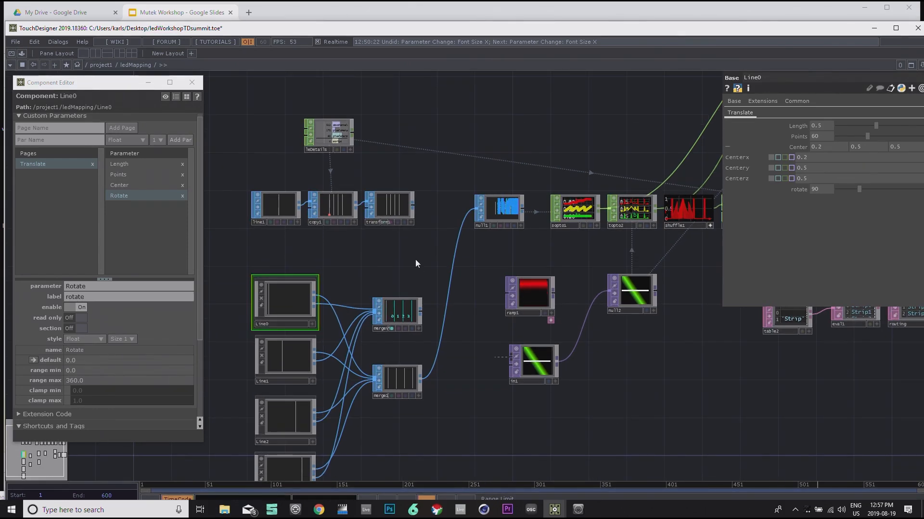
pyautogui.click(400, 217)
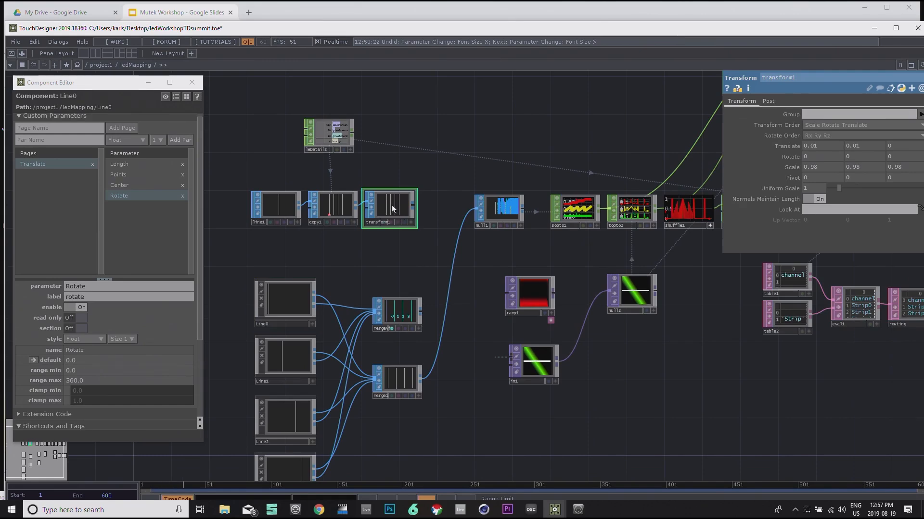
pyautogui.moveTo(437, 165); pyautogui.dragTo(470, 181)
pyautogui.moveTo(500, 230); pyautogui.dragTo(530, 205)
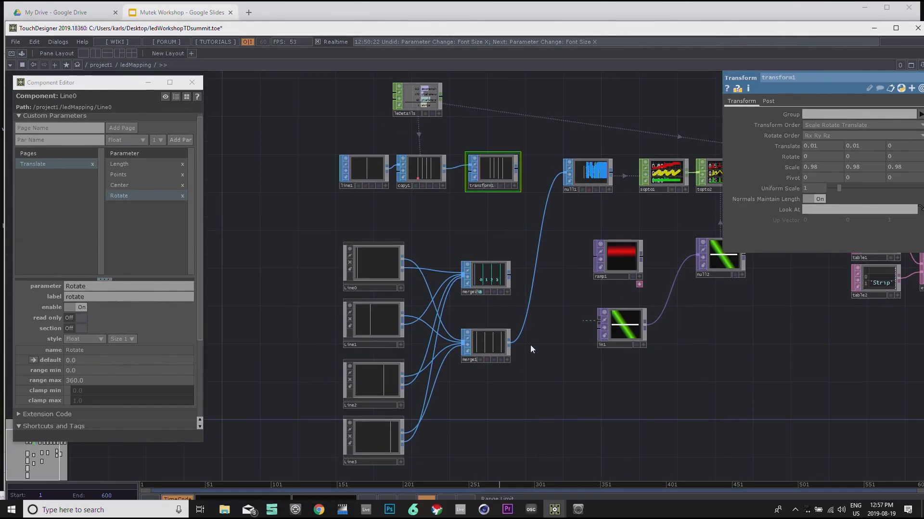
pyautogui.moveTo(499, 346); pyautogui.dragTo(515, 340)
pyautogui.moveTo(506, 283); pyautogui.dragTo(498, 275)
pyautogui.moveTo(514, 163); pyautogui.dragTo(522, 160)
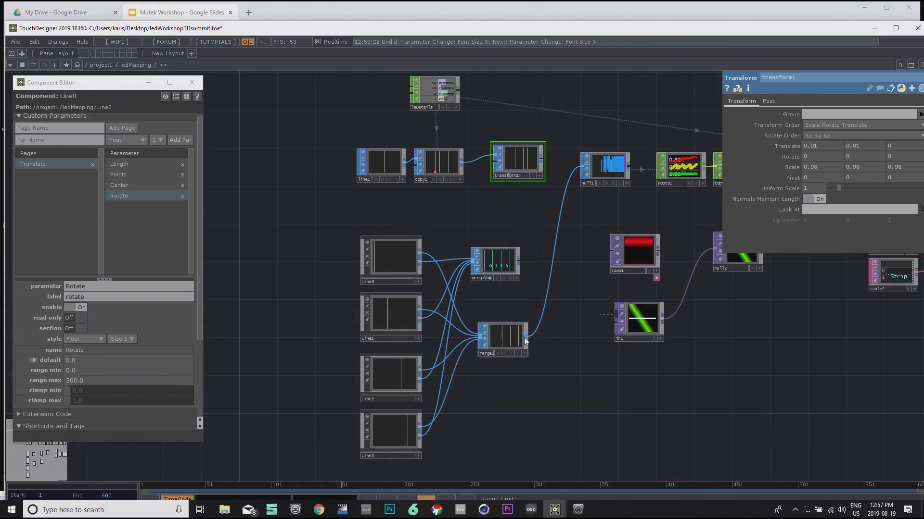
pyautogui.moveTo(549, 351); pyautogui.dragTo(498, 359)
pyautogui.moveTo(469, 173); pyautogui.dragTo(473, 181)
# Step: Connect merge1's output to transform1's input and transform1's output to null1
pyautogui.click(475, 345)
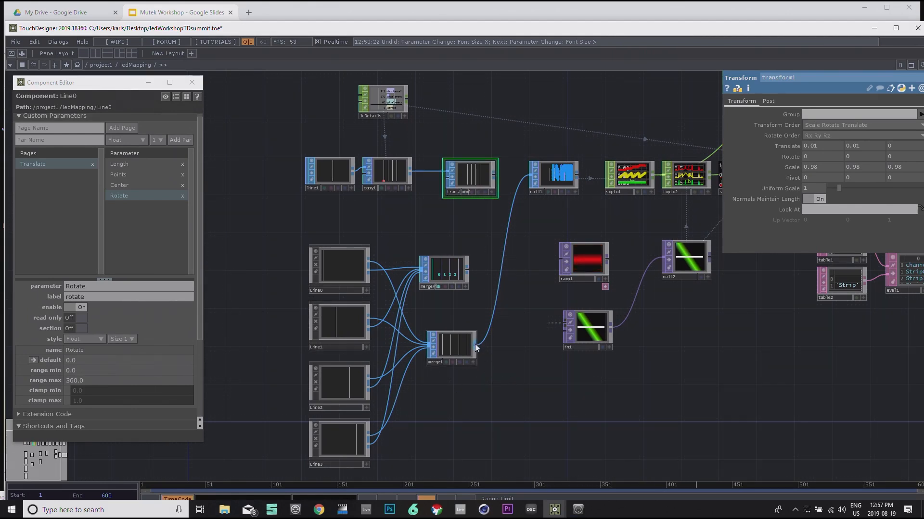
pyautogui.click(445, 178)
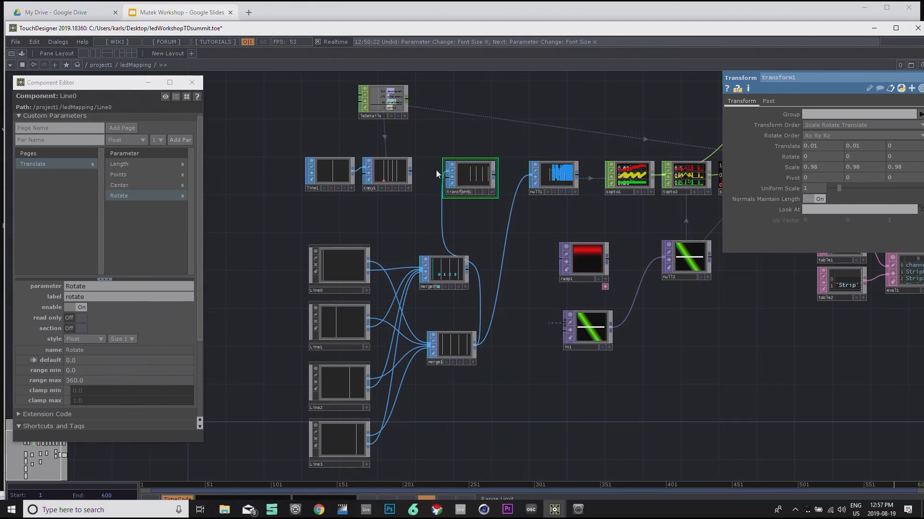
pyautogui.click(495, 176)
pyautogui.click(529, 175)
pyautogui.moveTo(503, 210); pyautogui.dragTo(519, 213)
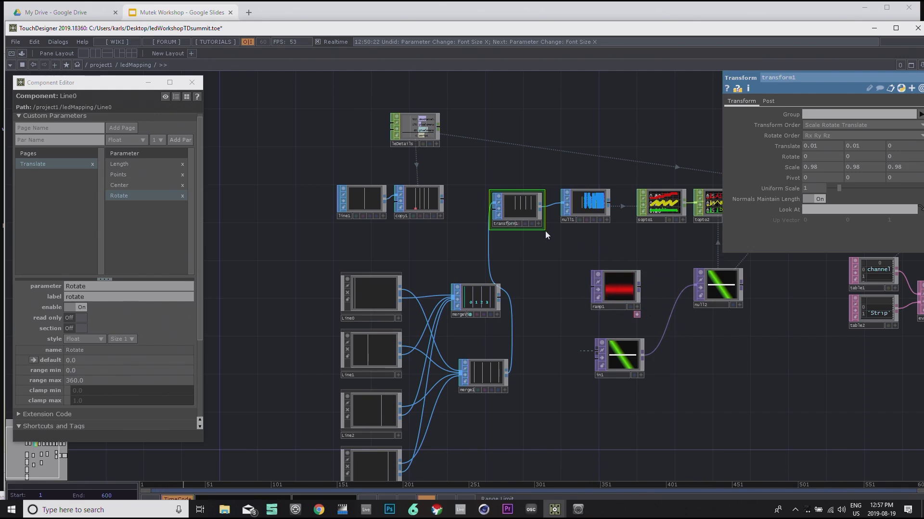
# Step: Set the rotate value of Line0 to 56
pyautogui.scroll(3, 547, 233)
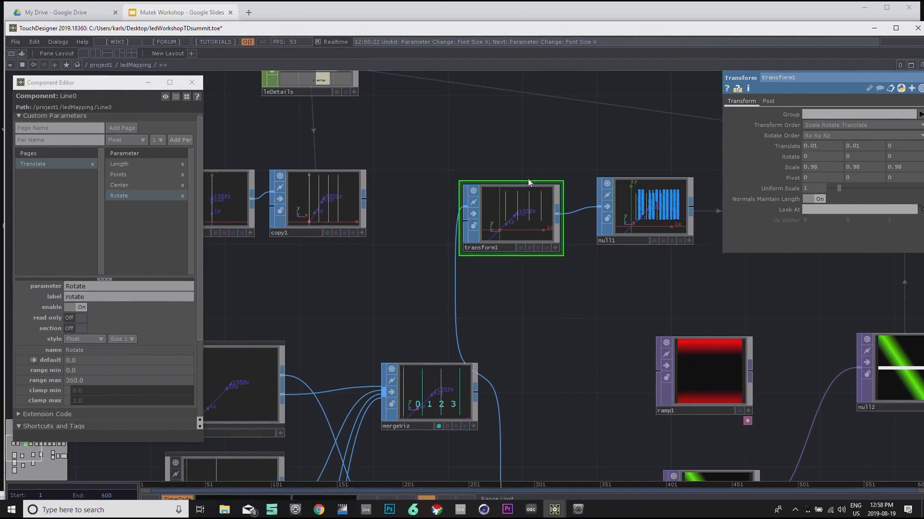
pyautogui.moveTo(598, 299); pyautogui.dragTo(698, 251)
pyautogui.moveTo(420, 325); pyautogui.dragTo(423, 197)
pyautogui.moveTo(645, 347); pyautogui.dragTo(623, 347)
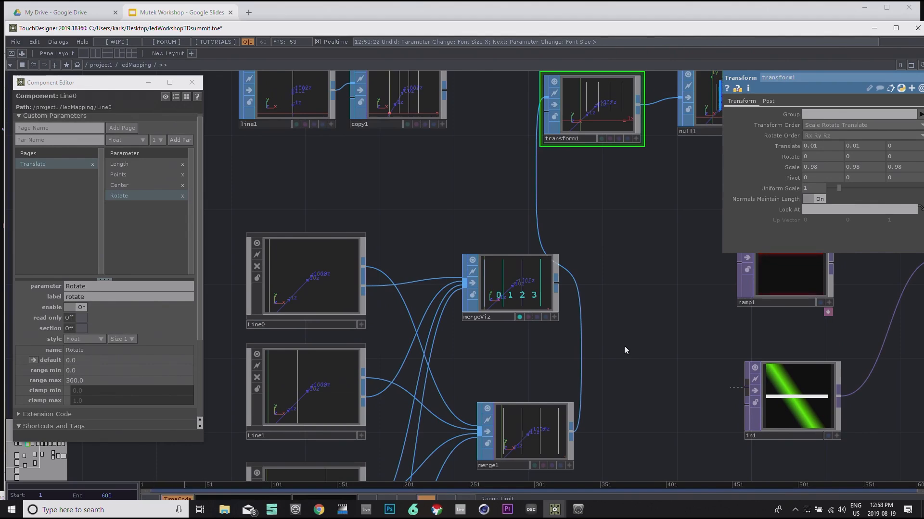
pyautogui.moveTo(623, 310); pyautogui.dragTo(618, 264)
pyautogui.moveTo(500, 313); pyautogui.dragTo(518, 334)
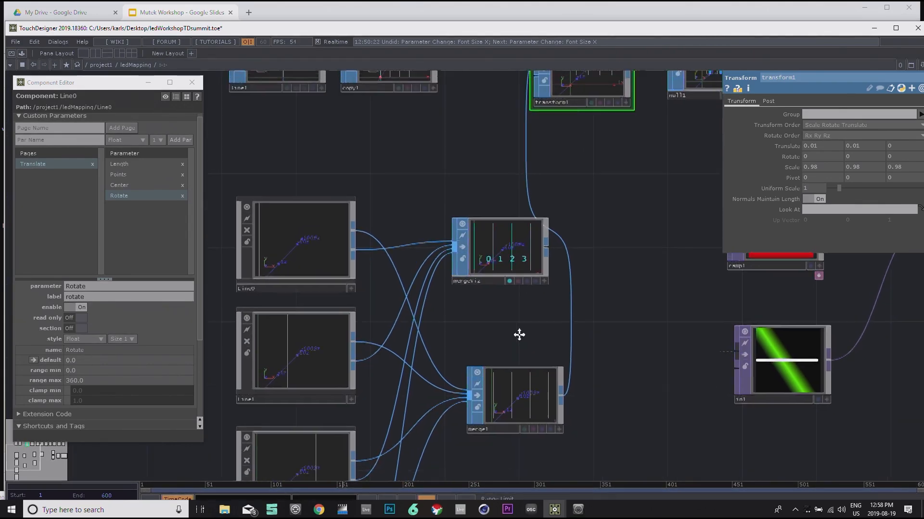
pyautogui.click(310, 248)
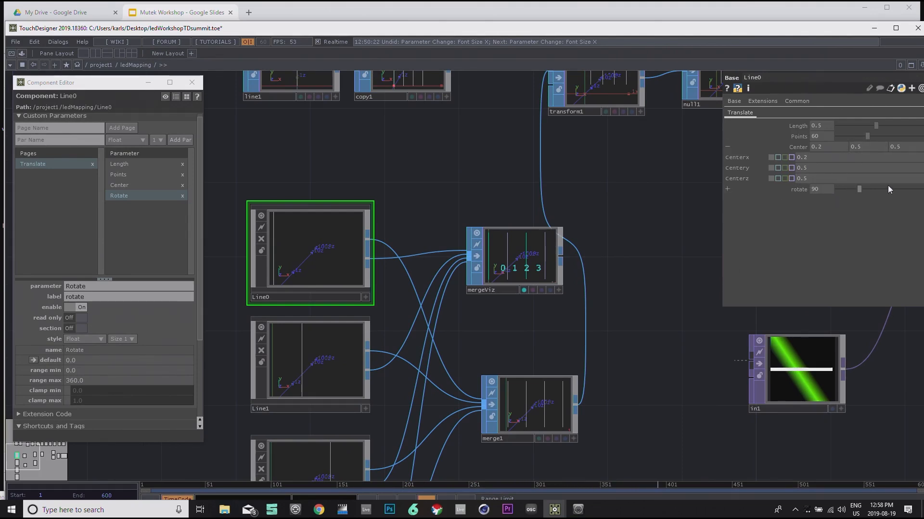
pyautogui.moveTo(859, 189); pyautogui.dragTo(851, 191)
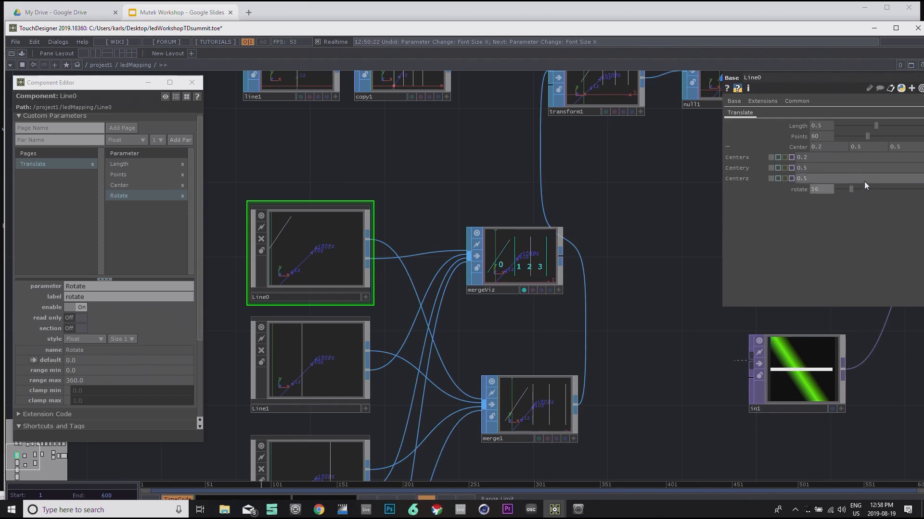
# Step: Set Line1's rotate value to 56 and its center to X 0.3 and Y 0.4
pyautogui.click(320, 342)
pyautogui.moveTo(859, 159); pyautogui.dragTo(847, 162)
pyautogui.moveTo(552, 305); pyautogui.dragTo(581, 241)
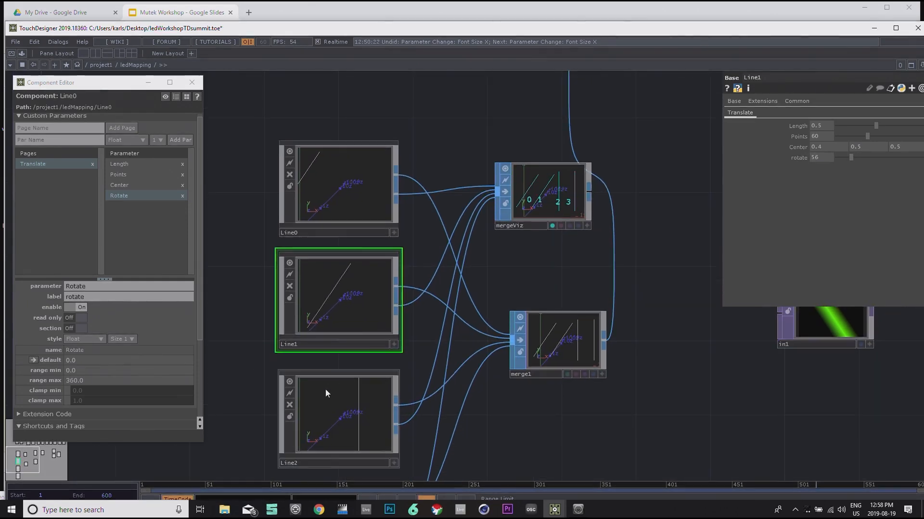
pyautogui.click(332, 397)
pyautogui.click(356, 277)
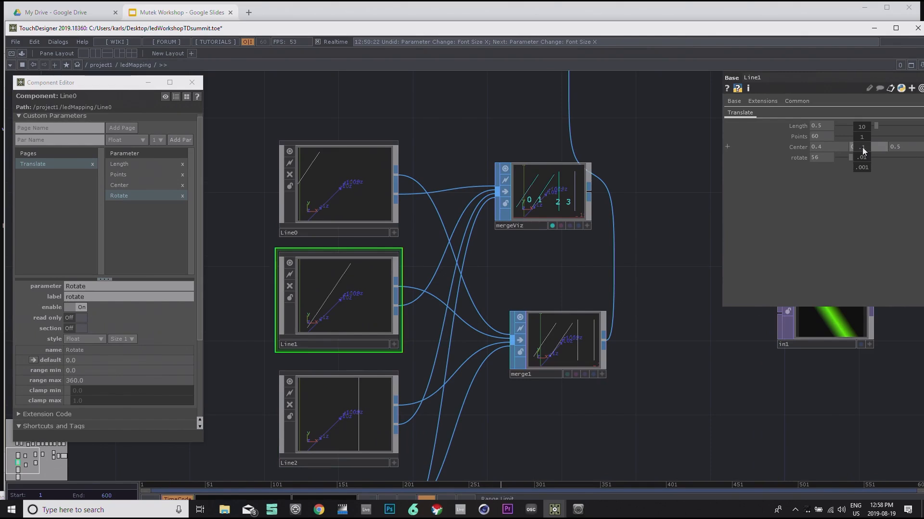
pyautogui.moveTo(861, 148); pyautogui.dragTo(855, 147, button='middle')
pyautogui.scroll(3, 864, 162)
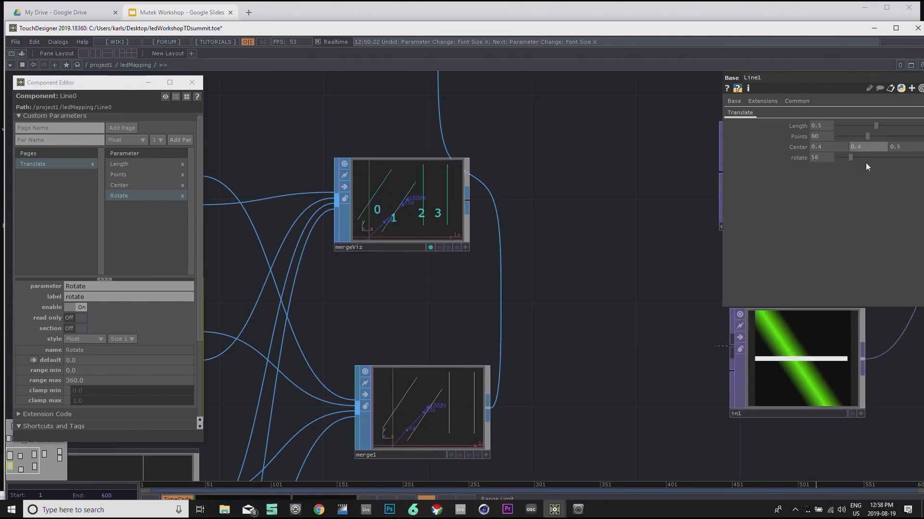
pyautogui.moveTo(661, 283); pyautogui.dragTo(697, 249)
pyautogui.moveTo(826, 152); pyautogui.dragTo(818, 137, button='middle')
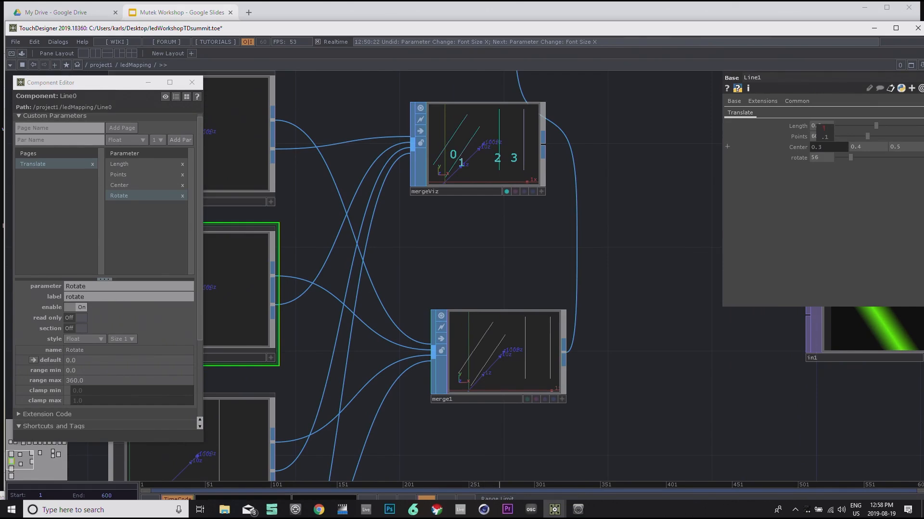
# Step: Rotate Line2 roughly parallel to Line0 and Line1 and slightly reduce its center X
pyautogui.moveTo(649, 367); pyautogui.dragTo(692, 321)
pyautogui.scroll(-3, 693, 320)
pyautogui.click(414, 397)
pyautogui.moveTo(631, 387); pyautogui.dragTo(585, 350)
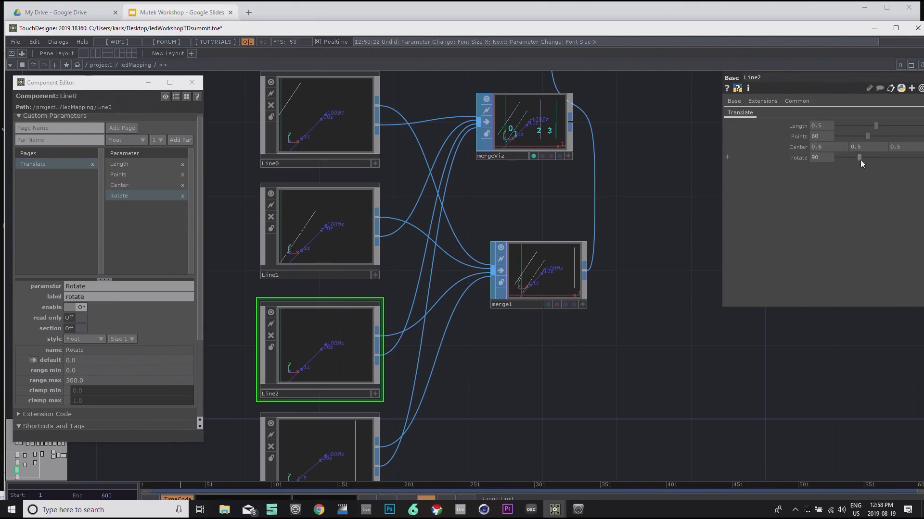
pyautogui.moveTo(856, 159); pyautogui.dragTo(850, 159)
pyautogui.moveTo(835, 149)
pyautogui.mouseDown(button='middle')
pyautogui.moveTo(832, 129)
pyautogui.moveTo(835, 149)
pyautogui.mouseUp(button='middle')
pyautogui.moveTo(593, 371); pyautogui.dragTo(643, 300)
# Step: Set Line3's rotate value to 55 and its center X to 0.75
pyautogui.click(363, 406)
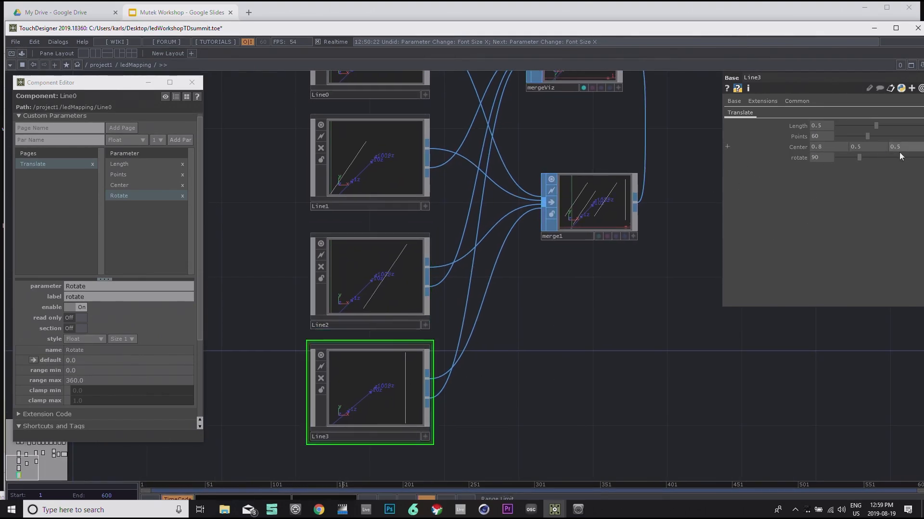
pyautogui.moveTo(598, 305); pyautogui.dragTo(565, 322)
pyautogui.scroll(8, 552, 203)
pyautogui.moveTo(692, 373); pyautogui.dragTo(594, 384)
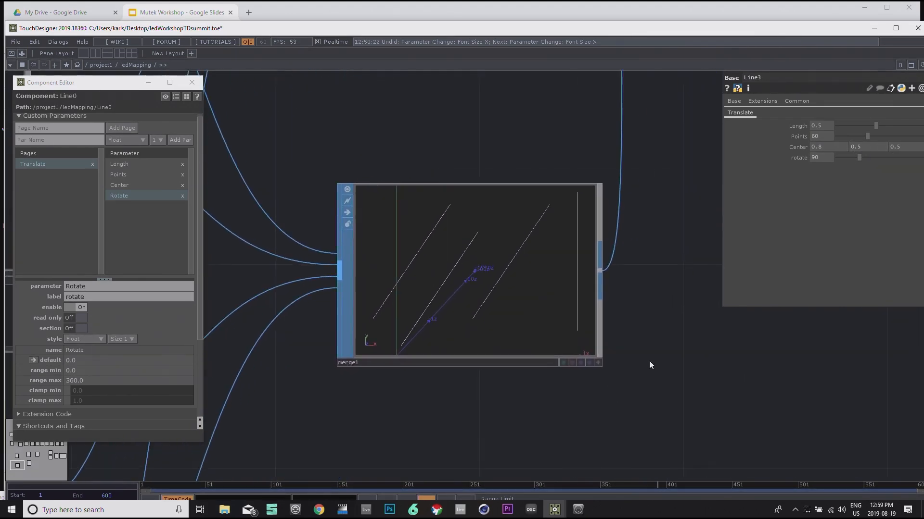
pyautogui.scroll(-3, 649, 361)
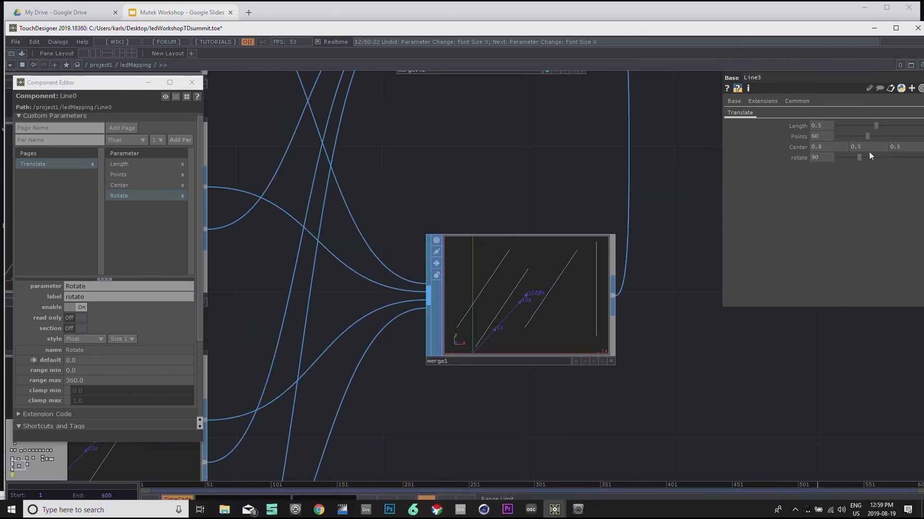
pyautogui.moveTo(859, 158); pyautogui.dragTo(852, 158)
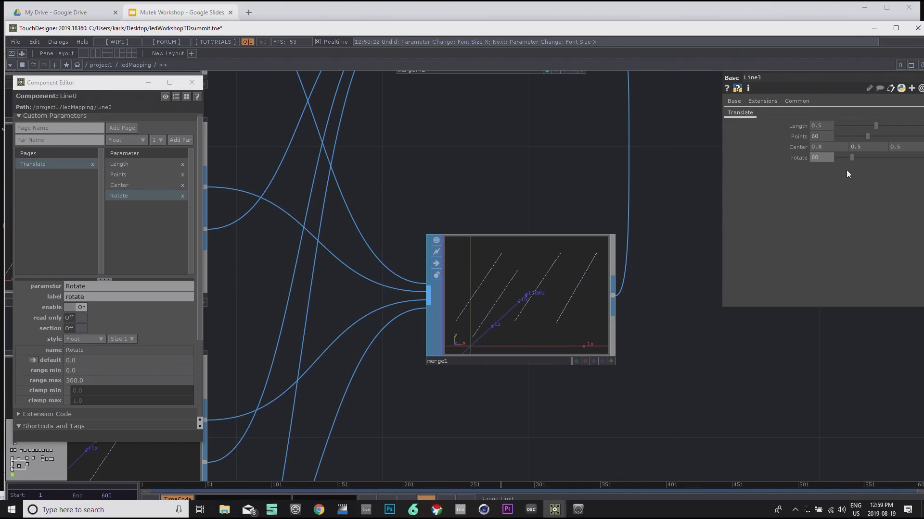
pyautogui.moveTo(826, 148); pyautogui.dragTo(818, 130, button='middle')
pyautogui.moveTo(849, 156); pyautogui.dragTo(852, 157)
# Step: Reposition Line3 by setting its center to X 0.65 and Y 0.41
pyautogui.moveTo(870, 144); pyautogui.dragTo(862, 144, button='middle')
pyautogui.moveTo(862, 144); pyautogui.dragTo(858, 144)
pyautogui.middleClick(874, 148)
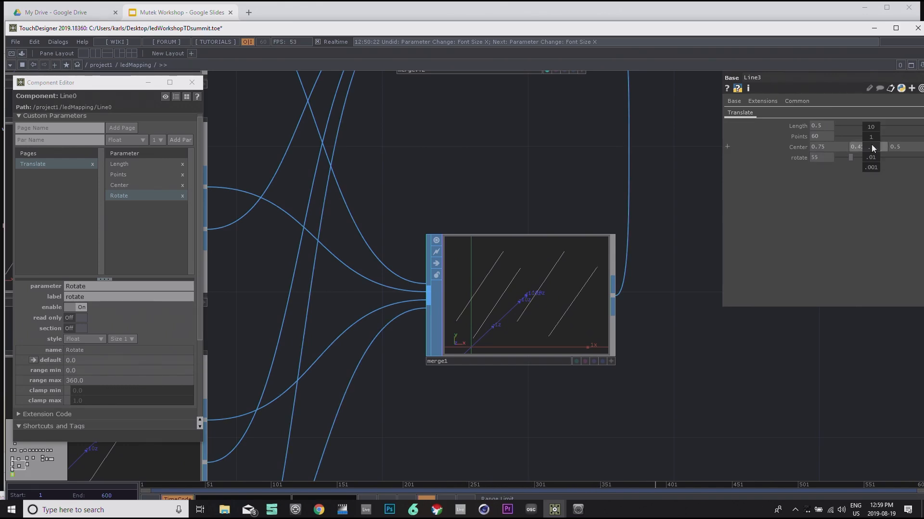
pyautogui.scroll(4, 860, 147)
pyautogui.scroll(-4, 552, 375)
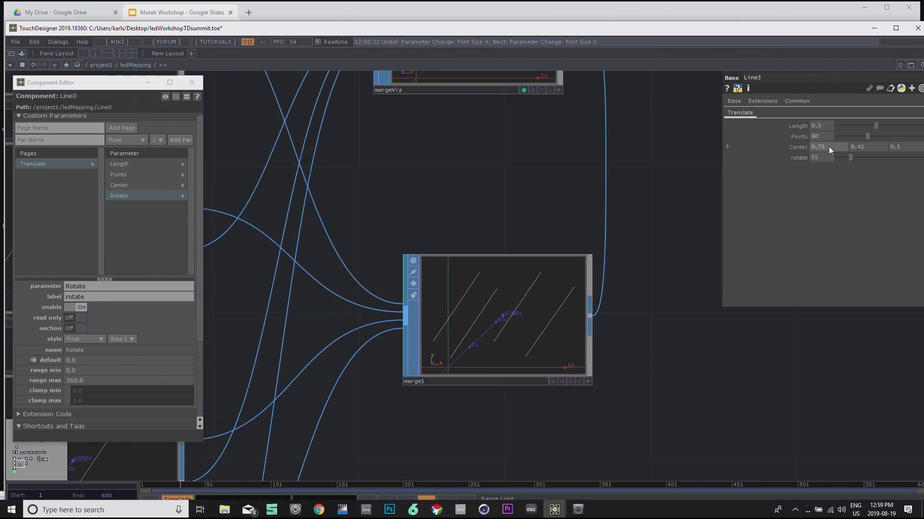
pyautogui.moveTo(828, 159); pyautogui.dragTo(826, 132, button='middle')
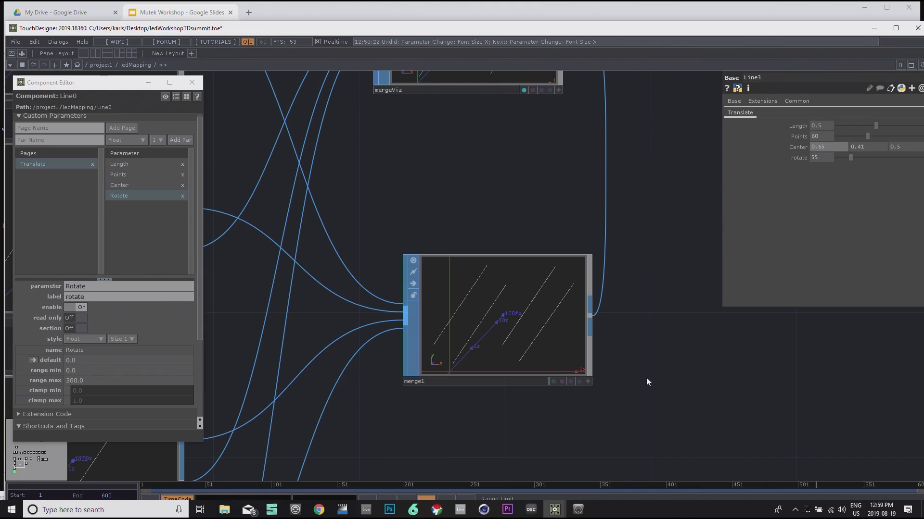
# Step: Fine-tune Line1 by setting its rotate value to 55 and its center X to 0.32
pyautogui.moveTo(464, 405); pyautogui.dragTo(627, 377)
pyautogui.scroll(-3, 625, 380)
pyautogui.click(419, 281)
pyautogui.scroll(3, 673, 298)
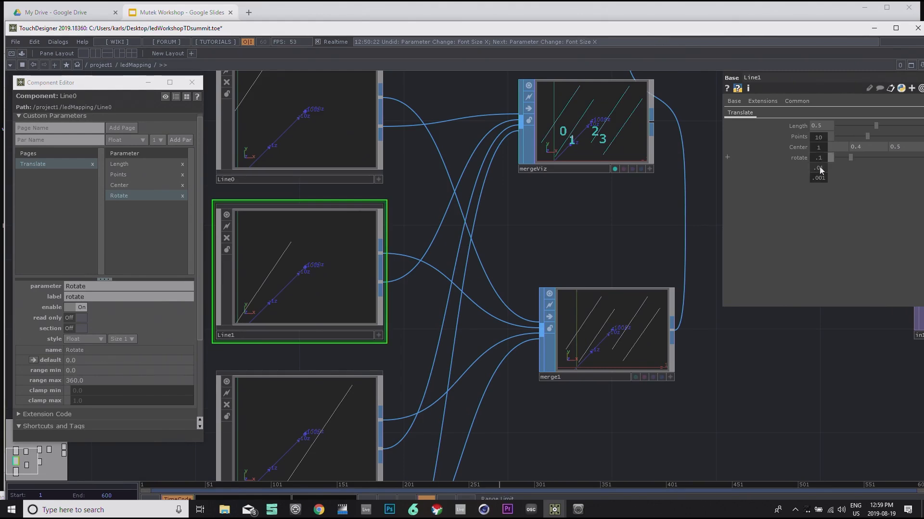
pyautogui.moveTo(821, 157); pyautogui.dragTo(816, 158, button='middle')
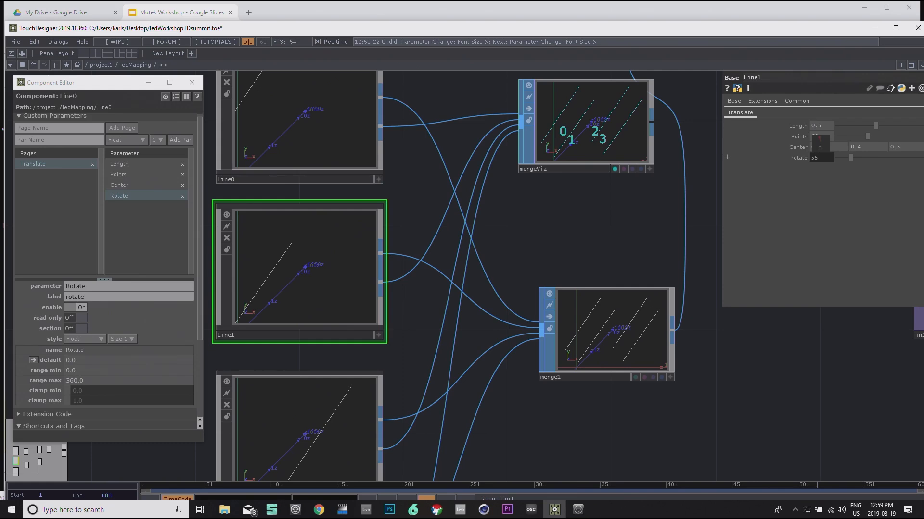
pyautogui.moveTo(824, 148); pyautogui.dragTo(826, 130, button='middle')
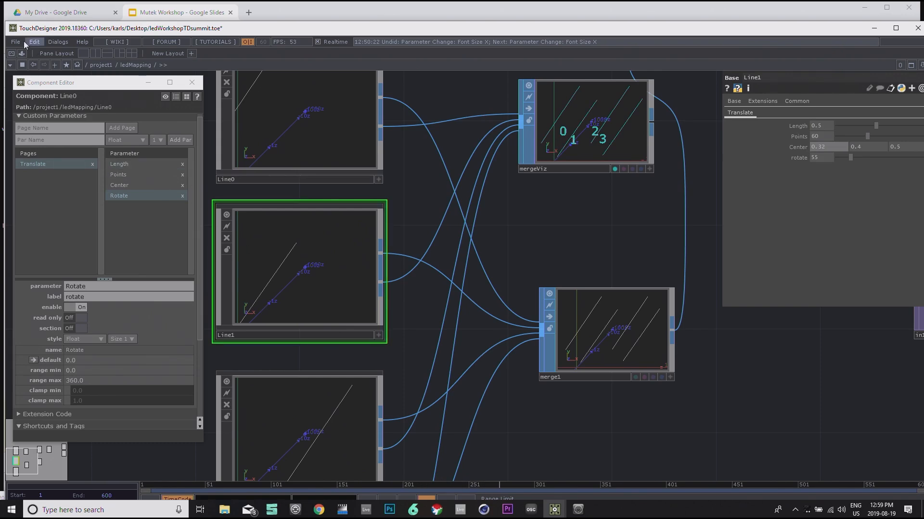
# Step: Check the angled lines in the perform-mode Previz, with the Component Editor moved clear of it, and return to the network editor
pyautogui.click(11, 54)
pyautogui.moveTo(79, 84); pyautogui.dragTo(681, 157)
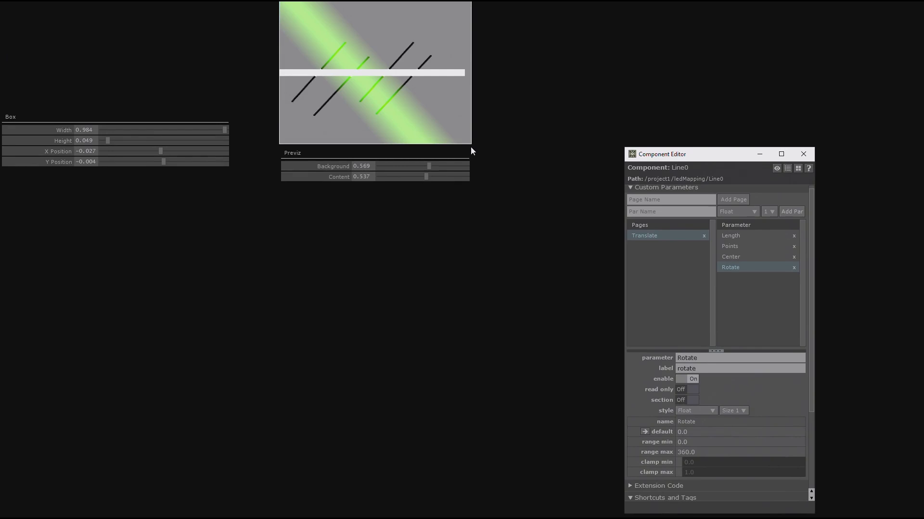
pyautogui.press('Escape')
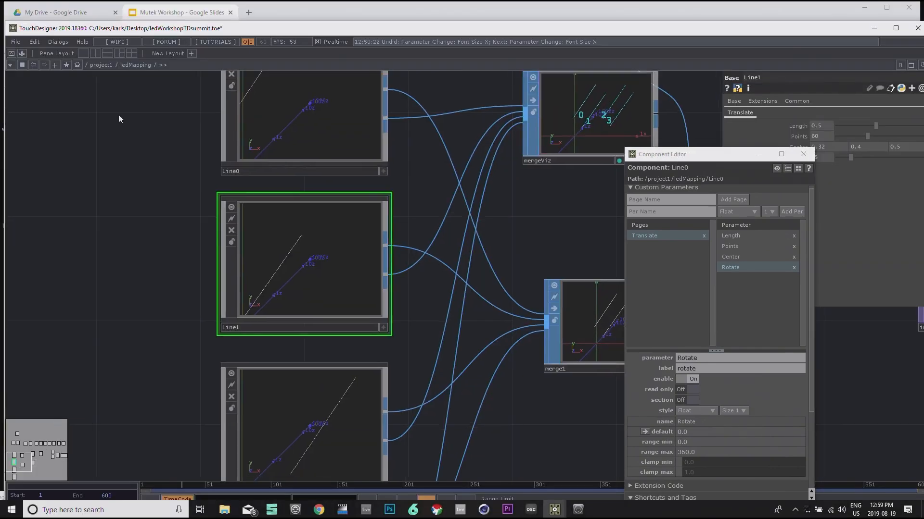
# Step: Go up to project1, enter the Content component's network, and move the Component Editor clear of the Box parameters
pyautogui.click(100, 65)
pyautogui.click(317, 262)
pyautogui.press('i')
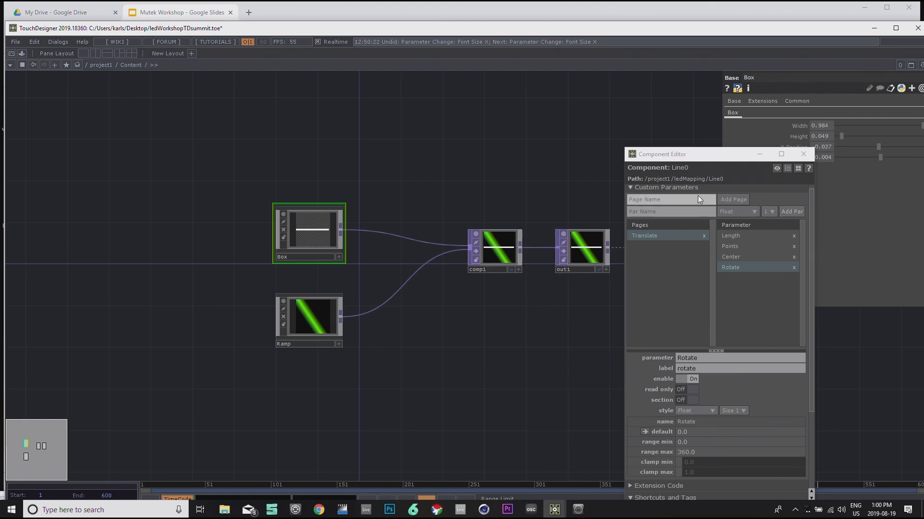
pyautogui.moveTo(702, 166); pyautogui.dragTo(584, 128)
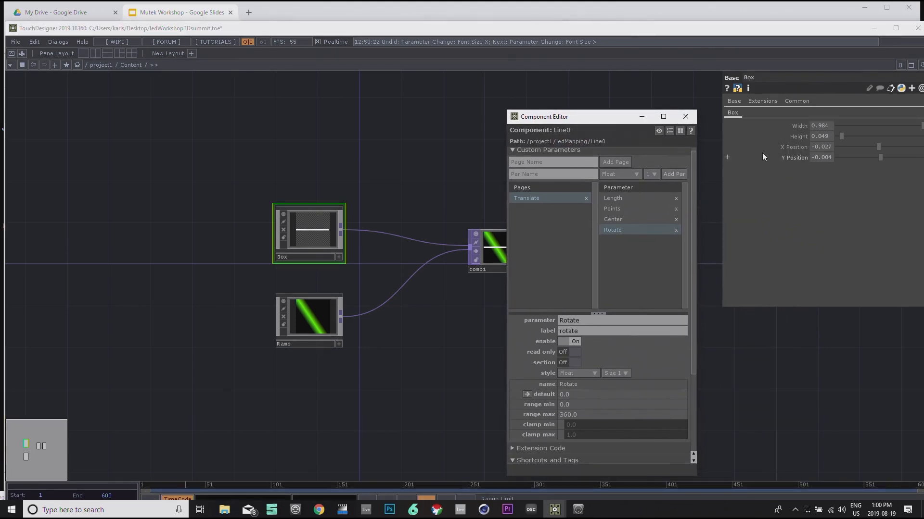
# Step: Set the Ramp component's Rotation to 89
pyautogui.click(310, 322)
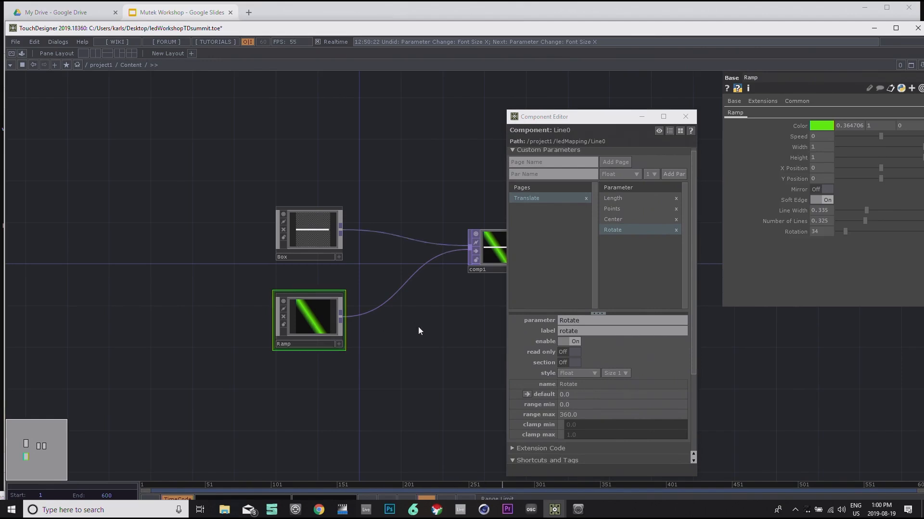
pyautogui.moveTo(420, 327); pyautogui.dragTo(363, 305)
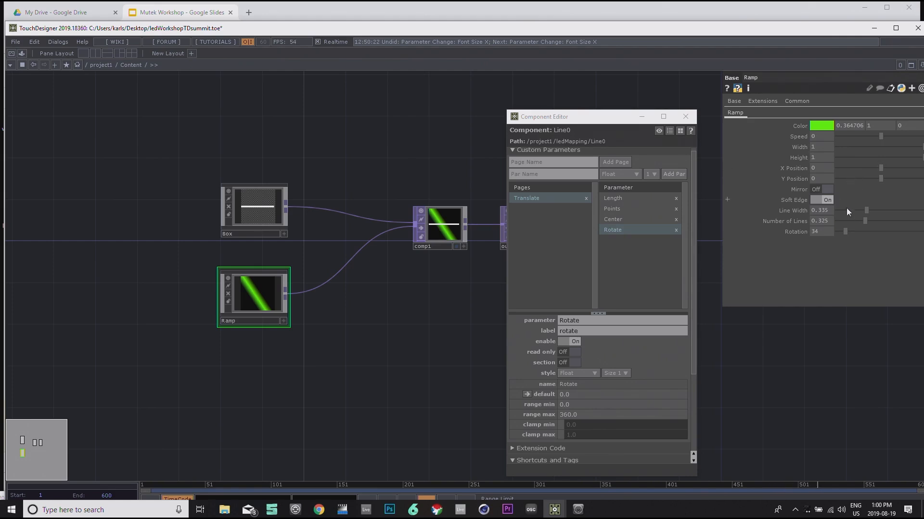
pyautogui.moveTo(845, 234)
pyautogui.mouseDown()
pyautogui.moveTo(814, 230)
pyautogui.moveTo(836, 231)
pyautogui.mouseUp()
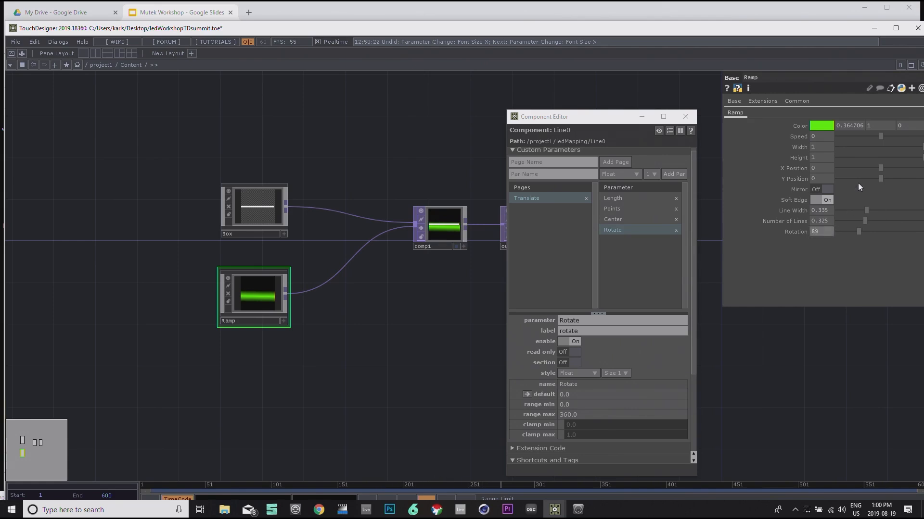
# Step: Turn off the Ramp component's Soft Edge and set its Rotation to 90
pyautogui.click(829, 199)
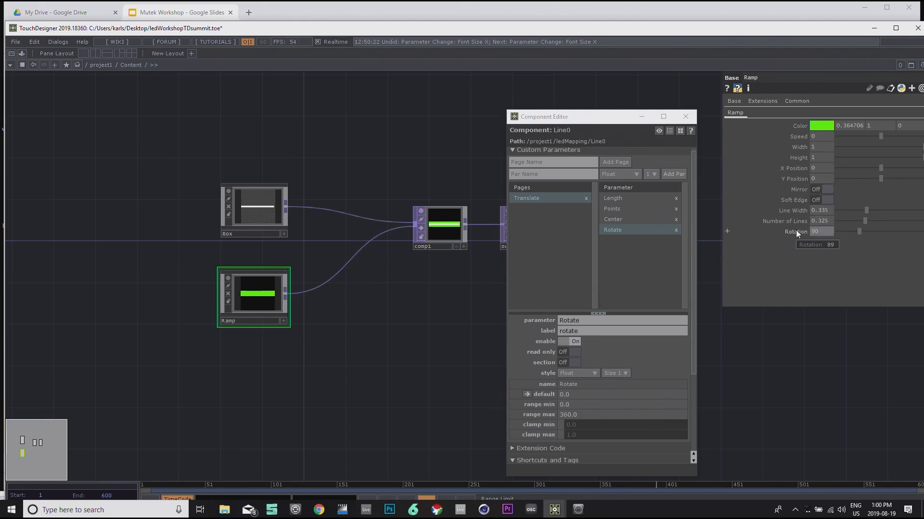
pyautogui.moveTo(390, 267); pyautogui.dragTo(403, 270)
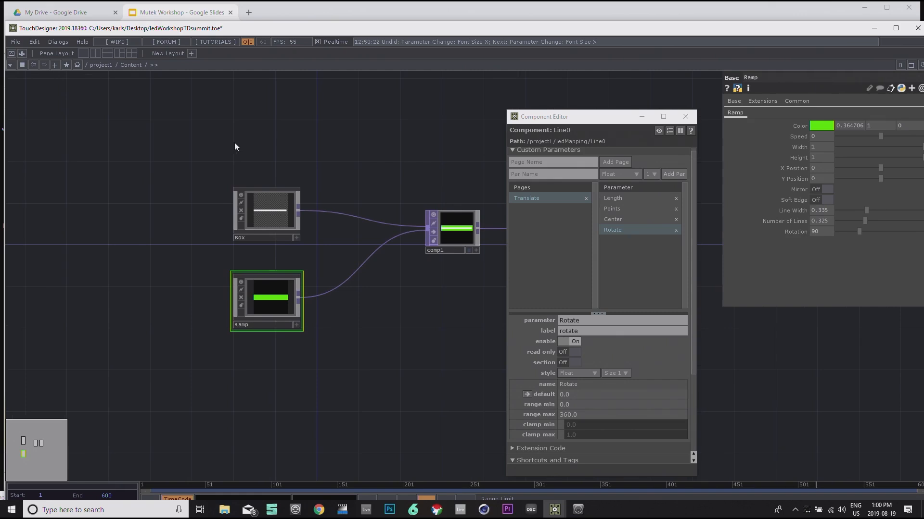
# Step: Go up to project1, enter the ledMapping network, and raise Line0 by increasing its center Y value
pyautogui.press('u')
pyautogui.click(434, 264)
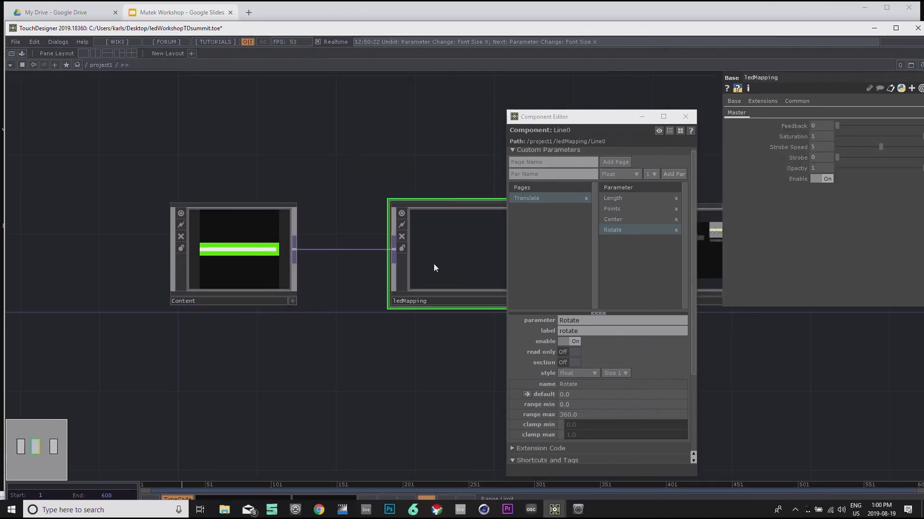
pyautogui.press('i')
pyautogui.scroll(-4, 154, 254)
pyautogui.scroll(2, 154, 255)
pyautogui.moveTo(374, 237); pyautogui.dragTo(353, 245)
pyautogui.click(152, 151)
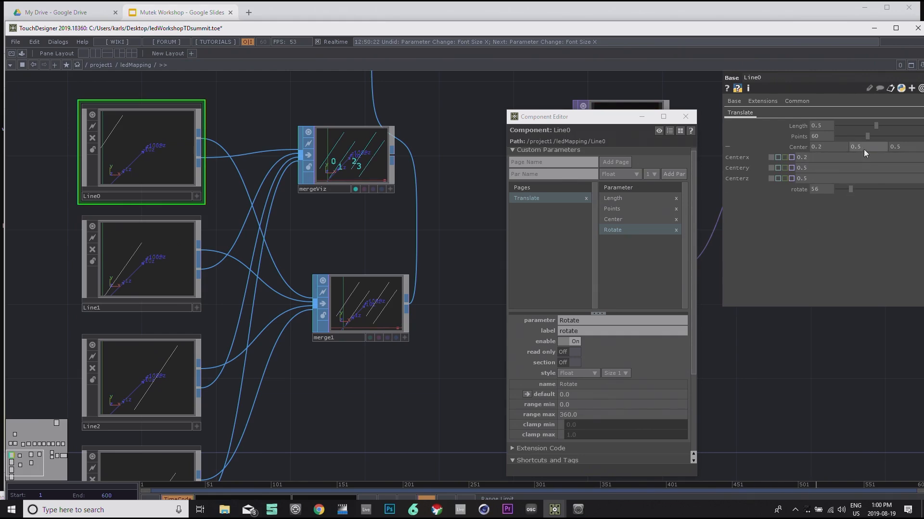
pyautogui.moveTo(864, 149)
pyautogui.mouseDown(button='middle')
pyautogui.moveTo(864, 160)
pyautogui.moveTo(876, 160)
pyautogui.mouseUp(button='middle')
# Step: Set Line2's center Y to 0.55
pyautogui.click(150, 376)
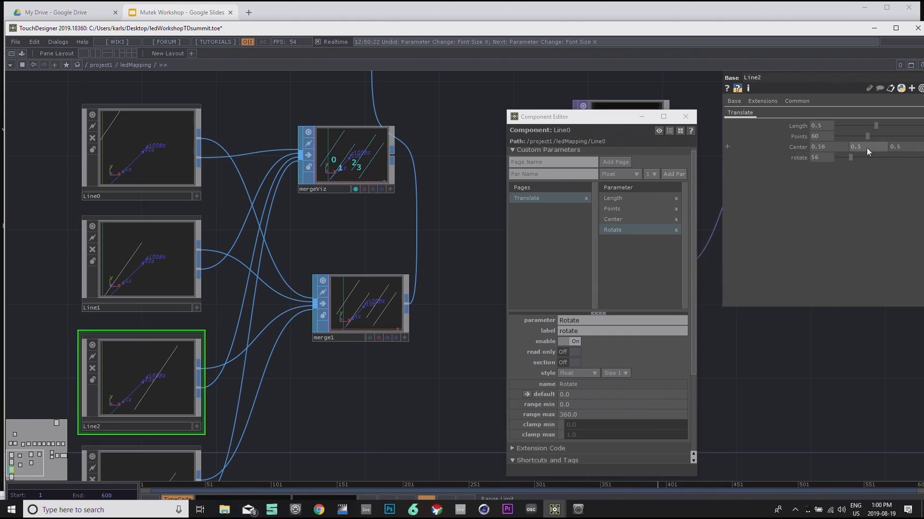
pyautogui.moveTo(867, 148)
pyautogui.mouseDown(button='middle')
pyautogui.moveTo(866, 139)
pyautogui.moveTo(881, 140)
pyautogui.mouseUp(button='middle')
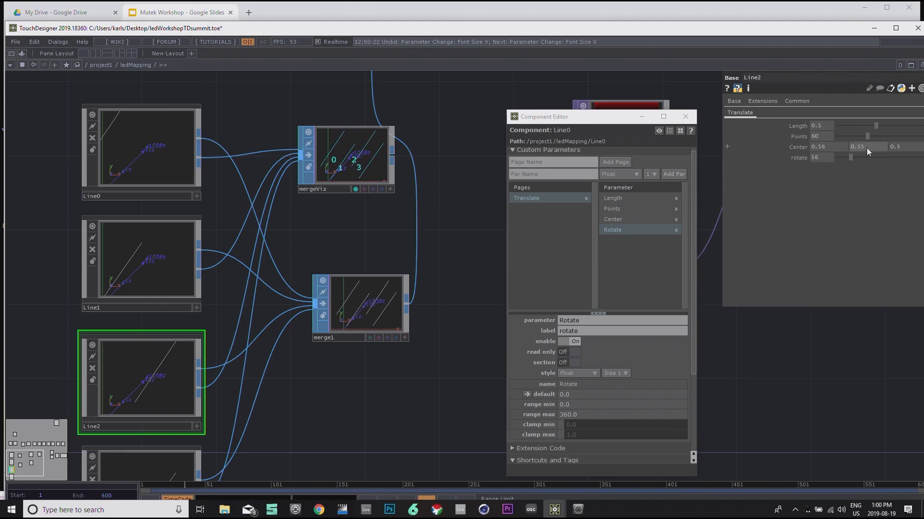
pyautogui.moveTo(411, 351); pyautogui.dragTo(428, 287)
pyautogui.moveTo(32, 137); pyautogui.dragTo(41, 204)
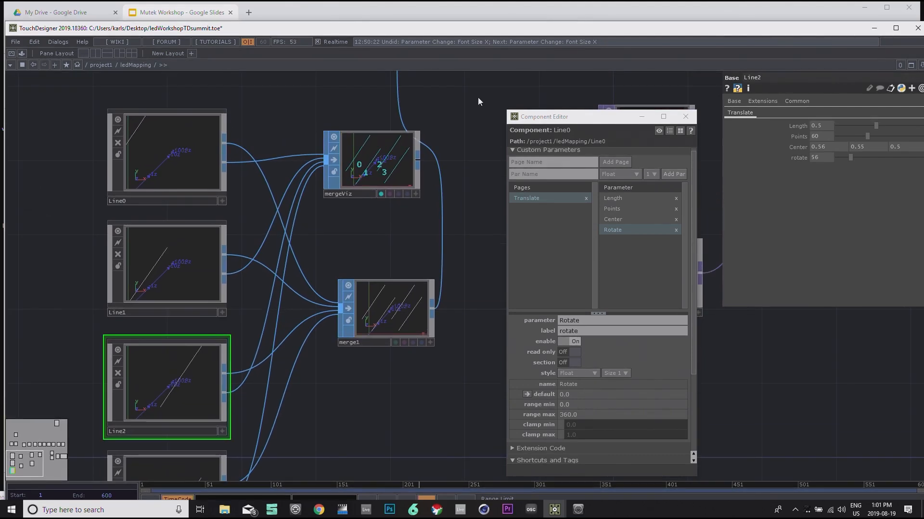
# Step: Return to the Content component's network through project1 and reduce the Ramp's Line Width to 0.082
pyautogui.click(94, 64)
pyautogui.click(212, 305)
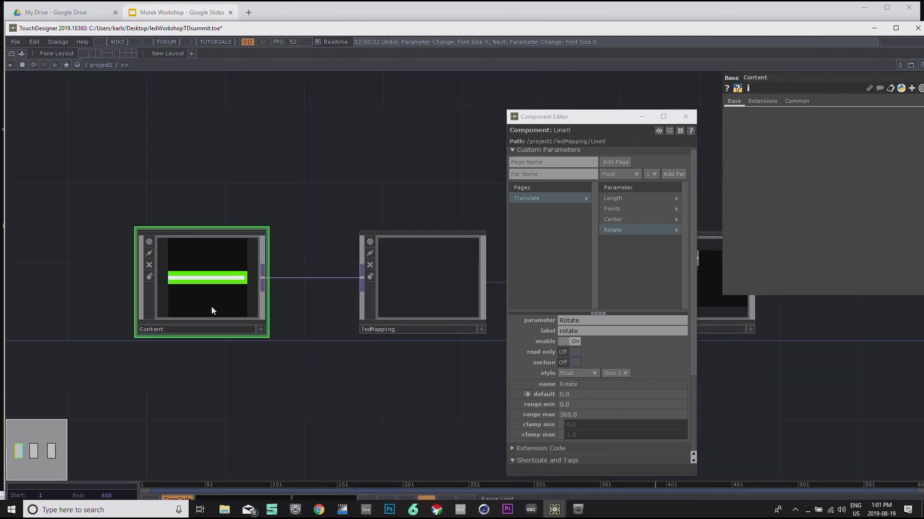
pyautogui.doubleClick(212, 306)
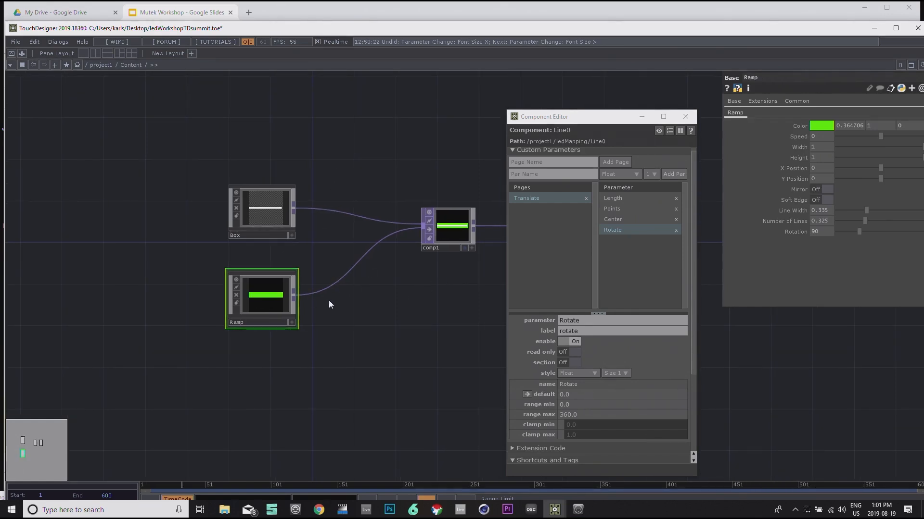
pyautogui.moveTo(866, 210); pyautogui.dragTo(845, 209)
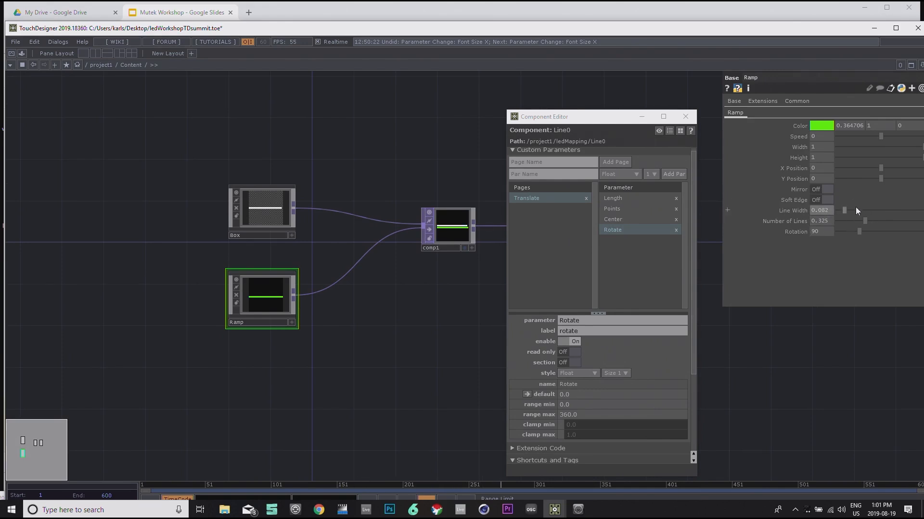
# Step: Animate the Ramp with a Speed of 0.44 and examine the composited output
pyautogui.moveTo(881, 136); pyautogui.dragTo(886, 137)
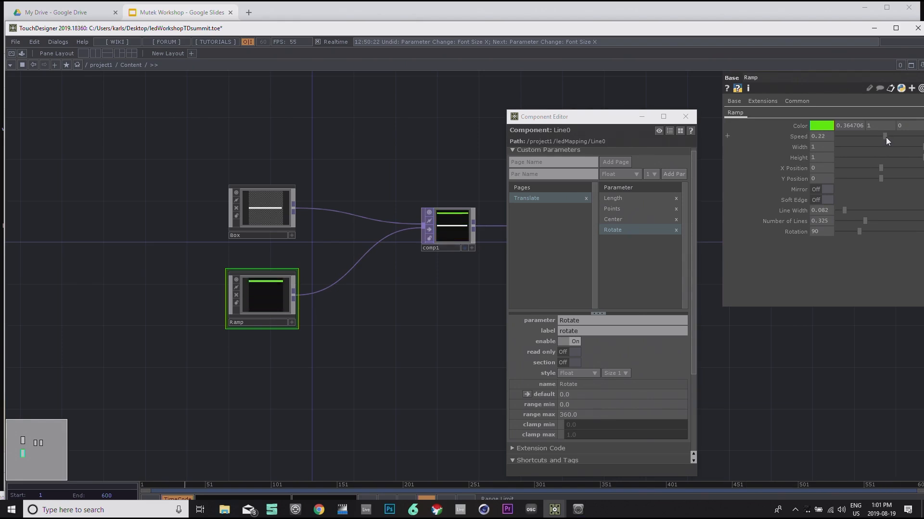
pyautogui.moveTo(885, 137); pyautogui.dragTo(890, 134)
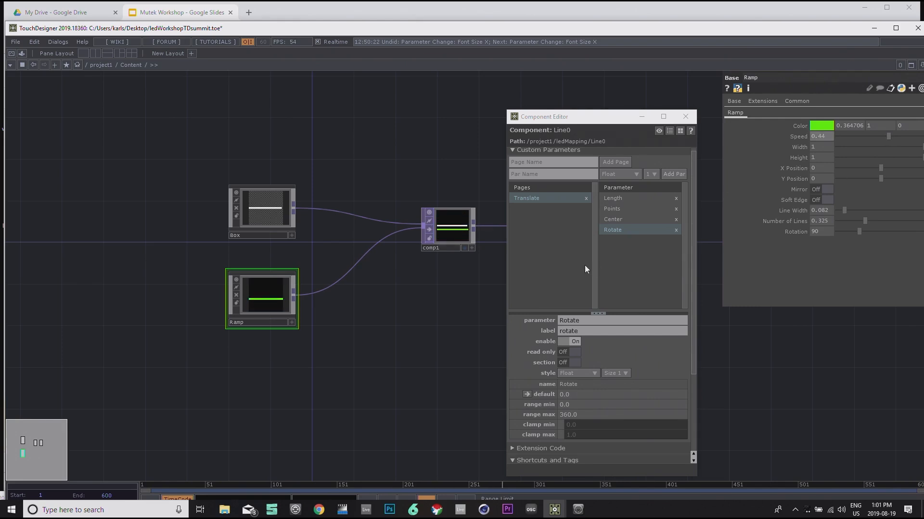
pyautogui.moveTo(402, 170); pyautogui.dragTo(260, 199)
pyautogui.scroll(-3, 344, 375)
pyautogui.moveTo(384, 347); pyautogui.dragTo(286, 346)
pyautogui.scroll(4, 262, 299)
pyautogui.moveTo(227, 212); pyautogui.dragTo(285, 160)
# Step: Set the Ramp's Speed to 0 and close the Component Editor
pyautogui.moveTo(683, 120); pyautogui.dragTo(609, 107)
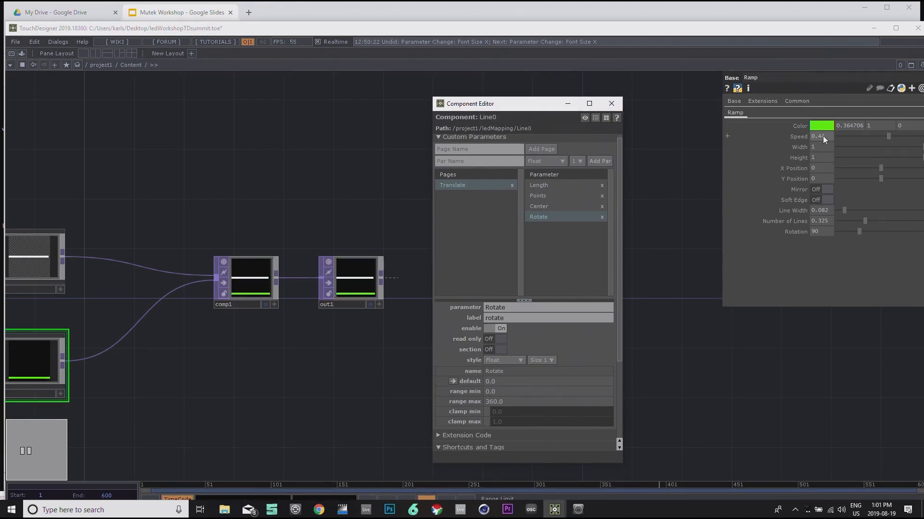
pyautogui.write('0')
pyautogui.press('Return')
pyautogui.moveTo(684, 308); pyautogui.dragTo(682, 284)
pyautogui.moveTo(512, 105); pyautogui.dragTo(528, 118)
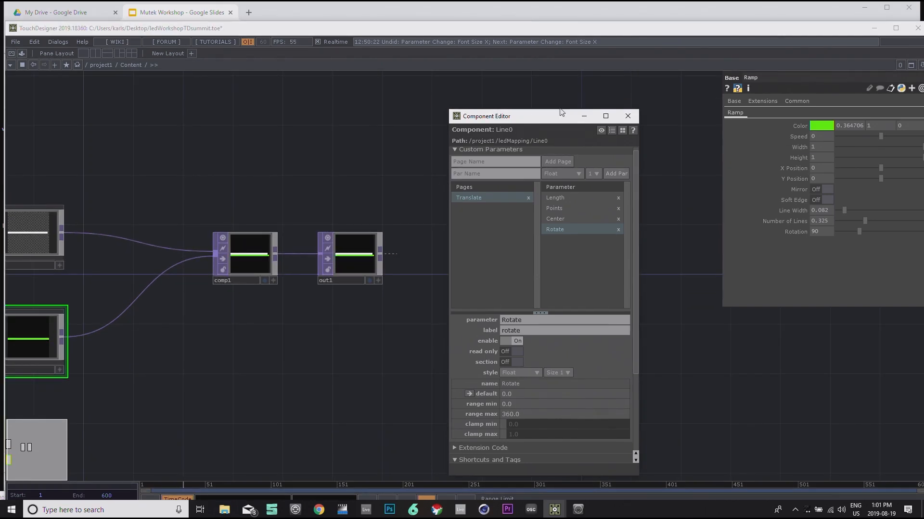
pyautogui.click(628, 116)
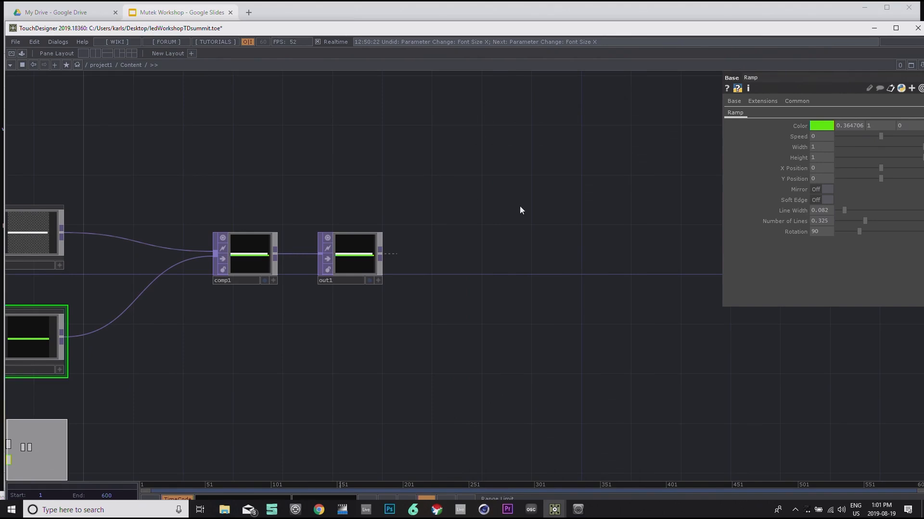
# Step: Look at the LED Workshop folder in File Explorer and return to the Content network in TouchDesigner
pyautogui.hotkey('alt', 'Tab')
pyautogui.hotkey('alt', 'Tab')
pyautogui.hotkey('alt', 'Tab')
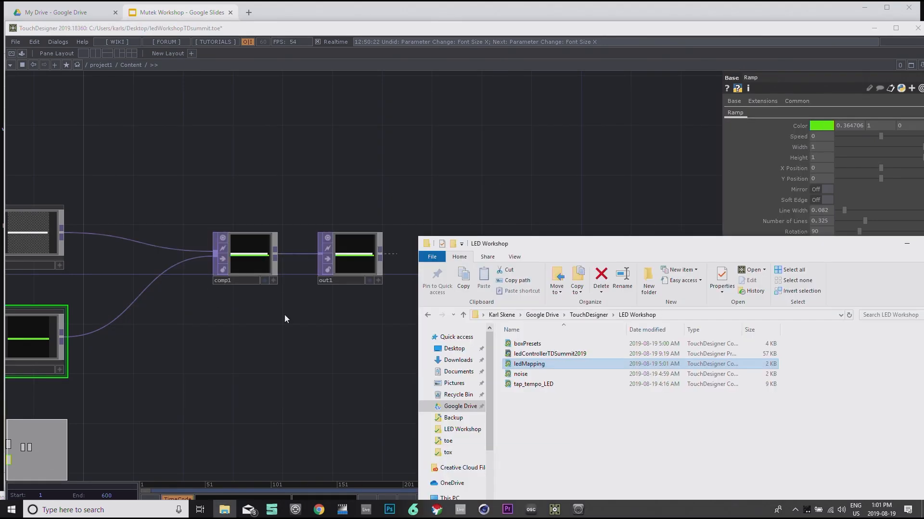
pyautogui.moveTo(324, 428); pyautogui.dragTo(323, 376)
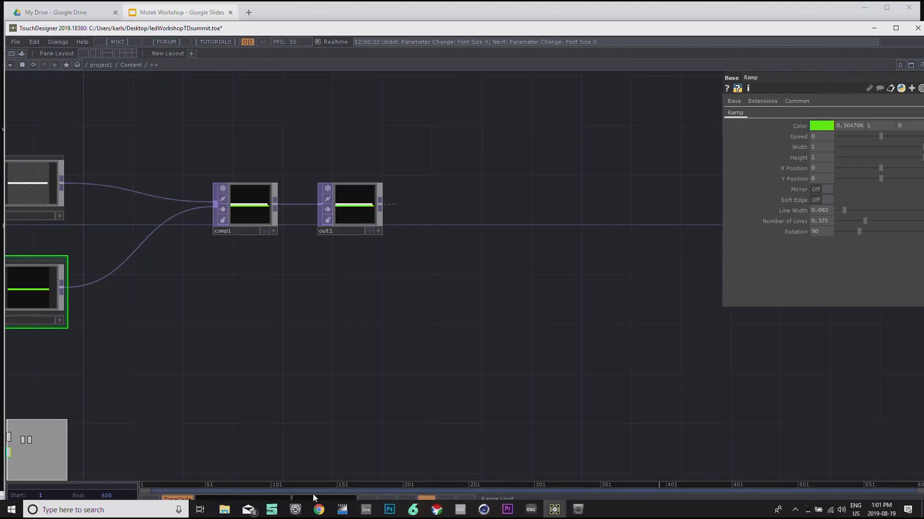
# Step: Switch to Chrome, open the Workshop Outline and Web Links documents from My Drive, and check the Links slide of the Mutek Workshop presentation
pyautogui.click(319, 511)
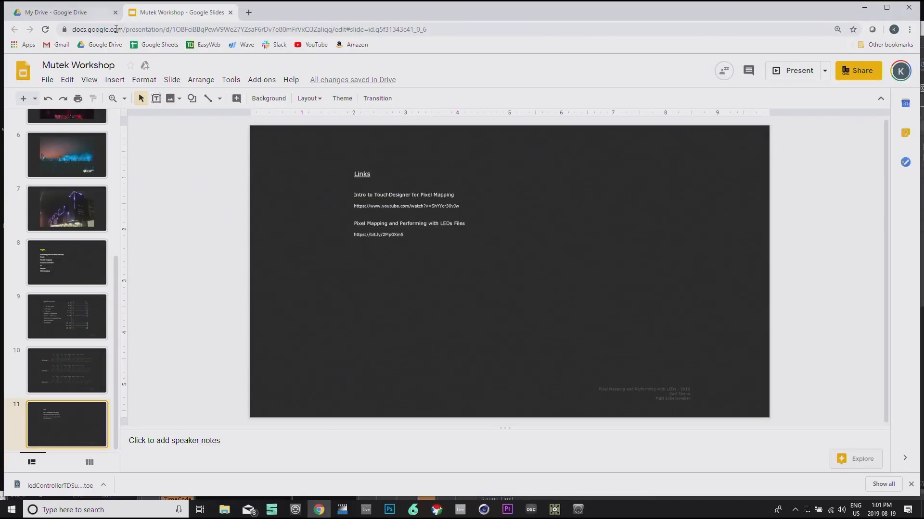
pyautogui.click(98, 16)
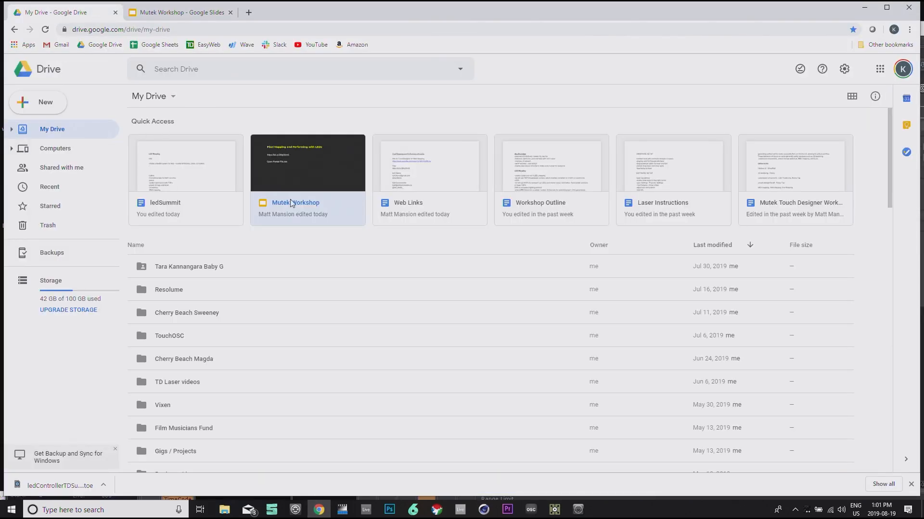
pyautogui.doubleClick(436, 174)
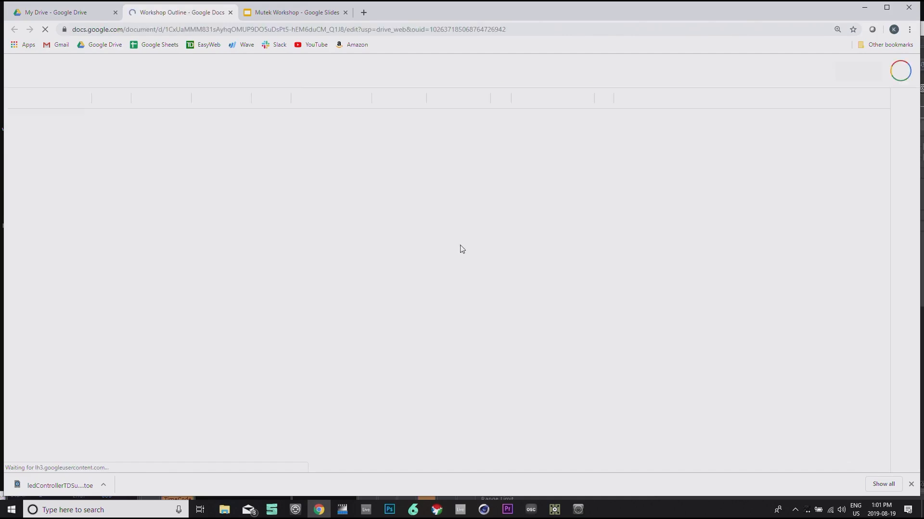
pyautogui.click(286, 13)
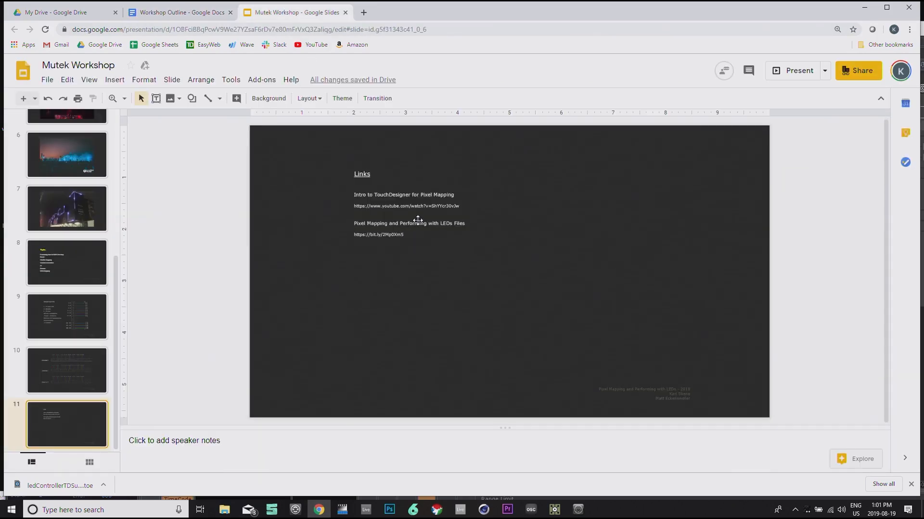
pyautogui.click(68, 11)
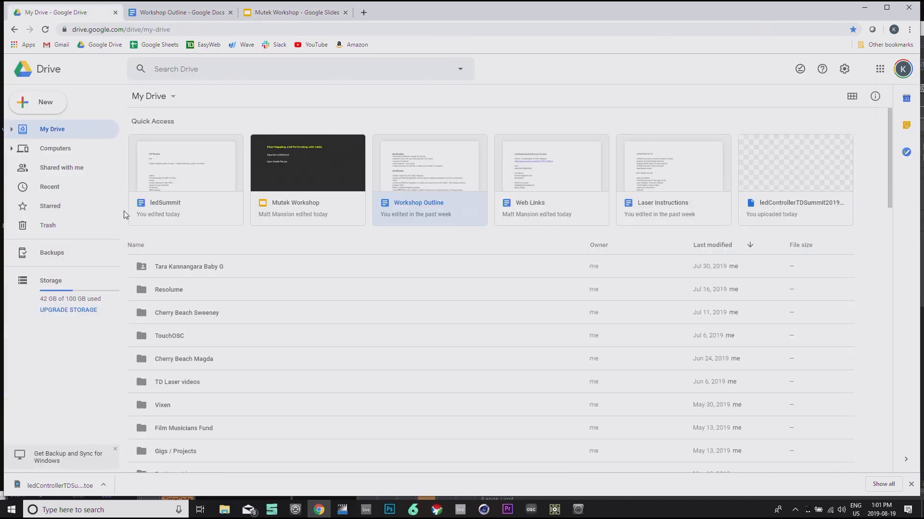
pyautogui.click(576, 180)
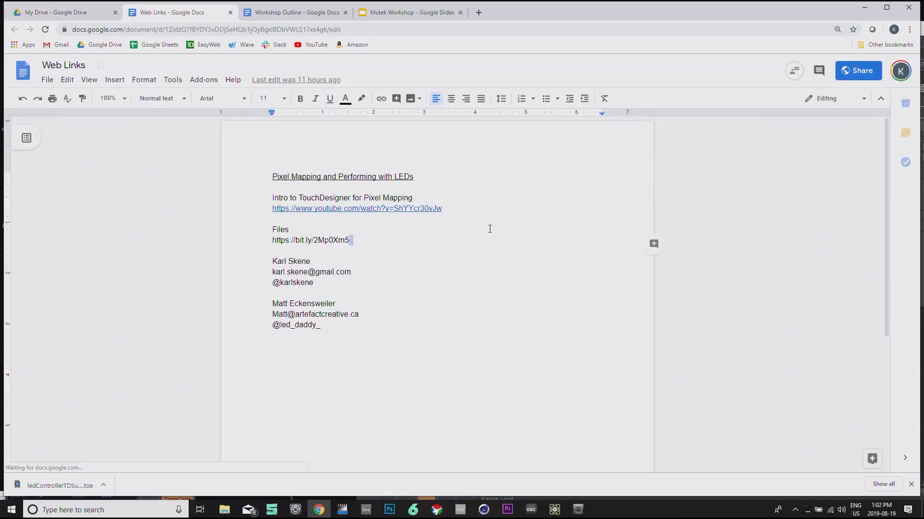
# Step: Switch back to TouchDesigner and go up to the project1 network, showing free space above the Content component
pyautogui.hotkey('alt', 'Tab')
pyautogui.moveTo(302, 422); pyautogui.dragTo(347, 402)
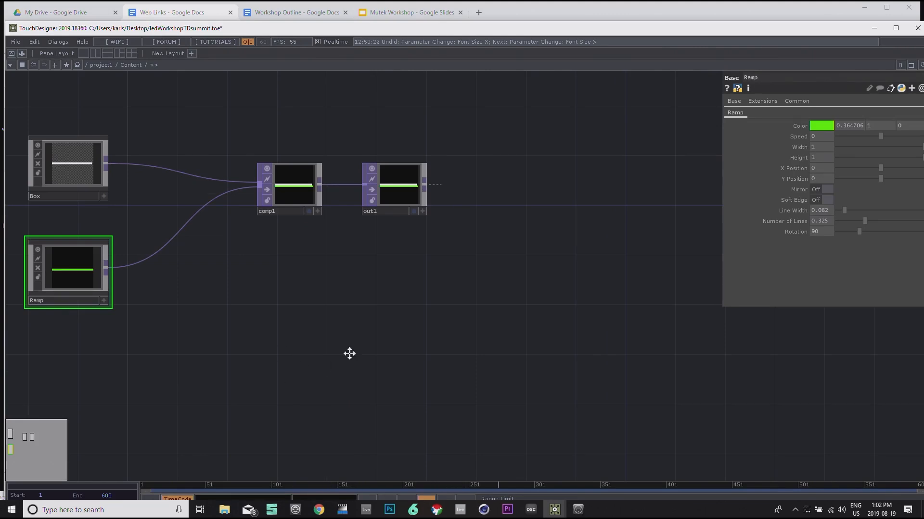
pyautogui.moveTo(350, 353); pyautogui.dragTo(471, 325)
pyautogui.scroll(-3, 446, 347)
pyautogui.moveTo(384, 362); pyautogui.dragTo(500, 314)
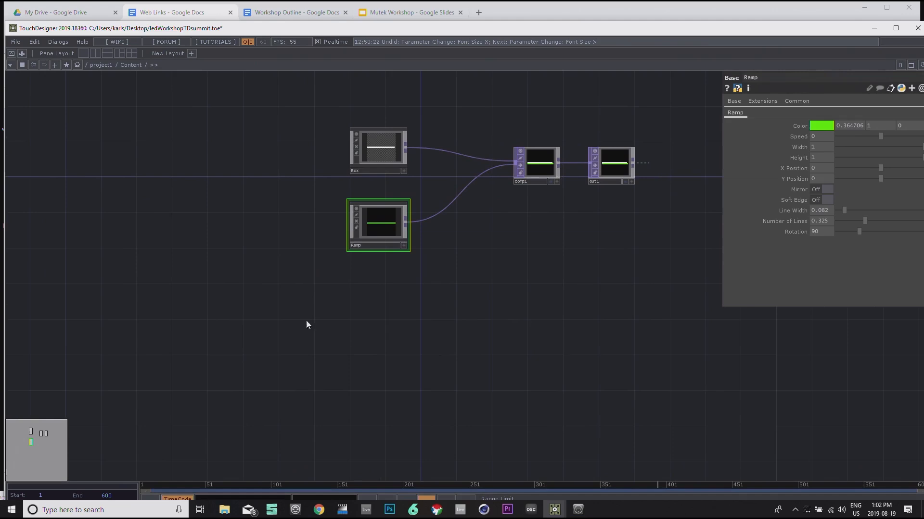
pyautogui.moveTo(221, 242); pyautogui.dragTo(236, 253)
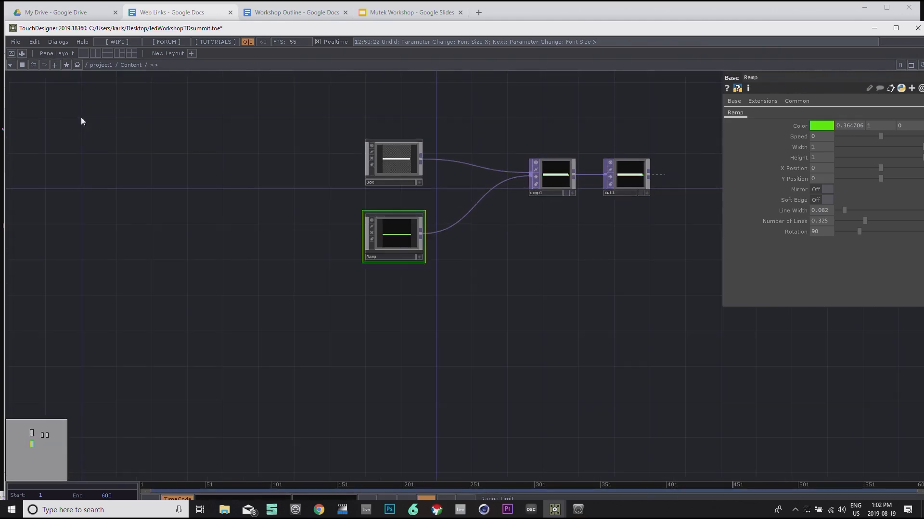
pyautogui.click(100, 65)
pyautogui.scroll(-3, 345, 189)
pyautogui.moveTo(420, 181); pyautogui.dragTo(304, 196)
pyautogui.scroll(-3, 304, 198)
pyautogui.moveTo(345, 330); pyautogui.dragTo(390, 323)
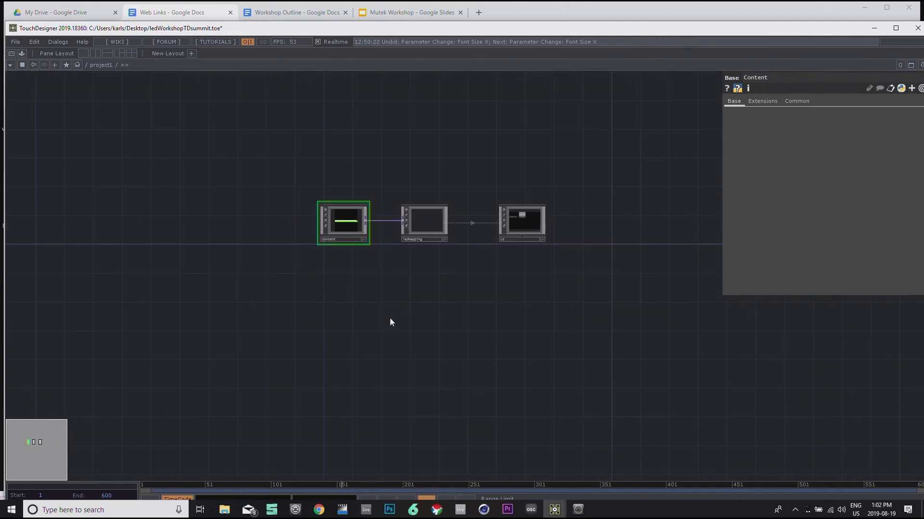
pyautogui.moveTo(276, 95); pyautogui.dragTo(281, 166)
pyautogui.moveTo(326, 196); pyautogui.dragTo(320, 213)
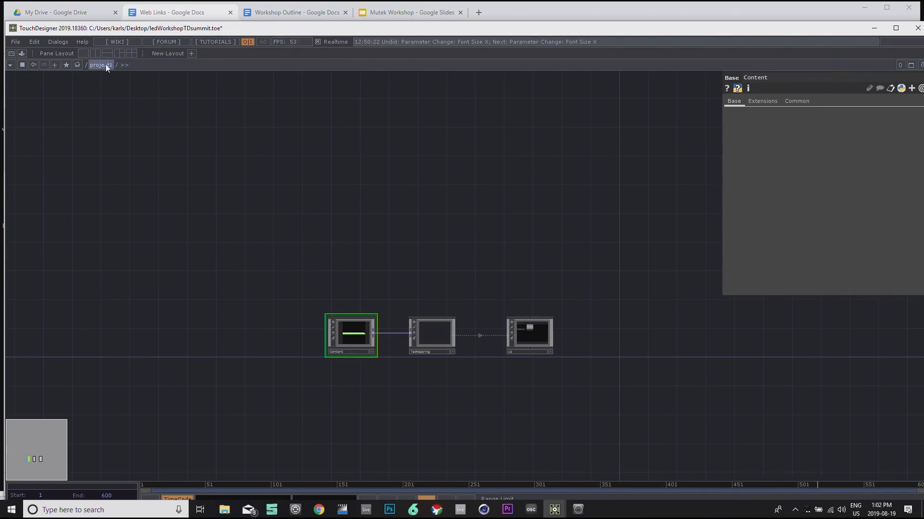
pyautogui.moveTo(356, 241); pyautogui.dragTo(372, 257)
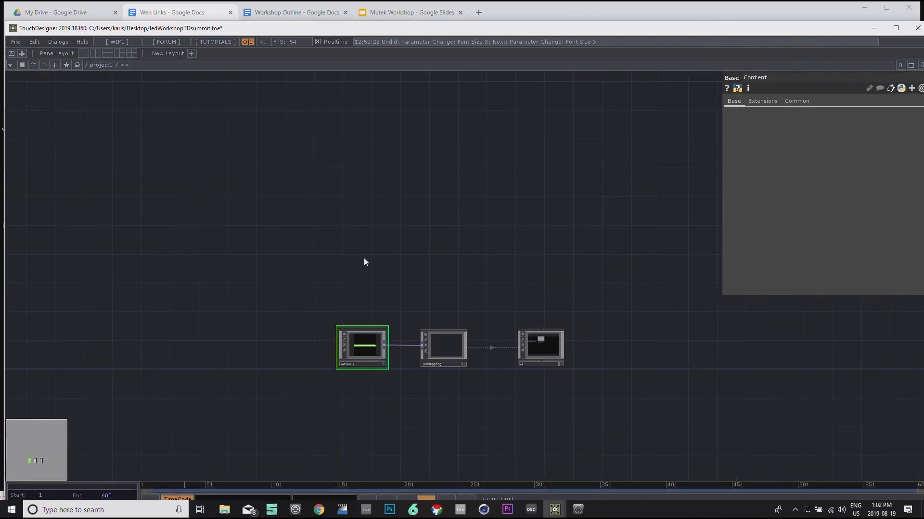
# Step: Add a Base COMP above the Content component in project1 and name it Audio
pyautogui.press('Tab')
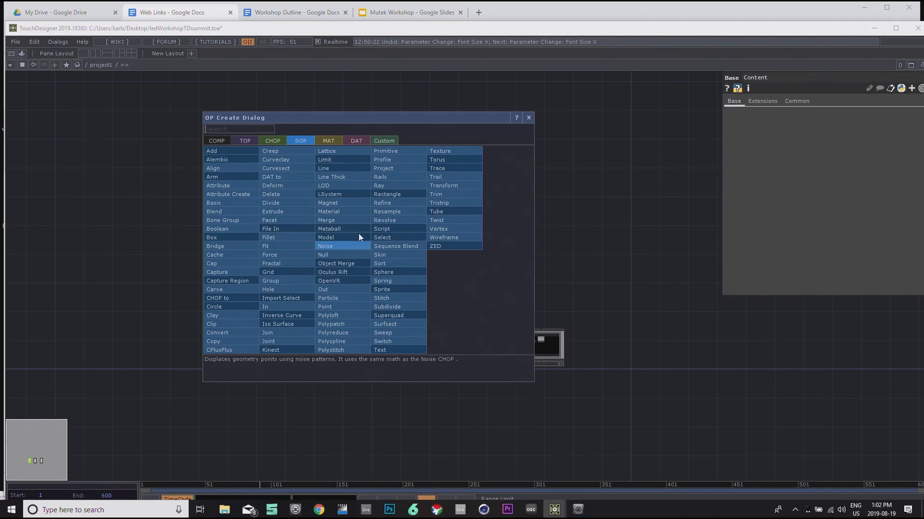
pyautogui.click(226, 140)
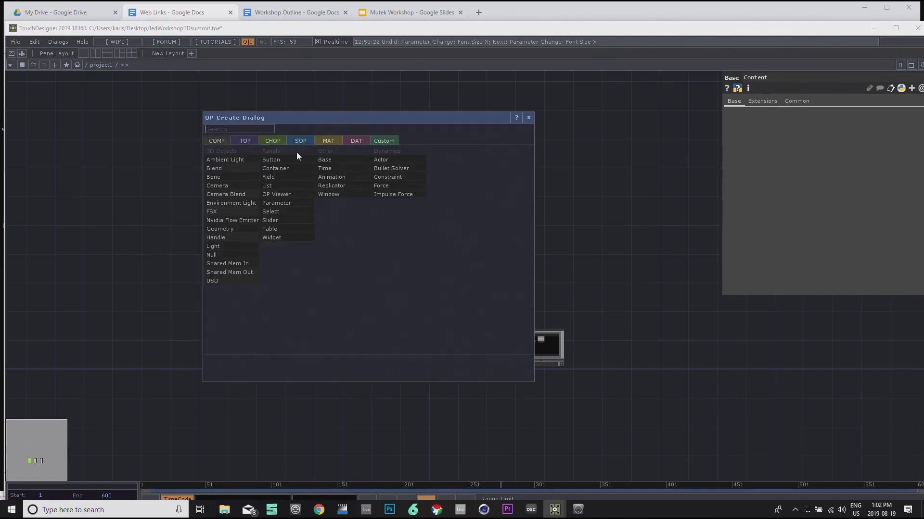
pyautogui.click(336, 159)
pyautogui.click(367, 271)
pyautogui.scroll(5, 365, 284)
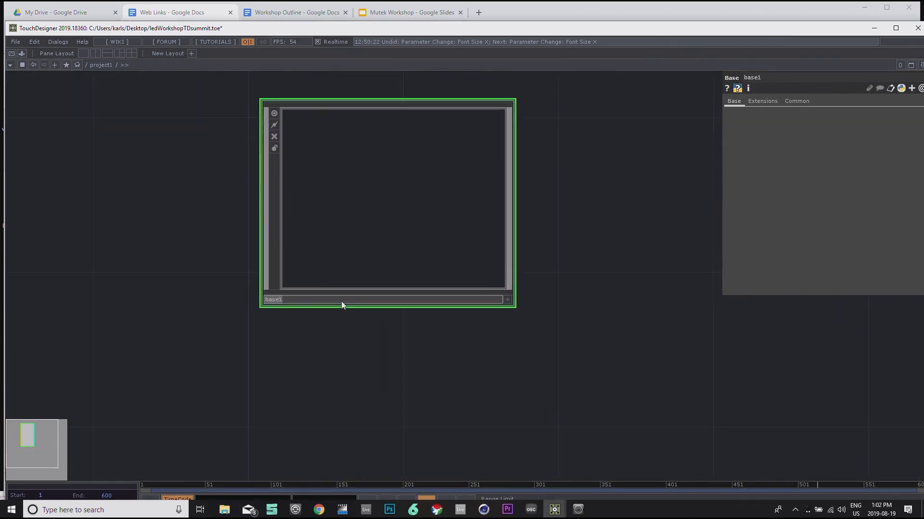
pyautogui.click(341, 301)
pyautogui.write('Audio')
pyautogui.press('Return')
# Step: Enter the Audio component and add an Audio File In CHOP to its empty network
pyautogui.doubleClick(370, 221)
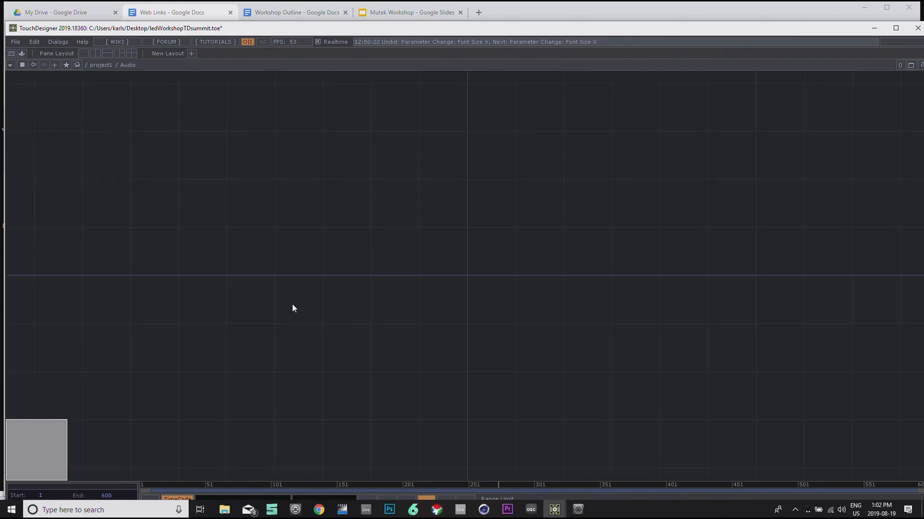
pyautogui.press('Tab')
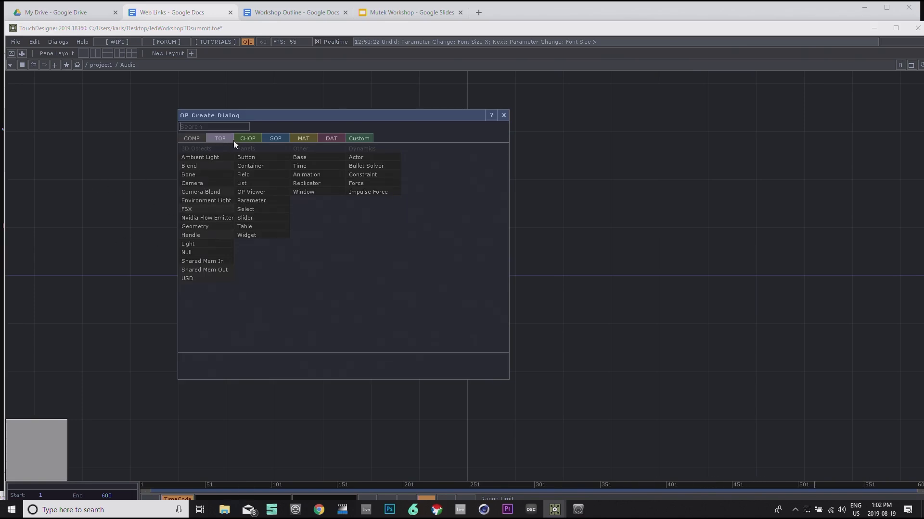
pyautogui.click(248, 138)
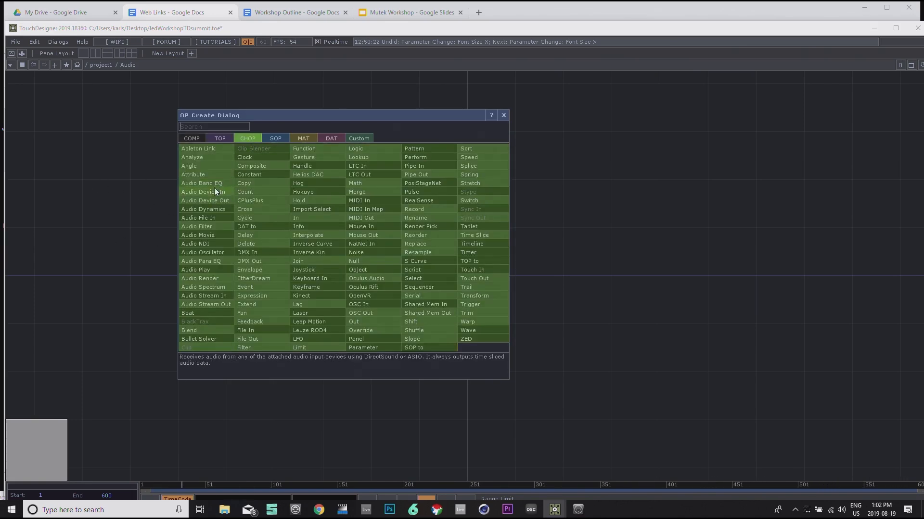
pyautogui.write('a')
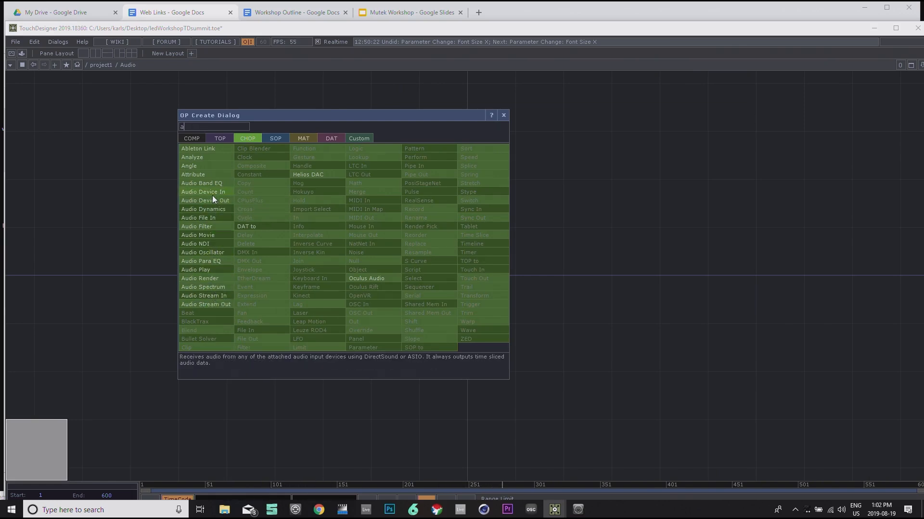
pyautogui.write('ud')
pyautogui.click(218, 218)
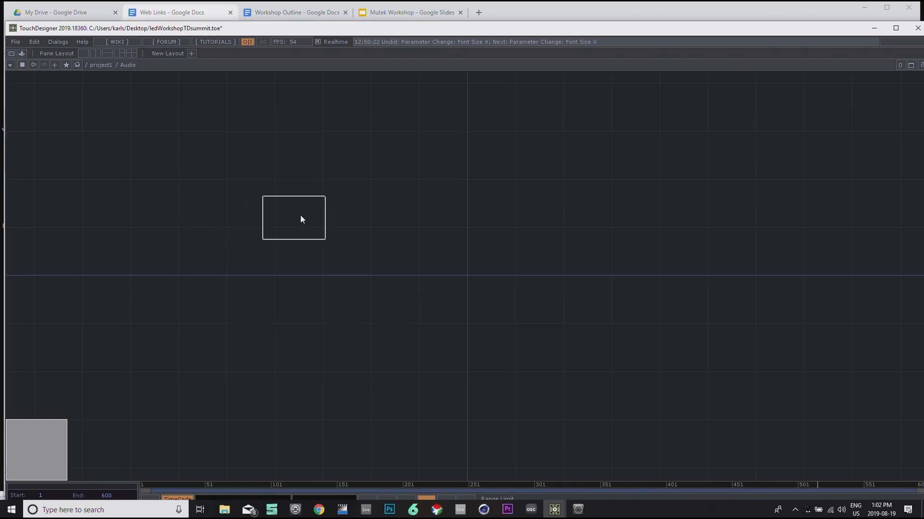
pyautogui.click(301, 218)
# Step: Add an Audio Device In CHOP below the Audio File In CHOP and adjust the placement of both nodes
pyautogui.press('Tab')
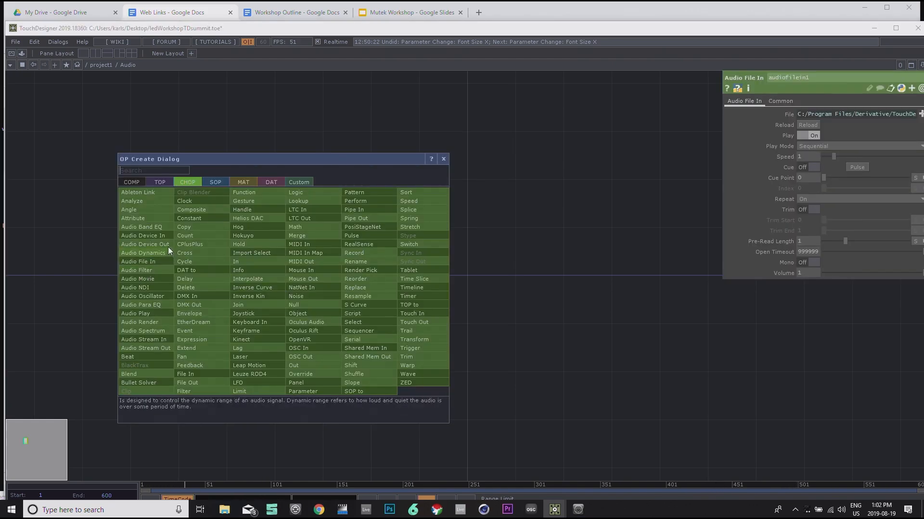
pyautogui.click(144, 235)
pyautogui.click(296, 298)
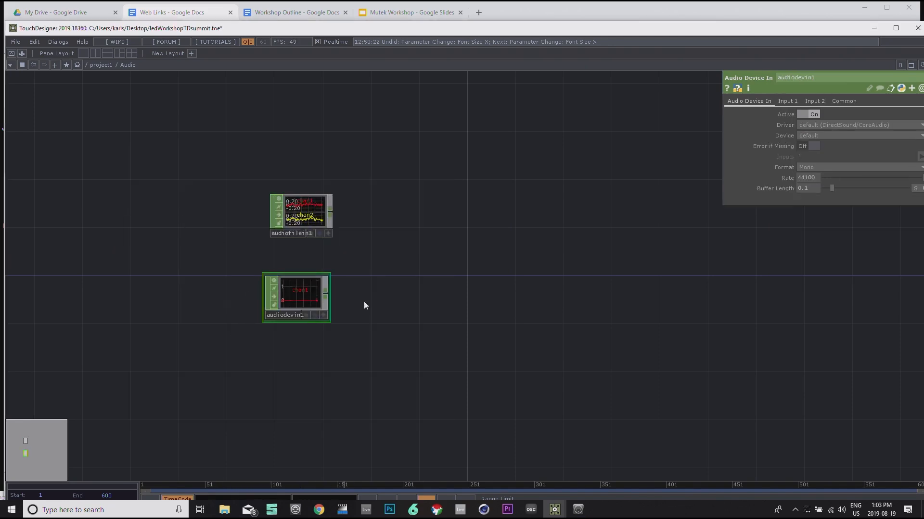
pyautogui.moveTo(306, 293); pyautogui.dragTo(325, 293)
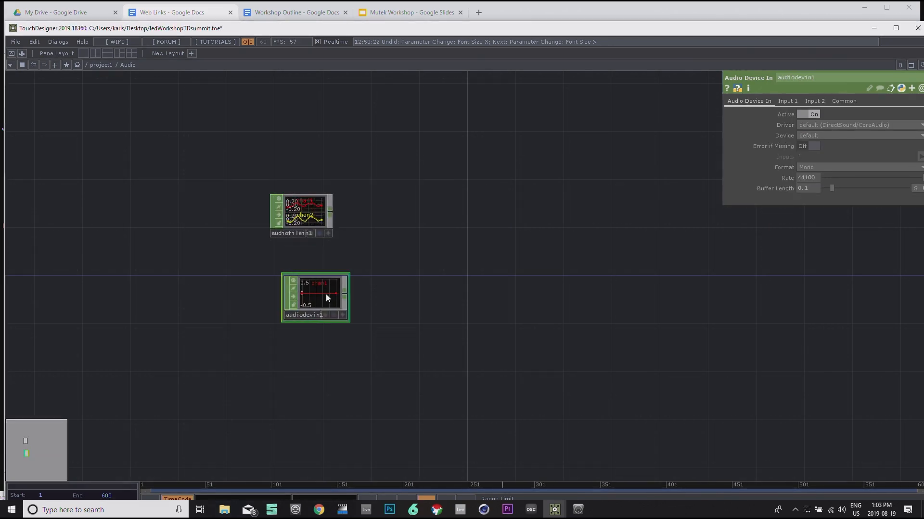
pyautogui.moveTo(293, 213); pyautogui.dragTo(284, 211)
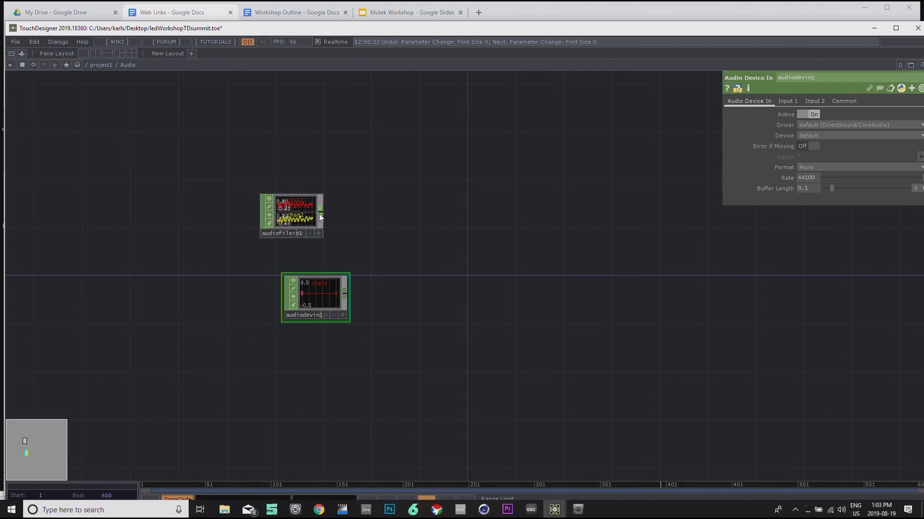
pyautogui.press('Tab')
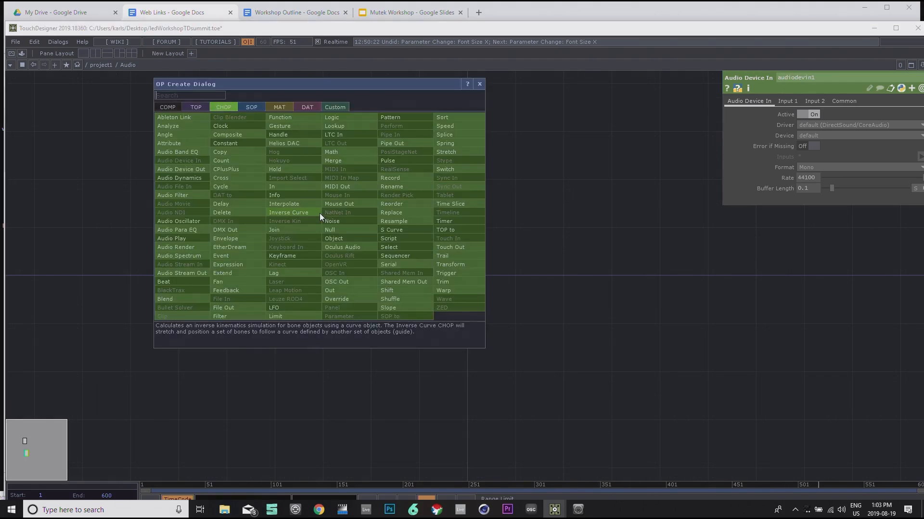
pyautogui.click(604, 235)
pyautogui.click(484, 222)
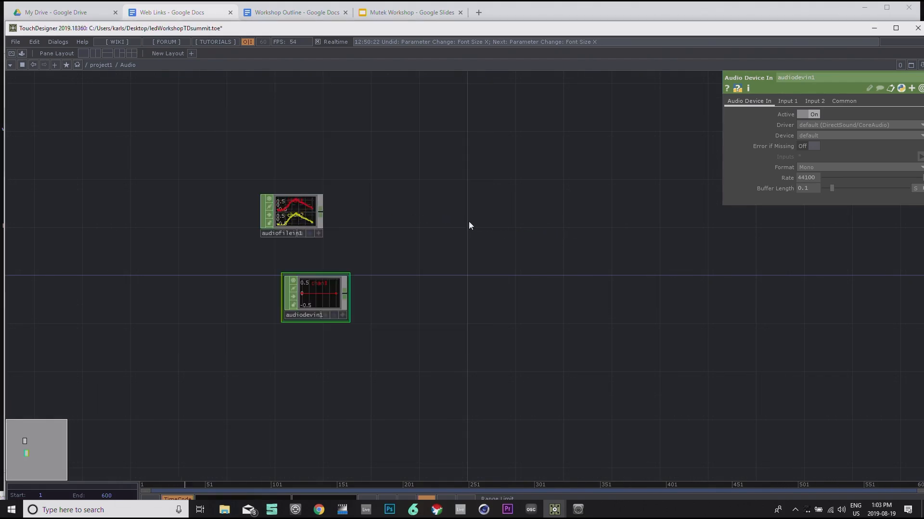
pyautogui.rightClick(322, 213)
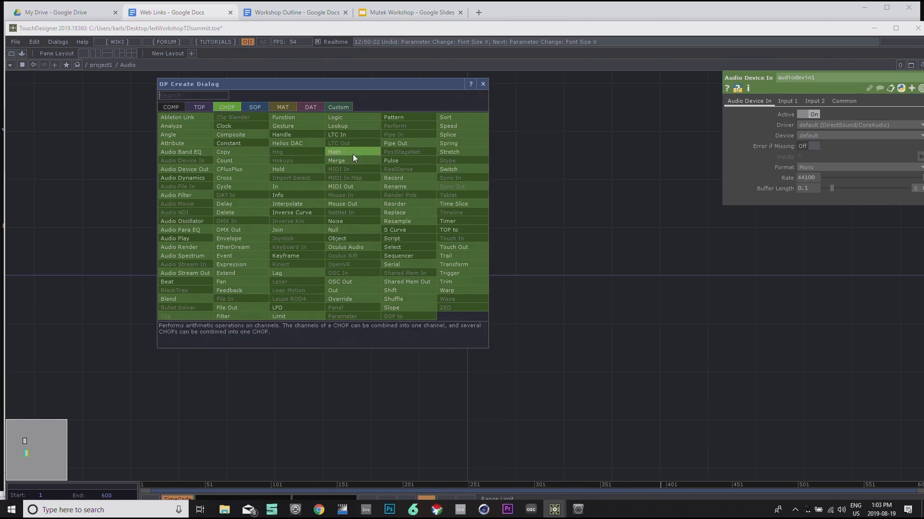
pyautogui.click(122, 164)
pyautogui.click(124, 163)
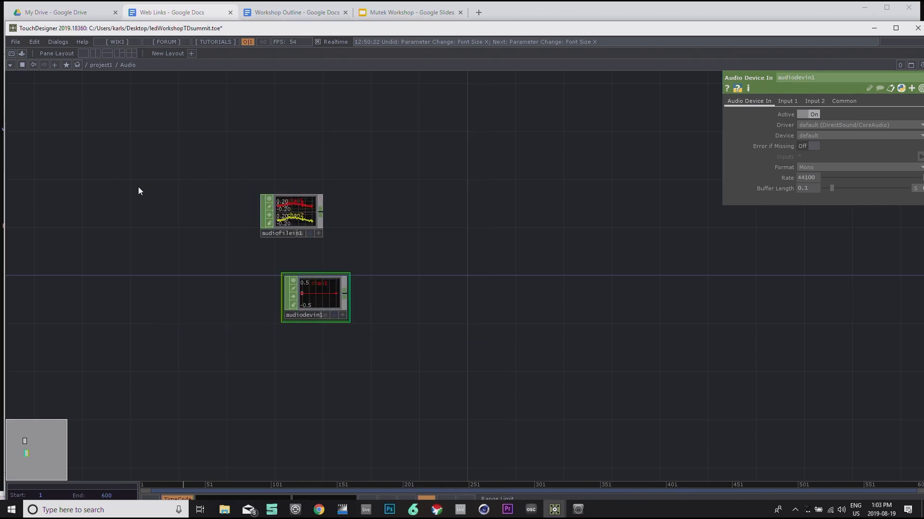
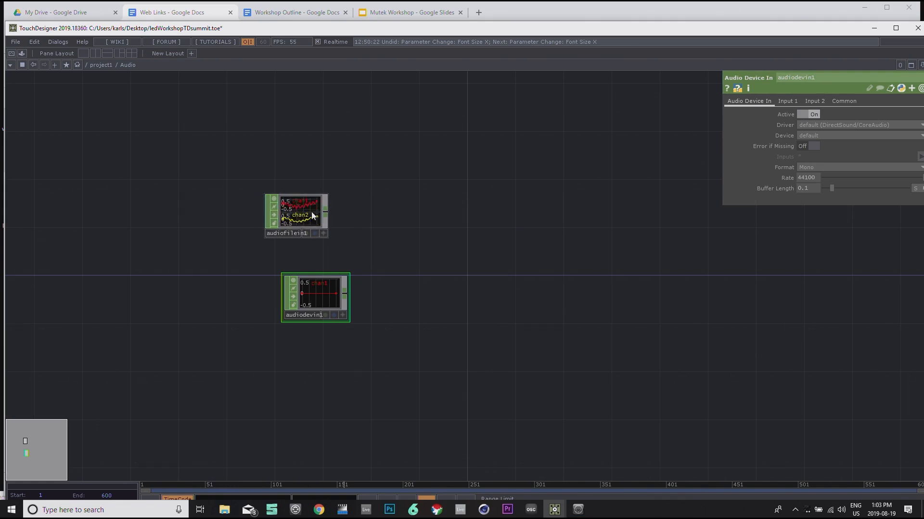
# Step: Add a Select CHOP after the Audio File In CHOP and set its Channel Names to chan1
pyautogui.press('Tab')
pyautogui.write('sel')
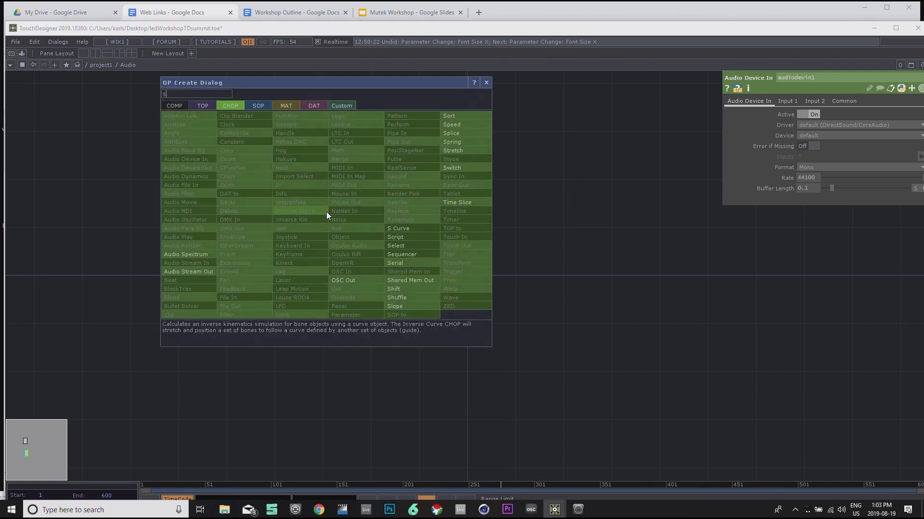
pyautogui.click(401, 245)
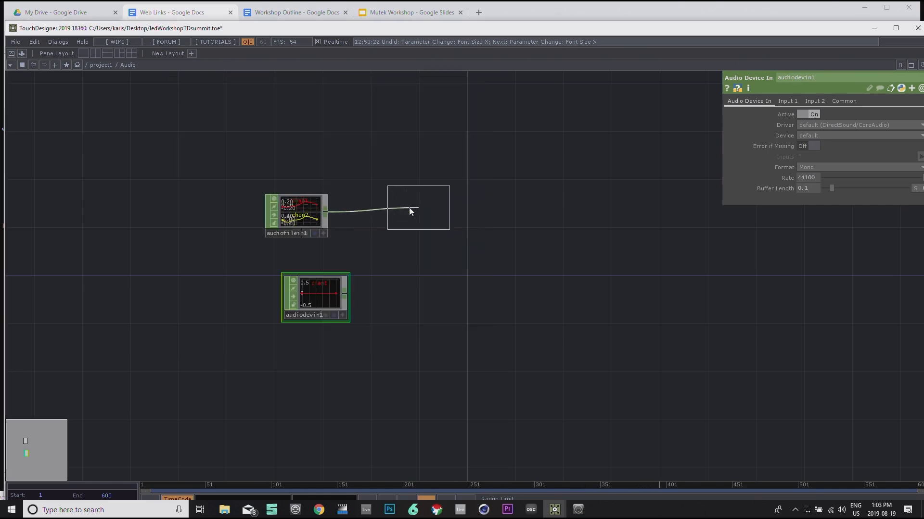
pyautogui.click(409, 207)
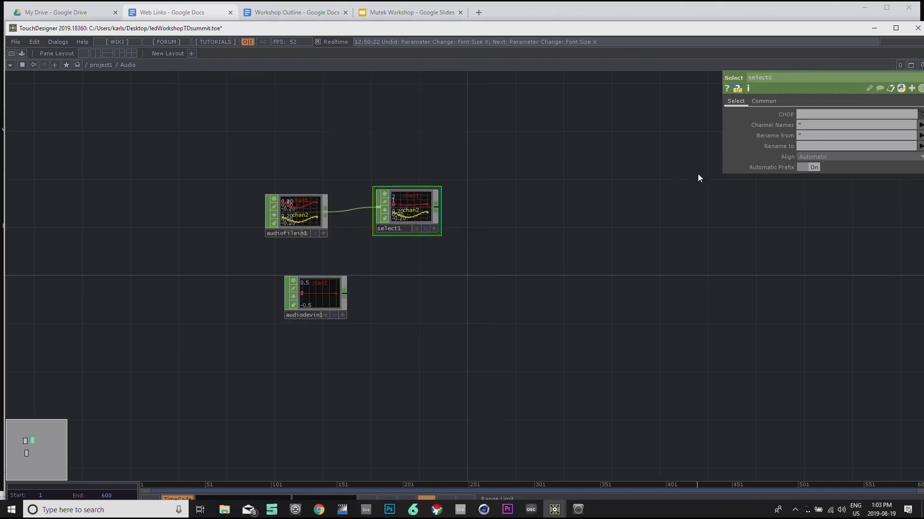
pyautogui.click(920, 125)
pyautogui.click(918, 143)
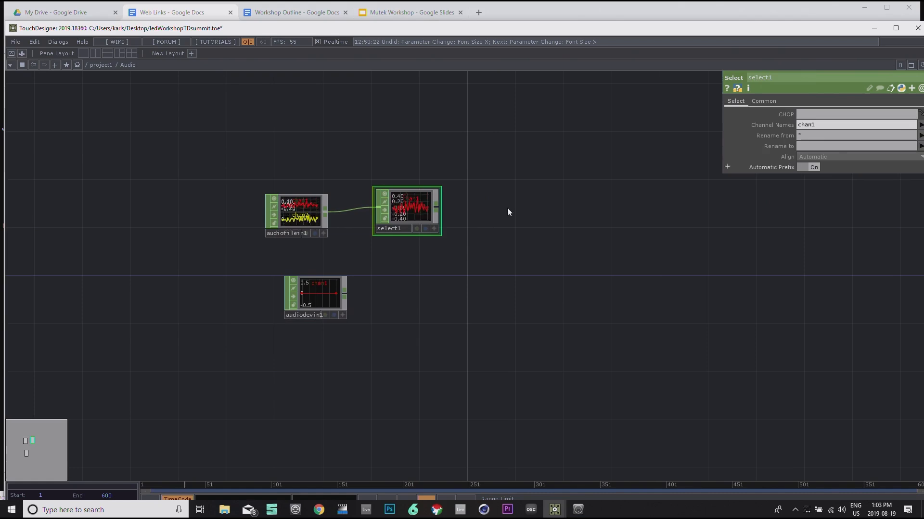
# Step: Move the Audio Device In node closer under Audio File In and add a Switch CHOP fed by the Select CHOP
pyautogui.scroll(5, 361, 207)
pyautogui.scroll(-2, 409, 269)
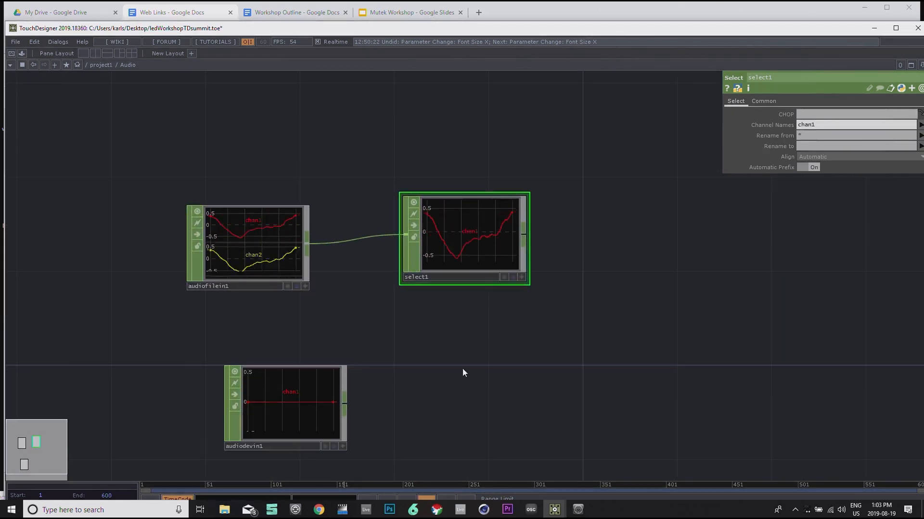
pyautogui.moveTo(297, 413); pyautogui.dragTo(270, 391)
pyautogui.moveTo(512, 340); pyautogui.dragTo(447, 319)
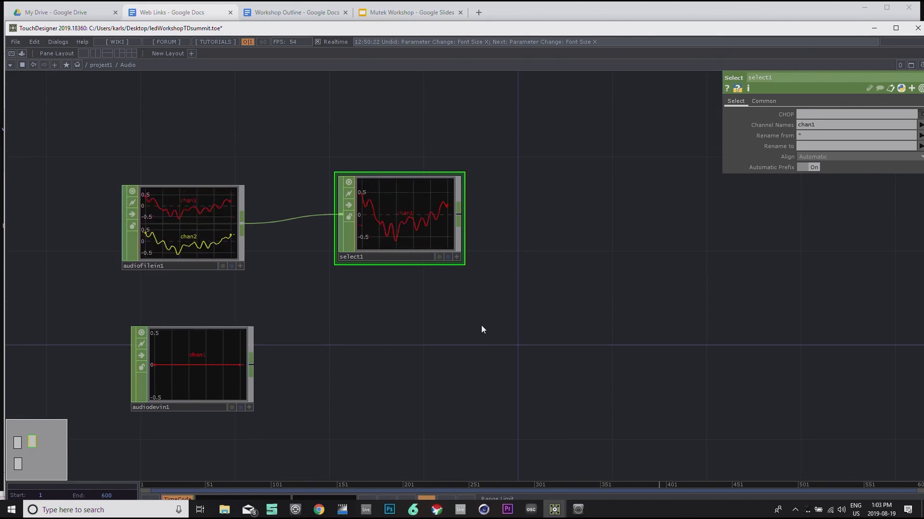
pyautogui.rightClick(460, 218)
pyautogui.write('sw')
pyautogui.click(598, 174)
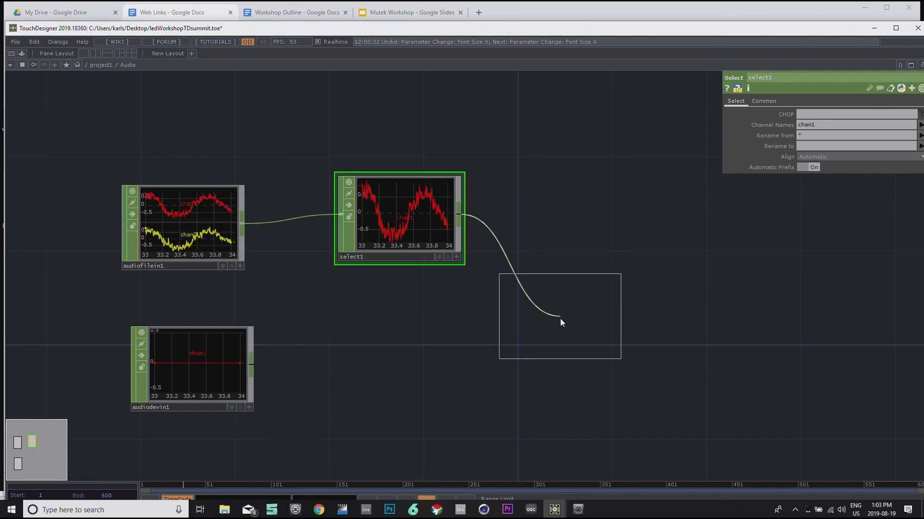
pyautogui.click(580, 322)
# Step: Connect the Audio Device In CHOP as the second input of the Switch CHOP and place it below the Select node
pyautogui.moveTo(252, 368); pyautogui.dragTo(511, 333)
pyautogui.moveTo(250, 364); pyautogui.dragTo(528, 322)
pyautogui.moveTo(204, 373); pyautogui.dragTo(392, 403)
pyautogui.moveTo(697, 395); pyautogui.dragTo(502, 352)
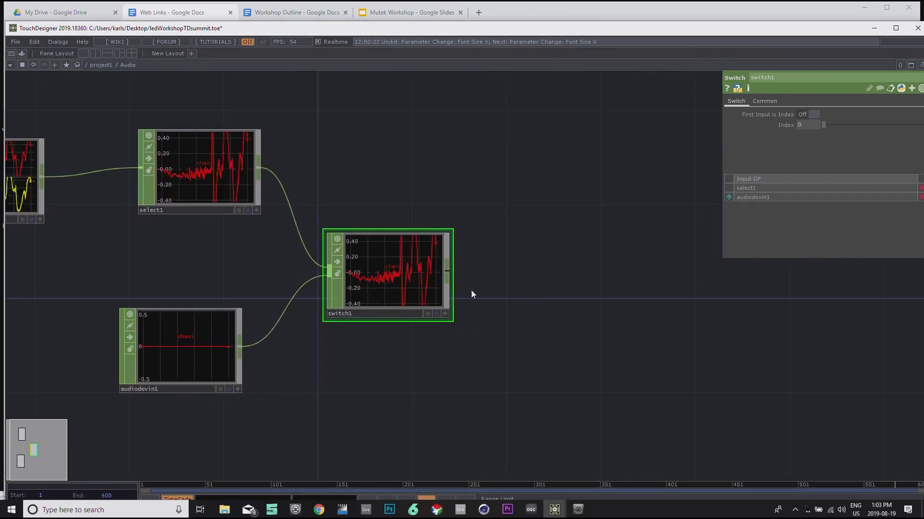
# Step: Add an Analyze CHOP after the Switch CHOP and set its Function to RMS Power
pyautogui.rightClick(448, 271)
pyautogui.write('a')
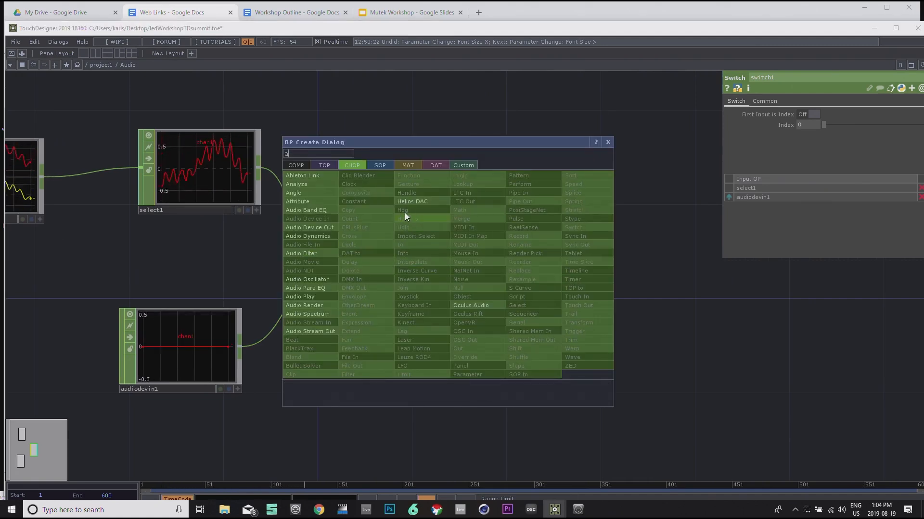
pyautogui.click(299, 186)
pyautogui.click(579, 275)
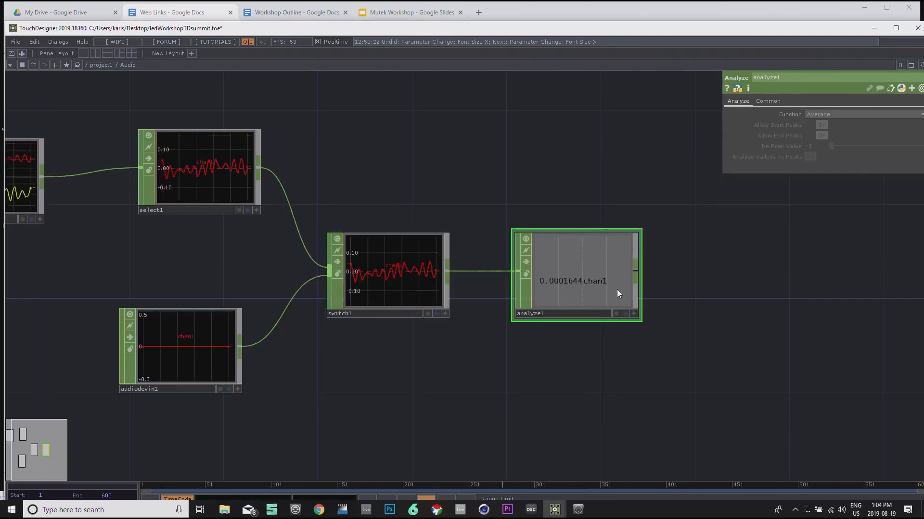
pyautogui.click(833, 113)
pyautogui.click(838, 172)
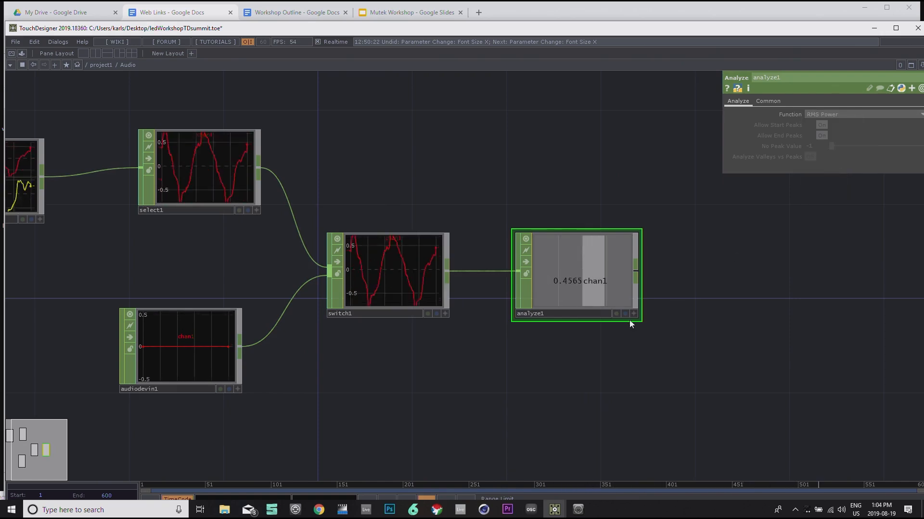
# Step: Examine the Analyze CHOP's RMS level next to the waveform coming from the Switch CHOP
pyautogui.scroll(5, 588, 276)
pyautogui.scroll(3, 591, 286)
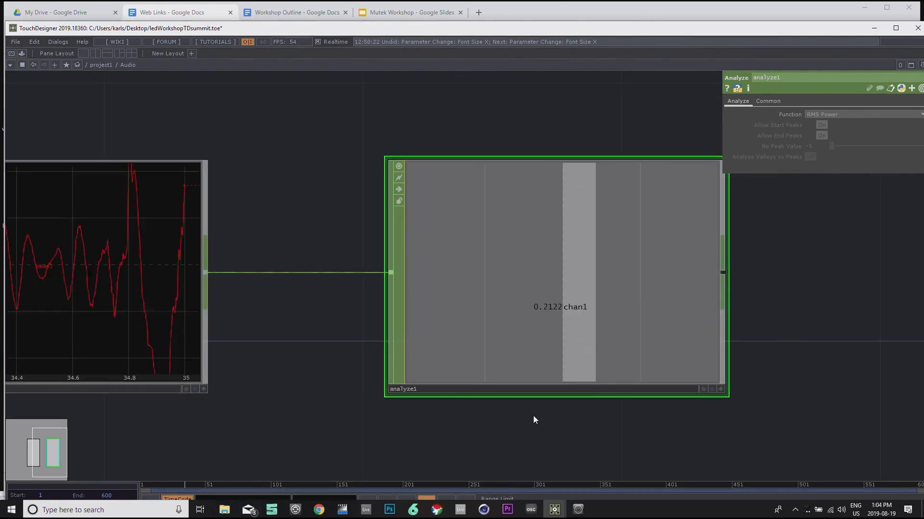
pyautogui.scroll(-3, 535, 414)
pyautogui.moveTo(540, 443); pyautogui.dragTo(501, 395)
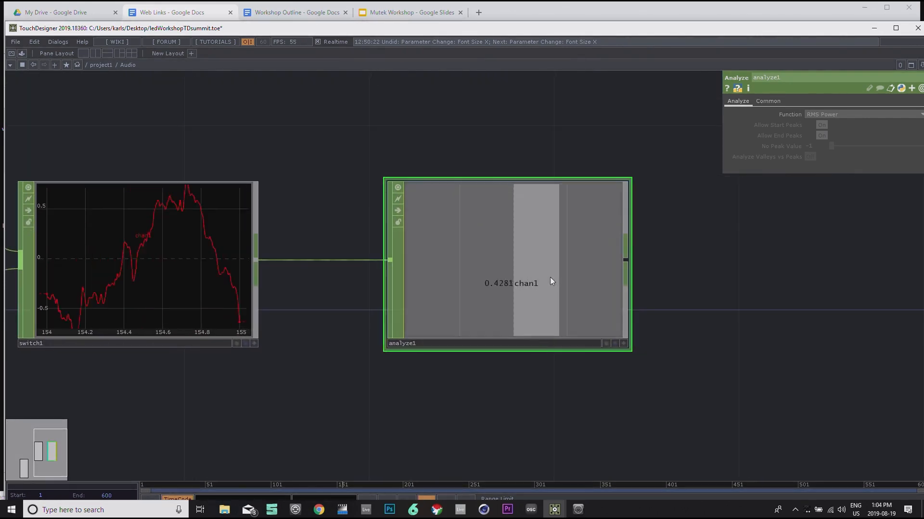
pyautogui.scroll(-3, 731, 332)
pyautogui.moveTo(725, 382); pyautogui.dragTo(650, 369)
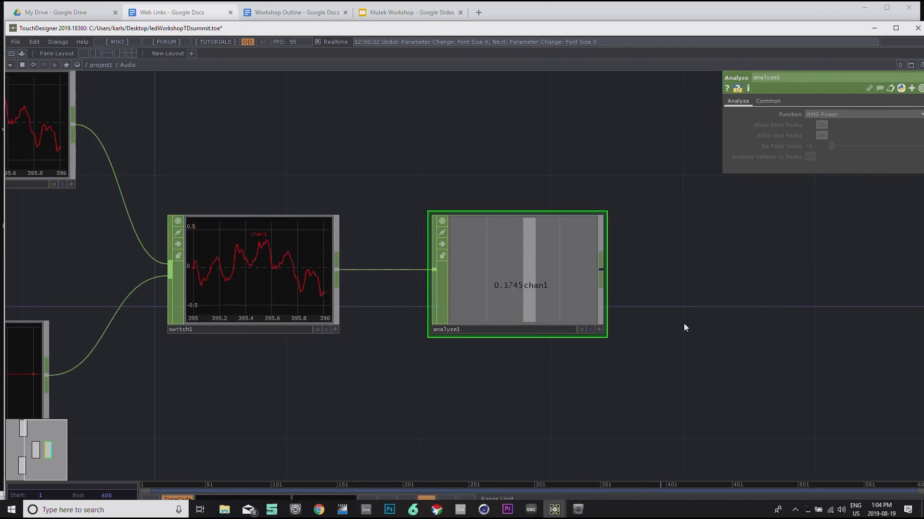
pyautogui.moveTo(783, 392); pyautogui.dragTo(753, 380)
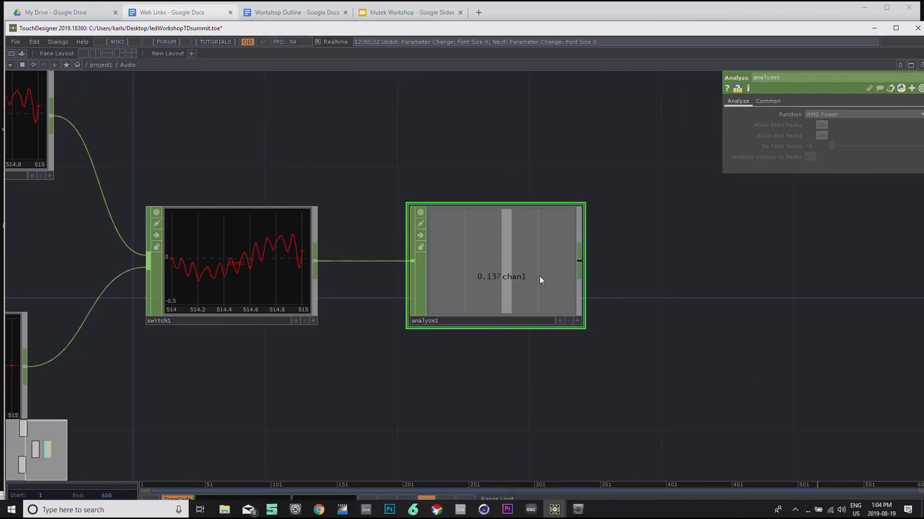
# Step: Add a Lag CHOP after the Analyze CHOP and place it beside and slightly above that node
pyautogui.moveTo(642, 264); pyautogui.dragTo(426, 247)
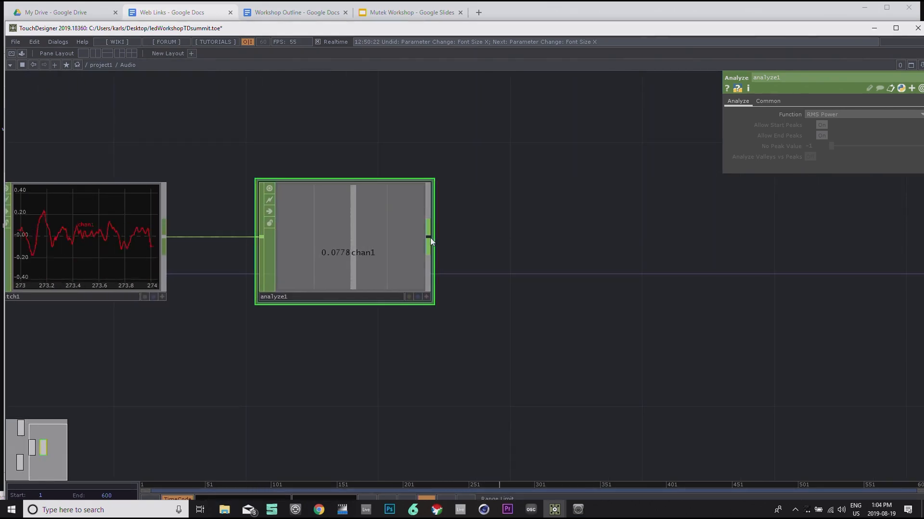
pyautogui.rightClick(430, 238)
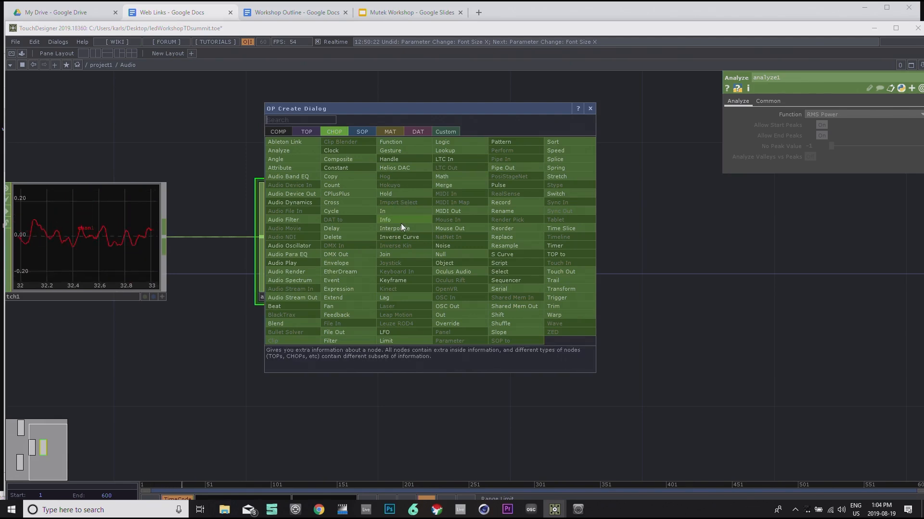
pyautogui.click(409, 298)
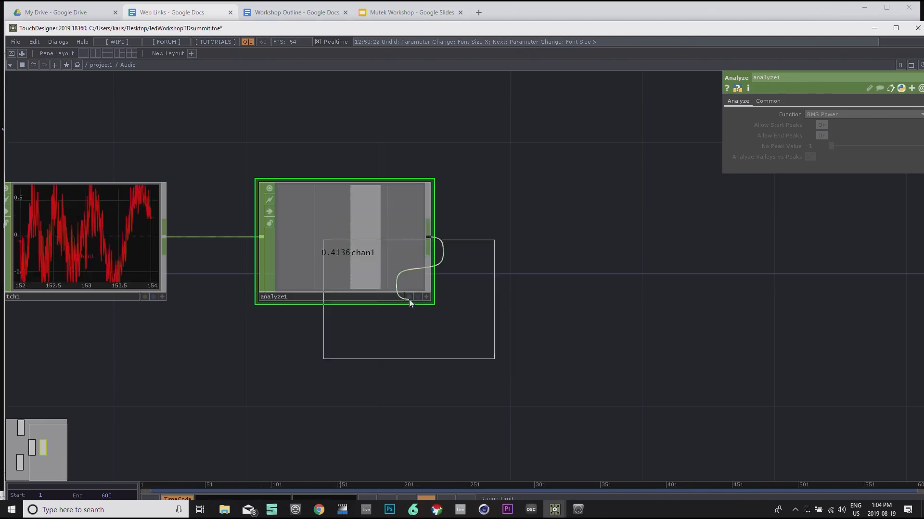
pyautogui.click(609, 242)
pyautogui.moveTo(620, 344); pyautogui.dragTo(602, 355)
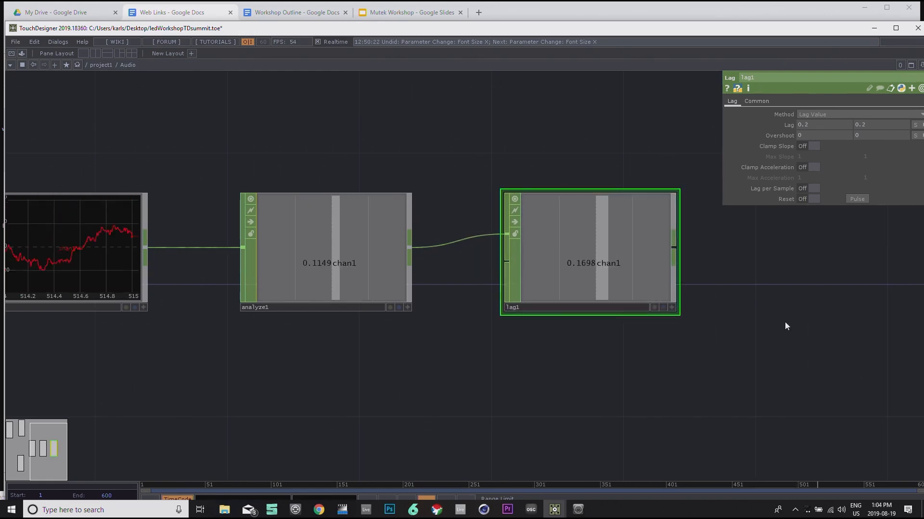
pyautogui.moveTo(811, 274); pyautogui.dragTo(728, 270)
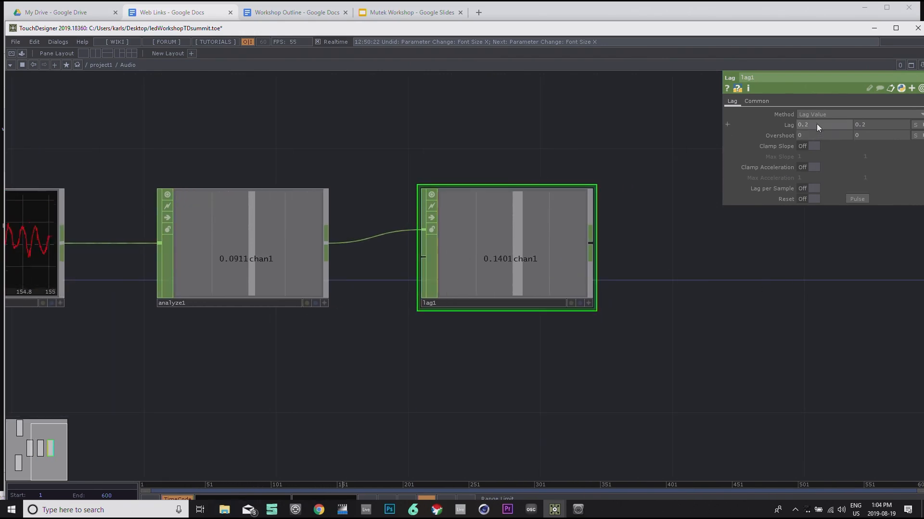
pyautogui.moveTo(520, 241); pyautogui.dragTo(520, 228)
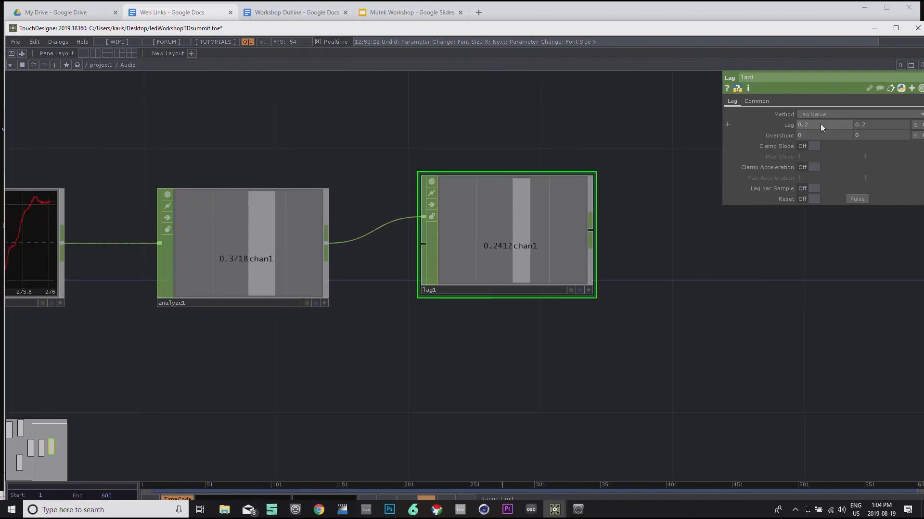
# Step: Set the first Lag value of the Lag CHOP to 0, leaving the second value unedited
pyautogui.click(726, 125)
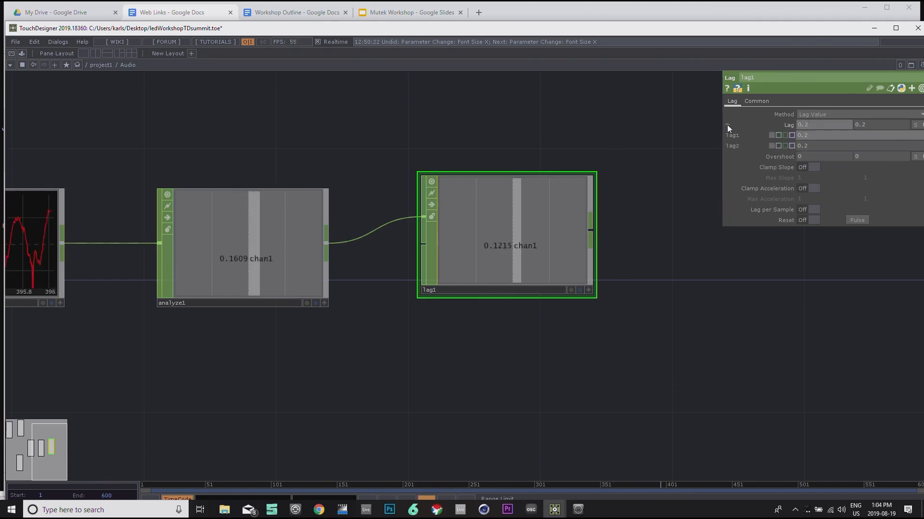
pyautogui.click(726, 125)
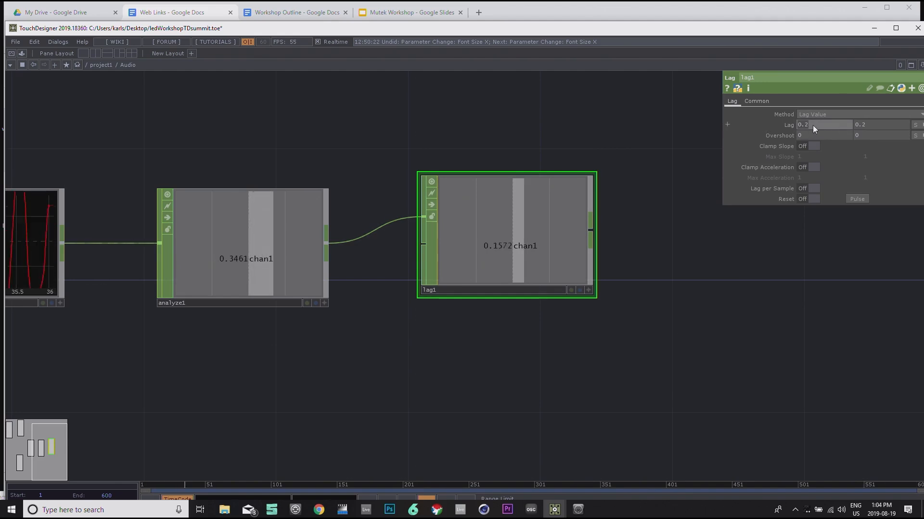
pyautogui.write('0')
pyautogui.press('Return')
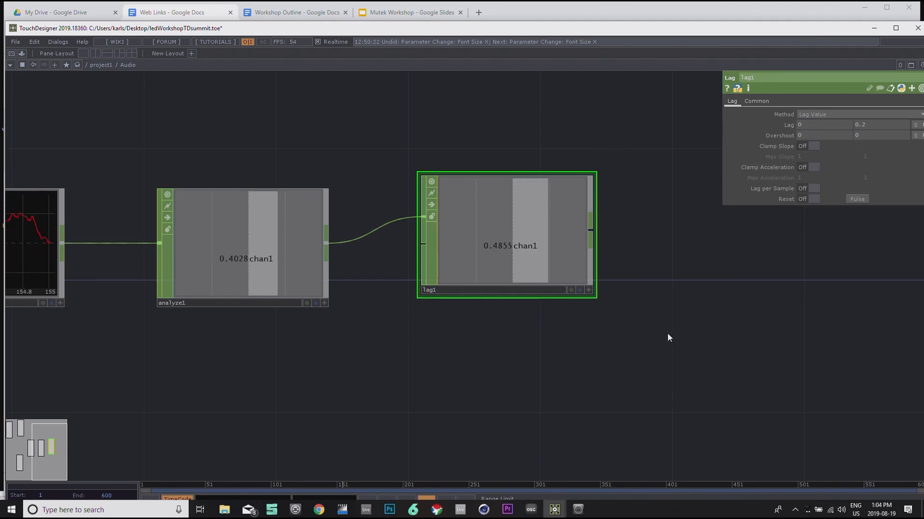
pyautogui.moveTo(837, 239); pyautogui.dragTo(768, 240)
pyautogui.moveTo(717, 139); pyautogui.dragTo(657, 136)
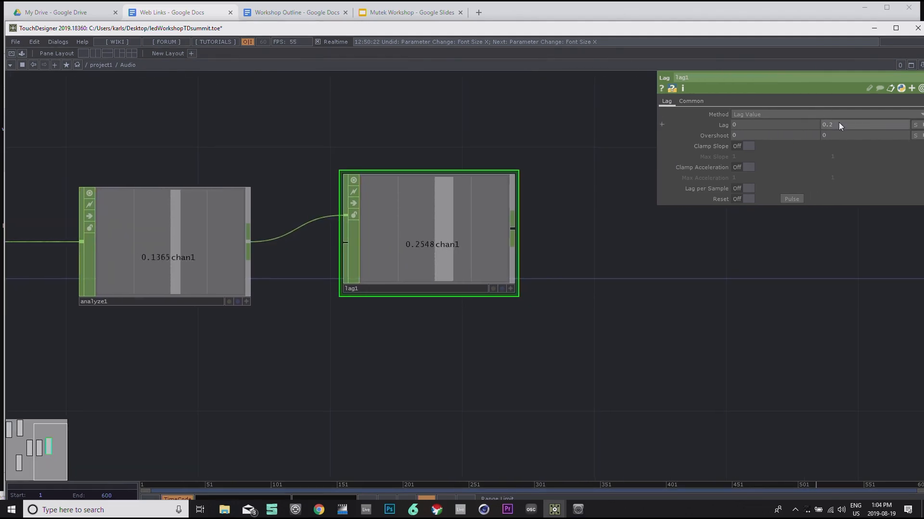
# Step: Add a Math CHOP after the Lag CHOP and place it beside that node
pyautogui.moveTo(776, 297); pyautogui.dragTo(827, 297)
pyautogui.scroll(-6, 825, 297)
pyautogui.scroll(3, 686, 373)
pyautogui.moveTo(686, 373); pyautogui.dragTo(599, 385)
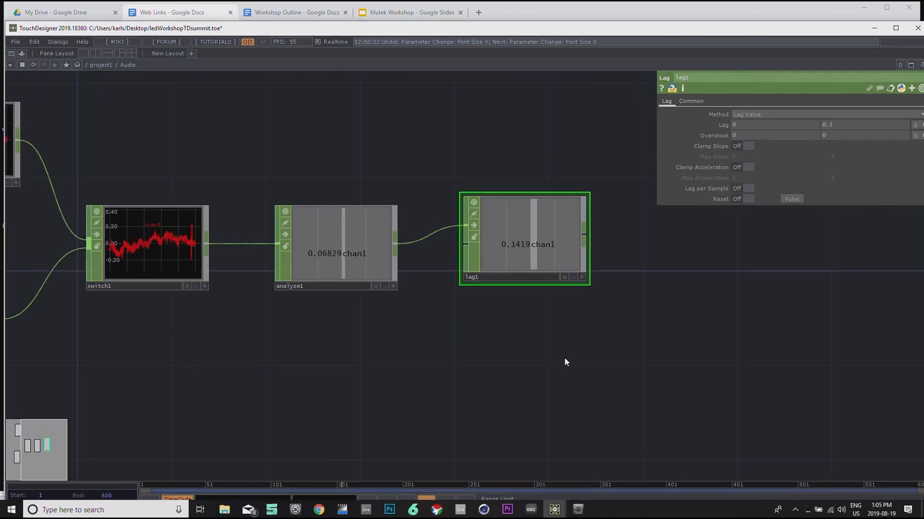
pyautogui.scroll(3, 521, 245)
pyautogui.moveTo(748, 237); pyautogui.dragTo(785, 290)
pyautogui.scroll(-3, 785, 290)
pyautogui.moveTo(651, 300); pyautogui.dragTo(424, 304)
pyautogui.press('Tab')
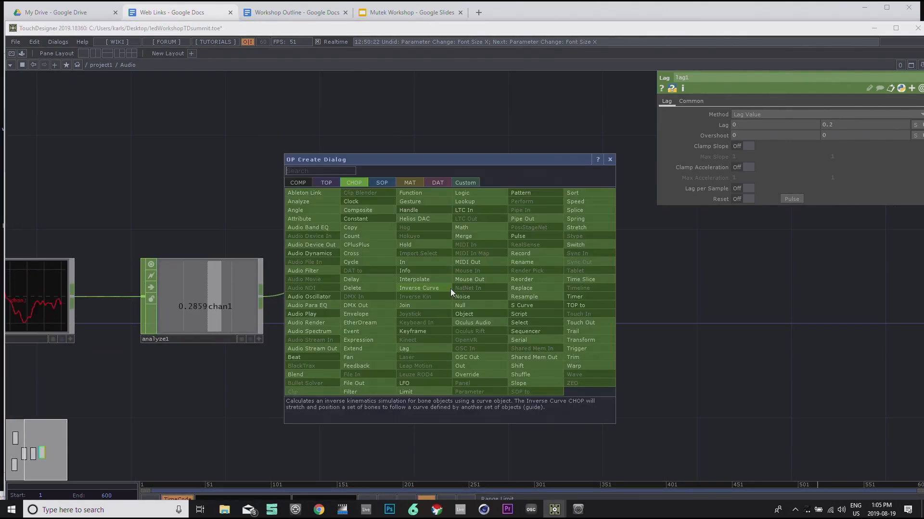
pyautogui.write('math')
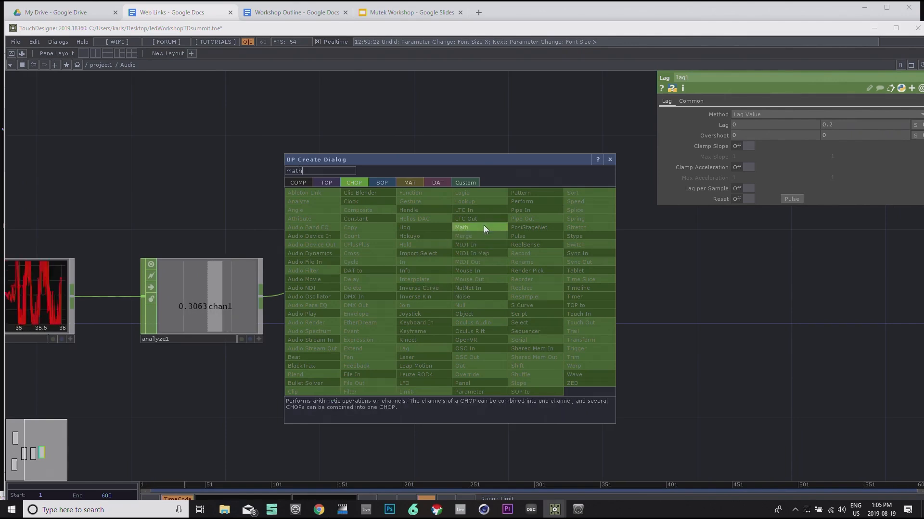
pyautogui.click(483, 228)
pyautogui.click(575, 281)
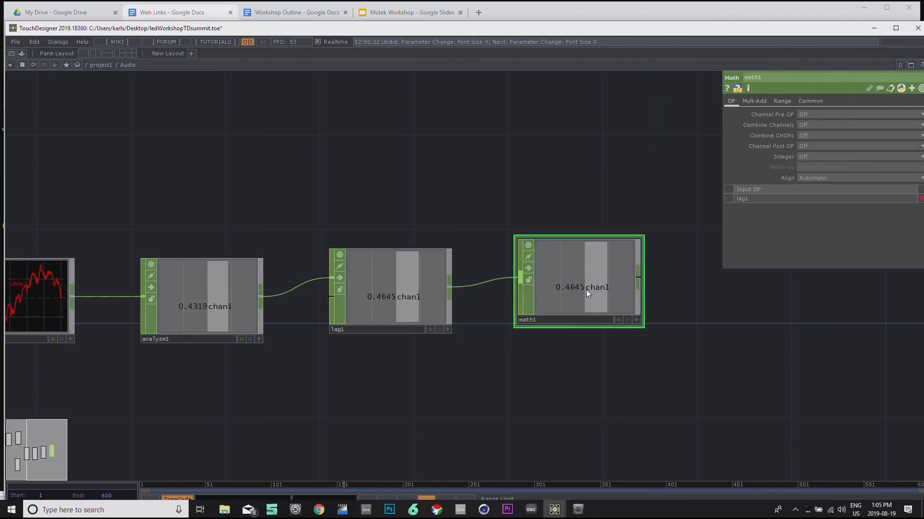
# Step: Add a Null CHOP after the Math CHOP and line the Math node up with its neighbours
pyautogui.moveTo(826, 327); pyautogui.dragTo(780, 333)
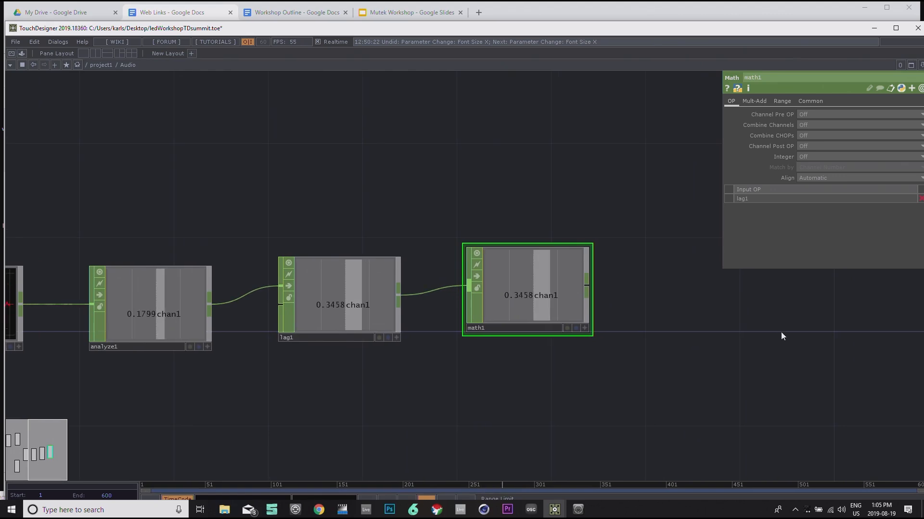
pyautogui.rightClick(587, 287)
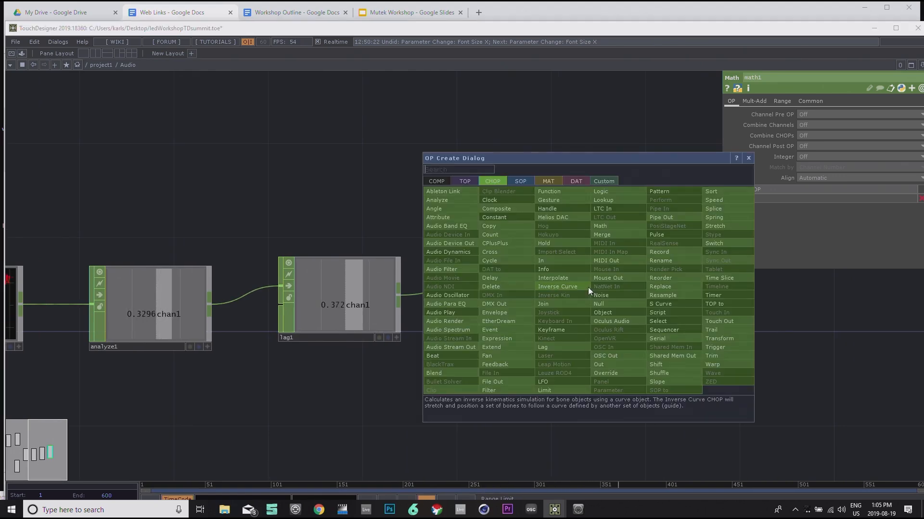
pyautogui.click(618, 305)
pyautogui.click(710, 298)
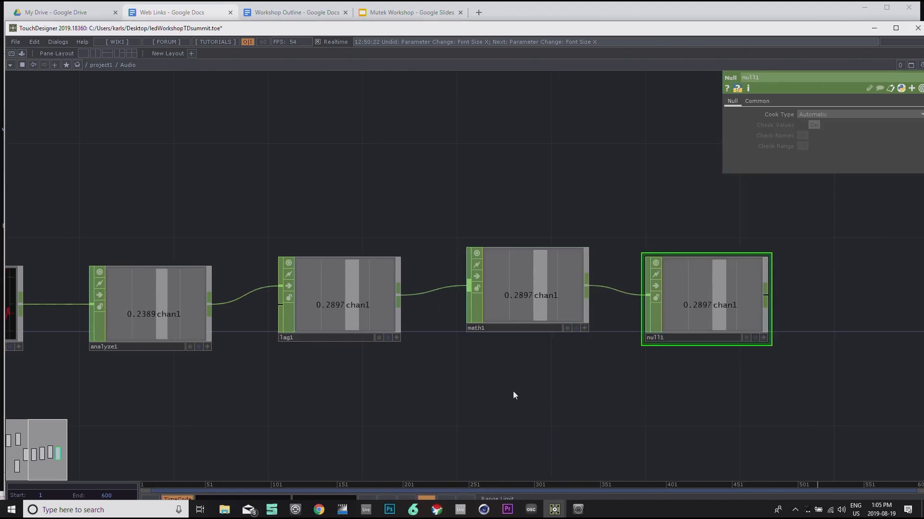
pyautogui.scroll(-5, 513, 392)
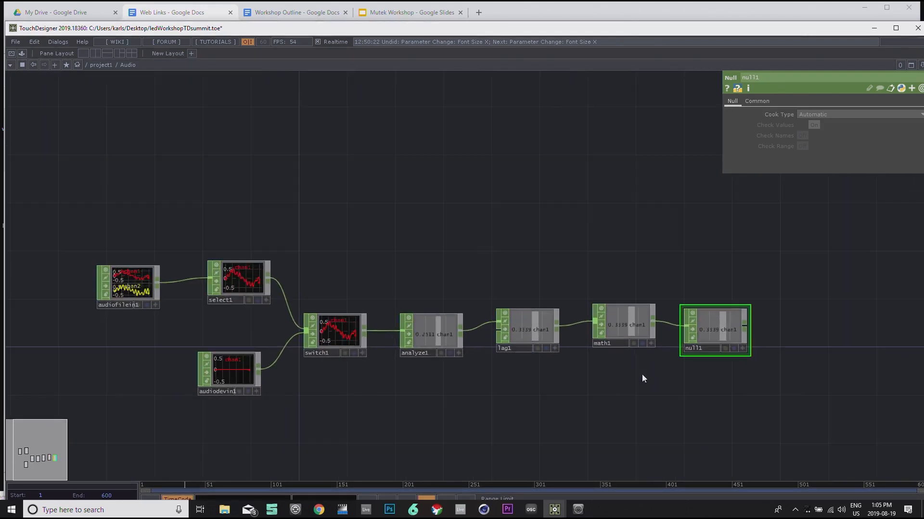
pyautogui.moveTo(633, 323); pyautogui.dragTo(628, 327)
pyautogui.moveTo(622, 394); pyautogui.dragTo(716, 393)
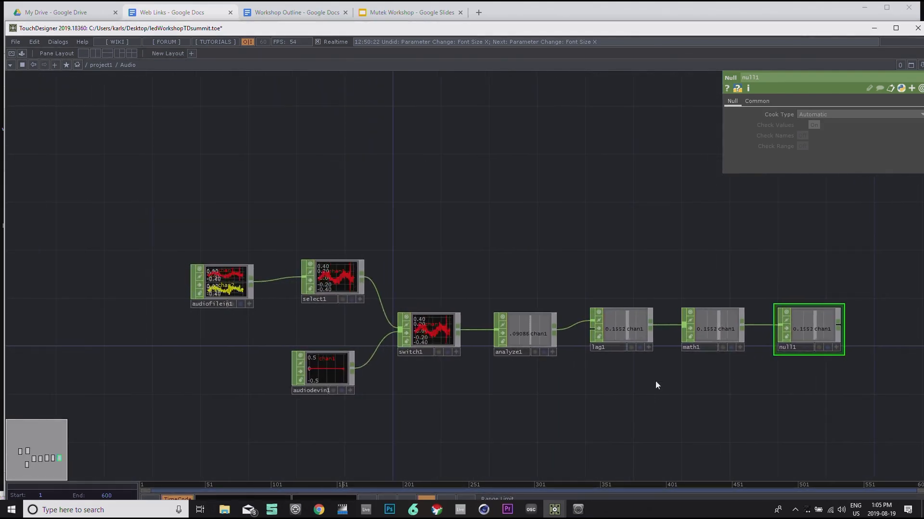
# Step: Open the Audio component for customization and set its Parent Shortcut to Audio
pyautogui.rightClick(128, 65)
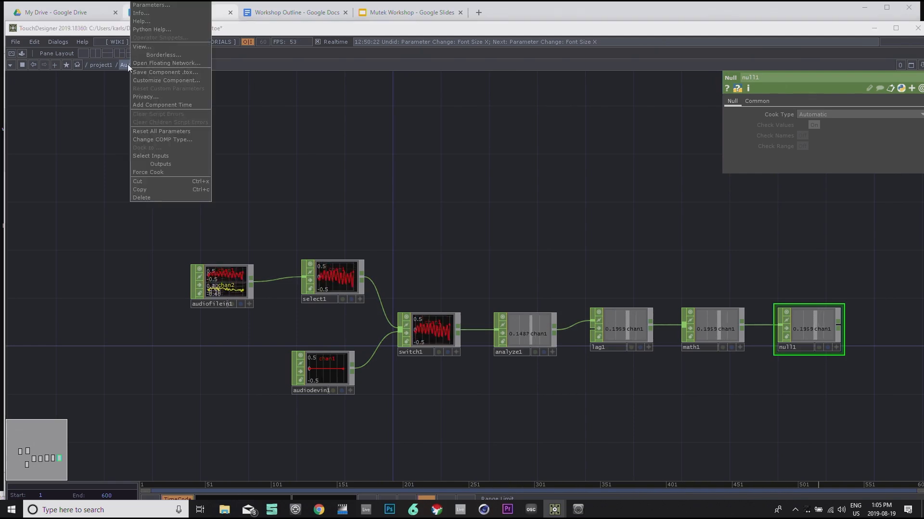
pyautogui.click(141, 81)
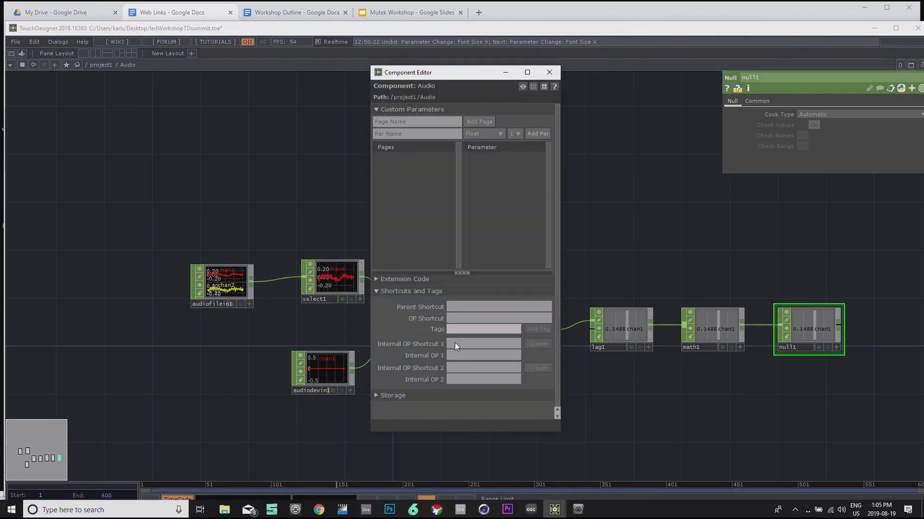
pyautogui.click(483, 308)
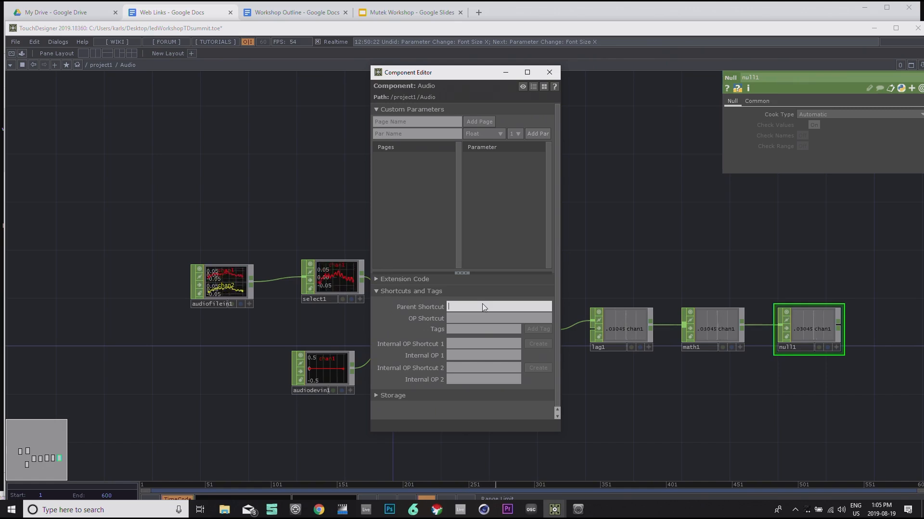
pyautogui.write('Auid')
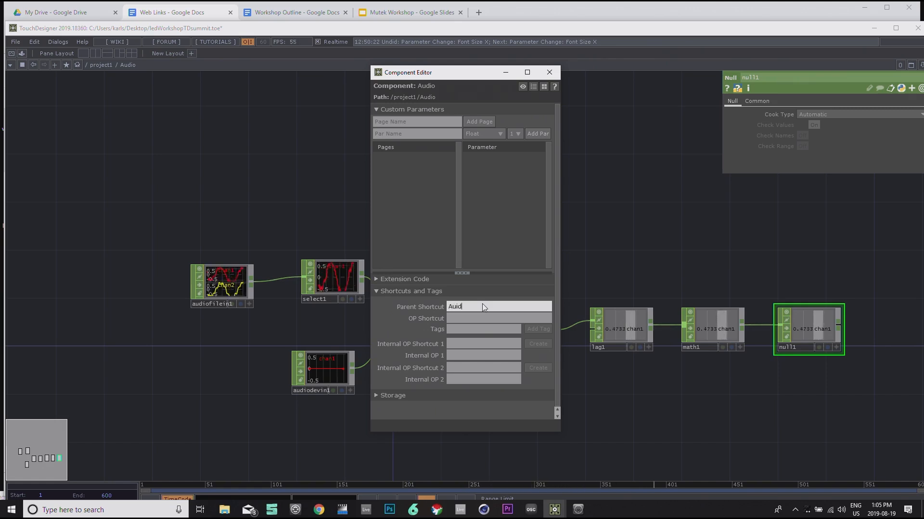
pyautogui.press('BackSpace')
pyautogui.press('BackSpace')
pyautogui.write('dio')
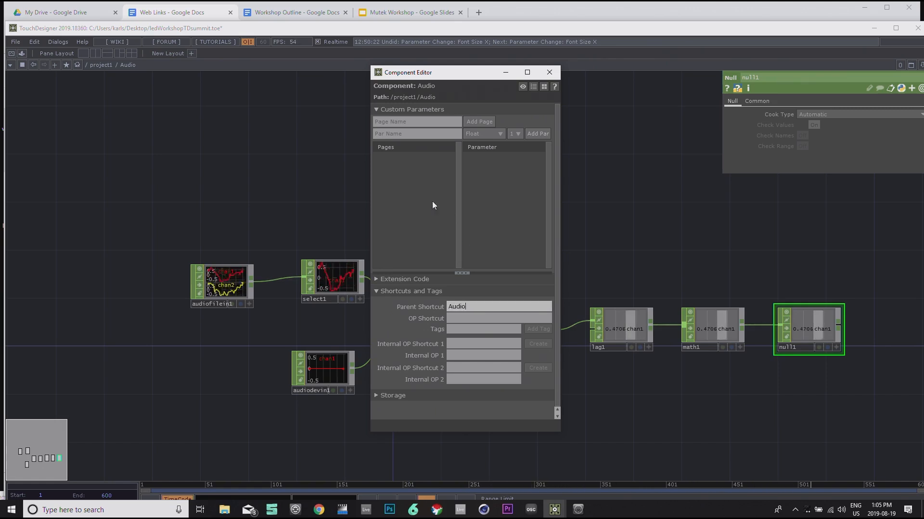
# Step: Add a custom parameter page named Audio and move the Component Editor away from the end of the CHOP chain
pyautogui.click(389, 123)
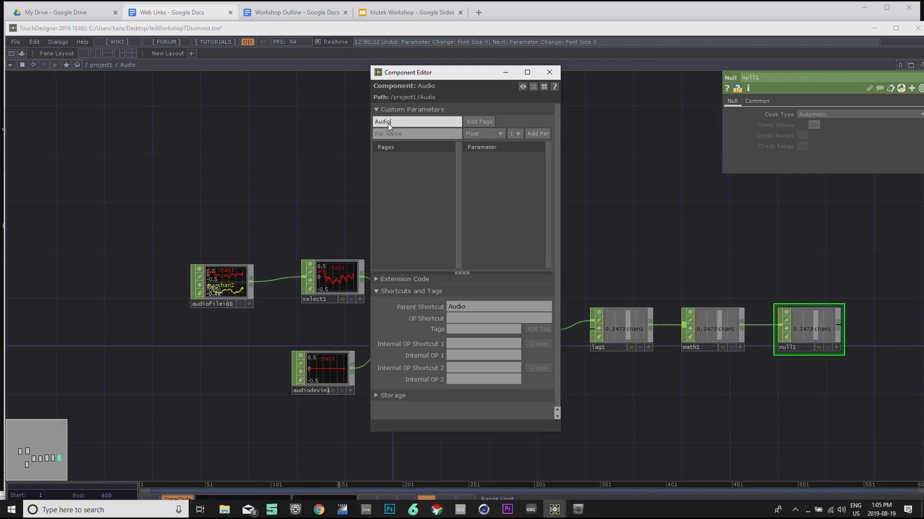
pyautogui.click(476, 122)
pyautogui.click(432, 135)
pyautogui.moveTo(450, 80); pyautogui.dragTo(270, 94)
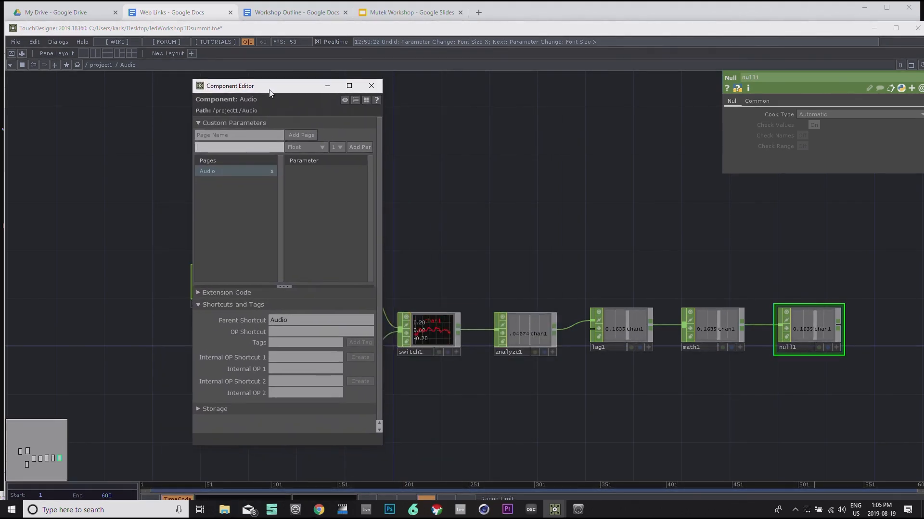
pyautogui.moveTo(528, 215); pyautogui.dragTo(614, 216)
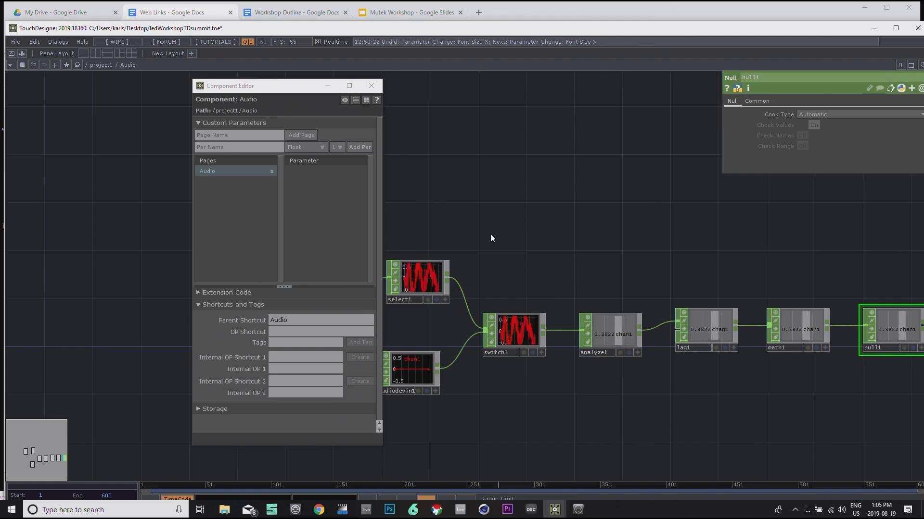
# Step: Add a Toggle parameter named Source to the Audio page
pyautogui.click(254, 148)
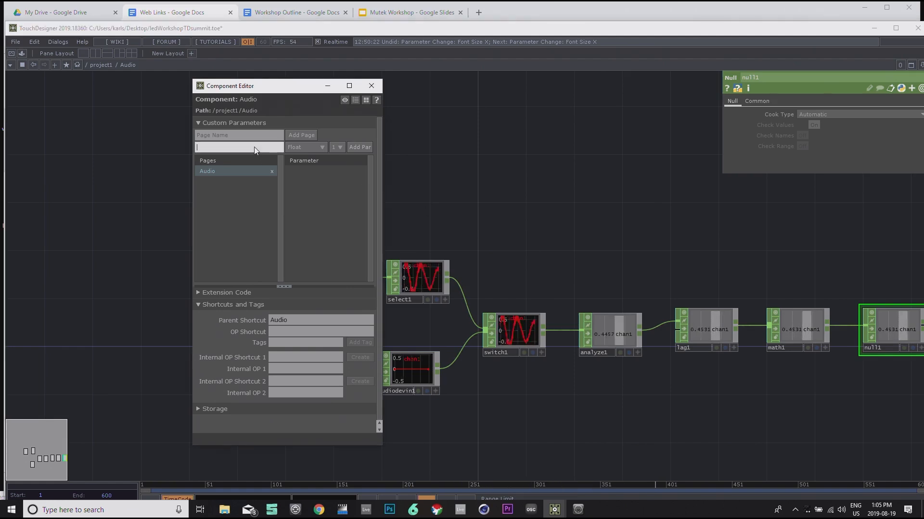
pyautogui.write('Source')
pyautogui.click(313, 149)
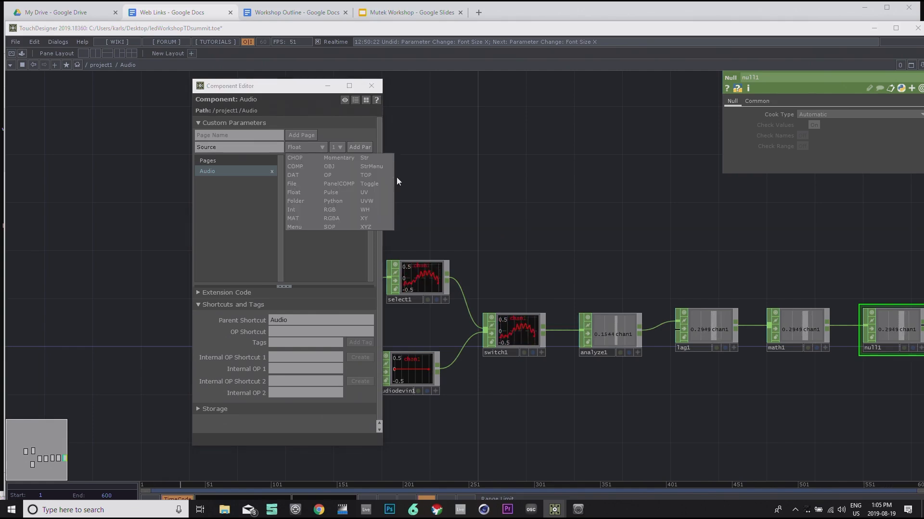
pyautogui.click(369, 183)
pyautogui.click(360, 148)
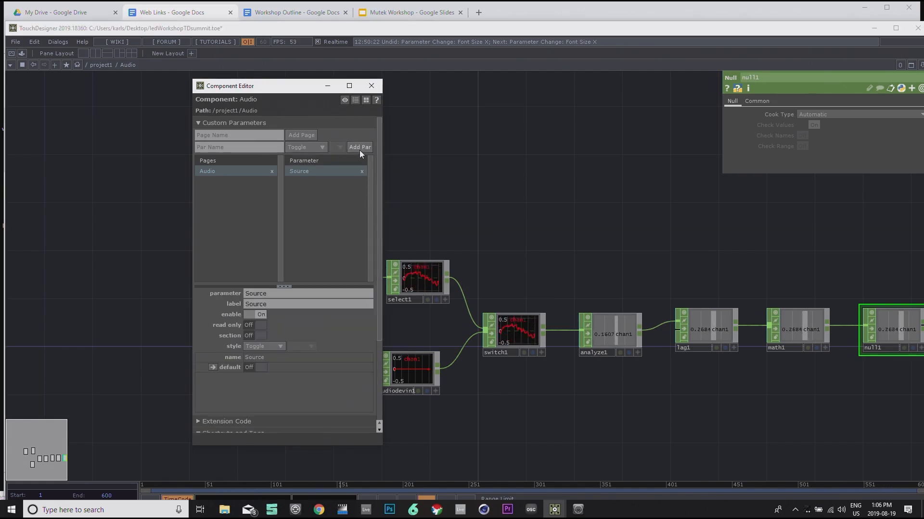
pyautogui.moveTo(469, 200); pyautogui.dragTo(524, 206)
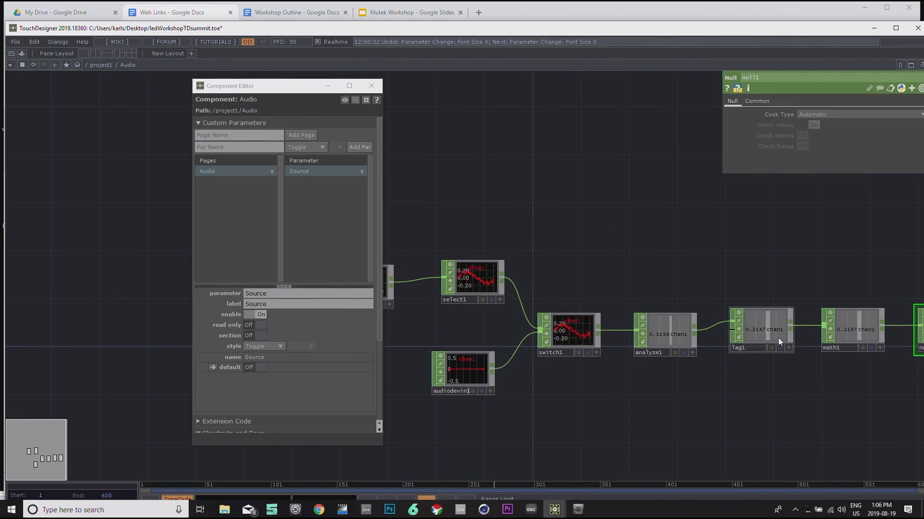
# Step: Add Toggle-style parameters named Lag and Gain to the Audio page and move the Component Editor further aside
pyautogui.click(232, 149)
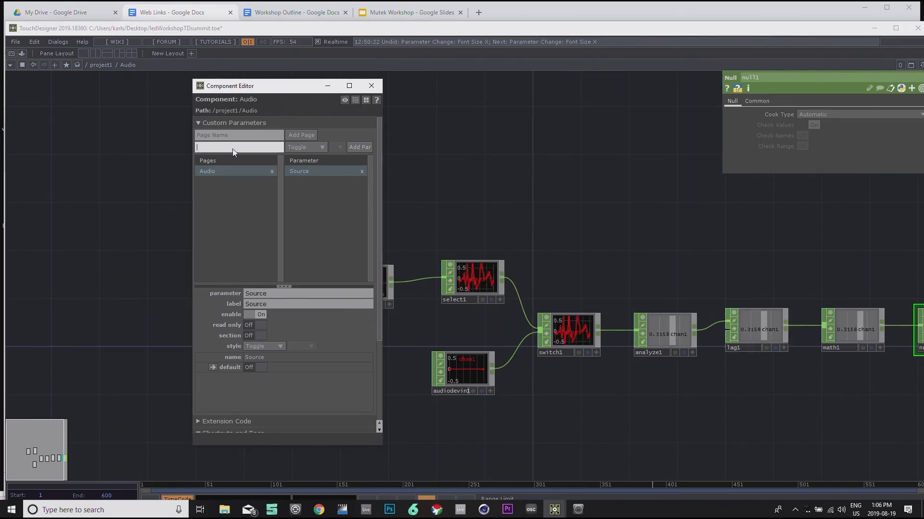
pyautogui.write('Lag')
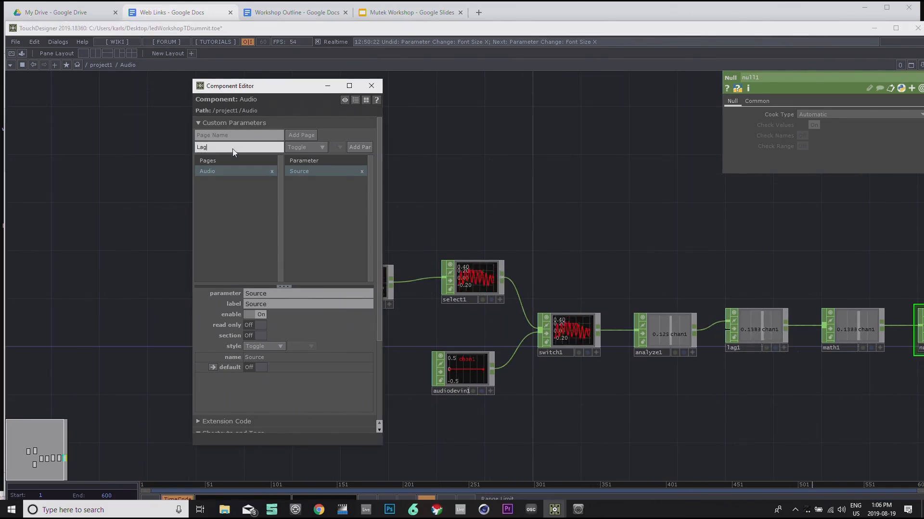
pyautogui.click(362, 149)
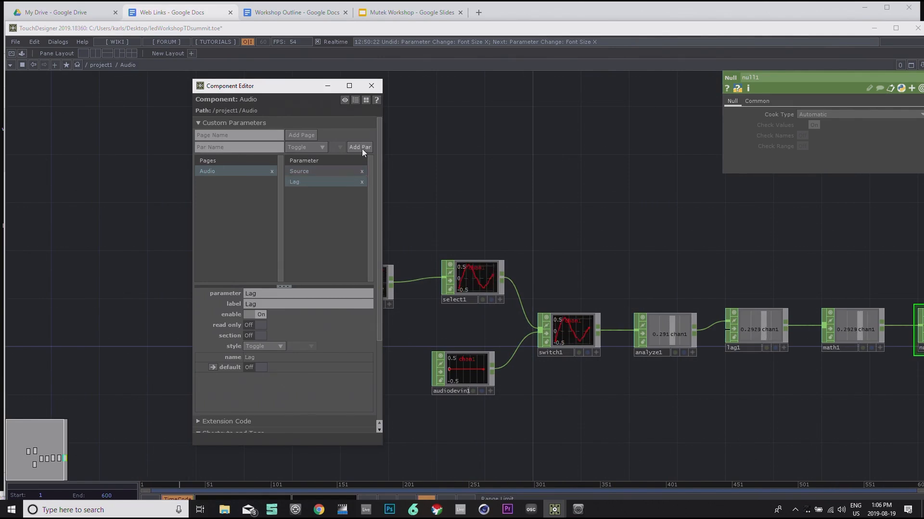
pyautogui.click(850, 324)
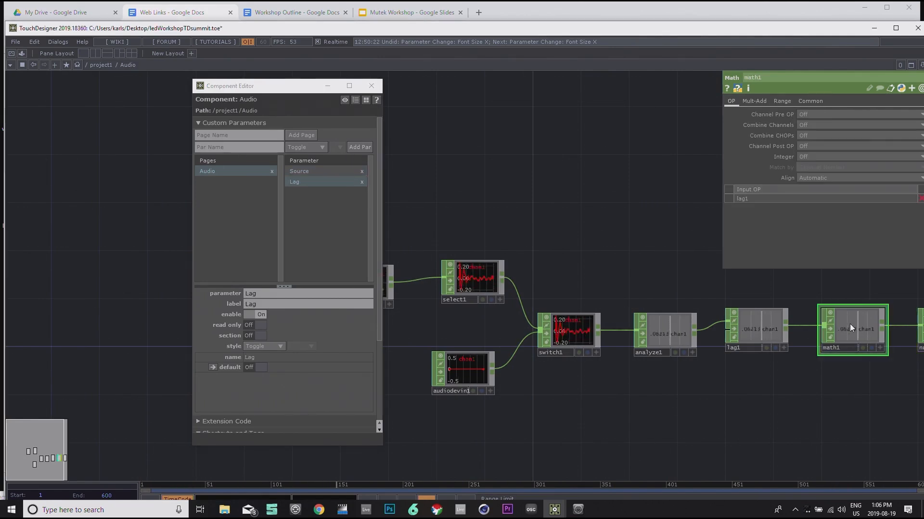
pyautogui.click(225, 148)
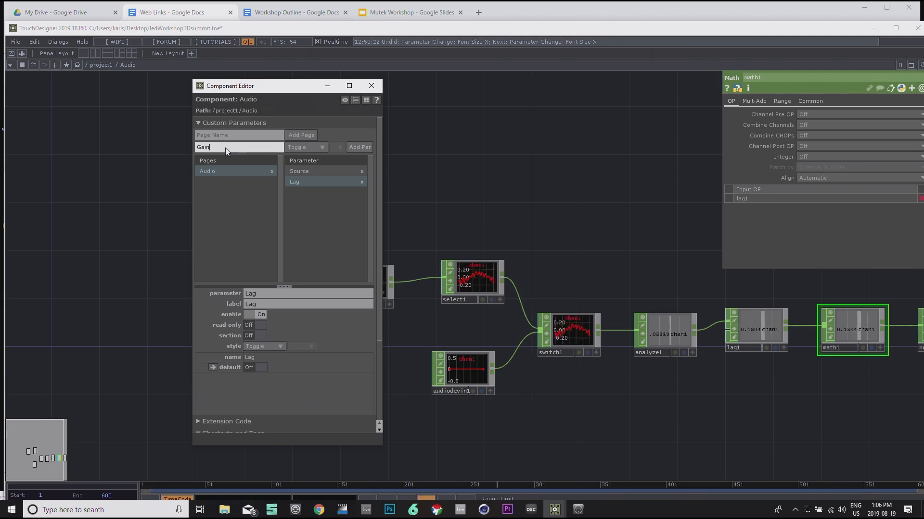
pyautogui.write('Gain')
pyautogui.click(359, 148)
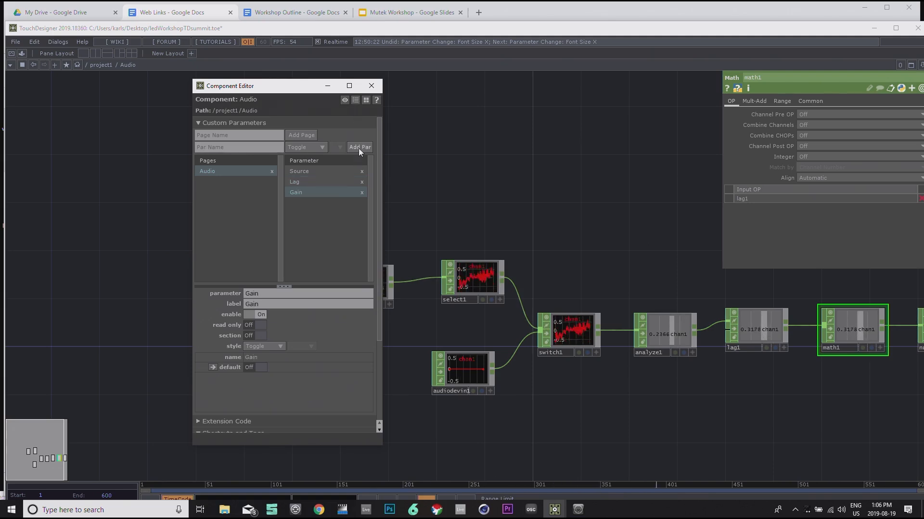
pyautogui.moveTo(422, 151); pyautogui.dragTo(367, 145)
pyautogui.moveTo(284, 86); pyautogui.dragTo(193, 83)
# Step: Append an Out CHOP to null1 at the end of the Audio component's CHOP chain
pyautogui.moveTo(508, 161); pyautogui.dragTo(400, 186)
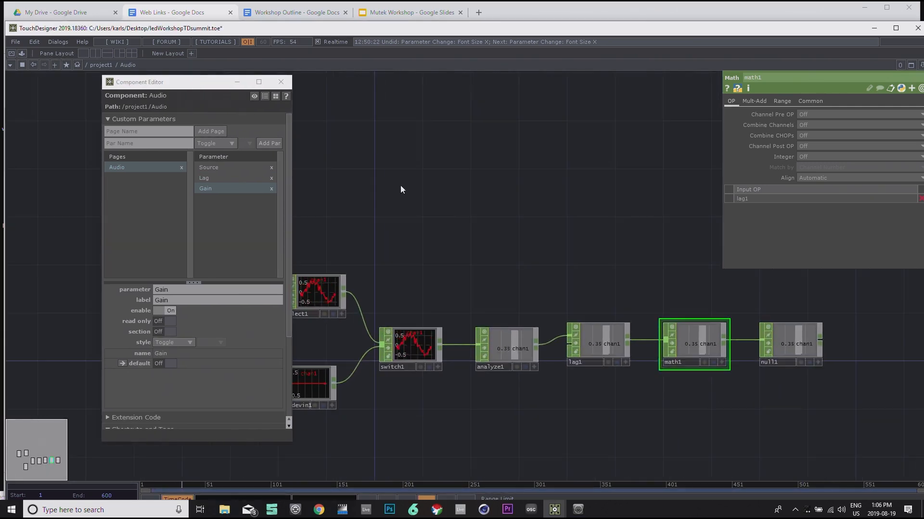
pyautogui.moveTo(573, 249); pyautogui.dragTo(546, 250)
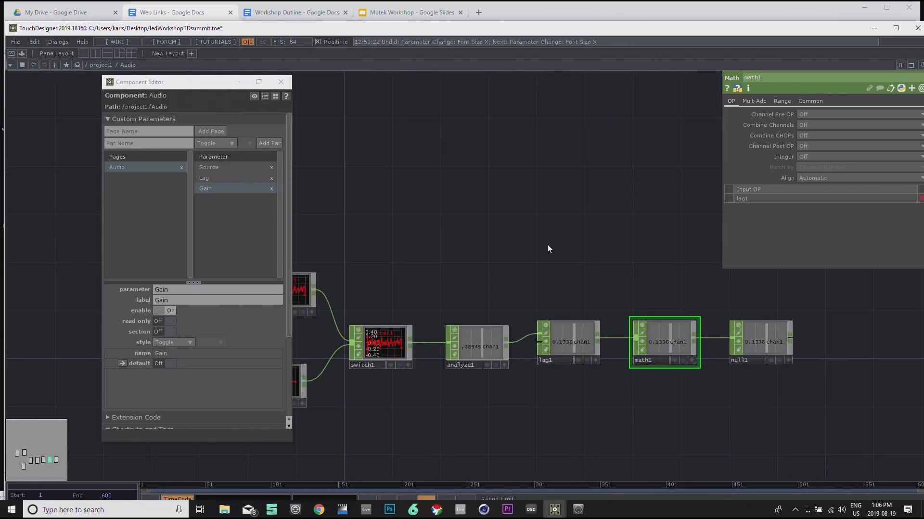
pyautogui.moveTo(814, 423); pyautogui.dragTo(639, 400)
pyautogui.moveTo(702, 346); pyautogui.dragTo(637, 335)
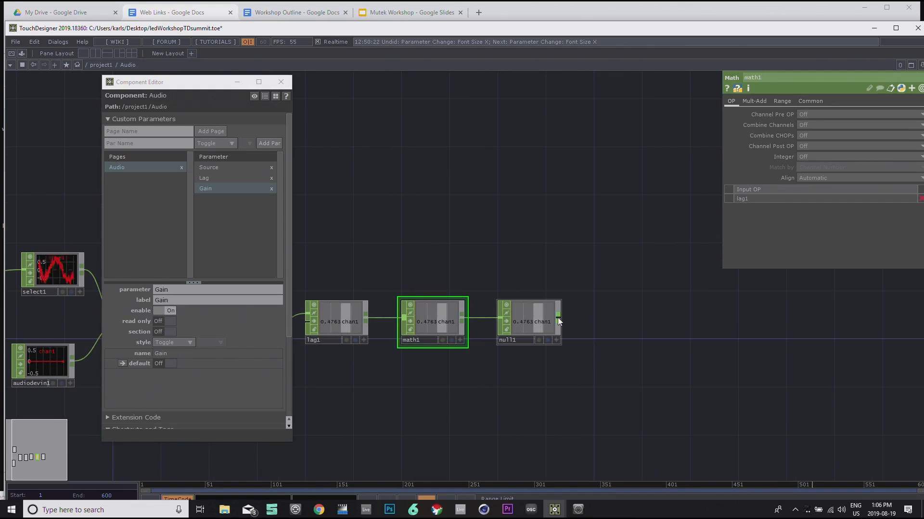
pyautogui.rightClick(558, 317)
pyautogui.write('out')
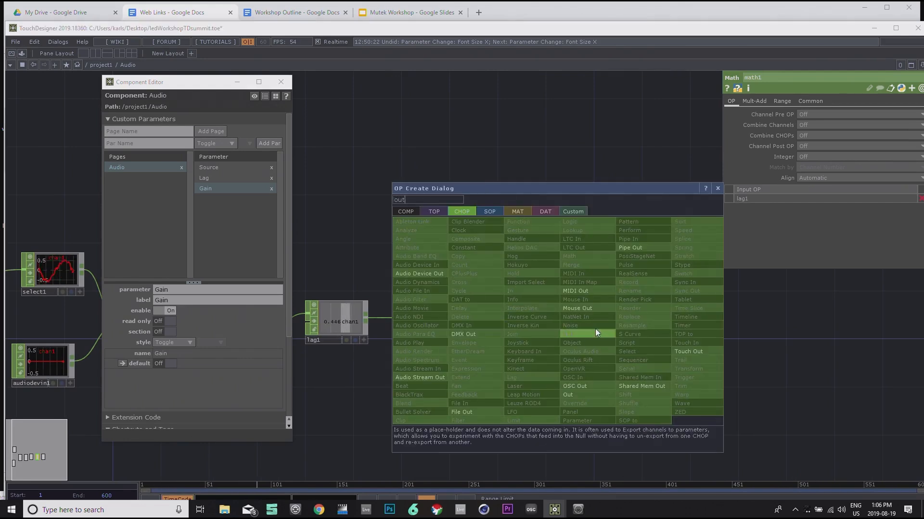
pyautogui.click(583, 395)
pyautogui.click(668, 342)
pyautogui.moveTo(668, 336); pyautogui.dragTo(655, 314)
# Step: Close the Component Editor and go up from the Audio component to the project1 network
pyautogui.moveTo(486, 242); pyautogui.dragTo(585, 263)
pyautogui.scroll(-3, 585, 263)
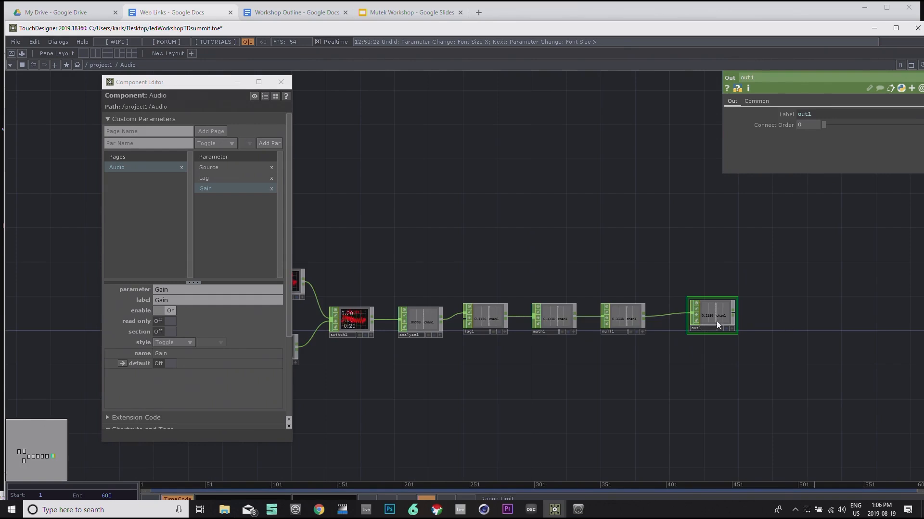
pyautogui.moveTo(573, 239); pyautogui.dragTo(607, 235)
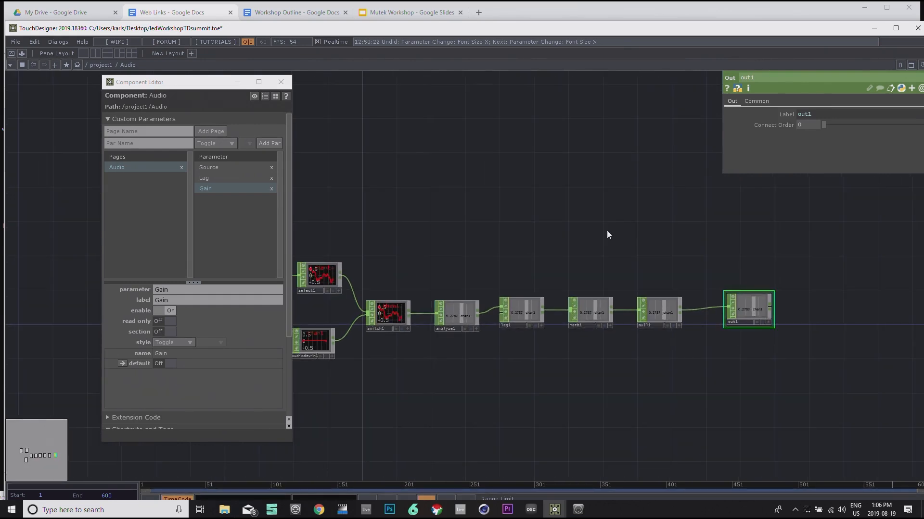
pyautogui.click(281, 81)
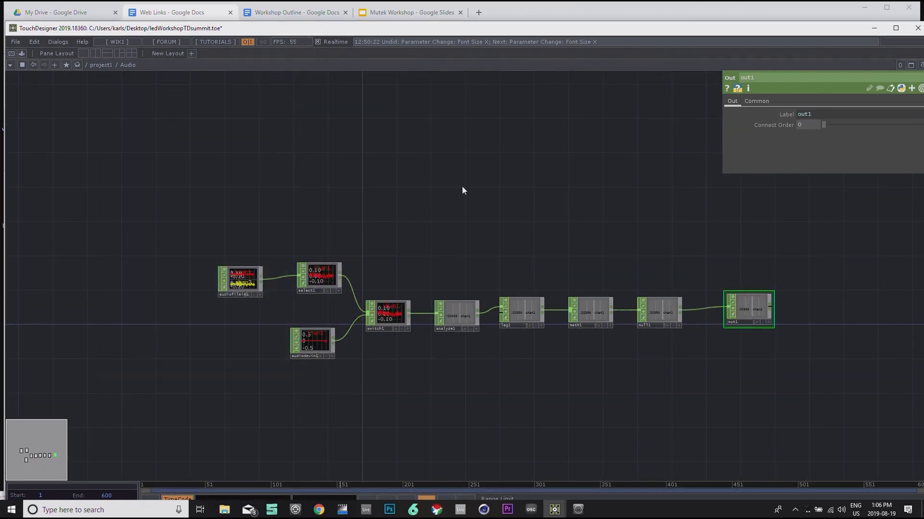
pyautogui.press('u')
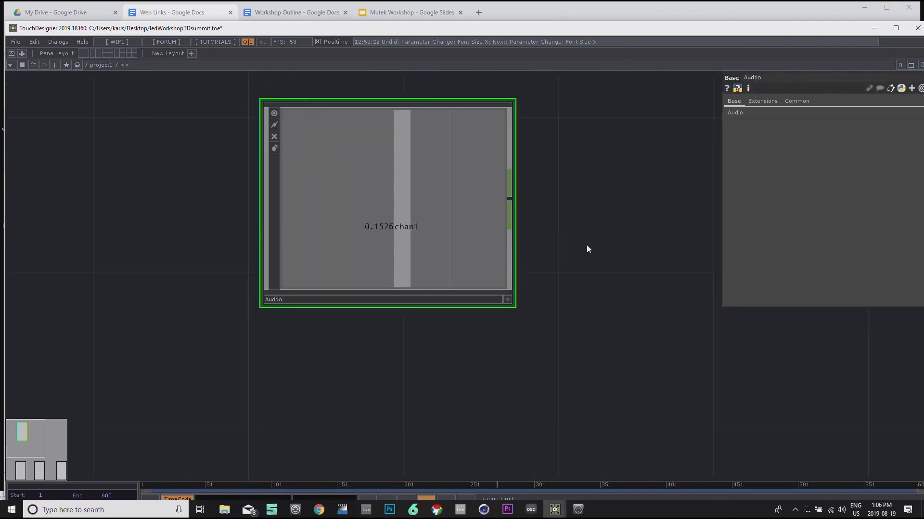
# Step: Enter the Ramp component inside Content and select the ramp1 TOP to show its parameters
pyautogui.scroll(2, 648, 305)
pyautogui.moveTo(648, 306); pyautogui.dragTo(527, 262)
pyautogui.moveTo(388, 401); pyautogui.dragTo(386, 361)
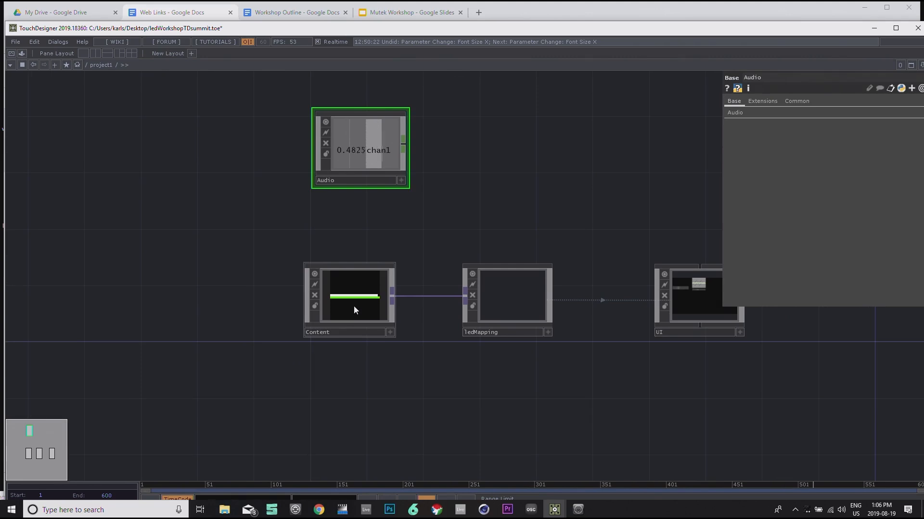
pyautogui.doubleClick(356, 300)
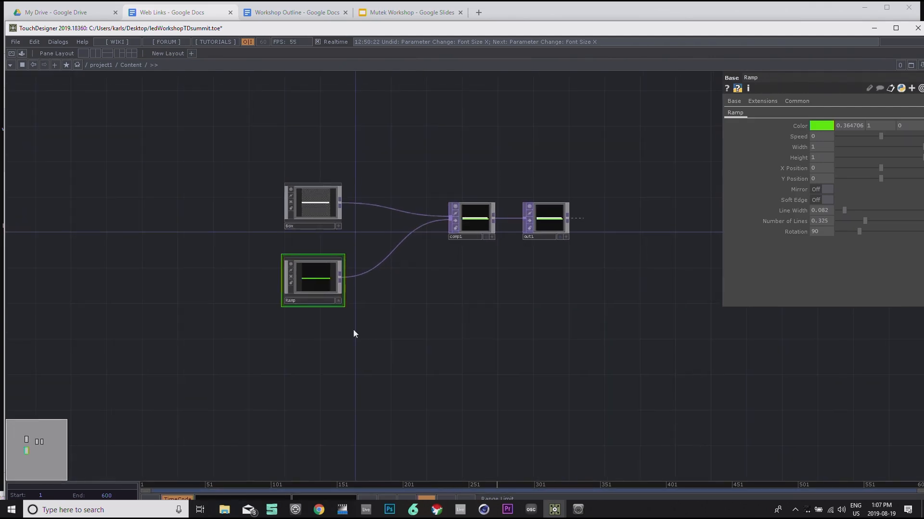
pyautogui.doubleClick(313, 285)
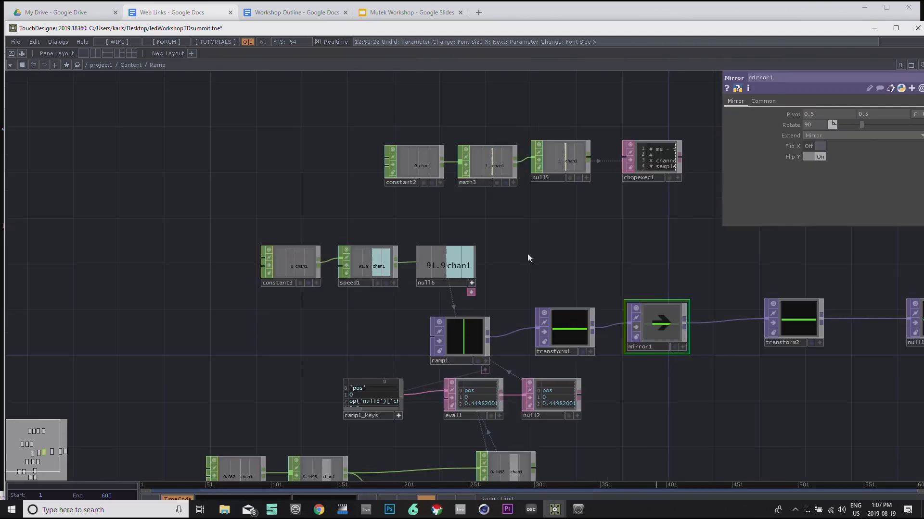
pyautogui.moveTo(610, 242); pyautogui.dragTo(577, 186)
pyautogui.moveTo(164, 313); pyautogui.dragTo(380, 314)
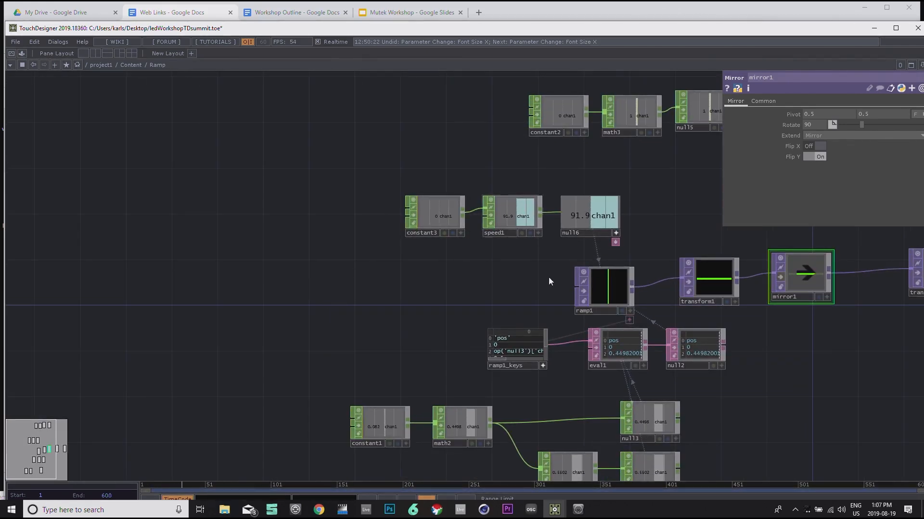
pyautogui.scroll(2, 561, 238)
pyautogui.click(637, 316)
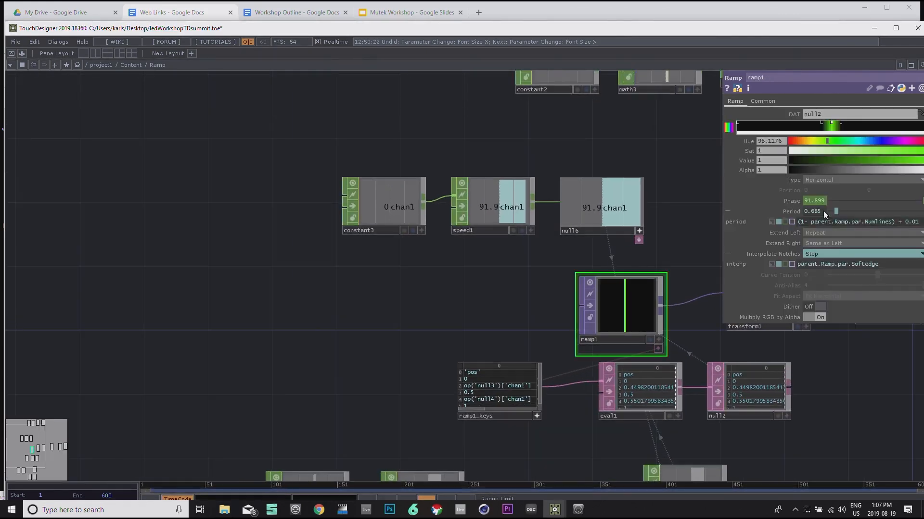
# Step: Move constant3 and speed1 together away from null6 to make room in the phase chain
pyautogui.moveTo(498, 304); pyautogui.dragTo(595, 308)
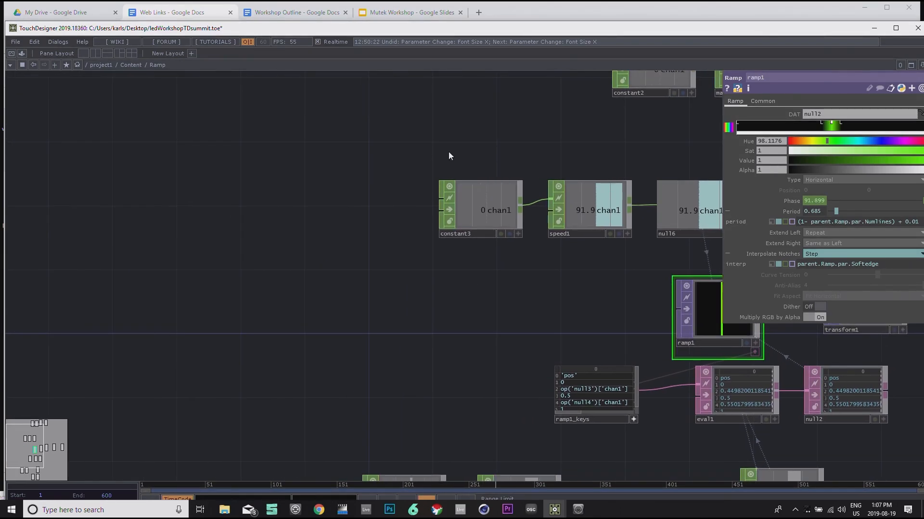
pyautogui.moveTo(578, 206); pyautogui.dragTo(411, 210)
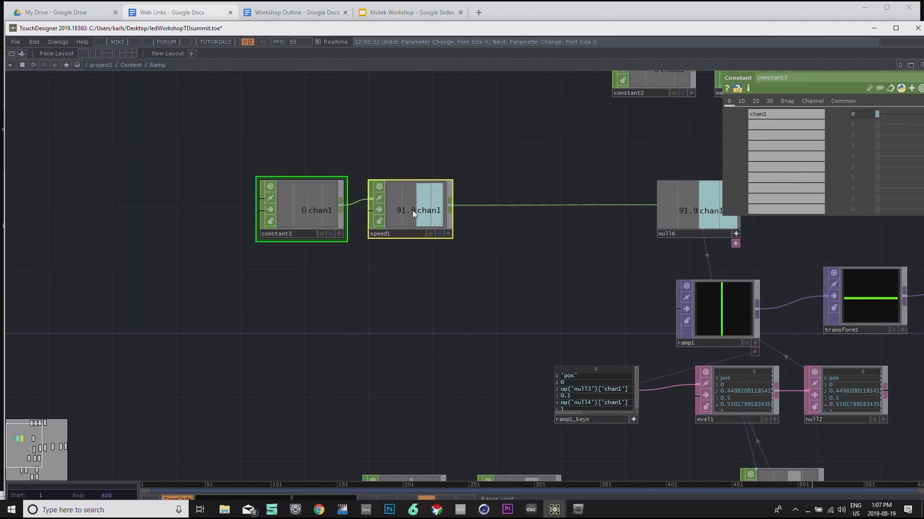
pyautogui.scroll(4, 575, 300)
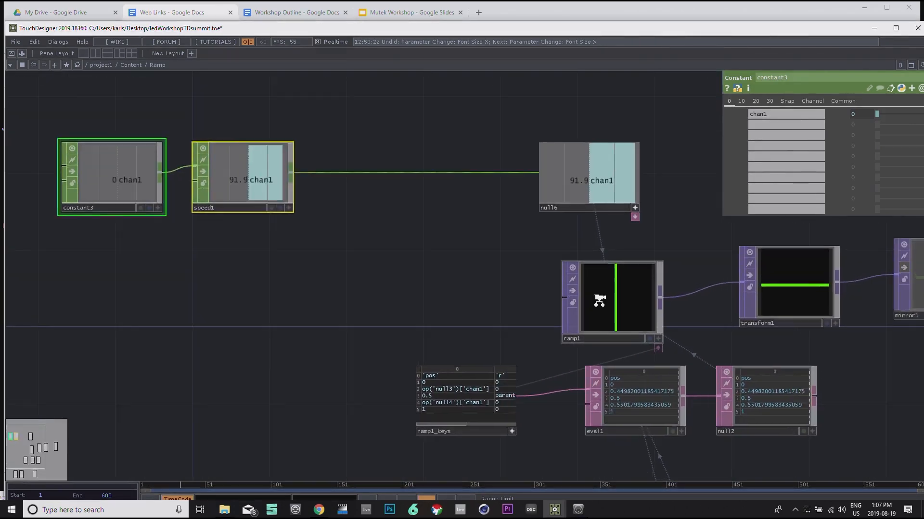
# Step: Inspect ramp1 and start inserting a CHOP on the wire between speed1 and null6
pyautogui.click(612, 308)
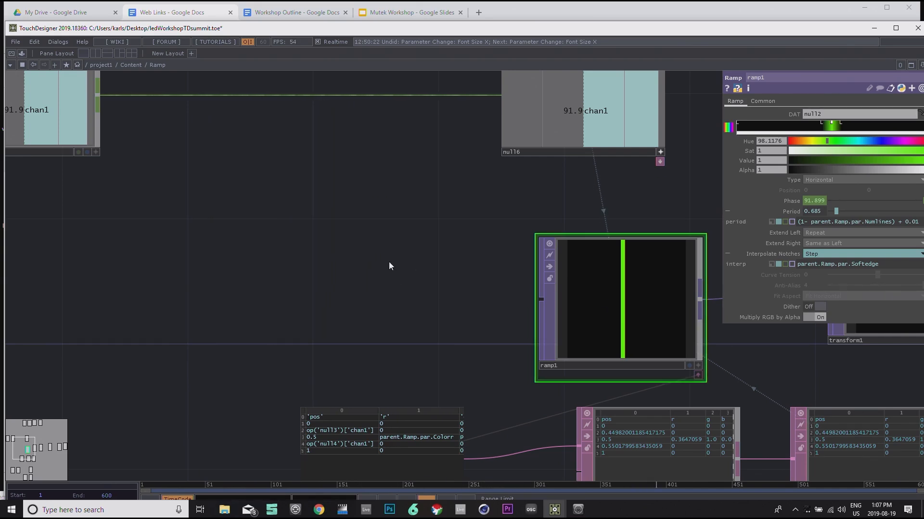
pyautogui.scroll(-3, 469, 281)
pyautogui.scroll(-2, 467, 289)
pyautogui.moveTo(400, 288); pyautogui.dragTo(465, 307)
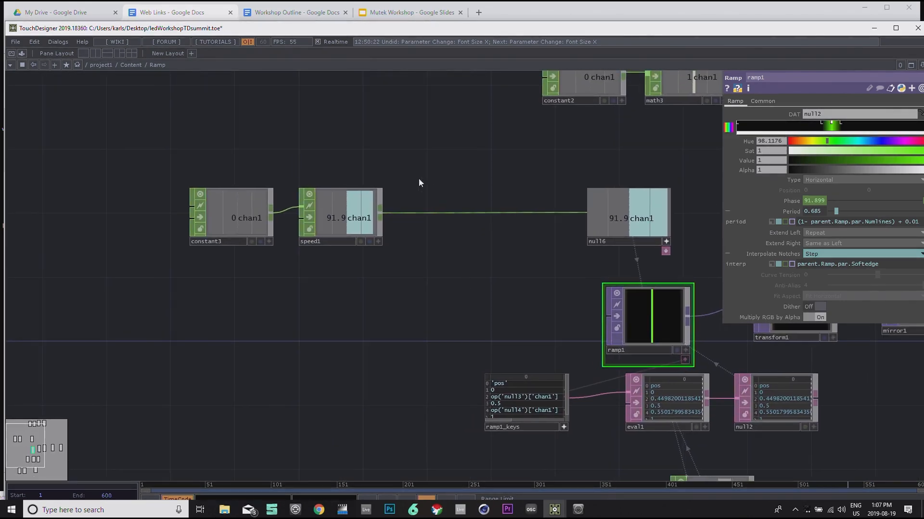
pyautogui.rightClick(463, 213)
pyautogui.click(476, 204)
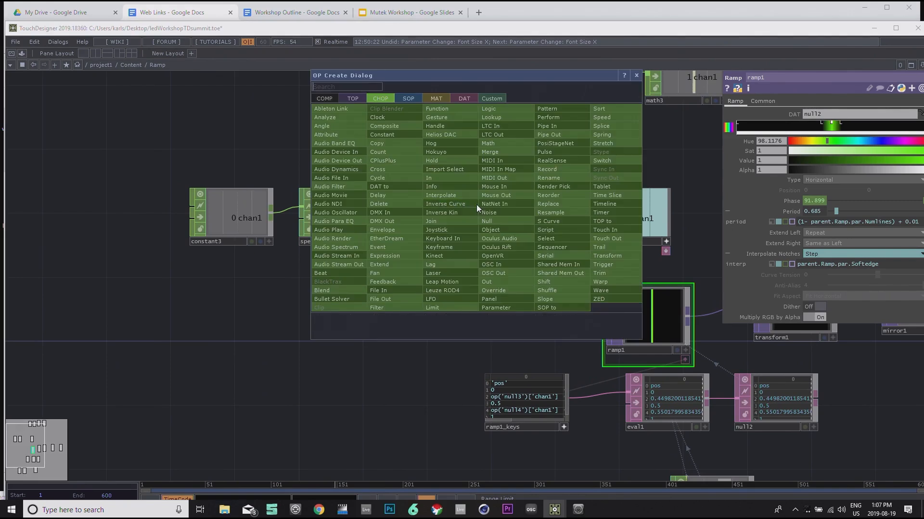
# Step: Insert a Switch CHOP into the connection between speed1 and null6
pyautogui.write('sw')
pyautogui.click(602, 160)
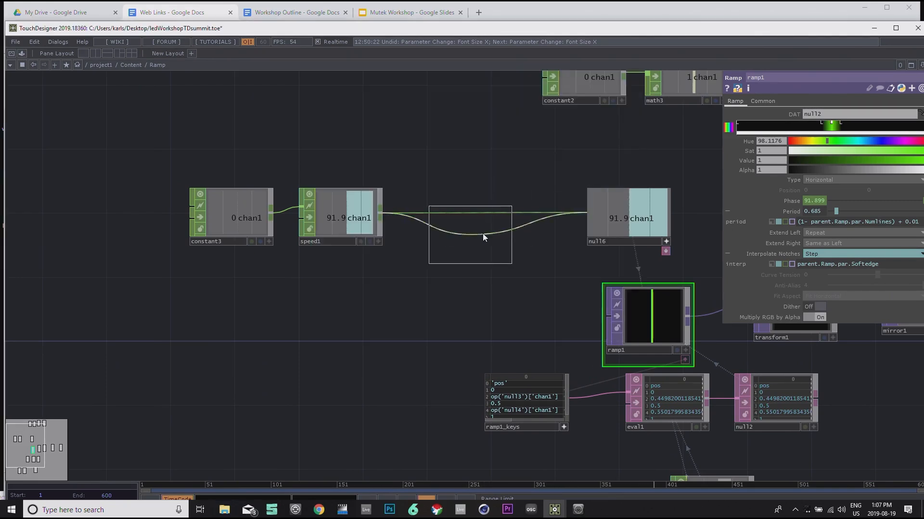
pyautogui.click(493, 223)
pyautogui.moveTo(404, 331); pyautogui.dragTo(497, 340)
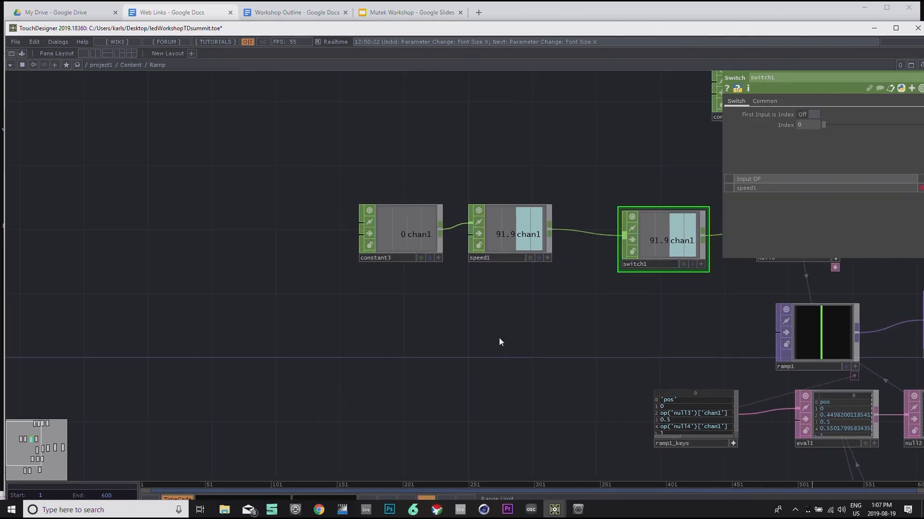
pyautogui.moveTo(629, 321); pyautogui.dragTo(499, 320)
pyautogui.click(708, 345)
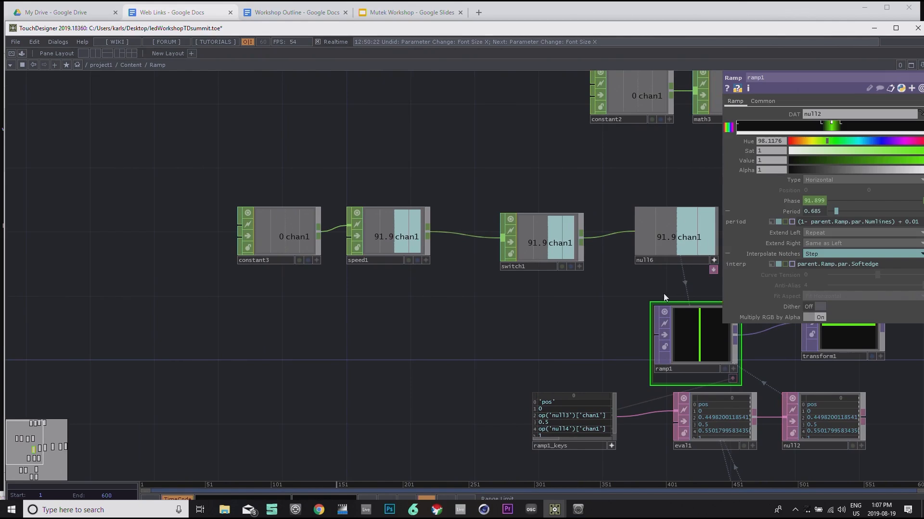
pyautogui.moveTo(422, 304); pyautogui.dragTo(504, 299)
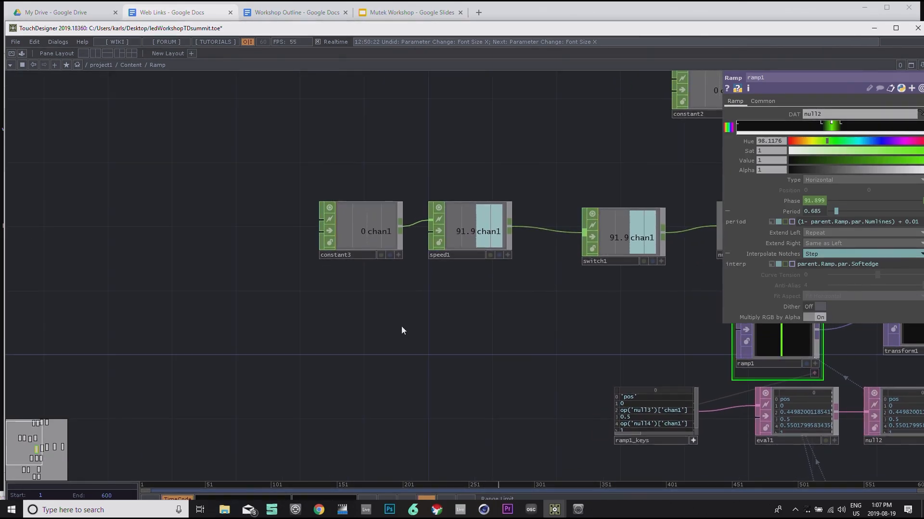
pyautogui.press('Tab')
pyautogui.write('sw')
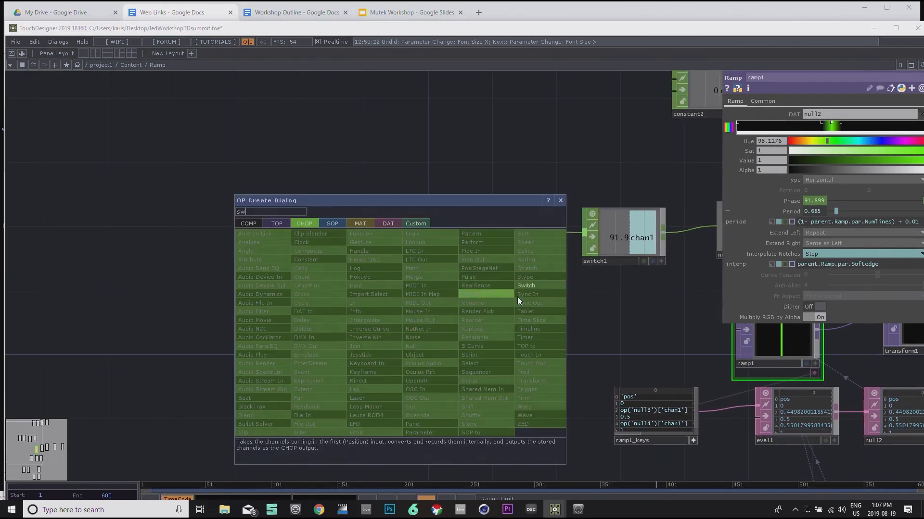
pyautogui.click(540, 286)
pyautogui.click(481, 320)
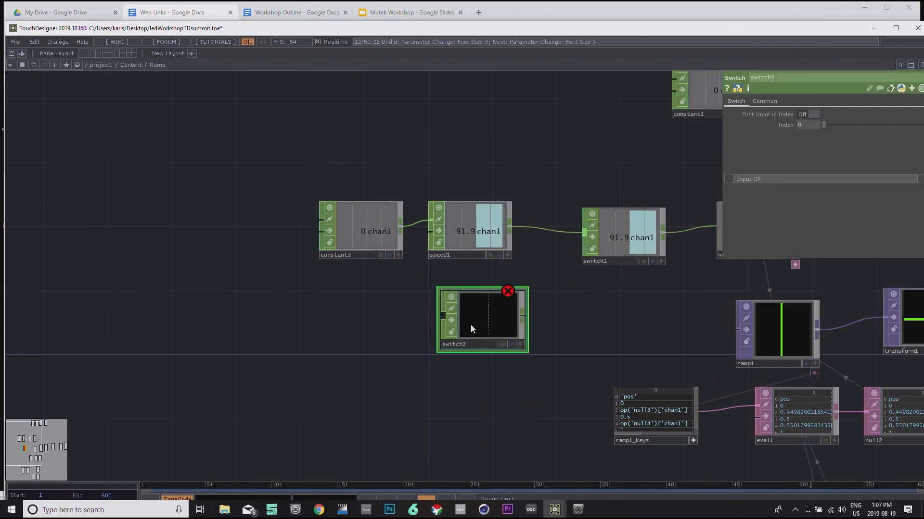
pyautogui.press('Delete')
# Step: Add a Select CHOP in the free space below speed1 and switch1
pyautogui.press('Tab')
pyautogui.write('sel')
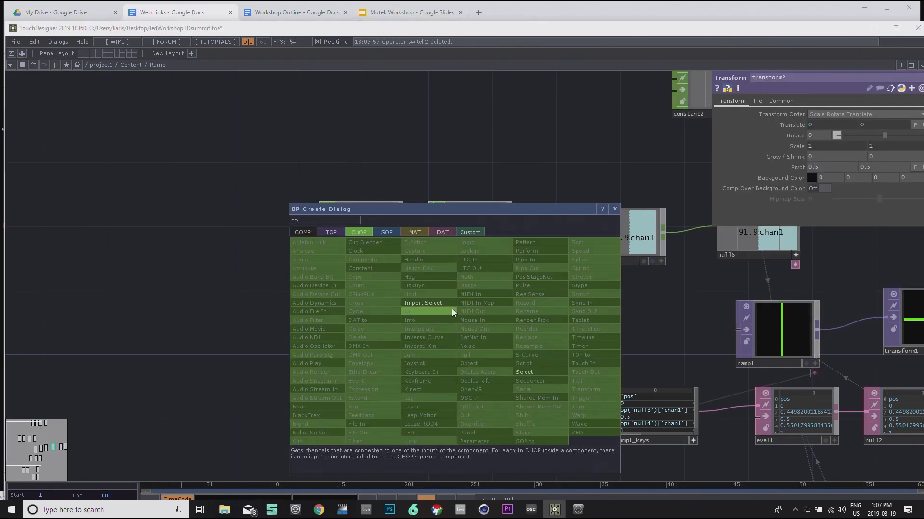
pyautogui.click(538, 374)
pyautogui.click(548, 345)
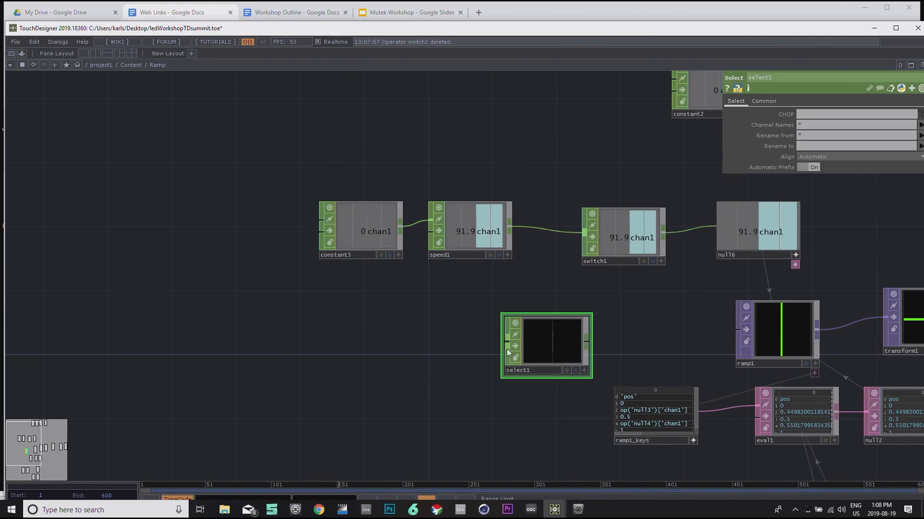
# Step: Split the network view into two side-by-side panes and show the project1/Audio component in the second one
pyautogui.moveTo(268, 358); pyautogui.dragTo(456, 334)
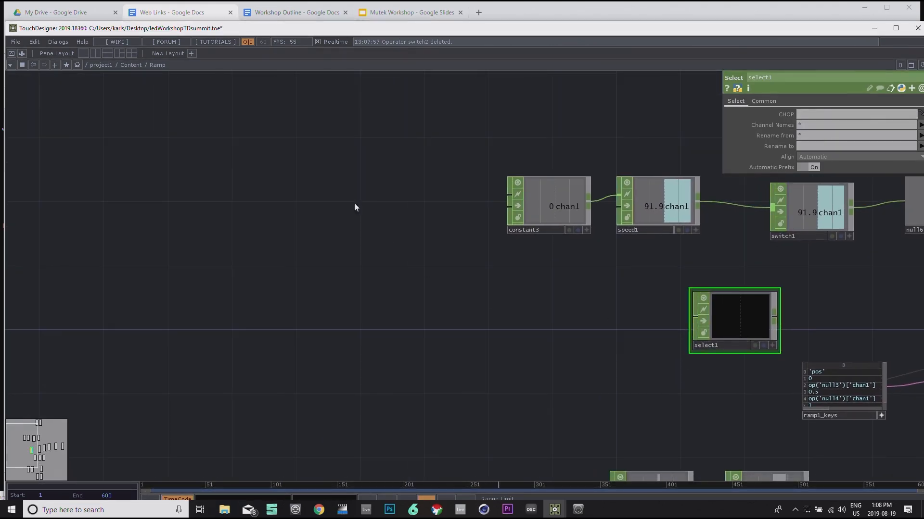
pyautogui.click(96, 54)
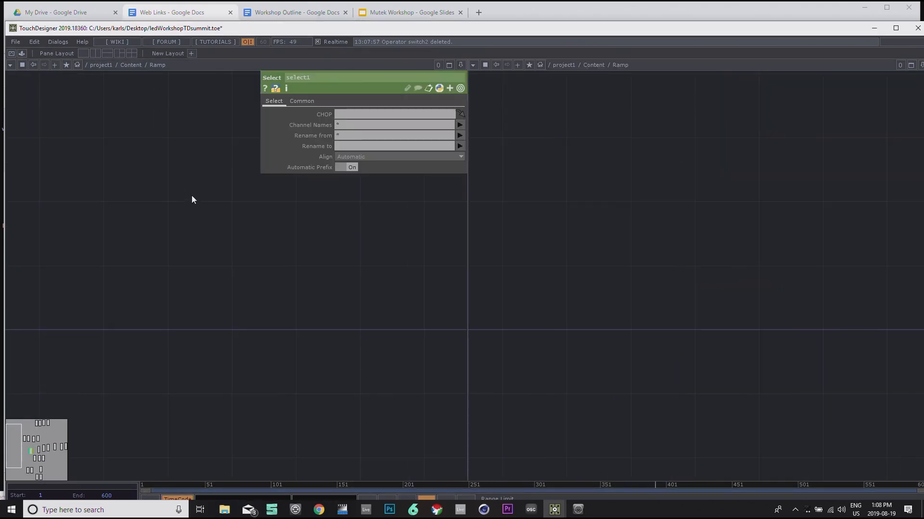
pyautogui.click(579, 65)
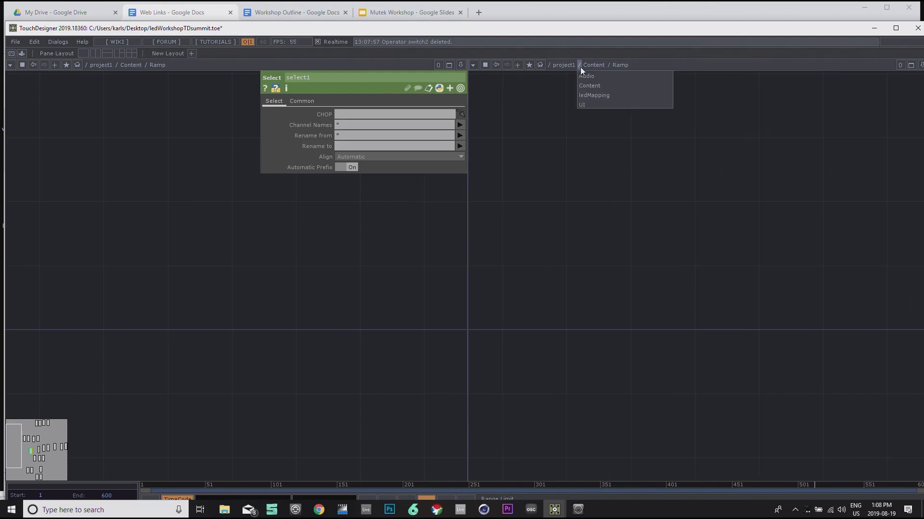
pyautogui.click(585, 75)
pyautogui.moveTo(667, 188); pyautogui.dragTo(407, 171)
pyautogui.moveTo(729, 202); pyautogui.dragTo(658, 199)
pyautogui.moveTo(317, 245); pyautogui.dragTo(104, 289)
pyautogui.moveTo(453, 360); pyautogui.dragTo(301, 375)
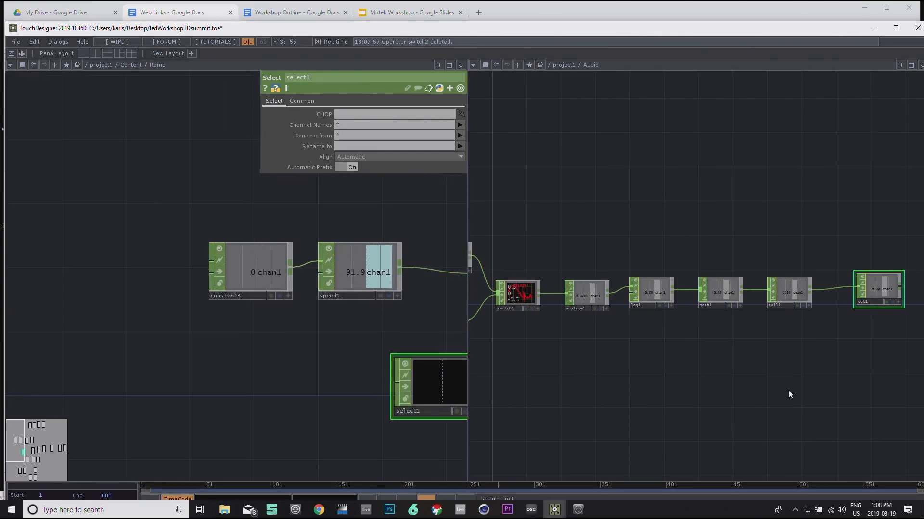
# Step: Set select1's CHOP source to the Audio component's null1 with a relative path, and place select1 beneath speed1
pyautogui.moveTo(189, 397); pyautogui.dragTo(108, 377)
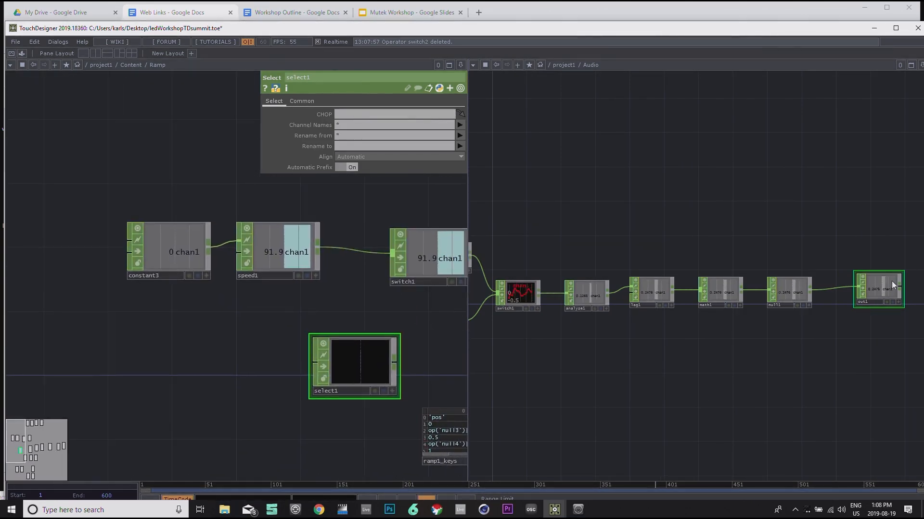
pyautogui.moveTo(787, 289); pyautogui.dragTo(357, 363)
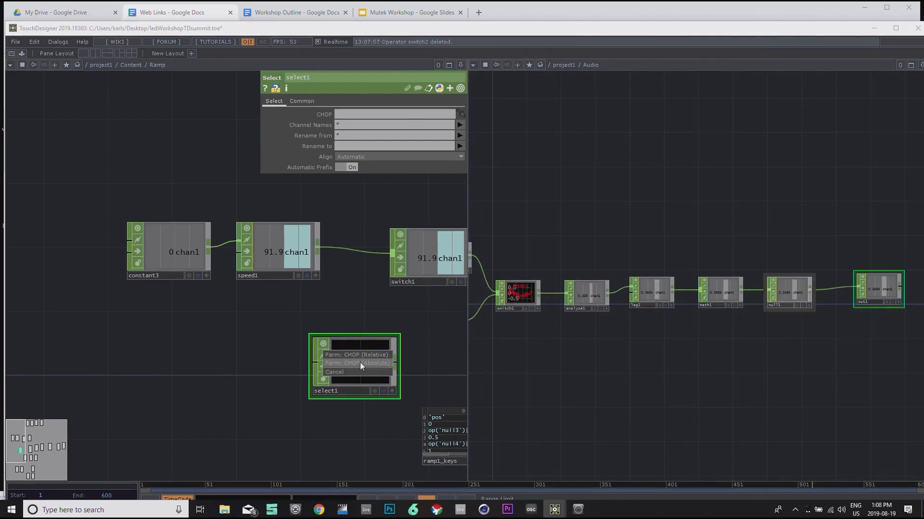
pyautogui.click(362, 354)
pyautogui.moveTo(431, 344); pyautogui.dragTo(350, 345)
pyautogui.moveTo(279, 362); pyautogui.dragTo(216, 349)
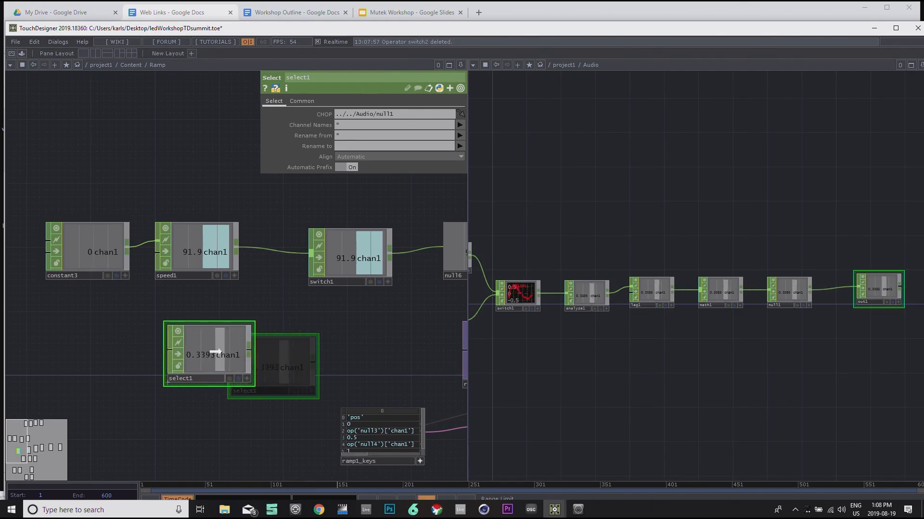
# Step: Connect select1 to switch1 as its second input and show switch1's parameters
pyautogui.moveTo(321, 345); pyautogui.dragTo(307, 368)
pyautogui.moveTo(236, 375); pyautogui.dragTo(294, 289)
pyautogui.moveTo(341, 367); pyautogui.dragTo(359, 381)
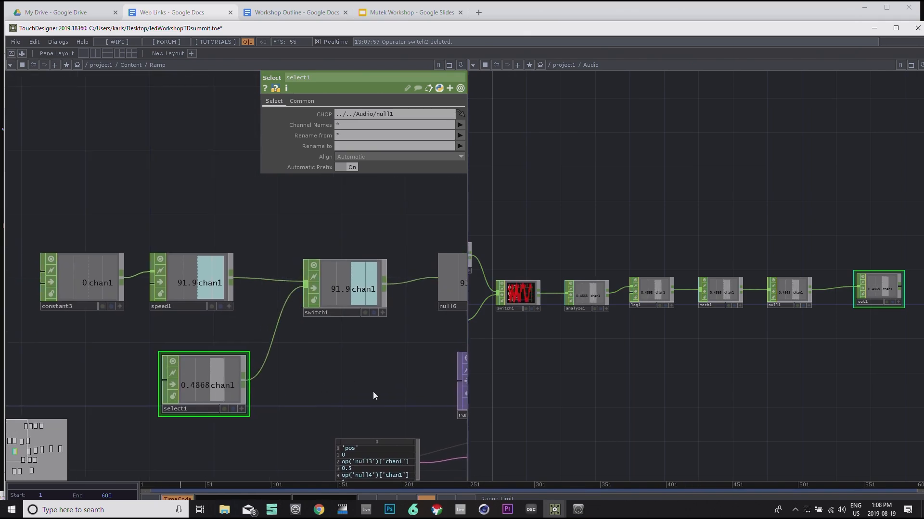
pyautogui.click(345, 284)
# Step: Open the Component Editor for the Ramp component and move its window clear of the switch1 parameters
pyautogui.moveTo(356, 368); pyautogui.dragTo(336, 363)
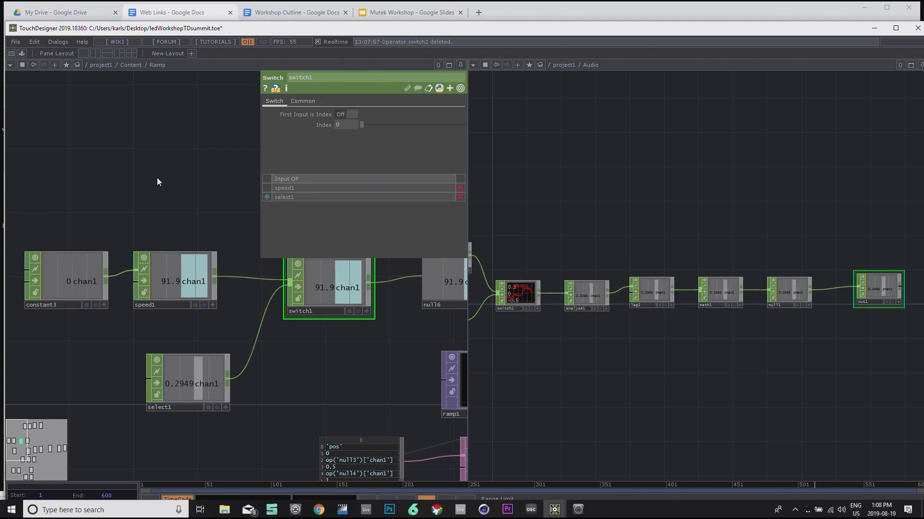
pyautogui.moveTo(618, 154); pyautogui.dragTo(736, 183)
pyautogui.moveTo(150, 167); pyautogui.dragTo(174, 193)
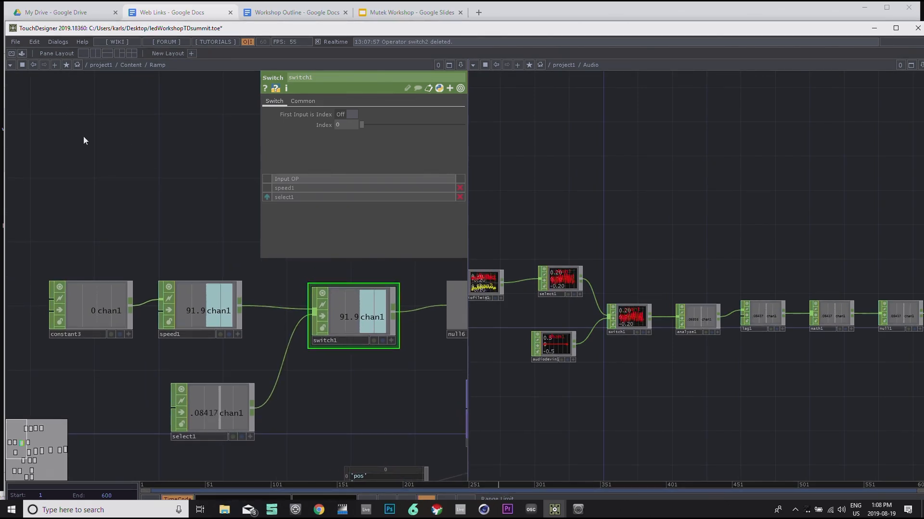
pyautogui.moveTo(126, 117); pyautogui.dragTo(135, 121)
pyautogui.rightClick(159, 65)
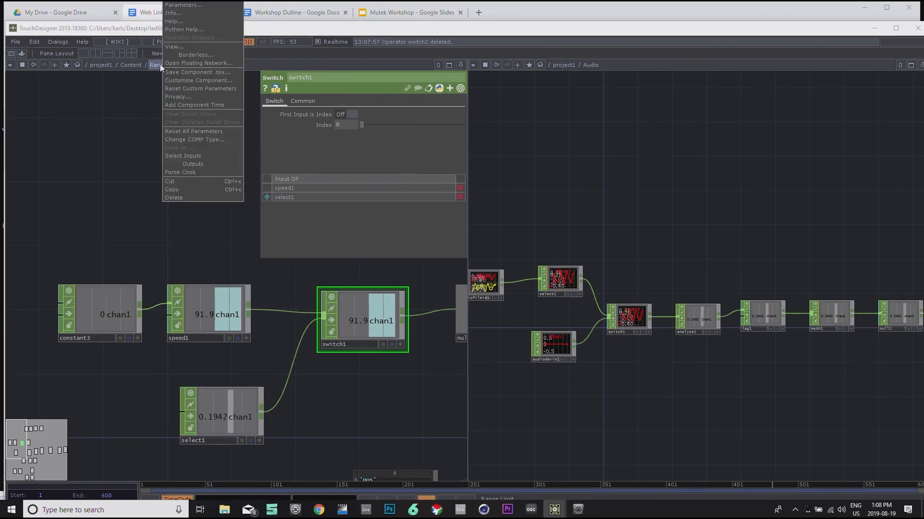
pyautogui.click(186, 79)
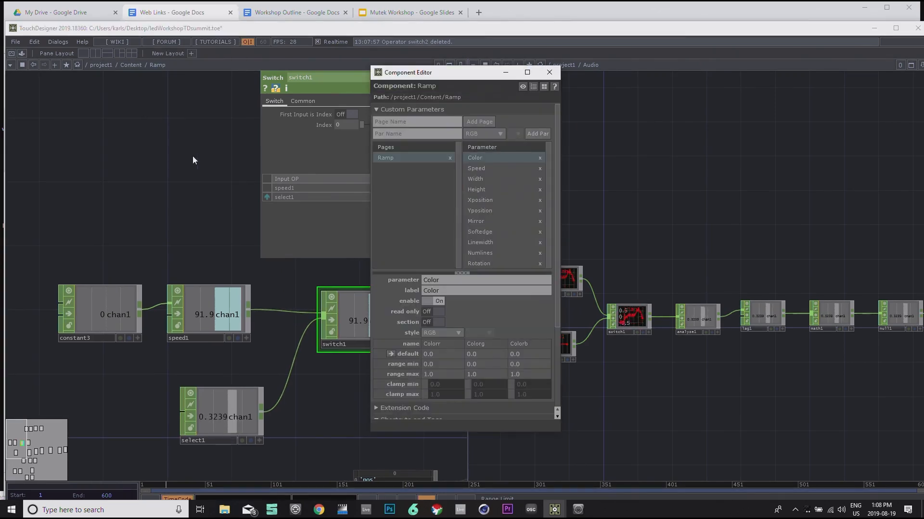
pyautogui.moveTo(455, 77); pyautogui.dragTo(551, 93)
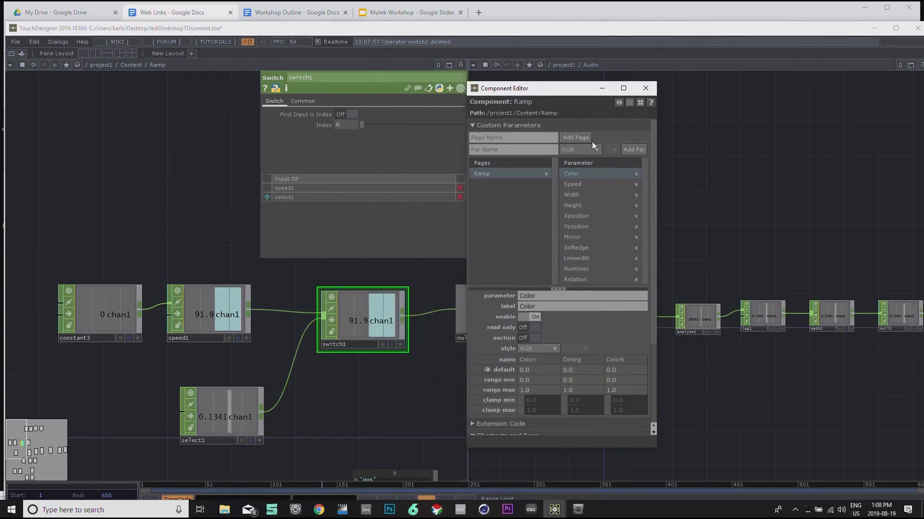
# Step: Add a Menu-type custom parameter named Audiomanual to the Ramp page
pyautogui.click(590, 149)
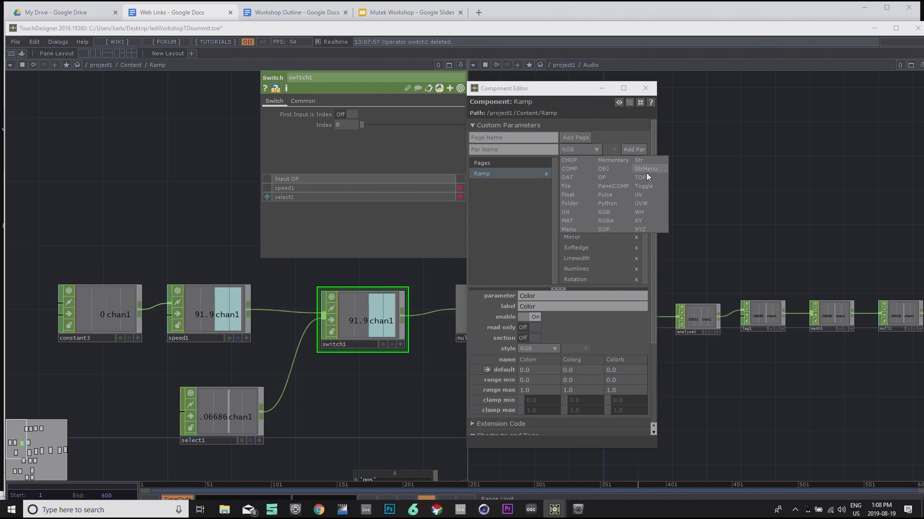
pyautogui.click(572, 229)
pyautogui.click(516, 150)
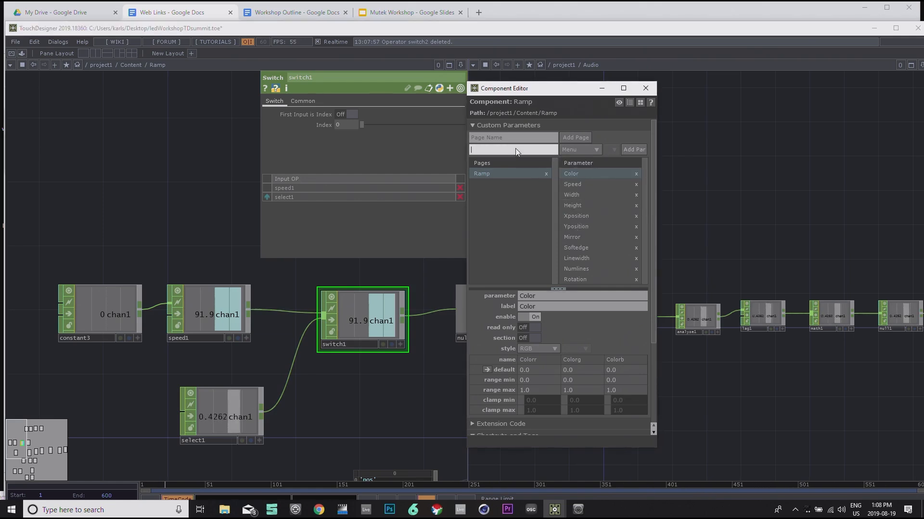
pyautogui.write('Audiomanual')
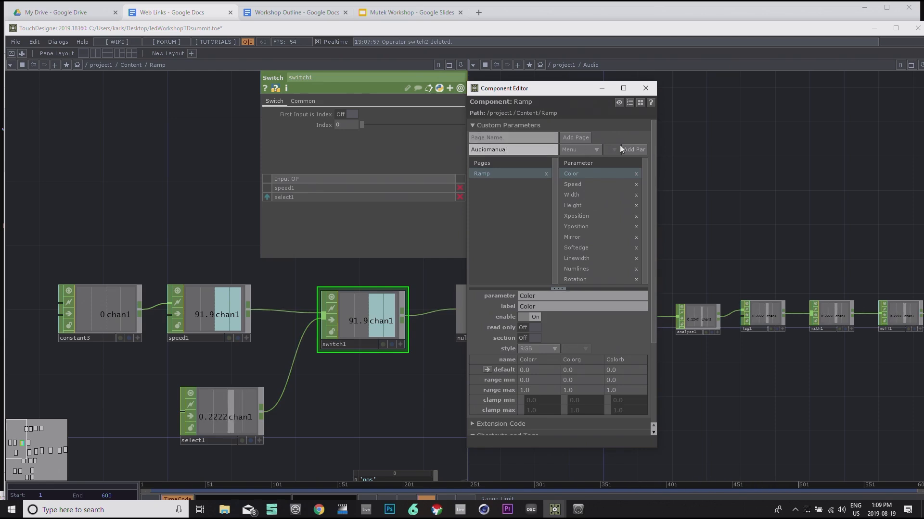
pyautogui.click(634, 150)
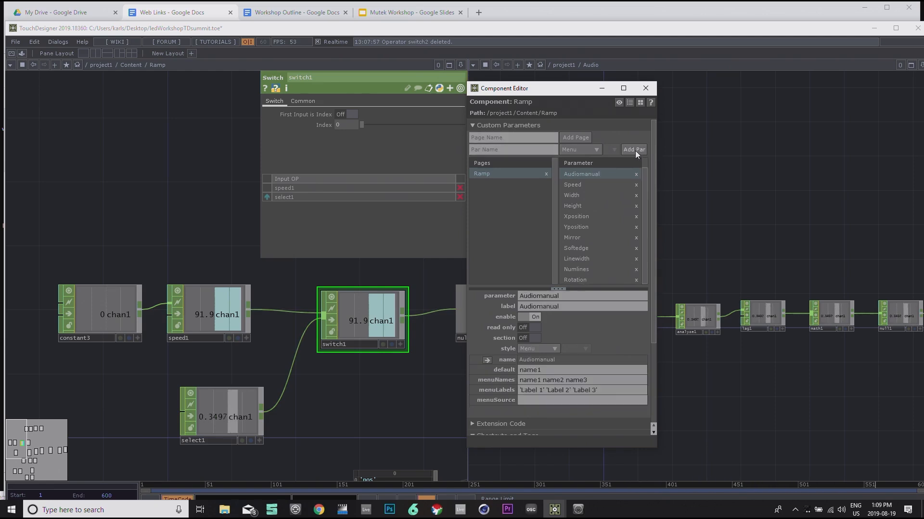
# Step: Change the Audiomanual parameter's label to Audio/Manual and close the Component Editor
pyautogui.click(541, 307)
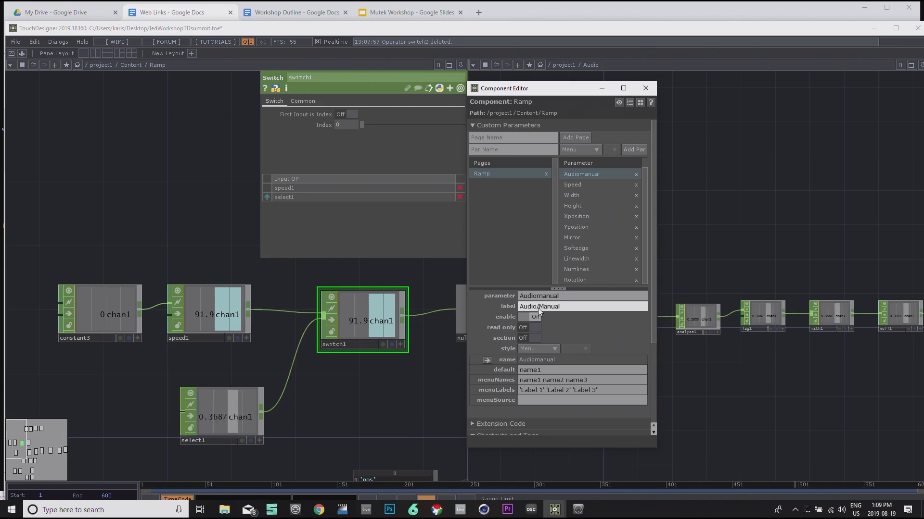
pyautogui.moveTo(739, 230); pyautogui.dragTo(803, 239)
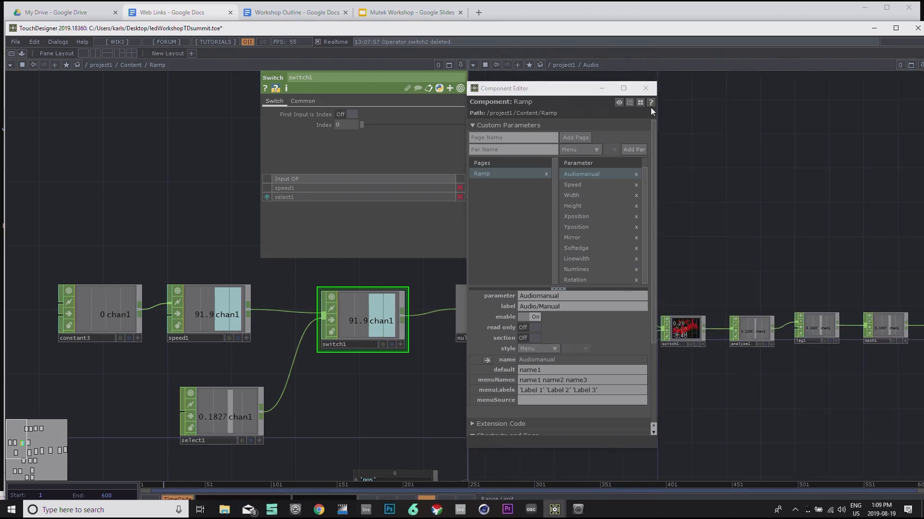
pyautogui.moveTo(339, 384); pyautogui.dragTo(308, 345)
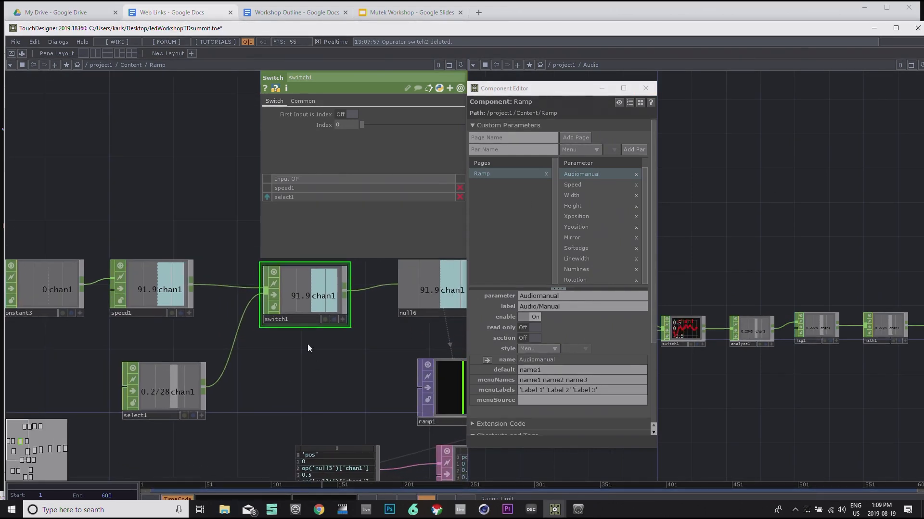
pyautogui.click(647, 88)
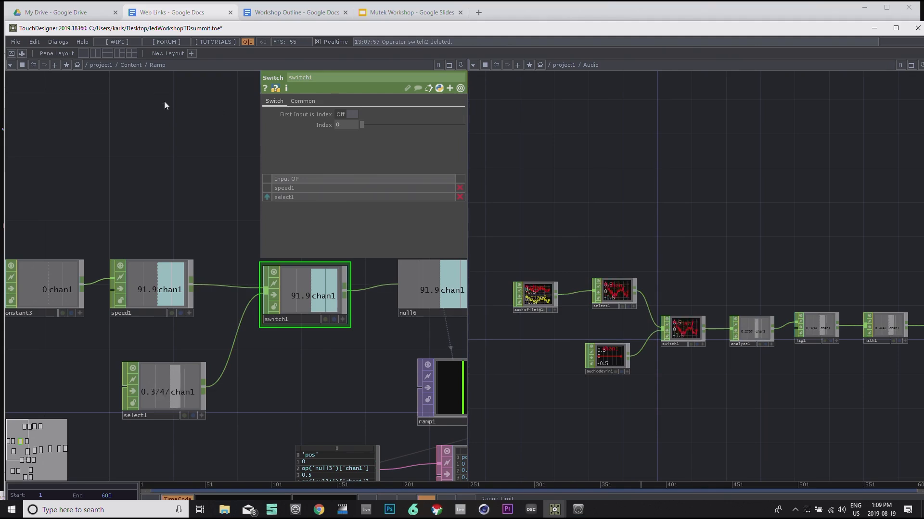
# Step: Open the Ramp component's parameters in a floating window and place it over the Audio network
pyautogui.rightClick(154, 65)
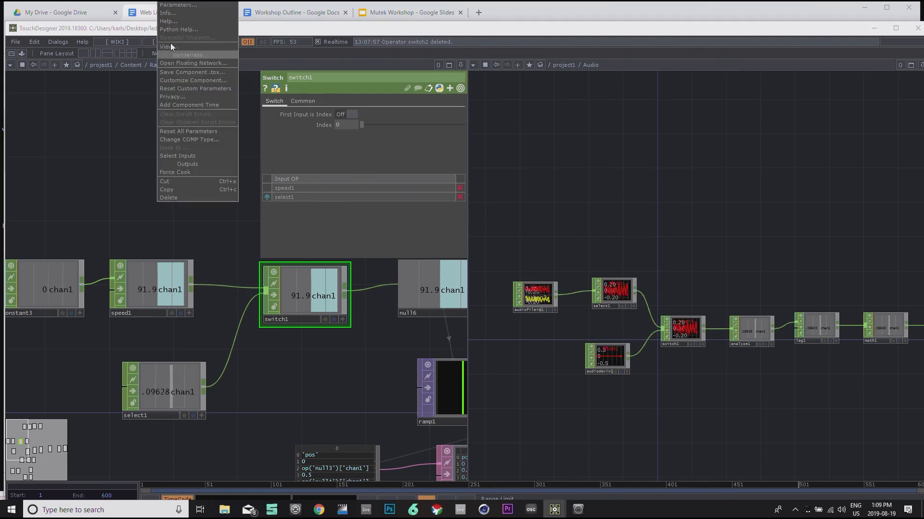
pyautogui.click(183, 5)
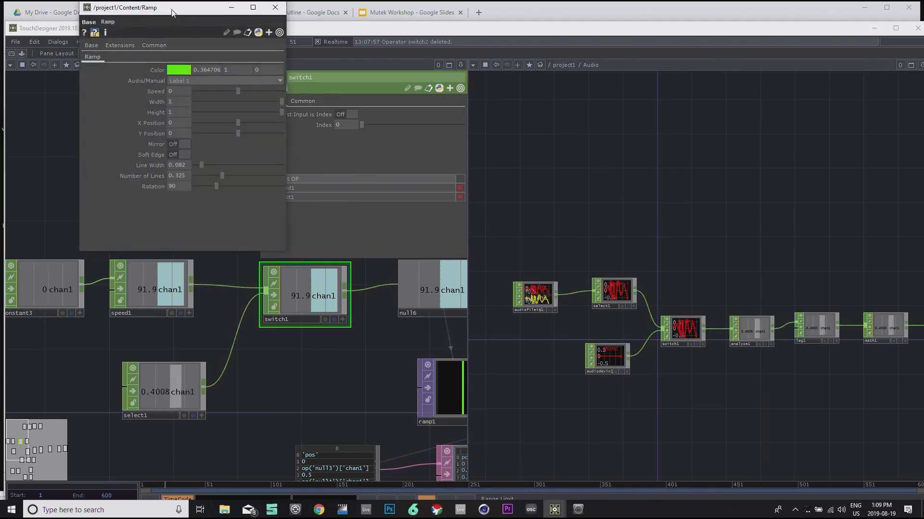
pyautogui.moveTo(178, 16); pyautogui.dragTo(686, 76)
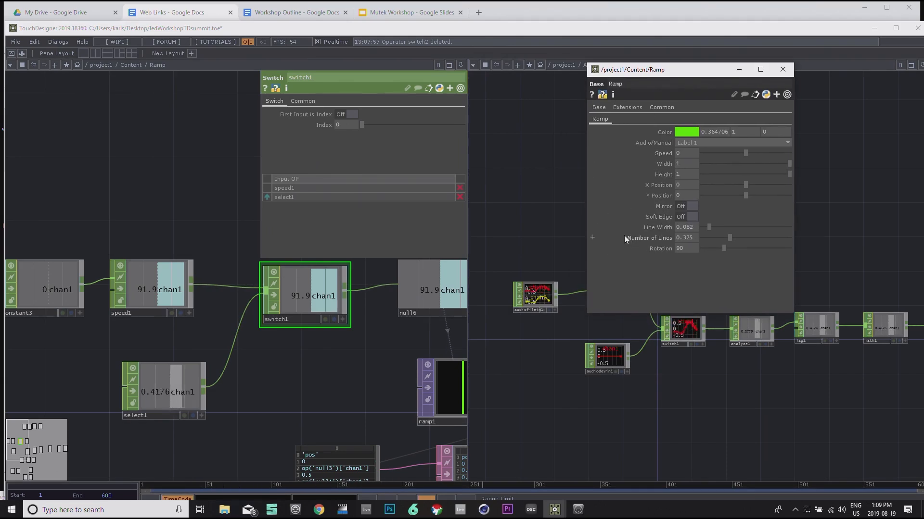
# Step: Link switch1's Index to the Ramp component's Audio/Manual parameter by reference
pyautogui.click(593, 141)
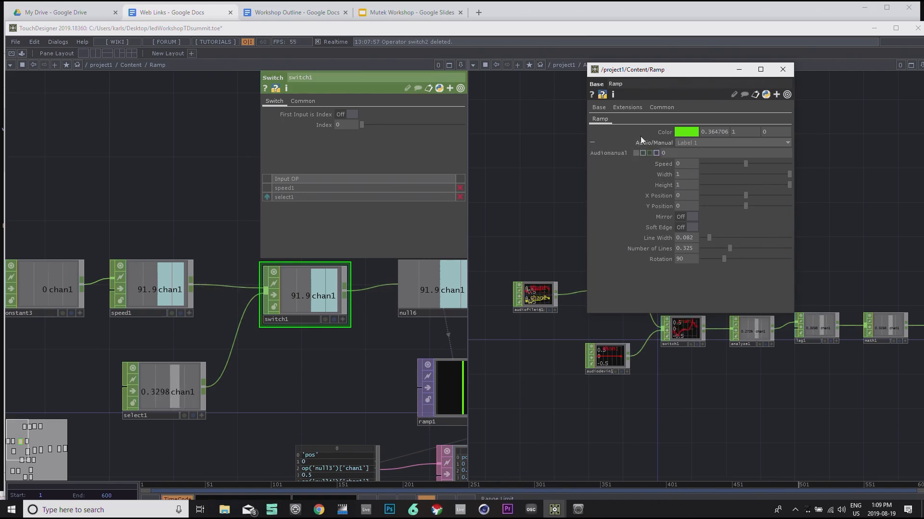
pyautogui.moveTo(377, 140); pyautogui.dragTo(347, 127)
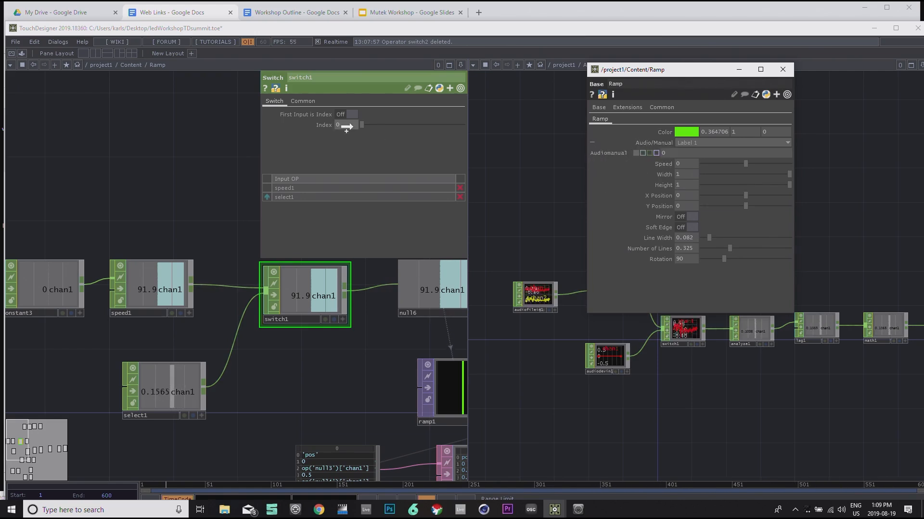
pyautogui.click(353, 122)
pyautogui.moveTo(332, 371); pyautogui.dragTo(281, 380)
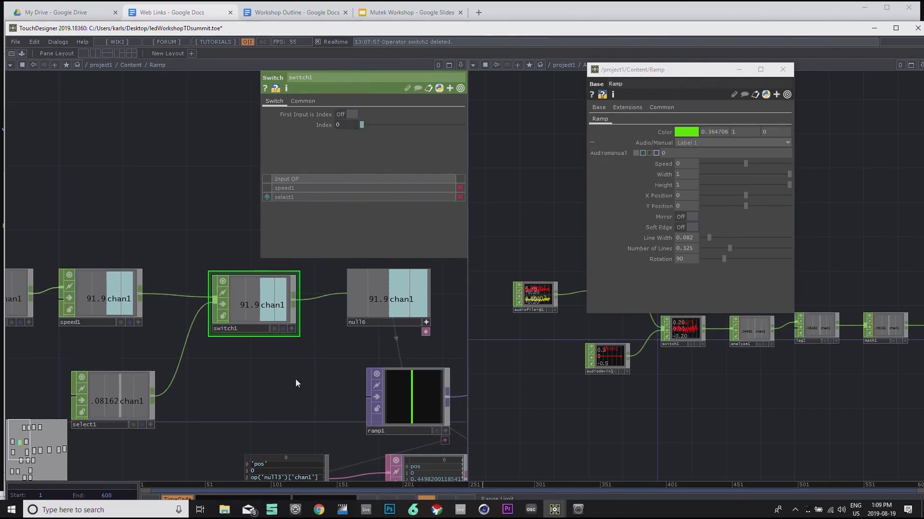
# Step: Check the entries of the Audio/Manual menu and open the Ramp component's customization on the Audiomanual parameter
pyautogui.click(715, 143)
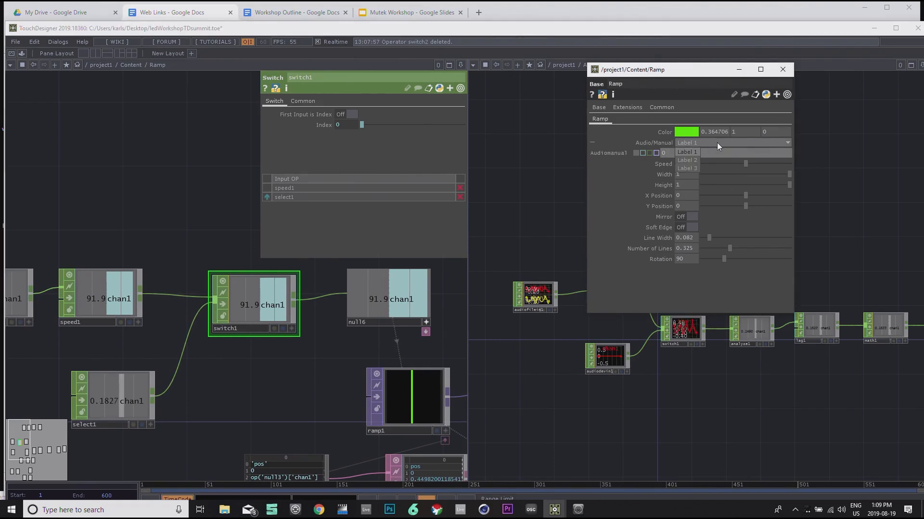
pyautogui.click(746, 143)
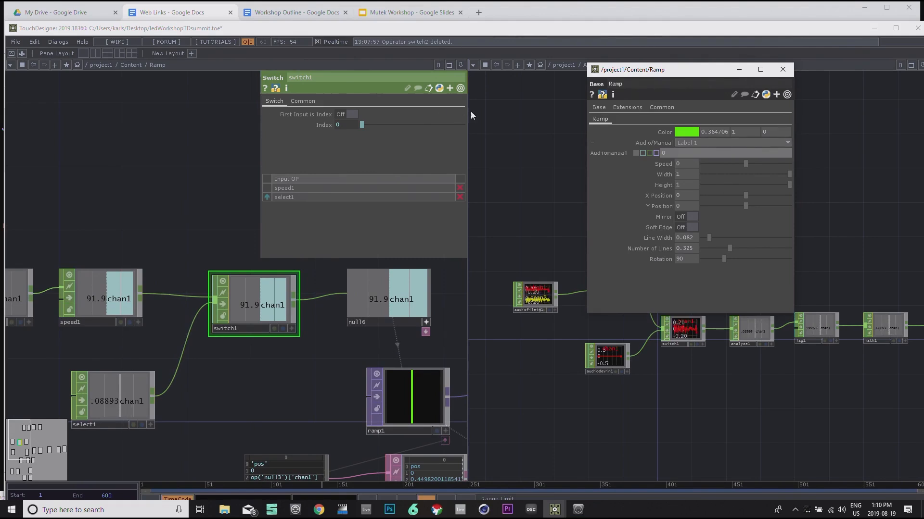
pyautogui.rightClick(160, 64)
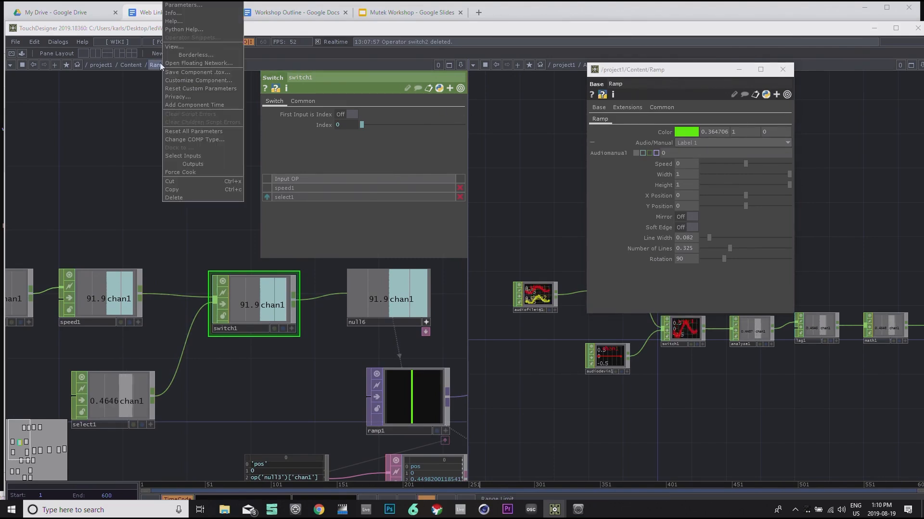
pyautogui.click(180, 82)
pyautogui.moveTo(432, 75); pyautogui.dragTo(556, 77)
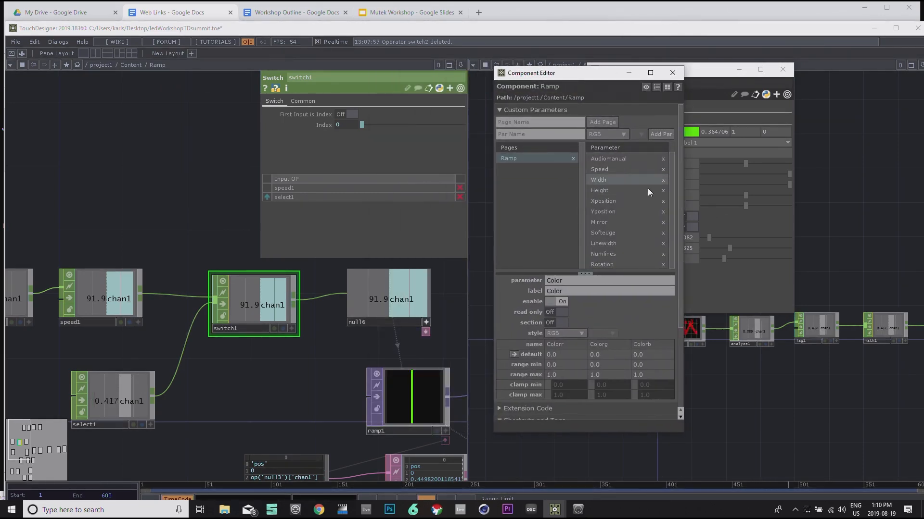
pyautogui.click(607, 160)
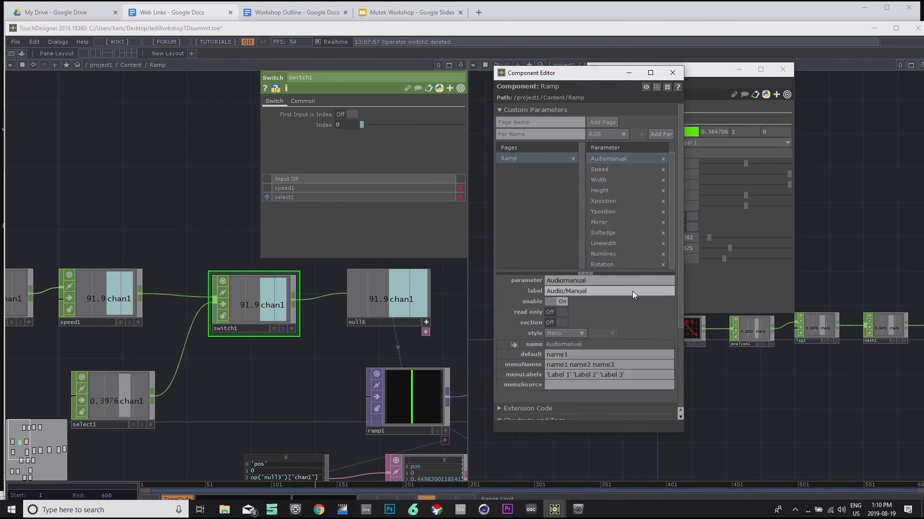
# Step: Replace the Audiomanual parameter's menu labels with Audio and Manual
pyautogui.click(635, 373)
pyautogui.press('BackSpace')
pyautogui.press('BackSpace')
pyautogui.press('BackSpace')
pyautogui.press('BackSpace')
pyautogui.press('BackSpace')
pyautogui.press('BackSpace')
pyautogui.press('BackSpace')
pyautogui.press('BackSpace')
pyautogui.press('BackSpace')
pyautogui.press('BackSpace')
pyautogui.press('BackSpace')
pyautogui.press('BackSpace')
pyautogui.press('BackSpace')
pyautogui.press('BackSpace')
pyautogui.press('BackSpace')
pyautogui.press('BackSpace')
pyautogui.press('BackSpace')
pyautogui.press('BackSpace')
pyautogui.press('BackSpace')
pyautogui.press('BackSpace')
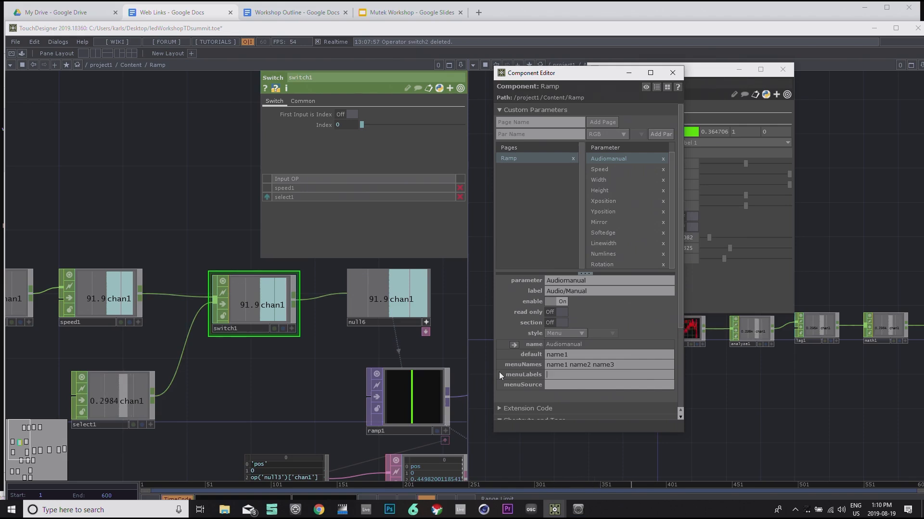
pyautogui.write('Aun')
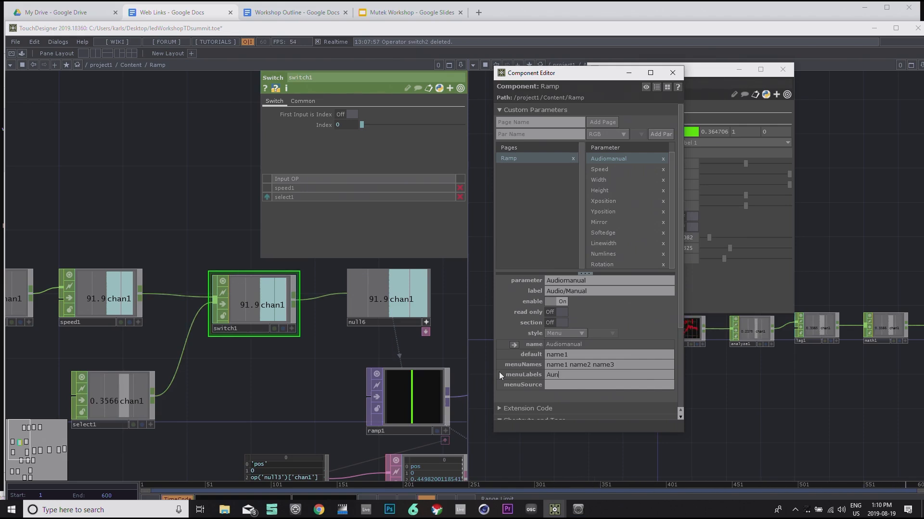
pyautogui.press('BackSpace')
pyautogui.write('dio Manual')
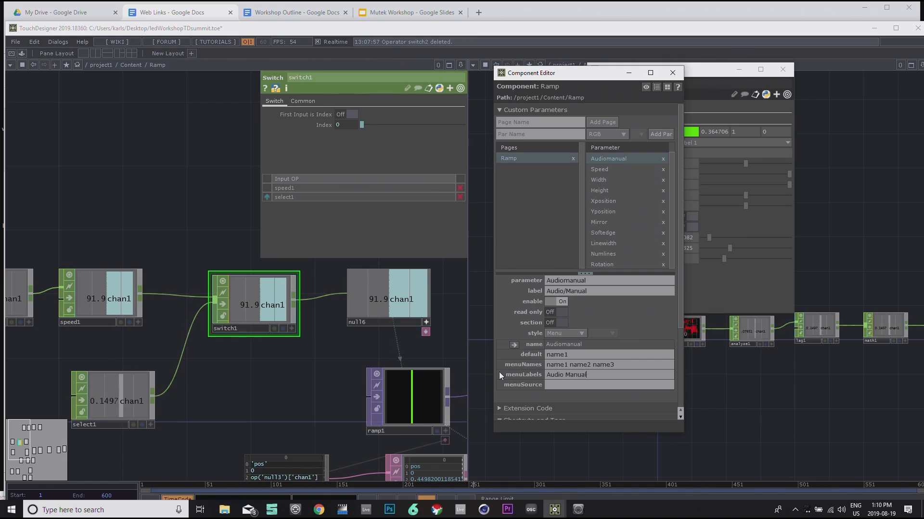
pyautogui.press('Return')
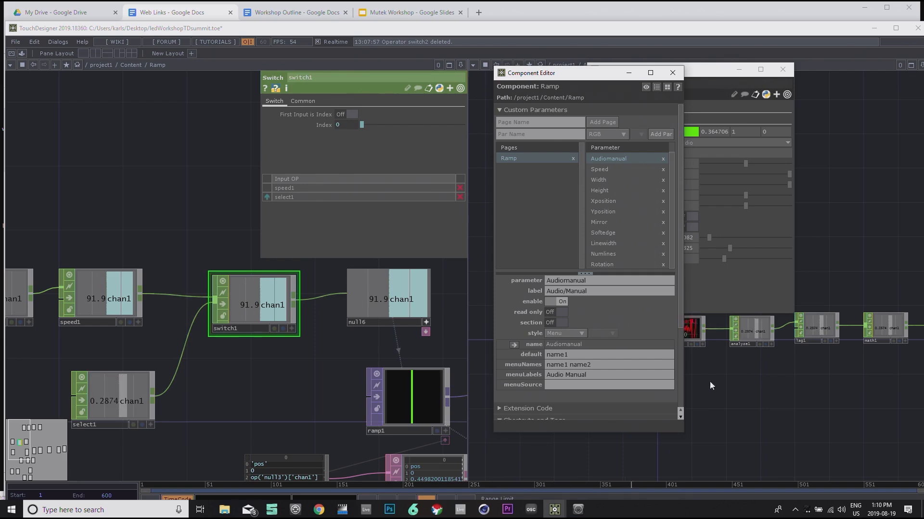
# Step: Reorder switch1's inputs so that select1 comes before speed1, and close the Component Editor
pyautogui.moveTo(279, 384); pyautogui.dragTo(313, 394)
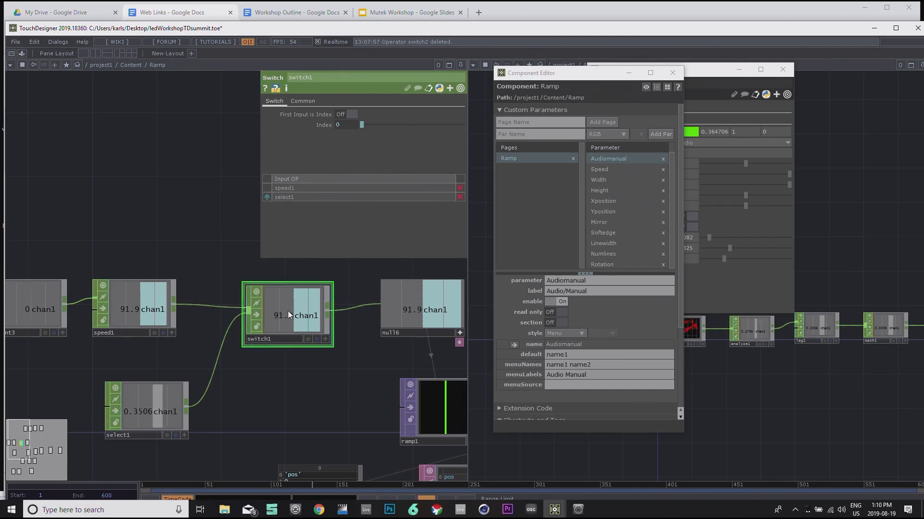
pyautogui.click(266, 196)
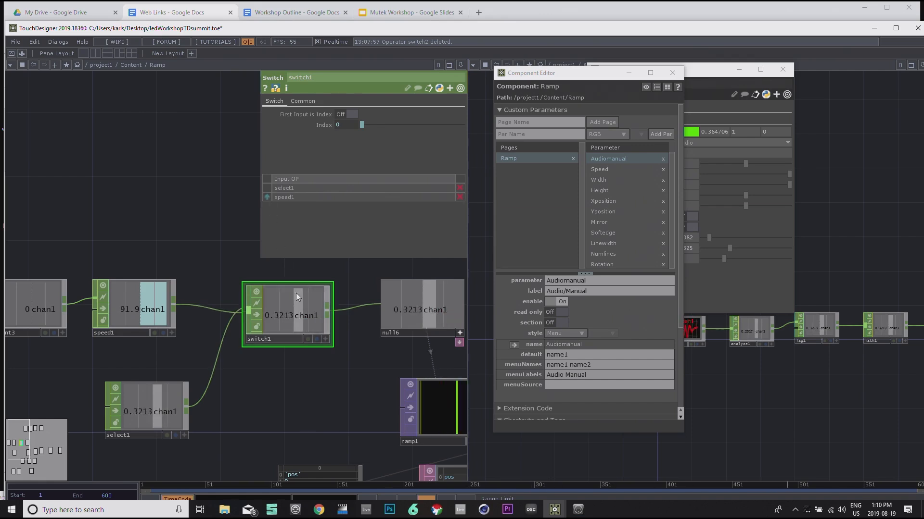
pyautogui.moveTo(297, 382); pyautogui.dragTo(287, 388)
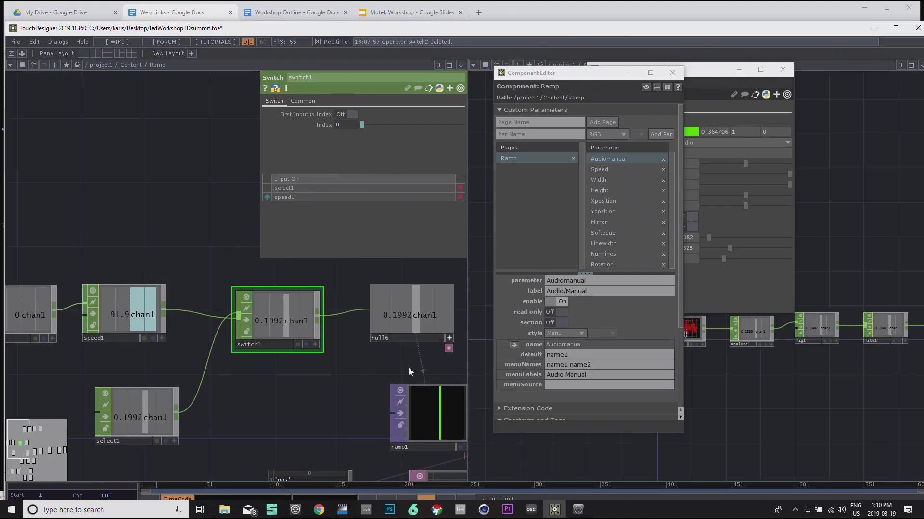
pyautogui.click(679, 73)
# Step: Set the Ramp component's Audio/Manual parameter to Manual and raise Speed to about 0.36
pyautogui.click(723, 142)
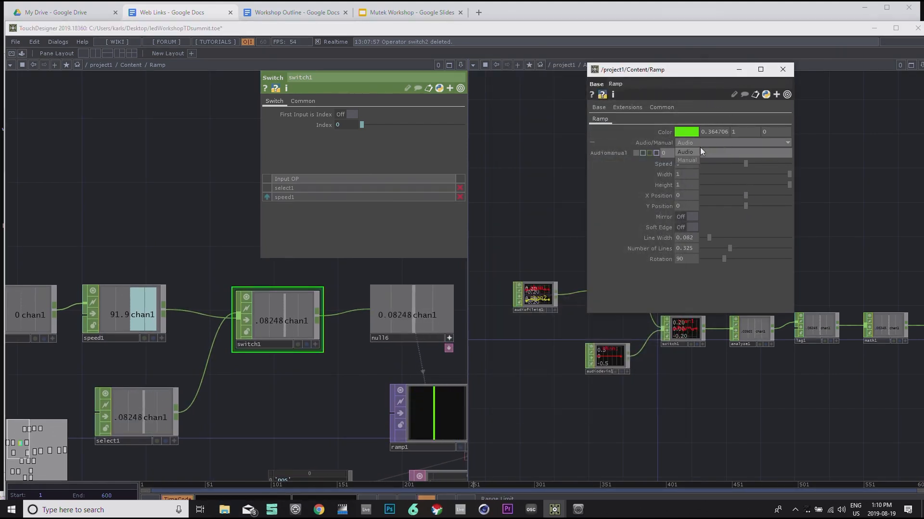
pyautogui.click(689, 160)
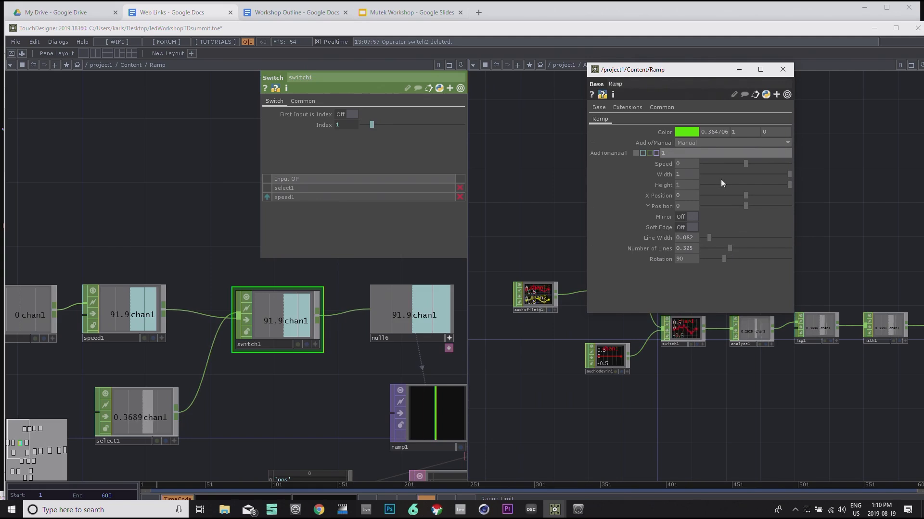
pyautogui.moveTo(746, 162); pyautogui.dragTo(754, 162)
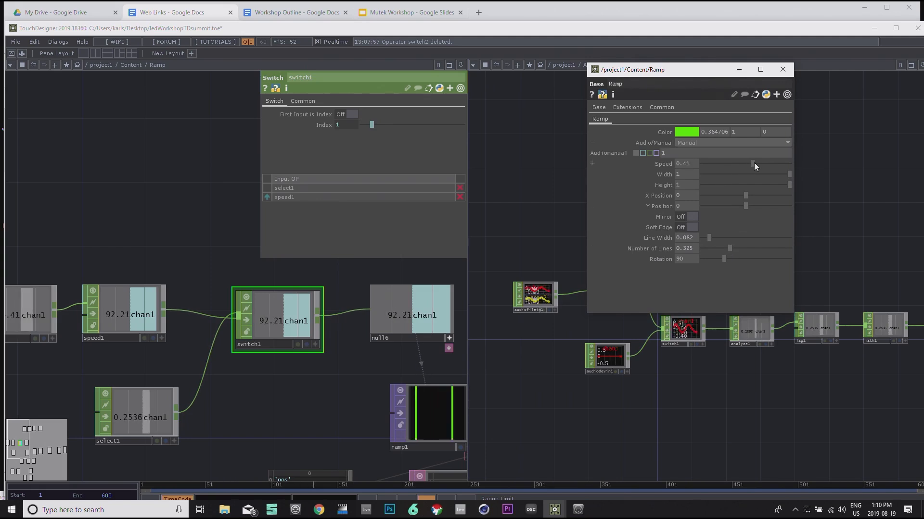
# Step: Set the Audio/Manual parameter back to Audio and change Speed to about -0.66
pyautogui.click(691, 143)
pyautogui.click(688, 151)
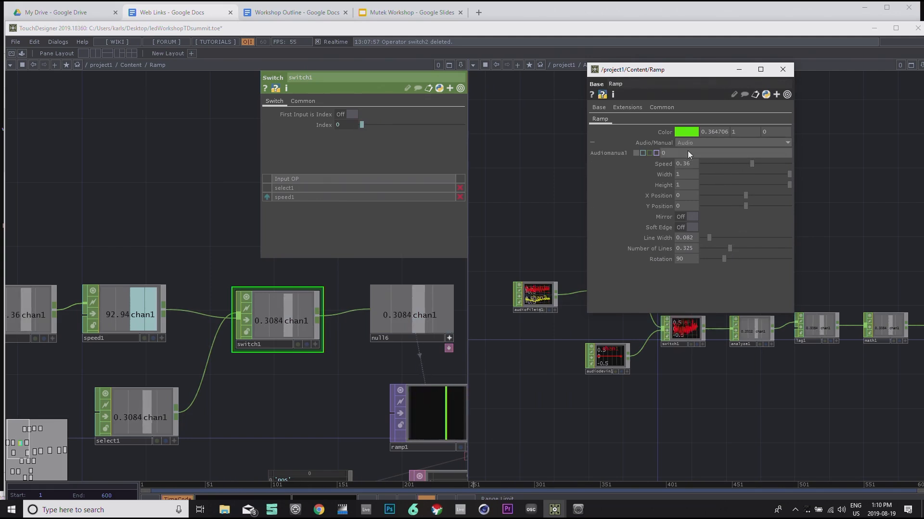
pyautogui.click(736, 165)
pyautogui.moveTo(737, 165); pyautogui.dragTo(734, 165)
# Step: Examine the layout of the Ramp network and the expression behind switch1's Index parameter
pyautogui.moveTo(558, 409); pyautogui.dragTo(639, 410)
pyautogui.moveTo(292, 421); pyautogui.dragTo(290, 400)
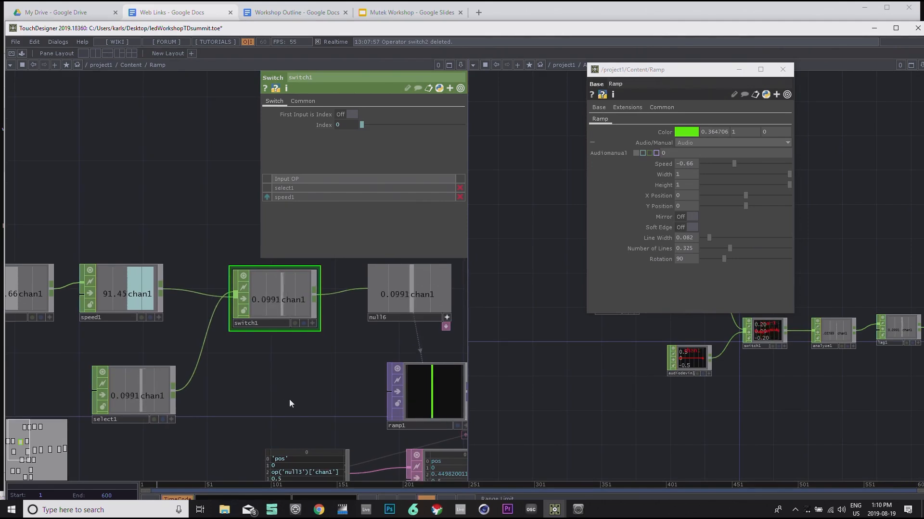
pyautogui.scroll(-3, 290, 400)
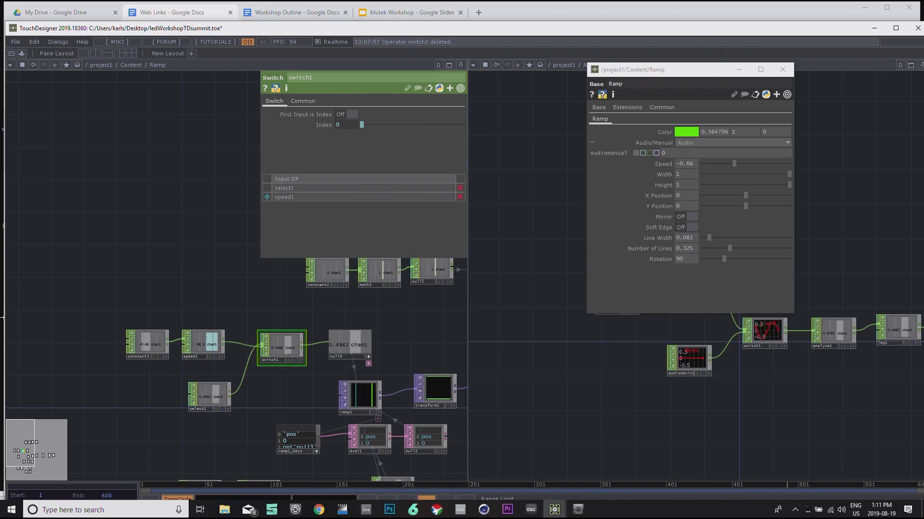
pyautogui.moveTo(99, 265); pyautogui.dragTo(67, 242)
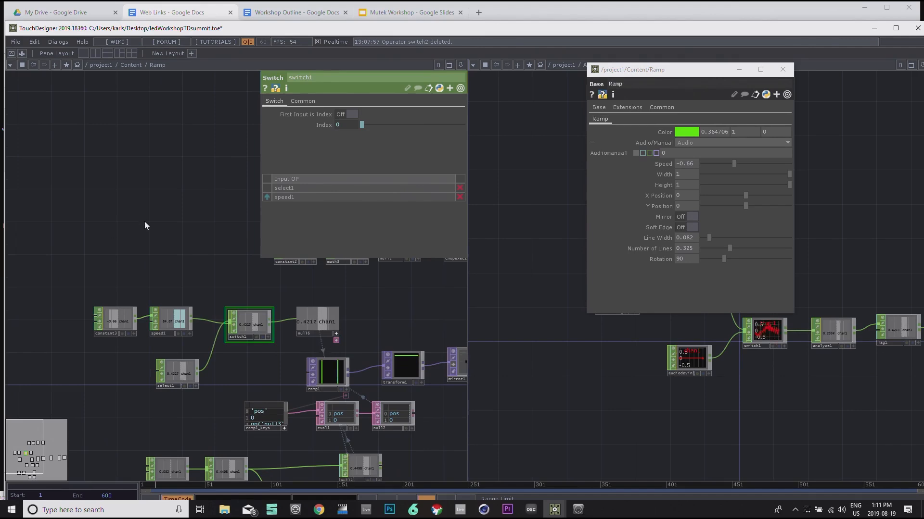
pyautogui.moveTo(126, 222); pyautogui.dragTo(104, 236)
pyautogui.scroll(-3, 103, 241)
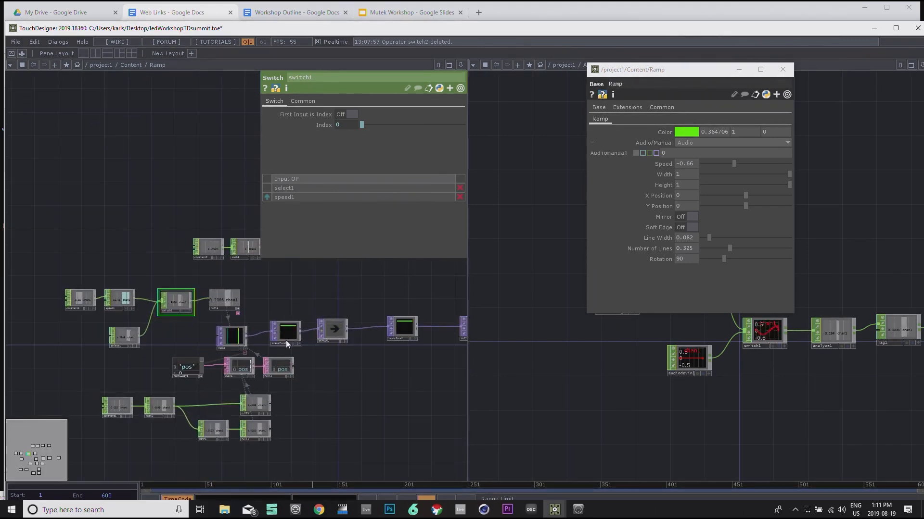
pyautogui.moveTo(303, 293); pyautogui.dragTo(227, 289)
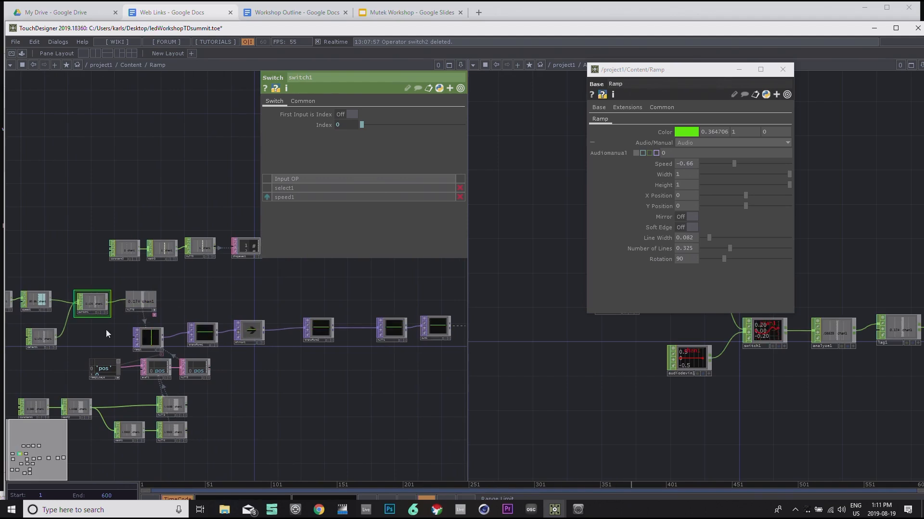
pyautogui.moveTo(320, 296); pyautogui.dragTo(415, 290)
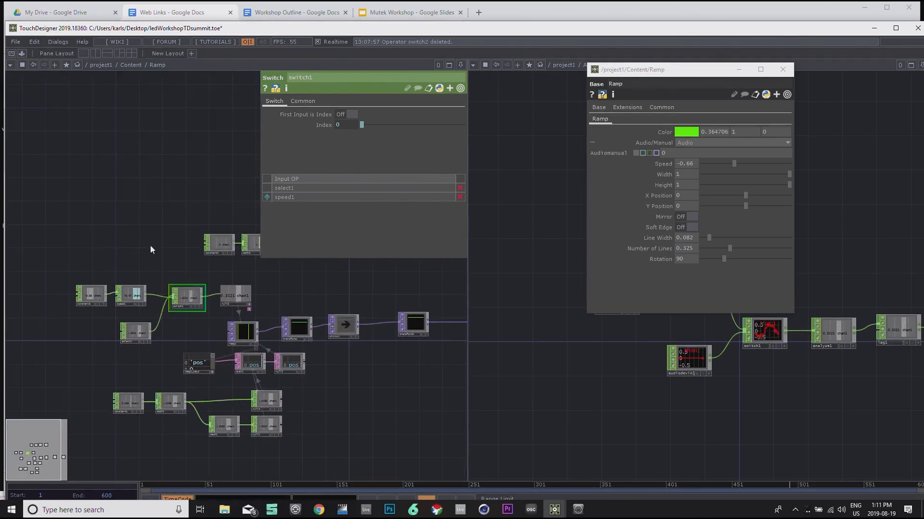
pyautogui.click(266, 125)
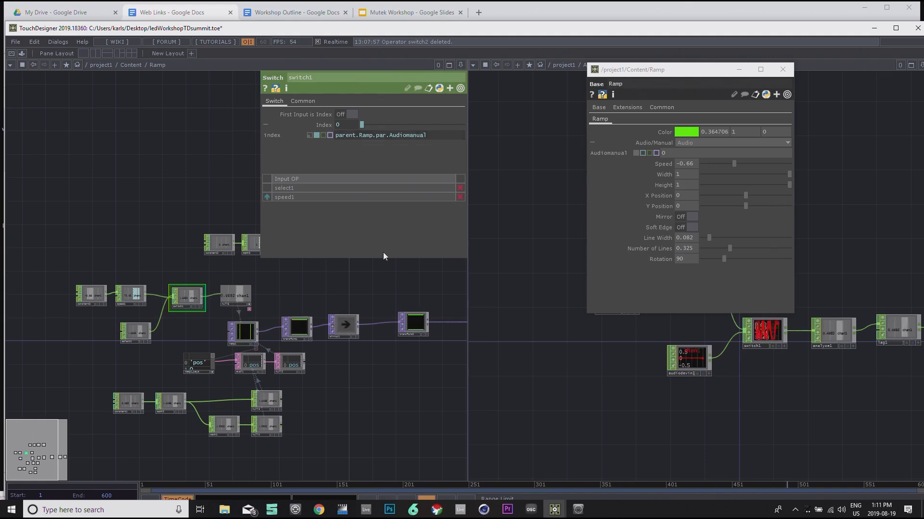
# Step: Rename the select1 operator feeding switch1 as sAudio
pyautogui.moveTo(122, 262); pyautogui.dragTo(269, 313)
pyautogui.scroll(6, 235, 378)
pyautogui.moveTo(247, 376); pyautogui.dragTo(165, 374)
pyautogui.scroll(-1, 166, 374)
pyautogui.scroll(-2, 165, 374)
pyautogui.moveTo(252, 396); pyautogui.dragTo(166, 391)
pyautogui.moveTo(339, 379); pyautogui.dragTo(408, 376)
pyautogui.moveTo(236, 382); pyautogui.dragTo(223, 401)
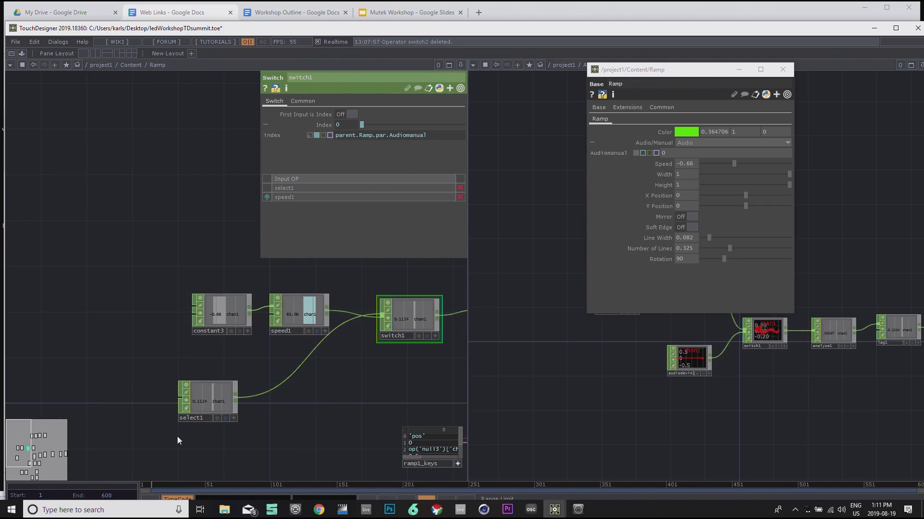
pyautogui.scroll(3, 177, 436)
pyautogui.scroll(1, 310, 407)
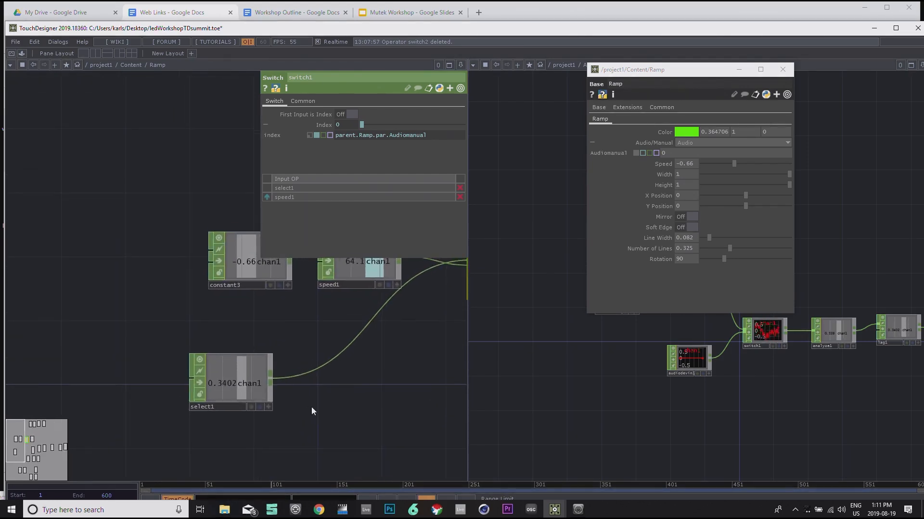
pyautogui.click(227, 399)
pyautogui.write('sAud')
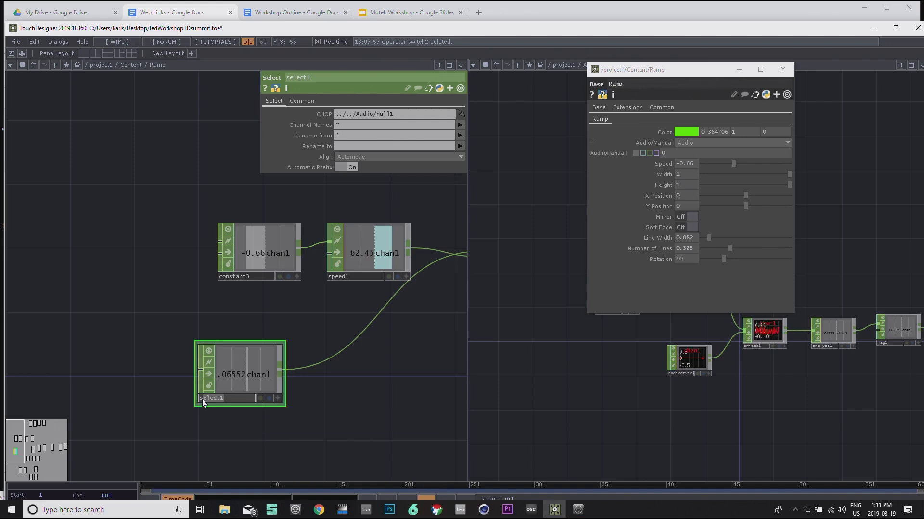
pyautogui.write('io')
pyautogui.press('Return')
# Step: Insert a Math CHOP between sAudio and switch1 and show its Mult-Add parameters
pyautogui.moveTo(335, 360); pyautogui.dragTo(227, 338)
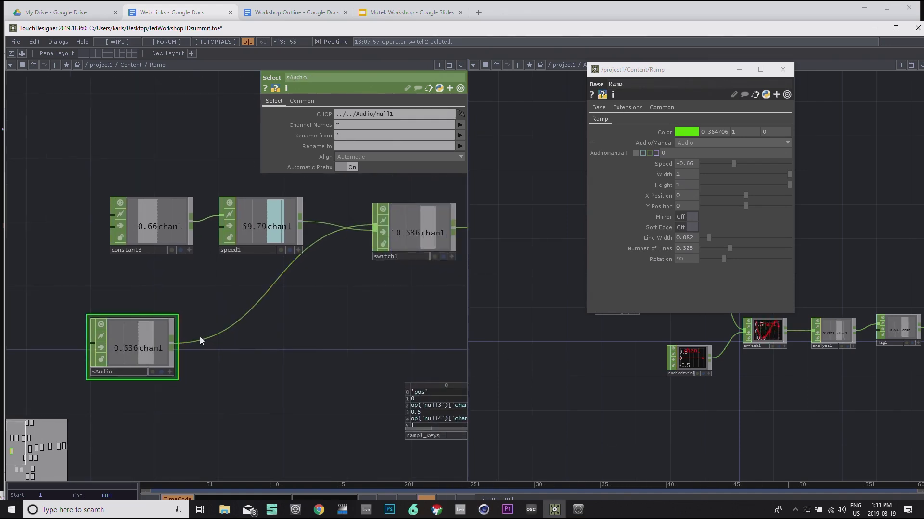
pyautogui.rightClick(174, 344)
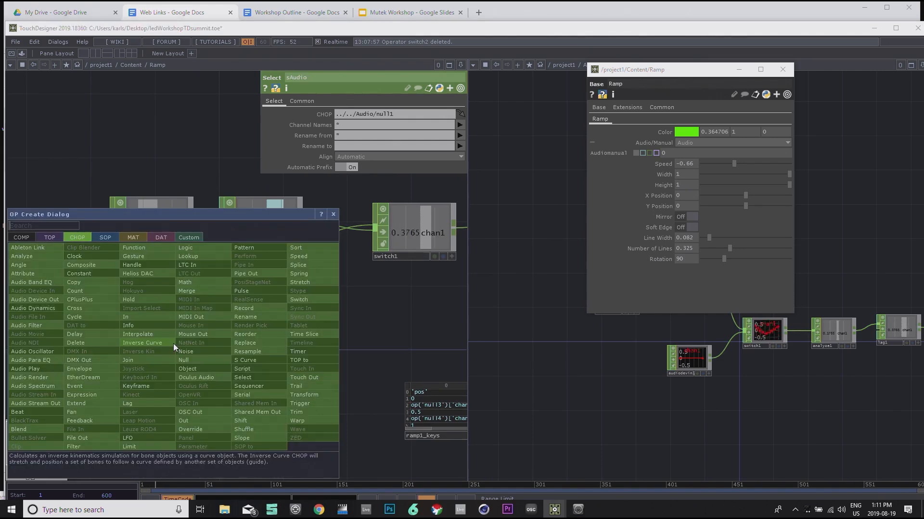
pyautogui.write('math')
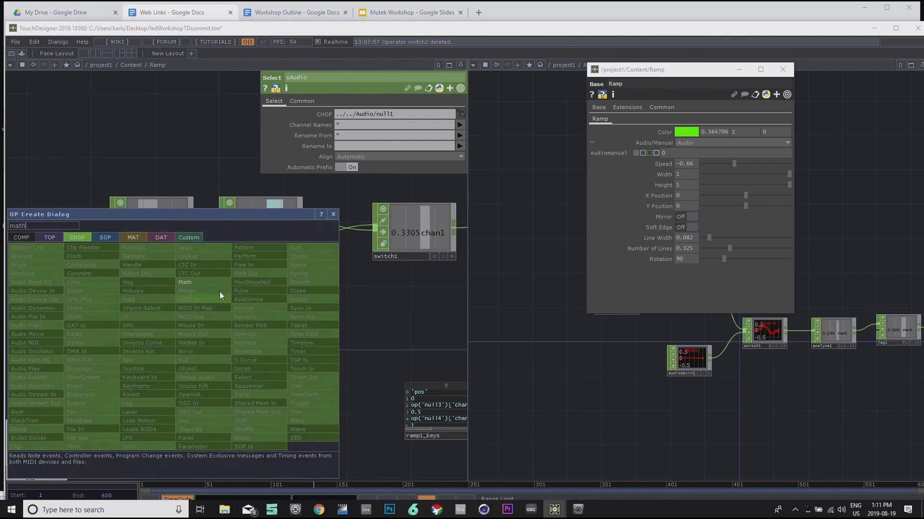
pyautogui.click(207, 283)
pyautogui.click(246, 348)
pyautogui.moveTo(377, 349); pyautogui.dragTo(334, 351)
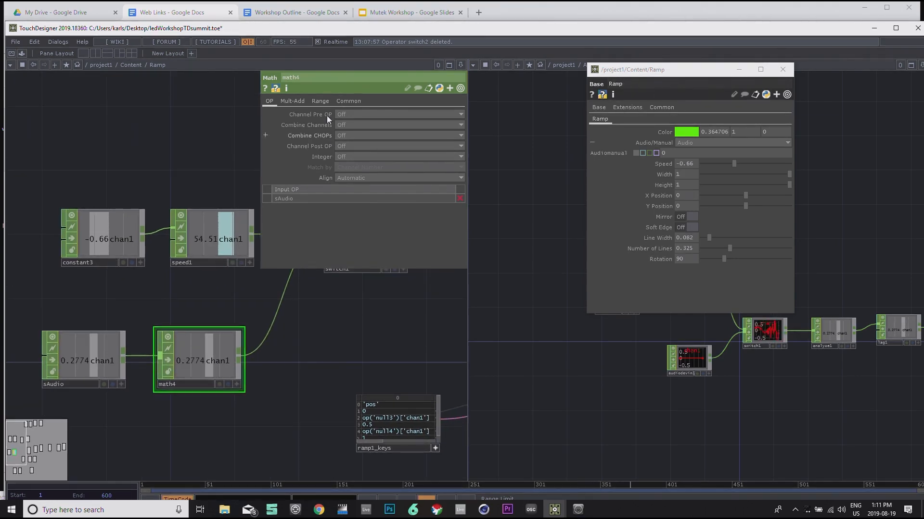
pyautogui.click(319, 102)
pyautogui.click(298, 99)
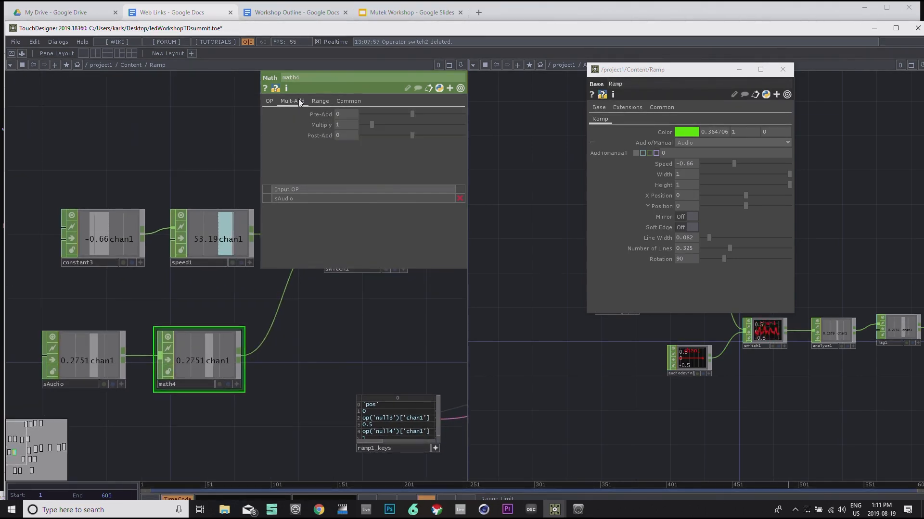
pyautogui.click(621, 84)
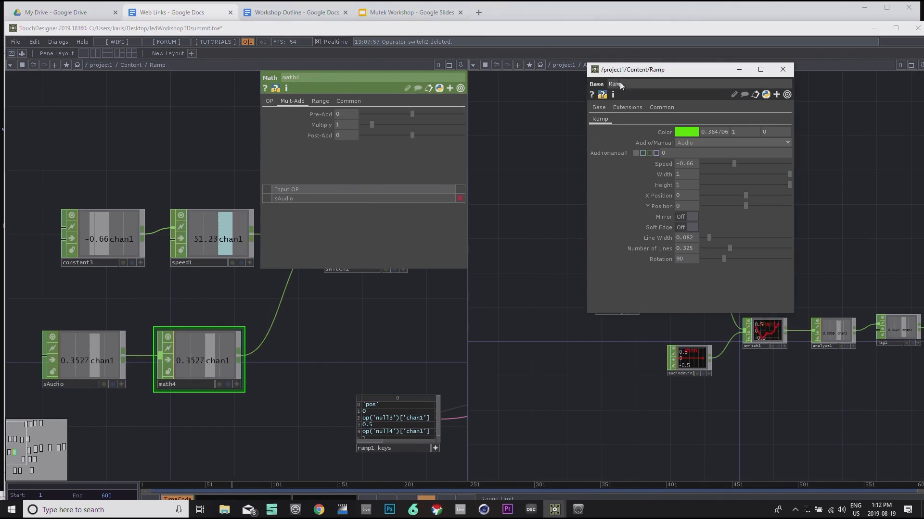
pyautogui.click(783, 70)
pyautogui.rightClick(154, 65)
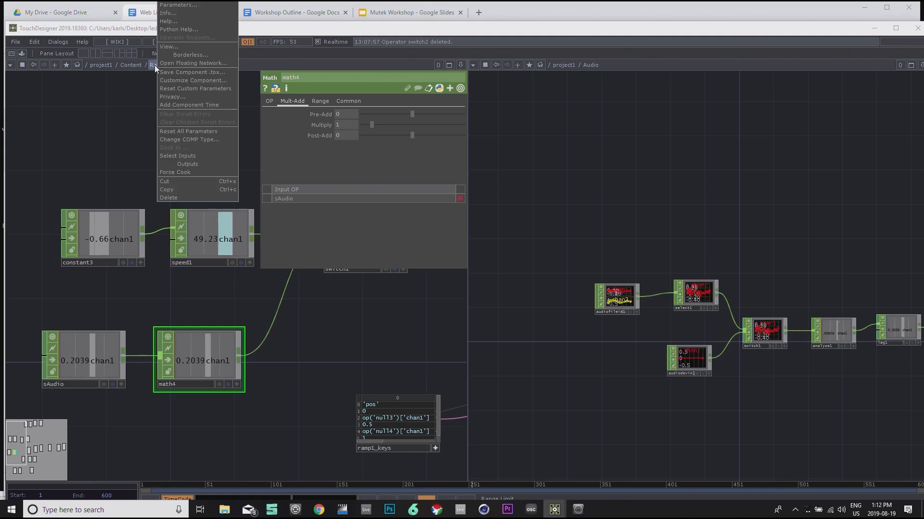
pyautogui.click(186, 6)
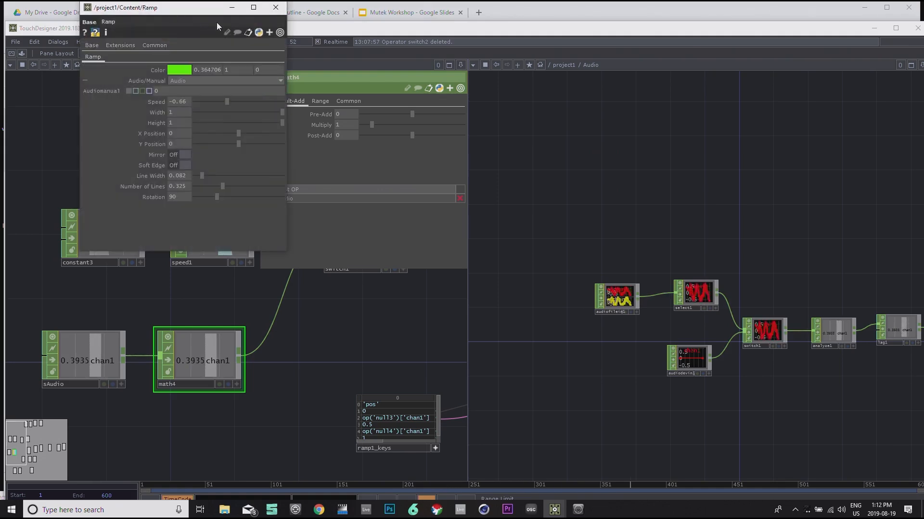
pyautogui.click(158, 68)
# Step: Add a Float custom parameter named Audio Gain to the Ramp component and close the Component Editor
pyautogui.rightClick(160, 67)
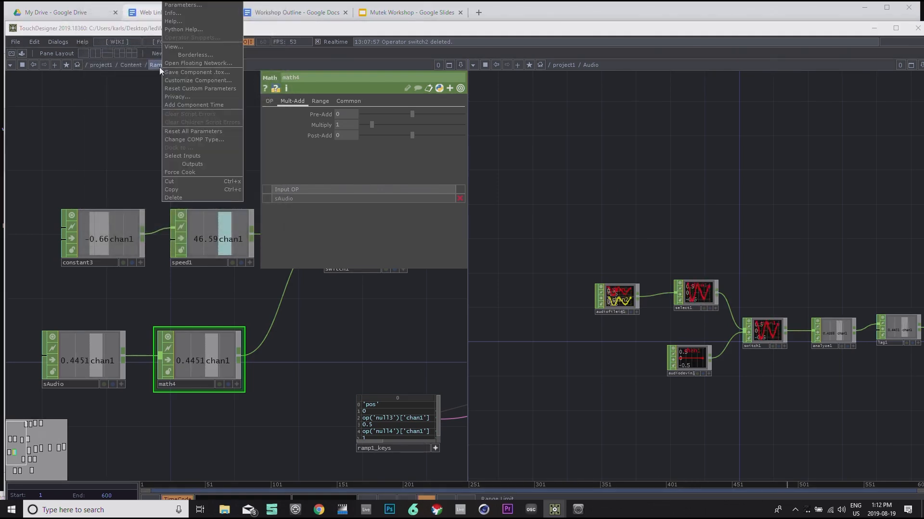
pyautogui.click(189, 79)
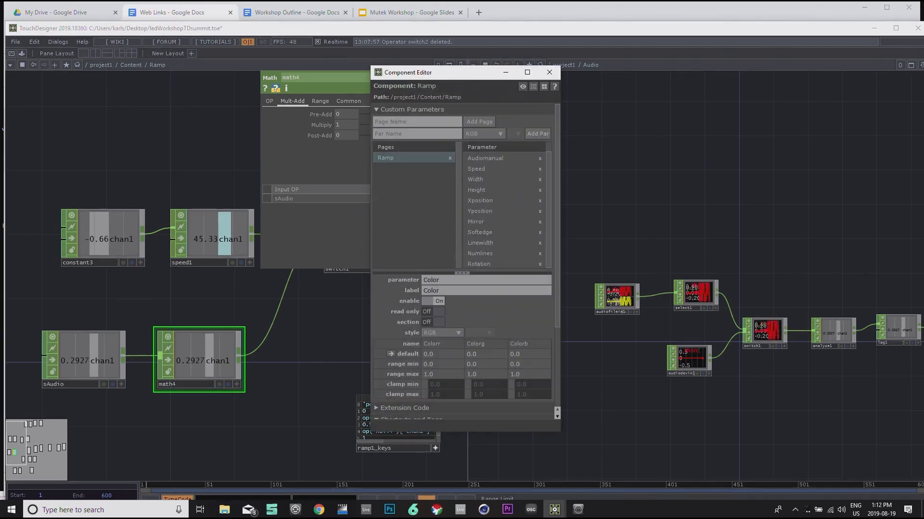
pyautogui.moveTo(427, 74); pyautogui.dragTo(607, 75)
pyautogui.click(581, 134)
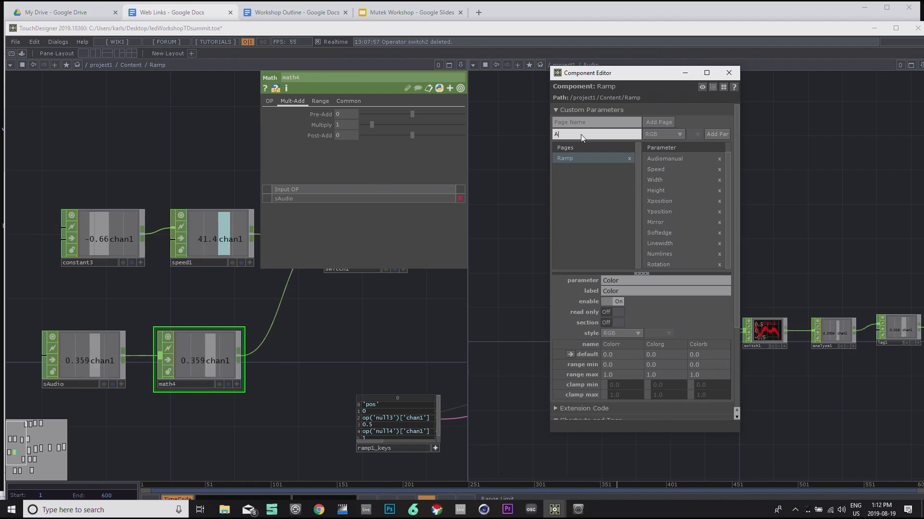
pyautogui.write('Audio Gain')
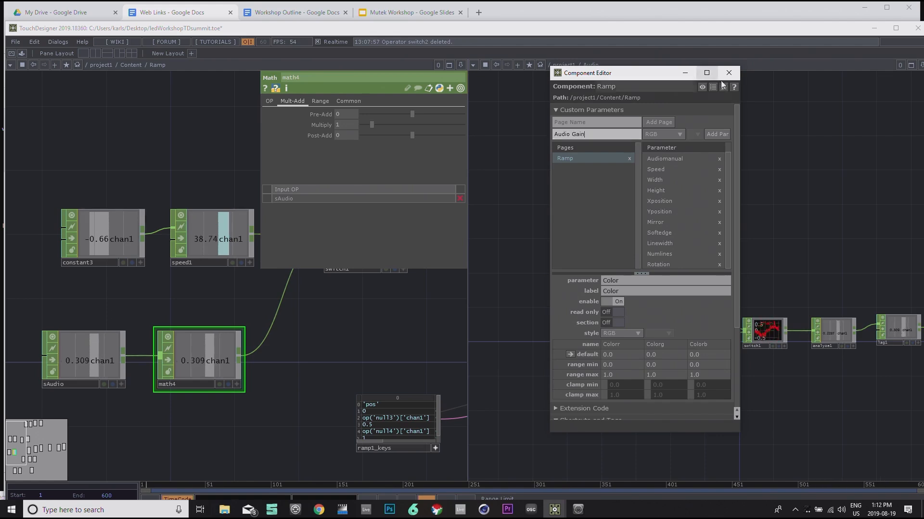
pyautogui.click(674, 133)
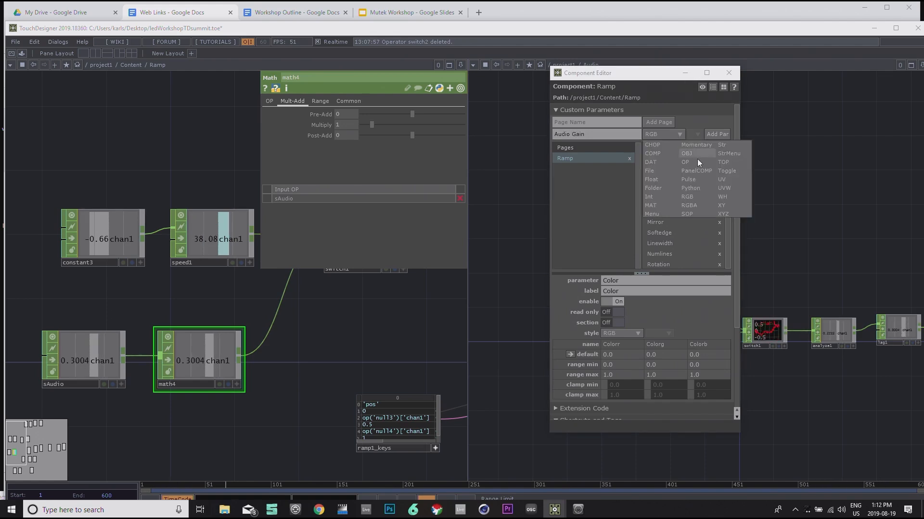
pyautogui.click(652, 180)
pyautogui.click(719, 134)
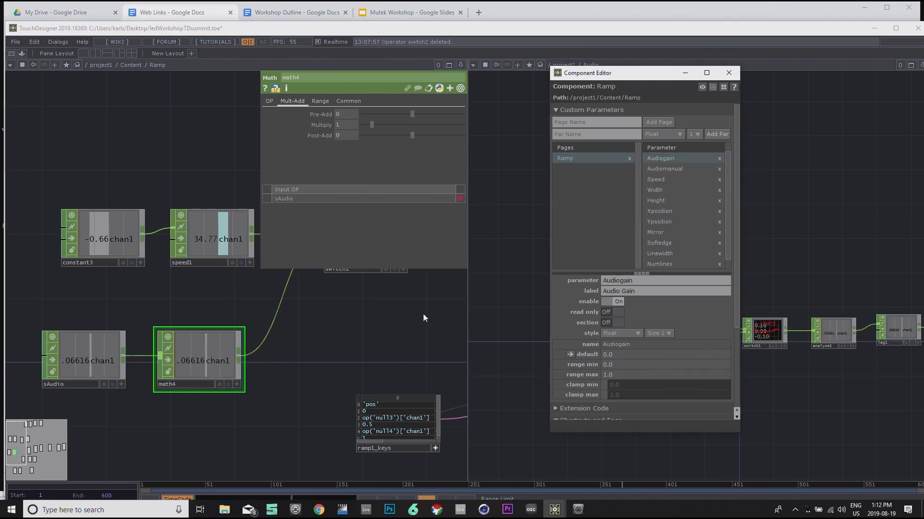
pyautogui.moveTo(349, 339); pyautogui.dragTo(320, 348)
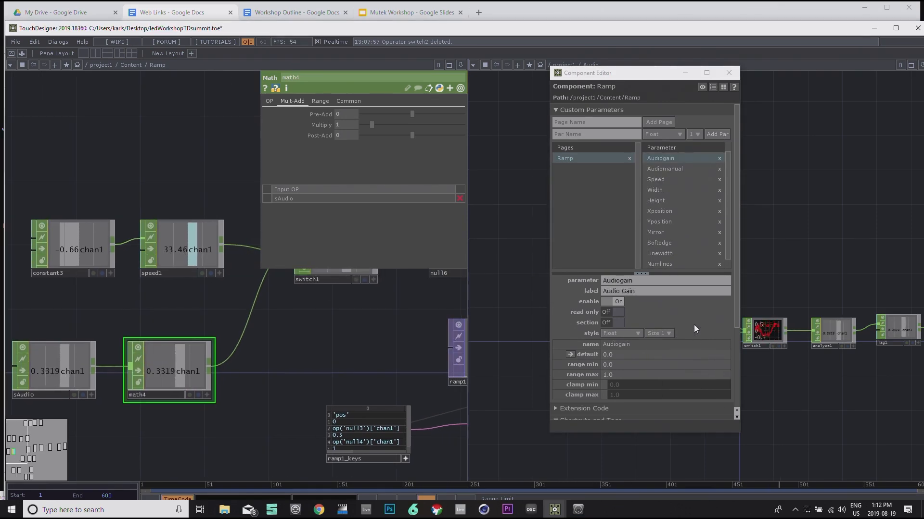
pyautogui.click(728, 72)
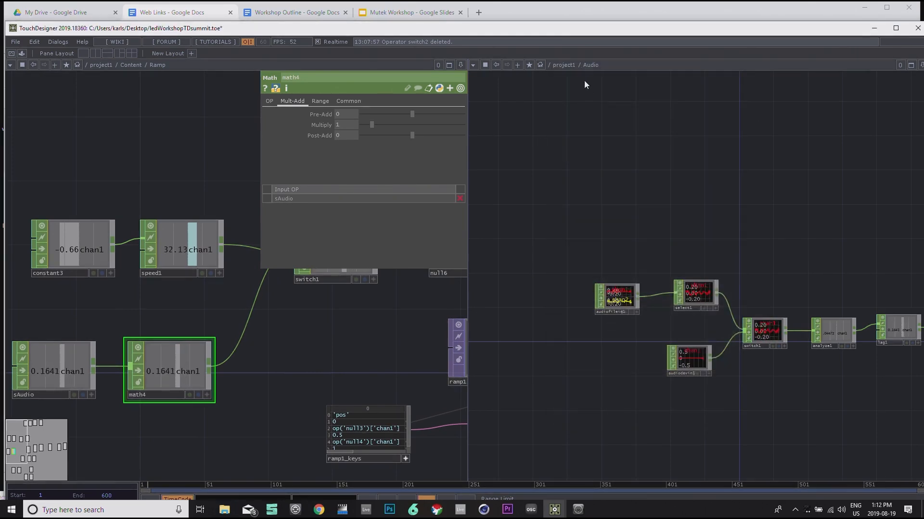
# Step: Reference the Ramp component's Audio Gain in math4's Multiply parameter and set Audio Gain to about 0.505
pyautogui.rightClick(156, 66)
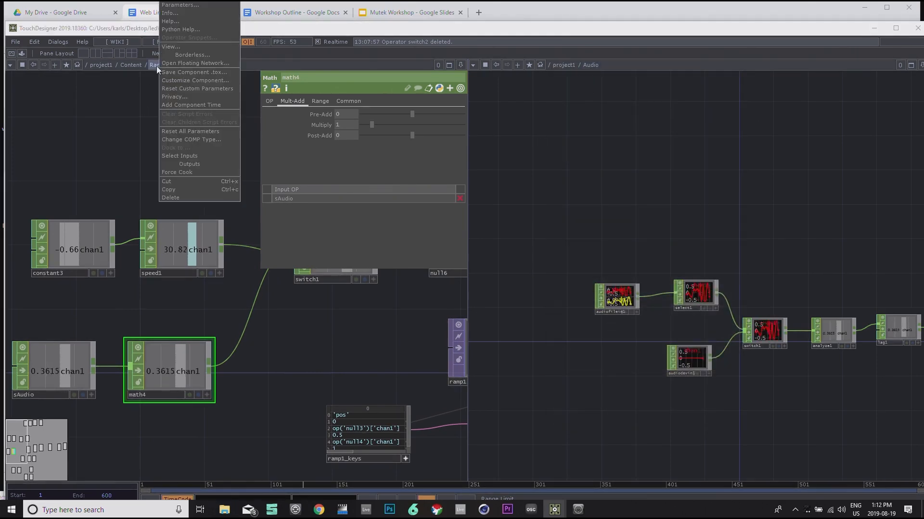
pyautogui.click(180, 6)
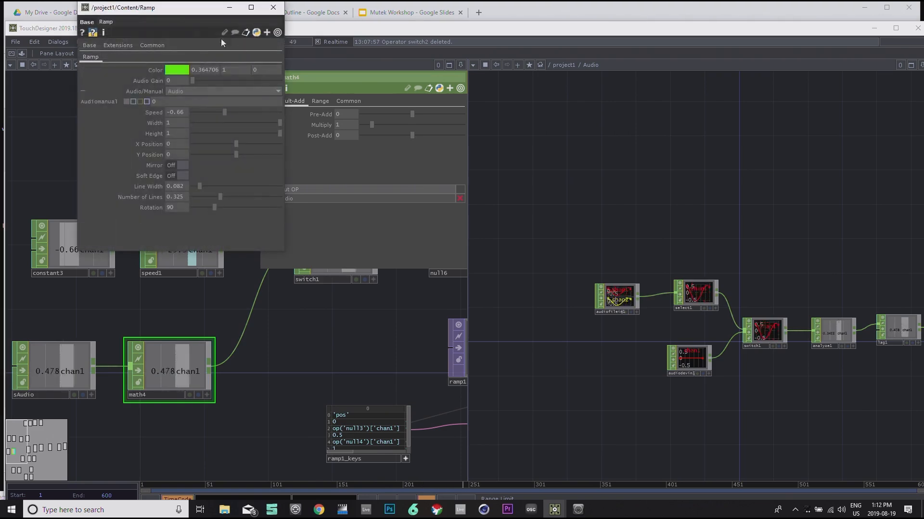
pyautogui.moveTo(193, 8); pyautogui.dragTo(741, 93)
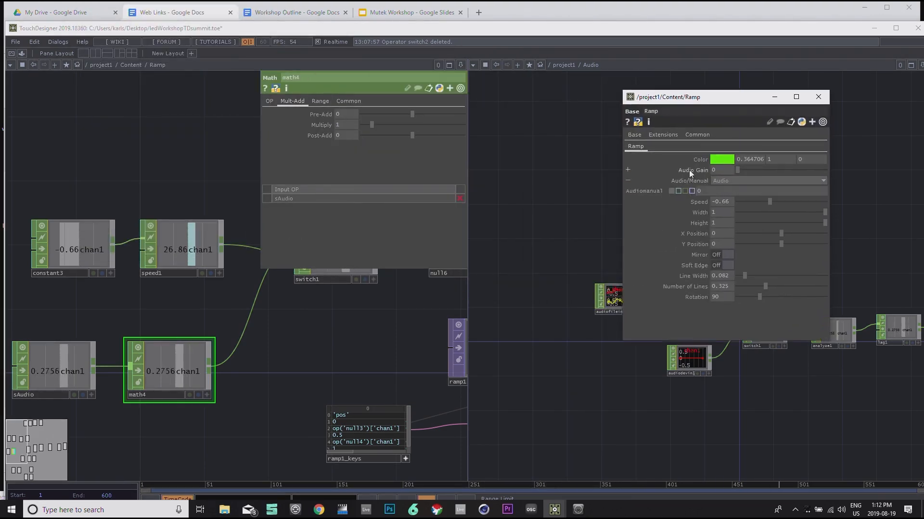
pyautogui.moveTo(273, 361); pyautogui.dragTo(263, 375)
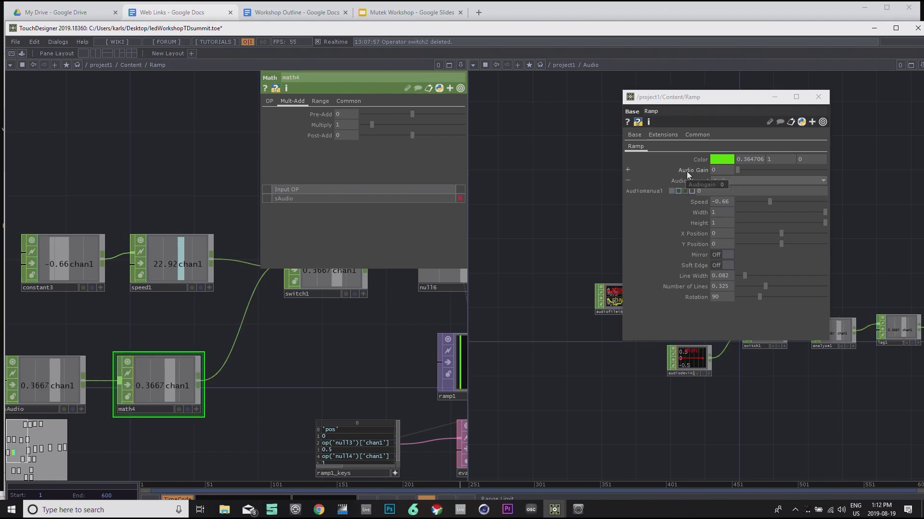
pyautogui.moveTo(689, 171); pyautogui.dragTo(343, 126)
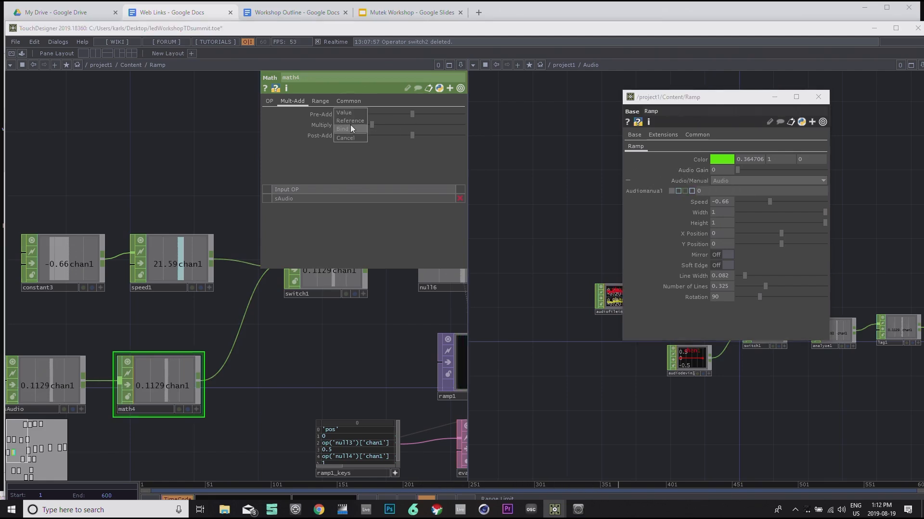
pyautogui.click(354, 120)
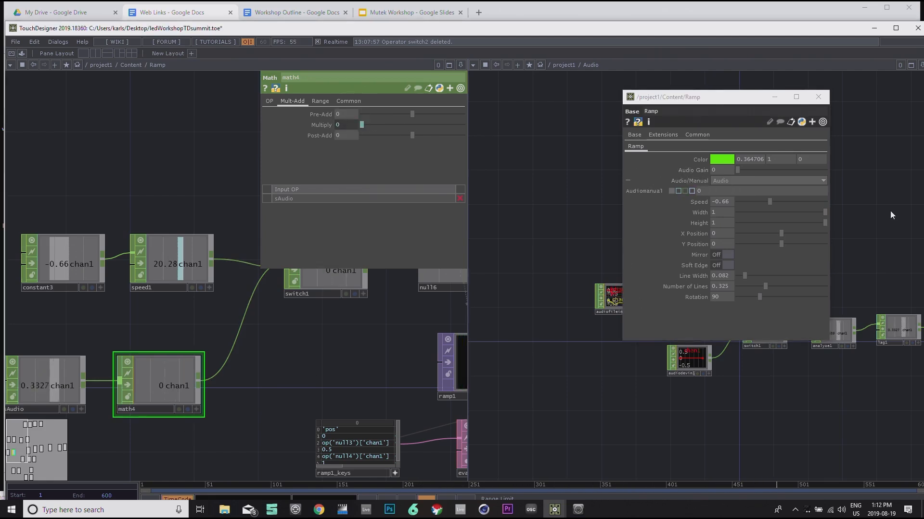
pyautogui.moveTo(738, 170); pyautogui.dragTo(798, 172)
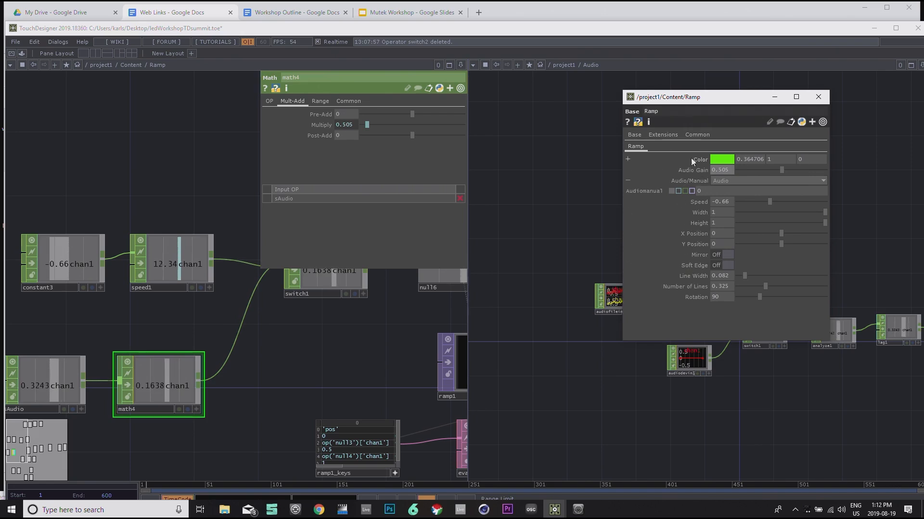
pyautogui.moveTo(709, 98); pyautogui.dragTo(725, 95)
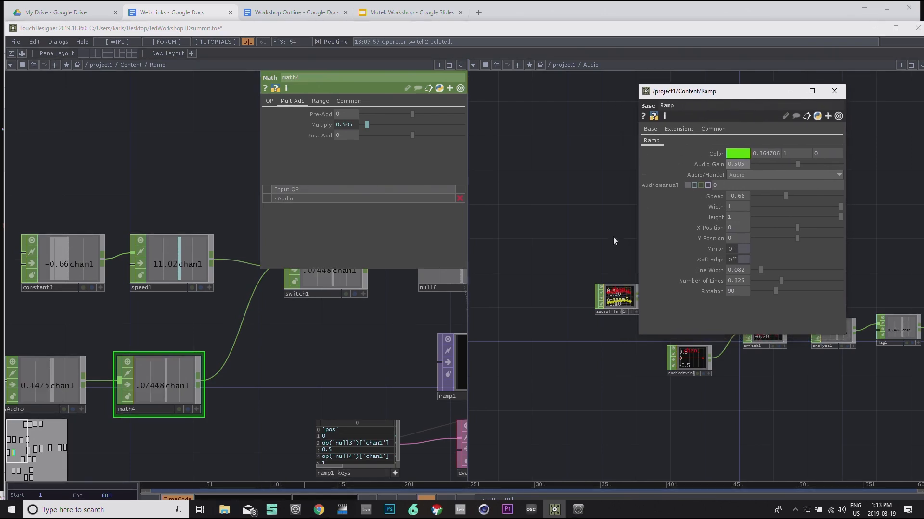
# Step: Reorder the Ramp component's custom parameters so that Audiomanual and Audiogain come last, after Rotation
pyautogui.rightClick(150, 65)
pyautogui.click(169, 82)
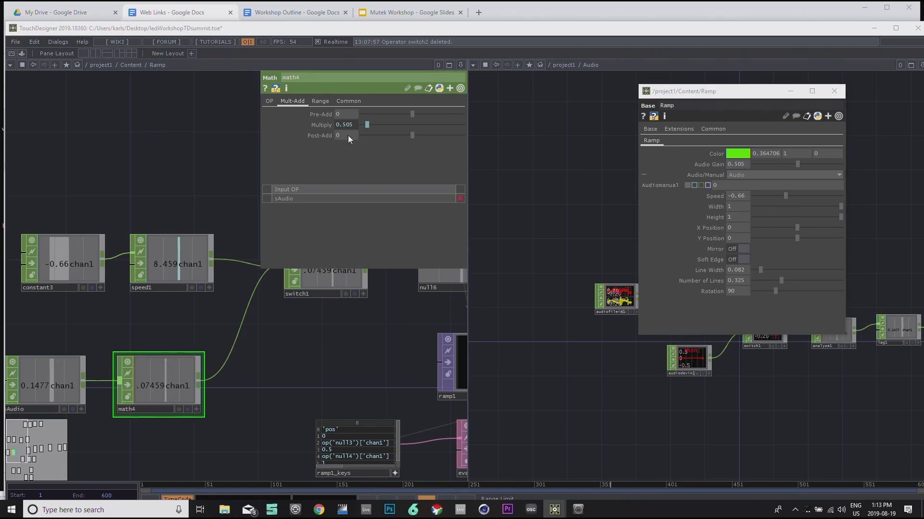
pyautogui.moveTo(425, 72); pyautogui.dragTo(451, 73)
pyautogui.scroll(-1, 524, 223)
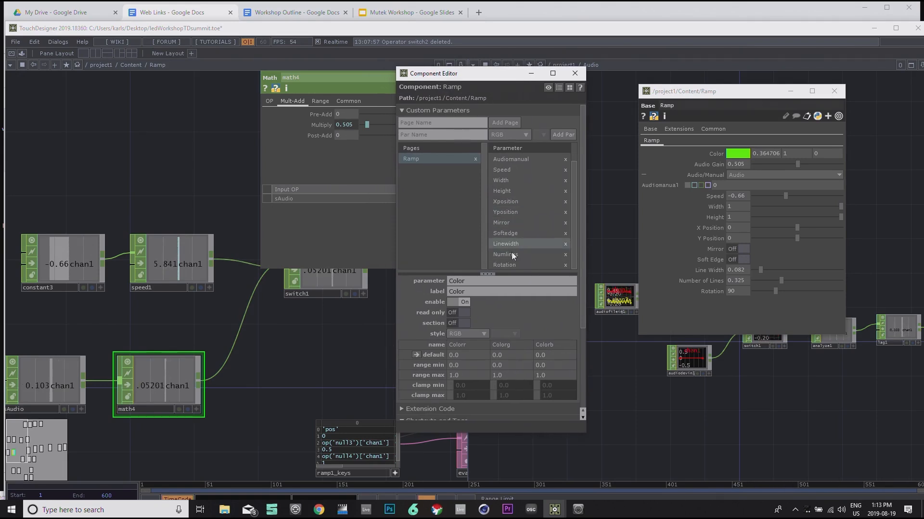
pyautogui.scroll(2, 510, 221)
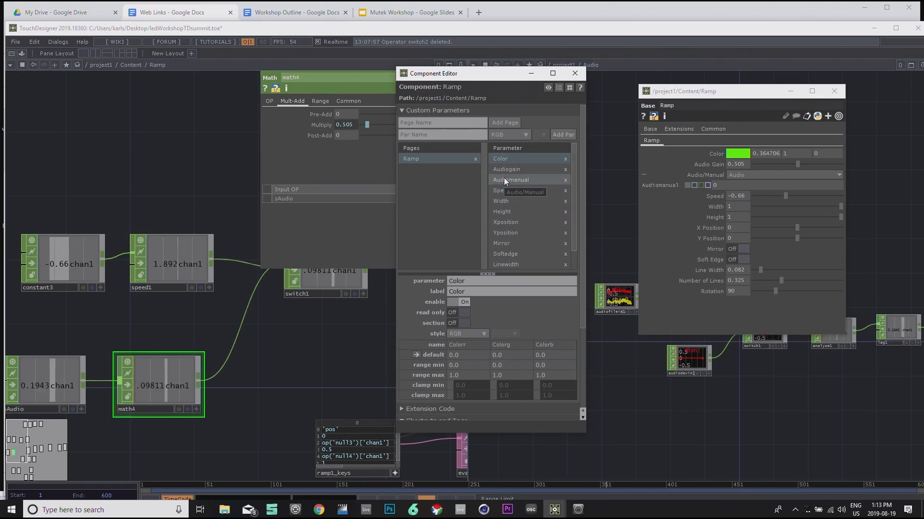
pyautogui.moveTo(504, 178); pyautogui.dragTo(504, 259)
pyautogui.moveTo(510, 168); pyautogui.dragTo(505, 259)
pyautogui.scroll(-2, 572, 226)
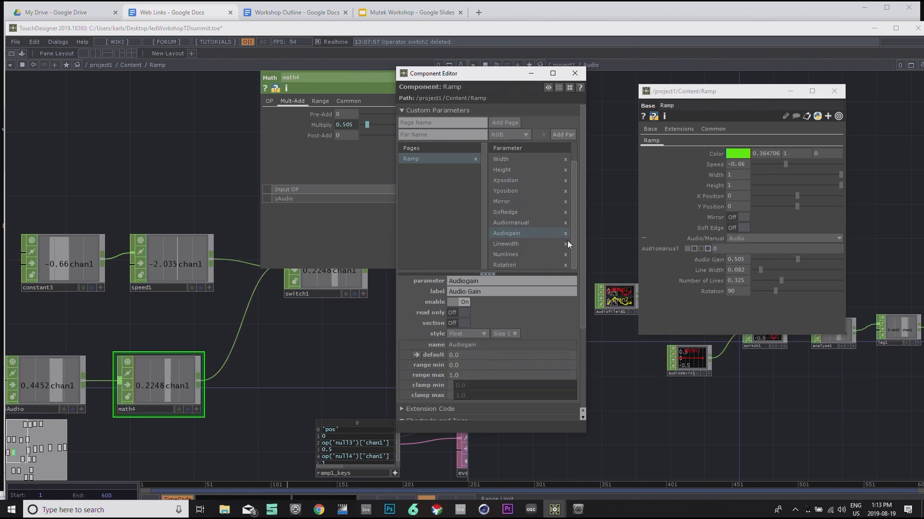
pyautogui.moveTo(511, 255); pyautogui.dragTo(512, 266)
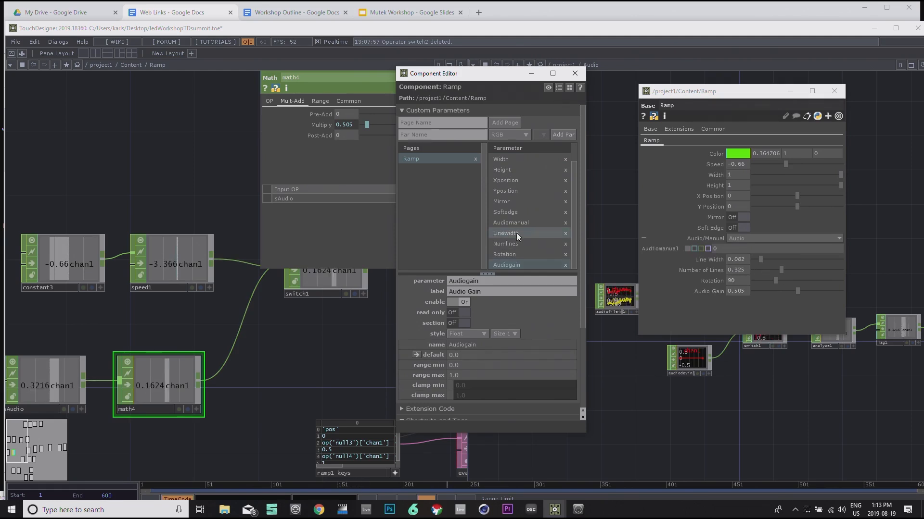
pyautogui.moveTo(515, 224); pyautogui.dragTo(508, 256)
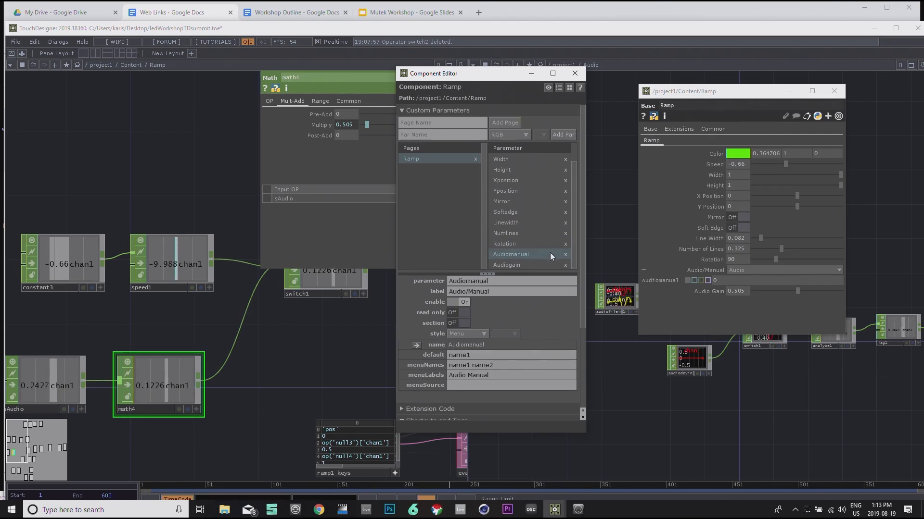
# Step: Turn on the section divider for the Audio/Manual parameter and collapse its expanded details in the Ramp parameters
pyautogui.click(464, 324)
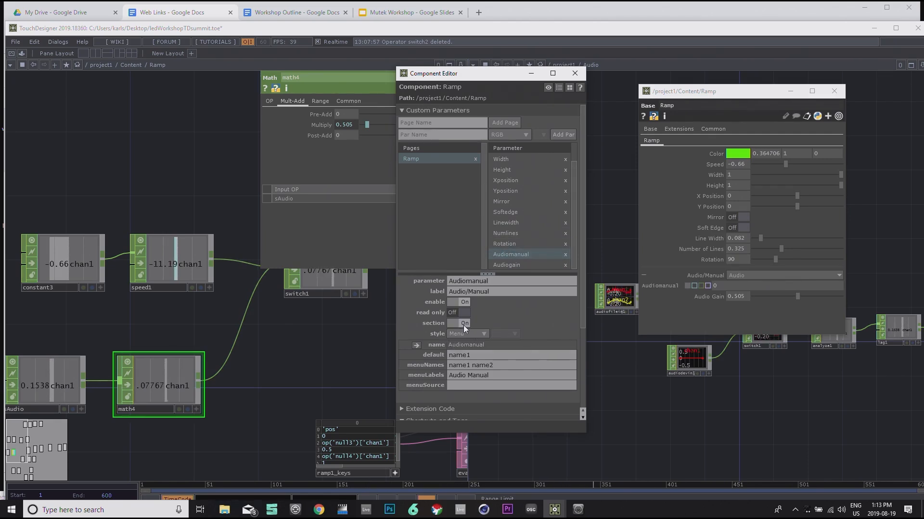
pyautogui.moveTo(711, 100)
pyautogui.mouseDown()
pyautogui.moveTo(707, 87)
pyautogui.moveTo(732, 92)
pyautogui.moveTo(714, 94)
pyautogui.mouseUp()
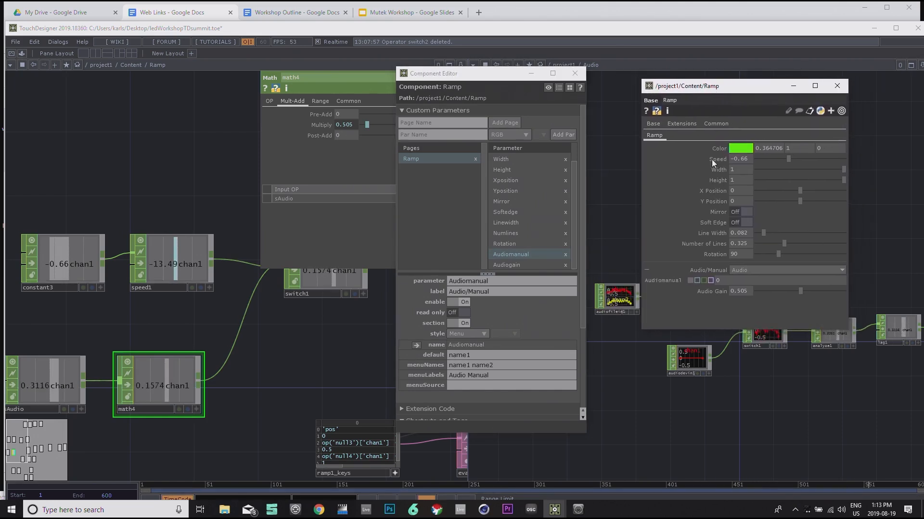
pyautogui.click(648, 269)
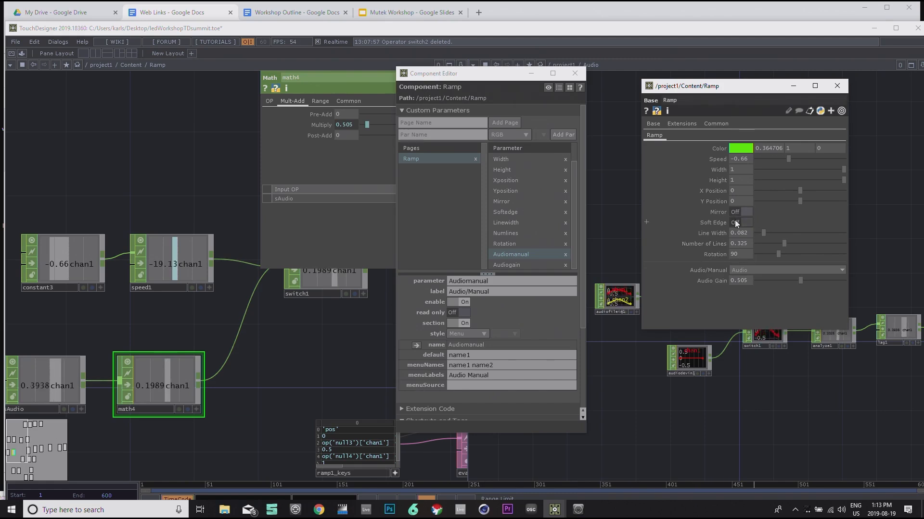
# Step: Move the Mirror and Softedge parameters below Rotation in the Ramp component's custom parameter order
pyautogui.scroll(2, 517, 226)
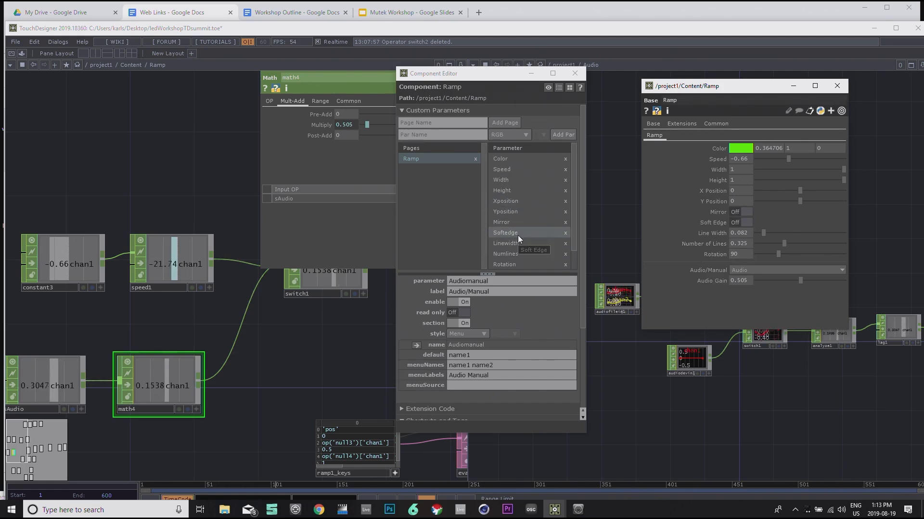
pyautogui.scroll(-2, 517, 233)
pyautogui.moveTo(507, 214)
pyautogui.mouseDown()
pyautogui.moveTo(513, 254)
pyautogui.moveTo(506, 218)
pyautogui.moveTo(515, 230)
pyautogui.mouseUp()
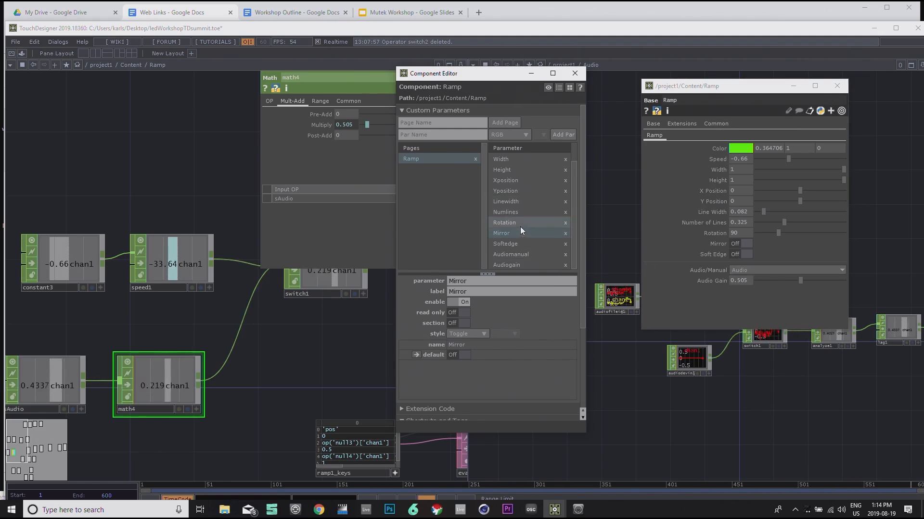
# Step: Move Width, Height, Xposition and Yposition below Audiogain and turn on the section divider for Width
pyautogui.moveTo(507, 191); pyautogui.dragTo(526, 265)
pyautogui.scroll(2, 515, 202)
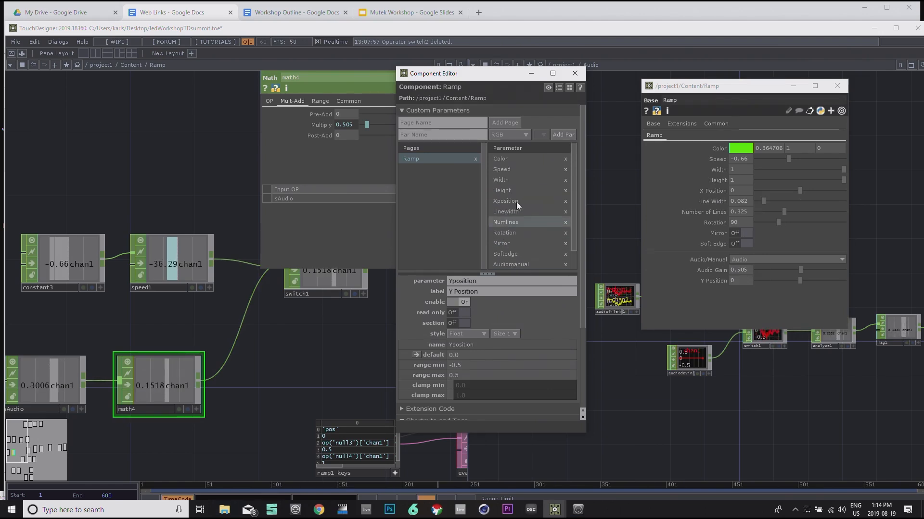
pyautogui.moveTo(514, 203); pyautogui.dragTo(517, 258)
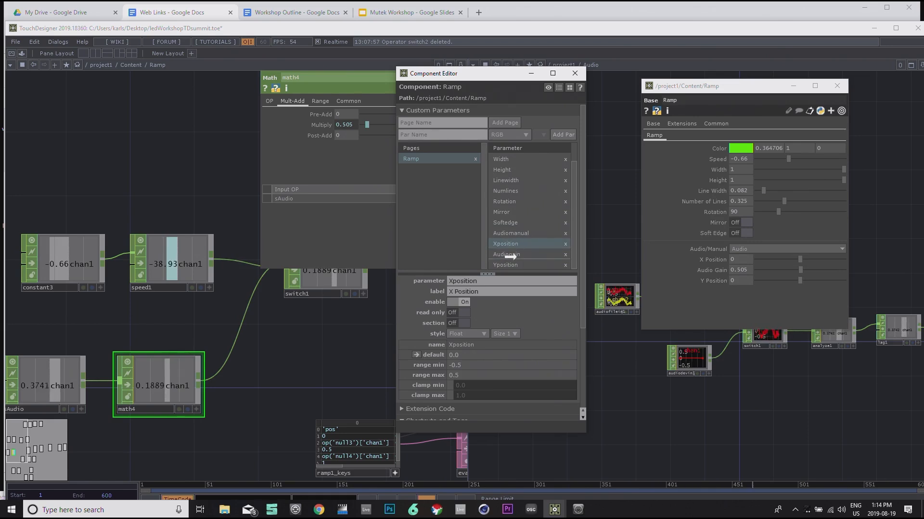
pyautogui.moveTo(511, 191); pyautogui.dragTo(516, 256)
pyautogui.moveTo(518, 182); pyautogui.dragTo(521, 258)
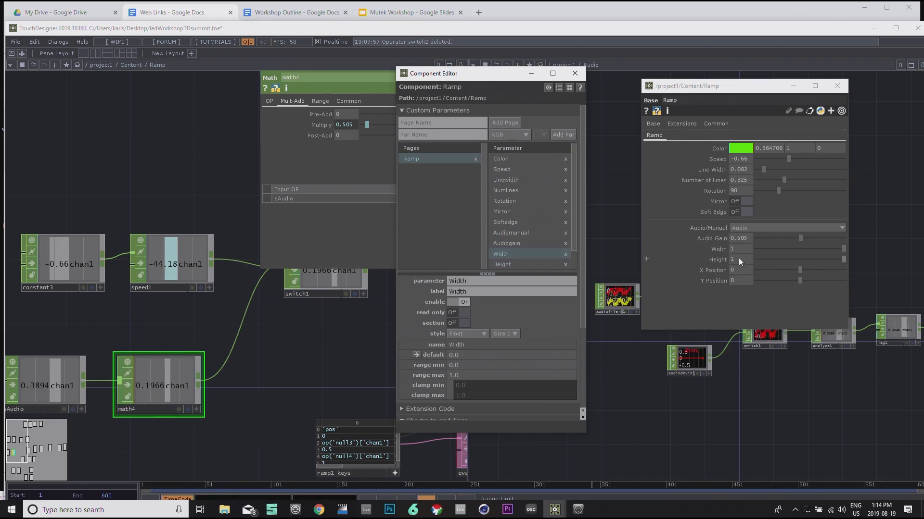
pyautogui.click(463, 323)
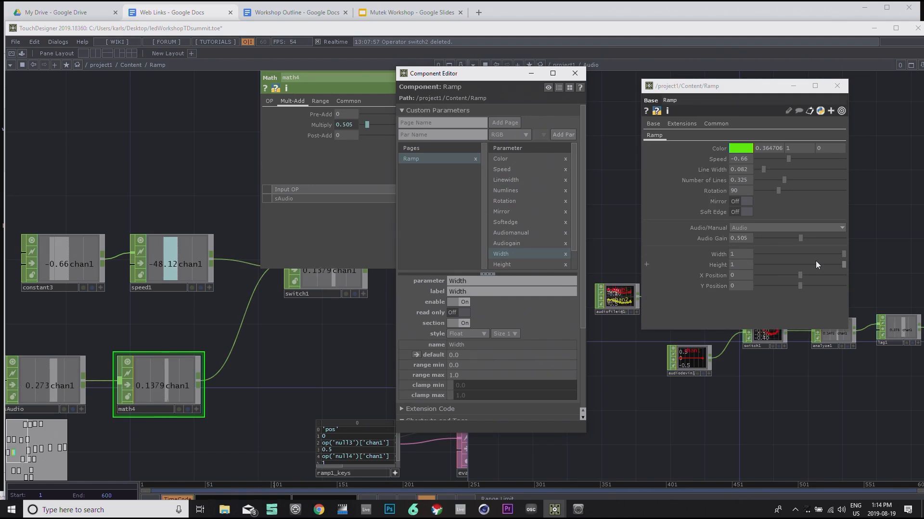
pyautogui.moveTo(469, 83); pyautogui.dragTo(385, 89)
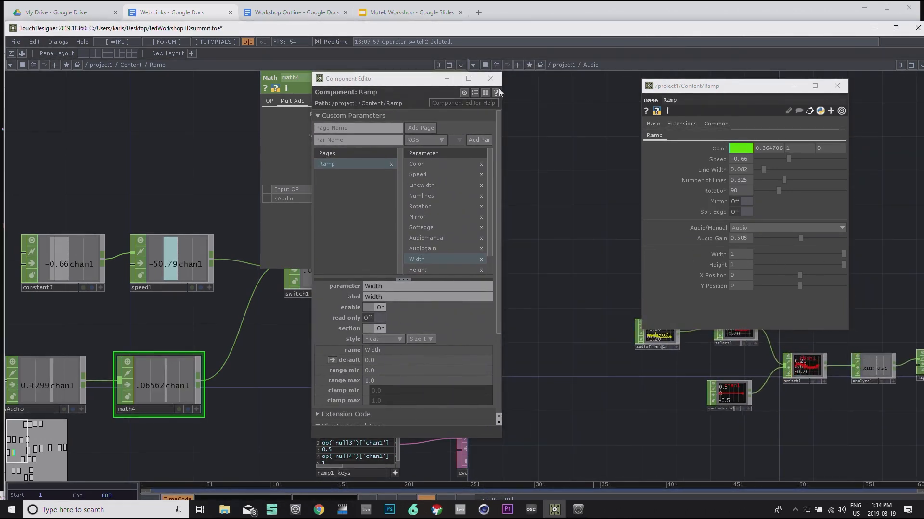
# Step: Close the Component Editor, maximize the main TouchDesigner window, and close the floating Ramp parameter window
pyautogui.click(491, 79)
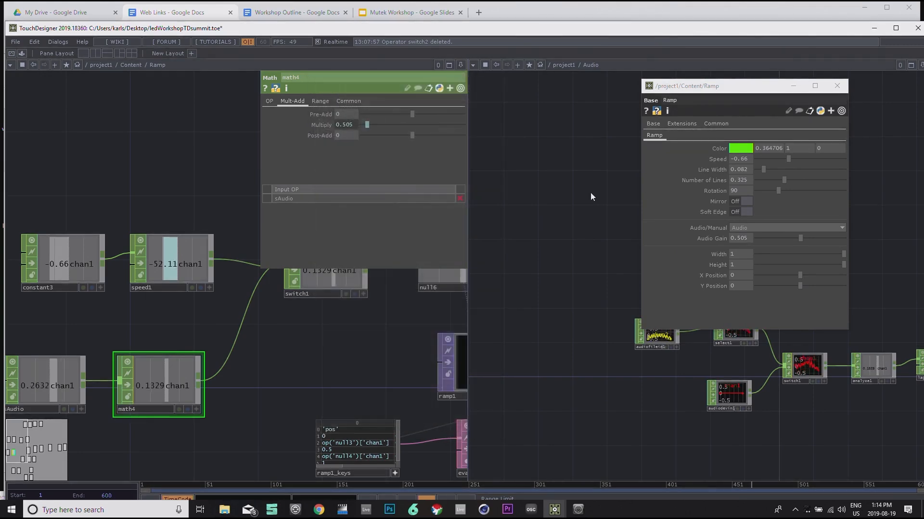
pyautogui.moveTo(705, 31); pyautogui.dragTo(659, 30)
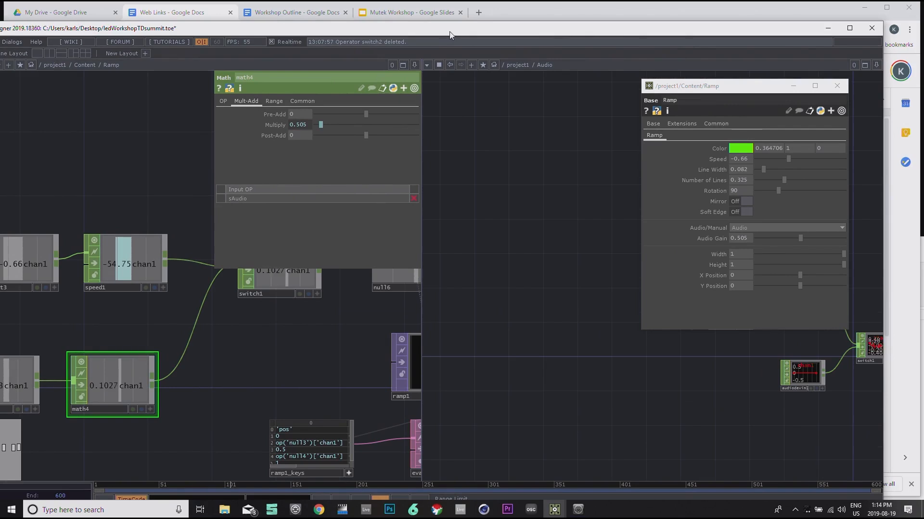
pyautogui.click(852, 30)
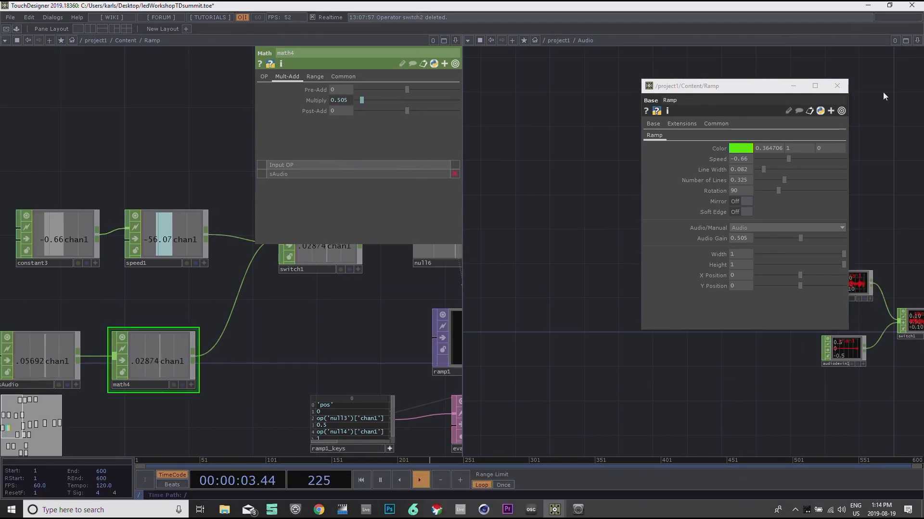
pyautogui.click(837, 86)
# Step: View the project's control interface in perform mode and return to the network editor
pyautogui.click(7, 29)
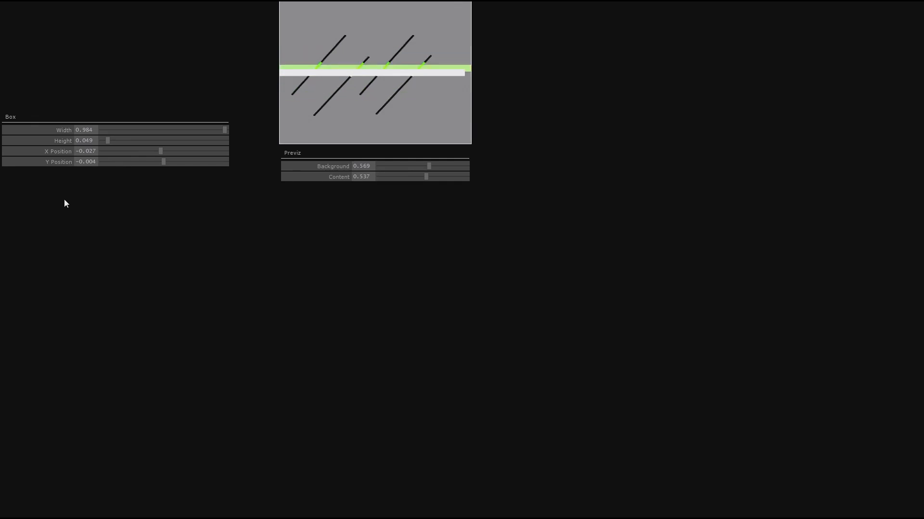
pyautogui.press('Escape')
pyautogui.moveTo(738, 182); pyautogui.dragTo(590, 157)
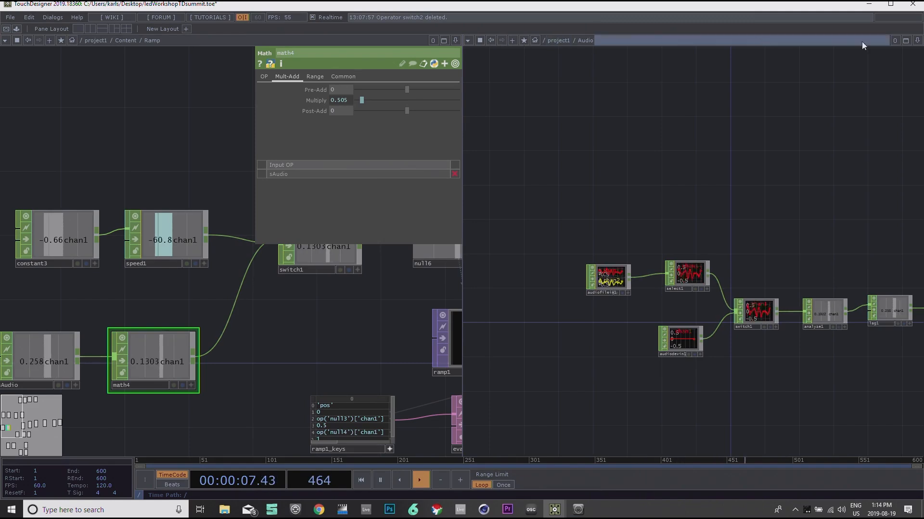
# Step: Close the Audio network pane and open the UI component's network in the remaining pane
pyautogui.click(916, 42)
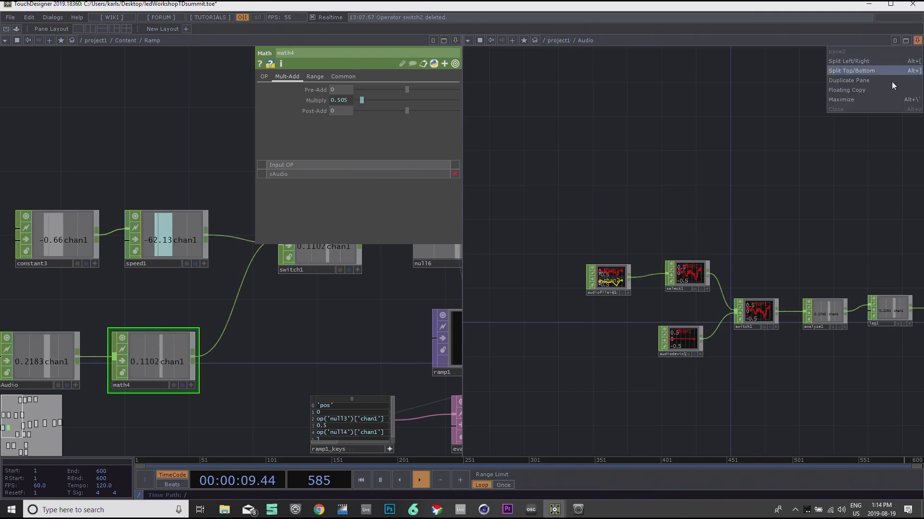
pyautogui.click(865, 107)
pyautogui.click(109, 42)
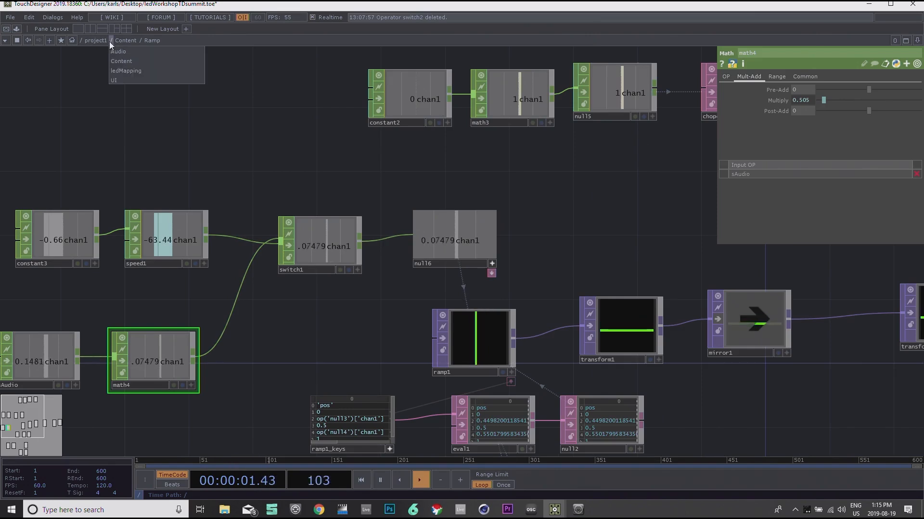
pyautogui.click(119, 82)
pyautogui.scroll(-8, 370, 195)
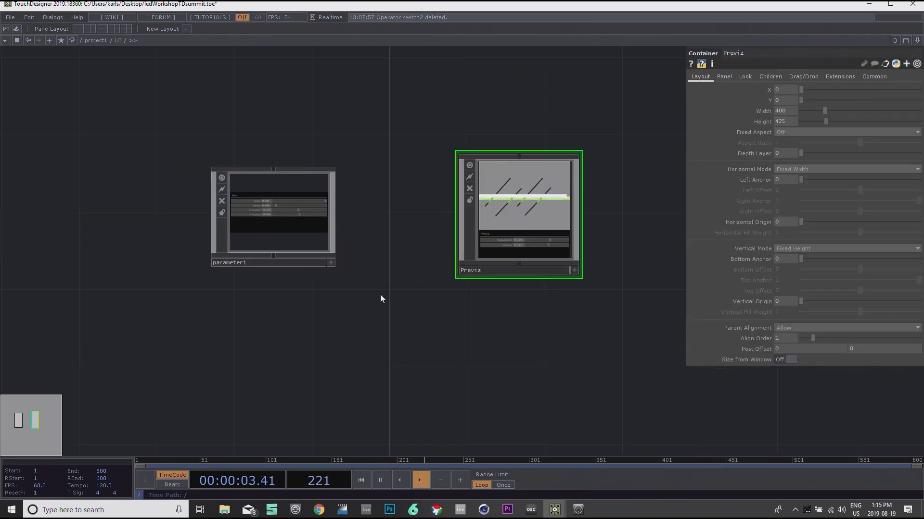
# Step: Add a Container COMP to the UI network, to the left of the existing parameter1 and Previz components
pyautogui.moveTo(161, 300); pyautogui.dragTo(299, 274)
pyautogui.scroll(-3, 235, 277)
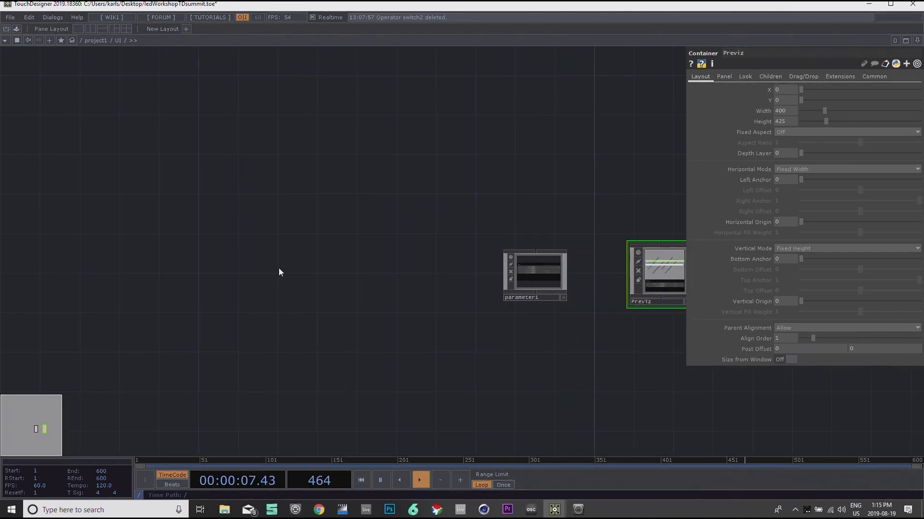
pyautogui.press('Tab')
pyautogui.write('cont')
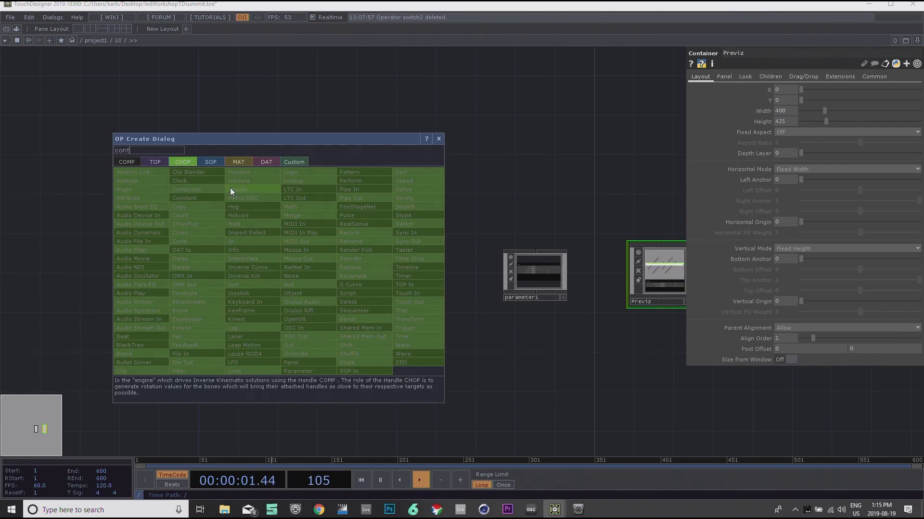
pyautogui.click(124, 162)
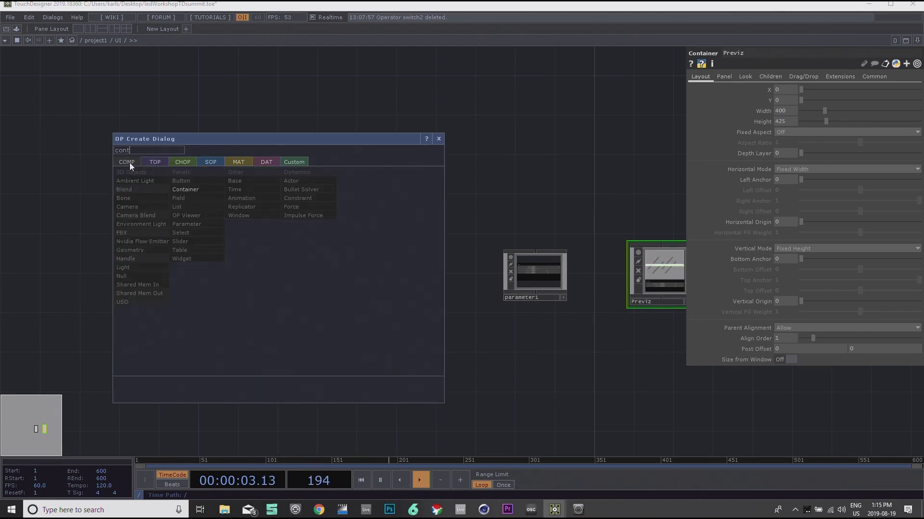
pyautogui.click(204, 191)
pyautogui.click(289, 274)
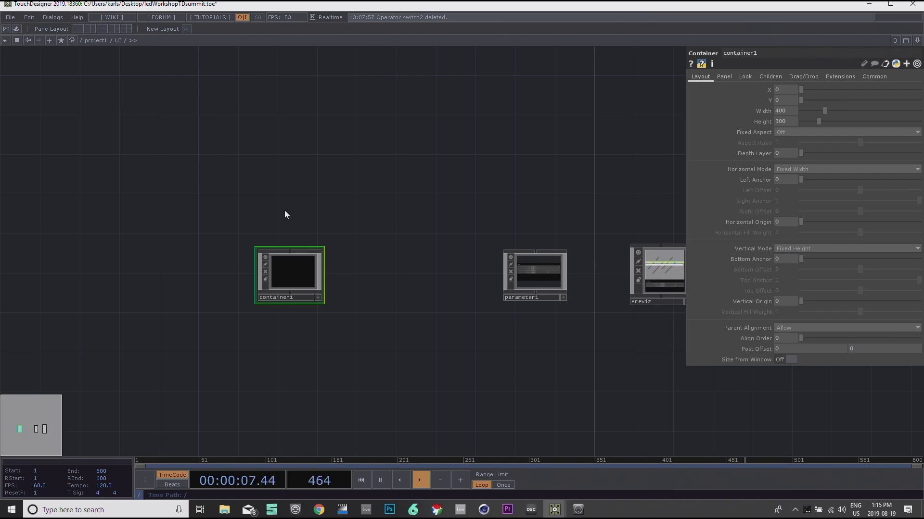
# Step: Rename the new container as textureButtons
pyautogui.scroll(3, 176, 294)
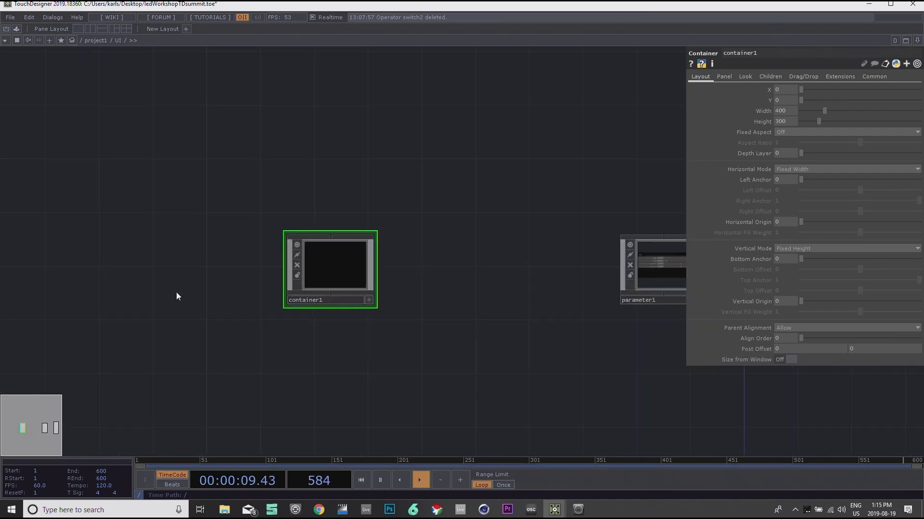
pyautogui.moveTo(198, 266); pyautogui.dragTo(249, 215)
pyautogui.click(357, 248)
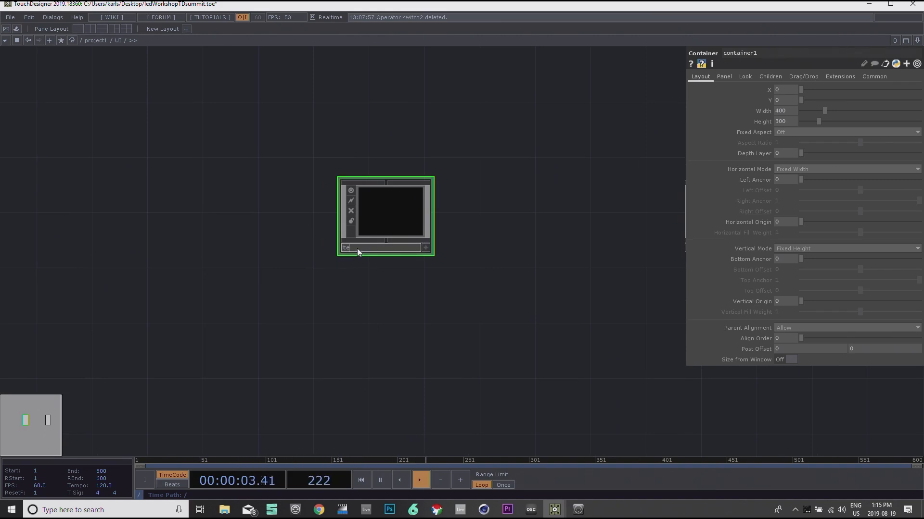
pyautogui.write('textureButtons')
pyautogui.press('Return')
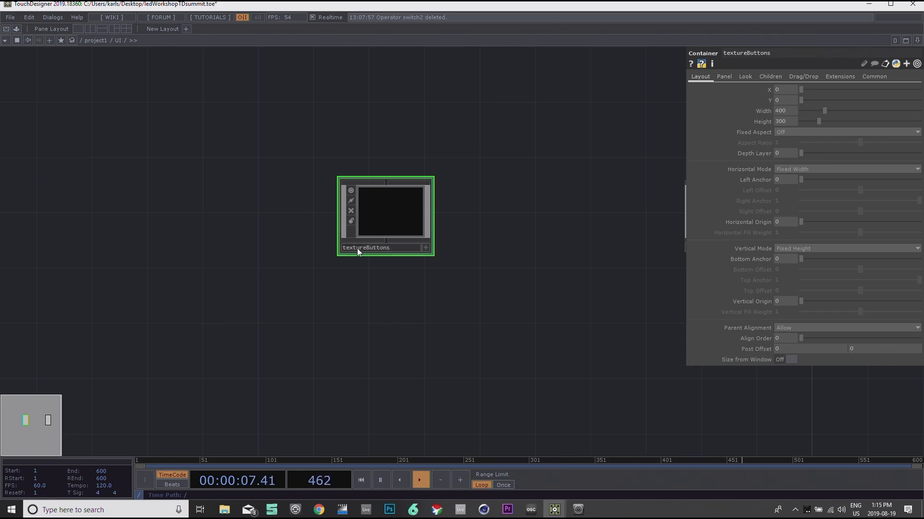
# Step: Set the height of the textureButtons container to 1080
pyautogui.moveTo(295, 151); pyautogui.dragTo(370, 150)
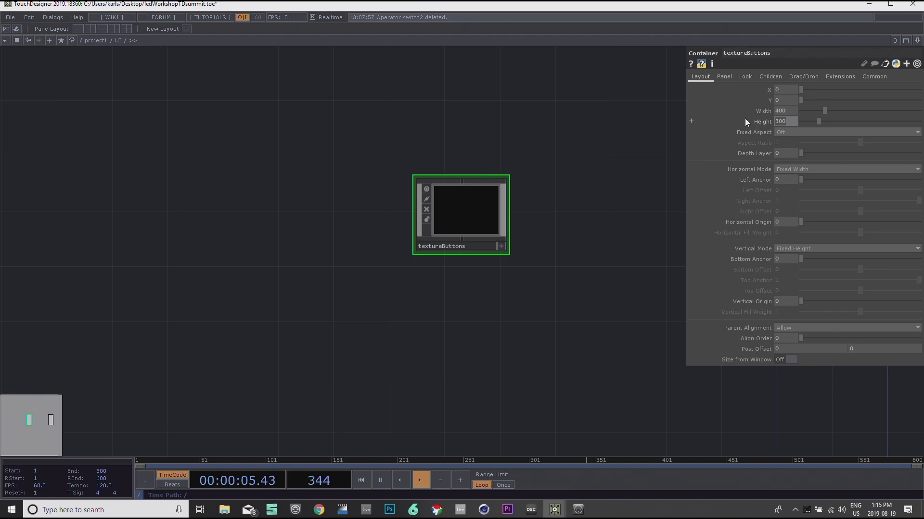
pyautogui.write('1080')
pyautogui.press('Return')
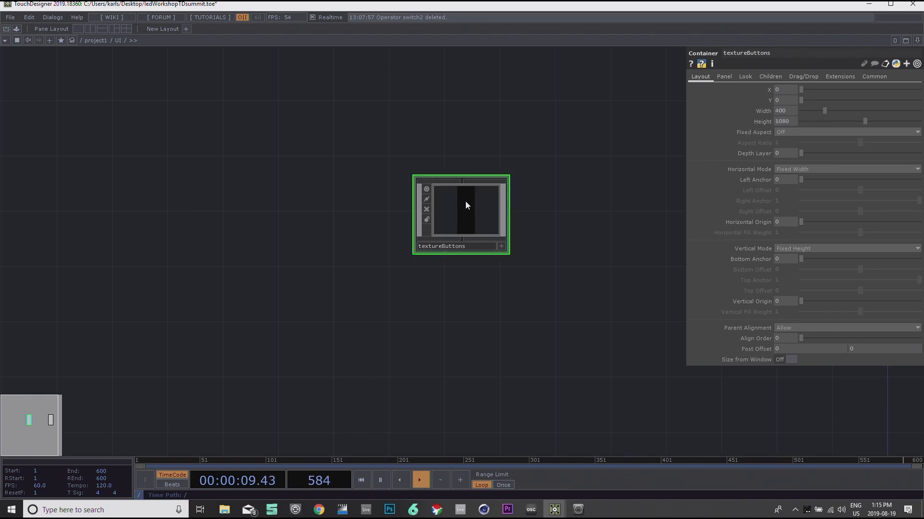
# Step: Enter the textureButtons container and add a Button COMP inside it
pyautogui.scroll(5, 453, 209)
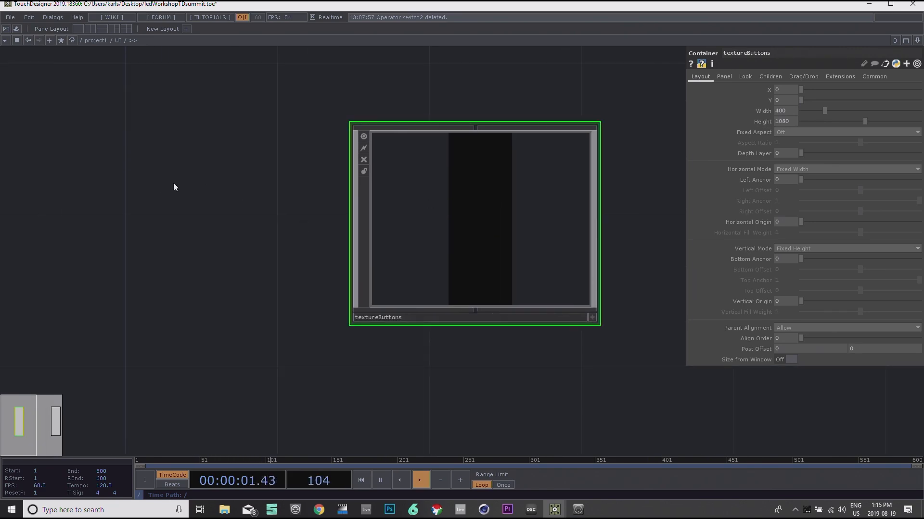
pyautogui.doubleClick(430, 220)
pyautogui.press('Tab')
pyautogui.write('button')
pyautogui.click(334, 109)
pyautogui.click(364, 212)
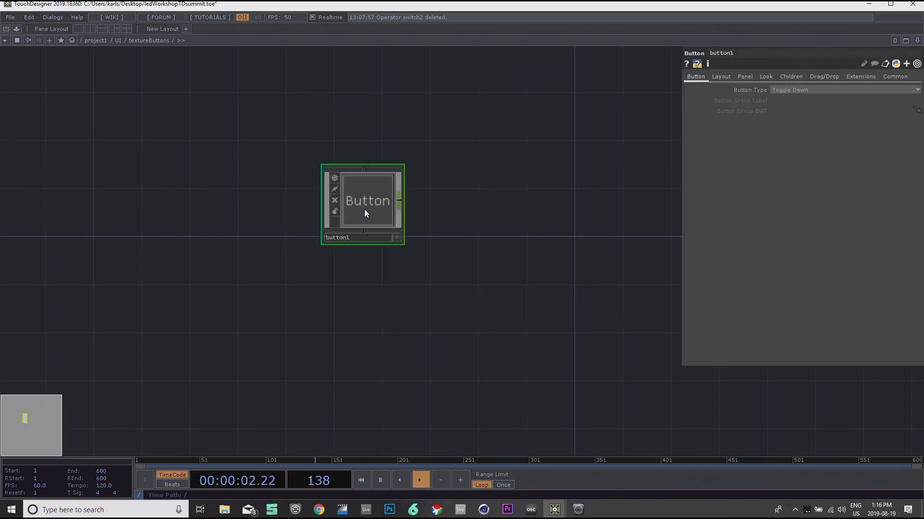
# Step: Switch to the ledControllerTDSummit2019.toe project and open its control interface in perform mode
pyautogui.moveTo(453, 153); pyautogui.dragTo(533, 185)
pyautogui.moveTo(307, 4); pyautogui.dragTo(312, 106)
pyautogui.click(554, 509)
pyautogui.click(514, 491)
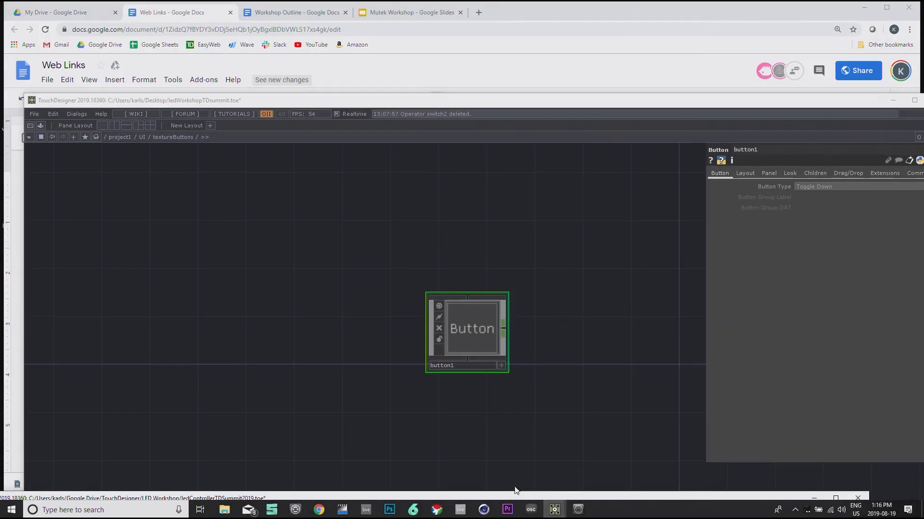
pyautogui.moveTo(657, 474); pyautogui.dragTo(709, 76)
pyautogui.click(14, 102)
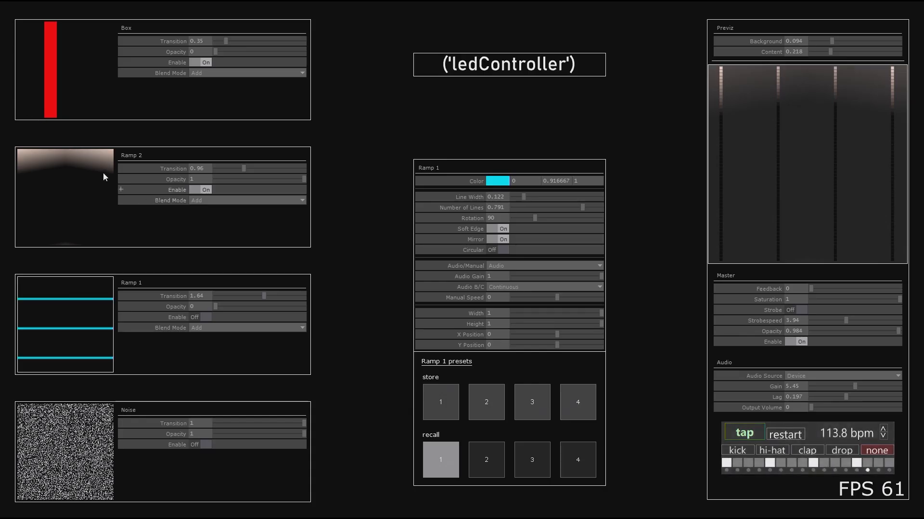
# Step: Switch between the Box, Ramp 2 and Ramp 1 textures in the finished controller to examine how their thumbnails select parameter pages
pyautogui.click(67, 73)
pyautogui.click(71, 191)
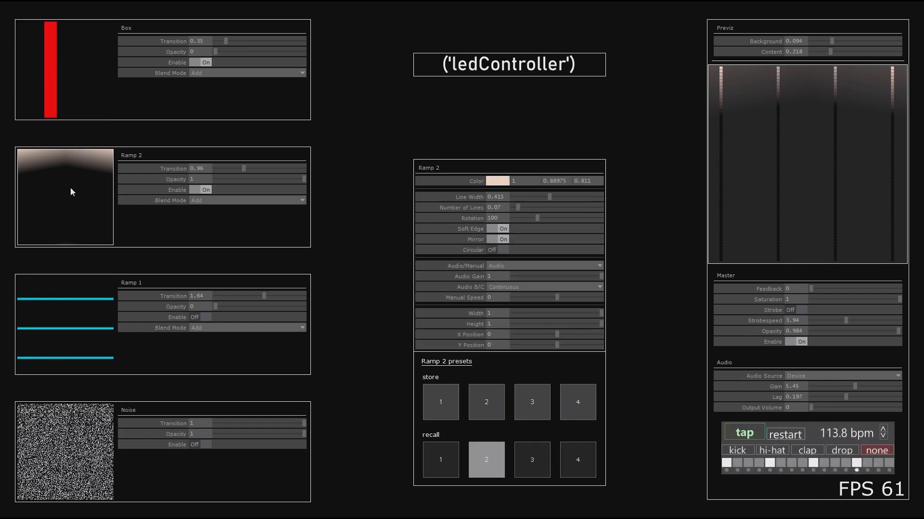
pyautogui.click(58, 84)
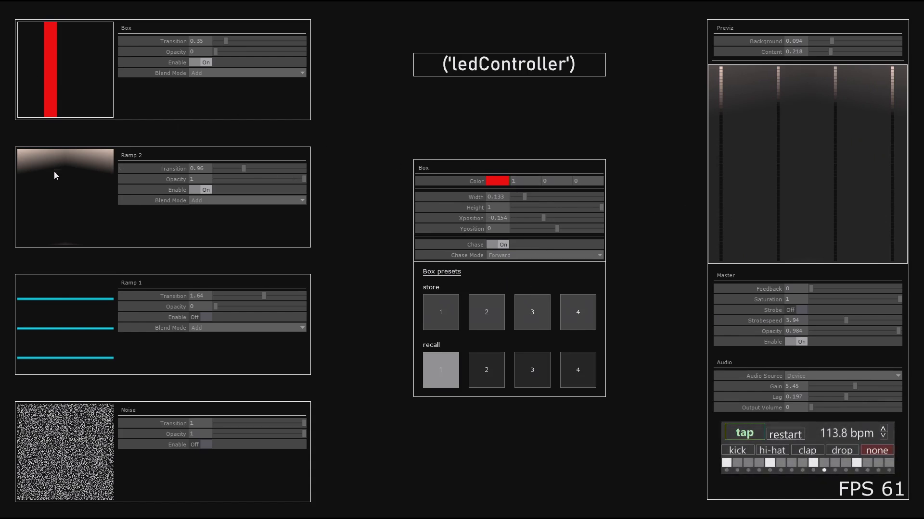
pyautogui.click(60, 308)
pyautogui.click(61, 55)
# Step: Leave perform mode and switch back to the ledWorkshopTDsummit.toe project
pyautogui.press('Escape')
pyautogui.moveTo(473, 76); pyautogui.dragTo(455, 214)
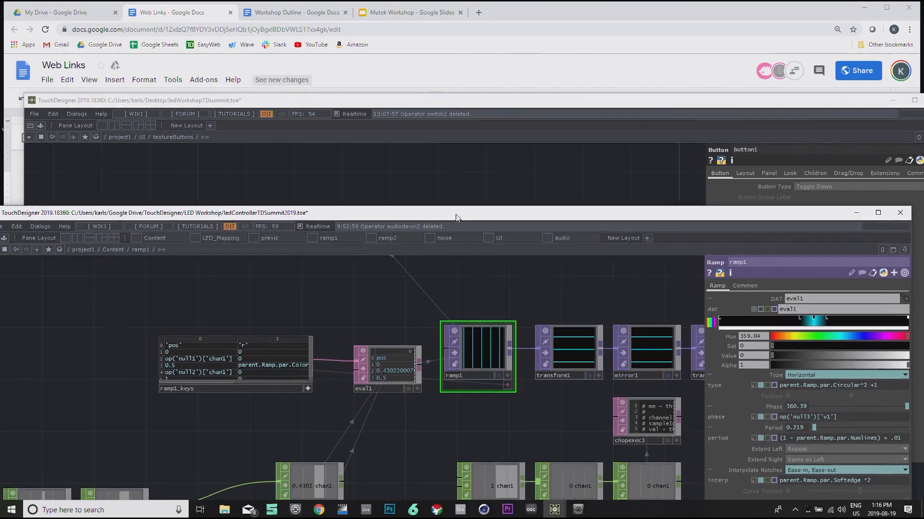
pyautogui.click(429, 183)
# Step: Set the button's type to Radio Down and its Button Group Label to transportSelect
pyautogui.moveTo(449, 254); pyautogui.dragTo(358, 200)
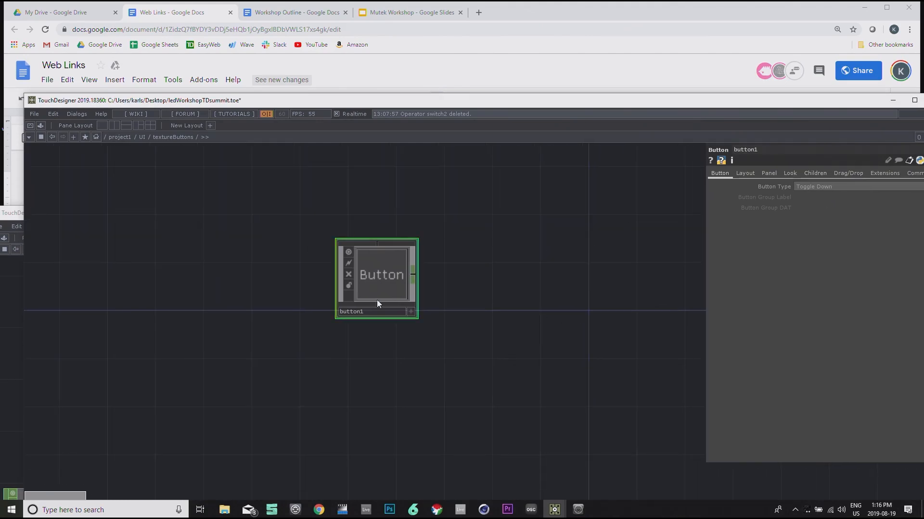
pyautogui.scroll(2, 376, 299)
pyautogui.click(807, 187)
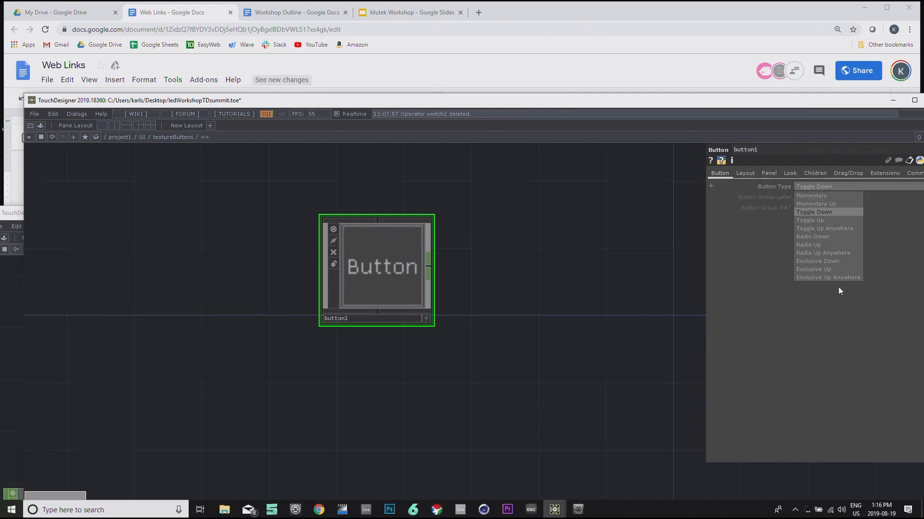
pyautogui.click(825, 237)
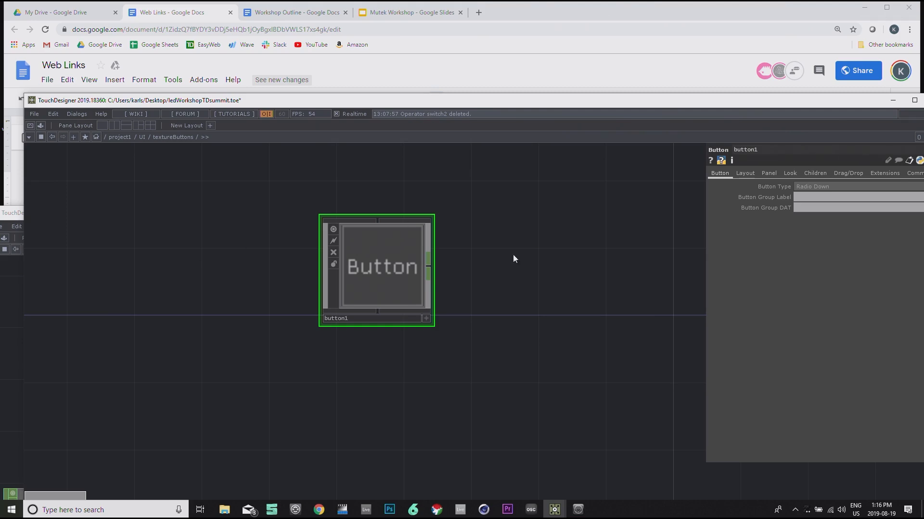
pyautogui.click(812, 198)
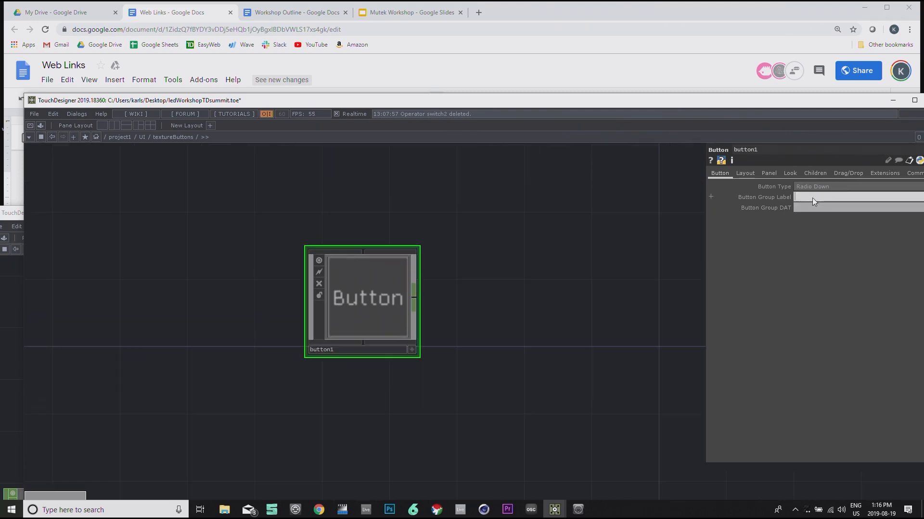
pyautogui.write('transportSelect')
pyautogui.press('Return')
# Step: Set the button's layout width and height to 200 each
pyautogui.scroll(-5, 524, 238)
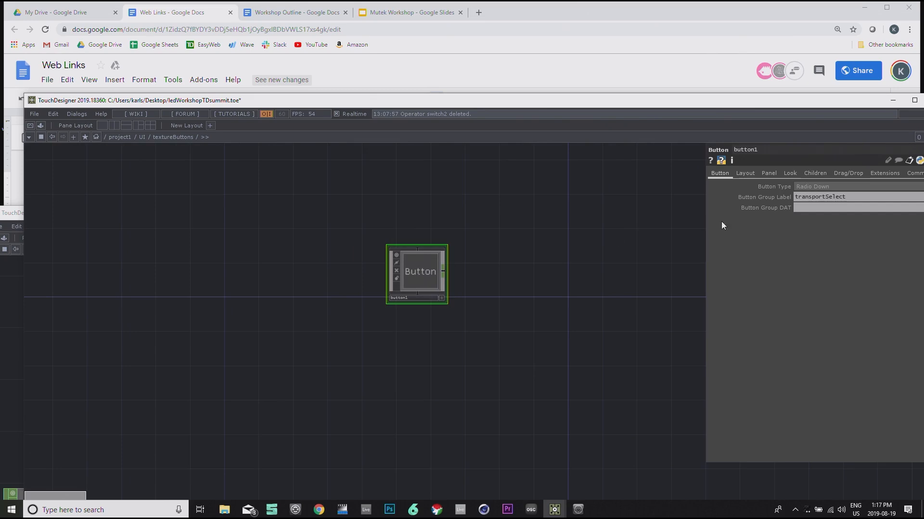
pyautogui.click(751, 174)
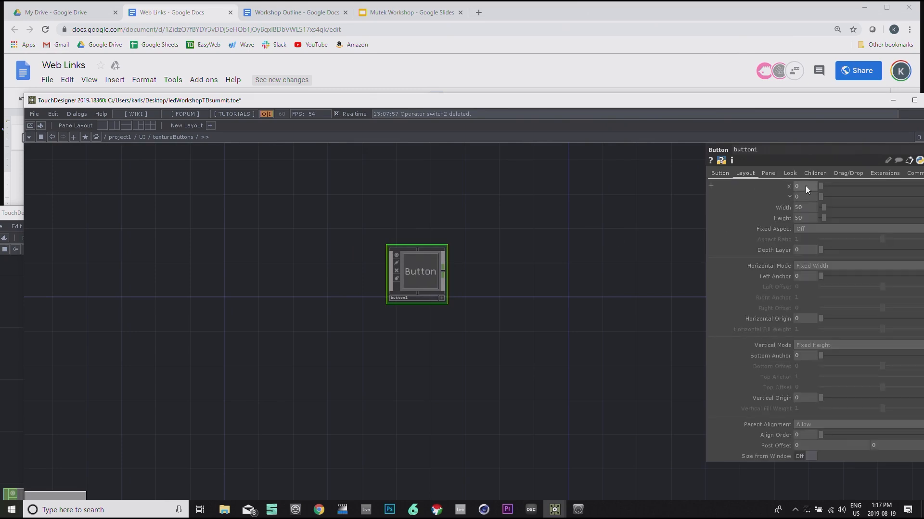
pyautogui.click(807, 207)
pyautogui.write('200')
pyautogui.click(809, 218)
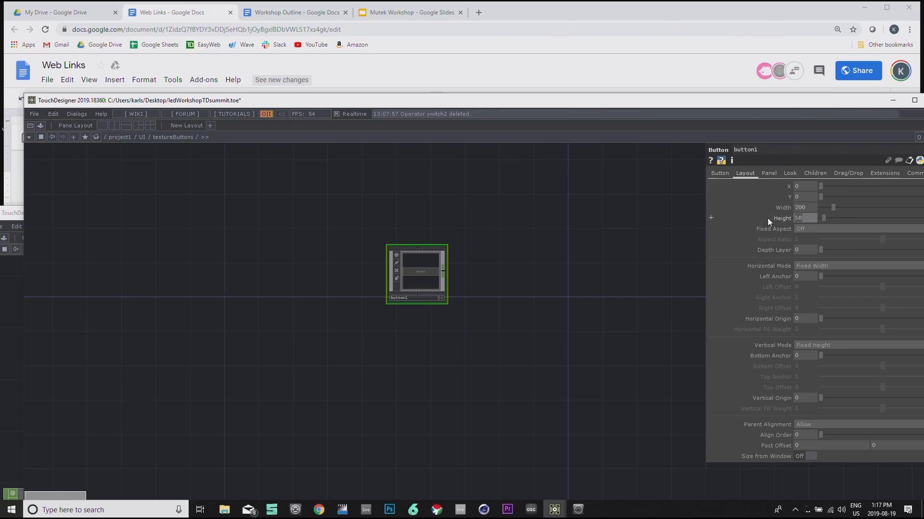
pyautogui.write('200')
pyautogui.press('Return')
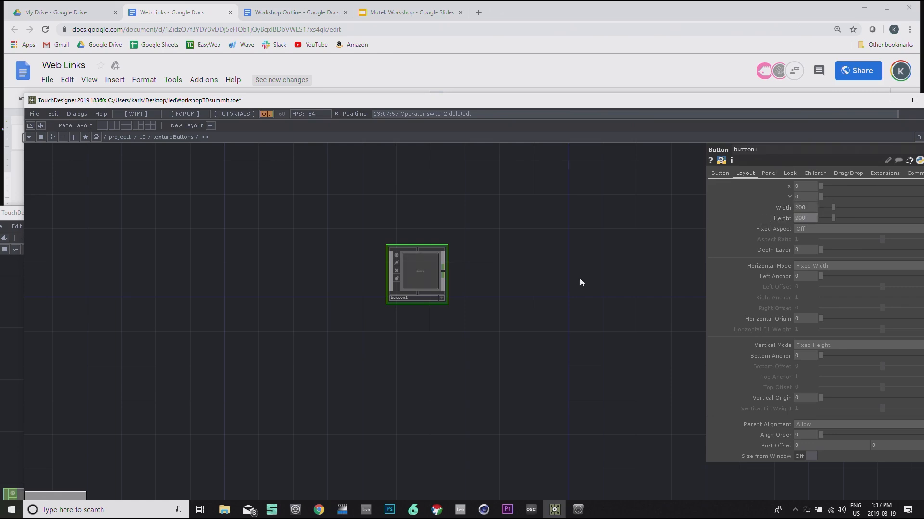
# Step: Move the button node further left in the textureButtons network
pyautogui.moveTo(598, 257); pyautogui.dragTo(509, 276)
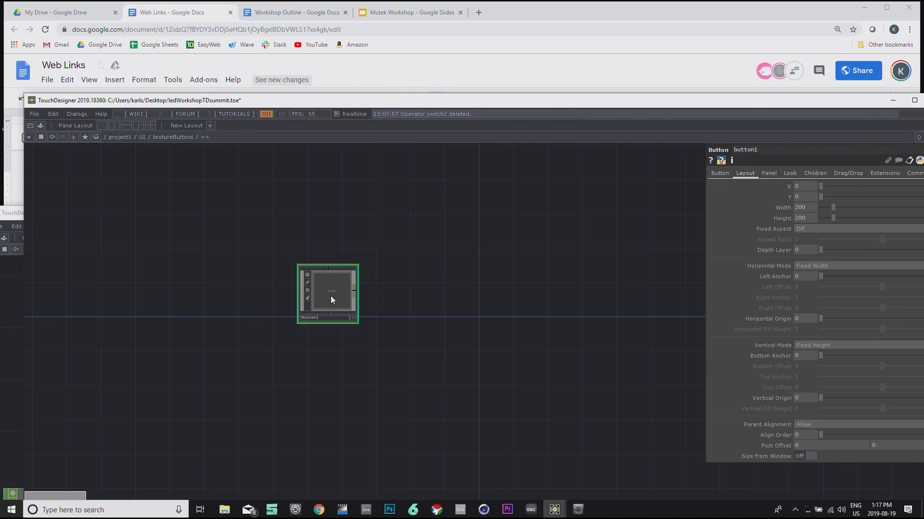
pyautogui.moveTo(330, 297); pyautogui.dragTo(303, 292)
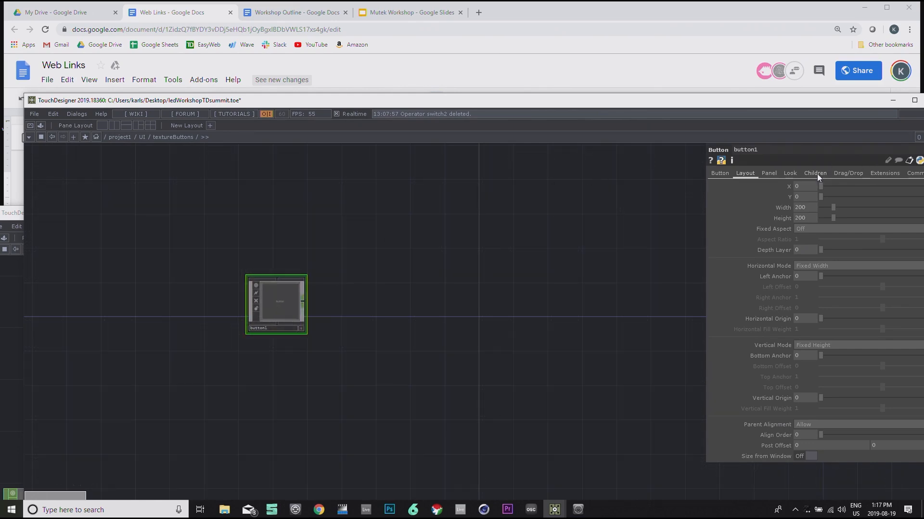
pyautogui.moveTo(412, 231); pyautogui.dragTo(349, 216)
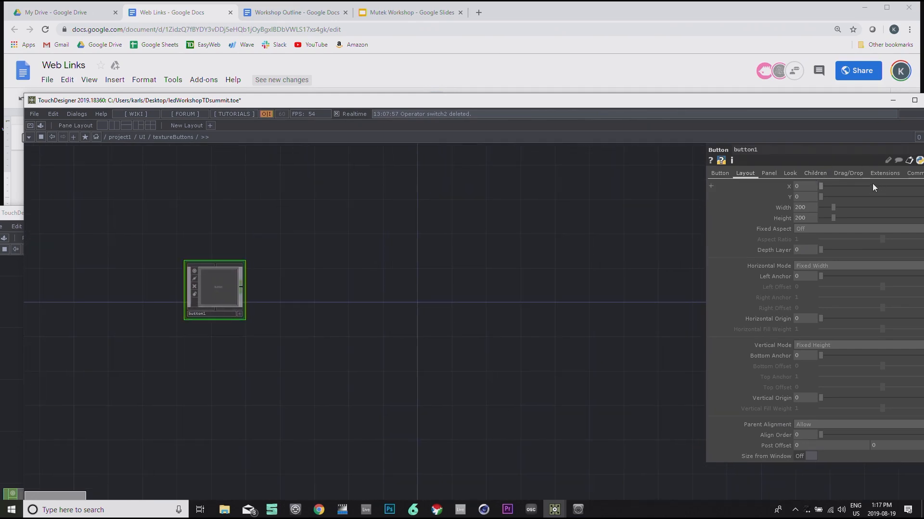
# Step: Show button1's look parameters, split the workspace side by side, maximize the window and open the Content network in the second pane
pyautogui.click(792, 173)
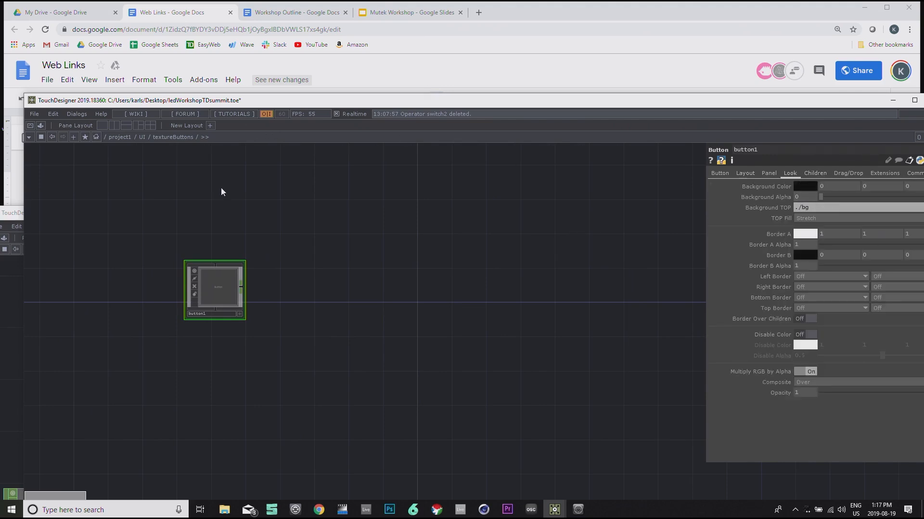
pyautogui.click(116, 126)
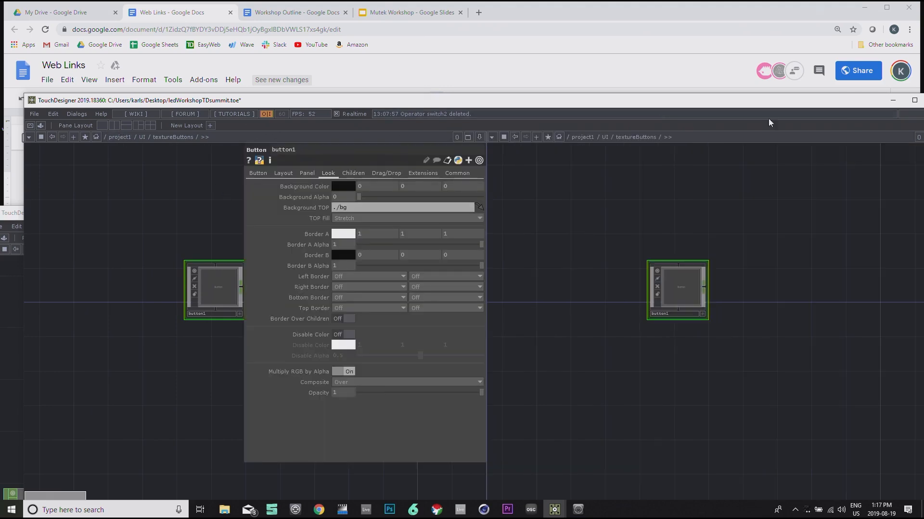
pyautogui.click(914, 100)
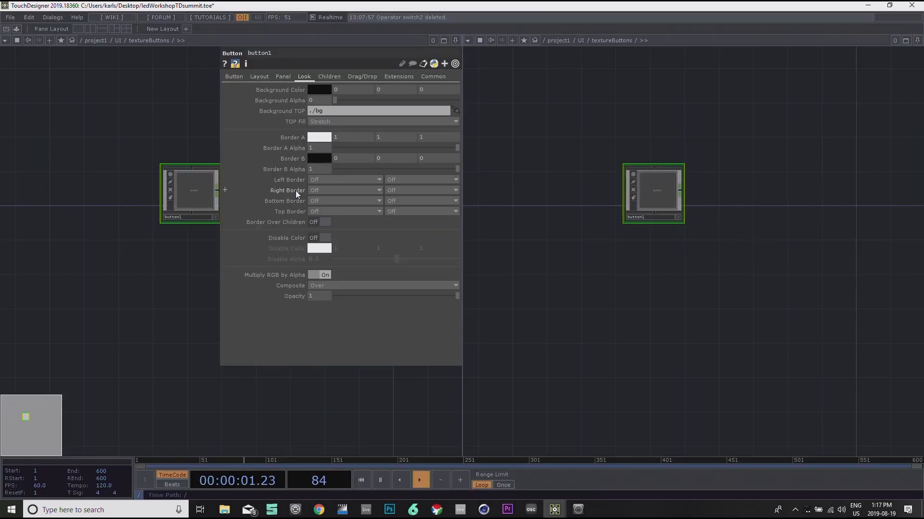
pyautogui.click(574, 41)
pyautogui.click(581, 62)
pyautogui.moveTo(589, 130); pyautogui.dragTo(705, 148)
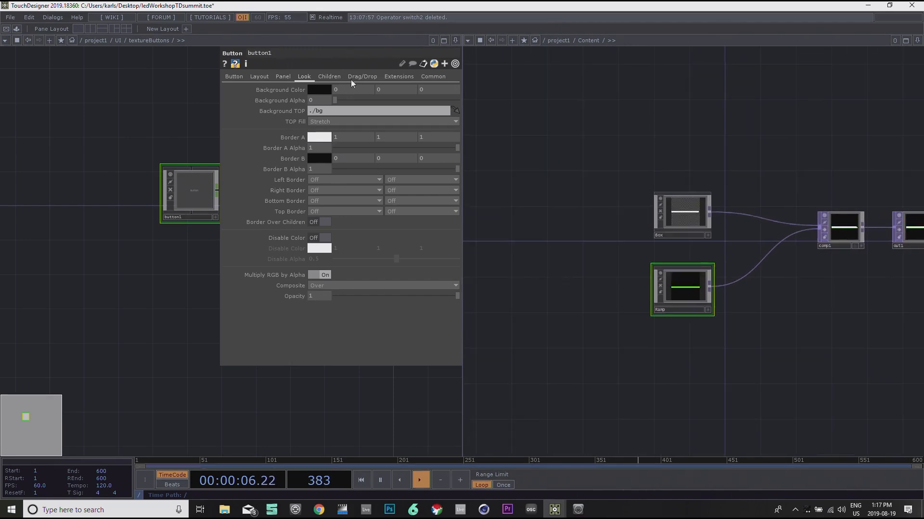
# Step: Enter the Box network and move the out1 node further away from rectangle1 to make room between them
pyautogui.doubleClick(682, 218)
pyautogui.scroll(-4, 610, 180)
pyautogui.moveTo(696, 160); pyautogui.dragTo(610, 184)
pyautogui.moveTo(672, 248); pyautogui.dragTo(764, 243)
pyautogui.moveTo(666, 317); pyautogui.dragTo(707, 324)
pyautogui.moveTo(809, 253); pyautogui.dragTo(851, 253)
pyautogui.moveTo(615, 326); pyautogui.dragTo(542, 337)
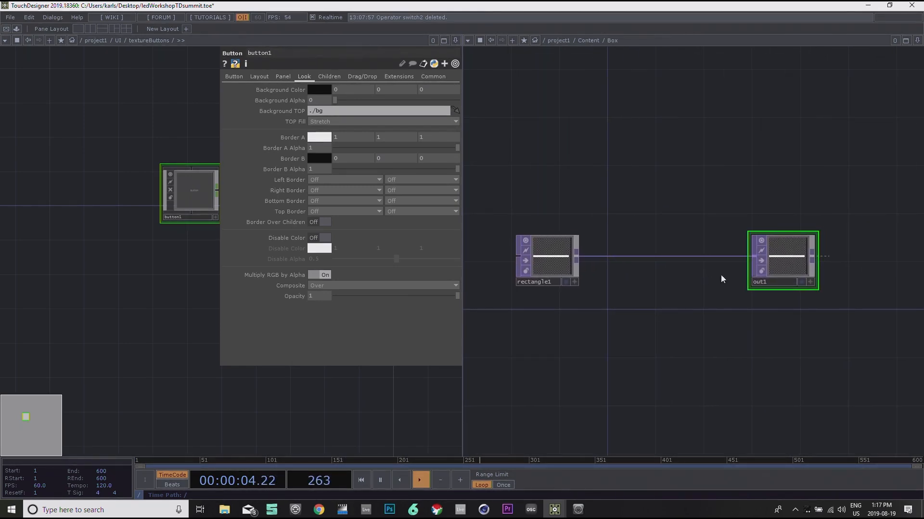
pyautogui.moveTo(787, 261); pyautogui.dragTo(849, 261)
pyautogui.scroll(-3, 647, 322)
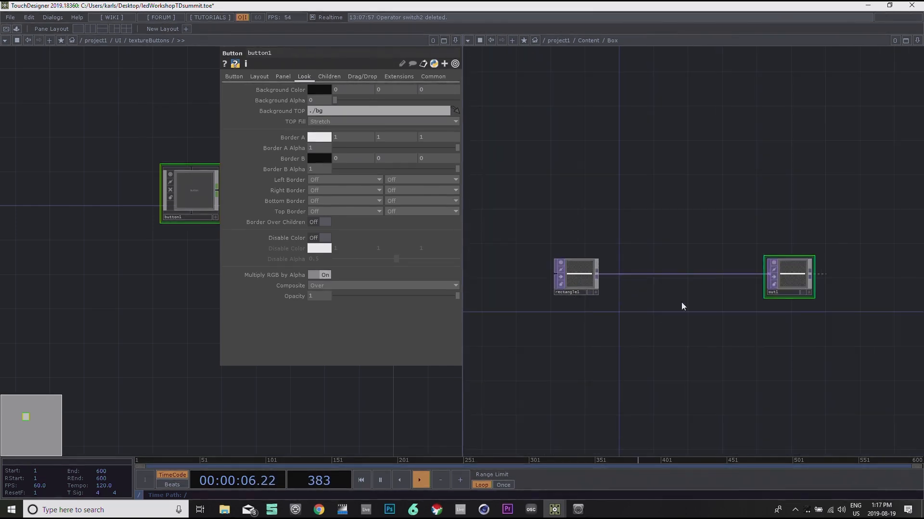
pyautogui.moveTo(679, 314); pyautogui.dragTo(699, 320)
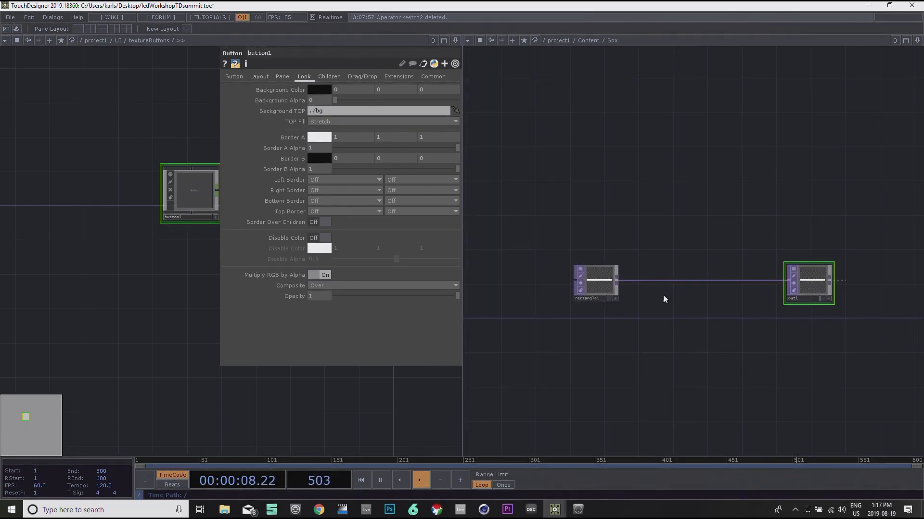
# Step: Insert a Level TOP on the wire between rectangle1 and out1
pyautogui.rightClick(714, 280)
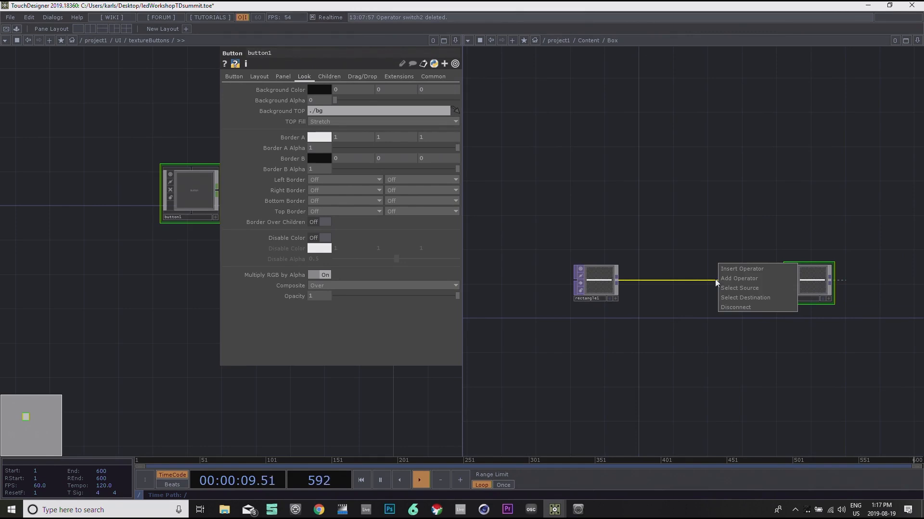
pyautogui.click(741, 269)
pyautogui.write('lev')
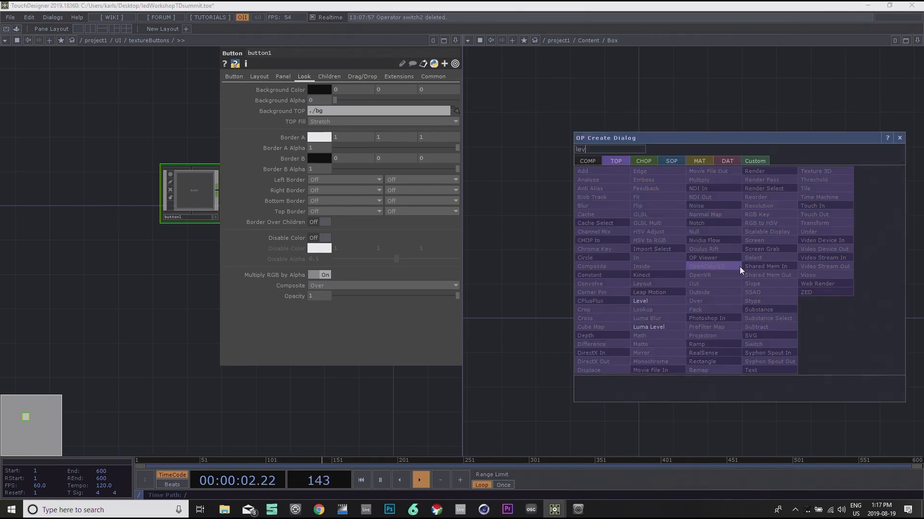
pyautogui.click(656, 301)
pyautogui.click(735, 281)
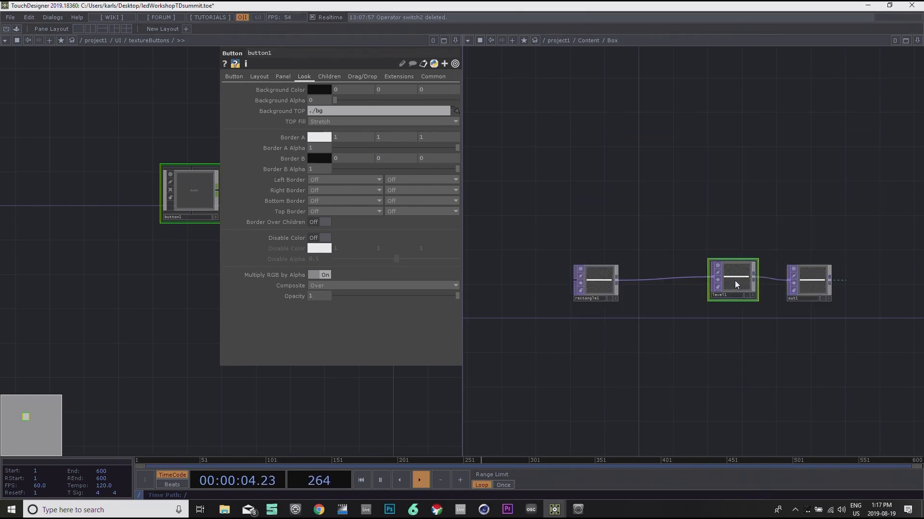
# Step: Insert a Null TOP on the wire between rectangle1 and the Level TOP
pyautogui.moveTo(667, 336); pyautogui.dragTo(632, 331)
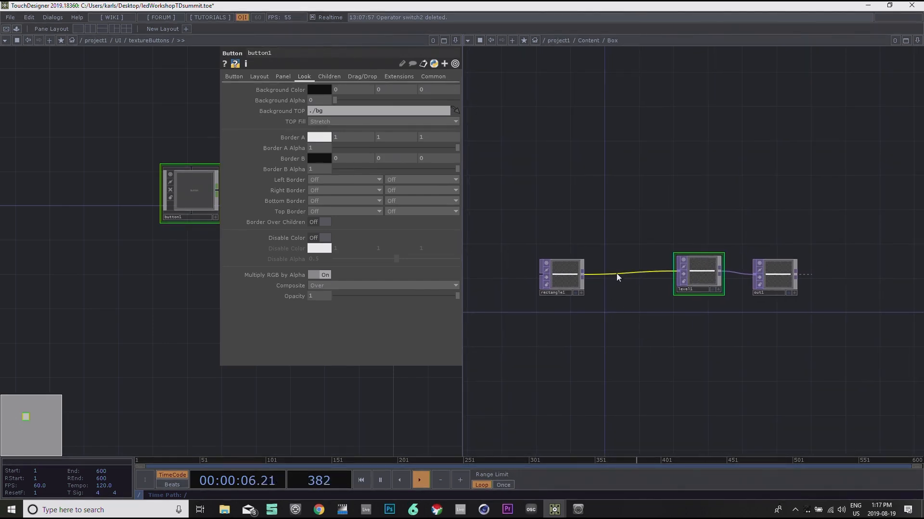
pyautogui.rightClick(617, 273)
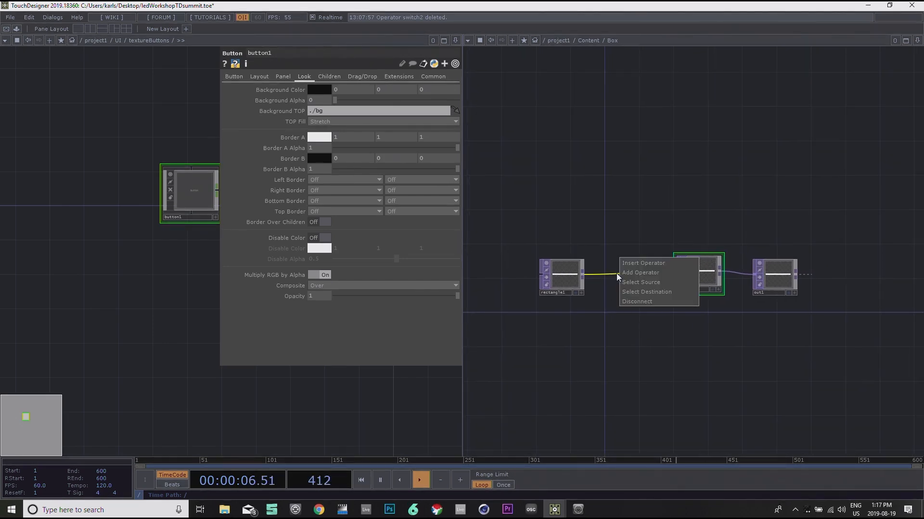
pyautogui.click(648, 264)
pyautogui.click(611, 231)
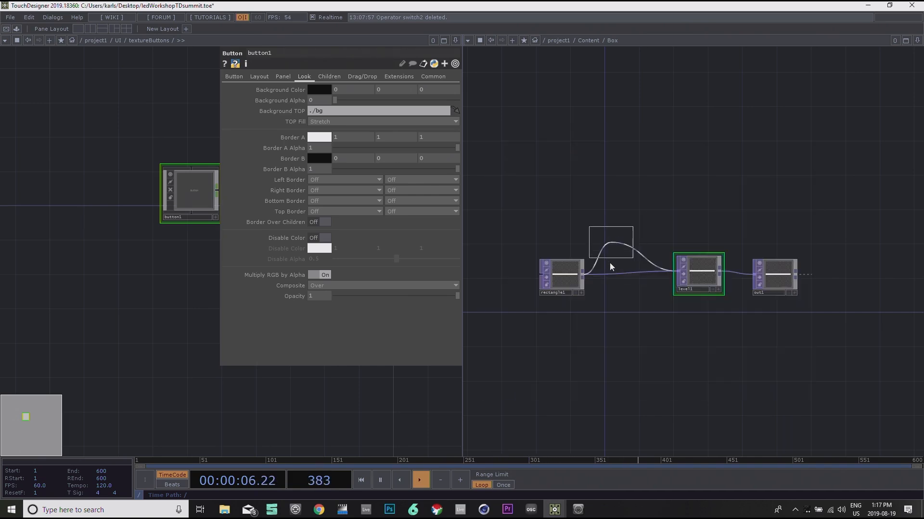
pyautogui.click(633, 276)
pyautogui.moveTo(474, 285); pyautogui.dragTo(552, 288)
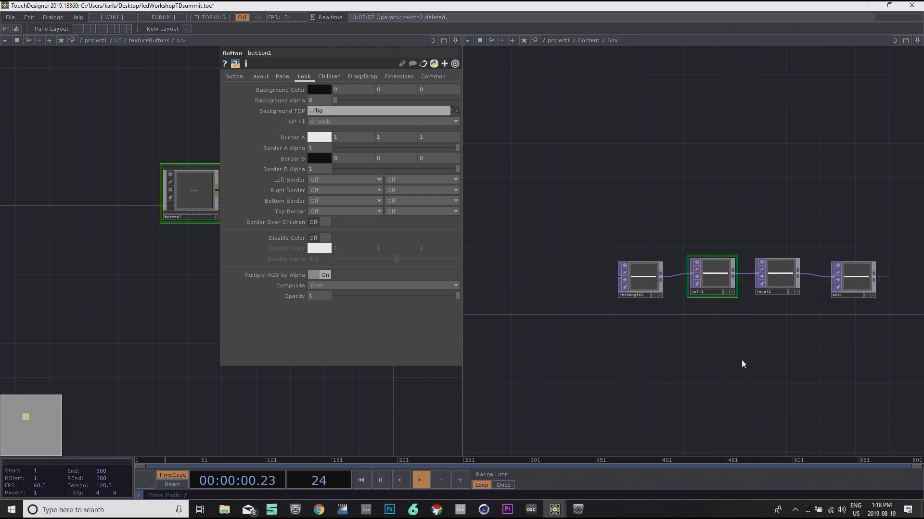
# Step: Set button1's Background TOP to /project1/Content/Box/null1 and close the second pane
pyautogui.moveTo(147, 286); pyautogui.dragTo(74, 295)
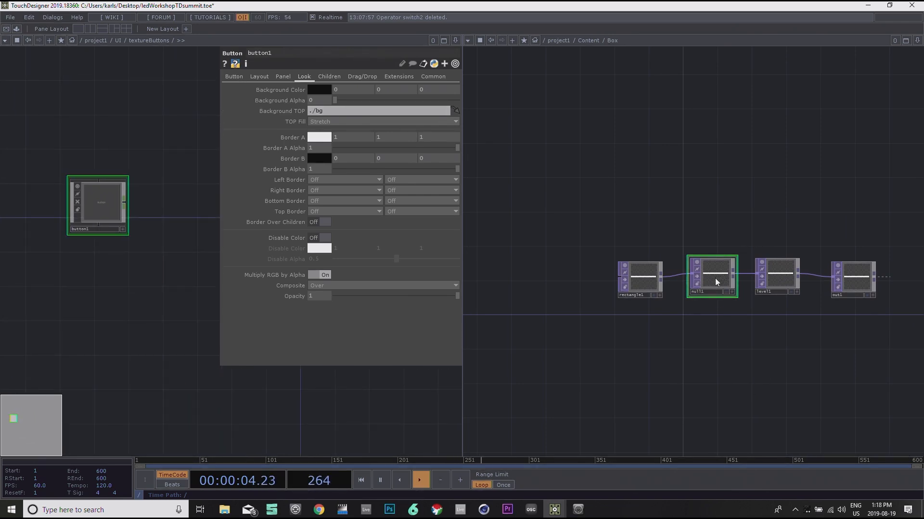
pyautogui.moveTo(716, 283); pyautogui.dragTo(336, 113)
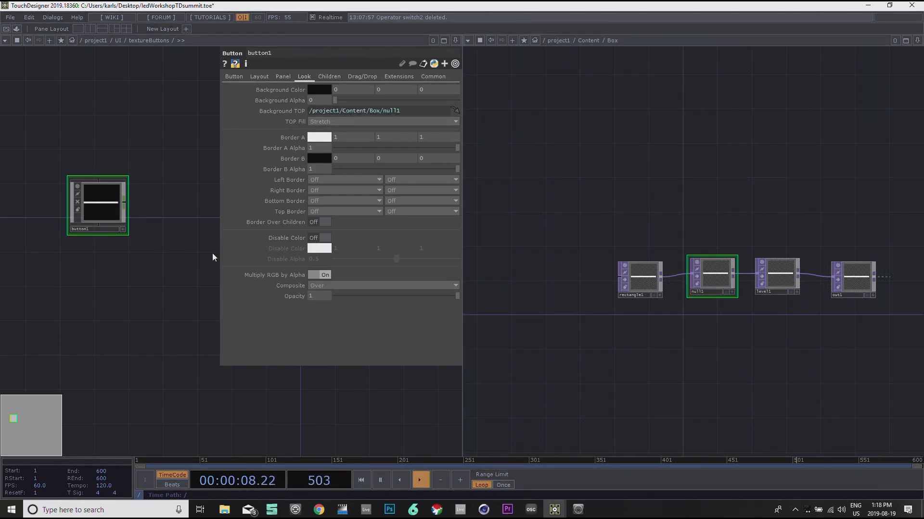
pyautogui.moveTo(130, 280); pyautogui.dragTo(153, 321)
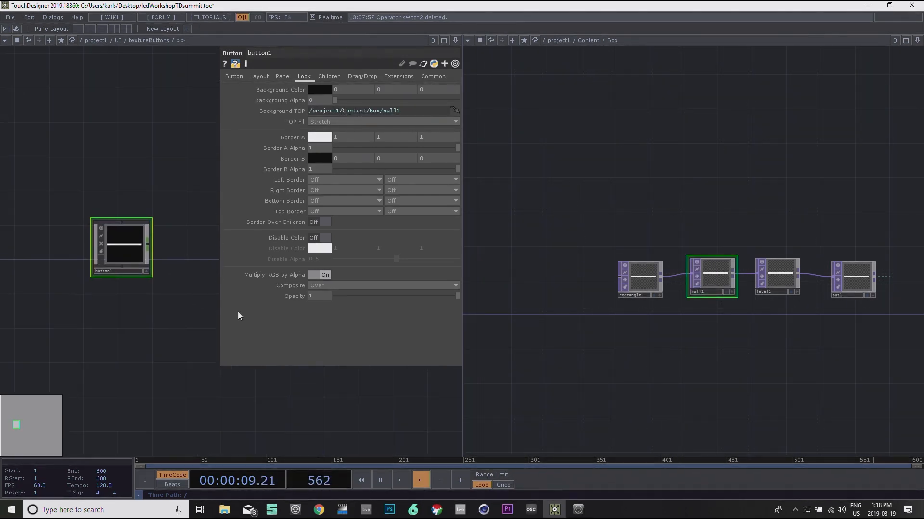
pyautogui.click(917, 40)
pyautogui.click(842, 109)
pyautogui.moveTo(107, 289); pyautogui.dragTo(305, 301)
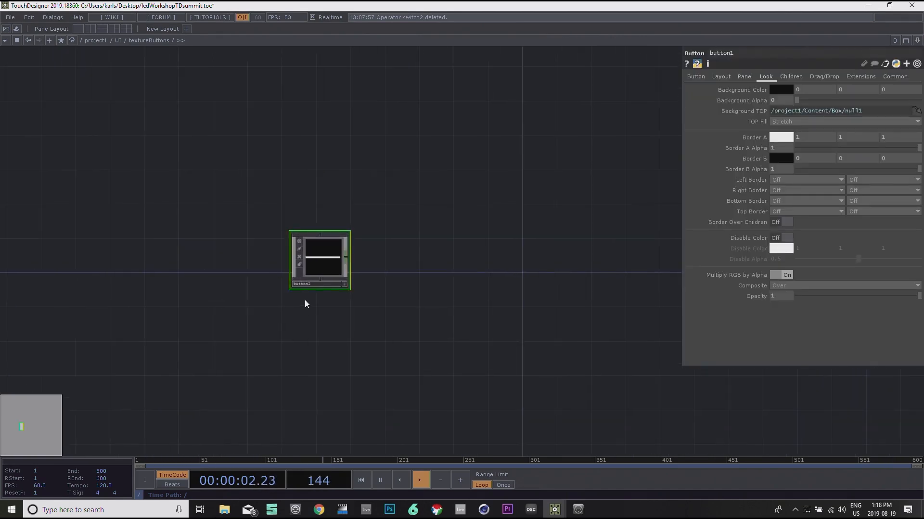
# Step: Duplicate button1 and place the copy directly below it in the textureButtons network
pyautogui.scroll(3, 304, 301)
pyautogui.scroll(5, 342, 224)
pyautogui.scroll(-5, 343, 225)
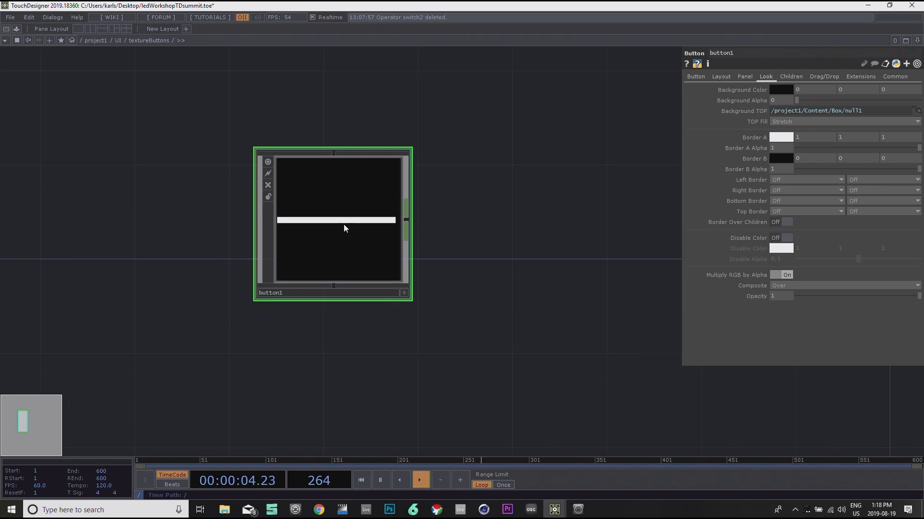
pyautogui.moveTo(473, 336); pyautogui.dragTo(531, 293)
pyautogui.scroll(-2, 399, 165)
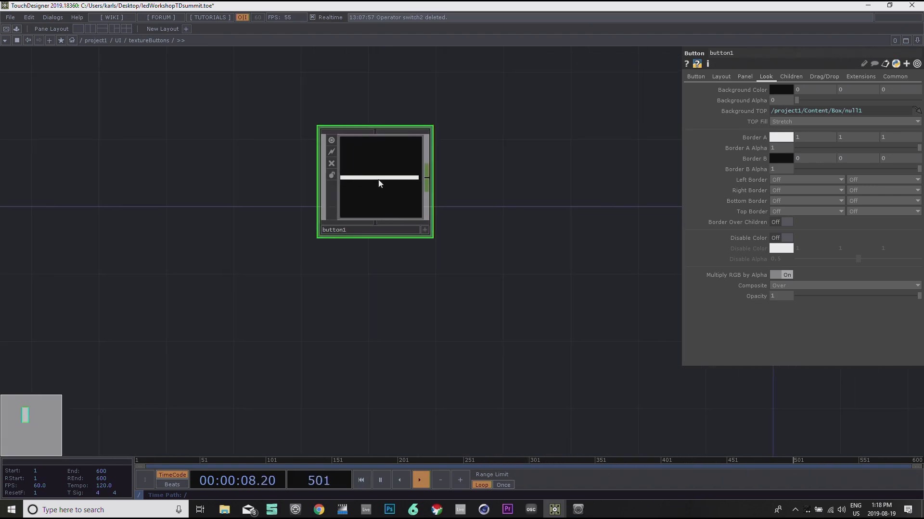
pyautogui.hotkey('ctrl', 'v')
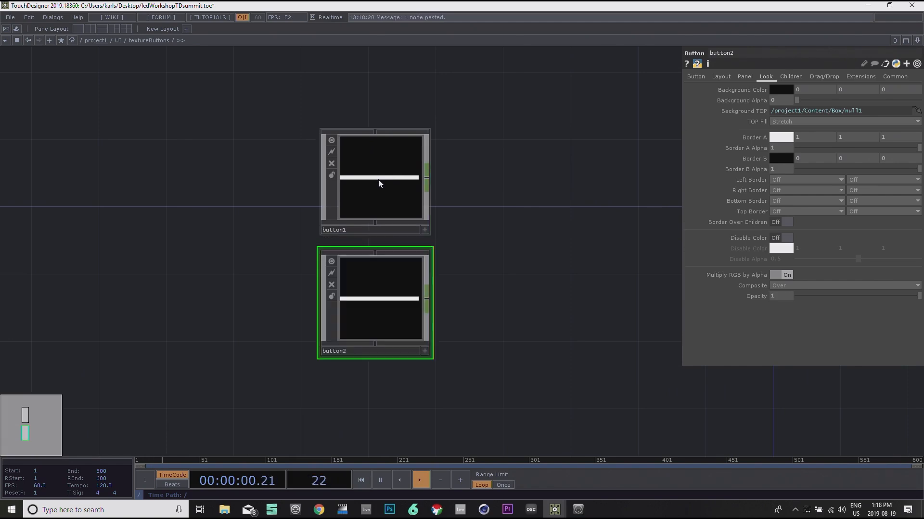
pyautogui.moveTo(531, 305); pyautogui.dragTo(483, 244)
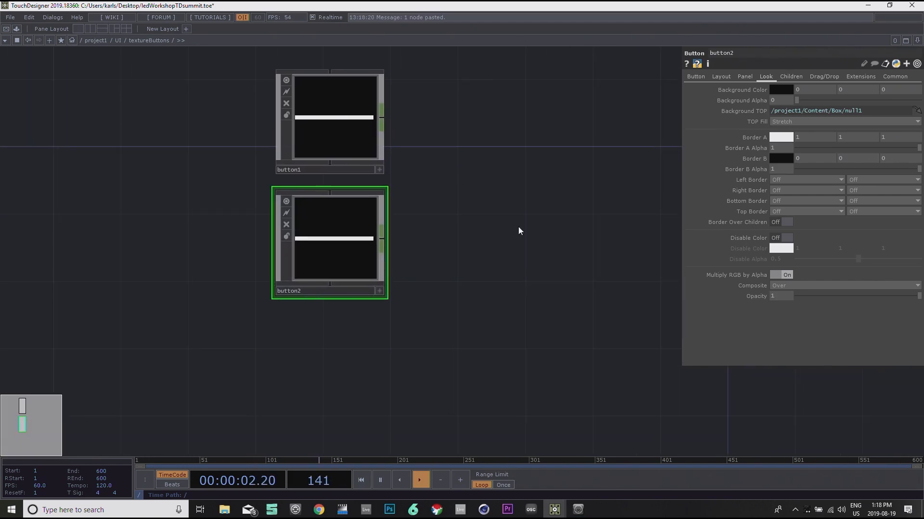
# Step: Split the workspace again, open the Ramp network of Content beside the buttons and move its out1 node slightly away from null1
pyautogui.click(93, 30)
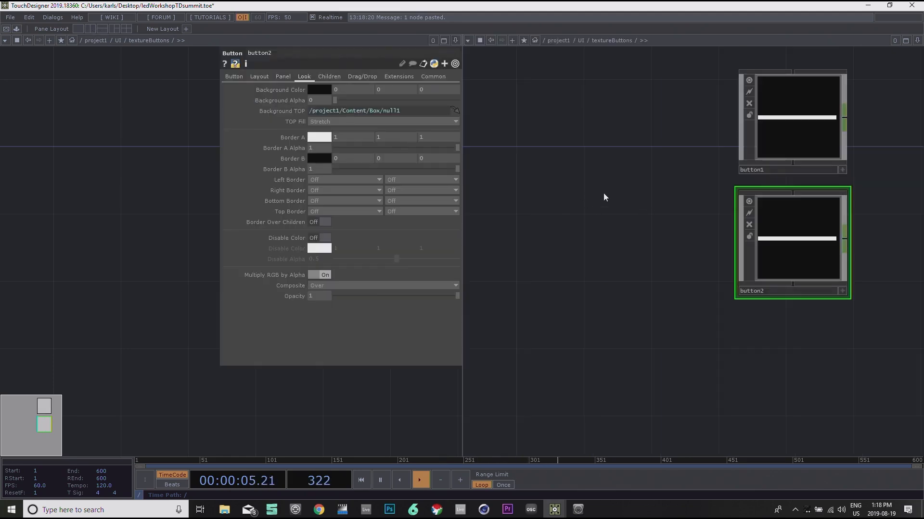
pyautogui.click(573, 40)
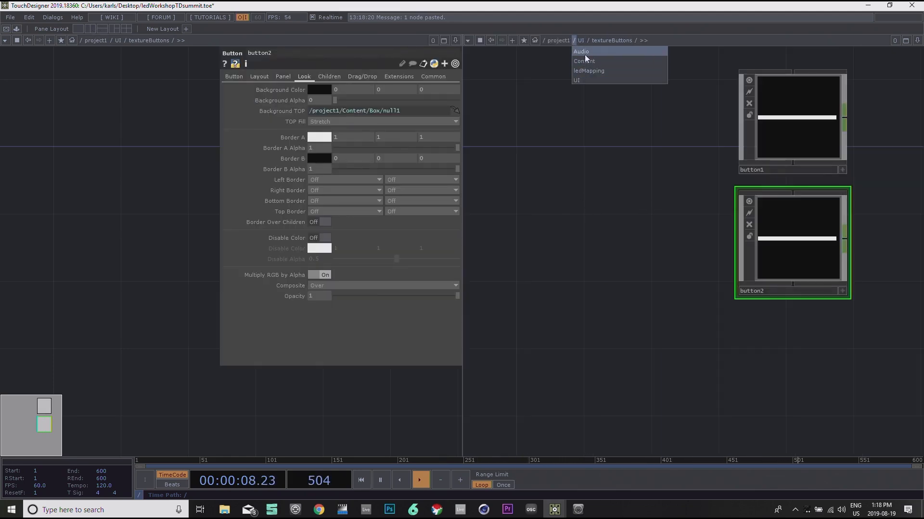
pyautogui.click(584, 61)
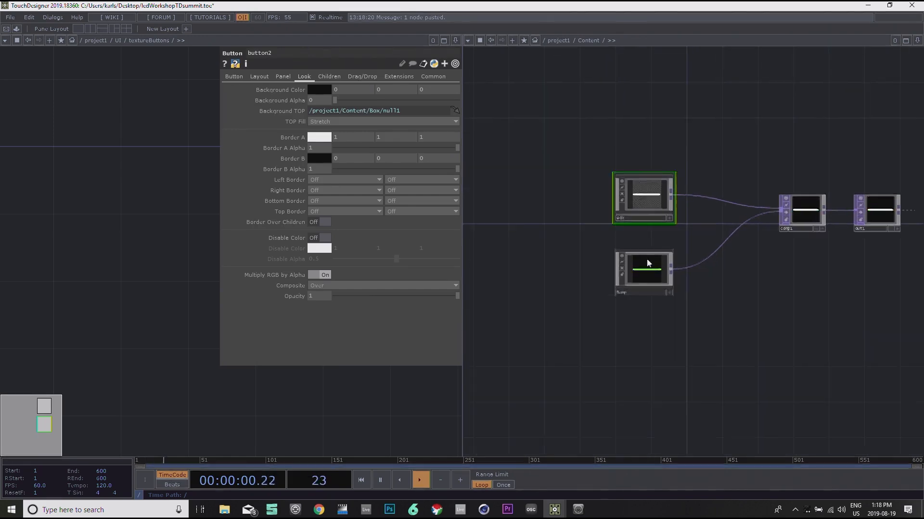
pyautogui.doubleClick(642, 270)
pyautogui.scroll(-3, 509, 241)
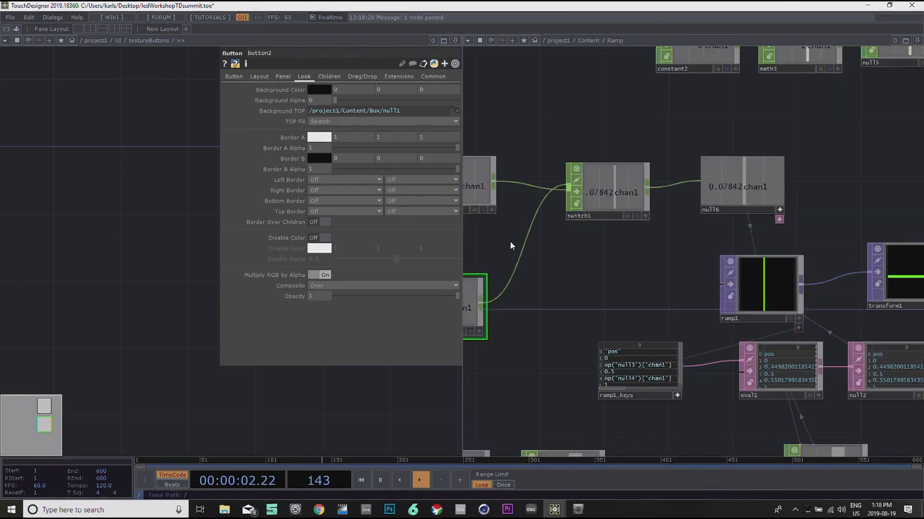
pyautogui.moveTo(835, 346); pyautogui.dragTo(604, 343)
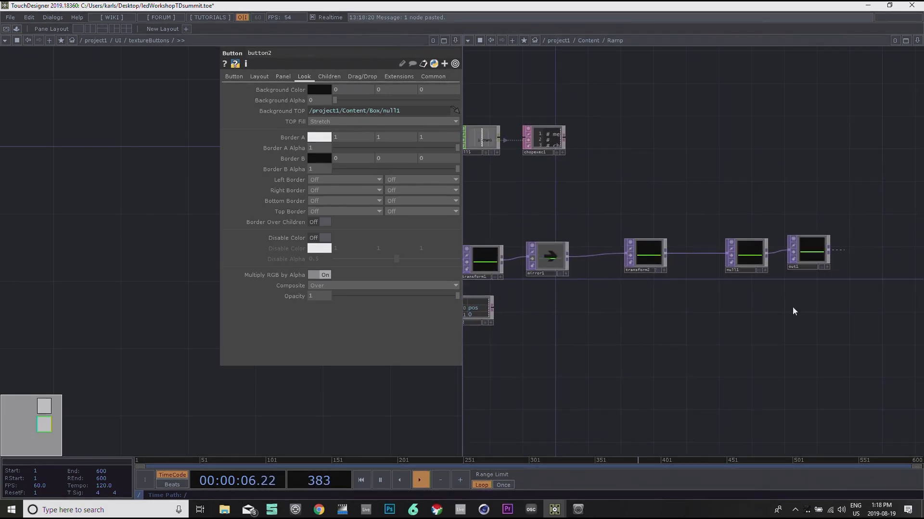
pyautogui.moveTo(792, 309); pyautogui.dragTo(761, 318)
pyautogui.moveTo(765, 266); pyautogui.dragTo(777, 271)
pyautogui.moveTo(719, 333); pyautogui.dragTo(808, 344)
# Step: Set button2's Background TOP to /project1/Content/Ramp/null1 and close the second pane
pyautogui.moveTo(194, 155); pyautogui.dragTo(36, 258)
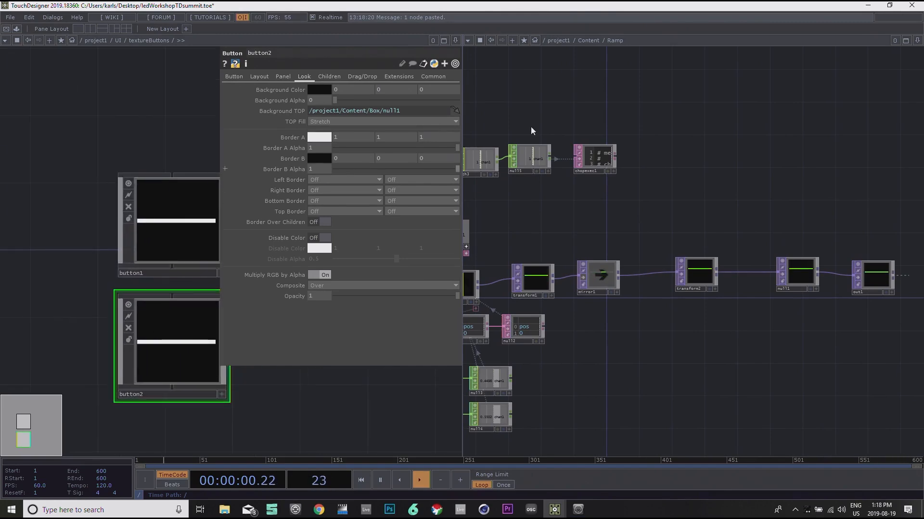
pyautogui.moveTo(793, 269); pyautogui.dragTo(402, 114)
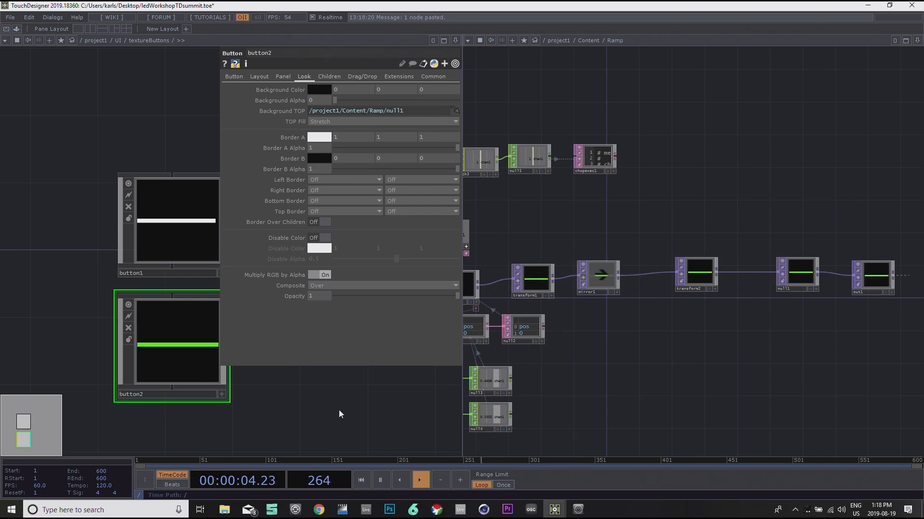
pyautogui.moveTo(581, 131); pyautogui.dragTo(665, 132)
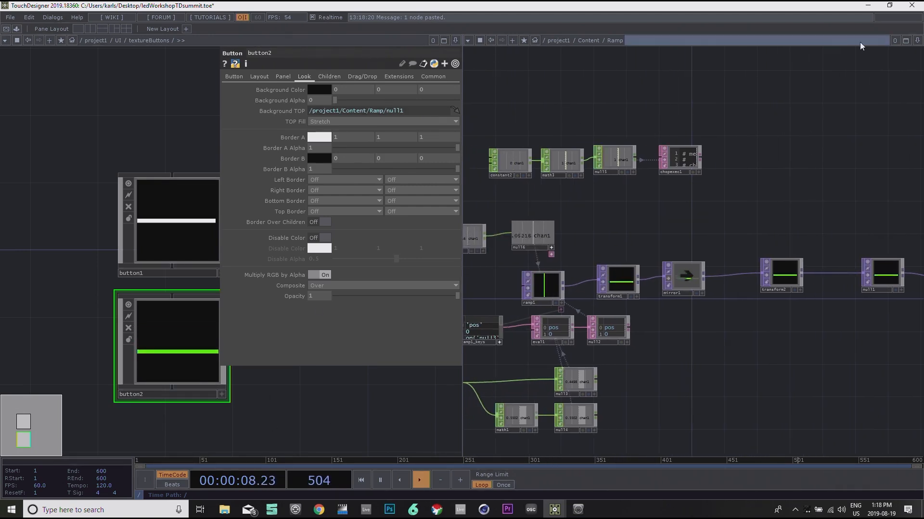
pyautogui.click(917, 41)
pyautogui.click(862, 106)
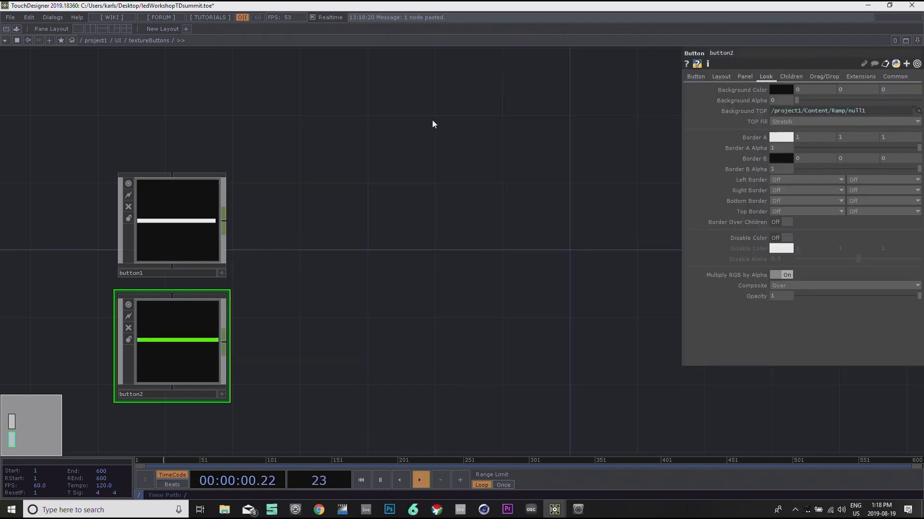
# Step: Go up to the UI network and set the textureButtons container's child alignment to Top to Bottom
pyautogui.moveTo(490, 133); pyautogui.dragTo(533, 134)
pyautogui.scroll(-2, 533, 133)
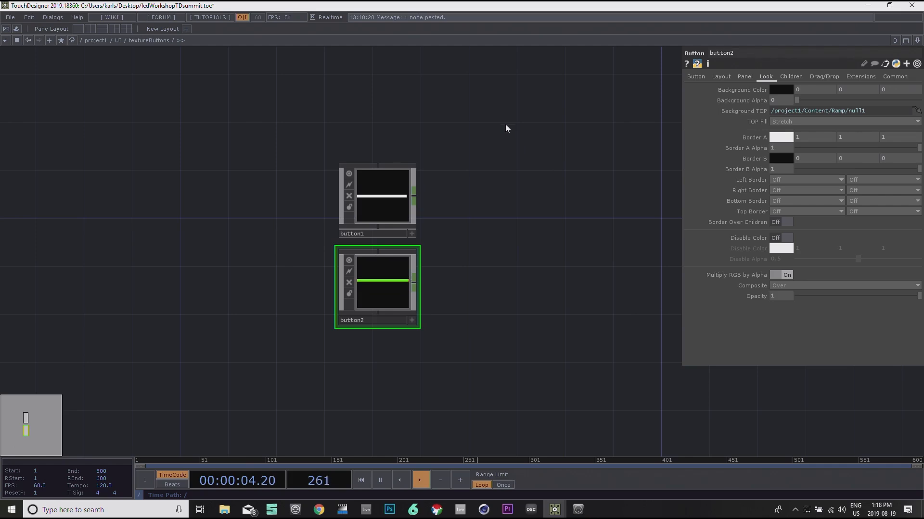
pyautogui.press('u')
pyautogui.moveTo(225, 193); pyautogui.dragTo(123, 192)
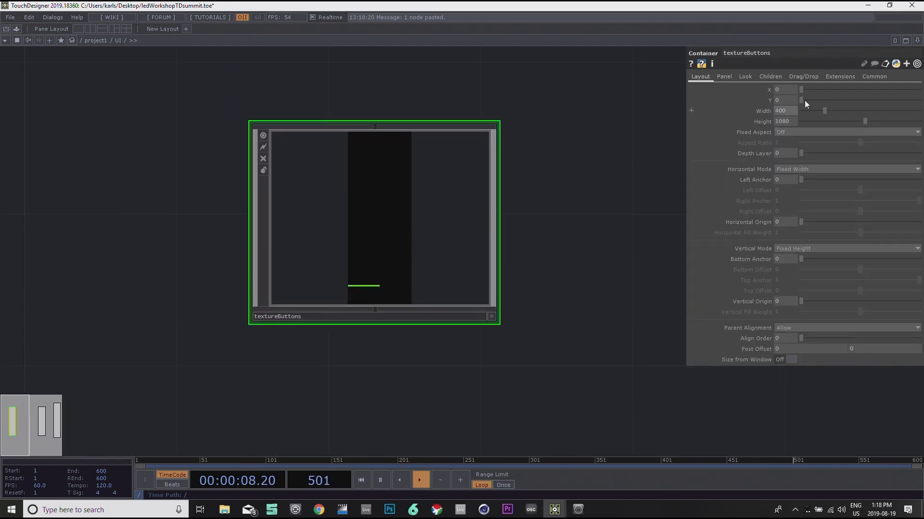
pyautogui.click(745, 76)
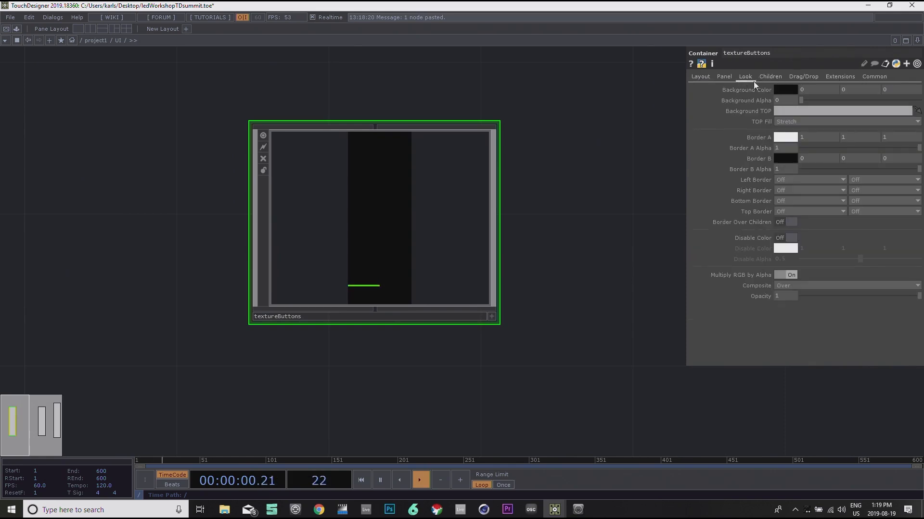
pyautogui.click(779, 76)
pyautogui.click(803, 90)
pyautogui.click(809, 124)
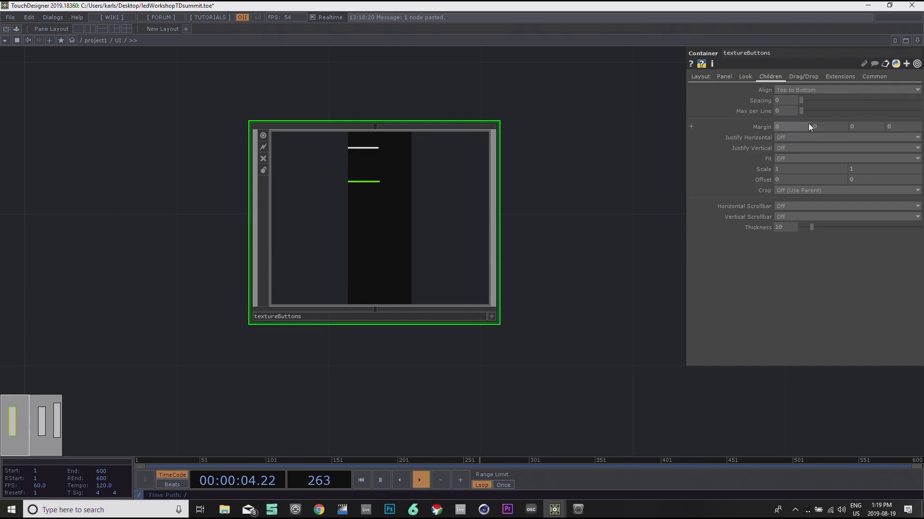
# Step: Set the textureButtons container's child spacing to 100 after checking the stacked Box and Ramp buttons
pyautogui.scroll(5, 345, 179)
pyautogui.scroll(-4, 345, 179)
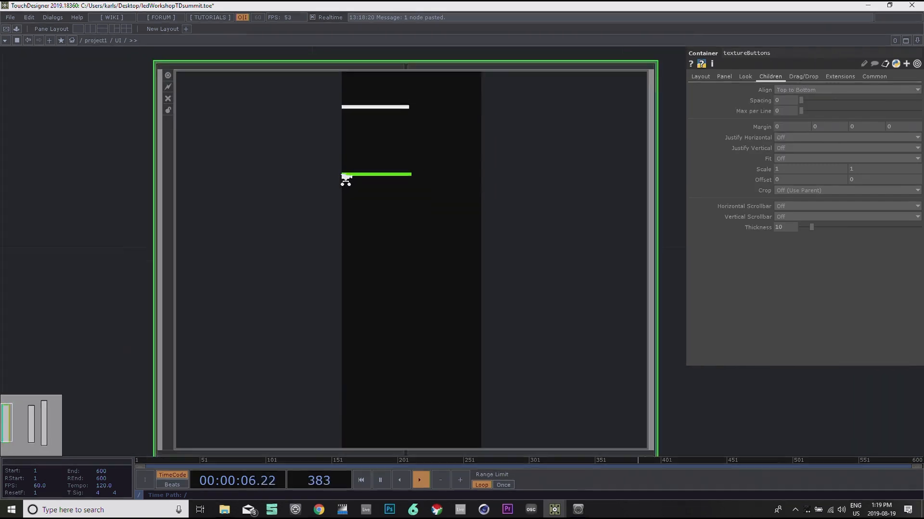
pyautogui.scroll(1, 346, 179)
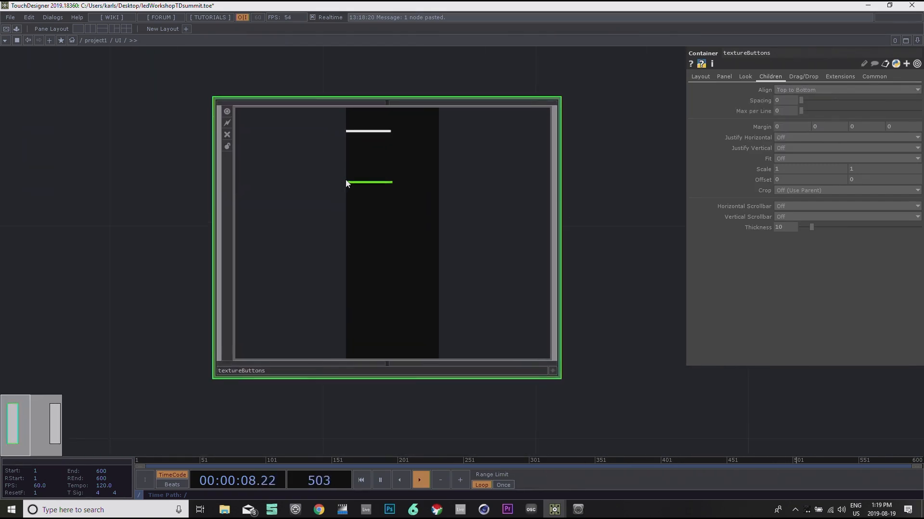
pyautogui.moveTo(322, 197); pyautogui.dragTo(320, 207)
pyautogui.scroll(8, 338, 200)
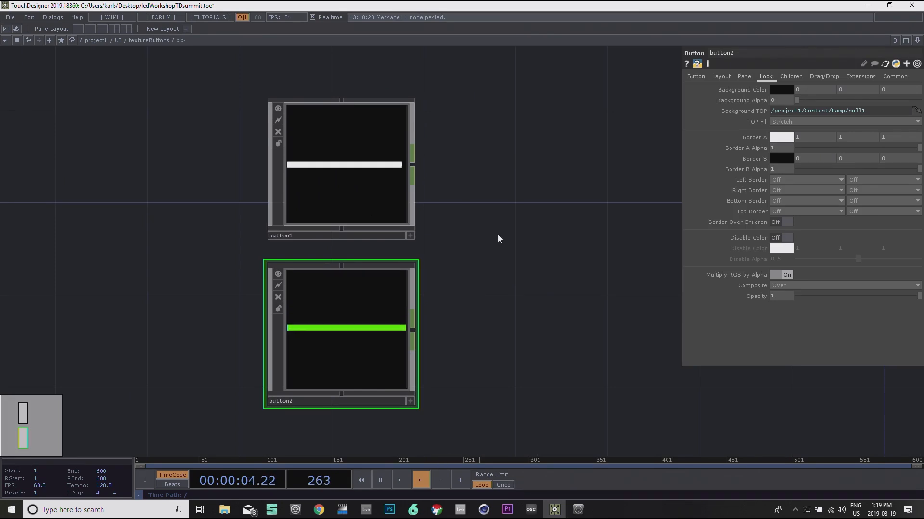
pyautogui.scroll(-4, 497, 235)
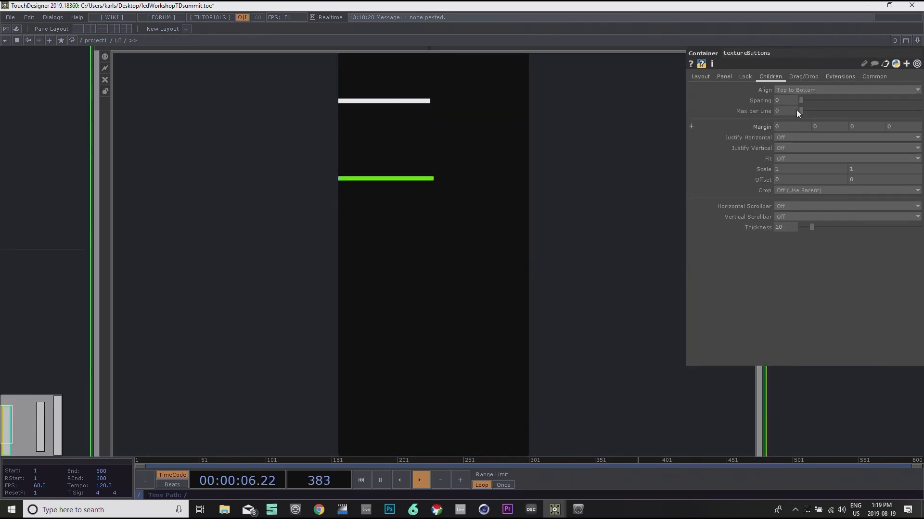
pyautogui.moveTo(819, 102); pyautogui.dragTo(920, 100)
pyautogui.scroll(-4, 477, 280)
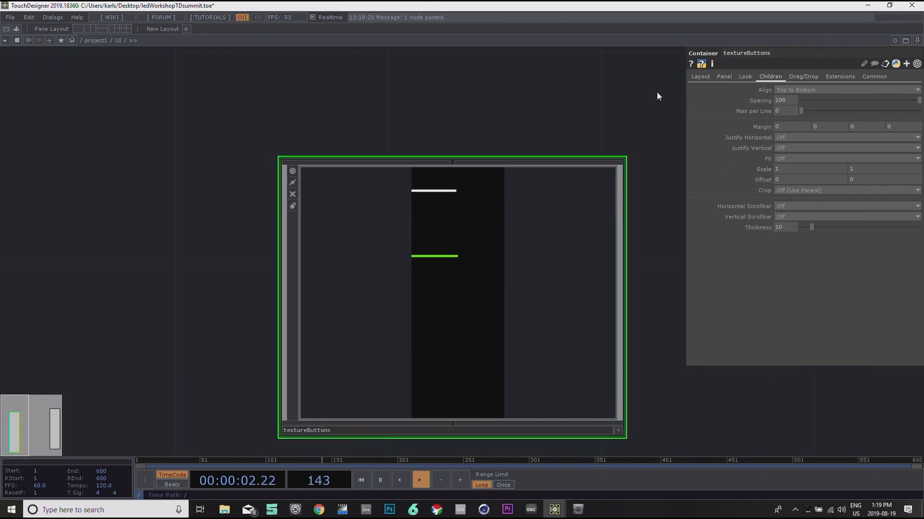
# Step: Enter the textureButtons network and show the Layout parameters of button1
pyautogui.click(700, 76)
pyautogui.moveTo(551, 107); pyautogui.dragTo(487, 88)
pyautogui.press('i')
pyautogui.click(357, 170)
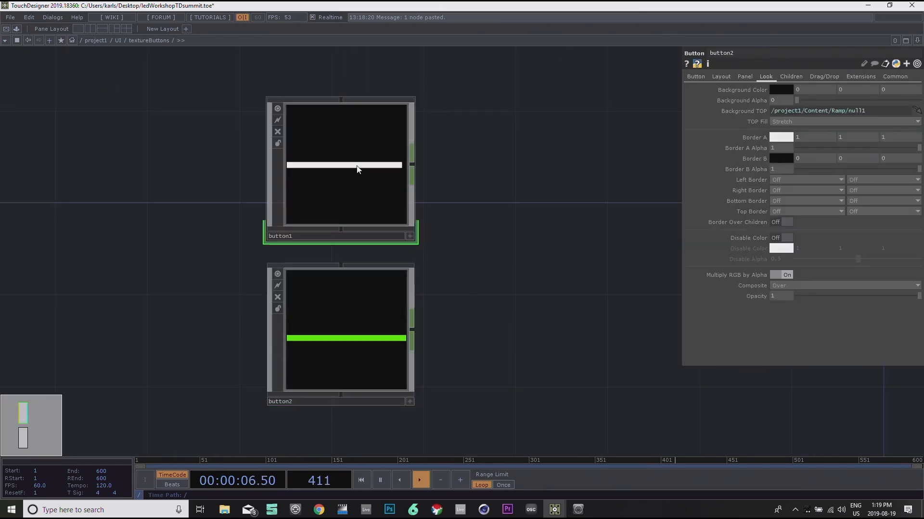
pyautogui.click(718, 76)
pyautogui.scroll(3, 501, 207)
pyautogui.scroll(-2, 501, 208)
pyautogui.scroll(-1, 501, 213)
pyautogui.moveTo(561, 192); pyautogui.dragTo(556, 202)
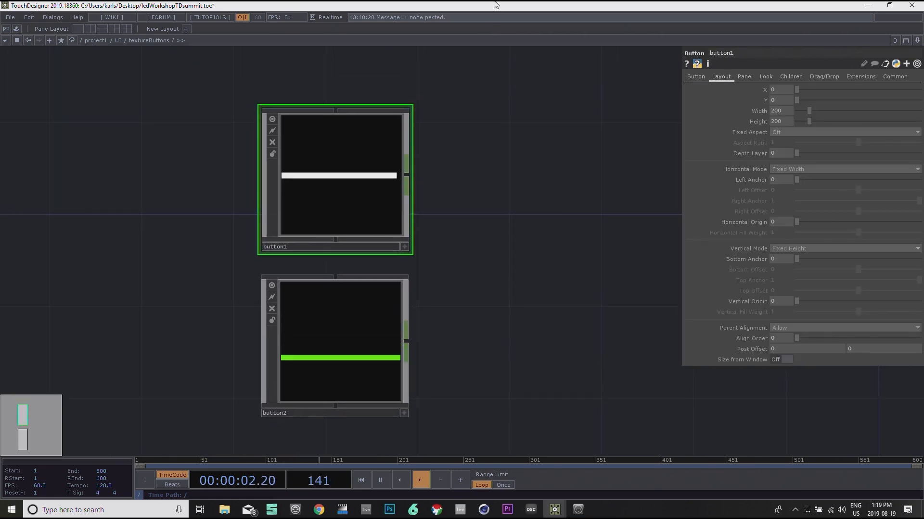
# Step: Switch to the ledControllerTDSummit2019 project and open its UI network
pyautogui.moveTo(554, 6); pyautogui.dragTo(569, 390)
pyautogui.moveTo(536, 214); pyautogui.dragTo(585, 71)
pyautogui.scroll(-3, 319, 297)
pyautogui.moveTo(369, 270); pyautogui.dragTo(509, 394)
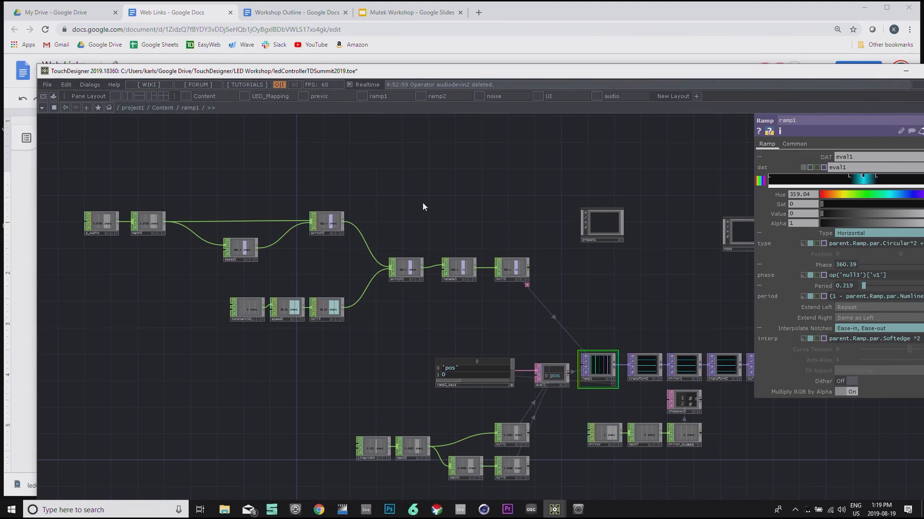
pyautogui.moveTo(408, 188); pyautogui.dragTo(289, 196)
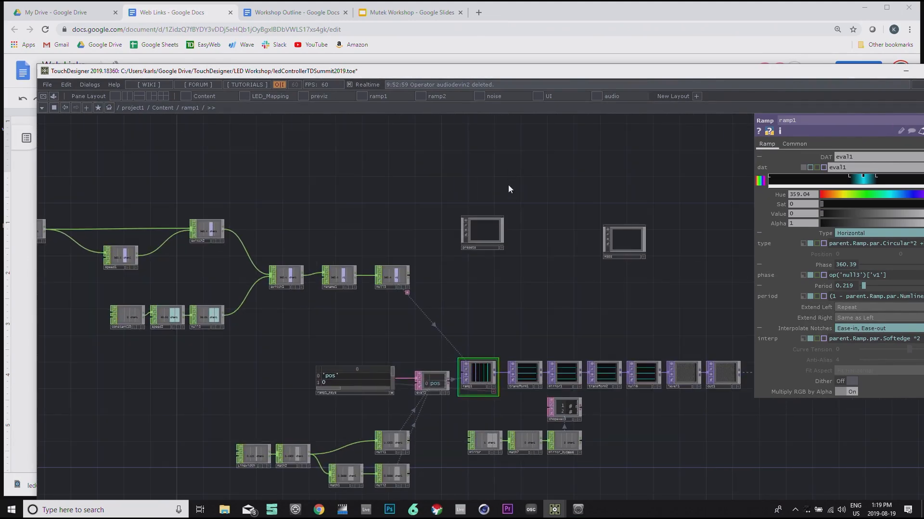
pyautogui.click(564, 97)
pyautogui.scroll(-3, 564, 229)
pyautogui.moveTo(421, 288); pyautogui.dragTo(684, 360)
pyautogui.moveTo(338, 207); pyautogui.dragTo(370, 258)
pyautogui.scroll(5, 371, 258)
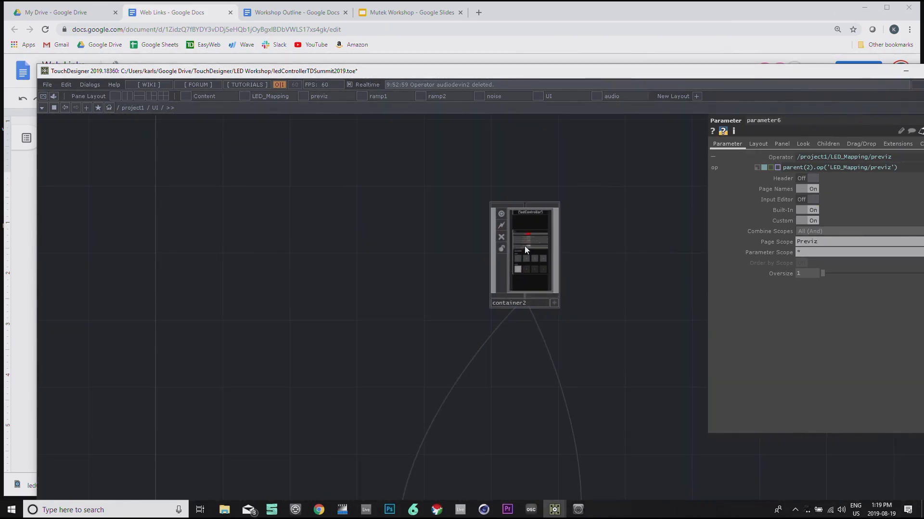
# Step: Examine how container2 connects to container1 and select3, and inspect the four texture control panels below select3
pyautogui.click(528, 250)
pyautogui.moveTo(597, 333); pyautogui.dragTo(570, 205)
pyautogui.scroll(-3, 571, 264)
pyautogui.moveTo(601, 294); pyautogui.dragTo(596, 278)
pyautogui.moveTo(398, 234); pyautogui.dragTo(374, 198)
pyautogui.click(508, 306)
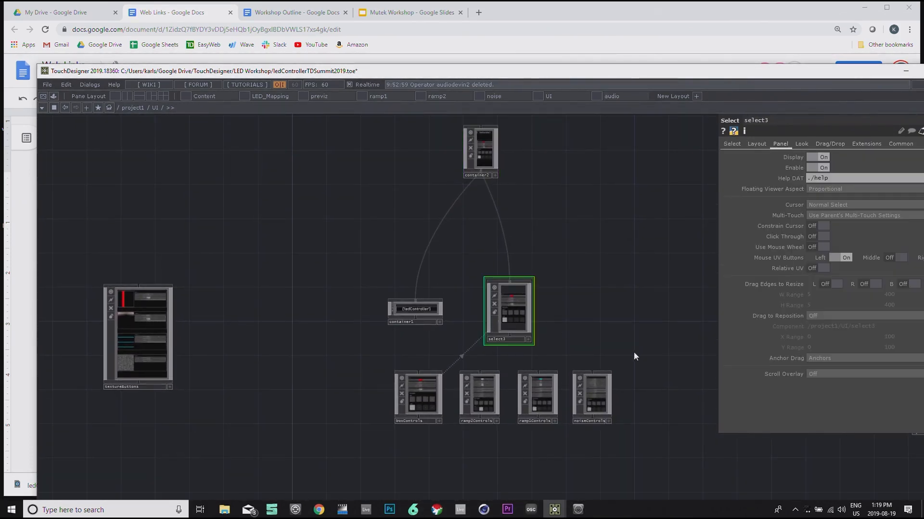
pyautogui.moveTo(537, 336); pyautogui.dragTo(519, 288)
pyautogui.scroll(3, 520, 288)
pyautogui.moveTo(602, 279); pyautogui.dragTo(636, 246)
pyautogui.moveTo(545, 480); pyautogui.dragTo(468, 466)
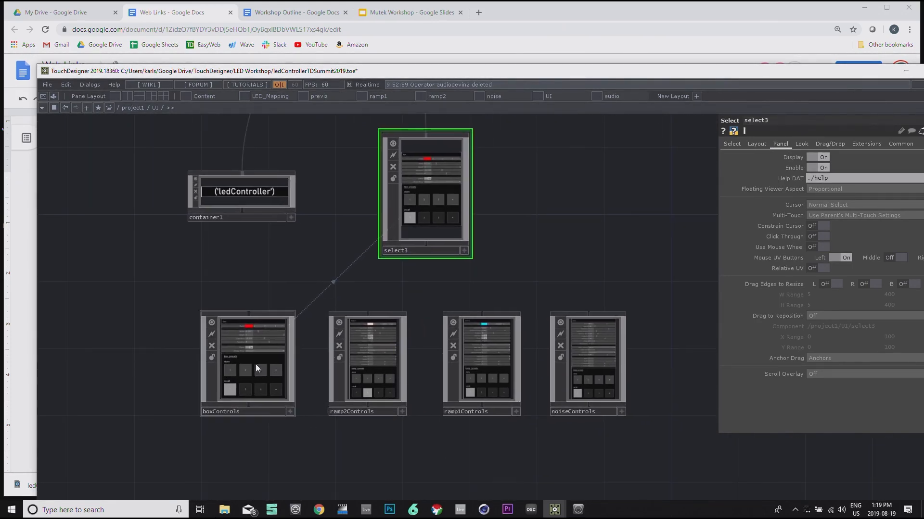
# Step: Bring textureButtons into view and show the Select parameters of select3
pyautogui.moveTo(158, 282); pyautogui.dragTo(294, 264)
pyautogui.scroll(-3, 294, 271)
pyautogui.moveTo(168, 294); pyautogui.dragTo(346, 319)
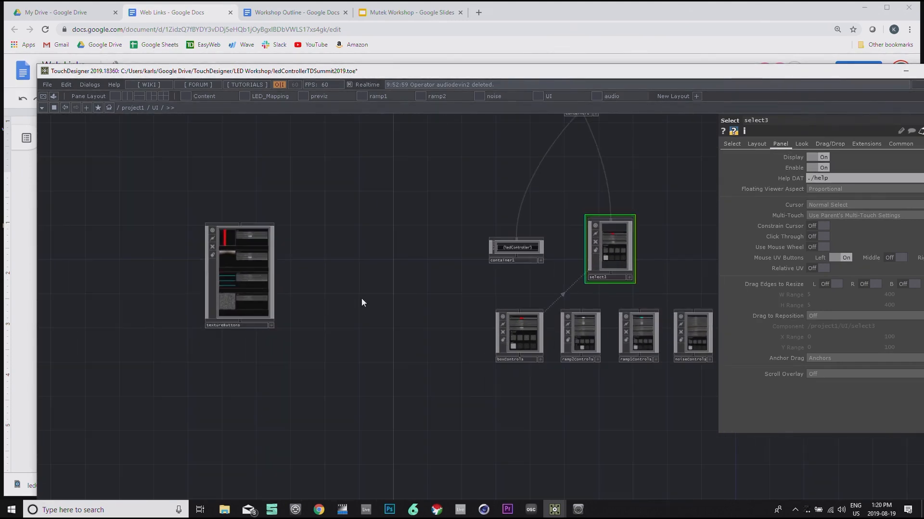
pyautogui.click(736, 146)
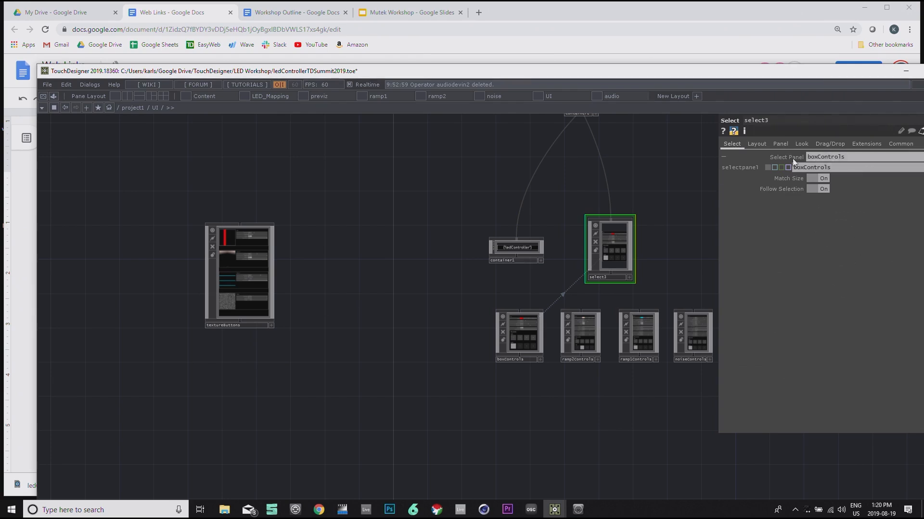
# Step: Activate the textureButtons viewer and choose the Ramp 2 preview to check its effect on select3's Select Panel
pyautogui.moveTo(343, 232); pyautogui.dragTo(328, 233)
pyautogui.click(256, 327)
pyautogui.scroll(3, 189, 249)
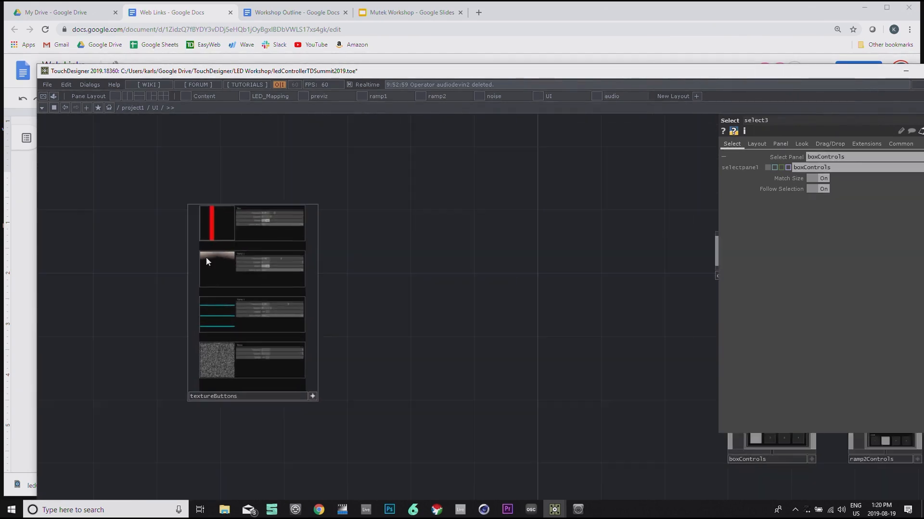
pyautogui.click(219, 273)
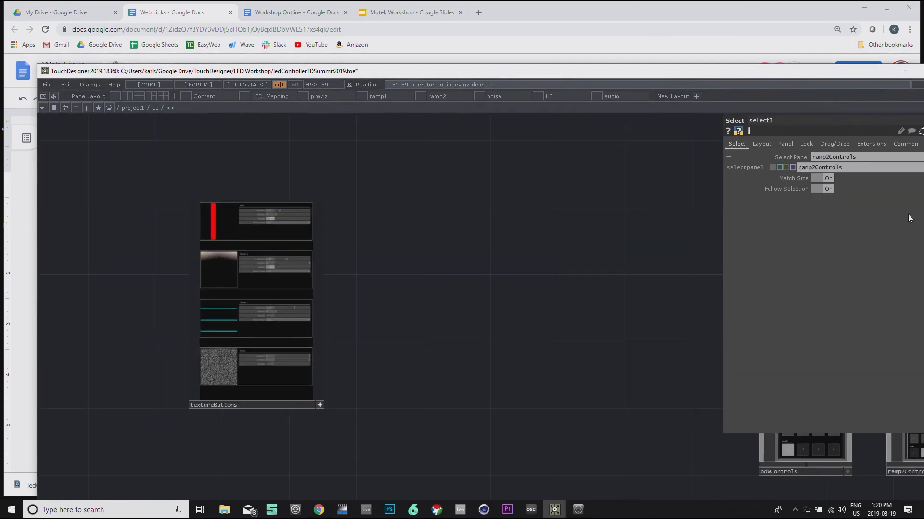
pyautogui.moveTo(670, 237); pyautogui.dragTo(525, 242)
pyautogui.moveTo(421, 229); pyautogui.dragTo(336, 264)
pyautogui.moveTo(85, 308); pyautogui.dragTo(412, 288)
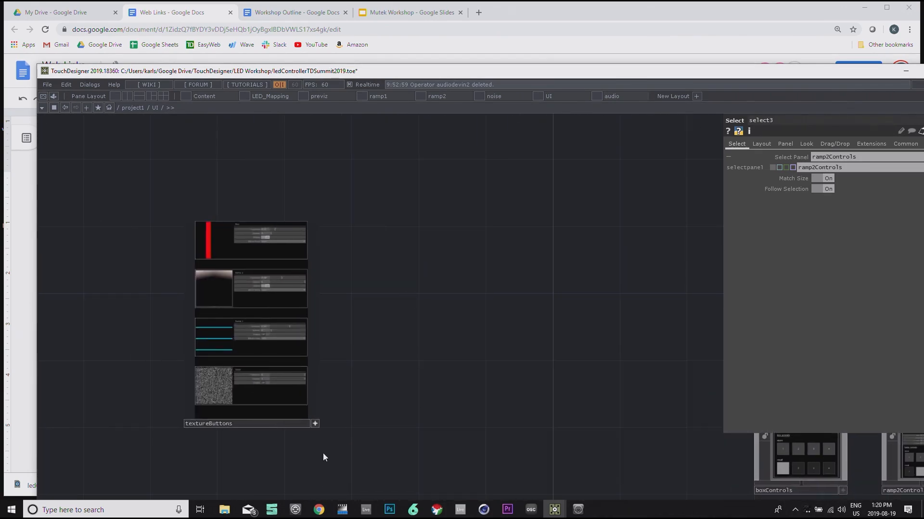
# Step: Deactivate the textureButtons viewer, enter its network and open the Box button's (button4) internal network
pyautogui.click(315, 425)
pyautogui.moveTo(544, 364); pyautogui.dragTo(739, 341)
pyautogui.click(460, 309)
pyautogui.press('i')
pyautogui.moveTo(440, 295); pyautogui.dragTo(708, 298)
pyautogui.scroll(6, 272, 355)
pyautogui.moveTo(414, 246); pyautogui.dragTo(339, 327)
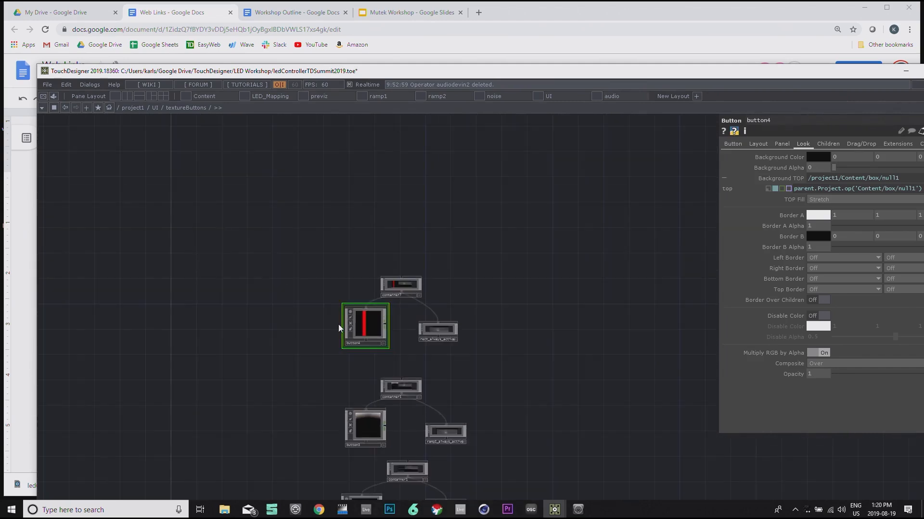
pyautogui.scroll(5, 340, 328)
pyautogui.press('i')
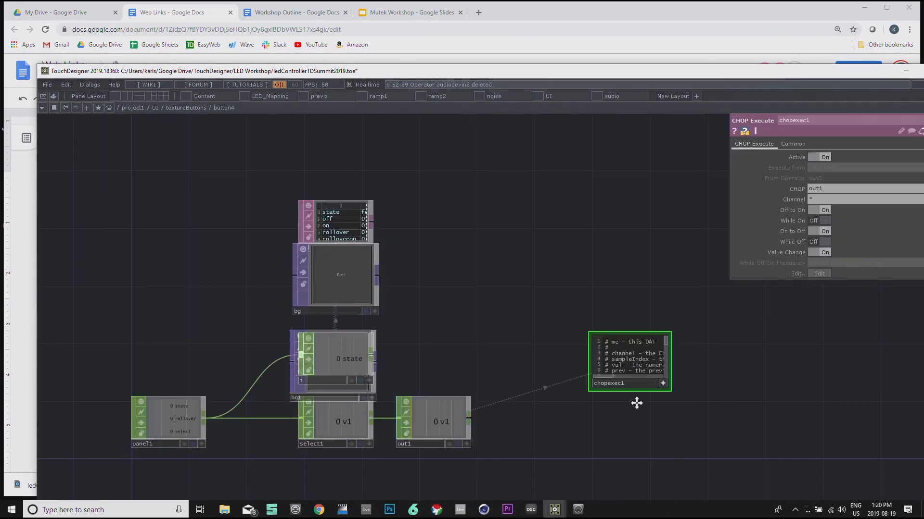
# Step: Examine the chopexec1 script that sets select3's selectpanel and the button borders, and its link from out1
pyautogui.moveTo(643, 417); pyautogui.dragTo(587, 364)
pyautogui.scroll(5, 581, 361)
pyautogui.moveTo(363, 239); pyautogui.dragTo(350, 303)
pyautogui.moveTo(525, 272); pyautogui.dragTo(519, 318)
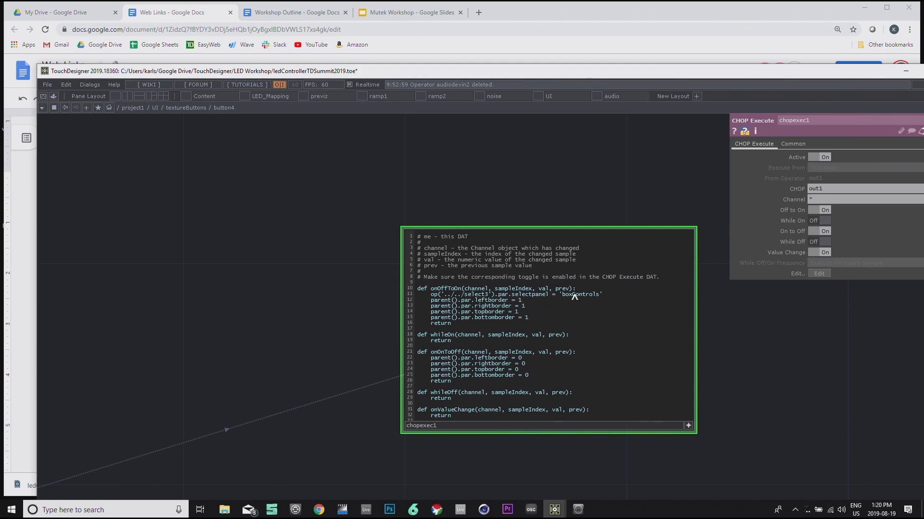
pyautogui.moveTo(211, 279); pyautogui.dragTo(344, 258)
pyautogui.scroll(-5, 359, 273)
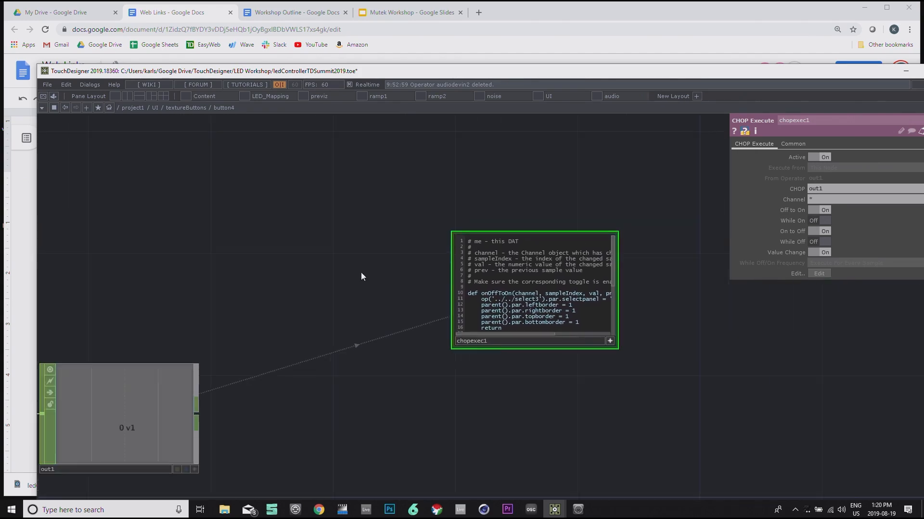
pyautogui.moveTo(273, 281); pyautogui.dragTo(564, 227)
pyautogui.moveTo(487, 219); pyautogui.dragTo(232, 235)
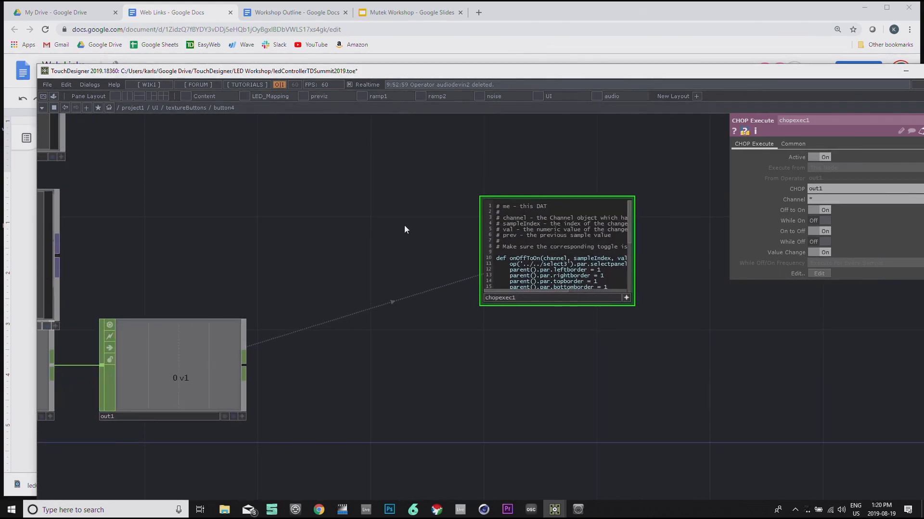
pyautogui.moveTo(322, 240); pyautogui.dragTo(561, 212)
pyautogui.moveTo(666, 233); pyautogui.dragTo(279, 303)
pyautogui.scroll(5, 413, 280)
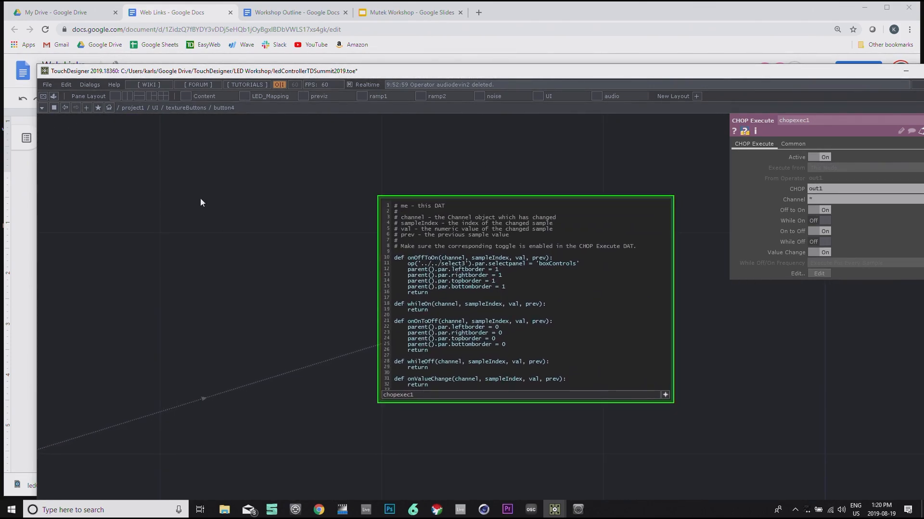
# Step: Enter perform mode, try the Box, Ramp 2, Ramp 1 and Noise previews, reselect Box, and return to the network editor
pyautogui.click(53, 98)
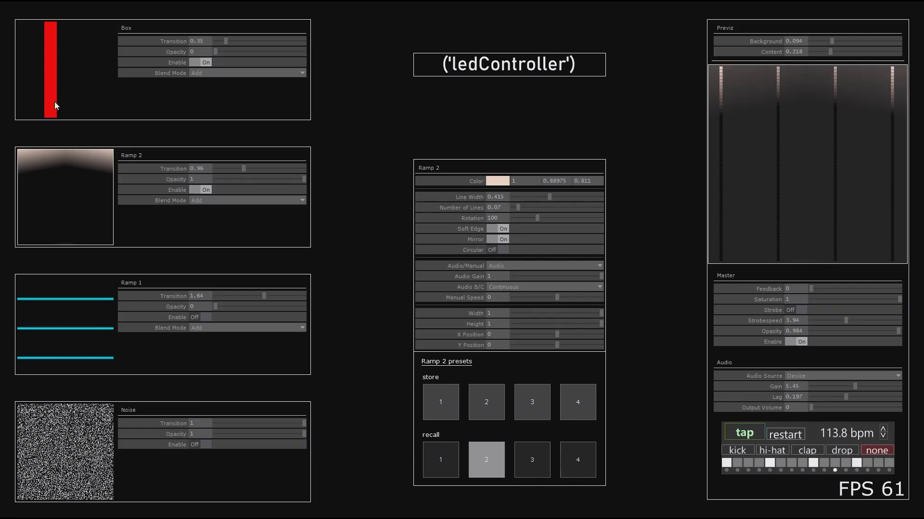
pyautogui.click(62, 73)
pyautogui.click(59, 195)
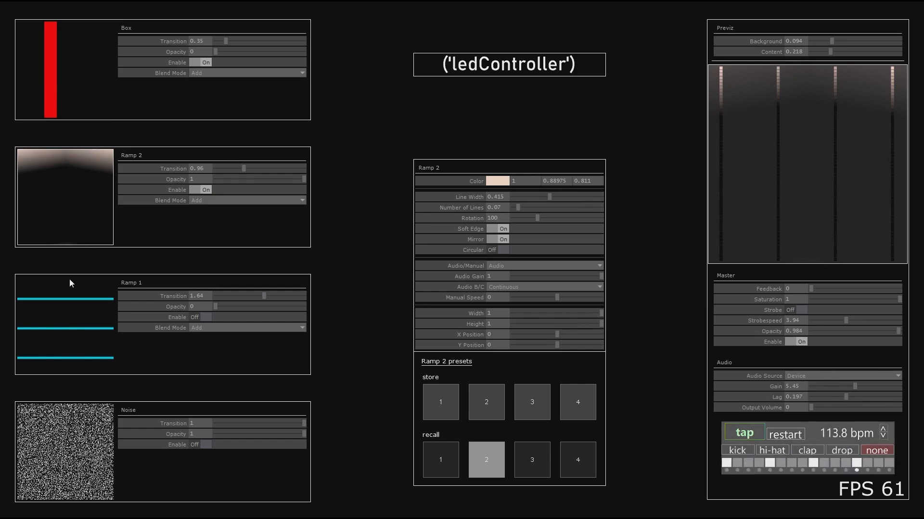
pyautogui.click(68, 305)
pyautogui.click(74, 441)
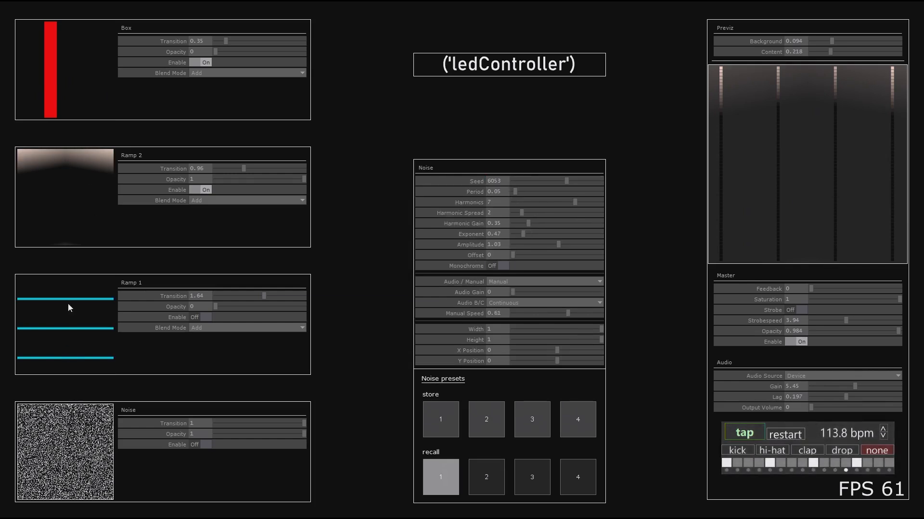
pyautogui.click(47, 78)
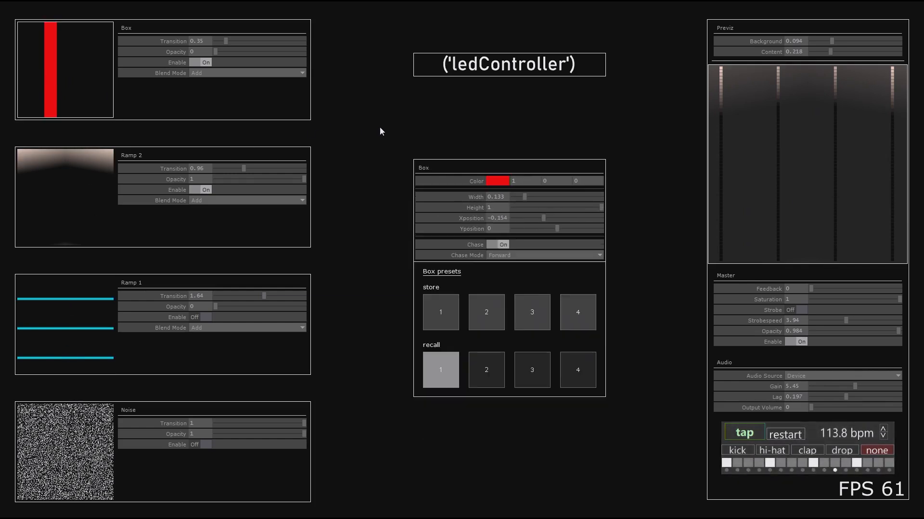
pyautogui.press('Escape')
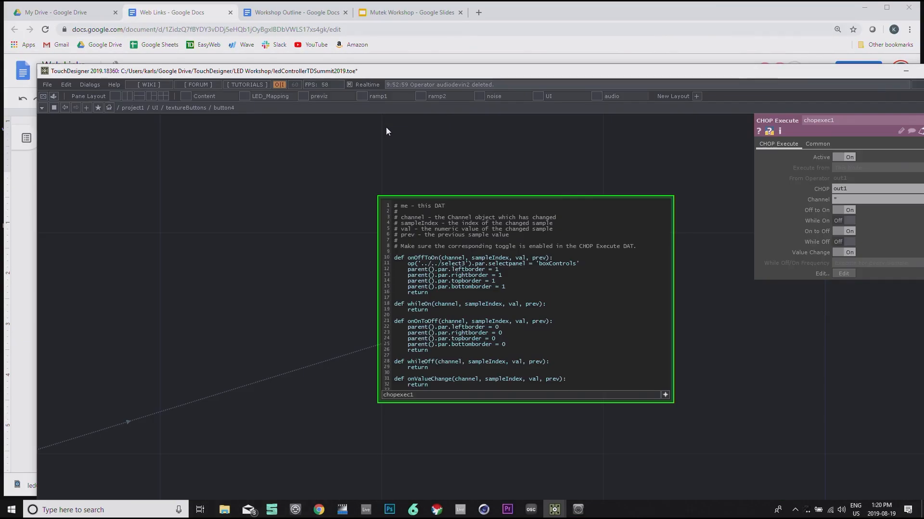
# Step: Trace chopexec1's input chain in button4 back through out1 and select1 to panel1
pyautogui.moveTo(728, 356); pyautogui.dragTo(487, 340)
pyautogui.scroll(-2, 695, 333)
pyautogui.moveTo(80, 238); pyautogui.dragTo(245, 241)
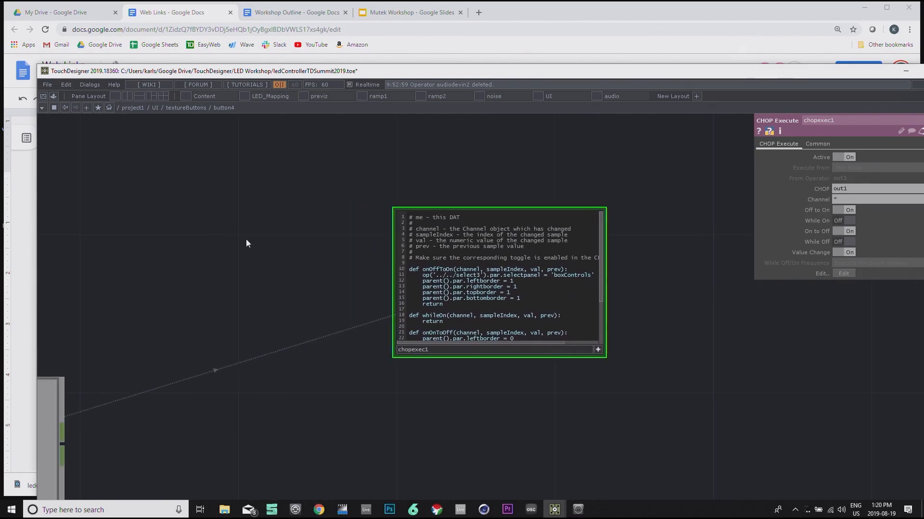
pyautogui.scroll(-2, 260, 233)
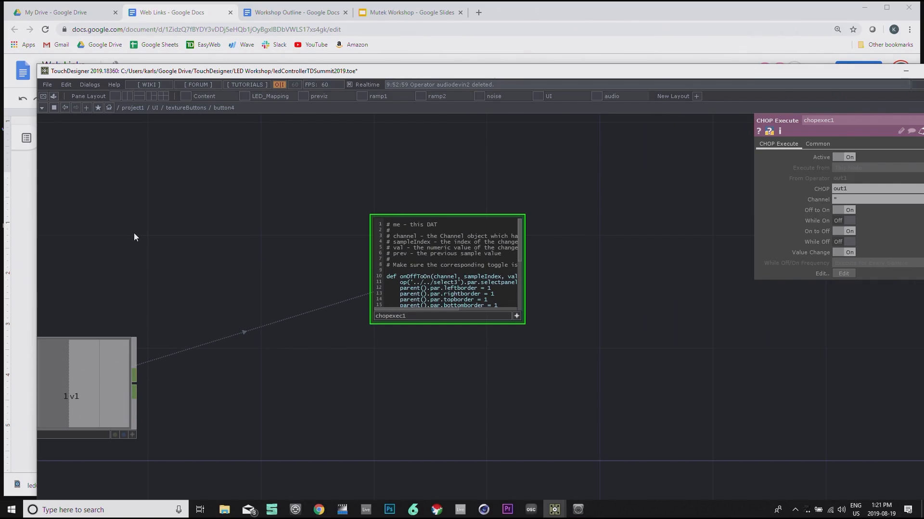
pyautogui.moveTo(85, 239); pyautogui.dragTo(332, 245)
pyautogui.scroll(-3, 343, 244)
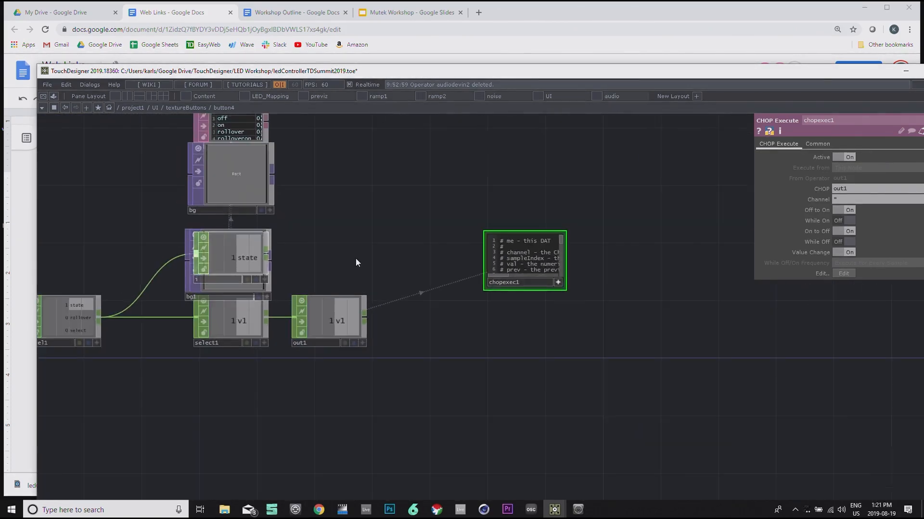
pyautogui.moveTo(217, 234); pyautogui.dragTo(382, 221)
pyautogui.moveTo(234, 207); pyautogui.dragTo(358, 252)
pyautogui.scroll(-3, 359, 252)
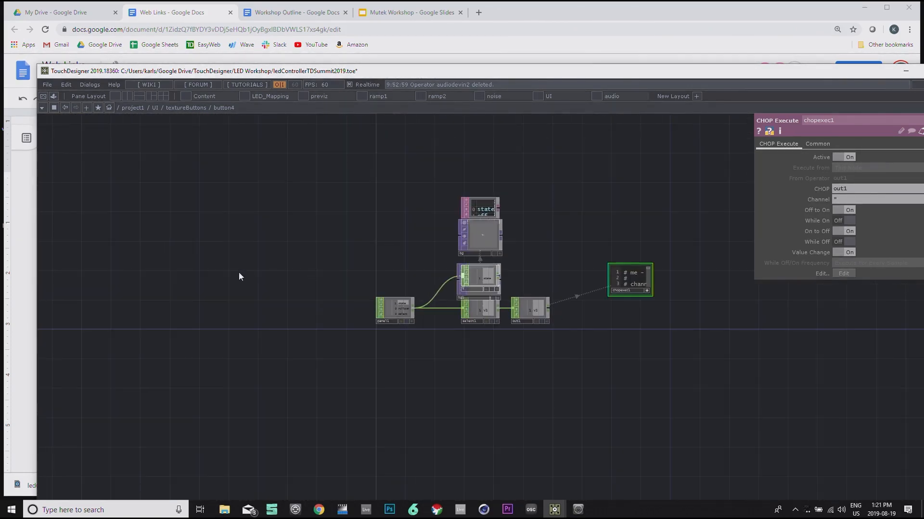
pyautogui.moveTo(142, 185); pyautogui.dragTo(238, 200)
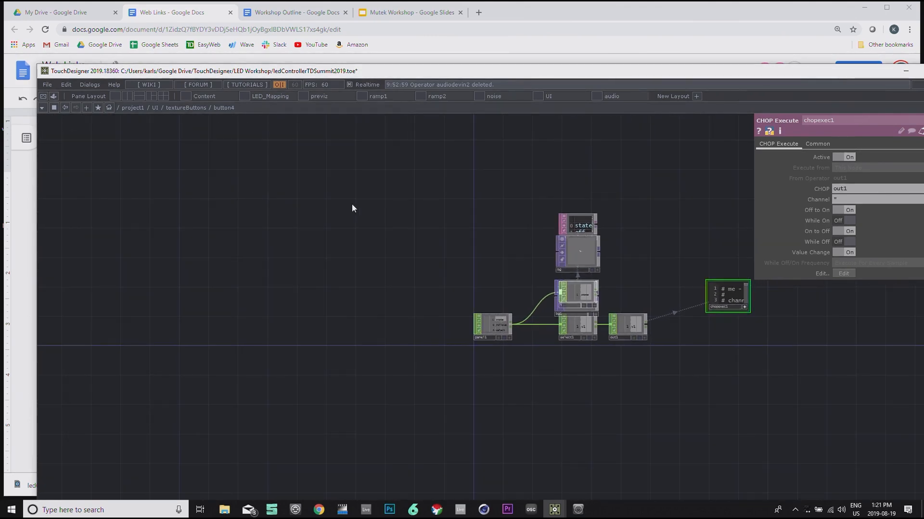
# Step: Go up to the textureButtons network and view button4 with its parent container7
pyautogui.moveTo(360, 210); pyautogui.dragTo(311, 244)
pyautogui.press('u')
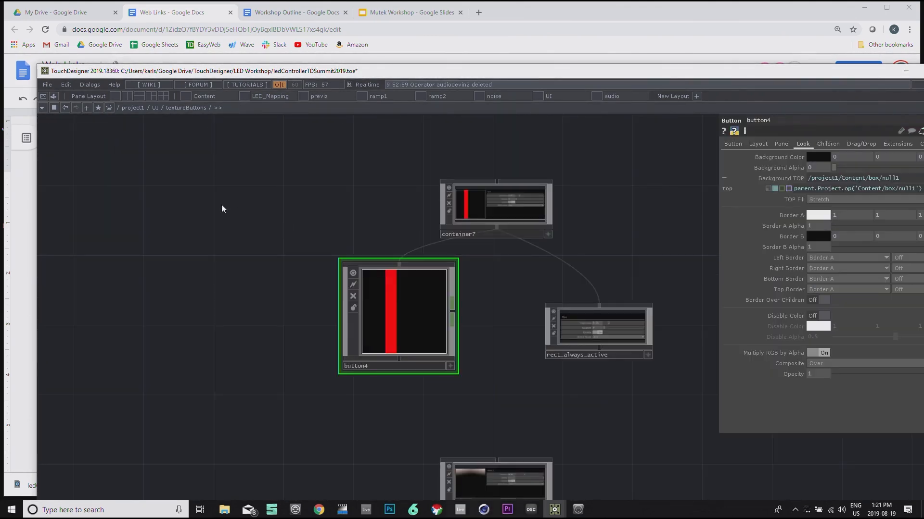
pyautogui.moveTo(221, 204); pyautogui.dragTo(215, 267)
pyautogui.scroll(-2, 215, 266)
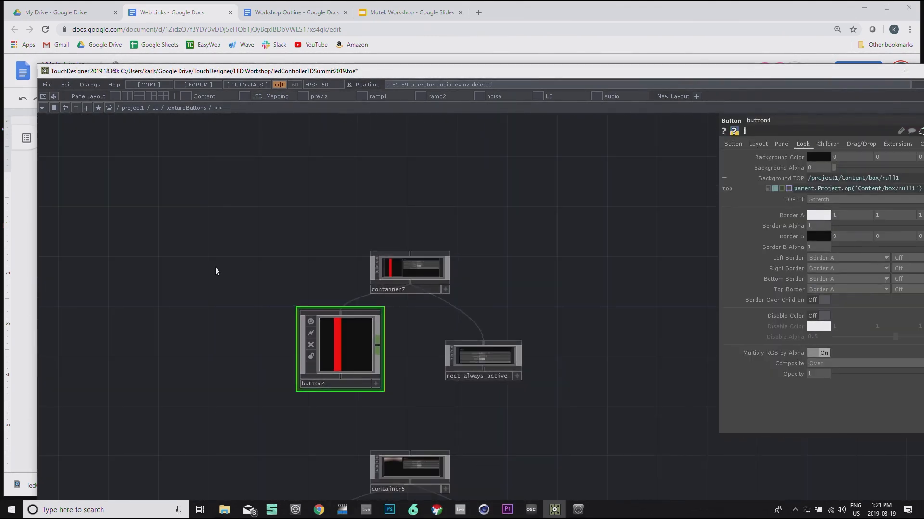
# Step: Go up to project1, open the Content network, and enter its box component
pyautogui.click(135, 110)
pyautogui.press('h')
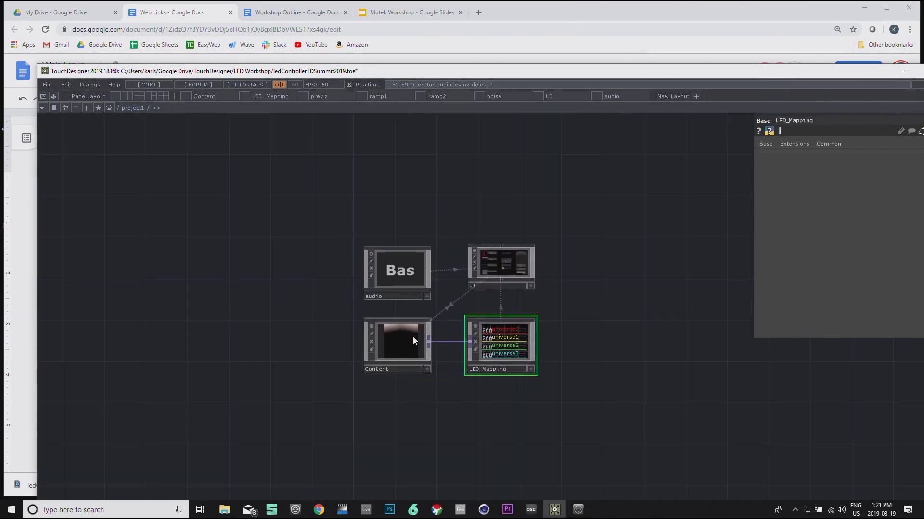
pyautogui.doubleClick(415, 340)
pyautogui.moveTo(195, 257); pyautogui.dragTo(244, 327)
pyautogui.scroll(-2, 211, 243)
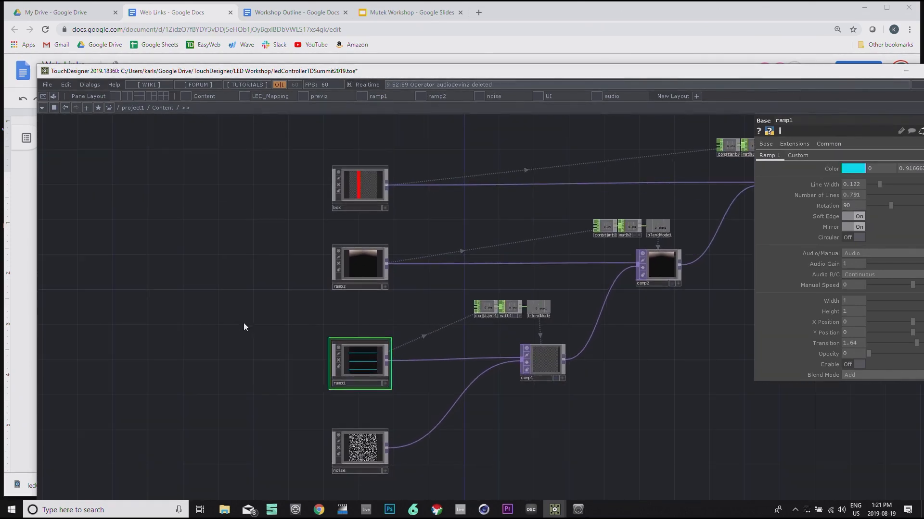
pyautogui.scroll(2, 351, 370)
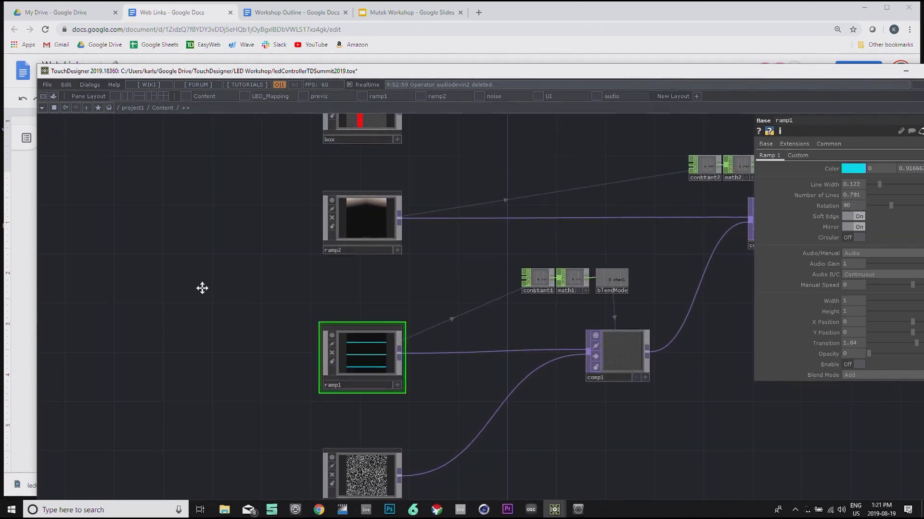
pyautogui.moveTo(202, 288); pyautogui.dragTo(199, 374)
pyautogui.doubleClick(361, 328)
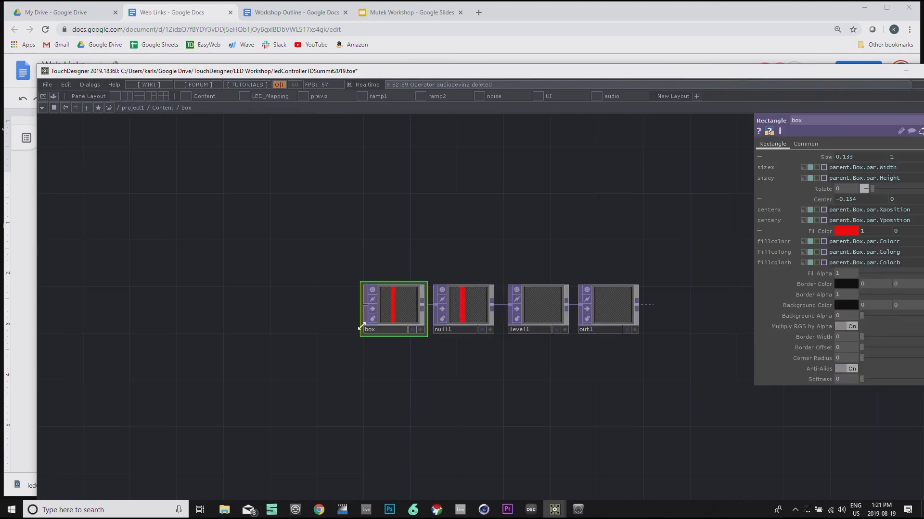
pyautogui.moveTo(586, 381); pyautogui.dragTo(566, 352)
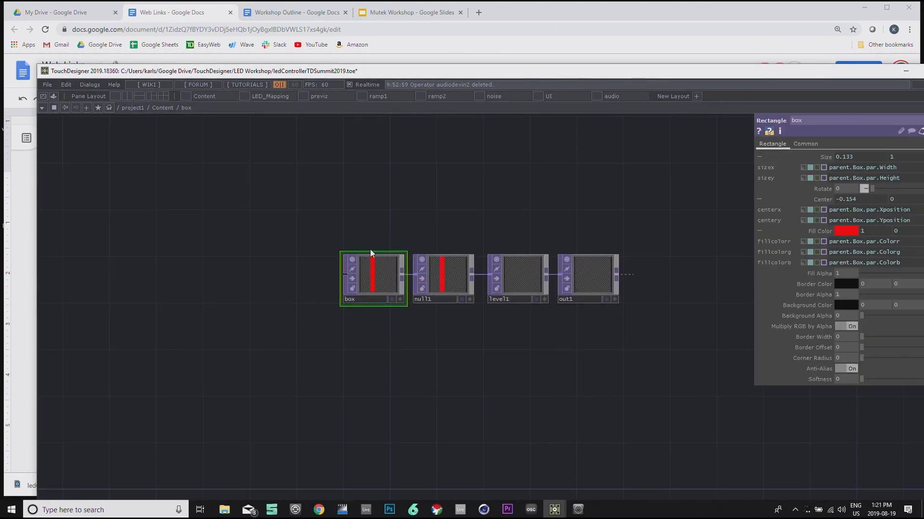
pyautogui.rightClick(380, 281)
pyautogui.click(404, 235)
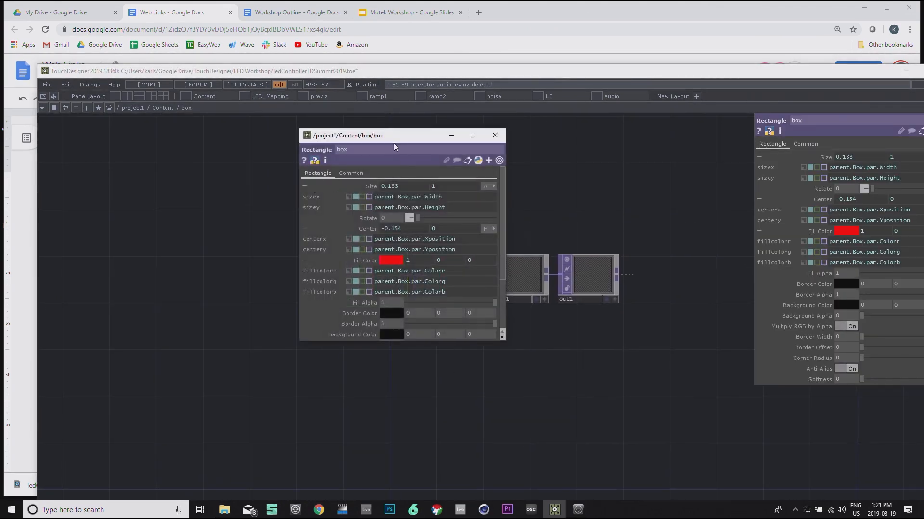
pyautogui.click(494, 135)
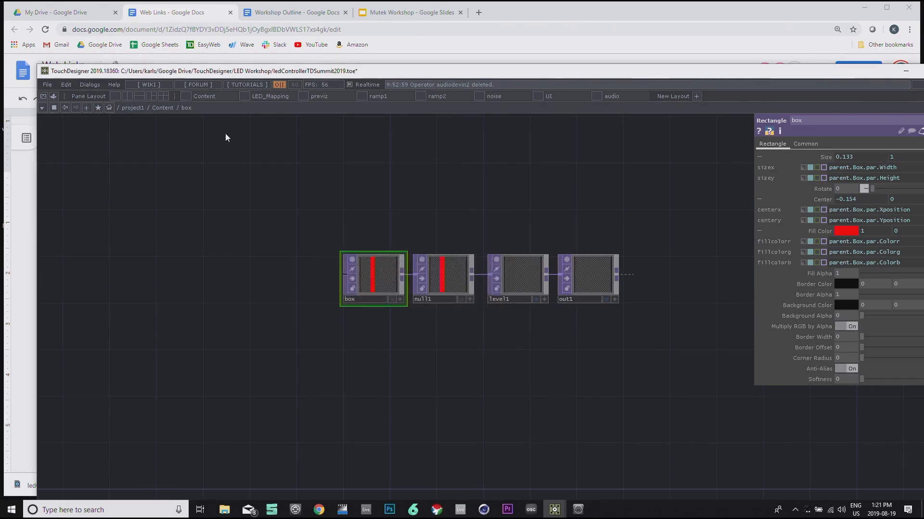
# Step: Open the parent box component's parameters in a floating window beside the network and set Width to 0
pyautogui.rightClick(187, 113)
pyautogui.click(217, 18)
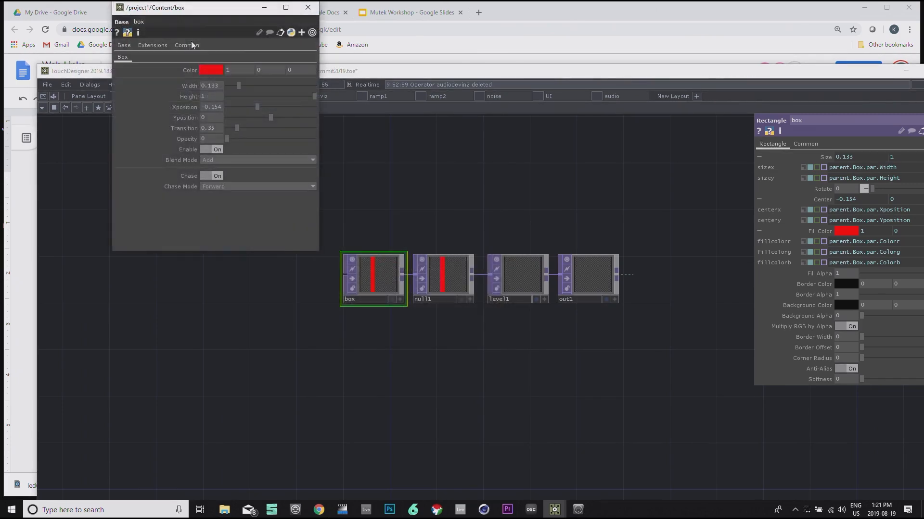
pyautogui.moveTo(195, 7); pyautogui.dragTo(279, 112)
pyautogui.moveTo(322, 189)
pyautogui.mouseDown()
pyautogui.moveTo(335, 187)
pyautogui.moveTo(309, 190)
pyautogui.mouseUp()
pyautogui.moveTo(283, 117); pyautogui.dragTo(178, 235)
pyautogui.moveTo(463, 246); pyautogui.dragTo(528, 381)
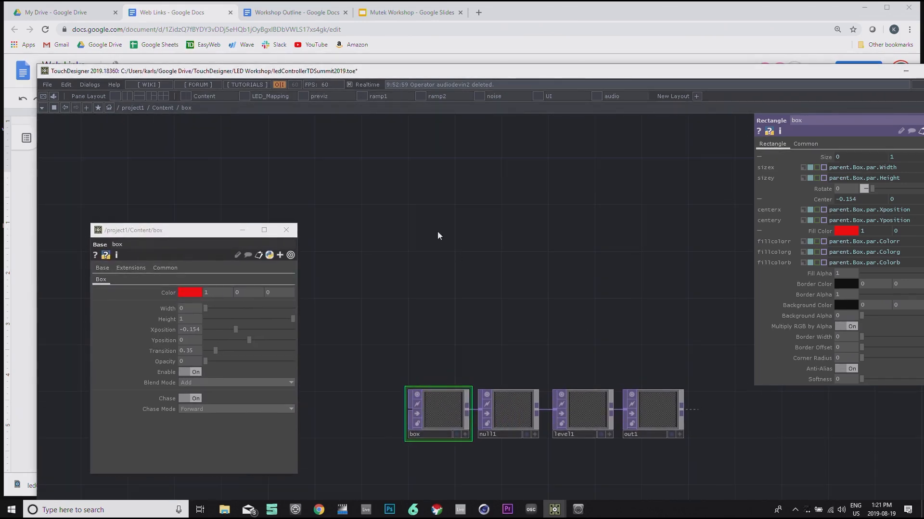
# Step: Add a MIDI In CHOP in the empty space above the box operator chain
pyautogui.press('Tab')
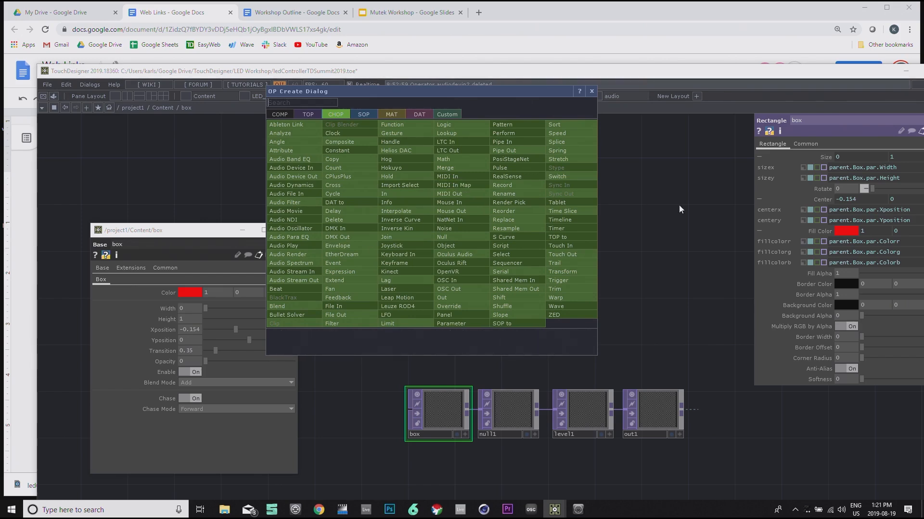
pyautogui.click(465, 179)
pyautogui.click(433, 197)
pyautogui.scroll(5, 422, 199)
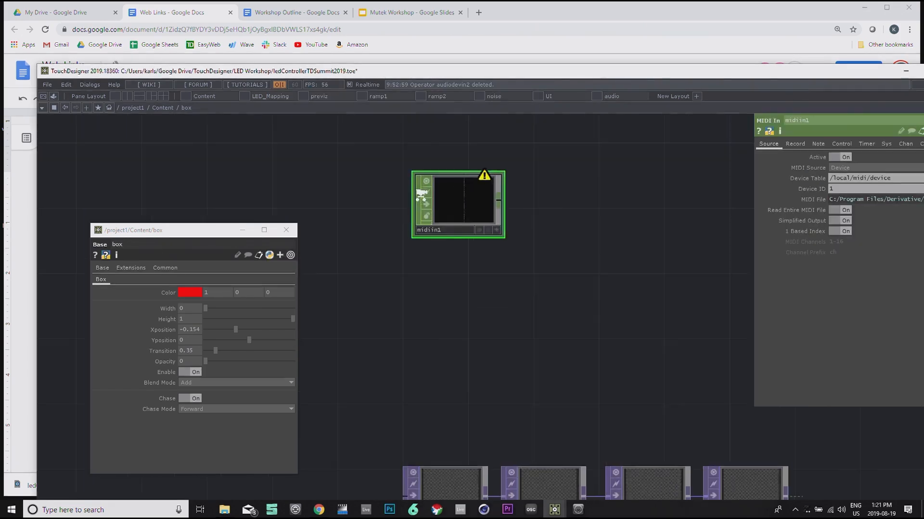
pyautogui.moveTo(649, 202); pyautogui.dragTo(628, 292)
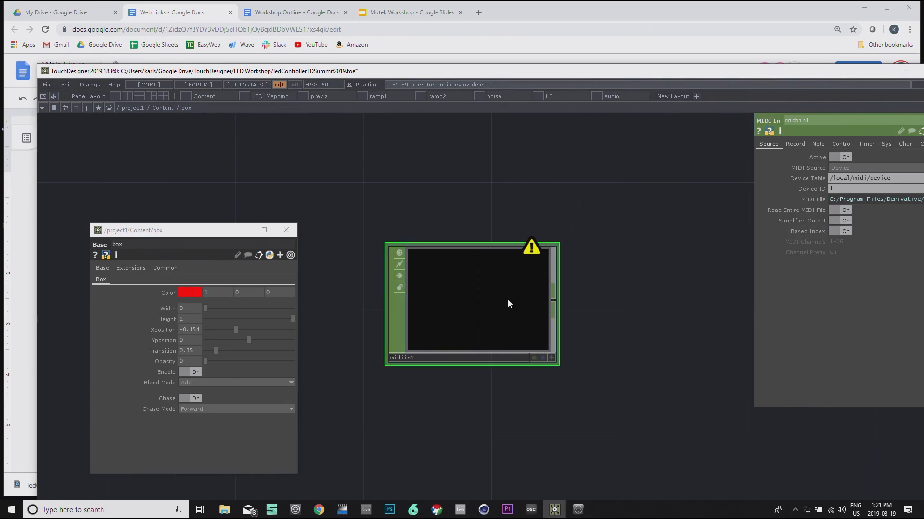
pyautogui.moveTo(512, 306); pyautogui.dragTo(551, 293)
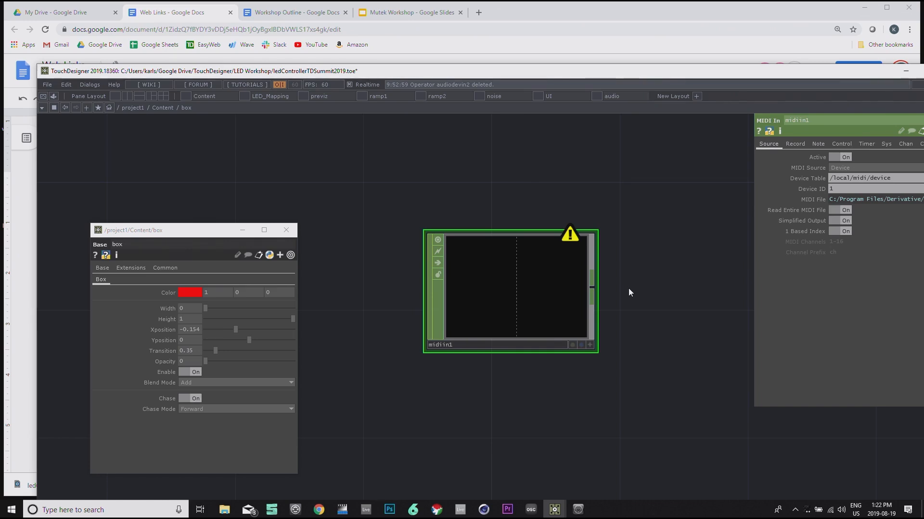
pyautogui.moveTo(678, 294); pyautogui.dragTo(676, 332)
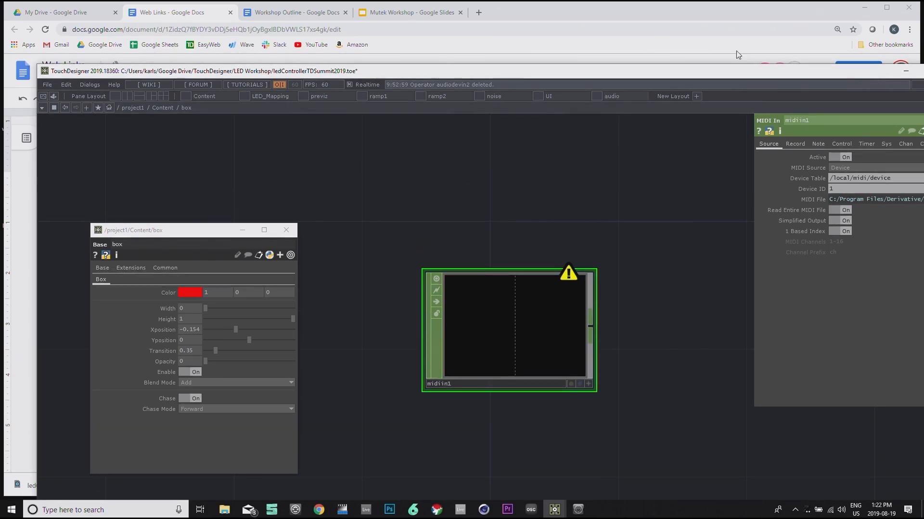
# Step: Maximize the program window and shift the network so the MIDI In operator clears the box parameters window
pyautogui.moveTo(794, 71); pyautogui.dragTo(684, 55)
pyautogui.click(816, 55)
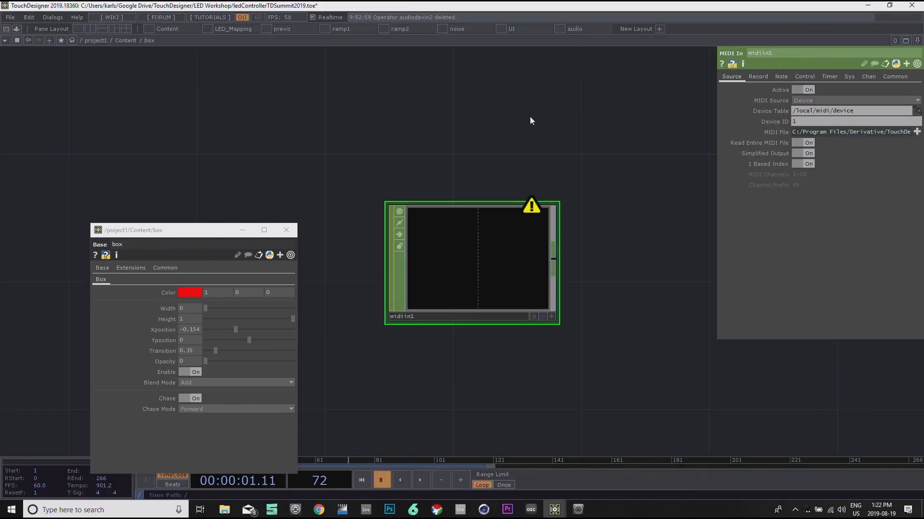
pyautogui.moveTo(284, 139); pyautogui.dragTo(386, 143)
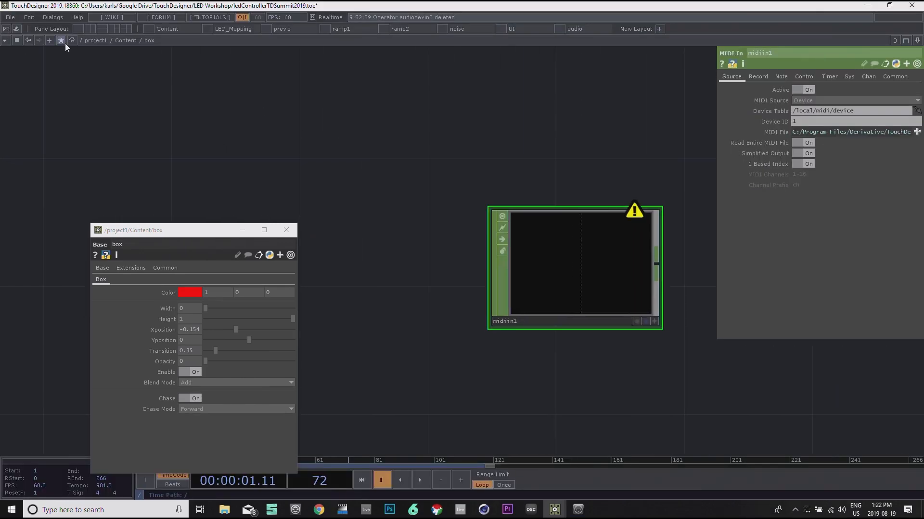
# Step: Open the MIDI Device Mapper and delete all three existing device mappings
pyautogui.click(53, 18)
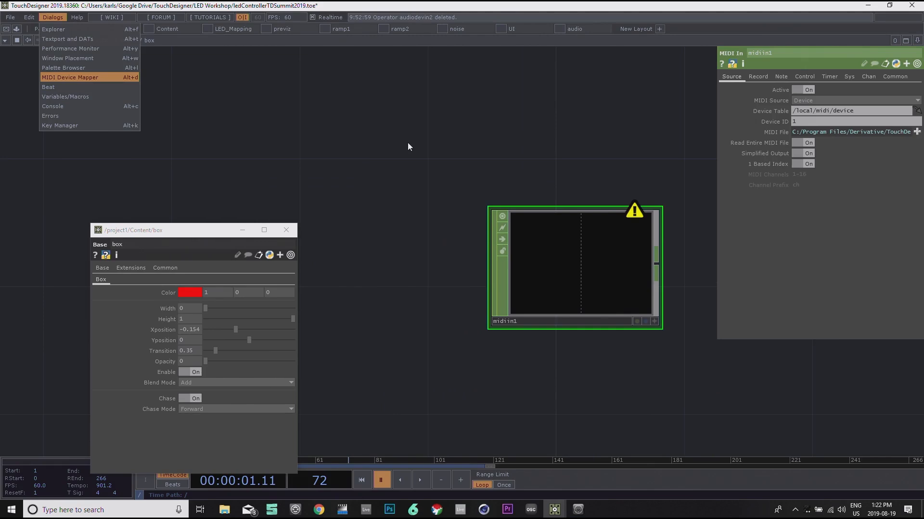
pyautogui.moveTo(453, 126); pyautogui.dragTo(476, 122)
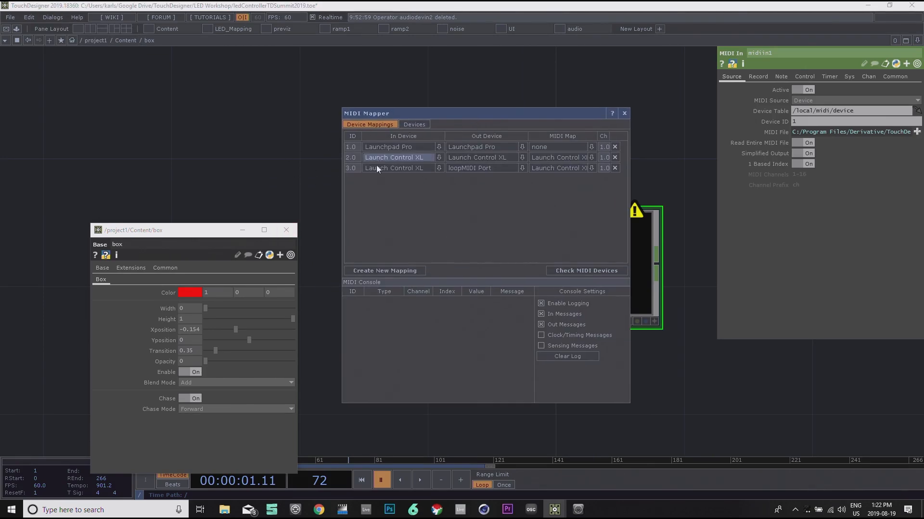
pyautogui.click(614, 168)
pyautogui.click(614, 157)
pyautogui.click(615, 147)
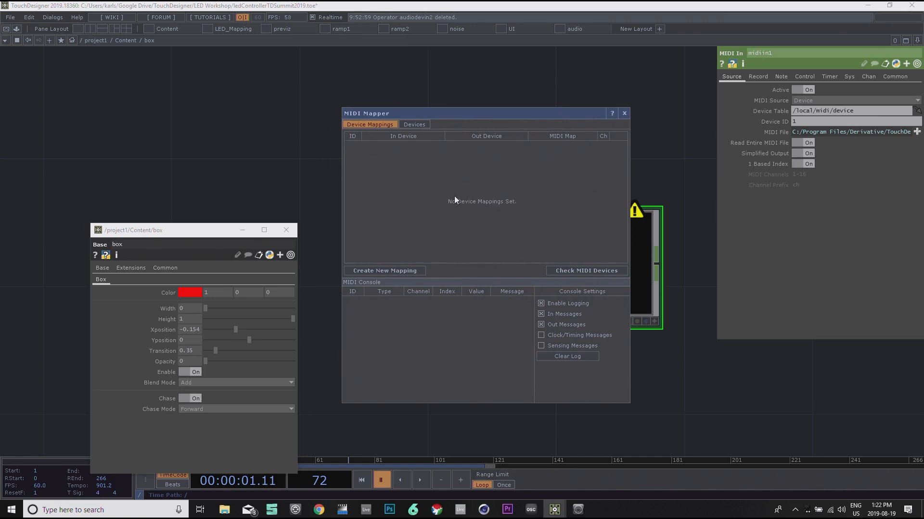
# Step: Create a new MIDI device mapping with Launch Control XL as its in device
pyautogui.click(404, 271)
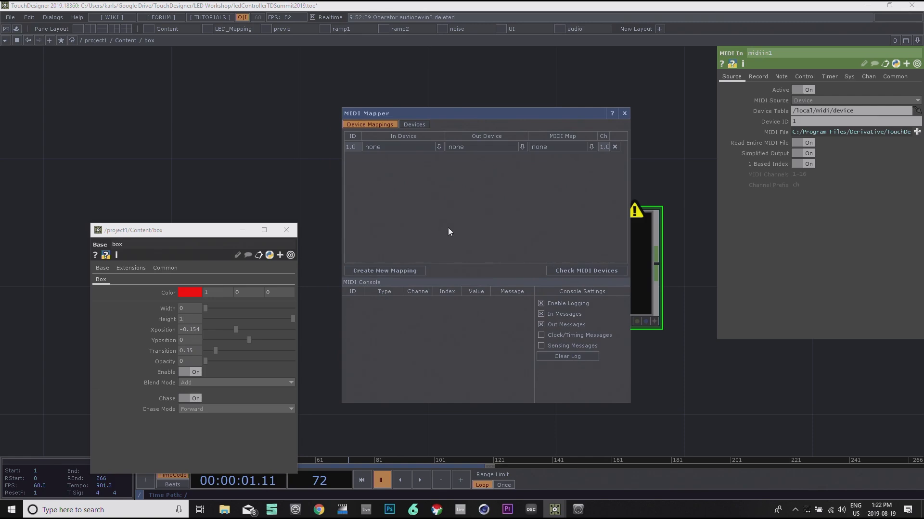
pyautogui.click(438, 146)
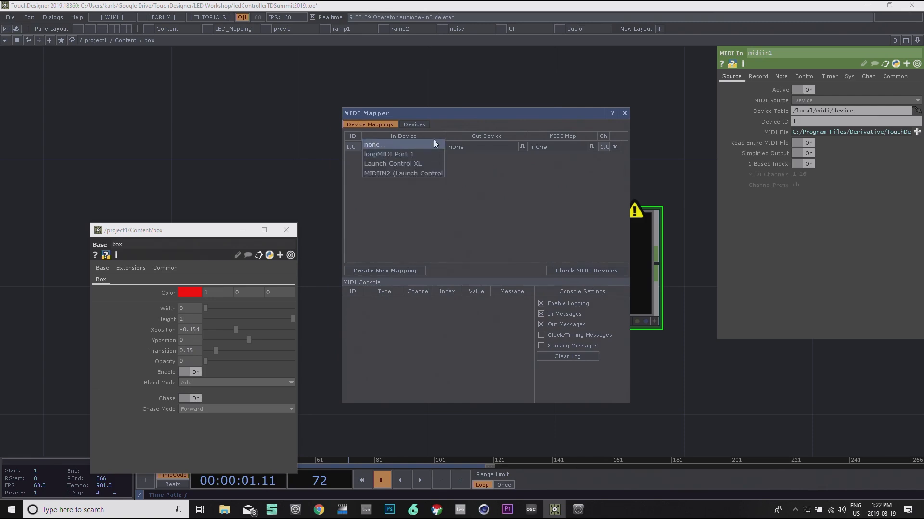
pyautogui.click(403, 164)
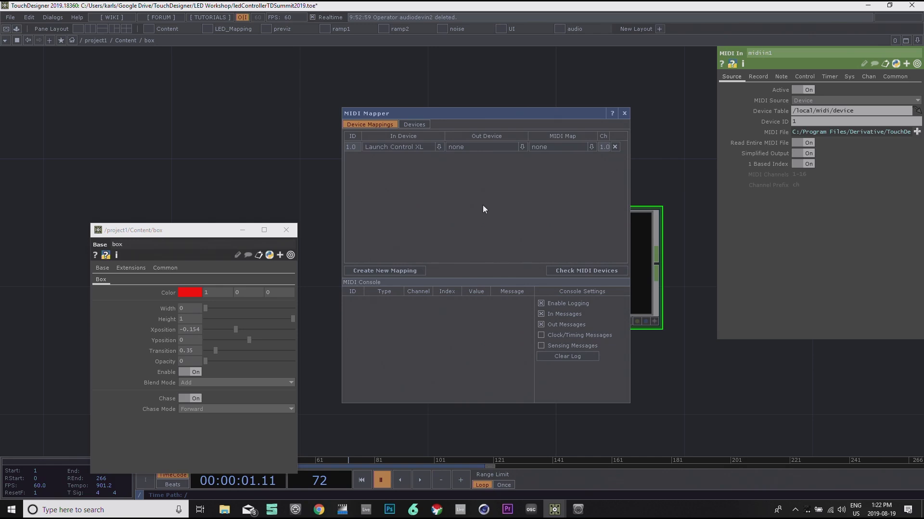
pyautogui.moveTo(539, 114)
pyautogui.mouseDown()
pyautogui.moveTo(480, 105)
pyautogui.moveTo(541, 102)
pyautogui.mouseUp()
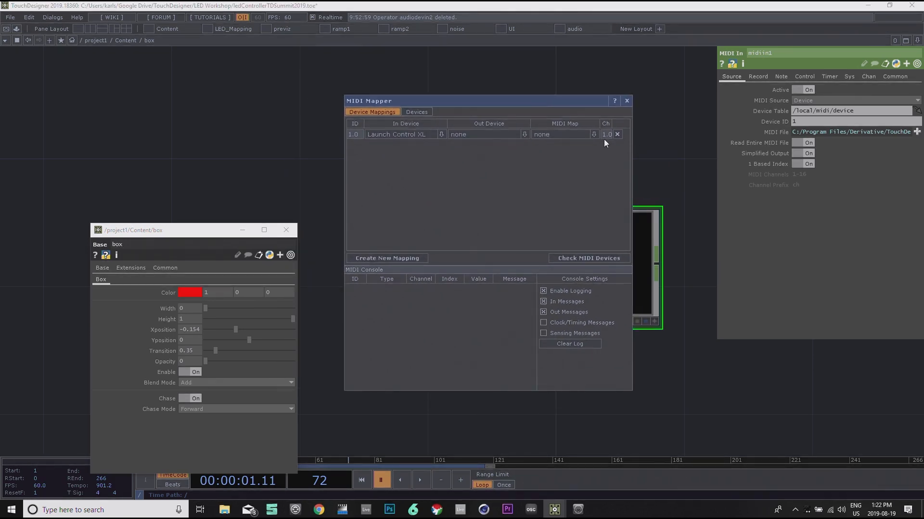
pyautogui.moveTo(509, 106); pyautogui.dragTo(485, 114)
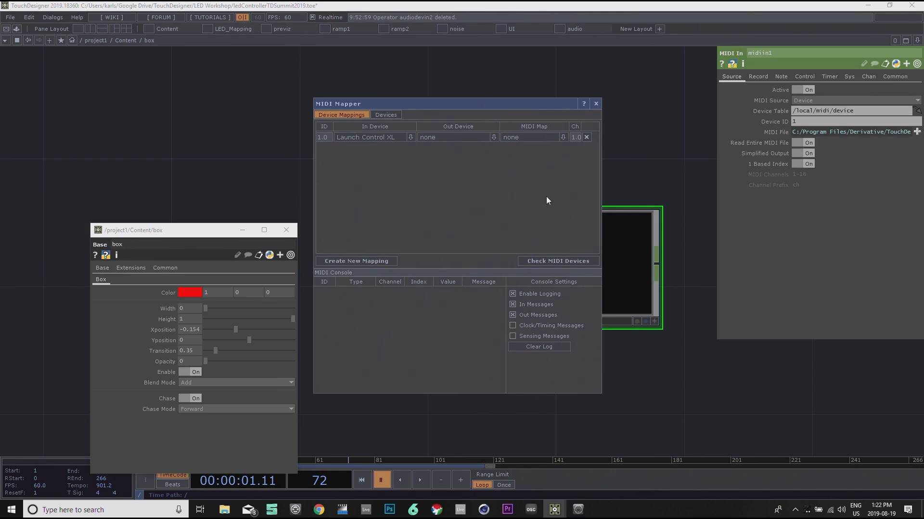
# Step: Go up to the project1 network and close the floating box parameters and the MIDI Mapper
pyautogui.moveTo(494, 111); pyautogui.dragTo(532, 220)
pyautogui.moveTo(508, 121); pyautogui.dragTo(583, 134)
pyautogui.scroll(-2, 287, 166)
pyautogui.click(96, 41)
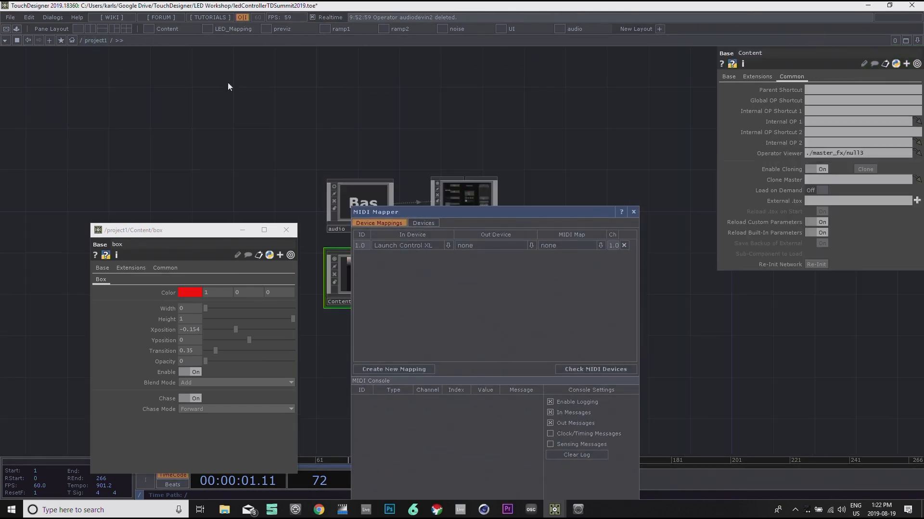
pyautogui.click(285, 227)
pyautogui.click(633, 212)
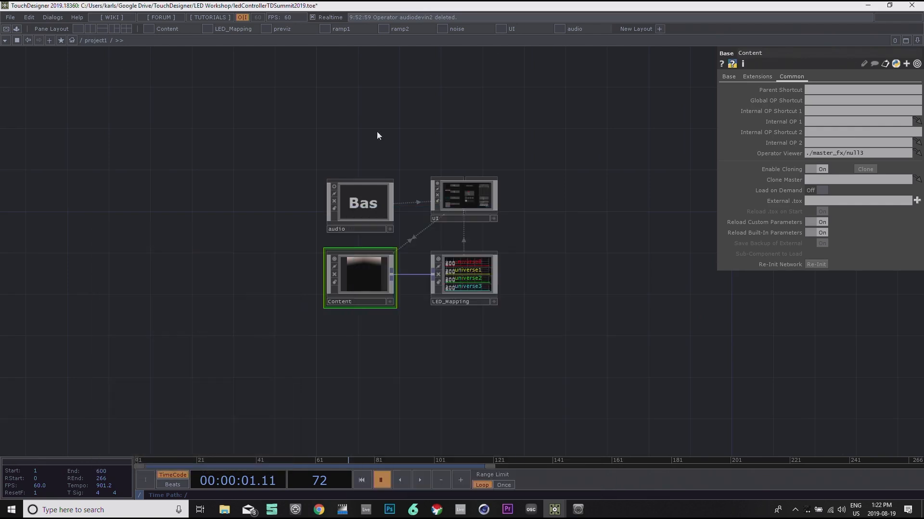
# Step: Go up to the root and into /local/midi to view the device table holding the mapping
pyautogui.press('h')
pyautogui.press('u')
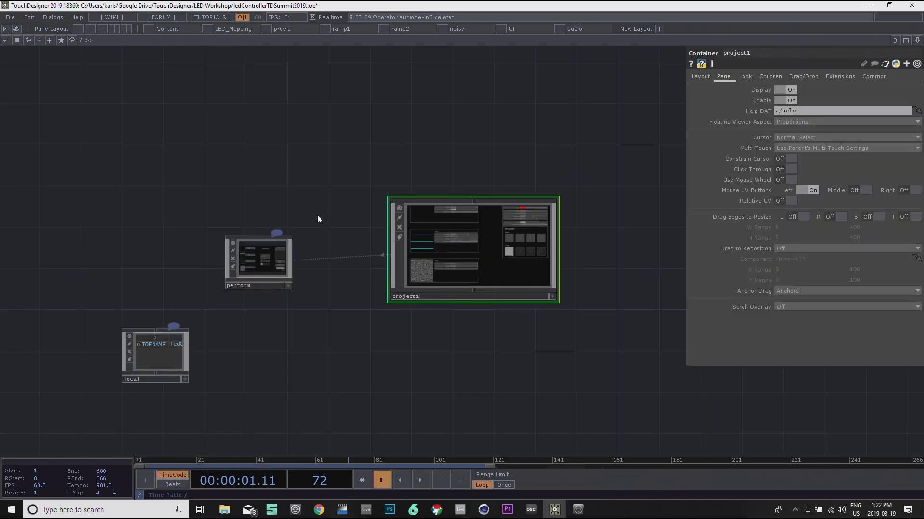
pyautogui.doubleClick(280, 290)
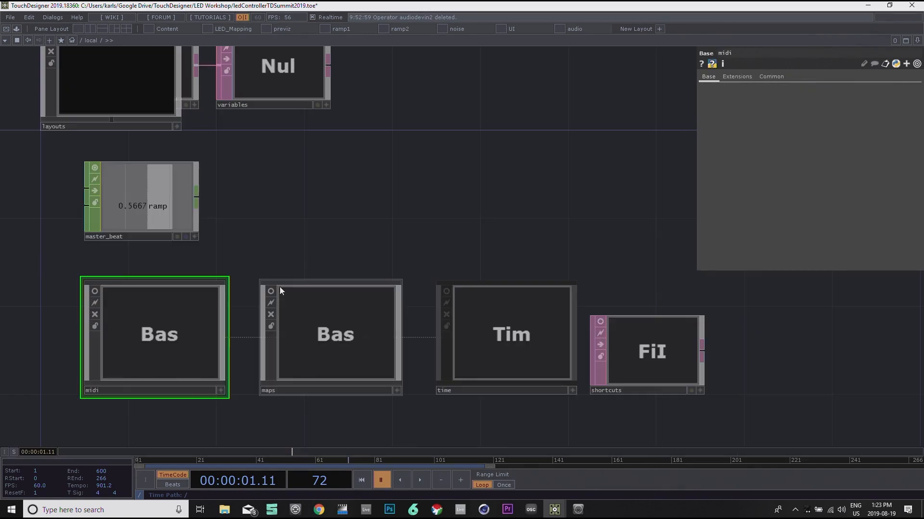
pyautogui.moveTo(456, 227); pyautogui.dragTo(520, 216)
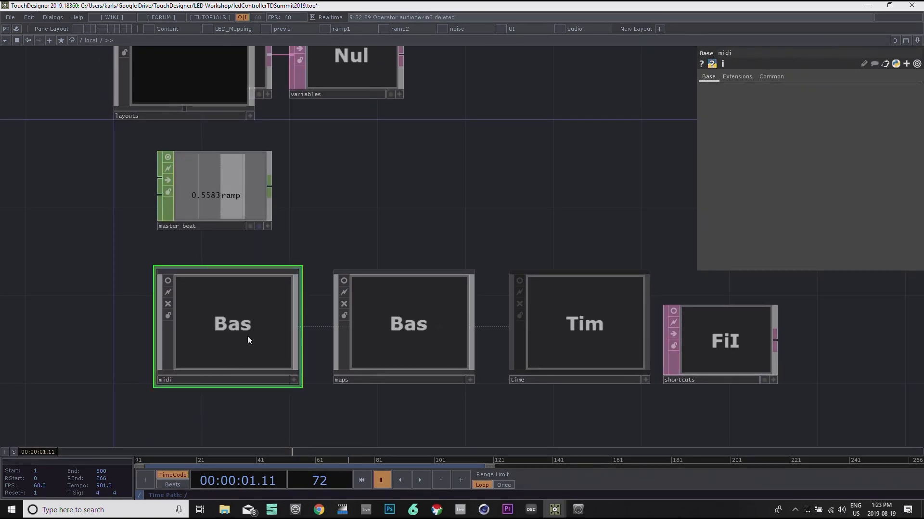
pyautogui.doubleClick(247, 336)
pyautogui.moveTo(494, 334); pyautogui.dragTo(584, 324)
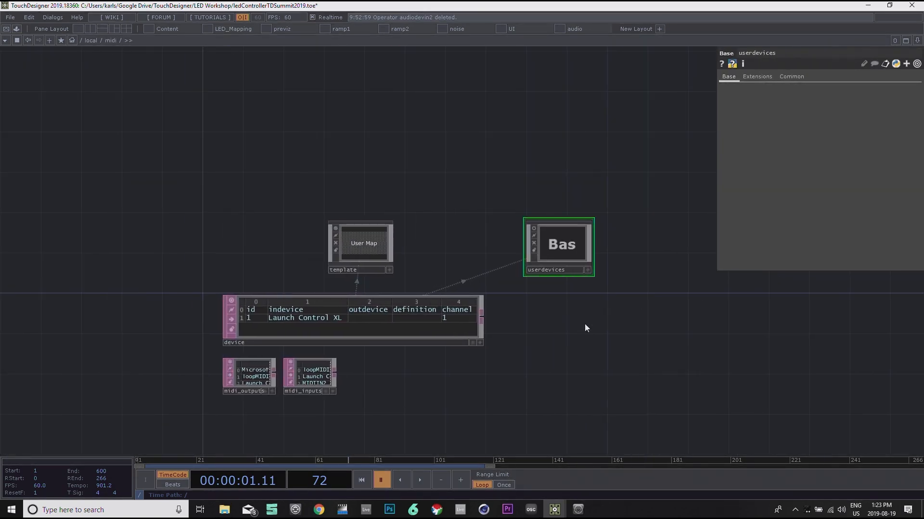
# Step: Look inside the userdevices base and its User Map template, then return to the userdevices network
pyautogui.doubleClick(572, 246)
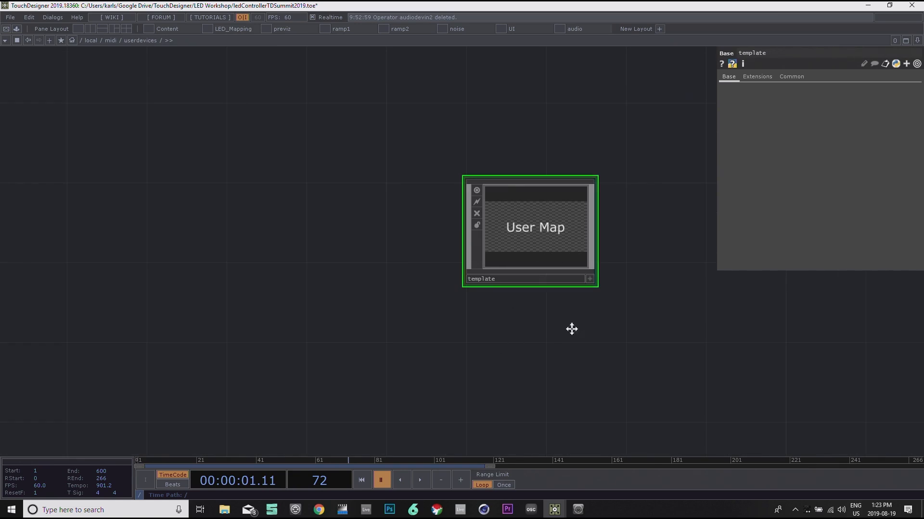
pyautogui.moveTo(573, 329); pyautogui.dragTo(512, 342)
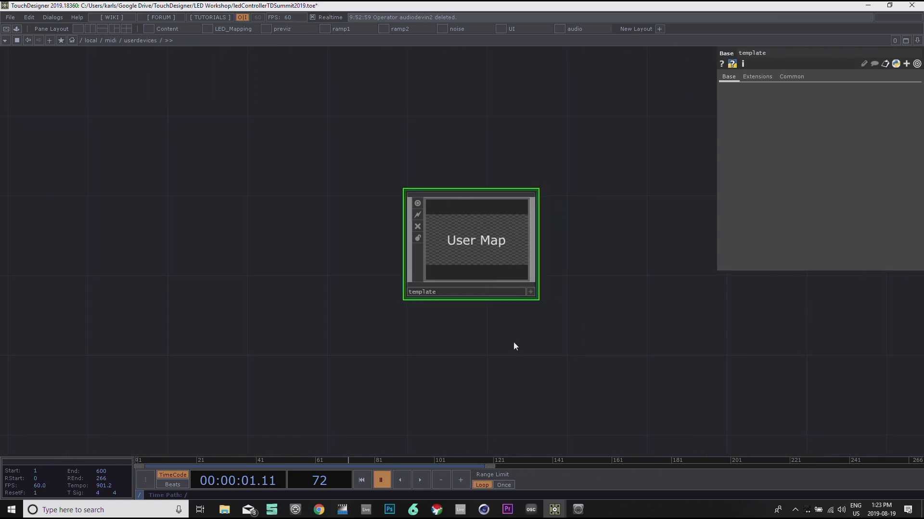
pyautogui.doubleClick(474, 250)
pyautogui.press('u')
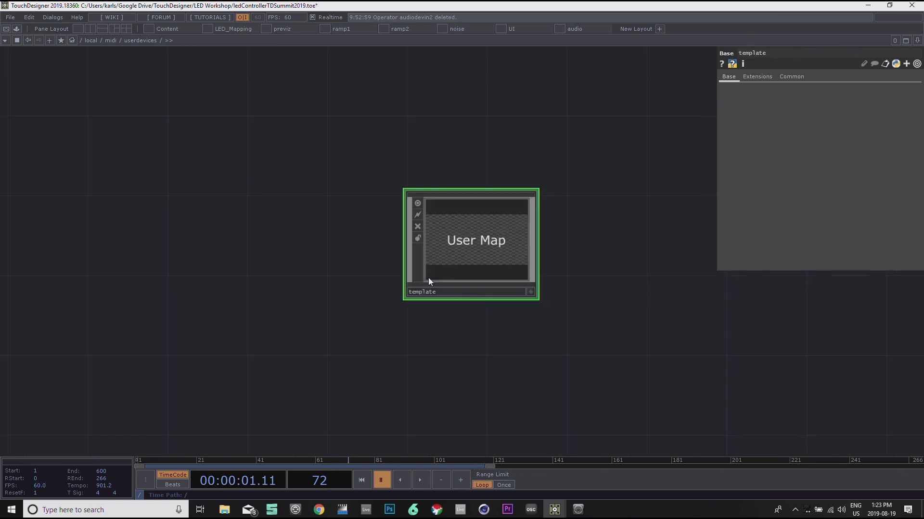
pyautogui.moveTo(587, 246); pyautogui.dragTo(497, 251)
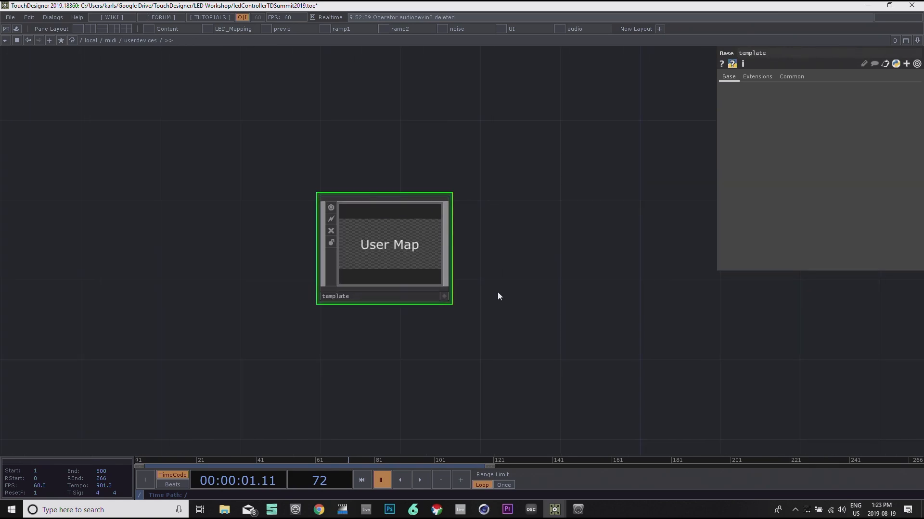
pyautogui.scroll(-2, 497, 293)
pyautogui.moveTo(556, 307); pyautogui.dragTo(485, 285)
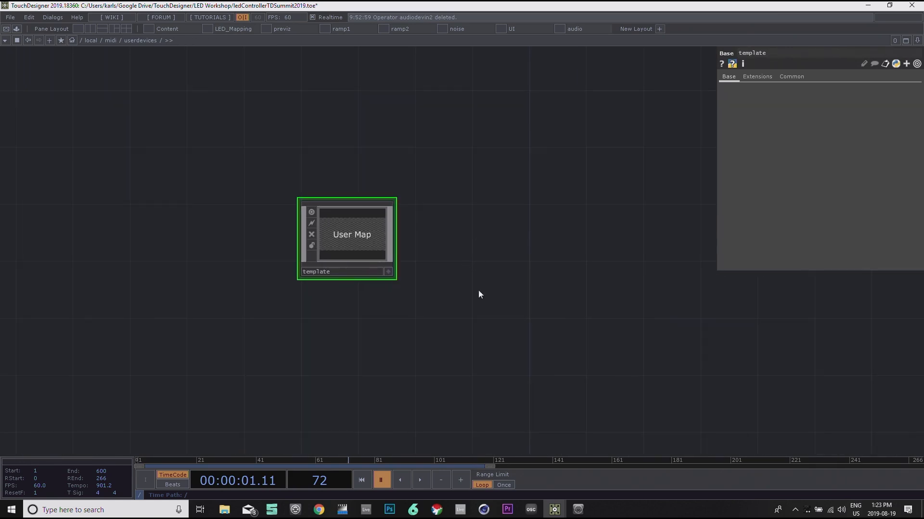
# Step: Go back up to the root network, then into project1, Content and the box component to reach its MIDI In CHOP
pyautogui.press('u')
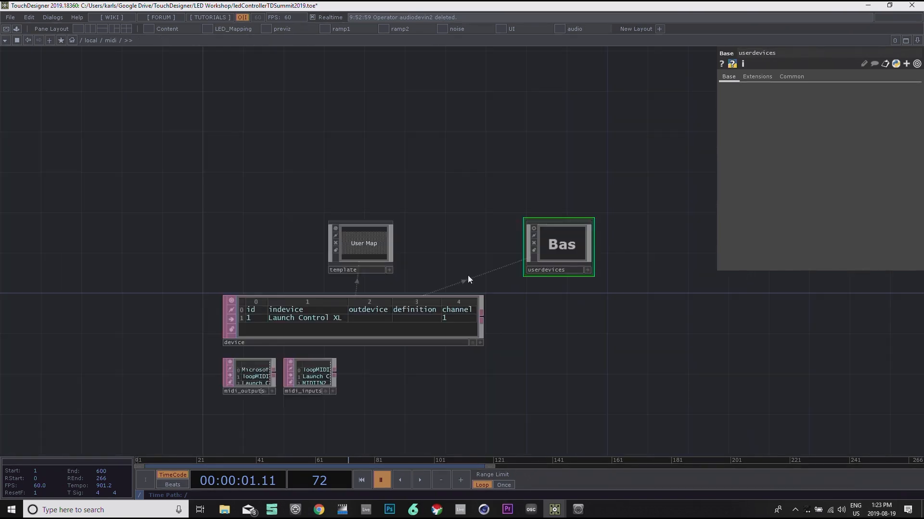
pyautogui.moveTo(443, 196); pyautogui.dragTo(461, 171)
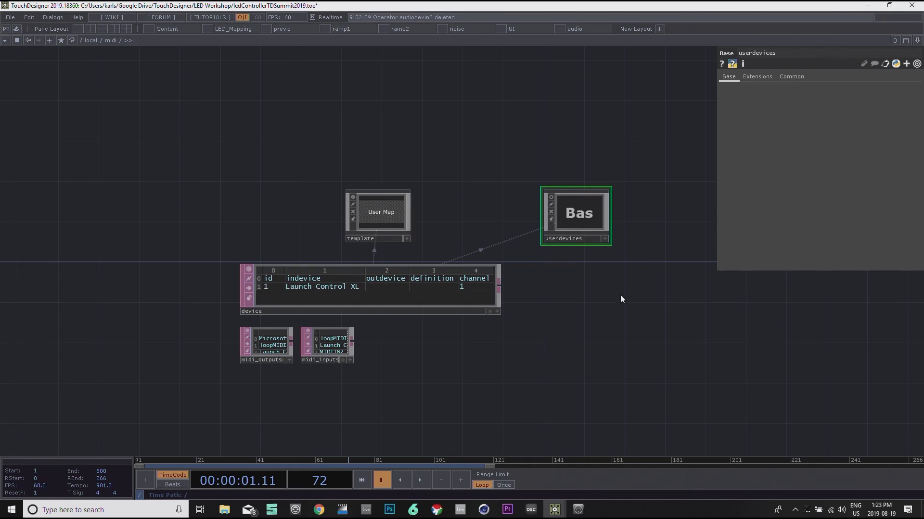
pyautogui.press('u')
pyautogui.press('u')
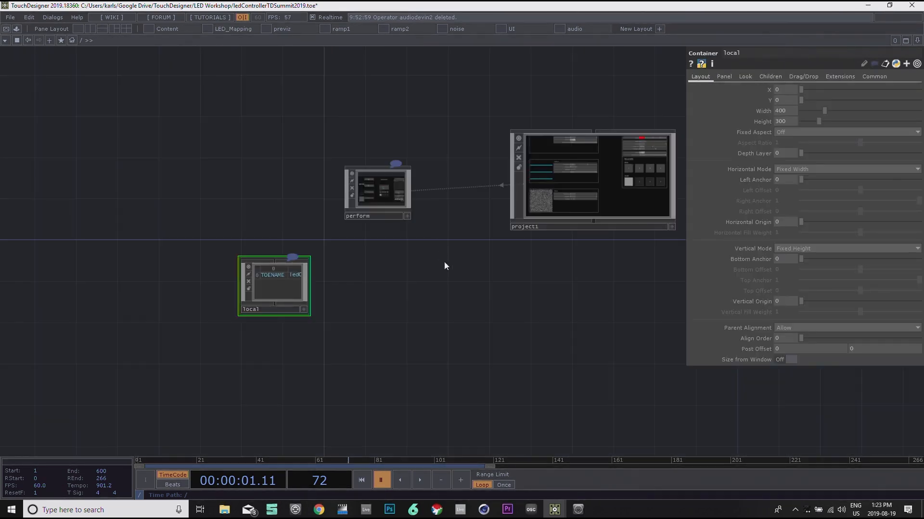
pyautogui.click(565, 237)
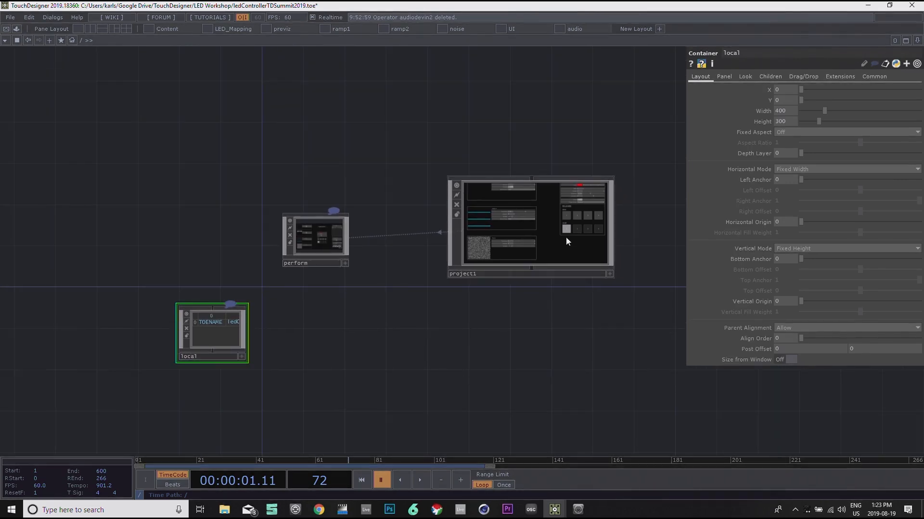
pyautogui.press('i')
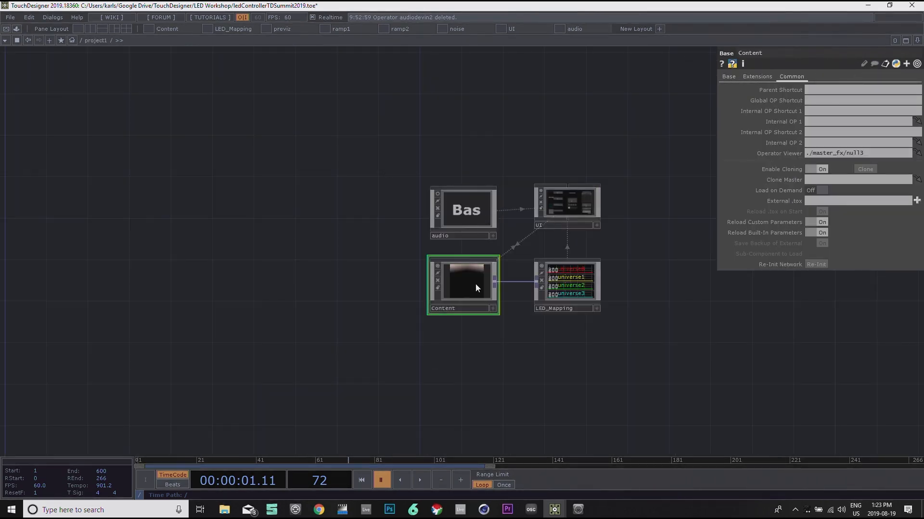
pyautogui.press('i')
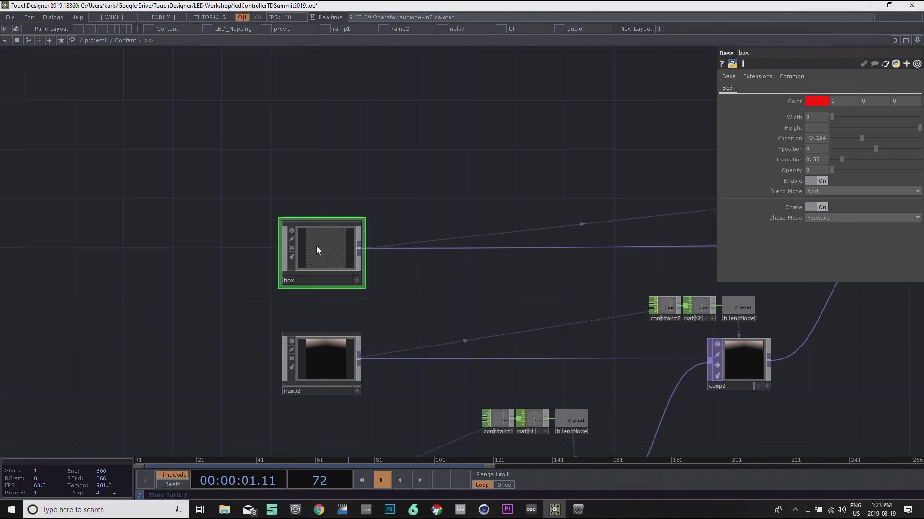
pyautogui.press('i')
pyautogui.moveTo(562, 301); pyautogui.dragTo(294, 223)
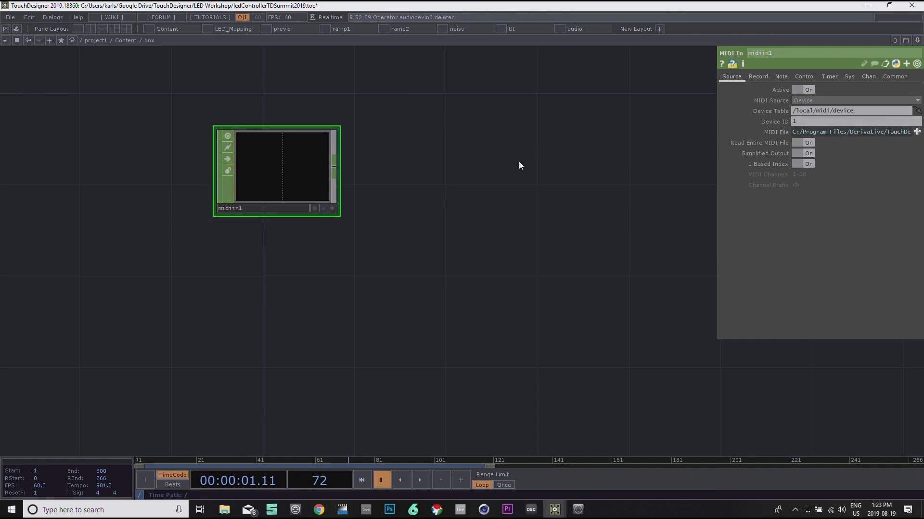
pyautogui.moveTo(519, 163); pyautogui.dragTo(570, 189)
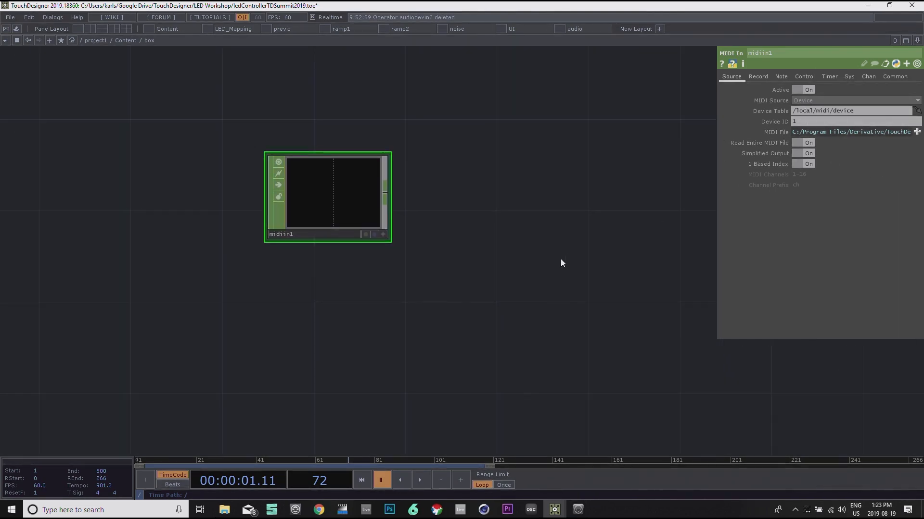
# Step: Resume timeline playback and examine the incoming controller channels on the MIDI In CHOP
pyautogui.press('space')
pyautogui.moveTo(412, 213); pyautogui.dragTo(497, 277)
pyautogui.scroll(5, 421, 266)
pyautogui.scroll(1, 422, 266)
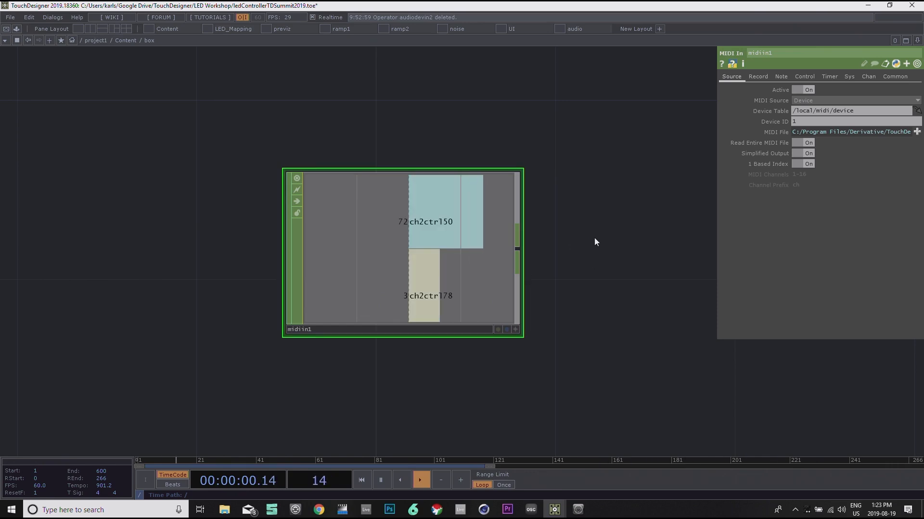
pyautogui.moveTo(598, 206); pyautogui.dragTo(455, 227)
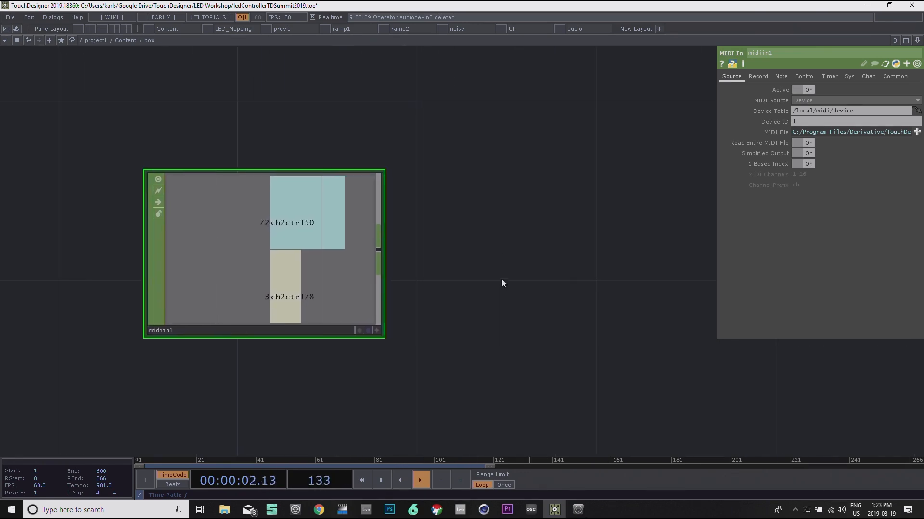
# Step: Review the parameter expressions on the box Rectangle TOP at the start of the texture chain
pyautogui.scroll(-3, 511, 237)
pyautogui.moveTo(504, 371); pyautogui.dragTo(499, 231)
pyautogui.scroll(-4, 499, 230)
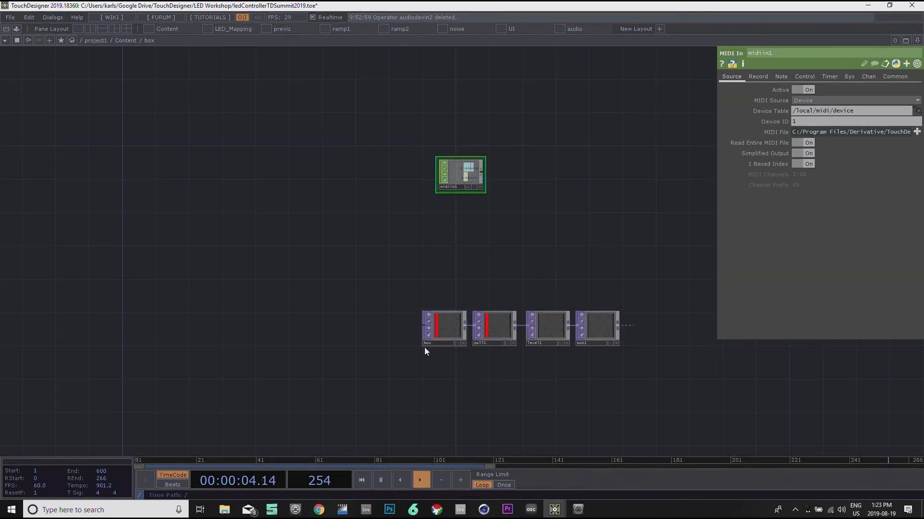
pyautogui.click(429, 337)
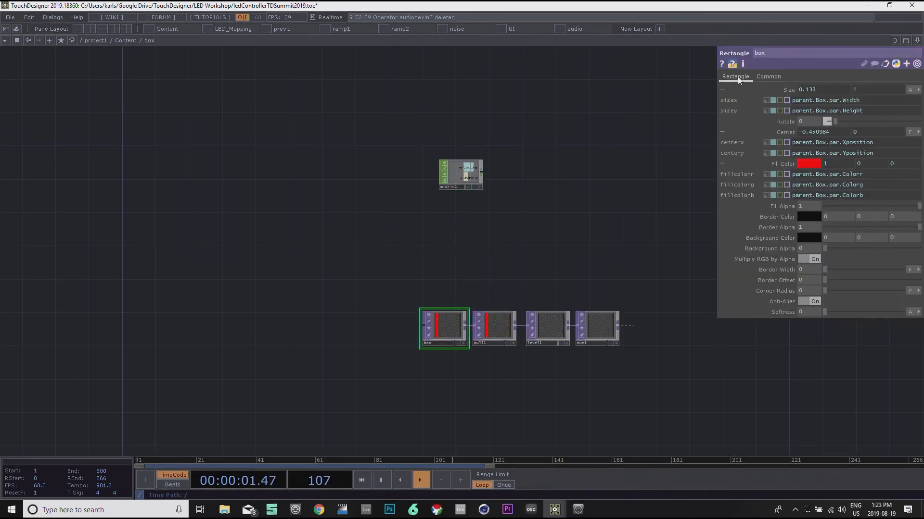
pyautogui.moveTo(598, 200); pyautogui.dragTo(523, 224)
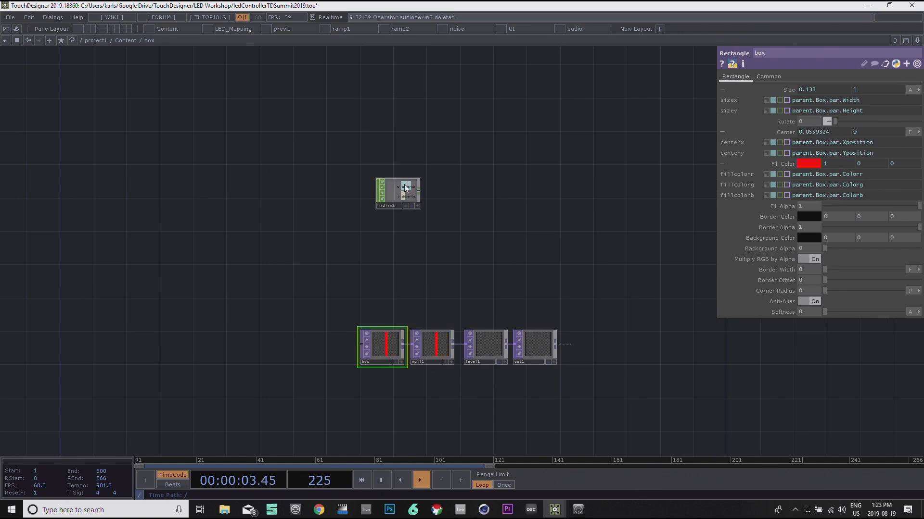
# Step: Attach a CHOP Execute DAT to the MIDI In CHOP and place it beside it, adjusting the MIDI In's position
pyautogui.moveTo(397, 183); pyautogui.dragTo(367, 190)
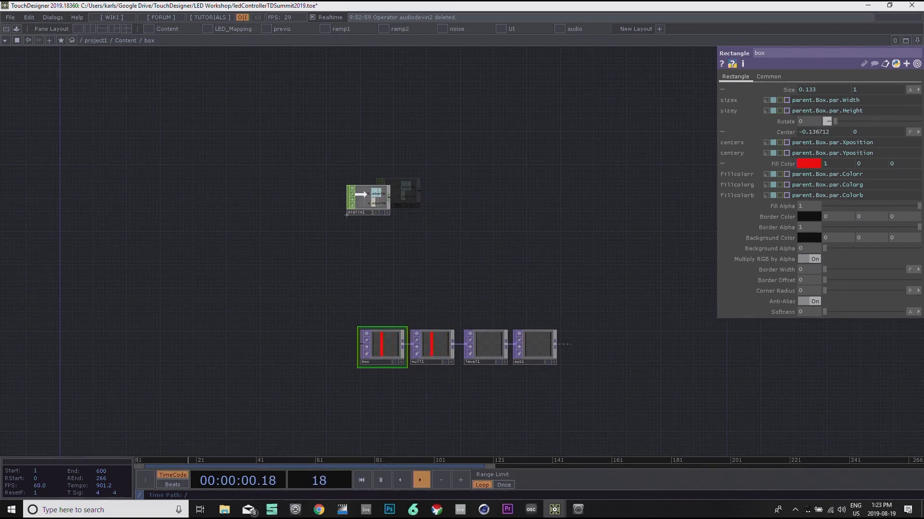
pyautogui.rightClick(389, 199)
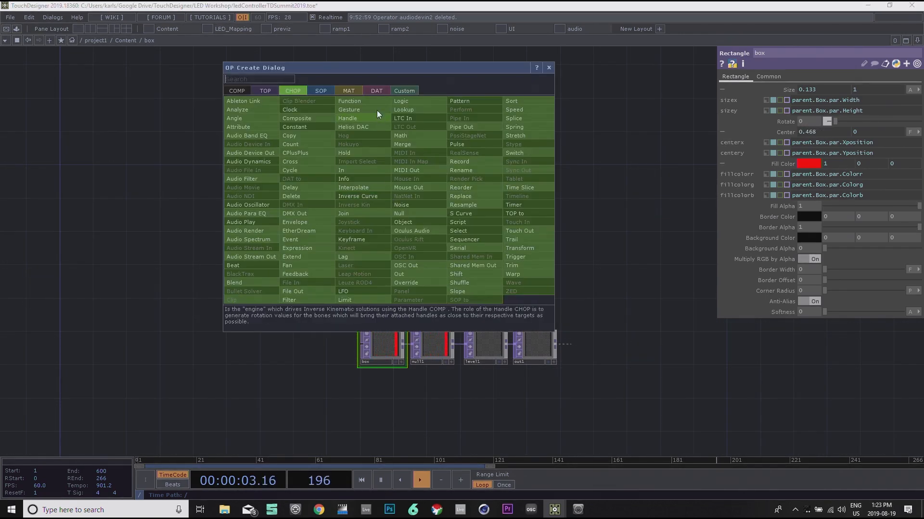
pyautogui.click(377, 90)
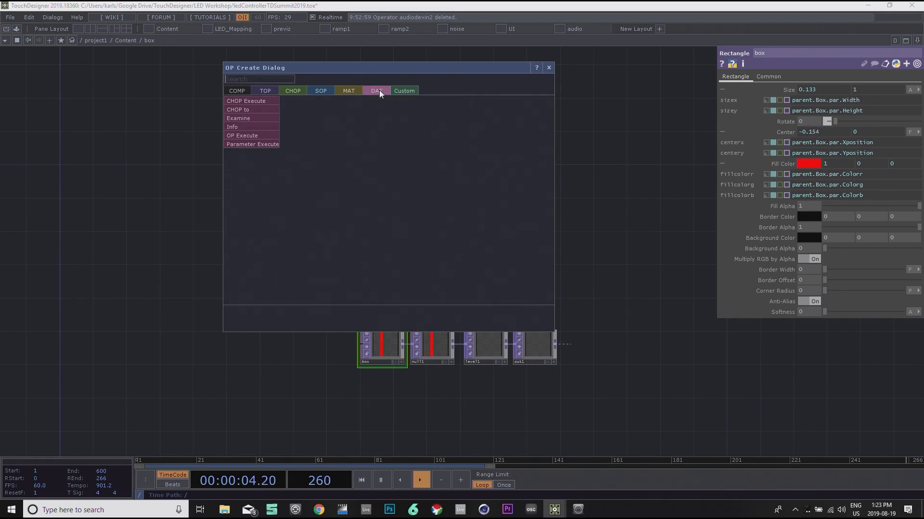
pyautogui.click(249, 100)
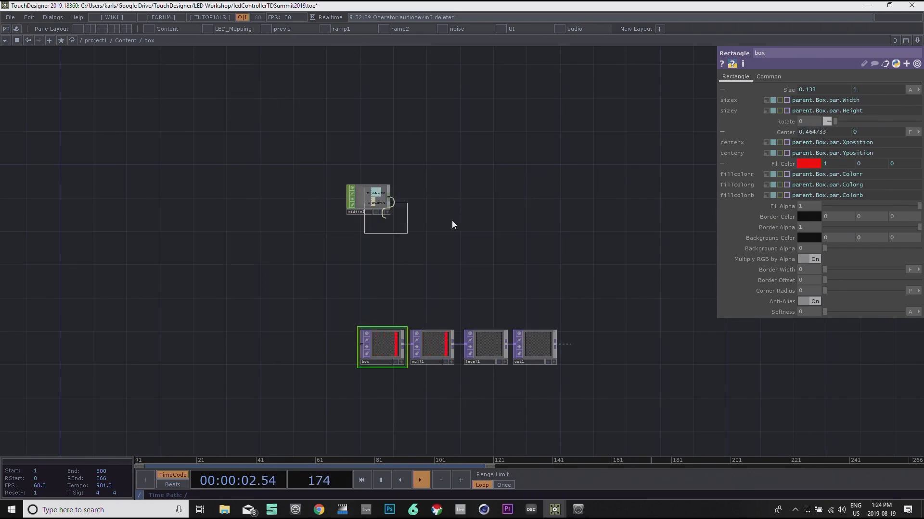
pyautogui.click(476, 200)
pyautogui.scroll(5, 395, 207)
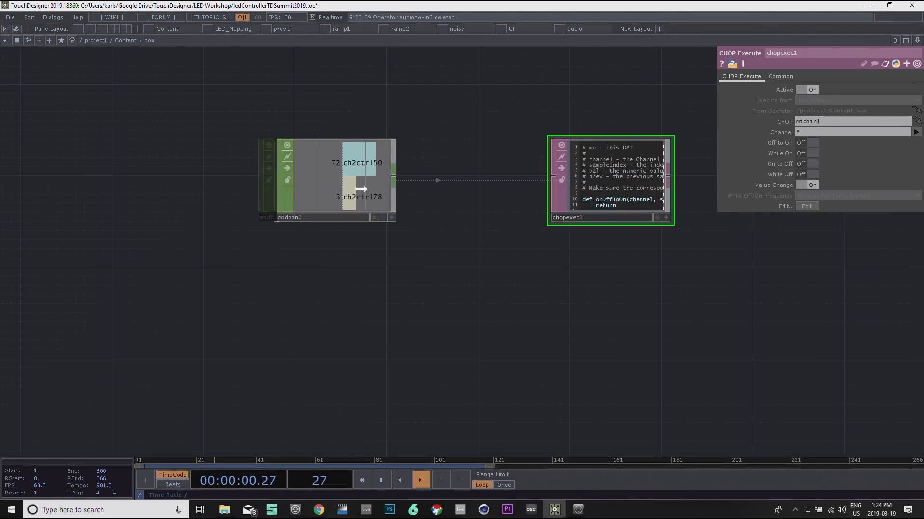
pyautogui.moveTo(361, 189); pyautogui.dragTo(404, 190)
# Step: In the CHOP Execute DAT's onValueChange function, add the condition if channel.name == 'ch2ctrl50': above the return
pyautogui.scroll(2, 401, 191)
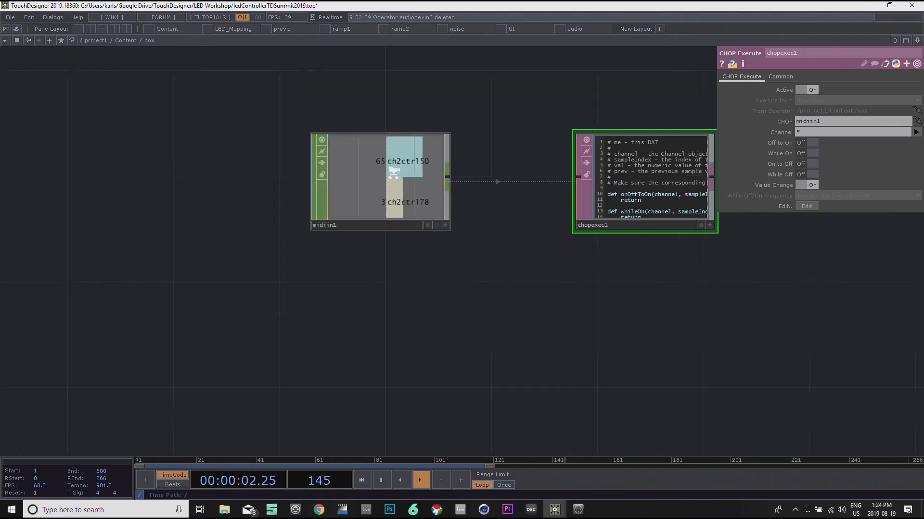
pyautogui.moveTo(394, 173); pyautogui.dragTo(569, 134, button='middle')
pyautogui.moveTo(569, 134); pyautogui.dragTo(375, 200)
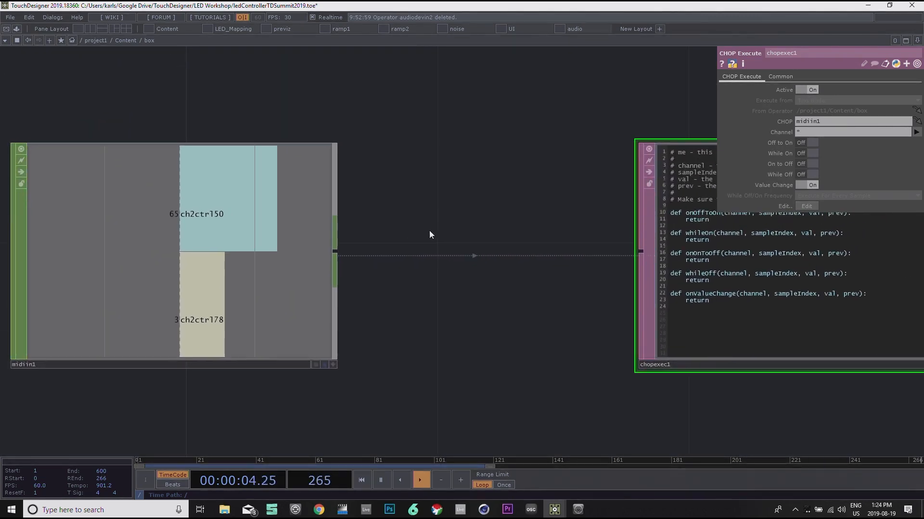
pyautogui.moveTo(784, 394); pyautogui.dragTo(604, 348)
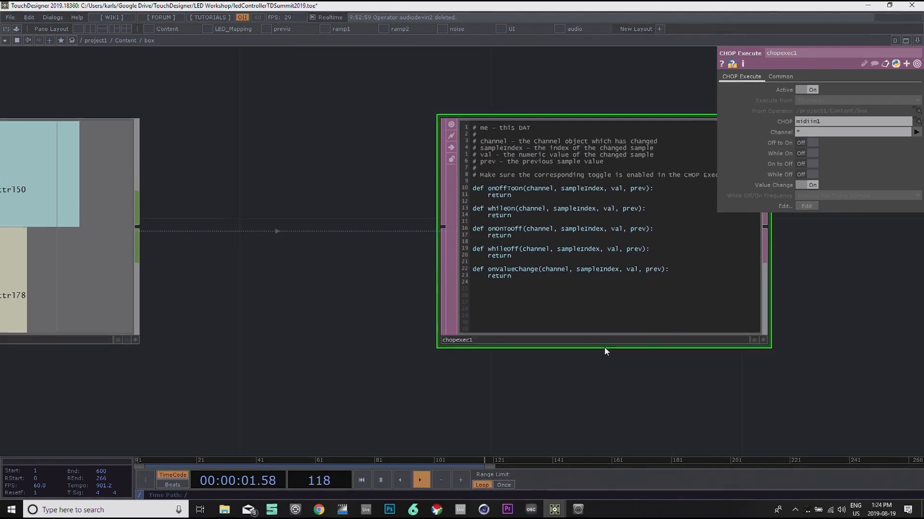
pyautogui.click(754, 341)
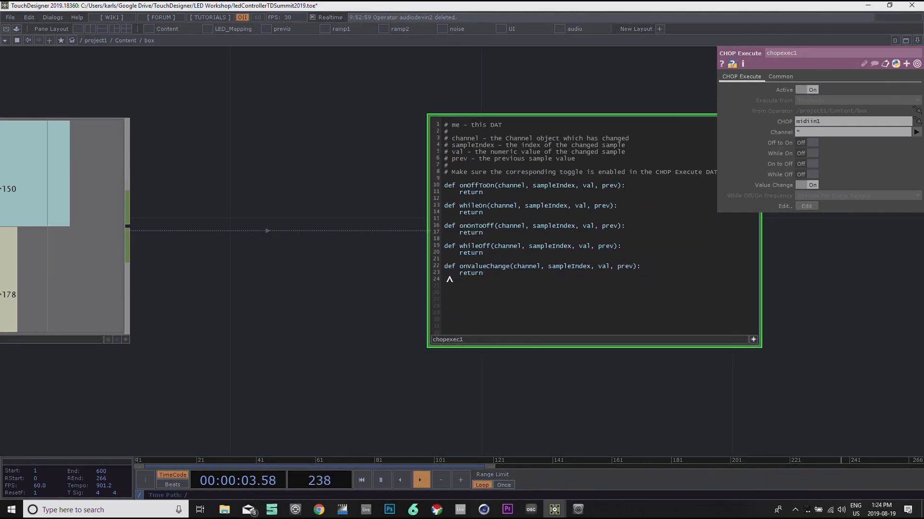
pyautogui.press('Return')
pyautogui.press('Return')
pyautogui.press('Return')
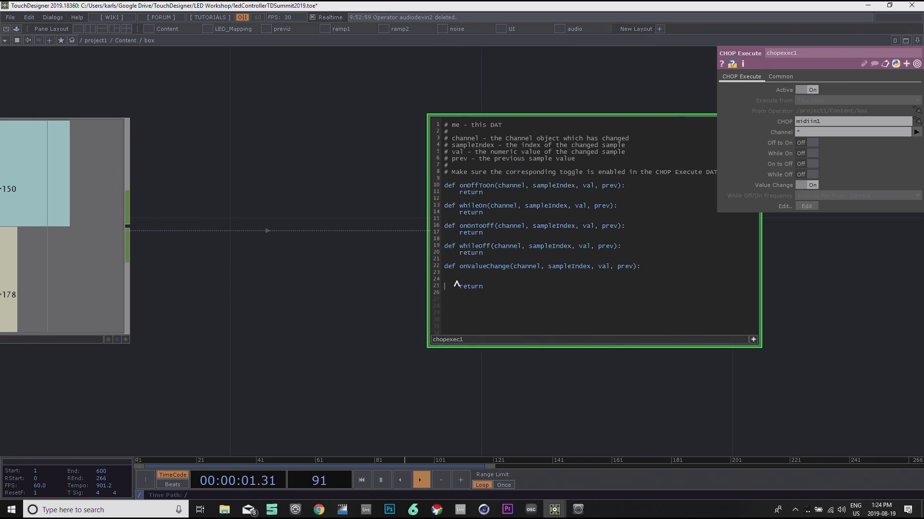
pyautogui.write('if channel.name')
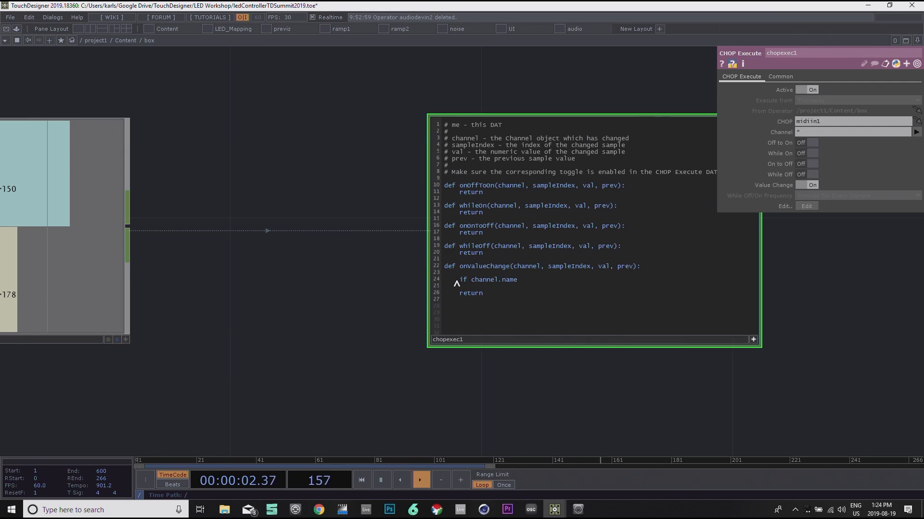
pyautogui.write(" == '':")
pyautogui.moveTo(307, 335); pyautogui.dragTo(470, 365)
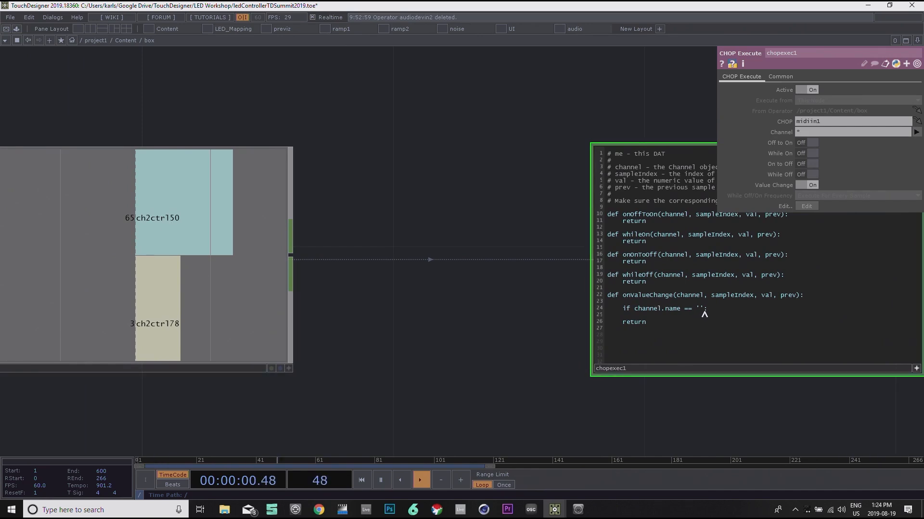
pyautogui.write('ch2ctr150')
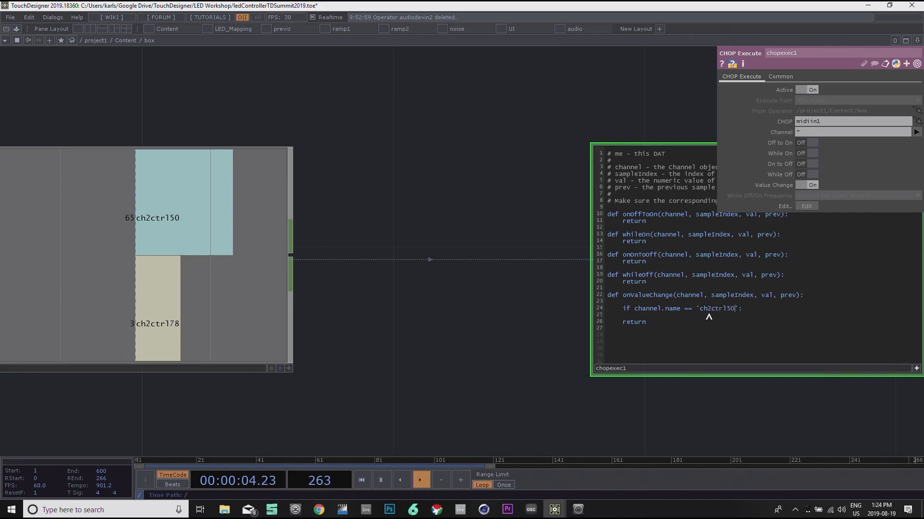
pyautogui.press('Return')
# Step: Inside the ch2ctrl50 condition, add the line parent.Box.par.Width = val
pyautogui.moveTo(499, 324); pyautogui.dragTo(443, 319)
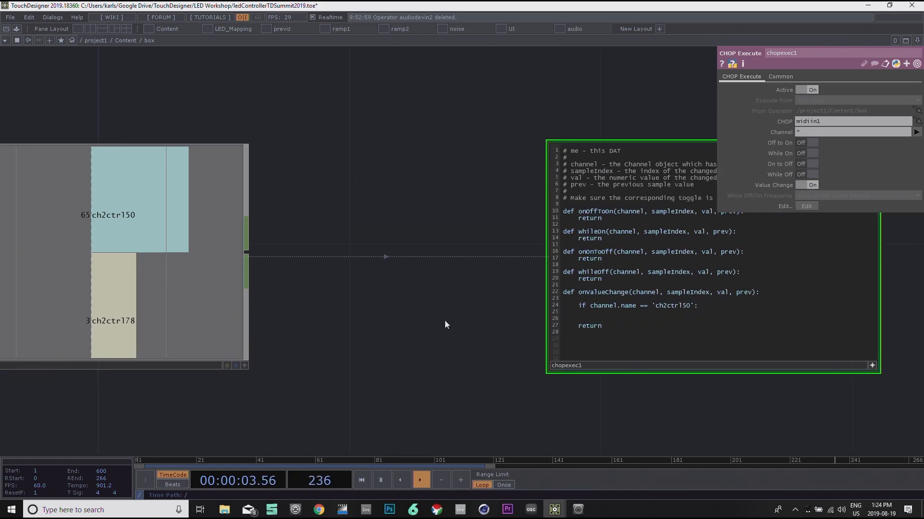
pyautogui.moveTo(700, 393); pyautogui.dragTo(649, 376)
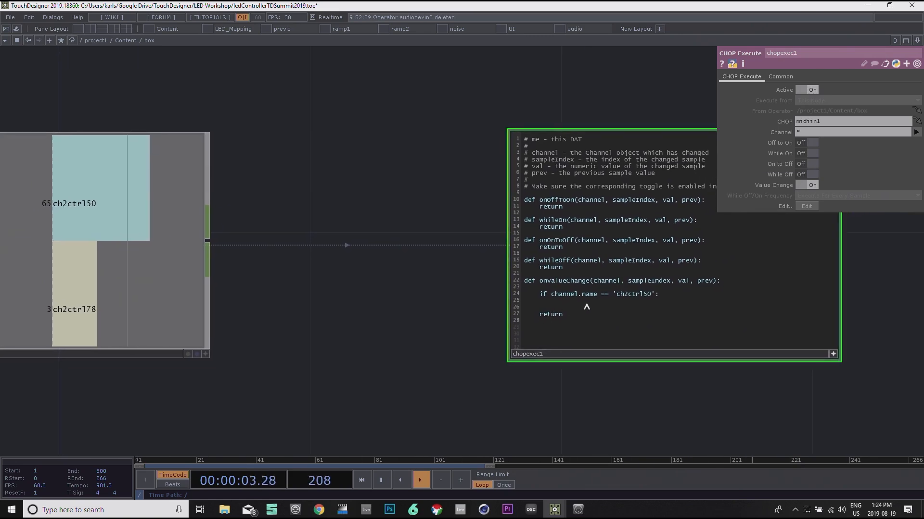
pyautogui.write('parent.Box.par')
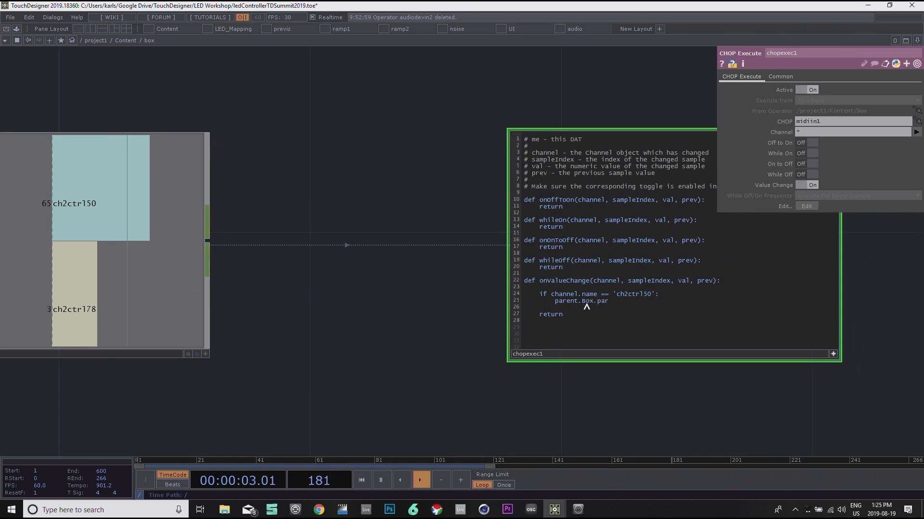
pyautogui.write('.width = val')
# Step: Select the box Rectangle TOP and check how its size responds to the MIDI controller
pyautogui.scroll(-3, 363, 296)
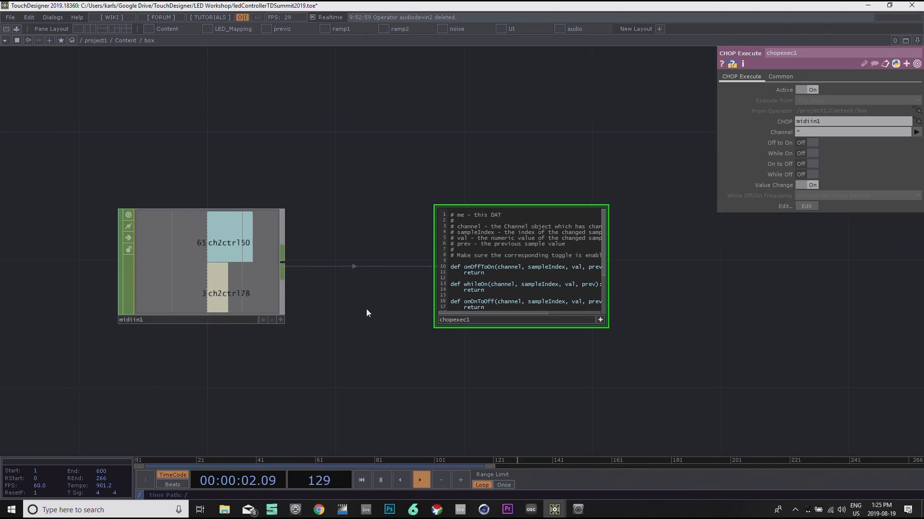
pyautogui.moveTo(391, 370); pyautogui.dragTo(436, 226)
pyautogui.scroll(-5, 427, 288)
pyautogui.scroll(5, 398, 310)
pyautogui.moveTo(411, 252); pyautogui.dragTo(412, 231)
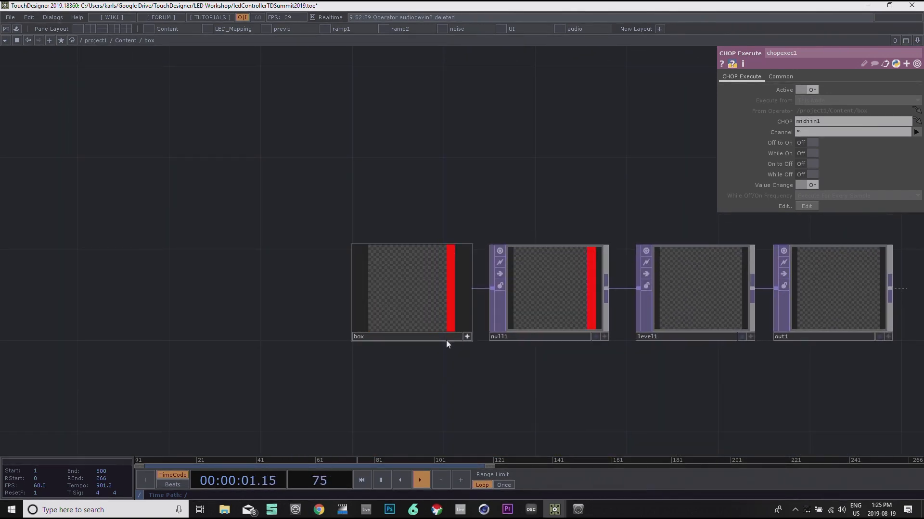
pyautogui.click(409, 301)
pyautogui.scroll(2, 457, 194)
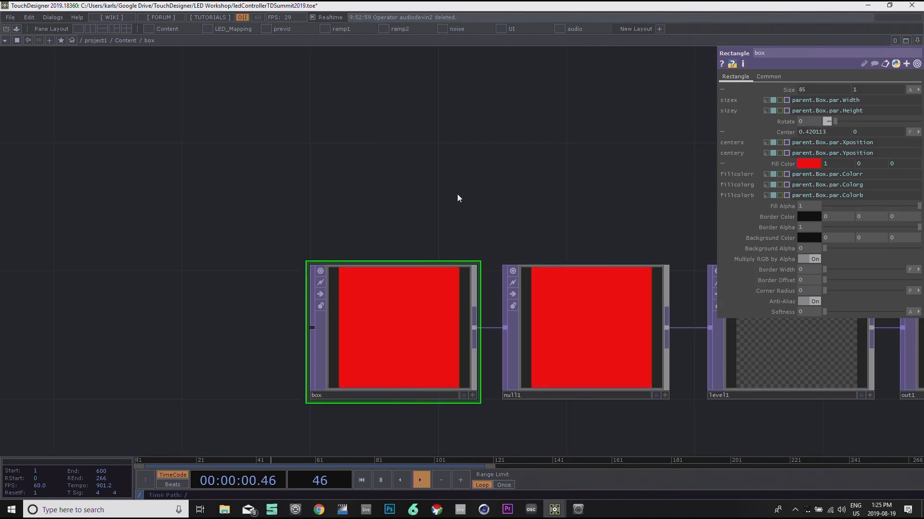
# Step: Move the MIDI In CHOP farther from the CHOP Execute DAT to make room between them
pyautogui.scroll(-4, 380, 246)
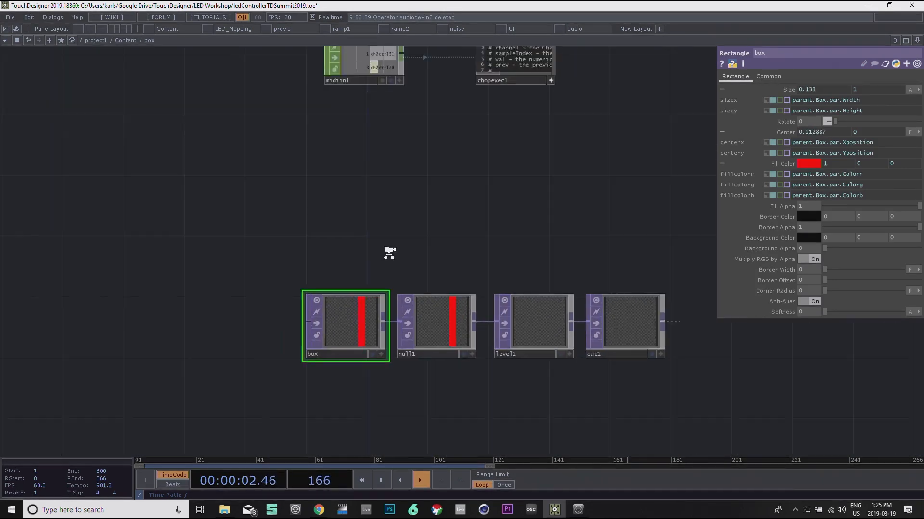
pyautogui.scroll(5, 369, 206)
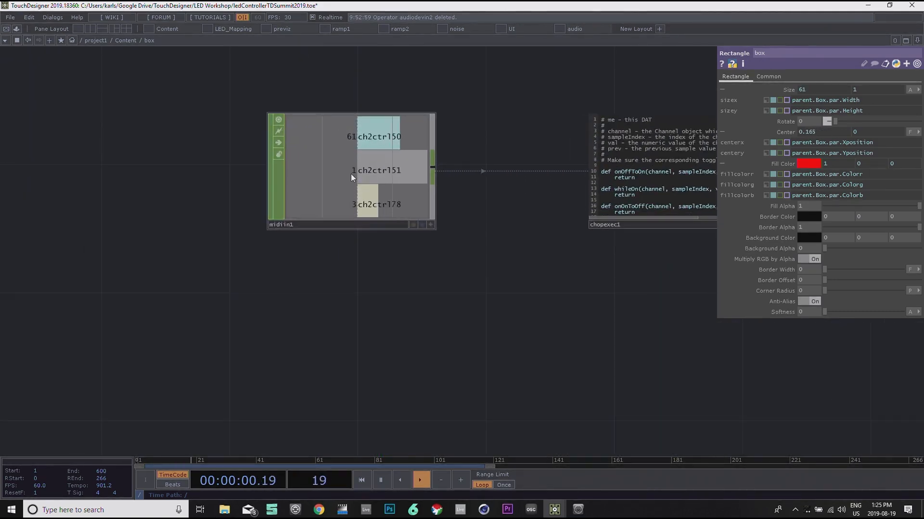
pyautogui.moveTo(351, 174); pyautogui.dragTo(165, 191)
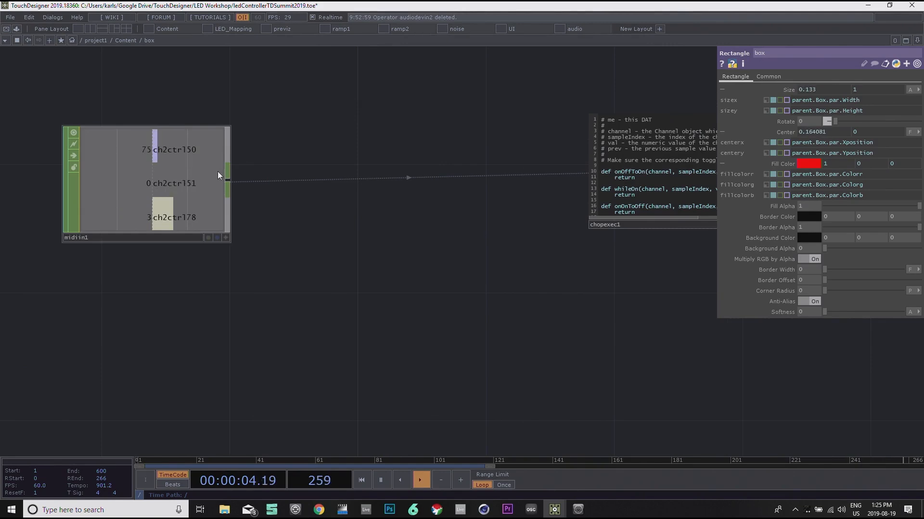
# Step: Insert a Math CHOP after the MIDI In CHOP and set its From Range maximum to 127
pyautogui.rightClick(229, 180)
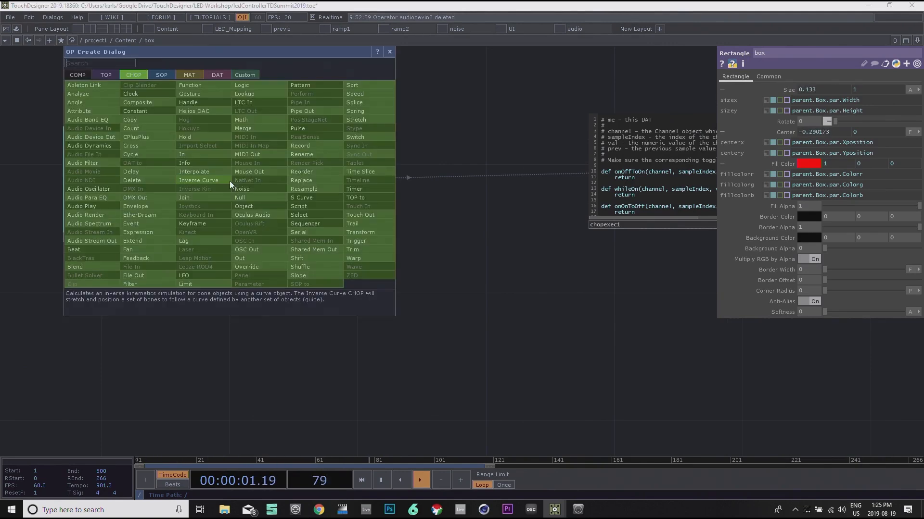
pyautogui.click(251, 119)
pyautogui.click(336, 188)
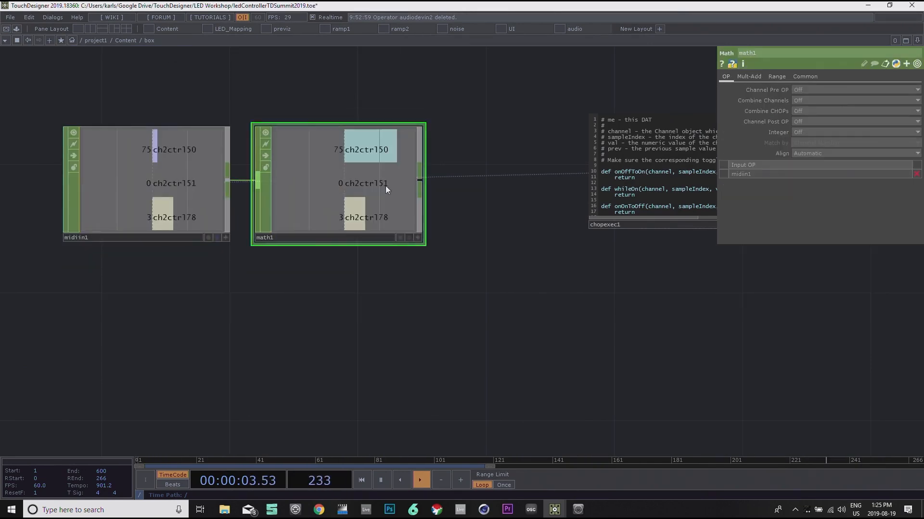
pyautogui.click(776, 77)
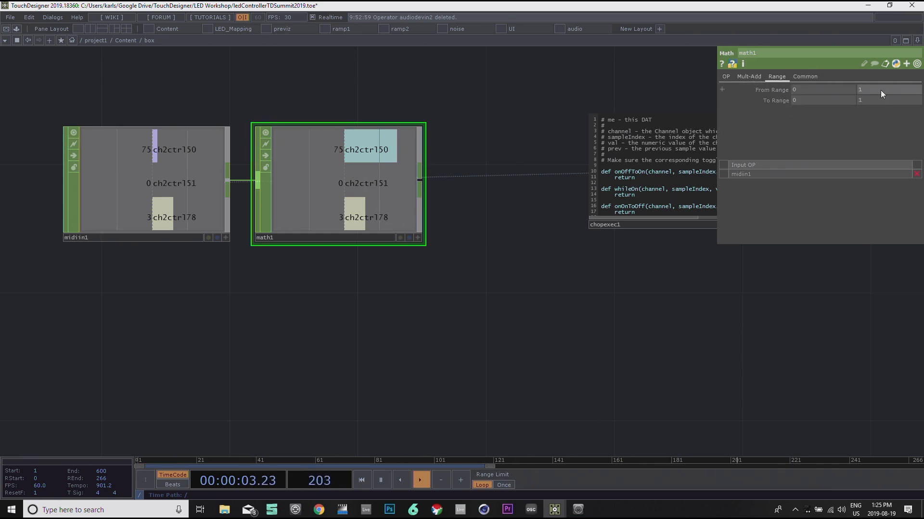
pyautogui.click(880, 90)
pyautogui.write('127')
pyautogui.press('Return')
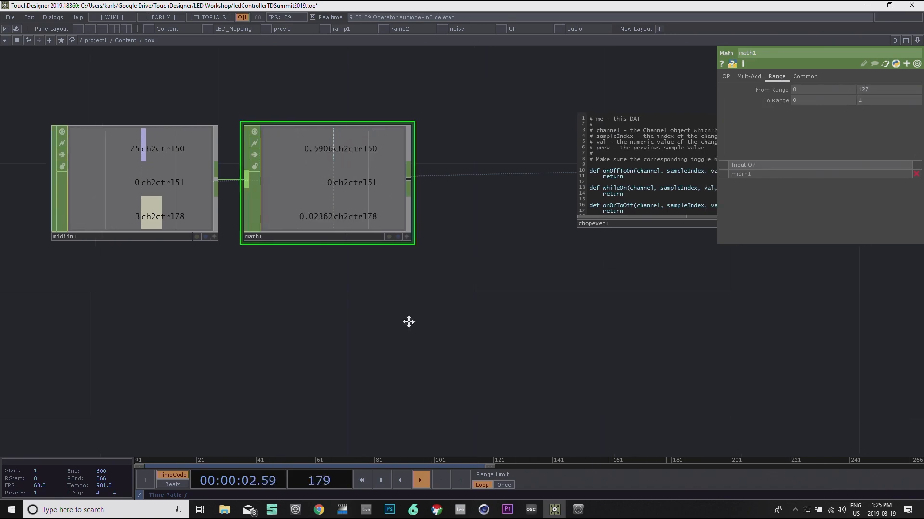
# Step: Add a Null CHOP after the Math CHOP and make it the CHOP Execute DAT's source, moving the DAT farther along for room
pyautogui.moveTo(666, 245)
pyautogui.mouseDown()
pyautogui.moveTo(569, 260)
pyautogui.moveTo(679, 250)
pyautogui.mouseUp()
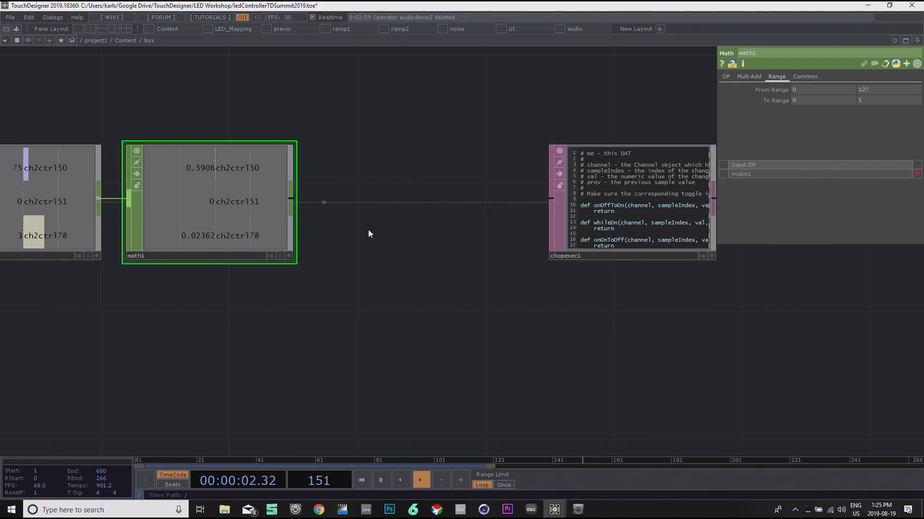
pyautogui.rightClick(292, 198)
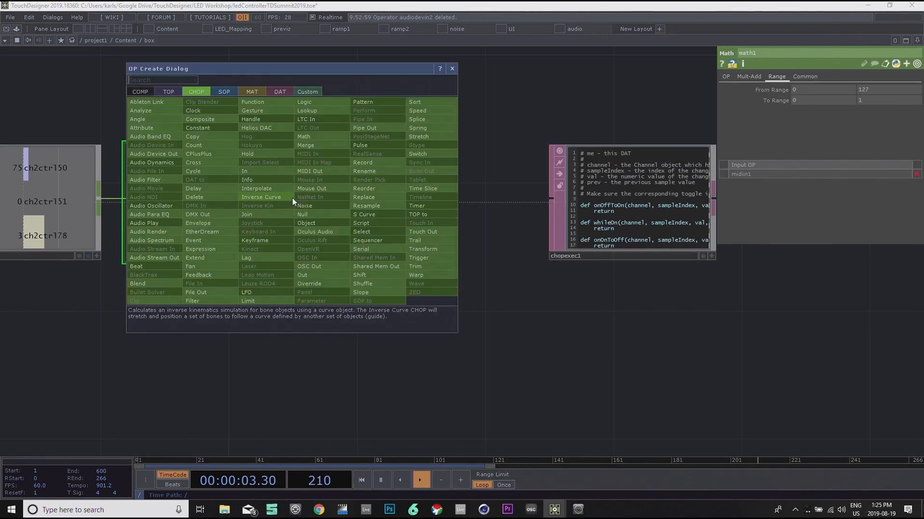
pyautogui.click(315, 212)
pyautogui.click(414, 200)
pyautogui.moveTo(647, 209); pyautogui.dragTo(699, 209)
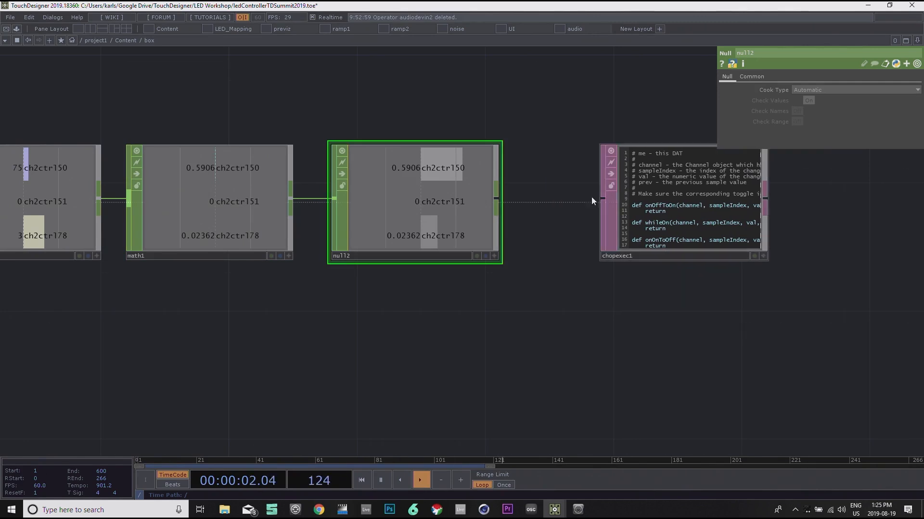
pyautogui.moveTo(458, 202); pyautogui.dragTo(637, 177)
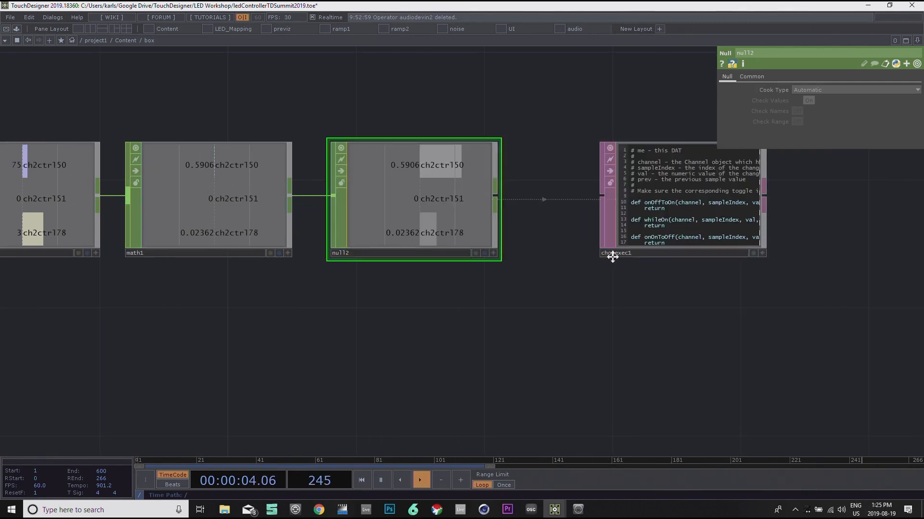
# Step: Check how the box's width responds to the MIDI controller on the Rectangle TOP and in the fullscreen LED controller interface
pyautogui.scroll(-3, 613, 254)
pyautogui.moveTo(491, 298); pyautogui.dragTo(467, 120)
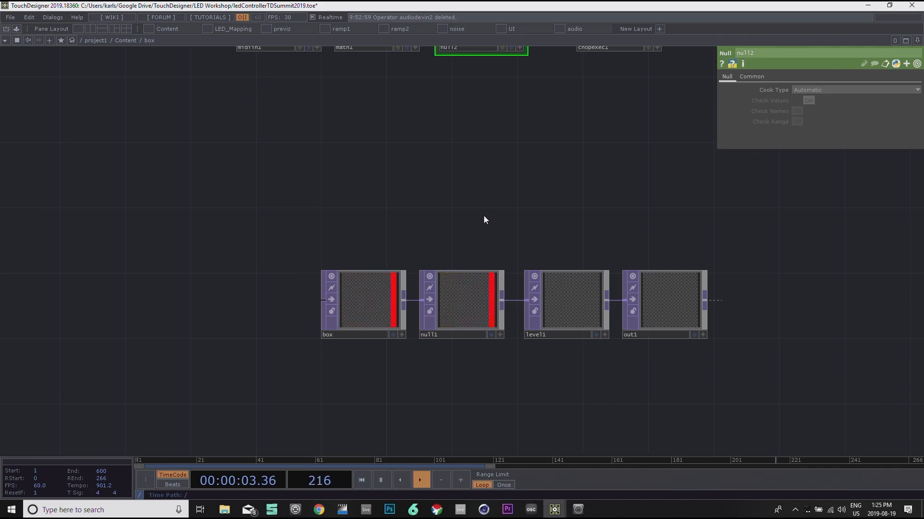
pyautogui.moveTo(269, 204); pyautogui.dragTo(340, 180)
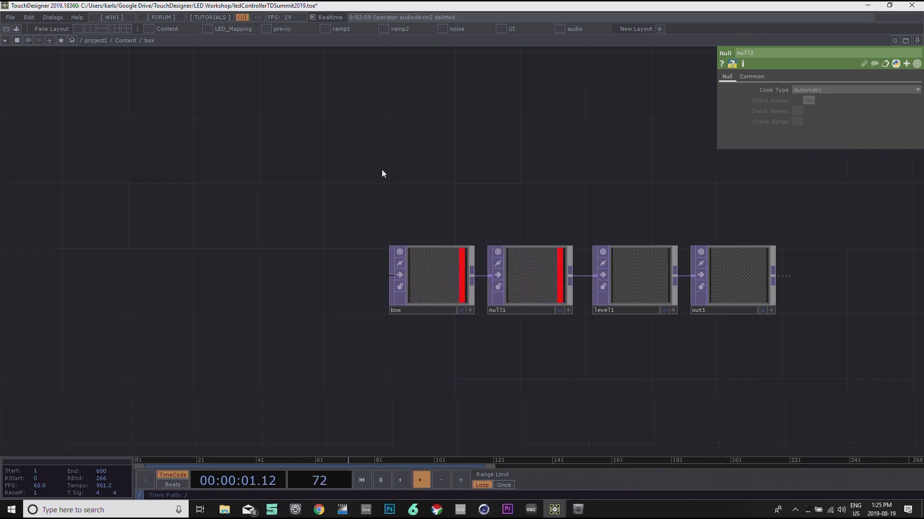
pyautogui.scroll(3, 441, 277)
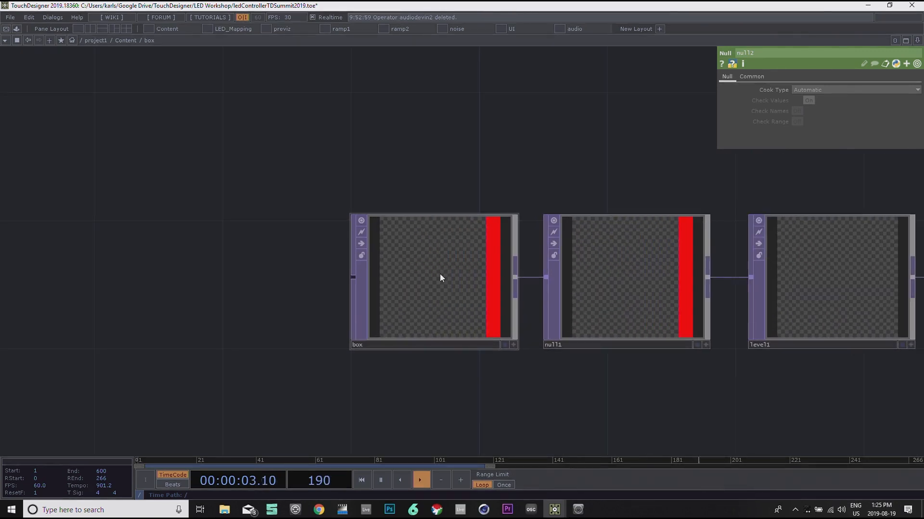
pyautogui.moveTo(525, 410); pyautogui.dragTo(496, 353)
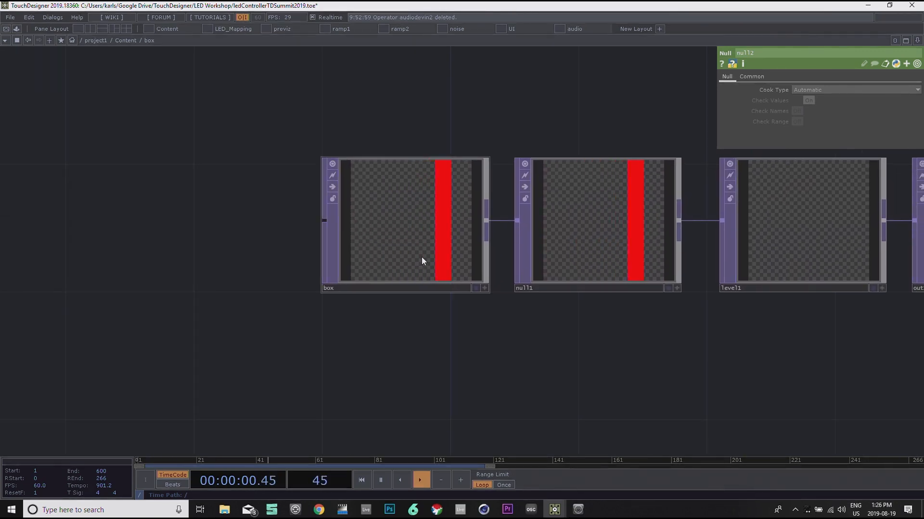
pyautogui.click(324, 192)
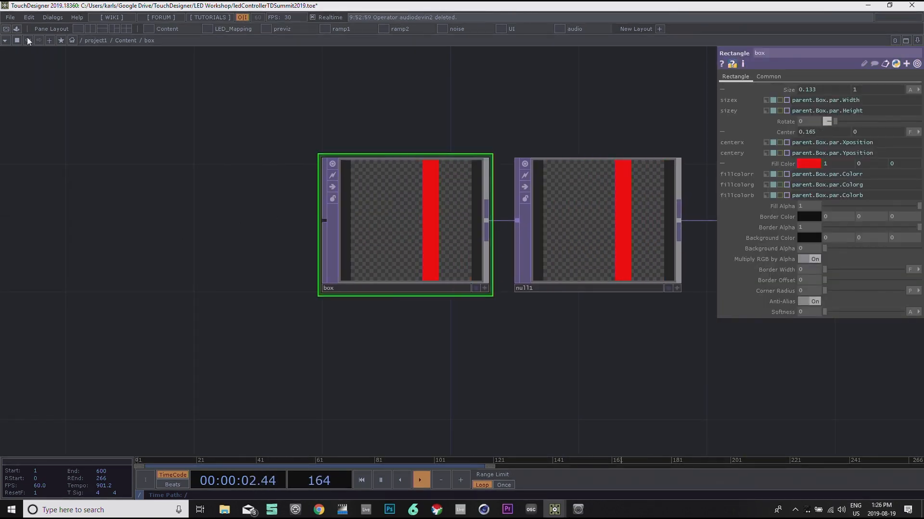
pyautogui.click(7, 29)
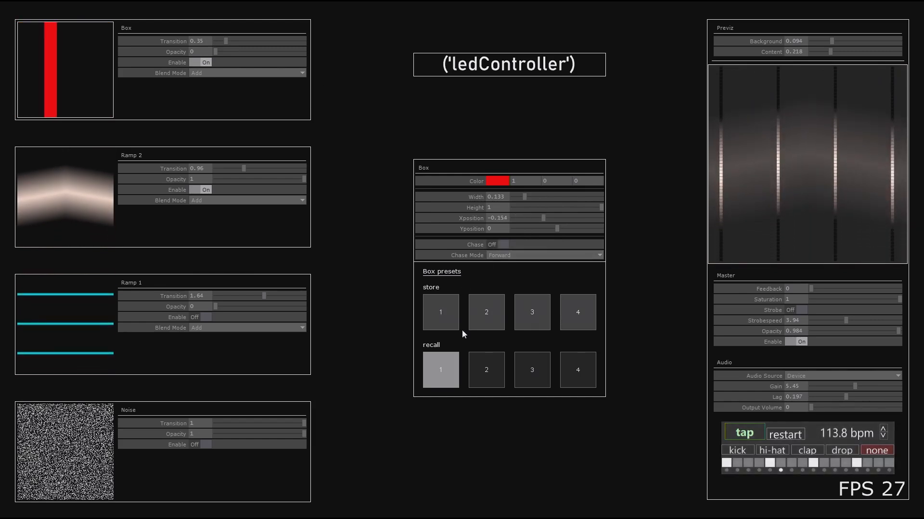
pyautogui.press('Escape')
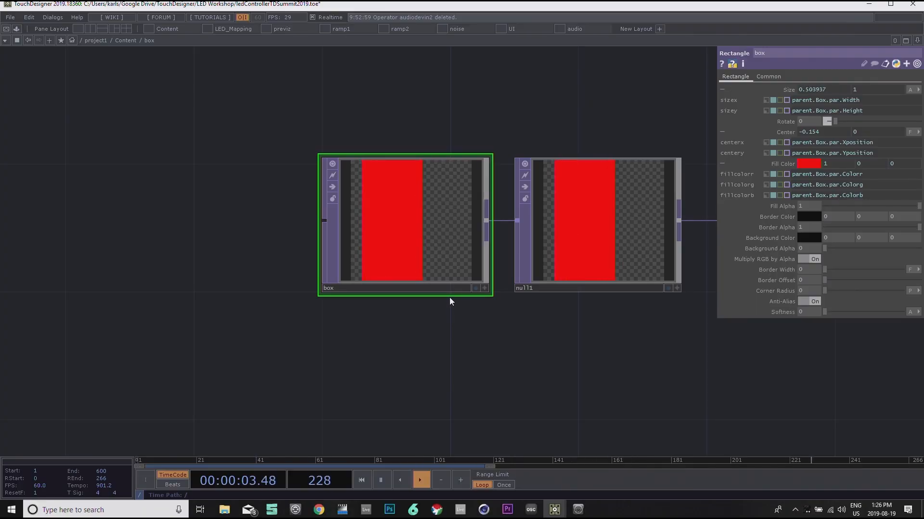
# Step: Open the parent box component's parameters in a floating window to view them alongside the Rectangle TOP
pyautogui.moveTo(502, 318); pyautogui.dragTo(446, 315)
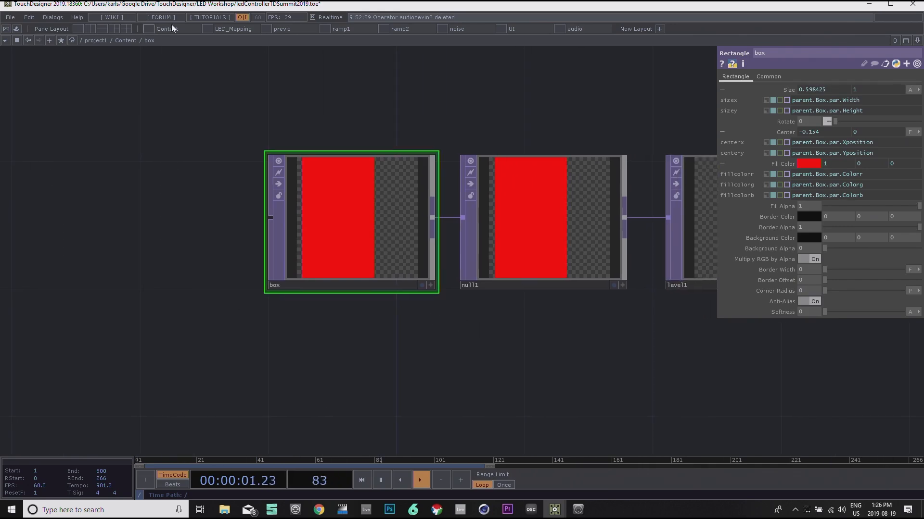
pyautogui.rightClick(147, 41)
pyautogui.click(166, 9)
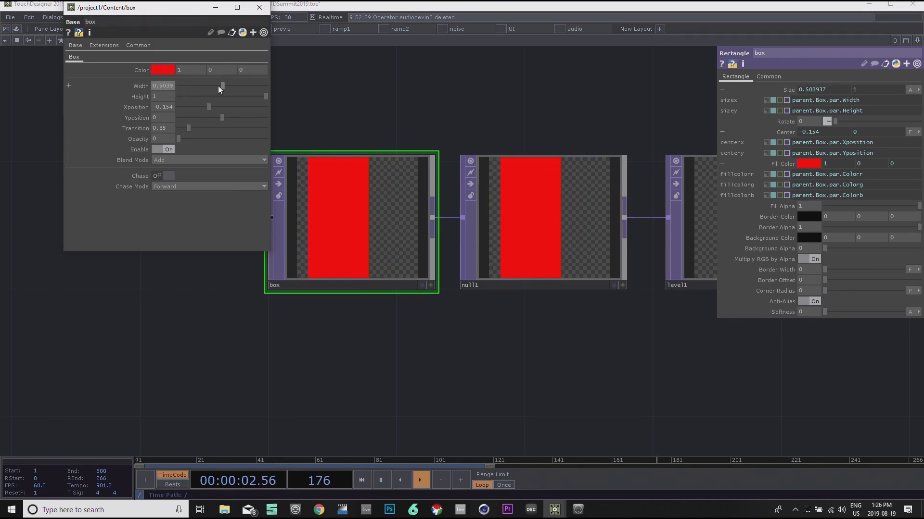
pyautogui.moveTo(538, 136); pyautogui.dragTo(550, 154)
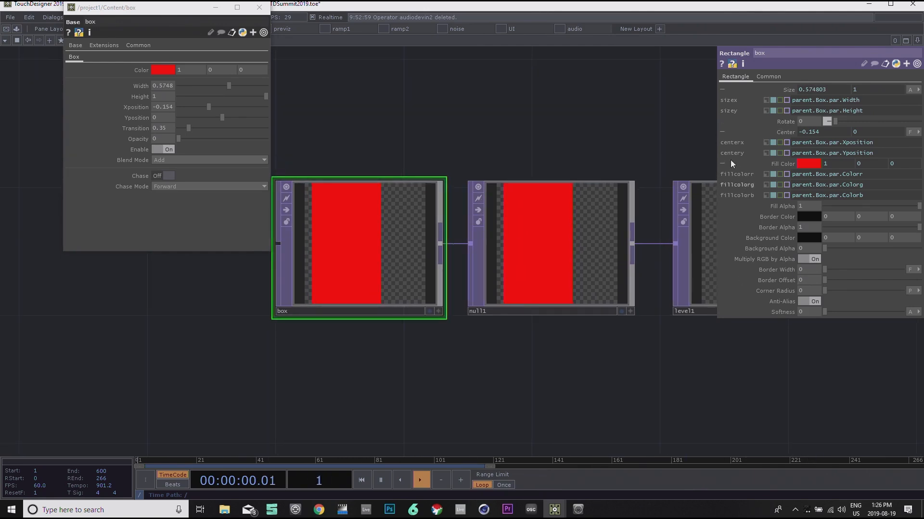
pyautogui.moveTo(549, 127); pyautogui.dragTo(526, 175)
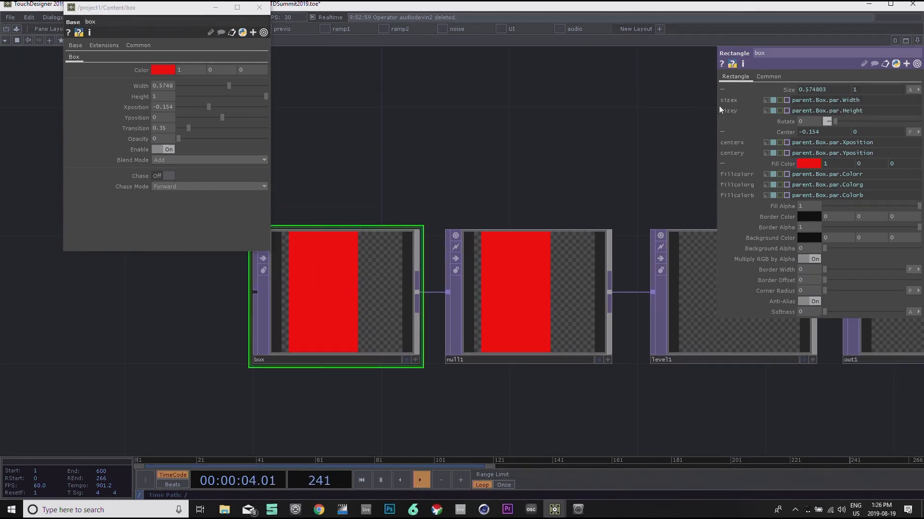
# Step: Change the Rectangle TOP's sizex from an expression to a bind using parent.Box.par.Width
pyautogui.moveTo(867, 99); pyautogui.dragTo(749, 104)
pyautogui.hotkey('ctrl', 'c')
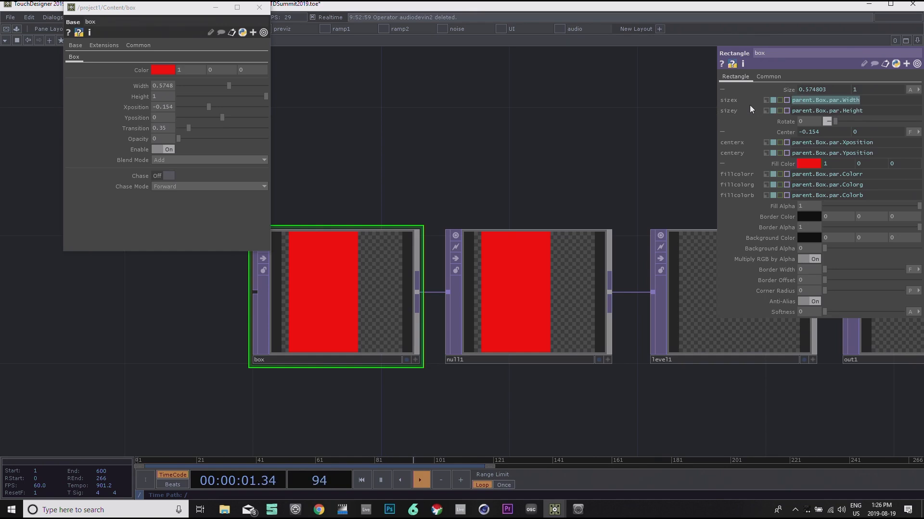
pyautogui.press('BackSpace')
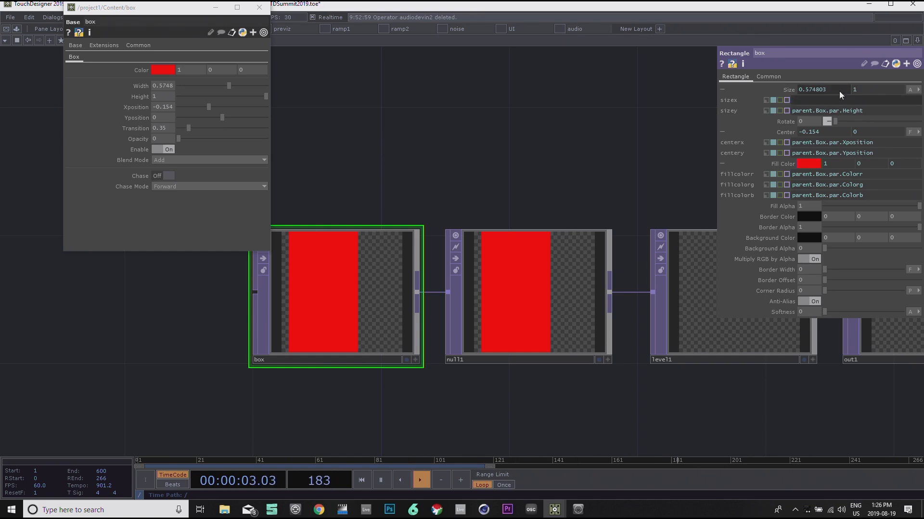
pyautogui.click(786, 100)
pyautogui.hotkey('ctrl', 'v')
pyautogui.click(623, 138)
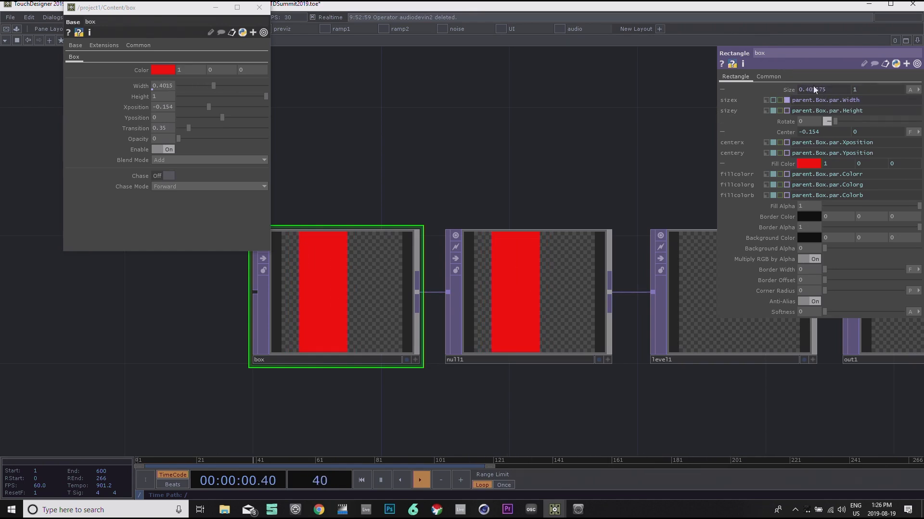
# Step: Test the Rectangle TOP's bound width and try to edit its expression-driven height to compare the two parameter modes
pyautogui.click(722, 89)
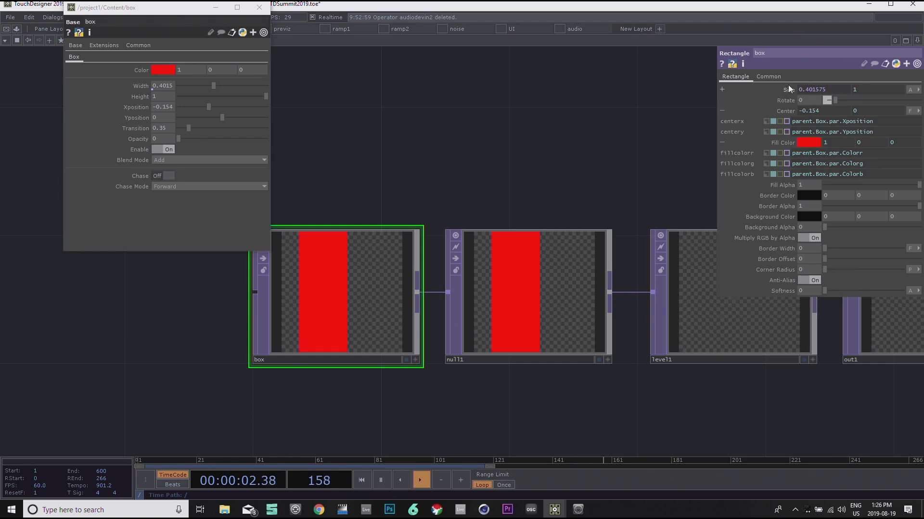
pyautogui.moveTo(816, 90)
pyautogui.mouseDown()
pyautogui.moveTo(812, 76)
pyautogui.moveTo(798, 76)
pyautogui.moveTo(830, 76)
pyautogui.moveTo(816, 93)
pyautogui.mouseUp()
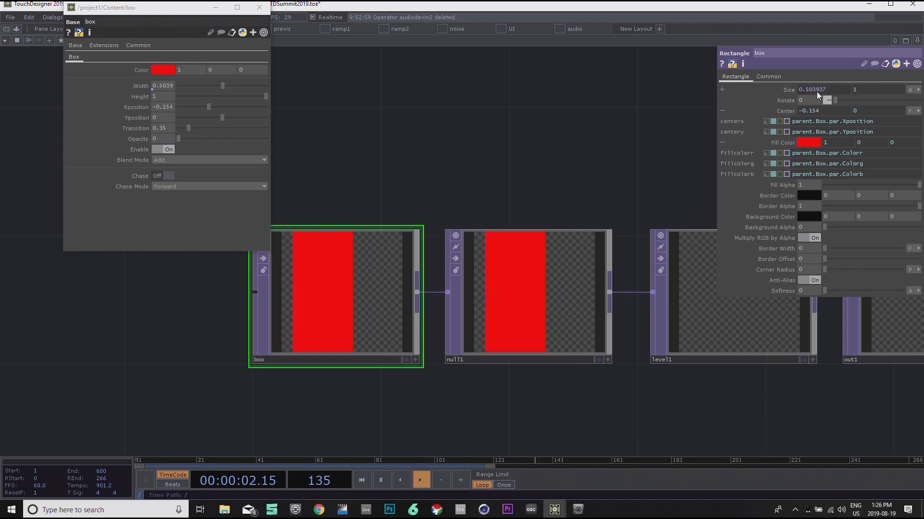
pyautogui.click(862, 91)
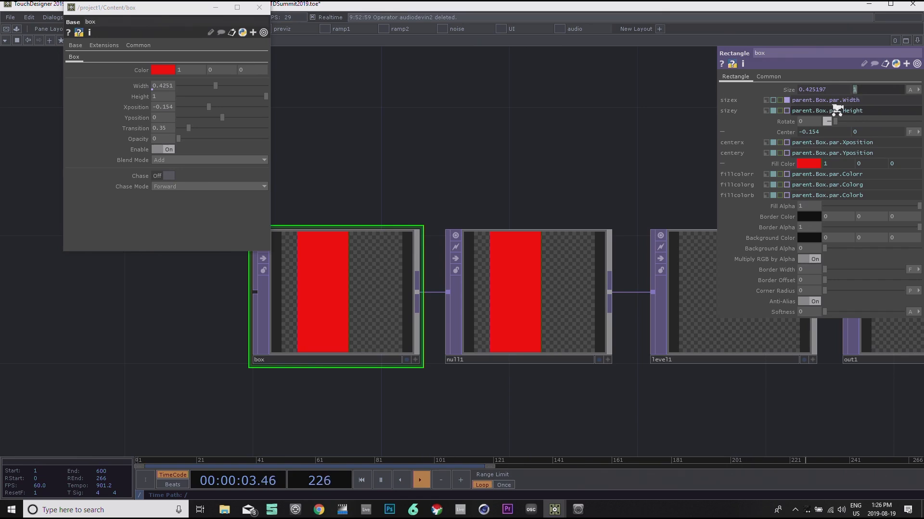
pyautogui.scroll(3, 852, 105)
pyautogui.click(860, 91)
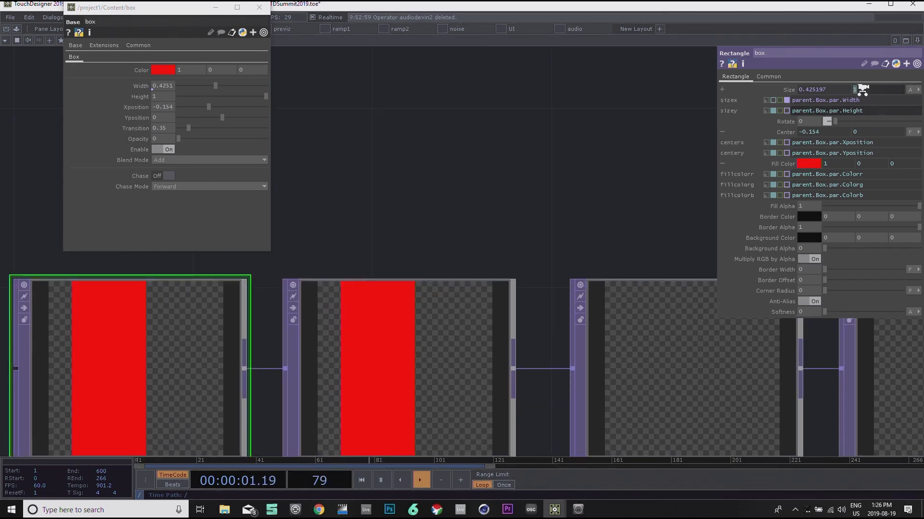
pyautogui.scroll(3, 862, 90)
pyautogui.scroll(-3, 863, 91)
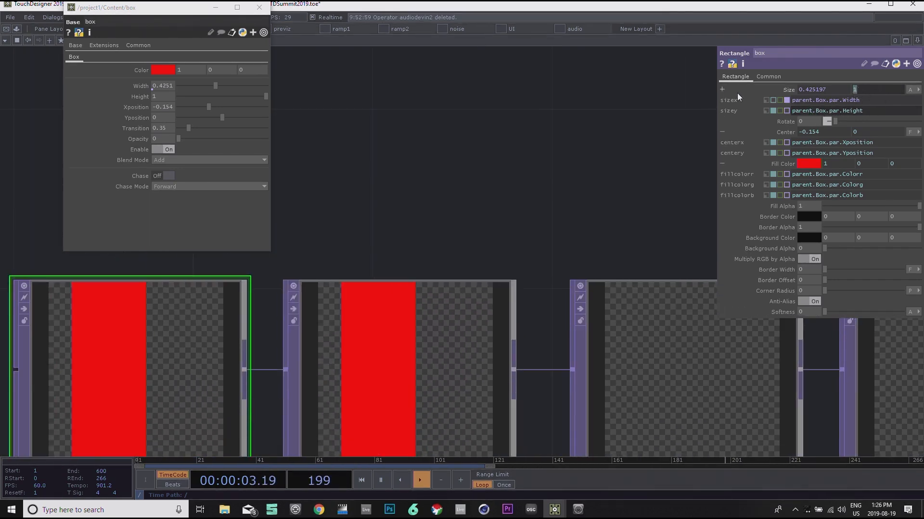
pyautogui.click(722, 90)
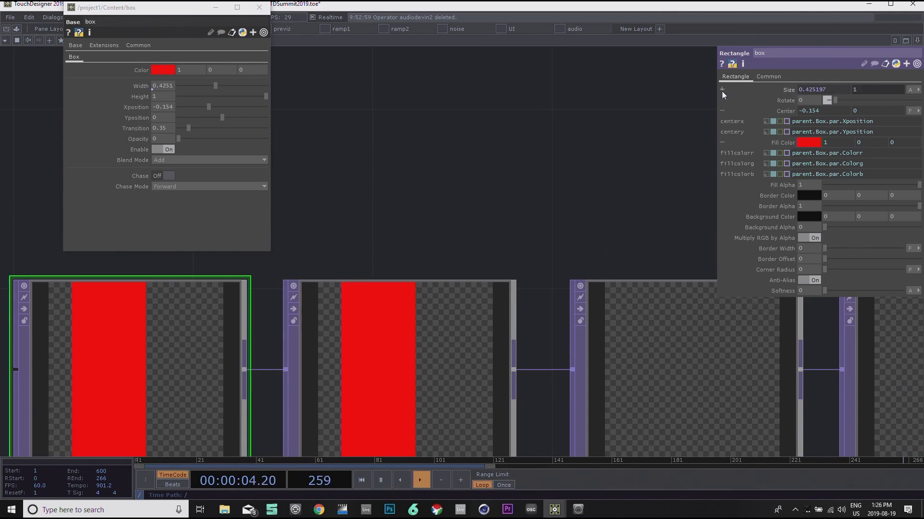
pyautogui.click(875, 89)
pyautogui.scroll(1, 855, 96)
pyautogui.scroll(-3, 553, 157)
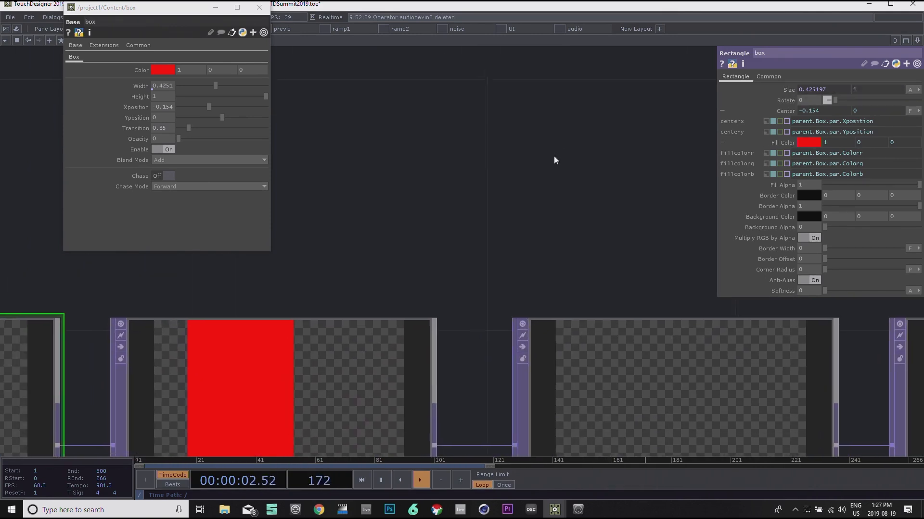
# Step: Space the box Rectangle TOP apart from null1 and widen its parameter display
pyautogui.moveTo(371, 252)
pyautogui.mouseDown()
pyautogui.moveTo(438, 278)
pyautogui.moveTo(377, 255)
pyautogui.mouseUp()
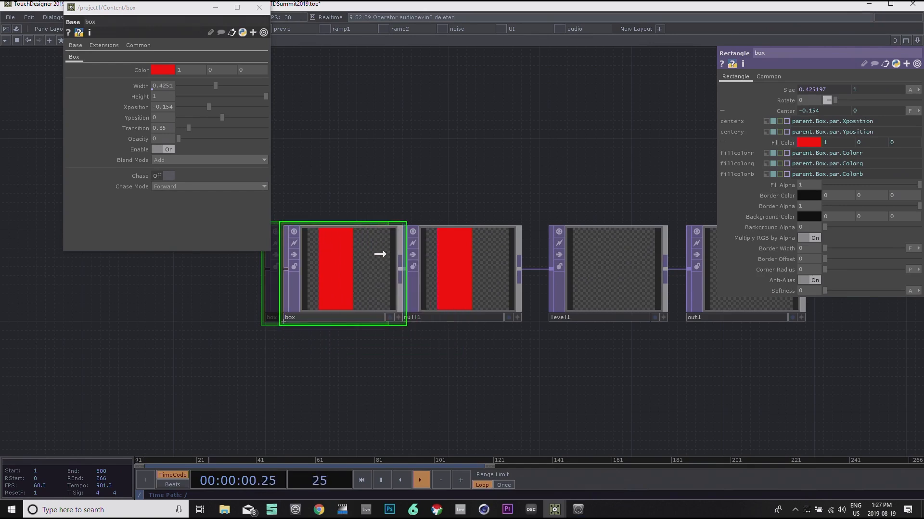
pyautogui.moveTo(534, 129); pyautogui.dragTo(697, 192)
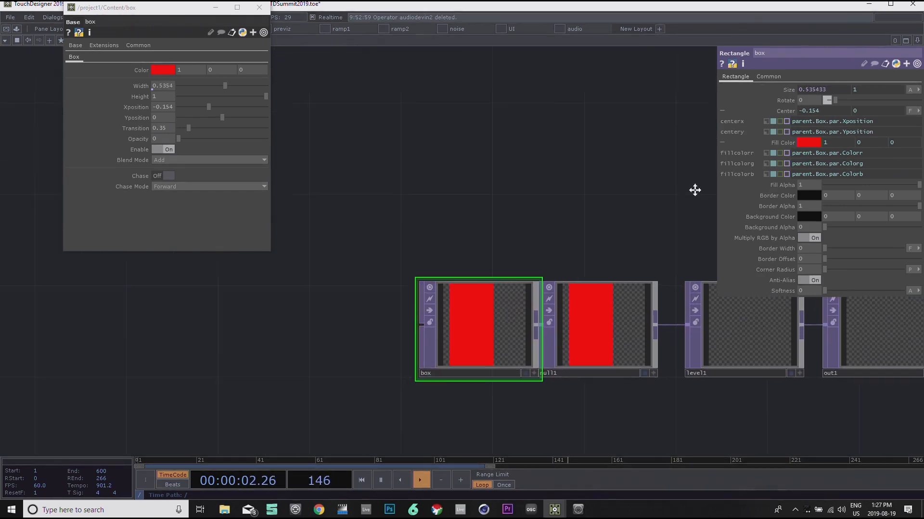
pyautogui.moveTo(511, 328); pyautogui.dragTo(485, 319)
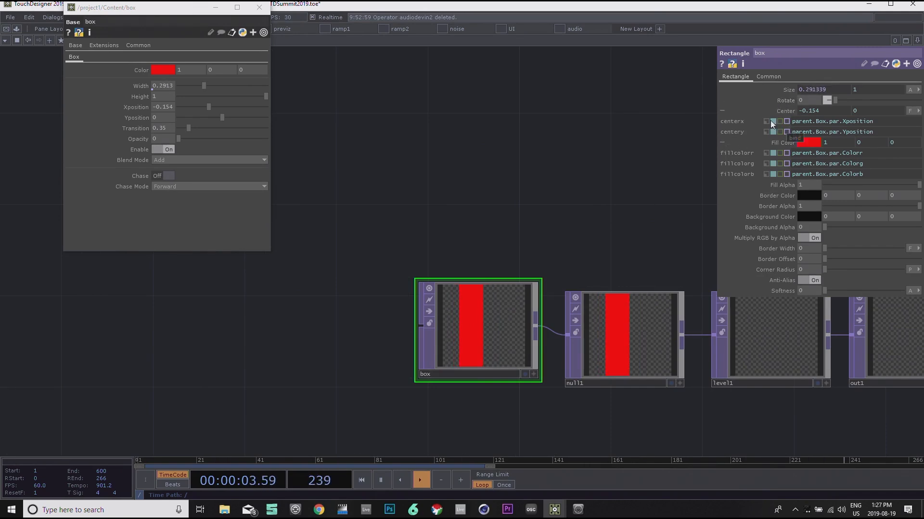
pyautogui.moveTo(717, 96); pyautogui.dragTo(605, 97)
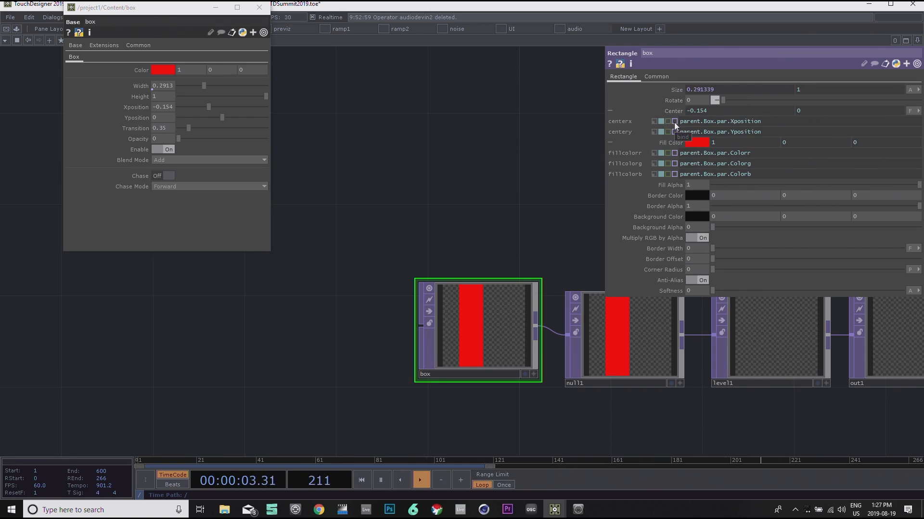
# Step: Add a Constant CHOP to the box network in the open area below the chopexec1 DAT
pyautogui.scroll(-3, 439, 115)
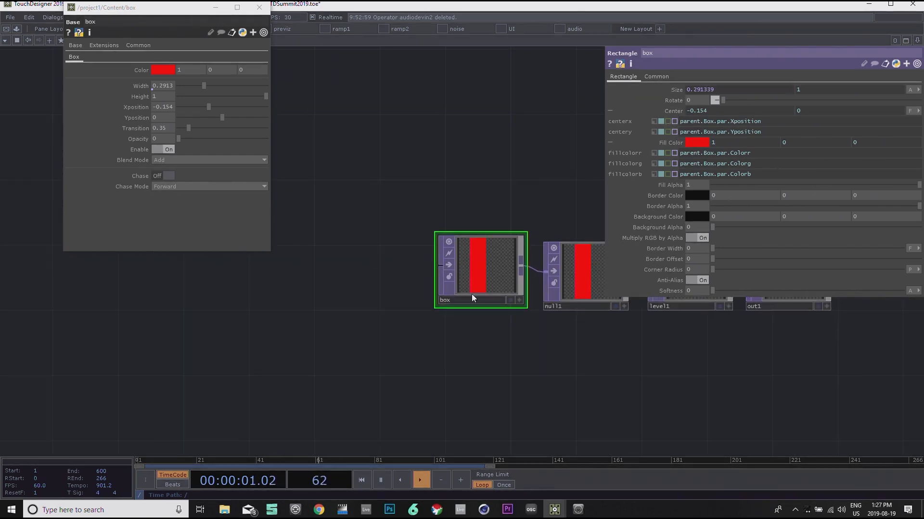
pyautogui.moveTo(495, 385); pyautogui.dragTo(469, 386)
pyautogui.moveTo(467, 195); pyautogui.dragTo(444, 351)
pyautogui.moveTo(390, 299); pyautogui.dragTo(315, 337)
pyautogui.moveTo(460, 315); pyautogui.dragTo(299, 334)
pyautogui.moveTo(531, 342); pyautogui.dragTo(574, 338)
pyautogui.press('Tab')
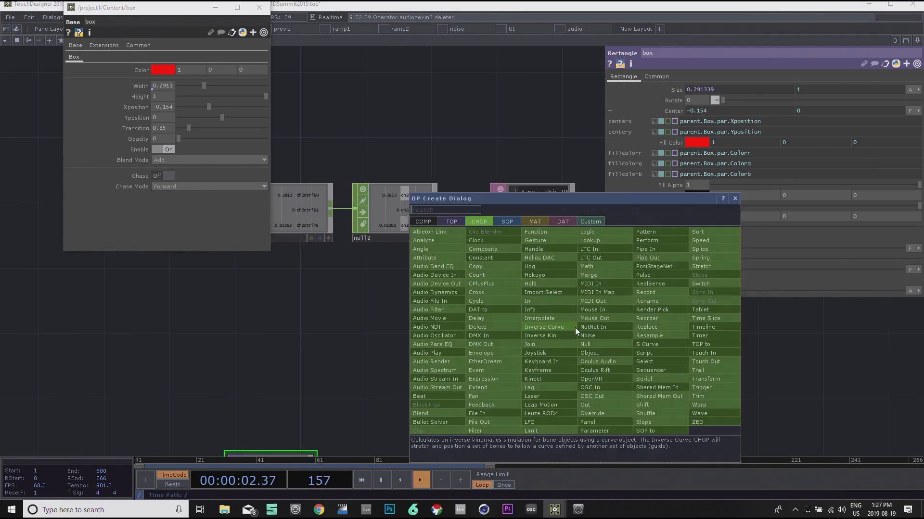
pyautogui.write('con')
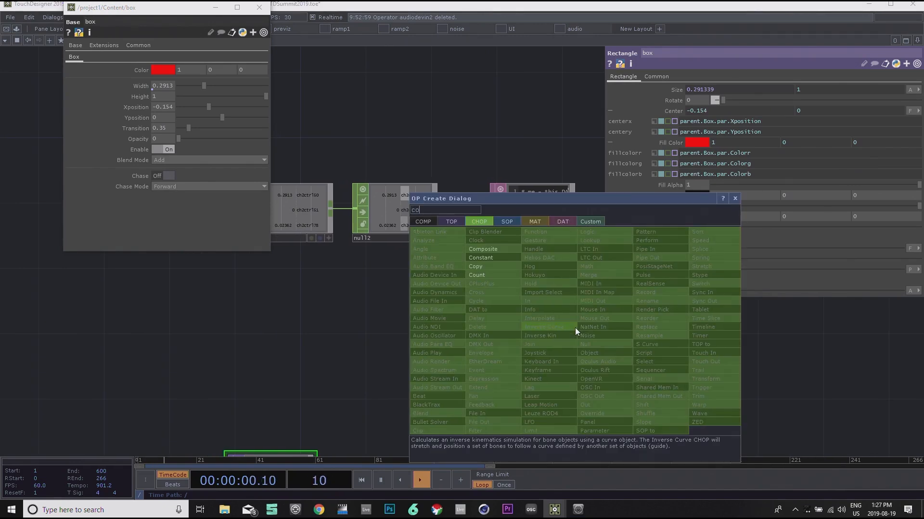
pyautogui.click(501, 261)
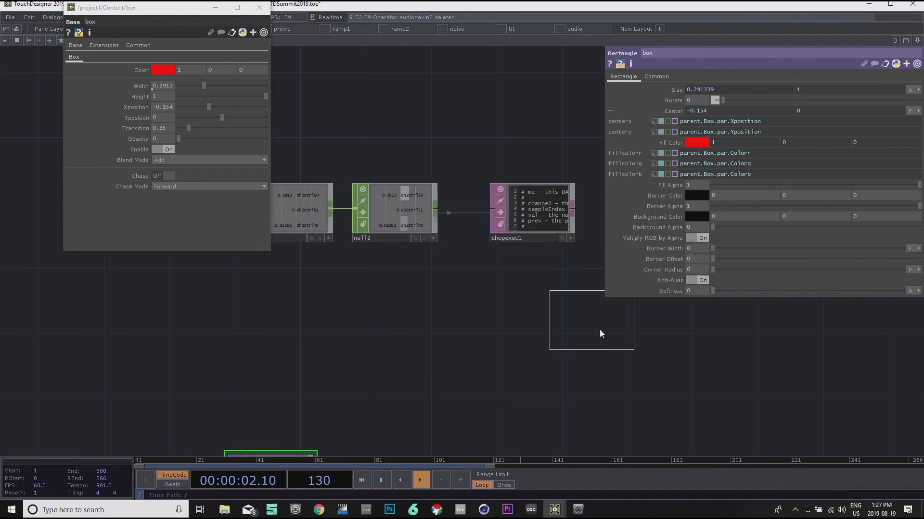
pyautogui.click(615, 356)
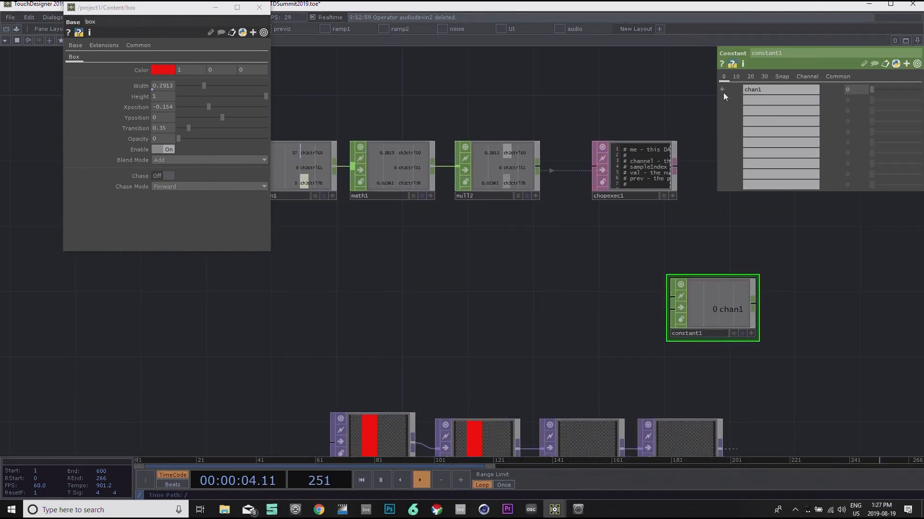
# Step: Expand the Constant CHOP's first channel and bind its name0 parameter to parent.Box.par.Width
pyautogui.click(723, 91)
pyautogui.moveTo(524, 279); pyautogui.dragTo(500, 285)
pyautogui.moveTo(437, 272); pyautogui.dragTo(534, 291)
pyautogui.scroll(3, 663, 236)
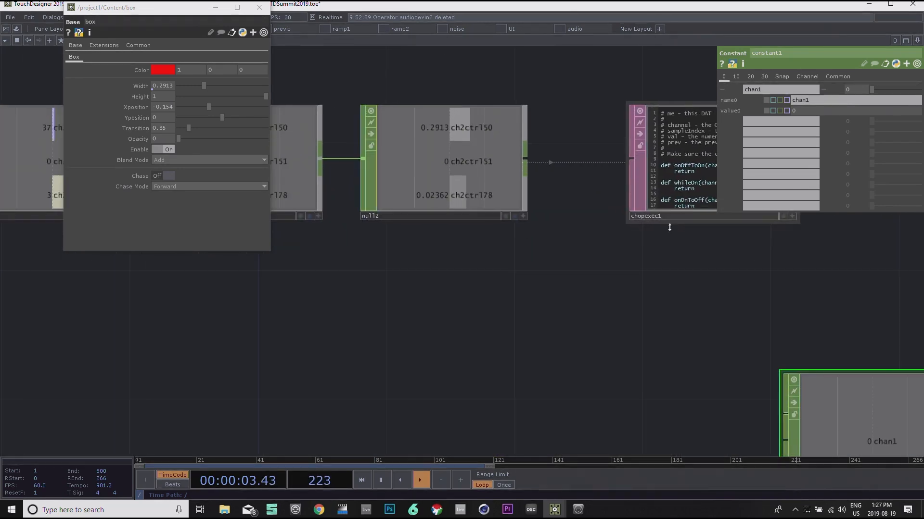
pyautogui.moveTo(670, 258); pyautogui.dragTo(590, 278)
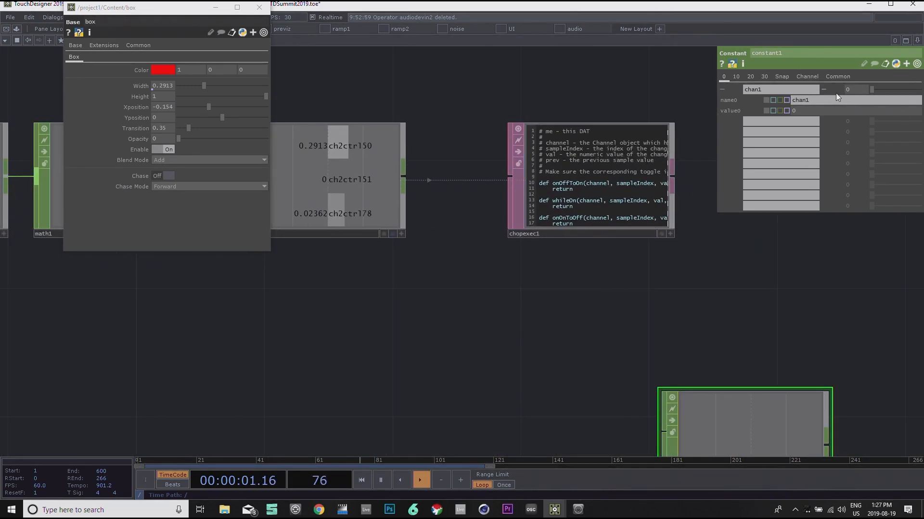
pyautogui.click(787, 100)
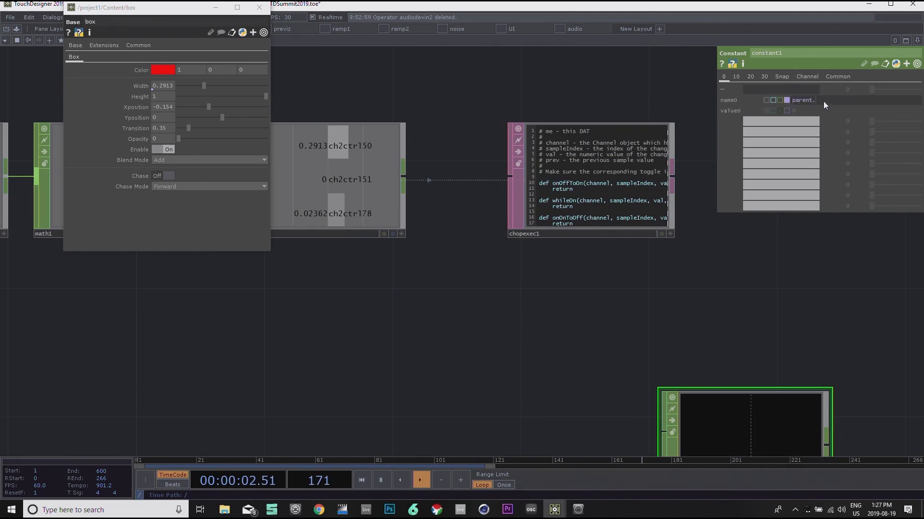
pyautogui.write('Box.par')
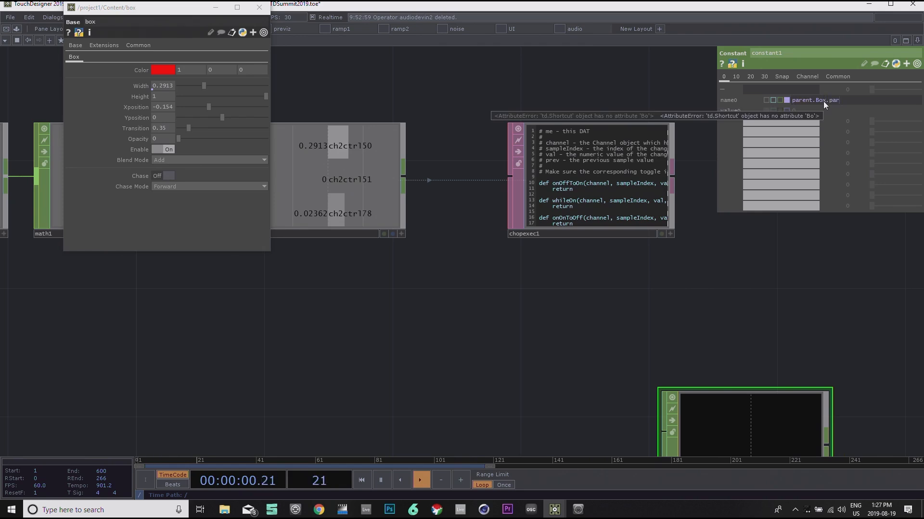
pyautogui.write('.Widtg')
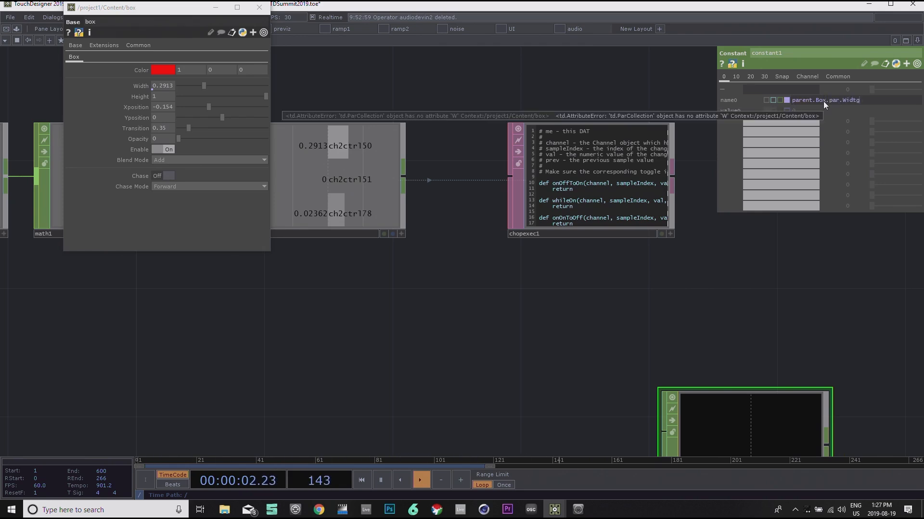
pyautogui.press('BackSpace')
pyautogui.write('h')
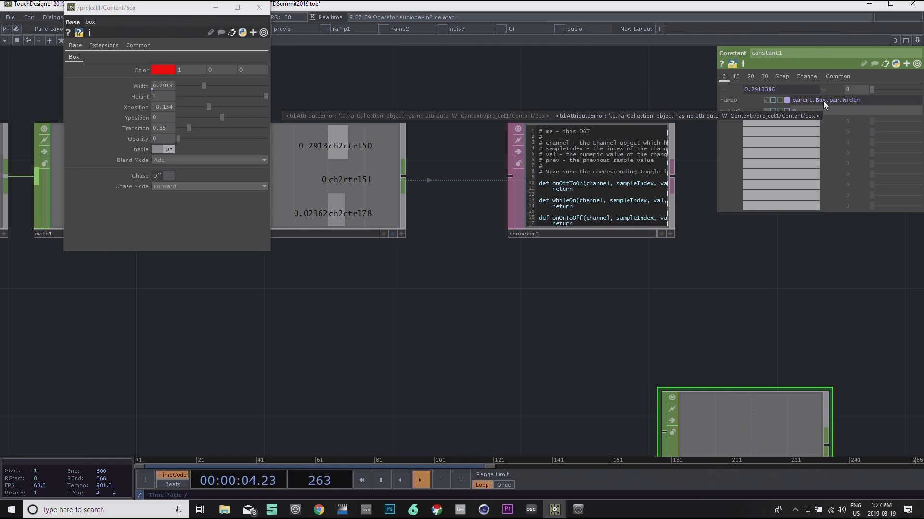
# Step: Compare the changing MIDI values in math1 and null2 with the bound channel of the Constant CHOP
pyautogui.moveTo(847, 253); pyautogui.dragTo(762, 255)
pyautogui.moveTo(615, 231); pyautogui.dragTo(679, 266)
pyautogui.moveTo(429, 303); pyautogui.dragTo(549, 340)
pyautogui.scroll(4, 491, 268)
pyautogui.moveTo(425, 180); pyautogui.dragTo(667, 330)
pyautogui.scroll(-3, 667, 329)
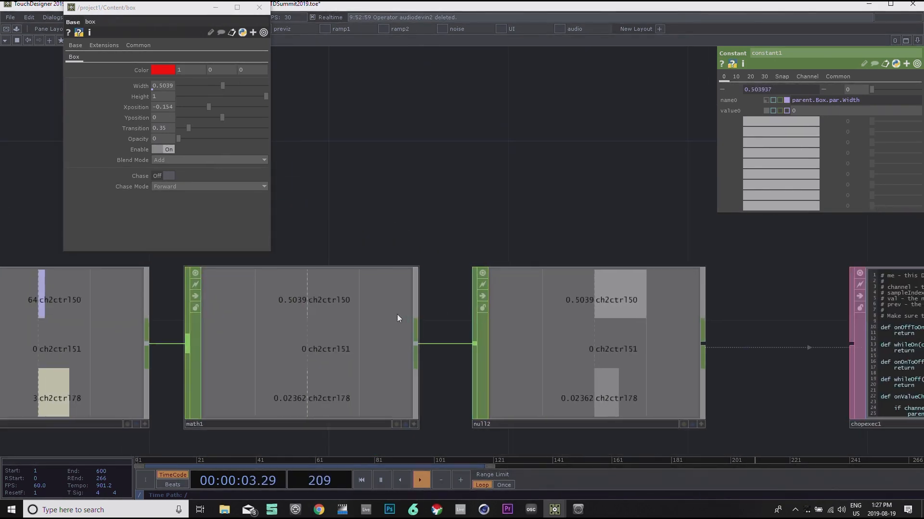
pyautogui.click(350, 319)
pyautogui.moveTo(411, 126); pyautogui.dragTo(284, 114)
pyautogui.moveTo(514, 181); pyautogui.dragTo(270, 206)
pyautogui.moveTo(899, 429); pyautogui.dragTo(812, 186)
pyautogui.scroll(-3, 718, 251)
pyautogui.click(732, 346)
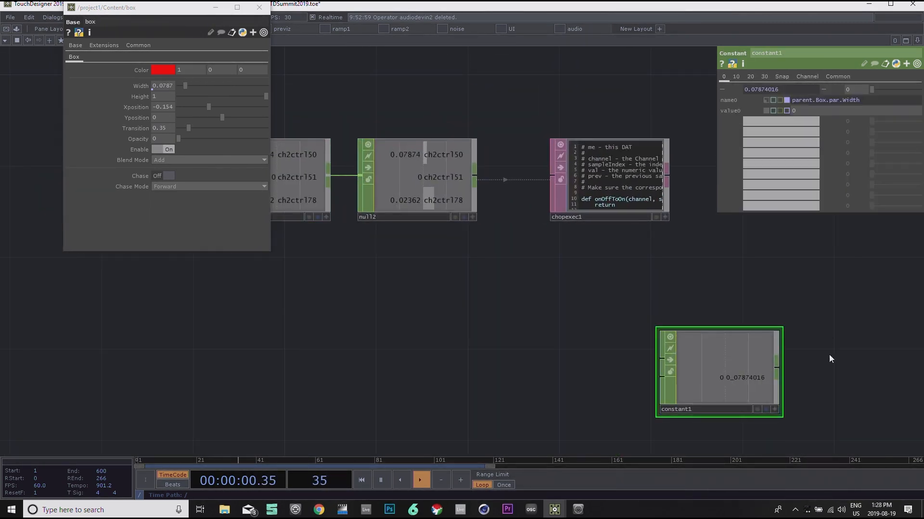
pyautogui.moveTo(760, 295); pyautogui.dragTo(656, 277)
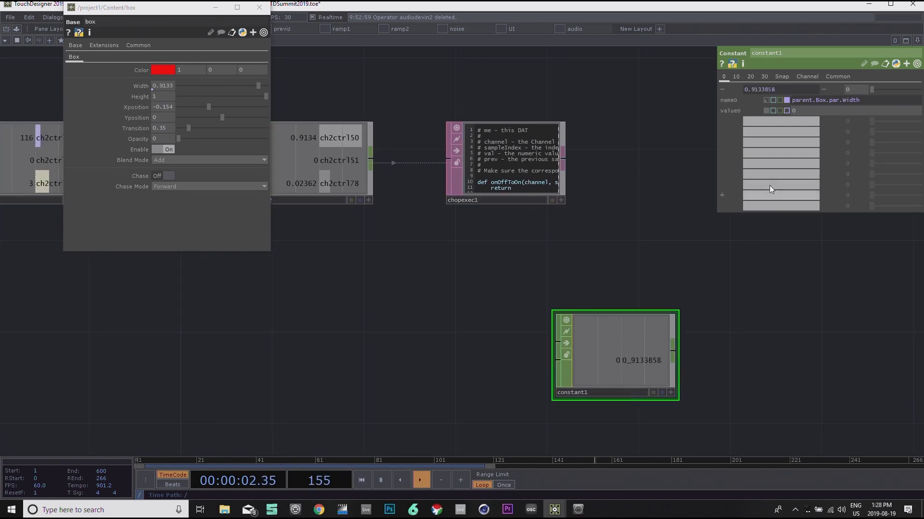
# Step: Move the parent.Box.par.Width bind from the Constant CHOP's name0 parameter to its value0 parameter
pyautogui.click(722, 89)
pyautogui.moveTo(873, 90); pyautogui.dragTo(854, 88)
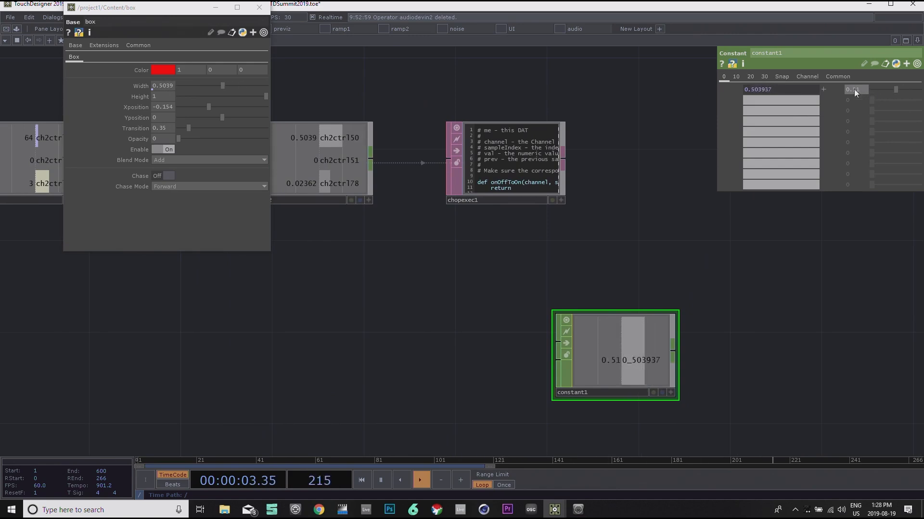
pyautogui.click(722, 89)
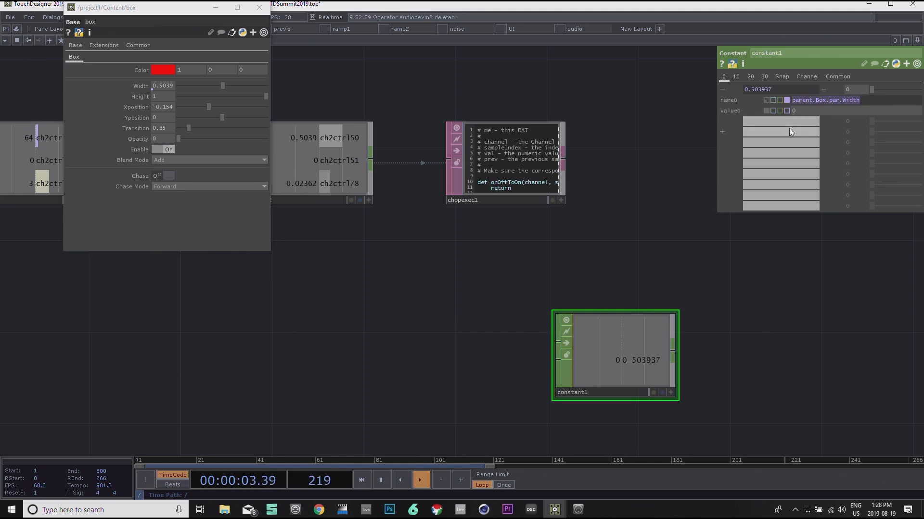
pyautogui.hotkey('ctrl', 'x')
pyautogui.click(787, 110)
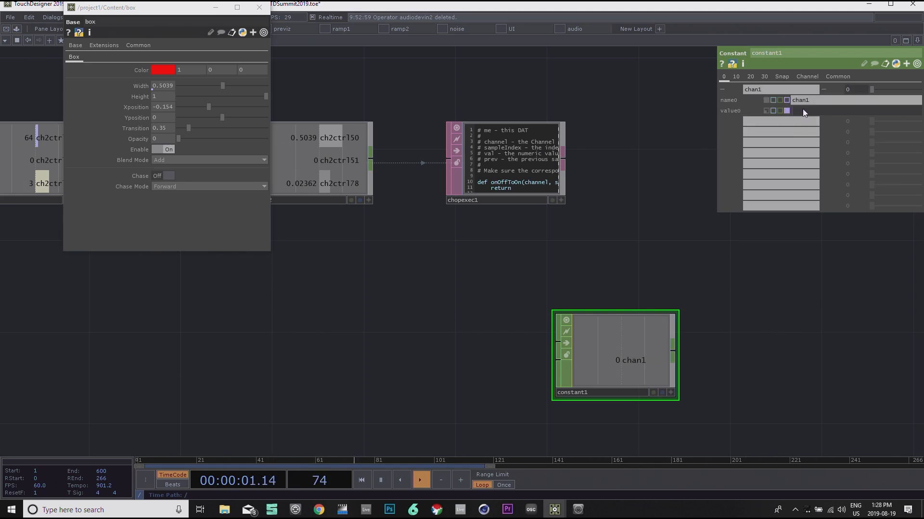
pyautogui.hotkey('ctrl', 'v')
pyautogui.press('Return')
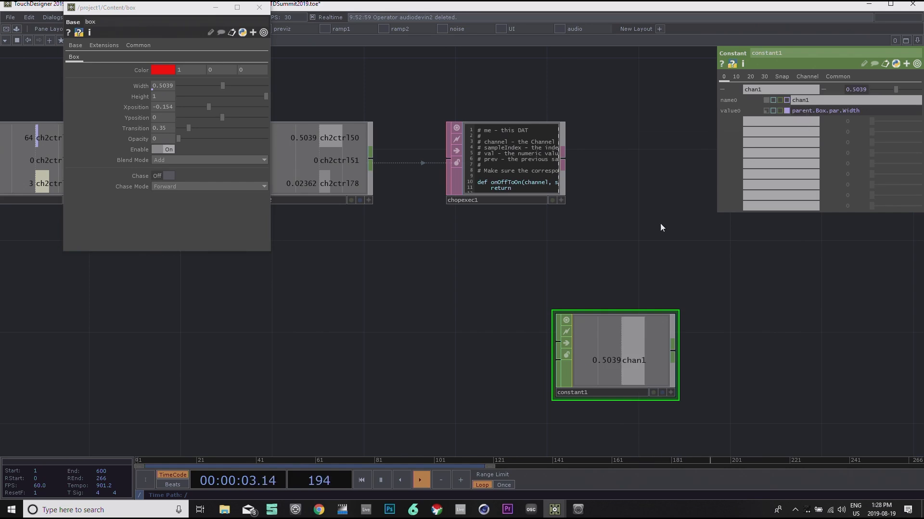
# Step: Reopen the parent box component's parameters in a floating window and set its Width to 0.407
pyautogui.moveTo(757, 336); pyautogui.dragTo(749, 298)
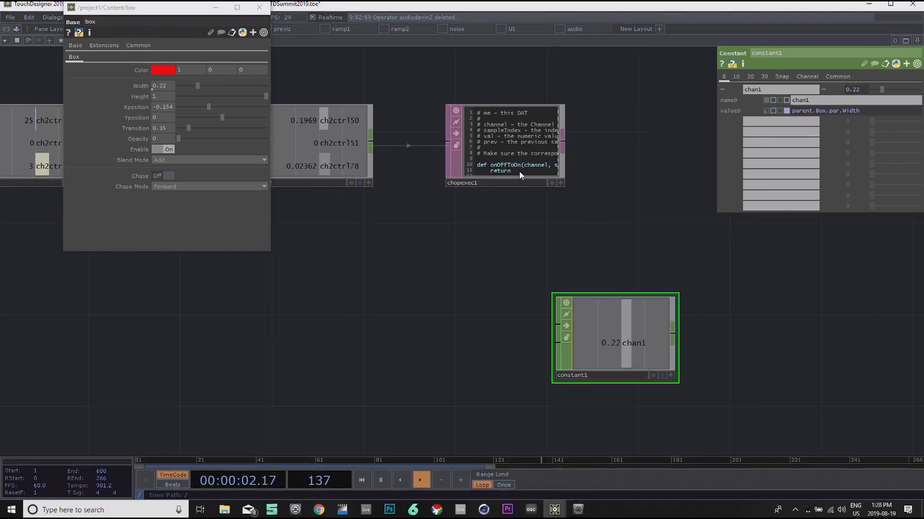
pyautogui.click(259, 7)
pyautogui.rightClick(146, 41)
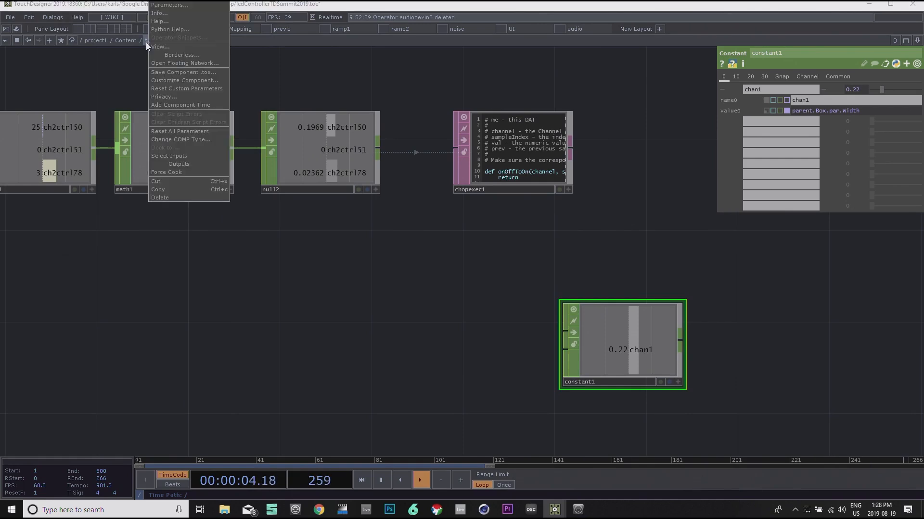
pyautogui.click(161, 7)
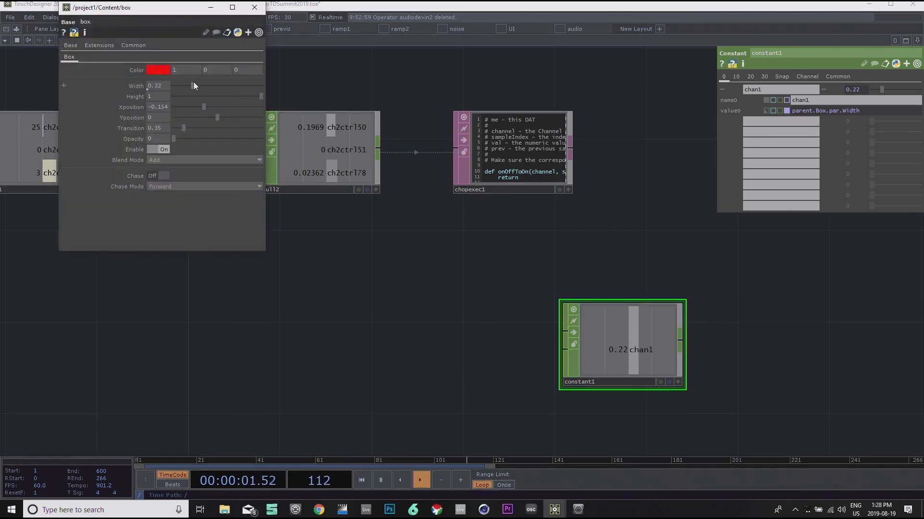
pyautogui.moveTo(198, 98); pyautogui.dragTo(209, 100)
# Step: Replace the bind on the Constant CHOP's value0 with the expression parent.Box.par.Width
pyautogui.moveTo(875, 112); pyautogui.dragTo(764, 115)
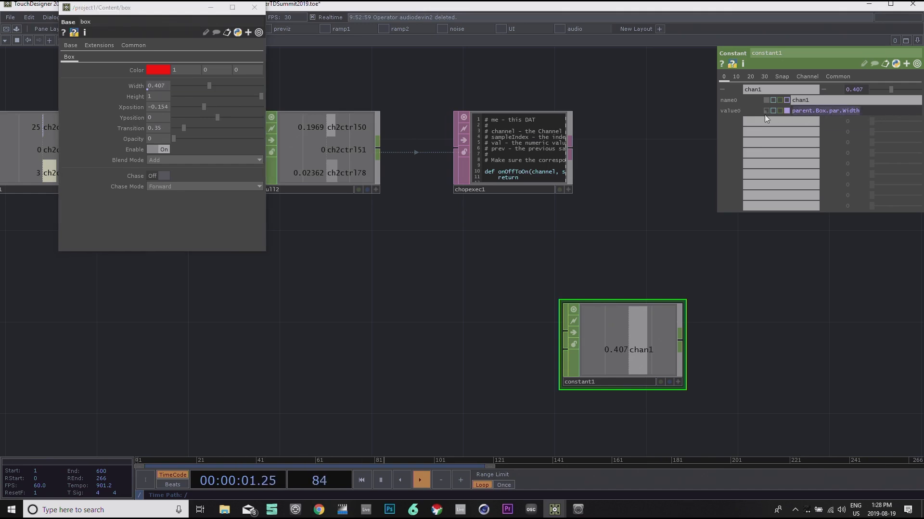
pyautogui.press('BackSpace')
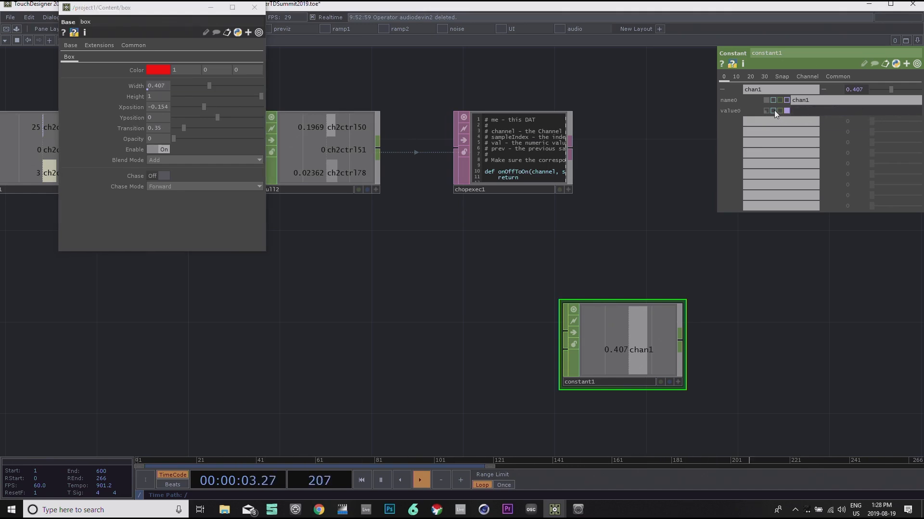
pyautogui.click(773, 110)
pyautogui.click(773, 111)
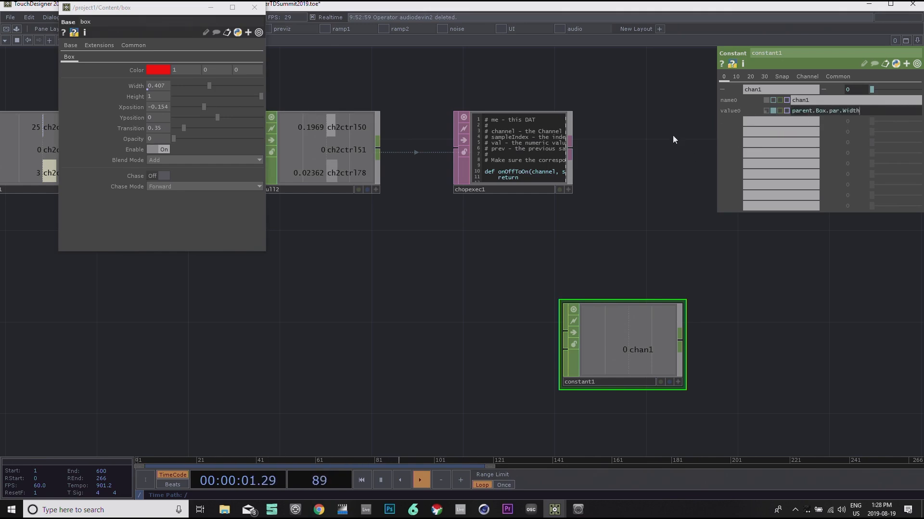
# Step: Set the Constant CHOP's value0 to a constant 0.28 and the box's Width to 0.522 to compare them
pyautogui.click(766, 109)
pyautogui.moveTo(880, 88); pyautogui.dragTo(884, 89)
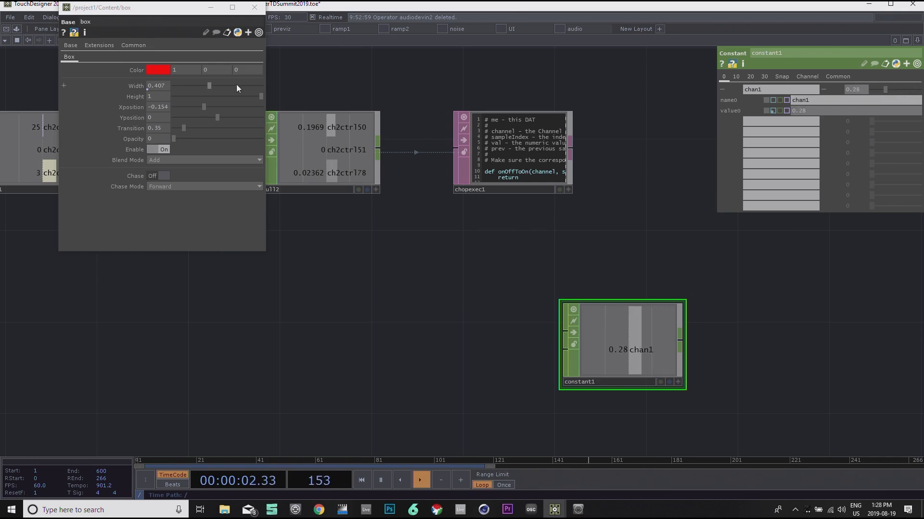
pyautogui.moveTo(221, 87)
pyautogui.mouseDown()
pyautogui.moveTo(202, 85)
pyautogui.moveTo(250, 90)
pyautogui.moveTo(220, 86)
pyautogui.mouseUp()
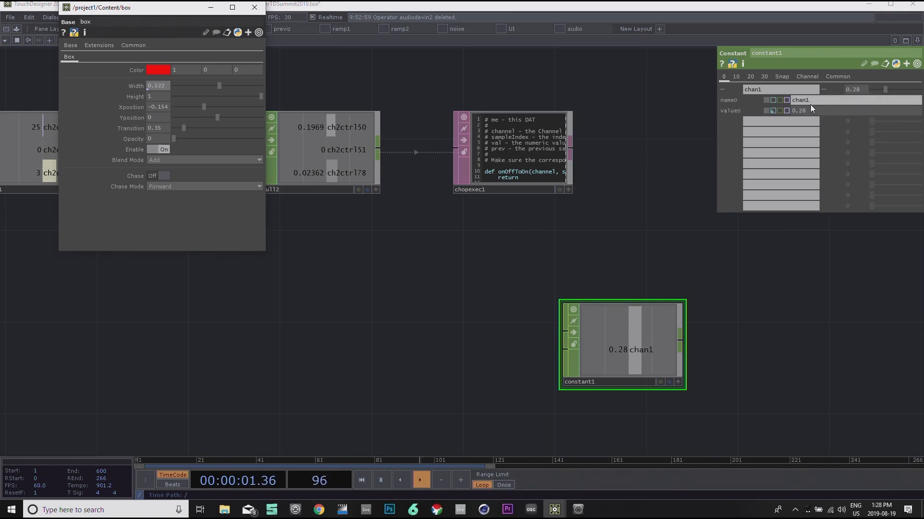
# Step: Test value0 in expression mode by overriding it down to 0, restoring the expression, and setting the box's Width to 0.615
pyautogui.moveTo(718, 93); pyautogui.dragTo(686, 93)
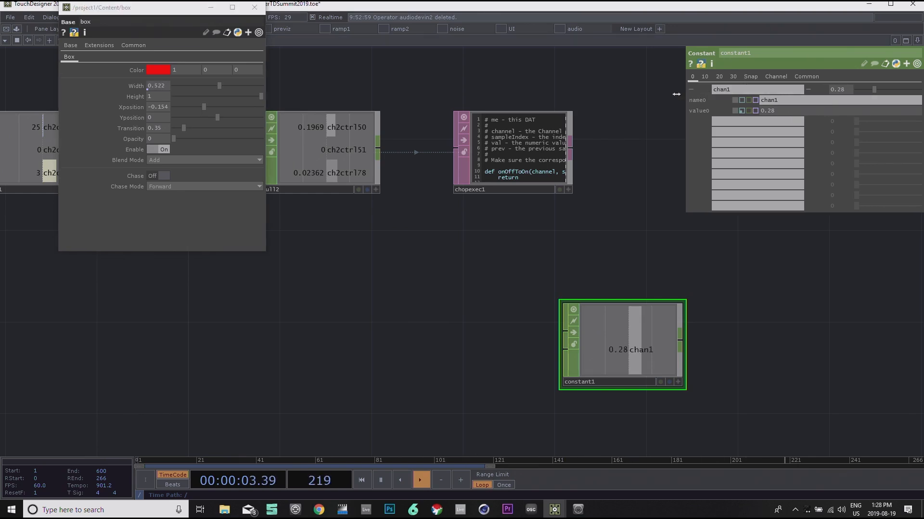
pyautogui.click(743, 110)
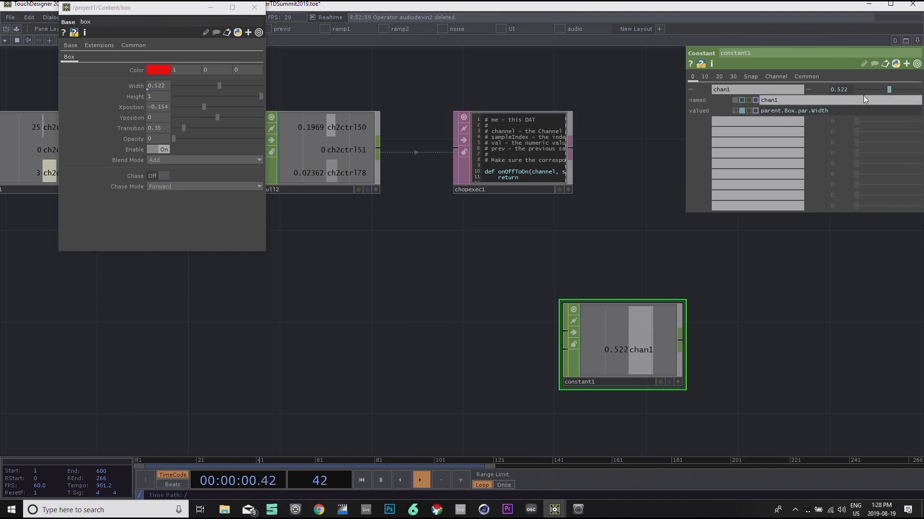
pyautogui.click(887, 89)
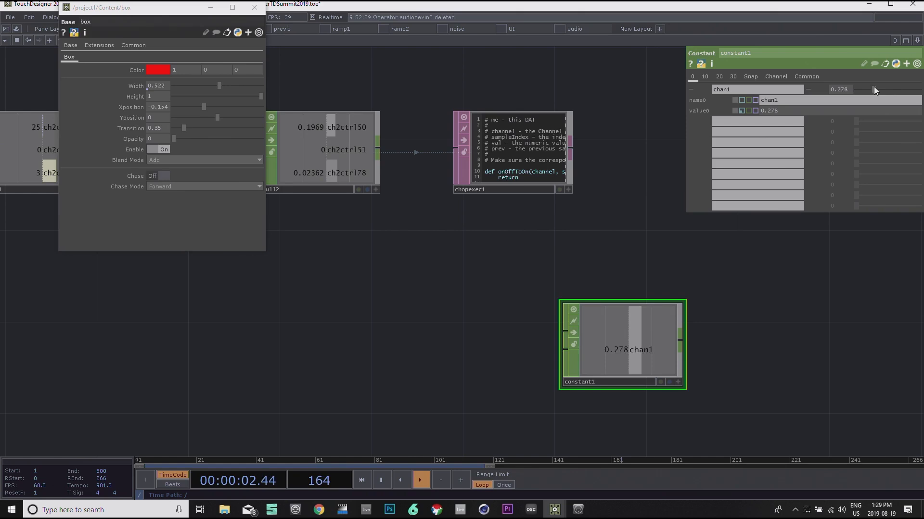
pyautogui.click(874, 87)
pyautogui.moveTo(872, 87); pyautogui.dragTo(848, 88)
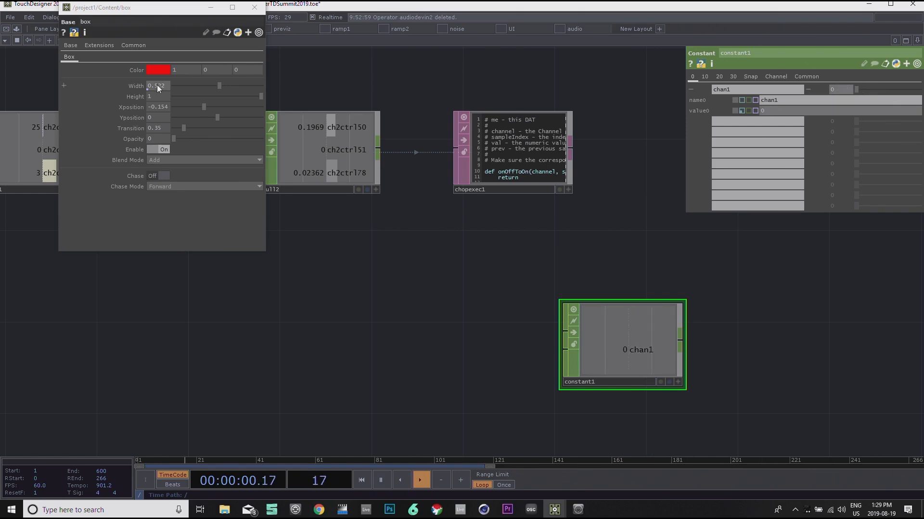
pyautogui.moveTo(218, 85)
pyautogui.mouseDown()
pyautogui.moveTo(243, 96)
pyautogui.moveTo(218, 85)
pyautogui.mouseUp()
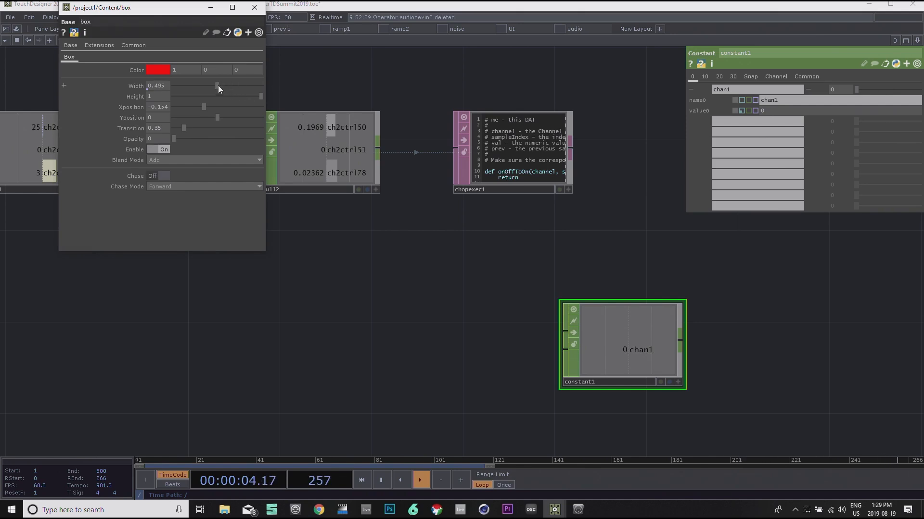
pyautogui.click(743, 111)
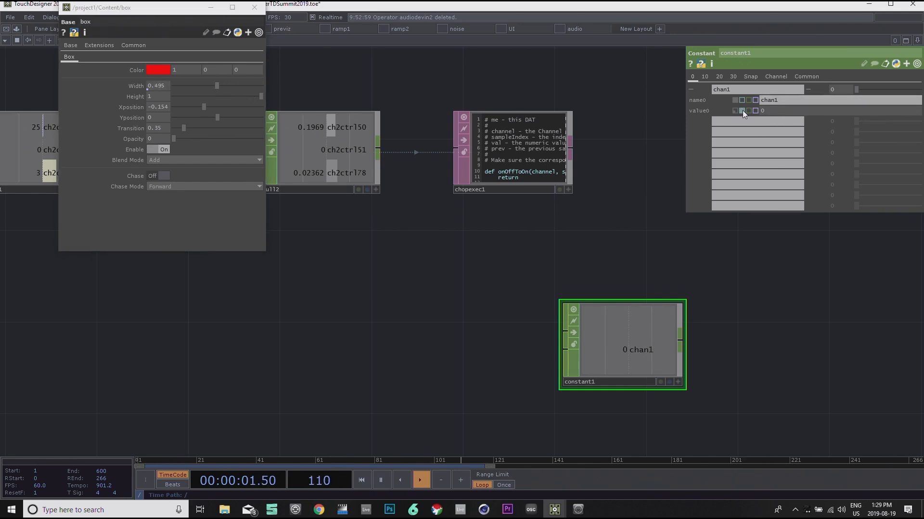
pyautogui.moveTo(224, 85); pyautogui.dragTo(226, 86)
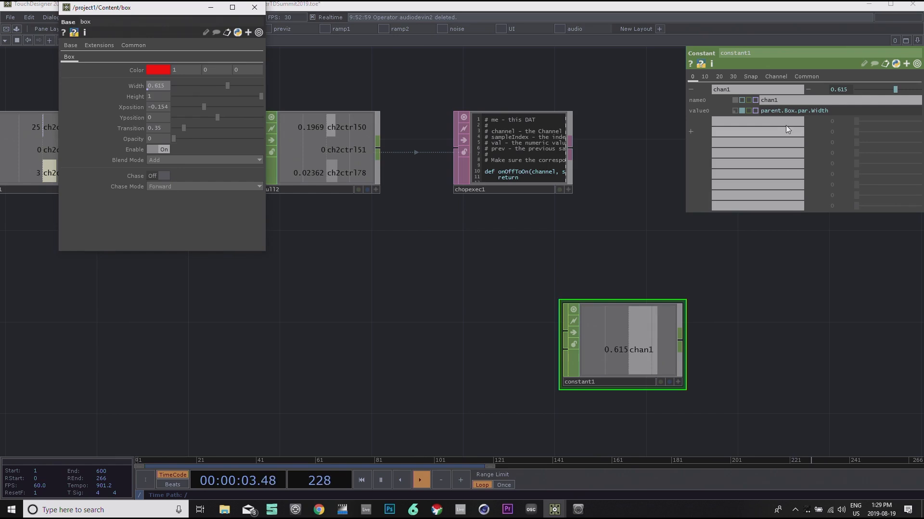
# Step: Switch the Constant CHOP's value0 from expression to bind mode using parent.Box.par.Width
pyautogui.moveTo(833, 111); pyautogui.dragTo(751, 110)
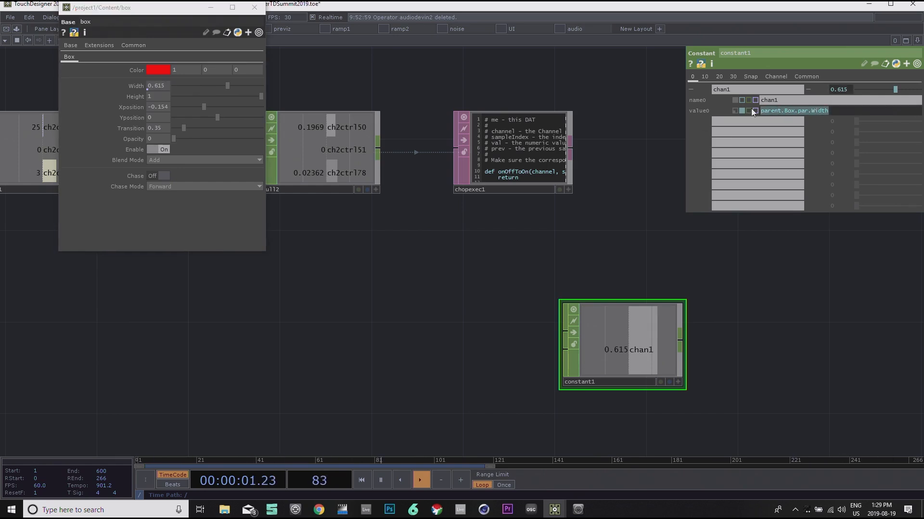
pyautogui.click(755, 110)
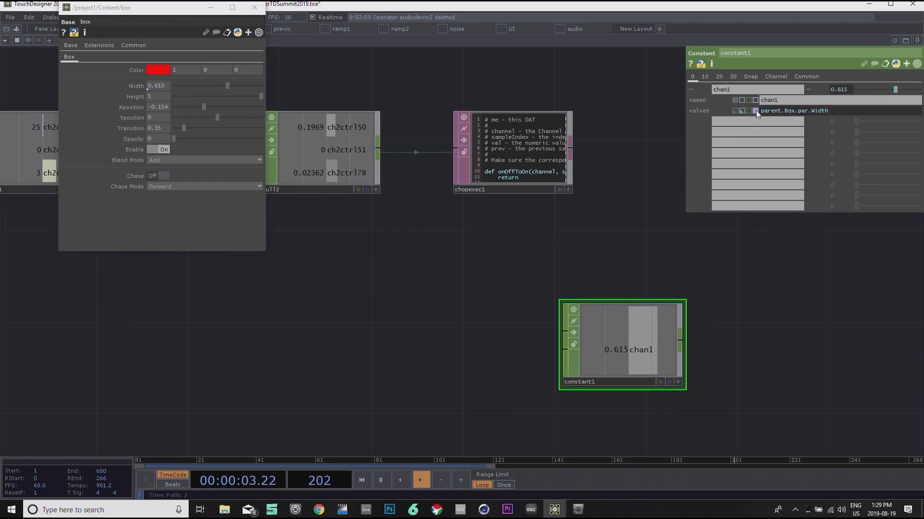
# Step: Copy parent.Box.par.Width from the Constant CHOP's value0 in expression mode and paste it back as the bind reference
pyautogui.click(743, 110)
pyautogui.hotkey('ctrl', 'c')
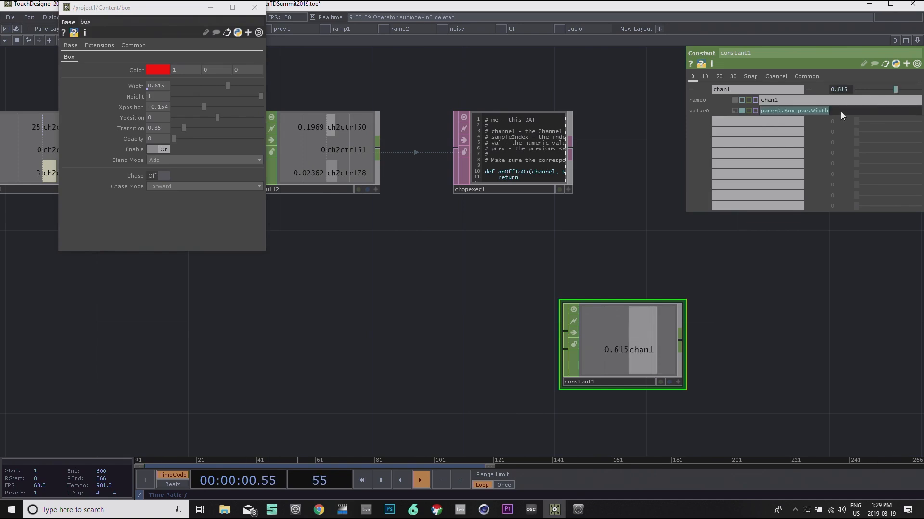
pyautogui.click(756, 111)
pyautogui.click(787, 113)
pyautogui.hotkey('ctrl', 'v')
pyautogui.press('Return')
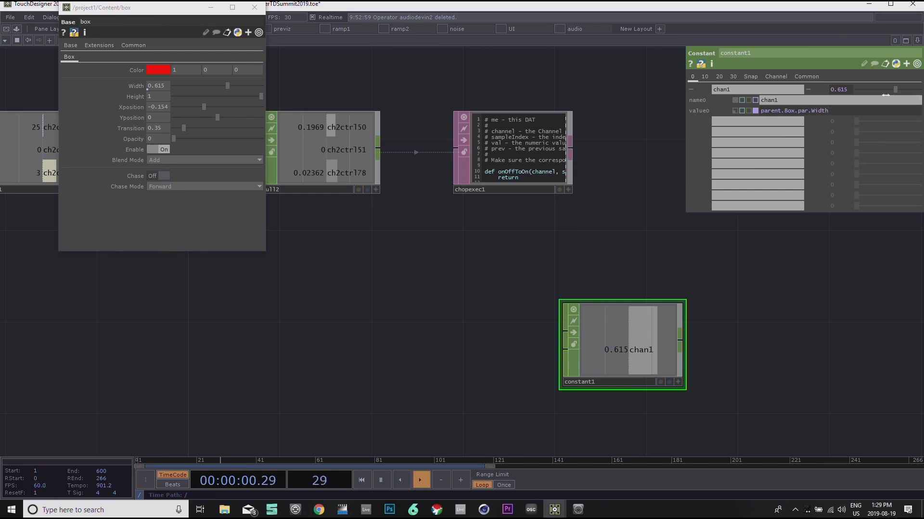
# Step: Test the bind in both directions by lowering the Constant CHOP's value0 and setting the box's Width to 0.824
pyautogui.moveTo(897, 89); pyautogui.dragTo(853, 86)
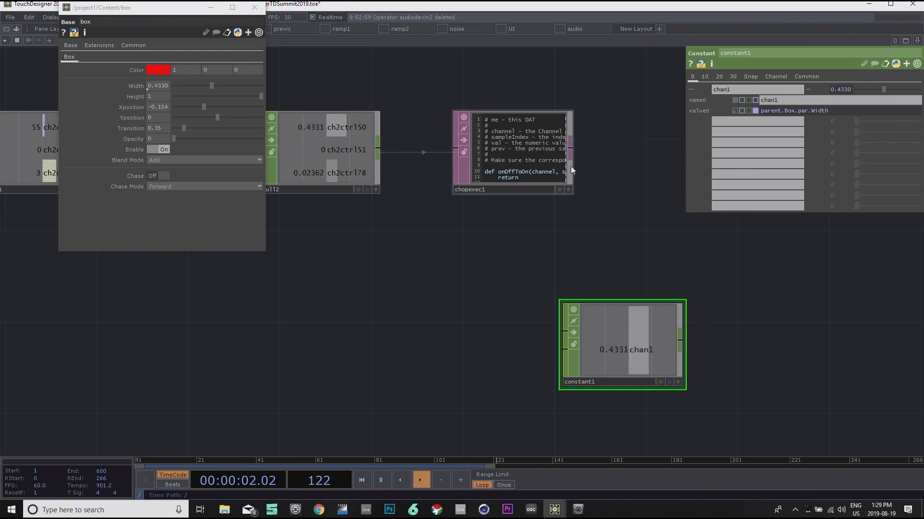
pyautogui.moveTo(202, 83); pyautogui.dragTo(246, 90)
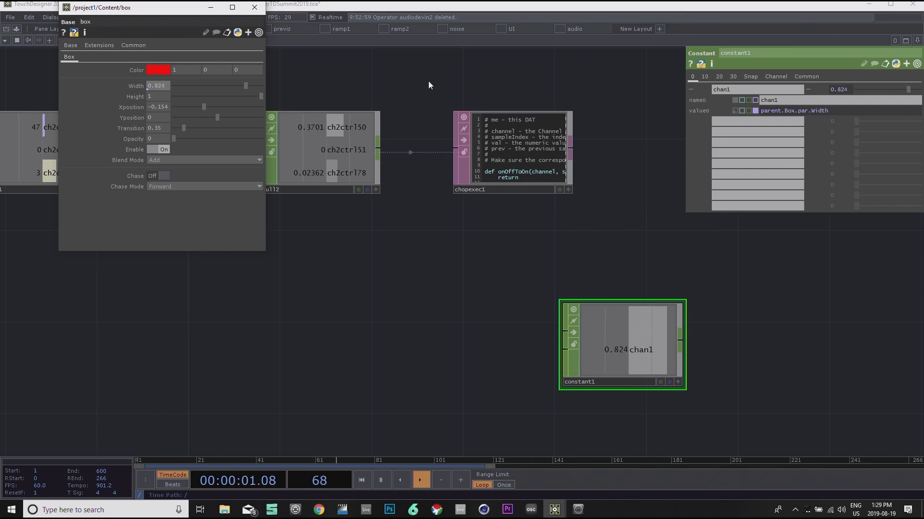
# Step: Switch the Constant CHOP's value0 from bind to expression mode and enter parent.Box.par.Width * .5
pyautogui.moveTo(464, 73); pyautogui.dragTo(458, 120)
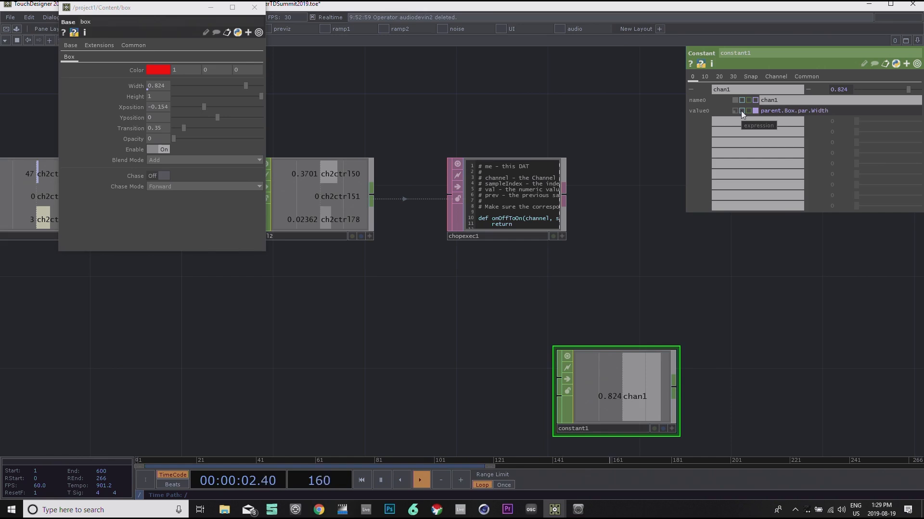
pyautogui.moveTo(843, 110)
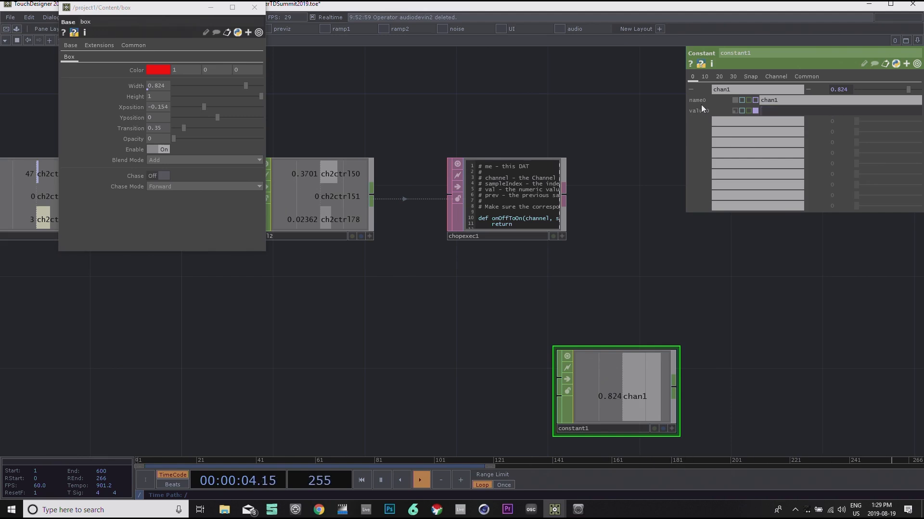
pyautogui.click(742, 110)
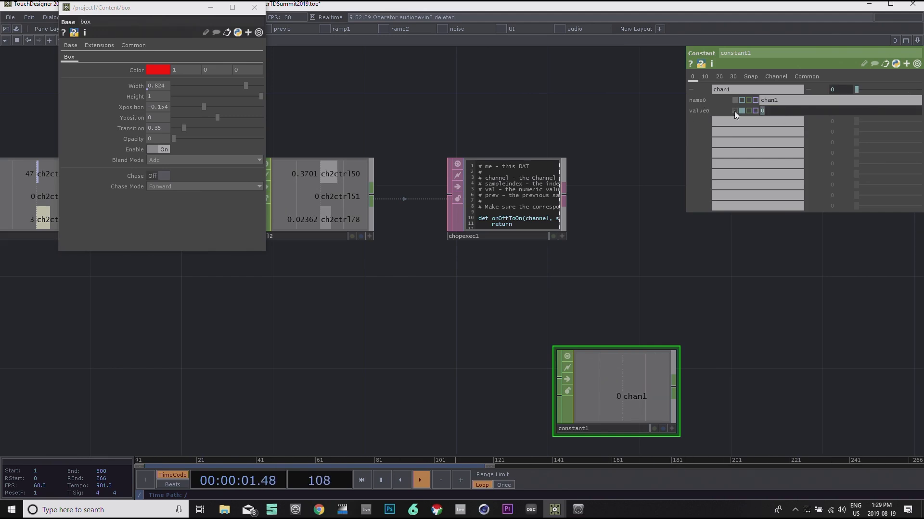
pyautogui.hotkey('ctrl', 'v')
pyautogui.press('Return')
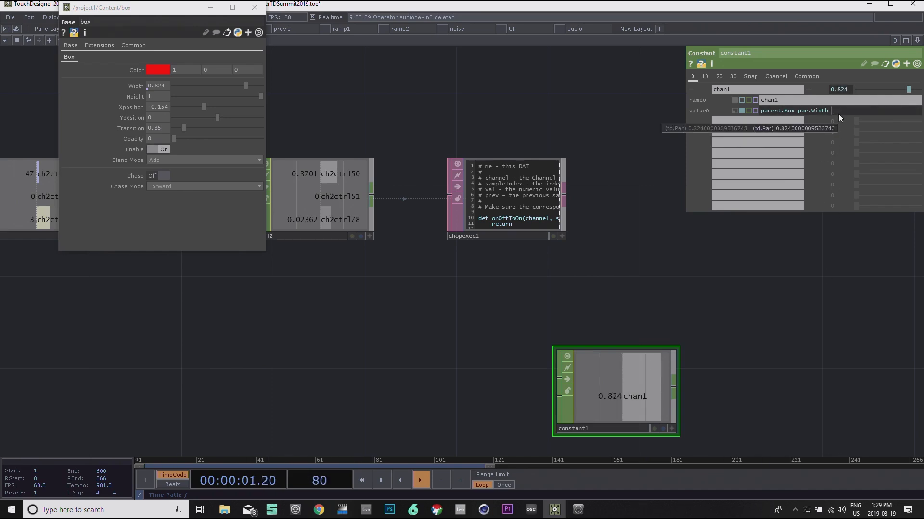
pyautogui.write('*')
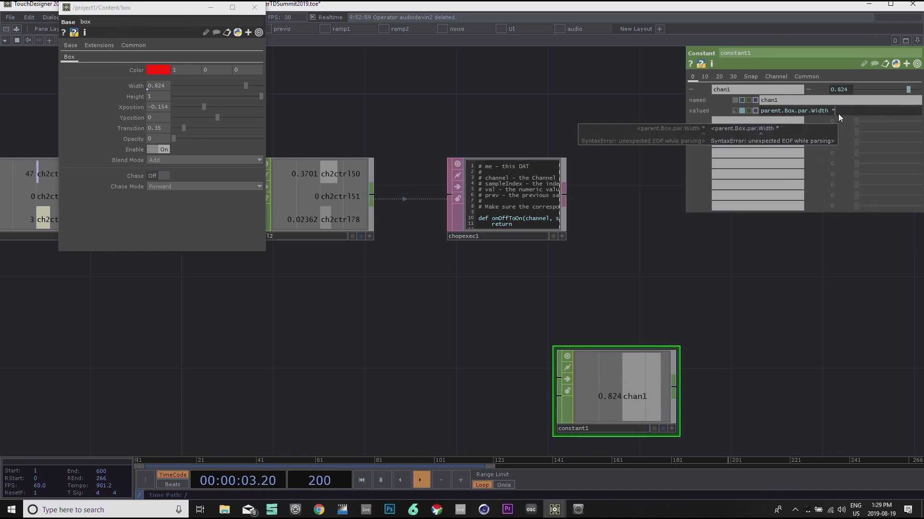
pyautogui.write(' .5')
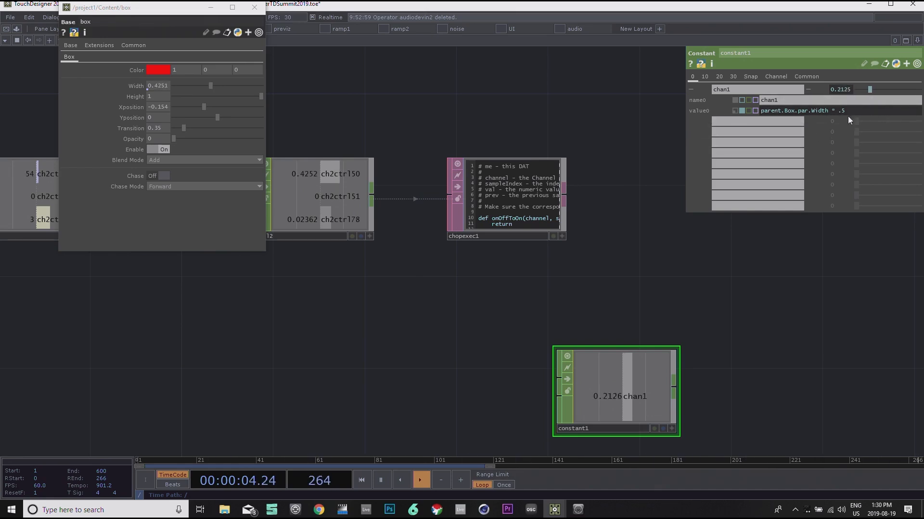
pyautogui.moveTo(684, 152); pyautogui.dragTo(662, 153)
pyautogui.moveTo(788, 273); pyautogui.dragTo(846, 269)
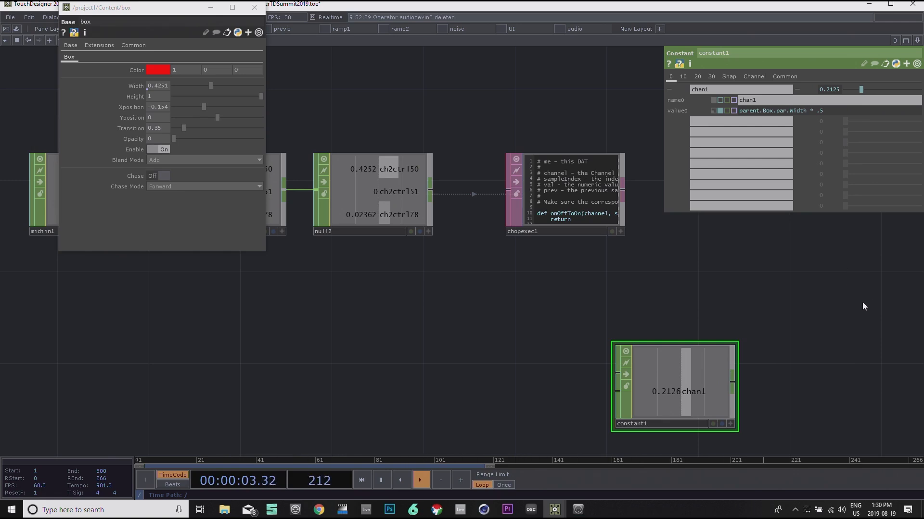
pyautogui.scroll(3, 833, 403)
pyautogui.scroll(-4, 792, 371)
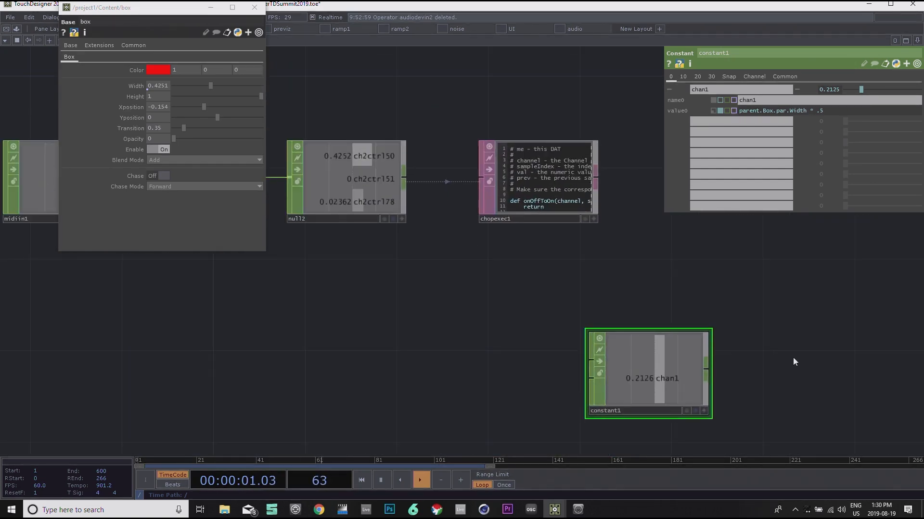